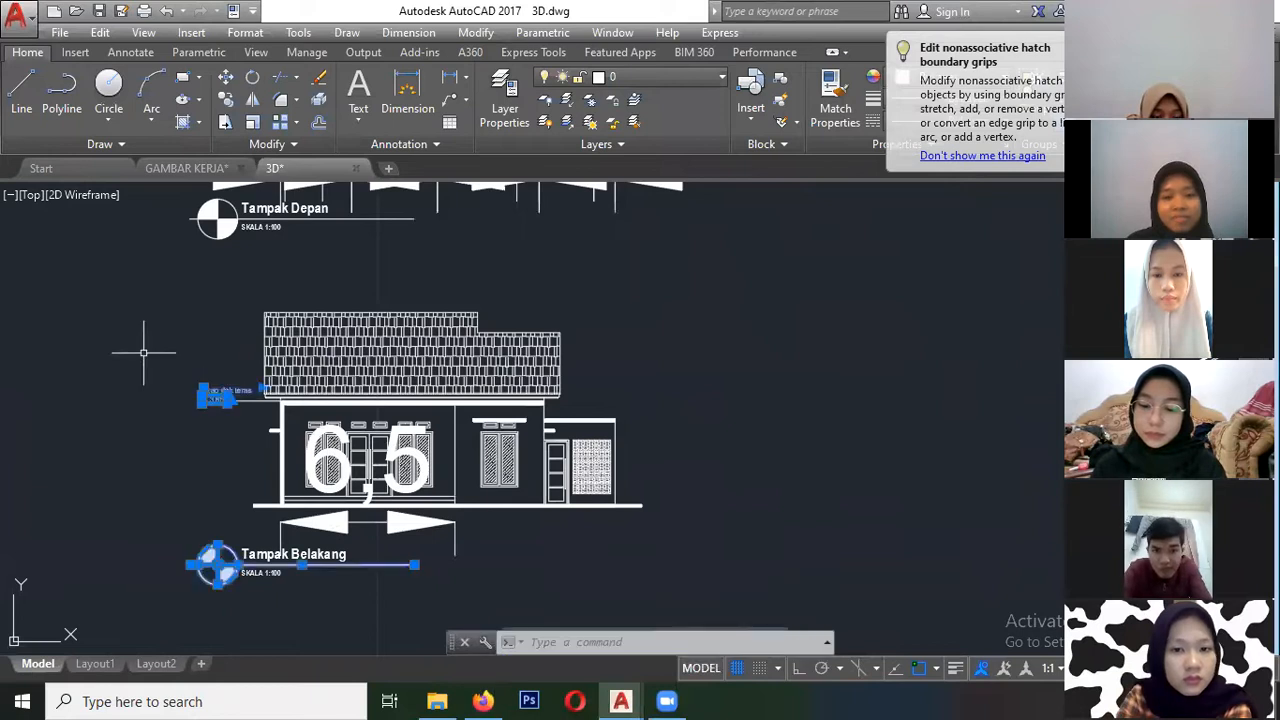
# - Erase the "Tampak Belakang" title, its scale text and the 6,5 dimension from the rear elevation
pyautogui.click(535, 487)
pyautogui.click(180, 371)
# - Erase the outer dimensions beside the front elevation and the 7,94 dimension above its roof
pyautogui.press('Delete')
pyautogui.scroll(-4, 385, 425)
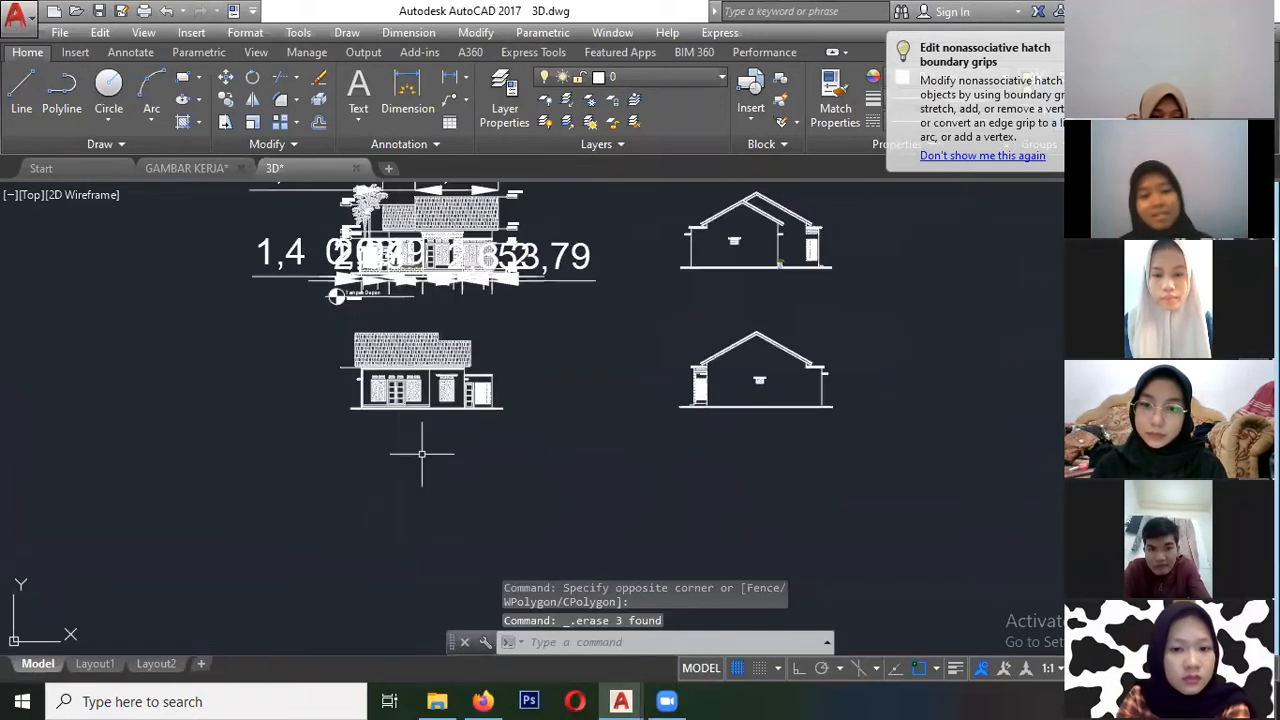
pyautogui.moveTo(443, 315); pyautogui.dragTo(437, 408, button='middle')
pyautogui.click(303, 385)
pyautogui.click(227, 230)
pyautogui.press('Delete')
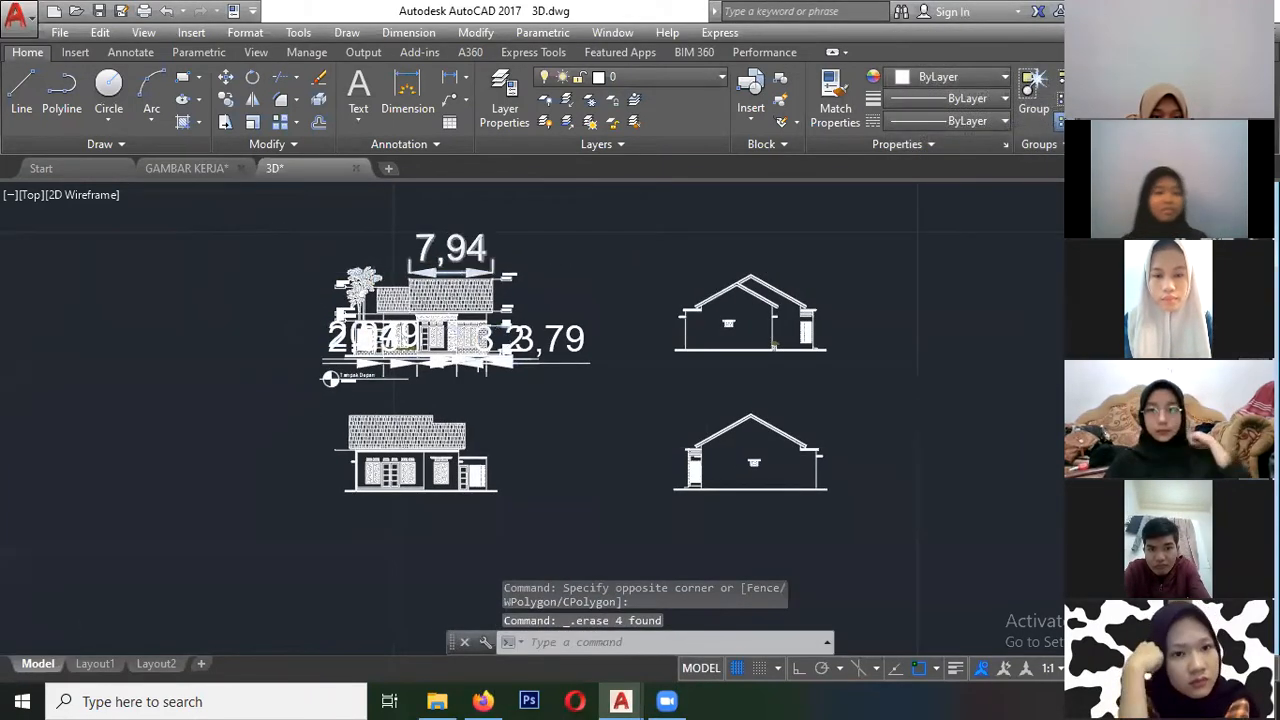
pyautogui.scroll(2, 485, 233)
pyautogui.click(566, 283)
pyautogui.click(475, 242)
# - Erase the remaining dimensions below the front elevation and the level labels along its right side
pyautogui.press('Delete')
pyautogui.click(630, 491)
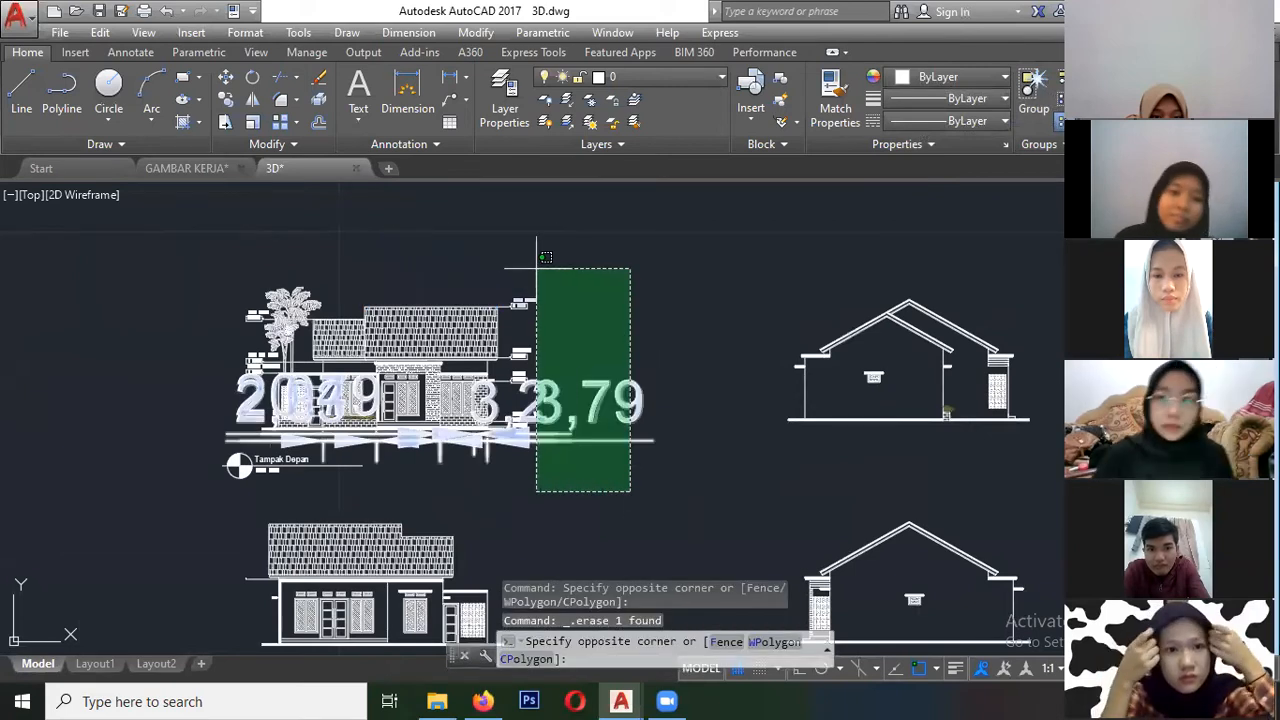
pyautogui.click(540, 266)
pyautogui.press('Delete')
pyautogui.click(588, 471)
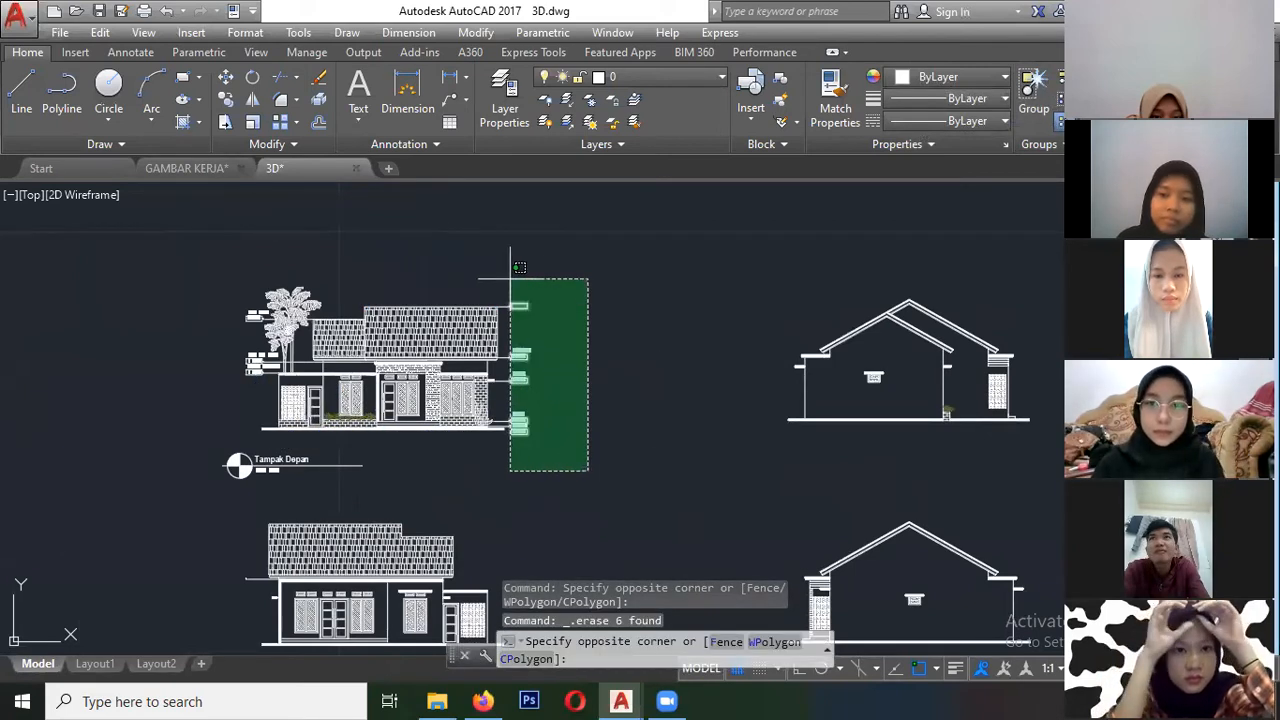
pyautogui.click(518, 266)
pyautogui.press('Delete')
# - Erase the tree and the level labels on the left side of the front elevation
pyautogui.scroll(3, 350, 392)
pyautogui.scroll(3, 350, 392)
pyautogui.click(366, 396)
pyautogui.scroll(-3, 356, 380)
pyautogui.click(165, 274)
pyautogui.press('Delete')
pyautogui.click(299, 423)
pyautogui.click(234, 340)
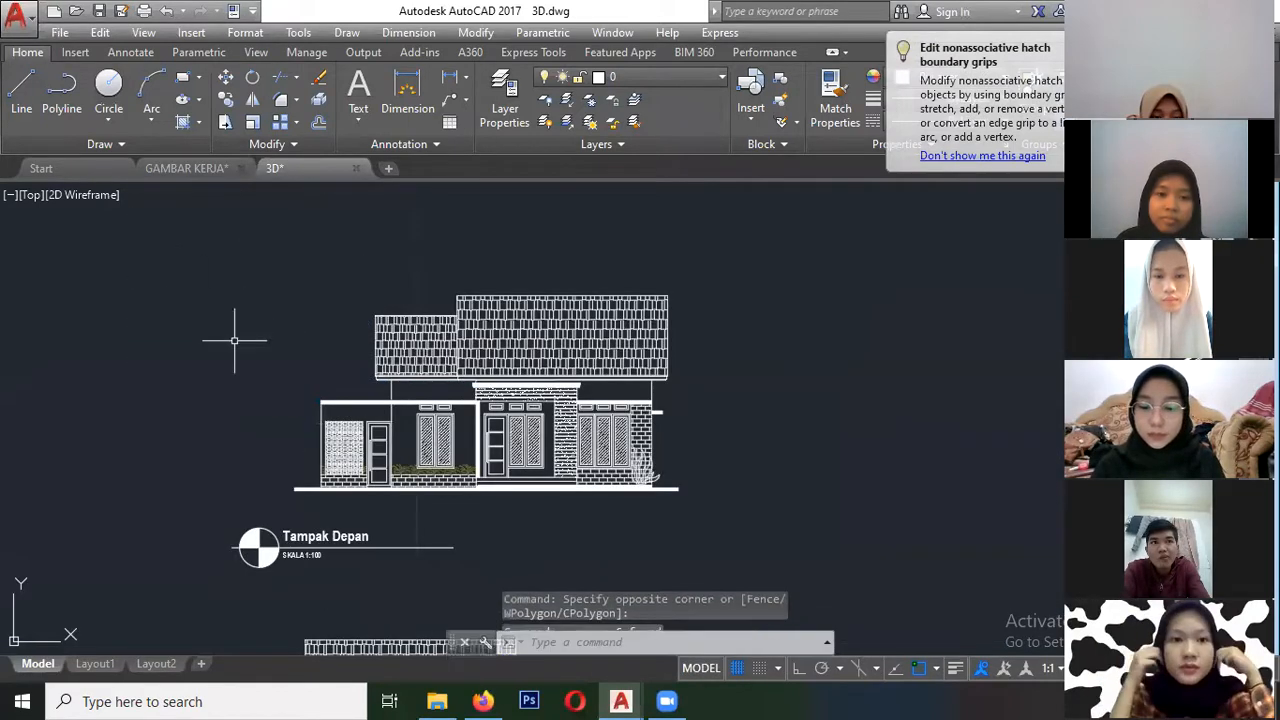
pyautogui.press('Delete')
# - Erase the grass plants below the left window of the front elevation
pyautogui.scroll(6, 488, 473)
pyautogui.click(404, 468)
pyautogui.press('Delete')
pyautogui.click(390, 470)
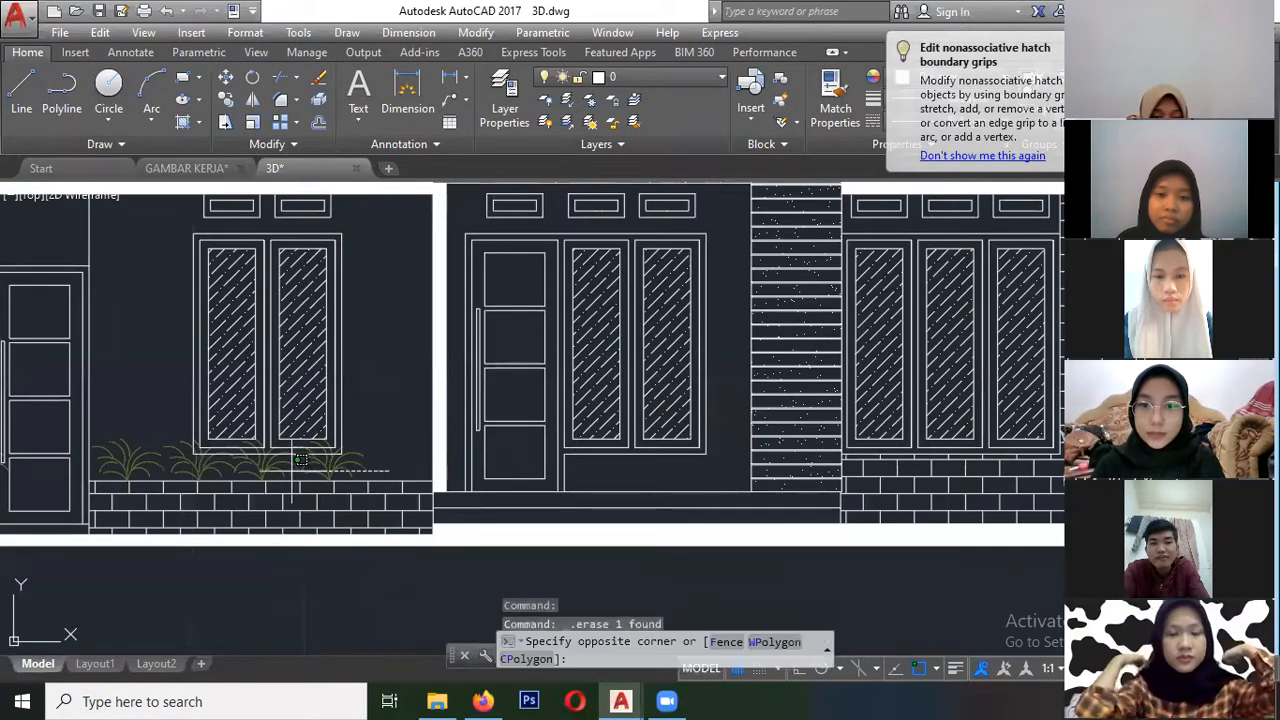
pyautogui.click(104, 470)
pyautogui.press('Delete')
# - Erase the "Tampak Depan" title, its symbol and its scale text below the front elevation
pyautogui.scroll(-2, 300, 361)
pyautogui.scroll(-6, 320, 323)
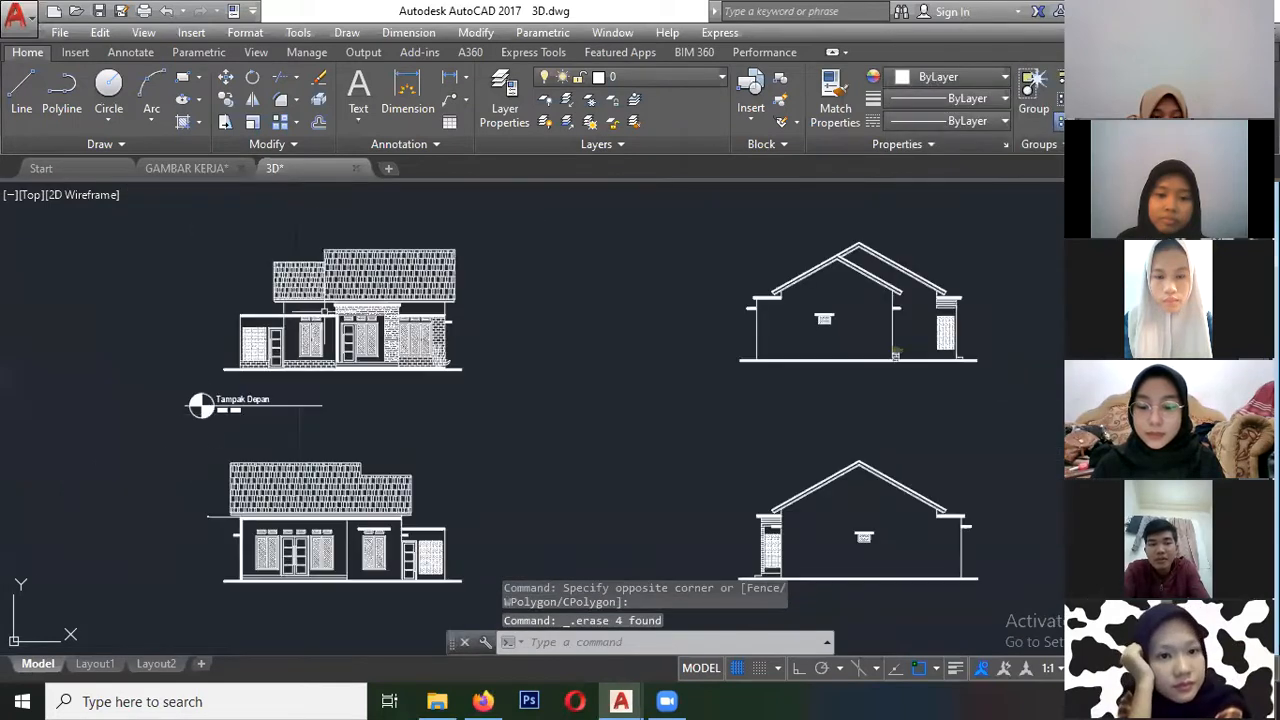
pyautogui.scroll(4, 214, 430)
pyautogui.click(285, 428)
pyautogui.click(122, 358)
pyautogui.press('Delete')
pyautogui.scroll(-8, 486, 409)
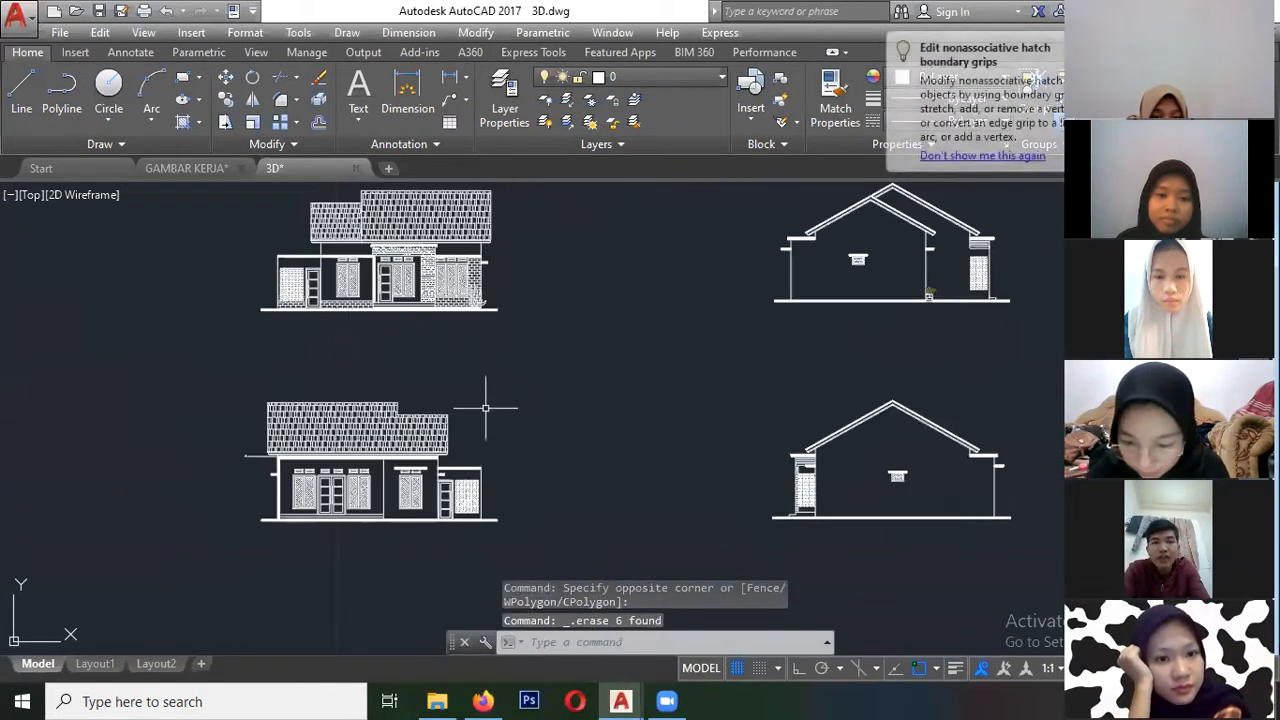
pyautogui.scroll(4, 338, 408)
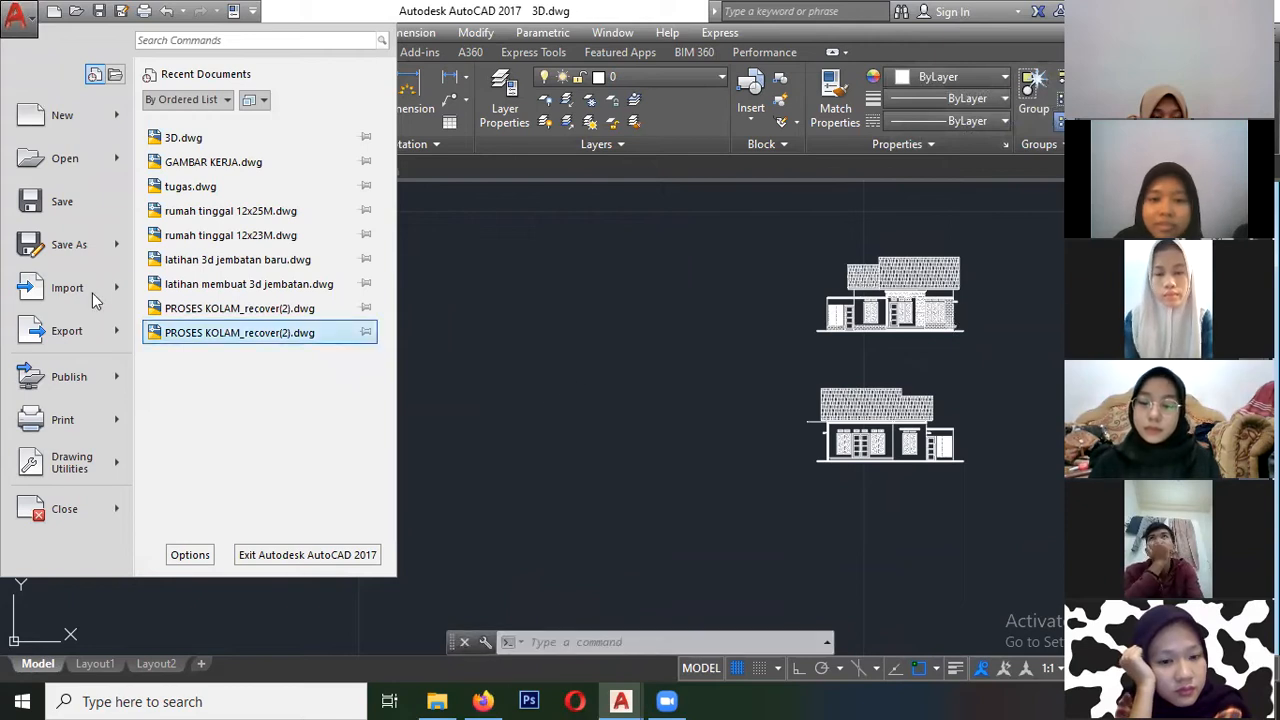
# - Save the drawing as "latihan 3d" in the 2010 (LT2010) file format
pyautogui.click(62, 248)
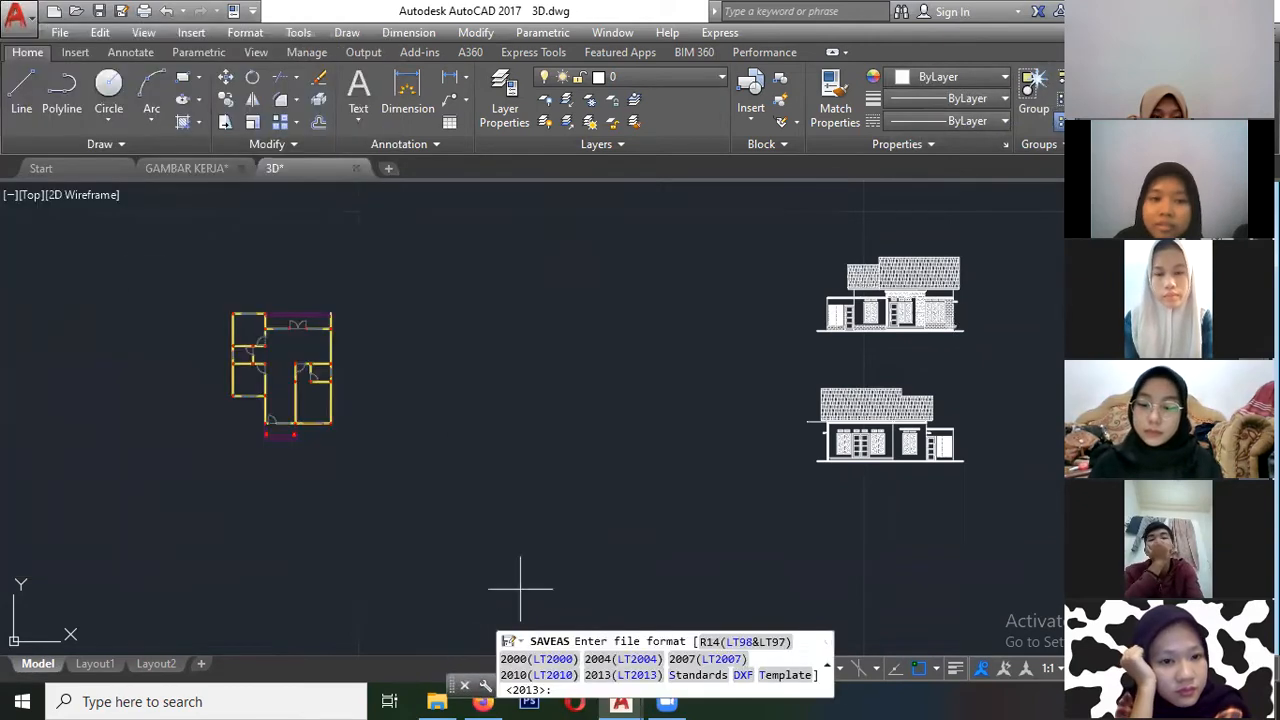
pyautogui.click(555, 675)
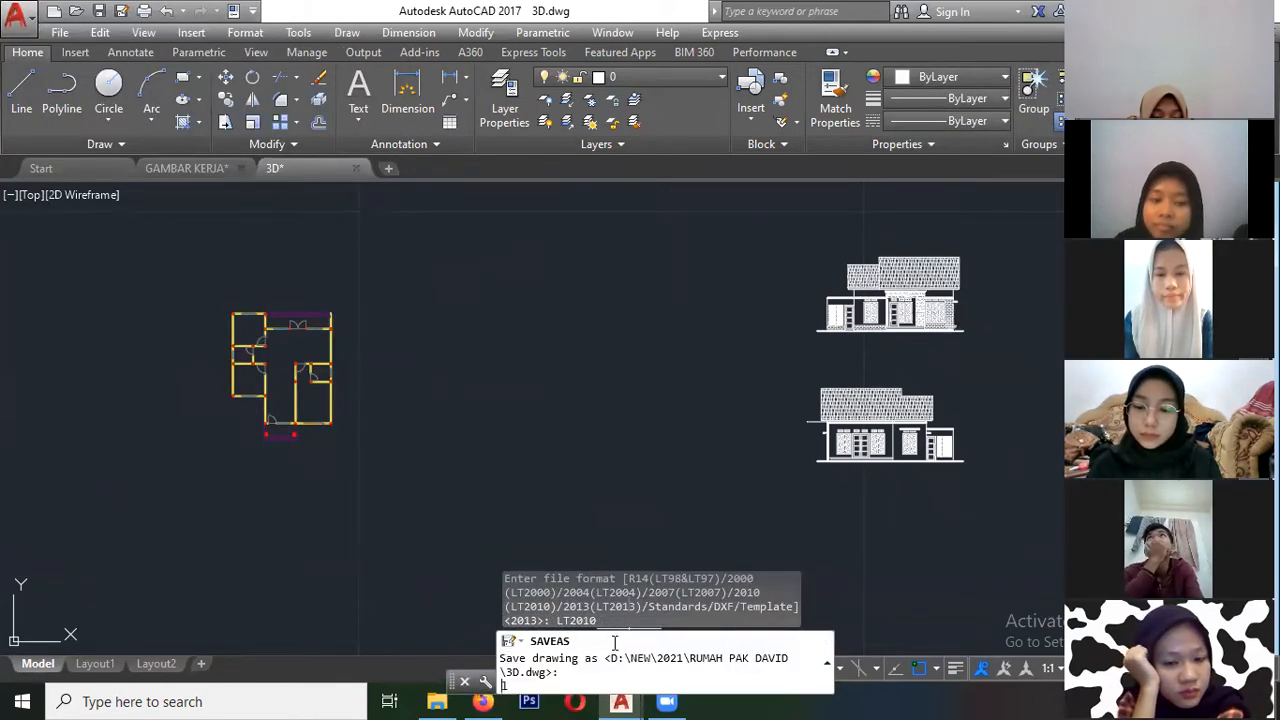
pyautogui.write('latihan 3d')
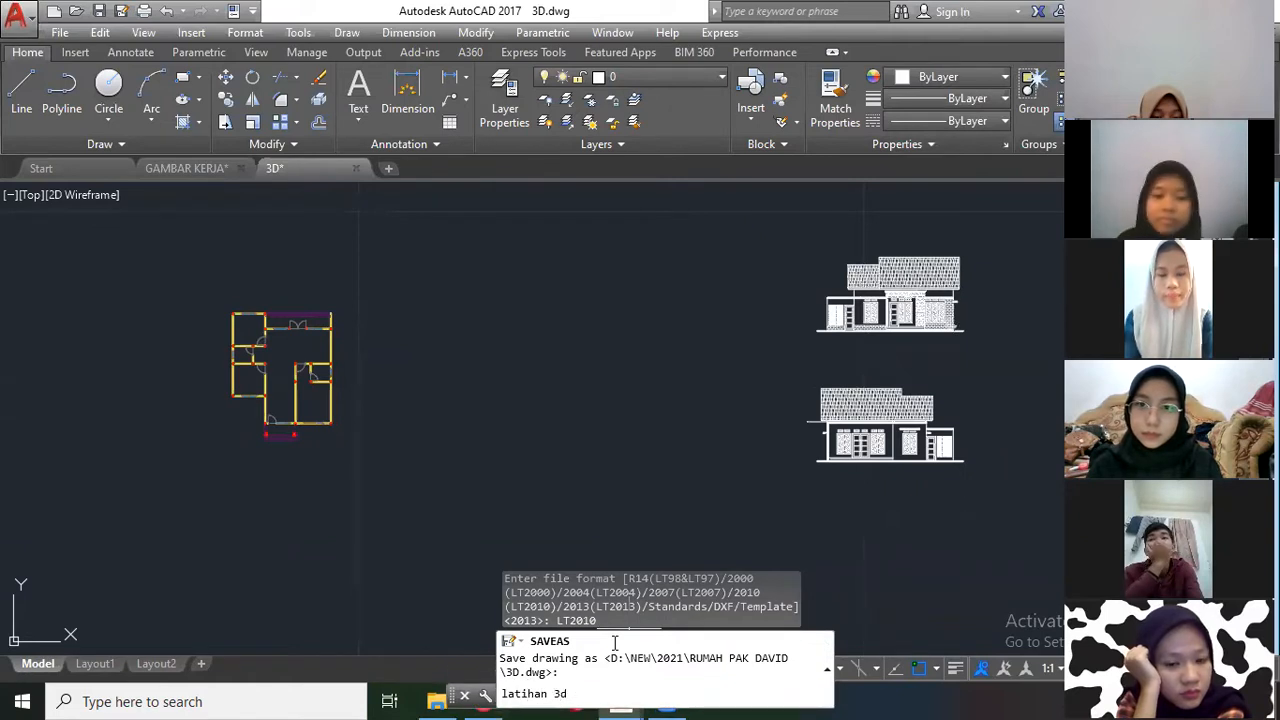
pyautogui.press('Return')
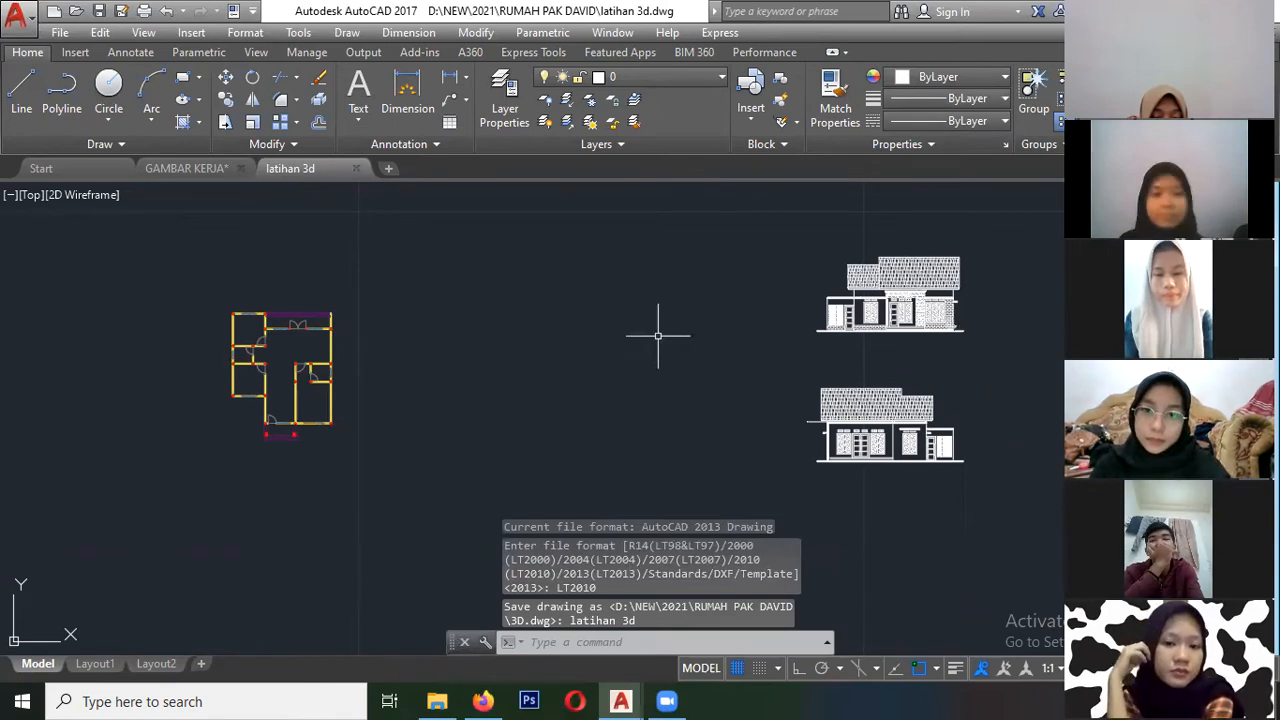
# - Examine the cleaned floor plan and the four house elevations in the drawing
pyautogui.moveTo(868, 336); pyautogui.dragTo(406, 366, button='middle')
pyautogui.scroll(6, 406, 366)
pyautogui.scroll(-7, 256, 388)
pyautogui.scroll(-3, 447, 358)
pyautogui.scroll(4, 250, 376)
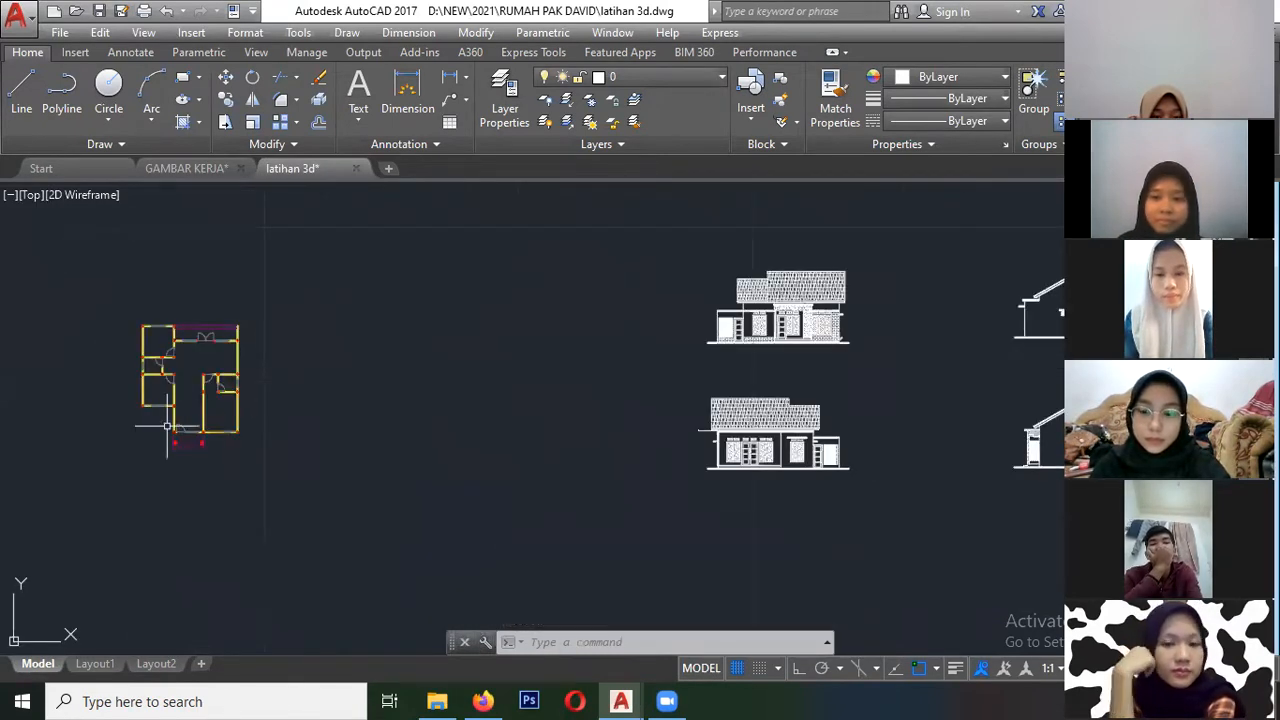
pyautogui.moveTo(655, 381); pyautogui.dragTo(312, 404, button='middle')
pyautogui.scroll(5, 460, 480)
pyautogui.scroll(-5, 307, 568)
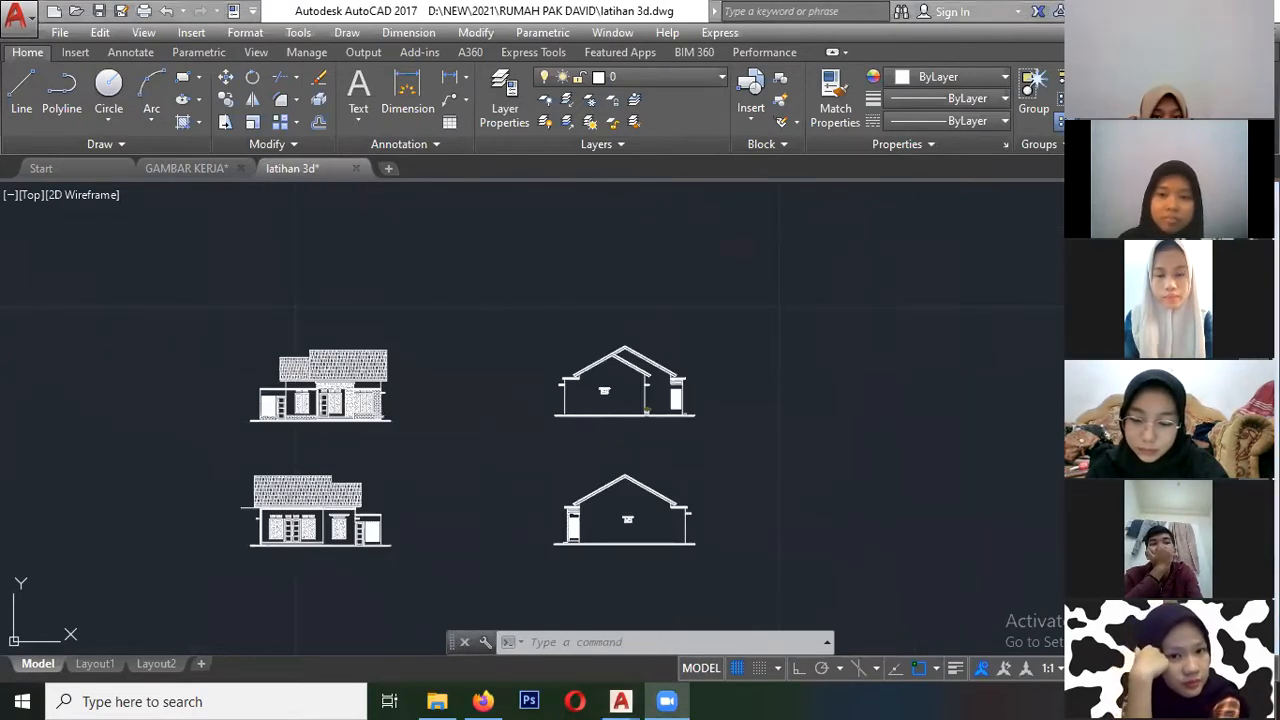
# - Check the saved drawing in its project folder and launch SketchUp Pro 2021 from the desktop
pyautogui.click(437, 701)
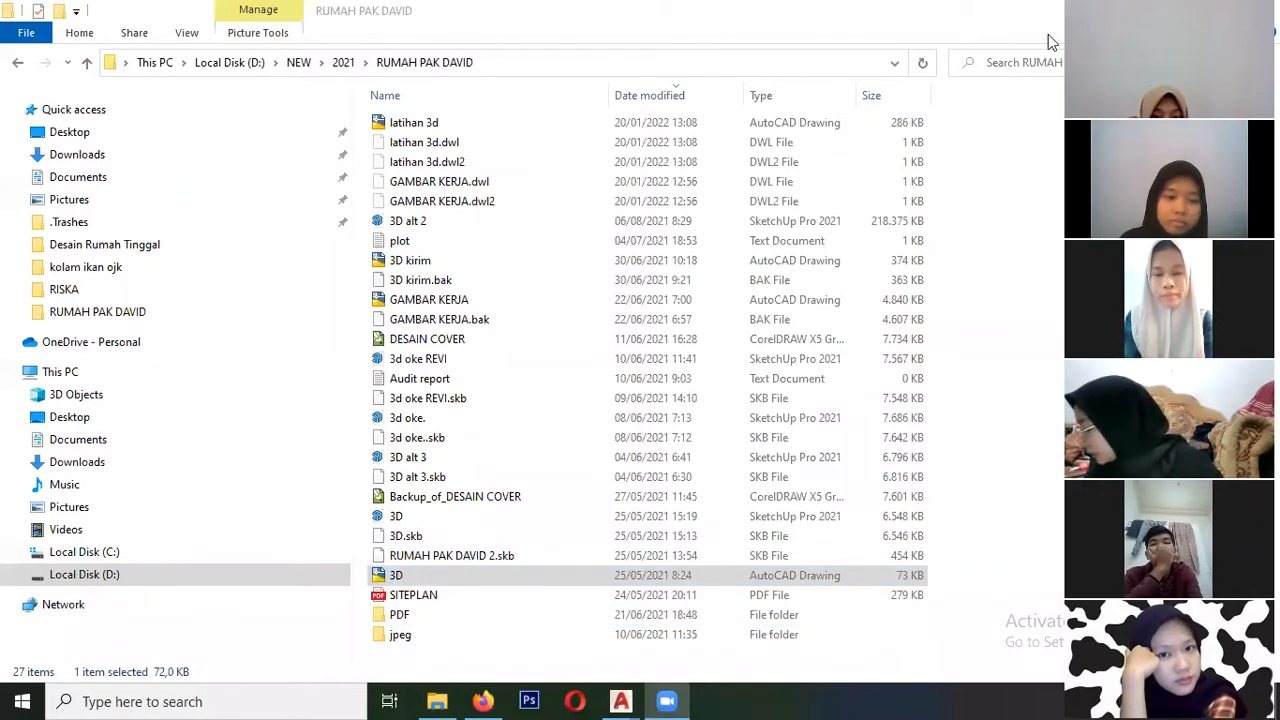
pyautogui.click(1168, 10)
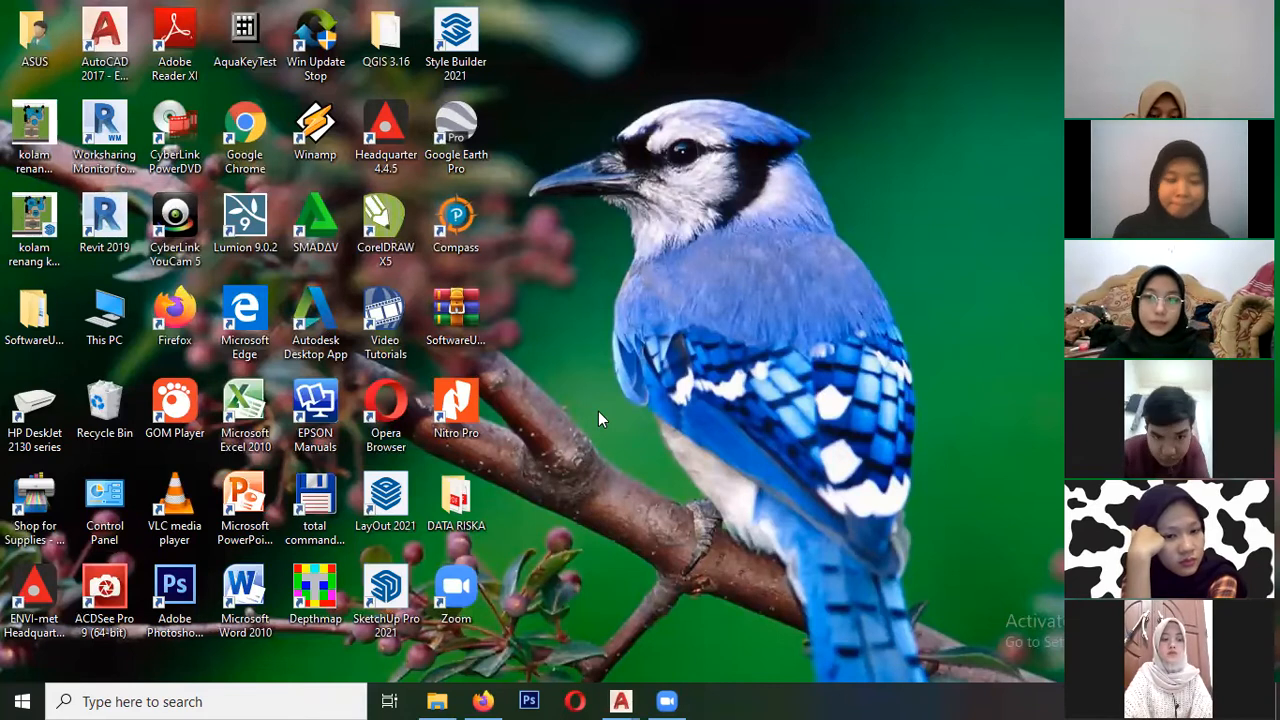
pyautogui.doubleClick(390, 592)
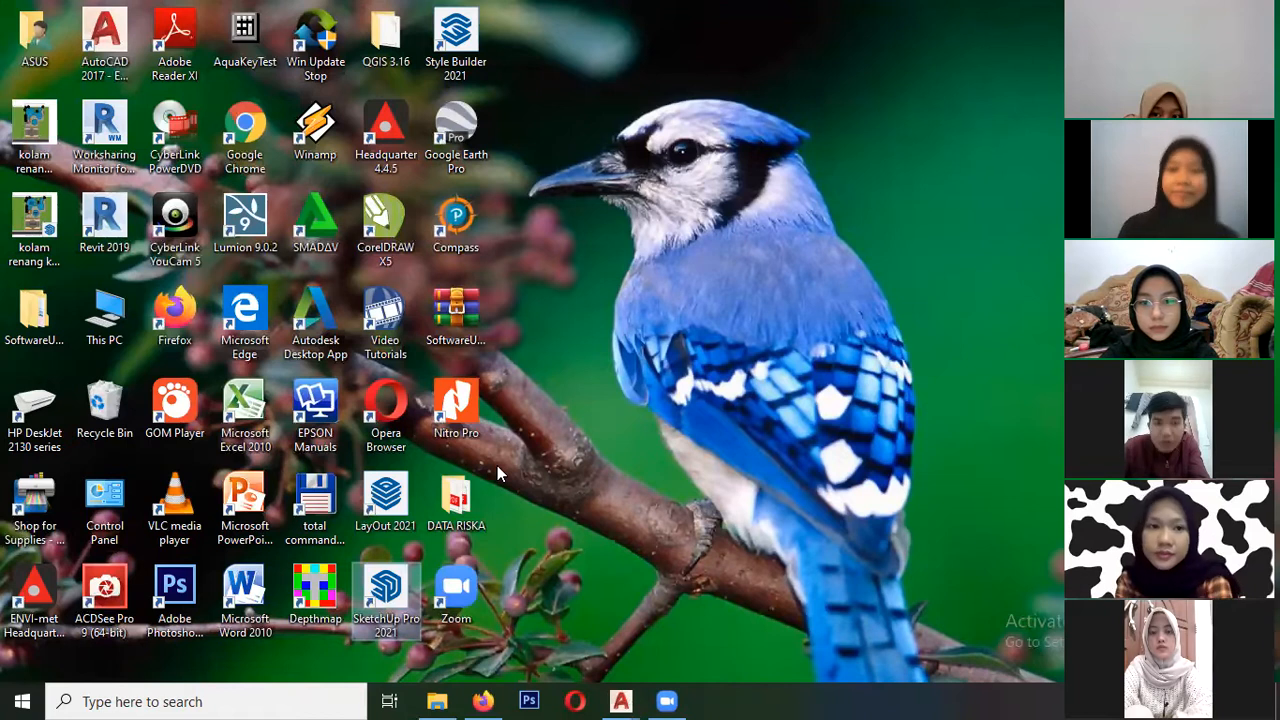
# - Switch to Firefox and open the LMS POLSRI login page in a new tab
pyautogui.click(482, 701)
pyautogui.click(435, 52)
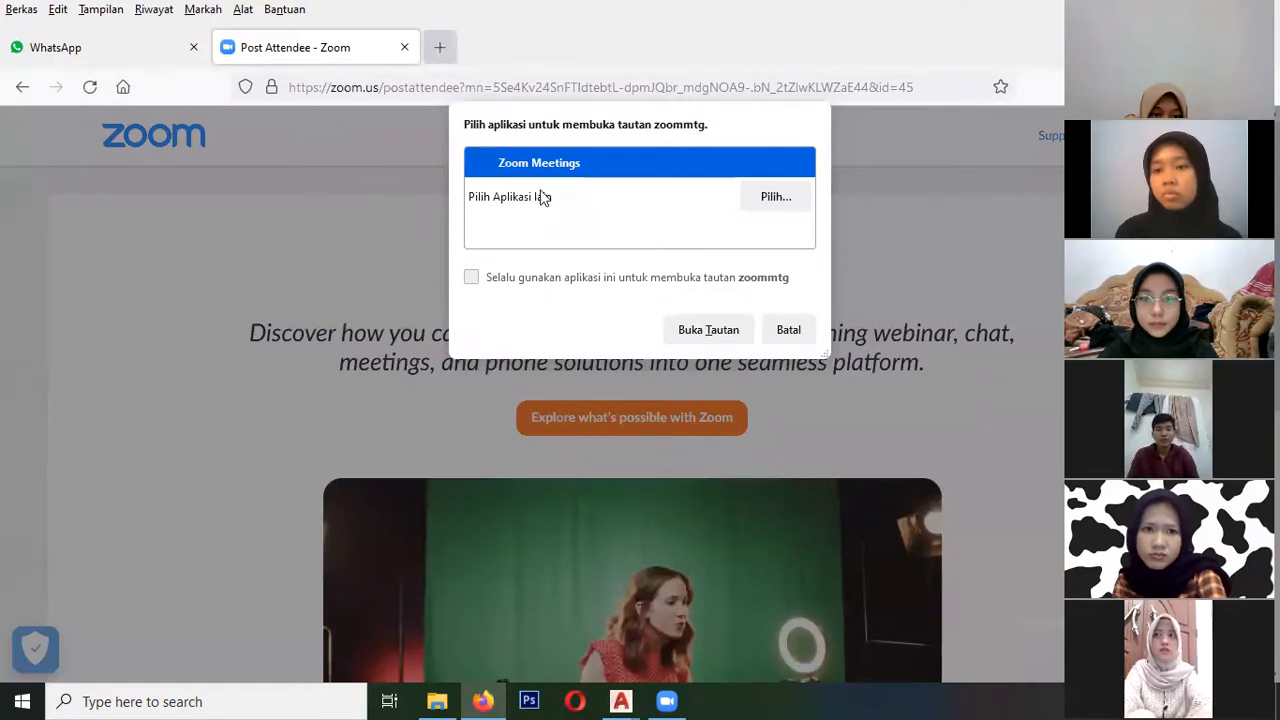
pyautogui.click(684, 507)
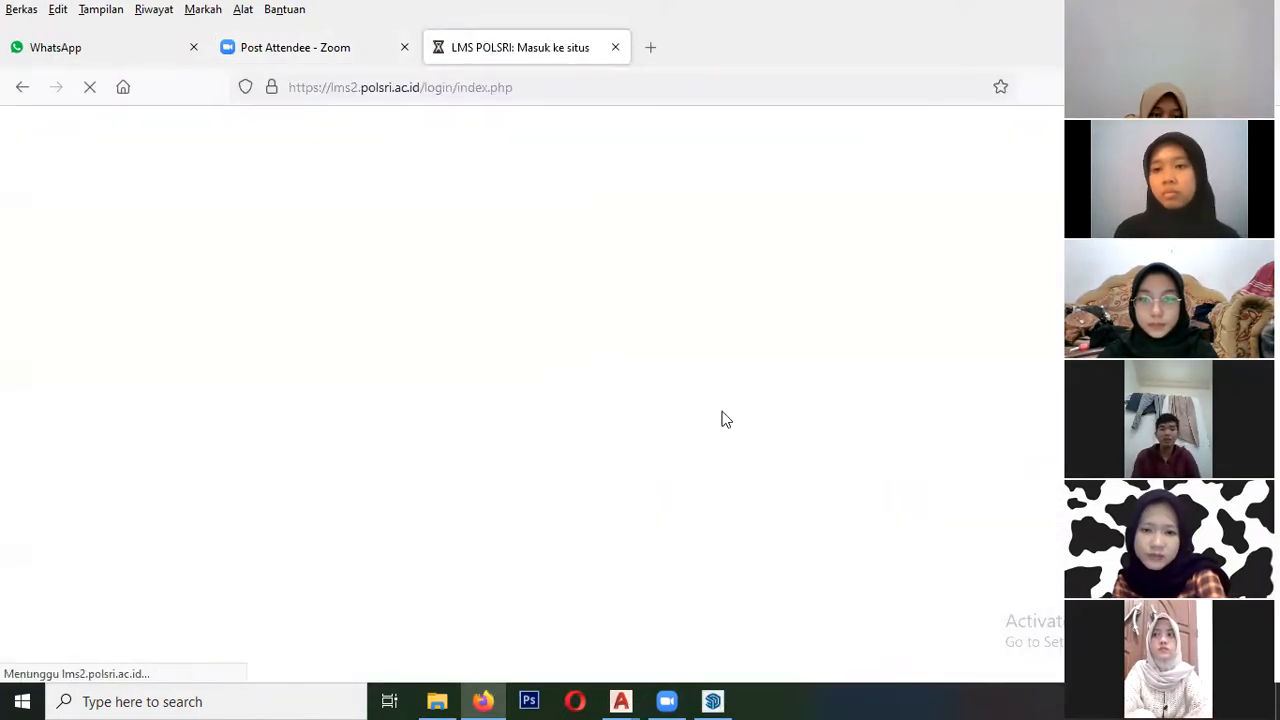
# - Replace the username with the saved staff account, fill in its stored password and log in
pyautogui.click(509, 416)
pyautogui.doubleClick(582, 419)
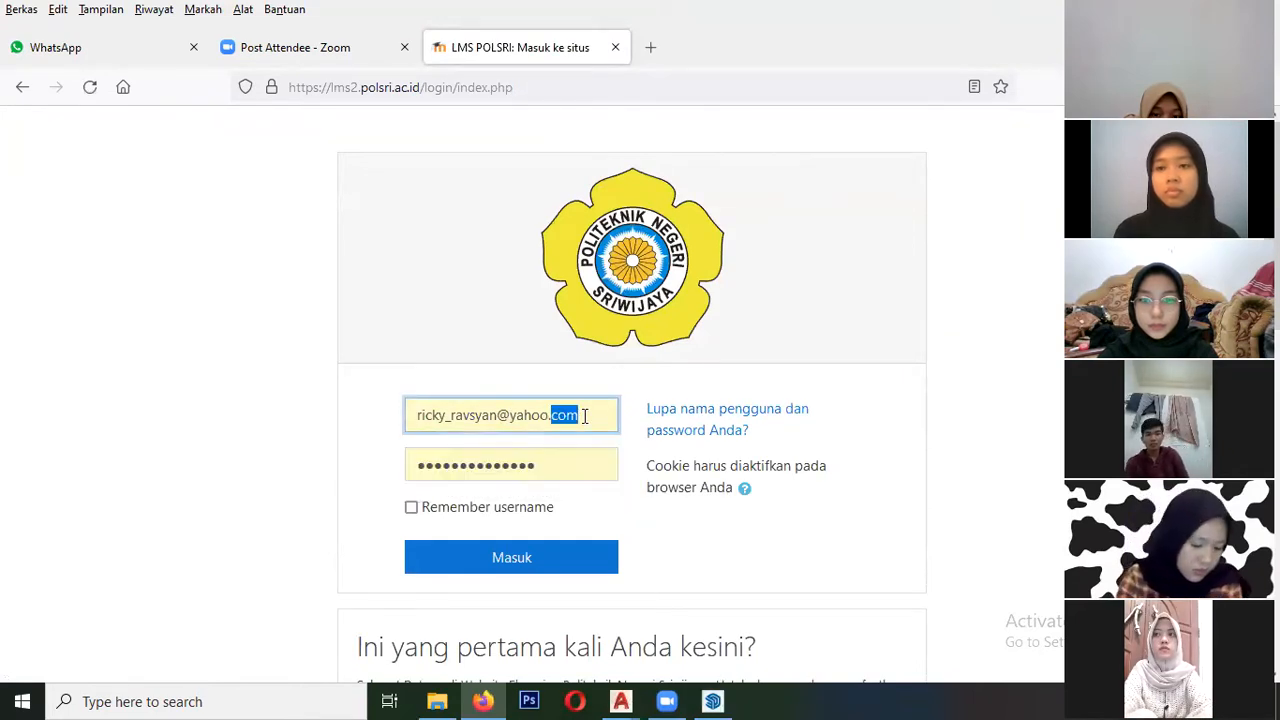
pyautogui.tripleClick(585, 416)
pyautogui.write('19')
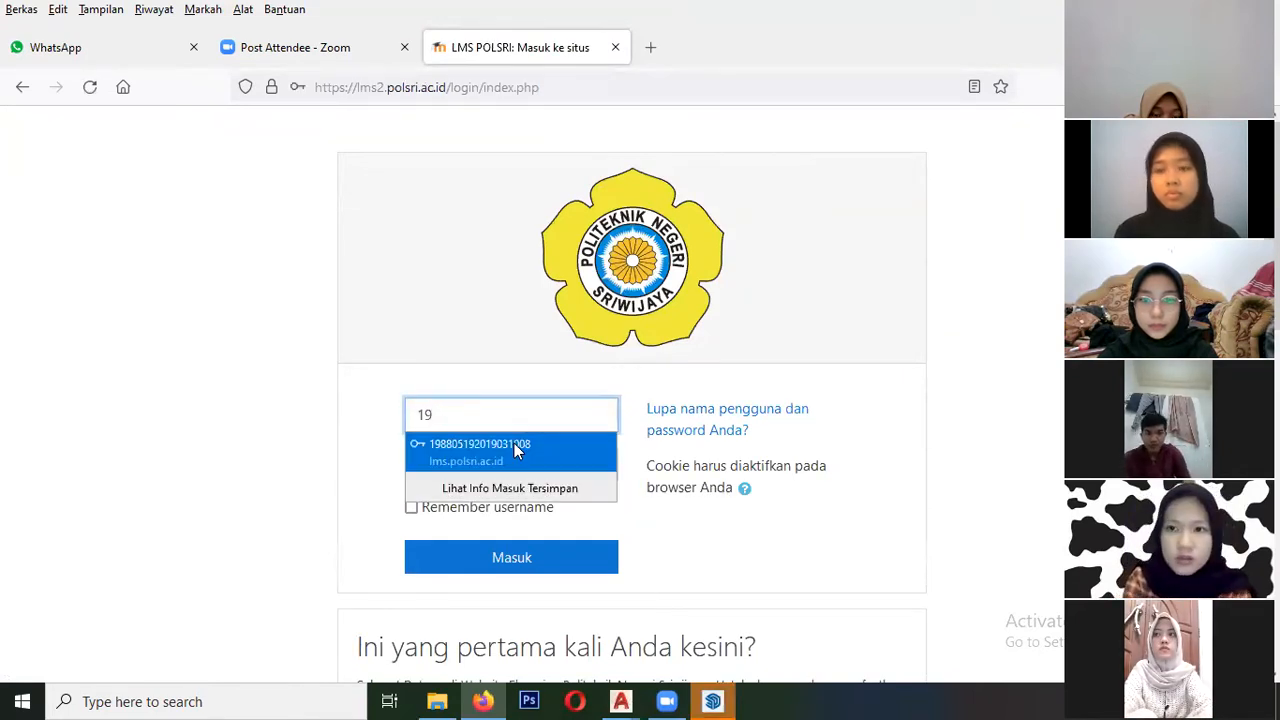
pyautogui.click(514, 443)
pyautogui.click(492, 558)
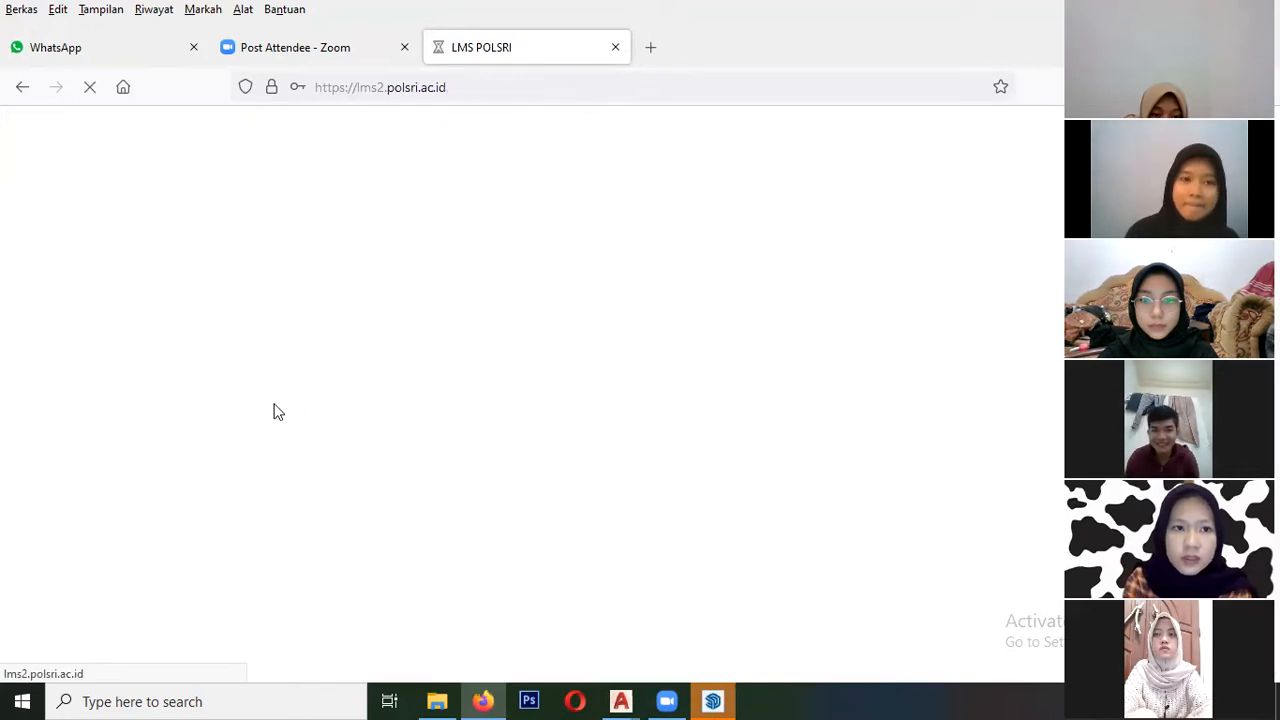
# - Open the TS201107_Gambar Teknik 1_RRA course and find its "latihan membuat 3d" section
pyautogui.scroll(-4, 200, 437)
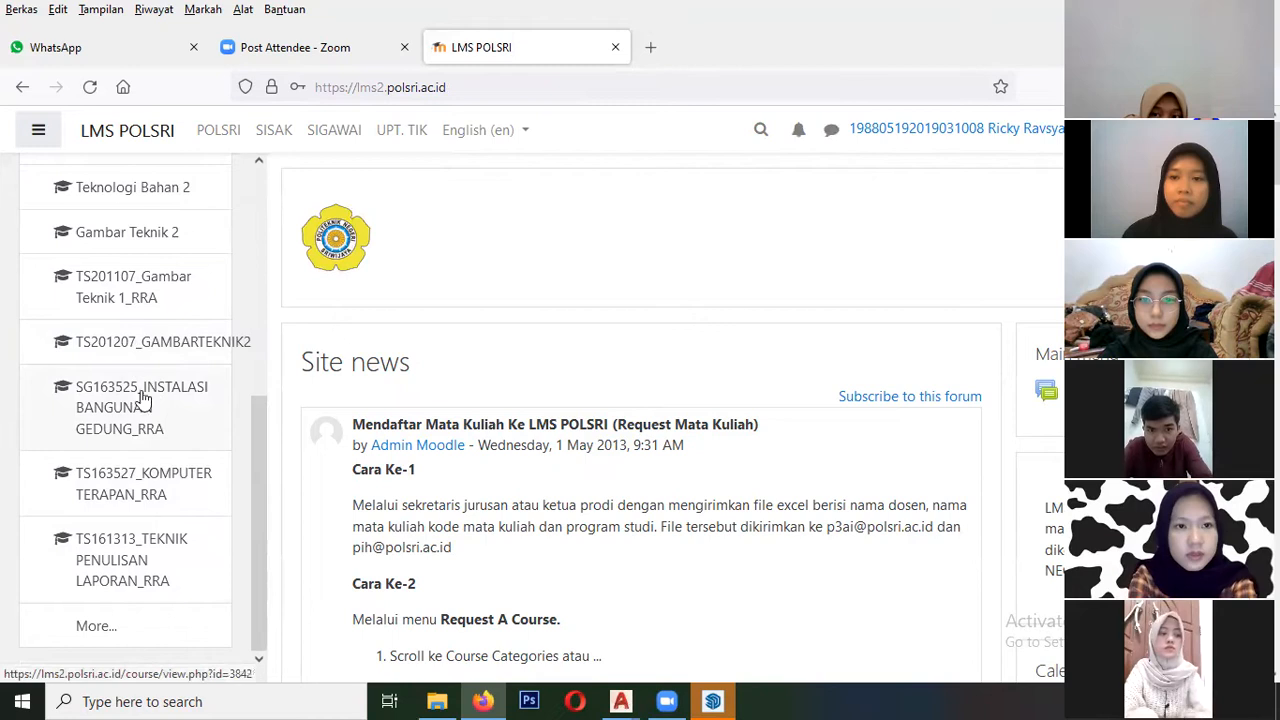
pyautogui.scroll(1, 167, 480)
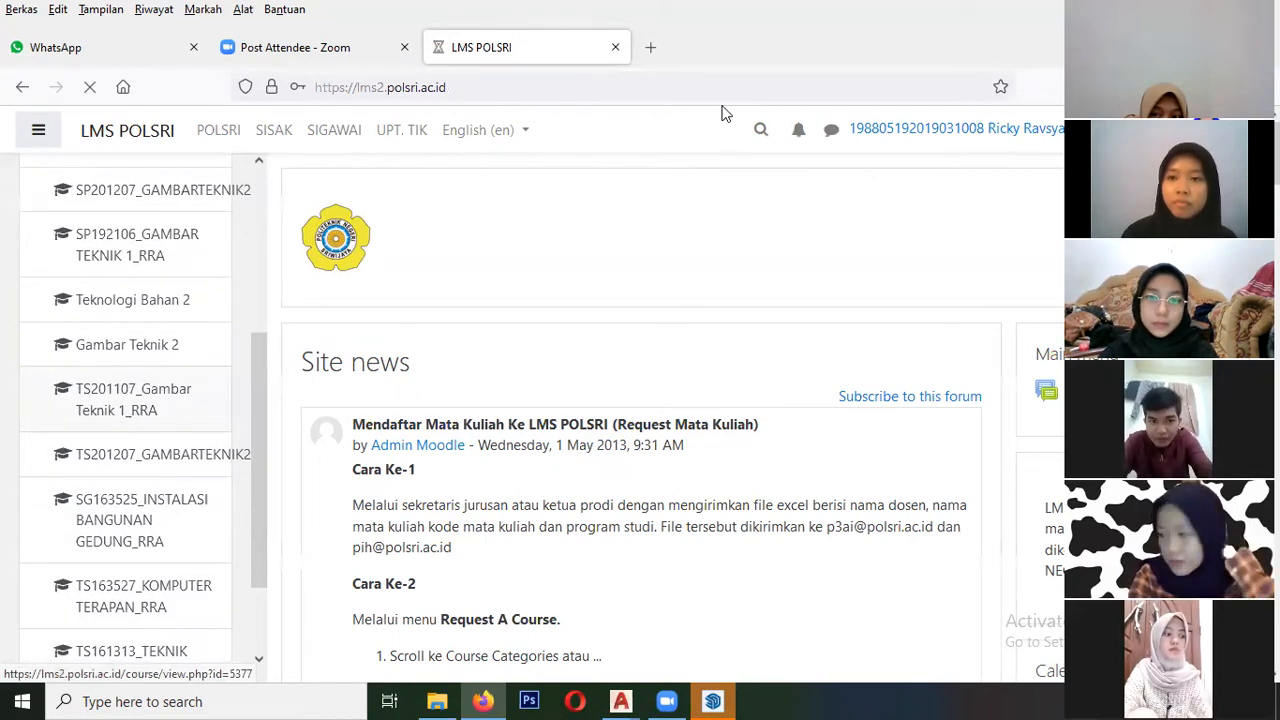
pyautogui.scroll(-10, 476, 436)
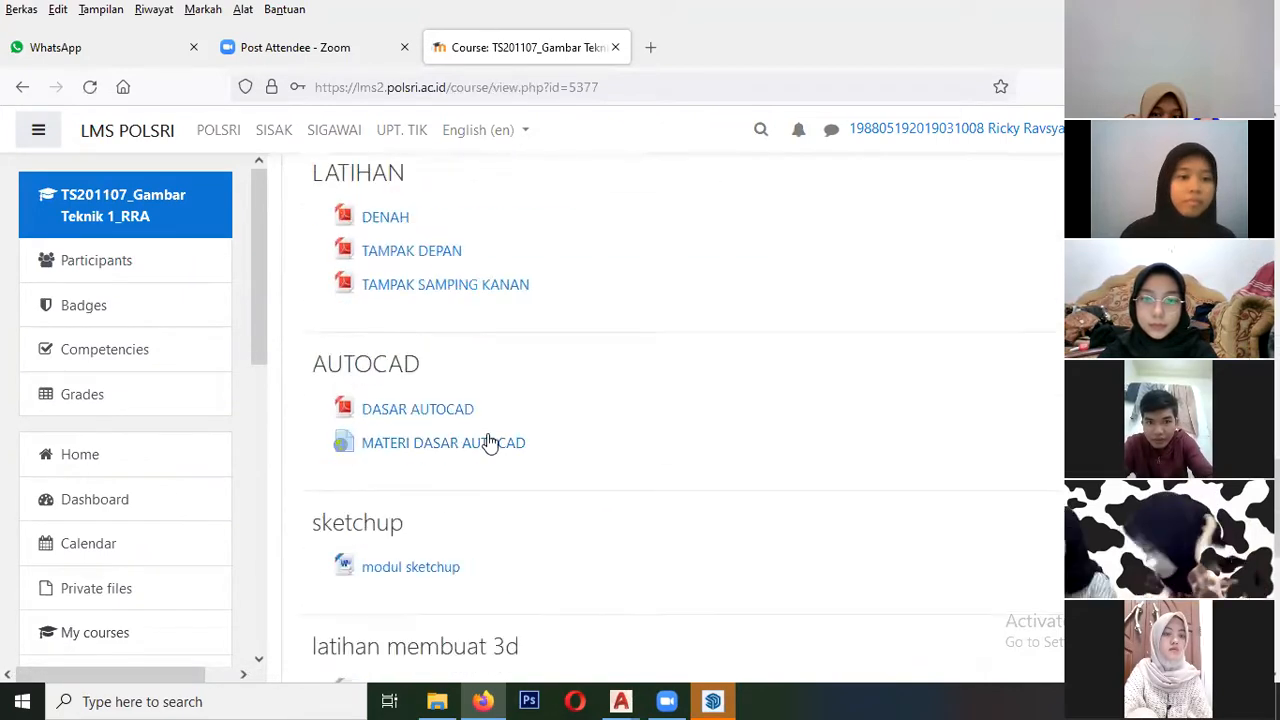
pyautogui.scroll(-2, 490, 441)
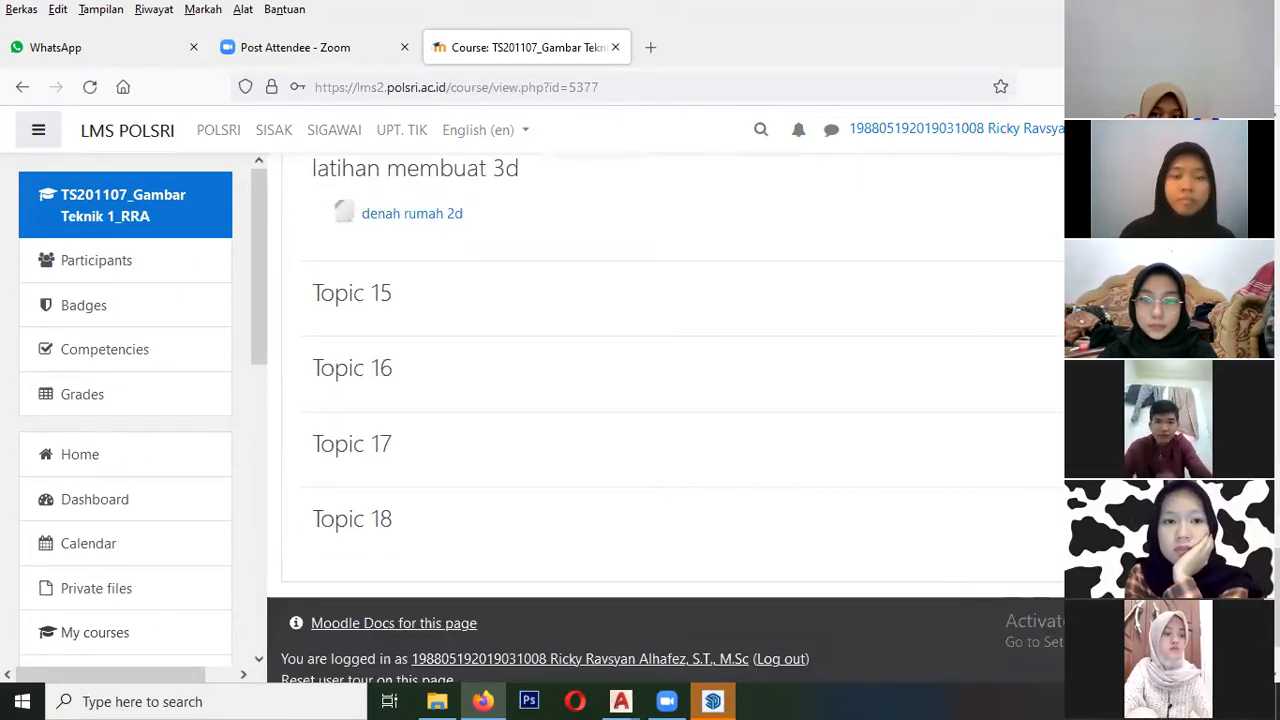
# - Turn on editing for the course page
pyautogui.scroll(15, 665, 400)
pyautogui.scroll(10, 665, 400)
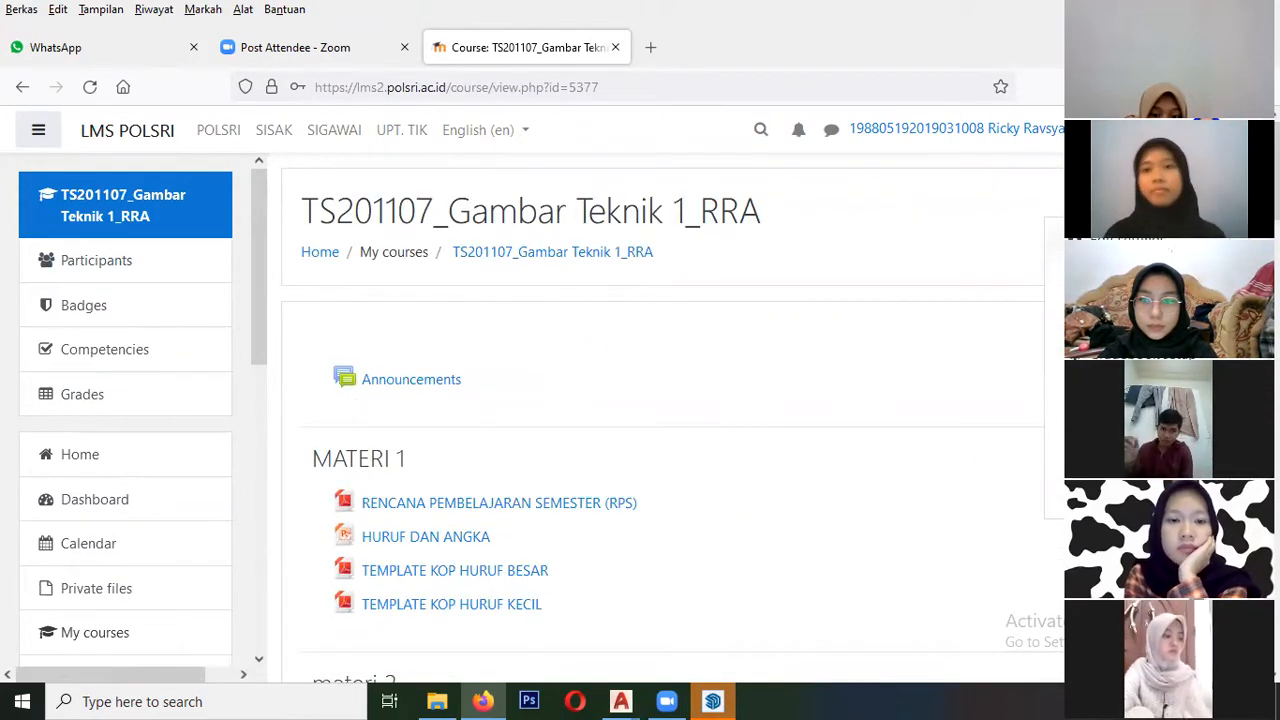
pyautogui.click(1128, 269)
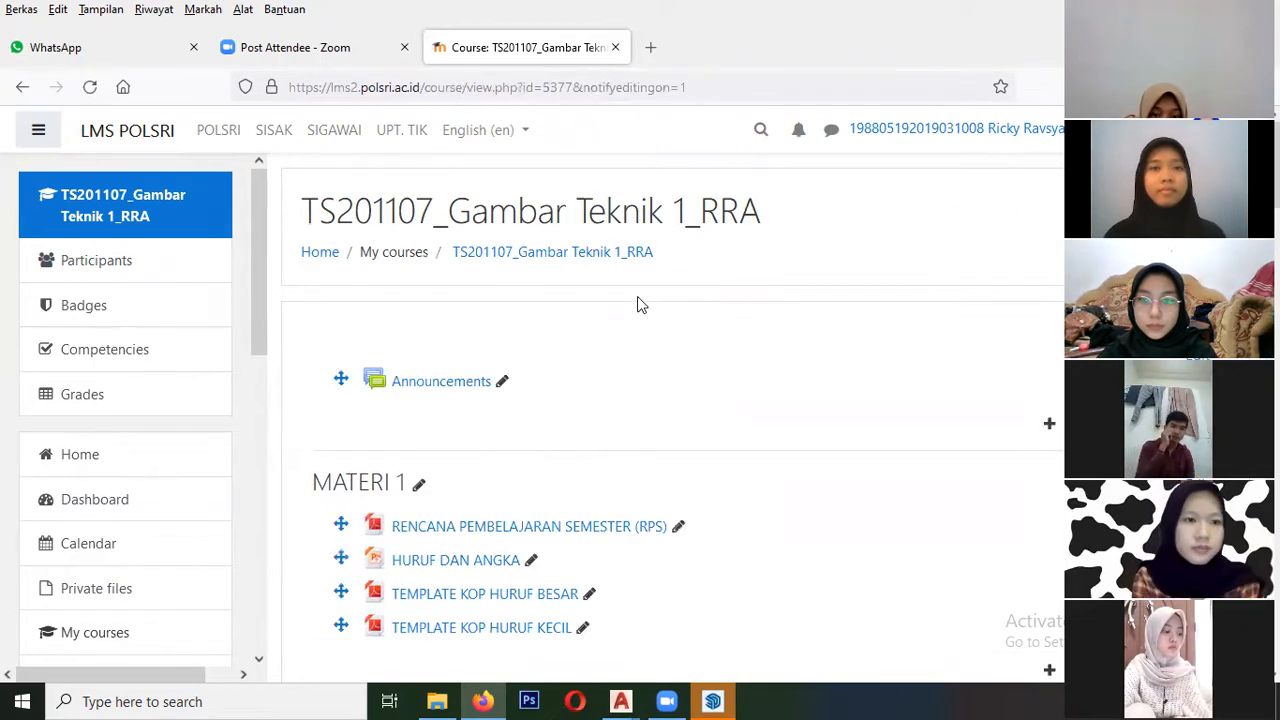
# - Delete the "denah rumah 2d" file from the "latihan membuat 3d" section and confirm the deletion
pyautogui.scroll(-12, 645, 308)
pyautogui.scroll(-15, 650, 314)
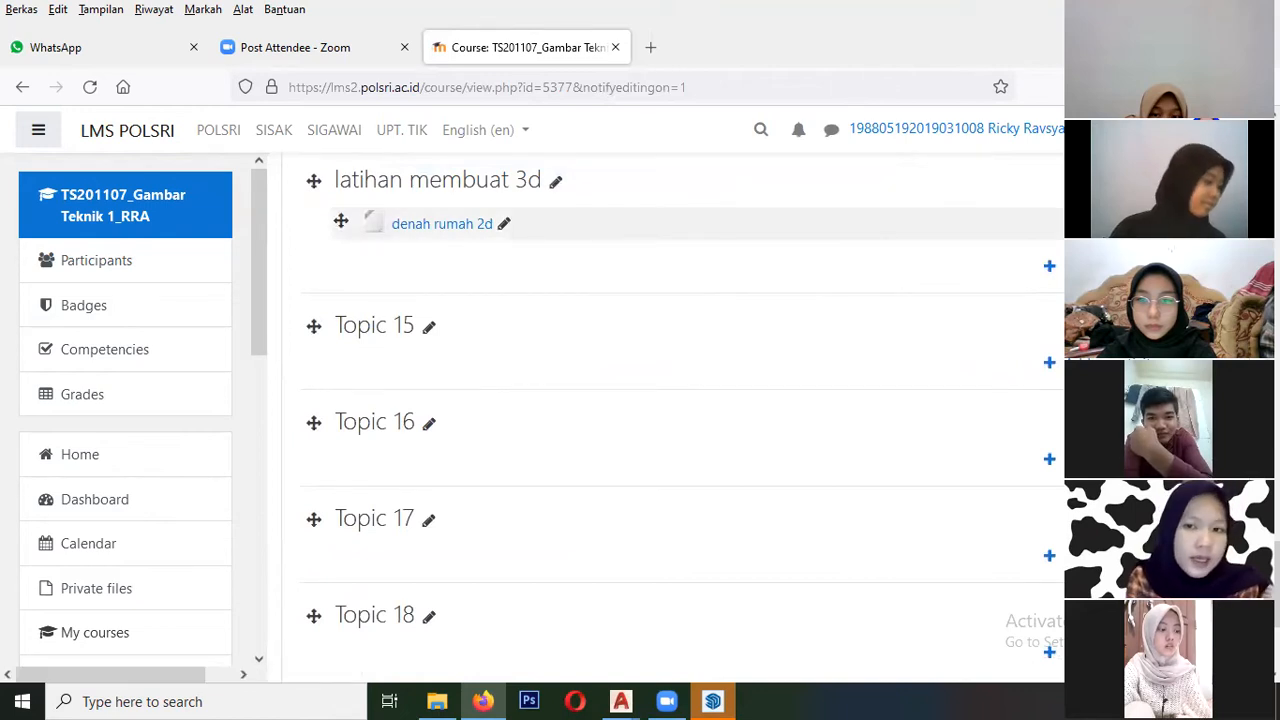
pyautogui.click(1147, 223)
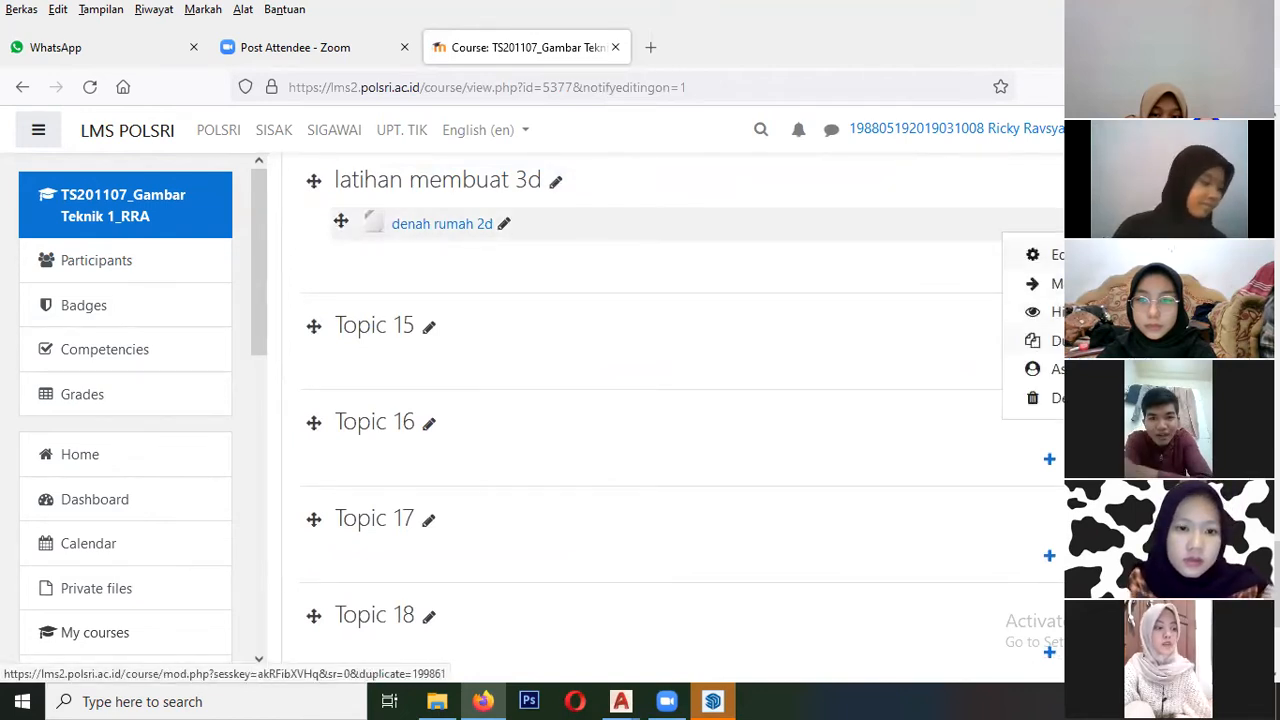
pyautogui.click(1055, 397)
pyautogui.click(565, 505)
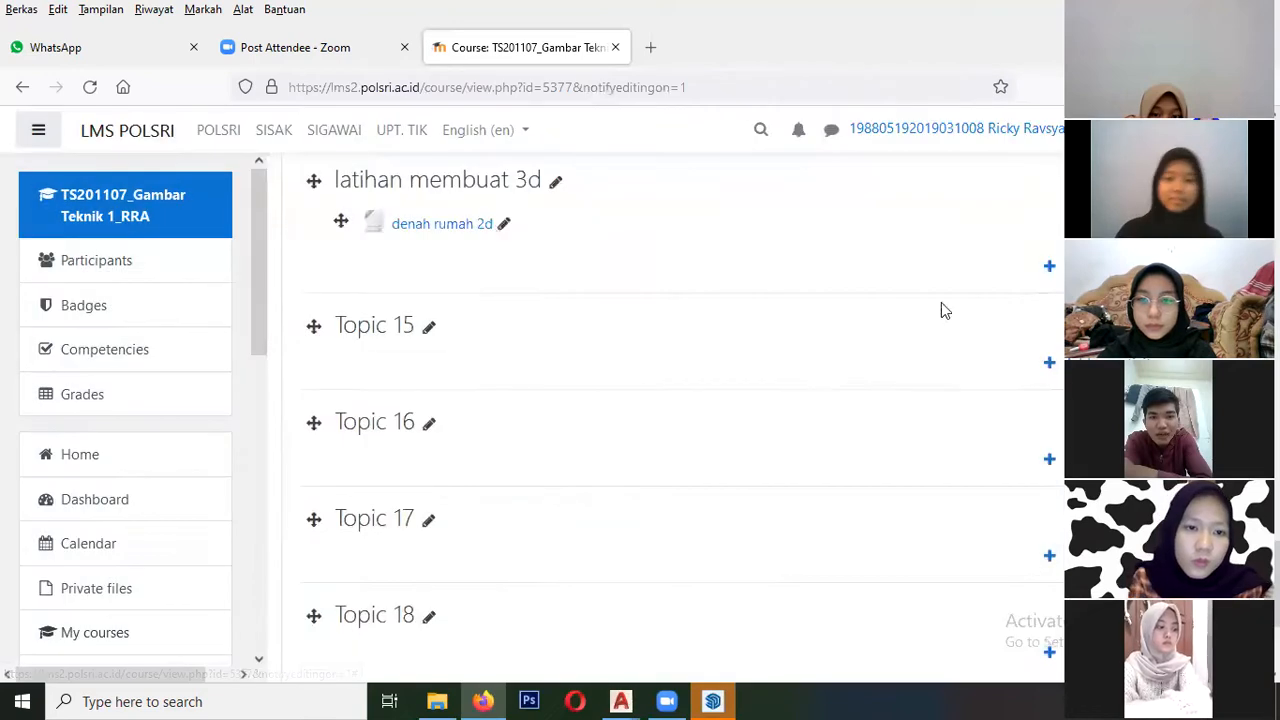
# - Open the form for a new File resource in the "latihan membuat 3d" section
pyautogui.click(1125, 217)
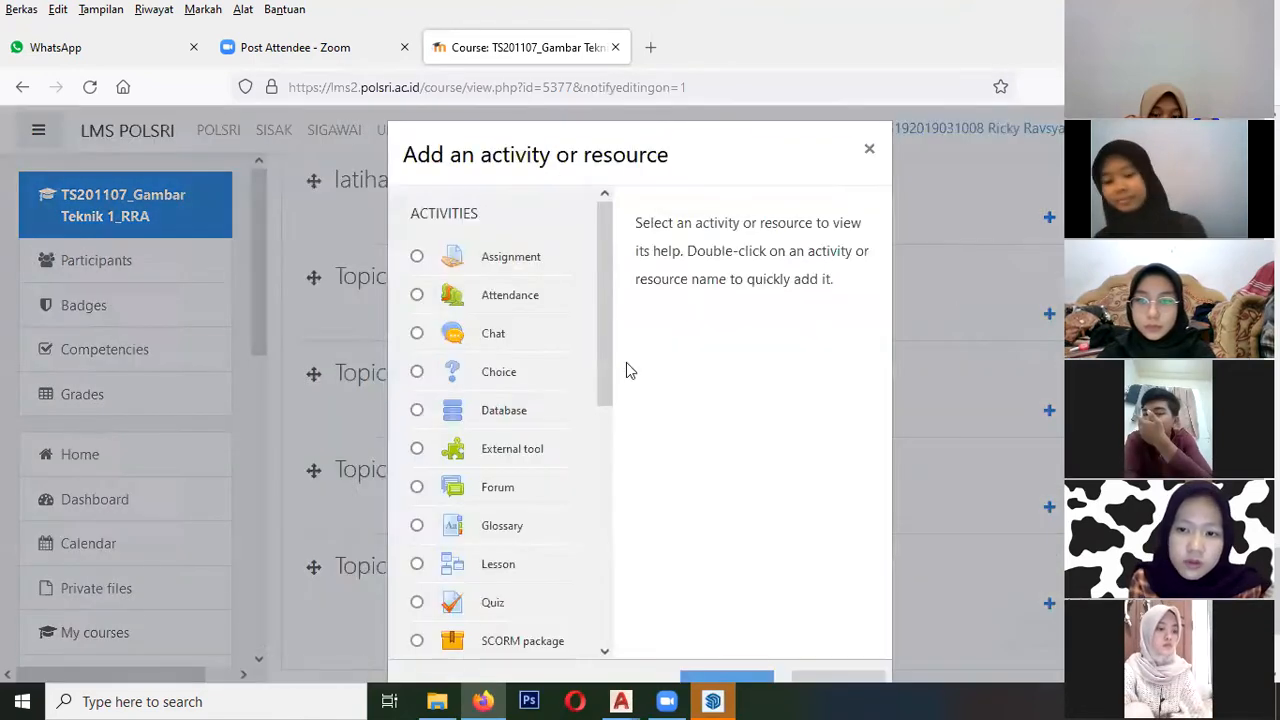
pyautogui.scroll(-5, 503, 389)
pyautogui.click(502, 490)
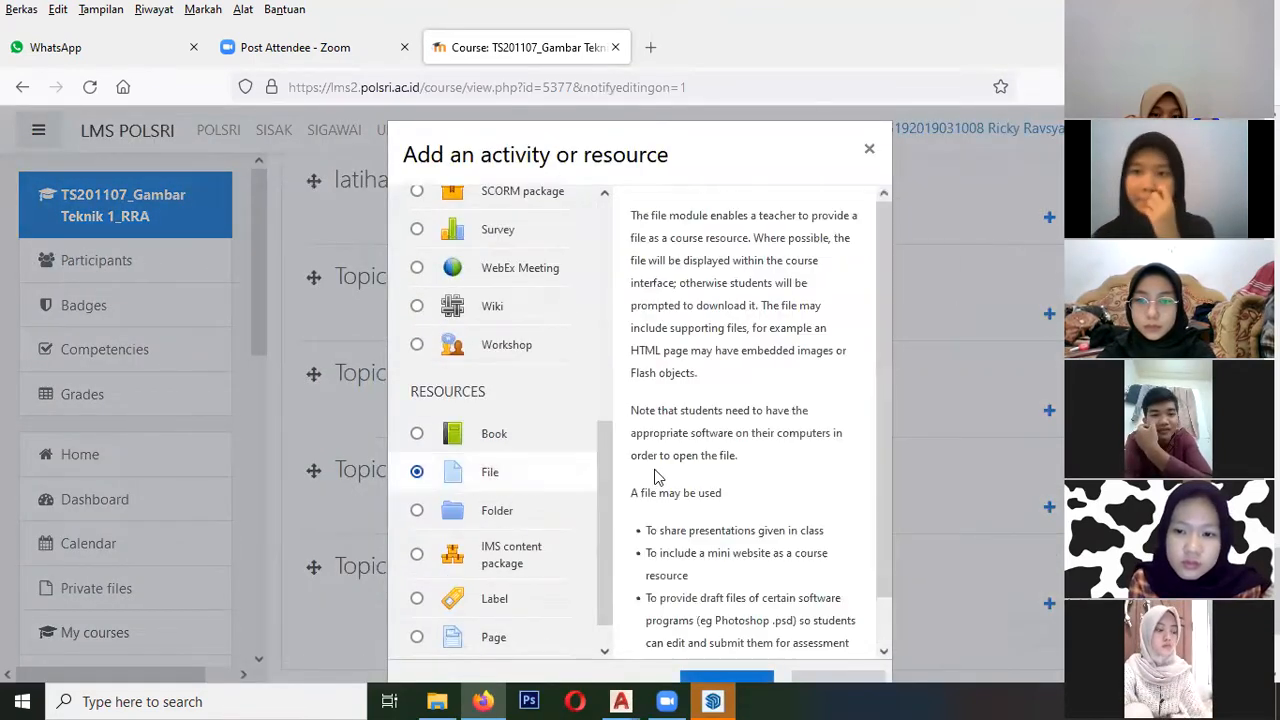
pyautogui.scroll(-1, 655, 480)
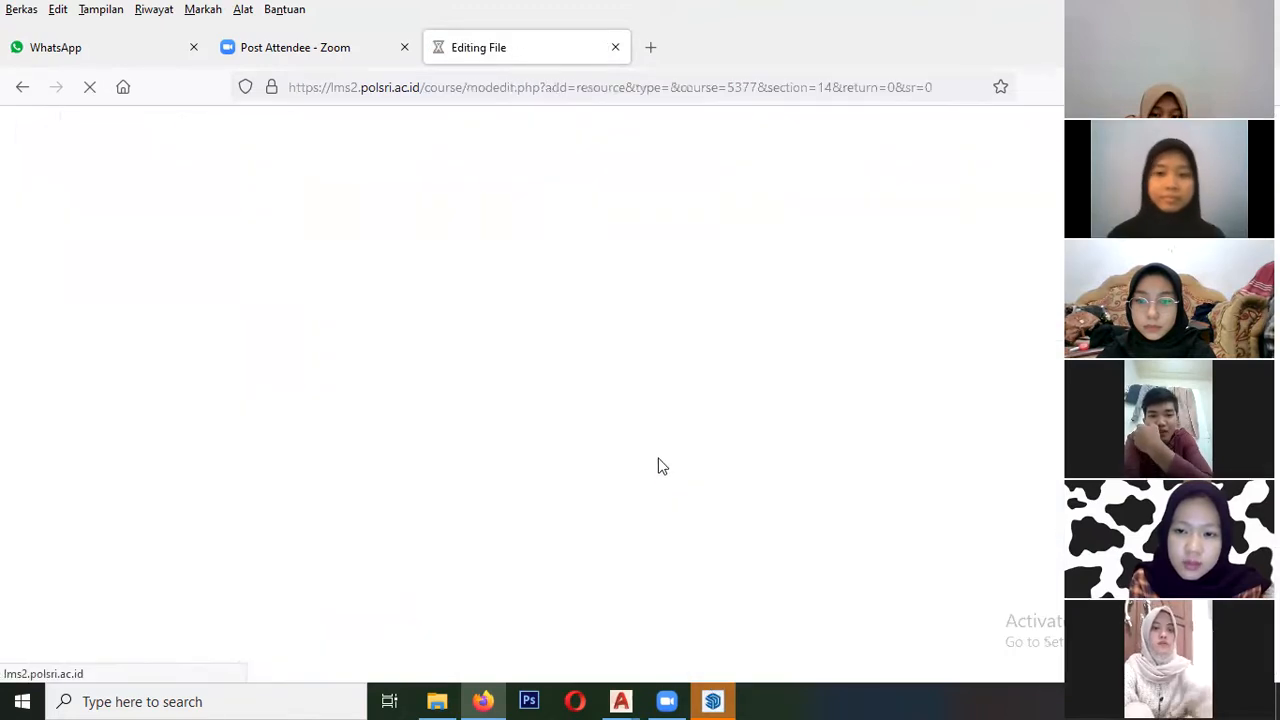
# - Name the new File resource "latihan membuat 3d" and start browsing the computer for a file to upload to it
pyautogui.click(600, 437)
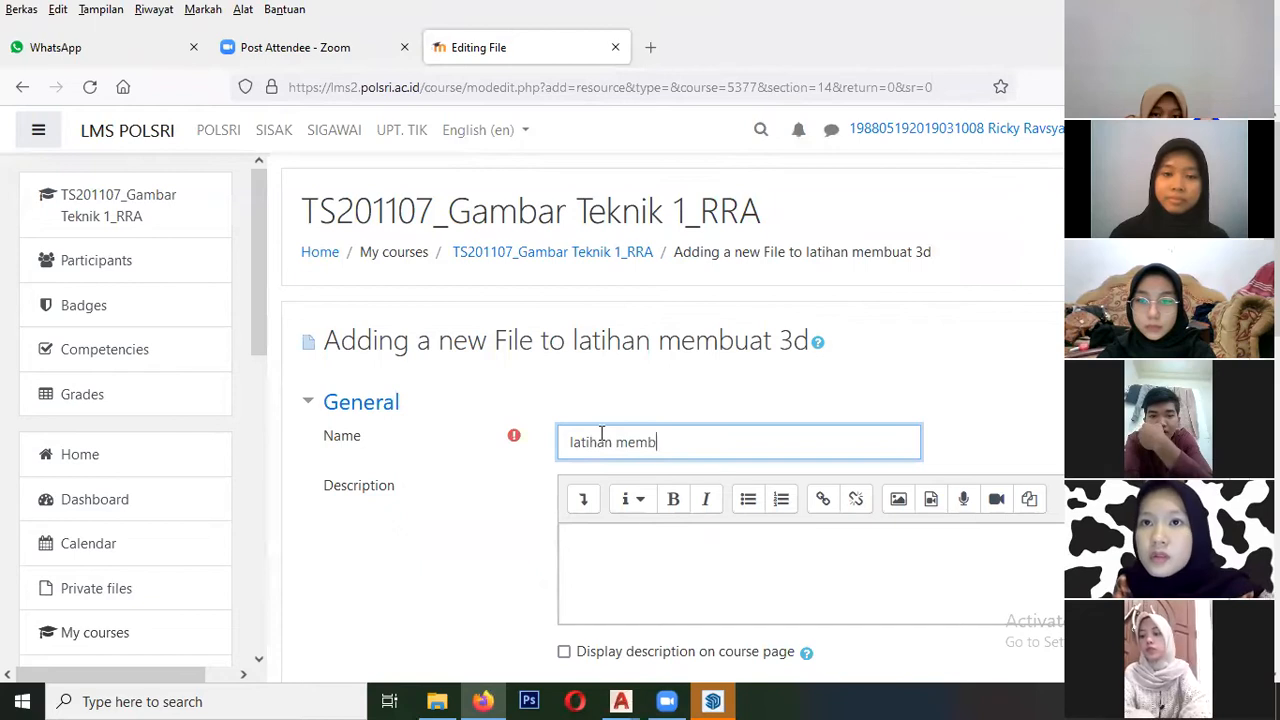
pyautogui.write('latihan membuat 3d')
pyautogui.scroll(-3, 686, 491)
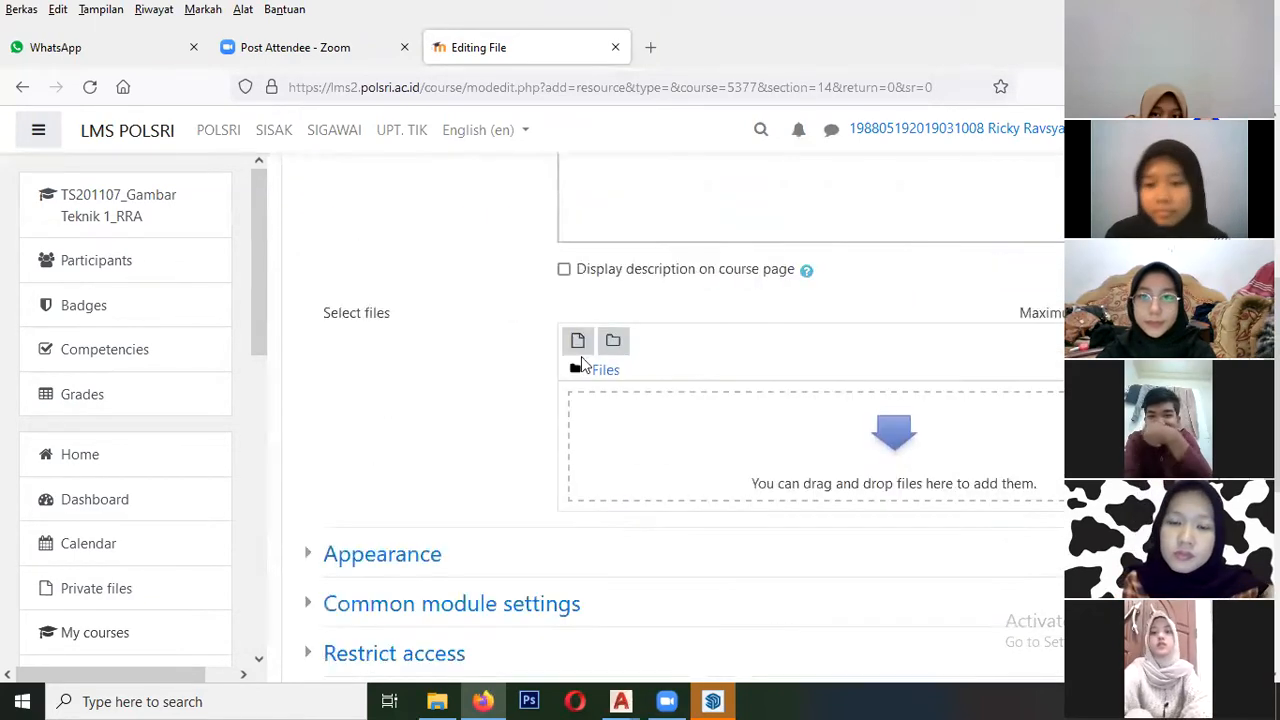
pyautogui.click(577, 340)
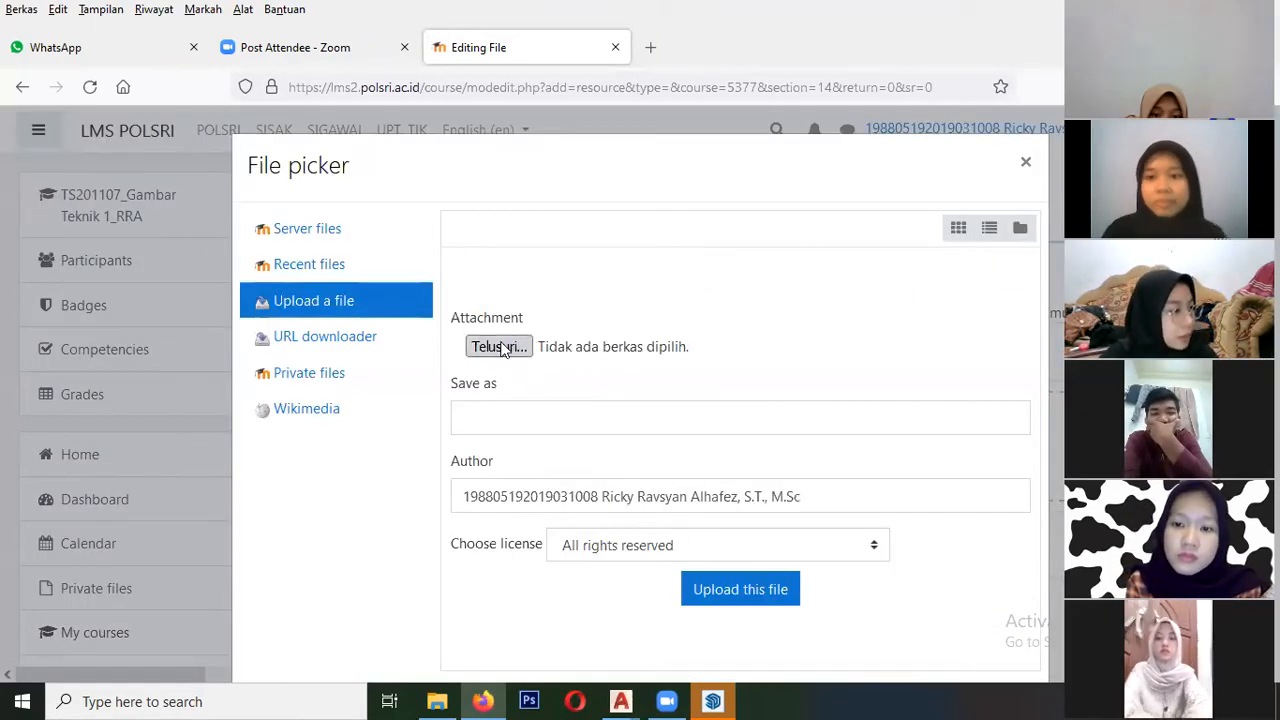
pyautogui.click(532, 343)
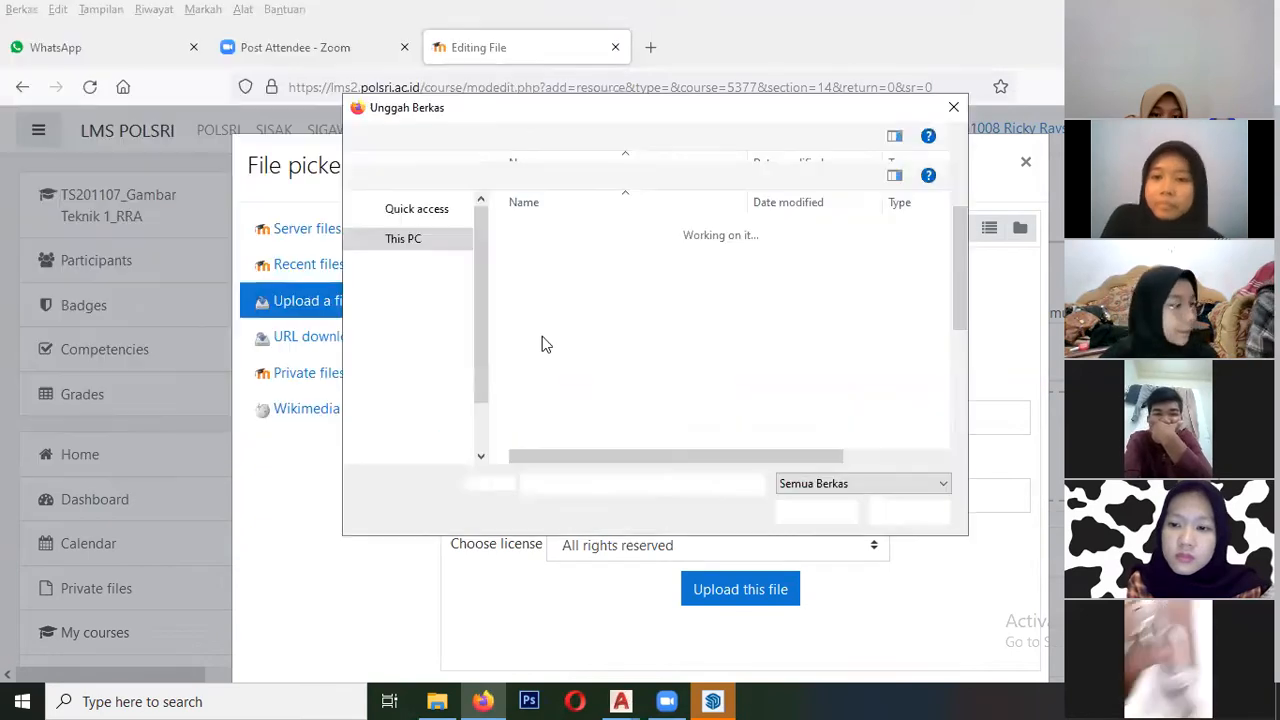
# - Browse to D:\NEW\2021 and open the house project folder dated 20/01/2022 that contains the latihan 3d drawing
pyautogui.scroll(-1, 475, 340)
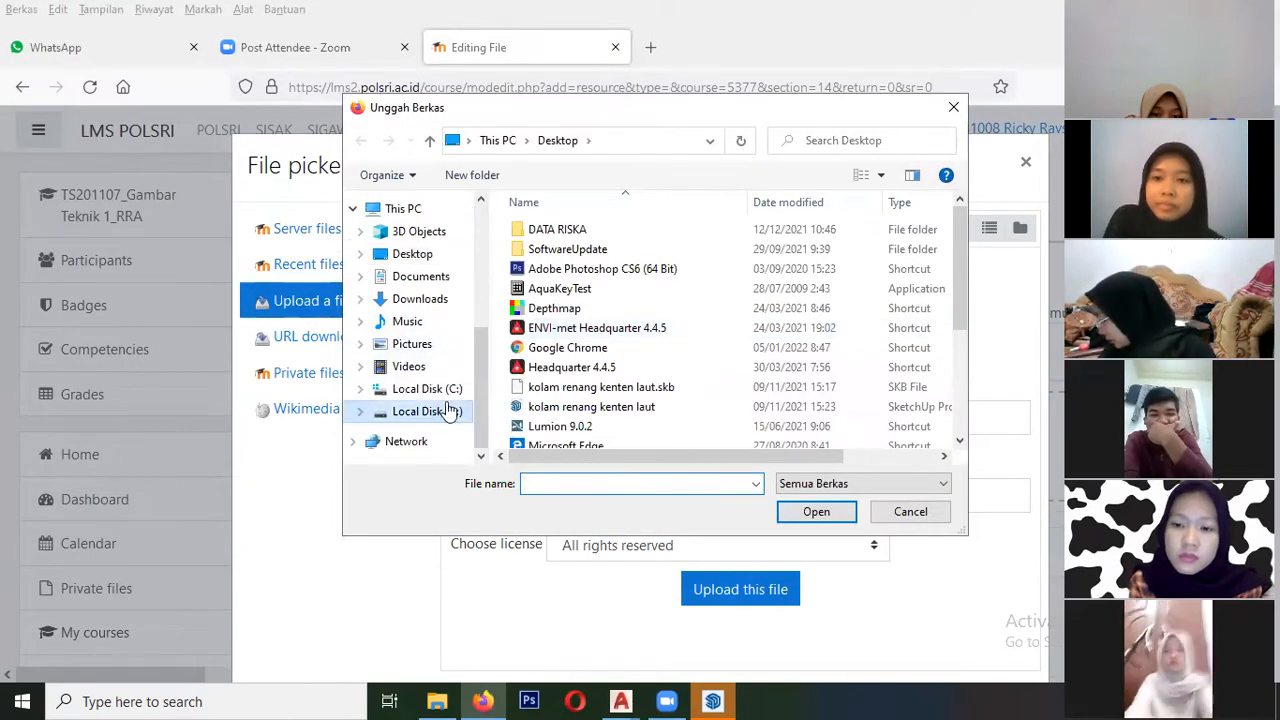
pyautogui.click(440, 410)
pyautogui.scroll(-1, 727, 395)
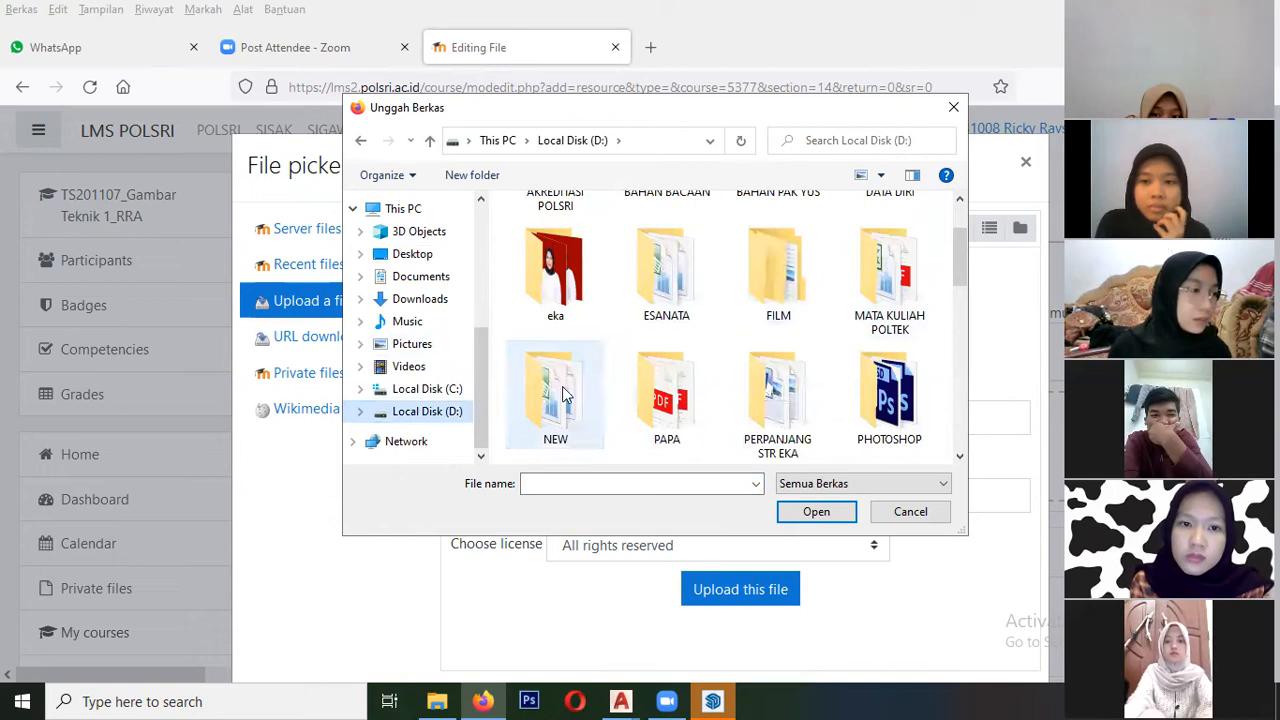
pyautogui.doubleClick(555, 380)
pyautogui.doubleClick(577, 282)
pyautogui.doubleClick(578, 330)
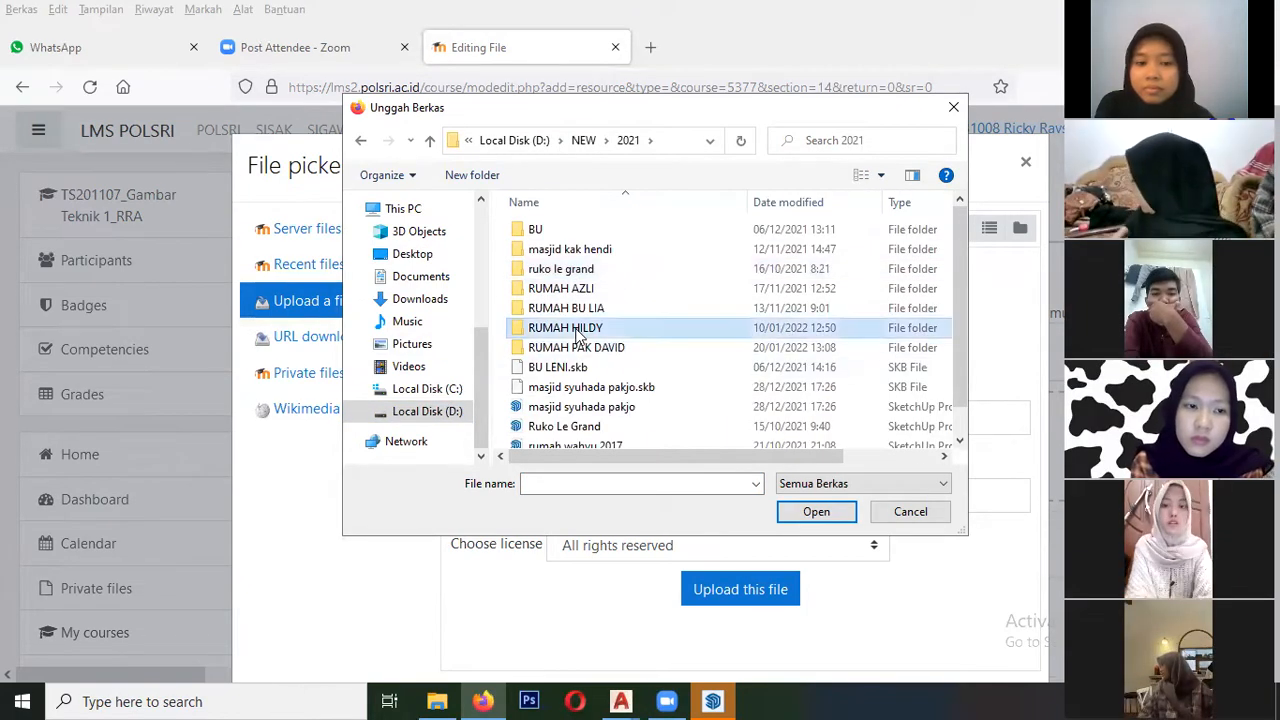
pyautogui.click(429, 140)
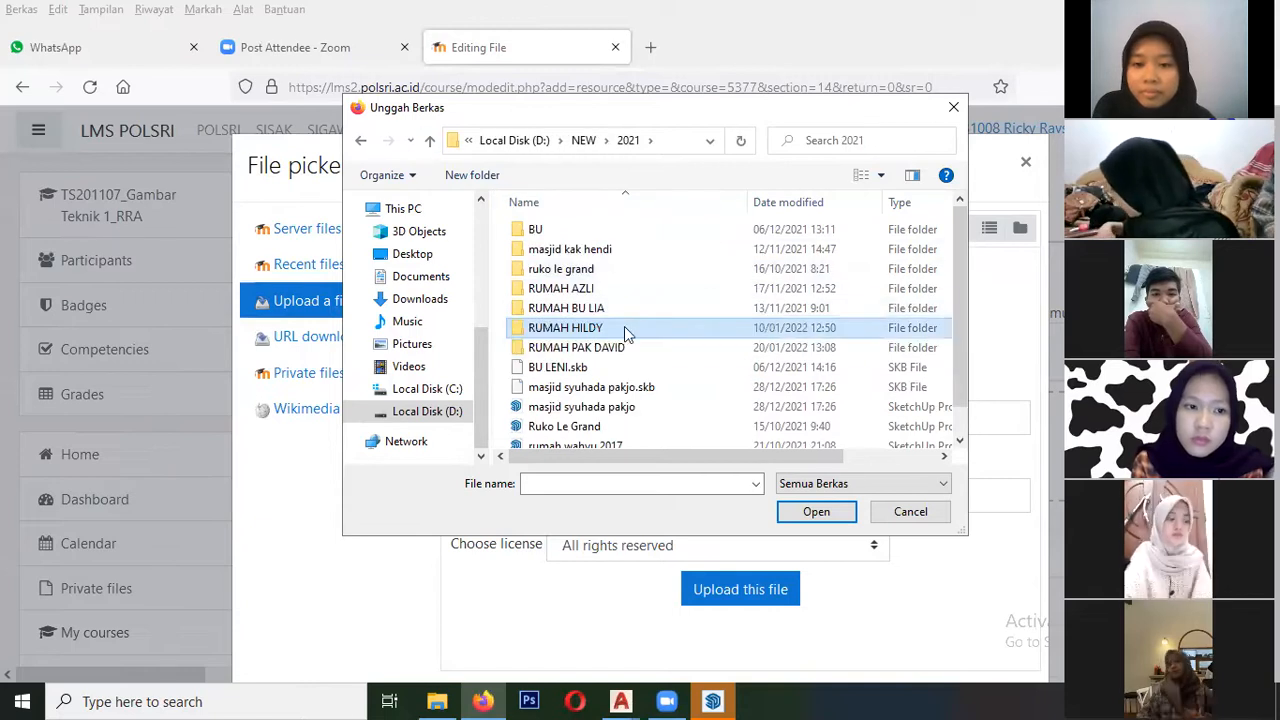
pyautogui.doubleClick(598, 347)
pyautogui.scroll(-5, 622, 335)
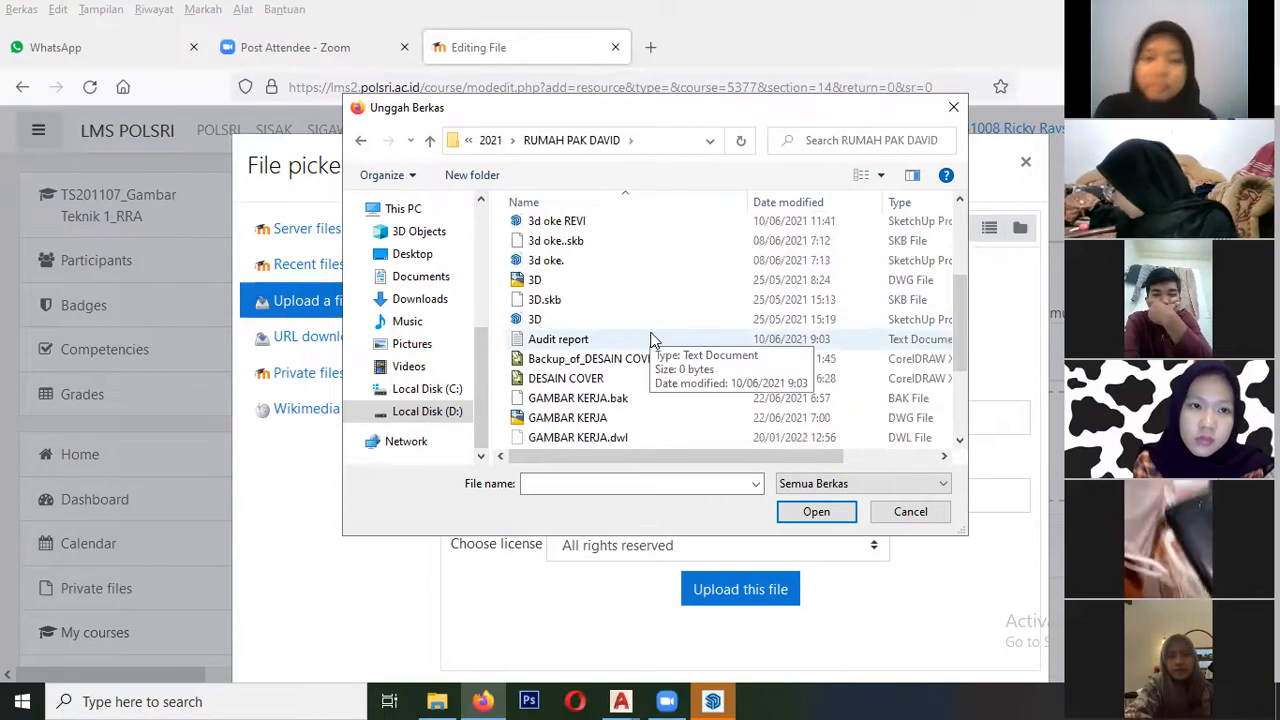
# - Upload the "latihan 3d" DWG file to the resource and save it, returning to the course page
pyautogui.click(552, 358)
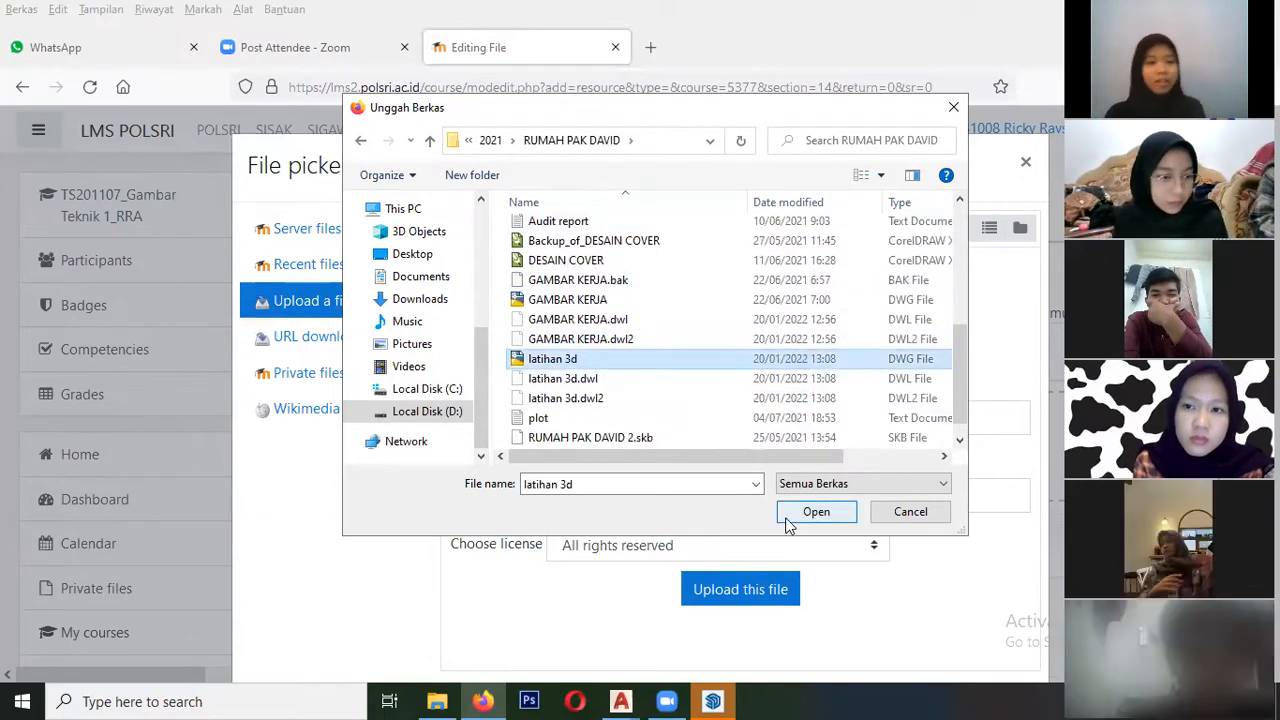
pyautogui.click(816, 511)
pyautogui.click(756, 600)
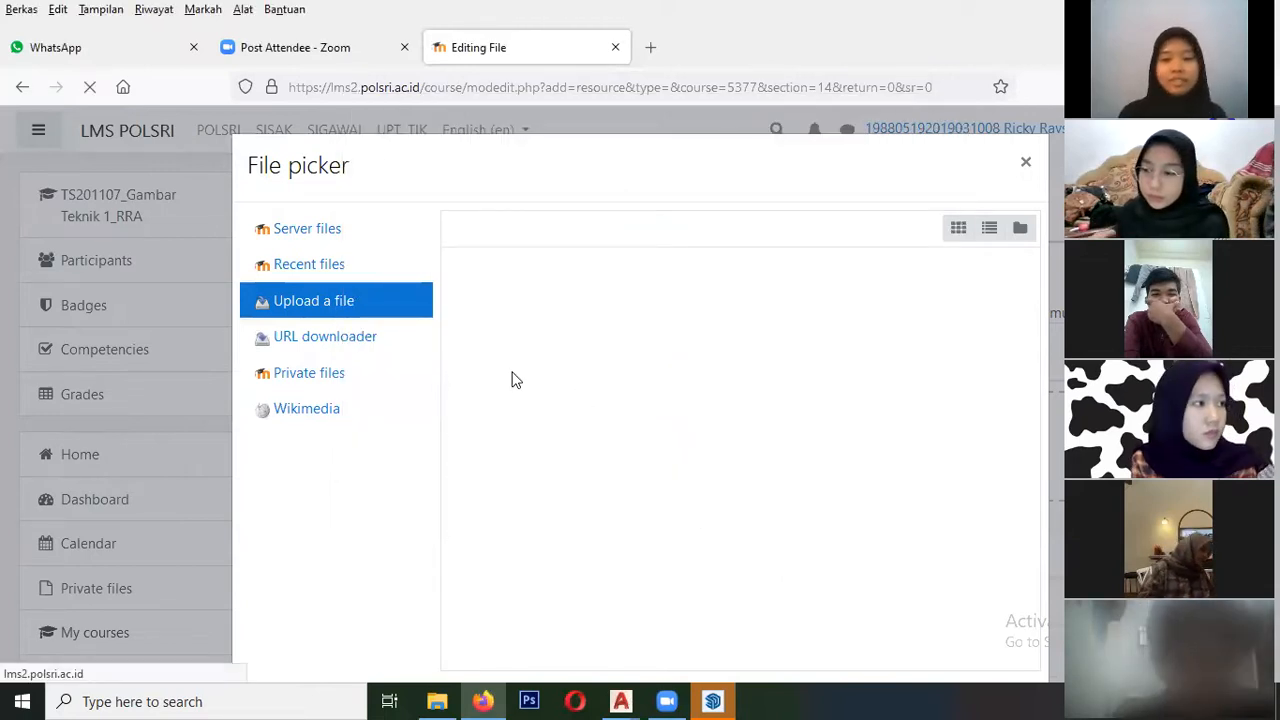
pyautogui.scroll(-3, 530, 378)
pyautogui.scroll(-3, 545, 378)
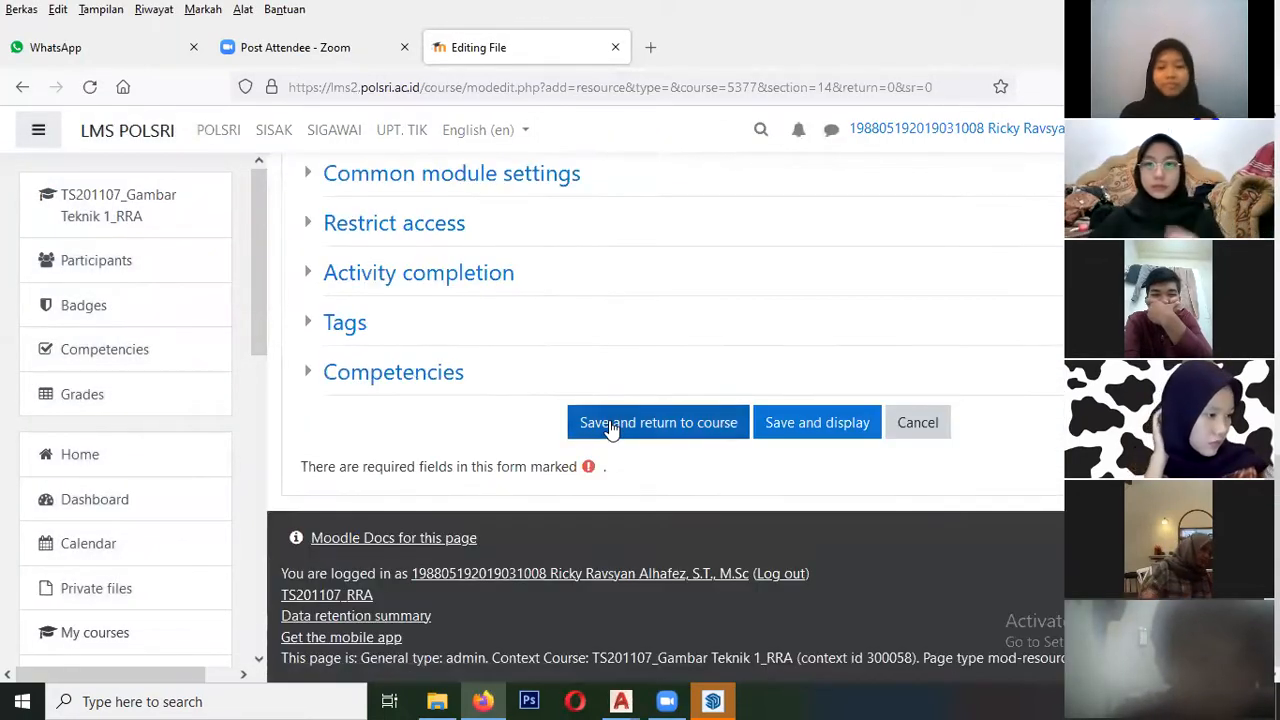
pyautogui.click(608, 424)
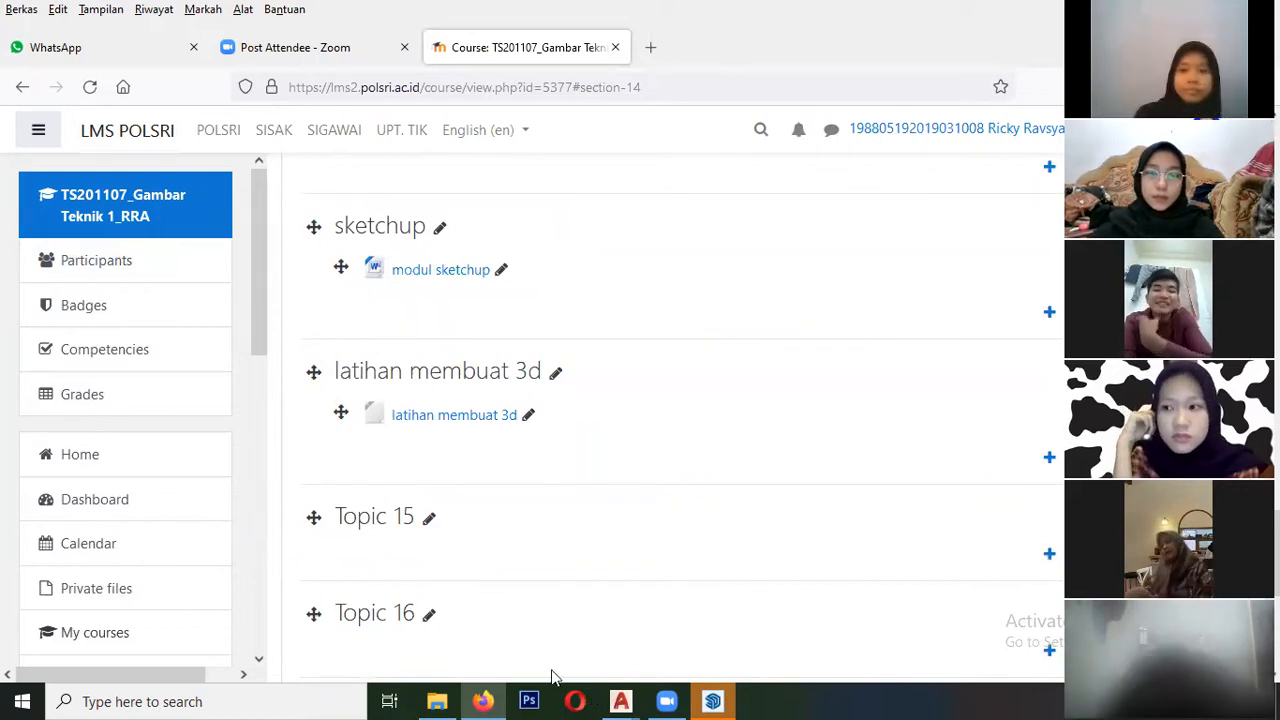
# - Switch to SketchUp, enlarge its welcome window and create a new model from the Architectural Meters template
pyautogui.click(713, 701)
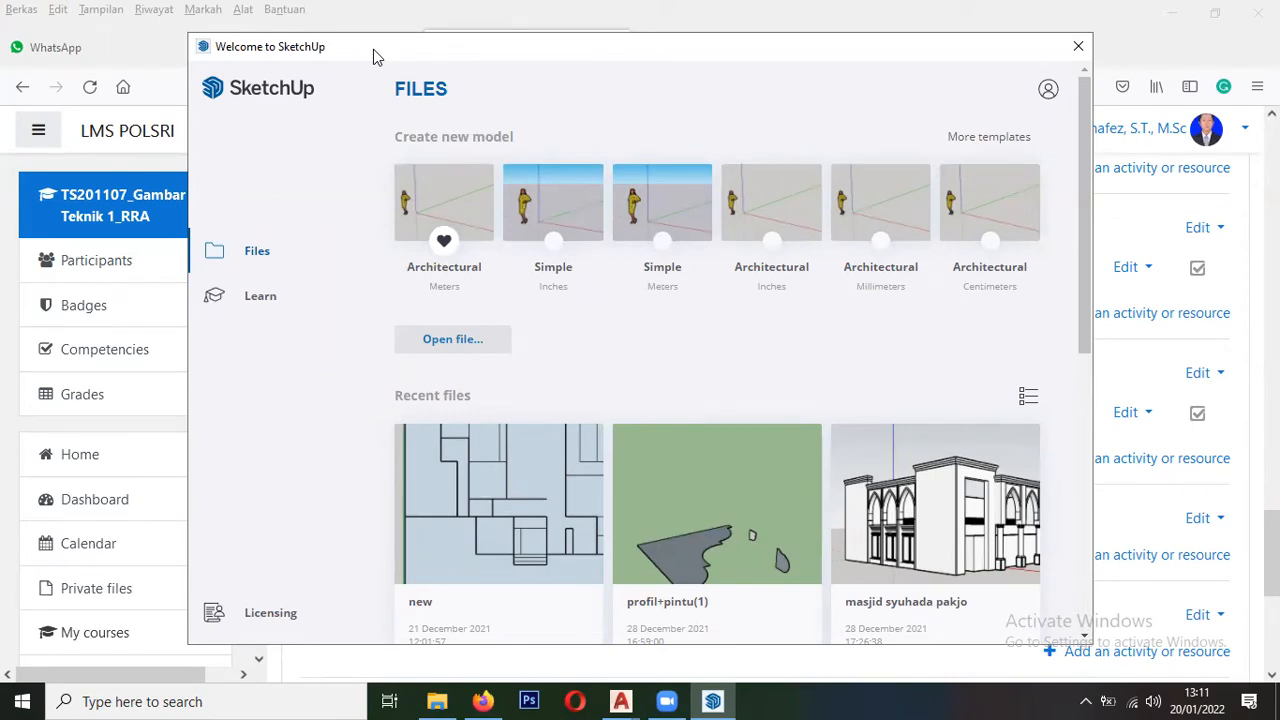
pyautogui.moveTo(373, 49); pyautogui.dragTo(558, 18)
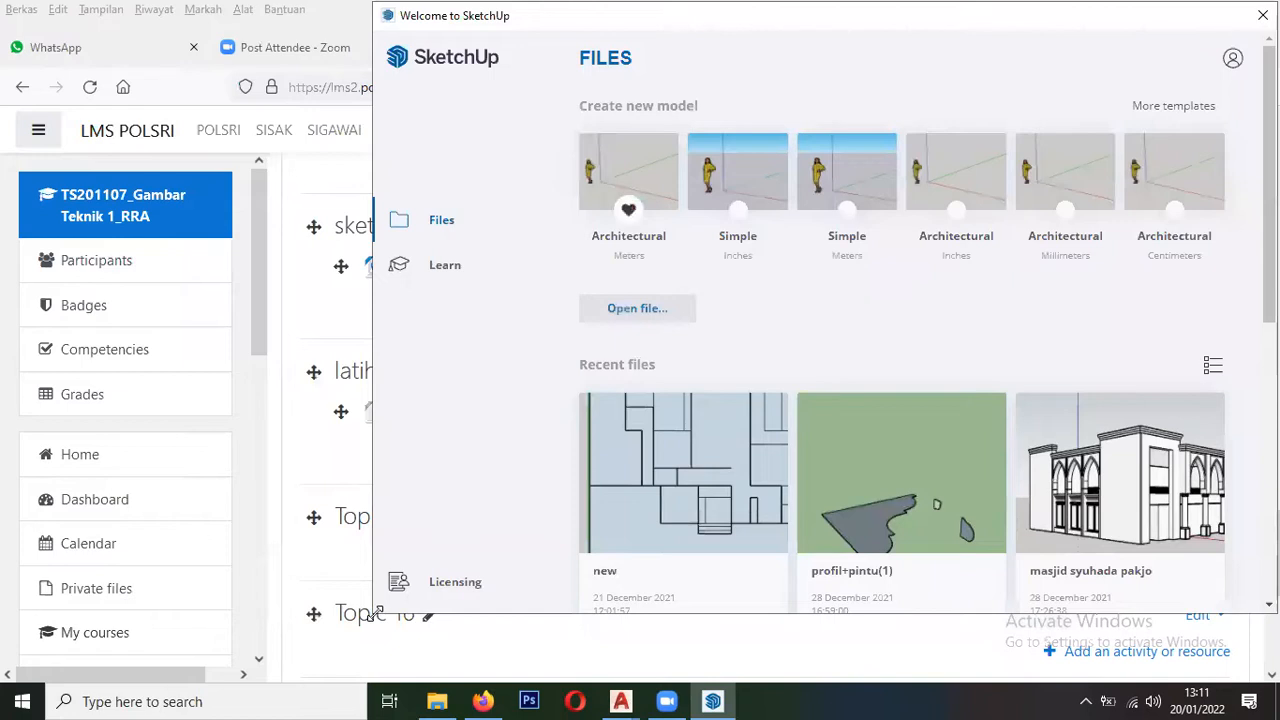
pyautogui.moveTo(376, 613); pyautogui.dragTo(257, 690)
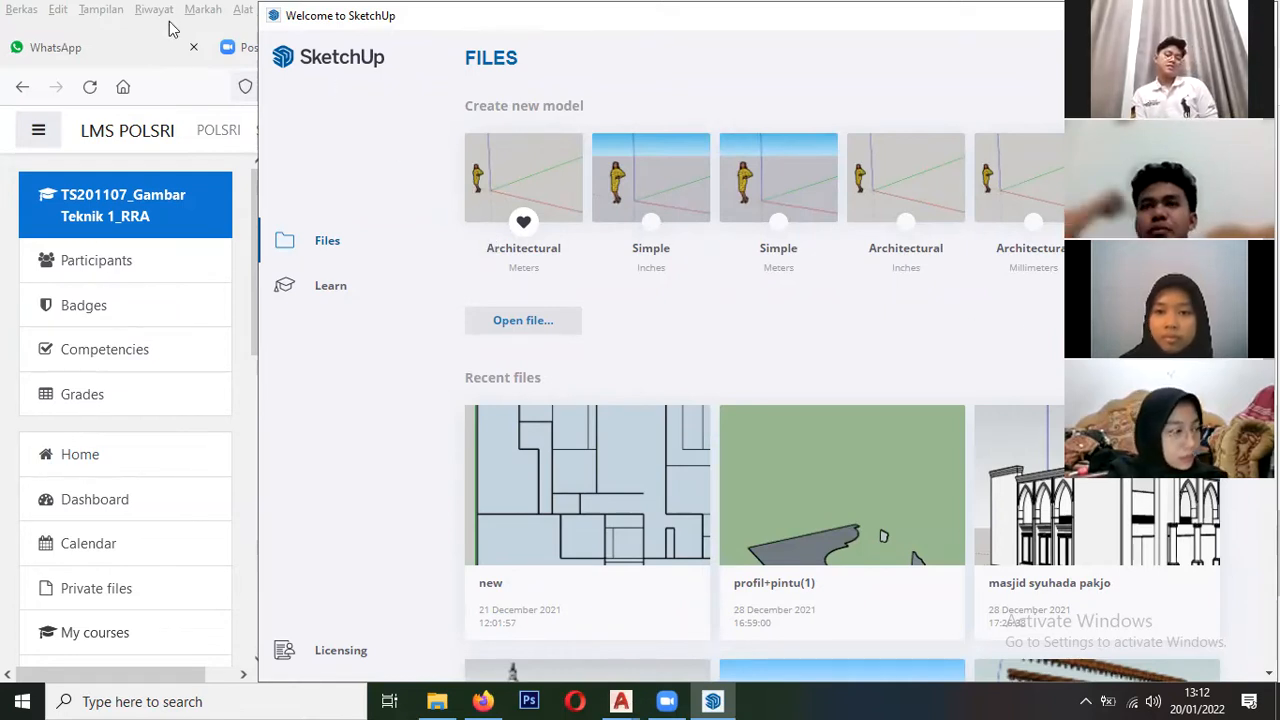
pyautogui.click(514, 171)
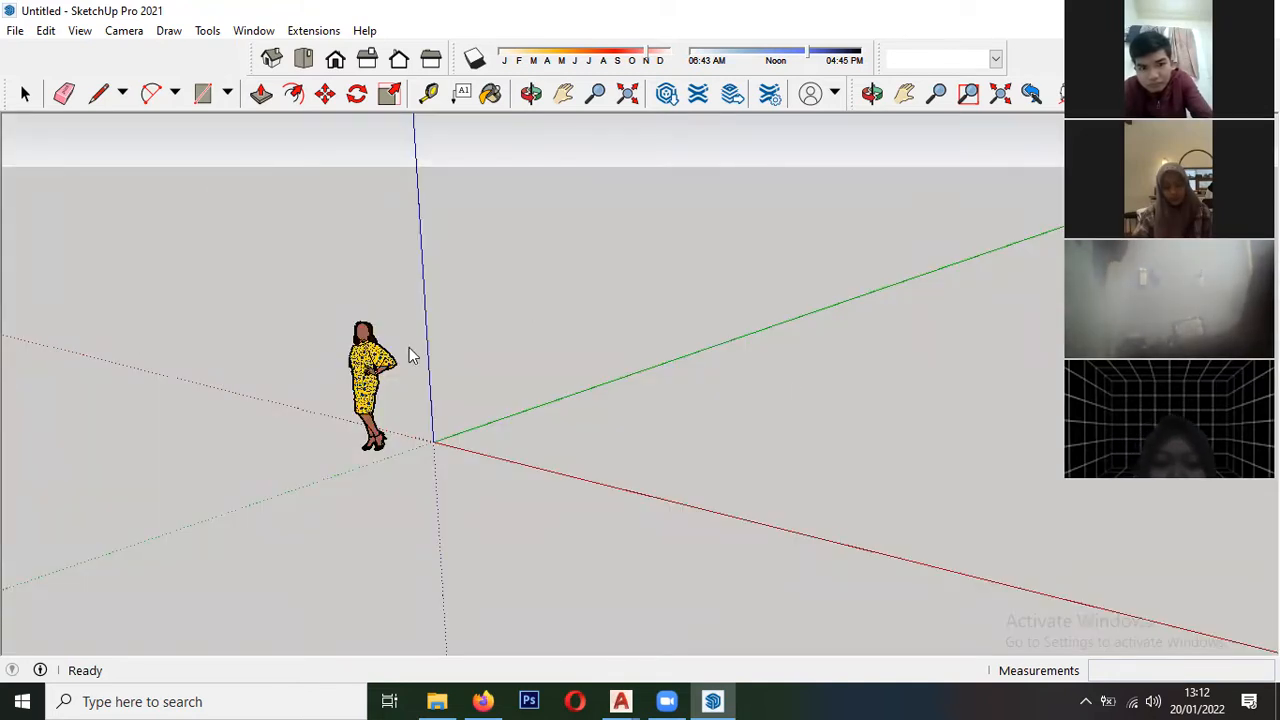
pyautogui.scroll(-4, 410, 390)
pyautogui.moveTo(426, 417); pyautogui.dragTo(593, 440, button='middle')
pyautogui.scroll(3, 711, 494)
pyautogui.scroll(3, 208, 368)
pyautogui.scroll(2, 696, 436)
pyautogui.scroll(-2, 310, 460)
pyautogui.scroll(2, 306, 455)
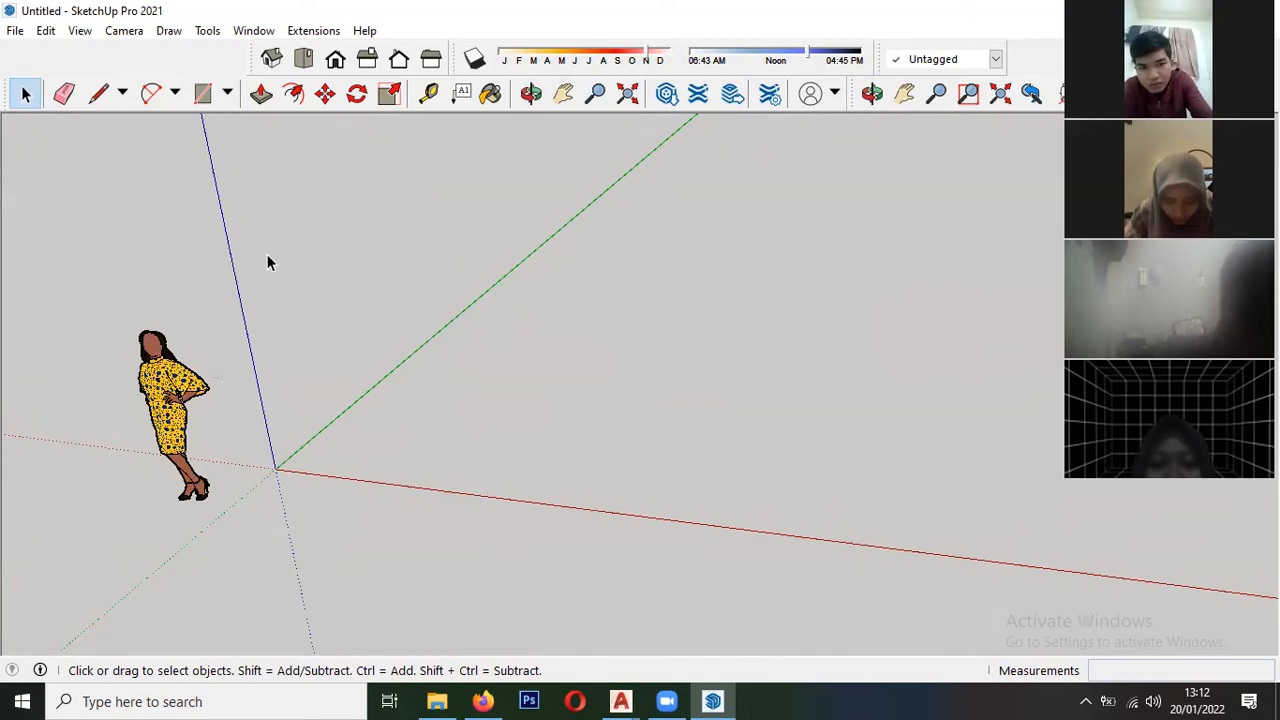
pyautogui.scroll(-2, 275, 290)
pyautogui.scroll(1, 951, 306)
pyautogui.scroll(-1, 591, 343)
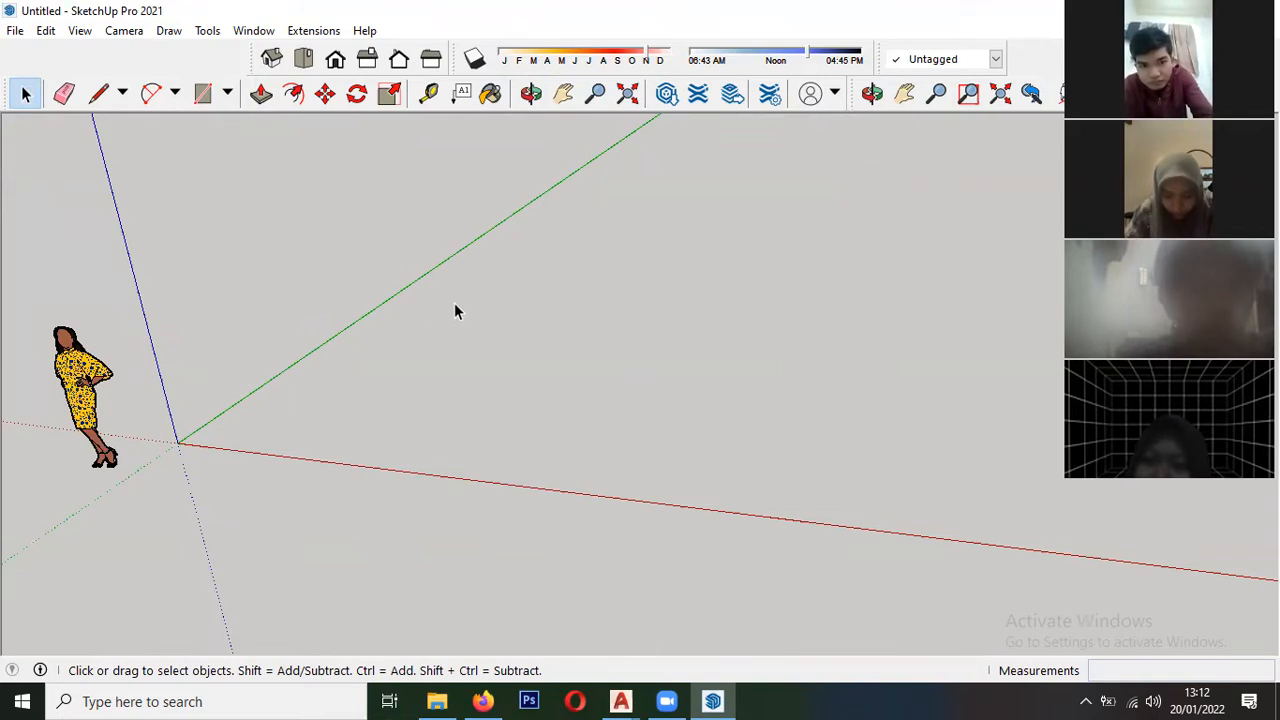
# - Start a file import and select the "latihan 3d" drawing in the D:\NEW\2021 house project folder dated 20/01/2022
pyautogui.click(15, 32)
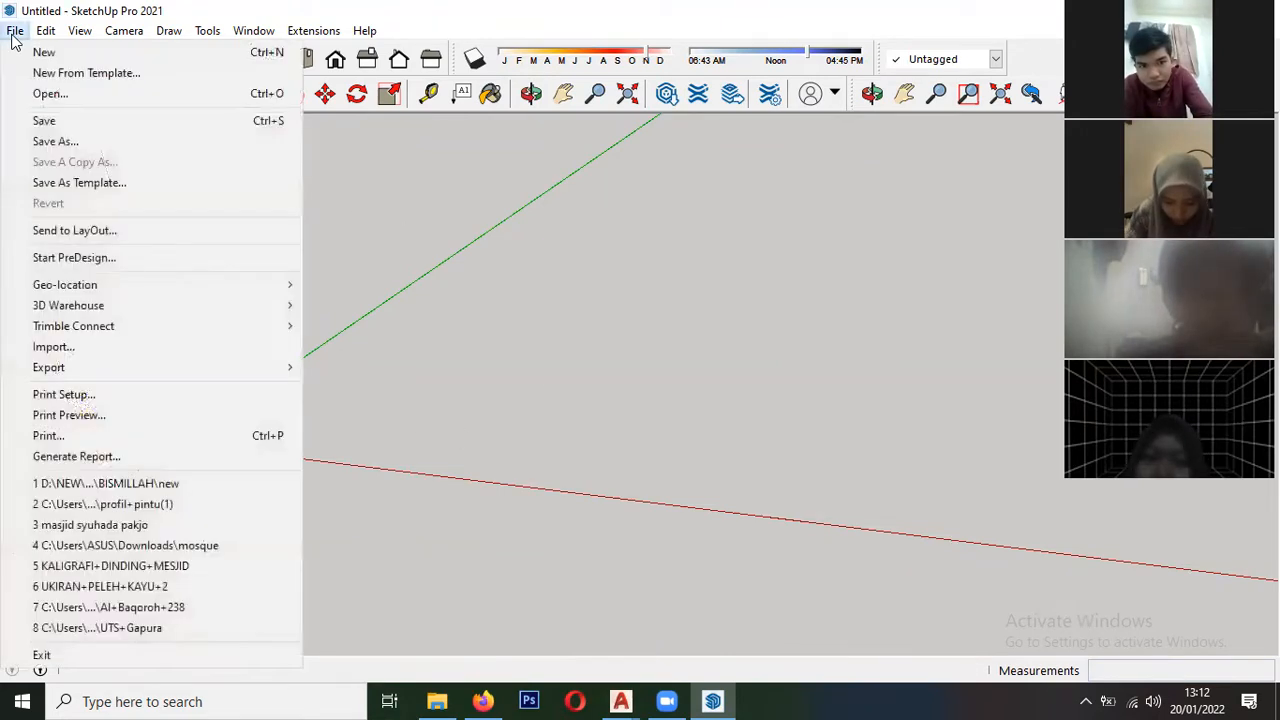
pyautogui.click(45, 354)
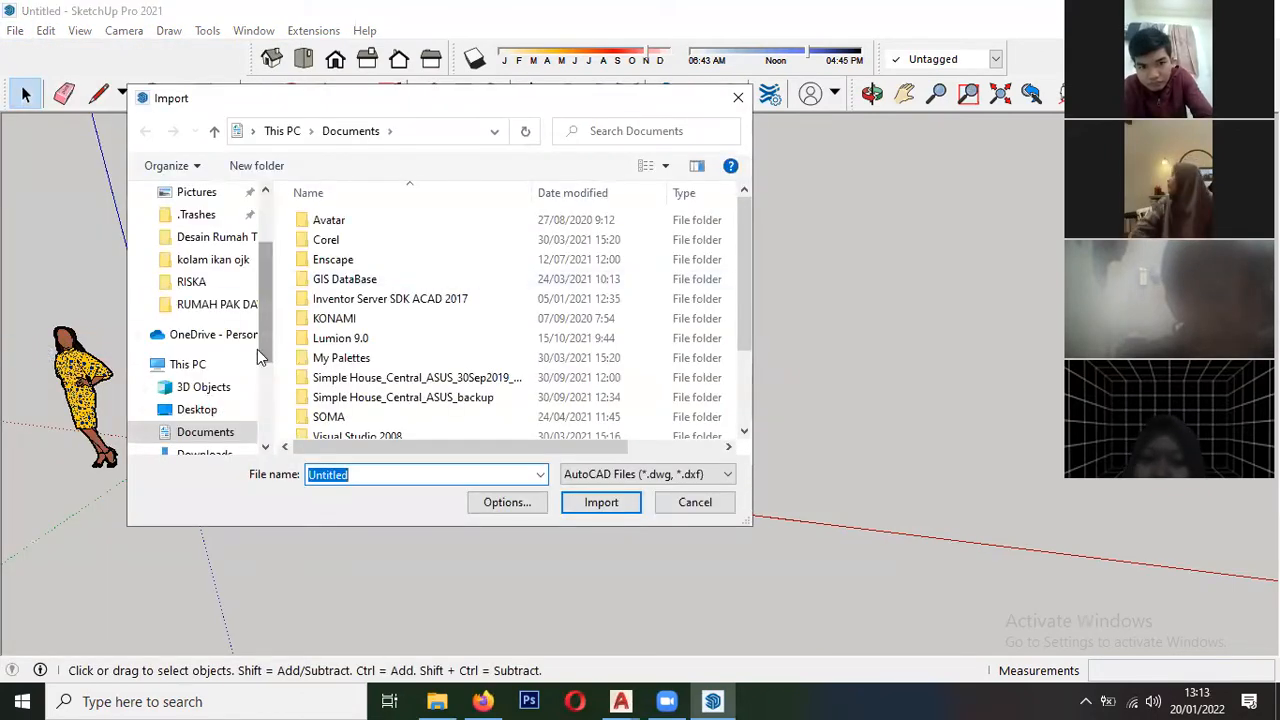
pyautogui.scroll(-1, 252, 370)
pyautogui.scroll(-3, 250, 390)
pyautogui.click(206, 433)
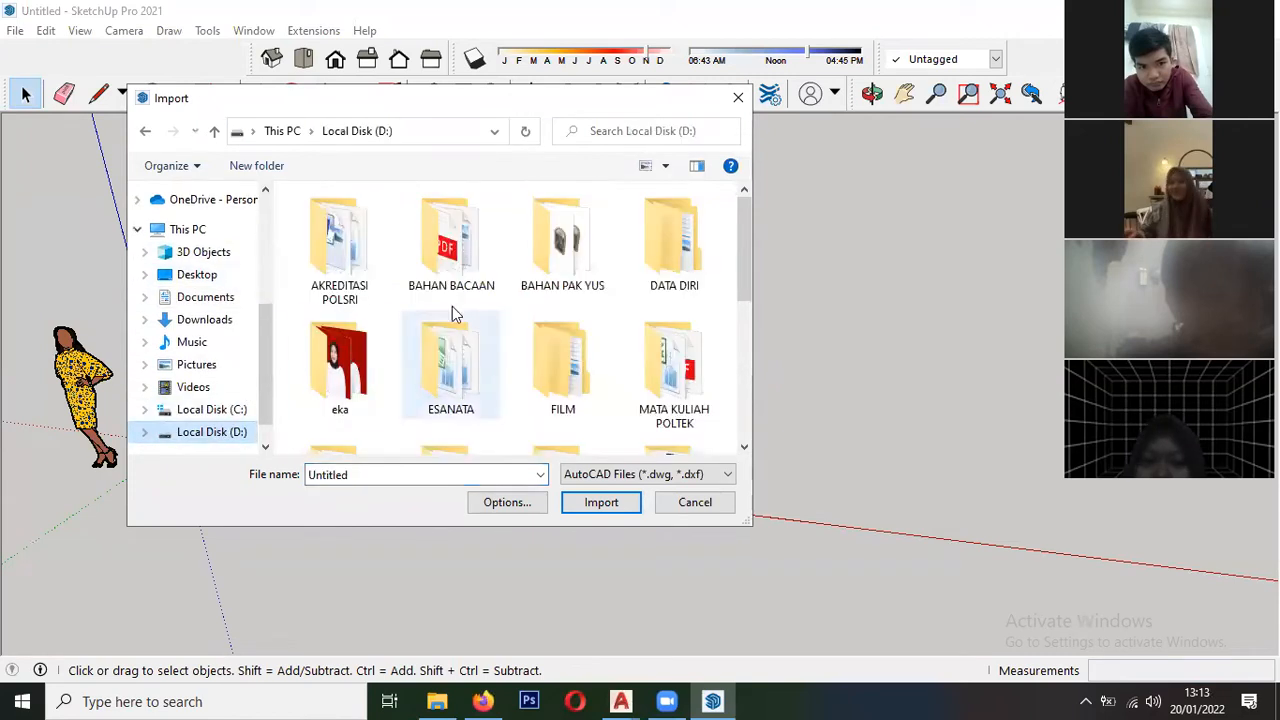
pyautogui.scroll(-1, 394, 392)
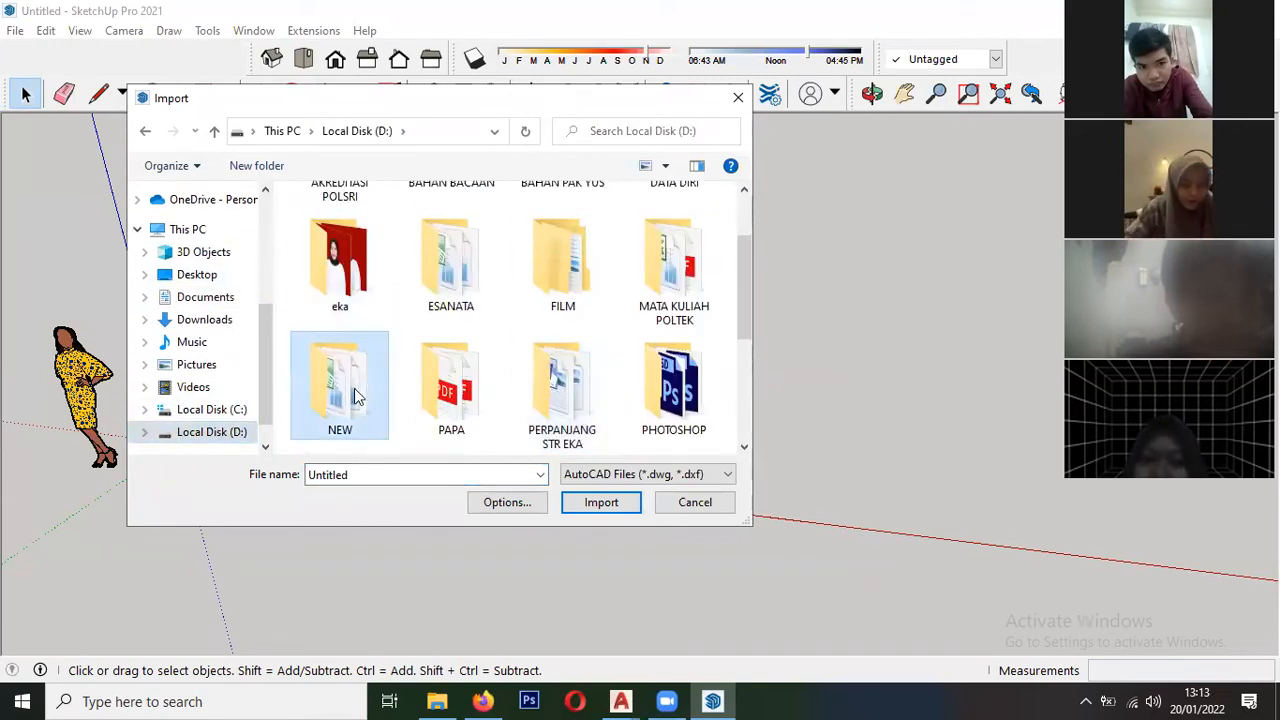
pyautogui.doubleClick(354, 388)
pyautogui.doubleClick(342, 240)
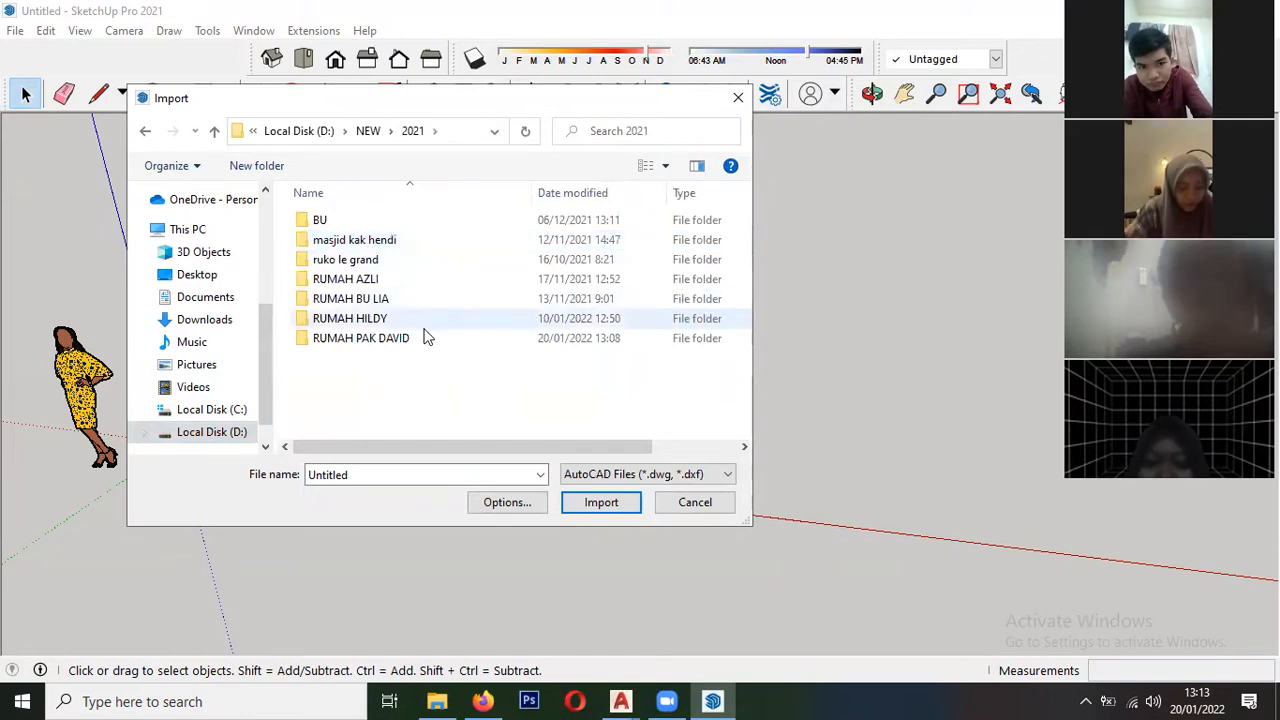
pyautogui.click(395, 340)
pyautogui.doubleClick(395, 341)
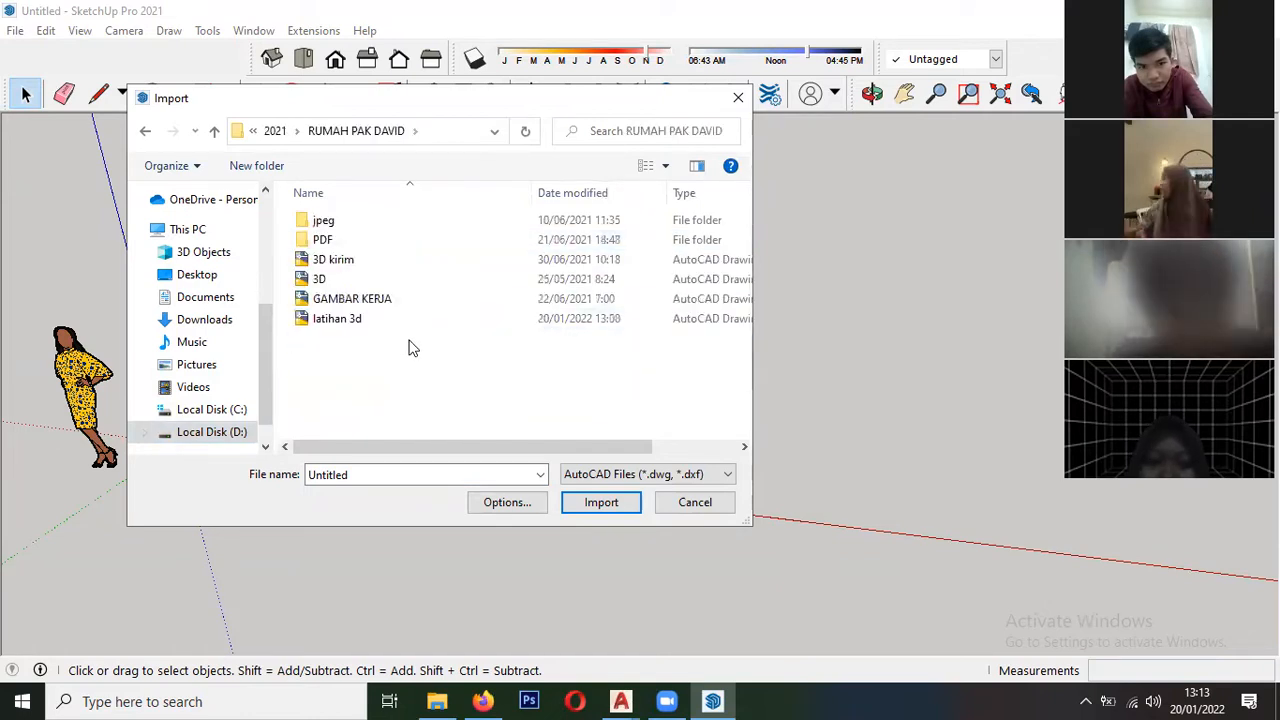
pyautogui.click(334, 320)
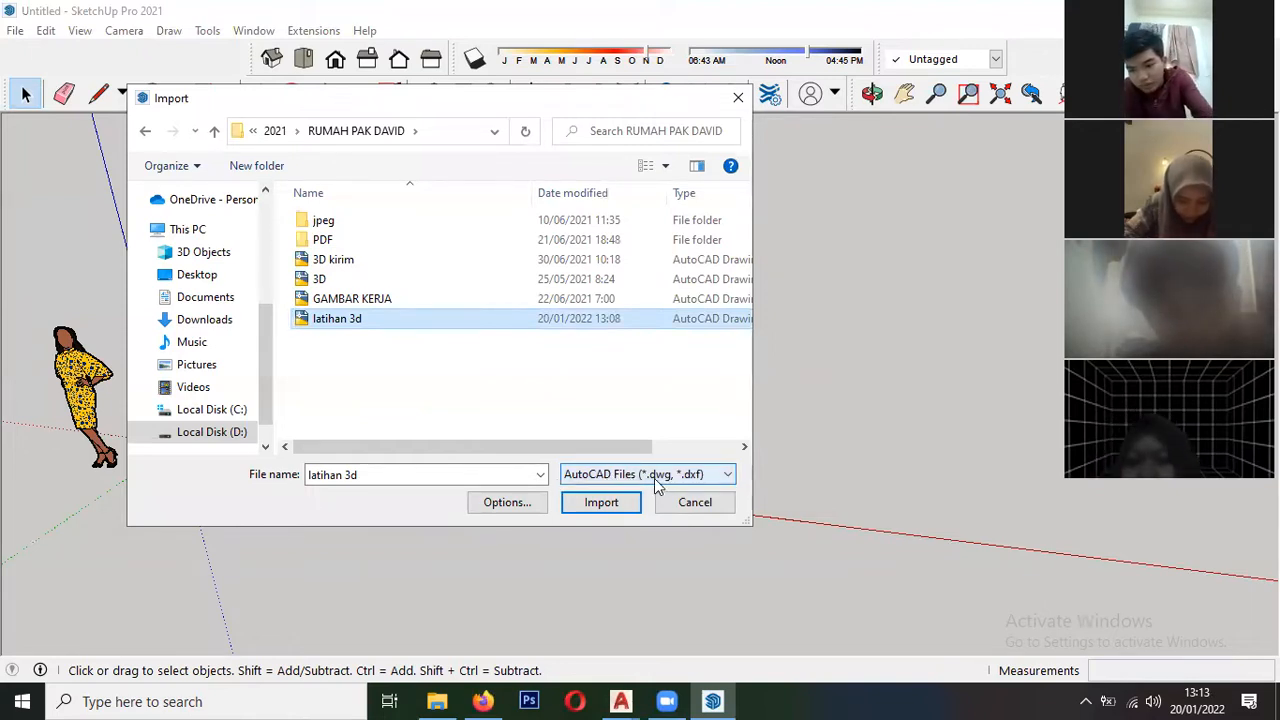
# - Filter the import list by SketchUp files and JPEG images, and set it back to AutoCAD Files (*.dwg, *.dxf)
pyautogui.click(686, 477)
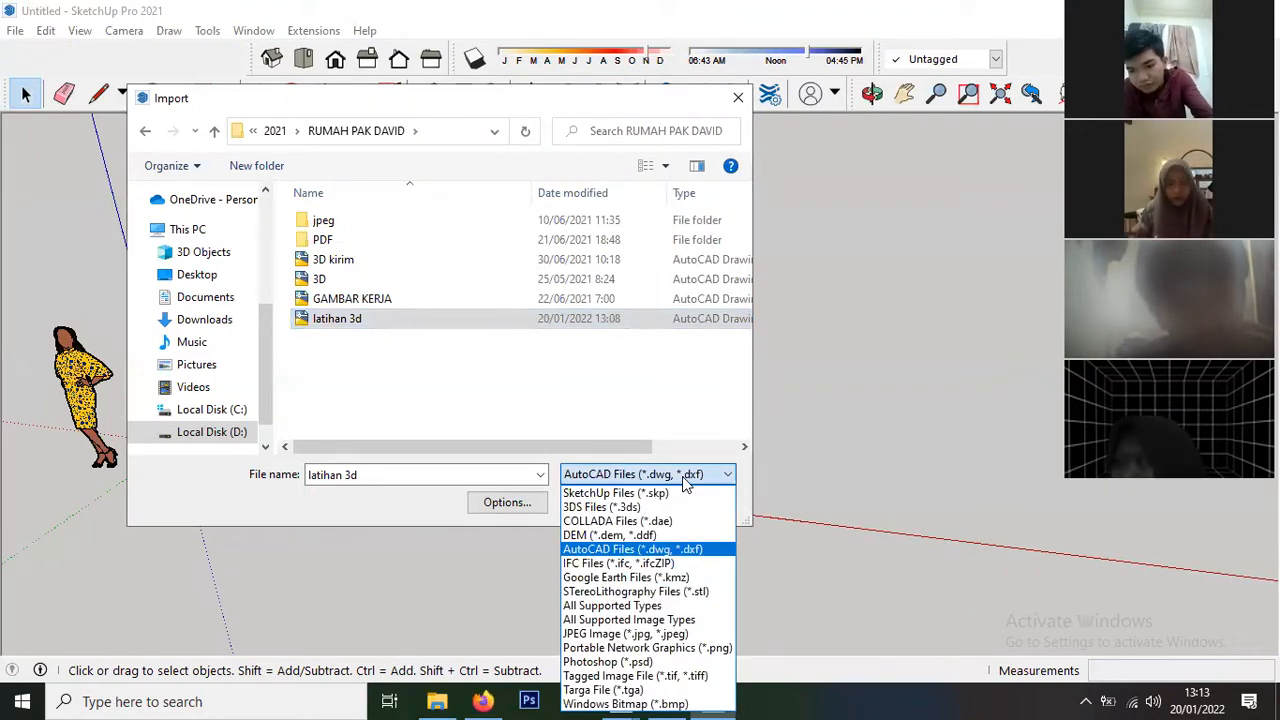
pyautogui.click(615, 493)
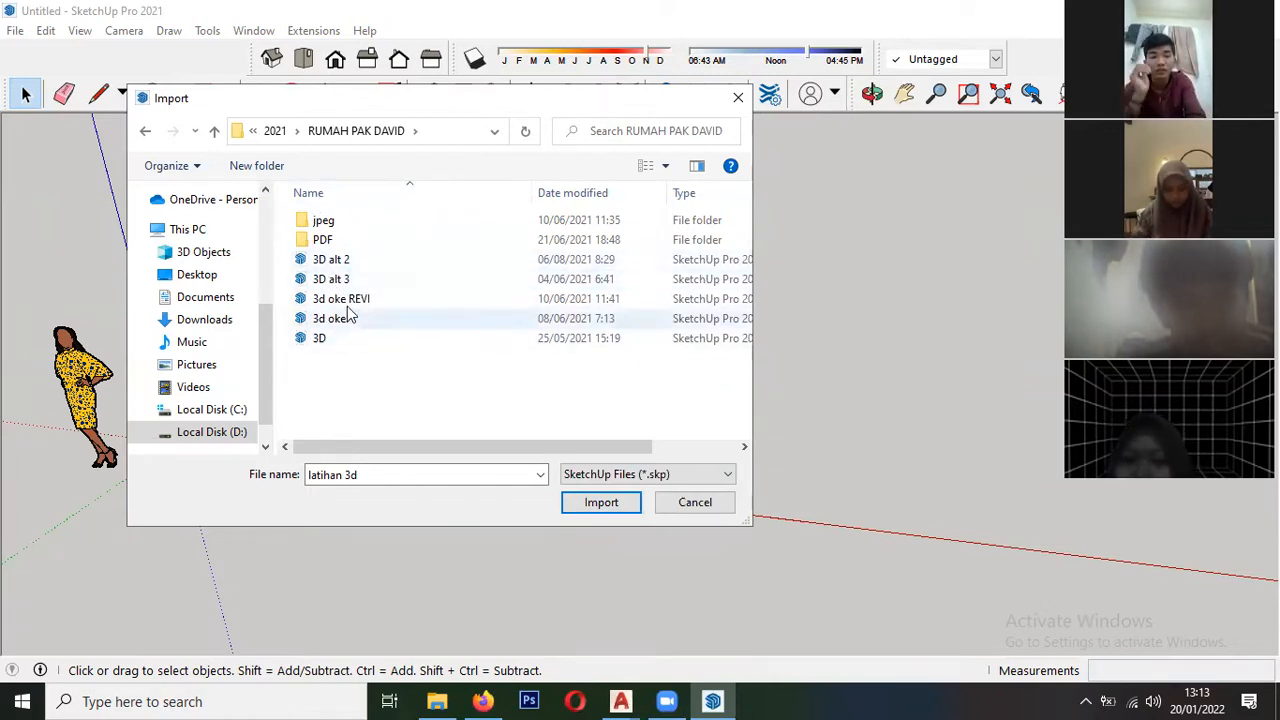
pyautogui.click(677, 476)
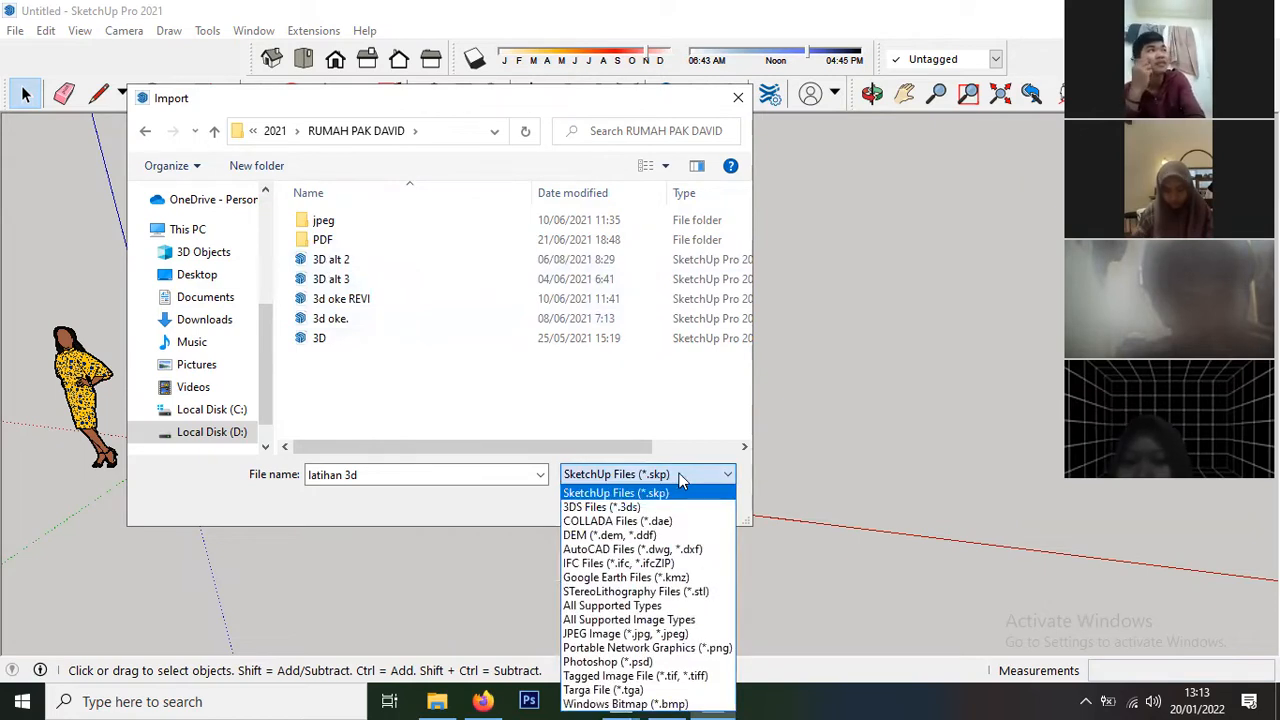
pyautogui.click(640, 634)
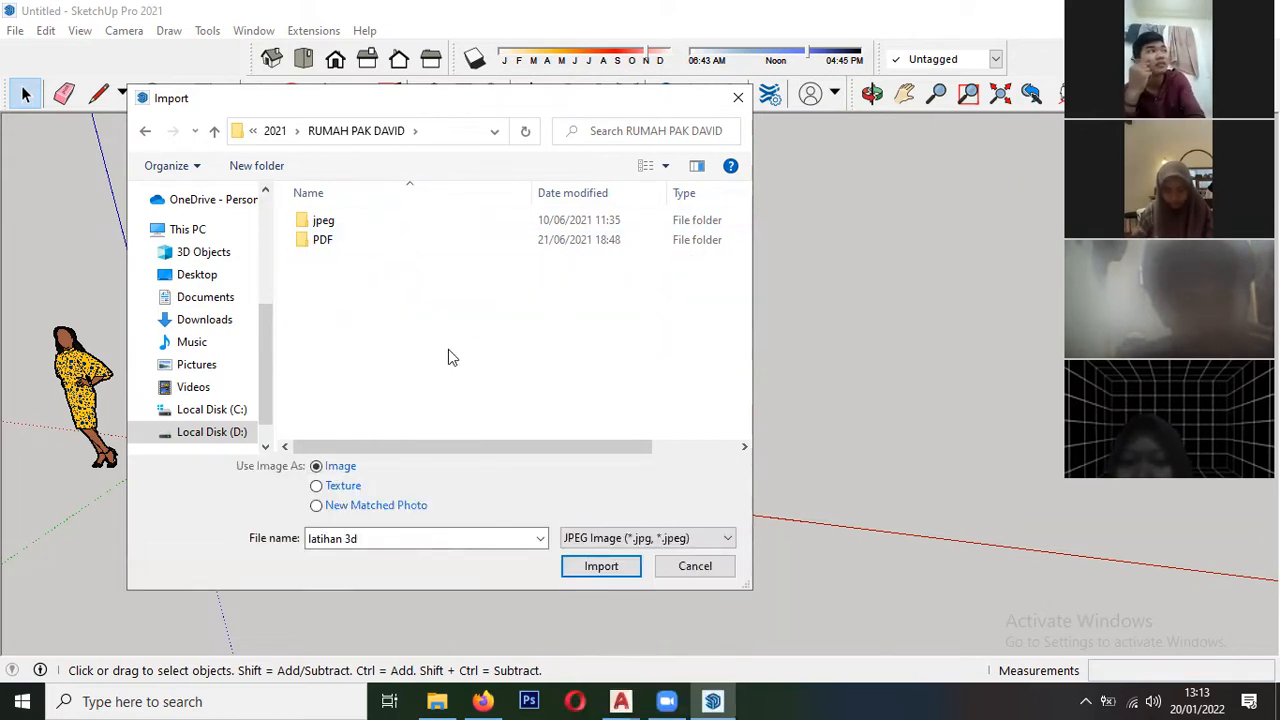
pyautogui.click(630, 539)
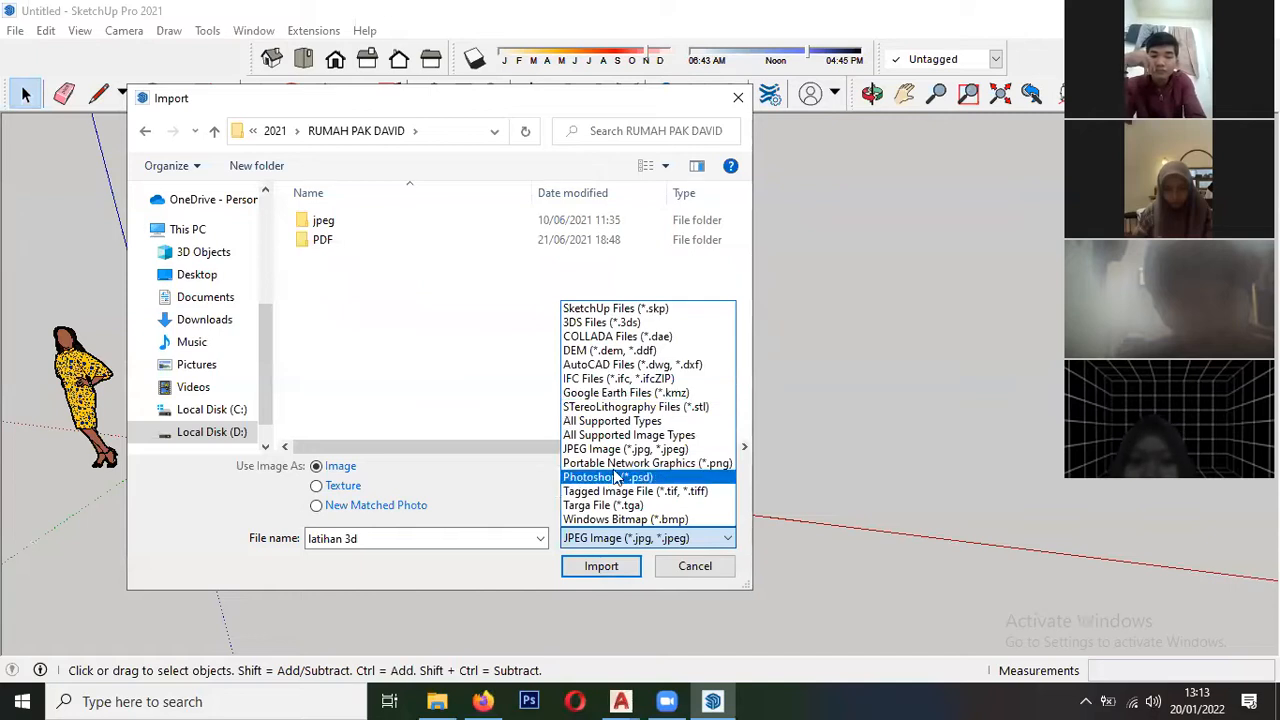
pyautogui.click(599, 366)
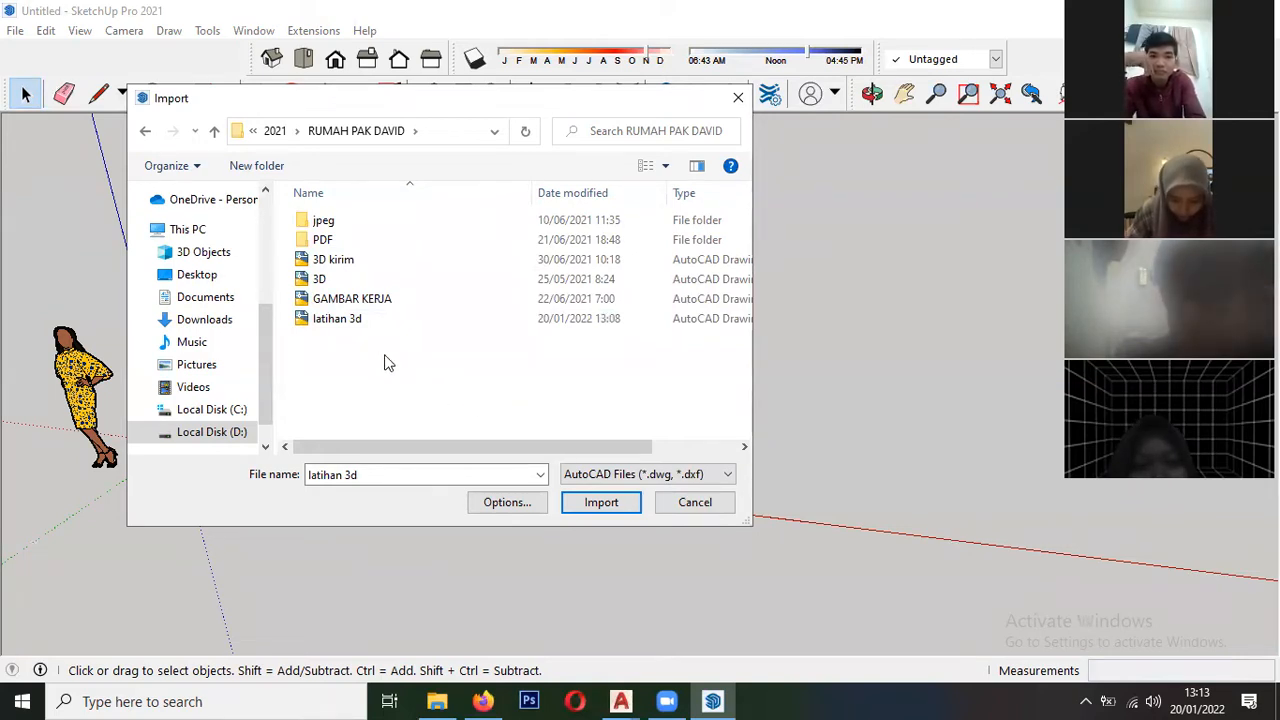
# - Import the "latihan 3d" AutoCAD drawing into the model and dismiss the import results
pyautogui.click(333, 320)
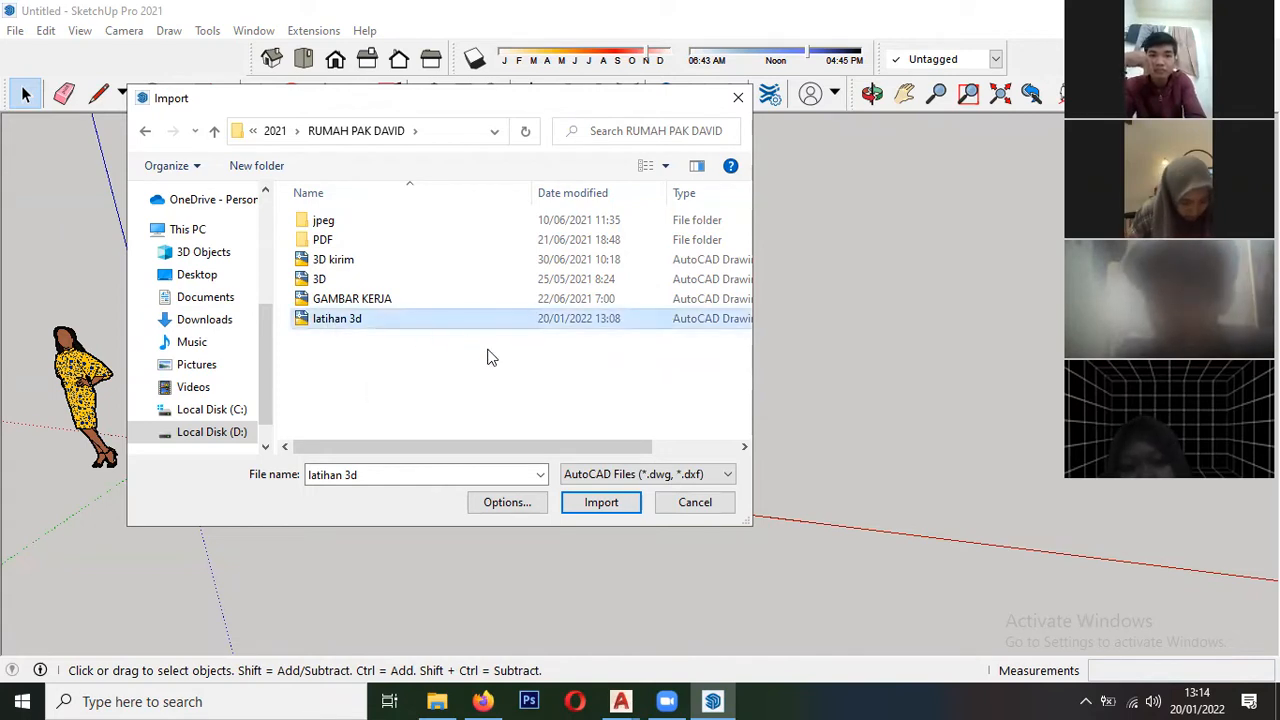
pyautogui.click(601, 504)
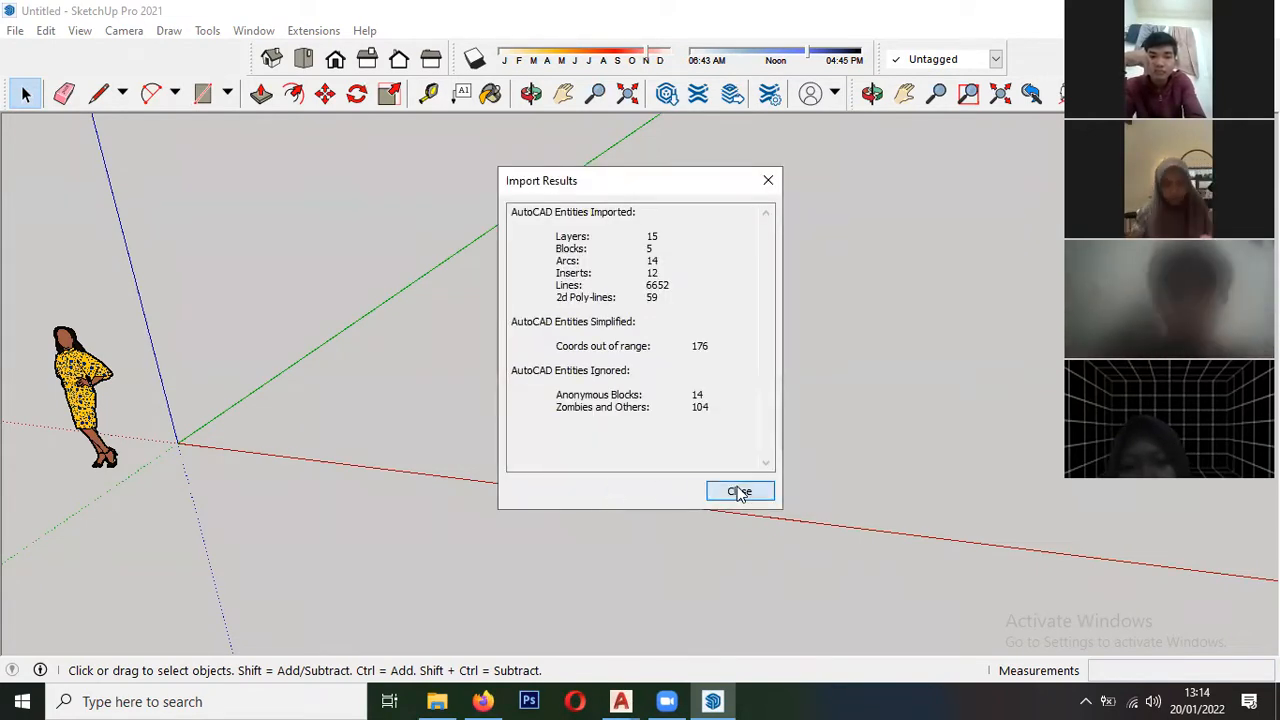
pyautogui.click(739, 491)
pyautogui.scroll(-2, 540, 445)
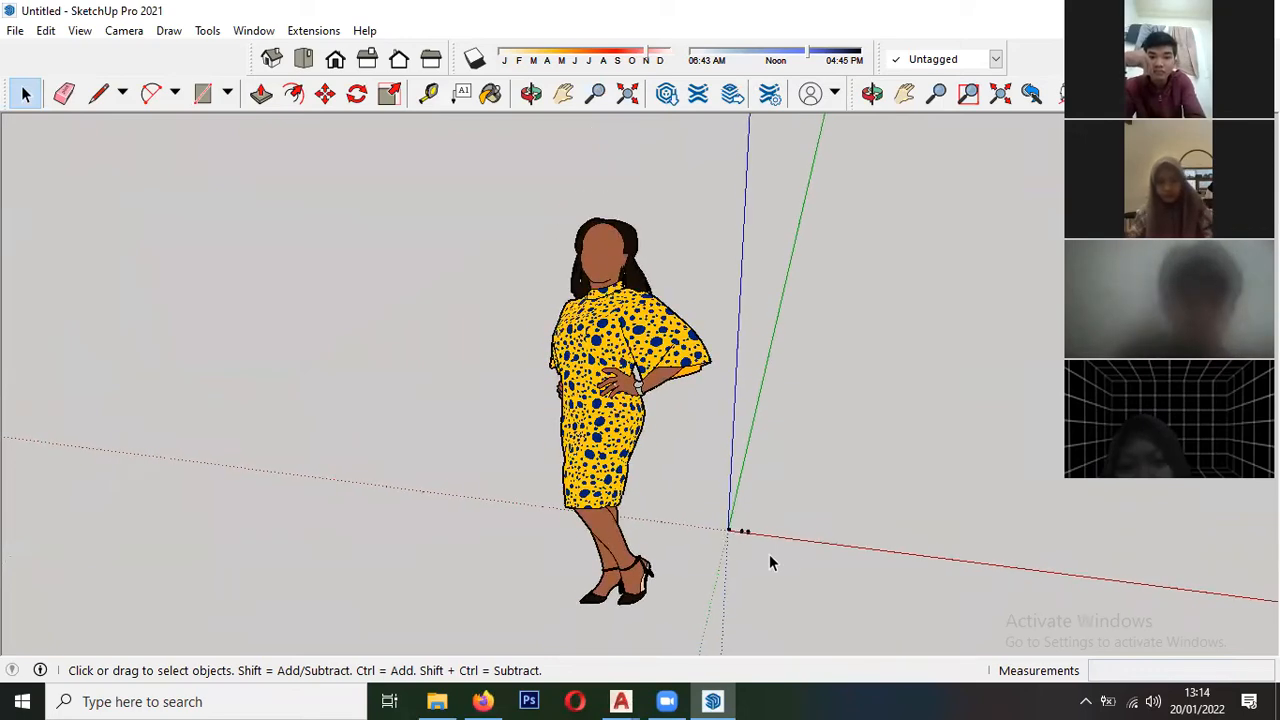
# - Examine the imported house drawing at the origin and compare its size with the human scale figure
pyautogui.scroll(2, 769, 560)
pyautogui.keyDown('shift'); pyautogui.moveTo(769, 554); pyautogui.dragTo(522, 425, button='middle'); pyautogui.keyUp('shift')
pyautogui.scroll(2, 625, 497)
pyautogui.scroll(-2, 627, 498)
pyautogui.scroll(-1, 522, 425)
pyautogui.moveTo(648, 474); pyautogui.dragTo(331, 499, button='middle')
pyautogui.scroll(-2, 329, 492)
pyautogui.click(312, 332)
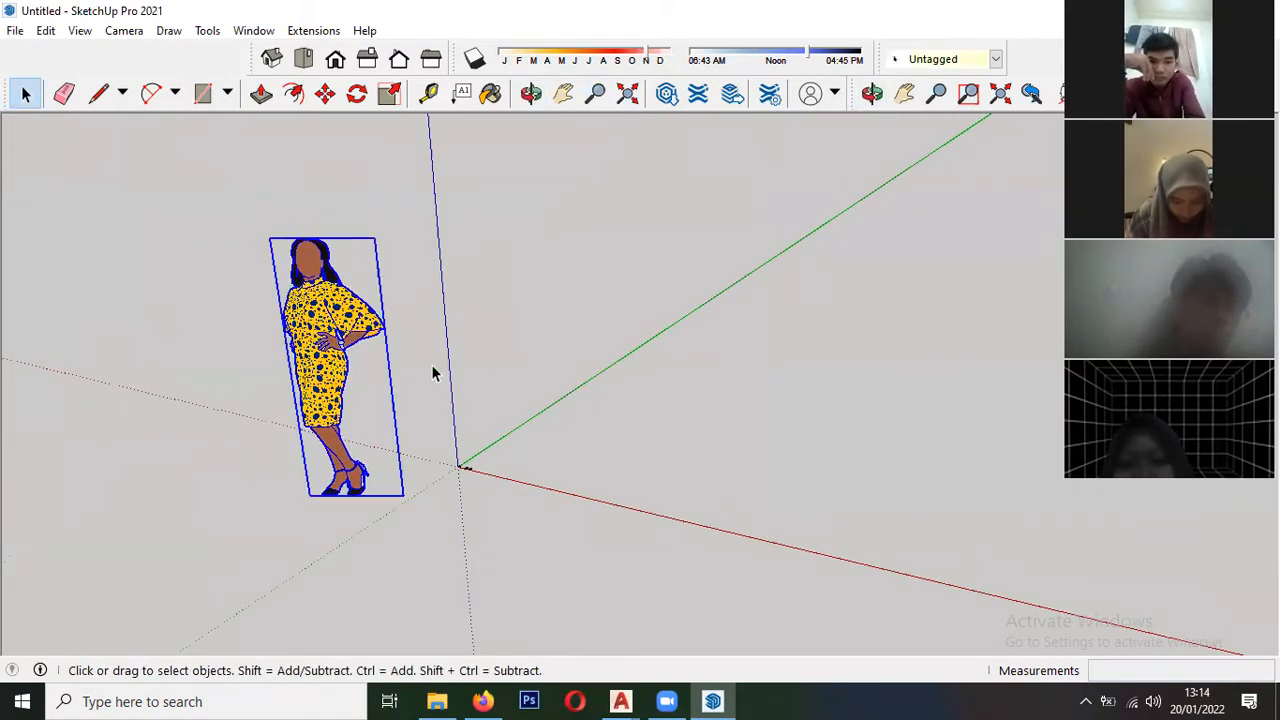
pyautogui.scroll(3, 458, 480)
pyautogui.scroll(5, 480, 485)
pyautogui.scroll(3, 452, 455)
pyautogui.moveTo(449, 452); pyautogui.dragTo(446, 531, button='middle')
pyautogui.scroll(5, 474, 470)
pyautogui.scroll(1, 464, 450)
pyautogui.scroll(-2, 393, 412)
pyautogui.click(217, 361)
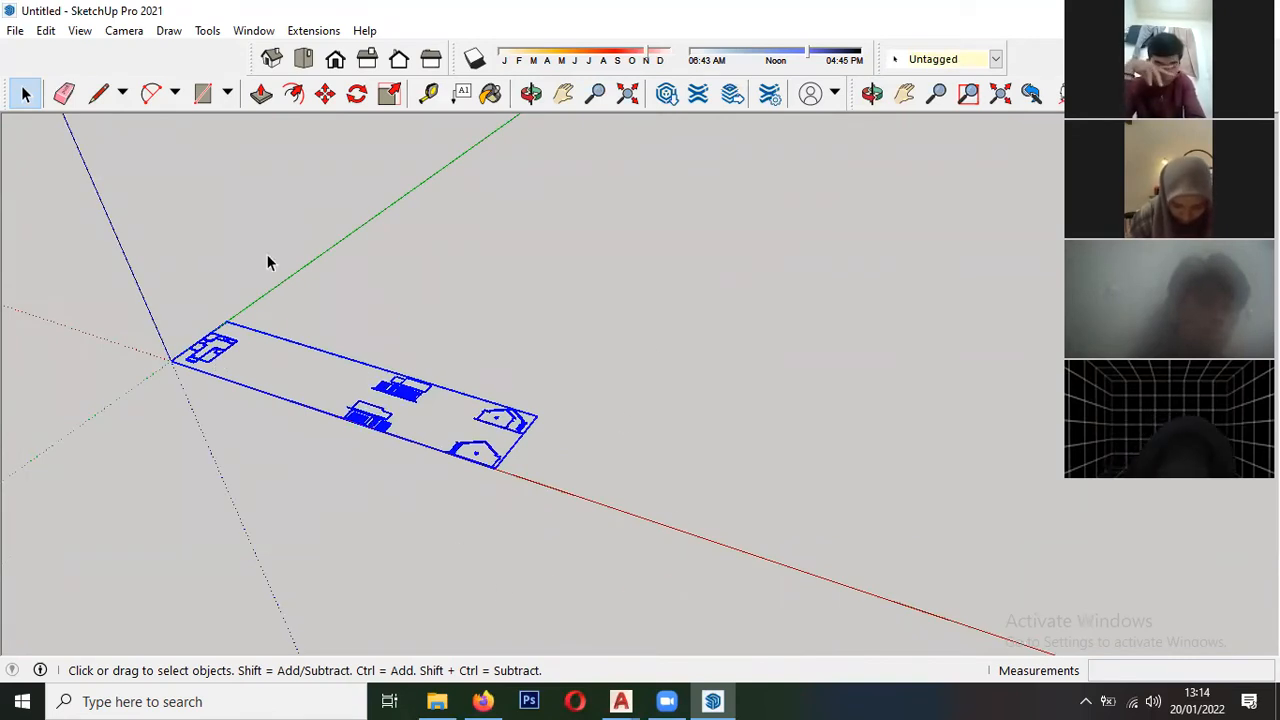
pyautogui.scroll(-6, 410, 320)
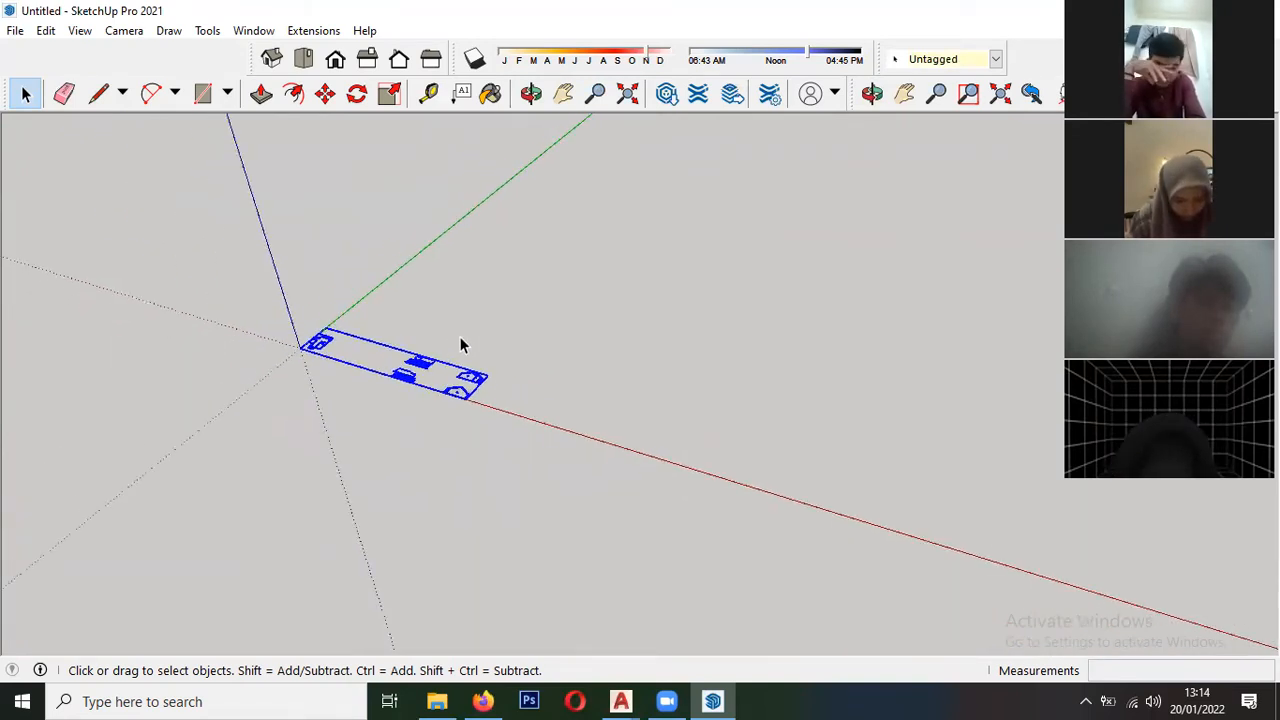
pyautogui.scroll(6, 391, 437)
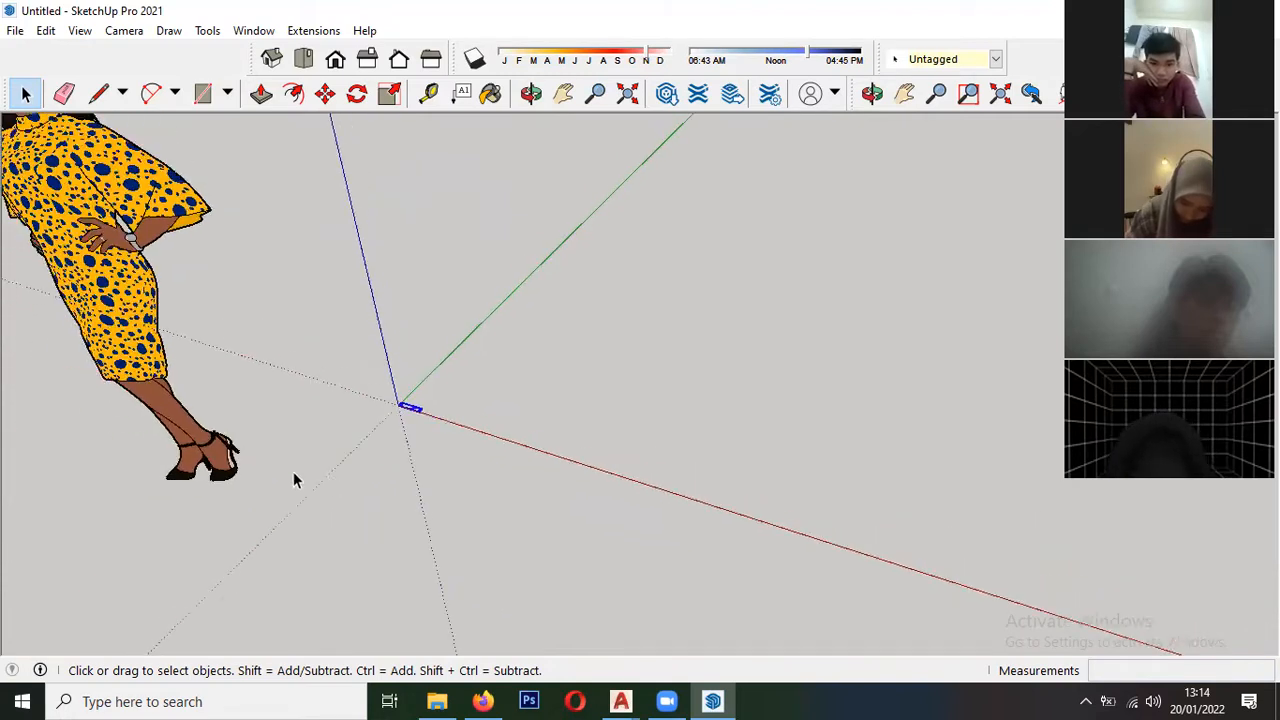
pyautogui.scroll(5, 372, 432)
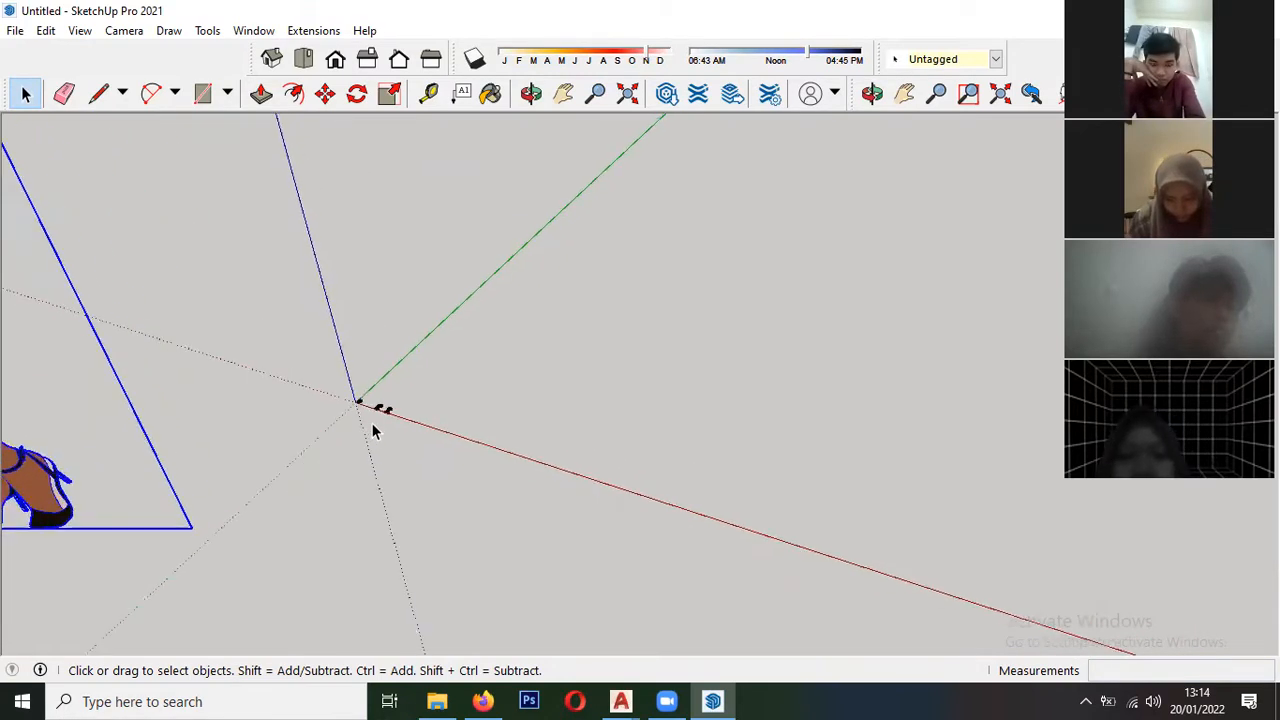
pyautogui.click(365, 410)
pyautogui.scroll(3, 366, 410)
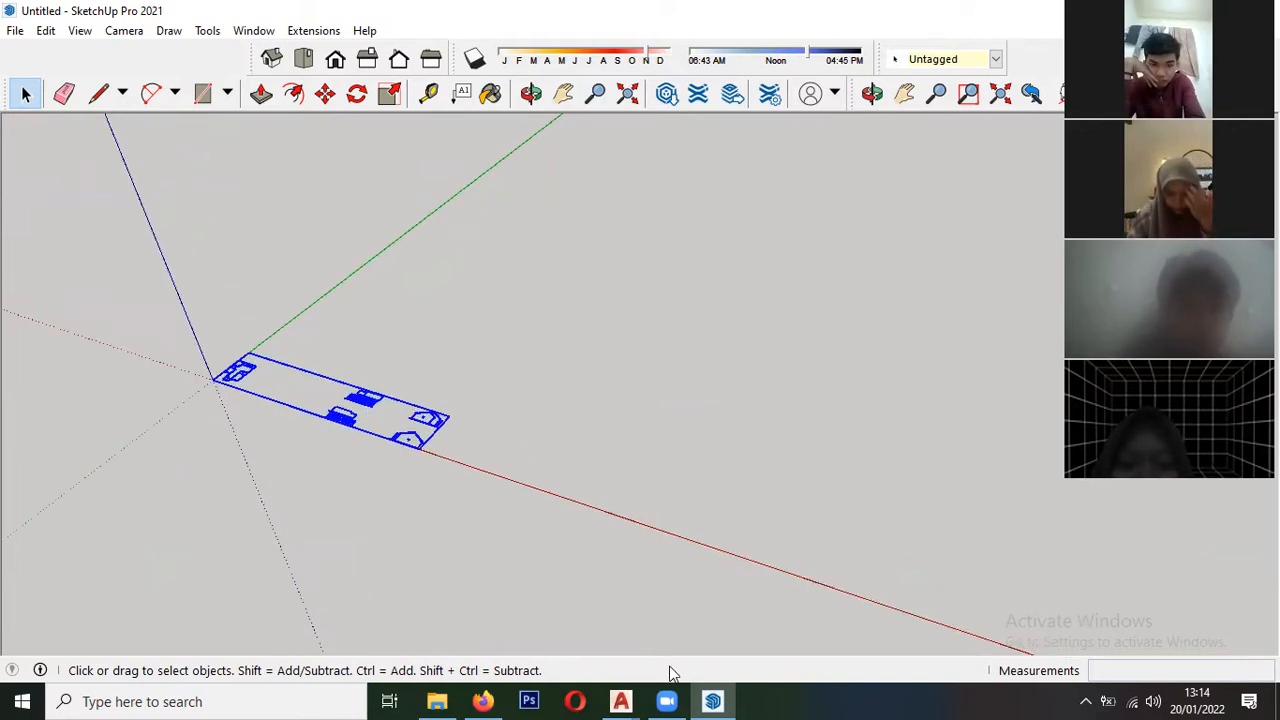
# - Switch to AutoCAD, maximize its window and bring the whole "latihan 3d" drawing into view
pyautogui.moveTo(620, 701)
pyautogui.click(650, 626)
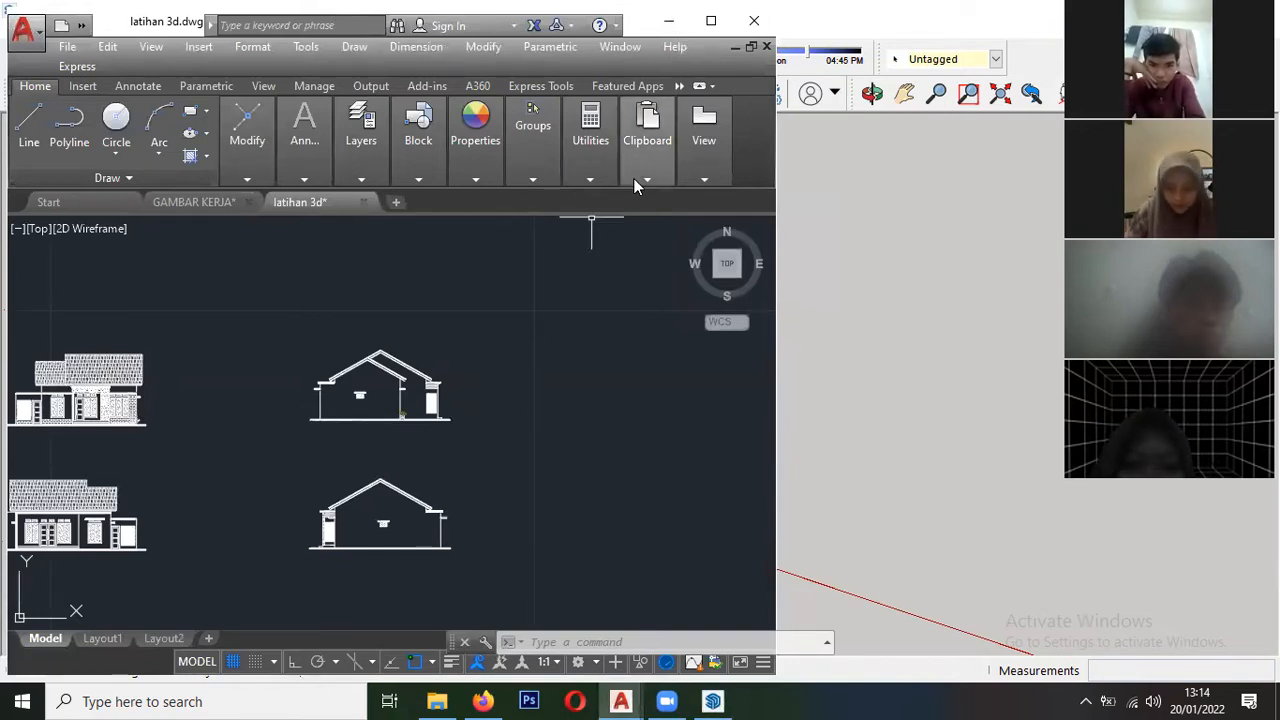
pyautogui.click(711, 21)
pyautogui.scroll(-8, 438, 365)
pyautogui.scroll(6, 440, 375)
pyautogui.moveTo(340, 380); pyautogui.dragTo(516, 352, button='middle')
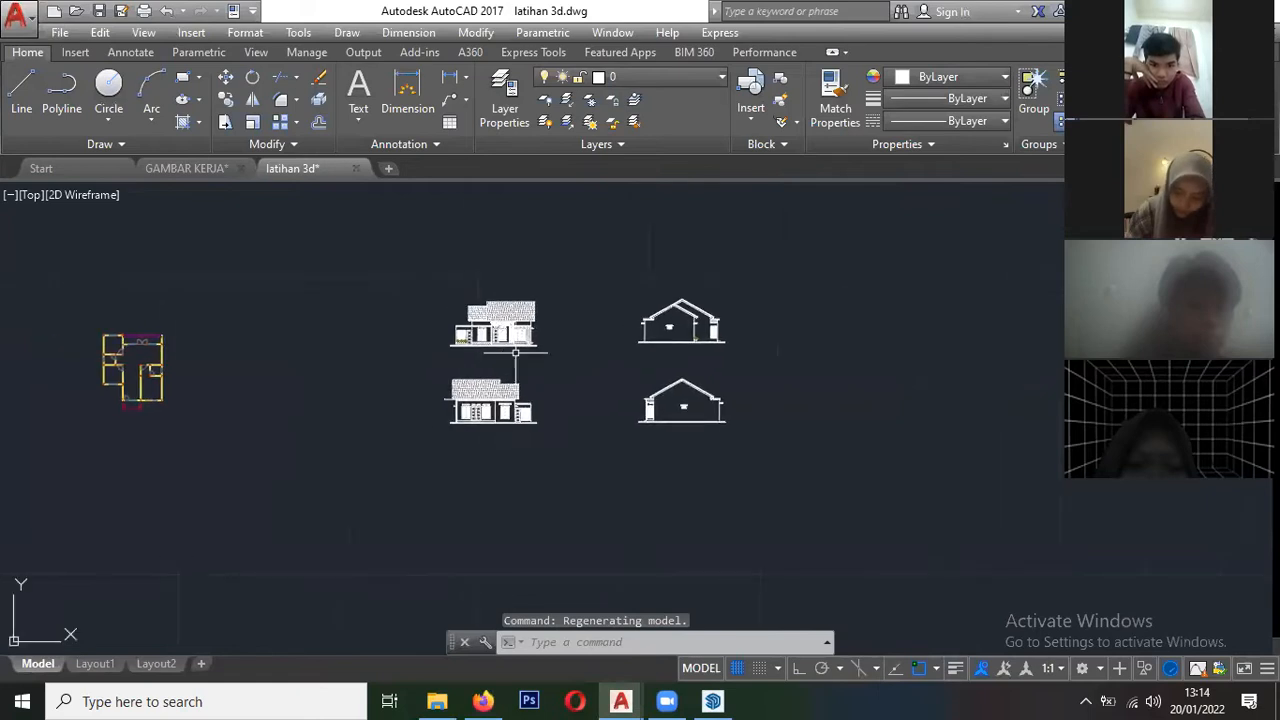
pyautogui.scroll(-2, 516, 352)
# - Move the floor plan horizontally closer to the front and rear elevations
pyautogui.write('m')
pyautogui.press('Return')
pyautogui.click(306, 288)
pyautogui.click(445, 490)
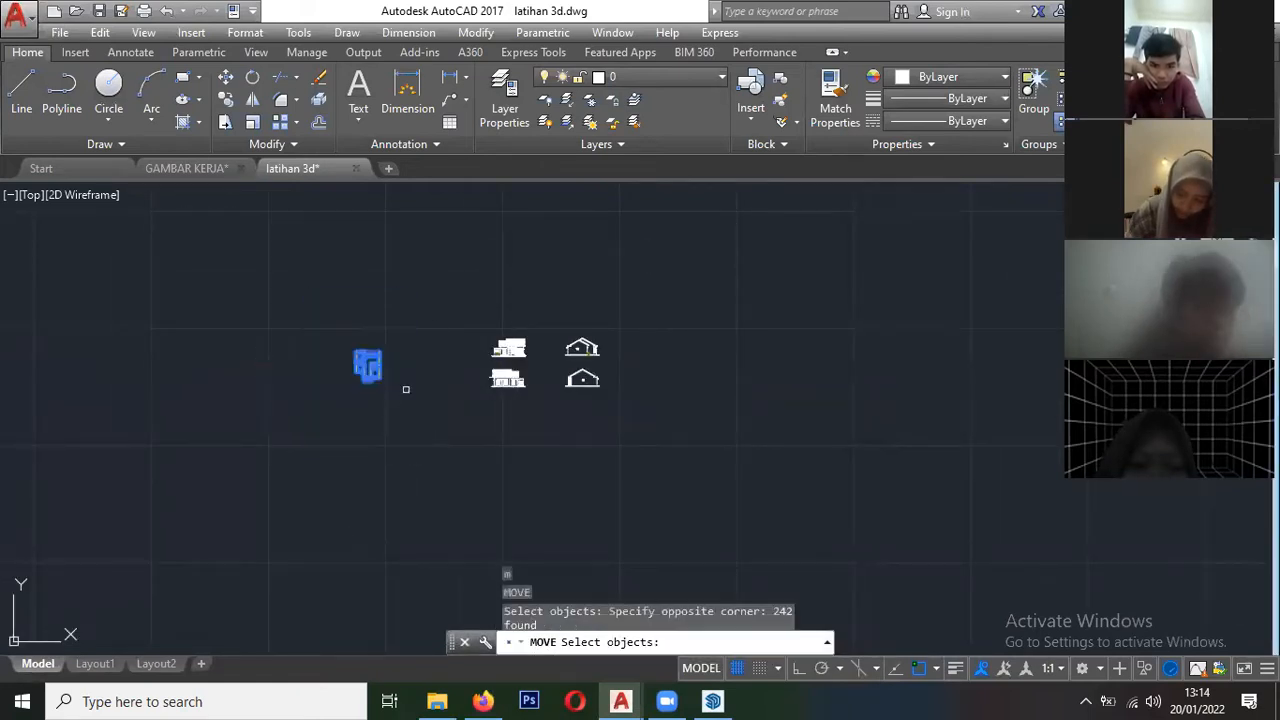
pyautogui.press('Return')
pyautogui.click(393, 295)
pyautogui.click(488, 297)
# - Move the two side elevations closer to the front and rear elevations
pyautogui.press('Return')
pyautogui.click(543, 311)
pyautogui.scroll(2, 637, 418)
pyautogui.click(600, 458)
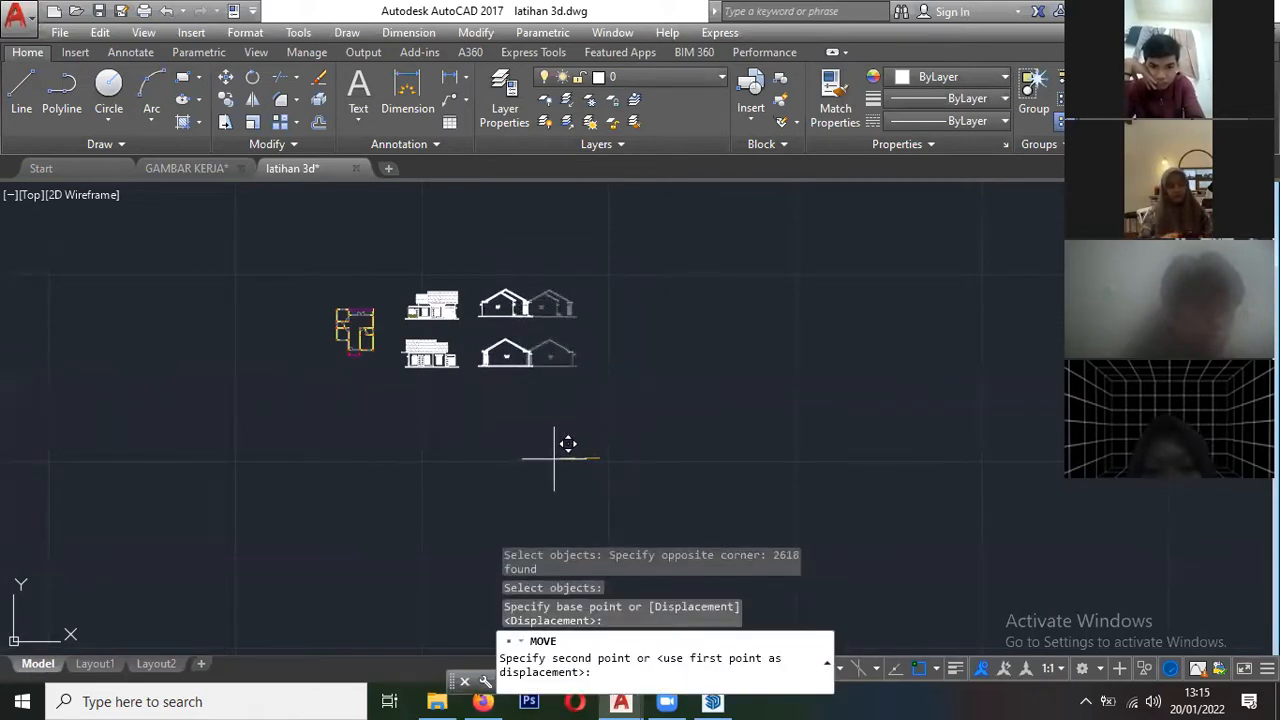
pyautogui.click(554, 459)
# - Set the drawing's insertion scale units to Meters and accept the drawing units
pyautogui.scroll(6, 428, 360)
pyautogui.scroll(-4, 428, 360)
pyautogui.scroll(1, 428, 360)
pyautogui.middleClick(457, 314)
pyautogui.middleClick(457, 314)
pyautogui.scroll(-2, 304, 376)
pyautogui.moveTo(618, 430); pyautogui.dragTo(505, 412, button='middle')
pyautogui.scroll(-2, 470, 394)
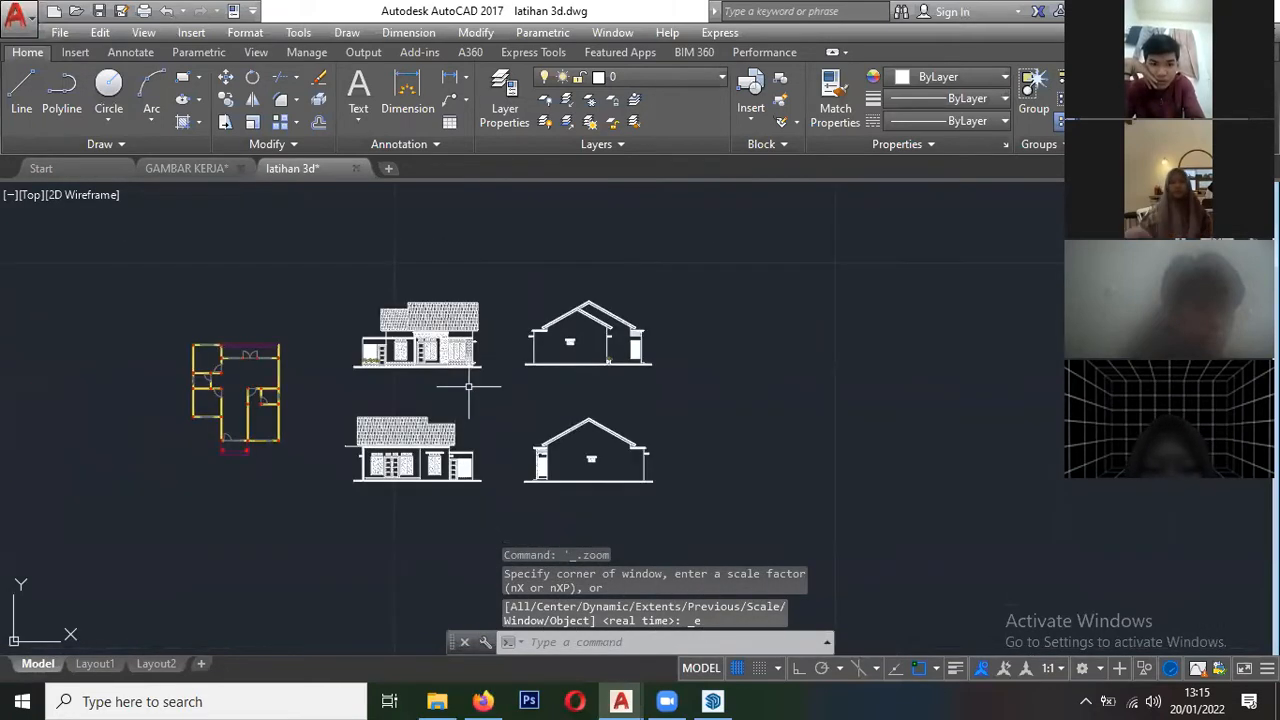
pyautogui.write('u')
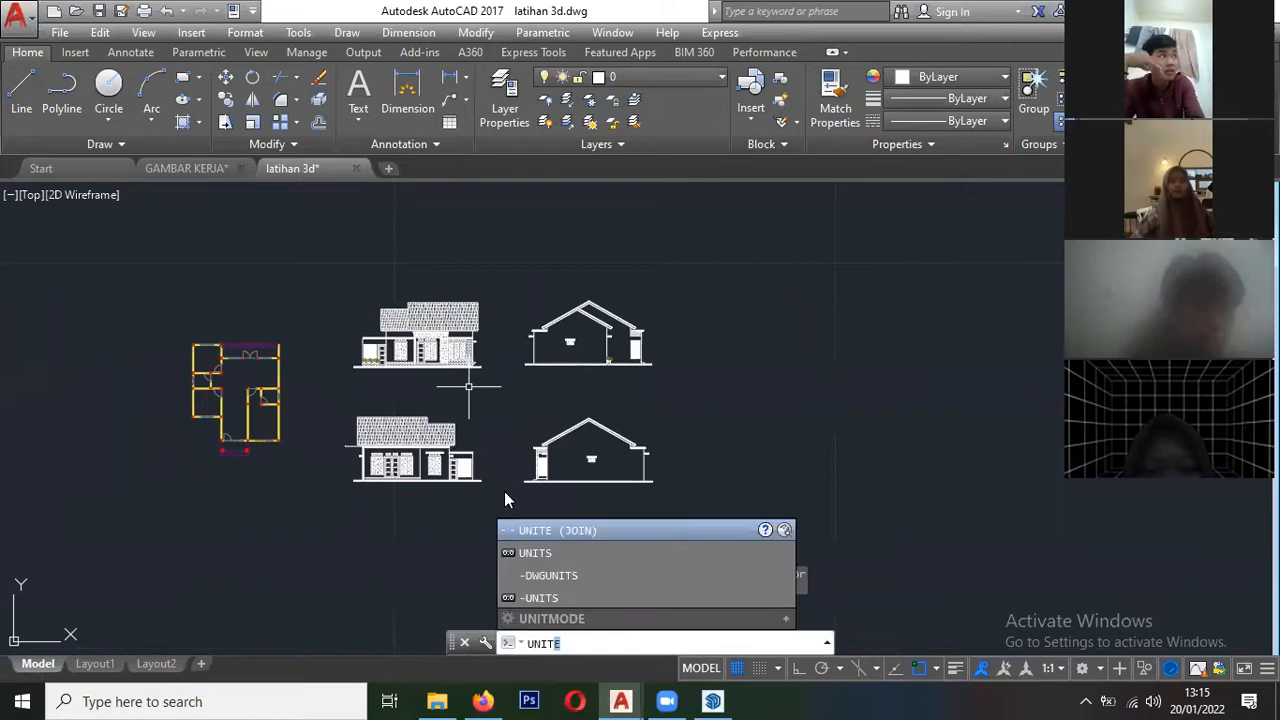
pyautogui.click(530, 552)
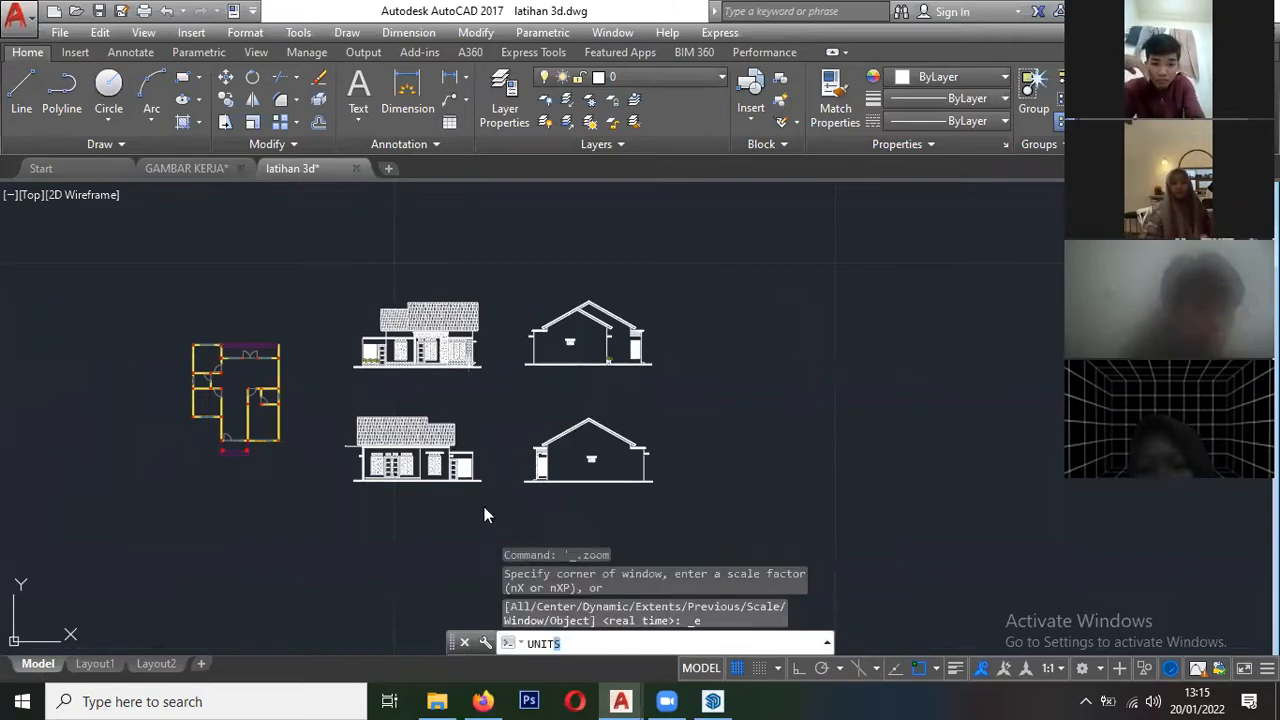
pyautogui.click(280, 372)
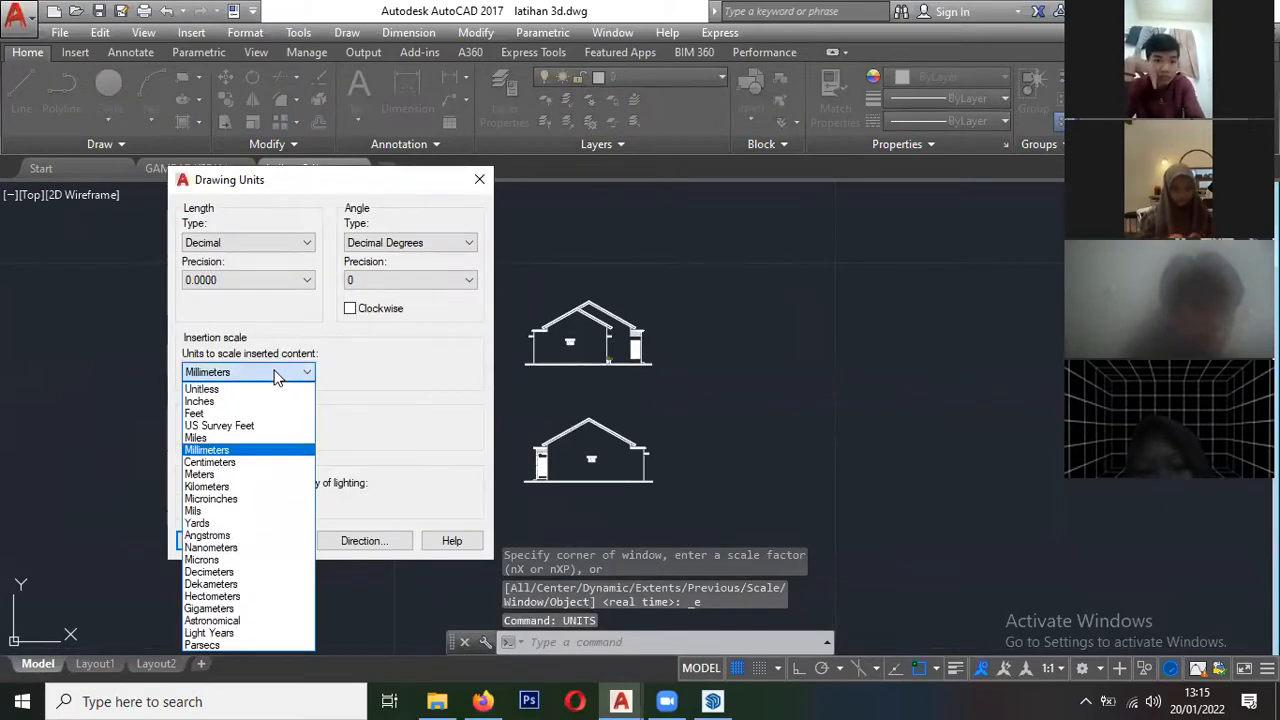
pyautogui.click(250, 474)
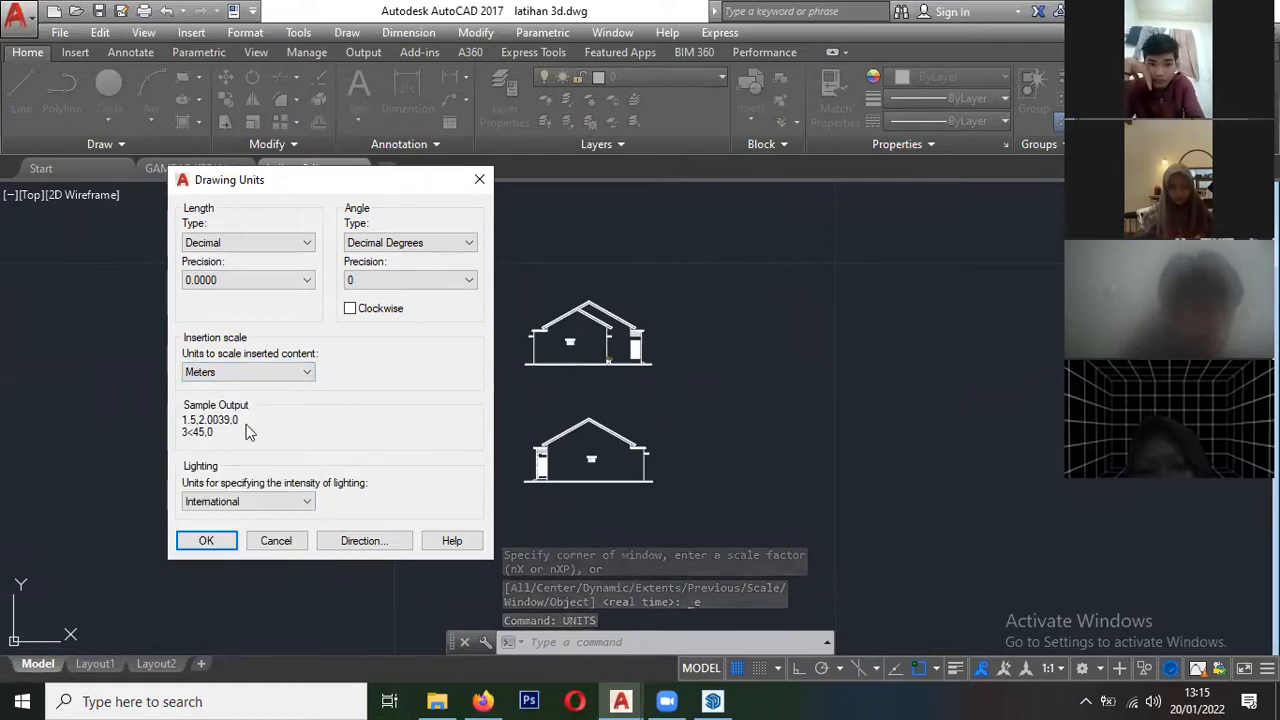
pyautogui.click(203, 542)
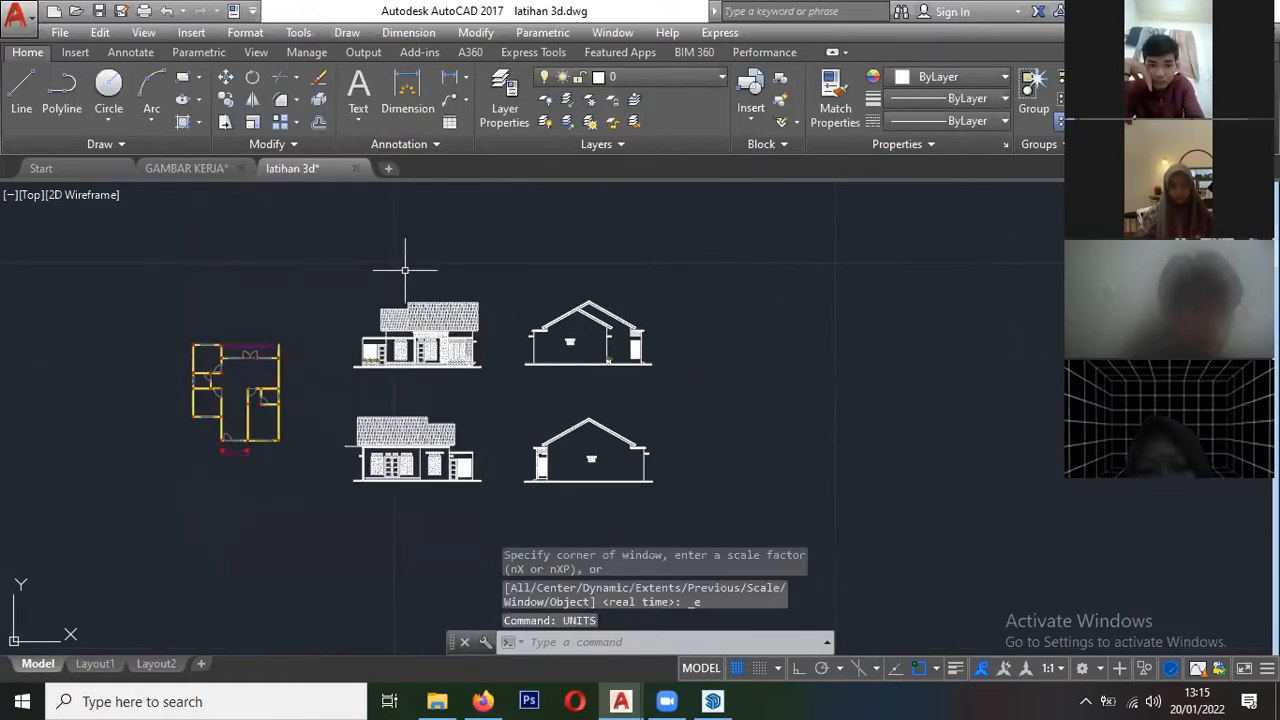
# - Set the default source content units and target drawing units to Meters in the program options and apply them
pyautogui.write('op')
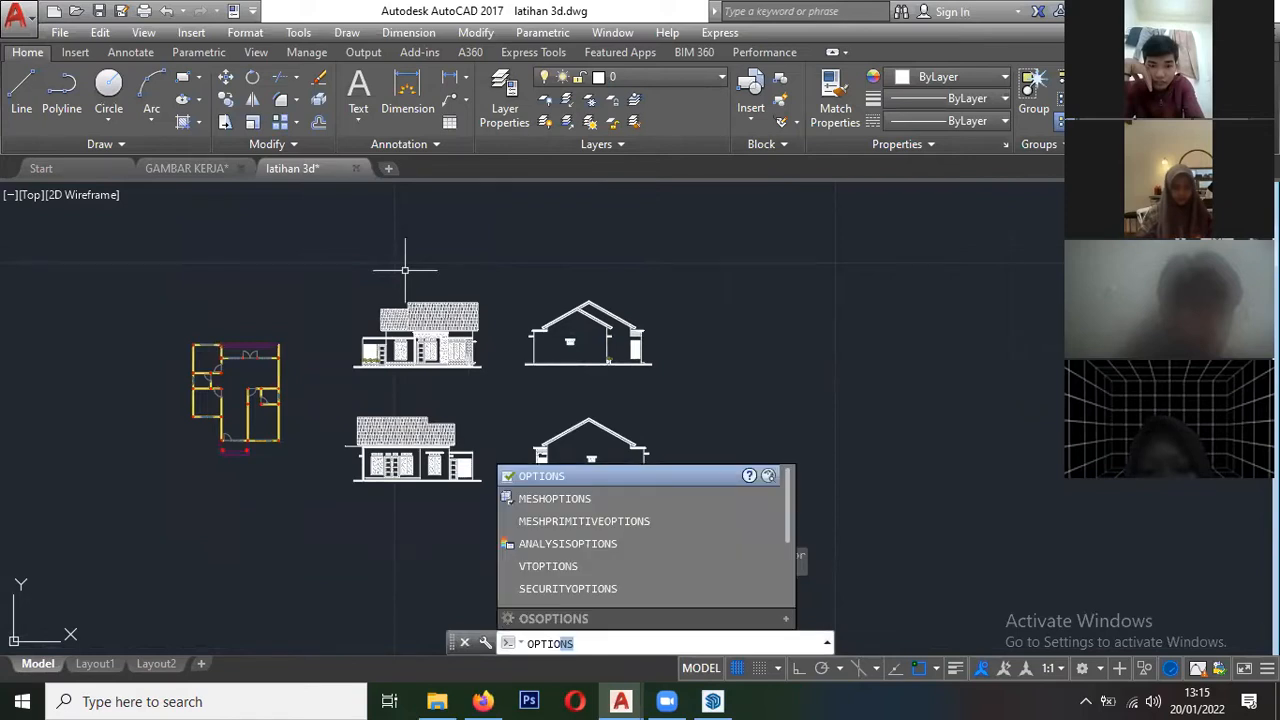
pyautogui.click(532, 478)
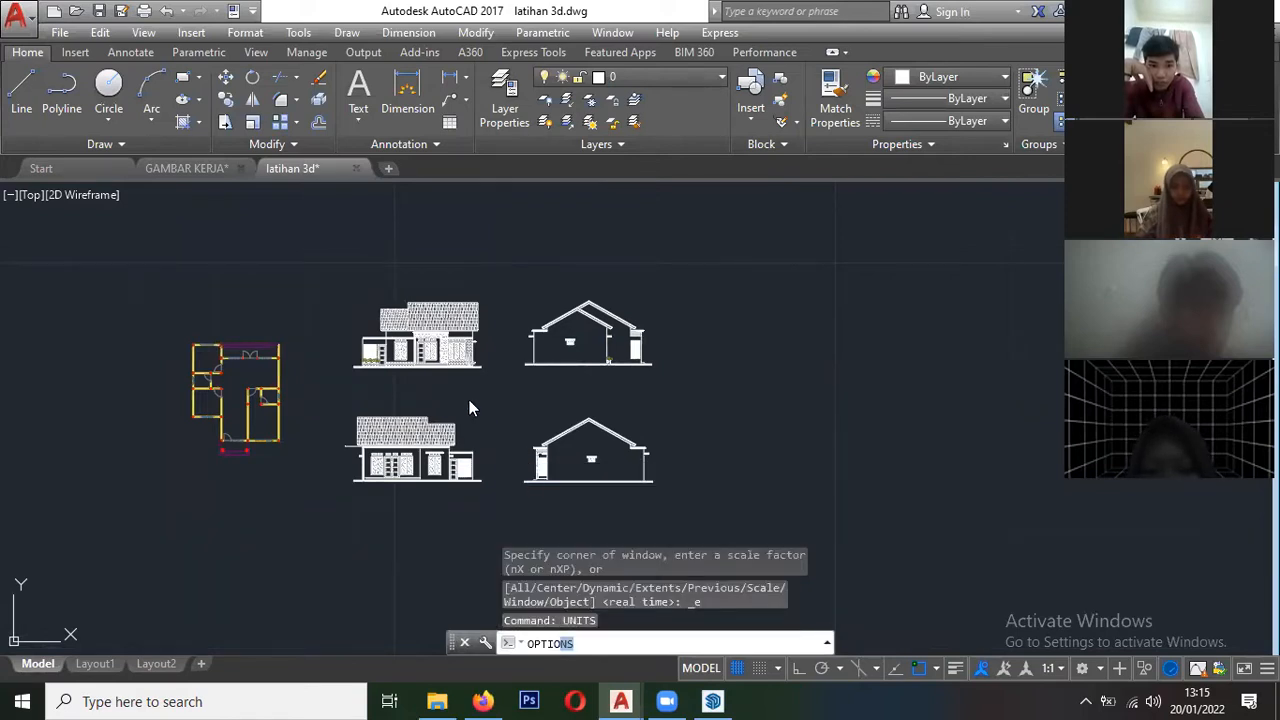
pyautogui.click(132, 344)
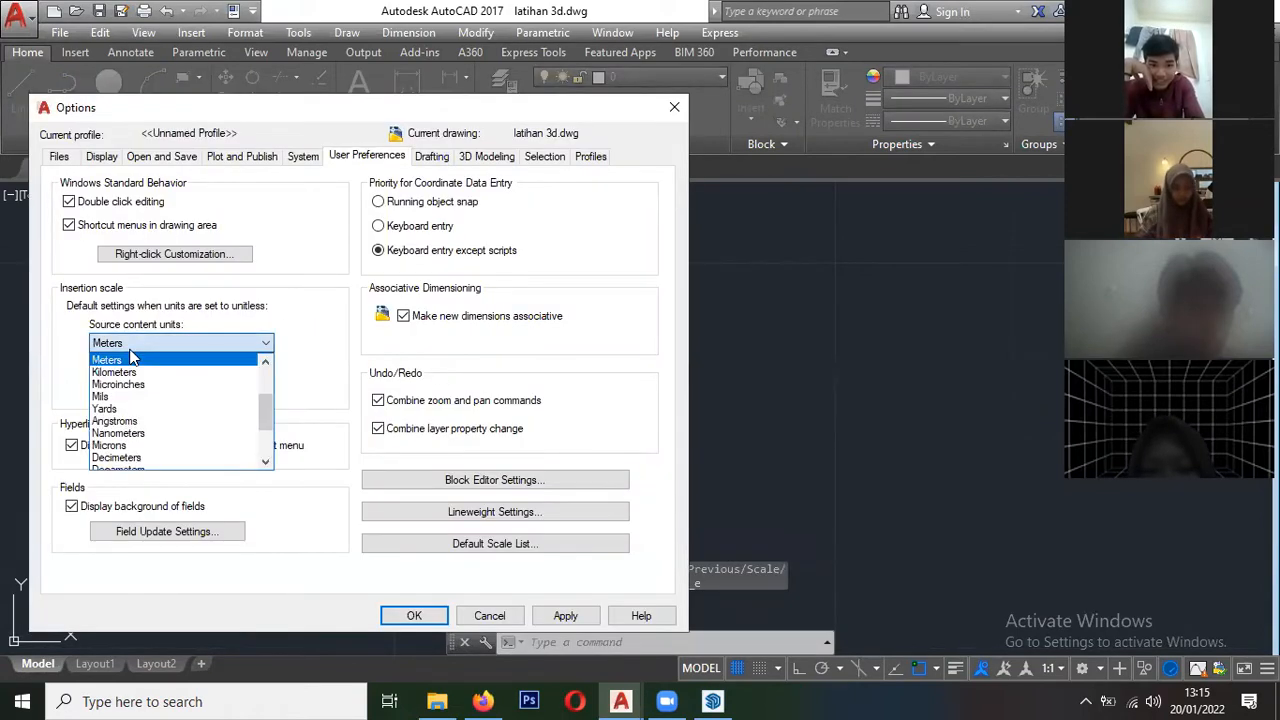
pyautogui.click(128, 360)
pyautogui.click(130, 389)
pyautogui.click(118, 406)
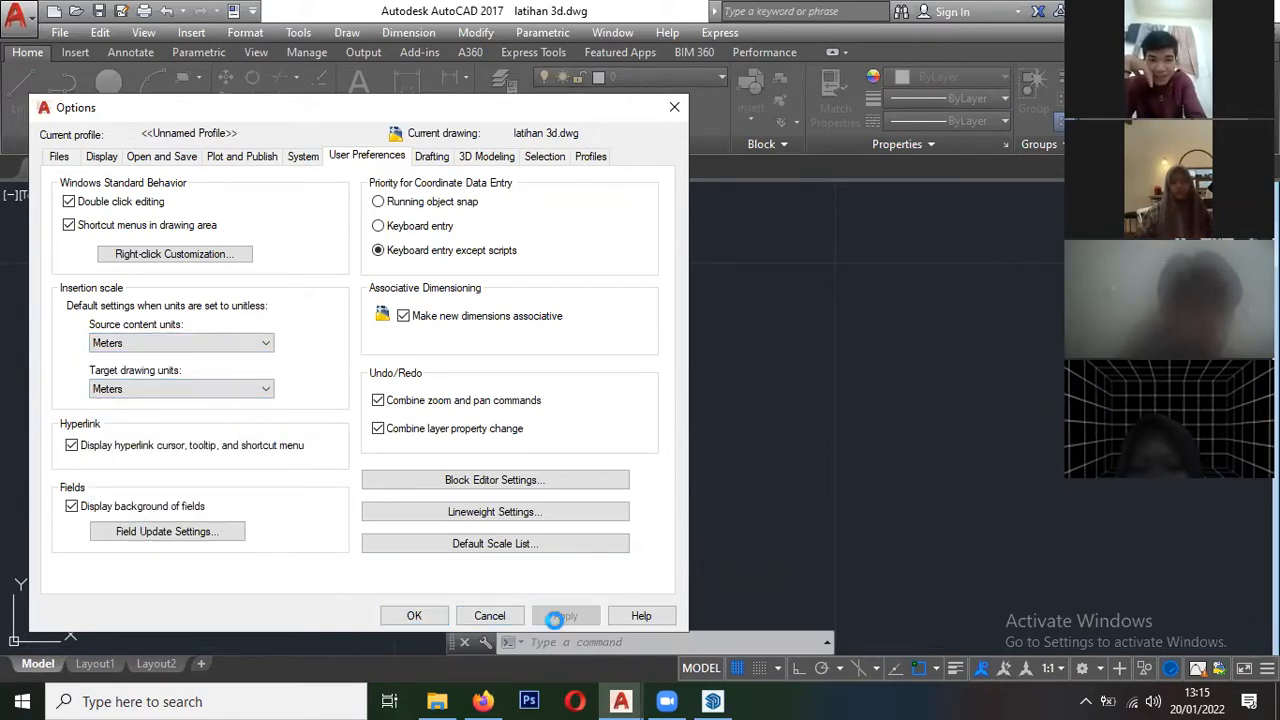
pyautogui.click(407, 619)
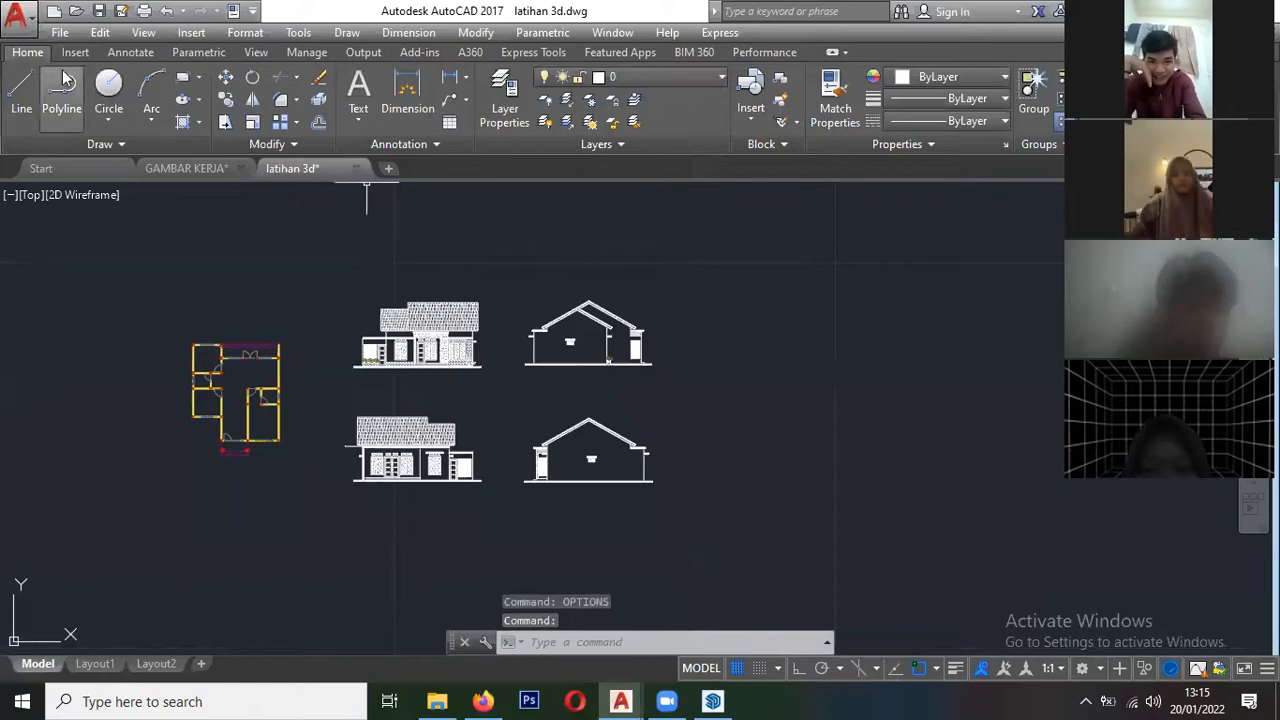
# - Save the drawing as a copy in AutoCAD 2010 (LT2010) format under the name "3d baru"
pyautogui.click(17, 14)
pyautogui.click(60, 245)
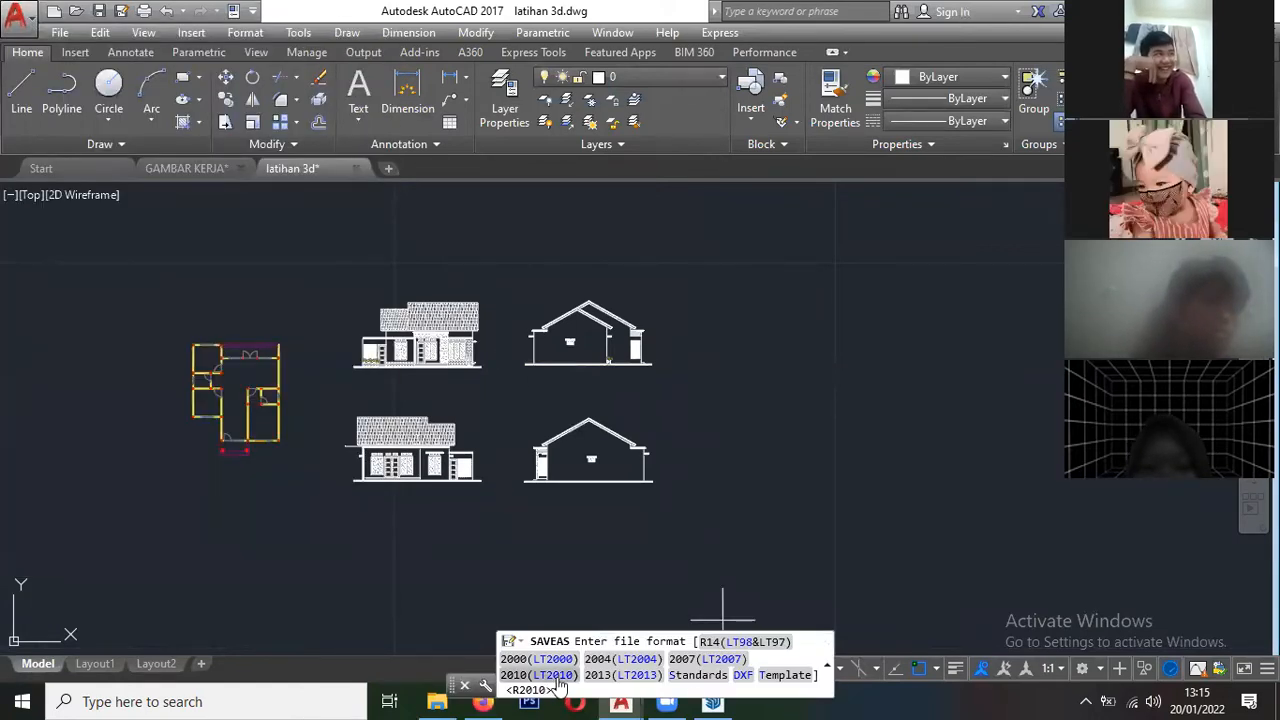
pyautogui.click(535, 676)
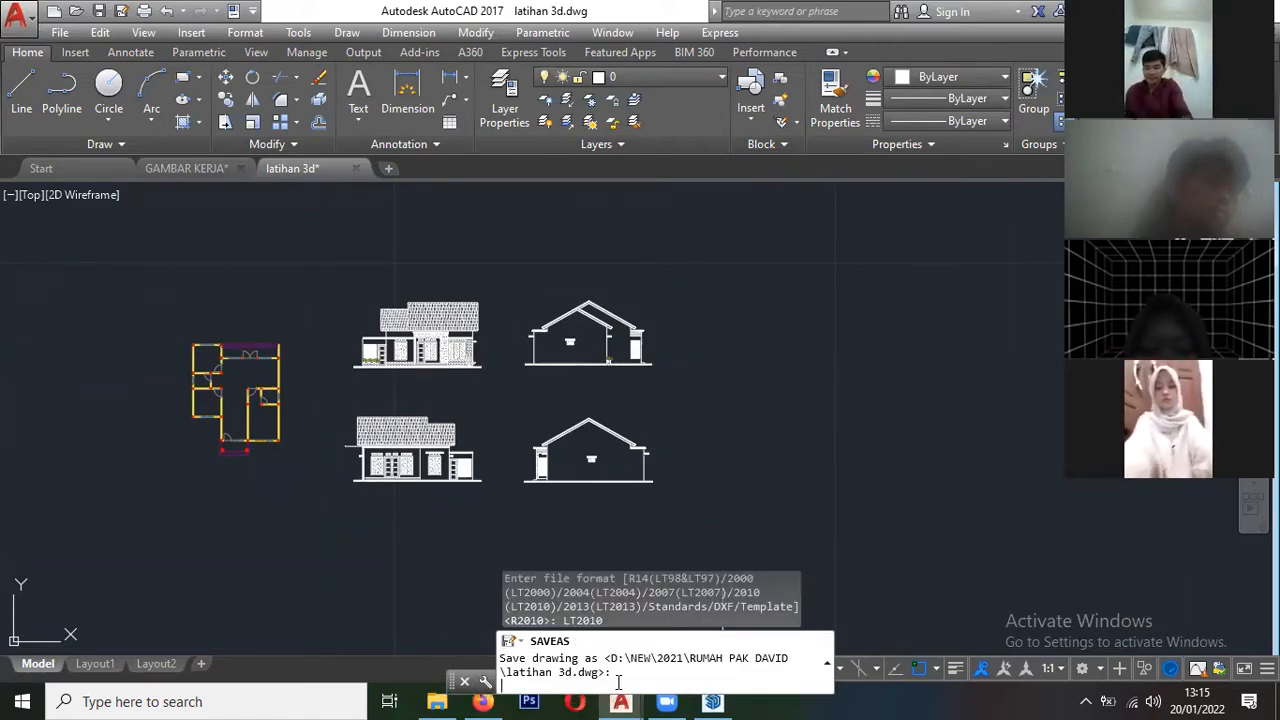
pyautogui.write('3')
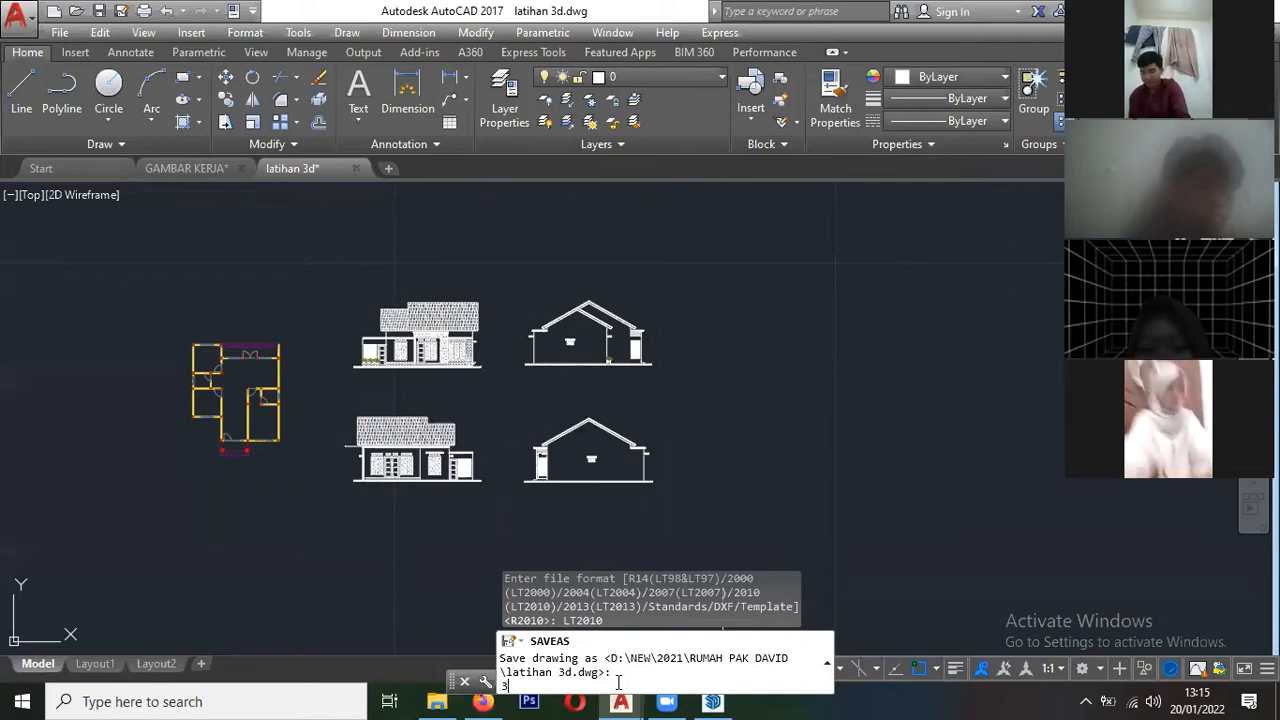
pyautogui.write('d baru')
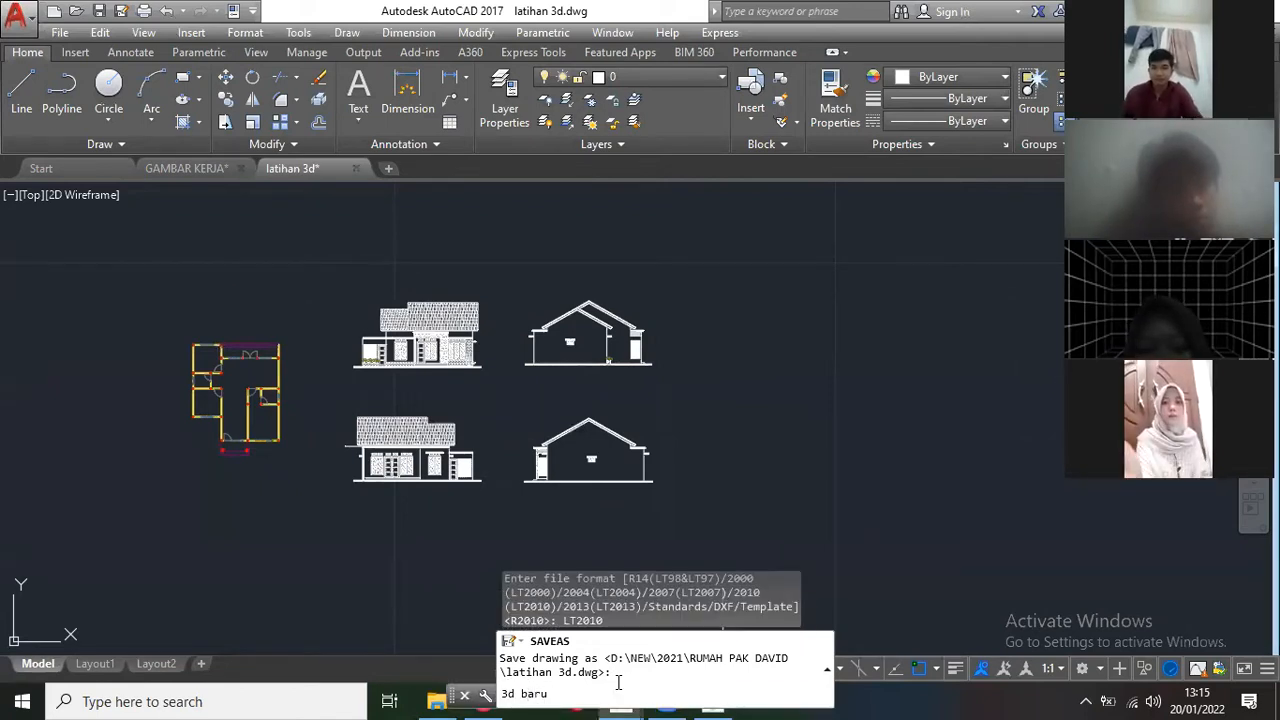
pyautogui.press('Return')
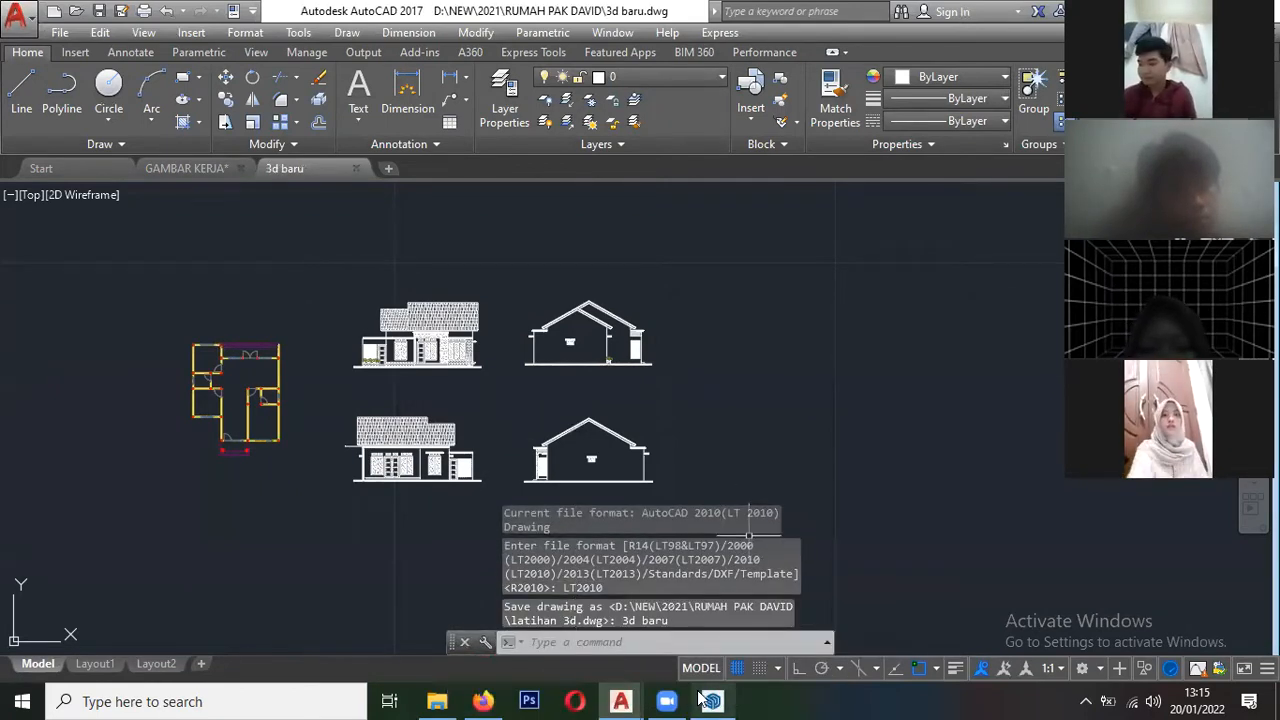
# - Switch to SketchUp, import the "3d baru" AutoCAD drawing into the model and dismiss the import results
pyautogui.click(712, 701)
pyautogui.scroll(-10, 554, 349)
pyautogui.scroll(6, 548, 400)
pyautogui.scroll(4, 548, 400)
pyautogui.scroll(-5, 423, 366)
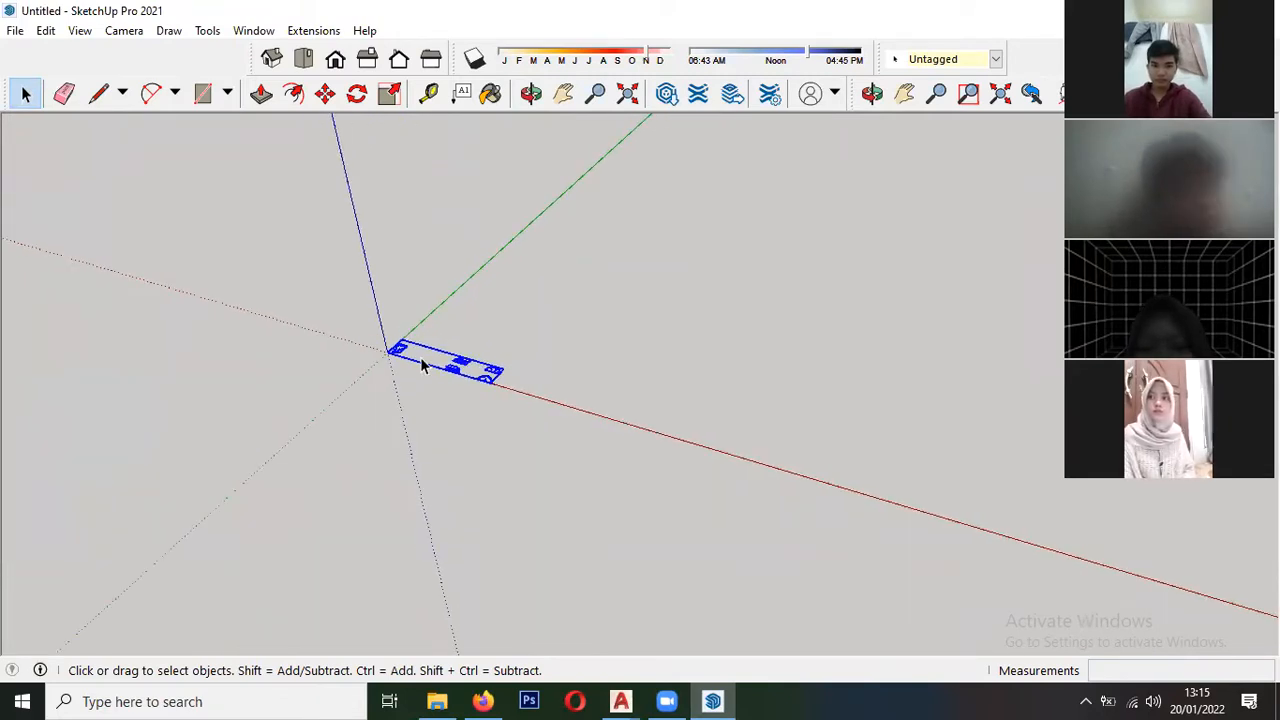
pyautogui.scroll(-4, 428, 366)
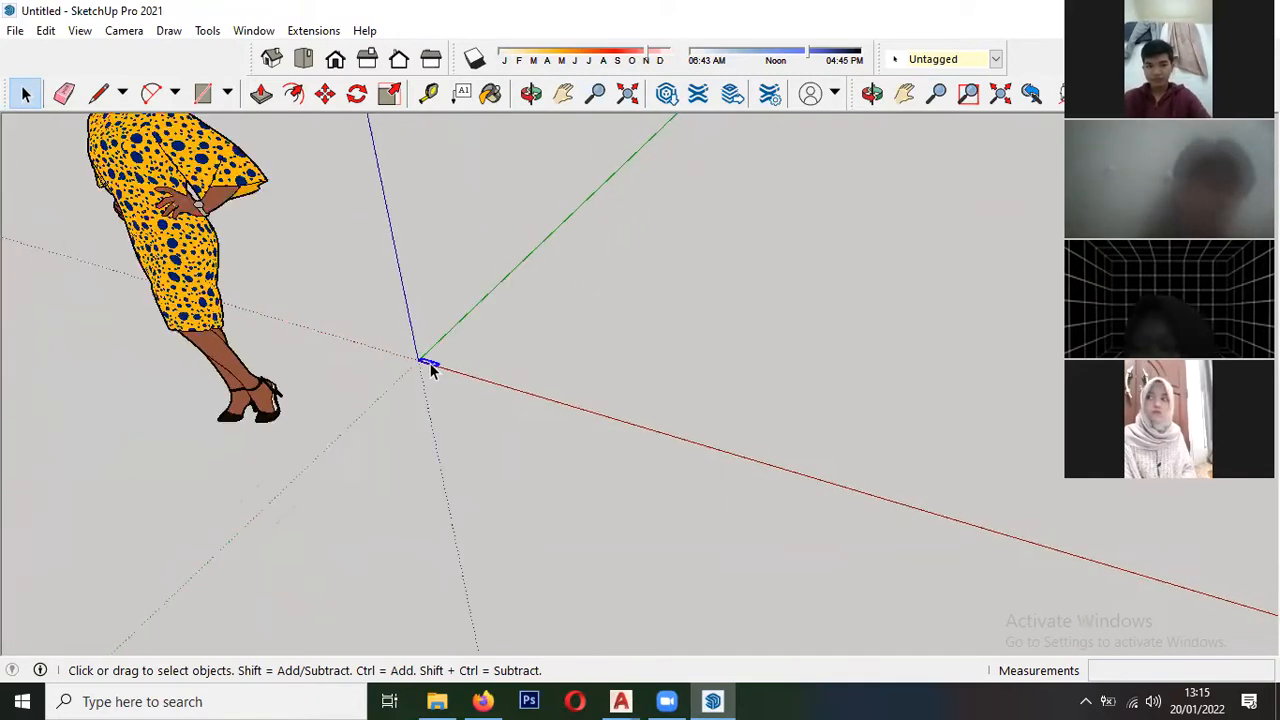
pyautogui.click(15, 31)
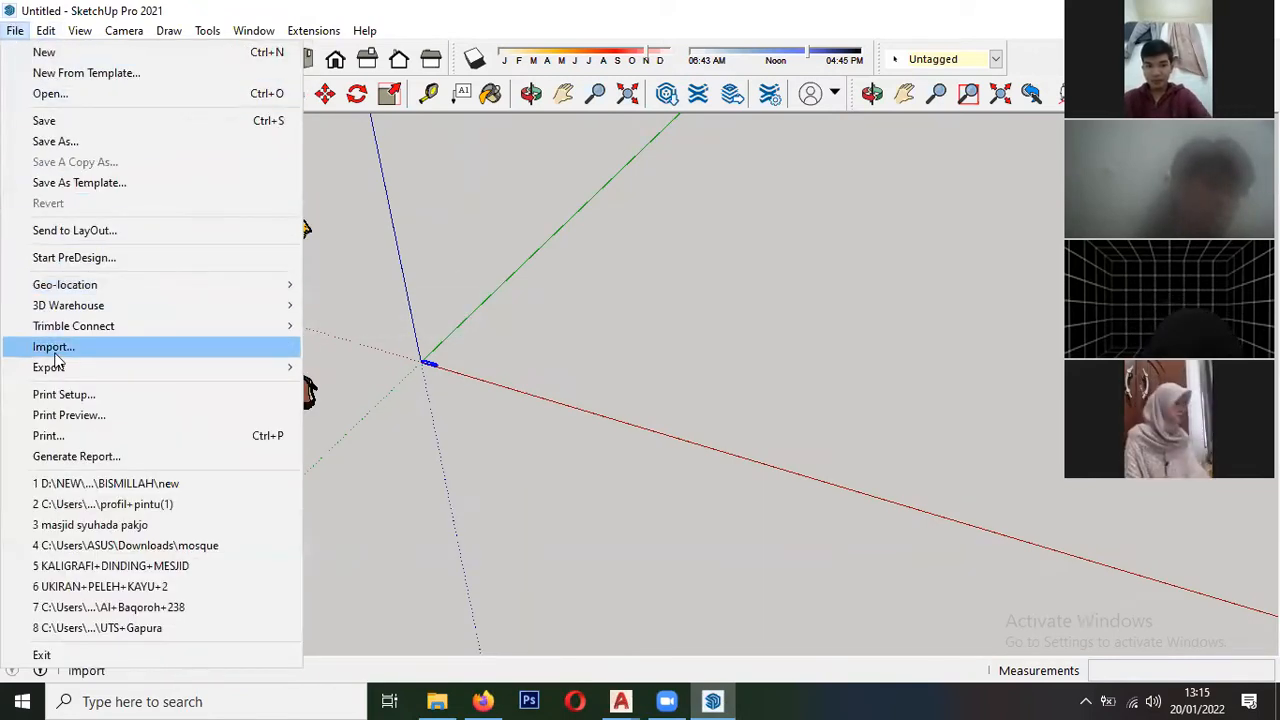
pyautogui.click(53, 347)
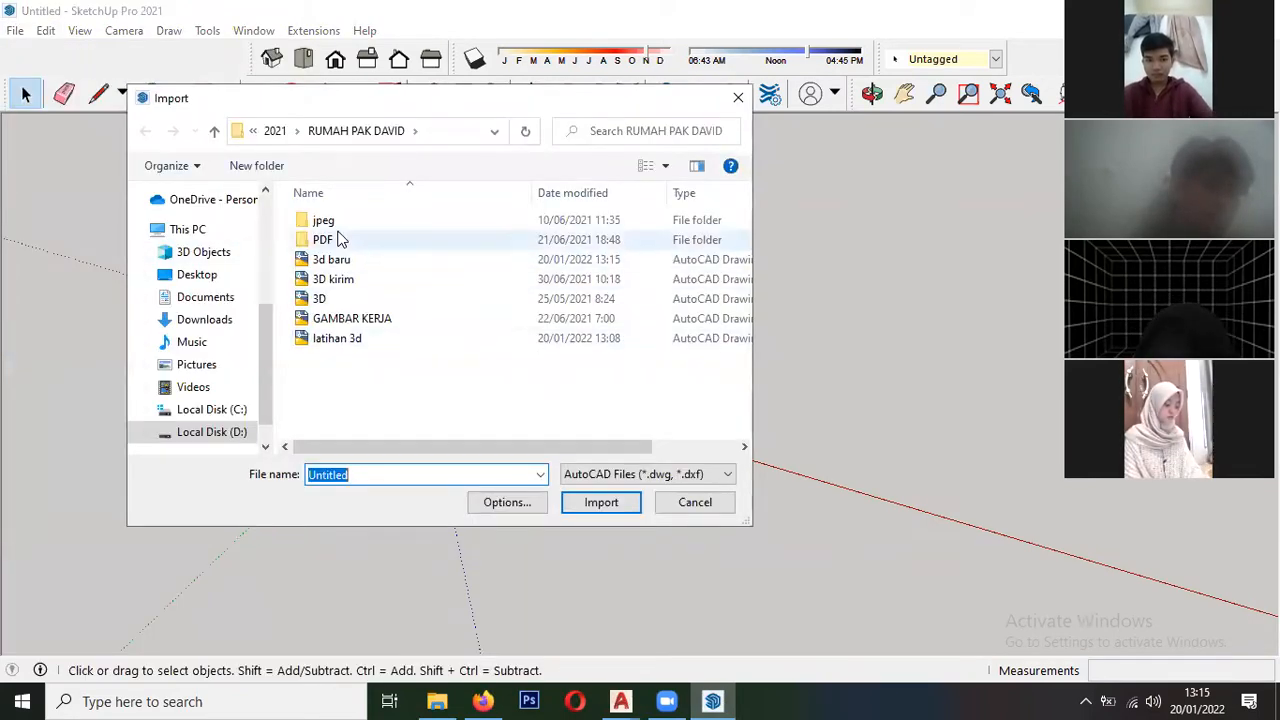
pyautogui.click(334, 259)
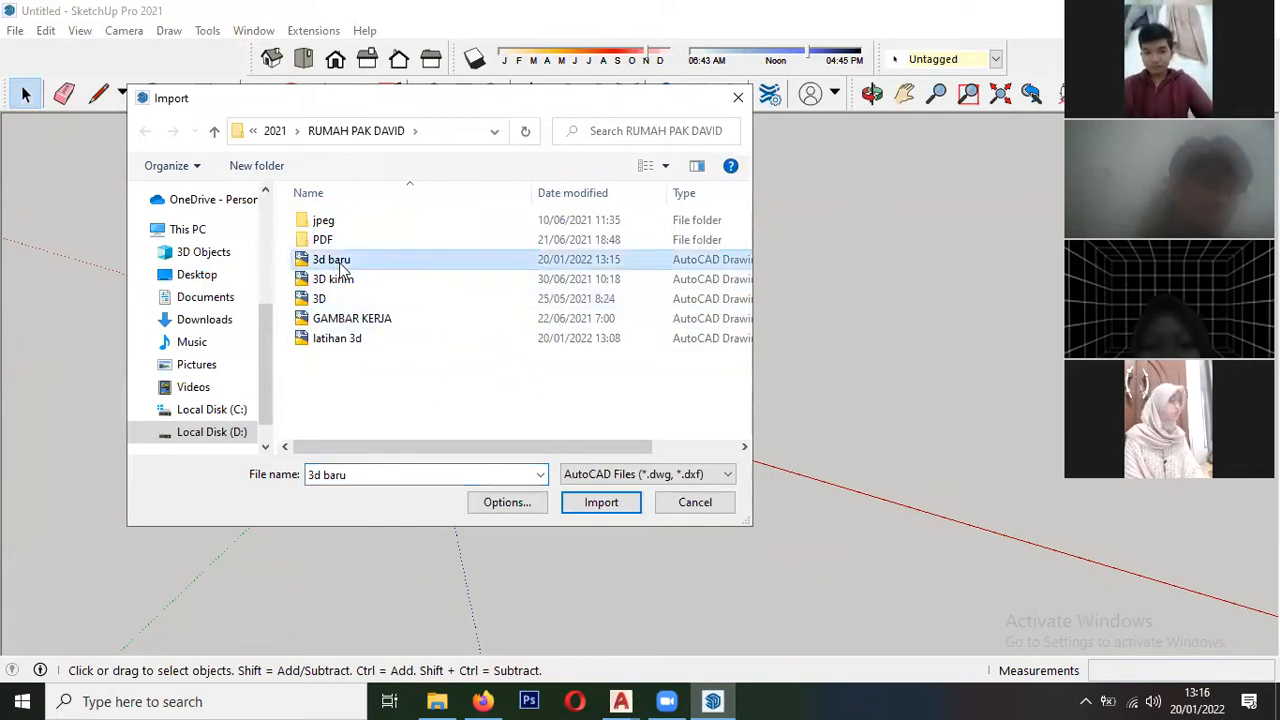
pyautogui.click(601, 503)
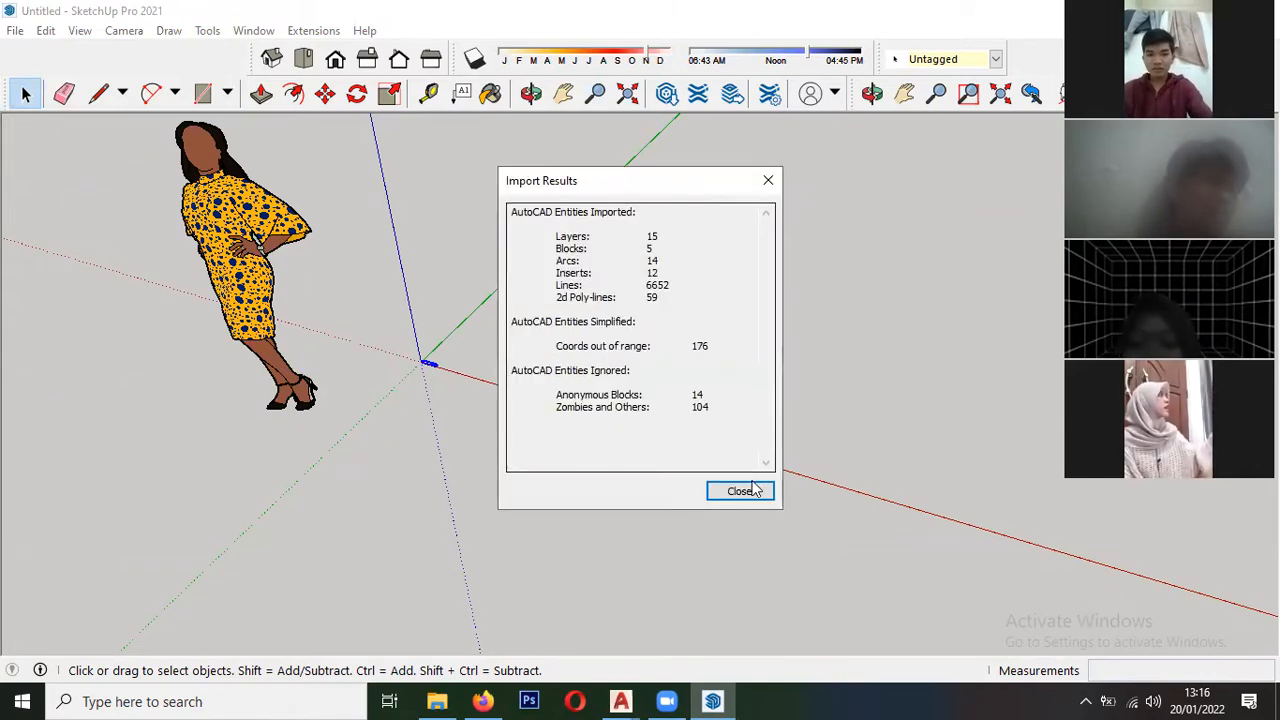
pyautogui.click(740, 490)
# - Examine the newly imported floor plan and elevations and compare their scale with the human figure
pyautogui.scroll(-3, 300, 330)
pyautogui.scroll(2, 265, 342)
pyautogui.scroll(5, 265, 342)
pyautogui.scroll(-2, 390, 348)
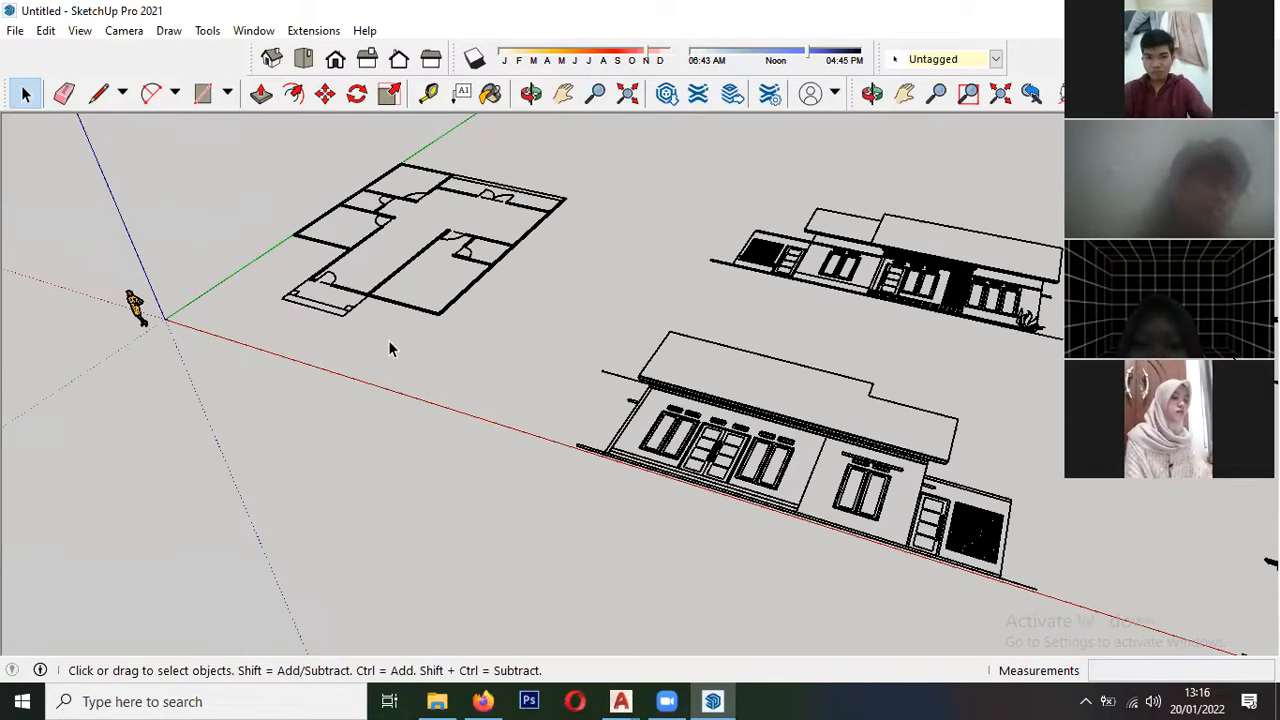
pyautogui.click(330, 316)
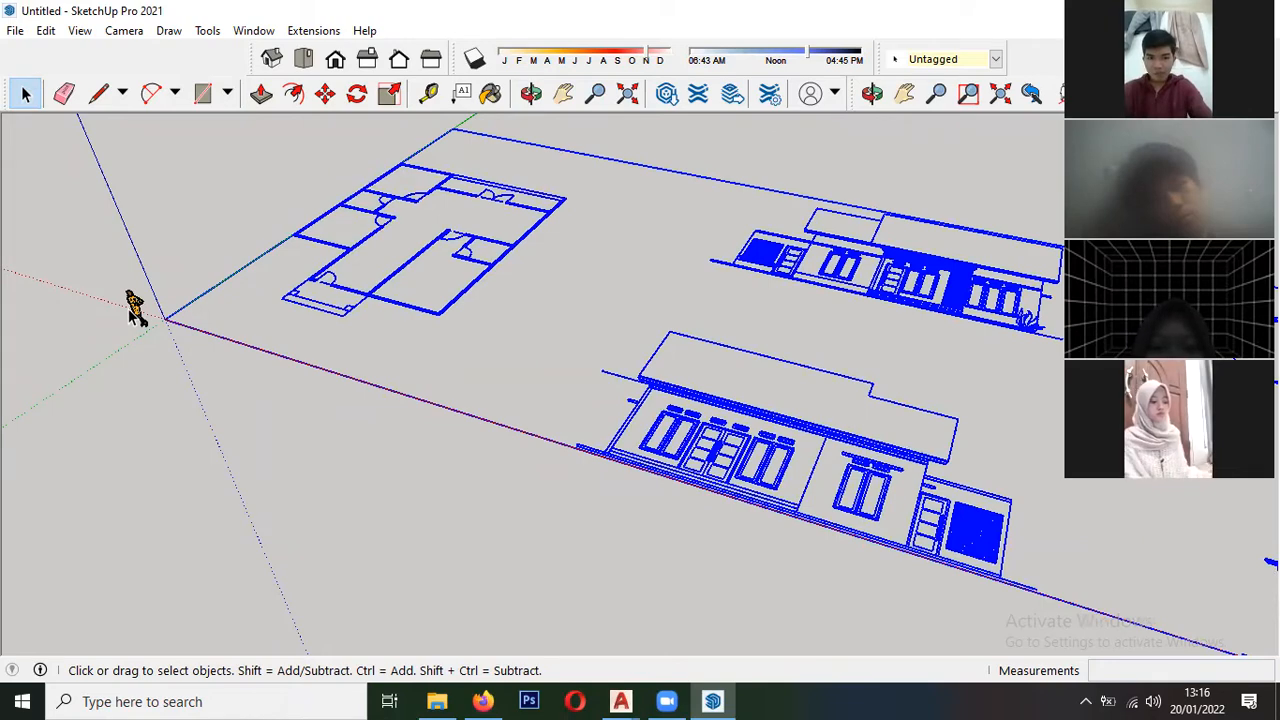
pyautogui.scroll(4, 100, 365)
pyautogui.click(168, 278)
pyautogui.scroll(-3, 168, 278)
pyautogui.click(200, 394)
pyautogui.scroll(-3, 114, 403)
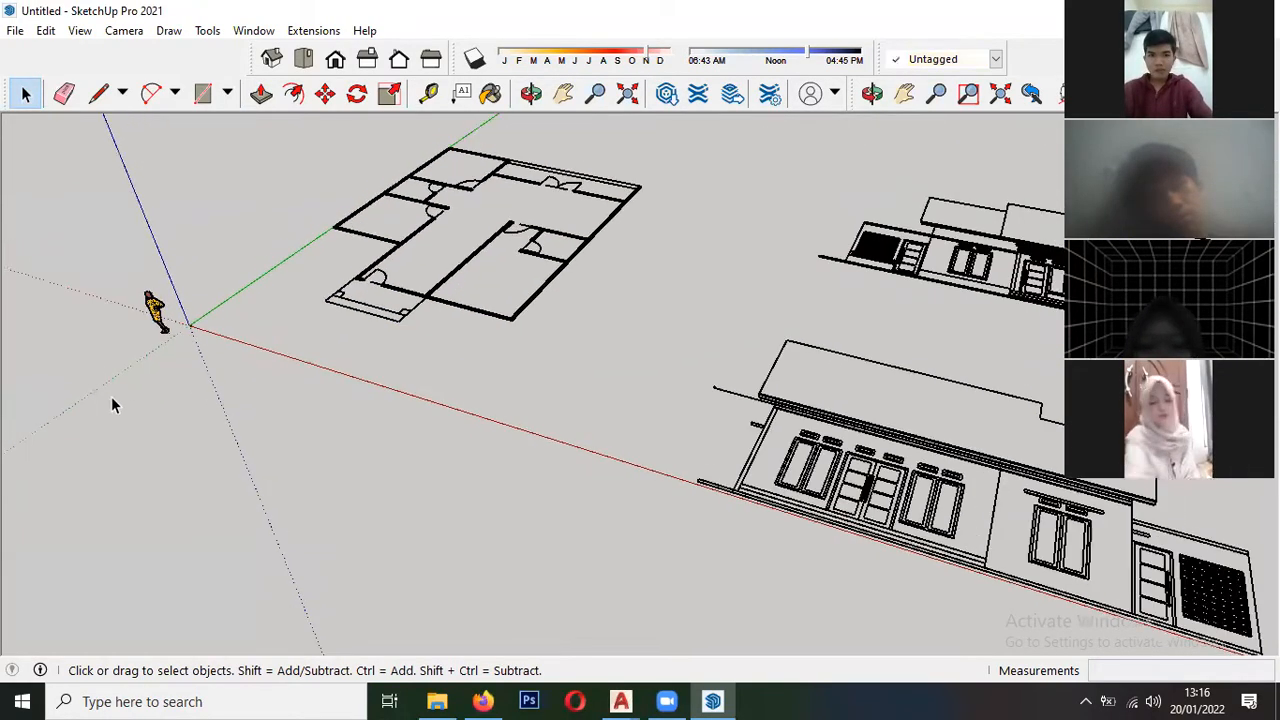
# - Select the oversized copy of the house drawing left from the earlier import and delete it
pyautogui.scroll(-2, 160, 322)
pyautogui.click(640, 420)
pyautogui.scroll(3, 700, 445)
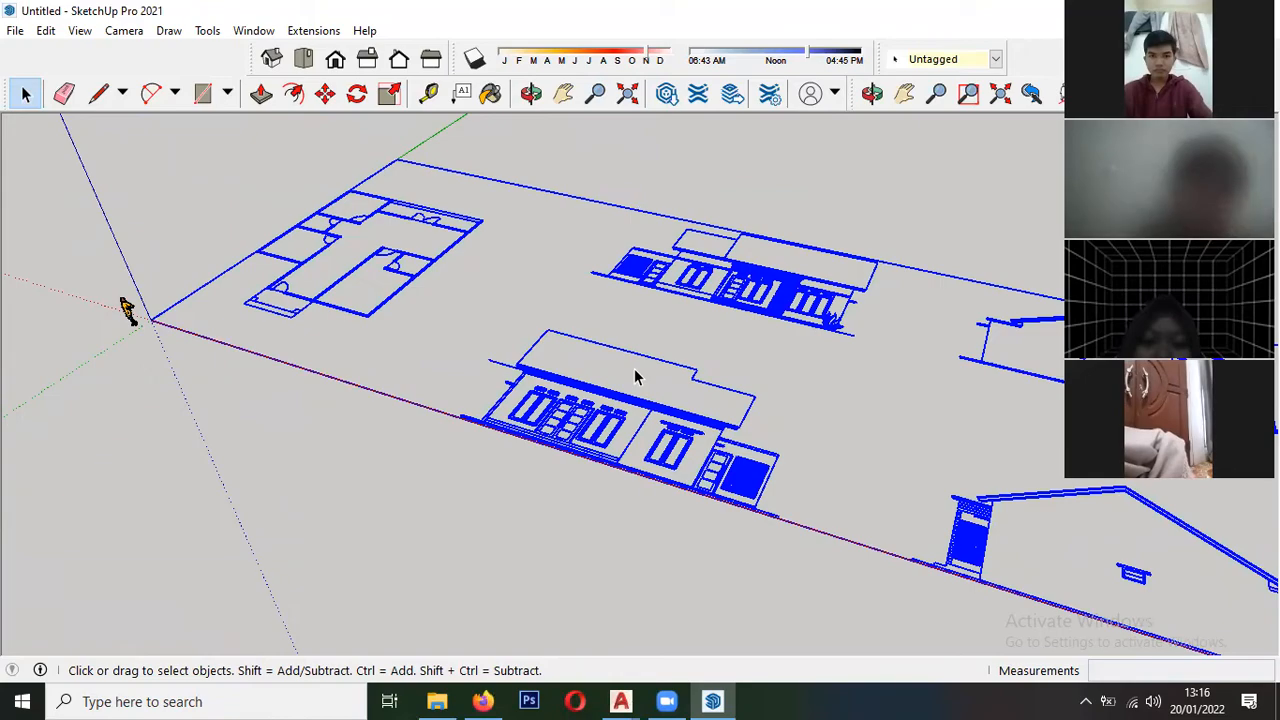
pyautogui.scroll(3, 216, 318)
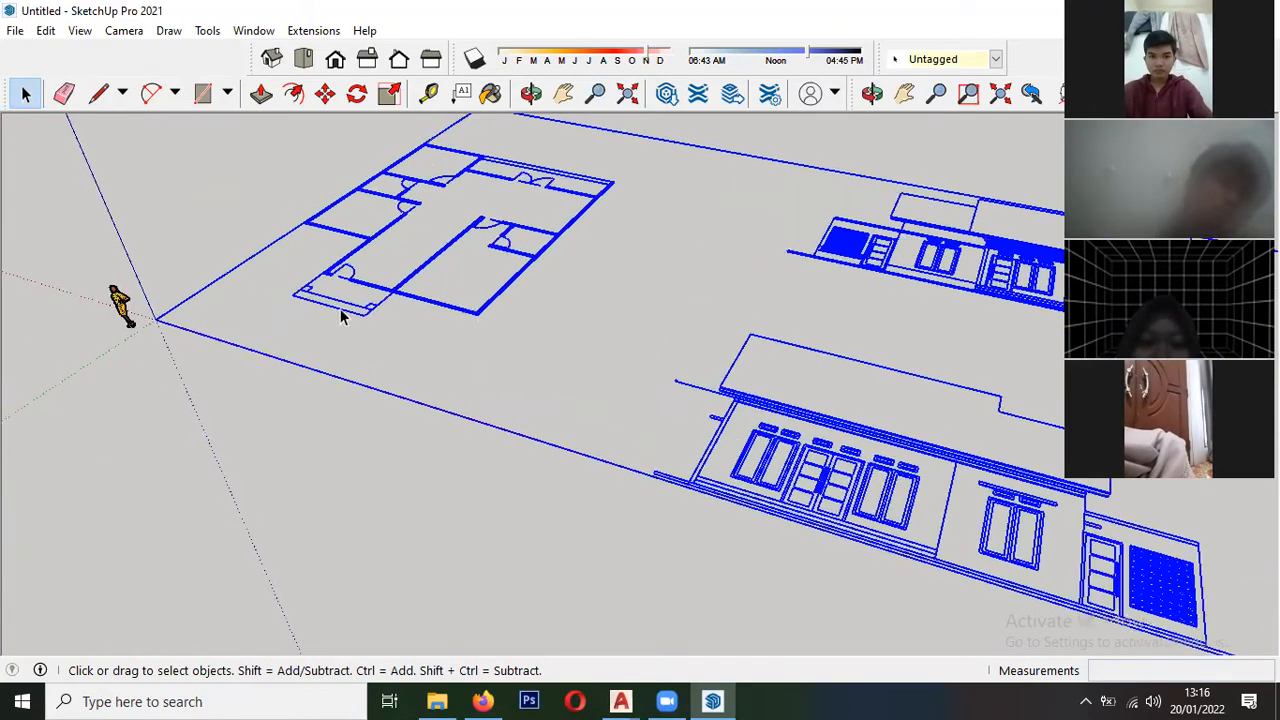
pyautogui.scroll(-3, 538, 345)
pyautogui.scroll(7, 235, 370)
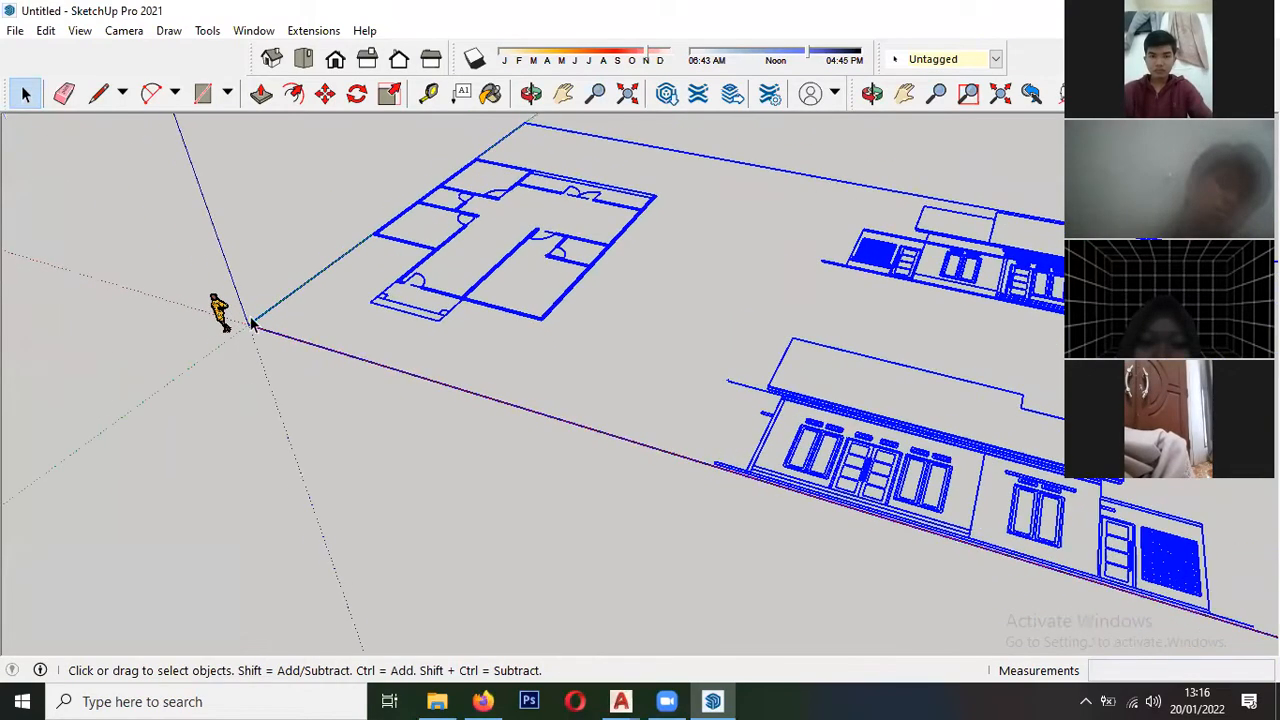
pyautogui.scroll(6, 300, 305)
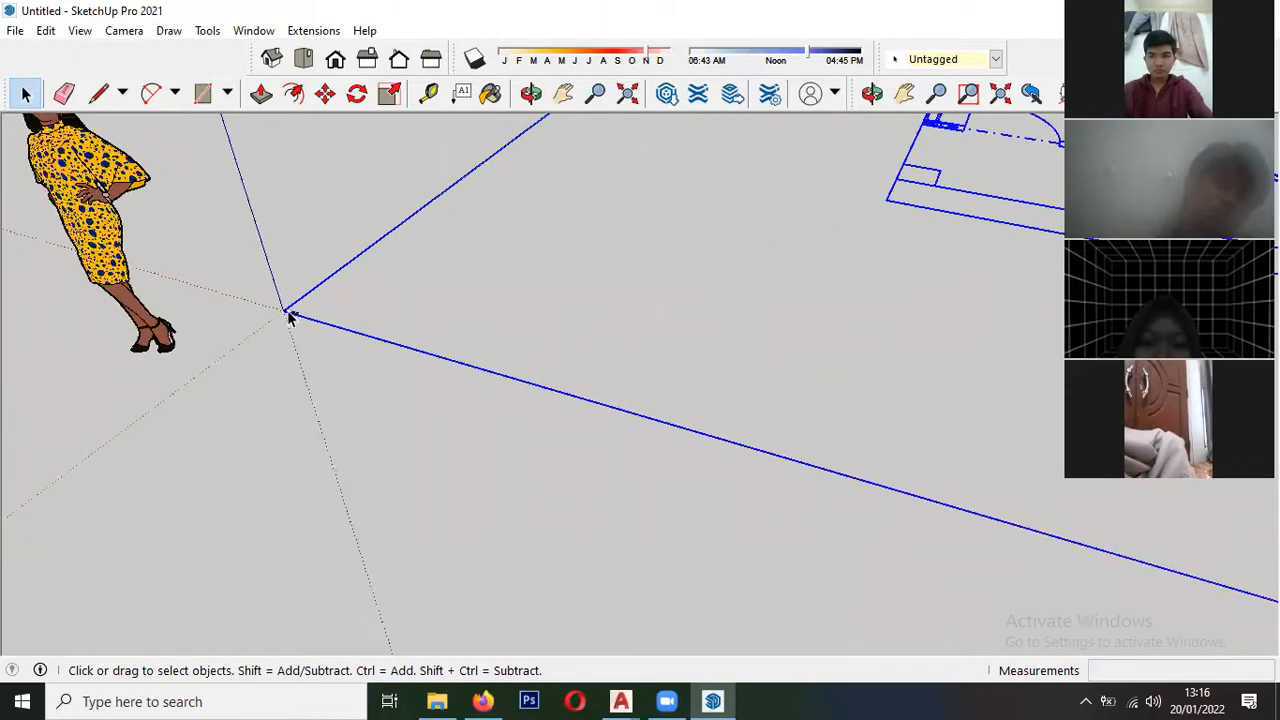
pyautogui.scroll(8, 303, 318)
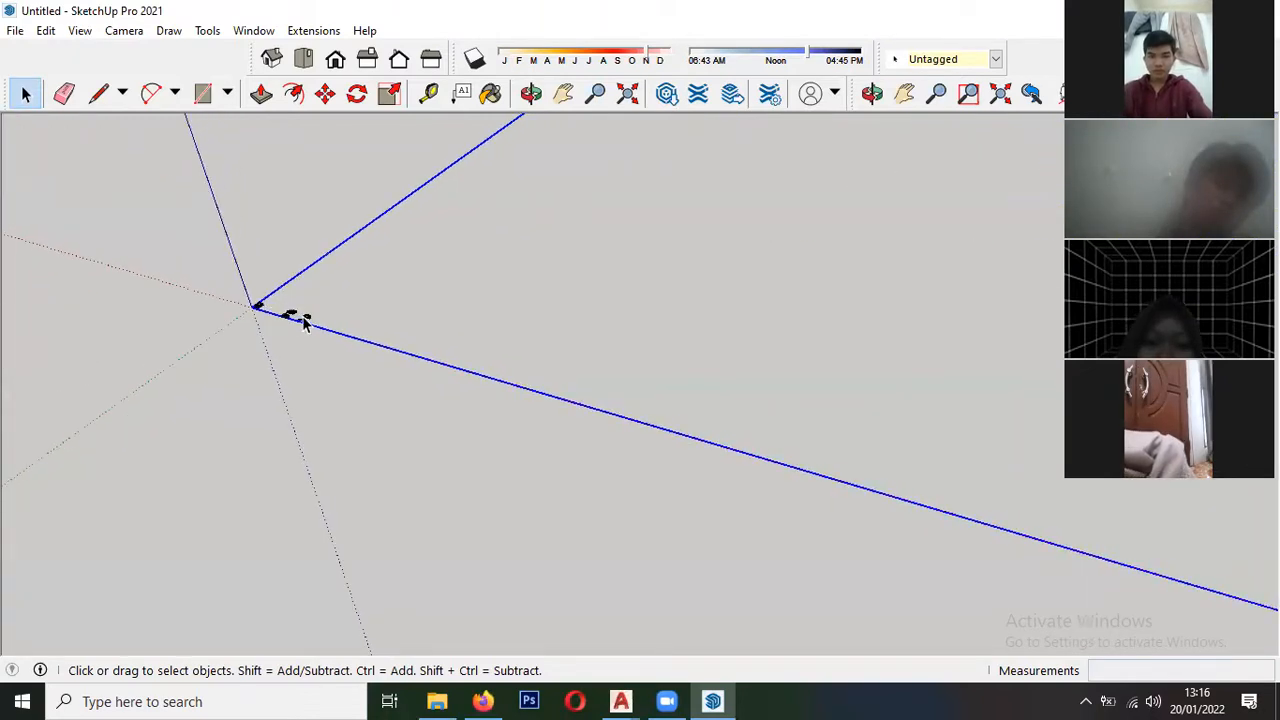
pyautogui.click(313, 317)
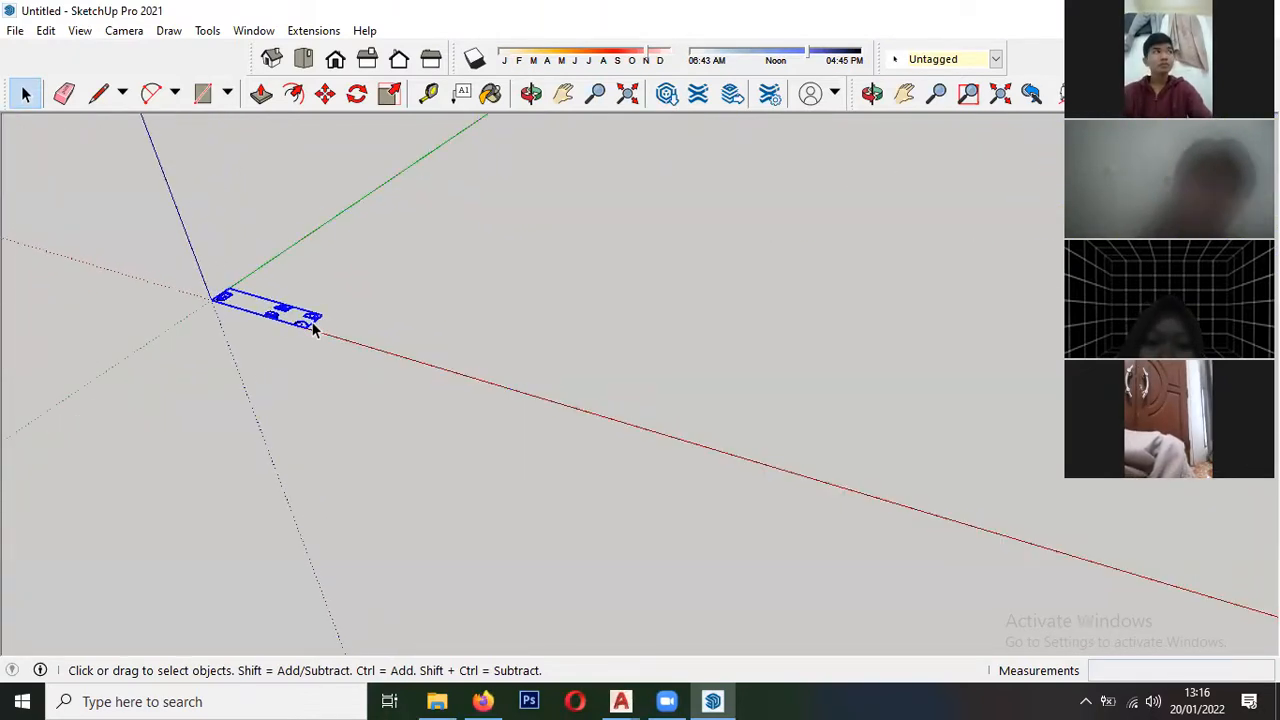
pyautogui.click(241, 397)
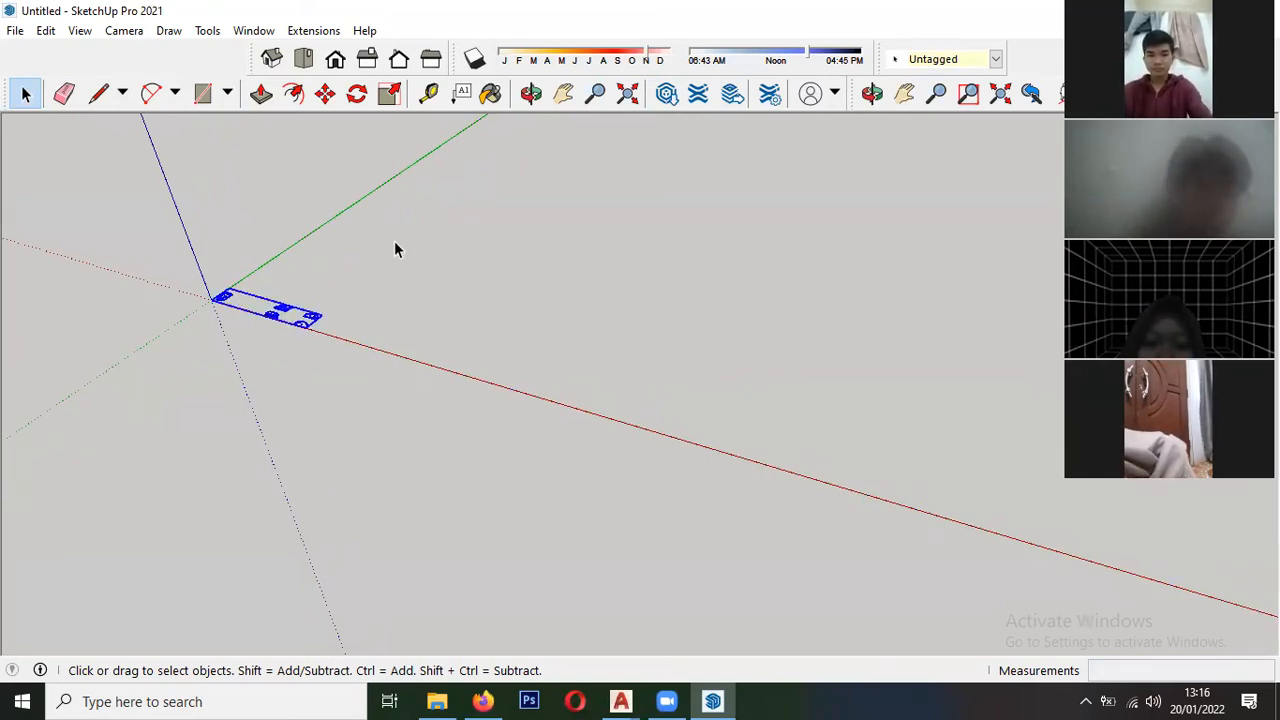
pyautogui.press('Delete')
# - Move the remaining imported drawing so the floor plan's outer bedroom wall corner sits on the axes origin
pyautogui.scroll(-6, 250, 428)
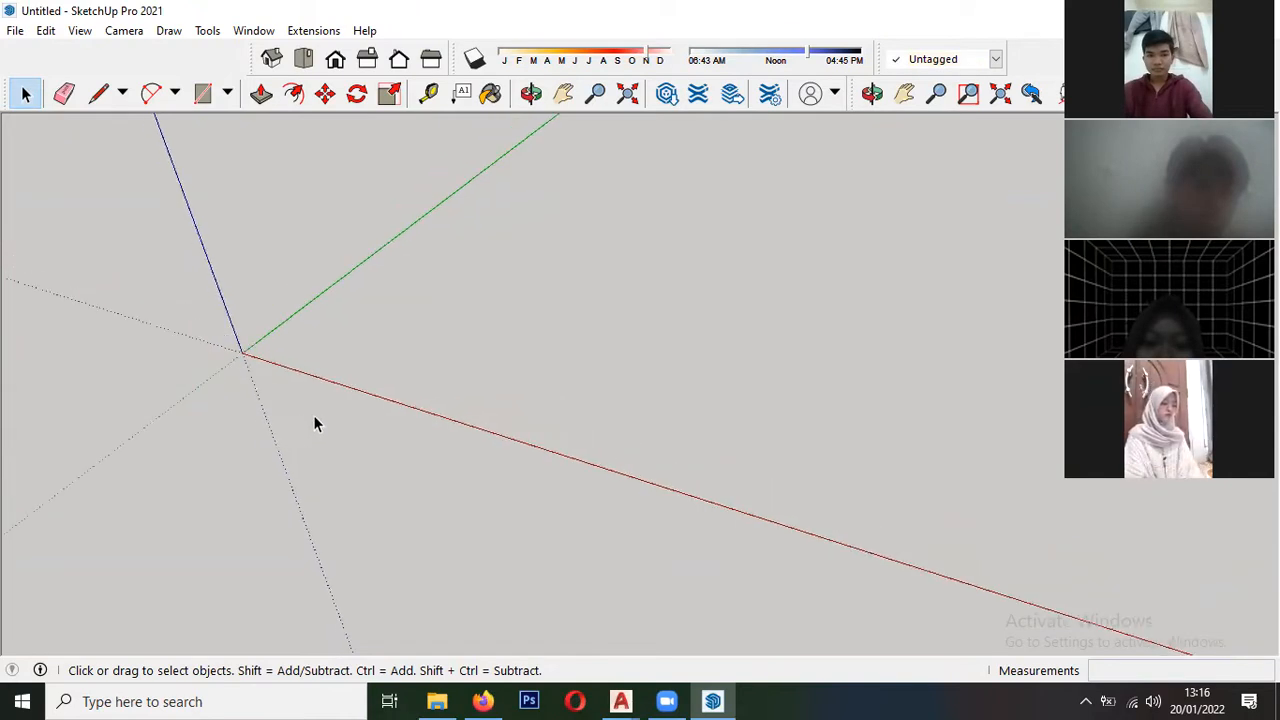
pyautogui.scroll(-10, 281, 438)
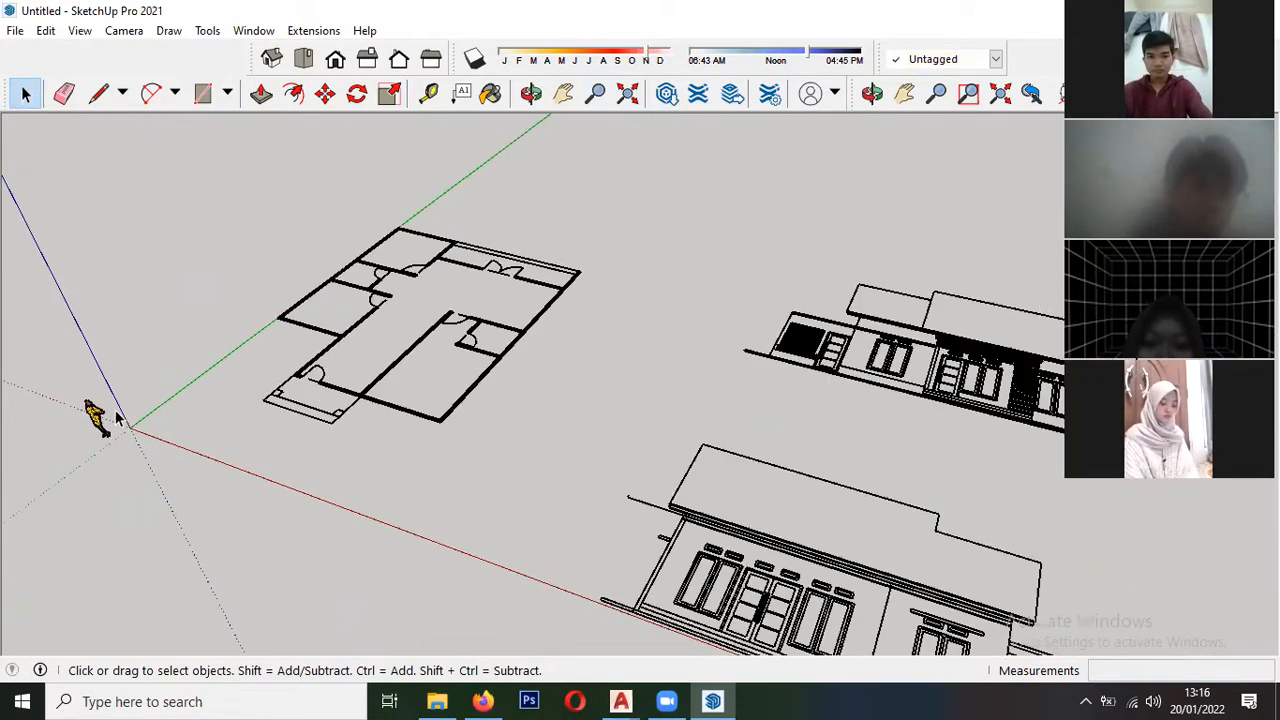
pyautogui.click(268, 416)
pyautogui.press('m')
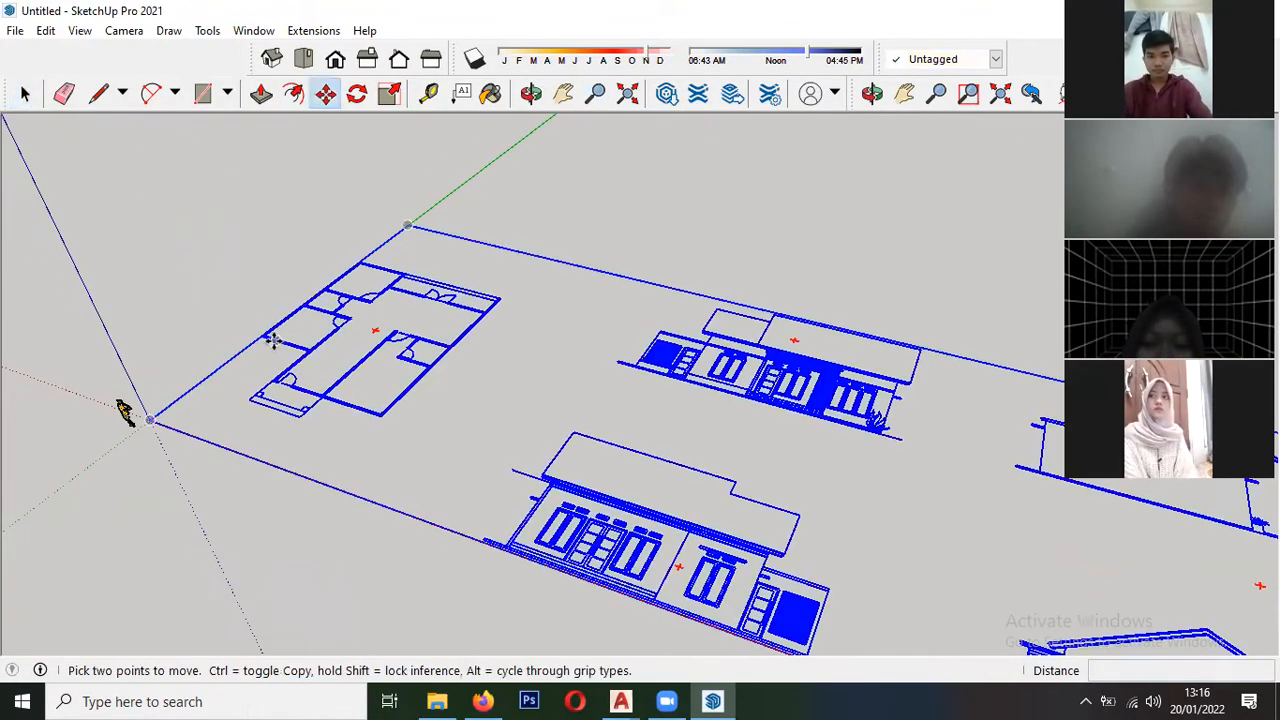
pyautogui.click(261, 338)
pyautogui.click(150, 420)
pyautogui.press('space')
pyautogui.click(488, 290)
# - Examine the repositioned floor plan and the four elevations from several distances and angles
pyautogui.scroll(-3, 488, 290)
pyautogui.moveTo(488, 290)
pyautogui.mouseDown(button='middle')
pyautogui.moveTo(443, 400)
pyautogui.moveTo(534, 377)
pyautogui.moveTo(437, 384)
pyautogui.mouseUp(button='middle')
pyautogui.scroll(-2, 443, 400)
pyautogui.scroll(6, 437, 384)
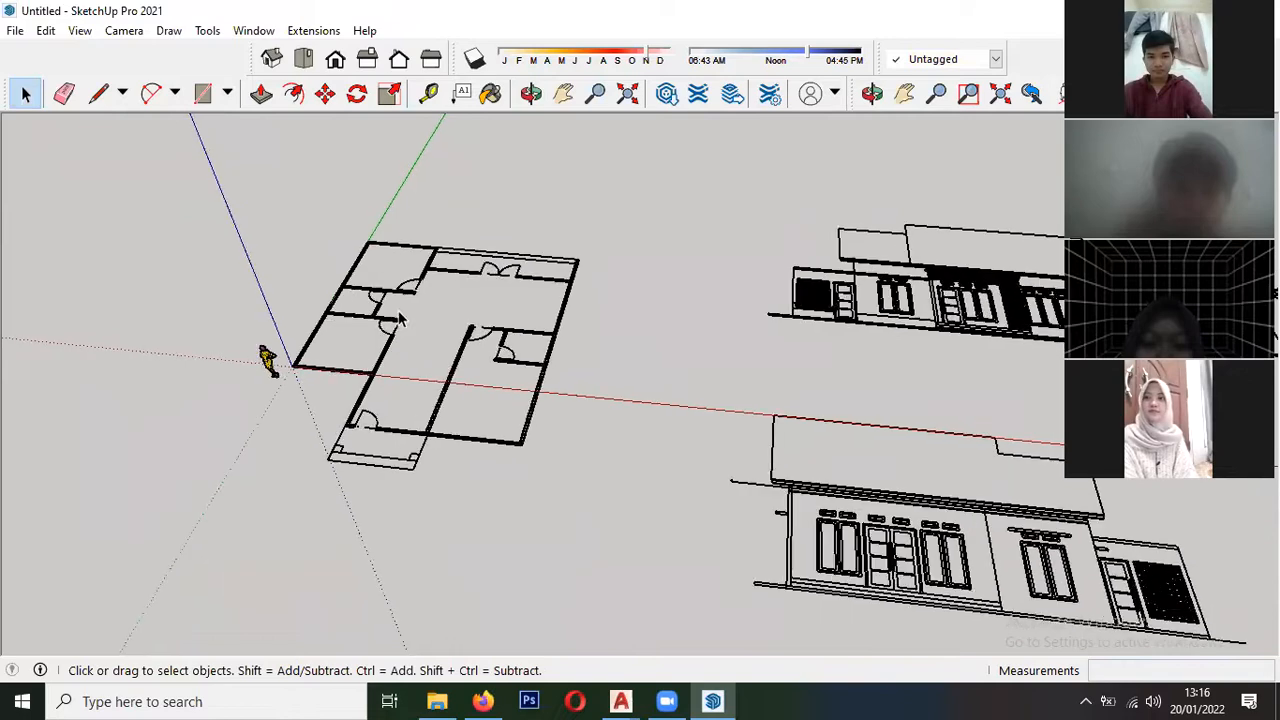
pyautogui.scroll(-6, 631, 331)
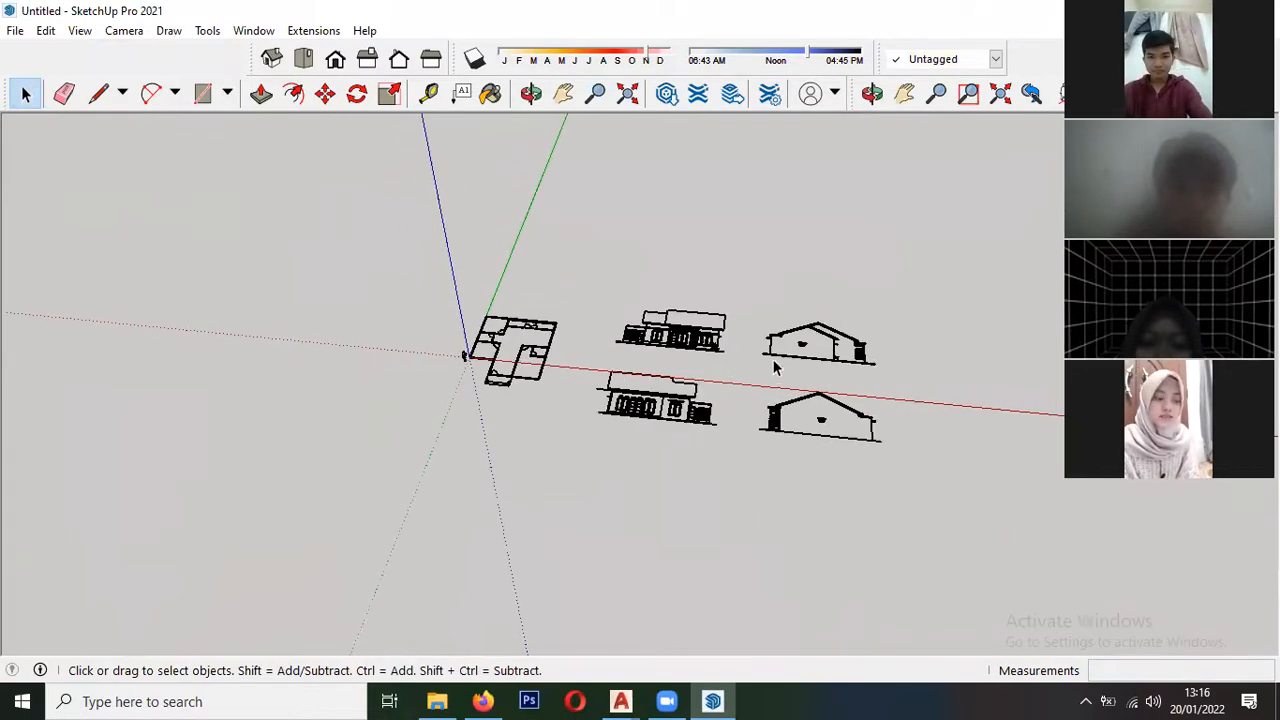
pyautogui.scroll(2, 866, 362)
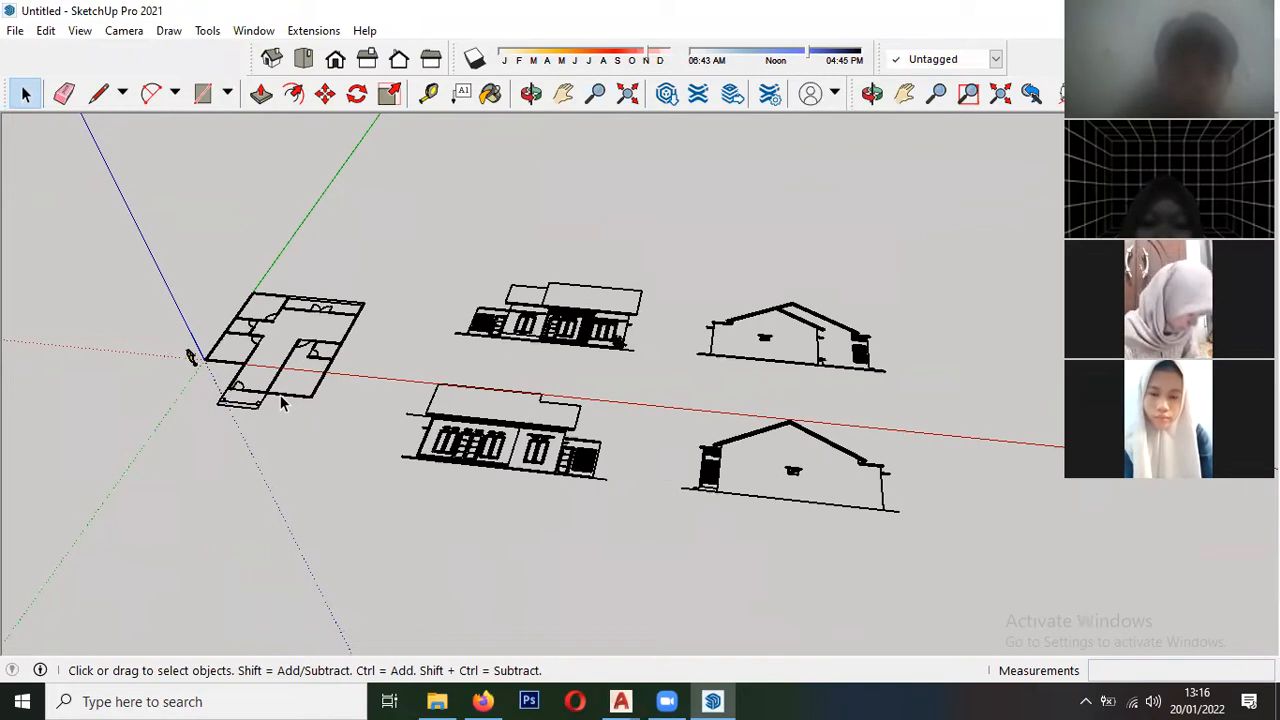
pyautogui.scroll(1, 270, 366)
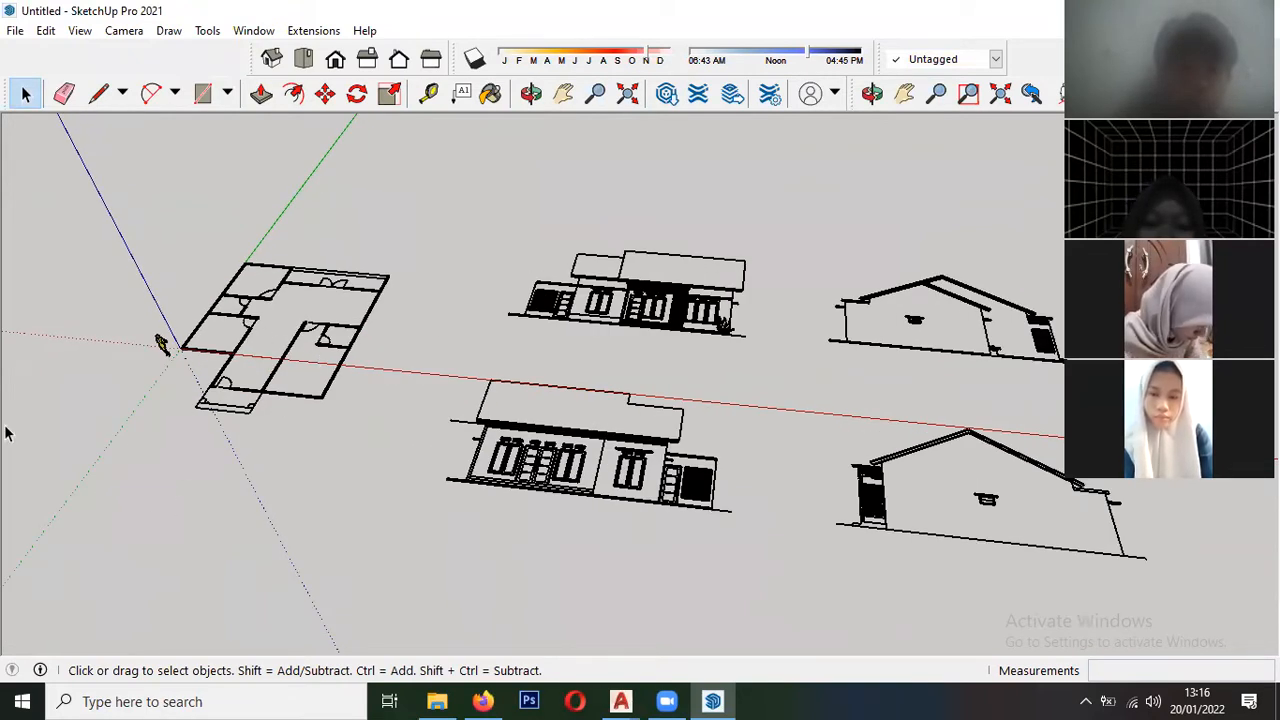
pyautogui.click(340, 298)
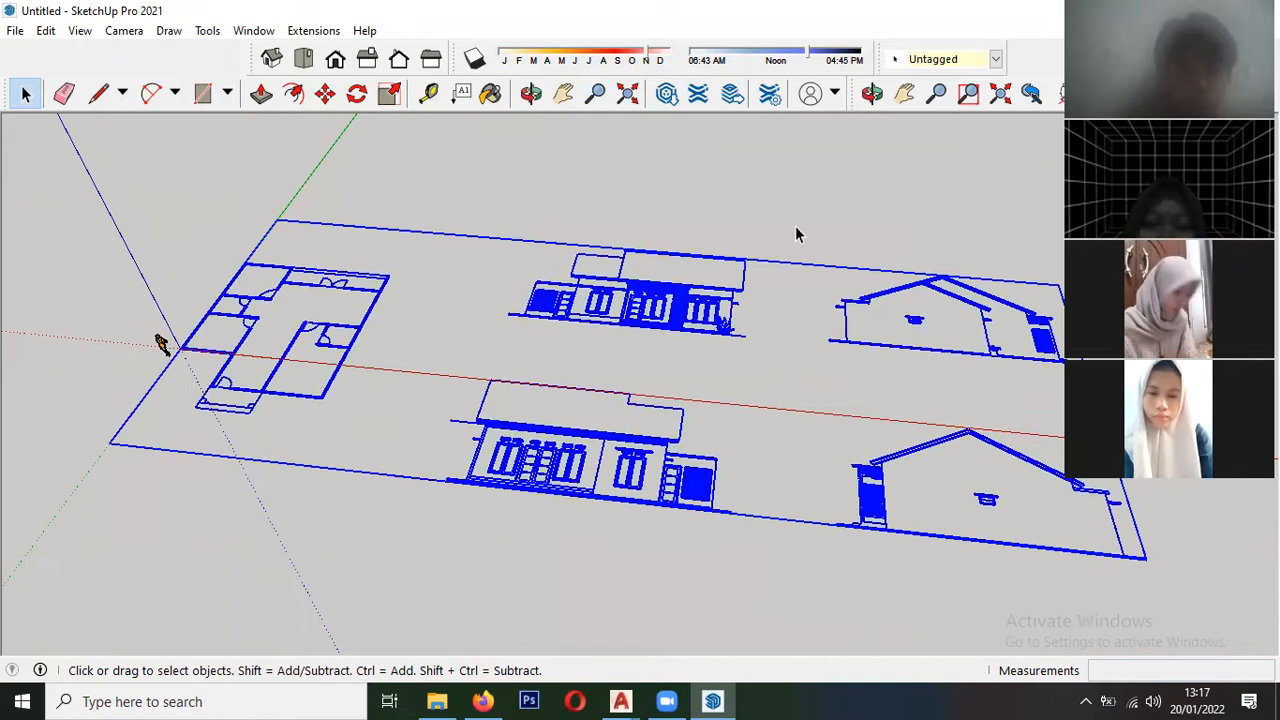
pyautogui.scroll(-2, 409, 337)
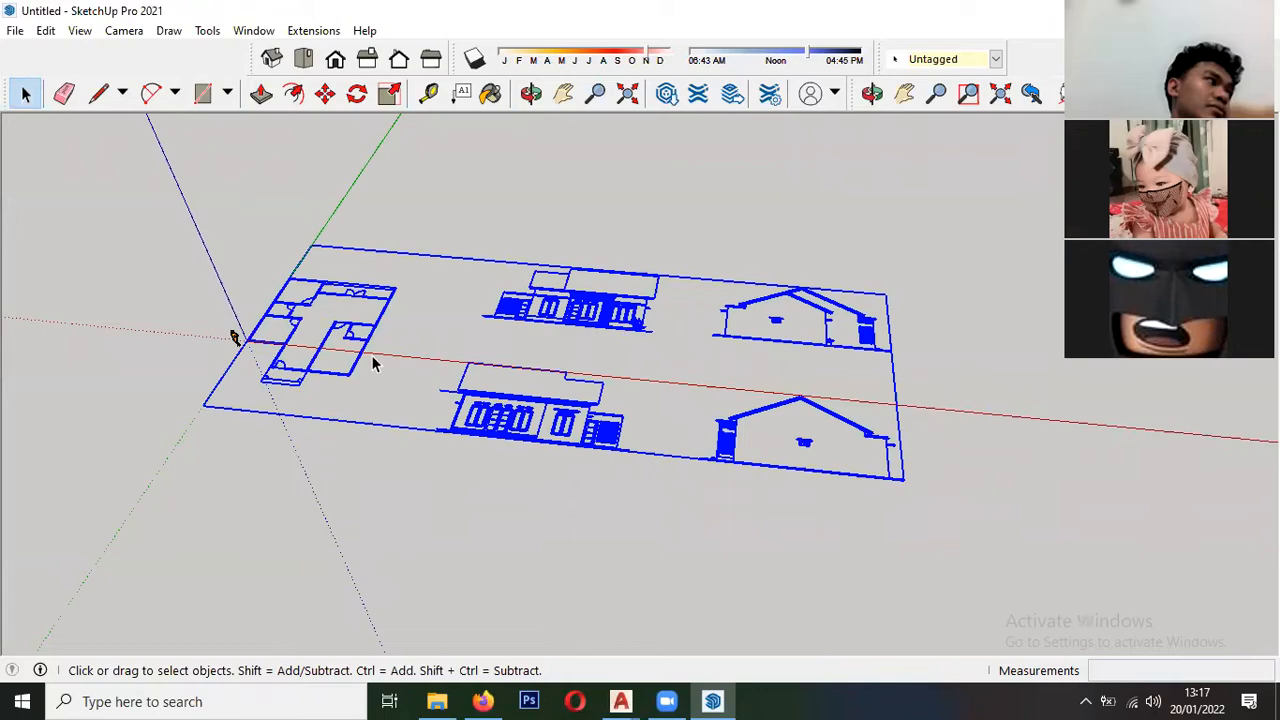
pyautogui.scroll(4, 574, 374)
pyautogui.scroll(-3, 600, 455)
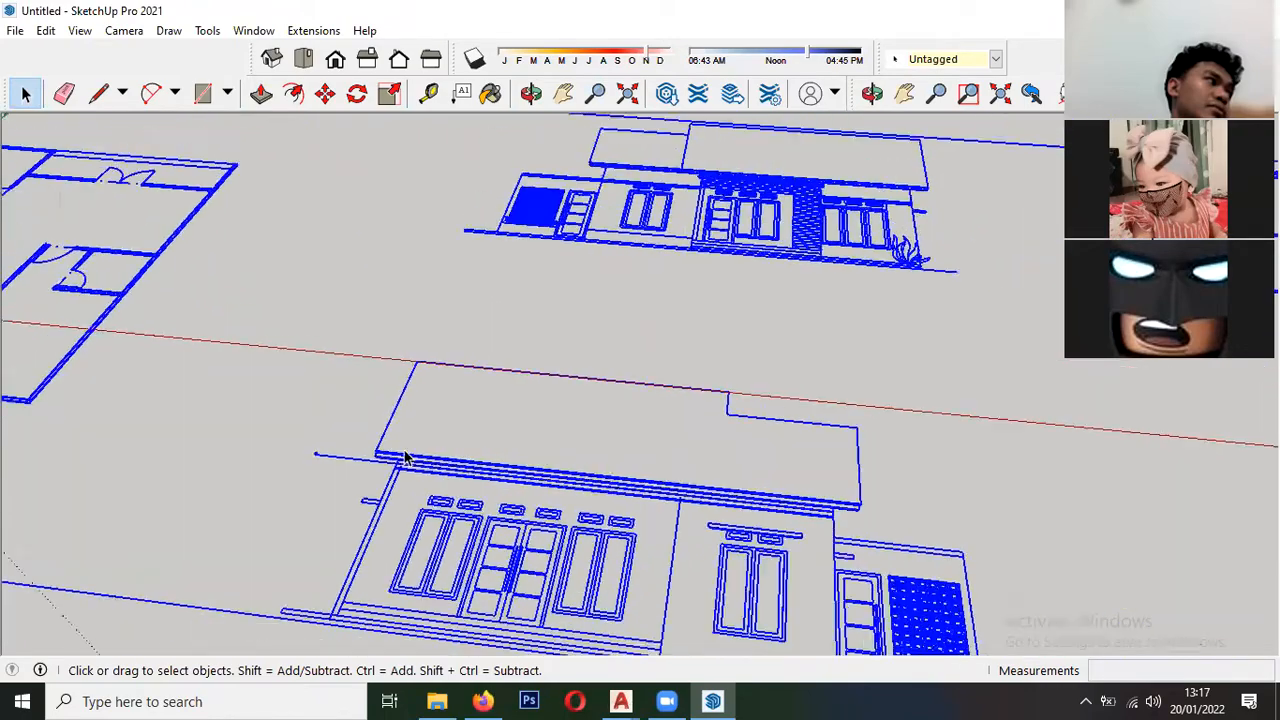
pyautogui.scroll(-6, 545, 458)
pyautogui.scroll(4, 600, 434)
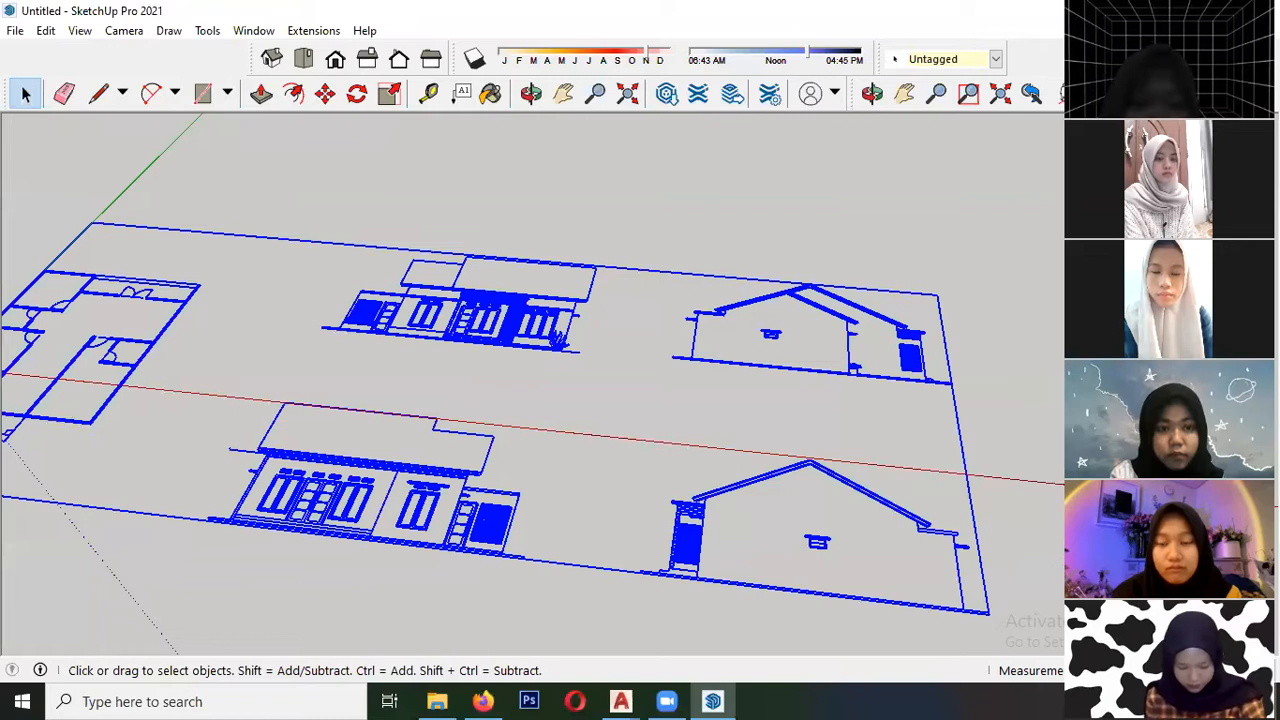
pyautogui.scroll(-3, 506, 223)
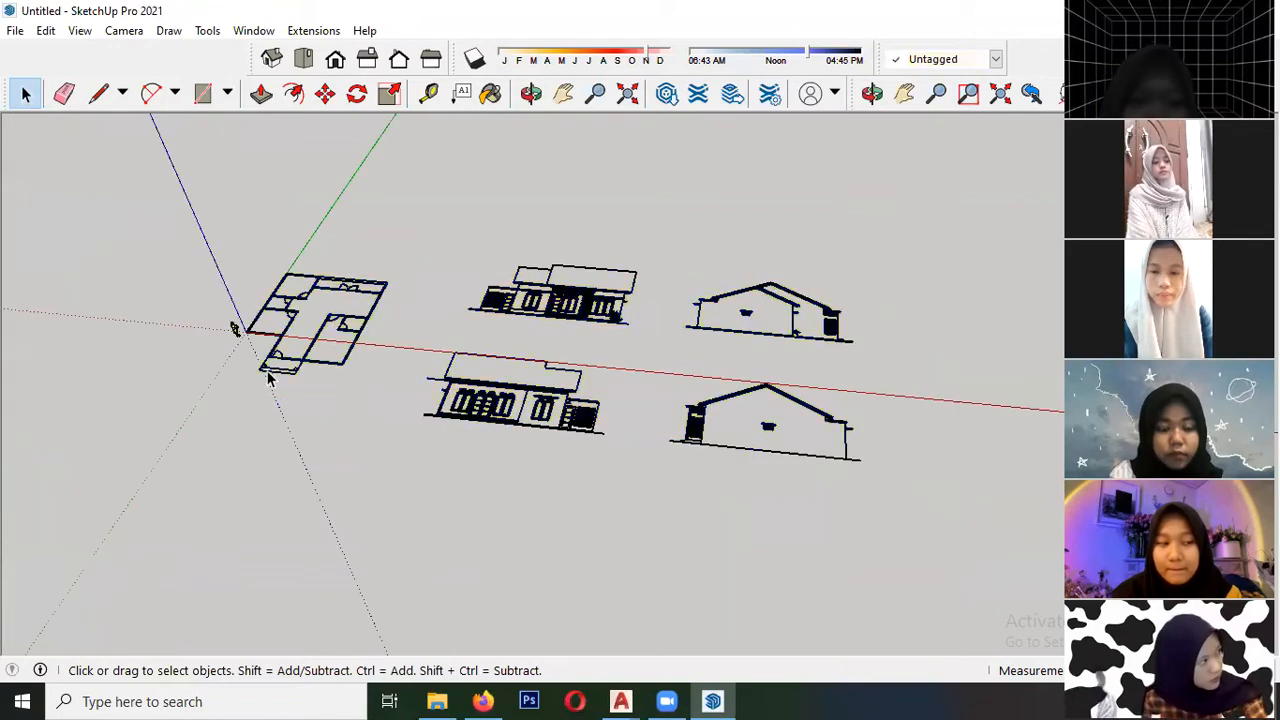
pyautogui.scroll(4, 228, 318)
pyautogui.scroll(4, 228, 318)
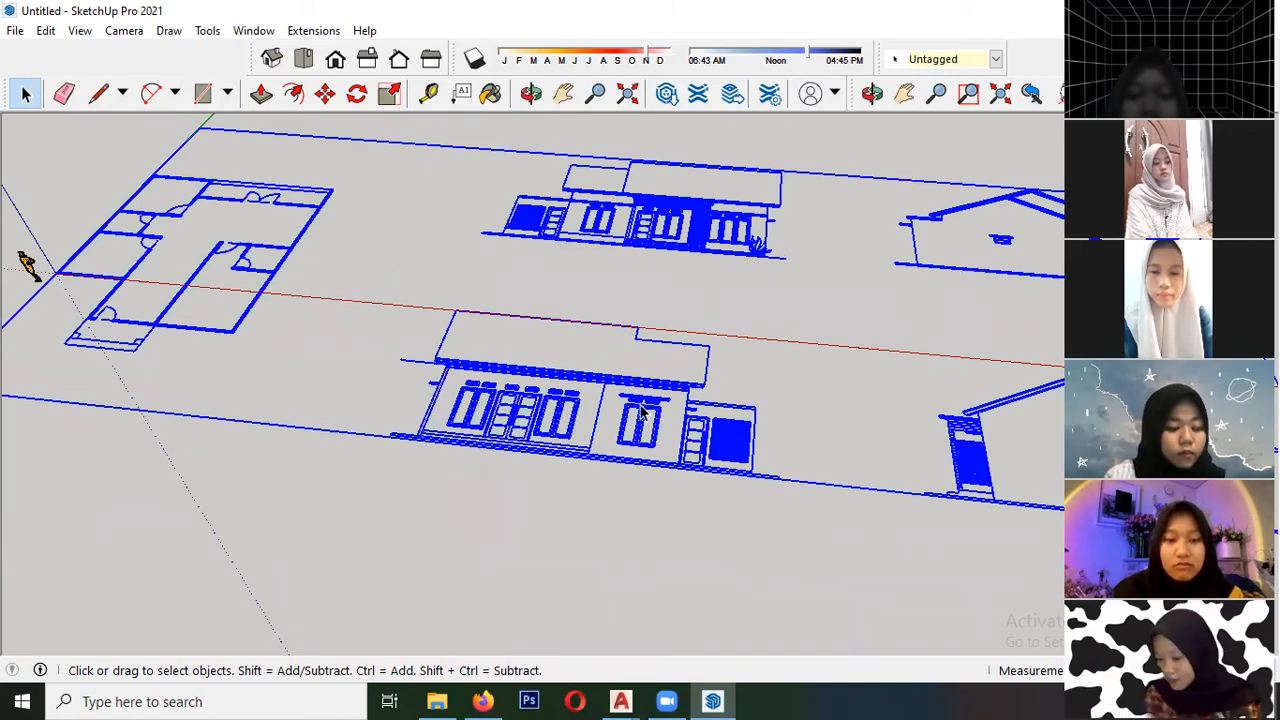
pyautogui.scroll(-4, 466, 443)
pyautogui.scroll(4, 480, 443)
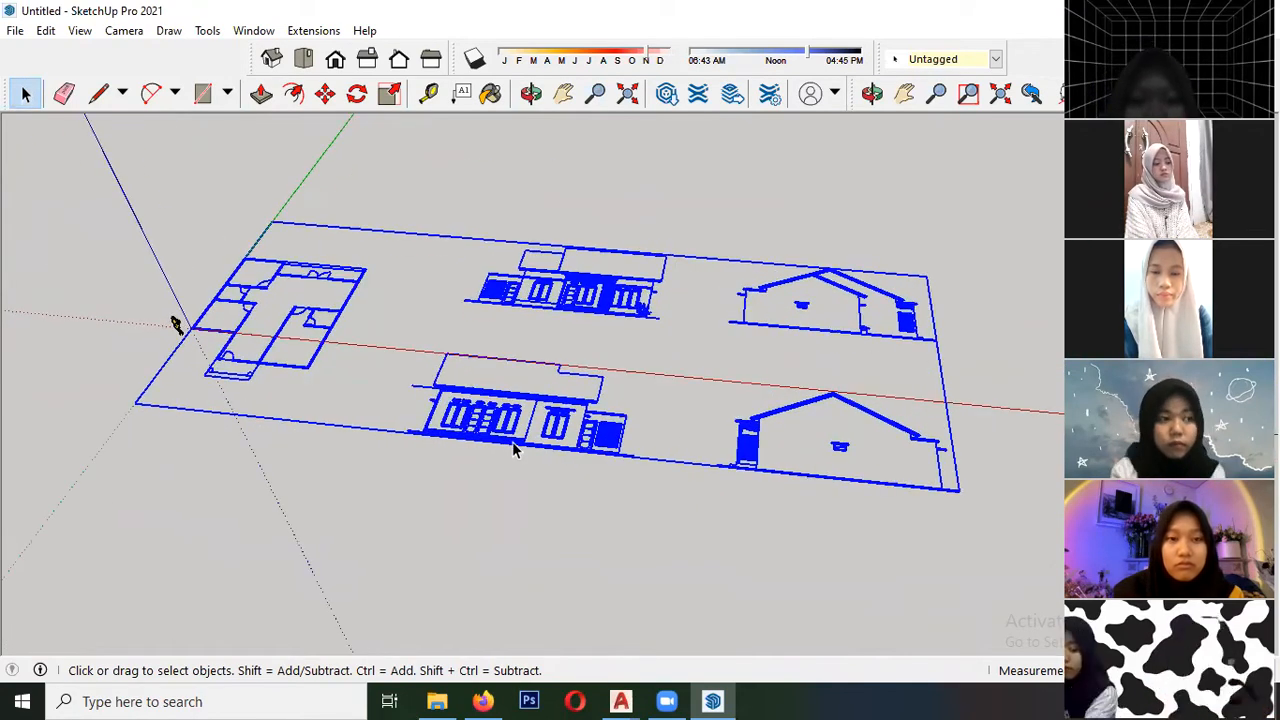
pyautogui.scroll(-1, 628, 352)
pyautogui.scroll(-2, 505, 287)
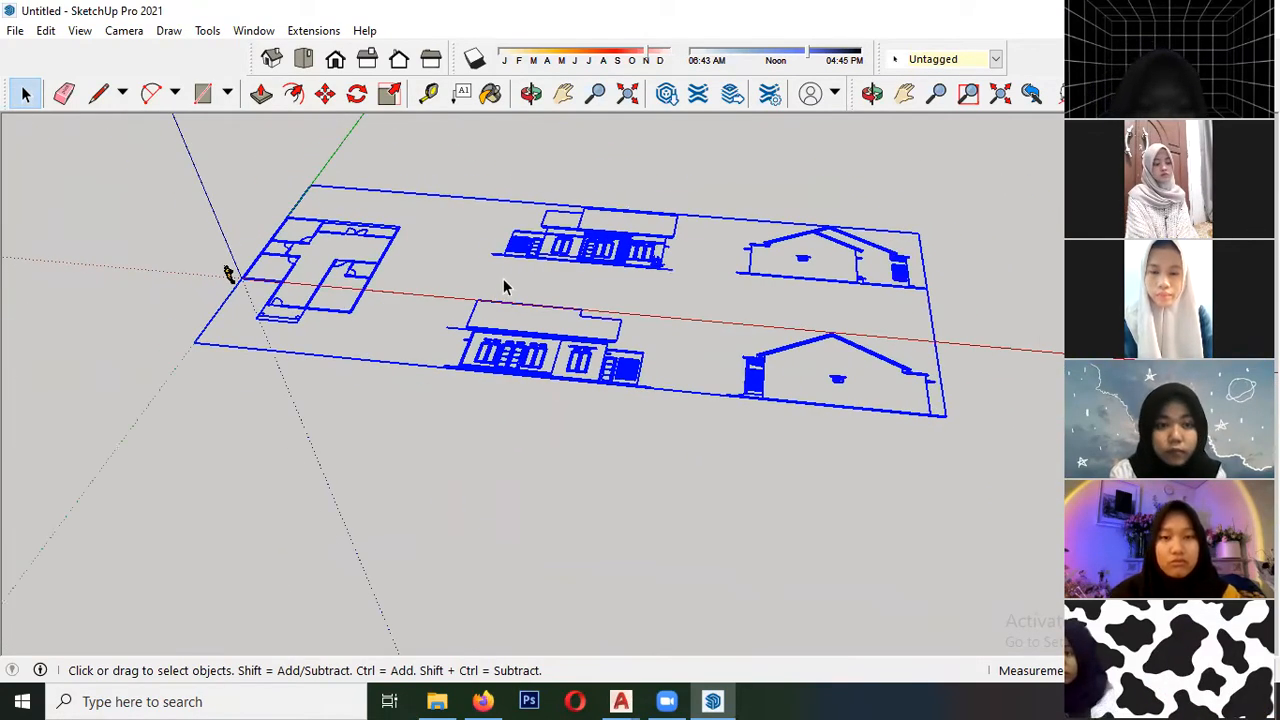
pyautogui.click(315, 440)
pyautogui.scroll(4, 345, 290)
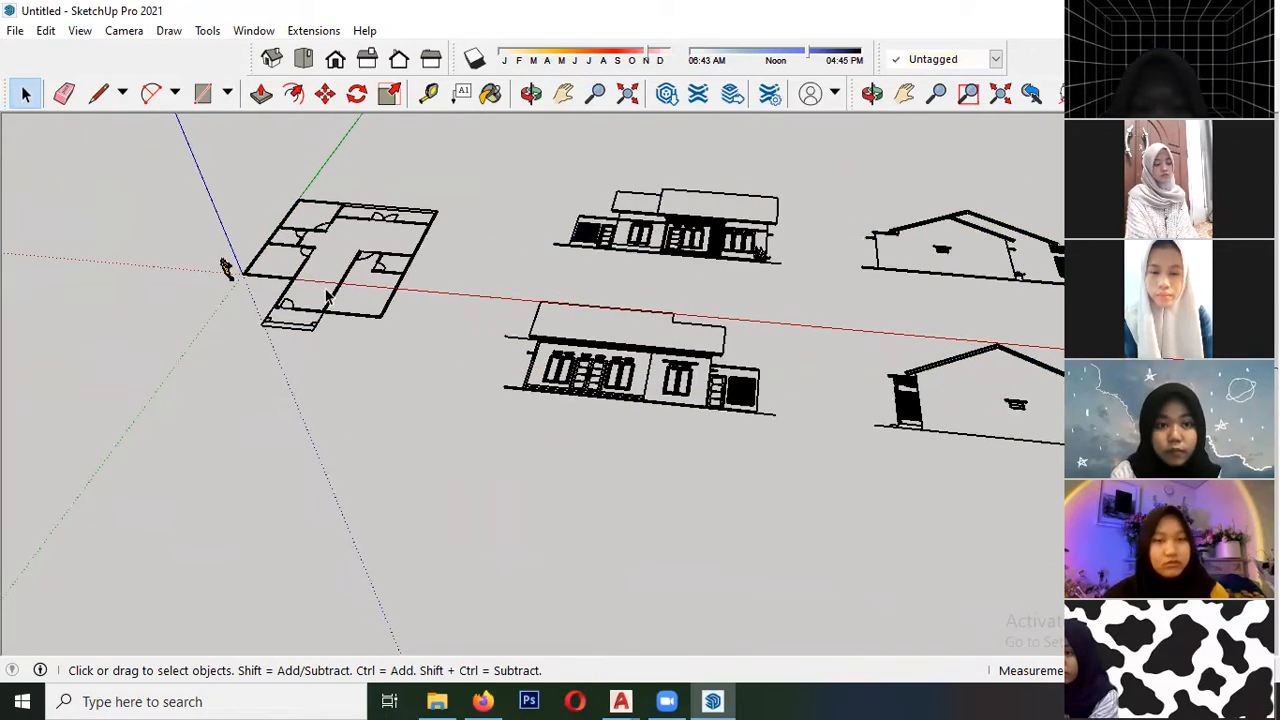
pyautogui.moveTo(341, 280)
pyautogui.mouseDown(button='middle')
pyautogui.moveTo(403, 409)
pyautogui.moveTo(423, 423)
pyautogui.mouseUp(button='middle')
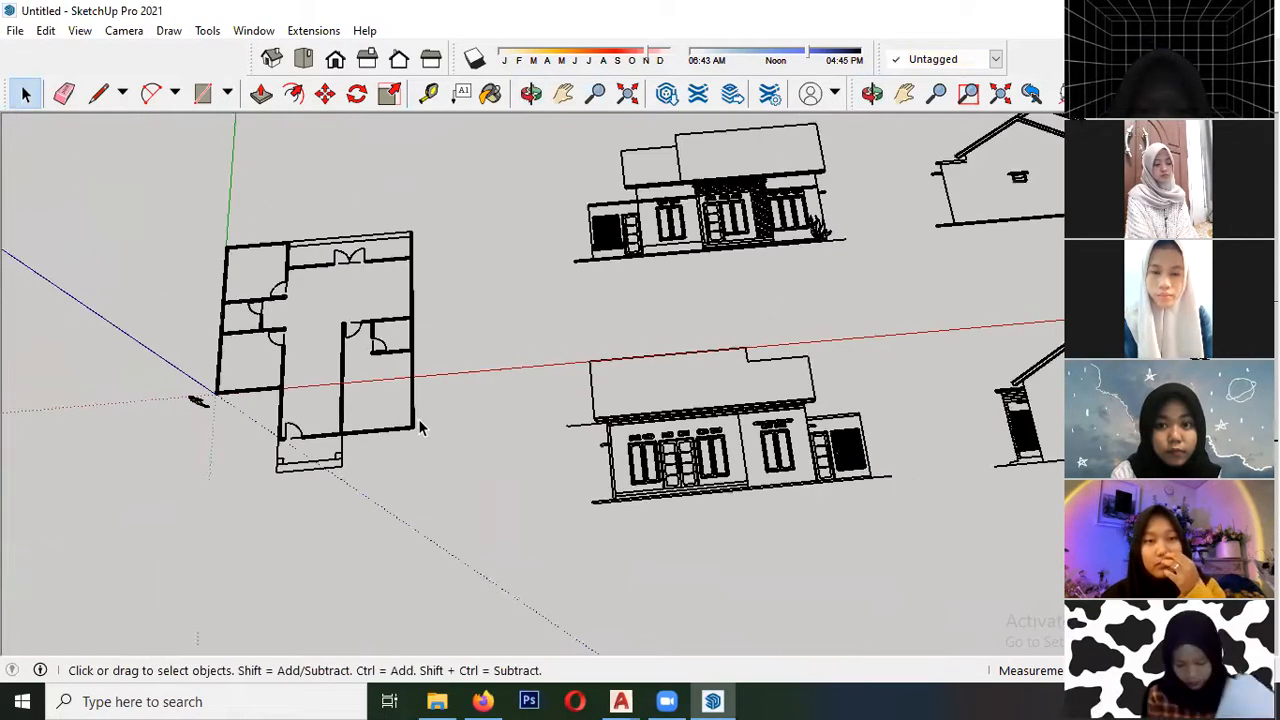
pyautogui.scroll(-1, 437, 420)
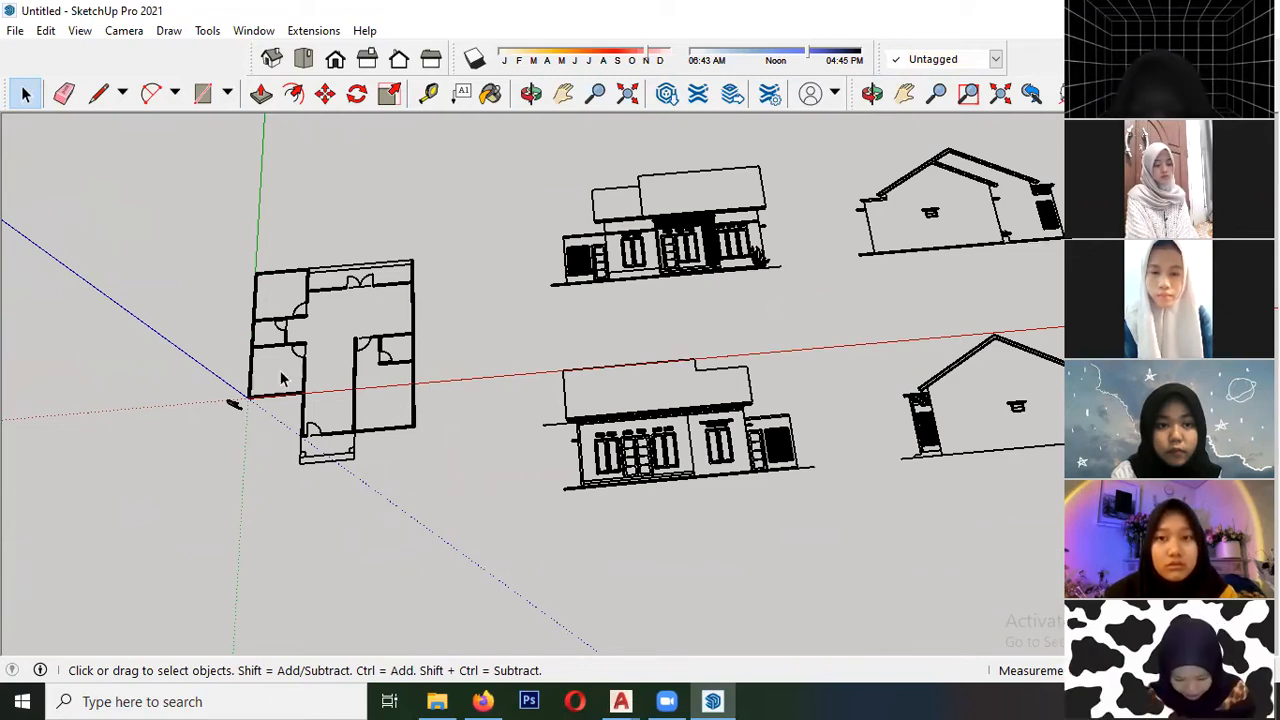
pyautogui.scroll(8, 270, 400)
pyautogui.scroll(5, 260, 406)
pyautogui.scroll(6, 275, 420)
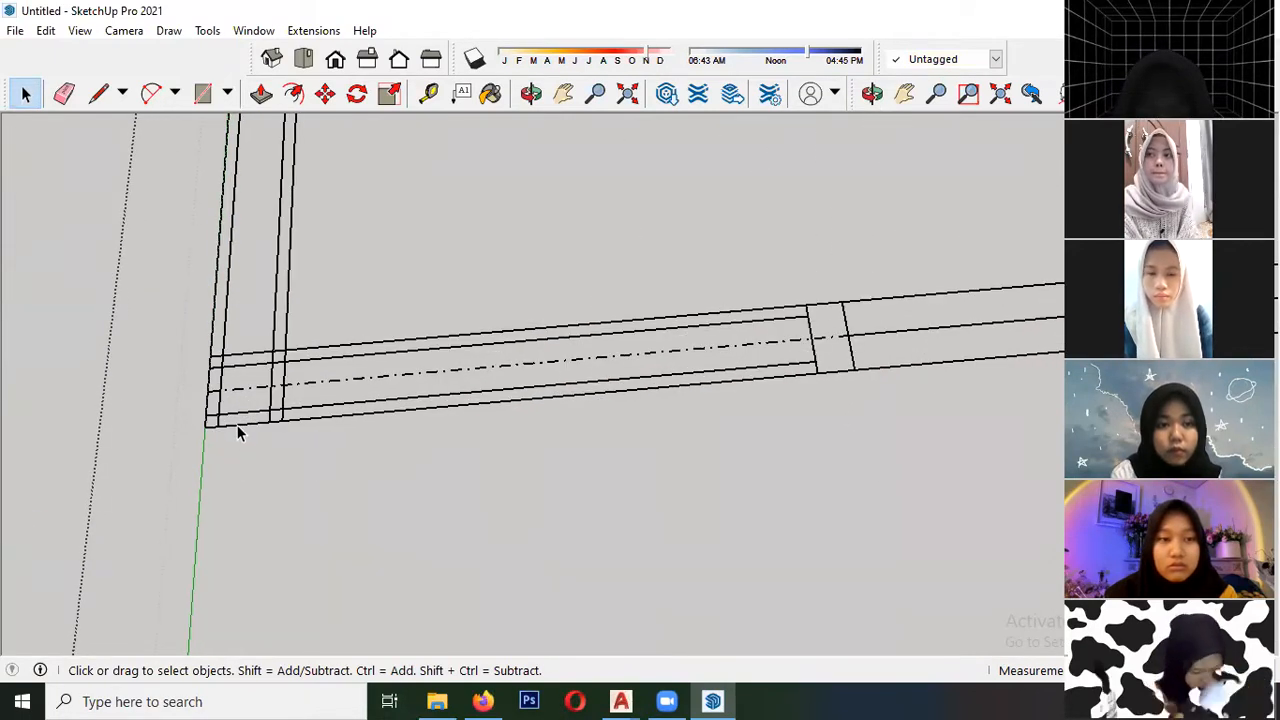
pyautogui.scroll(1, 235, 432)
pyautogui.press('l')
pyautogui.click(208, 418)
pyautogui.scroll(2, 209, 418)
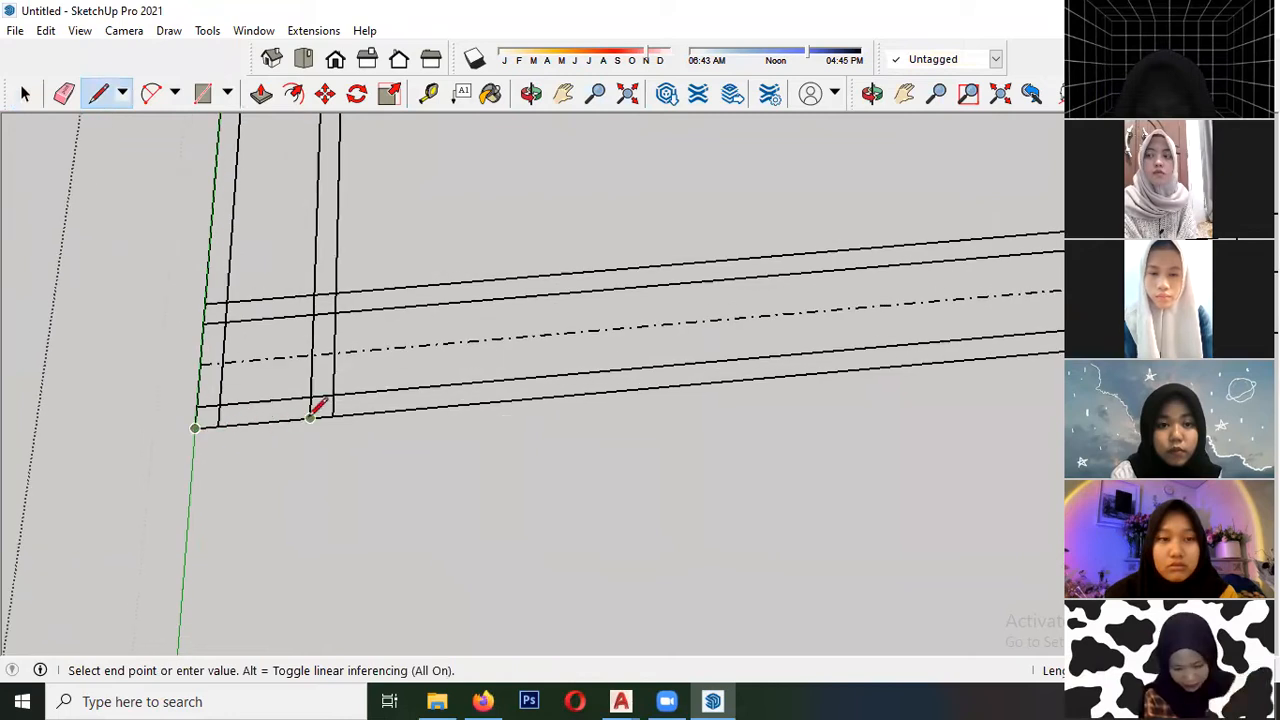
pyautogui.press('Escape')
pyautogui.press('space')
# - Set the camera to Parallel Projection and show the floor plan in the standard Top view
pyautogui.moveTo(246, 423); pyautogui.dragTo(377, 410, button='middle')
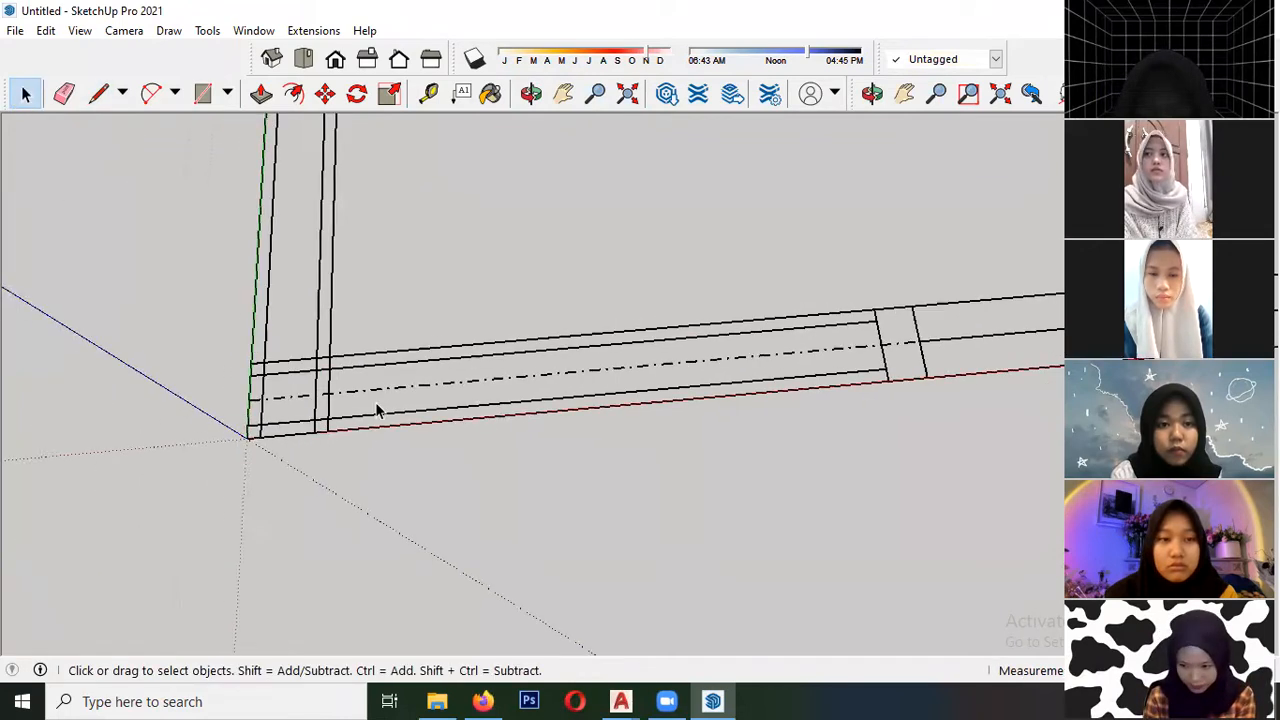
pyautogui.scroll(-5, 384, 402)
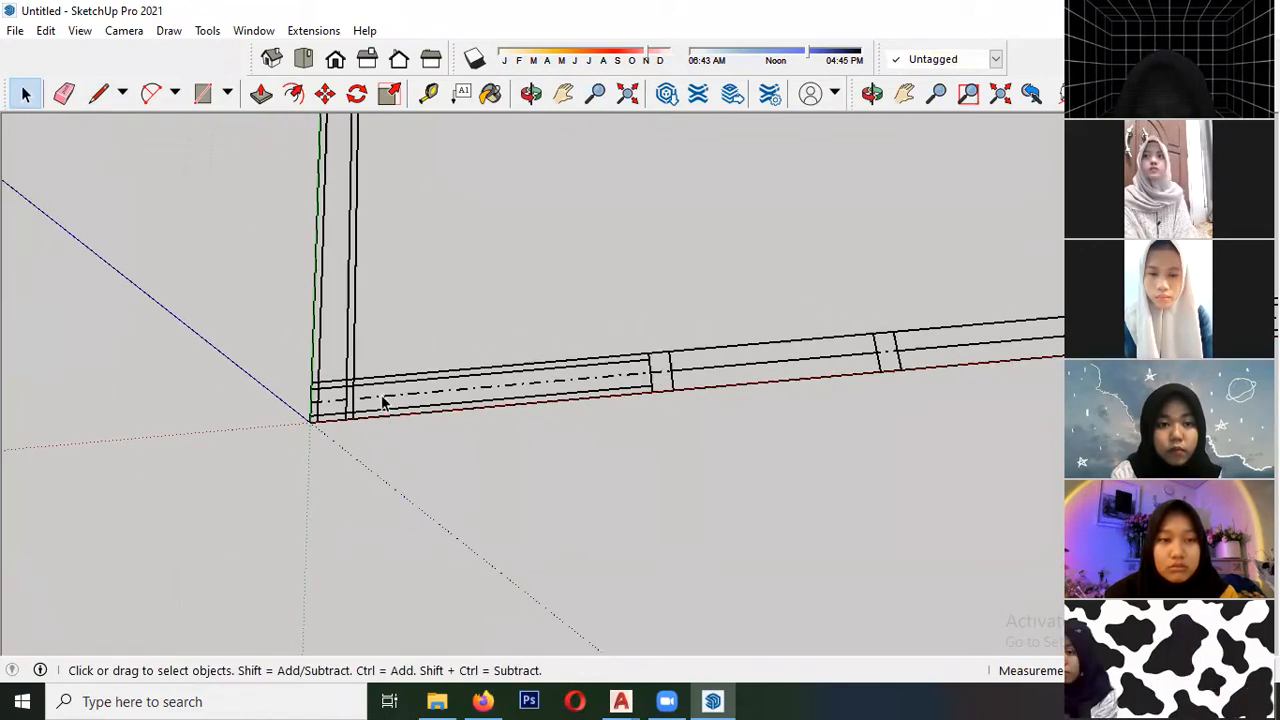
pyautogui.click(118, 32)
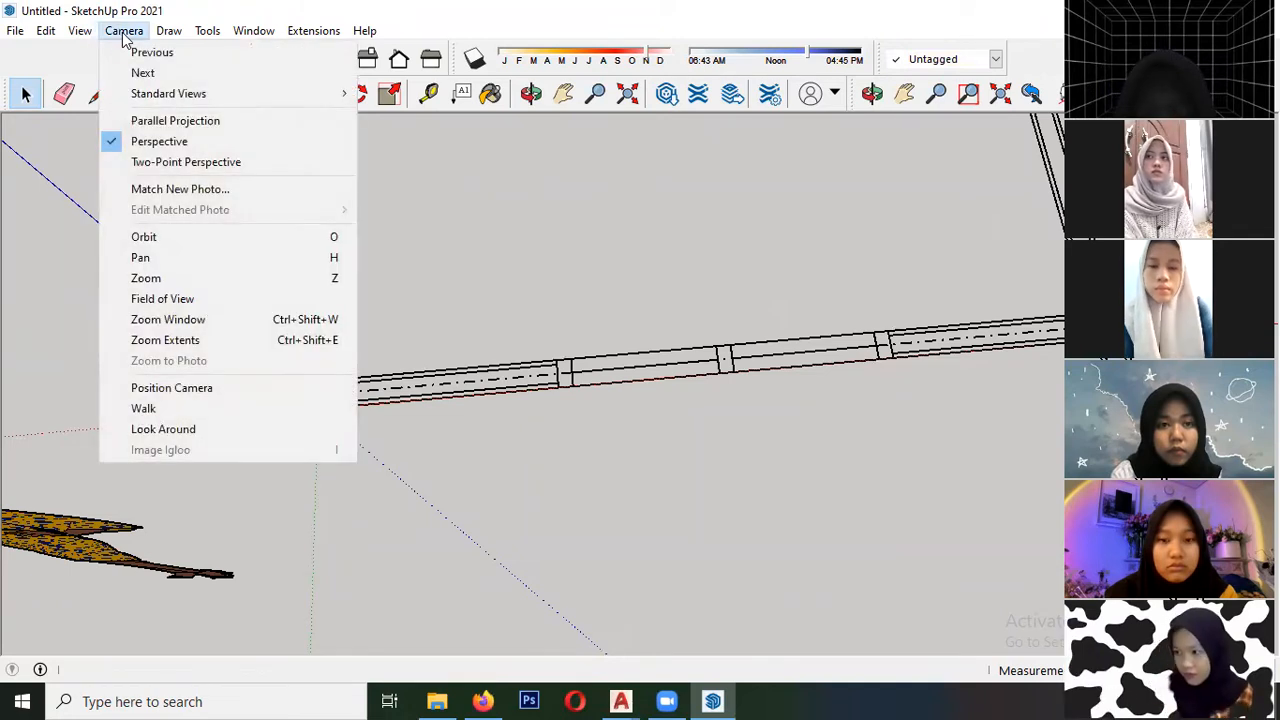
pyautogui.click(175, 121)
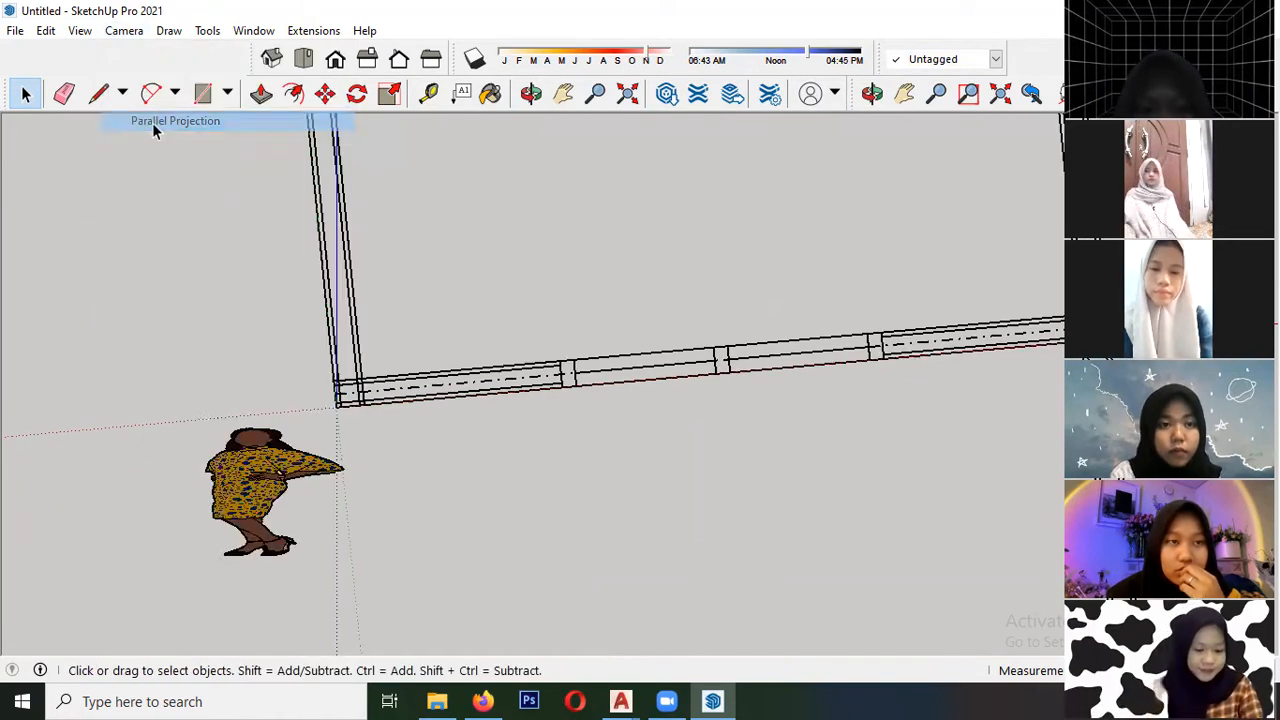
pyautogui.click(305, 68)
pyautogui.scroll(-5, 331, 451)
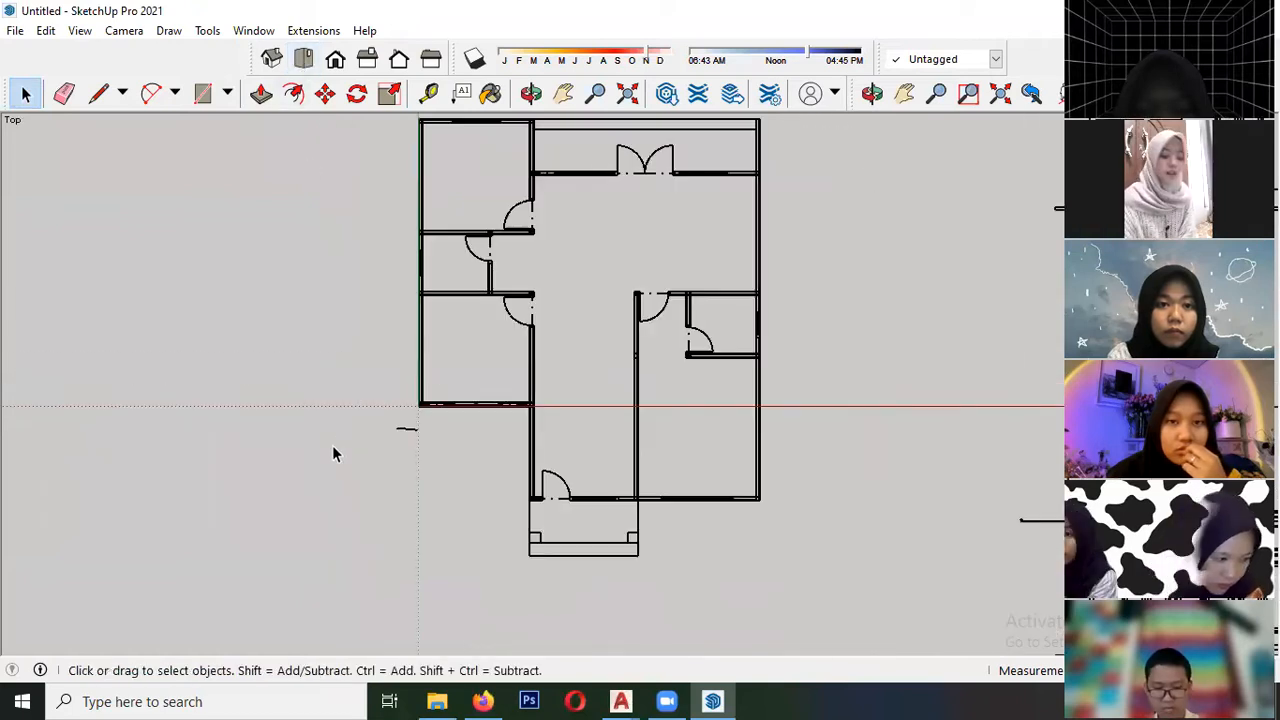
pyautogui.scroll(5, 412, 406)
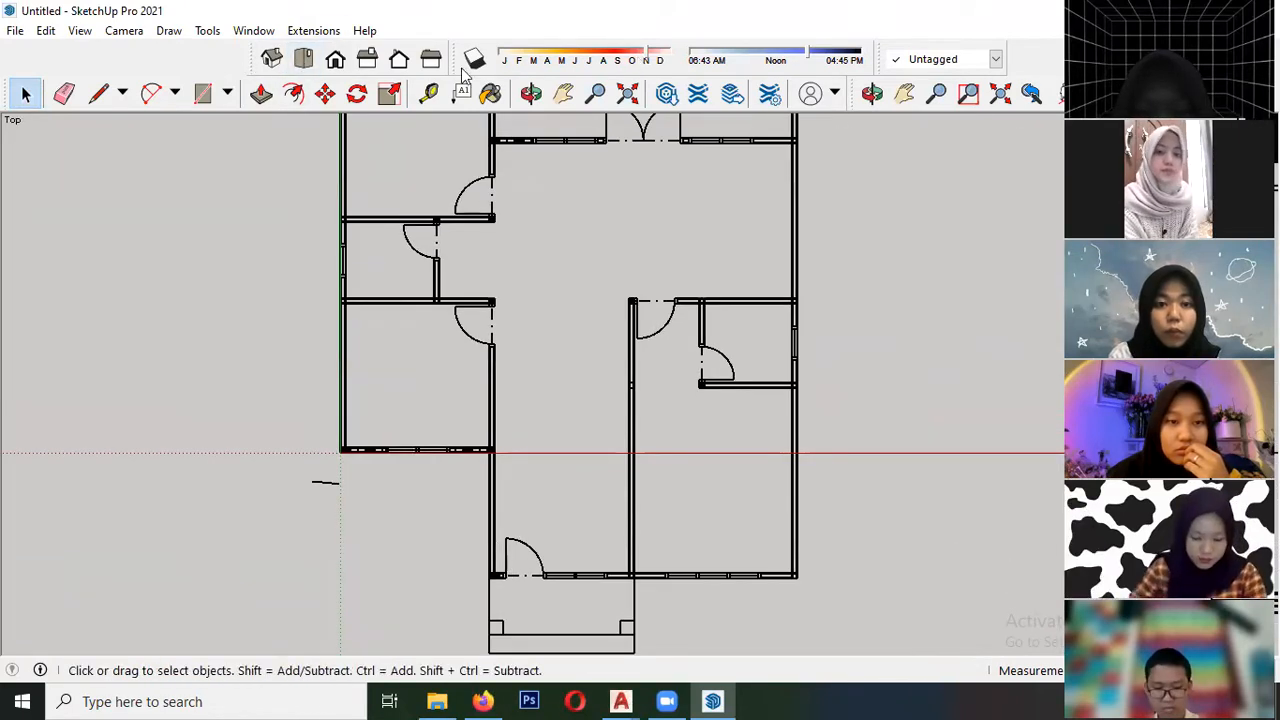
# - Turn off the display of the Views toolbar
pyautogui.rightClick(221, 64)
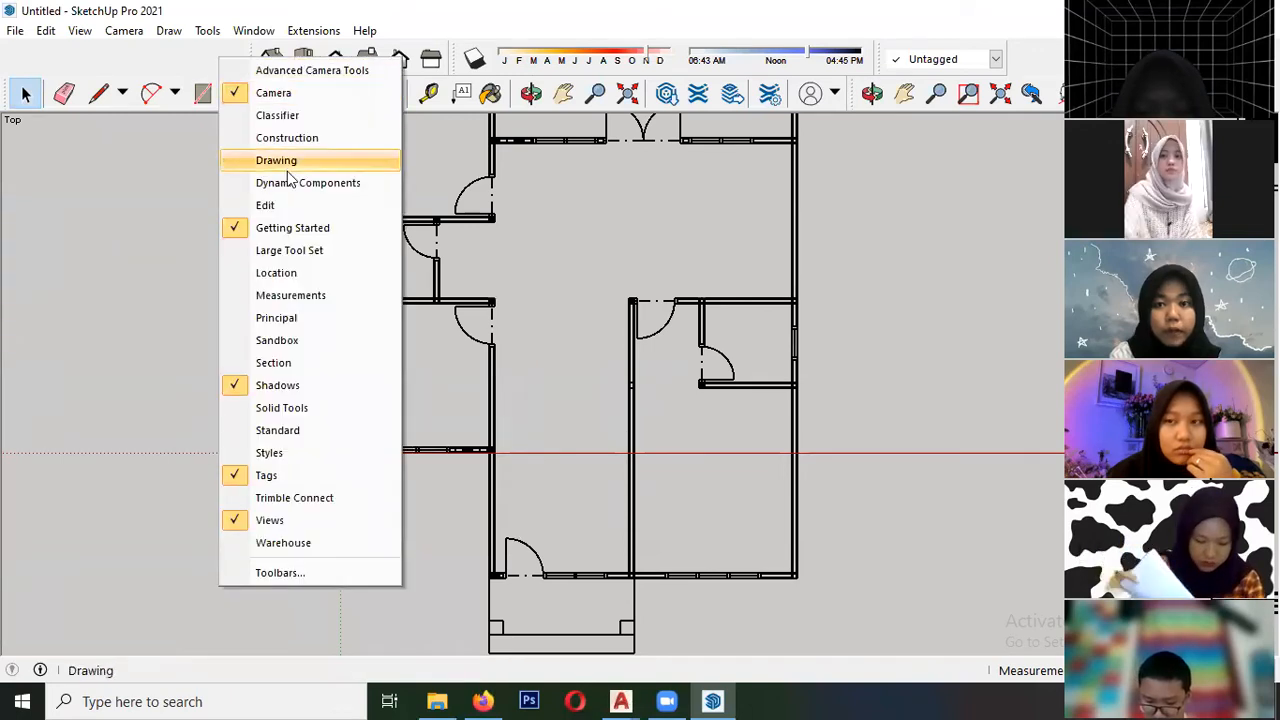
pyautogui.click(272, 522)
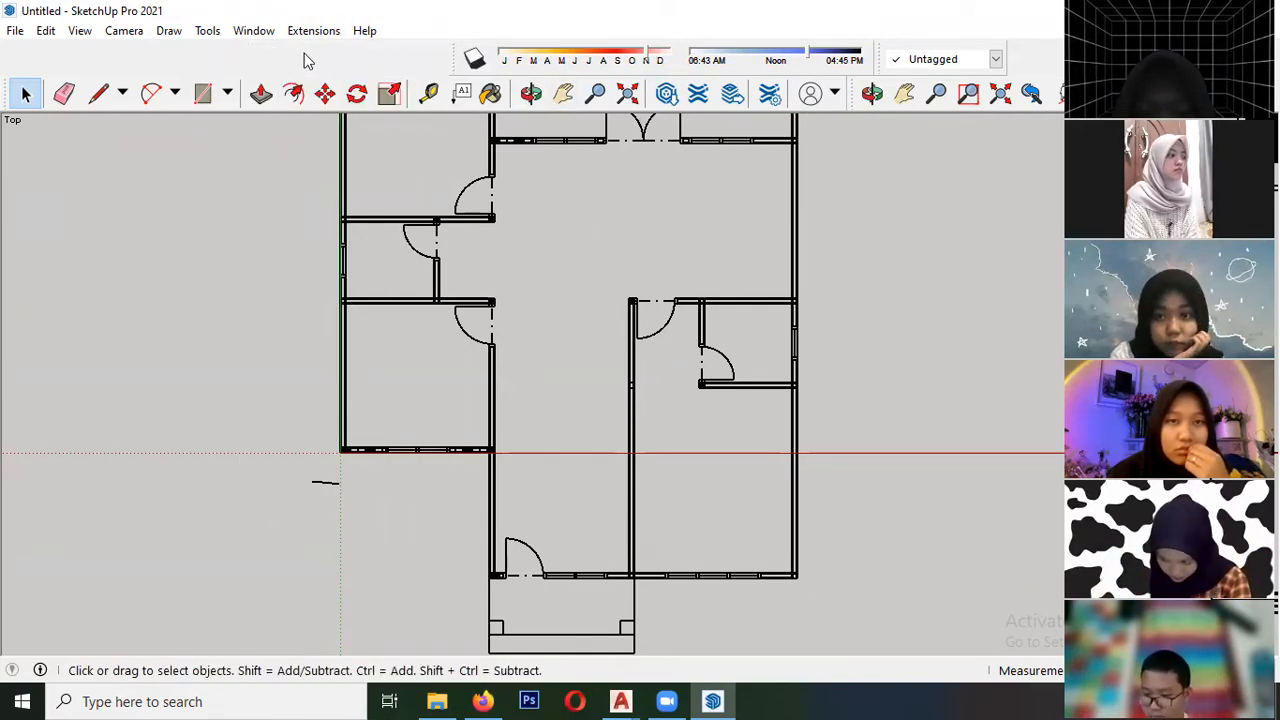
# - Turn the display of the Views toolbar back on
pyautogui.rightClick(266, 63)
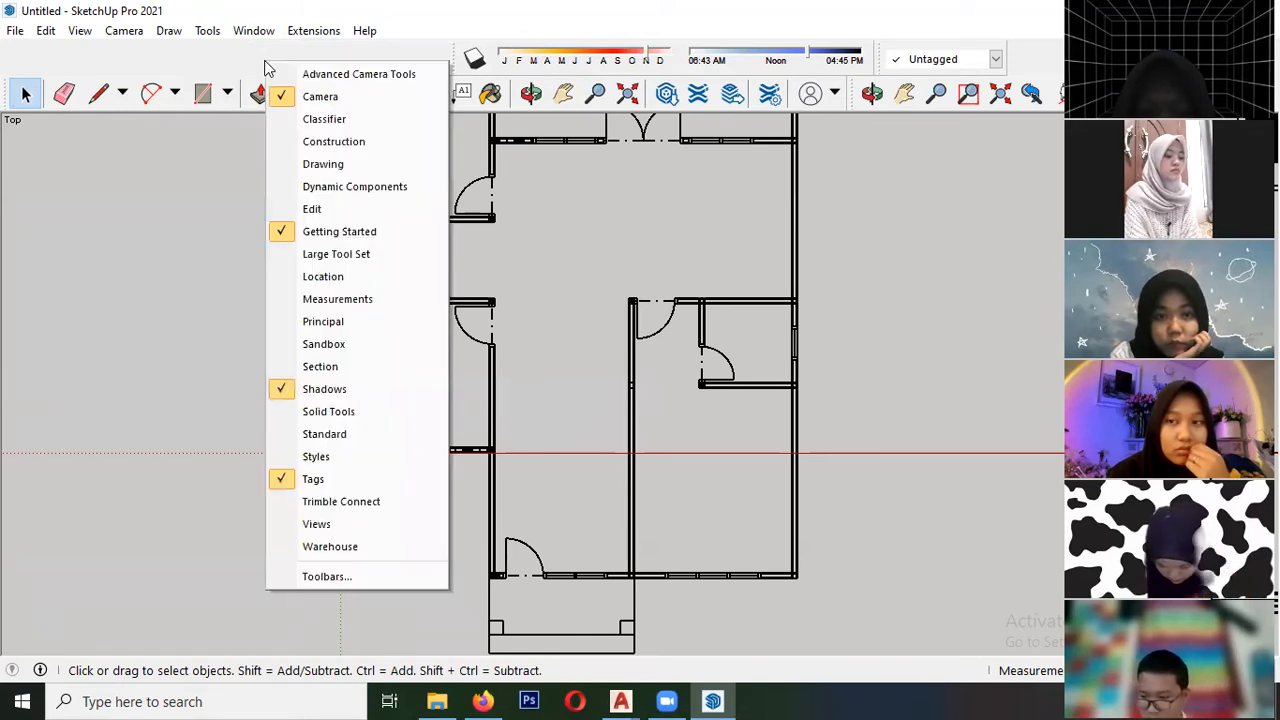
pyautogui.click(325, 526)
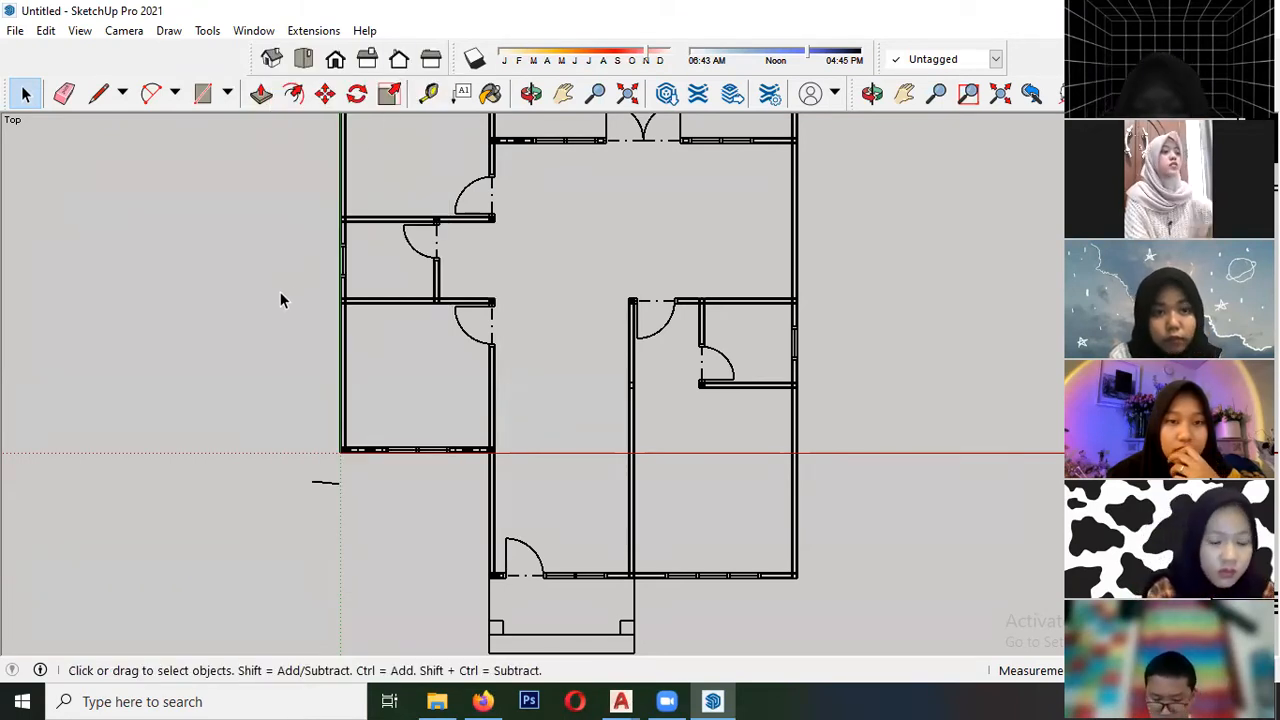
# - Examine the floor plan and elevations at several distances, selecting the imported drawing briefly and clearing the selection again
pyautogui.scroll(-5, 277, 300)
pyautogui.scroll(3, 290, 240)
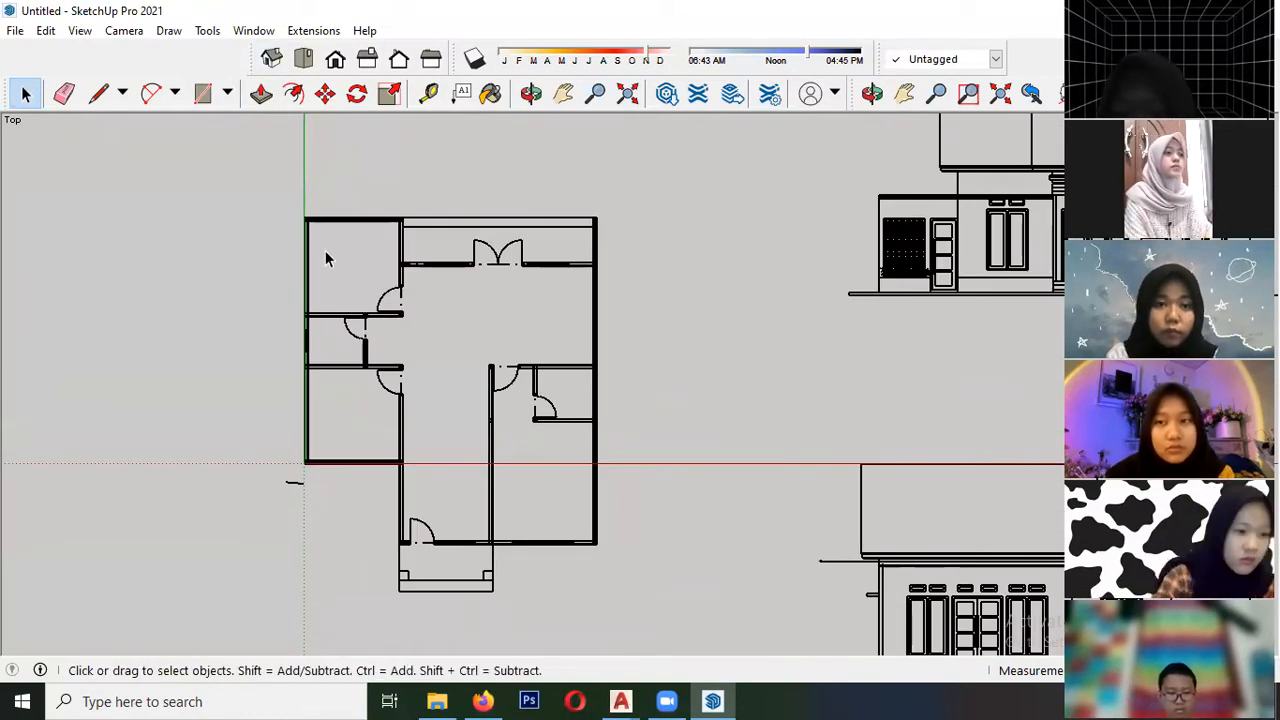
pyautogui.scroll(-4, 340, 255)
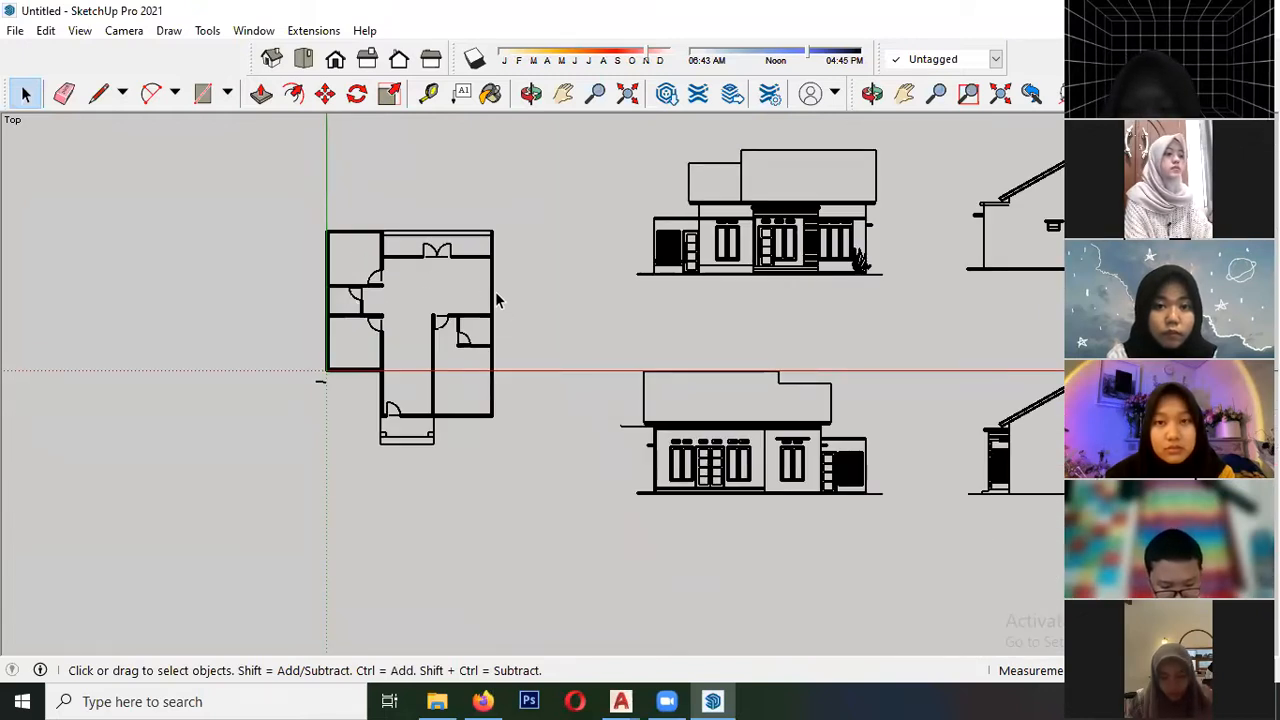
pyautogui.scroll(3, 457, 310)
pyautogui.scroll(-2, 417, 315)
pyautogui.scroll(4, 272, 255)
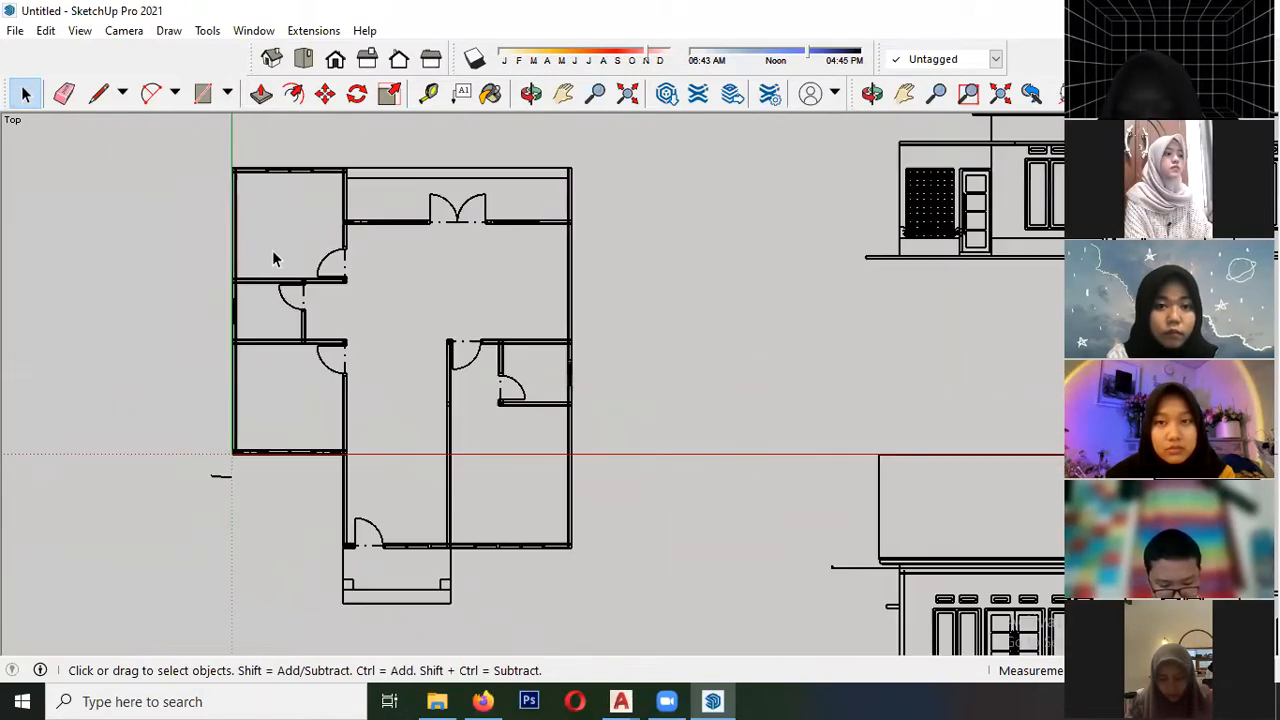
pyautogui.scroll(8, 215, 254)
pyautogui.click(262, 225)
pyautogui.scroll(-9, 306, 310)
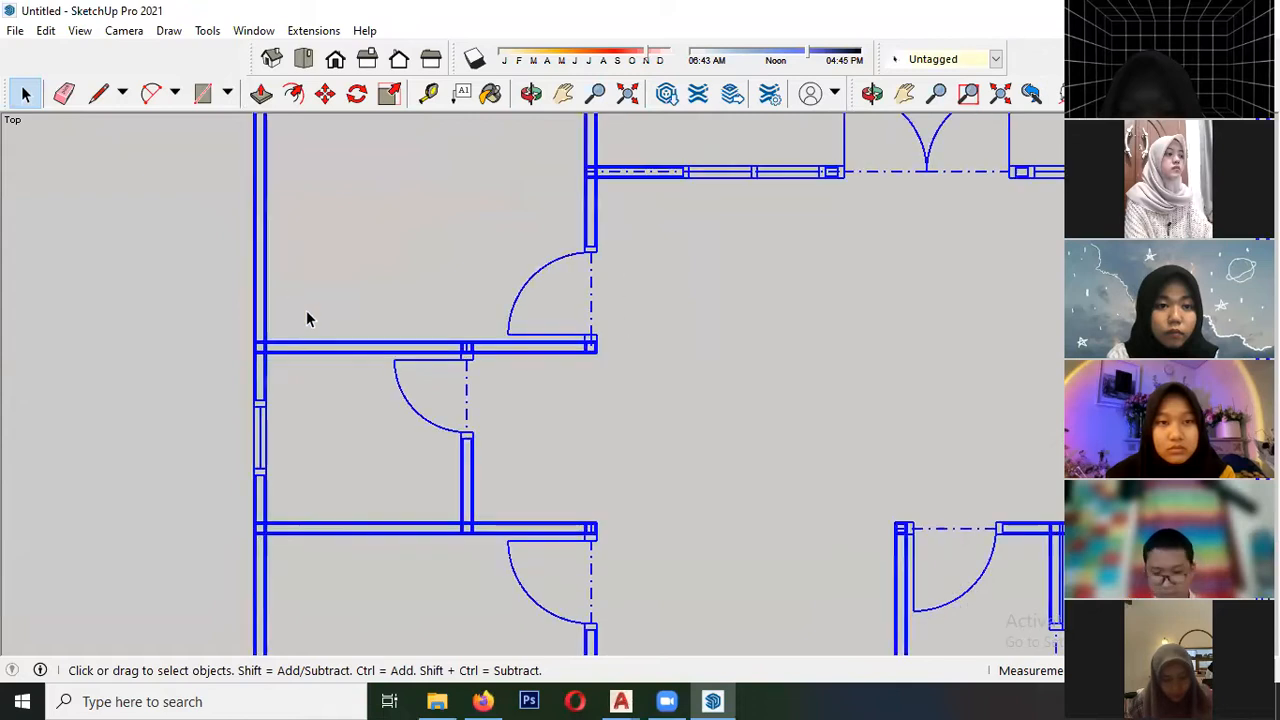
pyautogui.scroll(-3, 390, 348)
pyautogui.click(243, 211)
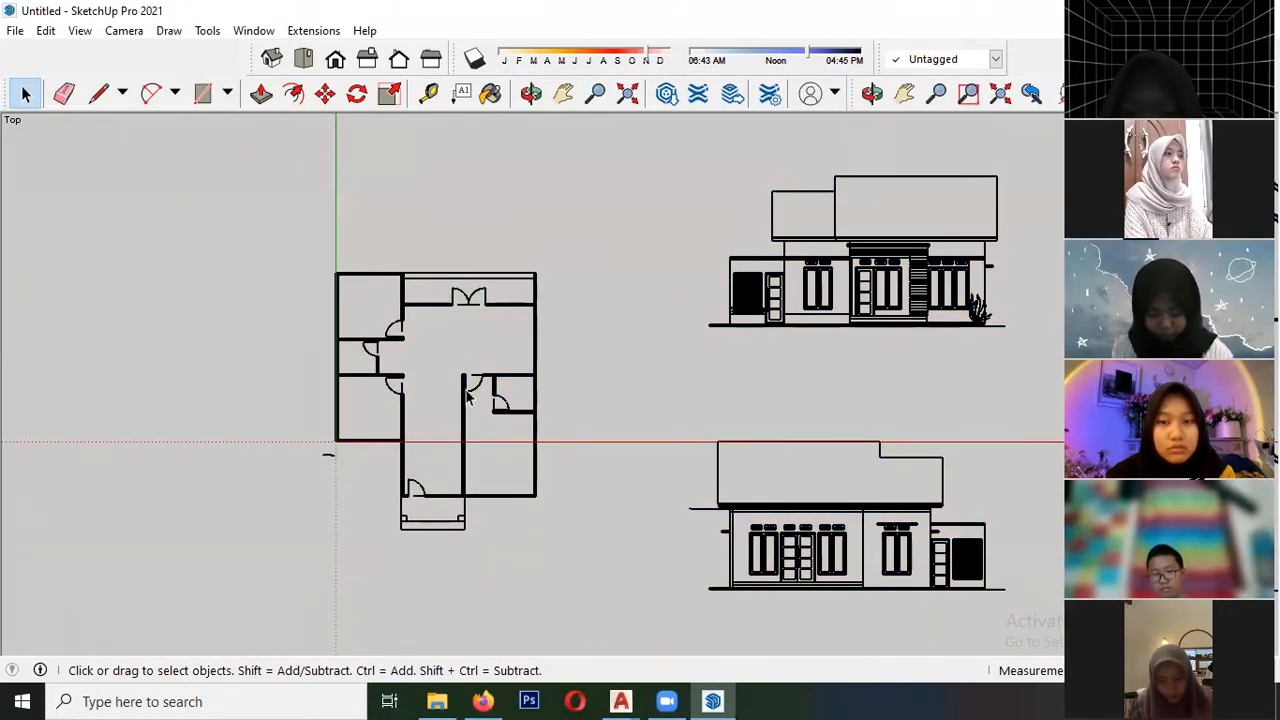
# - Draw a rectangle over the exterior wall along the green axis, from its far outer corner to its inner face at the red axis
pyautogui.scroll(3, 351, 389)
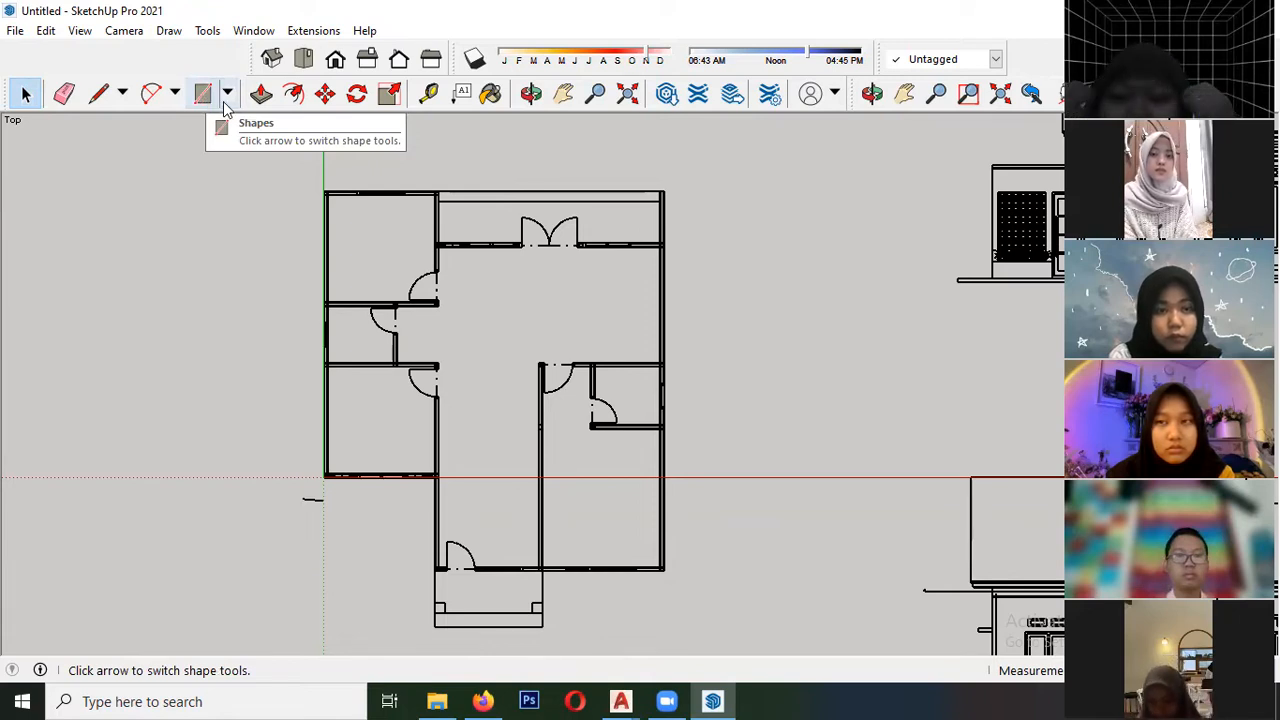
pyautogui.click(229, 96)
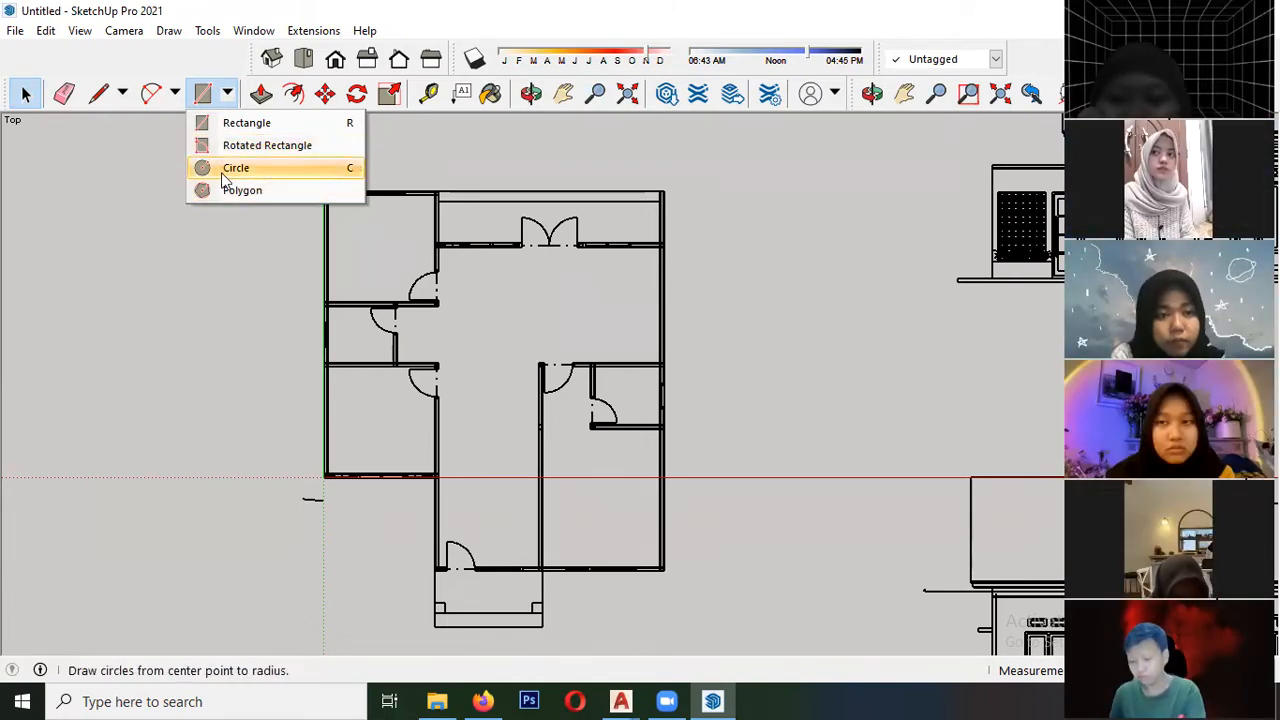
pyautogui.click(241, 124)
pyautogui.scroll(5, 352, 194)
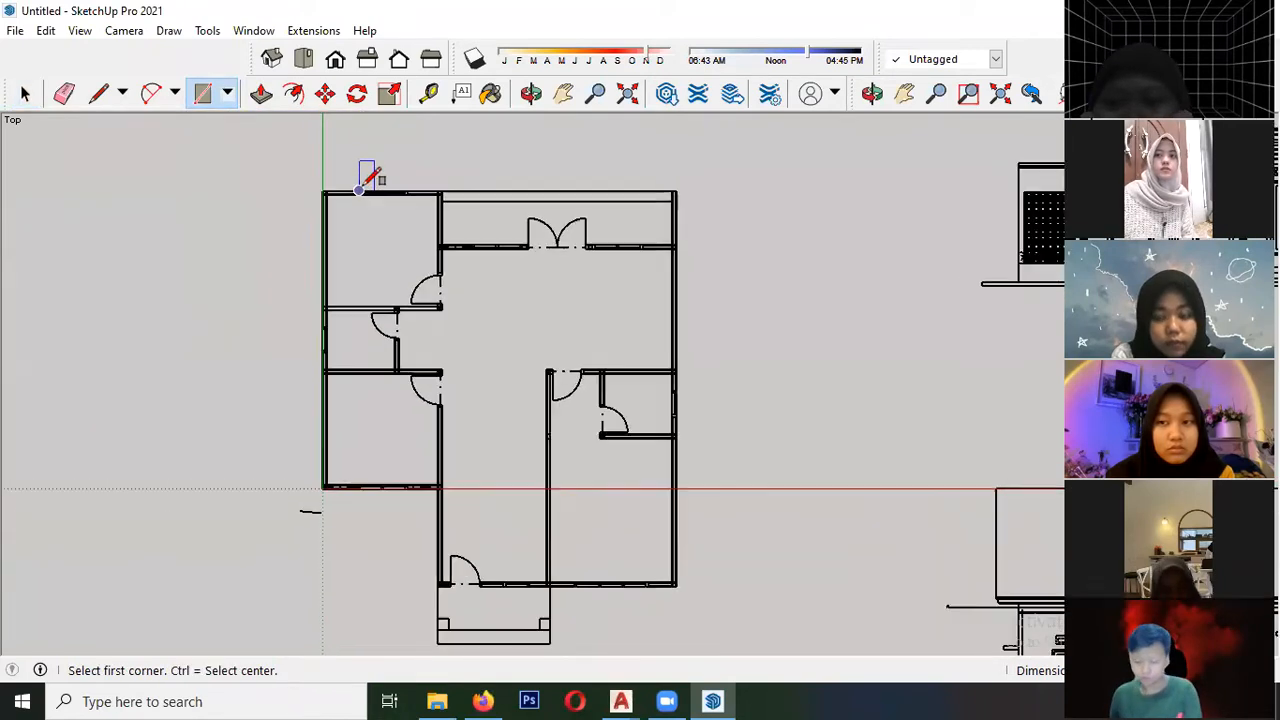
pyautogui.scroll(8, 309, 156)
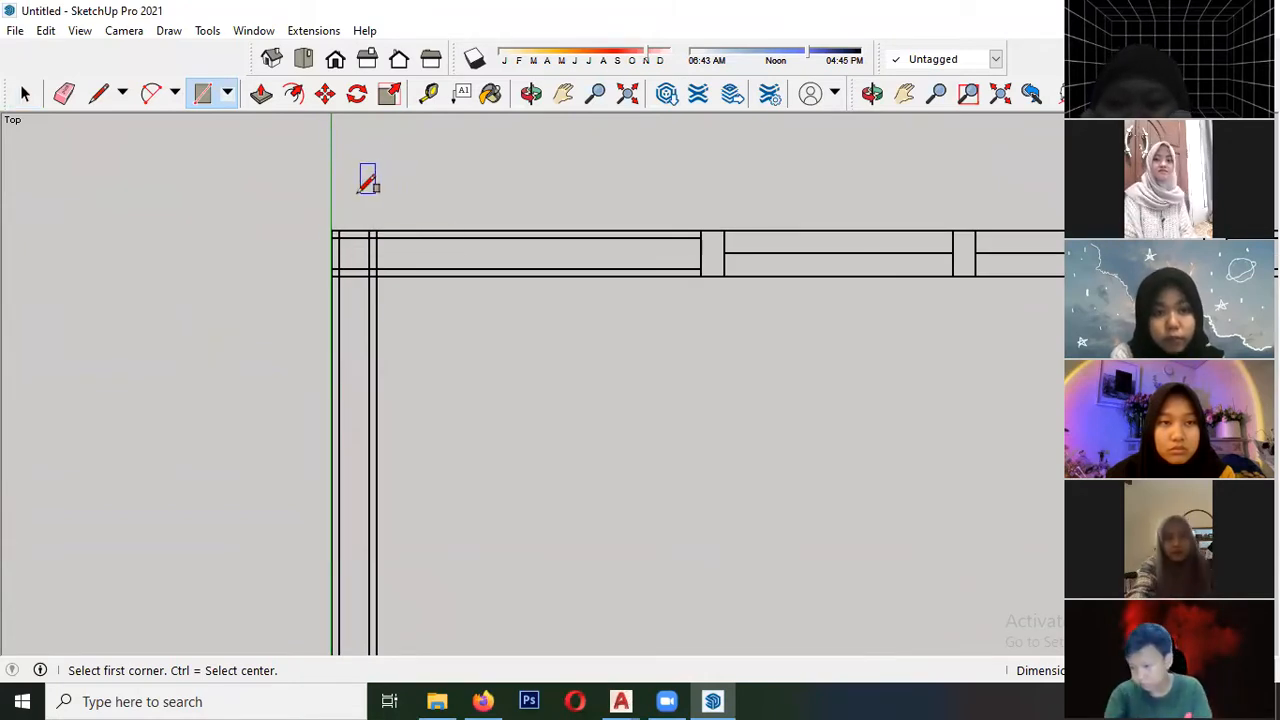
pyautogui.click(333, 231)
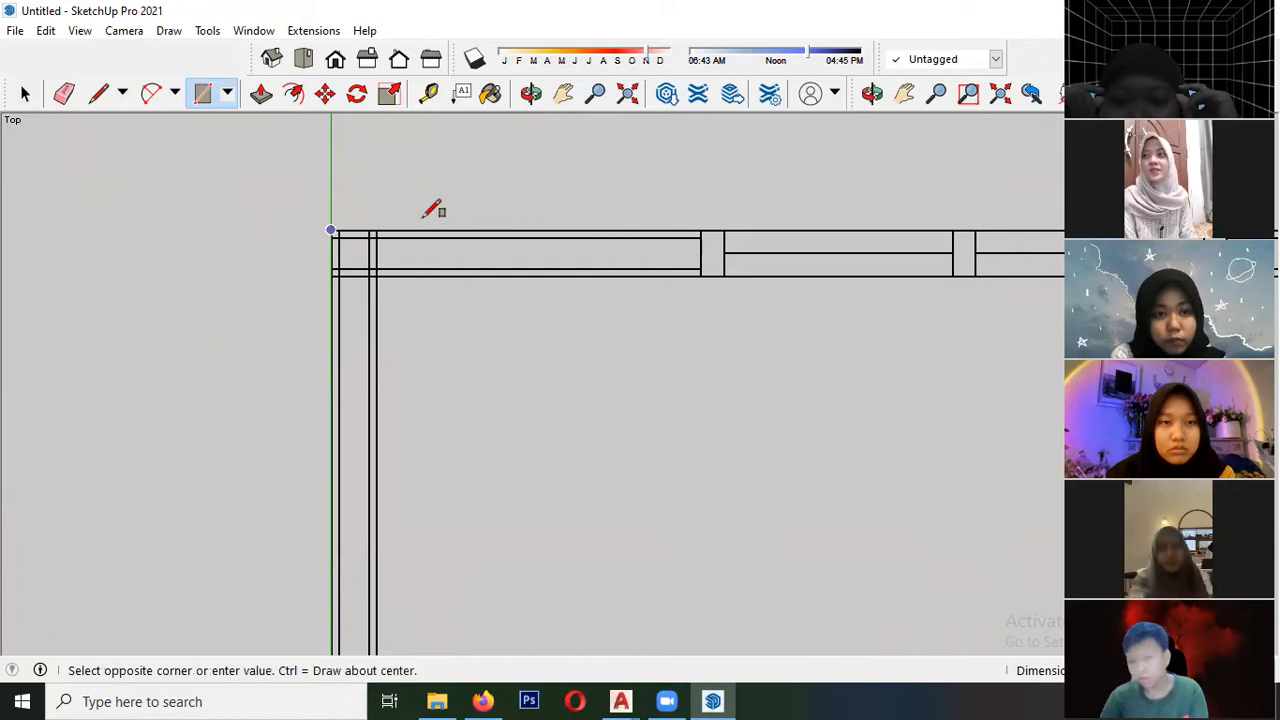
pyautogui.scroll(-4, 330, 220)
pyautogui.scroll(-5, 350, 190)
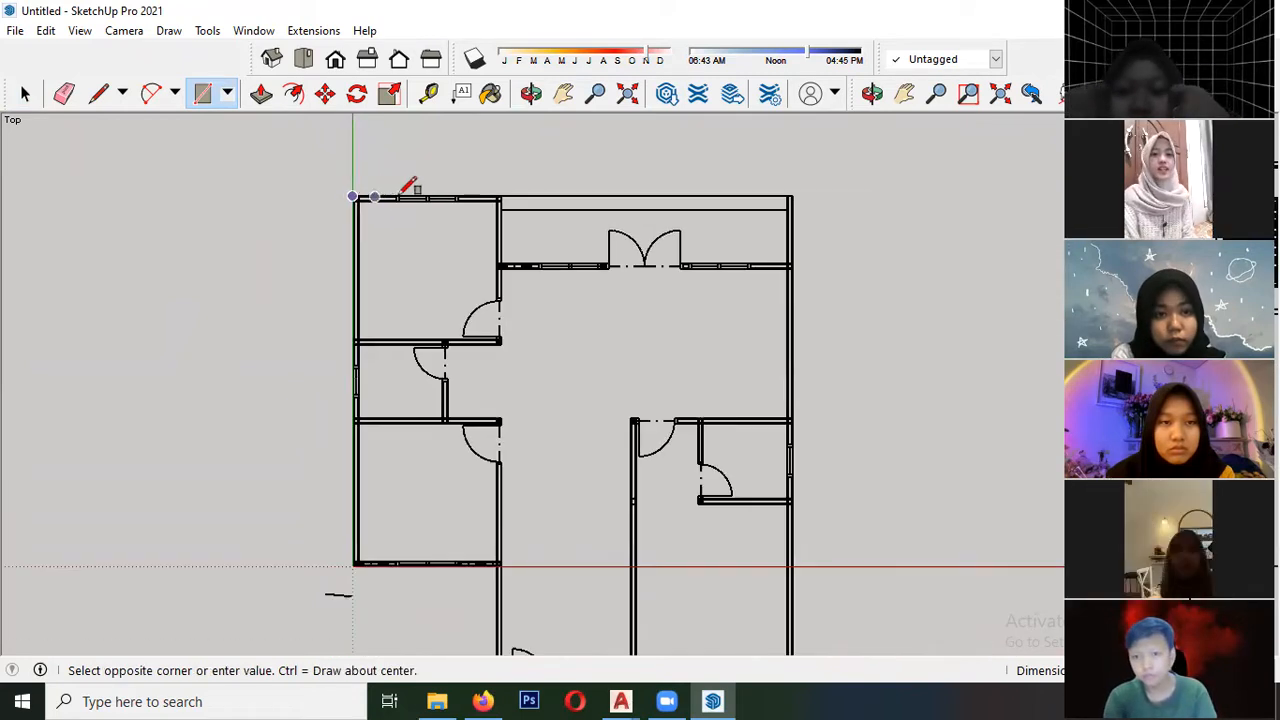
pyautogui.scroll(2, 388, 466)
pyautogui.scroll(6, 388, 466)
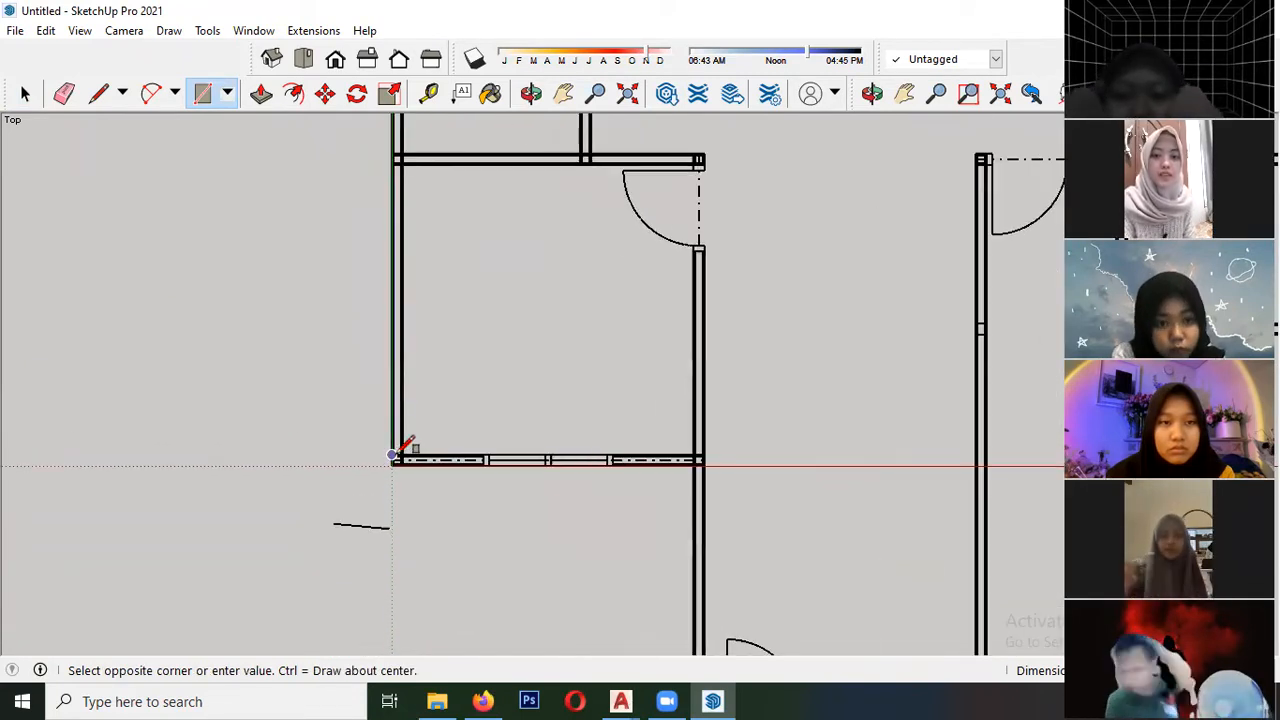
pyautogui.scroll(2, 430, 500)
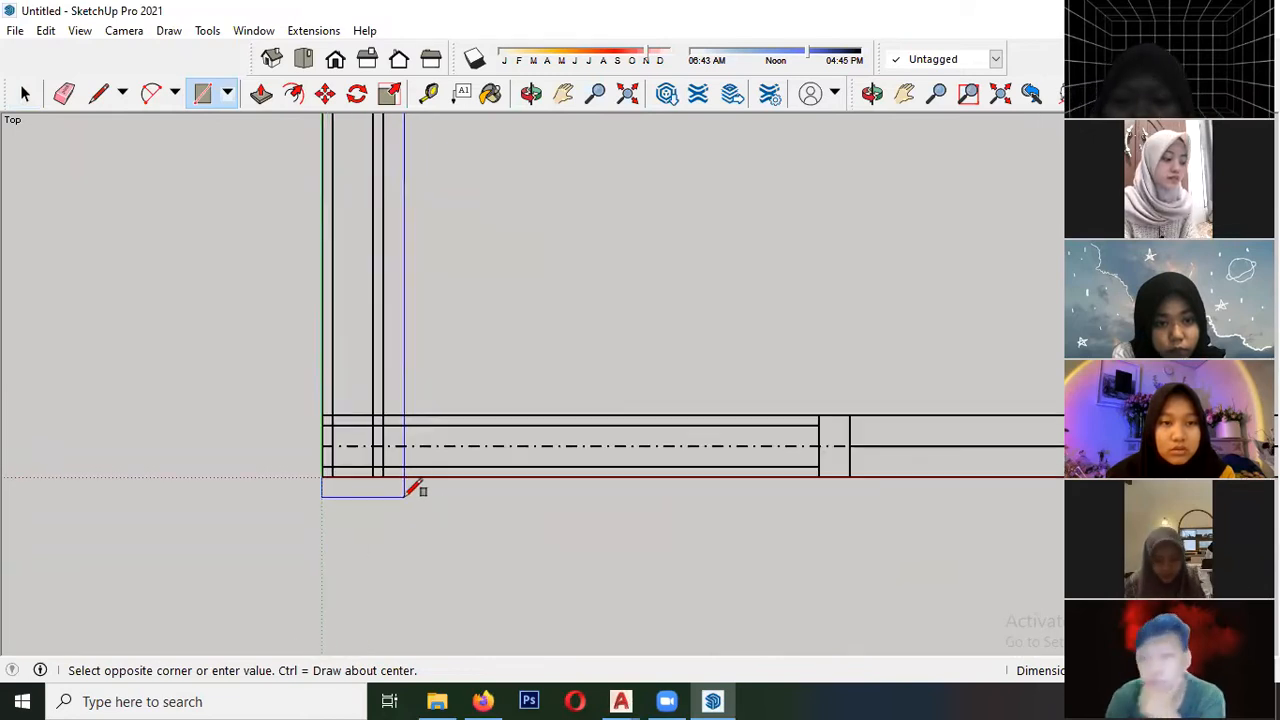
pyautogui.click(386, 472)
pyautogui.scroll(-4, 390, 468)
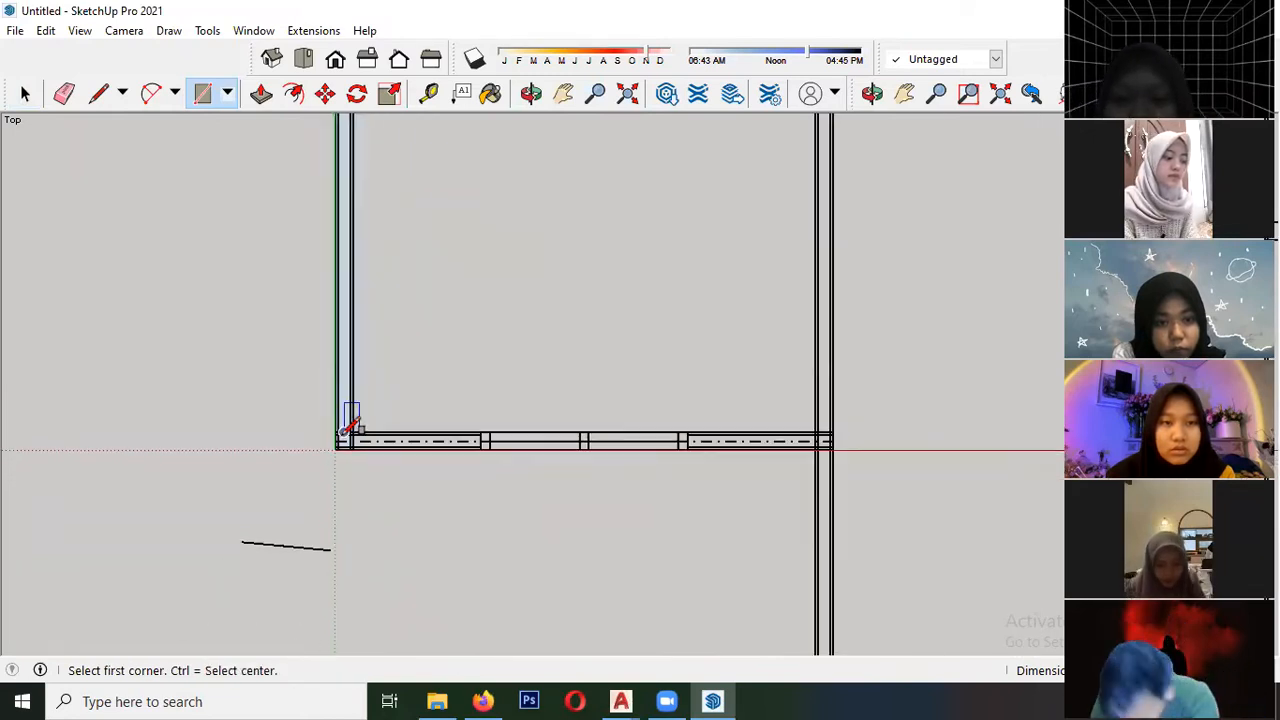
# - Select the new wall rectangle together with its edges and inspect how its corner near the origin fits the plan lines
pyautogui.press('space')
pyautogui.scroll(4, 341, 417)
pyautogui.scroll(1, 341, 417)
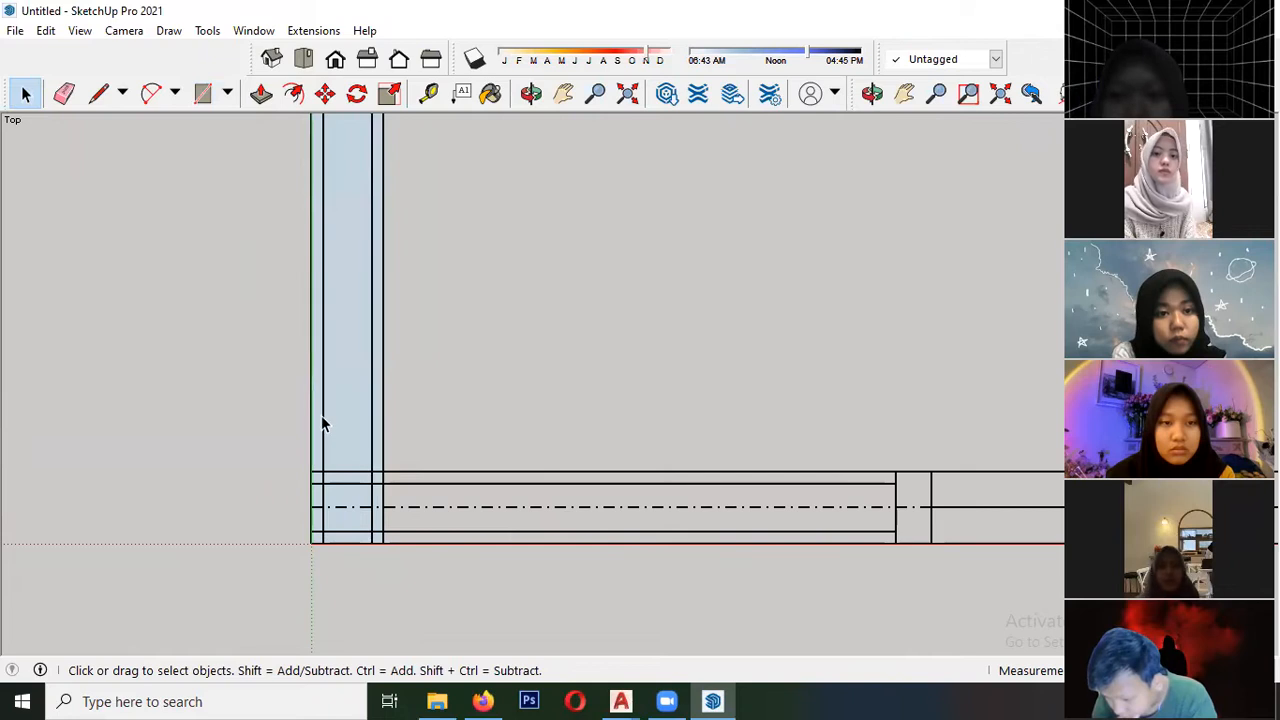
pyautogui.scroll(-3, 345, 426)
pyautogui.scroll(-2, 435, 445)
pyautogui.scroll(4, 390, 455)
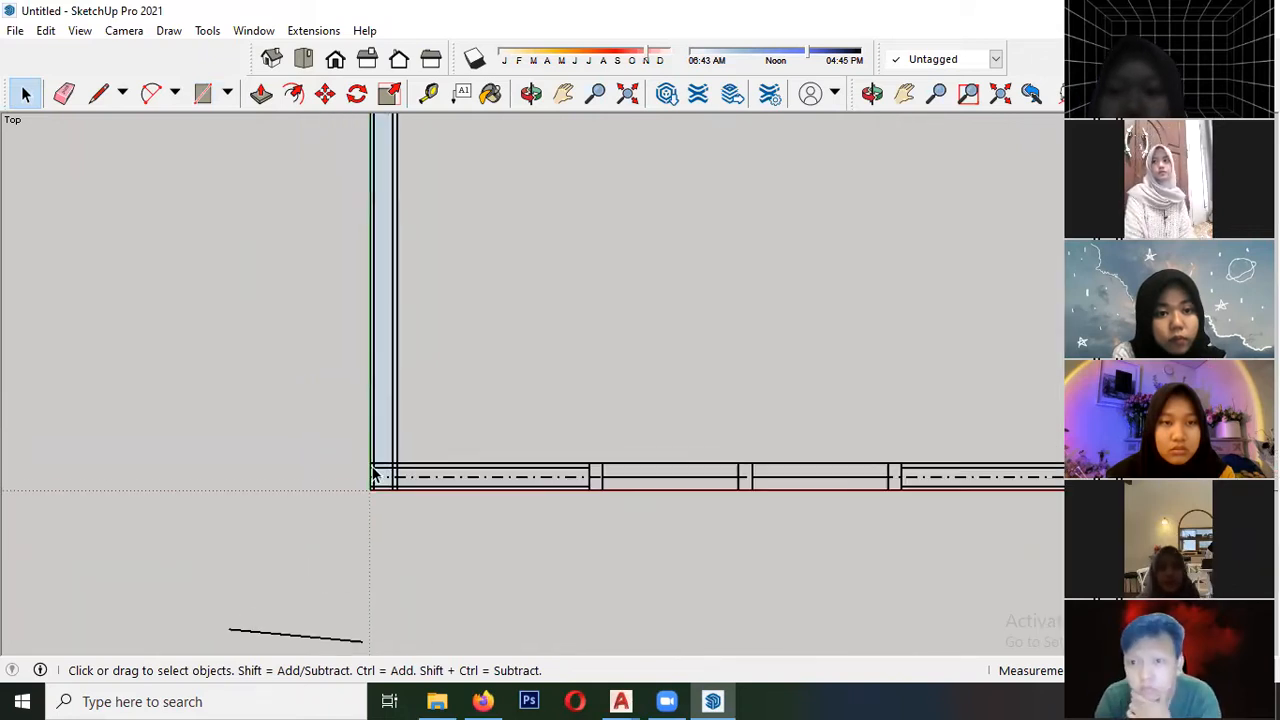
pyautogui.doubleClick(394, 384)
pyautogui.scroll(-1, 338, 423)
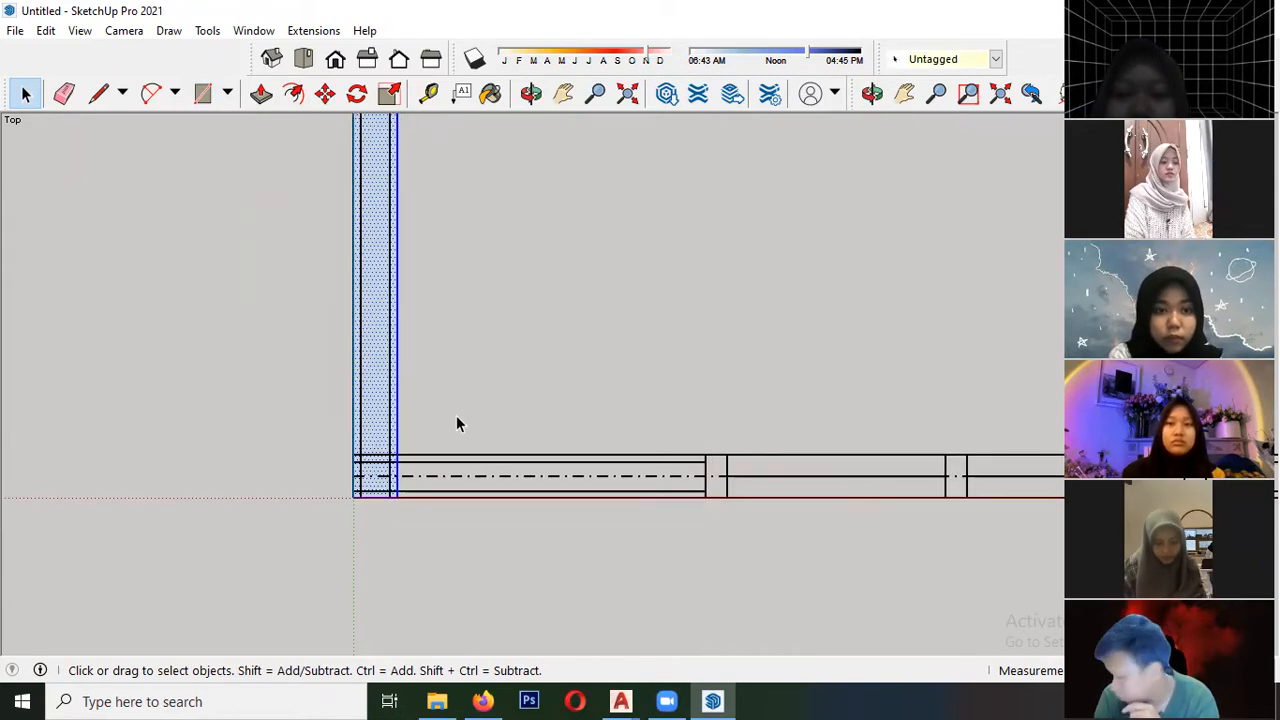
pyautogui.scroll(4, 500, 482)
pyautogui.scroll(-4, 137, 400)
pyautogui.scroll(3, 470, 473)
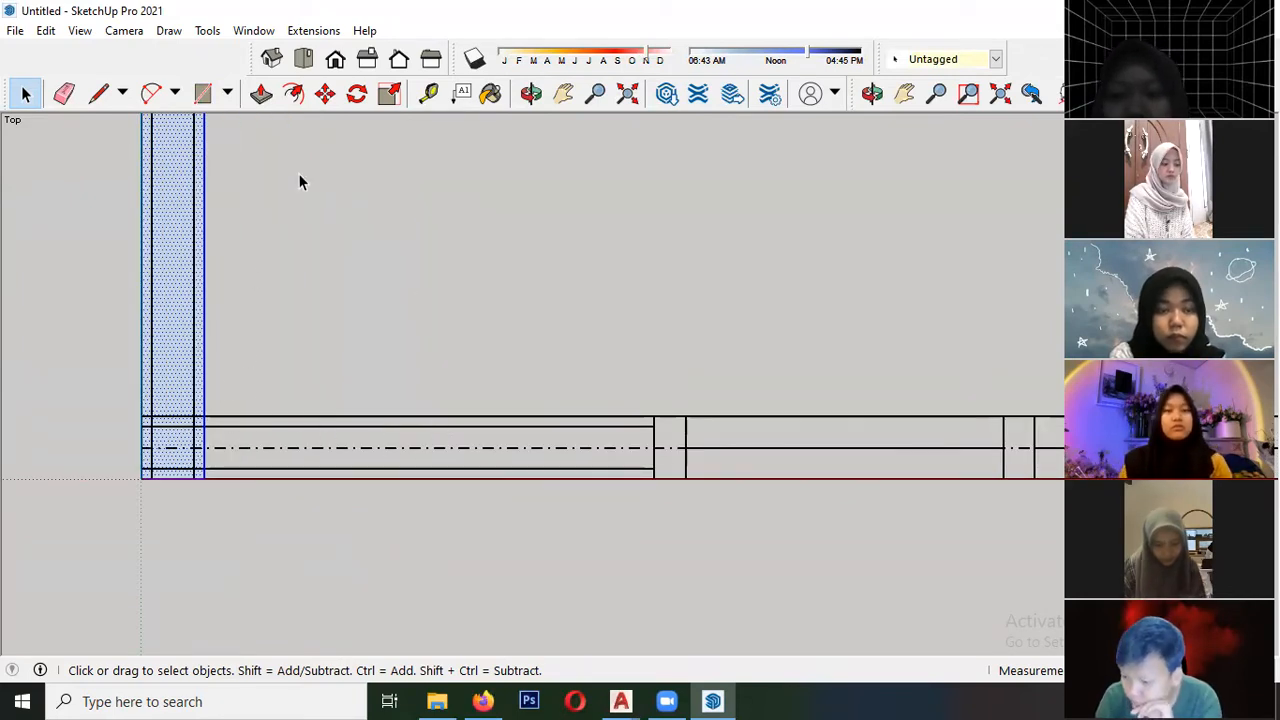
pyautogui.scroll(-2, 267, 362)
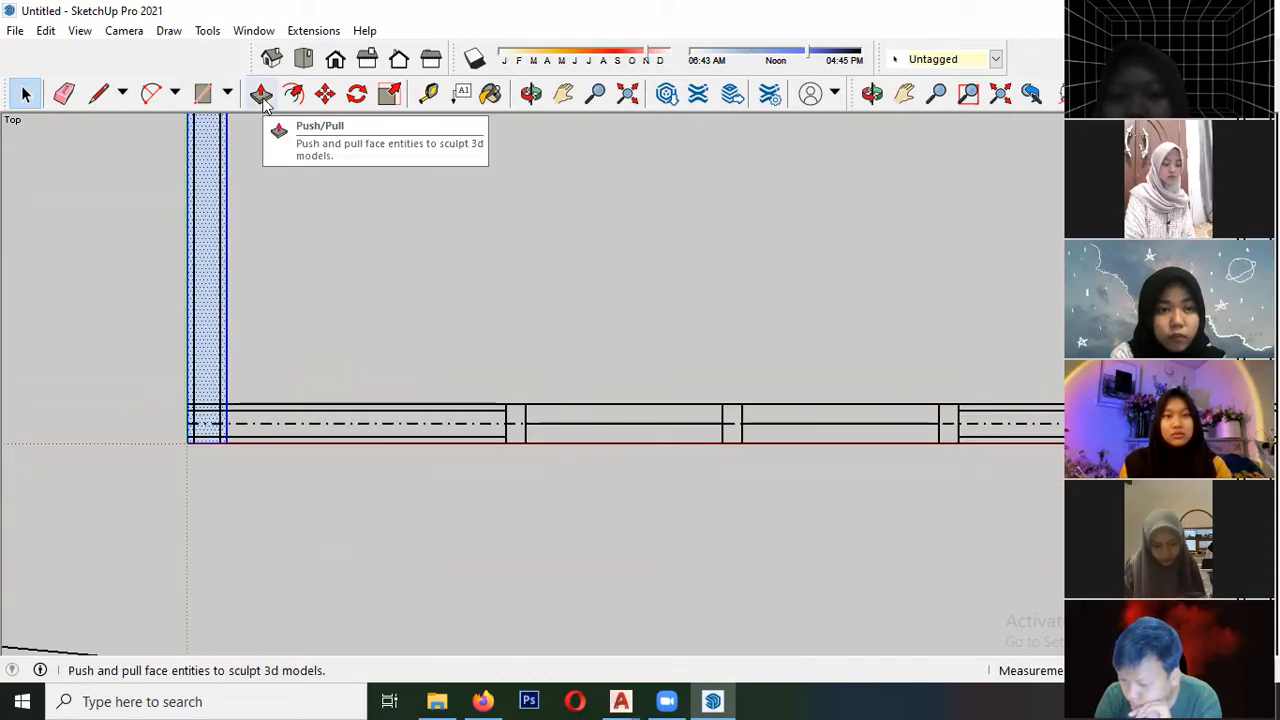
# - Try to raise the exterior wall's face into a solid with Push/Pull in an angled view
pyautogui.click(262, 94)
pyautogui.moveTo(383, 483); pyautogui.dragTo(240, 260, button='middle')
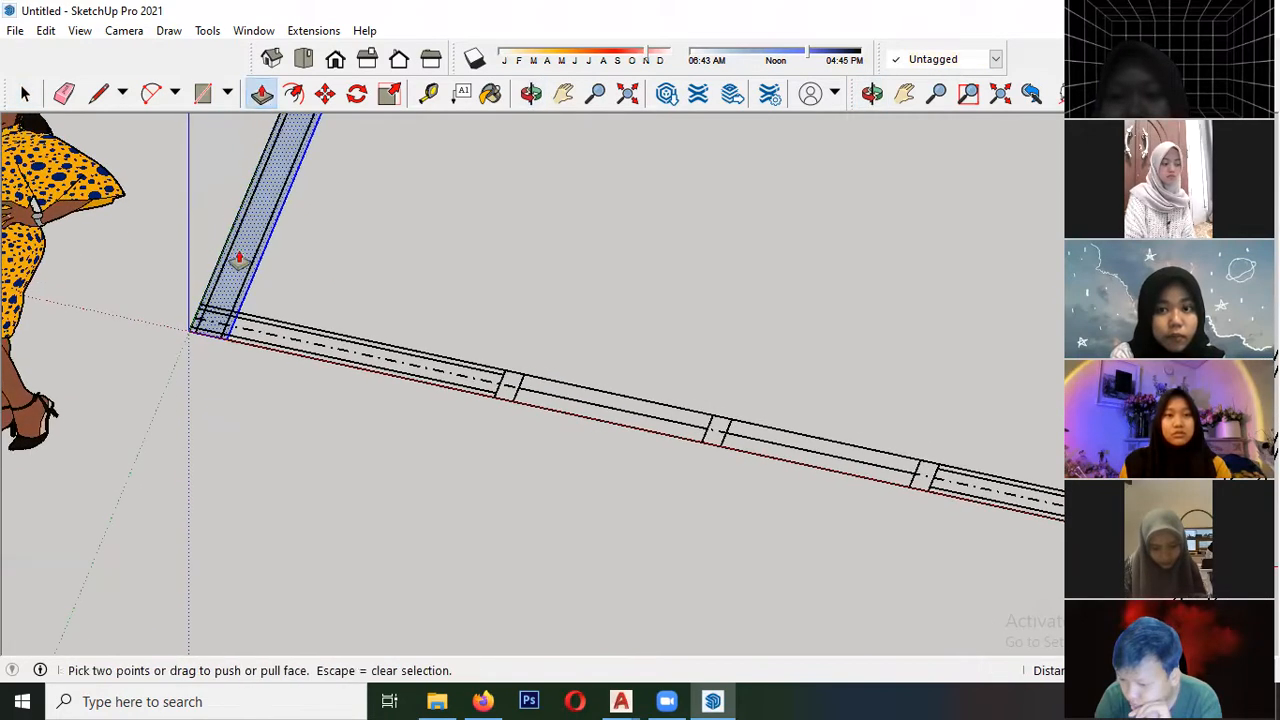
pyautogui.scroll(2, 232, 295)
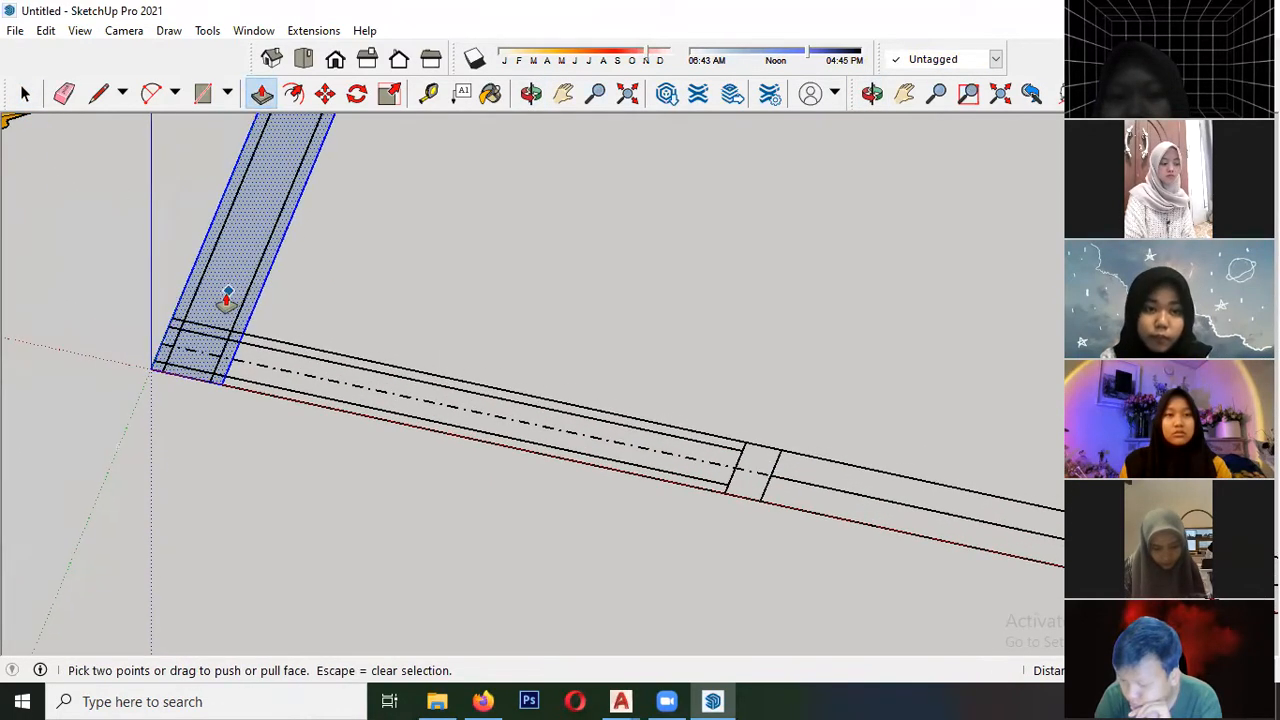
pyautogui.moveTo(234, 316); pyautogui.dragTo(299, 289, button='middle')
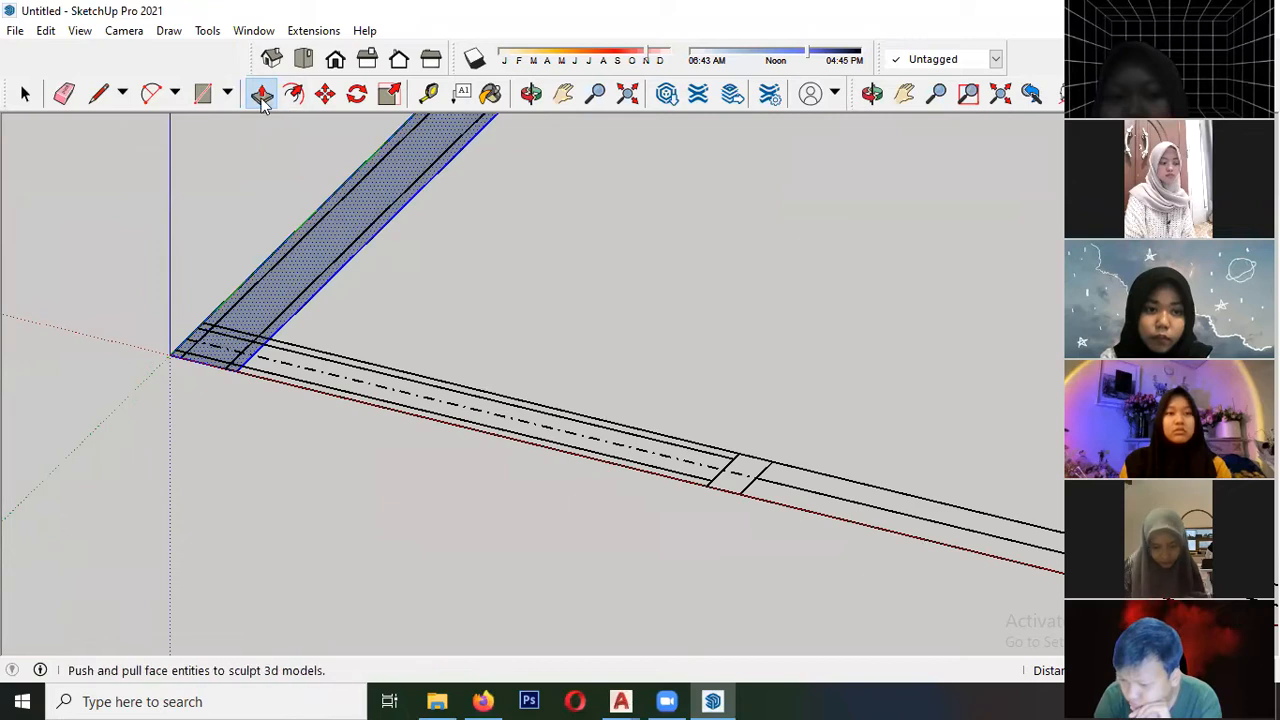
pyautogui.moveTo(299, 289); pyautogui.dragTo(276, 143)
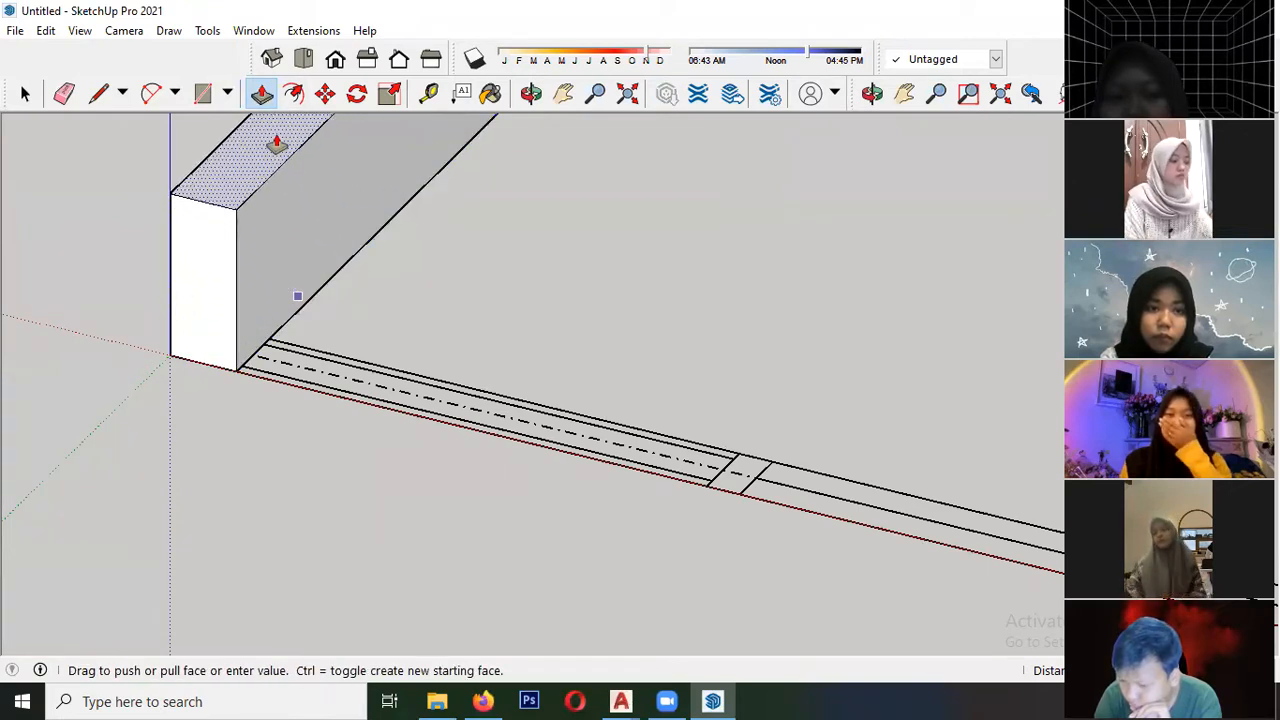
pyautogui.press('Escape')
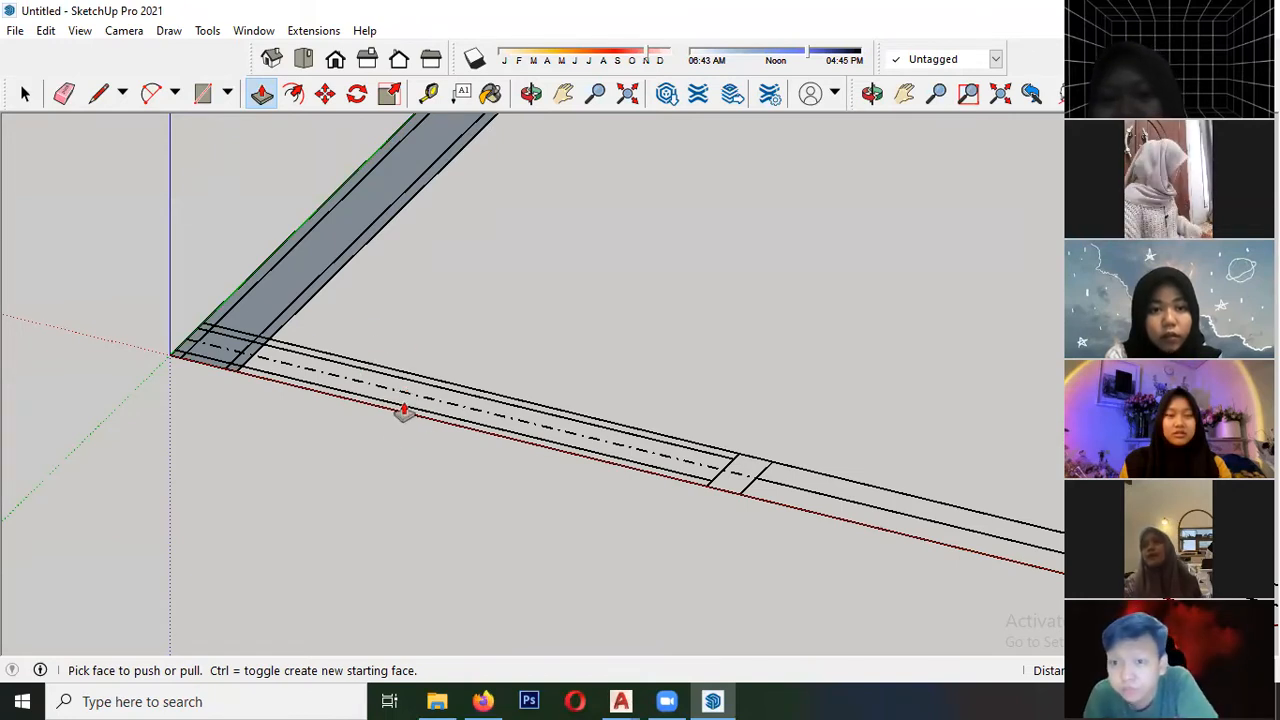
pyautogui.click(266, 311)
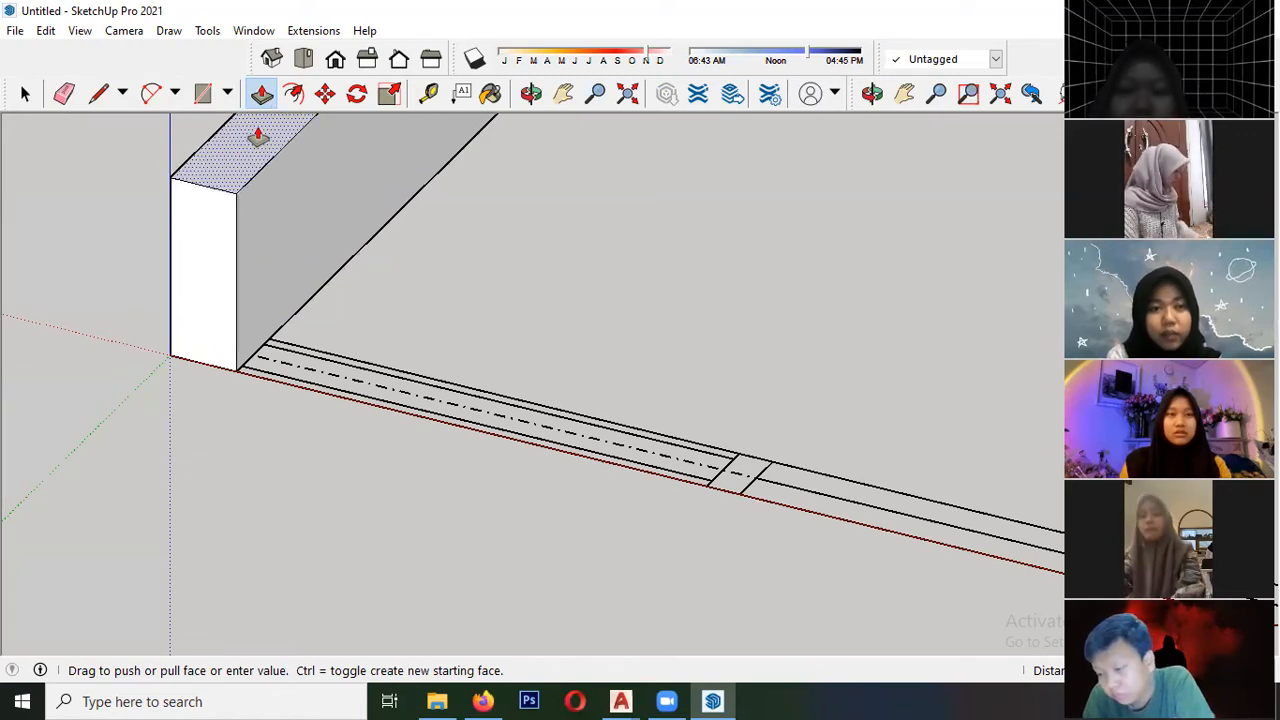
pyautogui.click(258, 137)
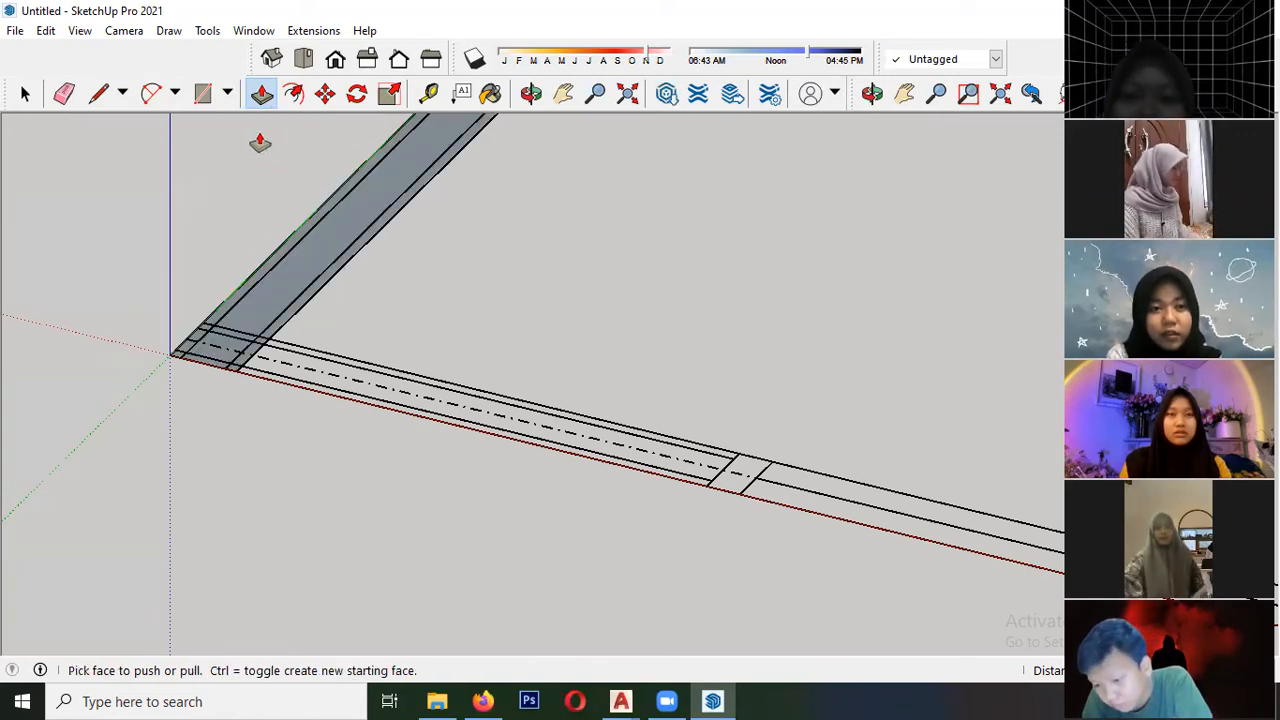
# - In the standard Top view, draw a rectangle over the bedroom wall along the red axis, between the inner faces of its two side walls
pyautogui.click(303, 58)
pyautogui.scroll(-8, 214, 390)
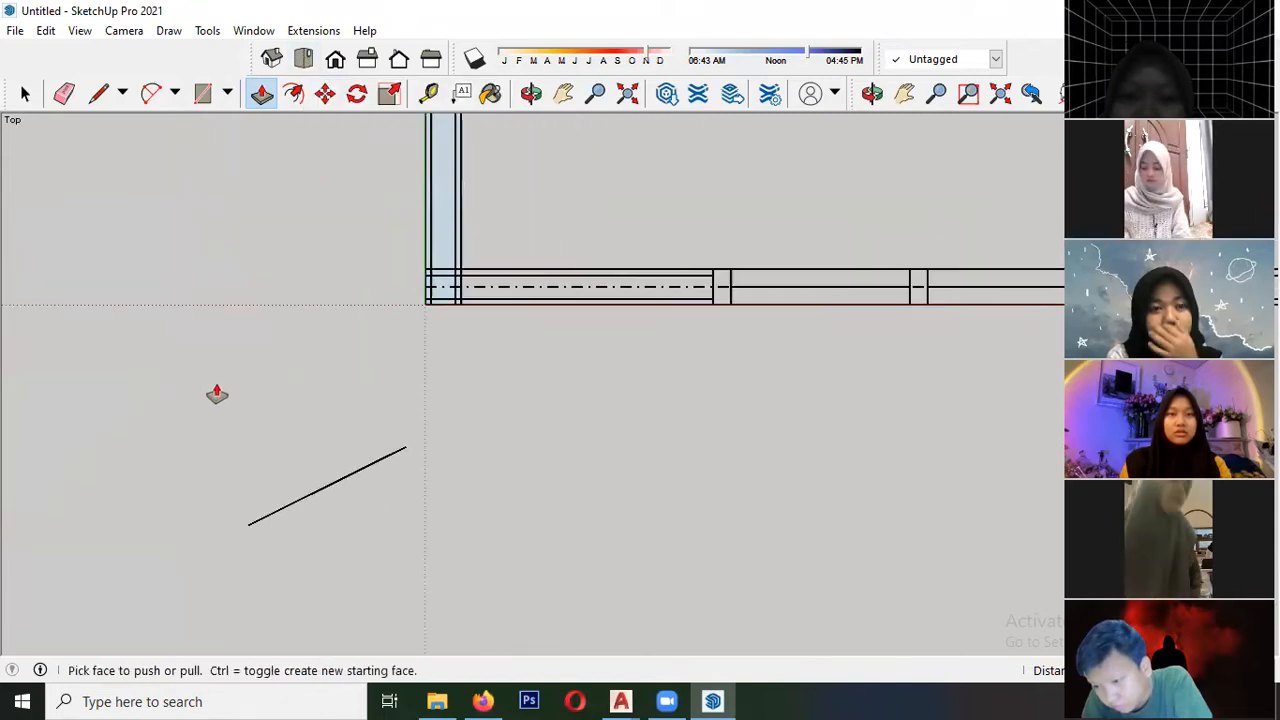
pyautogui.scroll(6, 216, 385)
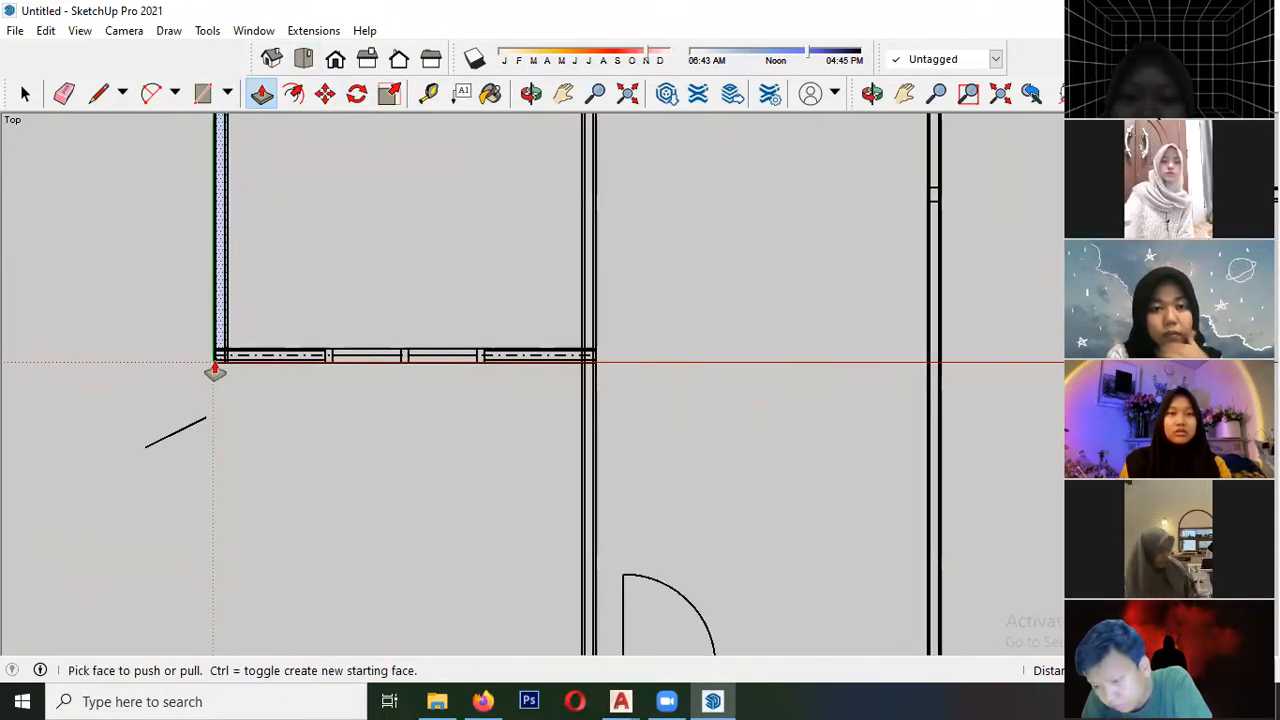
pyautogui.scroll(4, 222, 340)
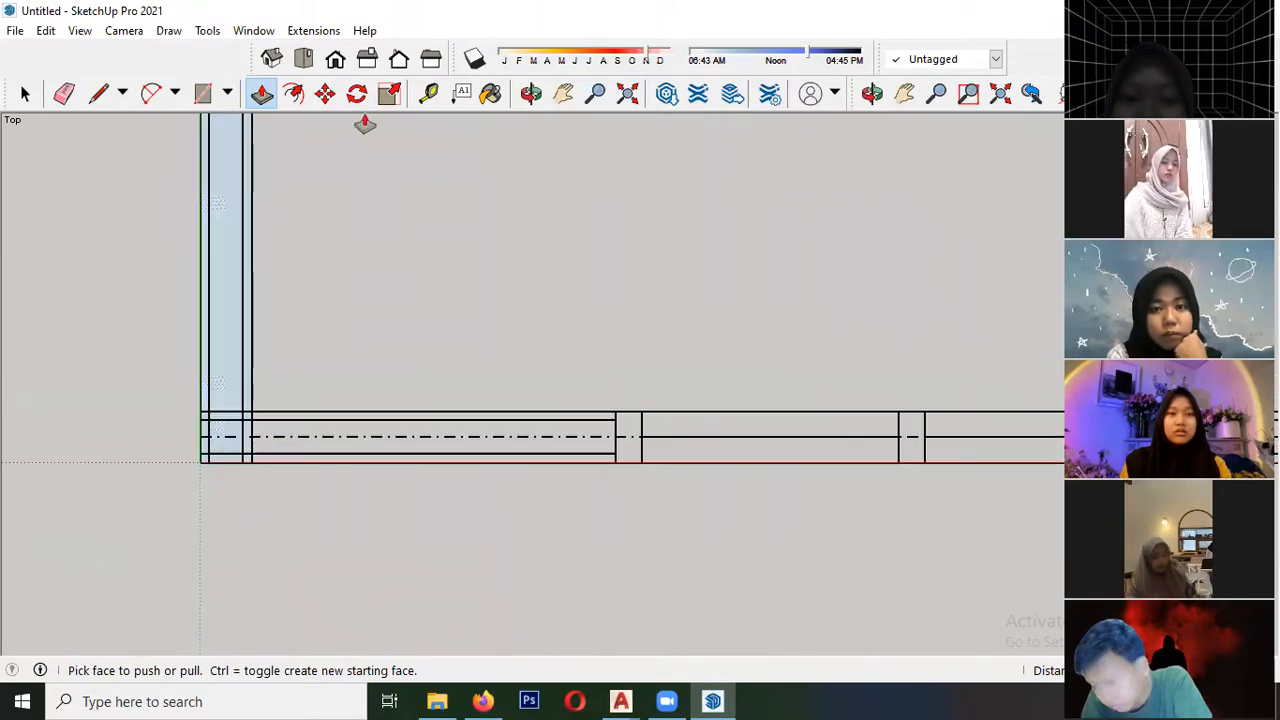
pyautogui.click(200, 97)
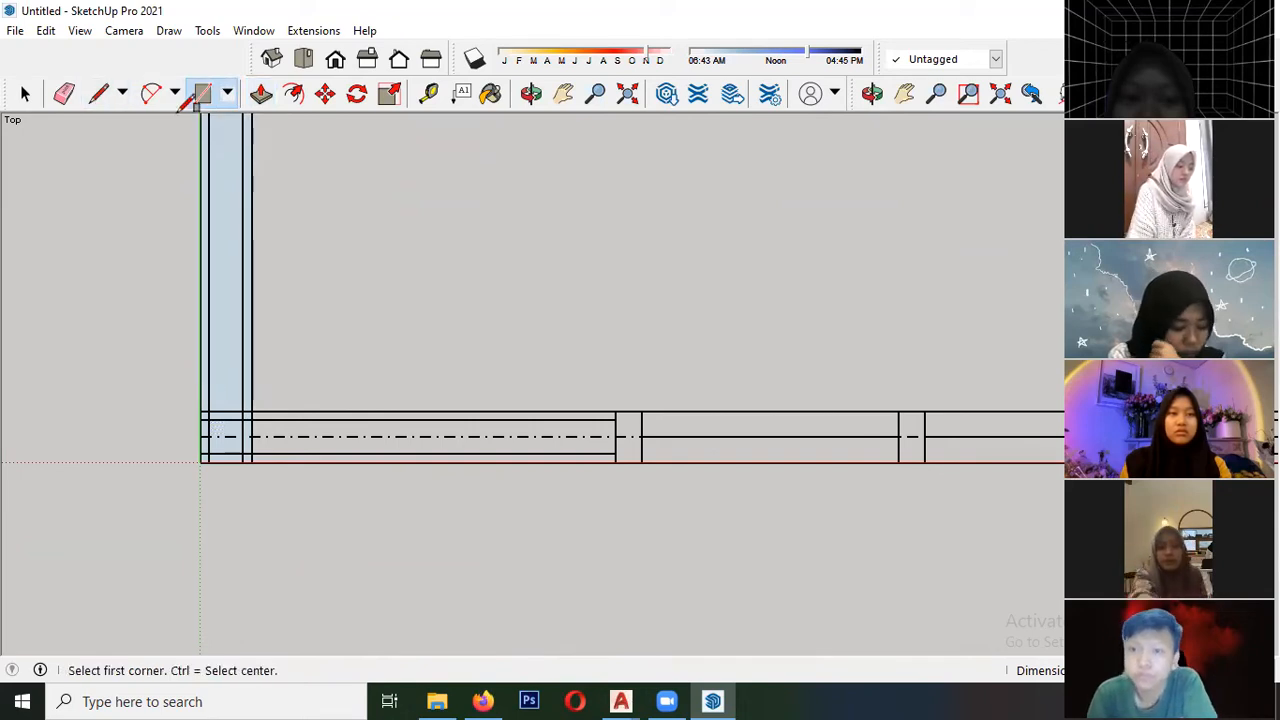
pyautogui.click(252, 409)
pyautogui.scroll(-3, 166, 380)
pyautogui.scroll(5, 171, 406)
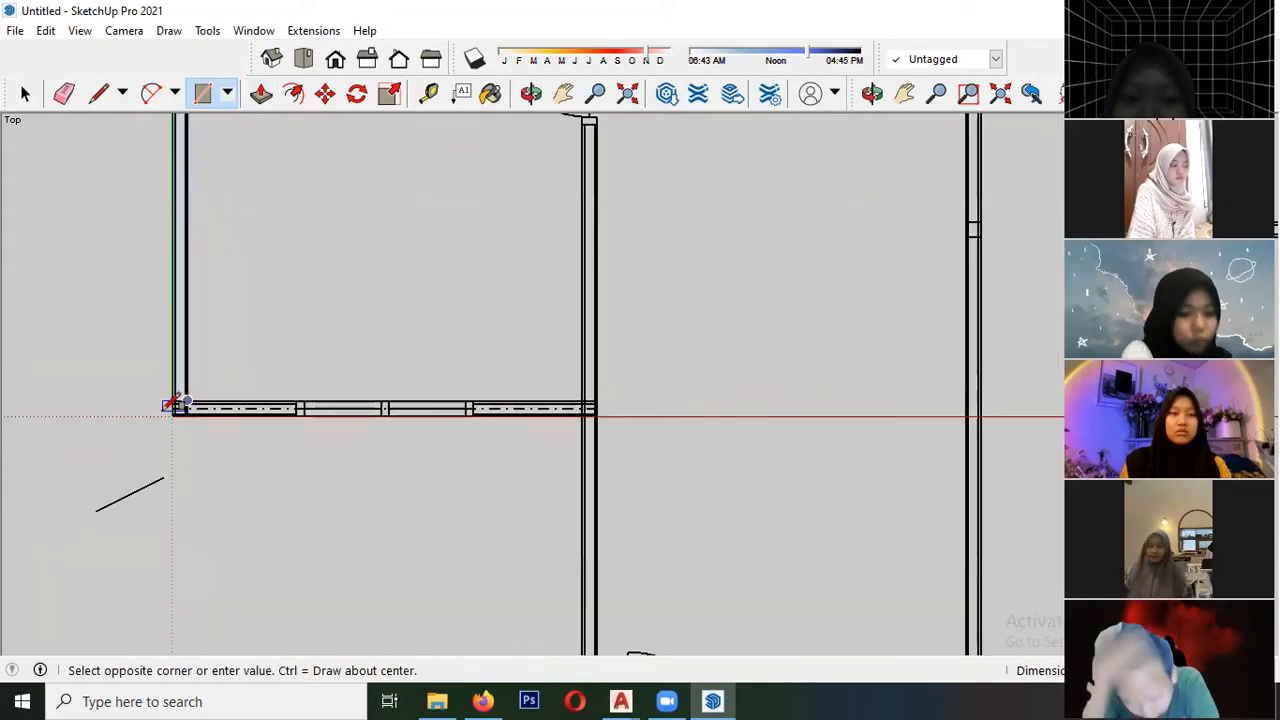
pyautogui.scroll(6, 467, 430)
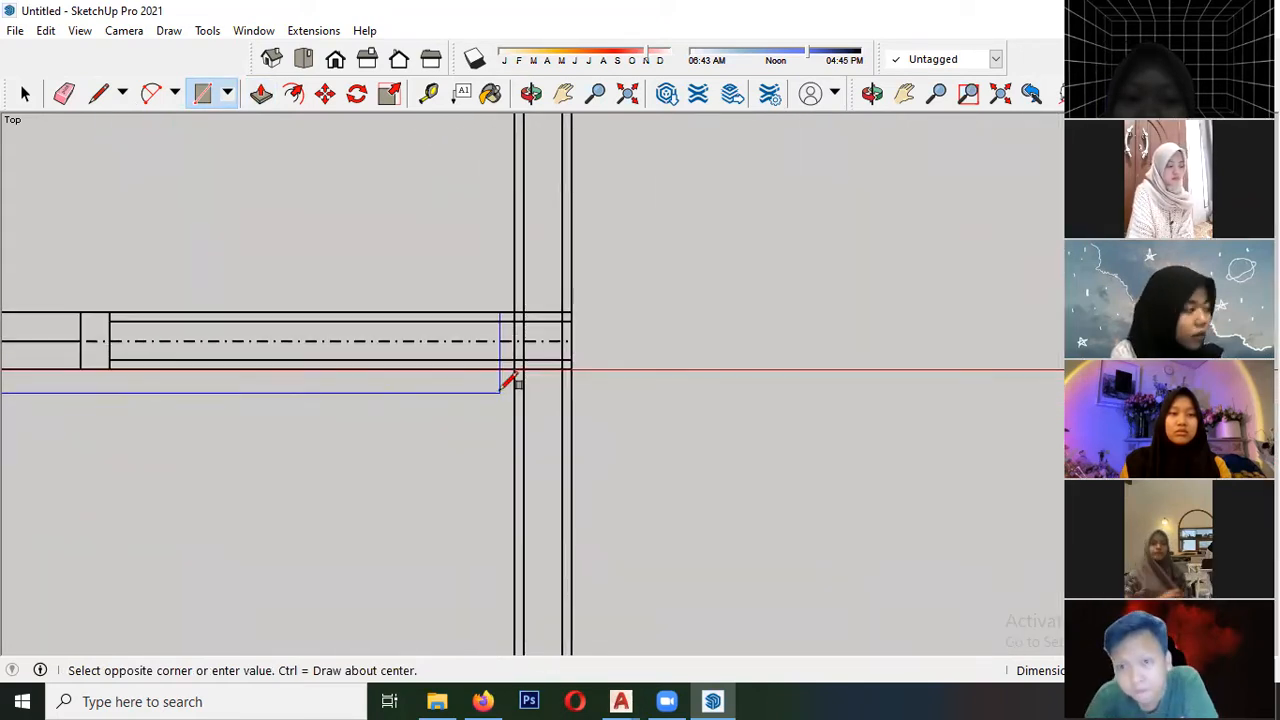
pyautogui.click(515, 367)
# - Complete the bedroom wall's rectangle at the red axis and draw another over the front room's side wall down to the front wall
pyautogui.click(570, 311)
pyautogui.scroll(-4, 468, 245)
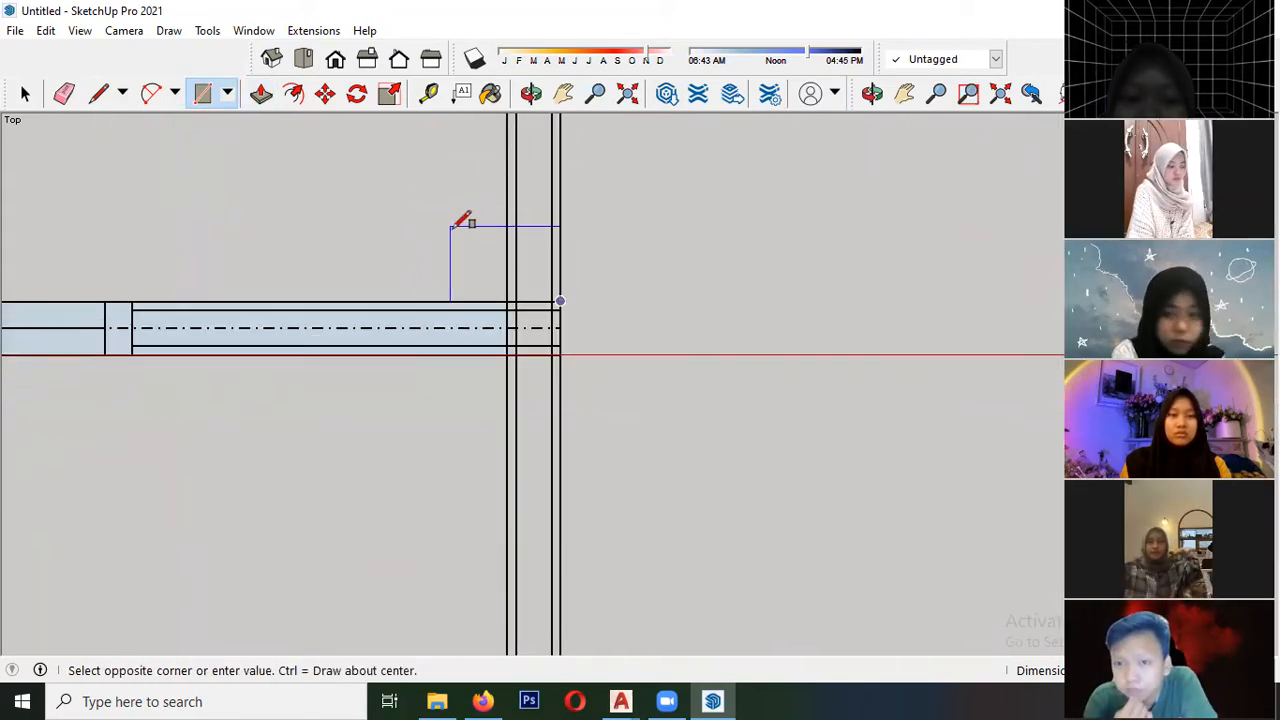
pyautogui.scroll(-4, 490, 265)
pyautogui.scroll(6, 505, 545)
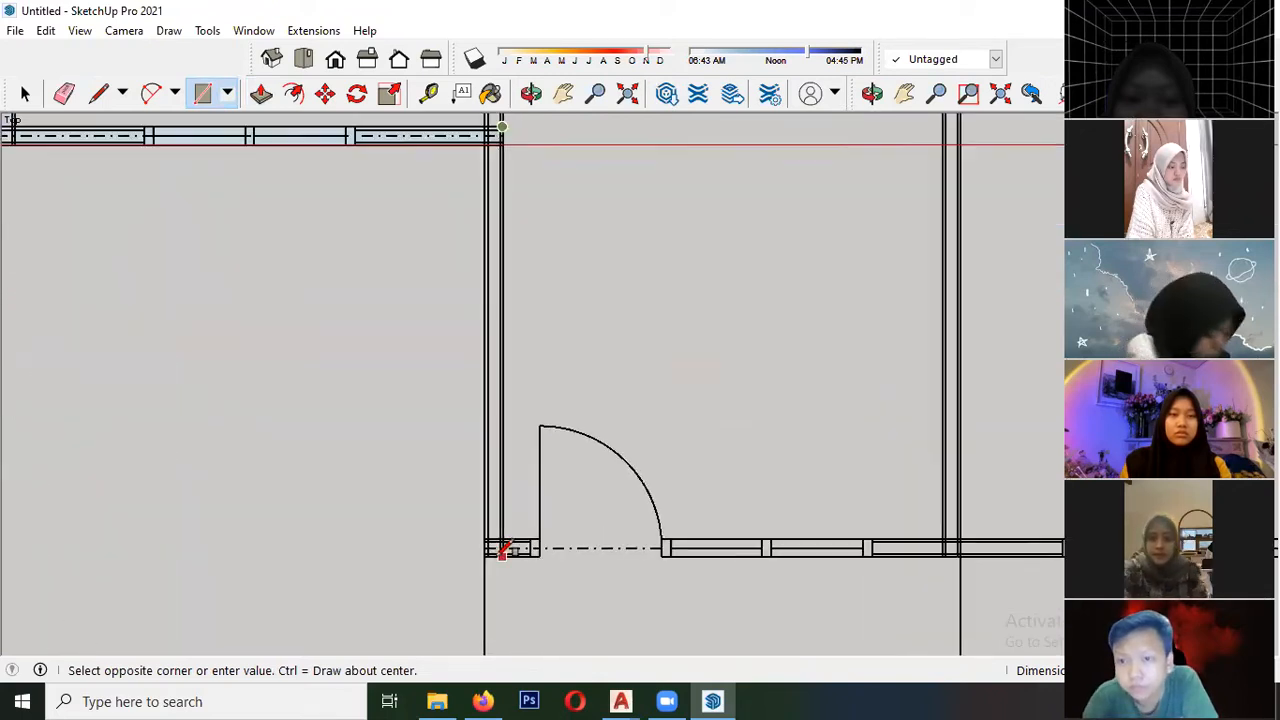
pyautogui.scroll(3, 479, 578)
pyautogui.click(503, 520)
# - Draw a rectangle over the front wall, from the front room's side wall across to the opposite exterior wall
pyautogui.click(547, 531)
pyautogui.scroll(-6, 110, 460)
pyautogui.scroll(-4, 478, 470)
pyautogui.scroll(7, 640, 471)
pyautogui.scroll(1, 607, 481)
pyautogui.scroll(1, 576, 464)
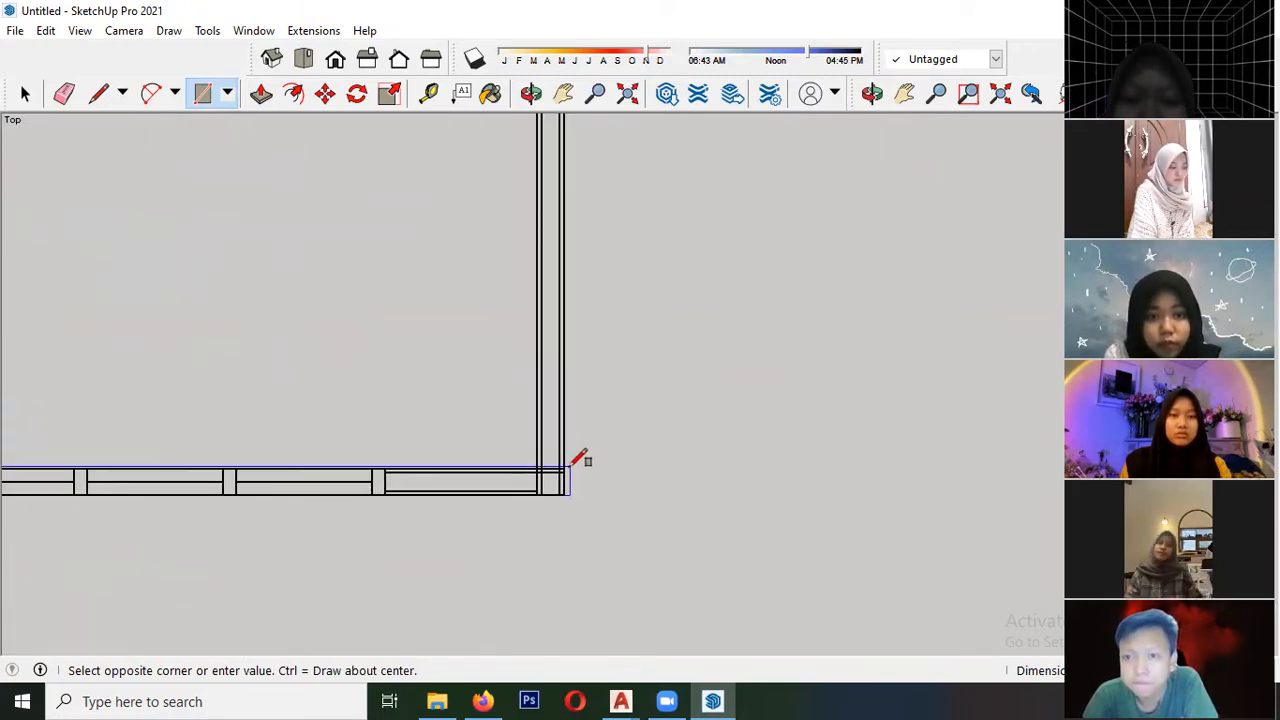
pyautogui.click(571, 465)
# - Draw a rectangle over the long exterior wall opposite the green axis, from the front wall's corner to its rear end
pyautogui.click(564, 465)
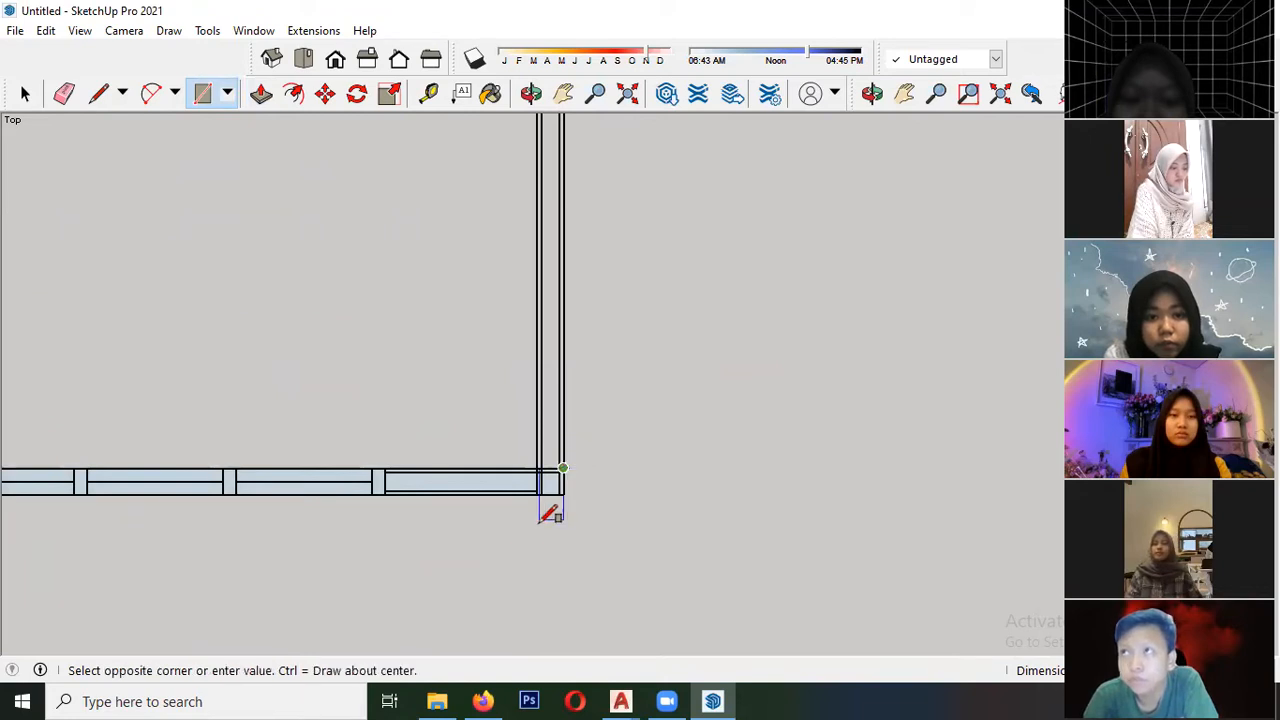
pyautogui.scroll(-5, 545, 497)
pyautogui.scroll(-2, 546, 268)
pyautogui.scroll(7, 528, 292)
pyautogui.scroll(2, 548, 243)
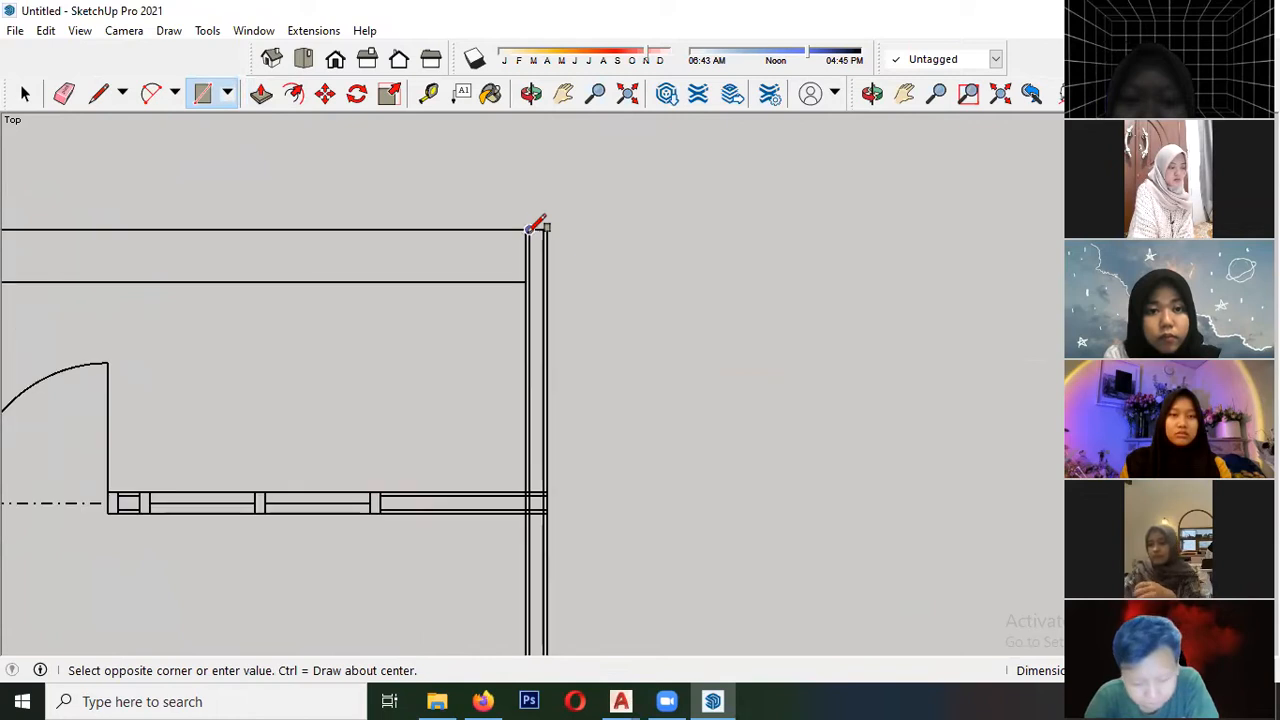
pyautogui.click(533, 229)
# - Draw a rectangle over the rear wall with the double doors, between the long exterior wall and the rear bedroom's side wall
pyautogui.scroll(1, 521, 518)
pyautogui.scroll(1, 521, 518)
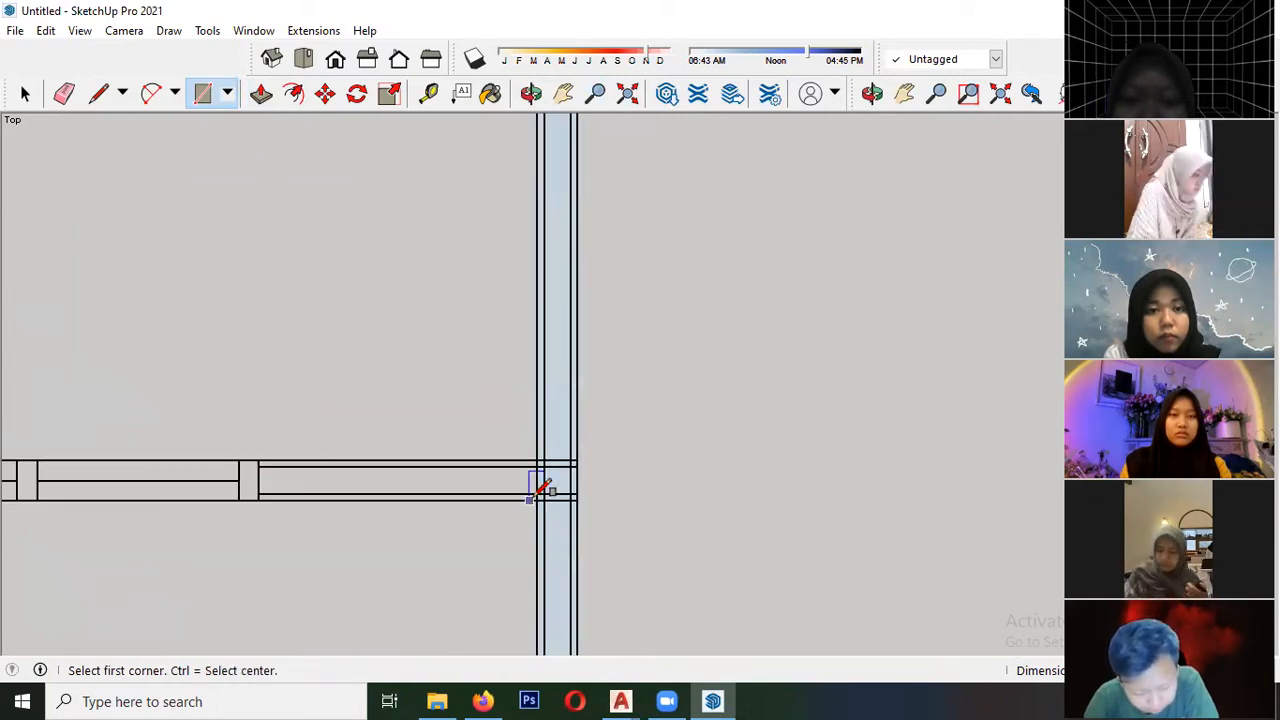
pyautogui.click(543, 484)
pyautogui.scroll(-4, 672, 418)
pyautogui.scroll(5, 205, 425)
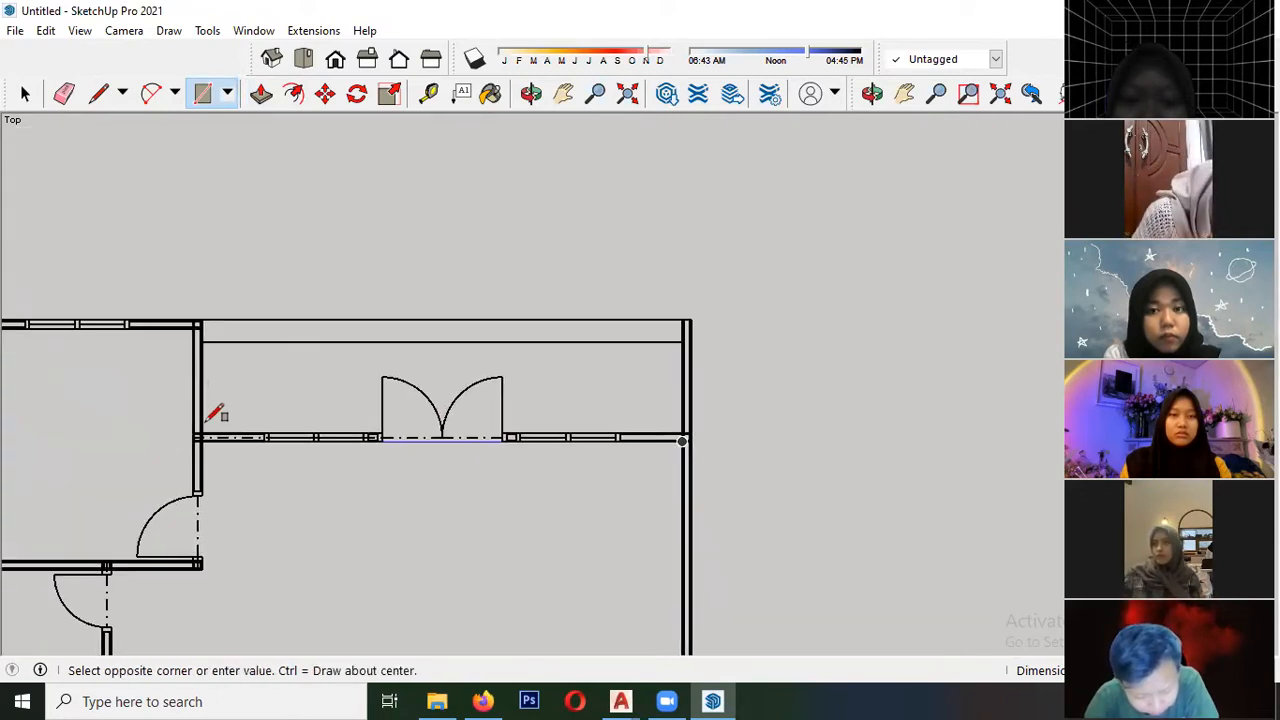
pyautogui.scroll(1, 224, 440)
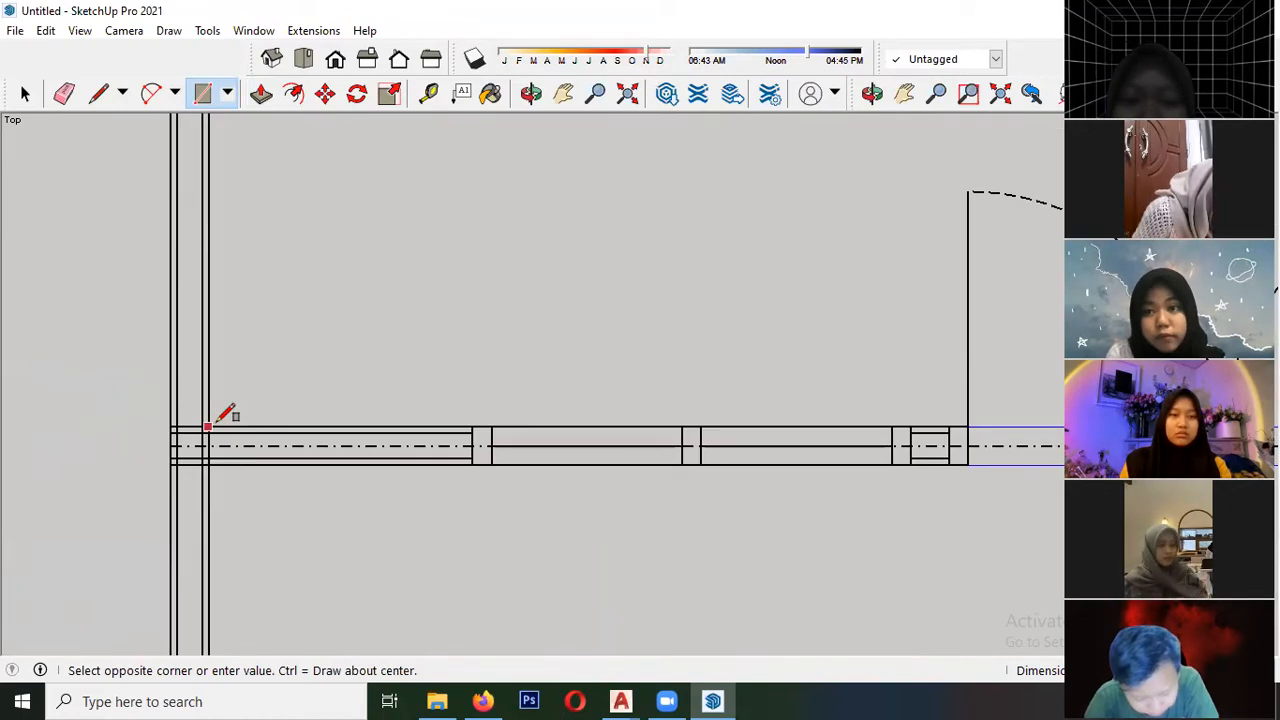
pyautogui.click(228, 450)
# - Draw a rectangle over the rear bedroom's side wall, from the double-door wall to the rear outer corner
pyautogui.click(216, 461)
pyautogui.scroll(-4, 449, 457)
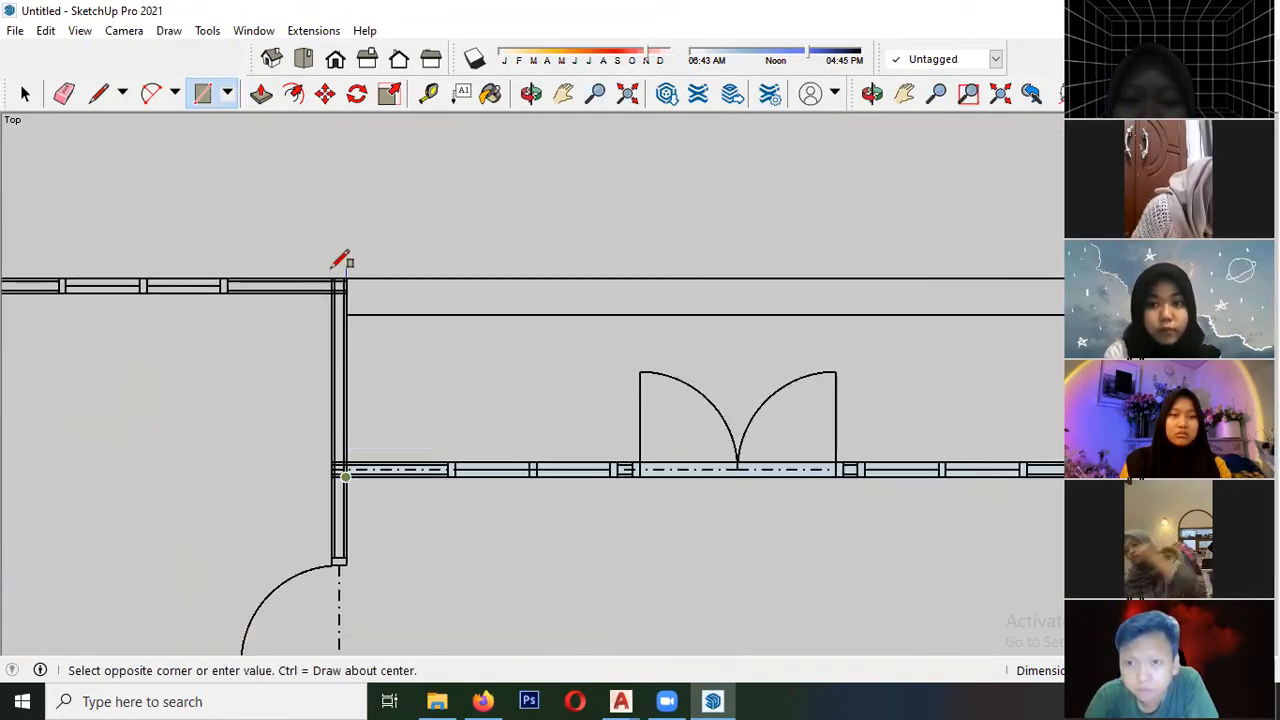
pyautogui.scroll(5, 337, 277)
pyautogui.click(334, 284)
# - Draw a rectangle over the rear bedroom's window wall, from its side wall to the exterior wall on the green axis
pyautogui.click(334, 286)
pyautogui.scroll(-4, 491, 277)
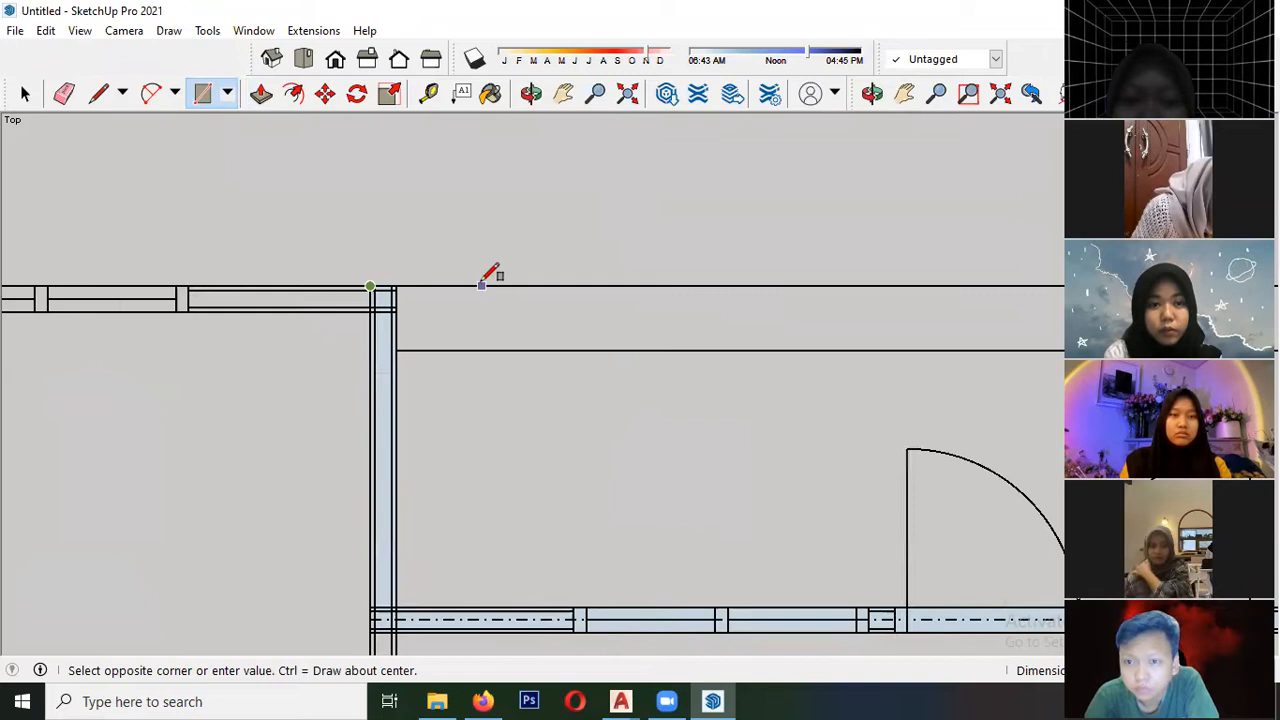
pyautogui.scroll(3, 173, 283)
pyautogui.scroll(3, 170, 283)
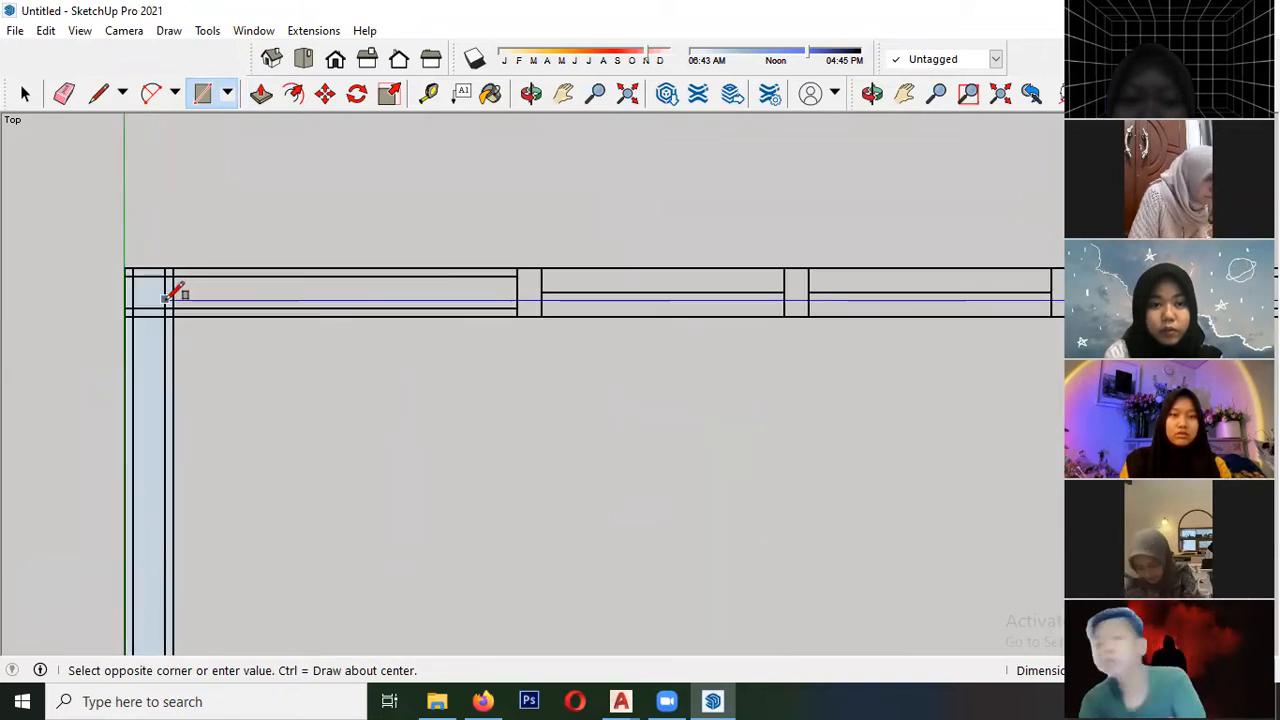
pyautogui.click(181, 294)
# - Delete the face that fills the house interior between the traced exterior walls
pyautogui.click(284, 395)
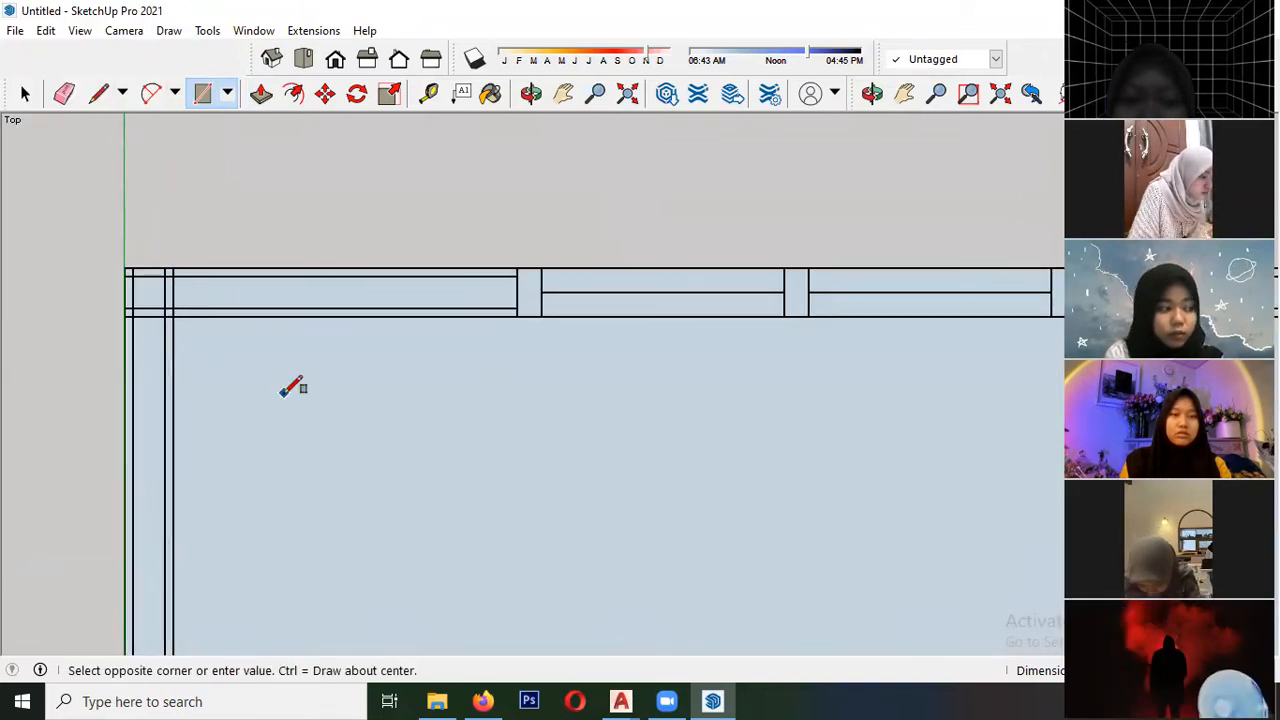
pyautogui.scroll(-2, 257, 355)
pyautogui.press('space')
pyautogui.click(265, 438)
pyautogui.scroll(-2, 228, 396)
pyautogui.press('Delete')
pyautogui.scroll(2, 185, 295)
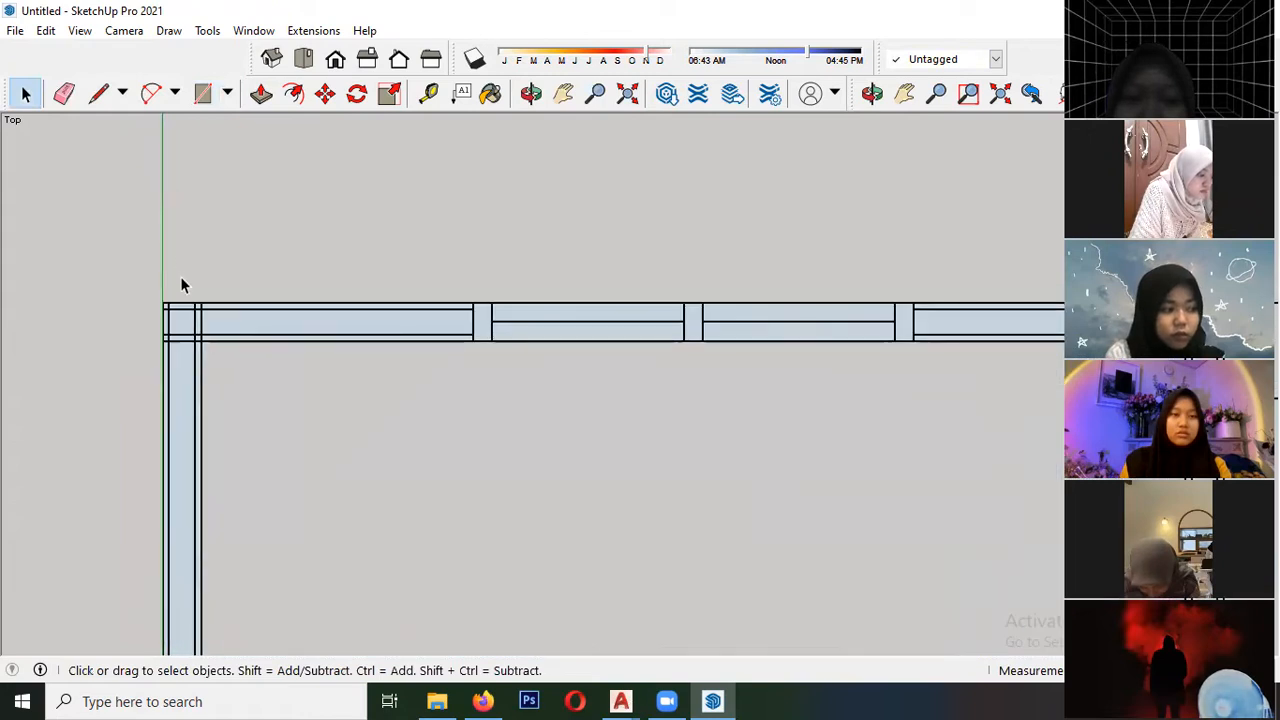
pyautogui.scroll(-5, 226, 331)
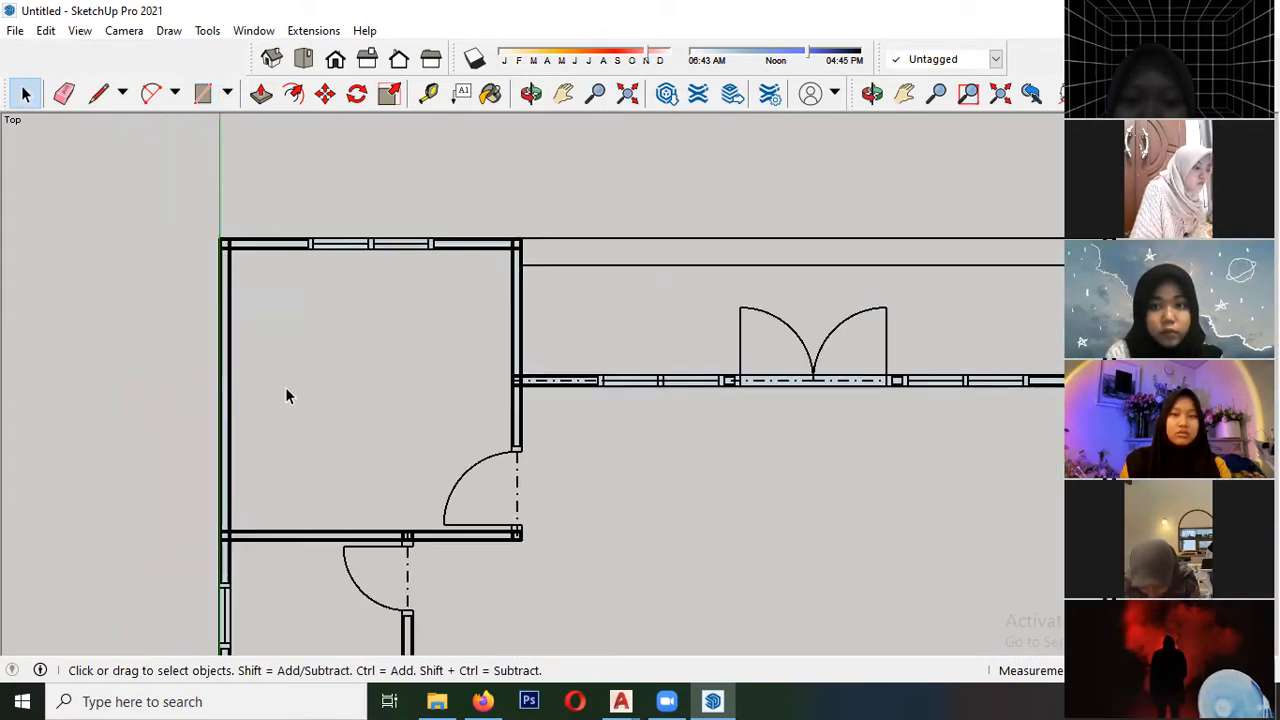
pyautogui.scroll(-2, 286, 400)
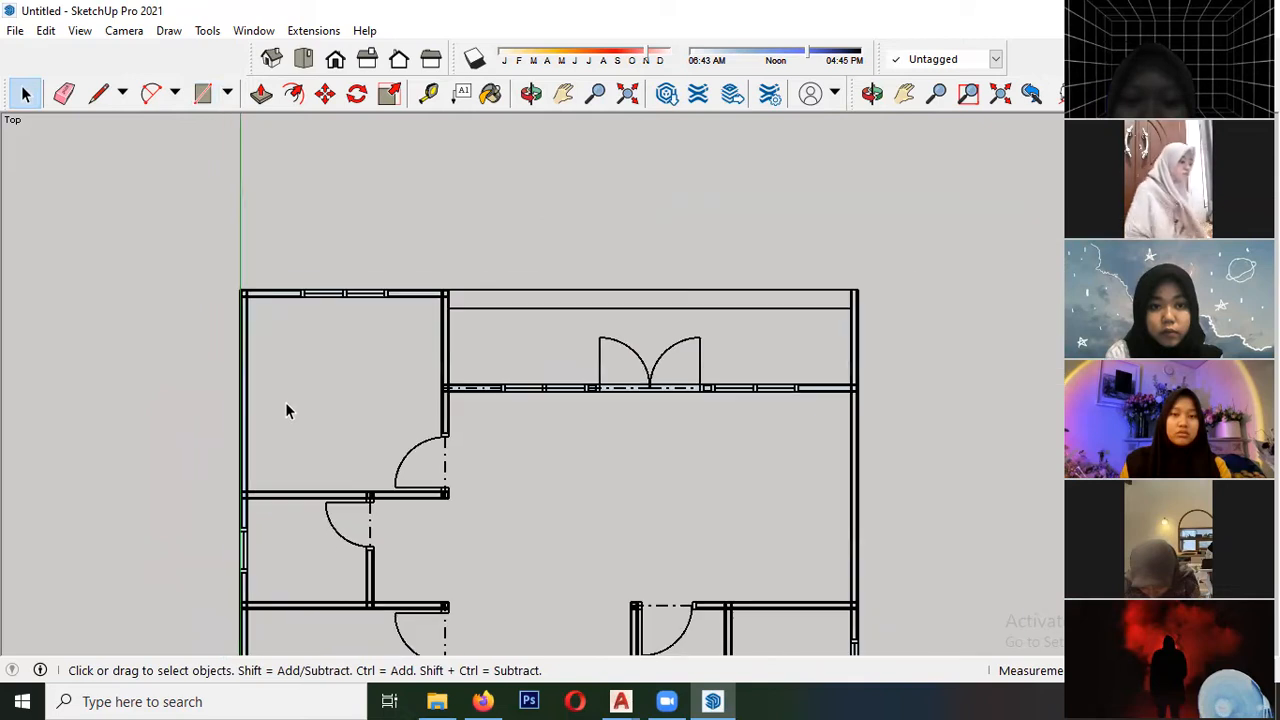
# - Switch the camera to a perspective view and inspect the traced wall faces around the front door from an angle
pyautogui.click(124, 31)
pyautogui.click(180, 140)
pyautogui.scroll(-2, 360, 300)
pyautogui.scroll(-2, 353, 283)
pyautogui.moveTo(334, 286); pyautogui.dragTo(451, 377, button='middle')
pyautogui.scroll(6, 265, 505)
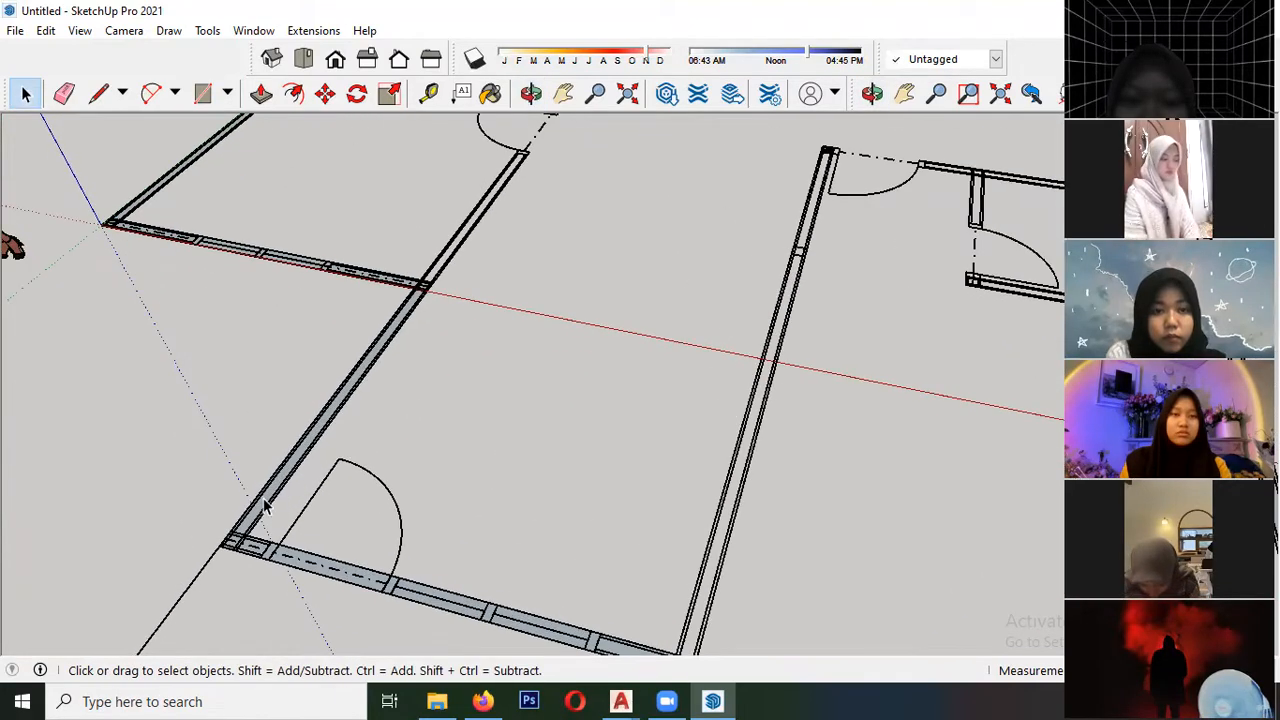
pyautogui.moveTo(202, 344); pyautogui.dragTo(490, 365, button='middle')
pyautogui.scroll(-3, 490, 365)
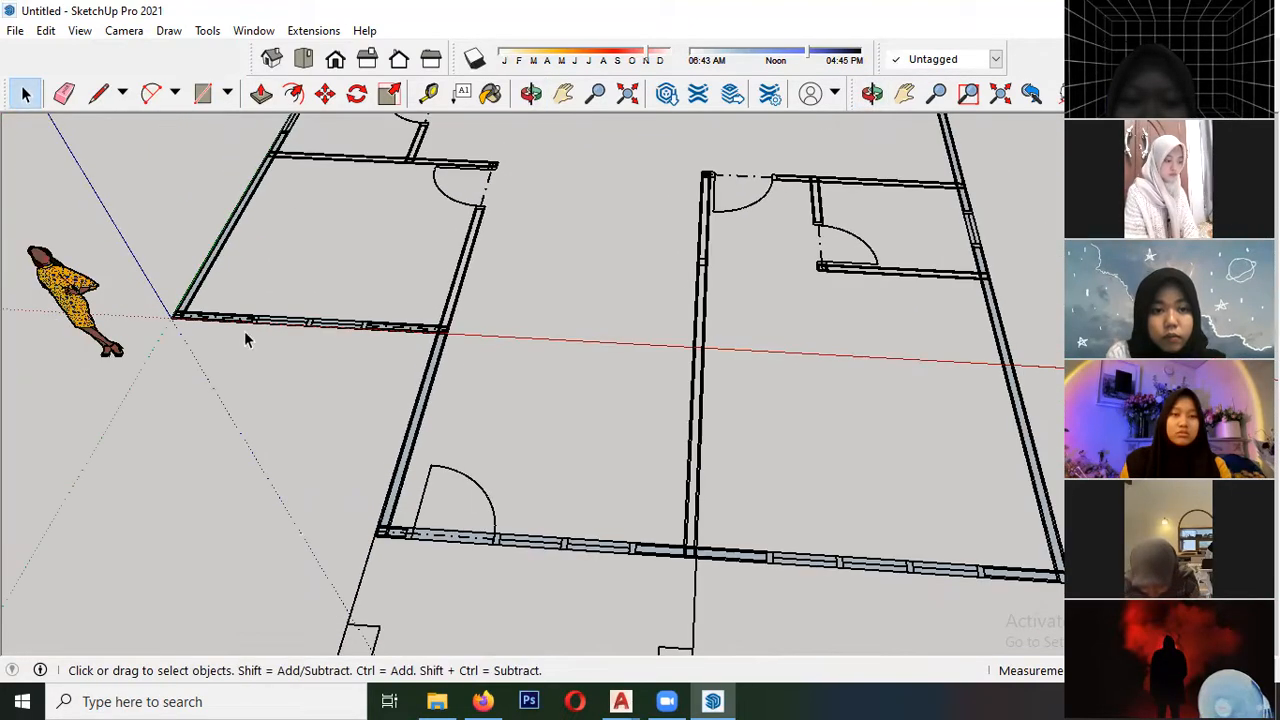
pyautogui.scroll(5, 385, 530)
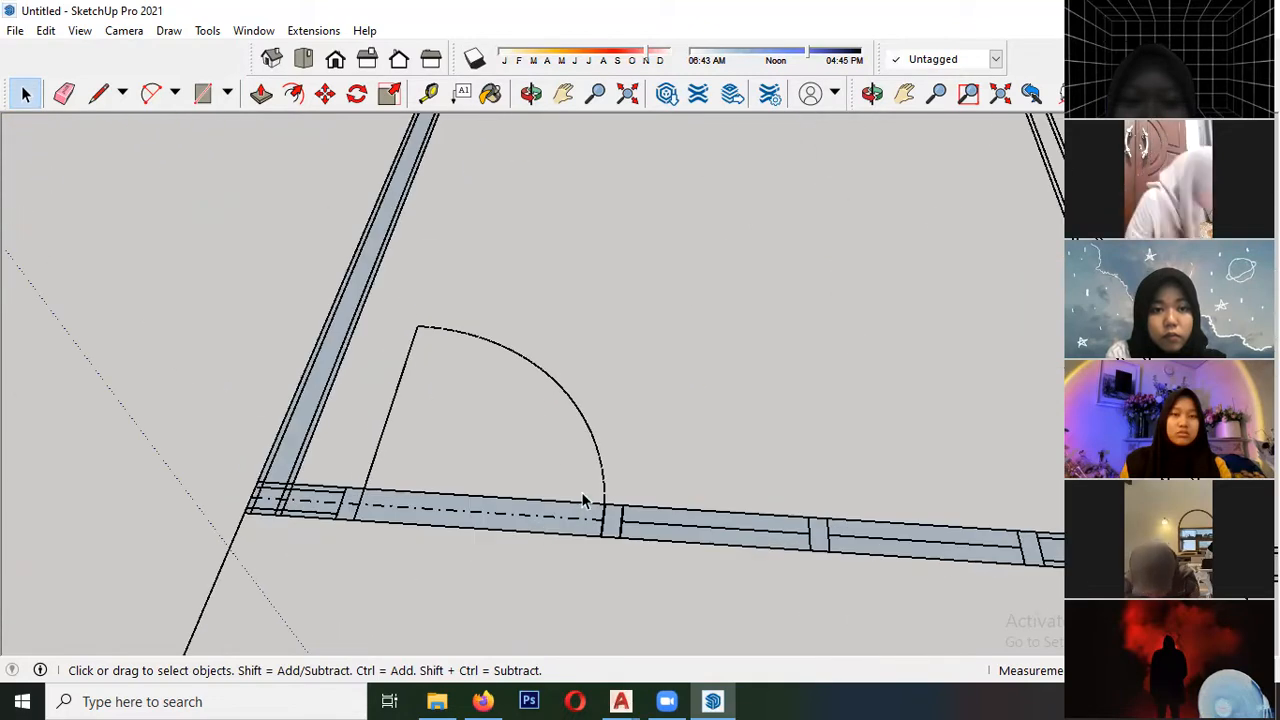
pyautogui.scroll(-8, 456, 458)
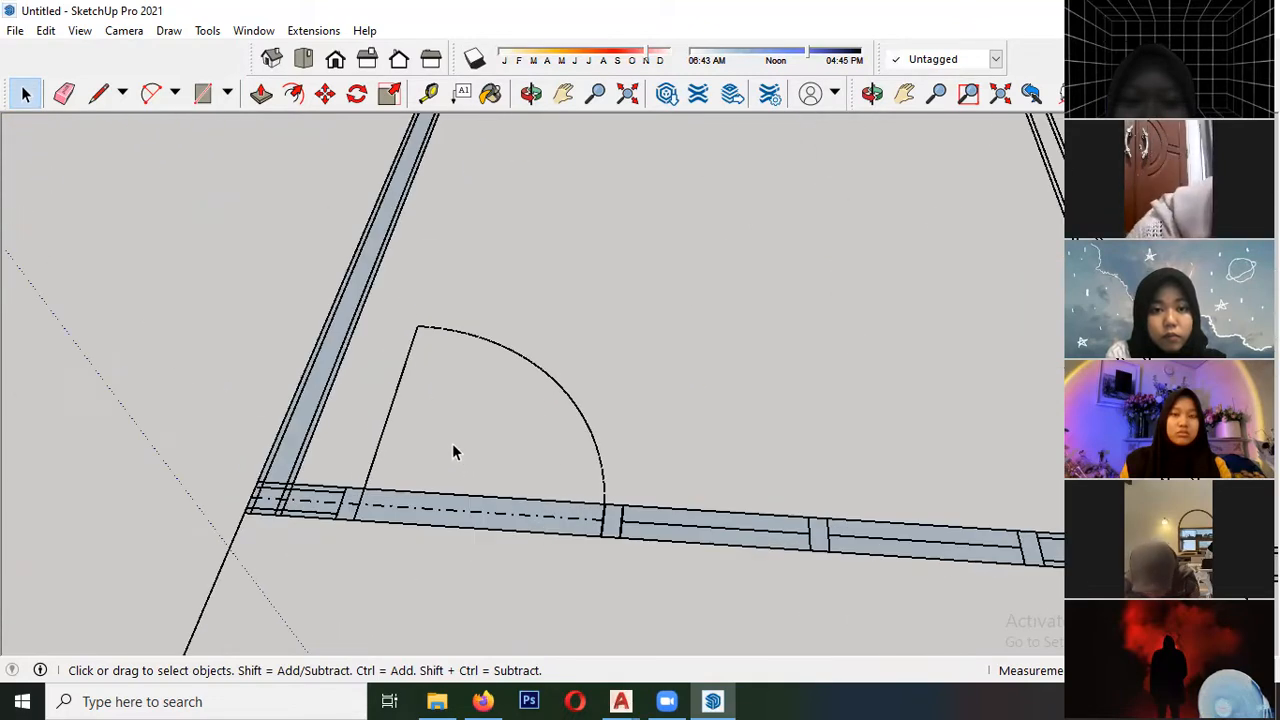
# - Try to raise the exterior wall along the green axis with Push/Pull, starting at the origin corner
pyautogui.scroll(5, 400, 420)
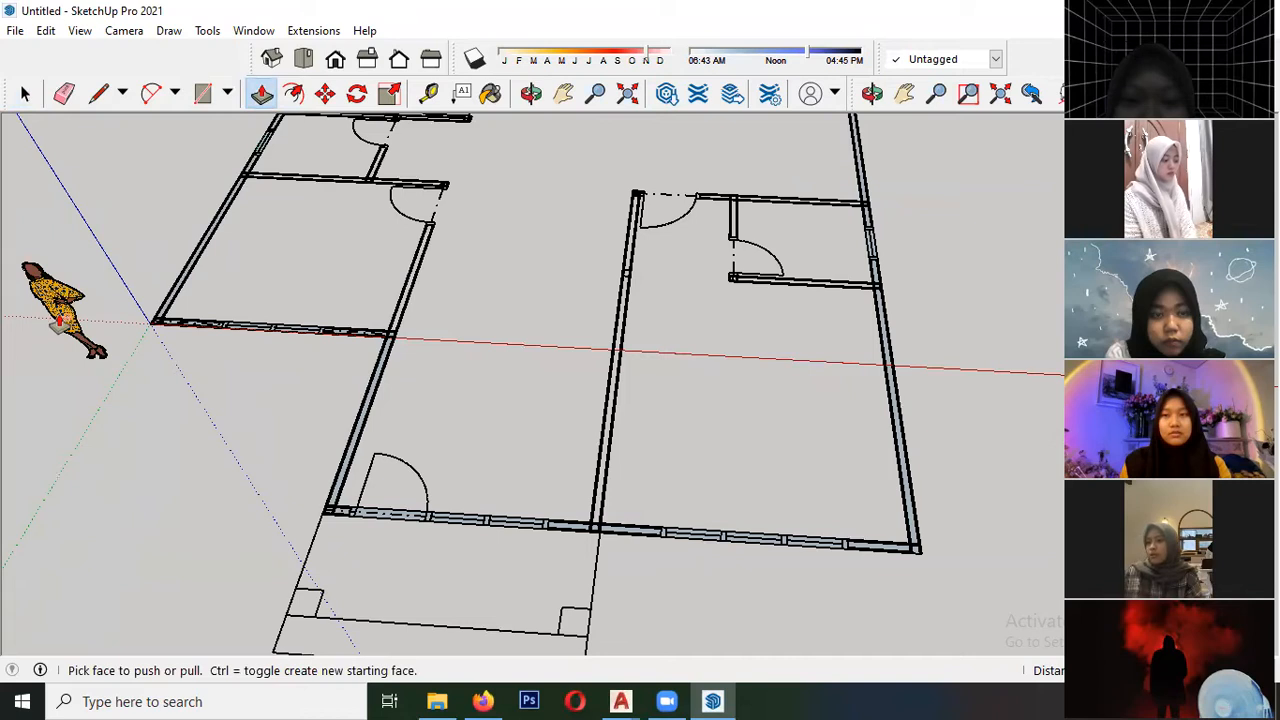
pyautogui.scroll(5, 60, 318)
pyautogui.moveTo(250, 300); pyautogui.dragTo(216, 150)
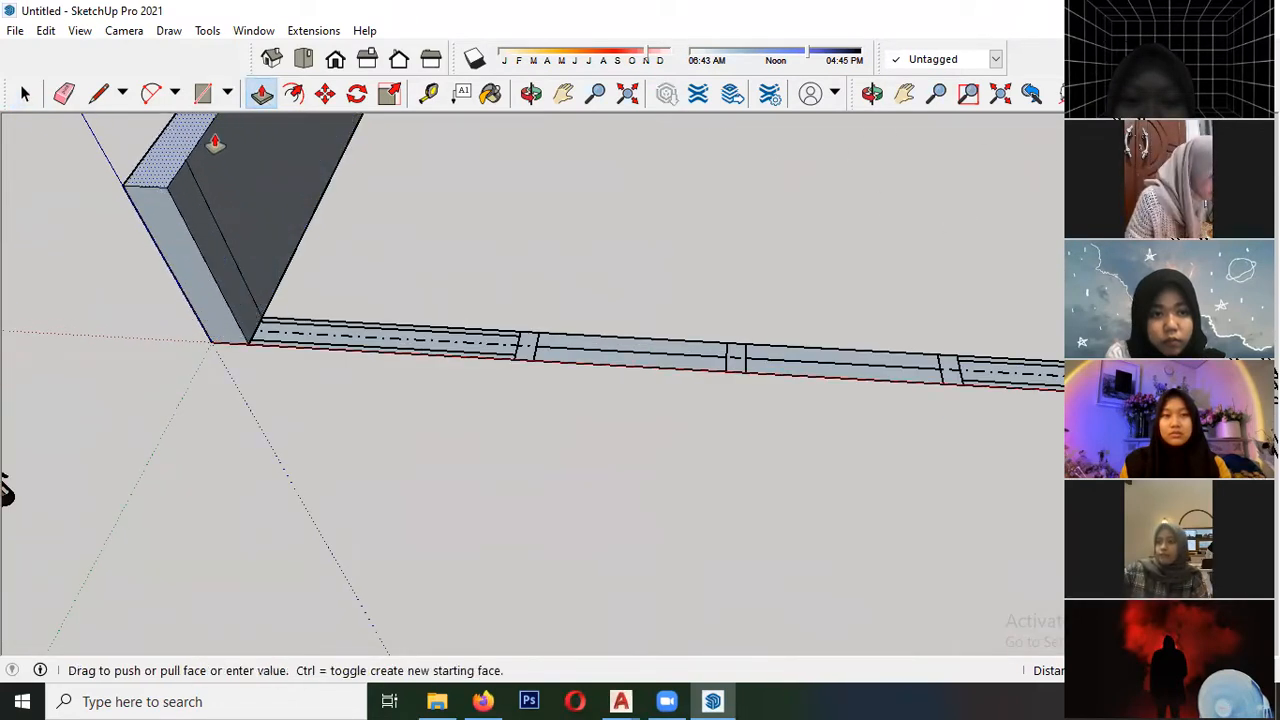
# - Select all the connected wall geometry and reverse its faces so the white front sides point up
pyautogui.press('space')
pyautogui.tripleClick(256, 306)
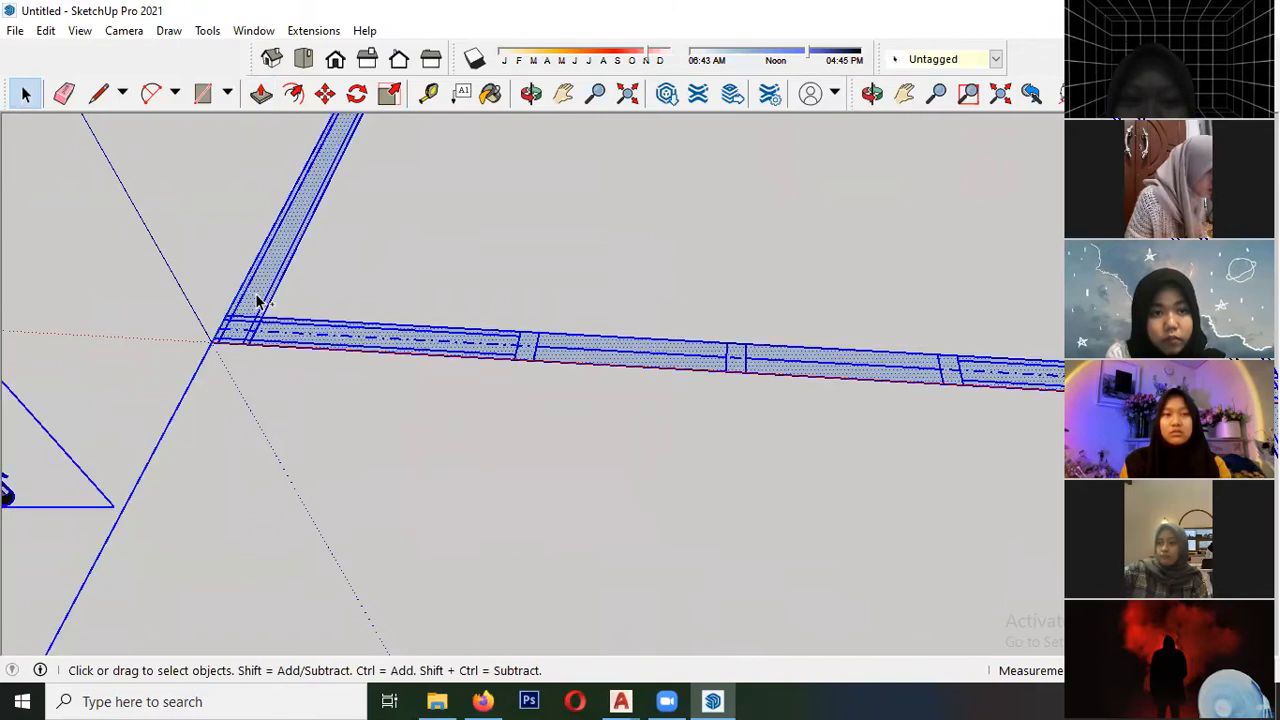
pyautogui.rightClick(260, 298)
pyautogui.click(325, 517)
pyautogui.click(143, 289)
pyautogui.scroll(-6, 214, 371)
pyautogui.scroll(6, 280, 333)
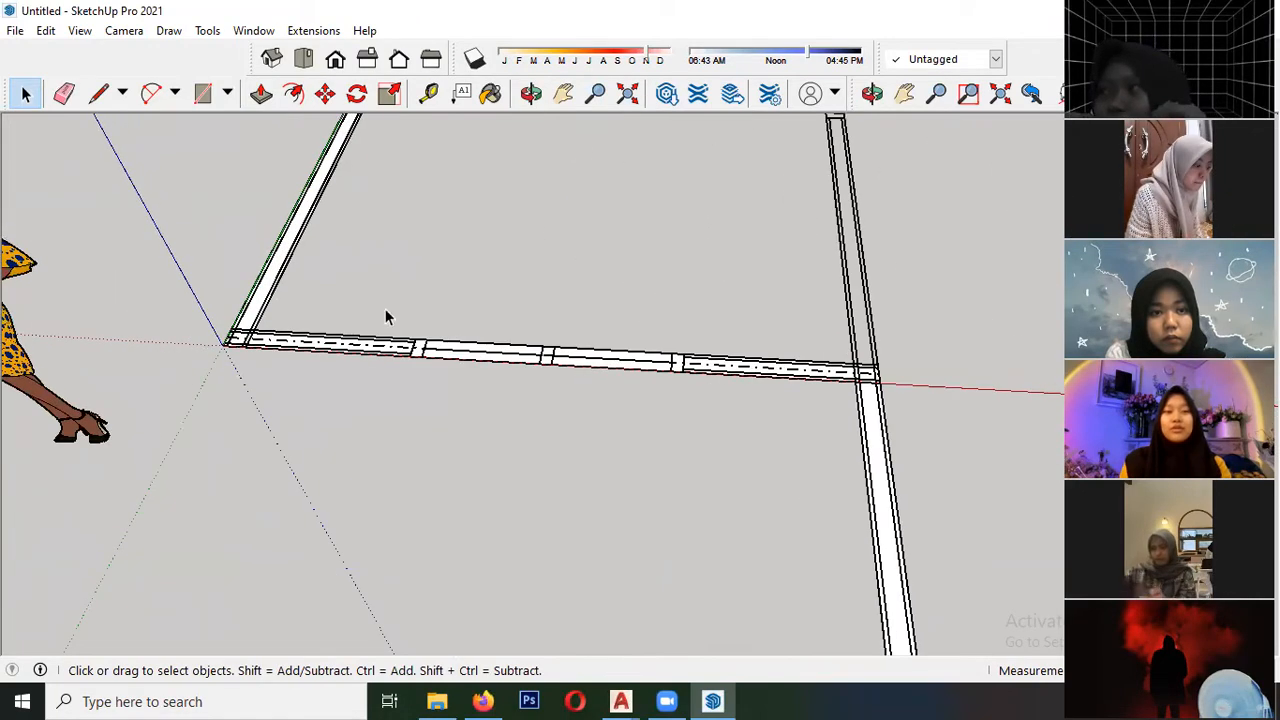
pyautogui.scroll(-6, 270, 340)
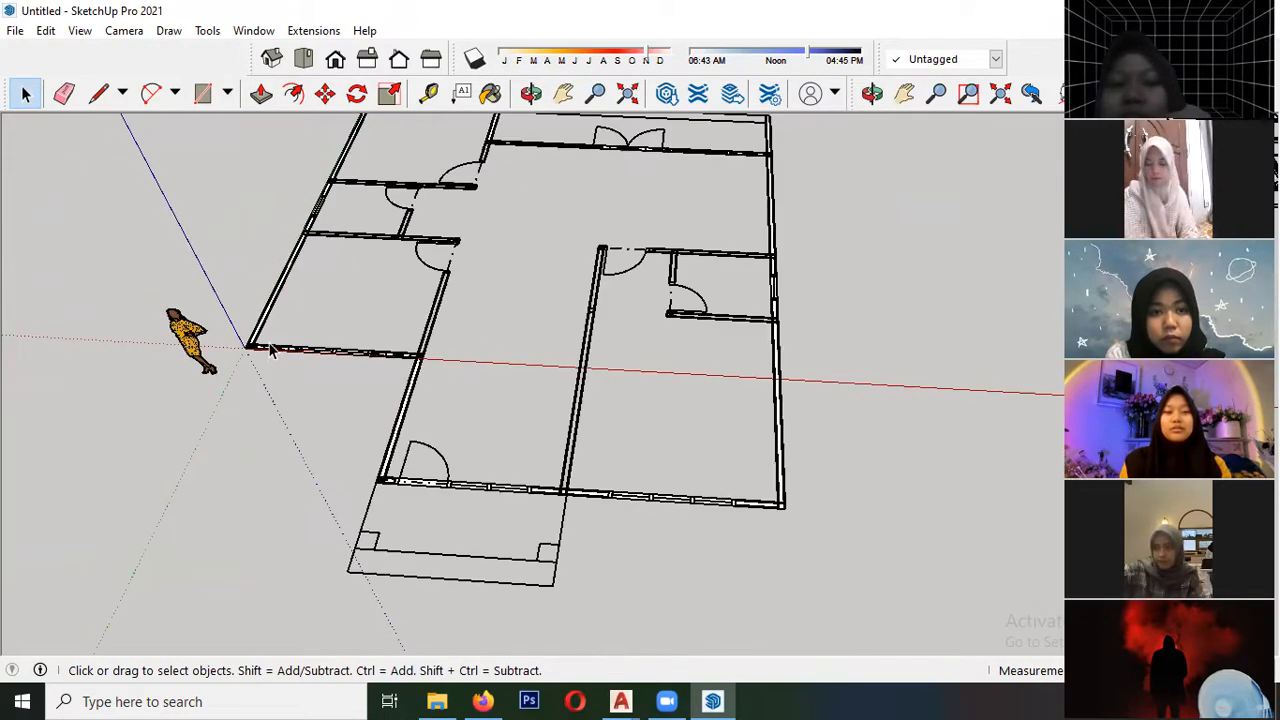
pyautogui.scroll(-4, 380, 368)
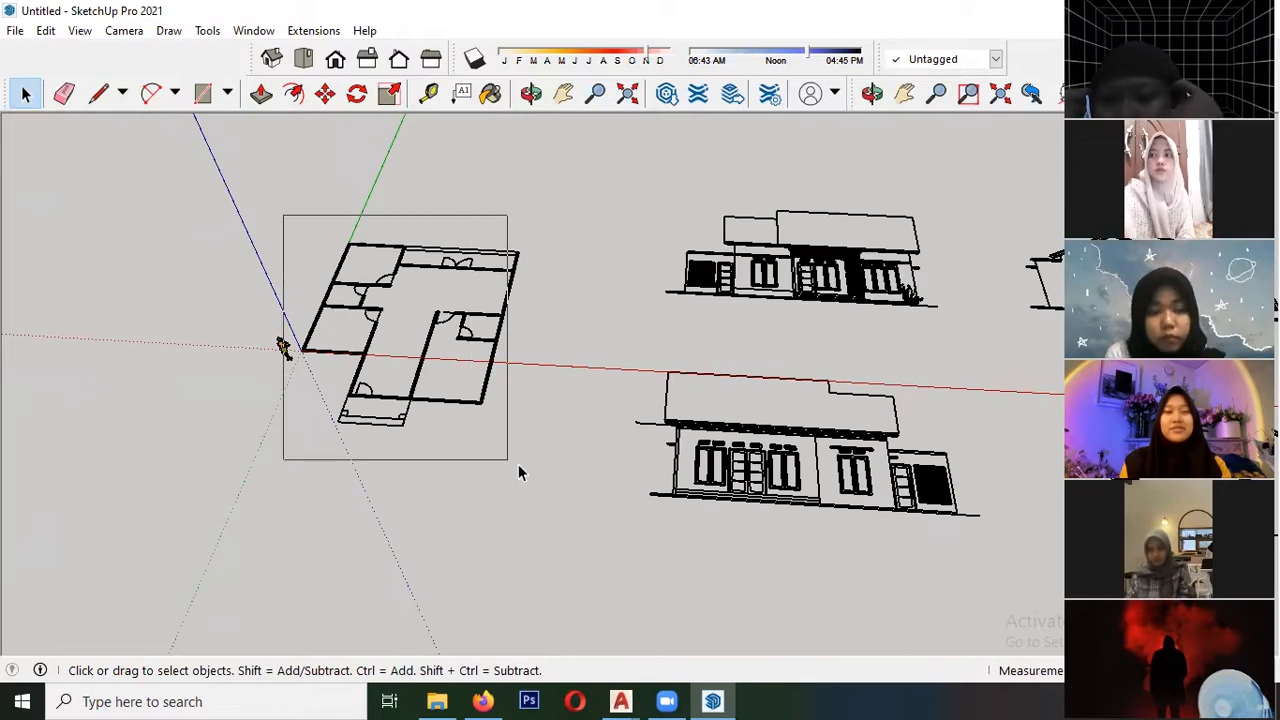
pyautogui.scroll(2, 462, 403)
pyautogui.scroll(6, 297, 384)
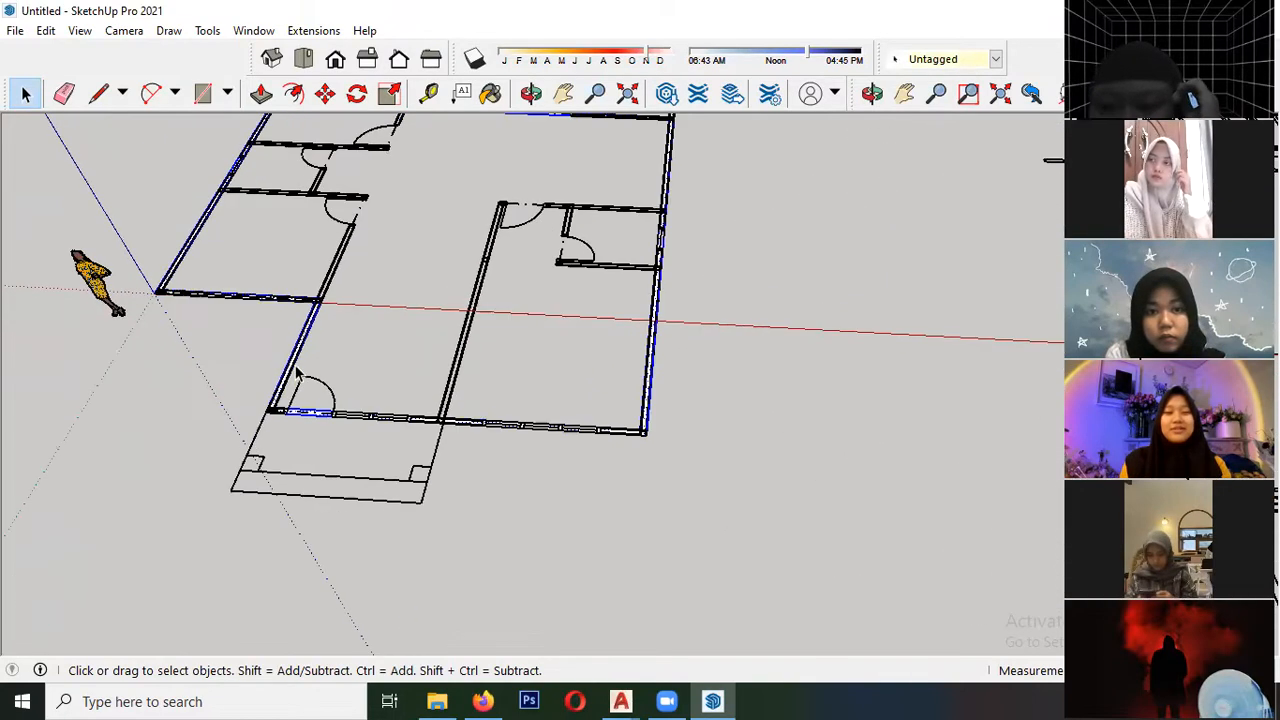
pyautogui.scroll(-2, 288, 375)
pyautogui.rightClick(289, 376)
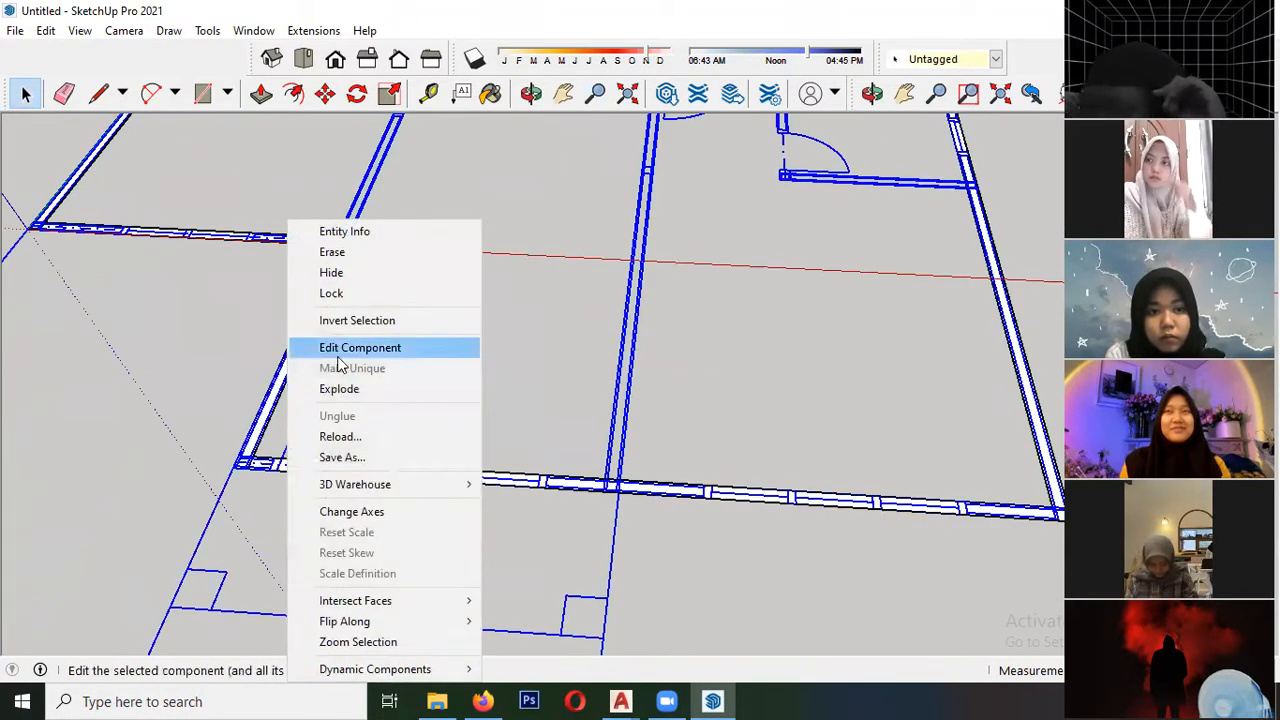
pyautogui.click(126, 340)
# - Select the floor plan's traced wall faces and make them into a component with the default settings
pyautogui.scroll(-2, 300, 388)
pyautogui.scroll(-3, 300, 388)
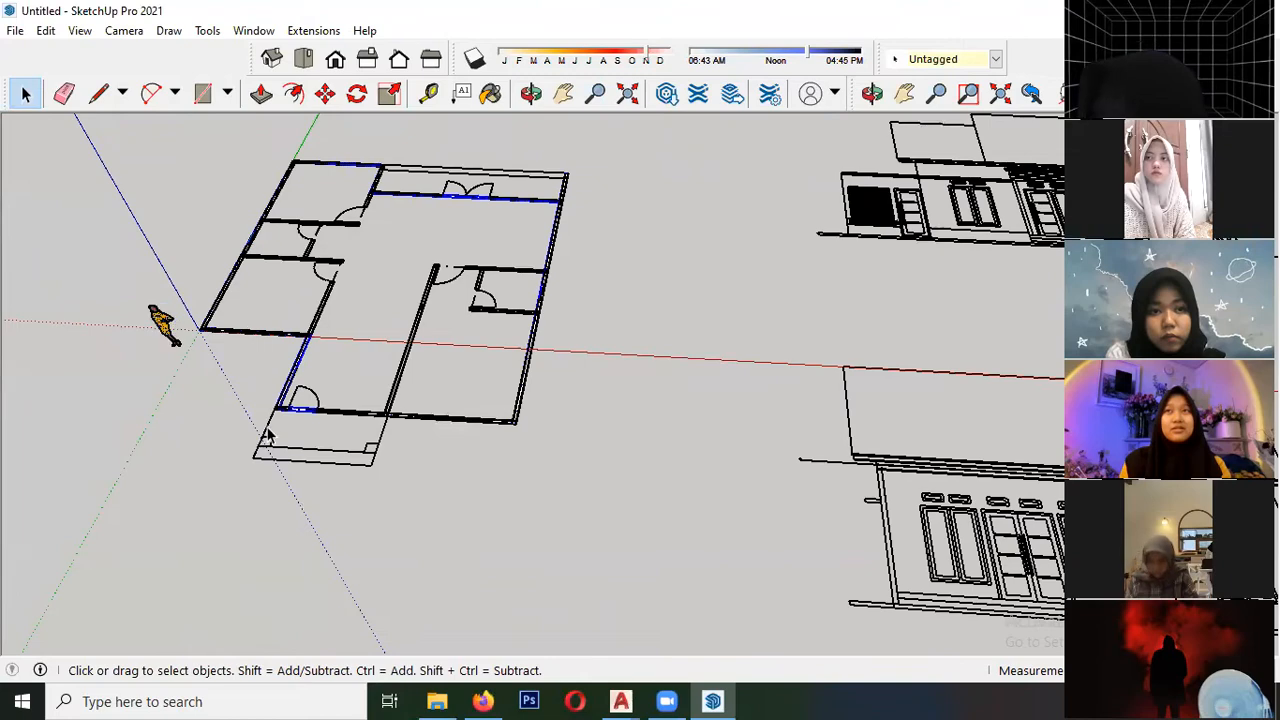
pyautogui.scroll(8, 300, 415)
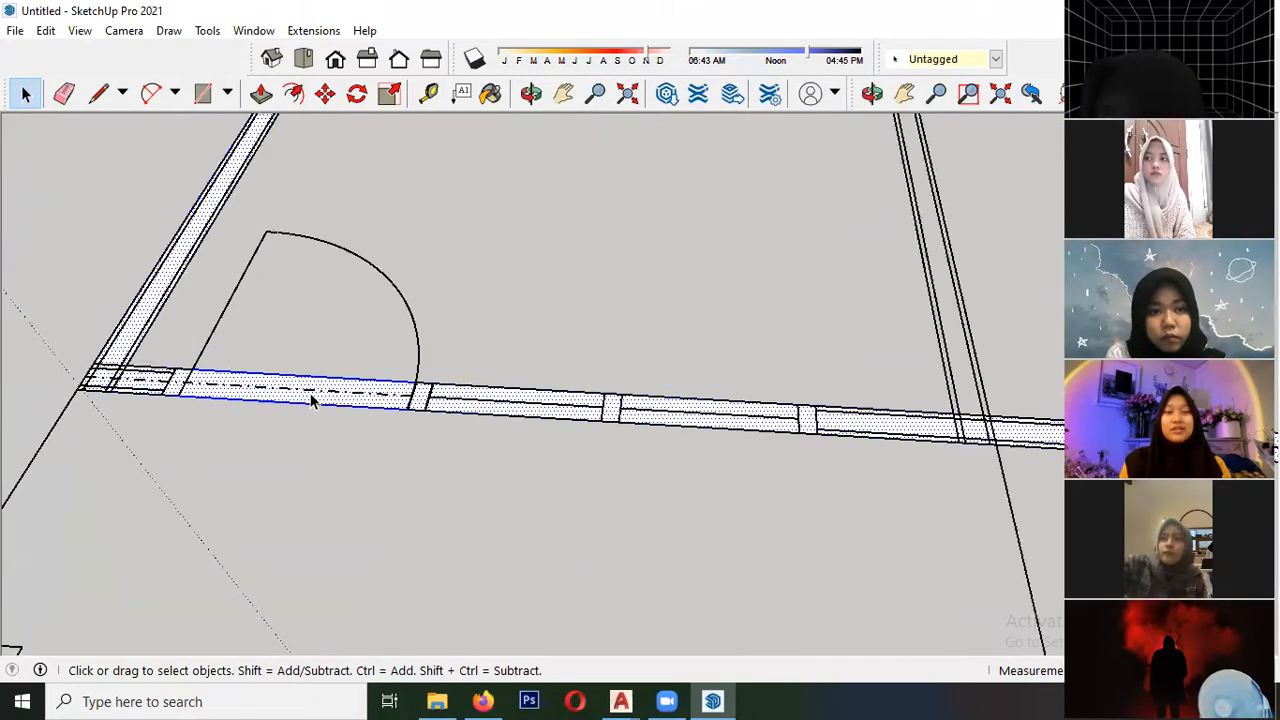
pyautogui.scroll(2, 310, 398)
pyautogui.rightClick(311, 403)
pyautogui.click(390, 238)
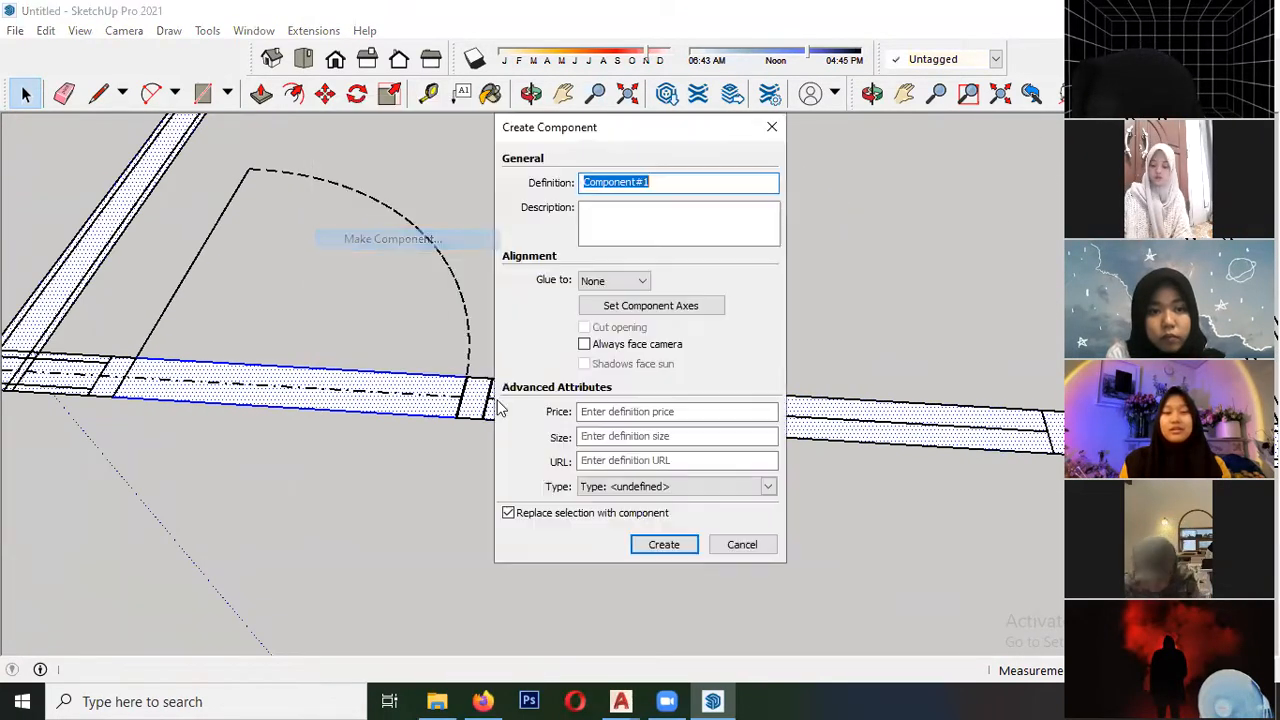
pyautogui.click(664, 544)
# - Select the imported plan and elevation drawings and check their extent separately from the new wall component
pyautogui.scroll(-6, 311, 394)
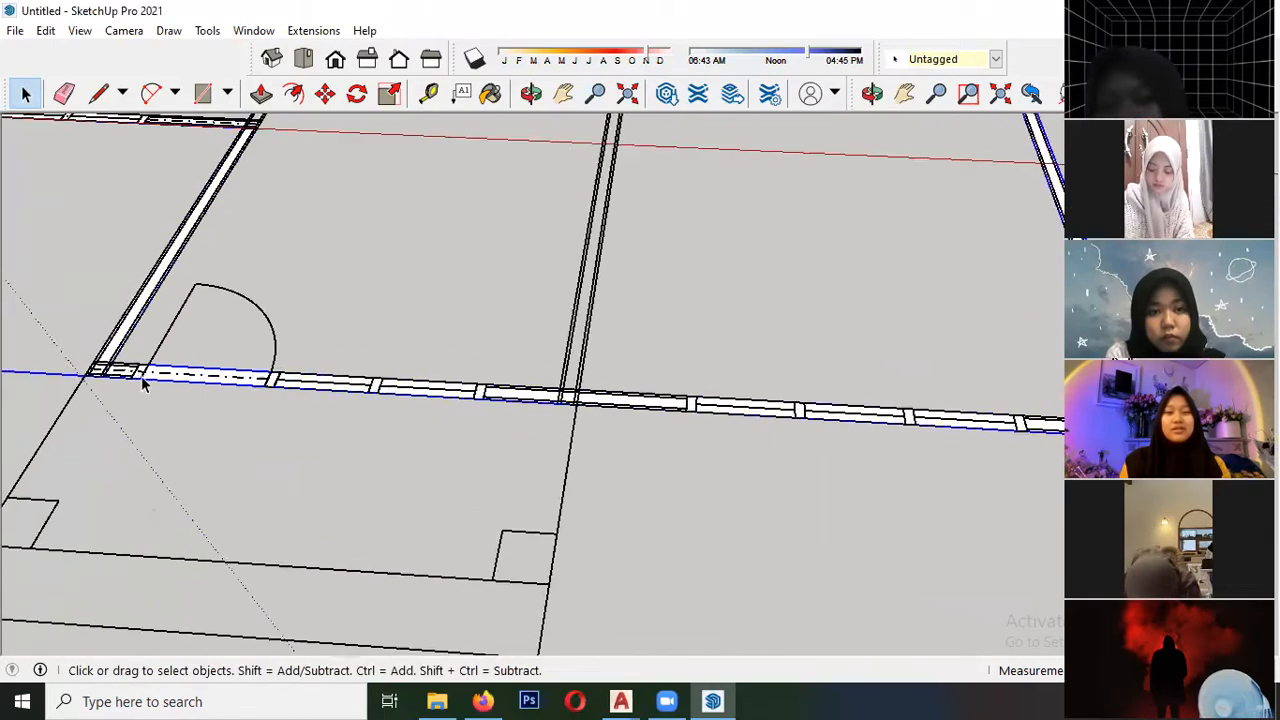
pyautogui.scroll(-8, 29, 277)
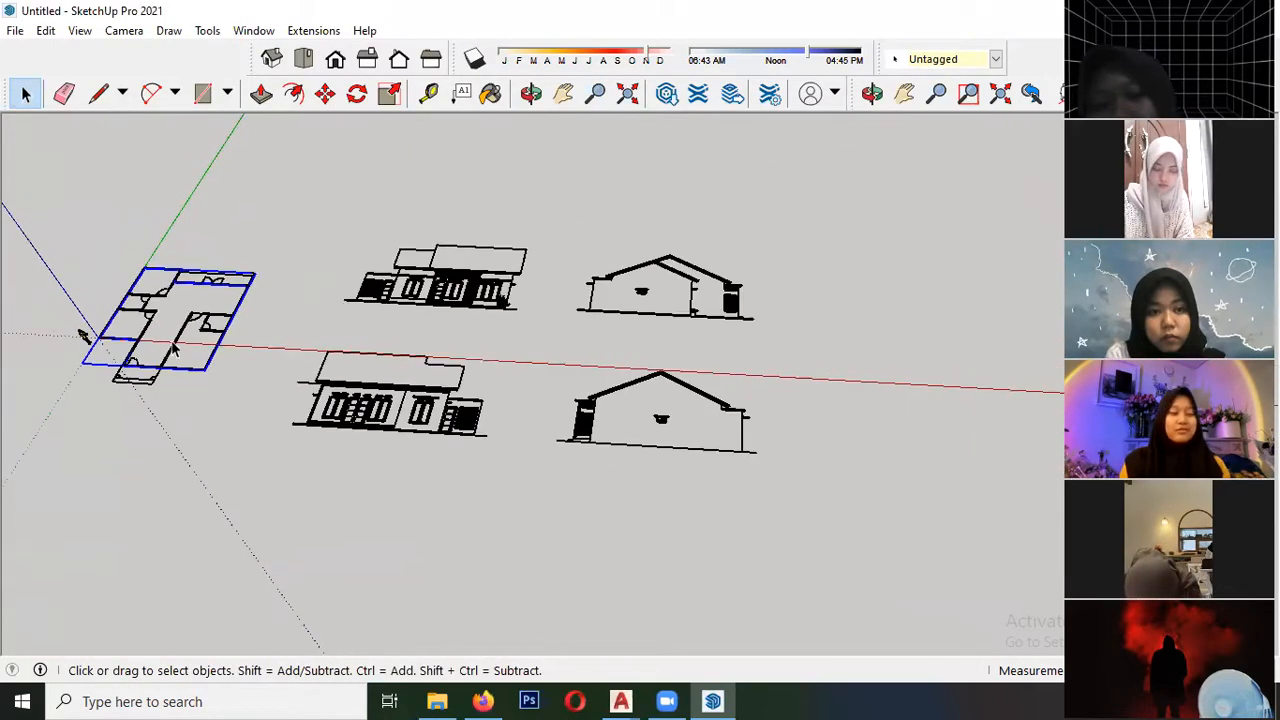
pyautogui.scroll(5, 440, 288)
pyautogui.moveTo(432, 335); pyautogui.dragTo(429, 400, button='middle')
pyautogui.click(443, 328)
pyautogui.scroll(2, 443, 324)
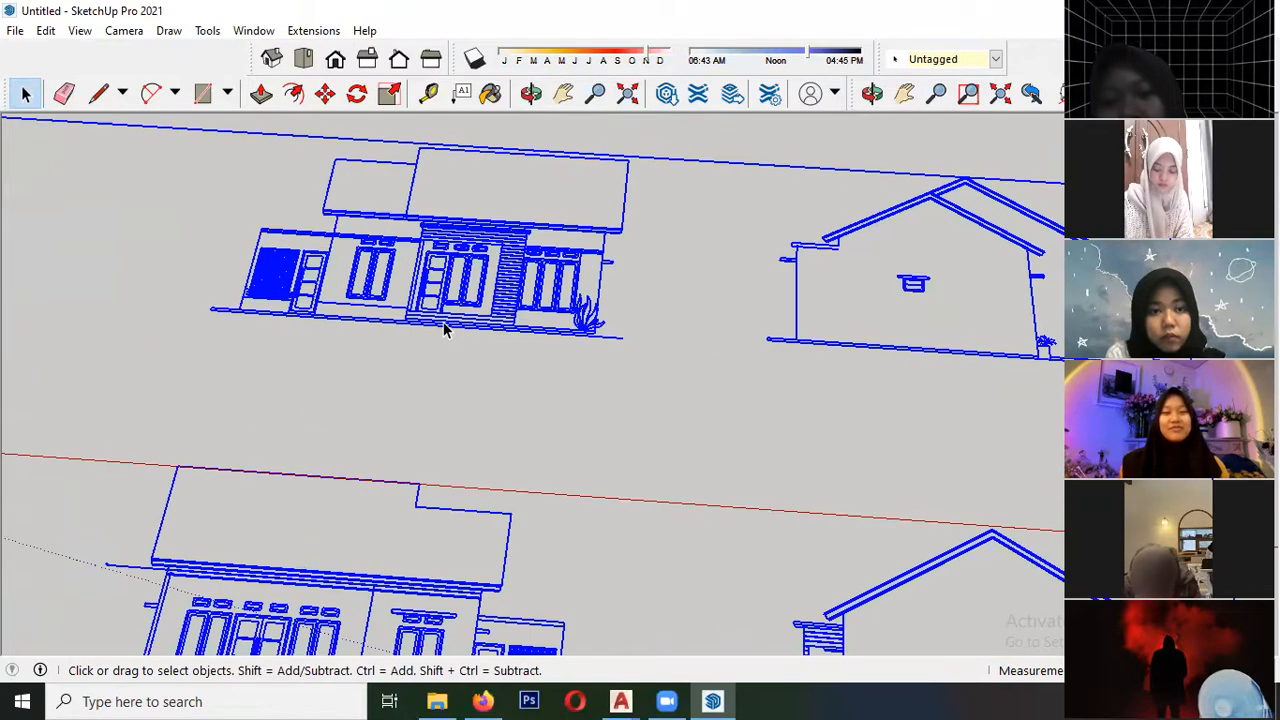
pyautogui.scroll(-5, 443, 322)
pyautogui.click(409, 183)
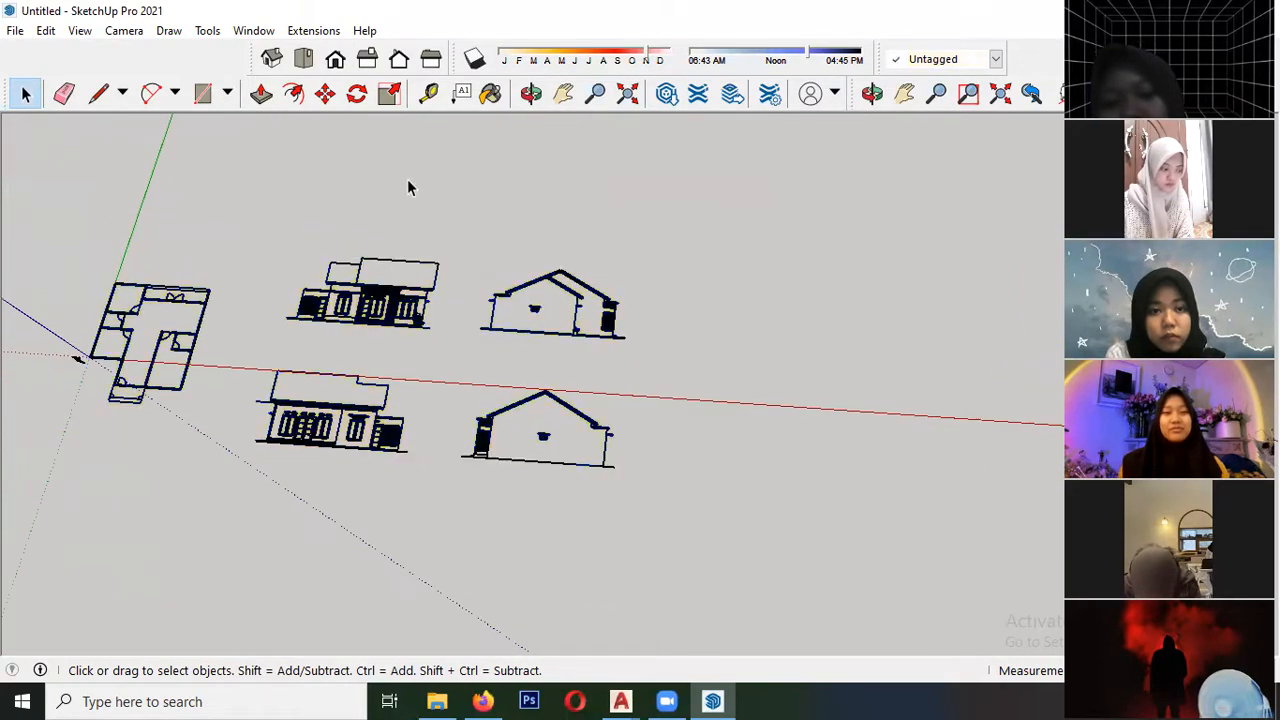
pyautogui.click(378, 302)
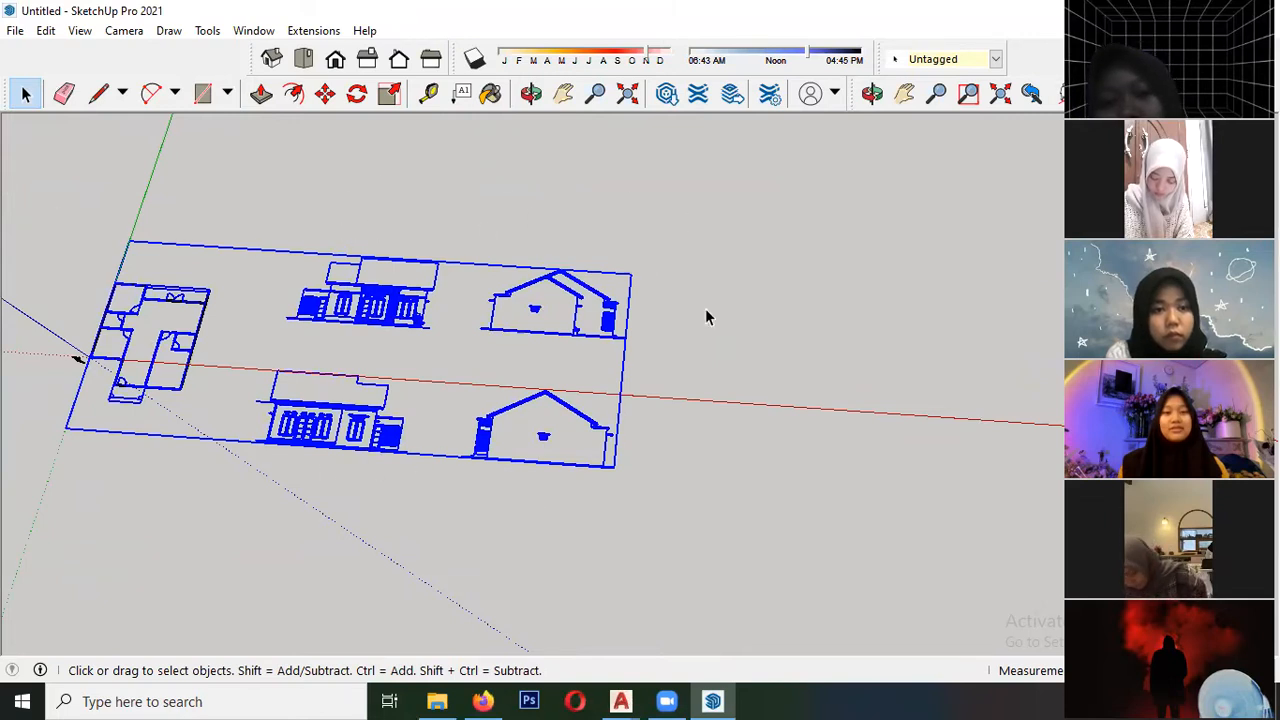
# - Open the imported drawings for editing and move the upper front elevation across the red axis, in front of the floor plan
pyautogui.scroll(8, 355, 330)
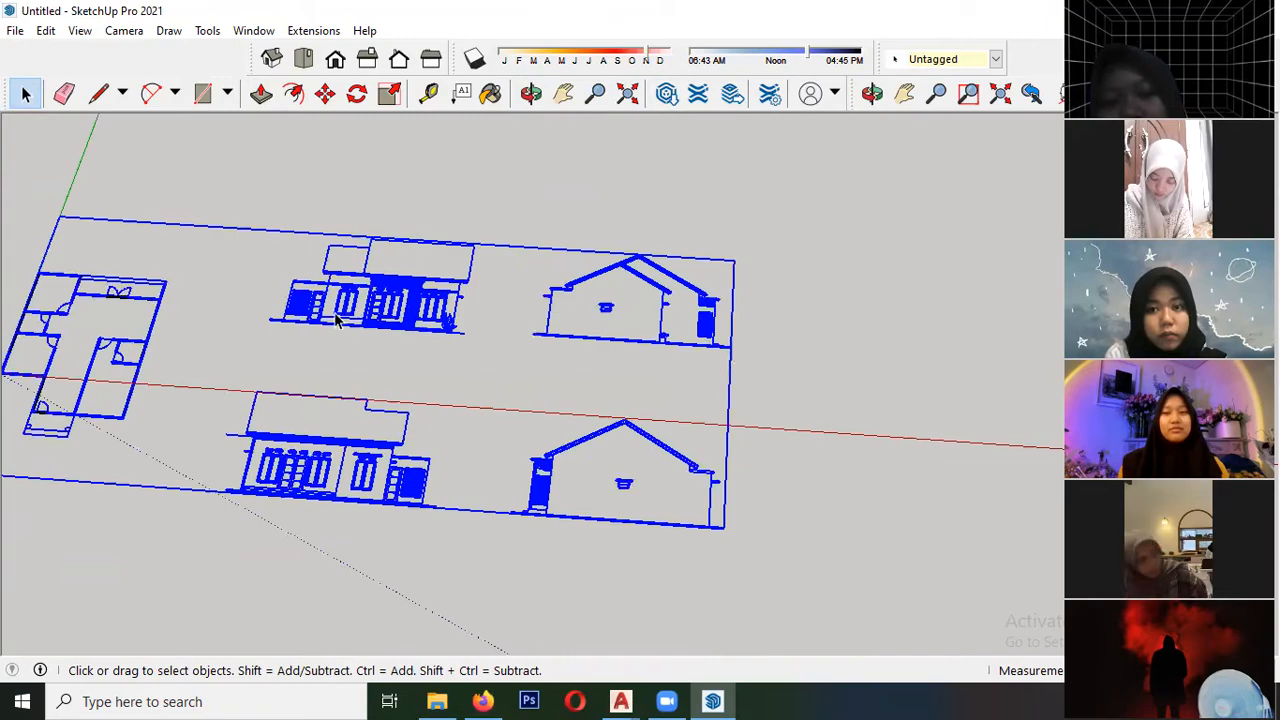
pyautogui.scroll(-2, 370, 340)
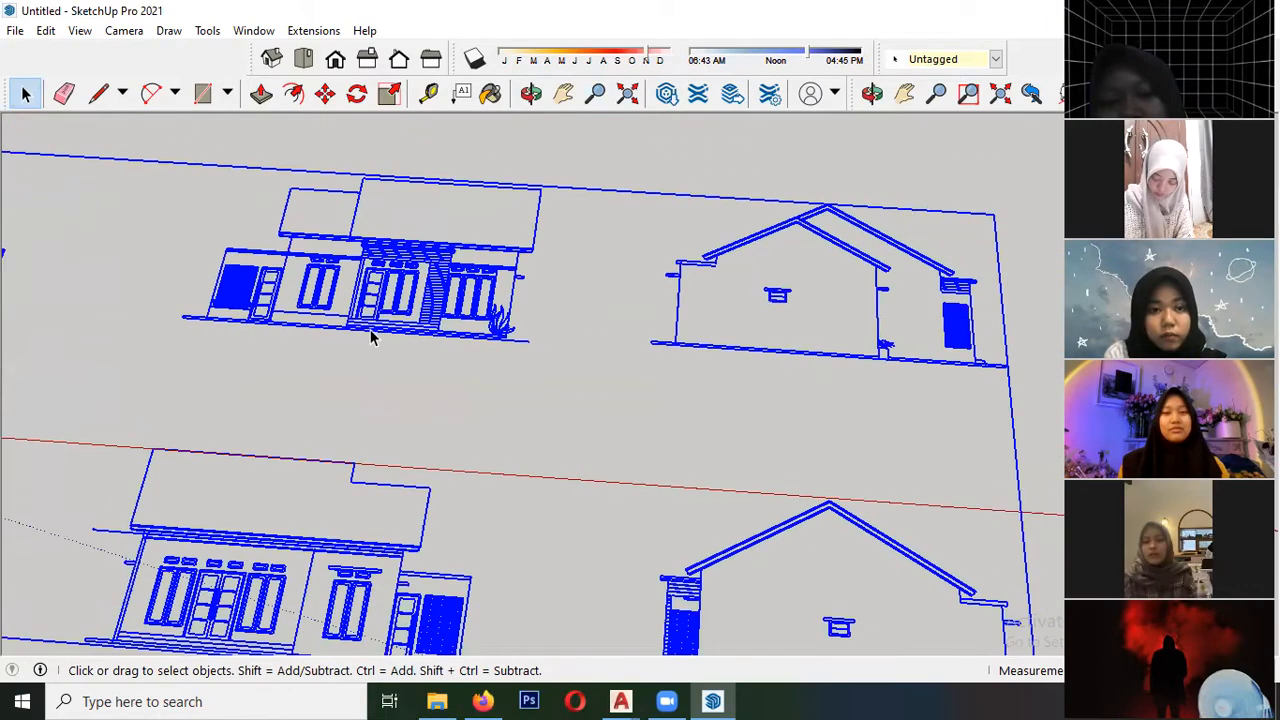
pyautogui.scroll(-2, 370, 338)
pyautogui.moveTo(431, 349); pyautogui.dragTo(366, 232, button='middle')
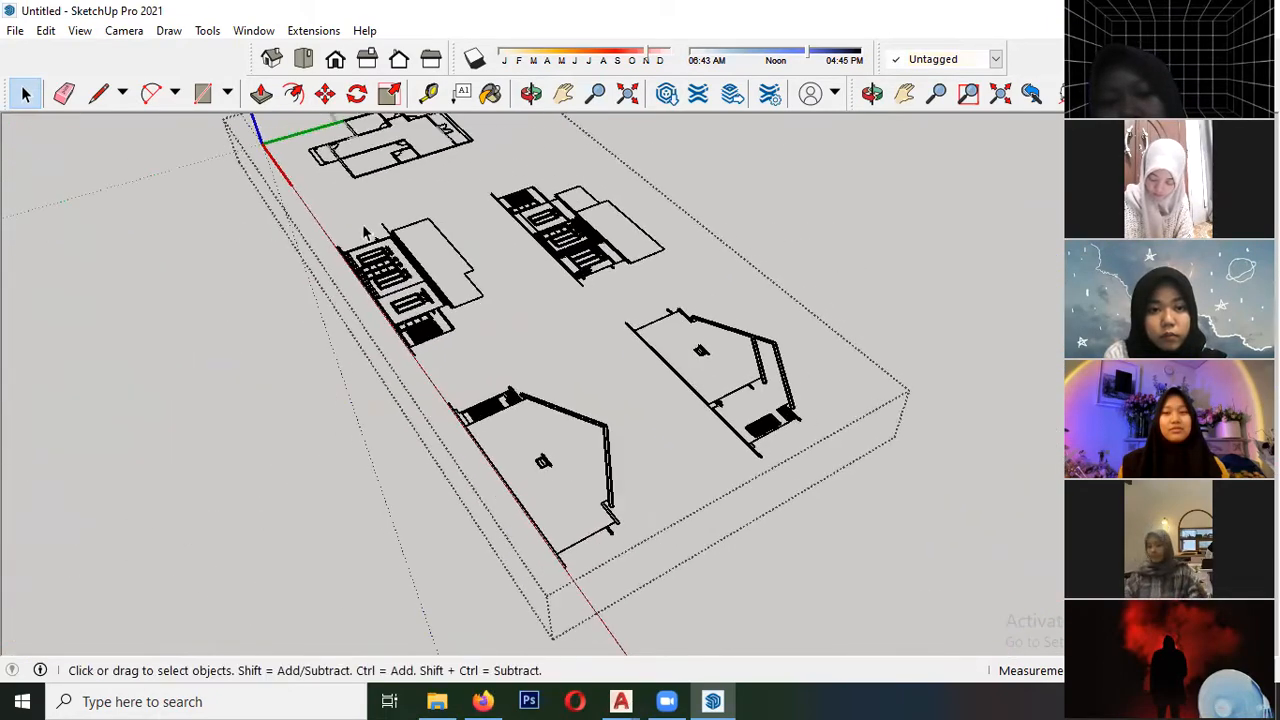
pyautogui.scroll(2, 630, 200)
pyautogui.moveTo(701, 332); pyautogui.dragTo(715, 350)
pyautogui.press('m')
pyautogui.click(558, 331)
pyautogui.scroll(-2, 697, 318)
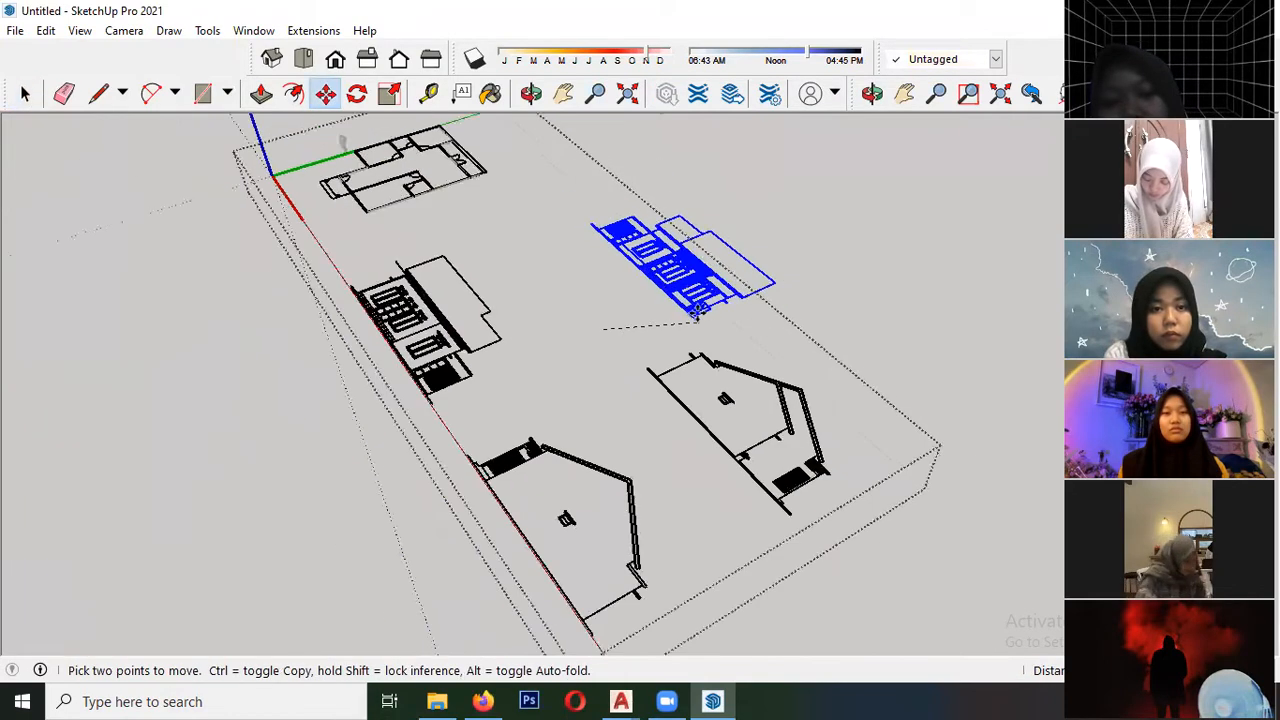
pyautogui.scroll(-2, 697, 316)
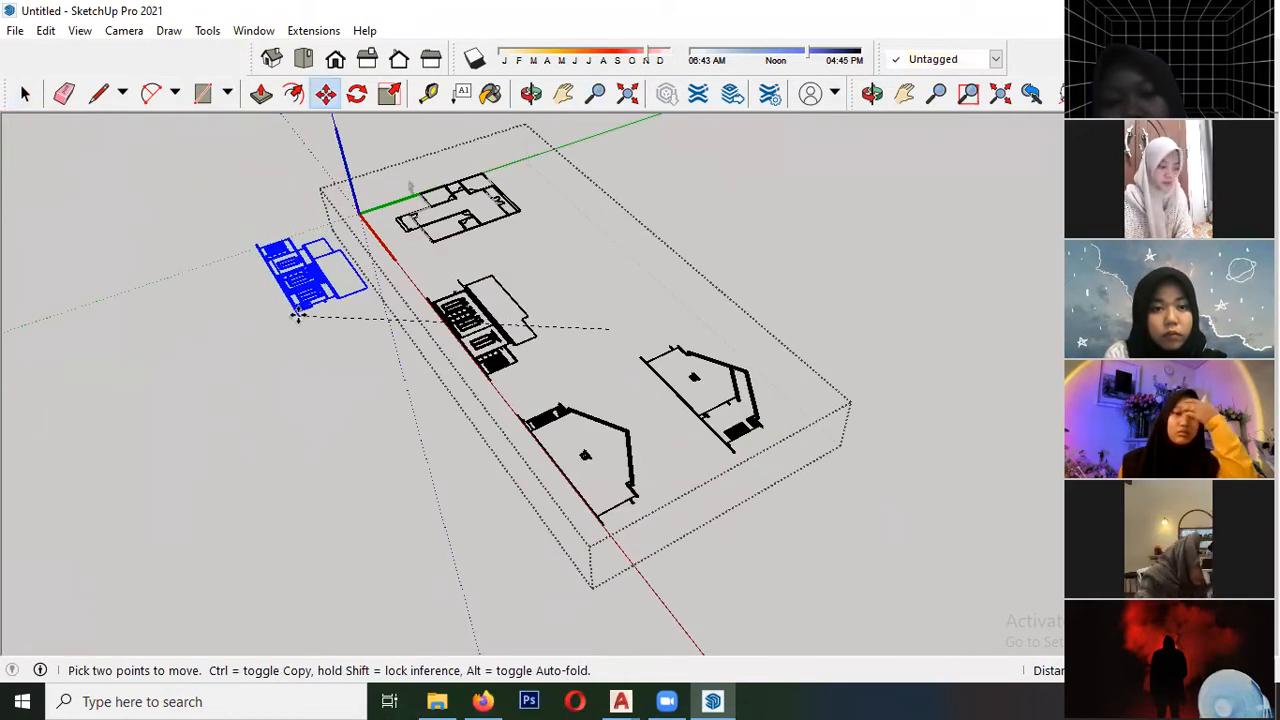
pyautogui.scroll(5, 297, 316)
pyautogui.scroll(2, 297, 270)
pyautogui.moveTo(300, 274); pyautogui.dragTo(540, 366, button='middle')
pyautogui.scroll(-4, 551, 366)
pyautogui.moveTo(474, 394)
pyautogui.mouseDown(button='middle')
pyautogui.moveTo(681, 243)
pyautogui.moveTo(351, 271)
pyautogui.moveTo(271, 229)
pyautogui.mouseUp(button='middle')
pyautogui.moveTo(341, 279)
pyautogui.mouseDown(button='middle')
pyautogui.moveTo(371, 297)
pyautogui.moveTo(426, 466)
pyautogui.moveTo(323, 346)
pyautogui.mouseUp(button='middle')
pyautogui.scroll(2, 103, 437)
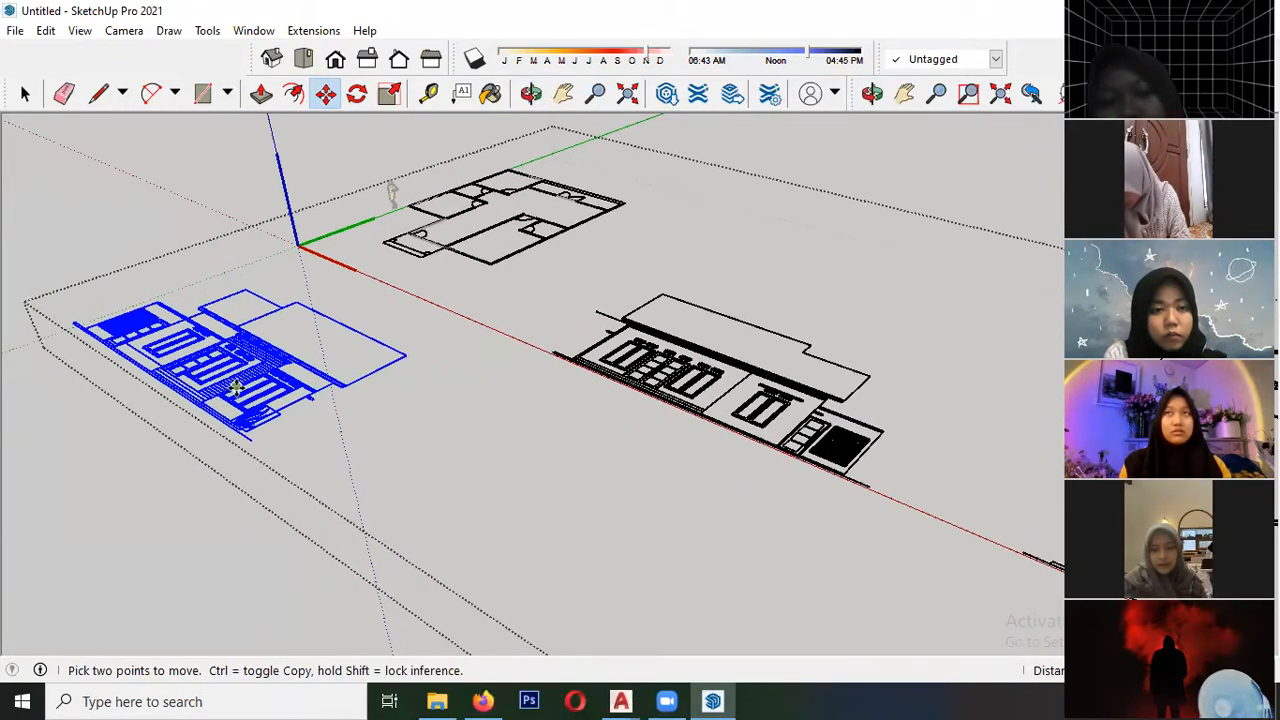
pyautogui.scroll(-2, 286, 402)
pyautogui.moveTo(307, 376); pyautogui.dragTo(315, 358, button='middle')
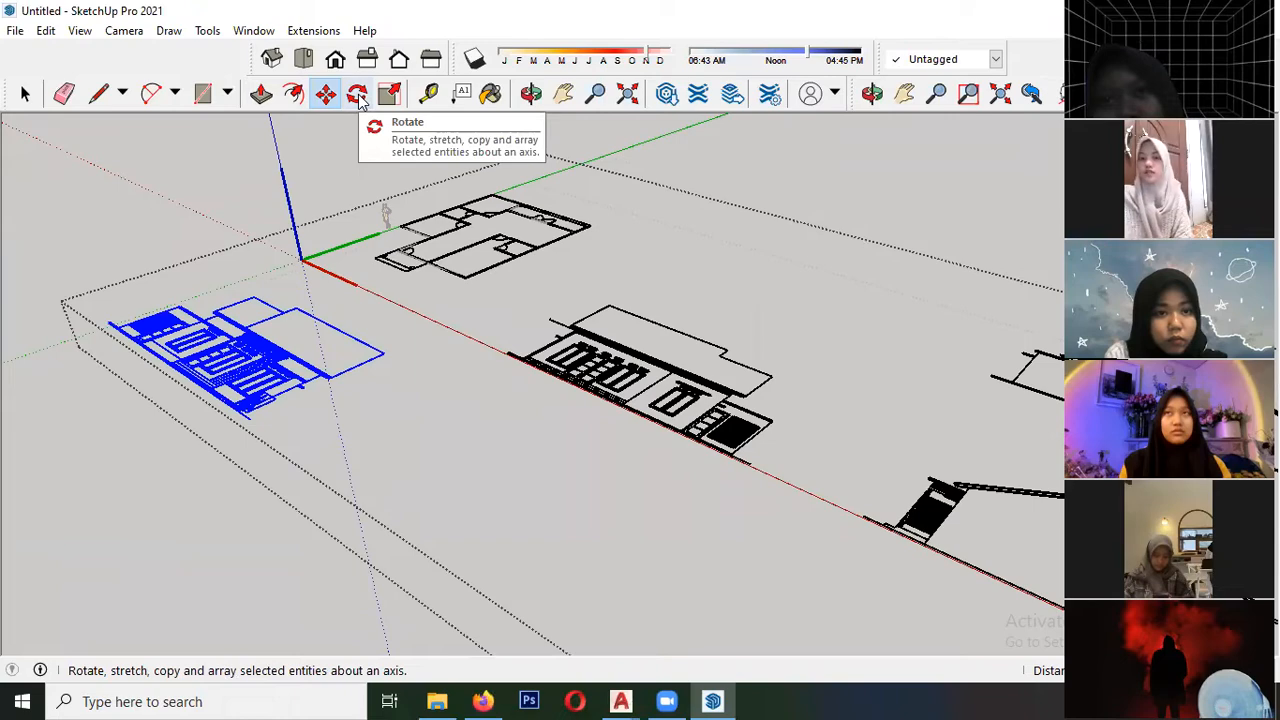
pyautogui.click(358, 96)
pyautogui.moveTo(243, 423); pyautogui.dragTo(212, 453, button='middle')
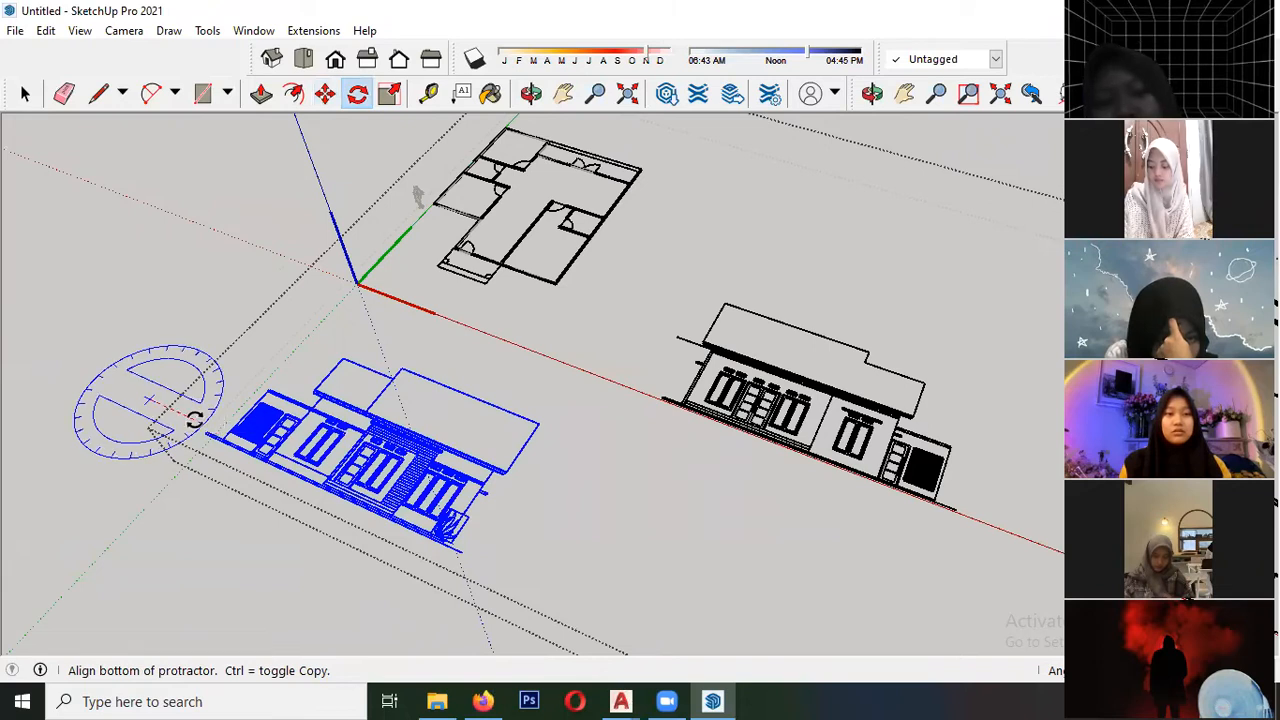
pyautogui.scroll(-4, 271, 358)
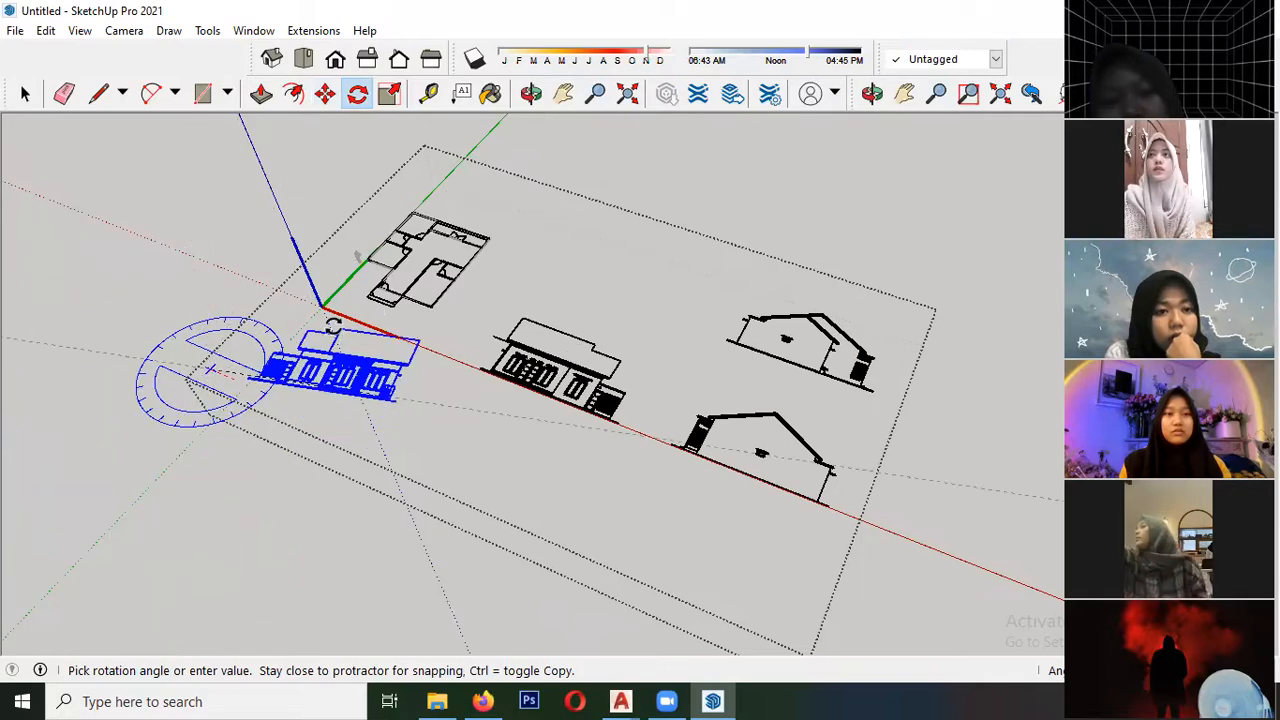
pyautogui.press('Escape')
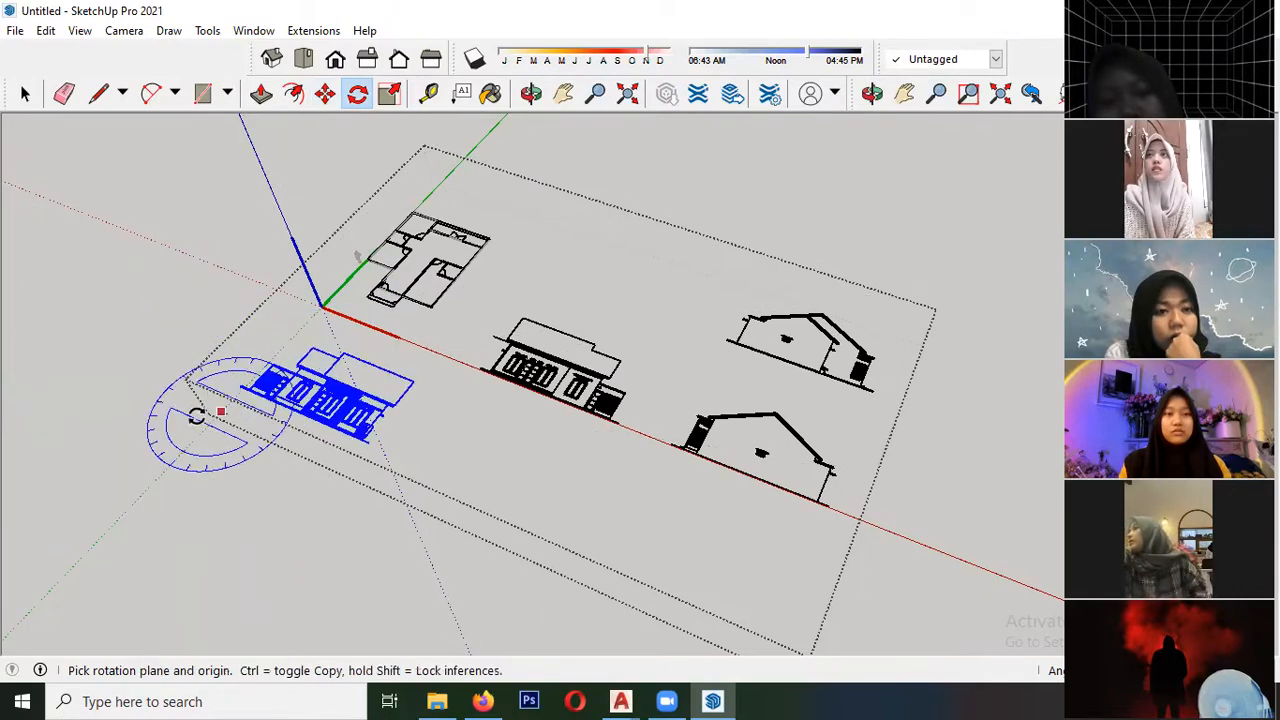
# - Rotate the moved front elevation about its ground line, in the plane perpendicular to the red axis, until it stands upright
pyautogui.scroll(2, 200, 408)
pyautogui.moveTo(370, 378); pyautogui.dragTo(464, 367, button='middle')
pyautogui.scroll(1, 474, 444)
pyautogui.moveTo(474, 446); pyautogui.dragTo(437, 323, button='middle')
pyautogui.moveTo(482, 420)
pyautogui.mouseDown(button='middle')
pyautogui.moveTo(455, 477)
pyautogui.moveTo(491, 410)
pyautogui.mouseUp(button='middle')
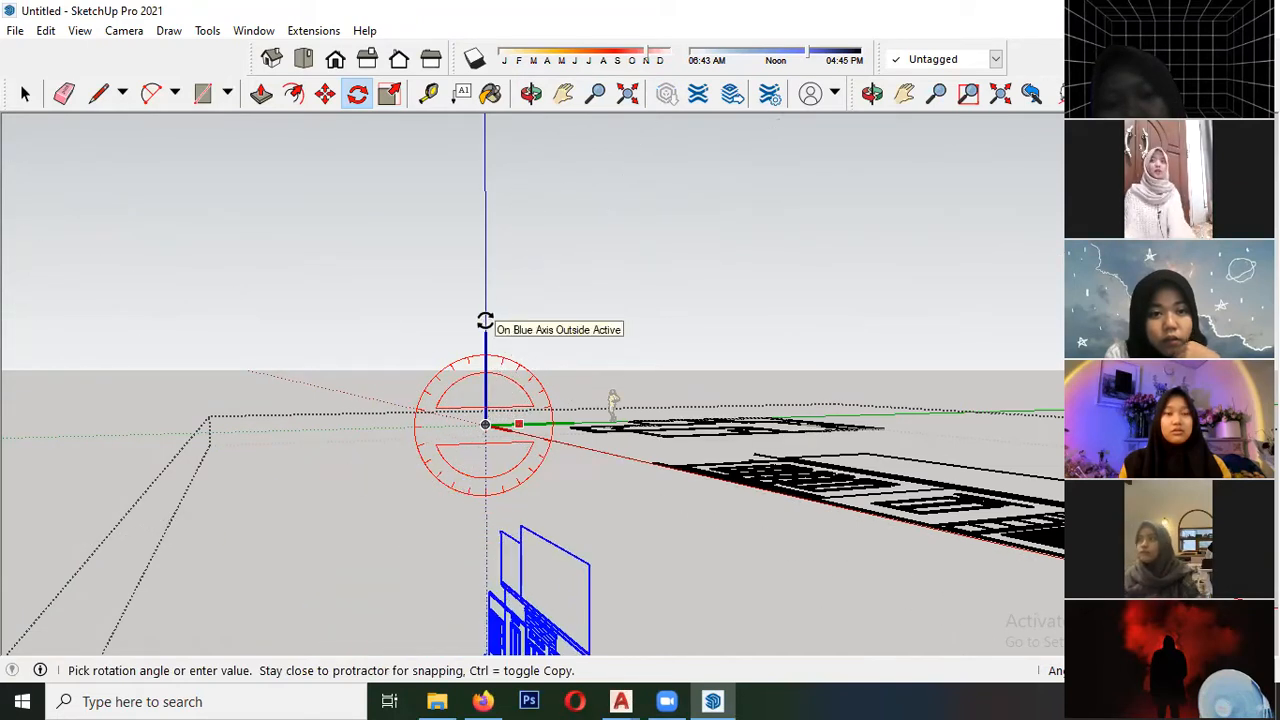
pyautogui.click(510, 428)
pyautogui.moveTo(314, 471)
pyautogui.mouseDown(button='middle')
pyautogui.moveTo(329, 443)
pyautogui.moveTo(273, 422)
pyautogui.moveTo(254, 449)
pyautogui.moveTo(251, 413)
pyautogui.mouseUp(button='middle')
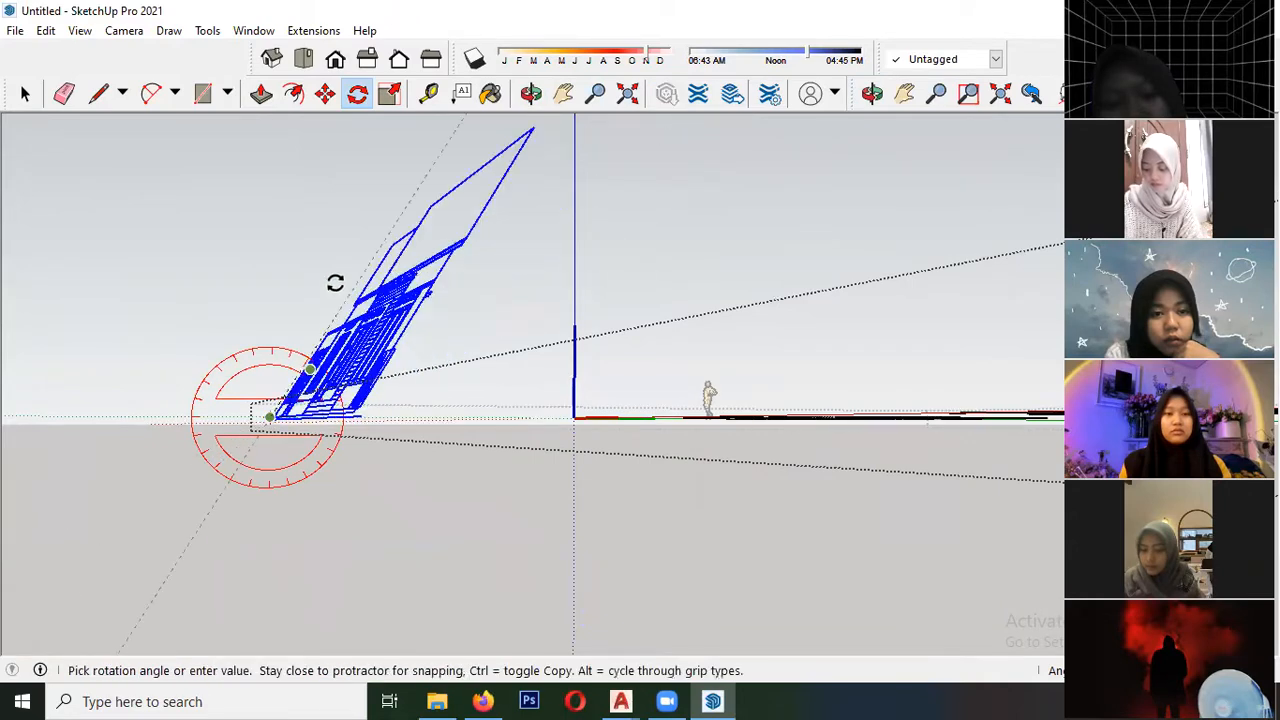
pyautogui.click(263, 260)
pyautogui.moveTo(263, 260); pyautogui.dragTo(318, 434, button='middle')
pyautogui.scroll(-4, 298, 406)
pyautogui.moveTo(414, 526); pyautogui.dragTo(446, 538, button='middle')
pyautogui.press('space')
pyautogui.scroll(3, 566, 562)
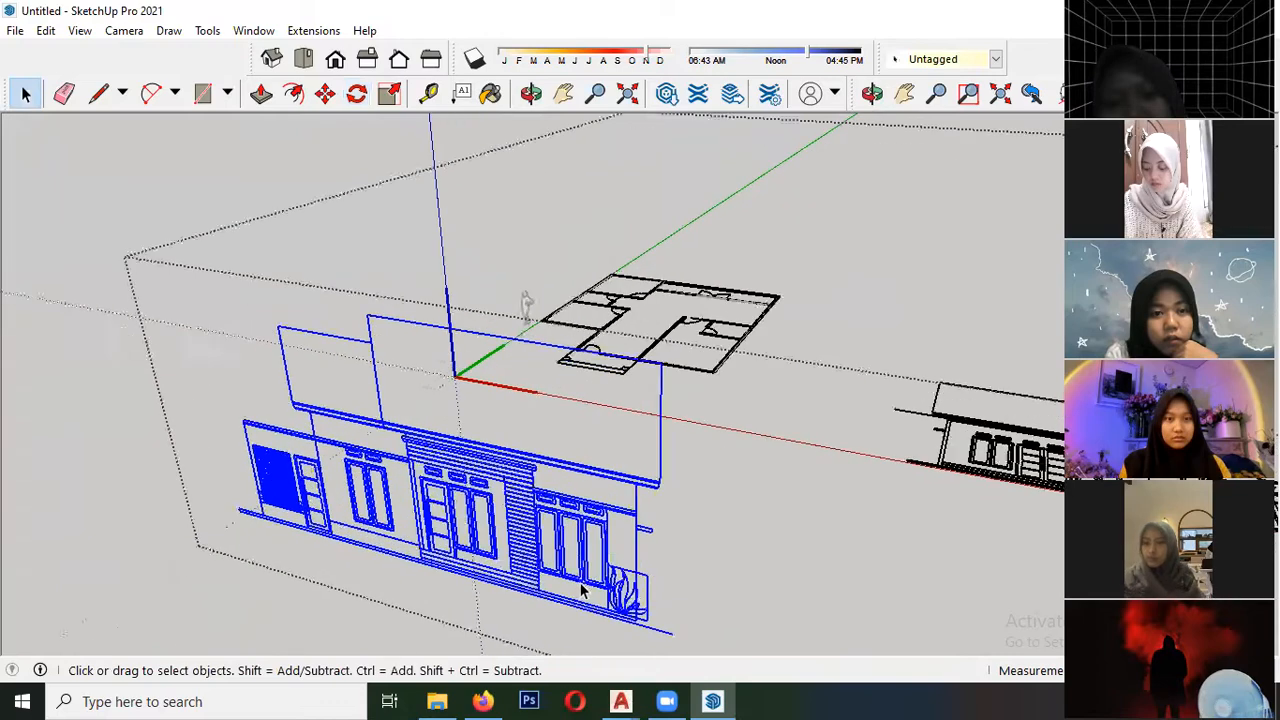
pyautogui.moveTo(177, 510); pyautogui.dragTo(354, 377, button='middle')
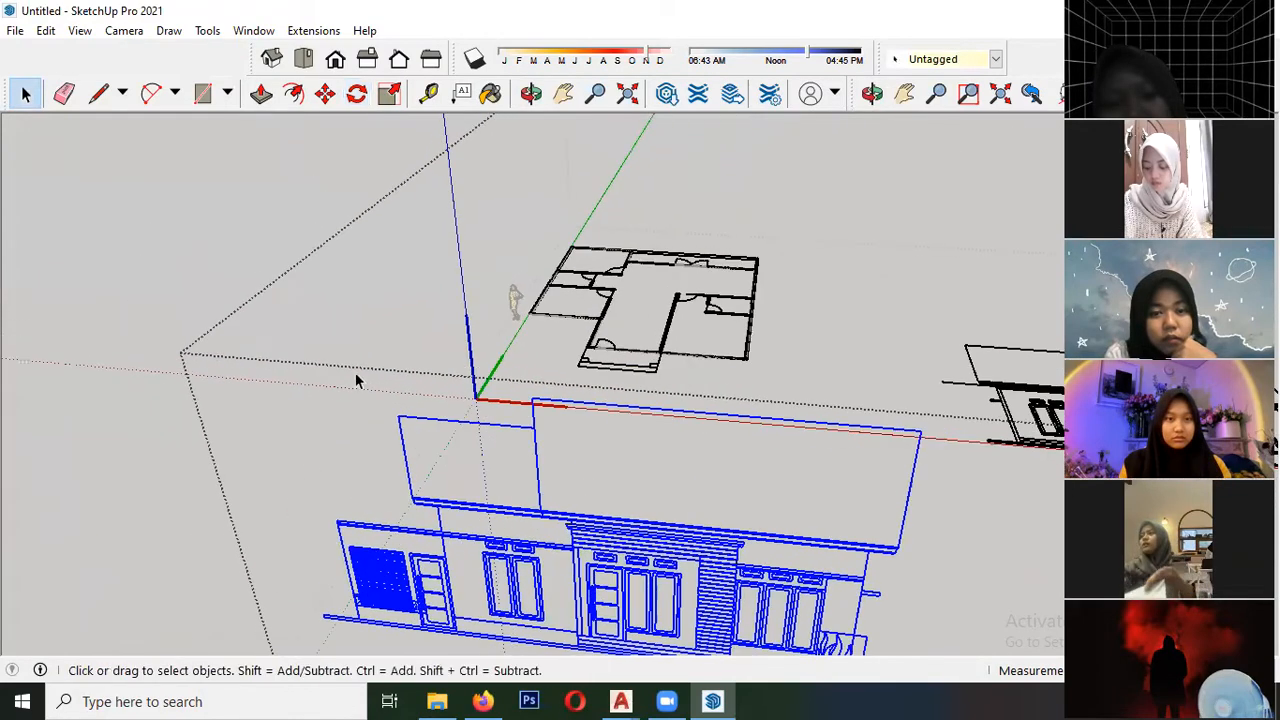
pyautogui.scroll(-2, 462, 450)
pyautogui.click(326, 95)
pyautogui.scroll(3, 371, 555)
pyautogui.scroll(2, 343, 517)
pyautogui.scroll(-3, 262, 505)
pyautogui.scroll(3, 262, 505)
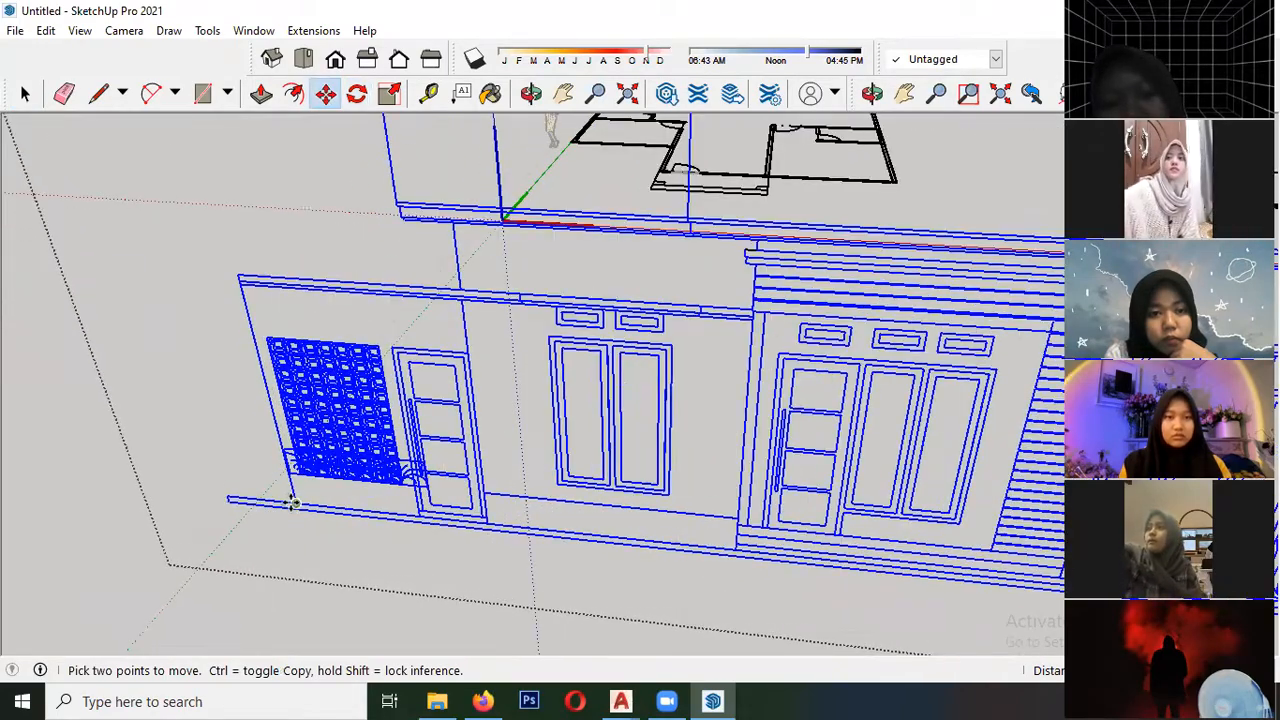
pyautogui.scroll(-5, 293, 503)
pyautogui.moveTo(434, 340); pyautogui.dragTo(560, 318, button='middle')
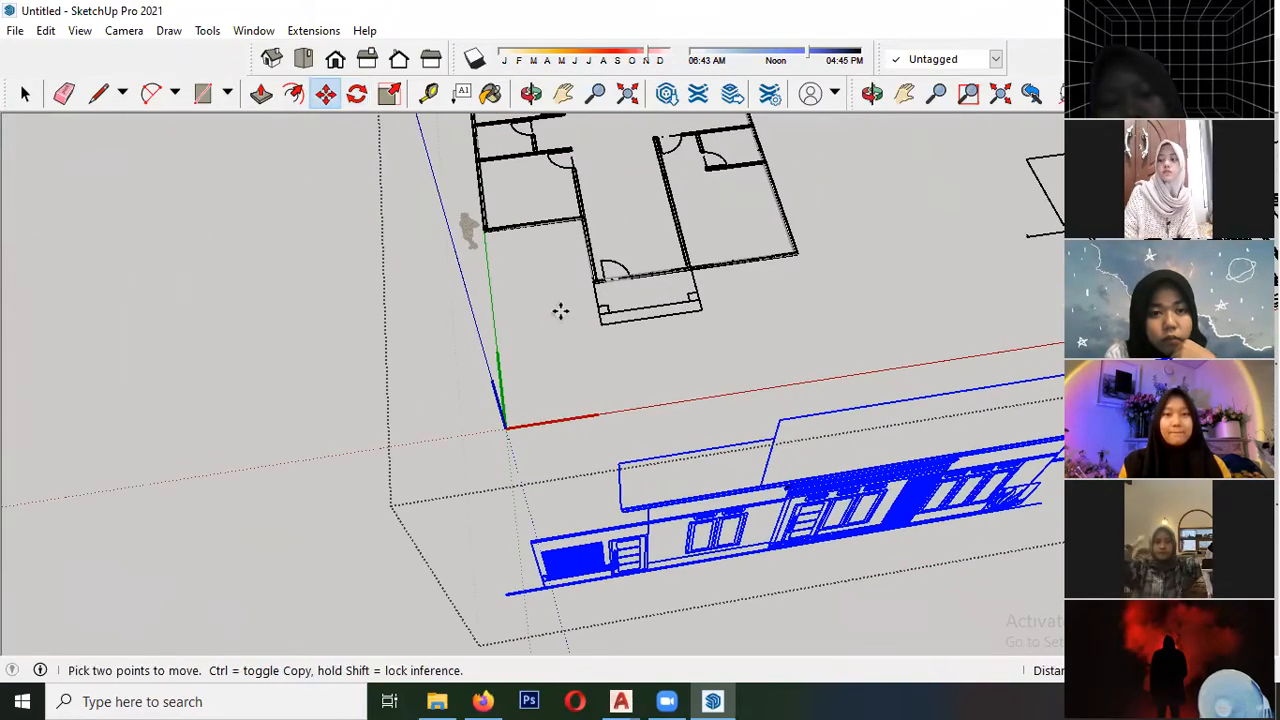
pyautogui.press('space')
# - Draw a guide line from the floor plan's outer wall corner on the green axis forward to the upright front elevation
pyautogui.scroll(8, 482, 245)
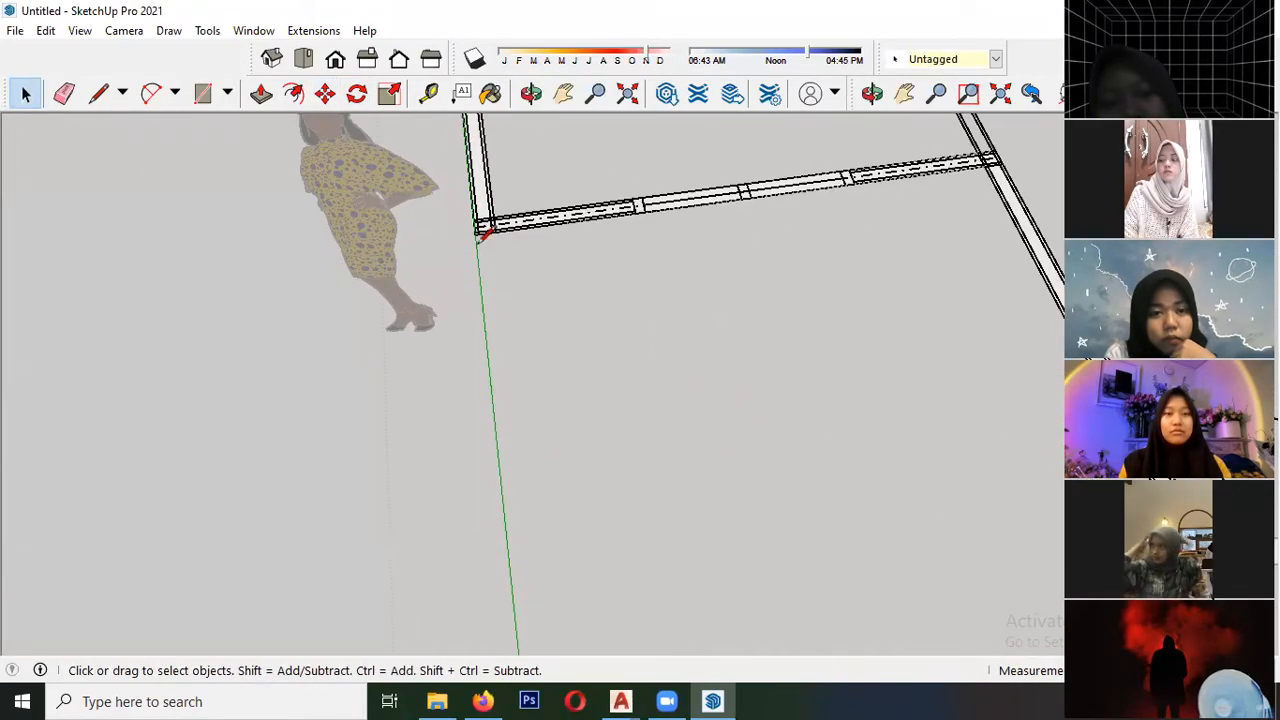
pyautogui.click(475, 233)
pyautogui.scroll(-9, 467, 225)
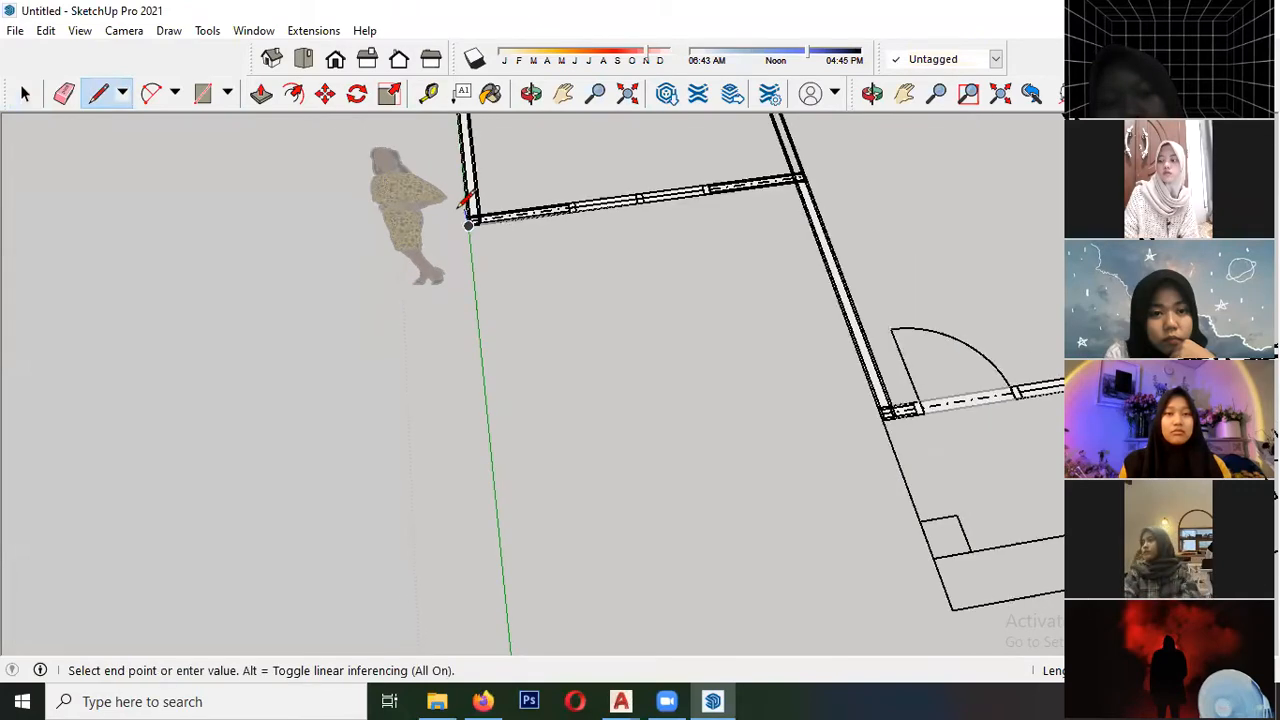
pyautogui.moveTo(446, 428)
pyautogui.mouseDown(button='middle')
pyautogui.moveTo(398, 434)
pyautogui.moveTo(429, 371)
pyautogui.moveTo(491, 380)
pyautogui.moveTo(426, 361)
pyautogui.mouseUp(button='middle')
pyautogui.scroll(2, 476, 372)
pyautogui.press('space')
# - Move the upright front elevation so the base of its outer wall line meets the end of the guide line
pyautogui.scroll(-4, 275, 345)
pyautogui.scroll(4, 424, 361)
pyautogui.scroll(4, 386, 360)
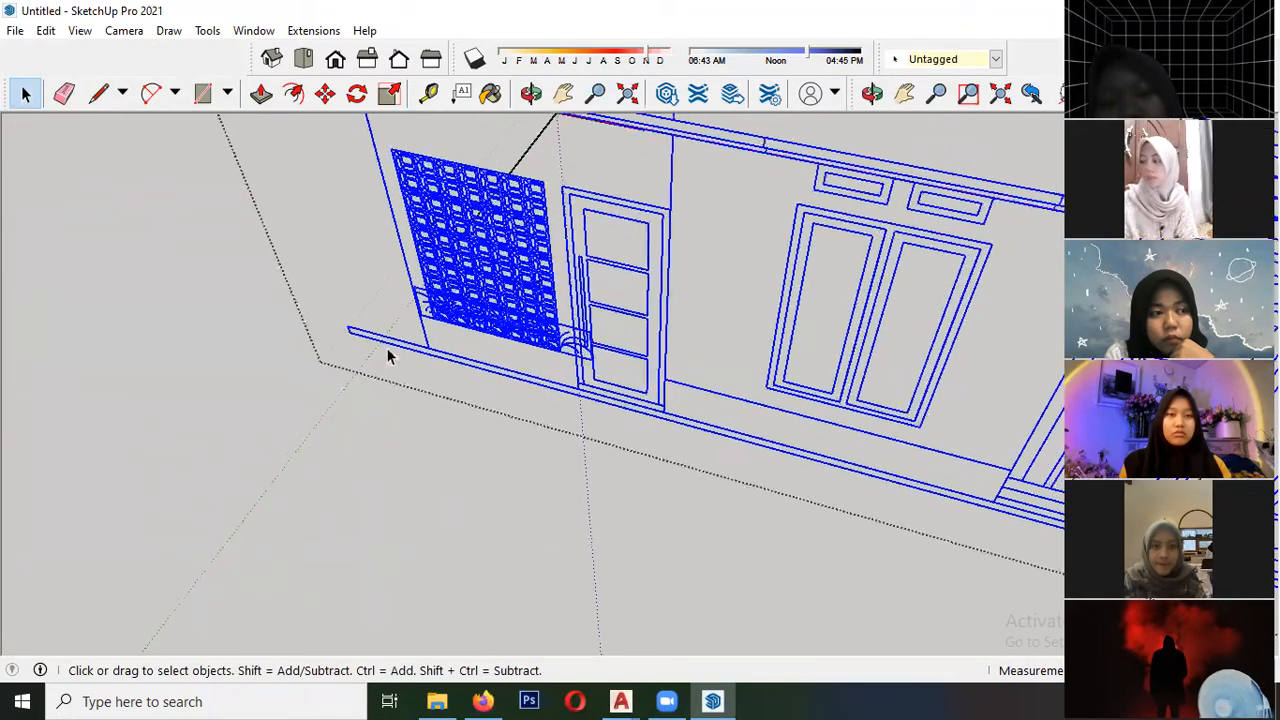
pyautogui.press('m')
pyautogui.click(437, 347)
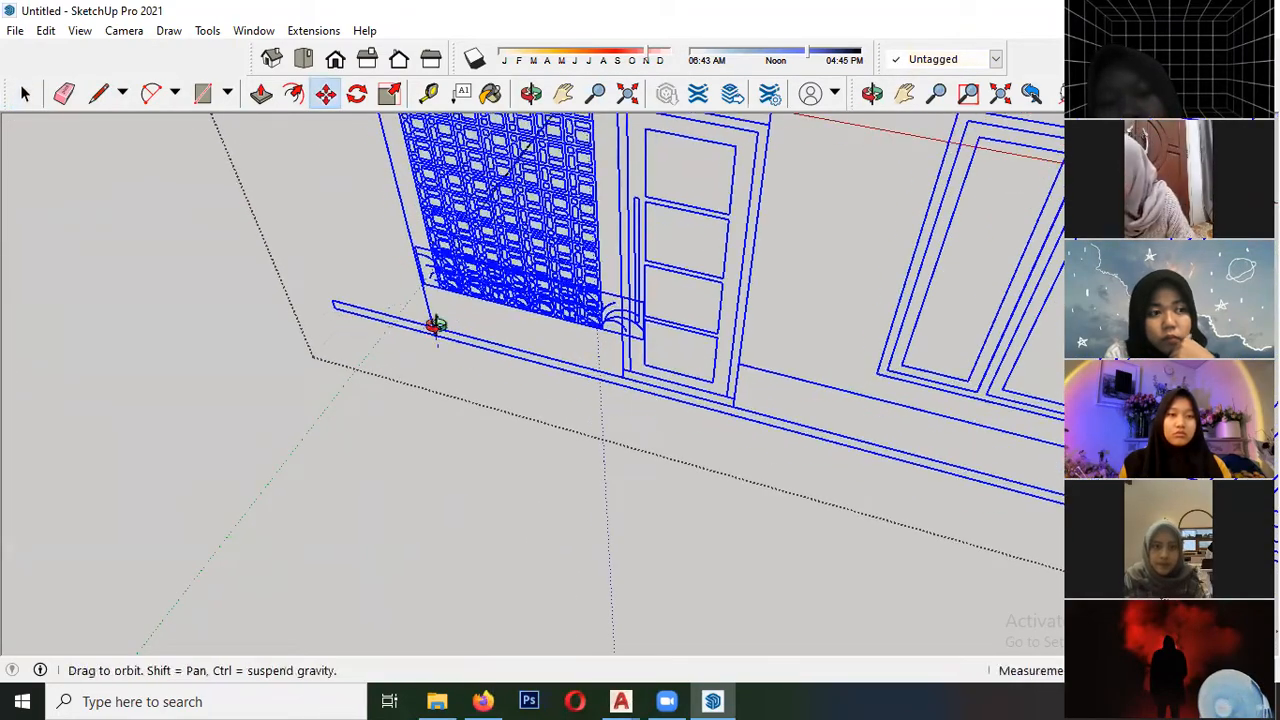
pyautogui.moveTo(434, 326); pyautogui.dragTo(539, 316, button='middle')
pyautogui.click(399, 280)
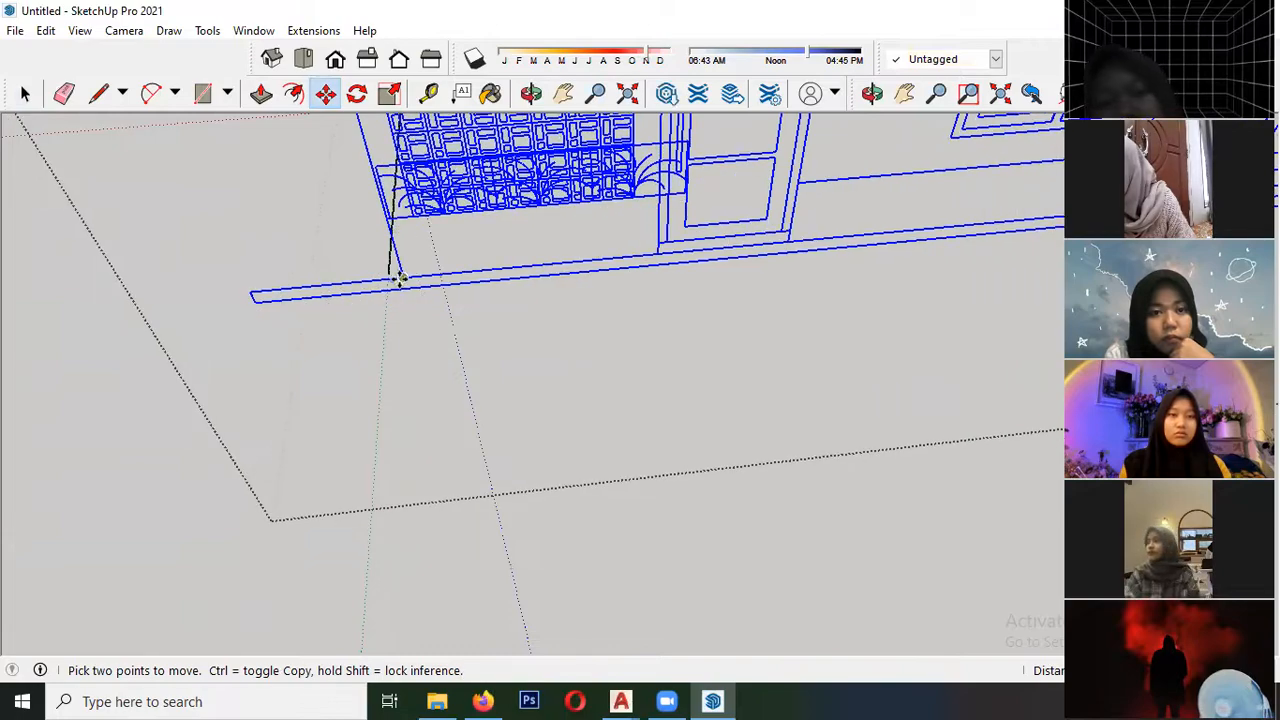
pyautogui.click(402, 280)
pyautogui.click(388, 277)
pyautogui.press('space')
pyautogui.scroll(-6, 326, 383)
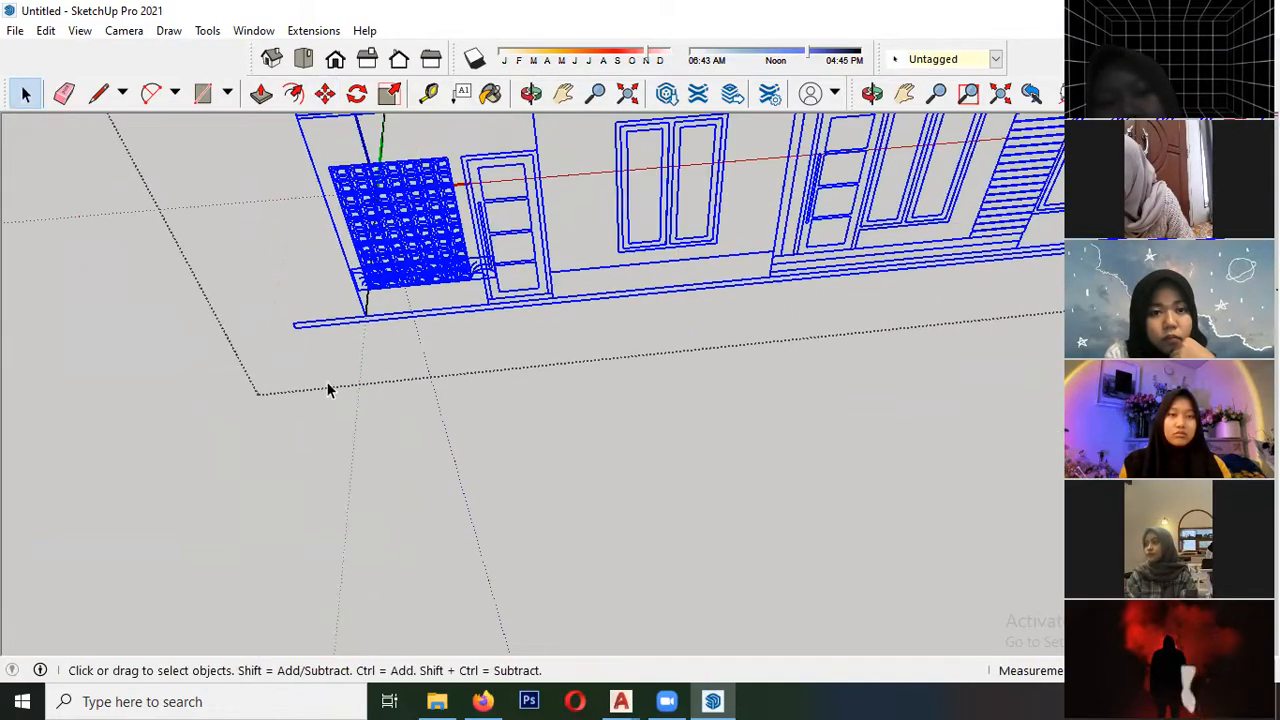
# - Leave editing of the imported drawings and examine how the upright front elevation lines up with the floor plan
pyautogui.moveTo(438, 303); pyautogui.dragTo(400, 322, button='middle')
pyautogui.scroll(-3, 310, 383)
pyautogui.scroll(-3, 310, 383)
pyautogui.click(461, 422)
pyautogui.scroll(3, 541, 292)
pyautogui.moveTo(541, 294)
pyautogui.mouseDown(button='middle')
pyautogui.moveTo(523, 337)
pyautogui.moveTo(379, 188)
pyautogui.moveTo(470, 270)
pyautogui.moveTo(491, 328)
pyautogui.moveTo(538, 353)
pyautogui.moveTo(470, 356)
pyautogui.moveTo(660, 269)
pyautogui.moveTo(557, 277)
pyautogui.mouseUp(button='middle')
pyautogui.scroll(-6, 189, 293)
pyautogui.click(601, 270)
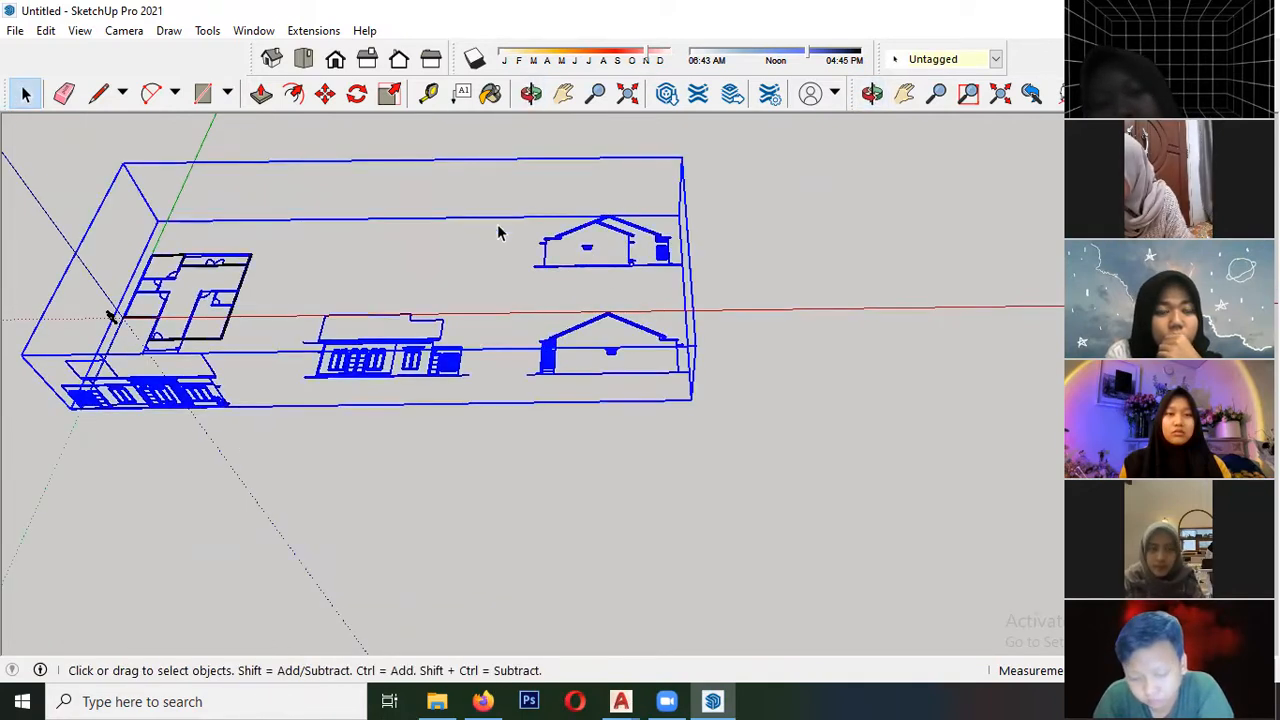
# - Reopen the imported drawings for editing and rotate the upper gable-side elevation about its ground line until it stands upright
pyautogui.doubleClick(592, 270)
pyautogui.moveTo(592, 270); pyautogui.dragTo(361, 221, button='middle')
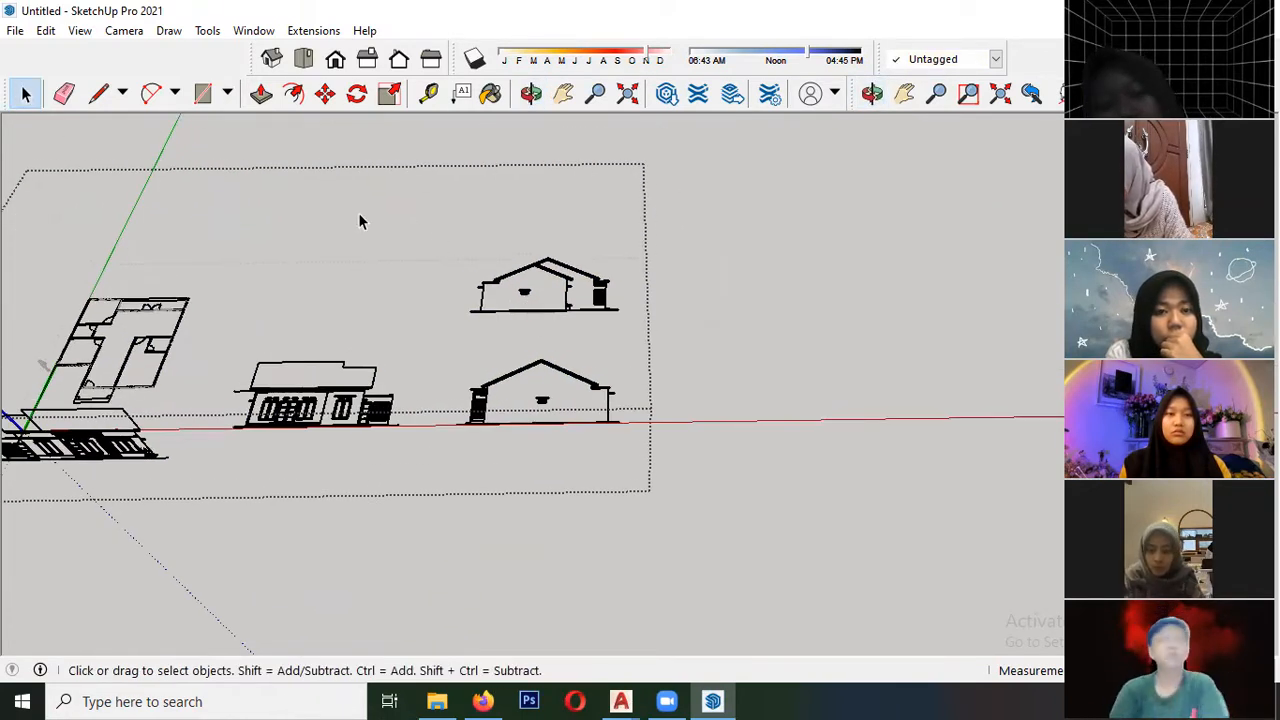
pyautogui.moveTo(677, 341); pyautogui.dragTo(450, 230, button='middle')
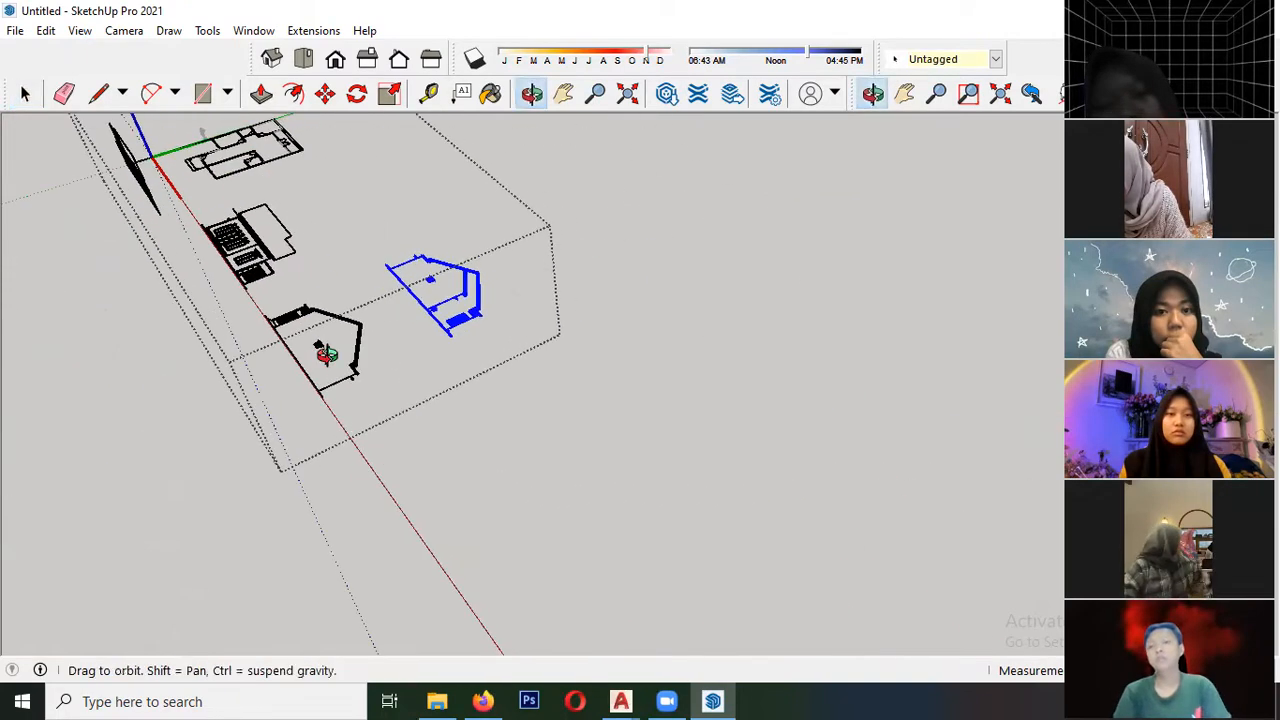
pyautogui.moveTo(460, 305); pyautogui.dragTo(480, 240, button='middle')
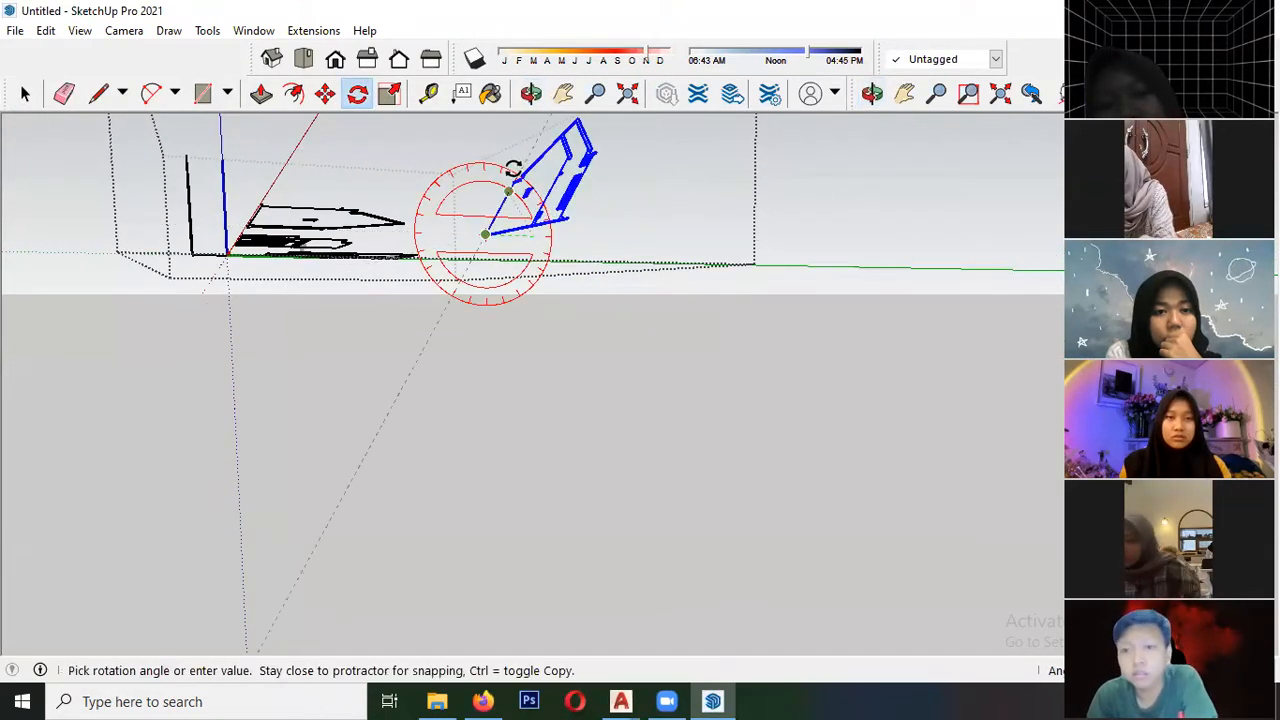
pyautogui.click(472, 161)
pyautogui.moveTo(472, 161); pyautogui.dragTo(491, 307, button='middle')
pyautogui.scroll(-1, 380, 367)
pyautogui.scroll(1, 625, 470)
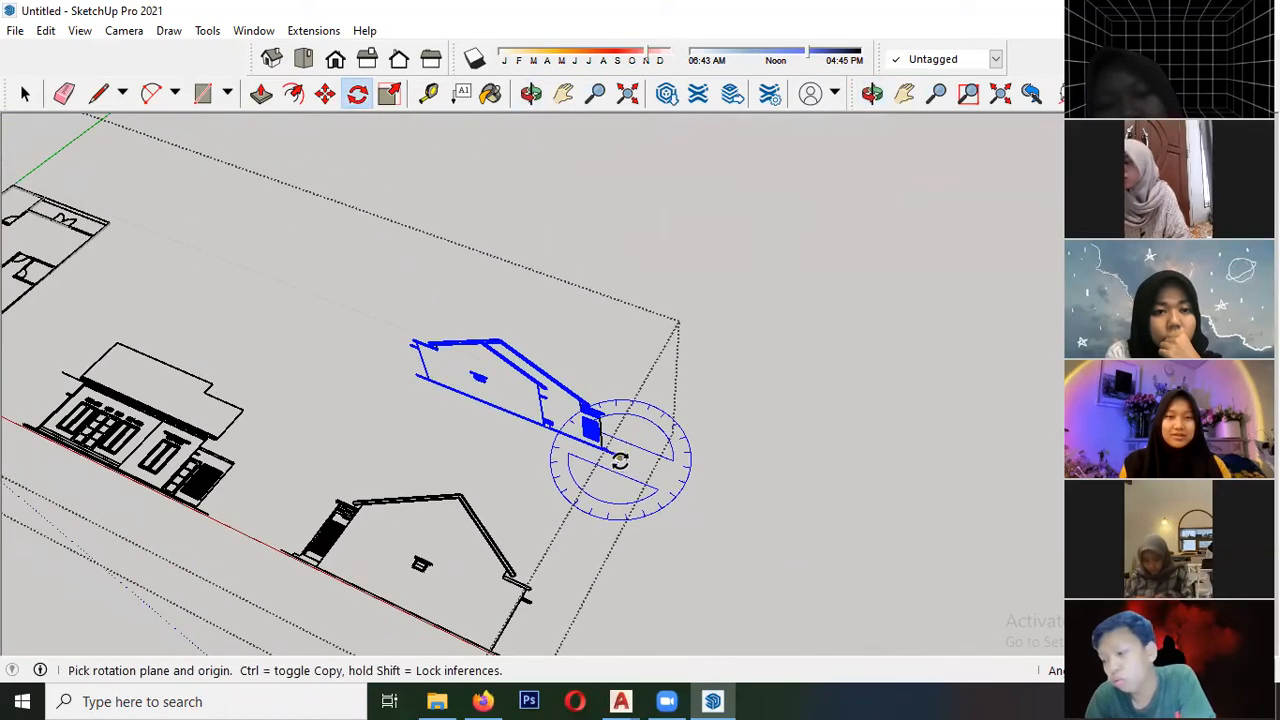
pyautogui.click(614, 460)
pyautogui.scroll(-1, 614, 460)
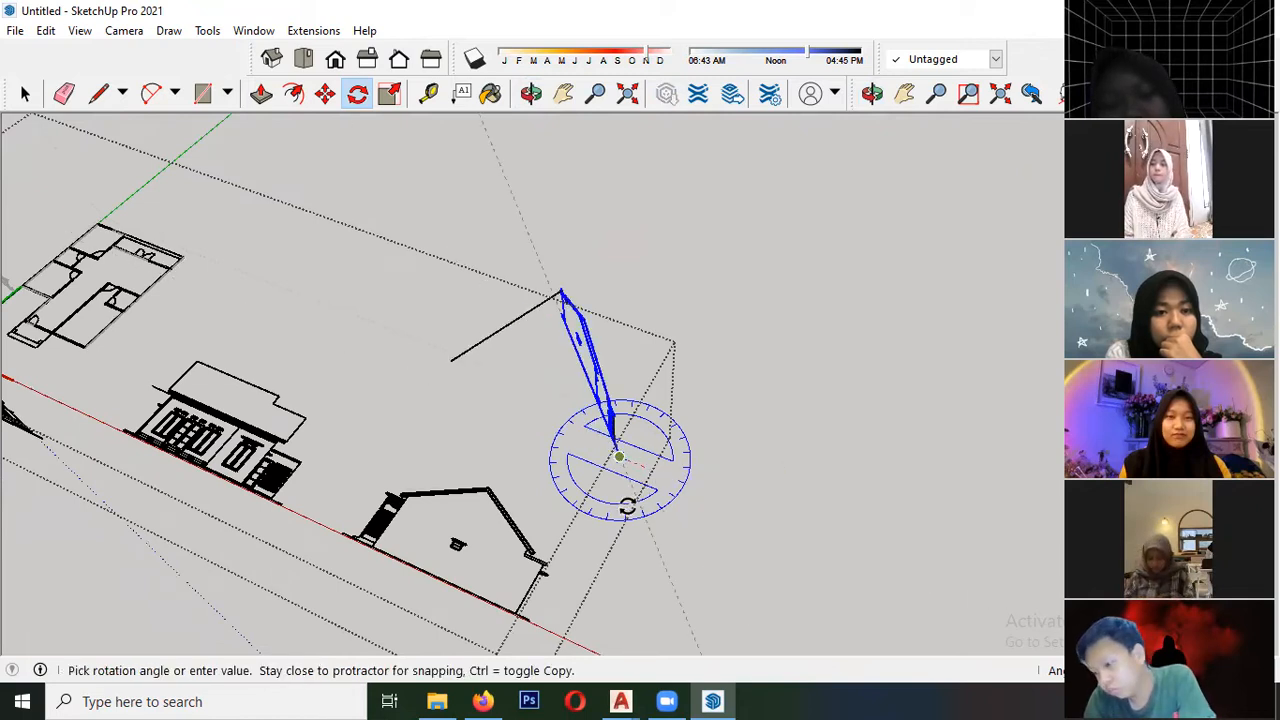
pyautogui.press('Escape')
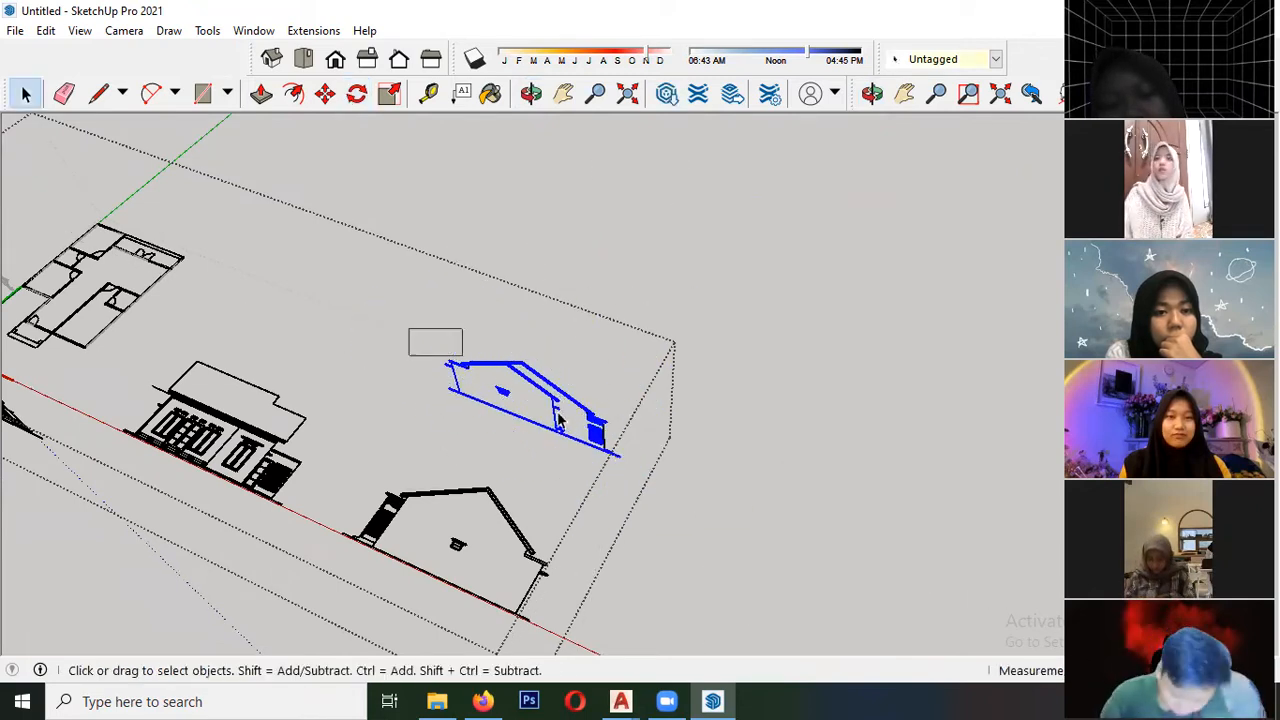
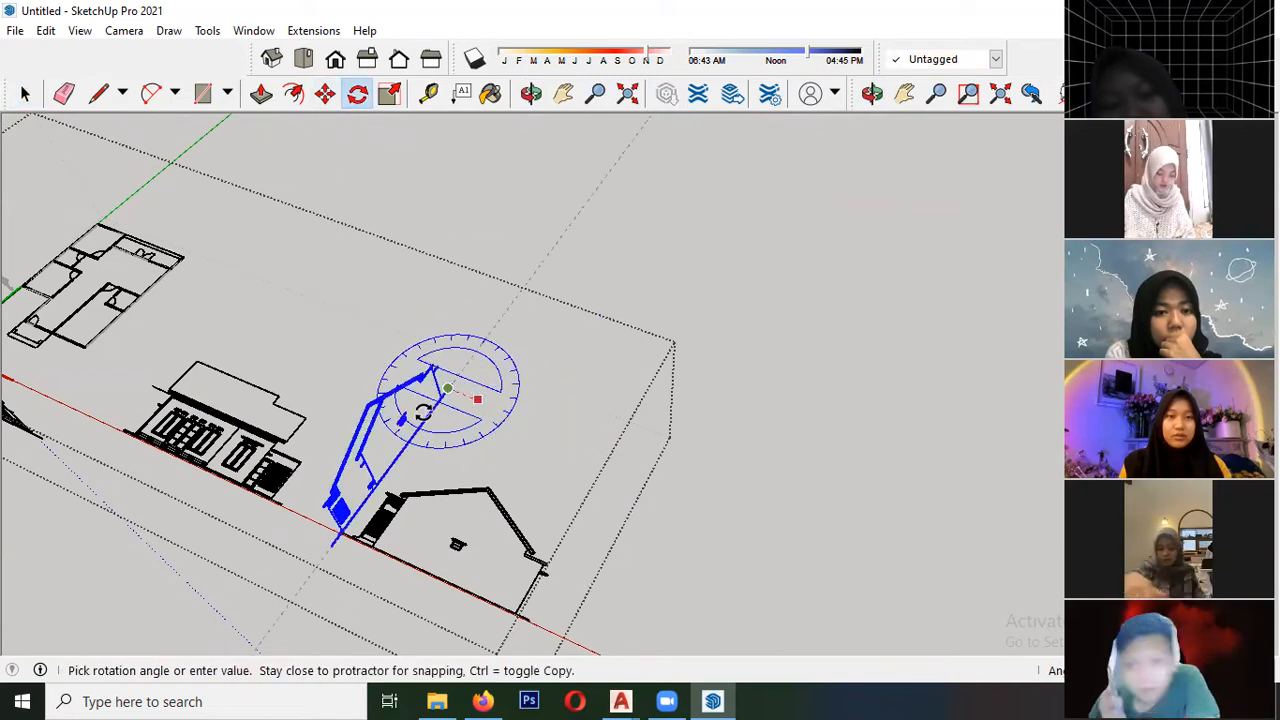
# - Rotate the upright gable-side elevation on the ground plane until it runs parallel to the green axis
pyautogui.click(485, 427)
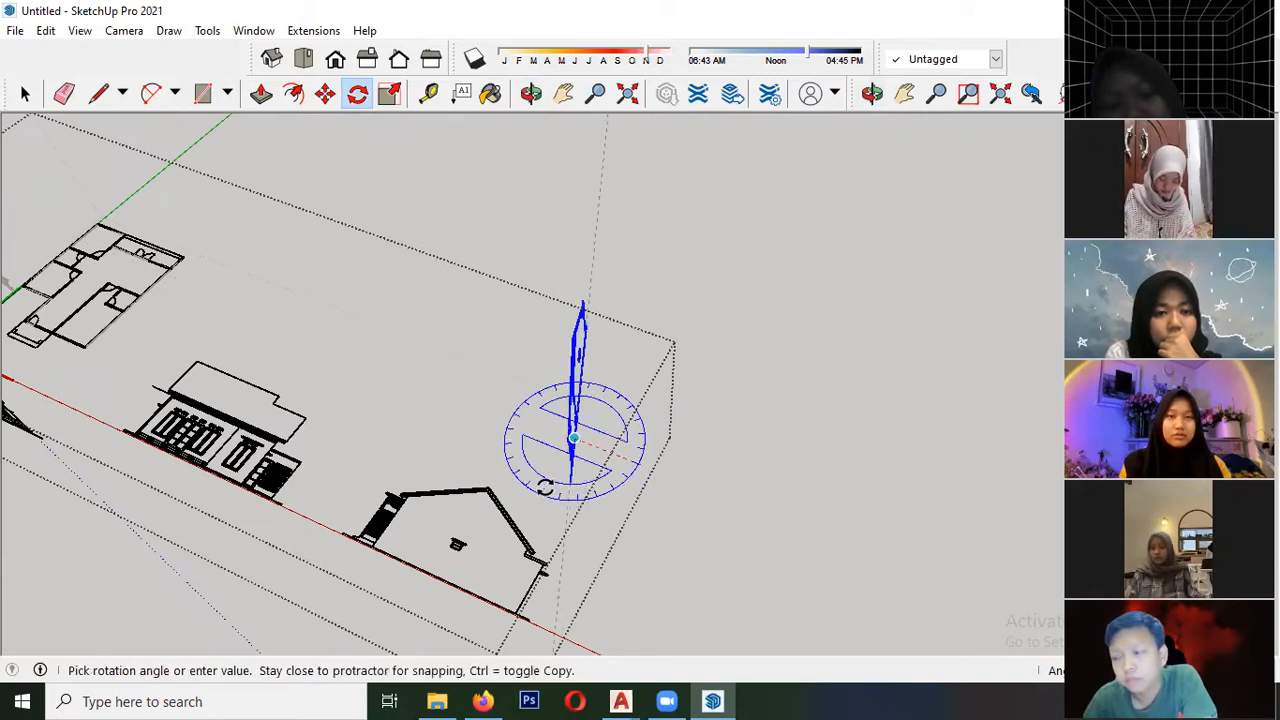
pyautogui.click(548, 490)
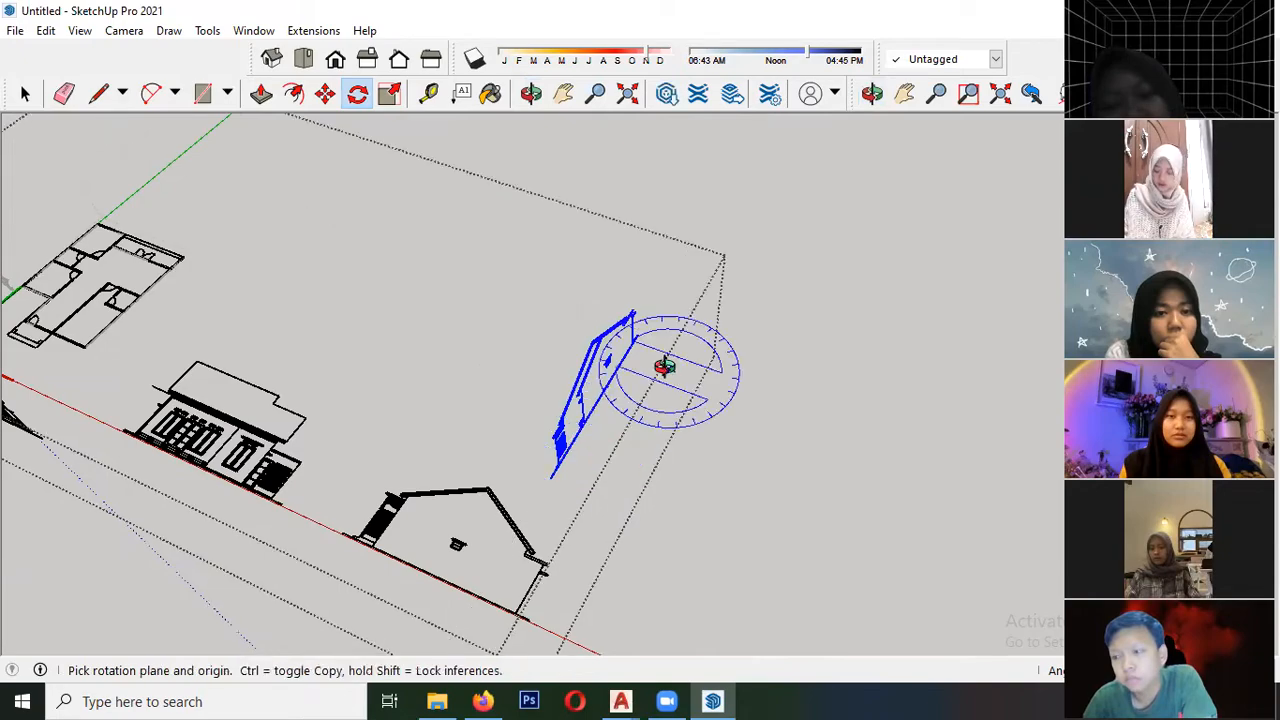
pyautogui.moveTo(666, 366); pyautogui.dragTo(600, 343, button='middle')
pyautogui.press('space')
# - Move the upright gable-side elevation to stand beside the floor plan's long wall on the green axis
pyautogui.scroll(6, 632, 340)
pyautogui.scroll(3, 658, 345)
pyautogui.press('m')
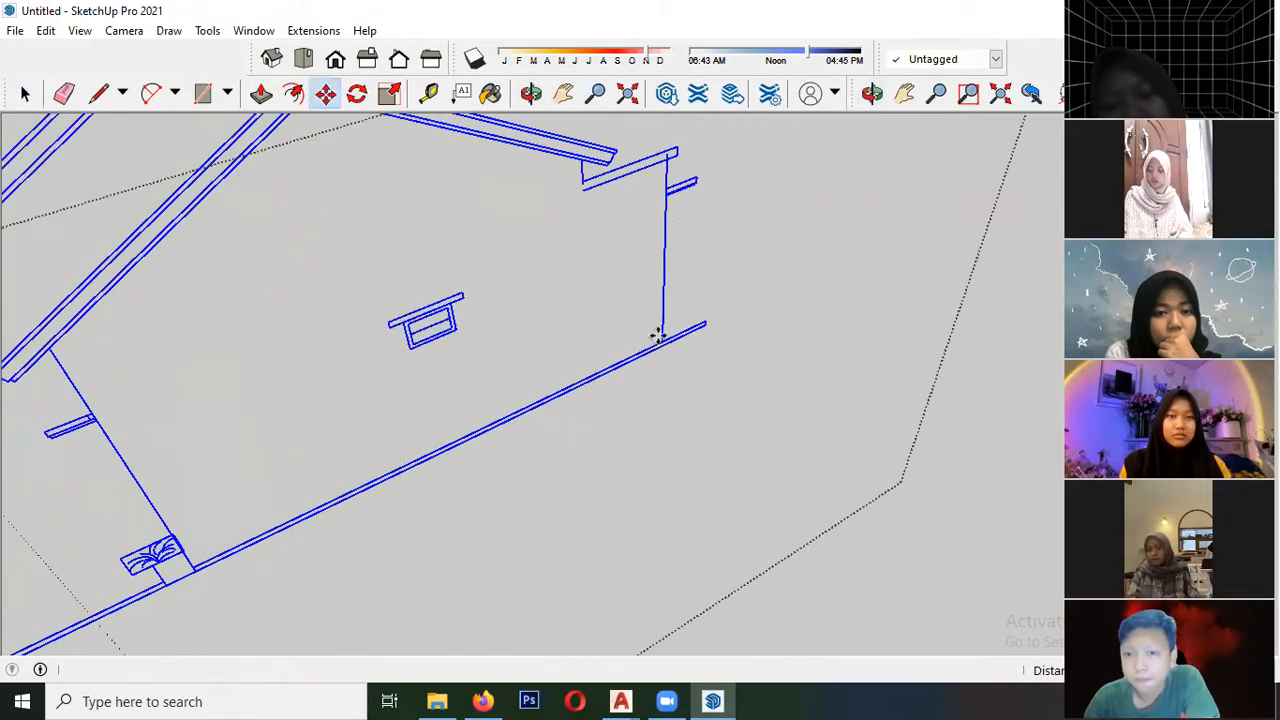
pyautogui.scroll(-5, 620, 335)
pyautogui.moveTo(571, 329); pyautogui.dragTo(705, 472, button='middle')
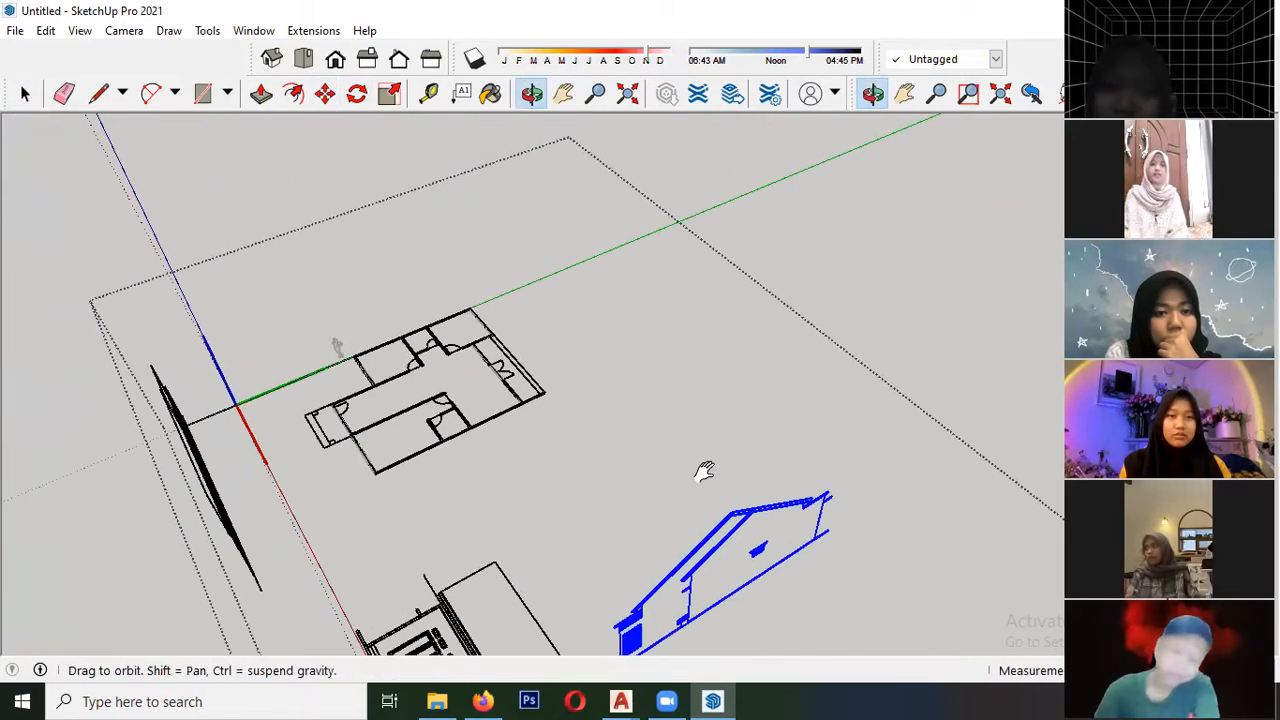
pyautogui.scroll(5, 427, 289)
pyautogui.click(529, 280)
pyautogui.moveTo(529, 280); pyautogui.dragTo(343, 371, button='middle')
pyautogui.scroll(-1, 500, 263)
pyautogui.click(430, 260)
pyautogui.scroll(3, 424, 312)
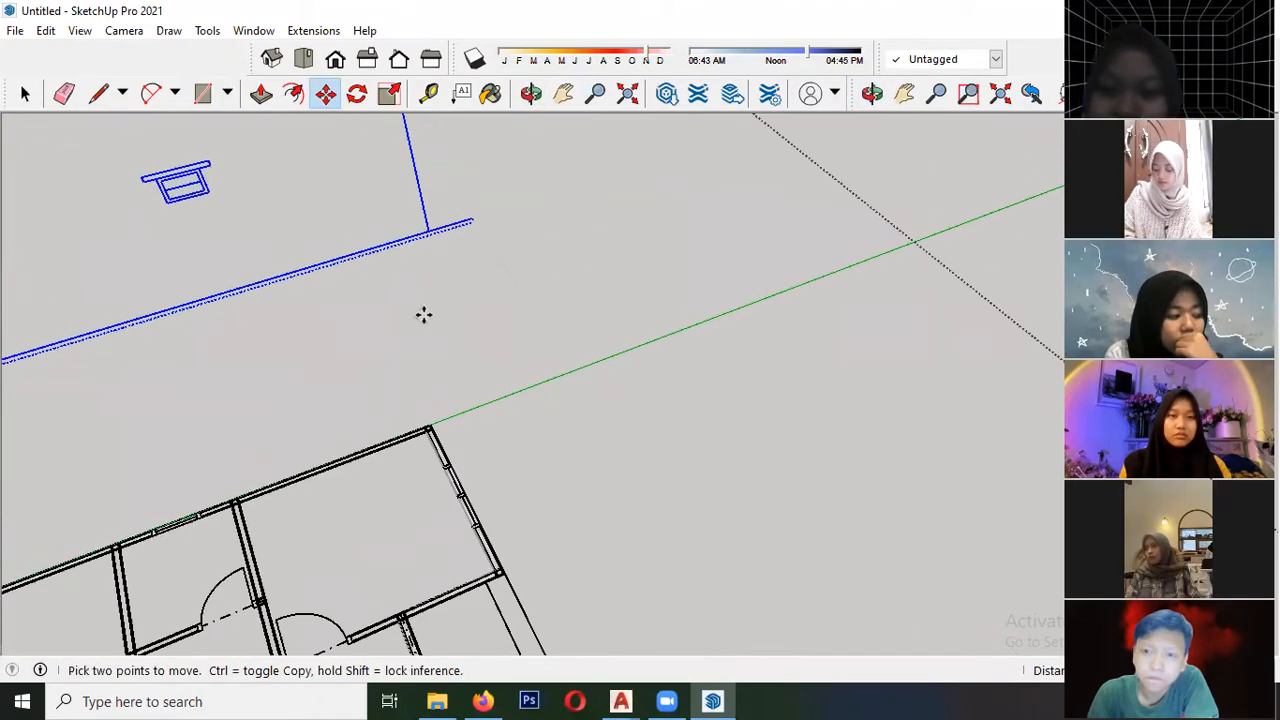
# - Draw a guide line from the floor plan's far corner on the green axis sideways toward the upright gable elevation
pyautogui.press('space')
pyautogui.scroll(1, 430, 412)
pyautogui.scroll(2, 428, 412)
pyautogui.press('l')
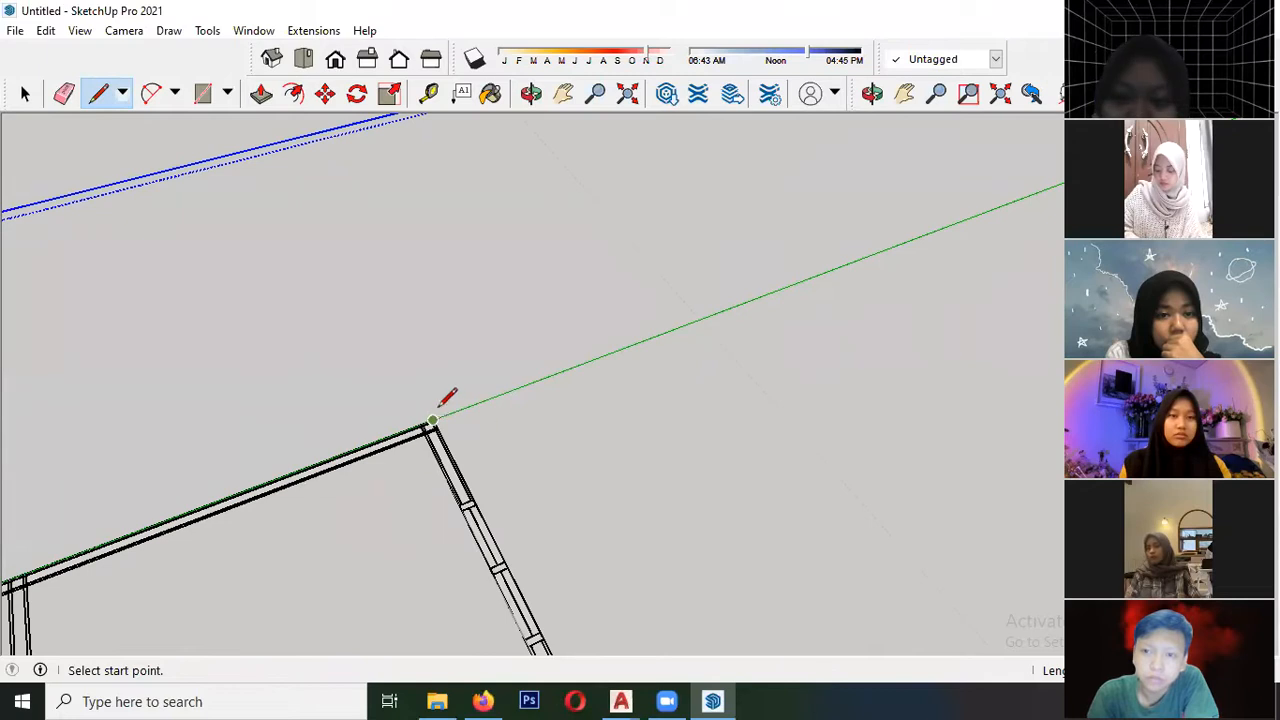
pyautogui.scroll(2, 438, 404)
pyautogui.scroll(-4, 577, 437)
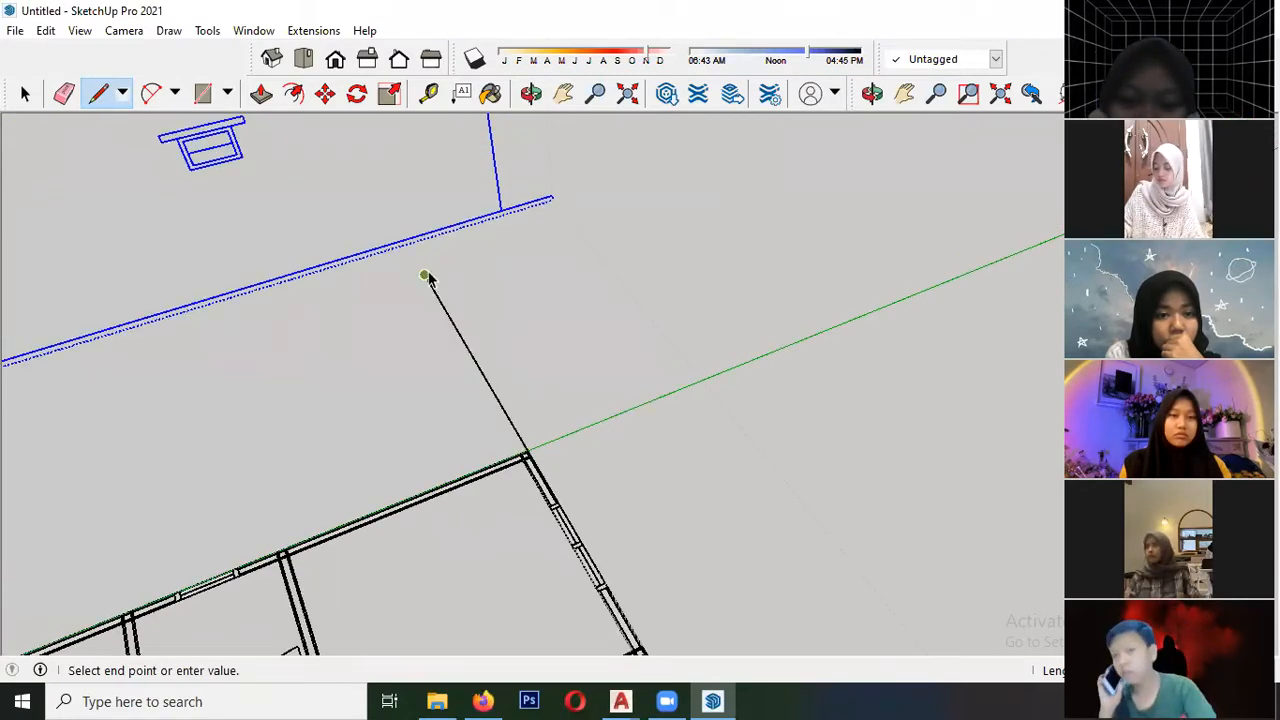
pyautogui.press('space')
# - Move the gable elevation so the base of its rear wall line meets the end of the guide line
pyautogui.scroll(-1, 521, 334)
pyautogui.scroll(2, 515, 320)
pyautogui.press('m')
pyautogui.click(494, 208)
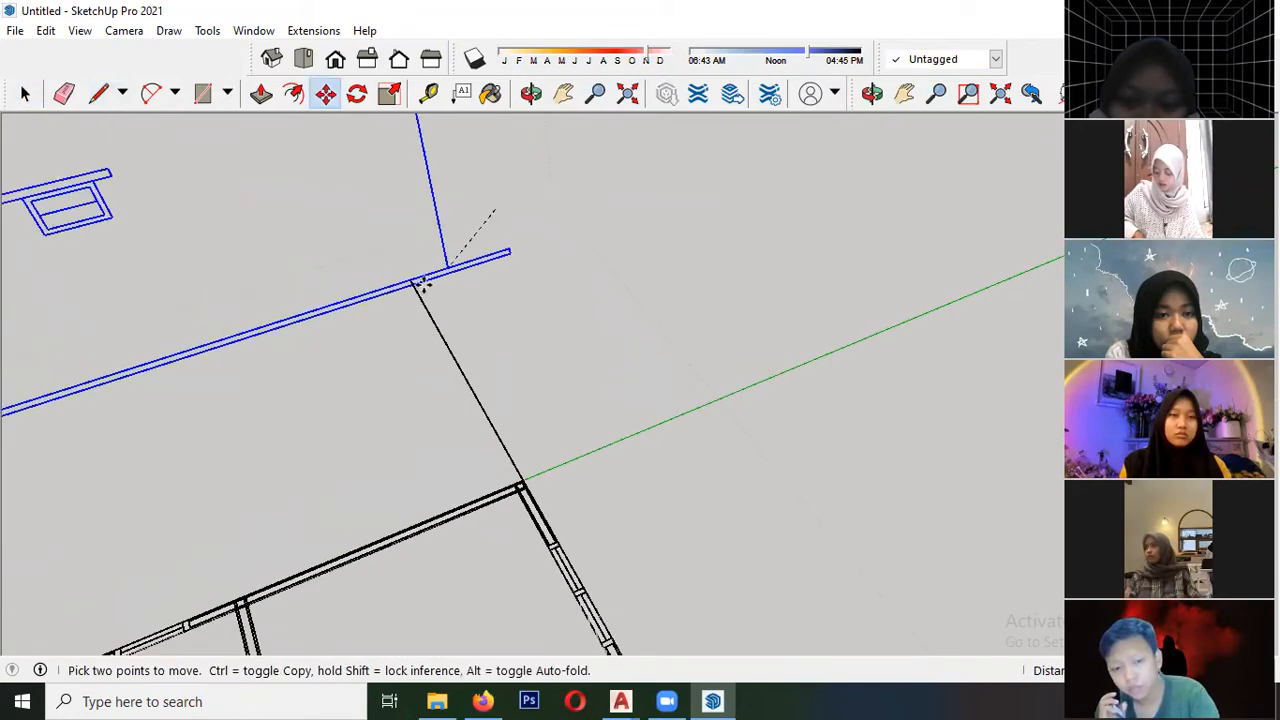
pyautogui.scroll(-5, 488, 280)
# - Select the second gable-side elevation and rotate it about its ground line until it stands upright
pyautogui.moveTo(467, 312); pyautogui.dragTo(230, 290, button='middle')
pyautogui.moveTo(280, 251); pyautogui.dragTo(392, 316, button='middle')
pyautogui.moveTo(325, 375); pyautogui.dragTo(472, 425, button='middle')
pyautogui.moveTo(503, 350); pyautogui.dragTo(598, 440, button='middle')
pyautogui.keyDown('shift'); pyautogui.moveTo(490, 420); pyautogui.dragTo(523, 323, button='middle'); pyautogui.keyUp('shift')
pyautogui.keyDown('shift'); pyautogui.moveTo(301, 380); pyautogui.dragTo(449, 227, button='middle'); pyautogui.keyUp('shift')
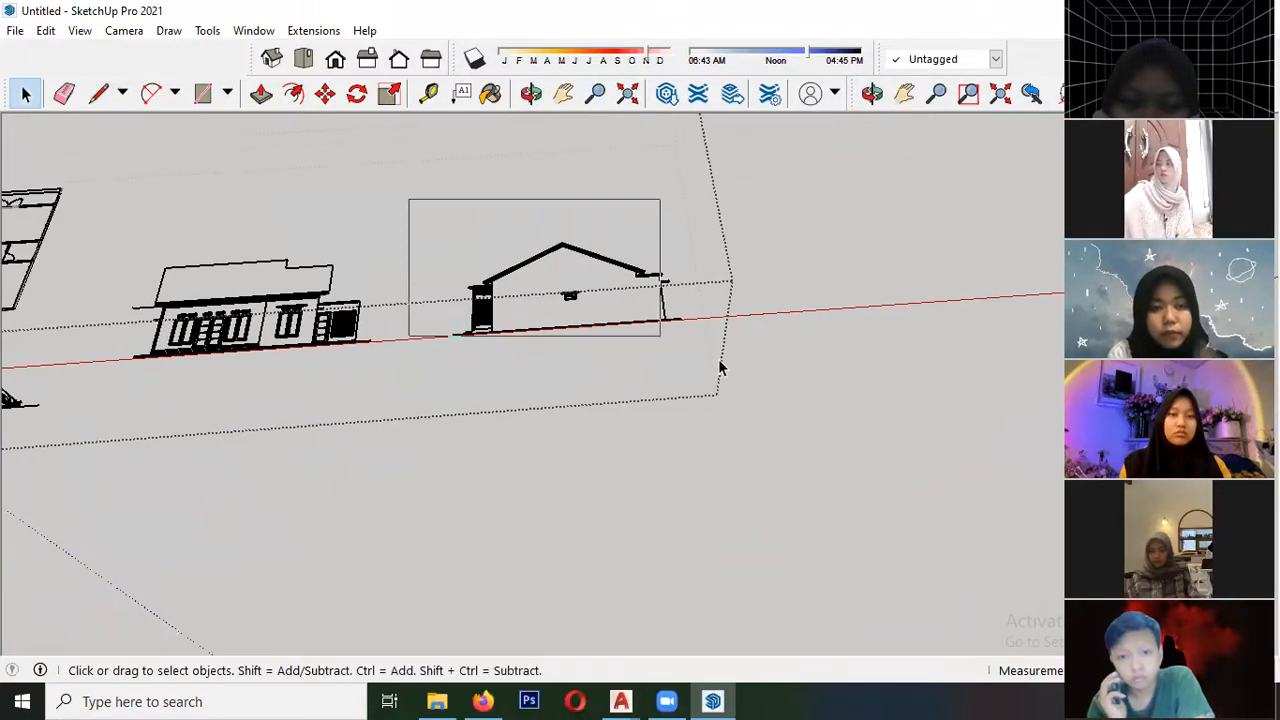
pyautogui.moveTo(726, 420); pyautogui.dragTo(726, 420)
pyautogui.moveTo(726, 420); pyautogui.dragTo(477, 290, button='middle')
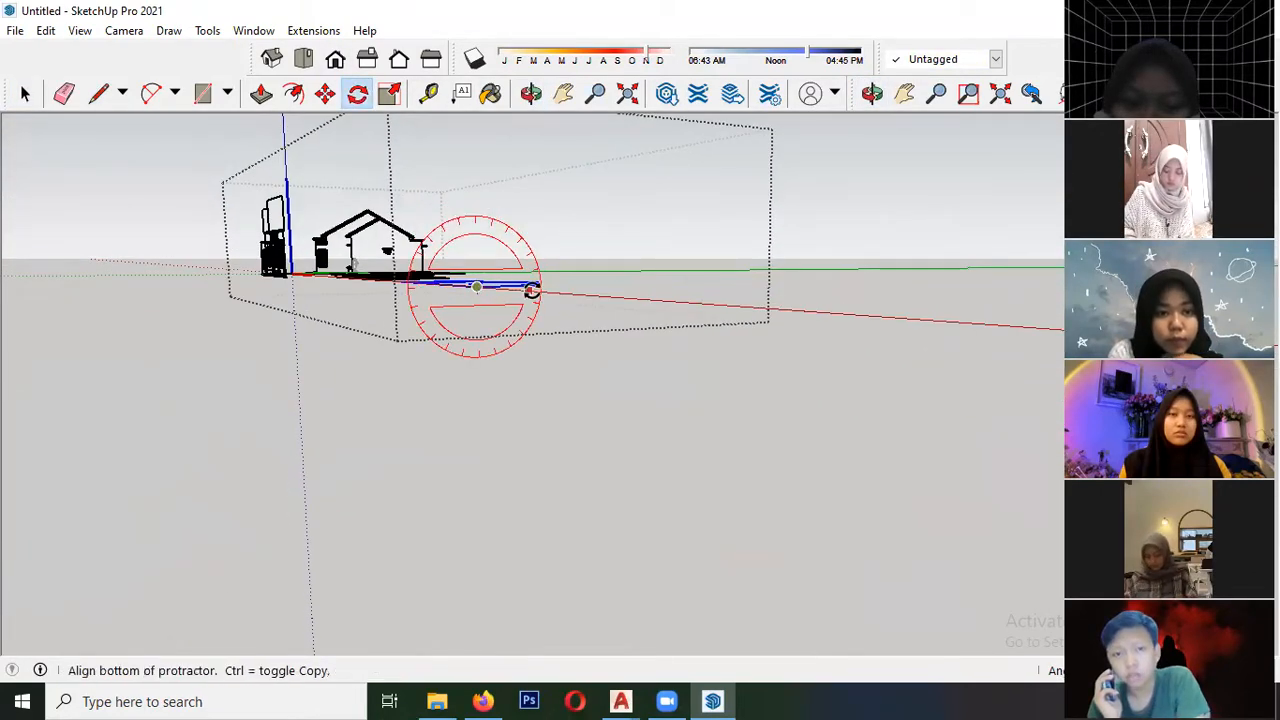
pyautogui.moveTo(416, 296); pyautogui.dragTo(440, 403, button='middle')
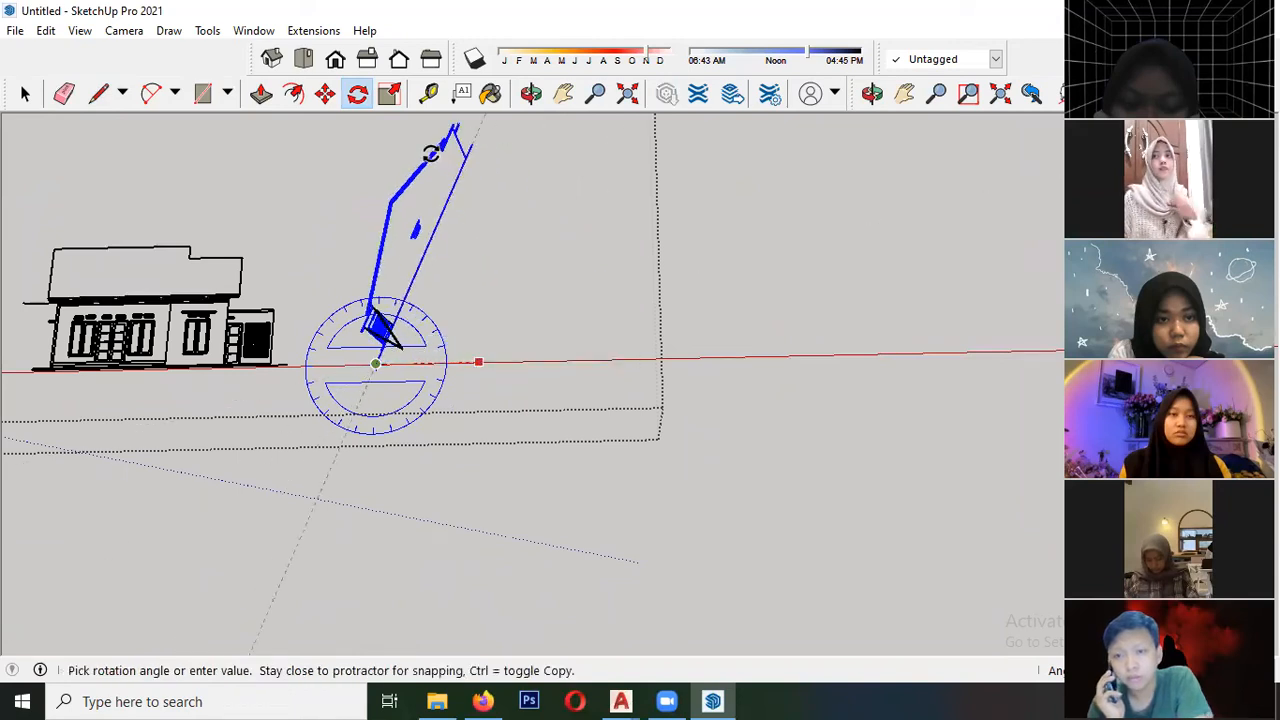
pyautogui.click(428, 372)
pyautogui.moveTo(428, 372); pyautogui.dragTo(370, 288, button='middle')
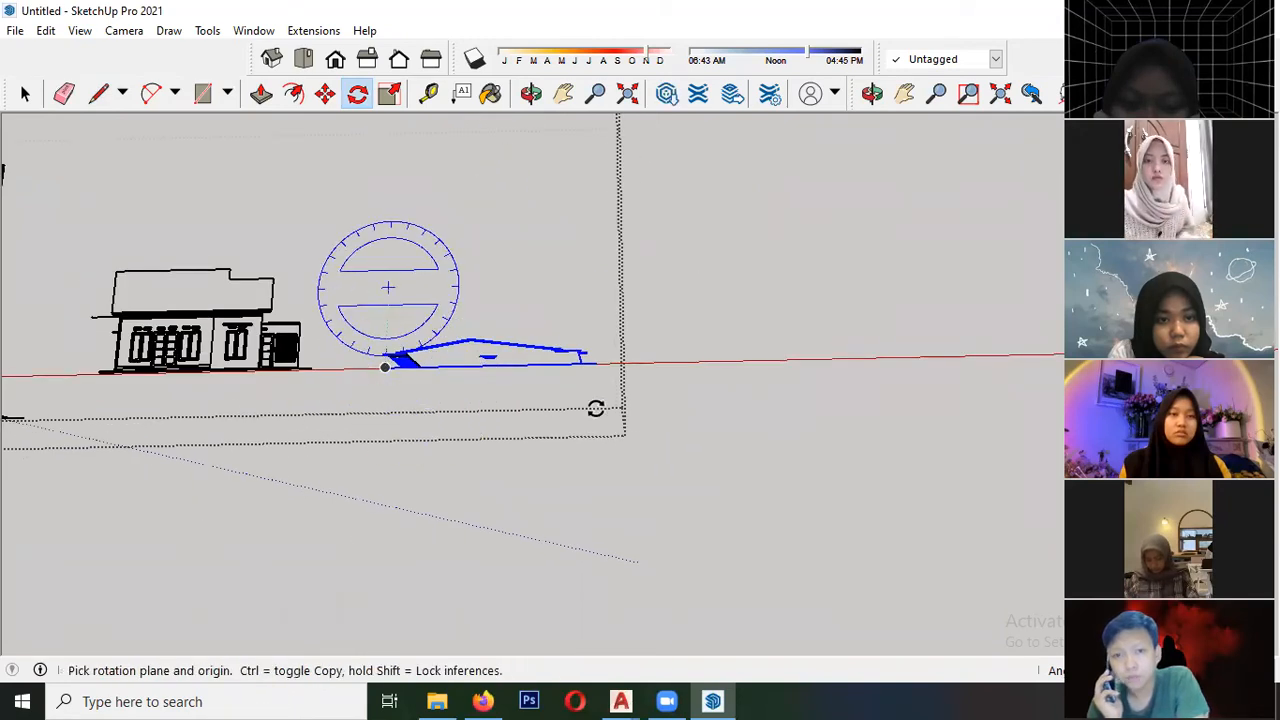
pyautogui.press('space')
# - Rotate the second upright gable elevation on the ground plane from the red axis until it is perpendicular to it
pyautogui.click(407, 297)
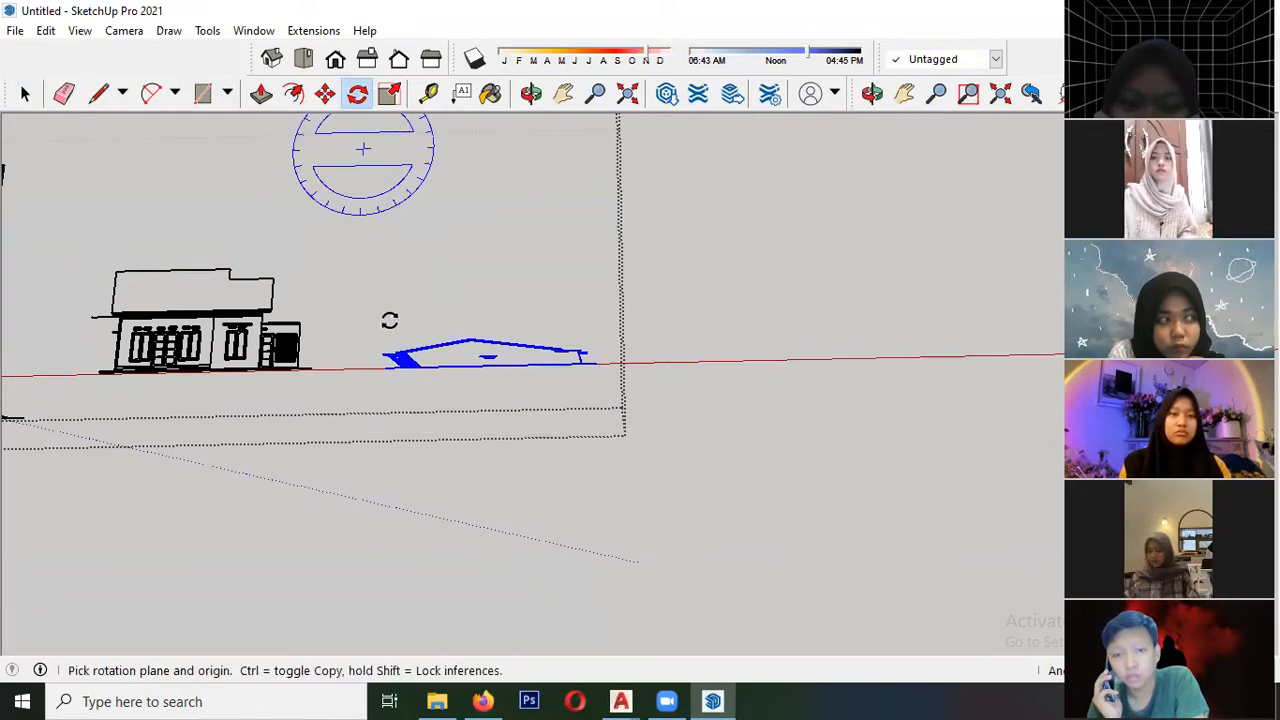
pyautogui.scroll(5, 390, 320)
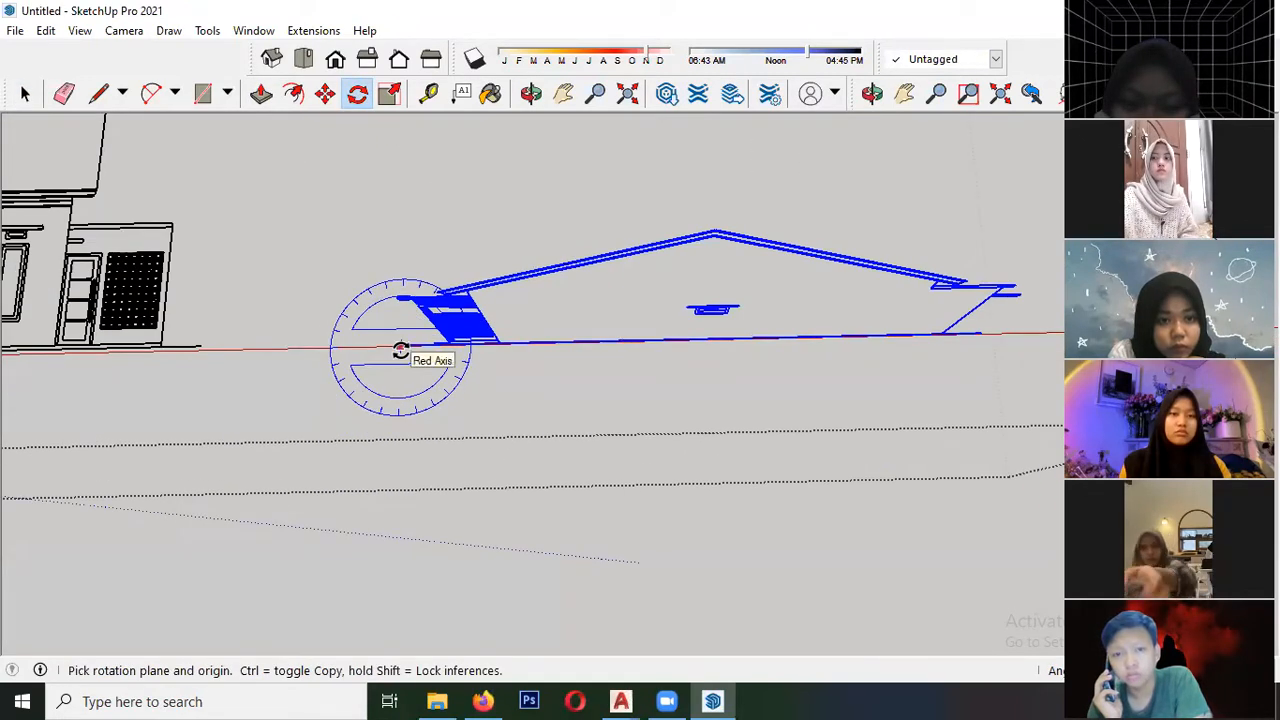
pyautogui.click(450, 347)
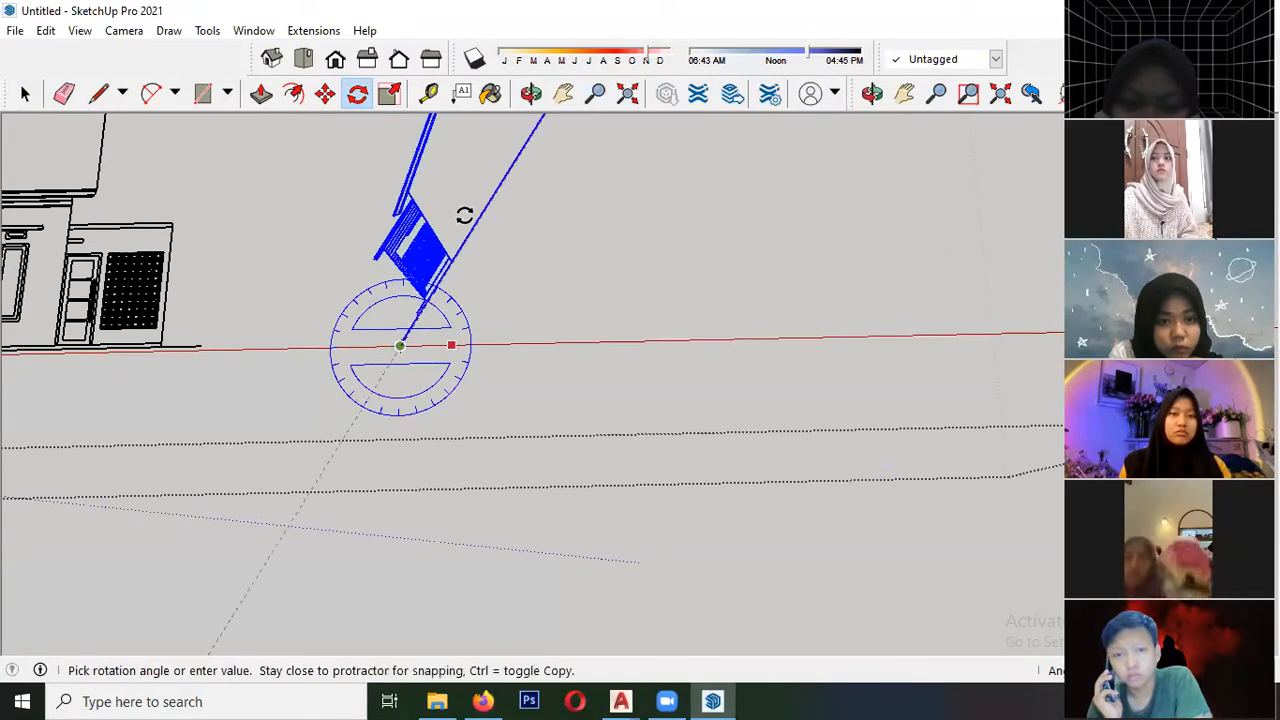
pyautogui.click(411, 169)
# - Move the second upright gable elevation close to the floor plan's long wall opposite the green axis
pyautogui.scroll(-3, 600, 505)
pyautogui.moveTo(618, 502); pyautogui.dragTo(155, 342, button='middle')
pyautogui.scroll(3, 666, 308)
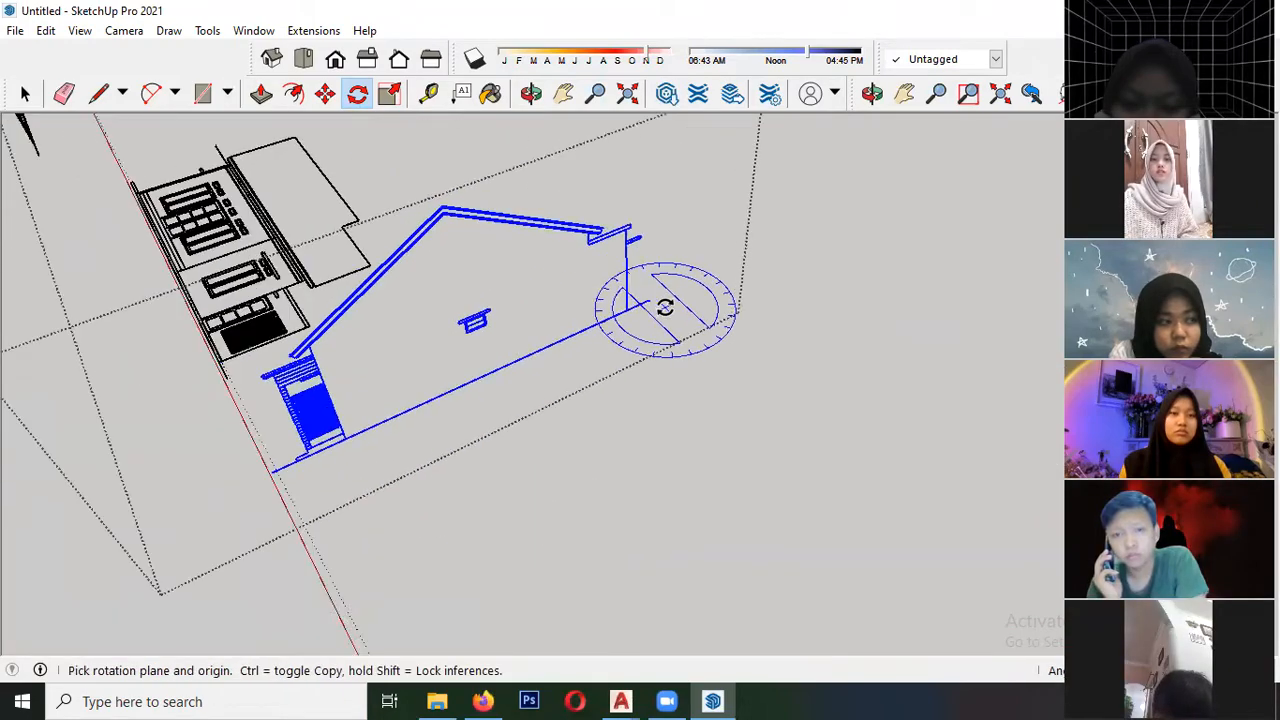
pyautogui.press('space')
pyautogui.click(618, 306)
pyautogui.scroll(-4, 600, 388)
pyautogui.moveTo(486, 271); pyautogui.dragTo(535, 302, button='middle')
pyautogui.scroll(4, 515, 350)
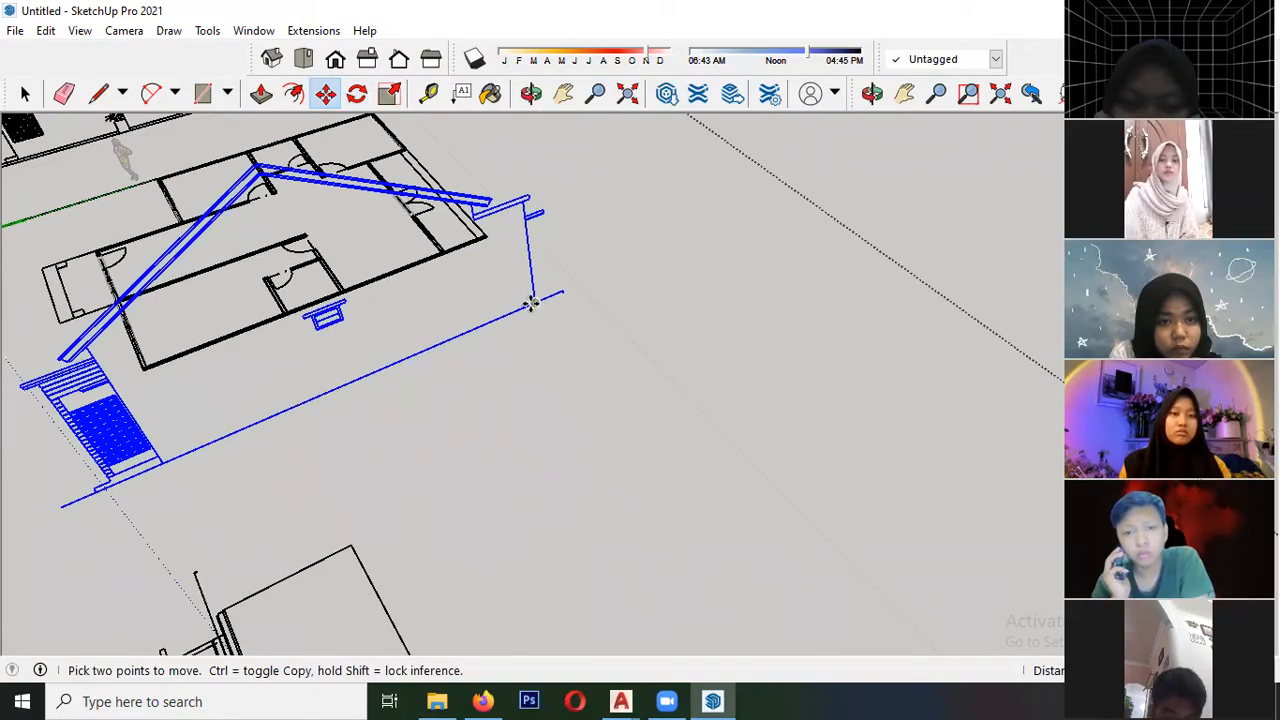
# - Draw a guide line from the floor plan's front outer corner outward past the second gable elevation's ground line
pyautogui.scroll(2, 124, 425)
pyautogui.moveTo(203, 396); pyautogui.dragTo(223, 400, button='middle')
pyautogui.scroll(5, 132, 336)
pyautogui.click(158, 322)
pyautogui.press('l')
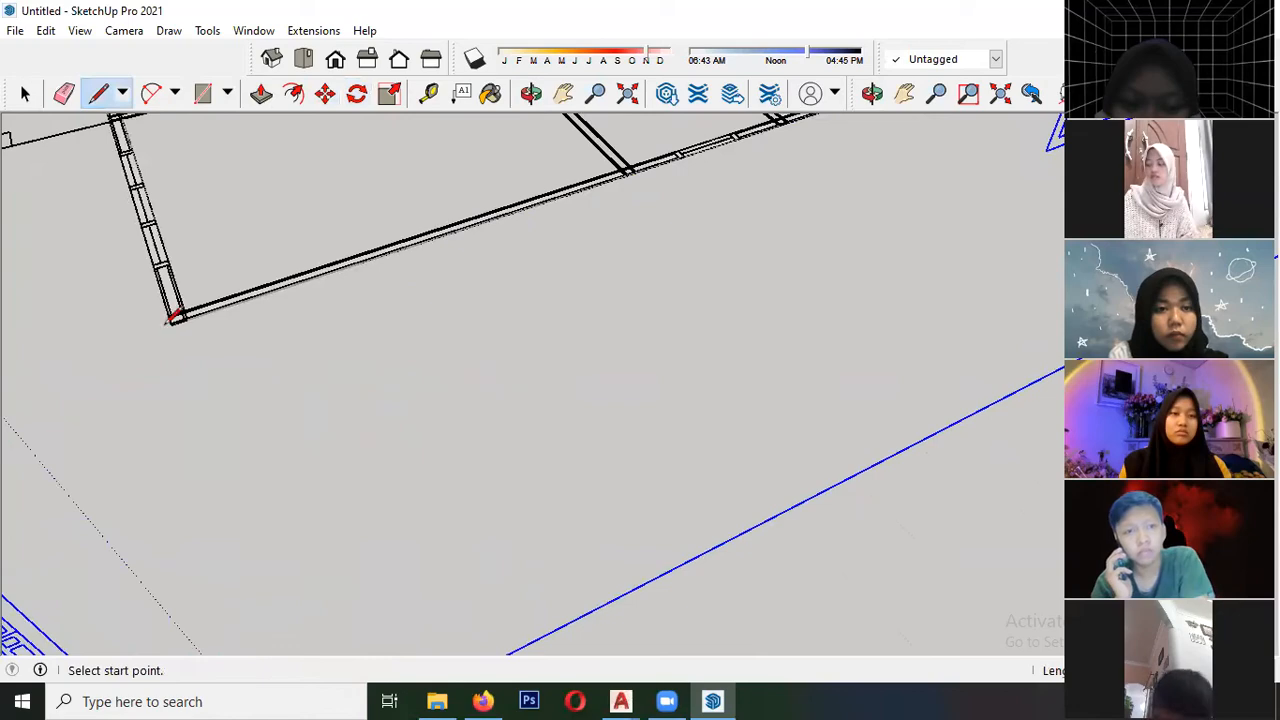
pyautogui.scroll(-6, 178, 314)
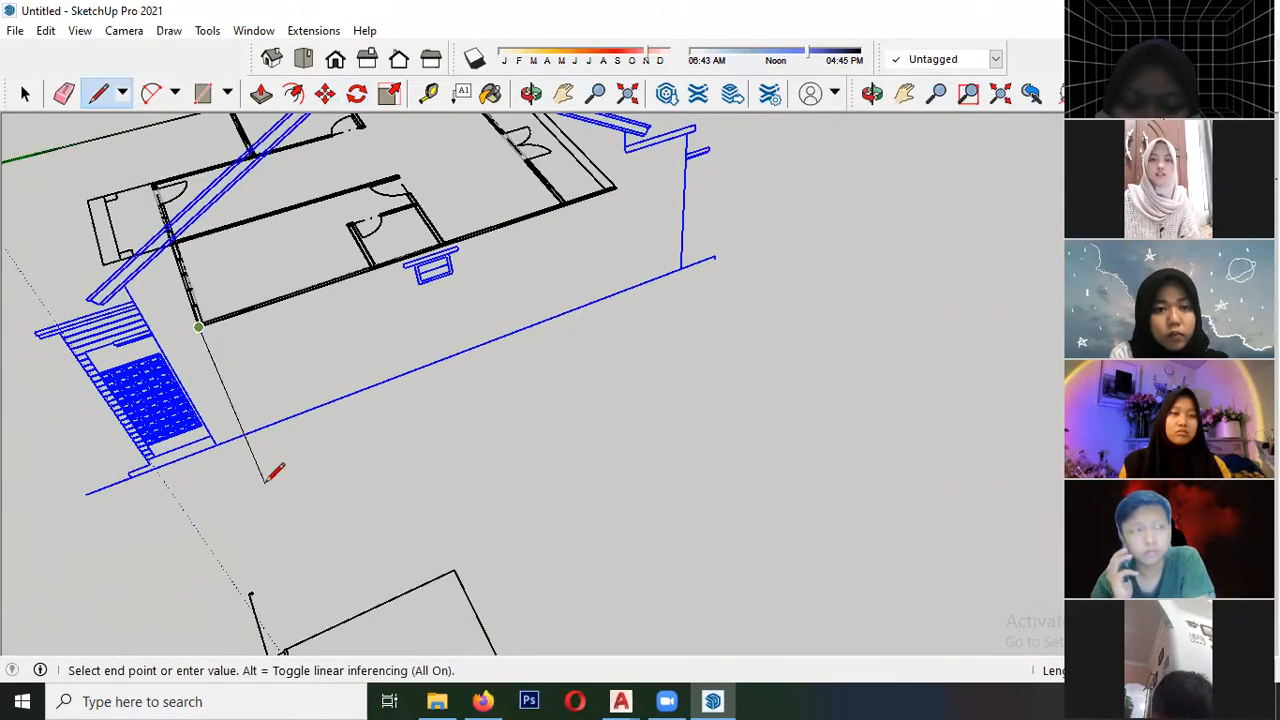
pyautogui.click(280, 480)
pyautogui.press('space')
# - Move the second gable elevation so the base of its front wall line meets the guide line's end
pyautogui.scroll(4, 220, 445)
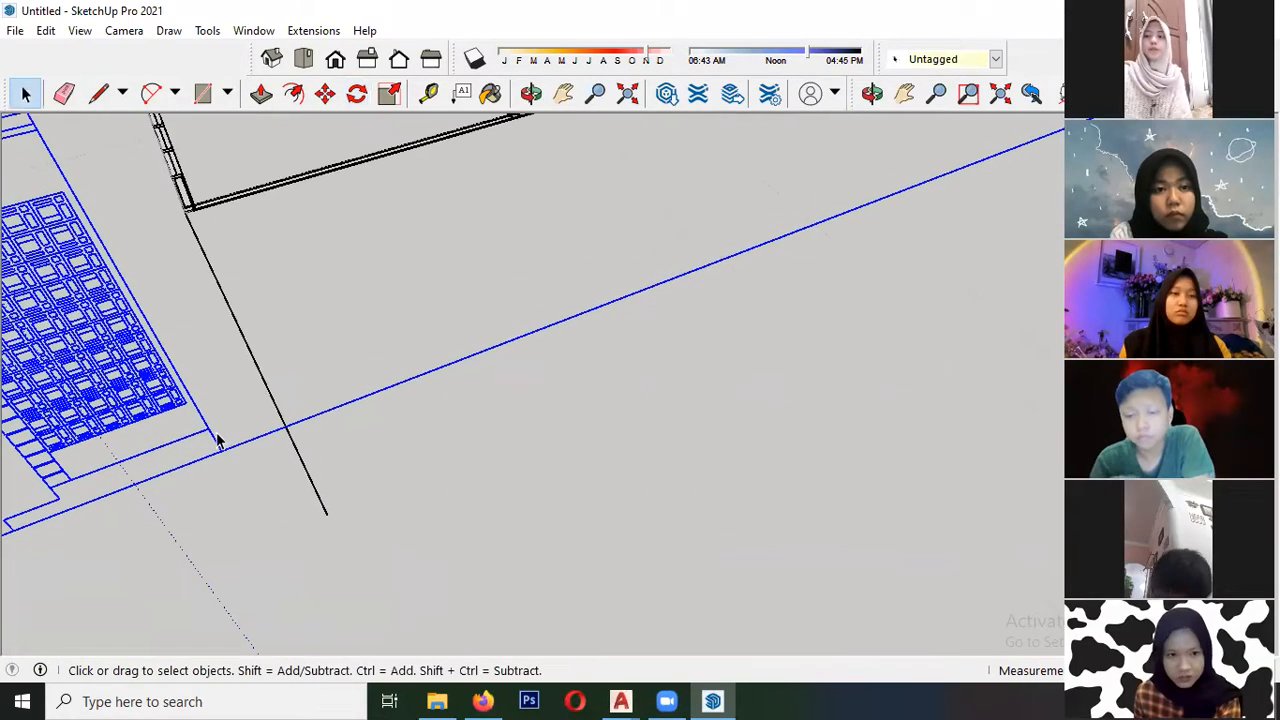
pyautogui.click(209, 431)
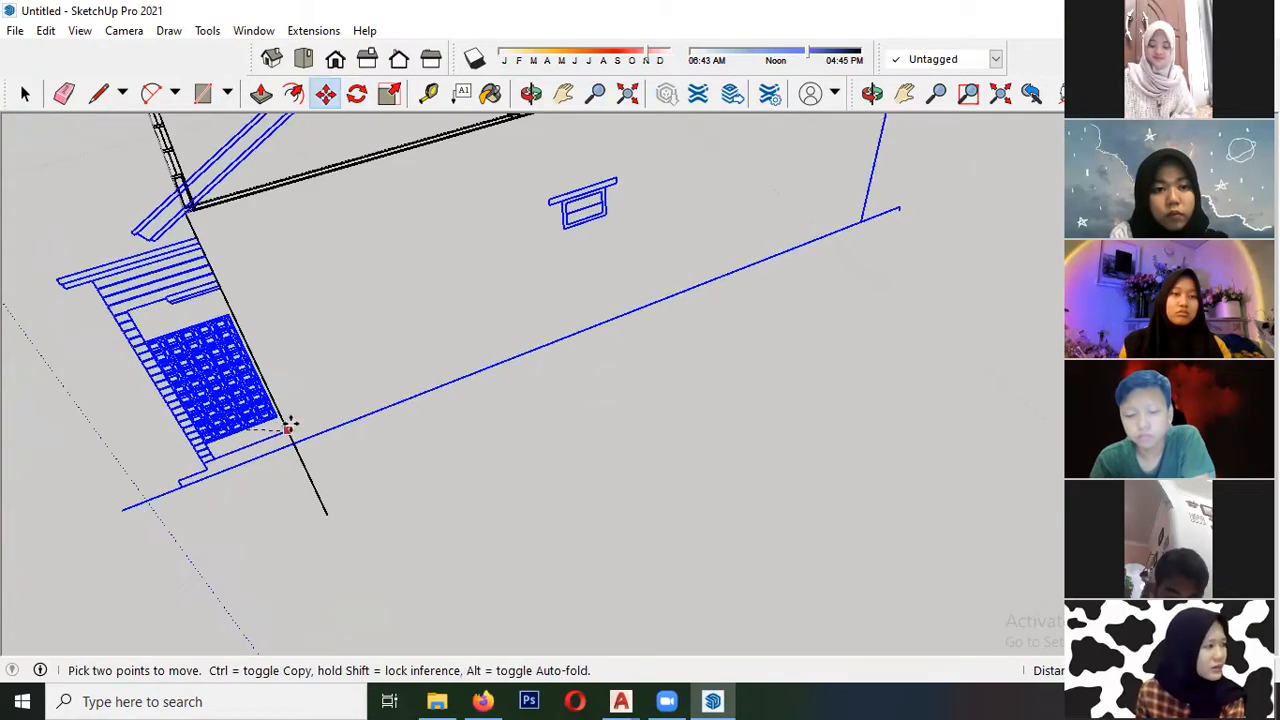
pyautogui.press('space')
pyautogui.press('m')
pyautogui.click(223, 443)
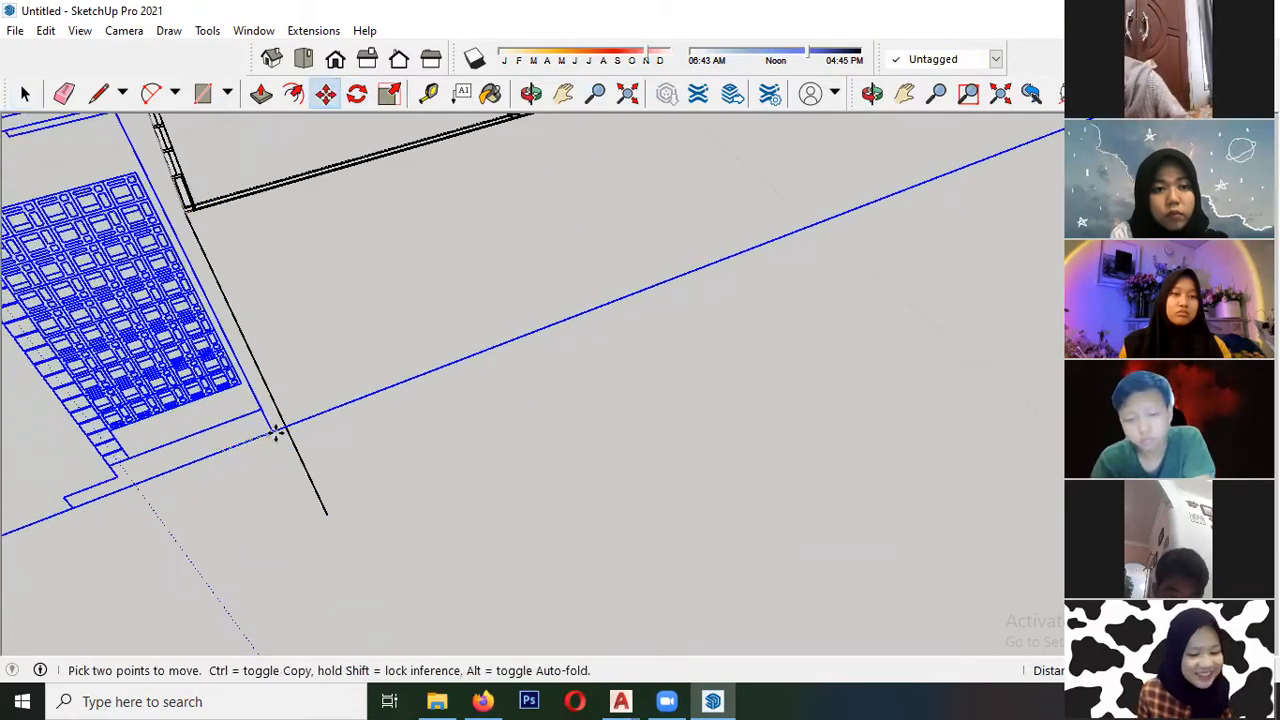
pyautogui.click(329, 513)
pyautogui.press('space')
pyautogui.scroll(-5, 250, 402)
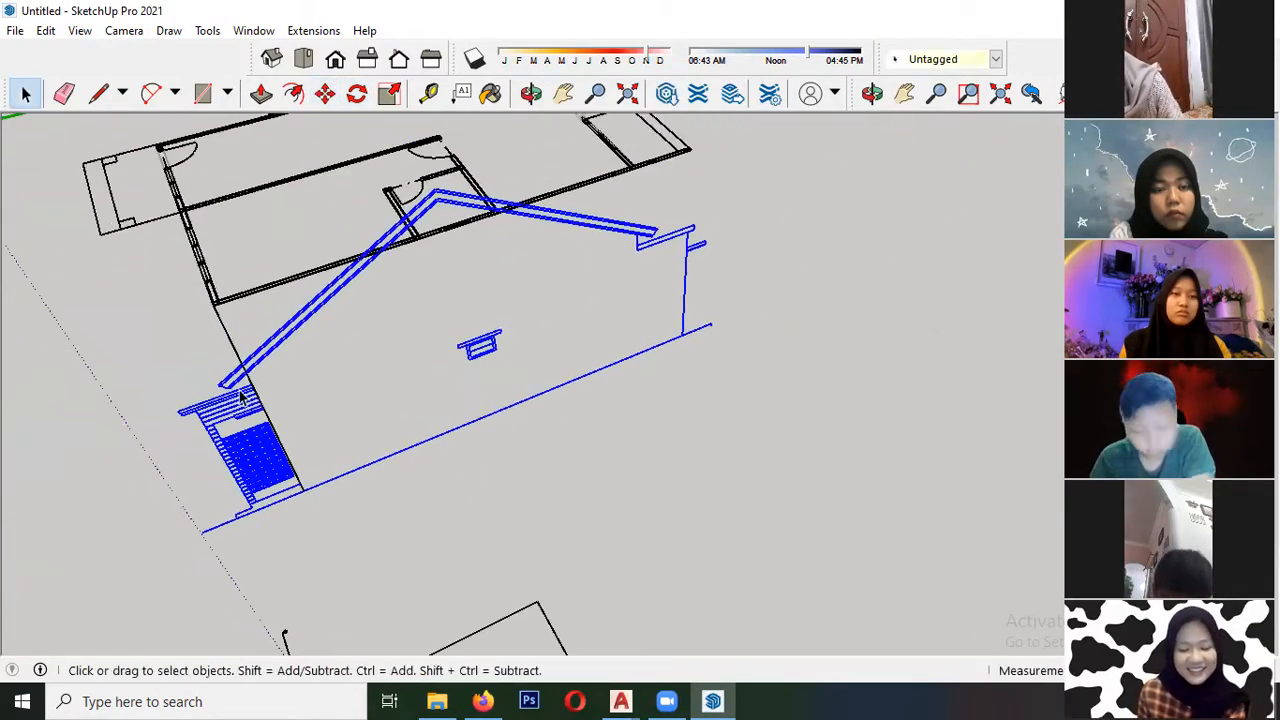
# - Examine how the second gable elevation lines up with the floor plan, and undo its placement and guide line
pyautogui.moveTo(357, 406); pyautogui.dragTo(648, 357, button='middle')
pyautogui.scroll(-3, 500, 422)
pyautogui.moveTo(497, 422); pyautogui.dragTo(20, 355, button='middle')
pyautogui.scroll(1, 438, 336)
pyautogui.moveTo(438, 343); pyautogui.dragTo(345, 368, button='middle')
pyautogui.scroll(3, 530, 402)
pyautogui.moveTo(560, 408); pyautogui.dragTo(380, 420, button='middle')
pyautogui.moveTo(430, 380); pyautogui.dragTo(370, 330, button='middle')
pyautogui.scroll(2, 380, 320)
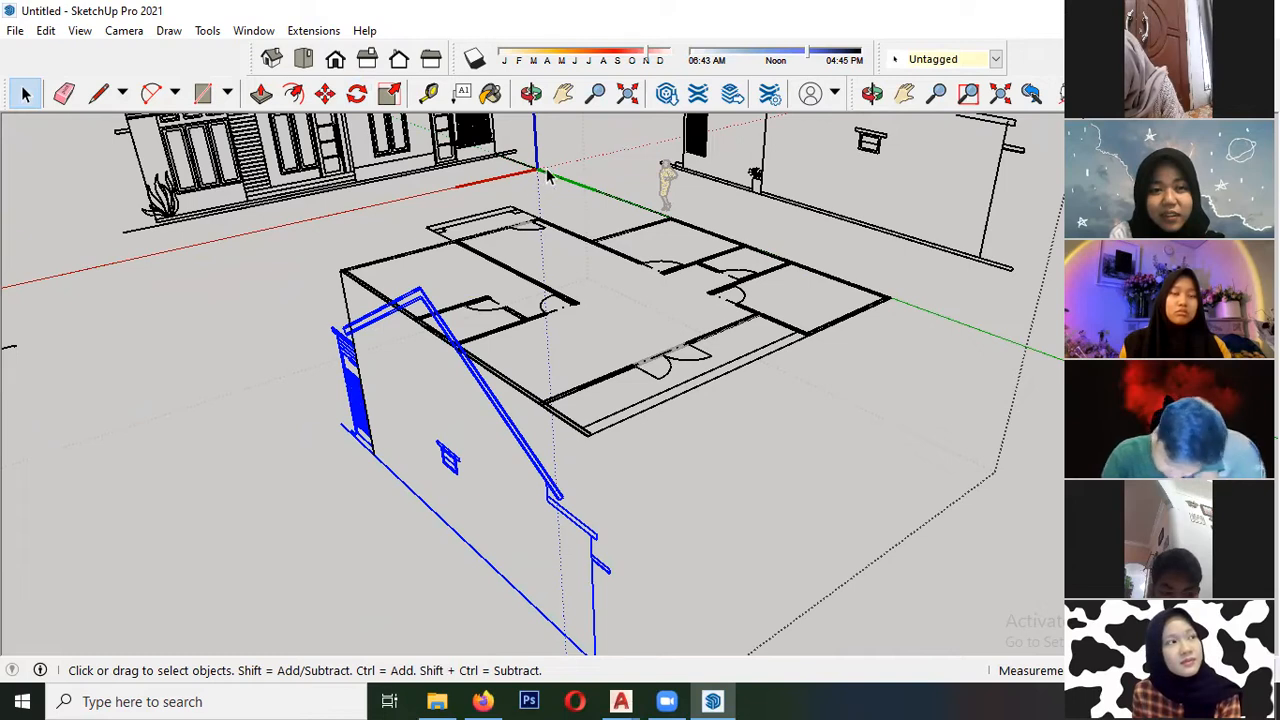
pyautogui.moveTo(356, 325); pyautogui.dragTo(330, 307, button='middle')
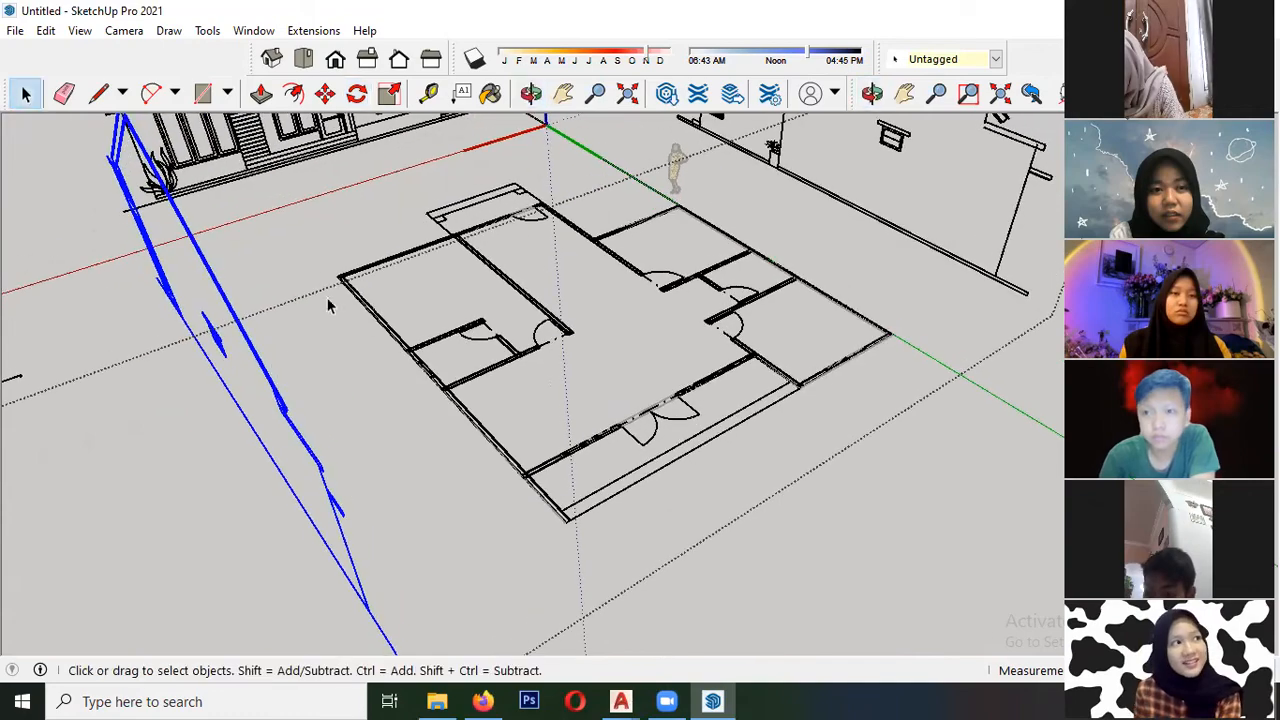
# - Redraw the guide line from the floor plan's front outer corner along the red axis, past the second gable elevation
pyautogui.press('l')
pyautogui.scroll(8, 342, 280)
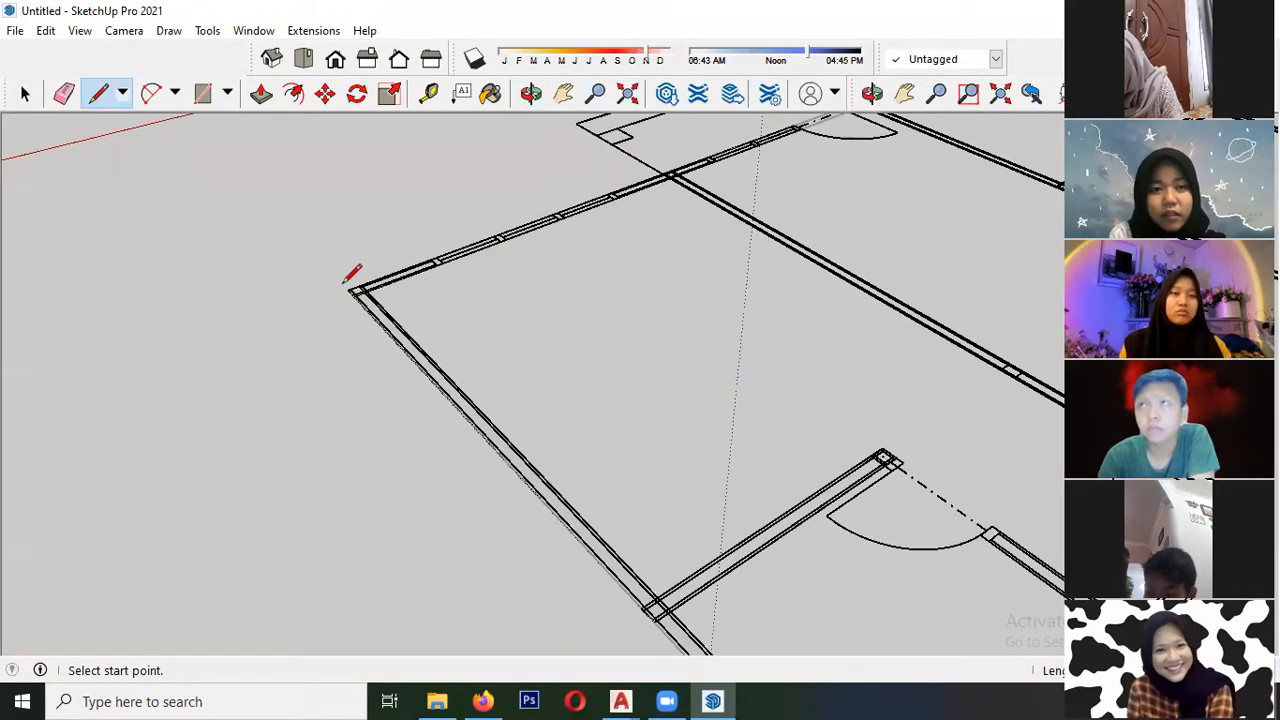
pyautogui.scroll(-4, 352, 285)
pyautogui.scroll(2, 322, 285)
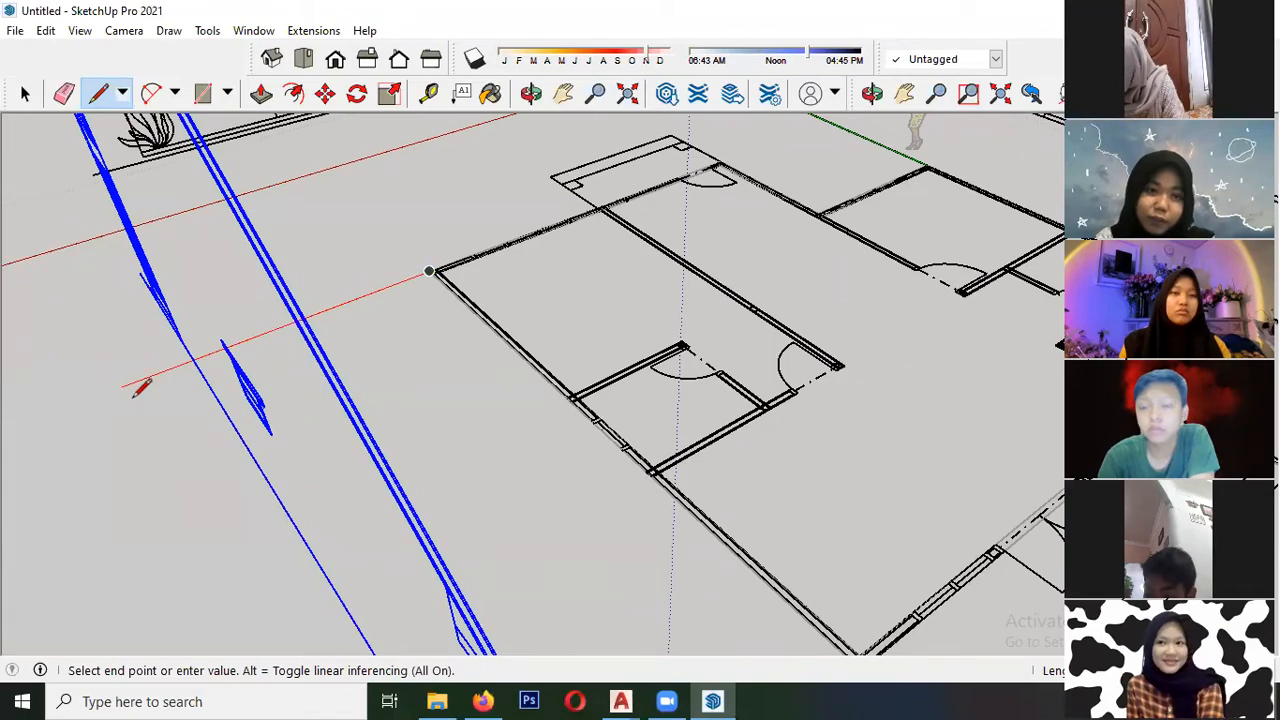
pyautogui.scroll(-3, 140, 388)
pyautogui.scroll(2, 172, 365)
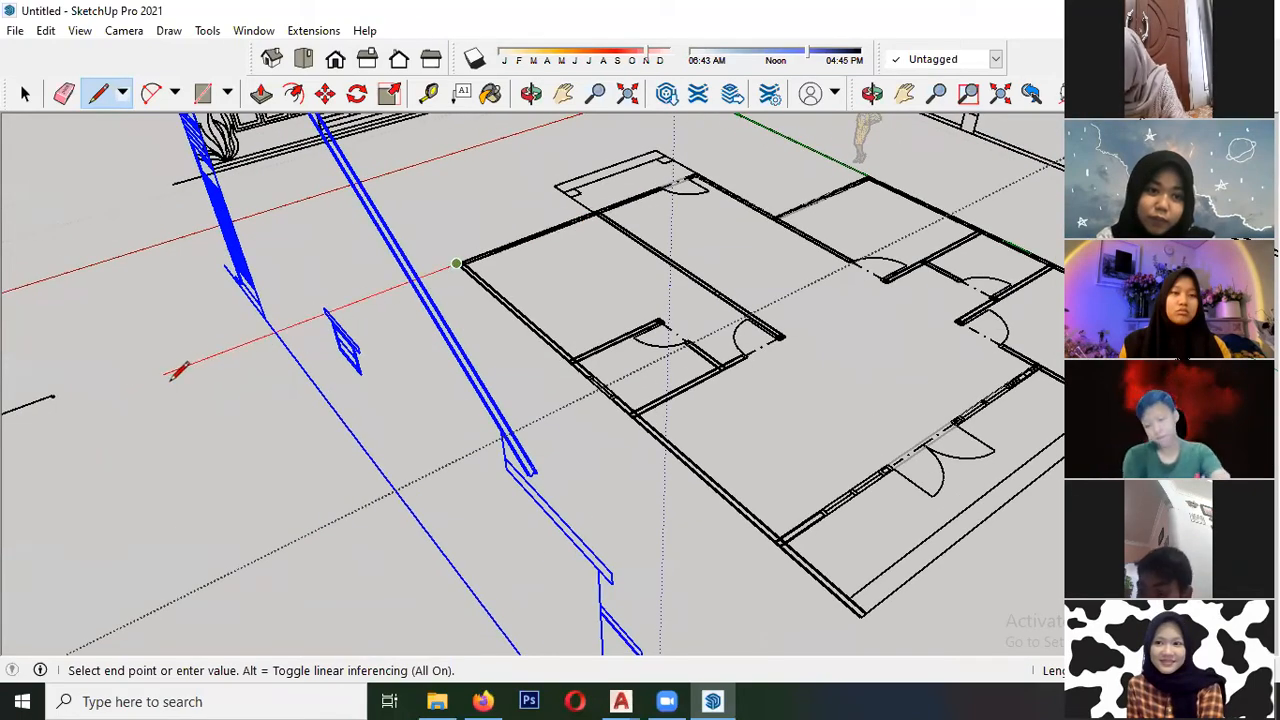
pyautogui.moveTo(165, 375); pyautogui.dragTo(414, 549, button='middle')
pyautogui.press('space')
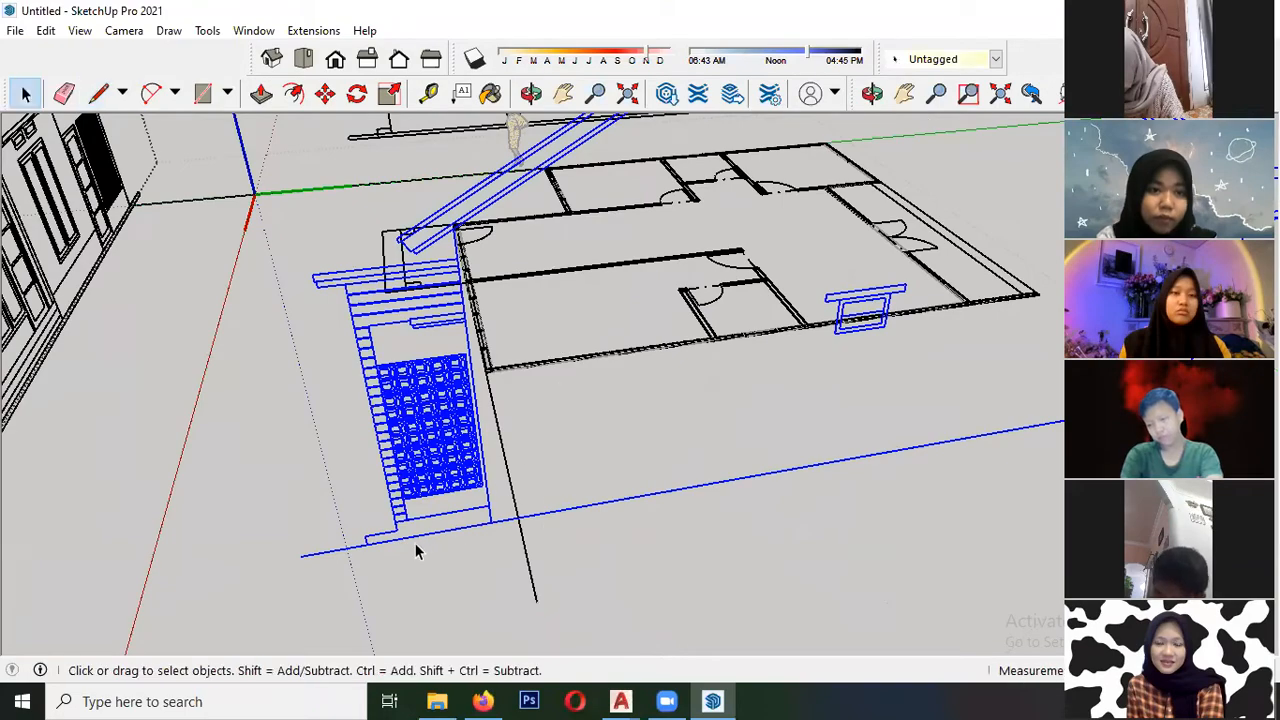
# - Move the base of the second gable elevation's front wall onto the end of the red-axis guide line
pyautogui.scroll(3, 495, 541)
pyautogui.moveTo(523, 512); pyautogui.dragTo(588, 558, button='middle')
pyautogui.press('space')
# - Select the remaining flat elevation and move it along the red axis, farther from the second gable elevation
pyautogui.scroll(-5, 326, 374)
pyautogui.moveTo(429, 409); pyautogui.dragTo(621, 374, button='middle')
pyautogui.moveTo(499, 375); pyautogui.dragTo(178, 428, button='middle')
pyautogui.scroll(-3, 100, 388)
pyautogui.moveTo(206, 320); pyautogui.dragTo(600, 303, button='middle')
pyautogui.scroll(2, 592, 395)
pyautogui.moveTo(577, 400); pyautogui.dragTo(155, 300, button='middle')
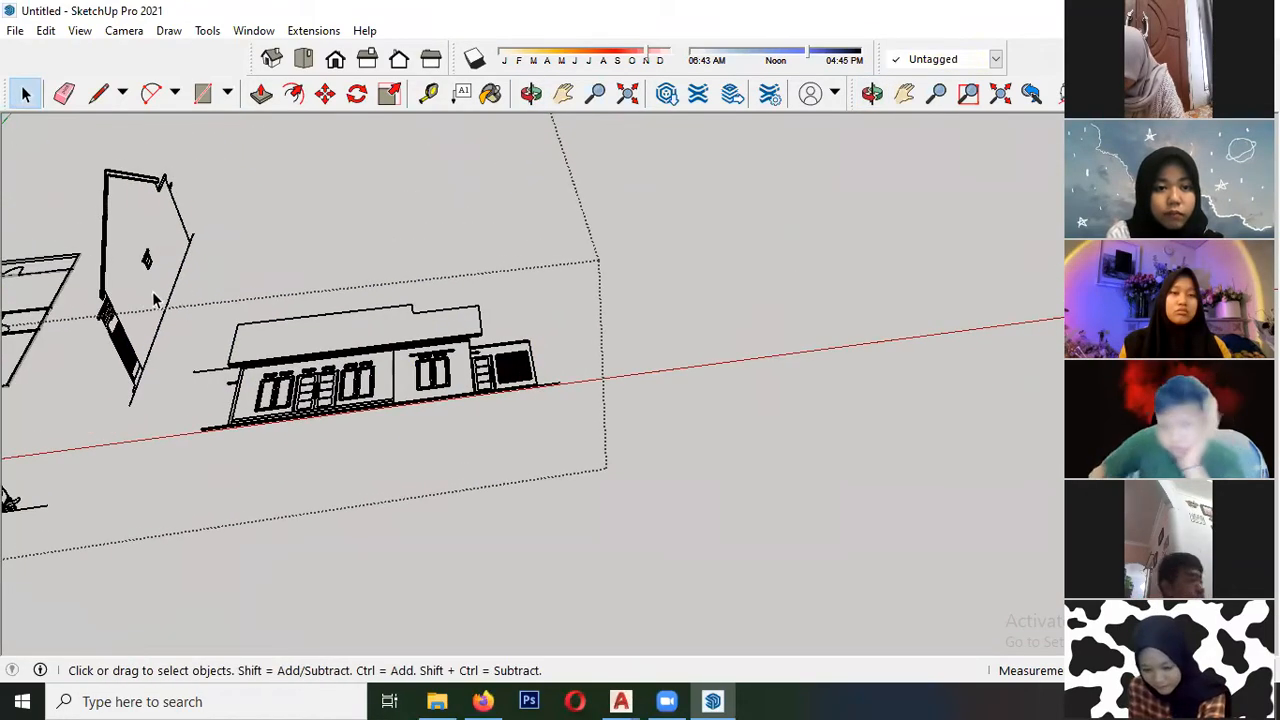
pyautogui.moveTo(630, 467); pyautogui.dragTo(630, 467)
pyautogui.moveTo(630, 467); pyautogui.dragTo(382, 432, button='middle')
pyautogui.press('m')
pyautogui.click(626, 403)
pyautogui.press('space')
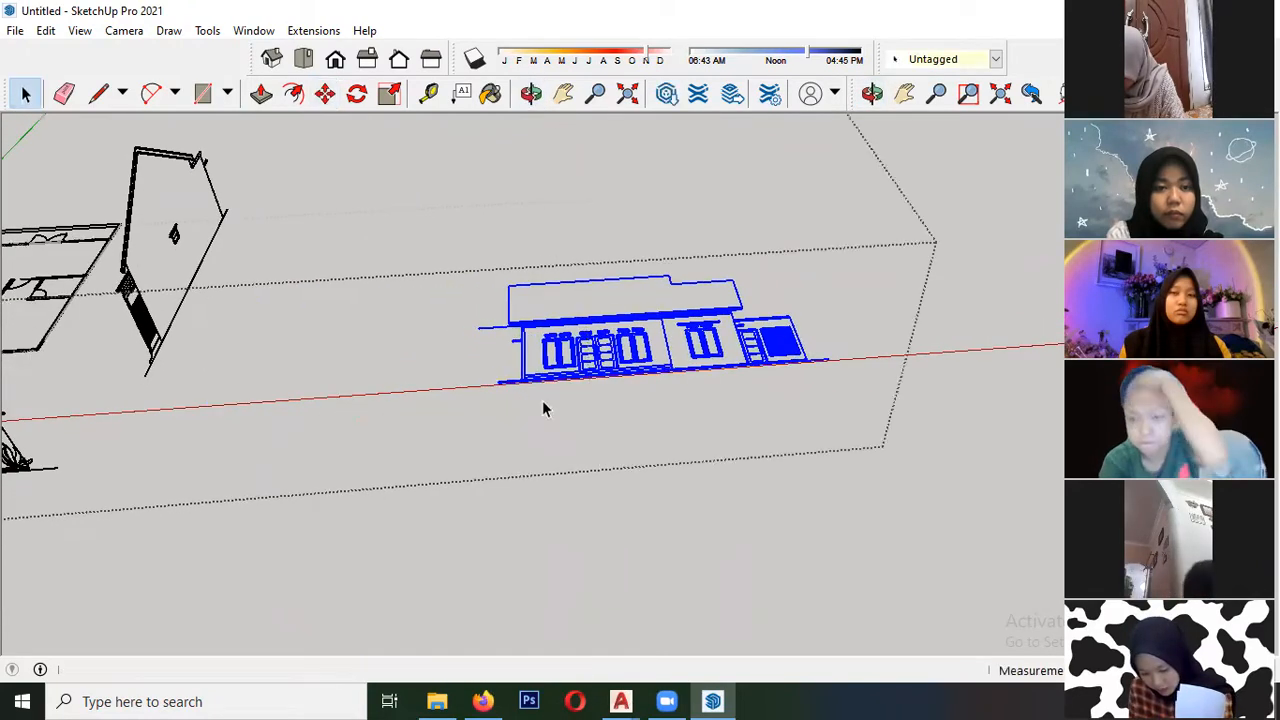
# - Rotate the remaining flat elevation about its ground line until it stands upright
pyautogui.scroll(-3, 434, 337)
pyautogui.moveTo(434, 337); pyautogui.dragTo(375, 315, button='middle')
pyautogui.click(356, 93)
pyautogui.moveTo(551, 403); pyautogui.dragTo(609, 317, button='middle')
pyautogui.scroll(1, 592, 315)
pyautogui.scroll(1, 592, 315)
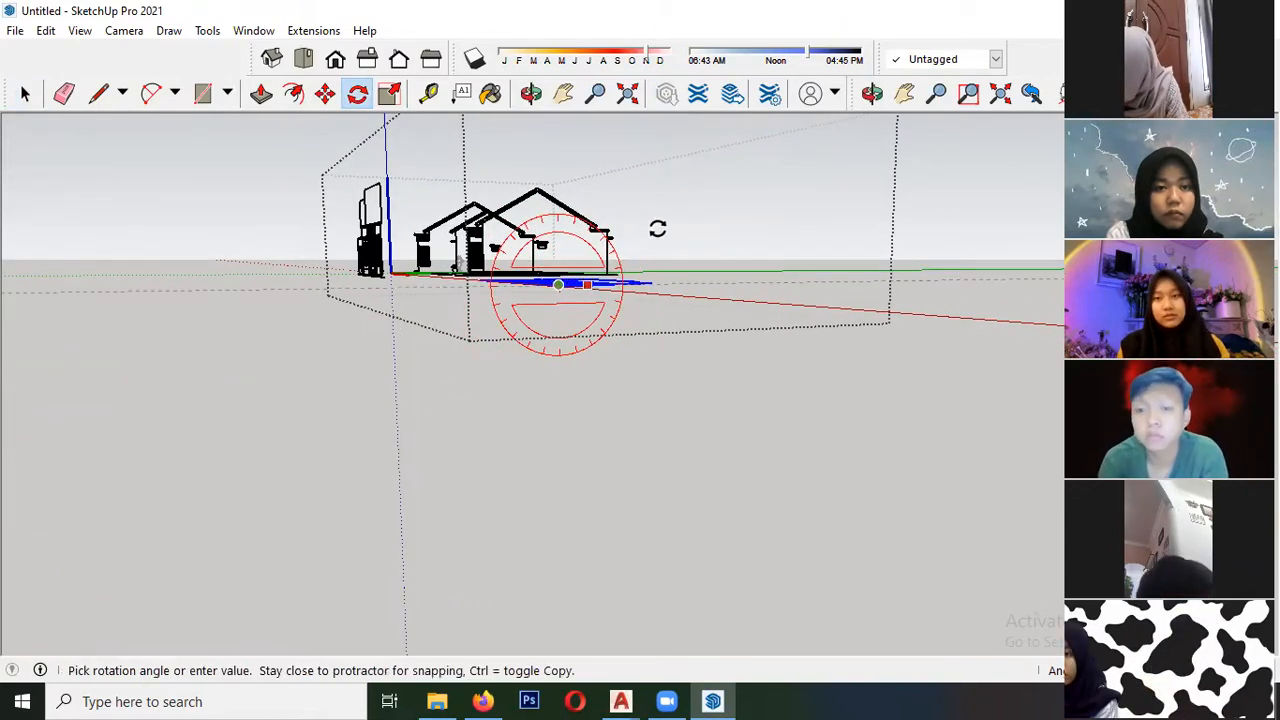
pyautogui.click(562, 129)
# - Draw a guide line from the floor plan's rear wall corner beside the terrace, outward along the green axis
pyautogui.moveTo(534, 170); pyautogui.dragTo(677, 537, button='middle')
pyautogui.scroll(2, 526, 261)
pyautogui.scroll(-1, 255, 256)
pyautogui.moveTo(268, 262); pyautogui.dragTo(320, 331, button='middle')
pyautogui.scroll(3, 543, 300)
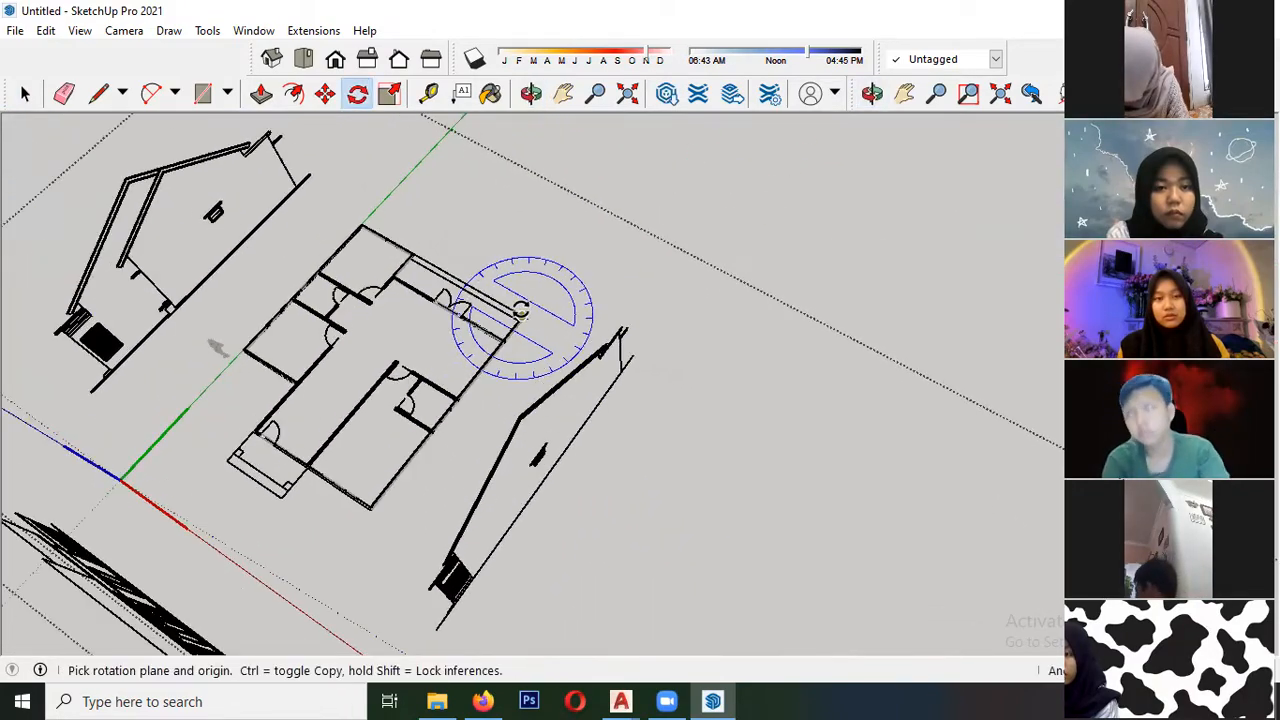
pyautogui.press('l')
pyautogui.scroll(5, 540, 305)
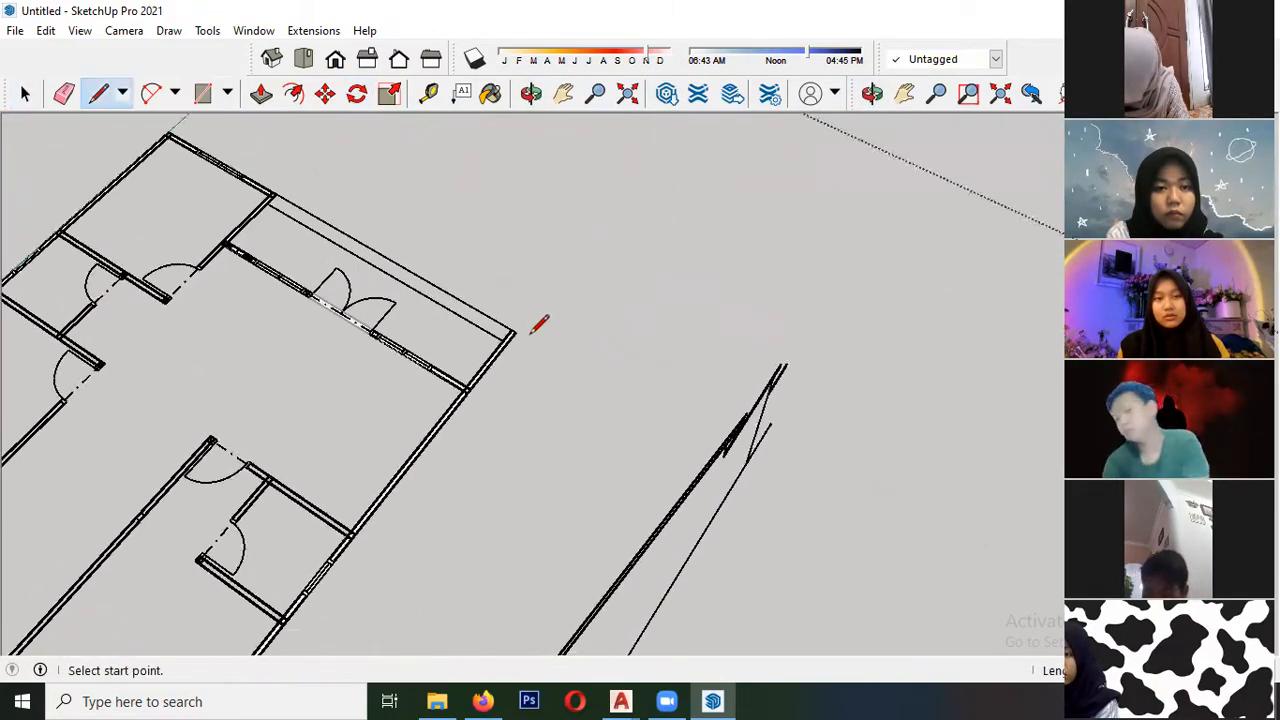
pyautogui.scroll(1, 255, 175)
pyautogui.scroll(3, 255, 178)
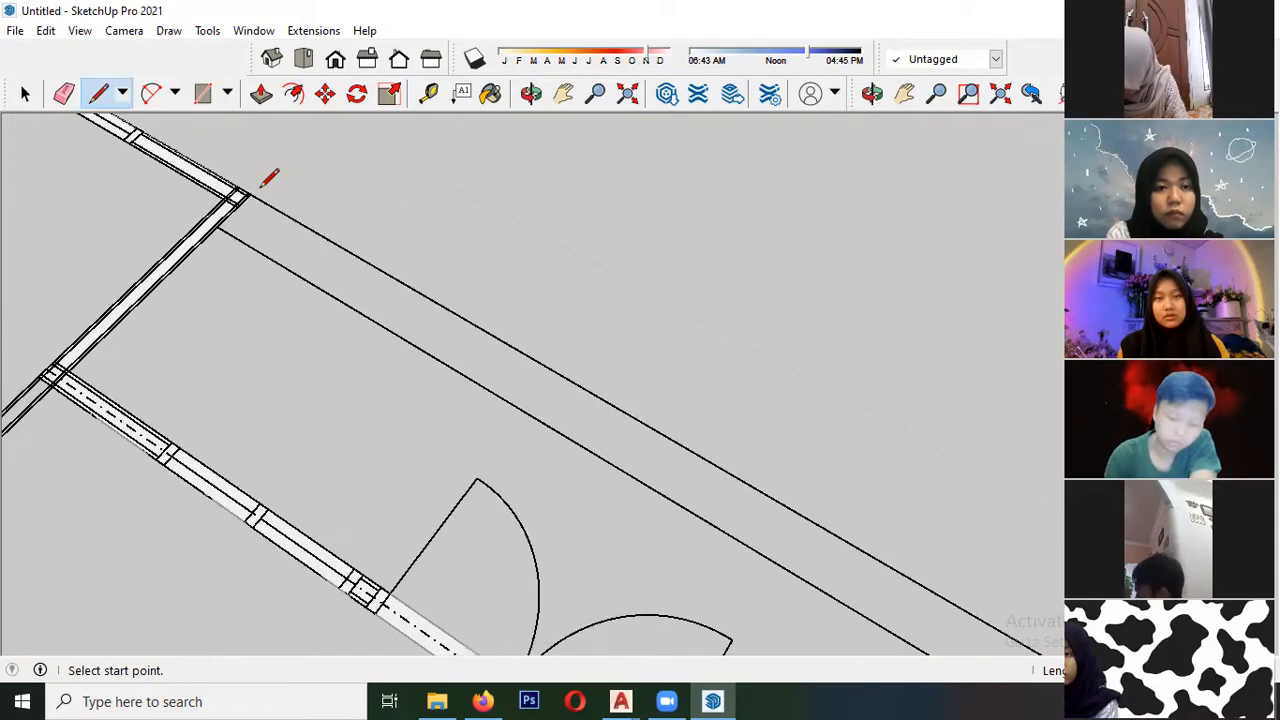
pyautogui.scroll(-4, 259, 191)
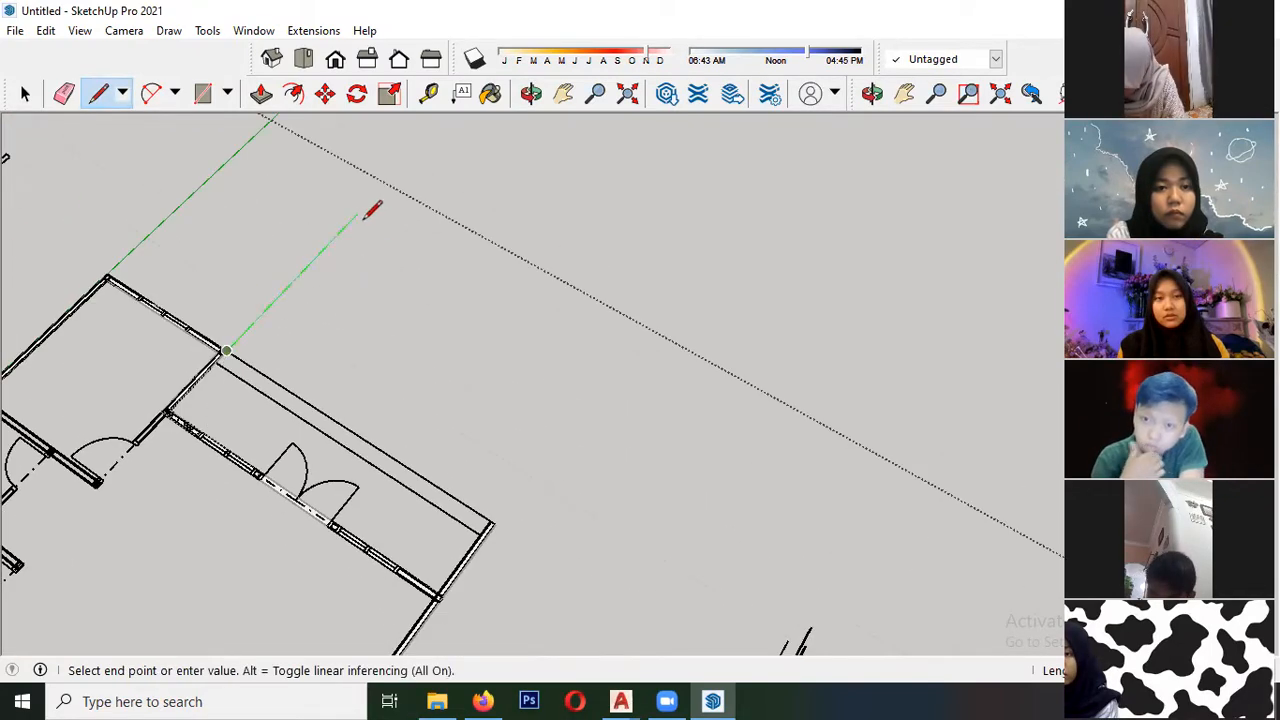
pyautogui.press('space')
# - Try to flip the standing rear elevation along the green direction
pyautogui.scroll(-4, 283, 190)
pyautogui.scroll(-3, 351, 240)
pyautogui.moveTo(535, 590)
pyautogui.keyDown('shift'); pyautogui.mouseDown(button='middle')
pyautogui.moveTo(390, 262)
pyautogui.moveTo(414, 254)
pyautogui.moveTo(457, 291)
pyautogui.moveTo(350, 365)
pyautogui.mouseUp(button='middle'); pyautogui.keyUp('shift')
pyautogui.scroll(-2, 423, 390)
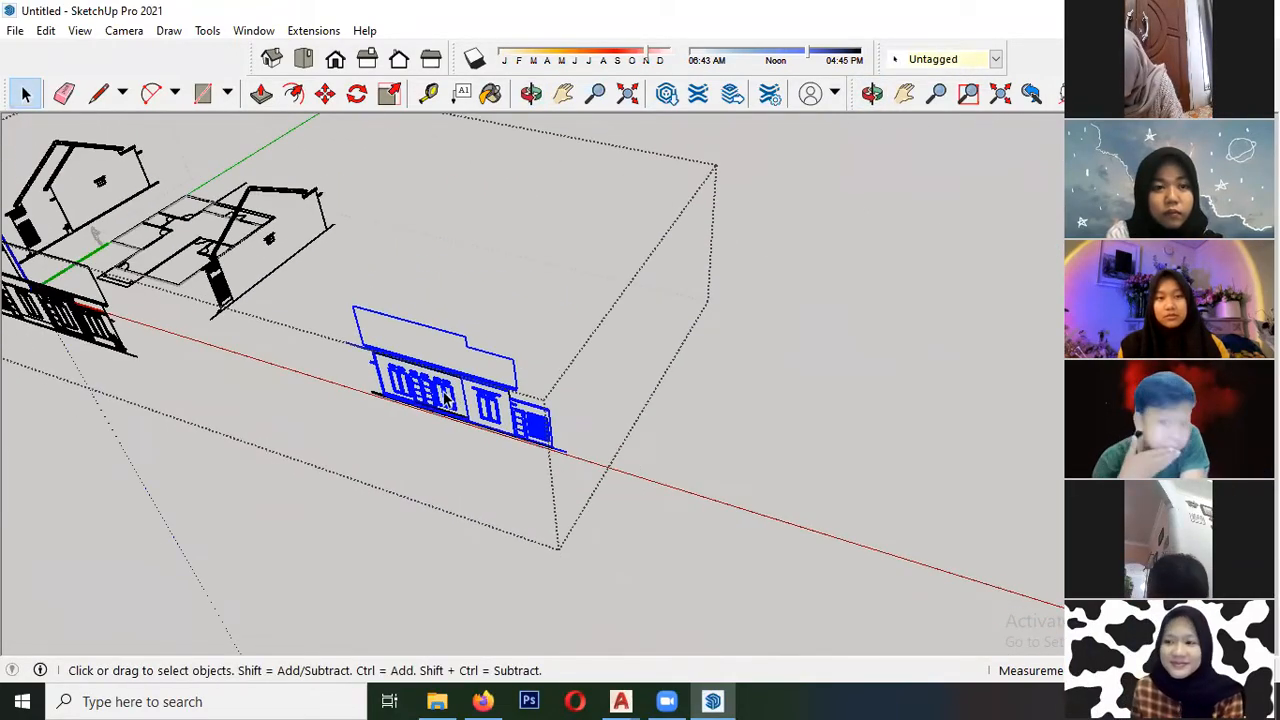
pyautogui.rightClick(446, 395)
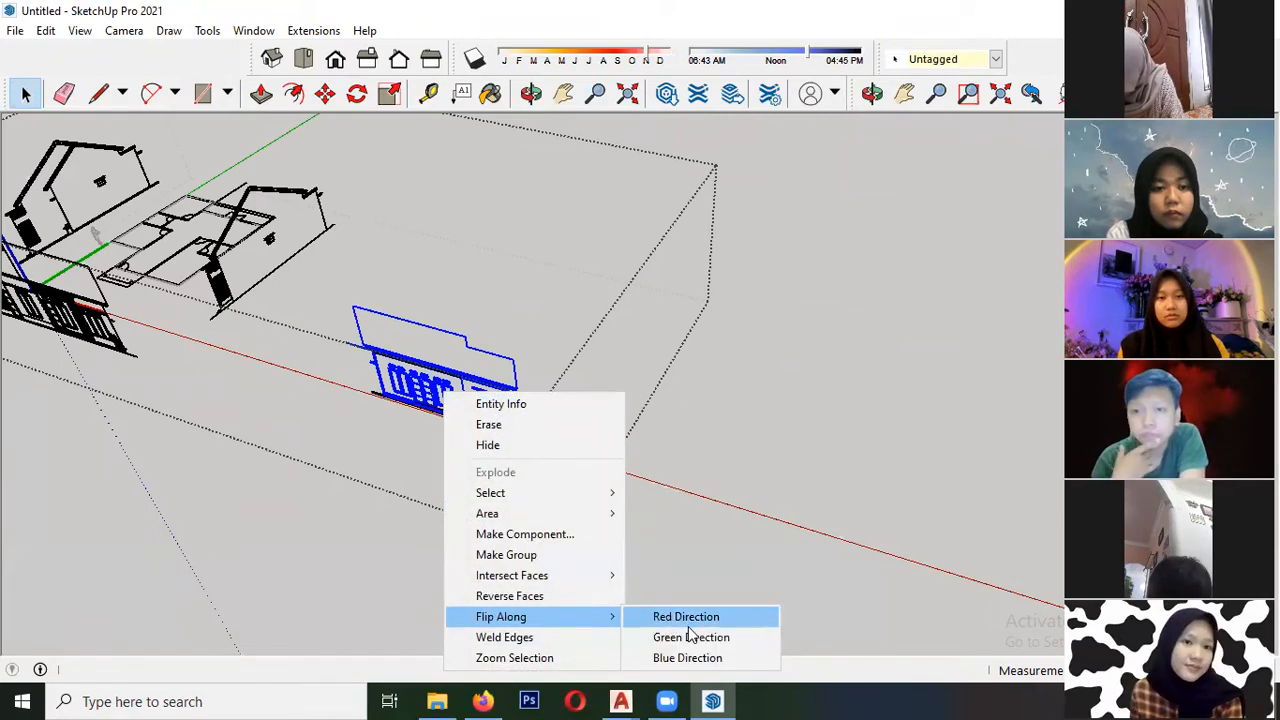
pyautogui.click(690, 638)
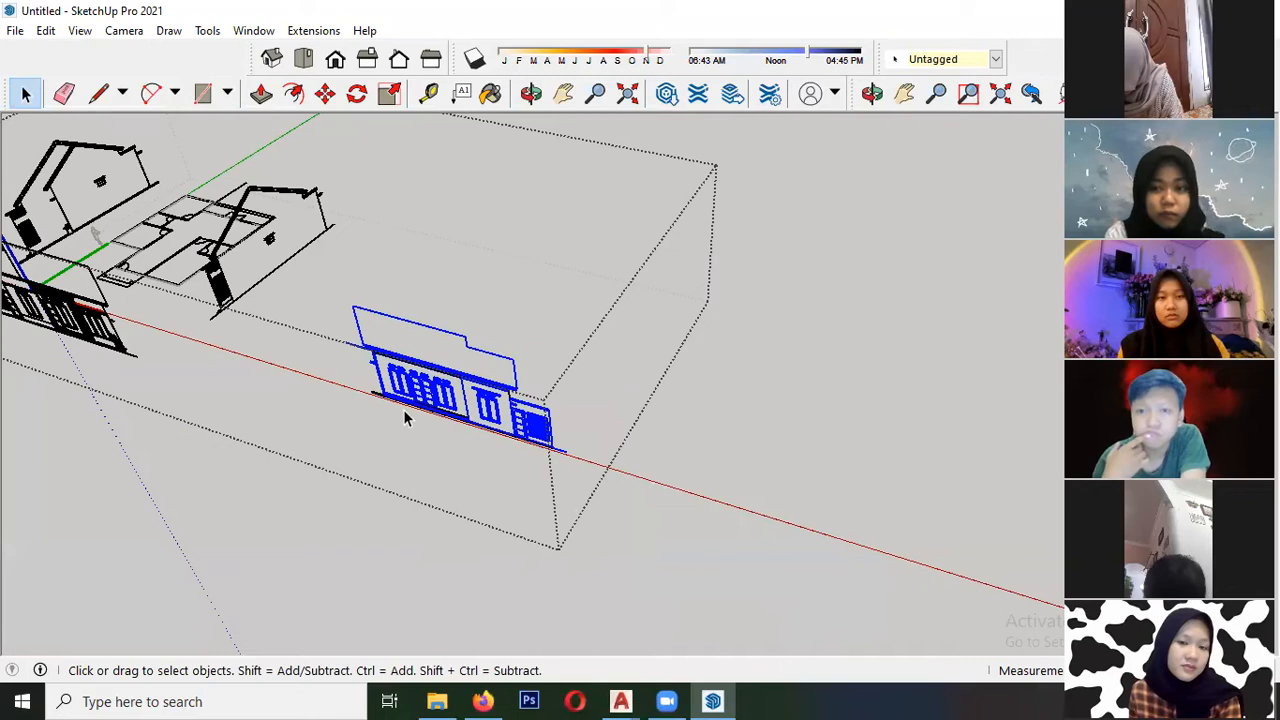
# - Reselect the whole rear elevation and flip it along the red direction
pyautogui.scroll(1, 410, 415)
pyautogui.click(443, 437)
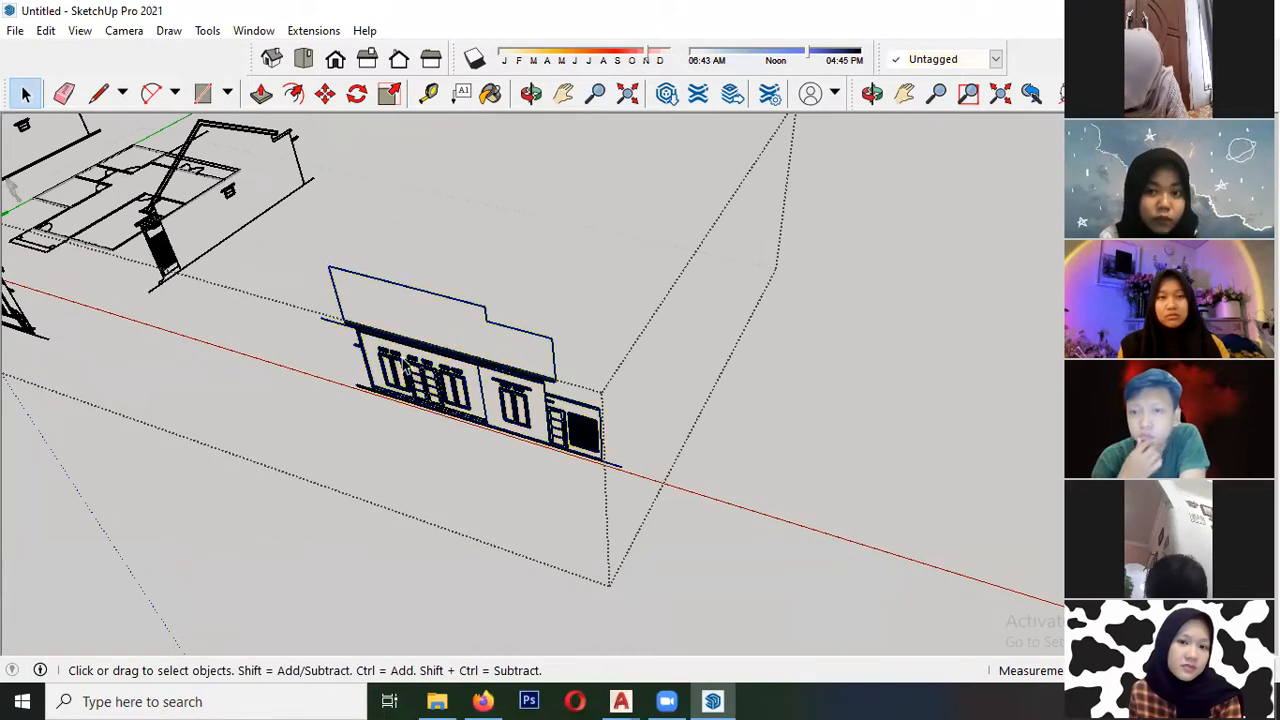
pyautogui.scroll(-1, 315, 272)
pyautogui.moveTo(684, 581); pyautogui.dragTo(684, 582)
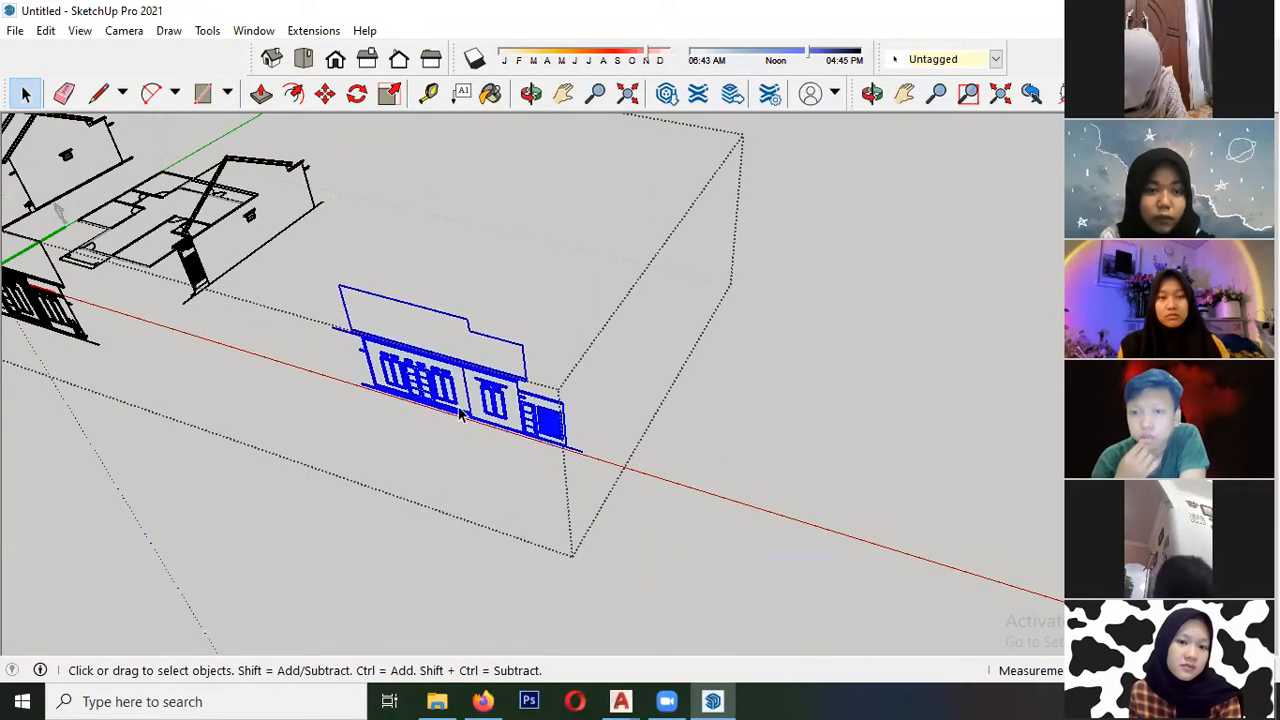
pyautogui.rightClick(462, 430)
pyautogui.moveTo(598, 322)
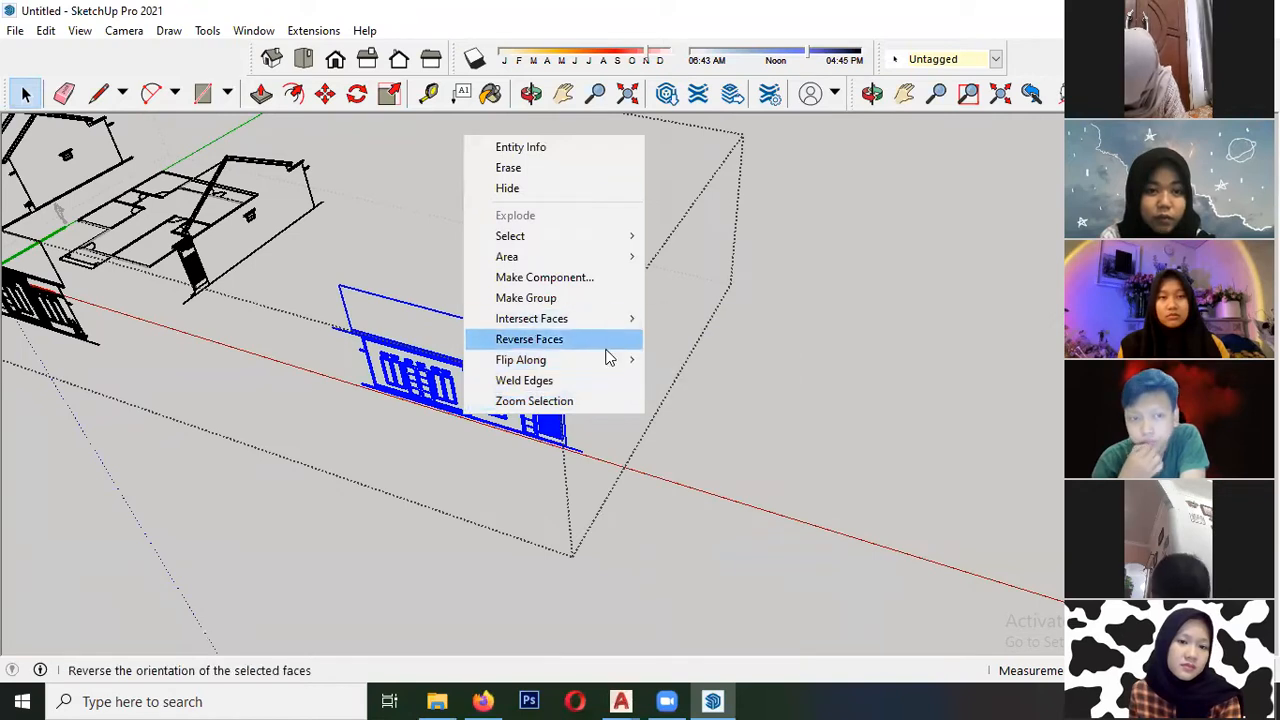
pyautogui.moveTo(609, 359)
pyautogui.click(697, 360)
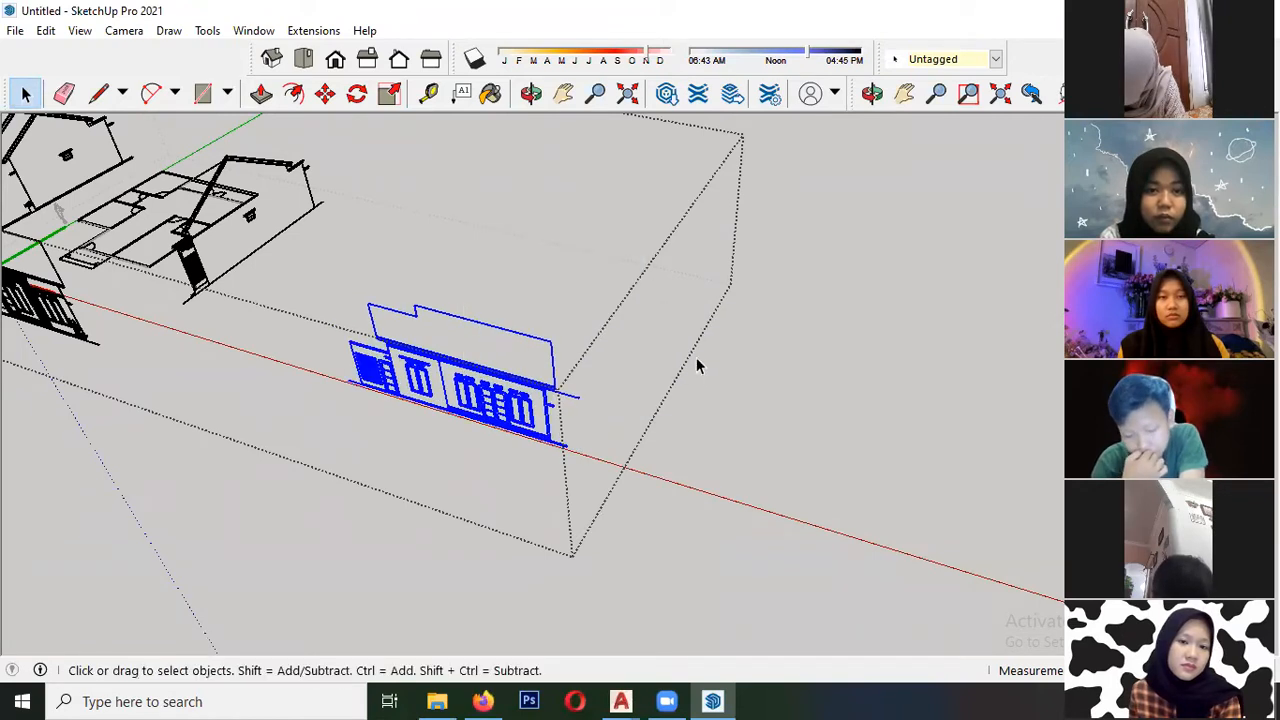
# - Move the rear elevation by the base of its dividing wall line onto the end of the green-axis guide line
pyautogui.scroll(1, 492, 430)
pyautogui.scroll(-1, 390, 391)
pyautogui.scroll(5, 400, 394)
pyautogui.scroll(-3, 480, 427)
pyautogui.scroll(6, 485, 433)
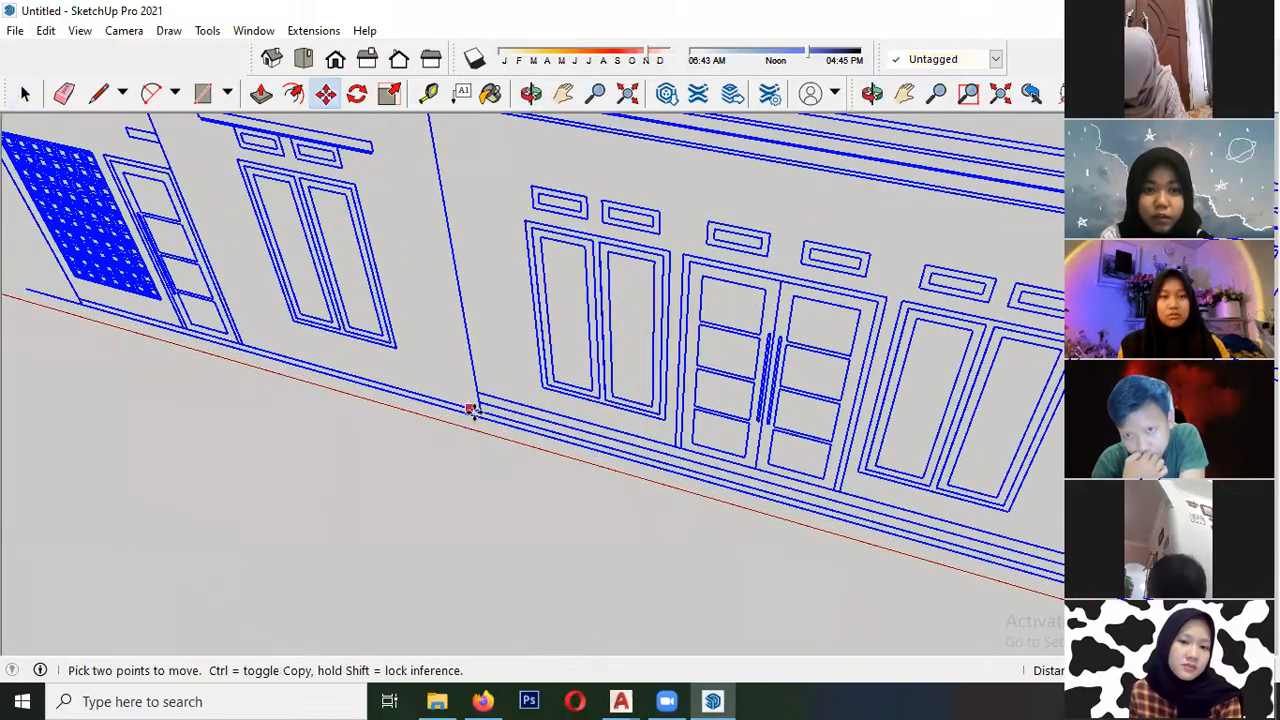
pyautogui.click(484, 410)
pyautogui.scroll(-7, 470, 430)
pyautogui.keyDown('shift'); pyautogui.moveTo(236, 236); pyautogui.dragTo(390, 403, button='middle'); pyautogui.keyUp('shift')
pyautogui.scroll(6, 390, 403)
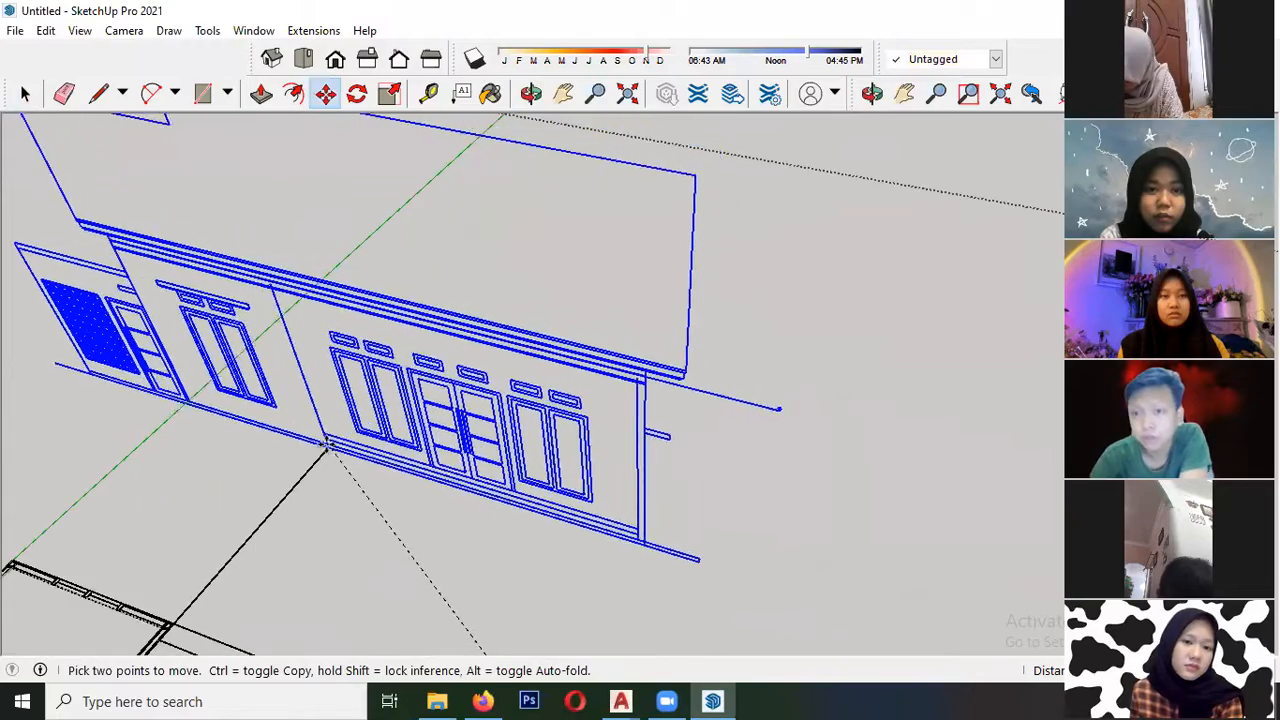
pyautogui.click(325, 451)
pyautogui.press('space')
pyautogui.scroll(-3, 338, 451)
pyautogui.scroll(-2, 310, 385)
pyautogui.click(516, 240)
# - Examine from several angles how the four standing elevations line up around the floor plan
pyautogui.scroll(-3, 535, 225)
pyautogui.moveTo(229, 443); pyautogui.dragTo(415, 145, button='middle')
pyautogui.moveTo(145, 378); pyautogui.dragTo(461, 369, button='middle')
pyautogui.moveTo(376, 288); pyautogui.dragTo(427, 268, button='middle')
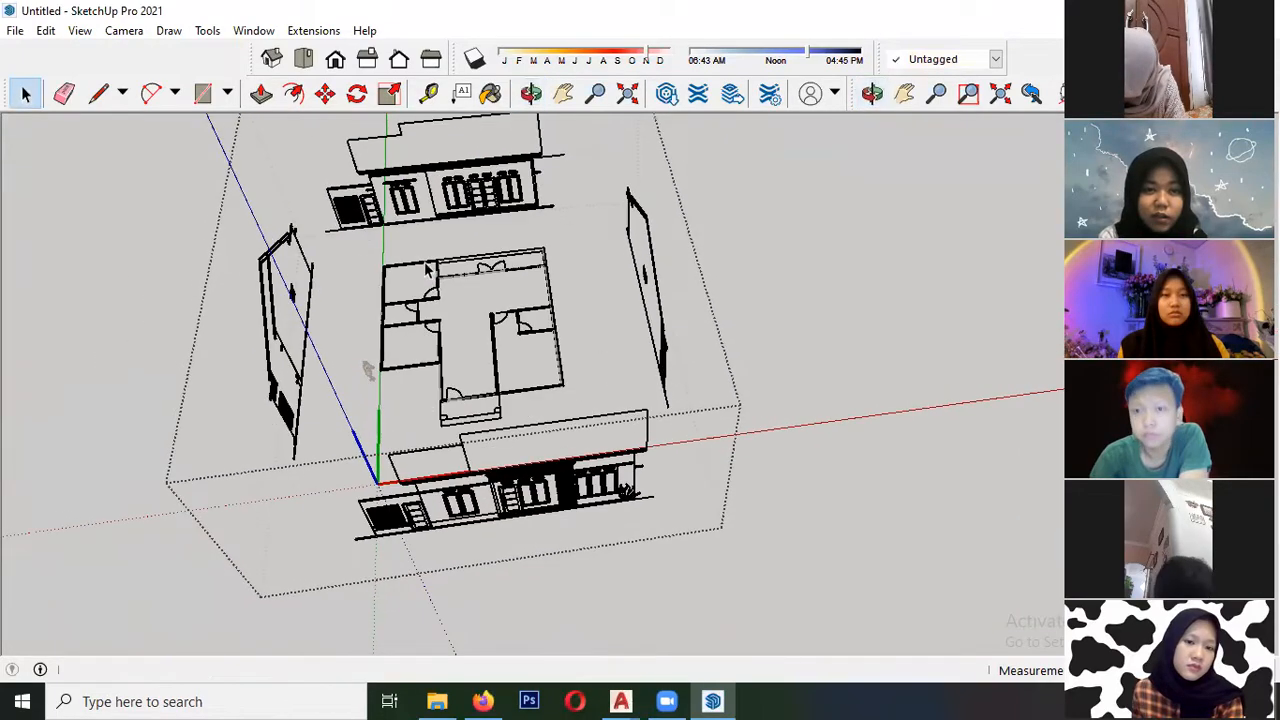
pyautogui.scroll(3, 427, 268)
pyautogui.scroll(-3, 415, 250)
pyautogui.moveTo(509, 386); pyautogui.dragTo(476, 317, button='middle')
pyautogui.moveTo(420, 358); pyautogui.dragTo(452, 333, button='middle')
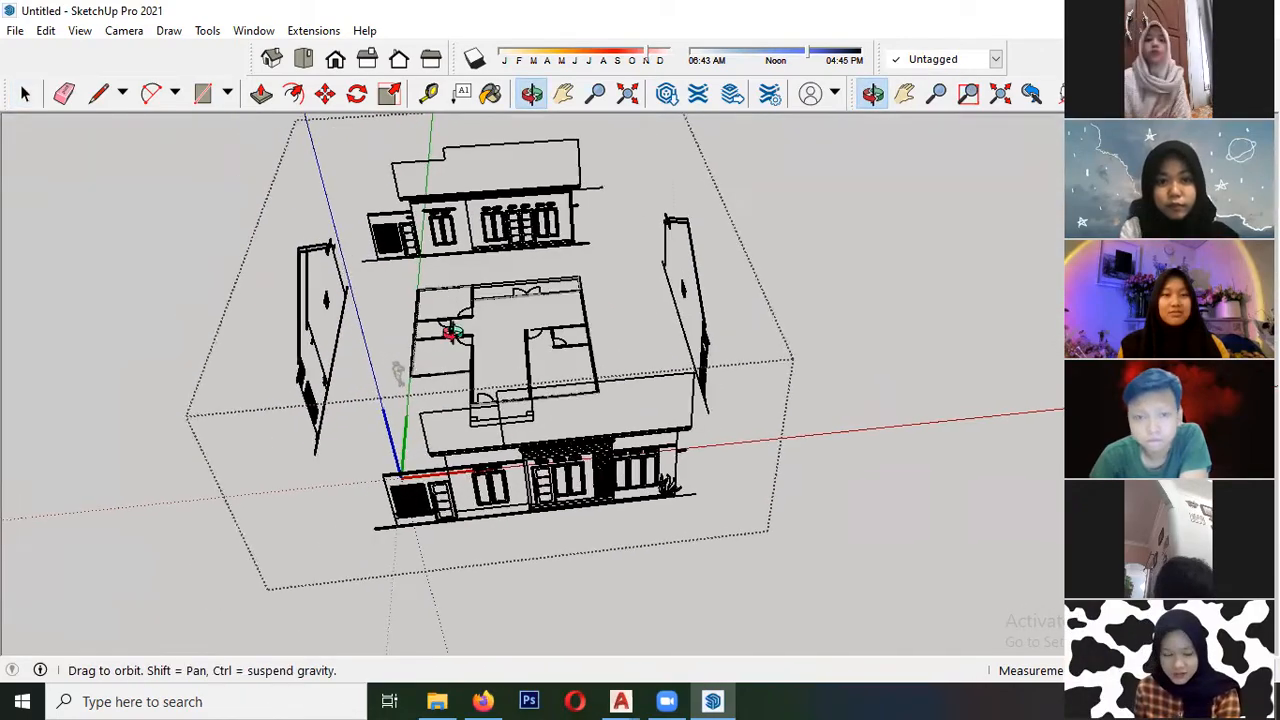
pyautogui.scroll(8, 398, 372)
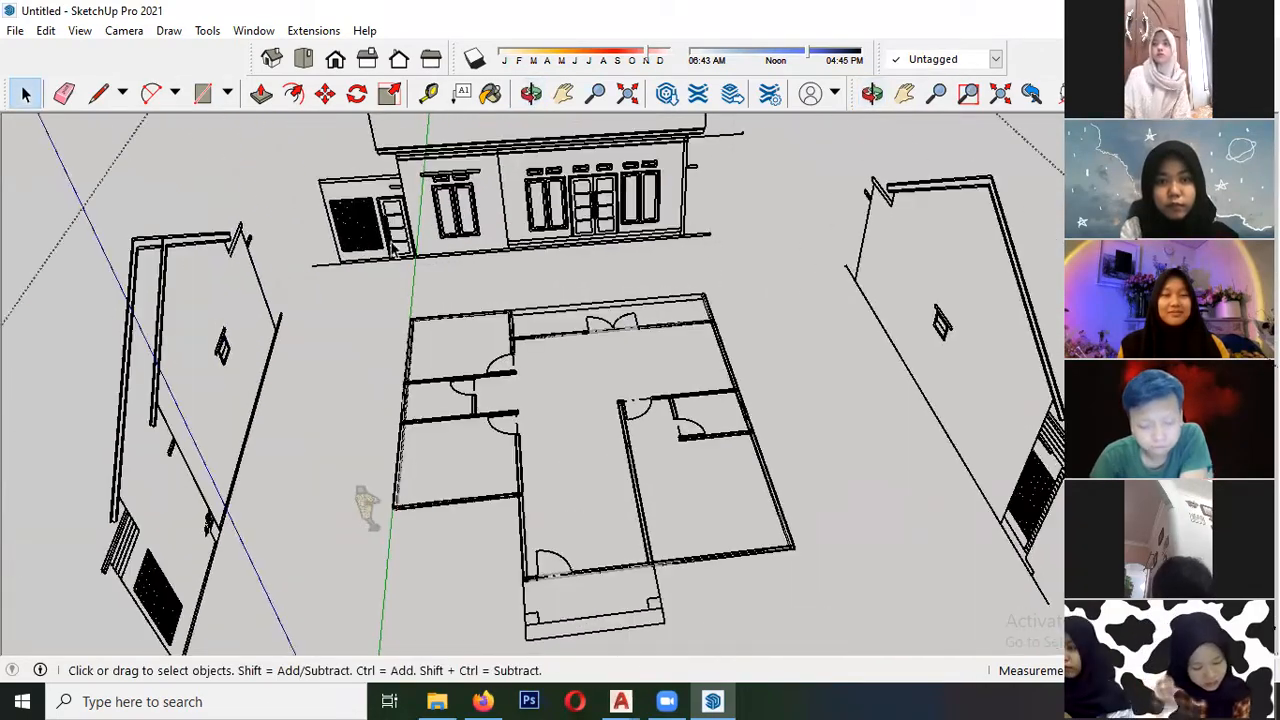
pyautogui.scroll(-5, 383, 218)
pyautogui.moveTo(383, 218); pyautogui.dragTo(338, 258, button='middle')
pyautogui.scroll(-5, 338, 258)
pyautogui.keyDown('shift'); pyautogui.moveTo(428, 392); pyautogui.dragTo(370, 336, button='middle'); pyautogui.keyUp('shift')
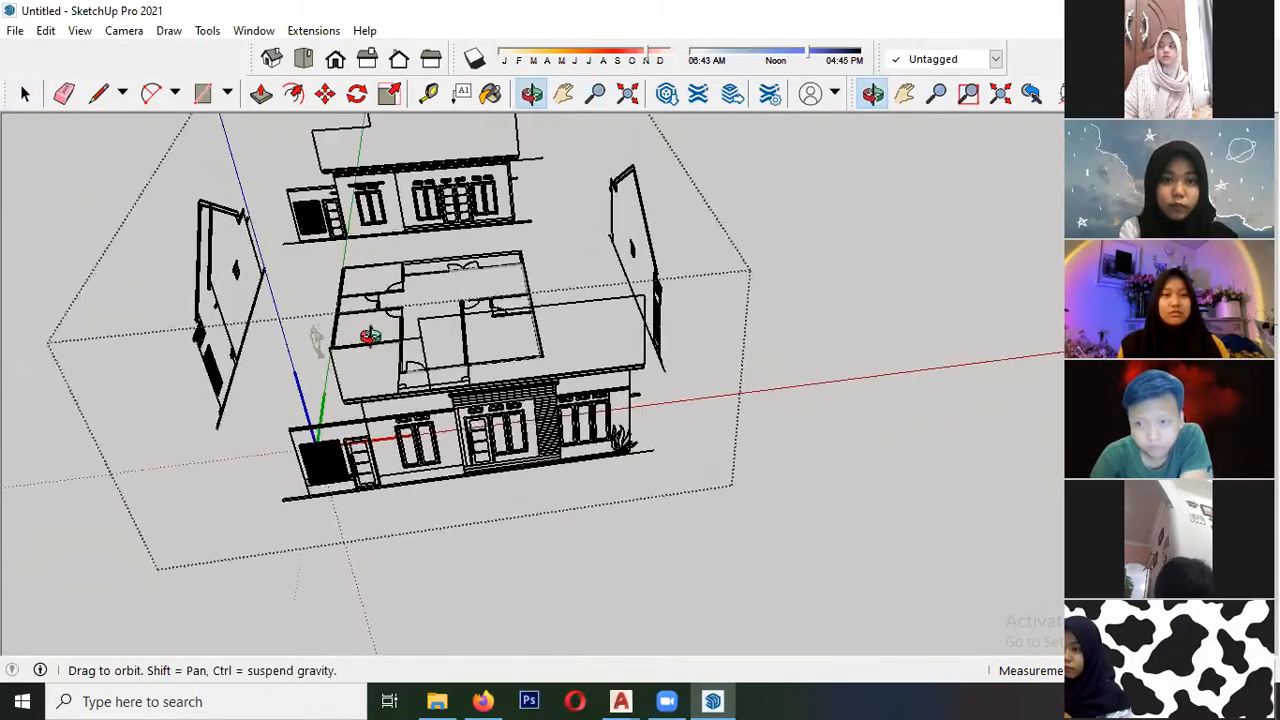
# - Select the front elevation and move it by the base corner beside the entrance onto the floor plan's outer porch corner
pyautogui.moveTo(516, 441); pyautogui.dragTo(355, 480, button='middle')
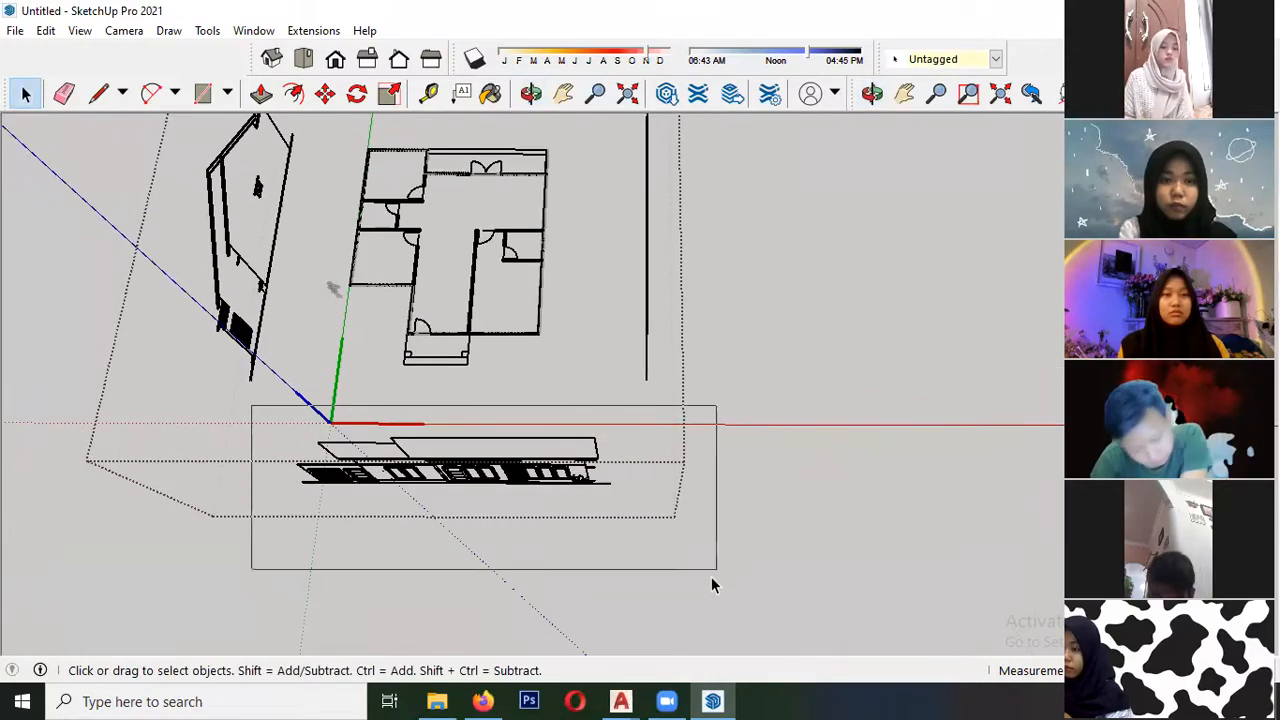
pyautogui.moveTo(711, 577); pyautogui.dragTo(711, 577)
pyautogui.scroll(5, 424, 494)
pyautogui.moveTo(570, 447); pyautogui.dragTo(623, 360, button='middle')
pyautogui.scroll(3, 492, 475)
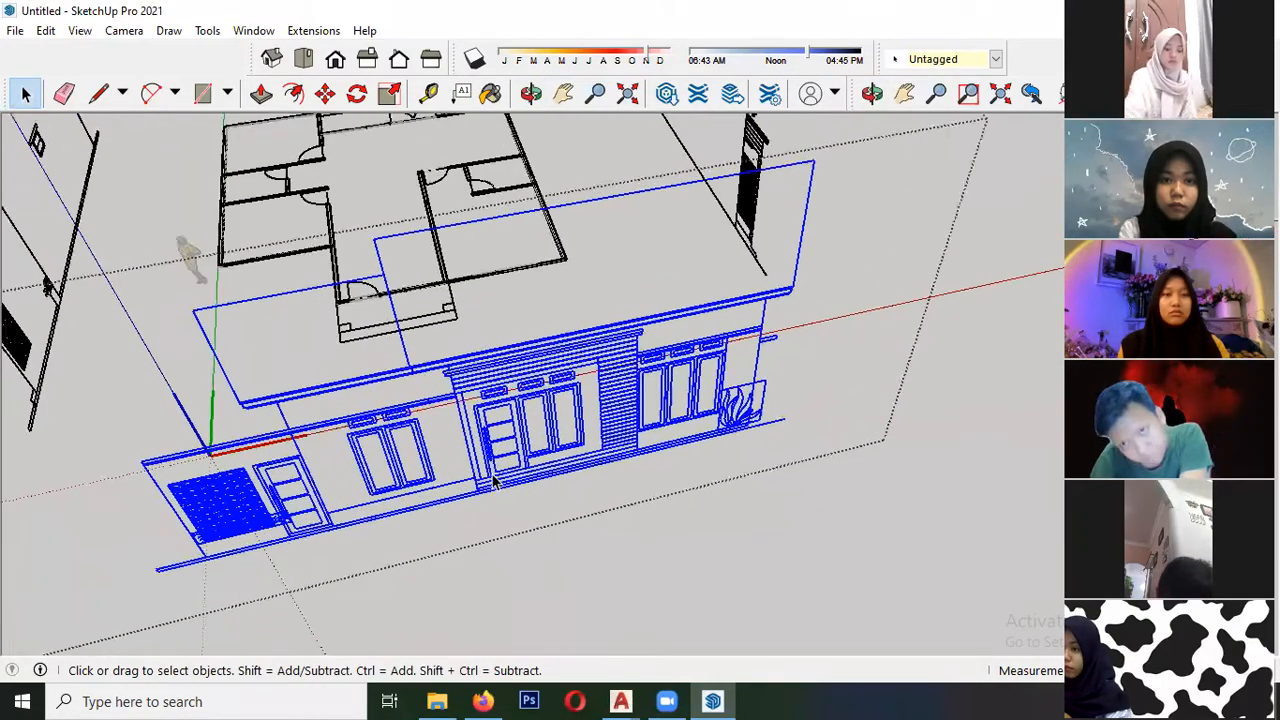
pyautogui.scroll(2, 493, 481)
pyautogui.moveTo(505, 465)
pyautogui.mouseDown(button='middle')
pyautogui.moveTo(540, 425)
pyautogui.moveTo(519, 450)
pyautogui.mouseUp(button='middle')
pyautogui.scroll(4, 490, 450)
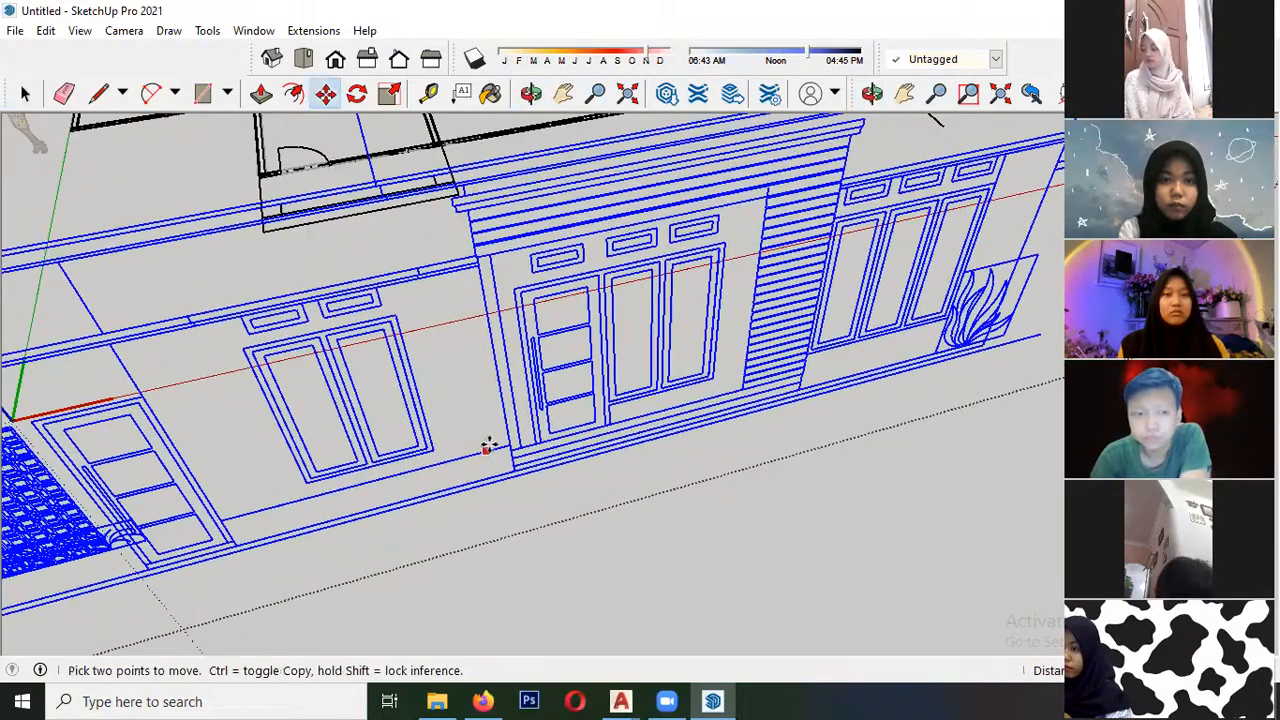
pyautogui.click(507, 445)
pyautogui.scroll(-4, 480, 458)
pyautogui.moveTo(397, 350); pyautogui.dragTo(318, 403, button='middle')
pyautogui.scroll(2, 318, 402)
pyautogui.scroll(2, 319, 402)
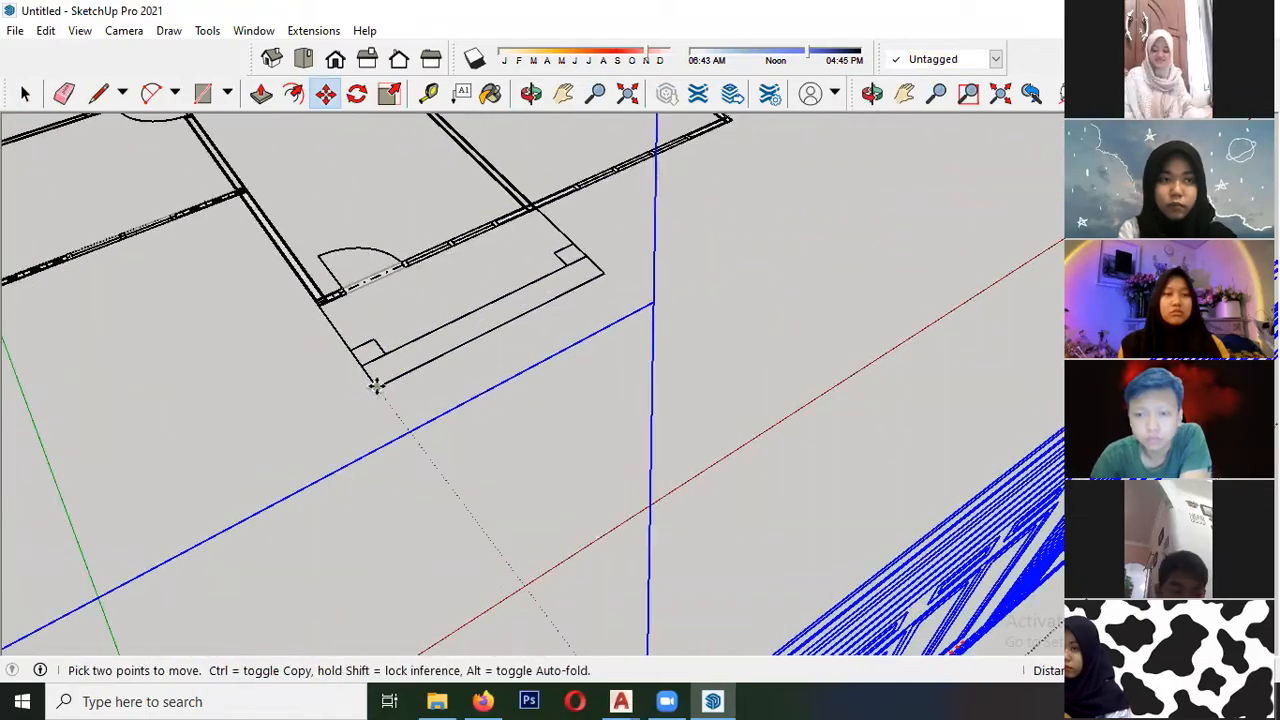
pyautogui.click(374, 386)
pyautogui.scroll(-4, 350, 350)
pyautogui.press('space')
pyautogui.click(498, 390)
# - Open the floor plan for editing at the front wall corner next to the entrance
pyautogui.scroll(-2, 490, 425)
pyautogui.moveTo(463, 500); pyautogui.dragTo(450, 418, button='middle')
pyautogui.scroll(-3, 468, 418)
pyautogui.moveTo(460, 335); pyautogui.dragTo(470, 368, button='middle')
pyautogui.moveTo(588, 314); pyautogui.dragTo(448, 257, button='middle')
pyautogui.scroll(2, 437, 257)
pyautogui.scroll(3, 436, 252)
pyautogui.moveTo(494, 292); pyautogui.dragTo(400, 362, button='middle')
pyautogui.scroll(4, 398, 376)
pyautogui.scroll(10, 392, 408)
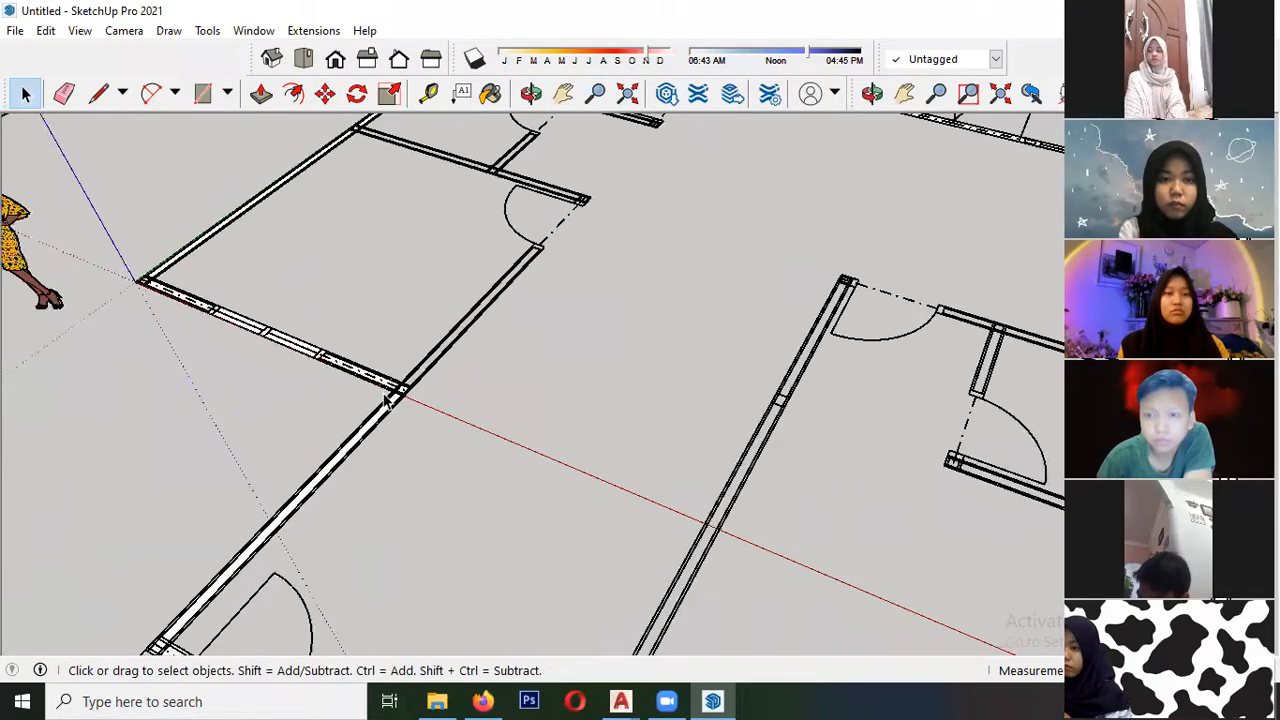
pyautogui.doubleClick(390, 410)
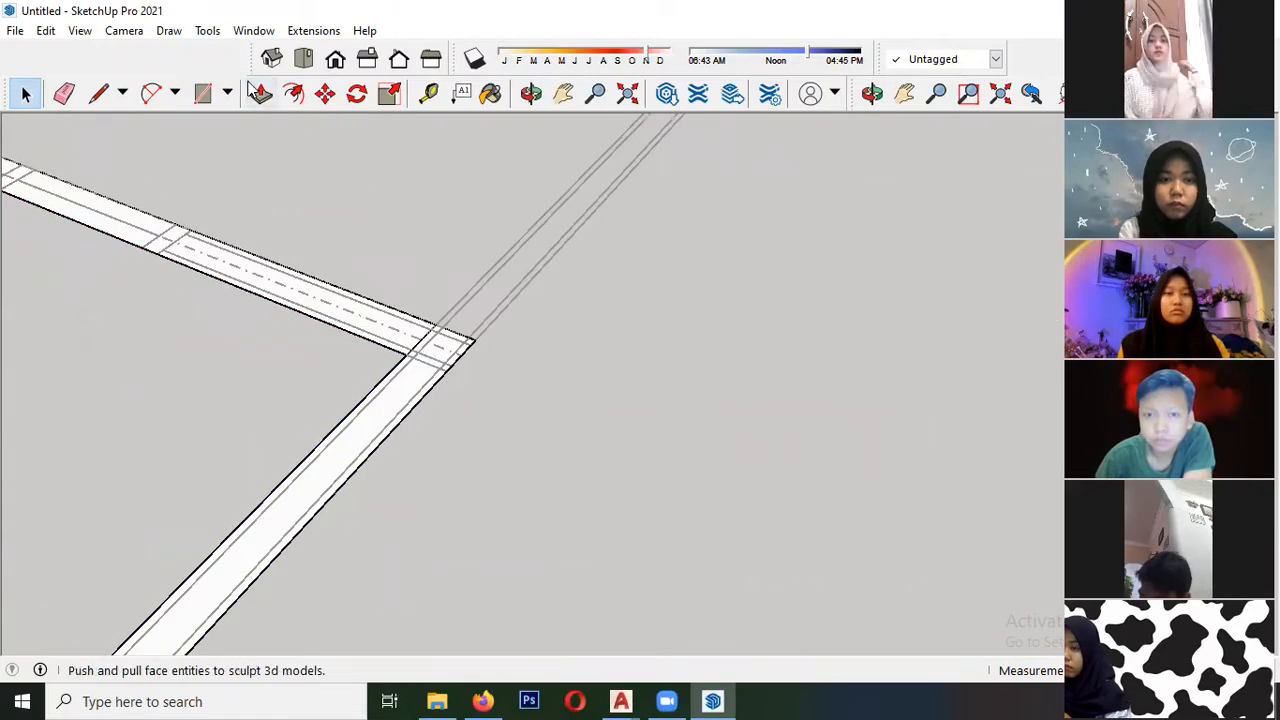
pyautogui.moveTo(401, 244); pyautogui.dragTo(666, 372, button='middle')
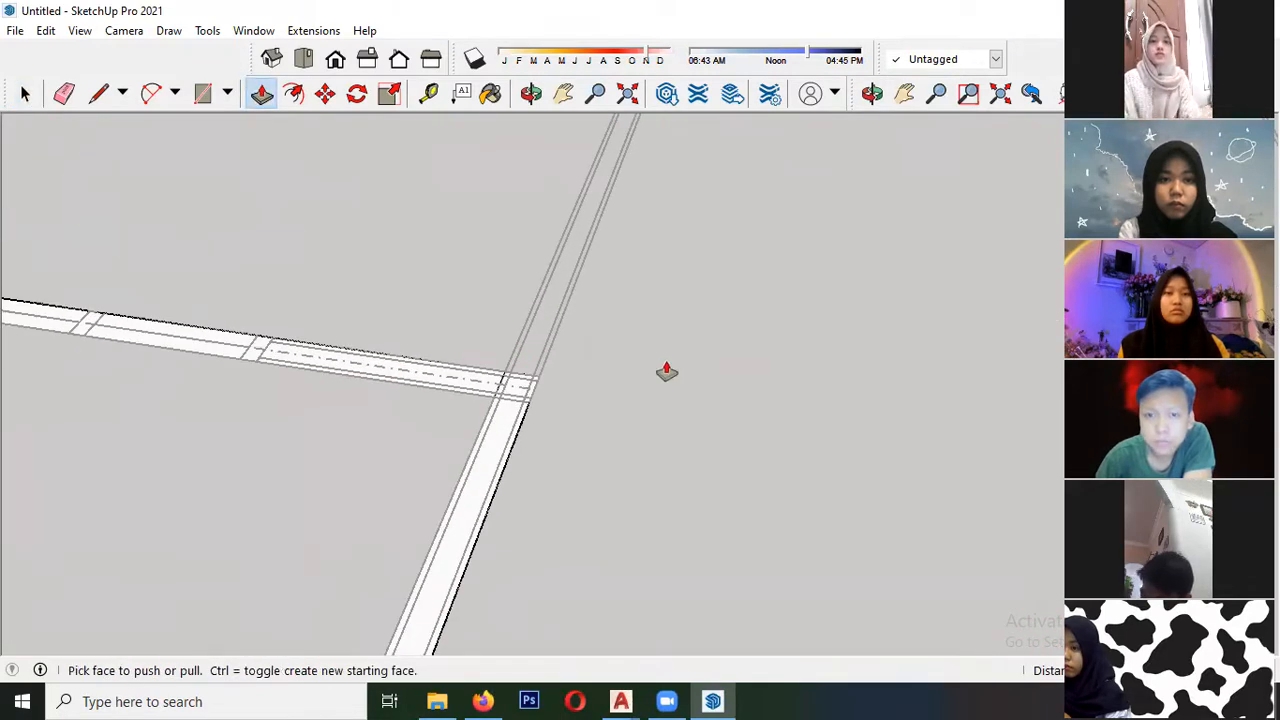
pyautogui.scroll(-3, 497, 443)
pyautogui.scroll(2, 500, 438)
pyautogui.click(500, 437)
pyautogui.moveTo(498, 336); pyautogui.dragTo(586, 274, button='middle')
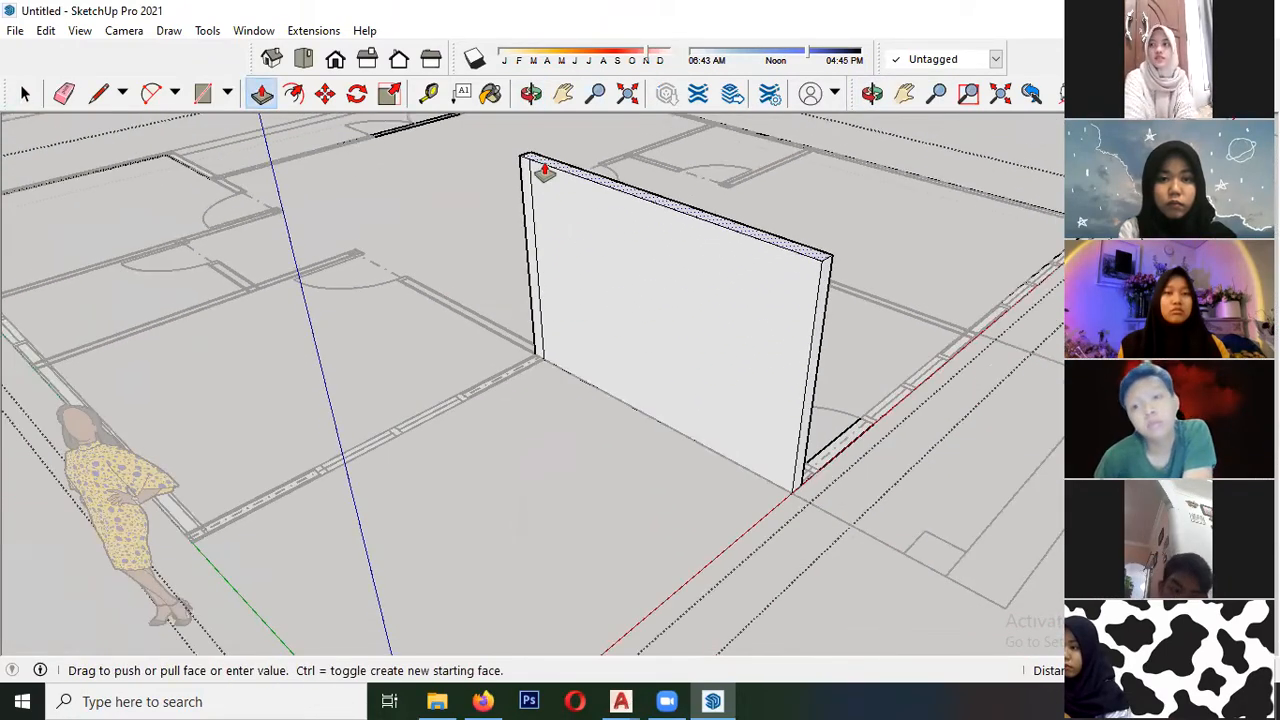
pyautogui.press('space')
pyautogui.moveTo(515, 310); pyautogui.dragTo(503, 458, button='middle')
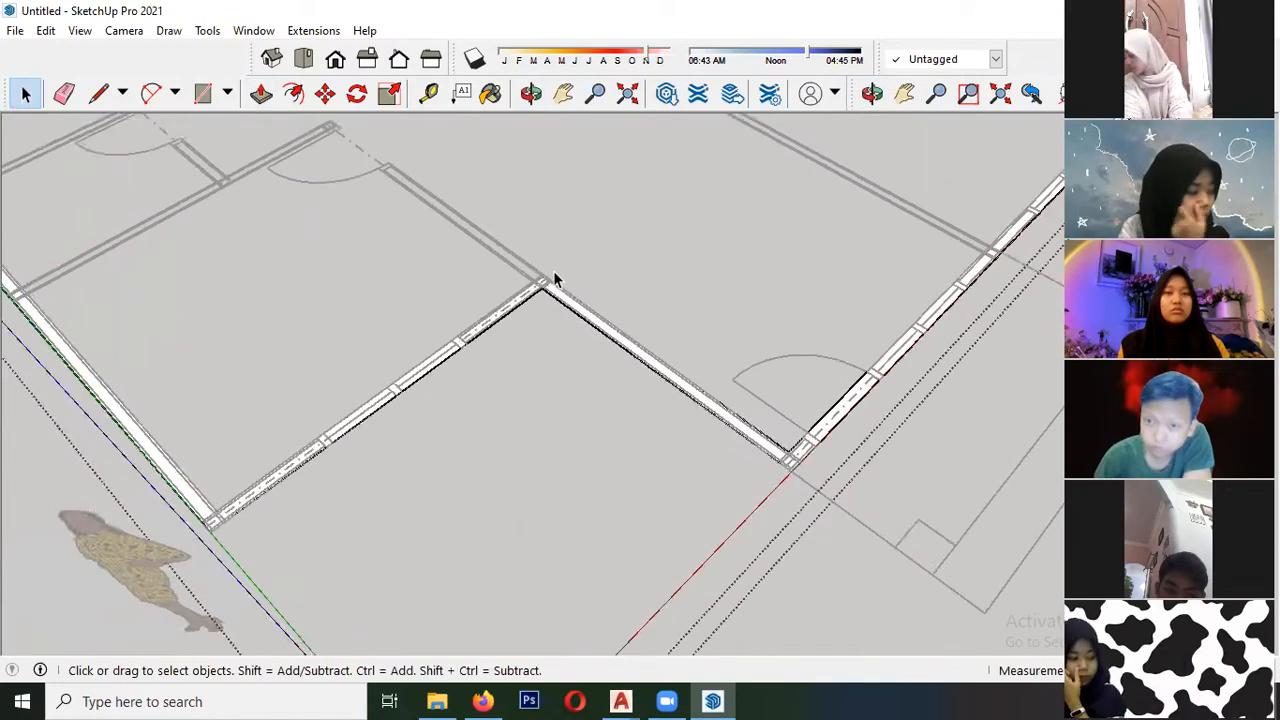
# - Select the wall faces and the edge between them at the front corner to examine how they are divided
pyautogui.scroll(3, 550, 283)
pyautogui.moveTo(523, 280); pyautogui.dragTo(493, 265, button='middle')
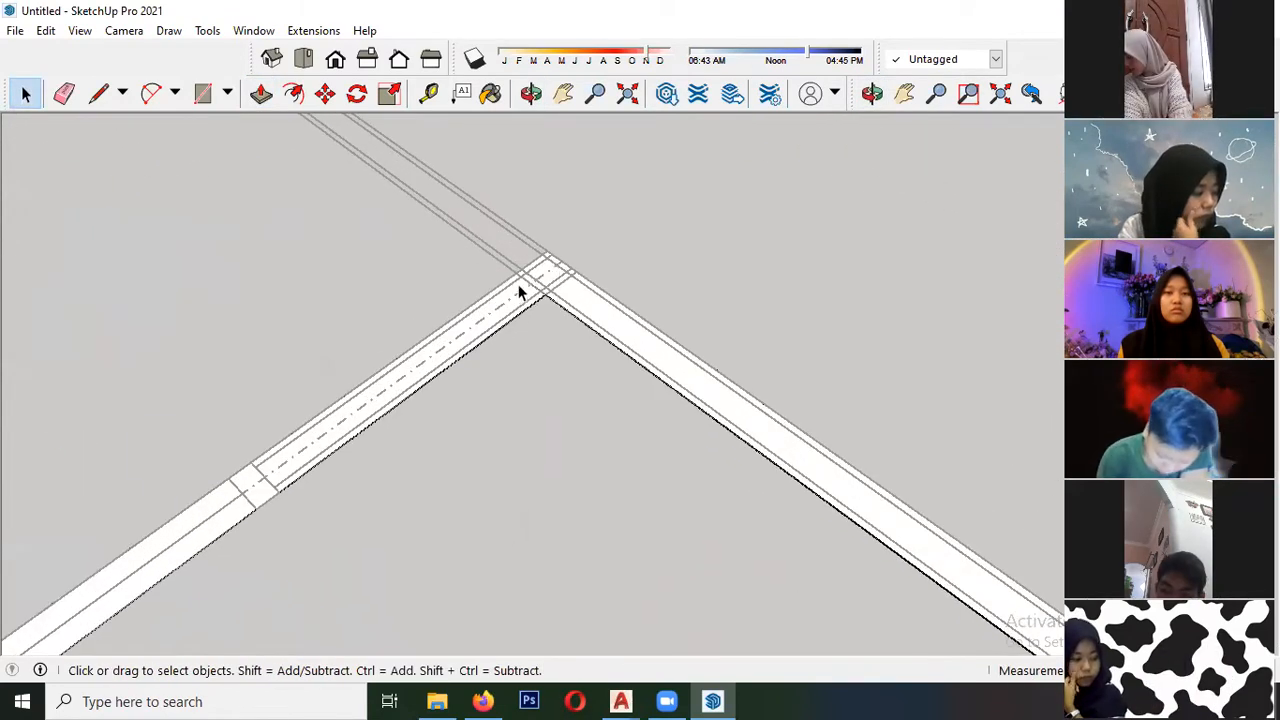
pyautogui.click(517, 297)
pyautogui.scroll(-3, 517, 282)
pyautogui.scroll(6, 534, 288)
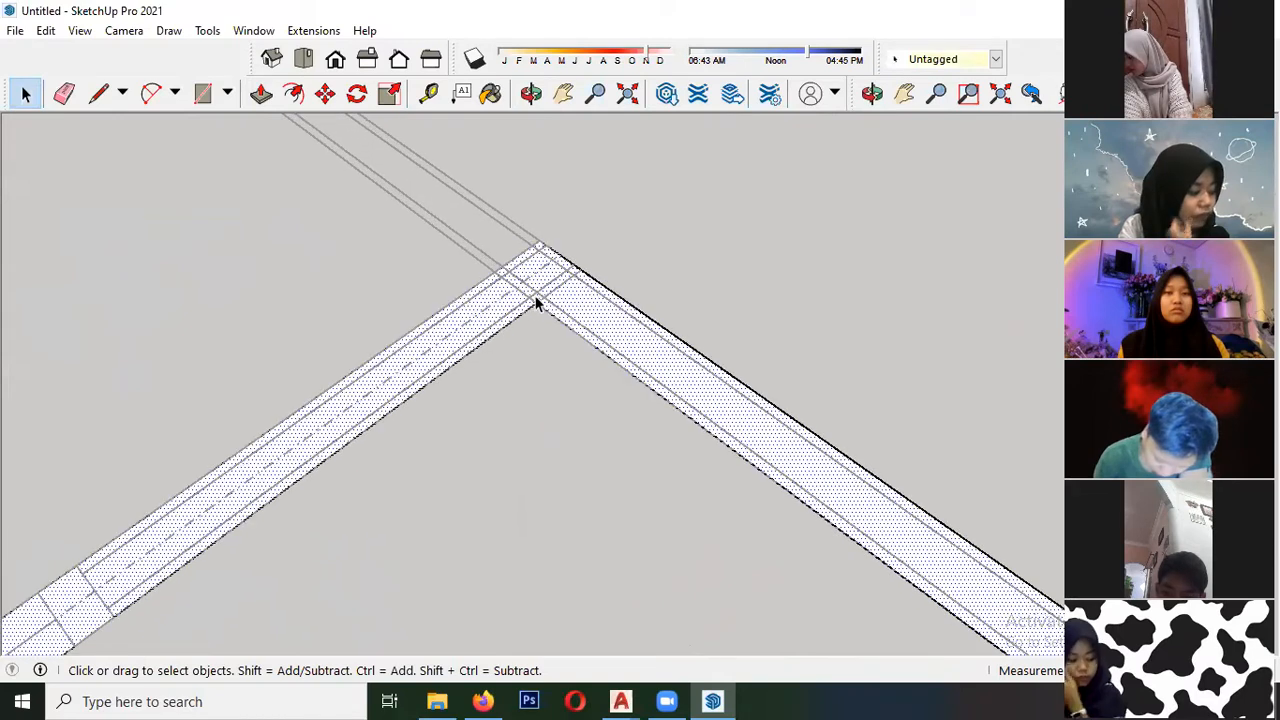
pyautogui.keyDown('shift'); pyautogui.click(537, 311); pyautogui.keyUp('shift')
pyautogui.scroll(1, 510, 282)
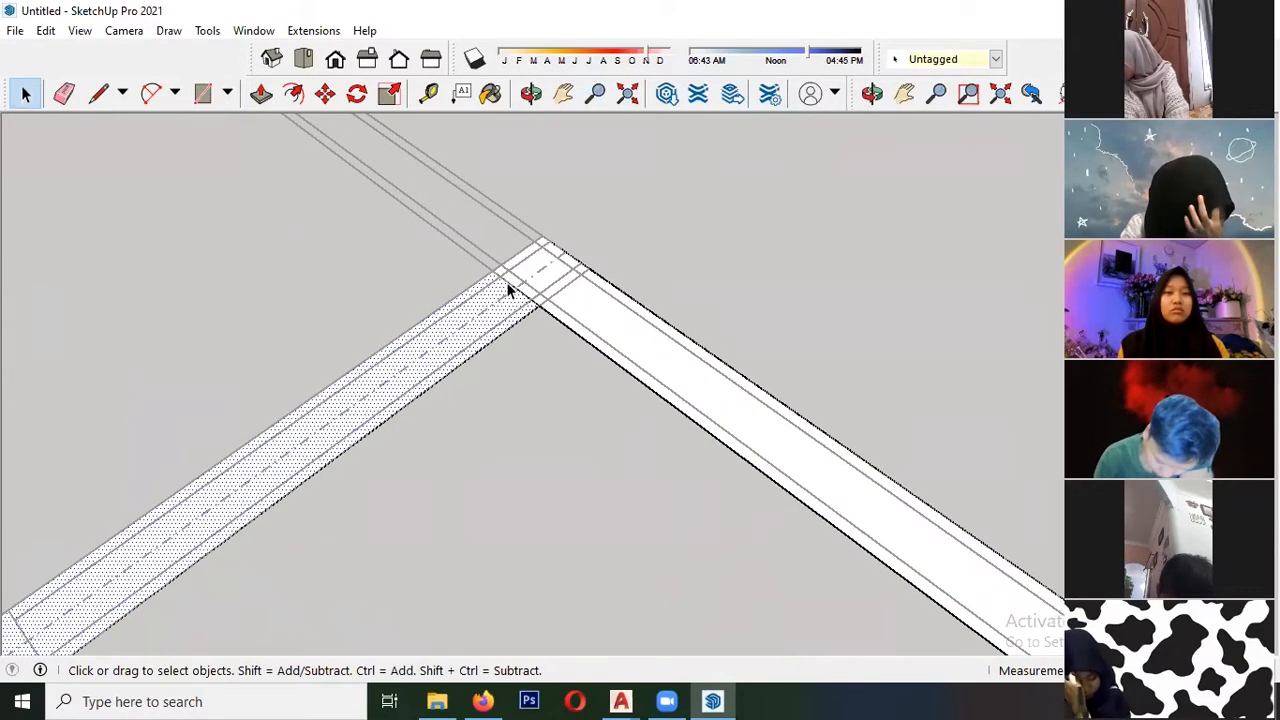
pyautogui.click(507, 283)
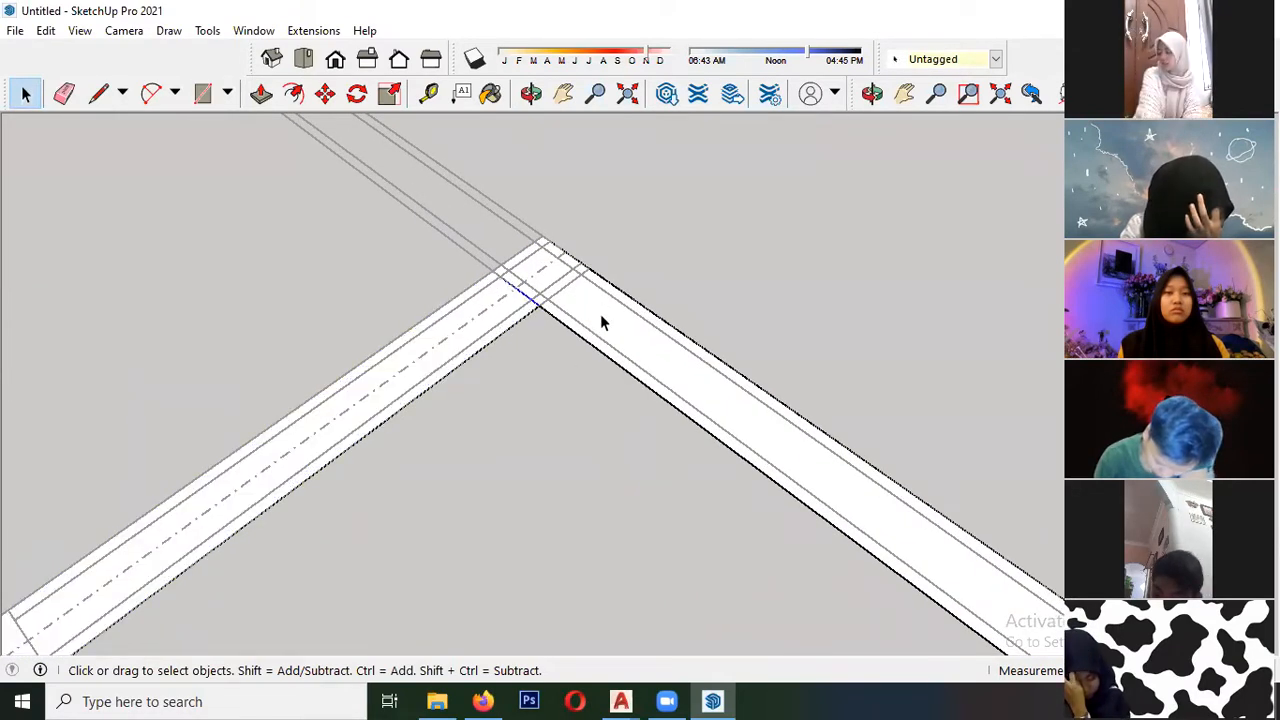
pyautogui.click(620, 348)
pyautogui.scroll(2, 541, 282)
pyautogui.scroll(-1, 530, 245)
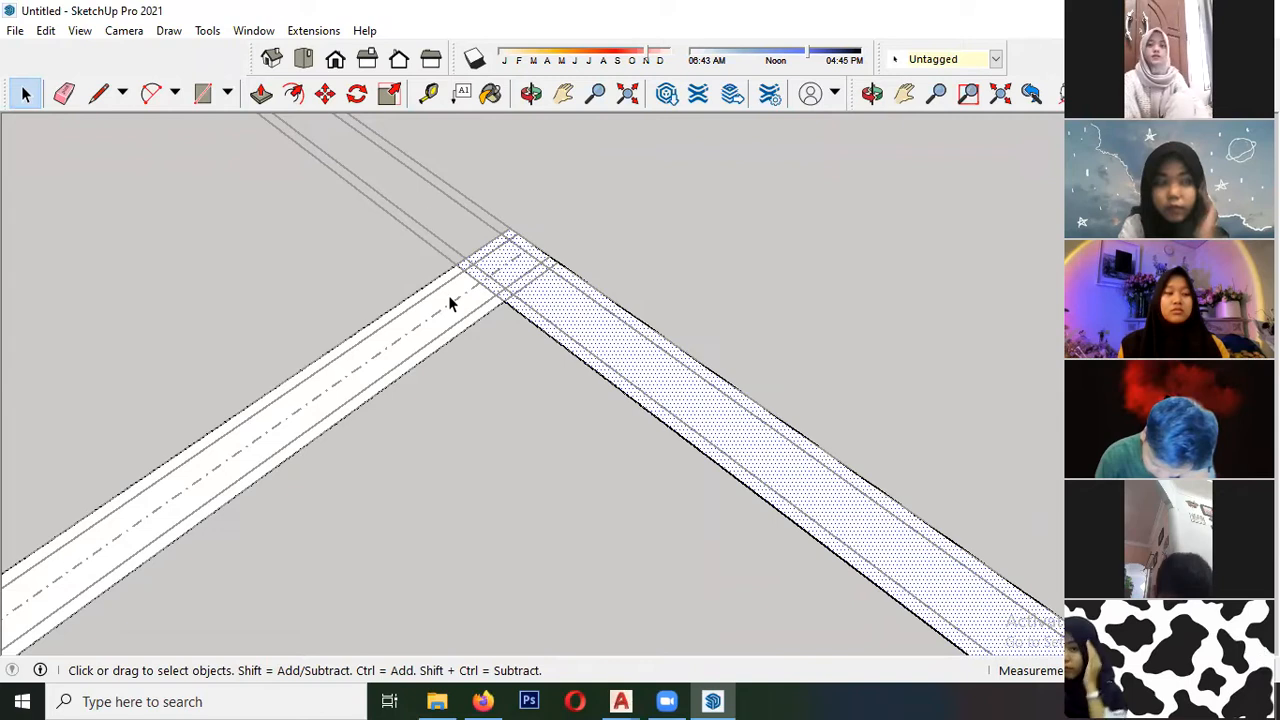
# - Remove the short edges dividing the wall faces at the front corner so the two walls form one face
pyautogui.moveTo(553, 277); pyautogui.dragTo(600, 128)
pyautogui.press('Escape')
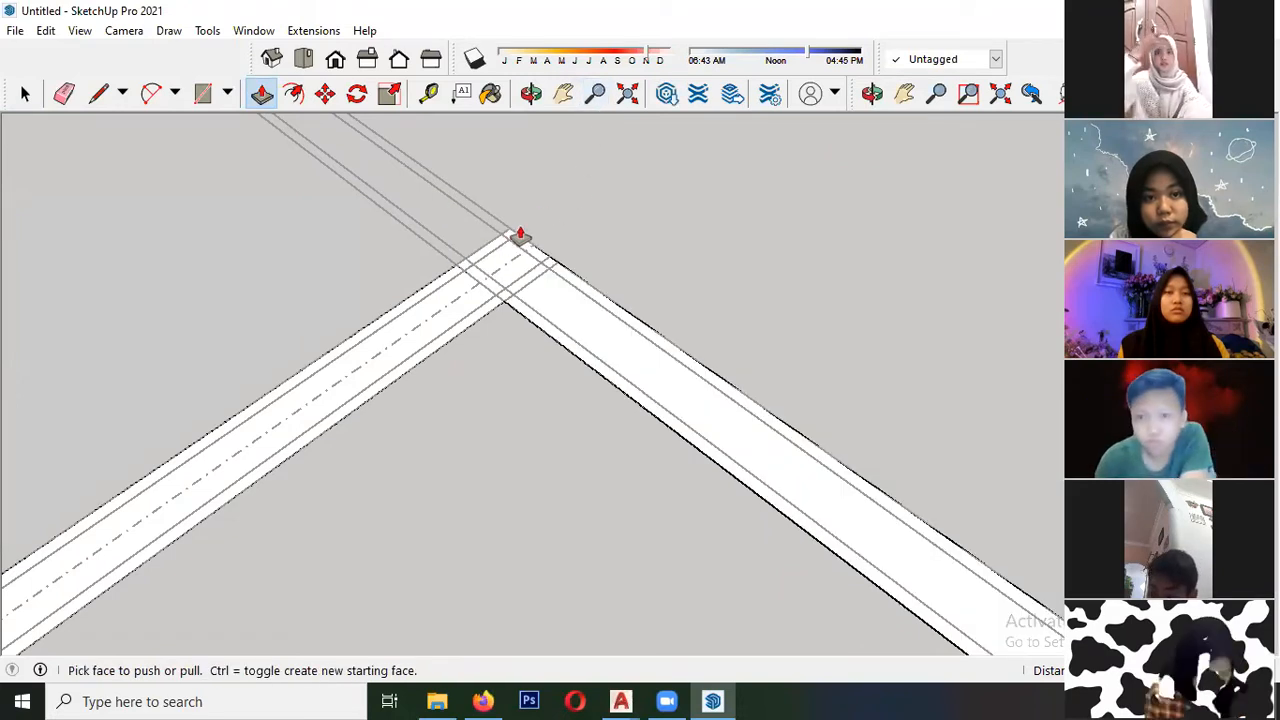
pyautogui.press('space')
pyautogui.moveTo(422, 243); pyautogui.dragTo(529, 361)
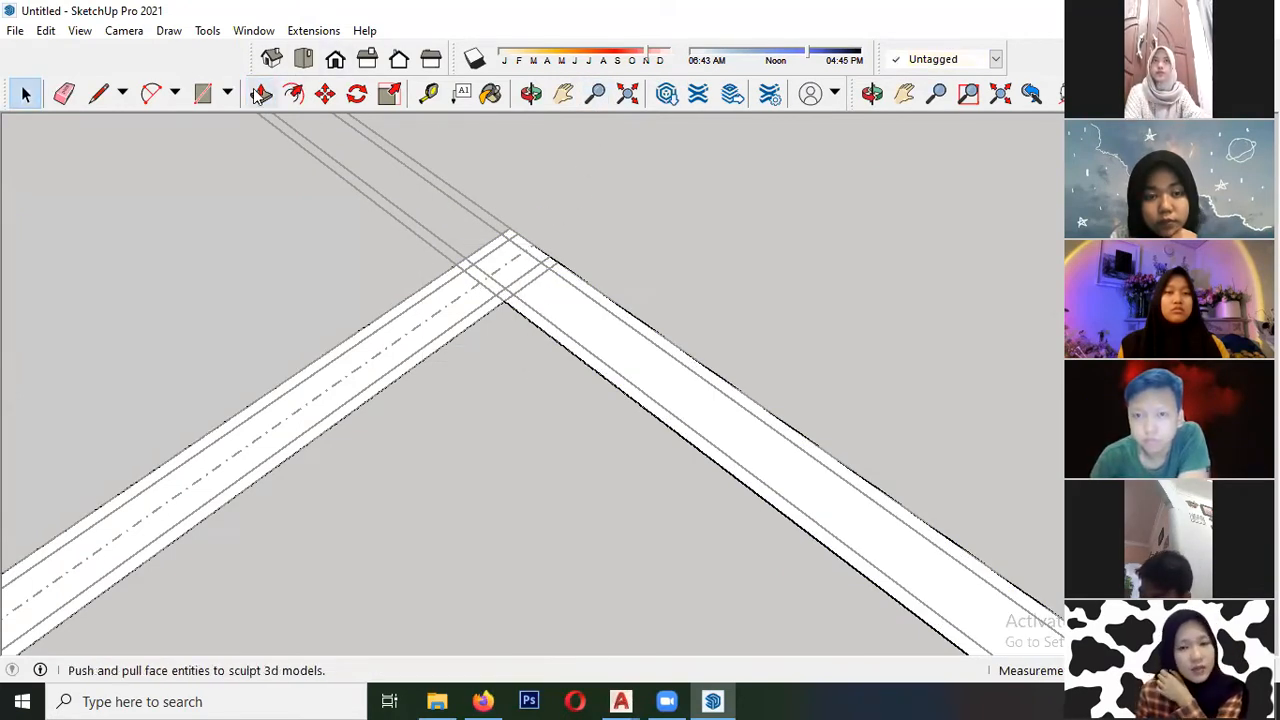
# - Try raising the merged wall face at the corner with Push/Pull
pyautogui.click(563, 315)
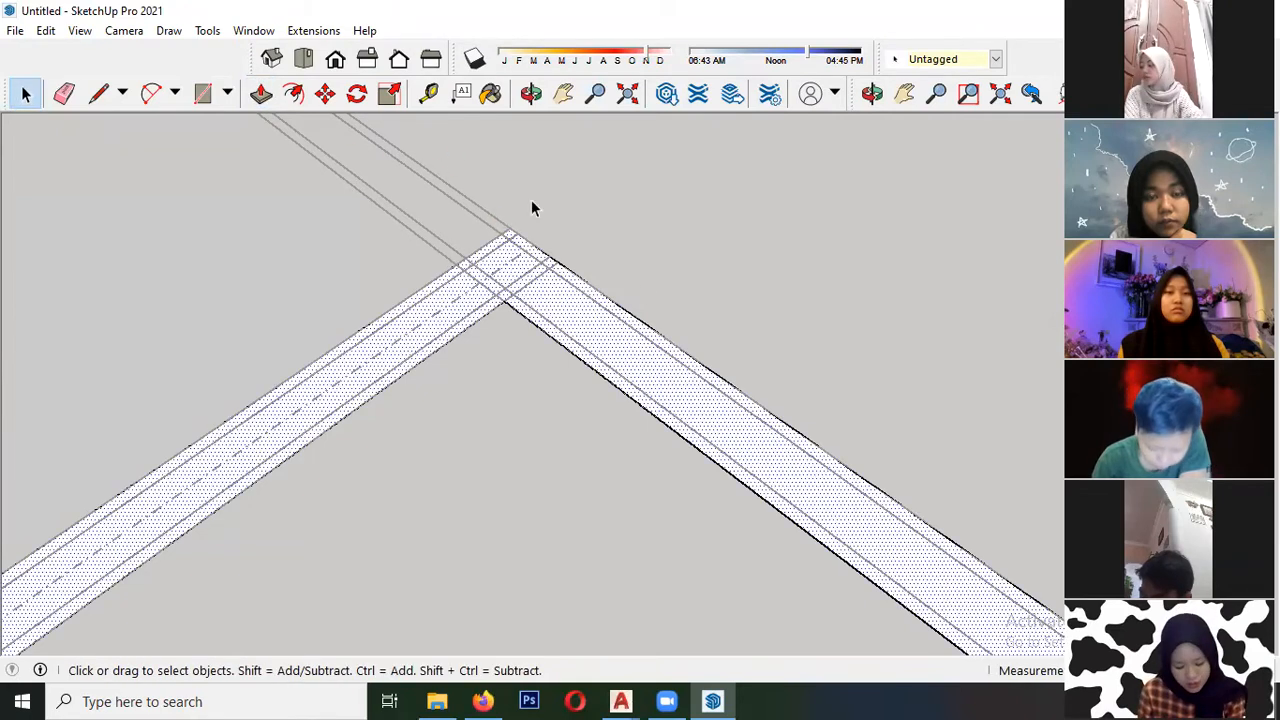
pyautogui.click(587, 318)
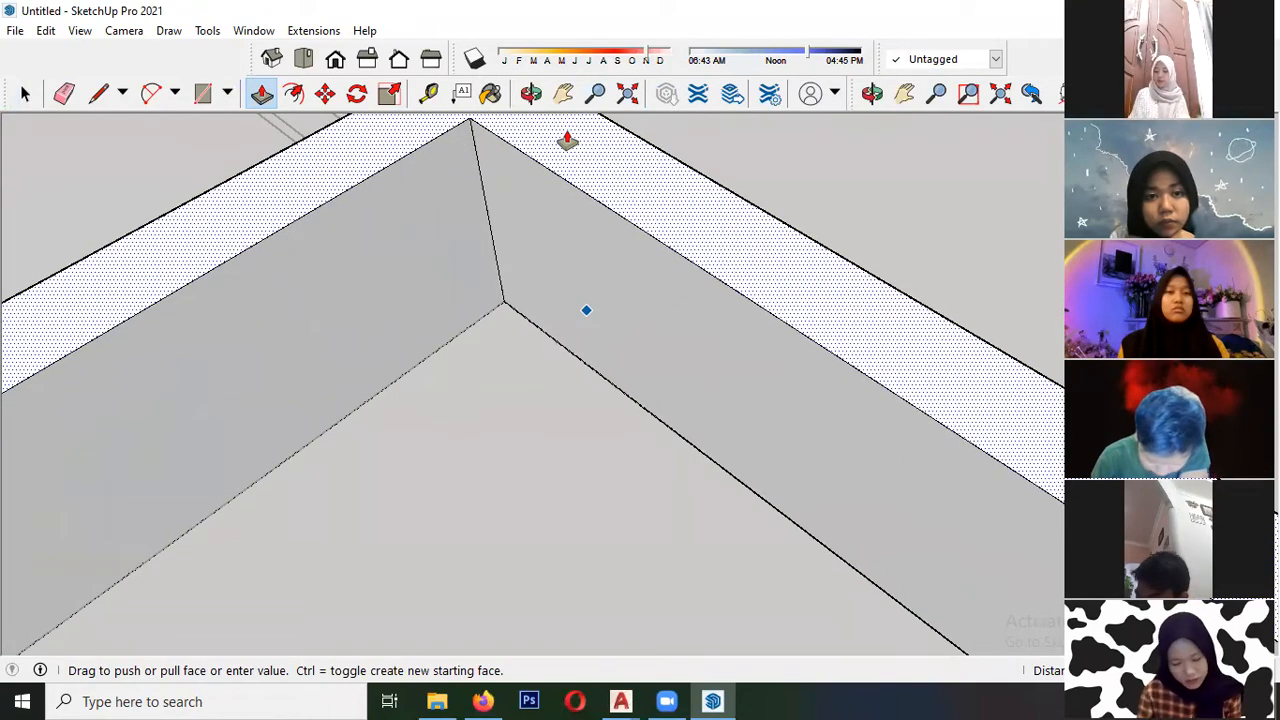
pyautogui.press('space')
pyautogui.scroll(-10, 614, 220)
# - Remove the dividing edges at the front and rear corners of the side wall along the green axis
pyautogui.scroll(2, 342, 410)
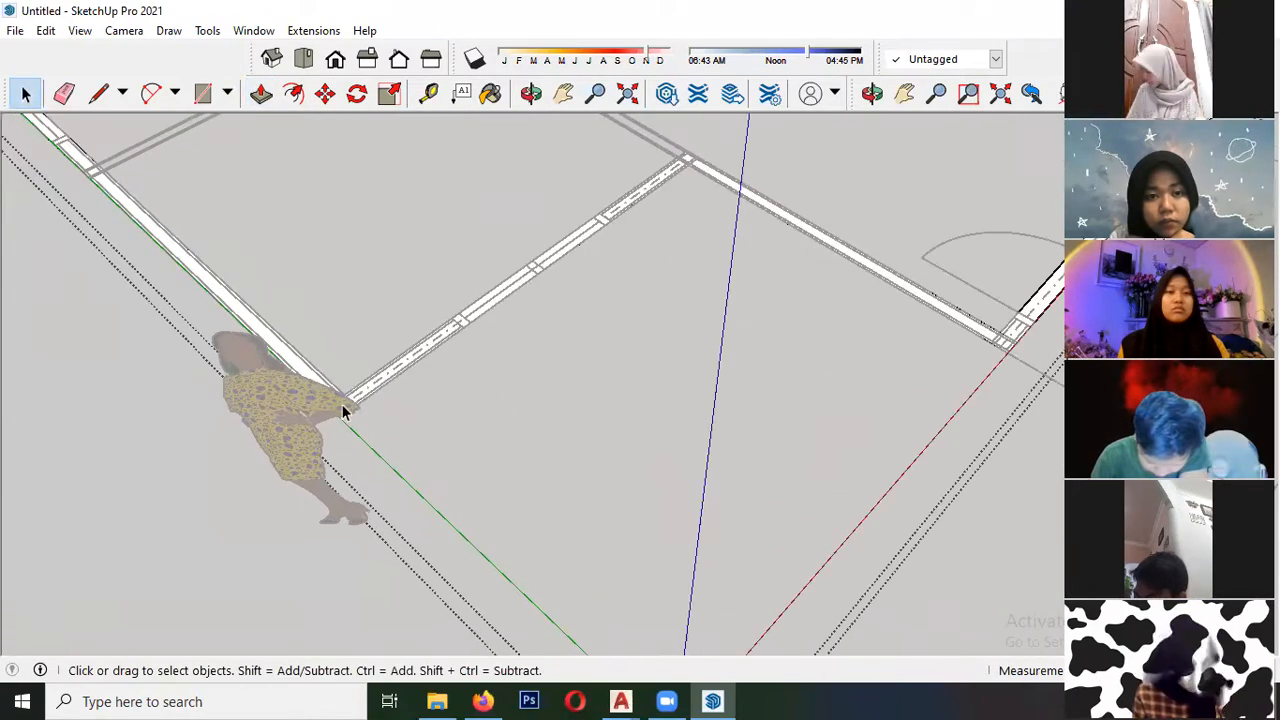
pyautogui.scroll(5, 345, 408)
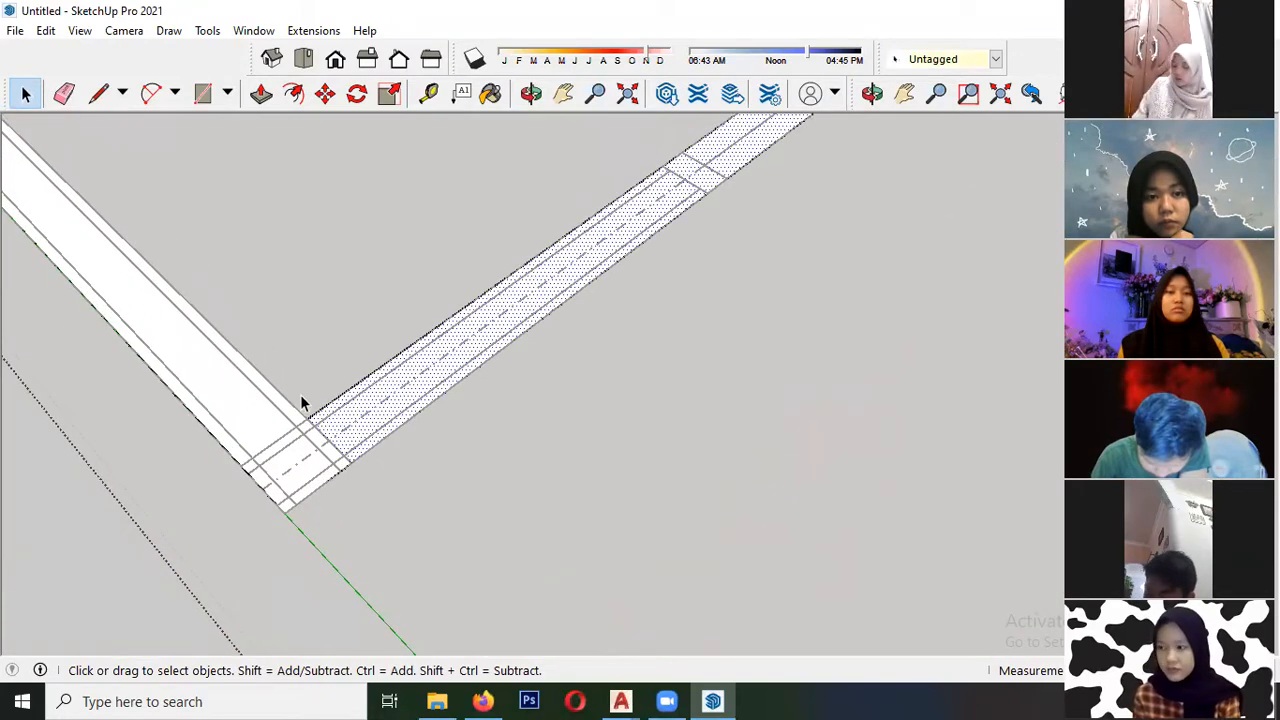
pyautogui.scroll(-8, 409, 507)
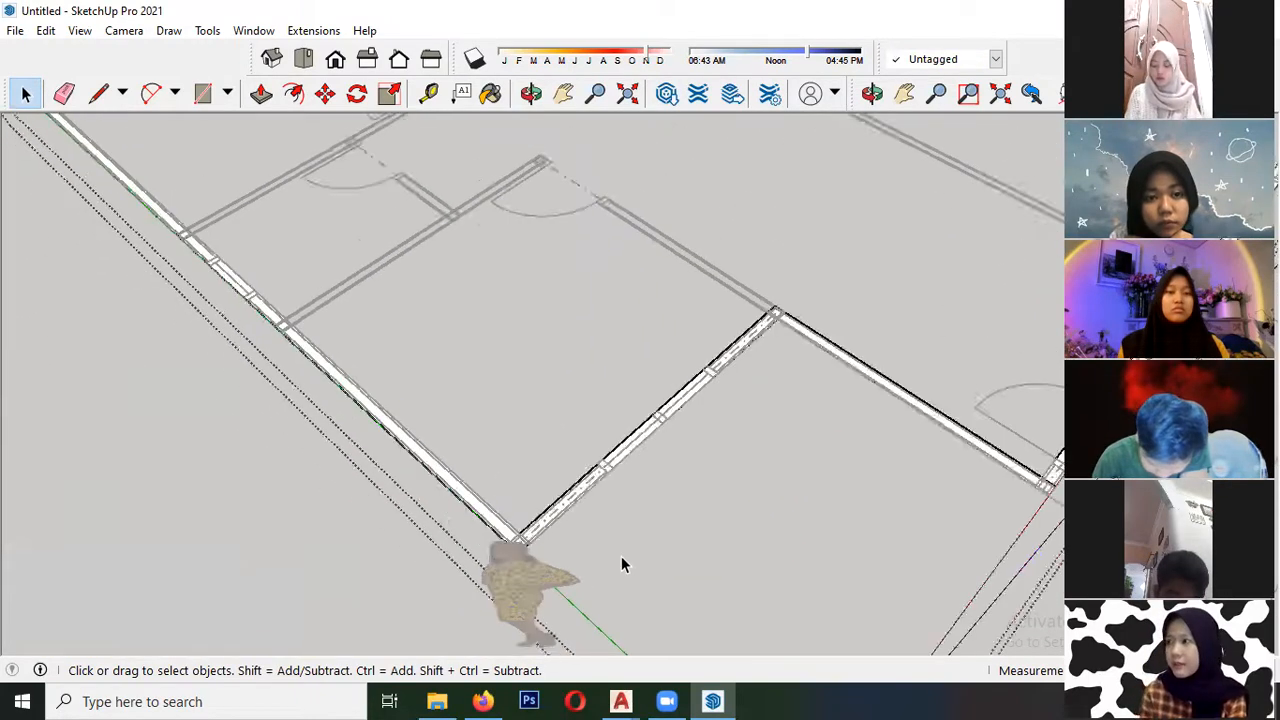
pyautogui.scroll(7, 372, 363)
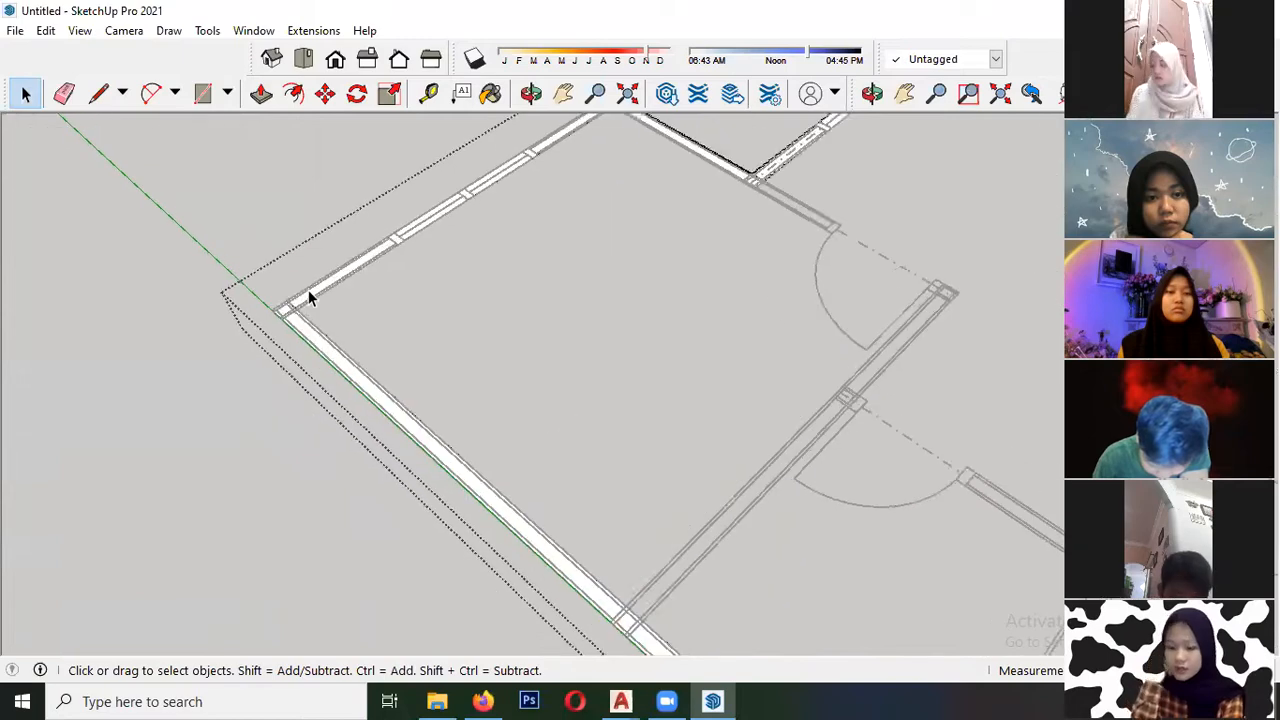
pyautogui.scroll(3, 298, 303)
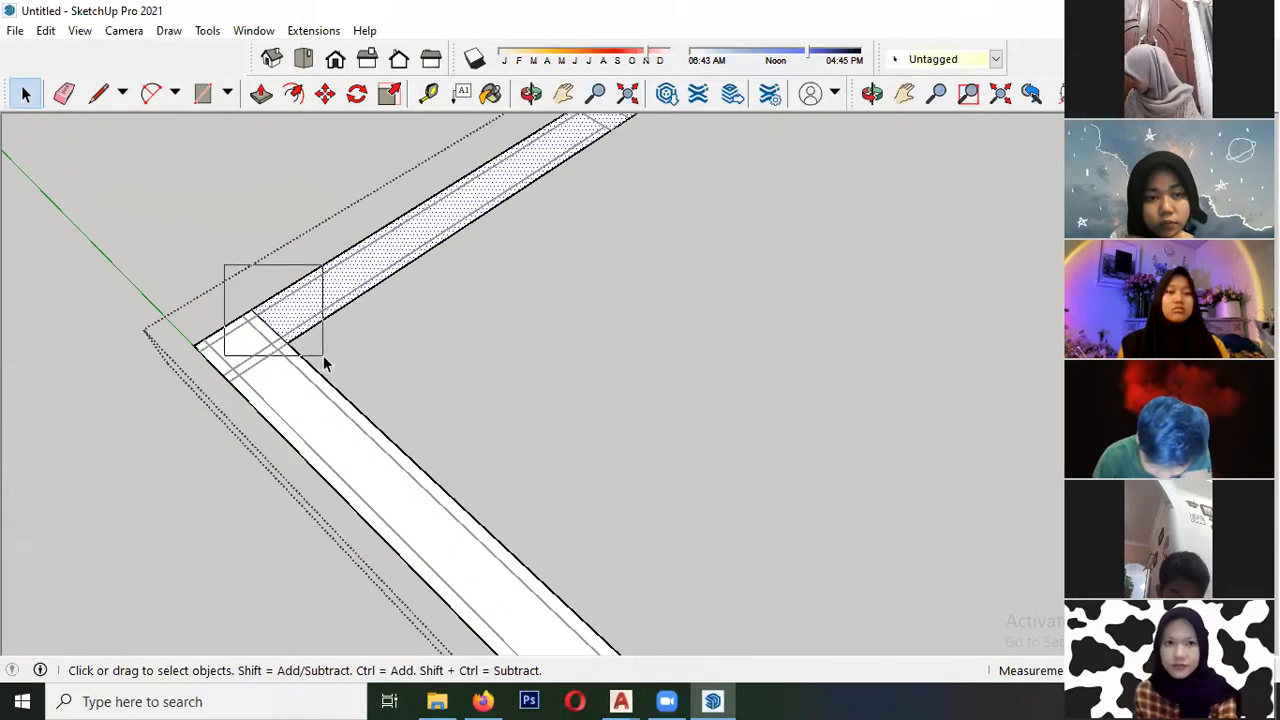
pyautogui.scroll(-5, 234, 470)
# - Remove the dividing edges at the stepped corners of the rear wall to merge its faces
pyautogui.scroll(3, 591, 172)
pyautogui.scroll(3, 591, 172)
pyautogui.keyDown('shift'); pyautogui.moveTo(612, 236); pyautogui.dragTo(620, 236); pyautogui.keyUp('shift')
pyautogui.scroll(-6, 230, 270)
pyautogui.scroll(3, 436, 370)
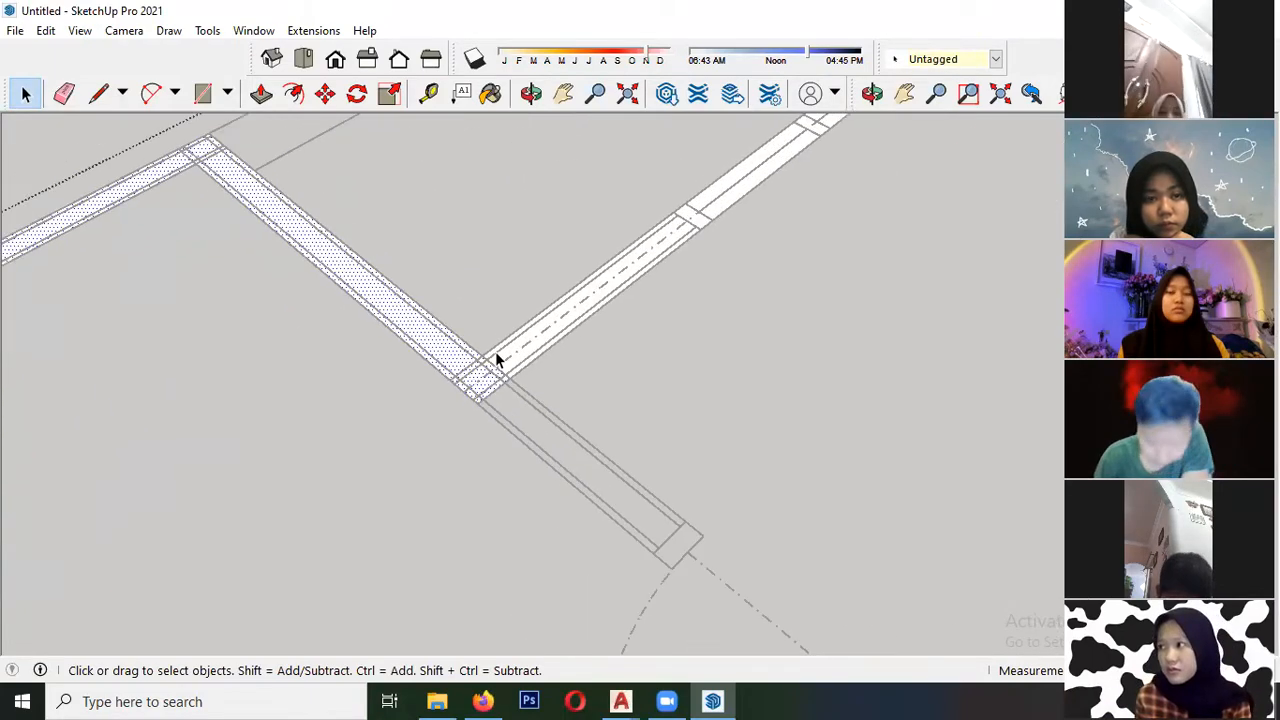
pyautogui.scroll(3, 466, 317)
pyautogui.keyDown('shift'); pyautogui.moveTo(466, 317); pyautogui.dragTo(560, 395); pyautogui.keyUp('shift')
pyautogui.scroll(-3, 212, 403)
pyautogui.scroll(-5, 212, 403)
pyautogui.scroll(3, 671, 190)
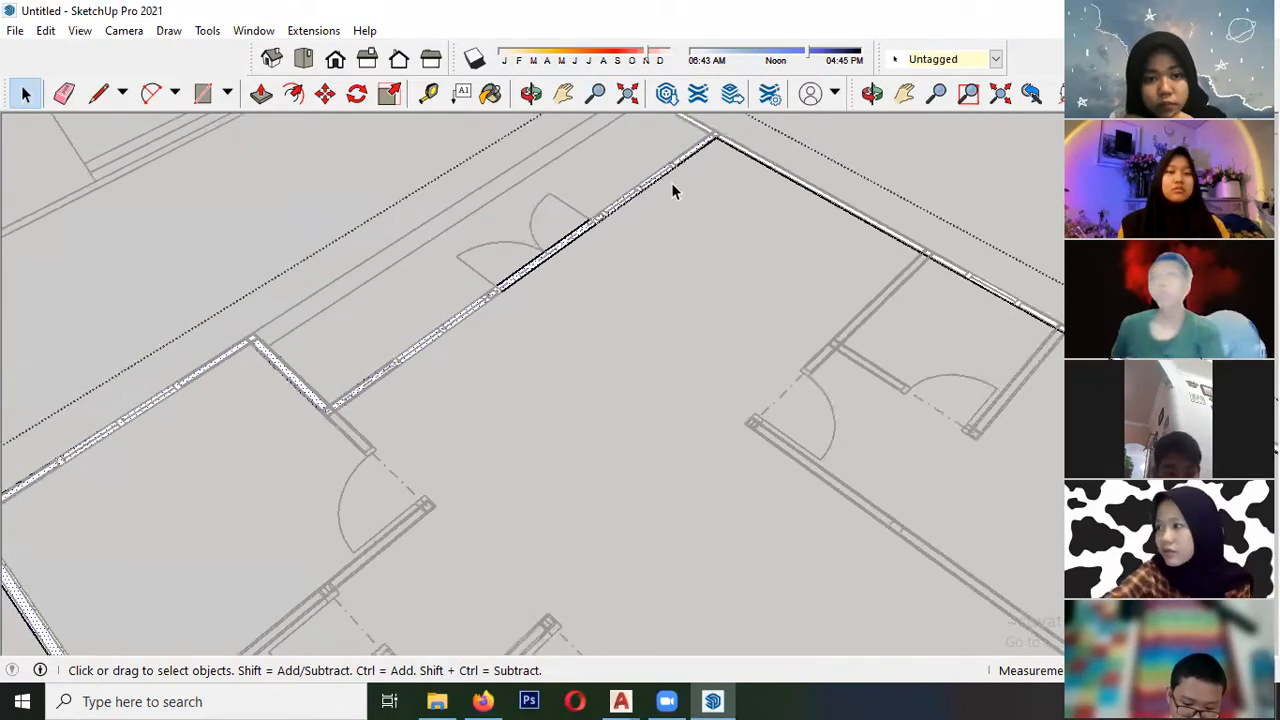
# - Remove the dividing edges where the rear wall meets the opposite side wall, joining their faces
pyautogui.scroll(-4, 211, 415)
pyautogui.scroll(6, 517, 274)
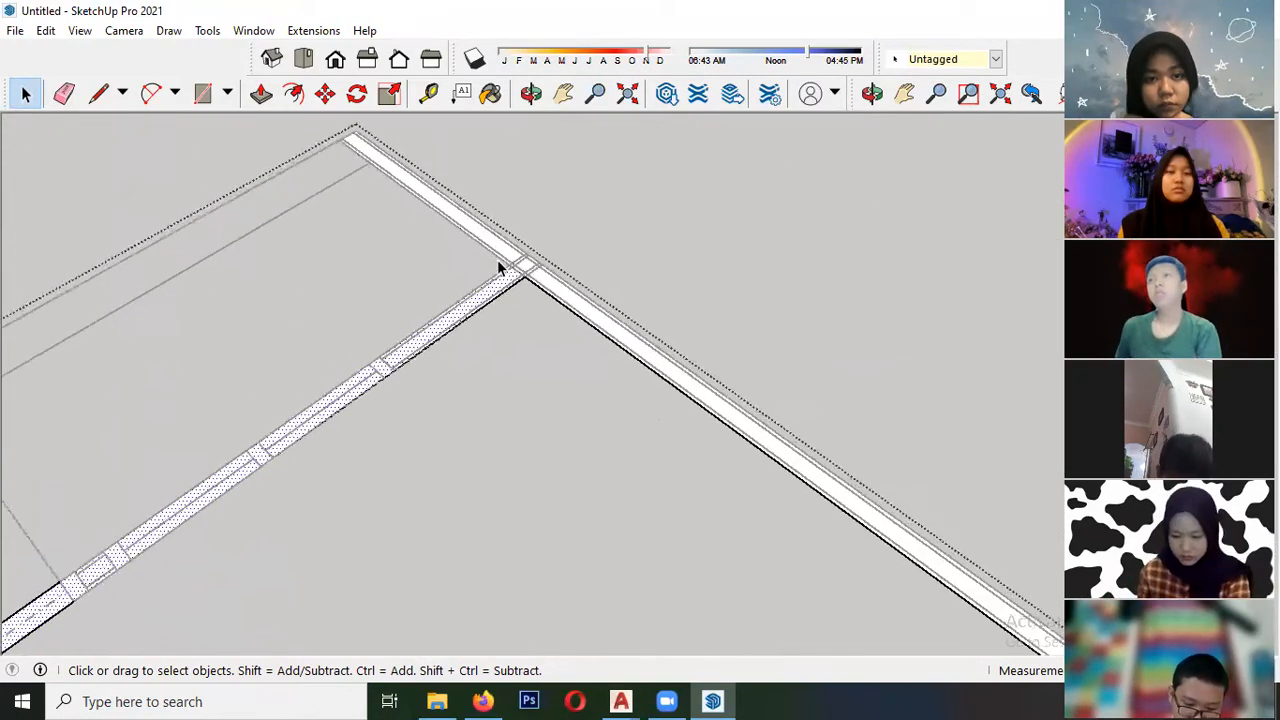
pyautogui.scroll(3, 500, 263)
pyautogui.click(496, 252)
pyautogui.moveTo(460, 257); pyautogui.dragTo(570, 320)
pyautogui.click(588, 302)
pyautogui.scroll(-8, 358, 246)
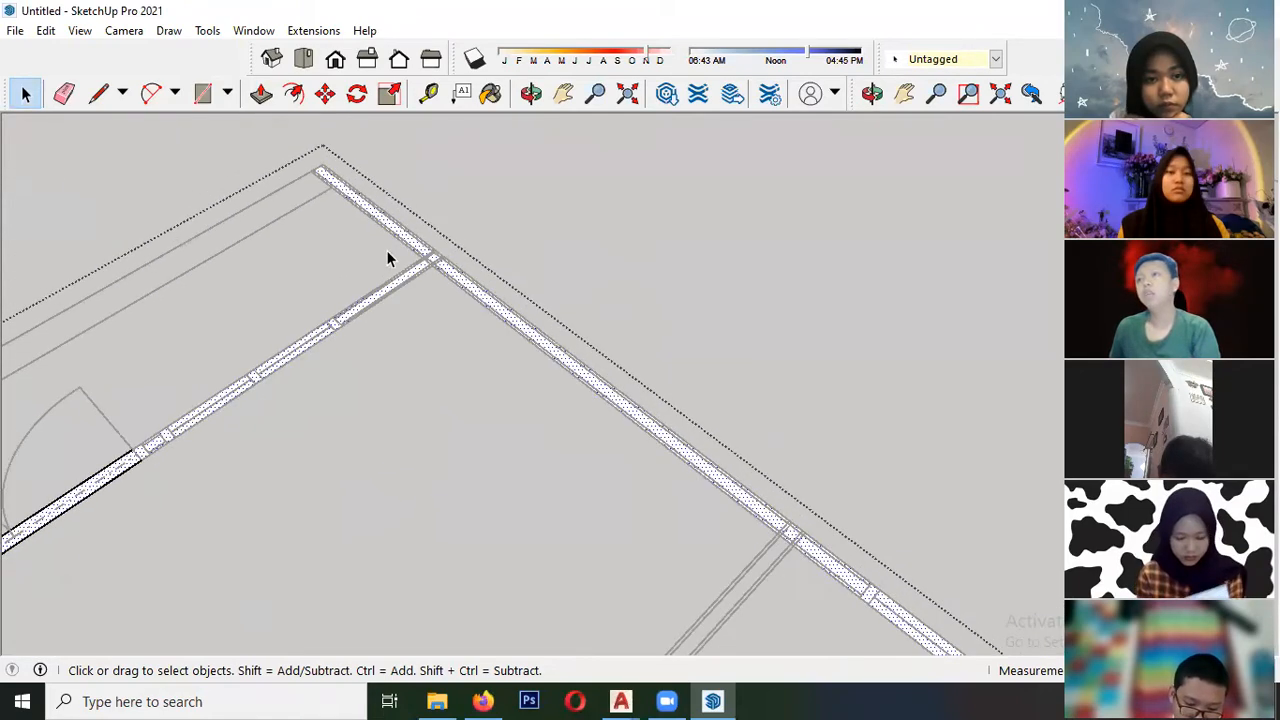
# - Remove the dividing edges at the corner where that side wall meets the front wall, completing the outer wall face
pyautogui.scroll(10, 646, 461)
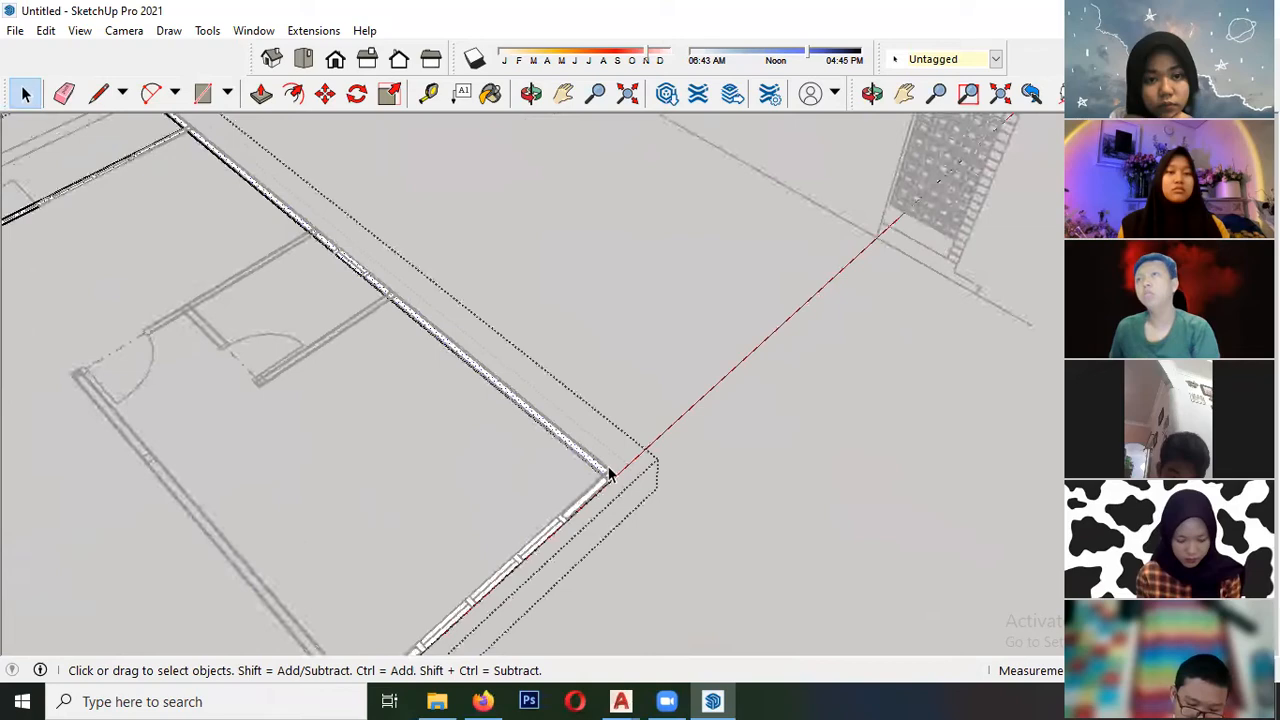
pyautogui.moveTo(638, 497); pyautogui.dragTo(630, 486)
pyautogui.scroll(-5, 640, 420)
pyautogui.moveTo(685, 330); pyautogui.dragTo(407, 380, button='middle')
pyautogui.scroll(-3, 528, 458)
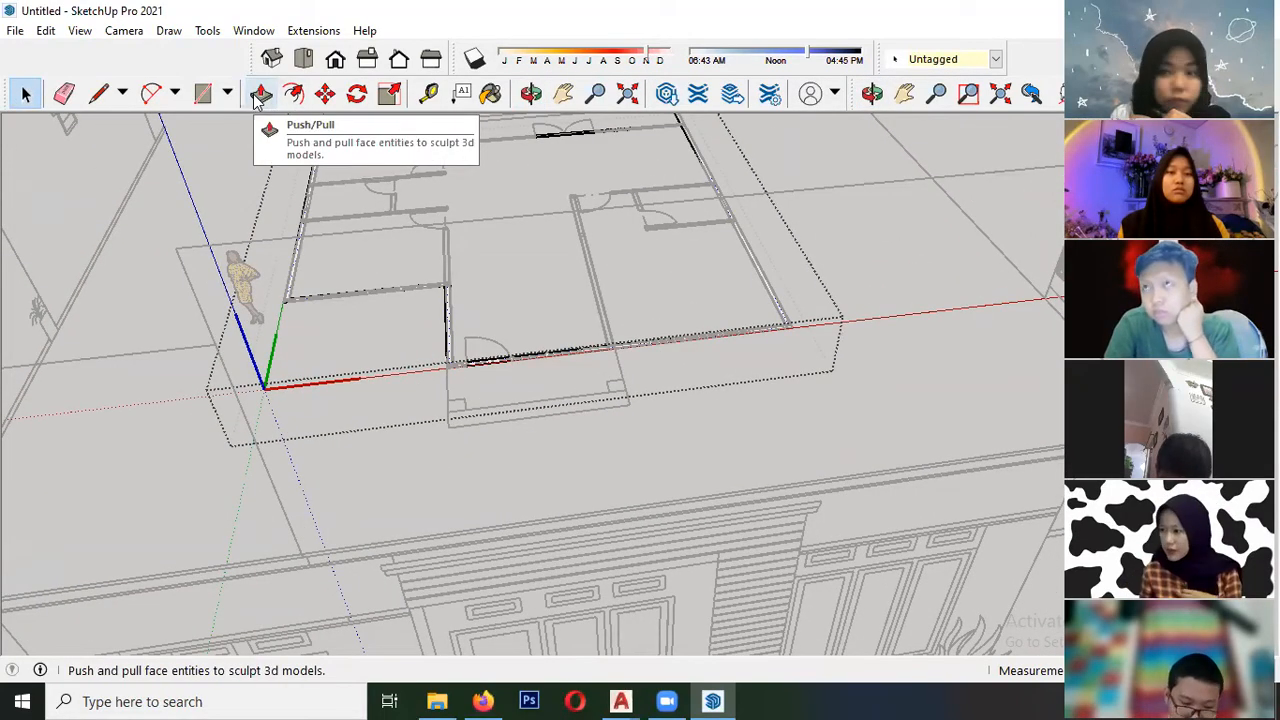
# - Raise the merged outer wall face with Push/Pull to the eaves height of the front elevation
pyautogui.click(259, 97)
pyautogui.scroll(5, 303, 420)
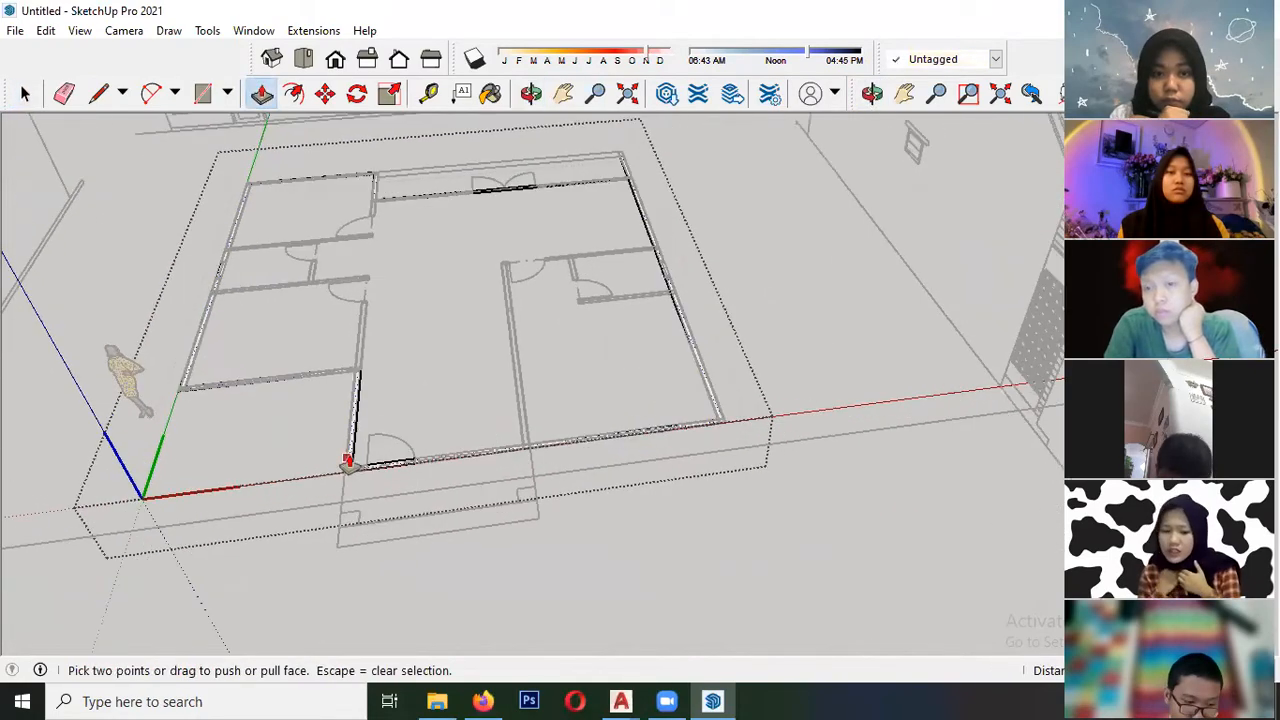
pyautogui.click(350, 478)
pyautogui.scroll(-7, 360, 366)
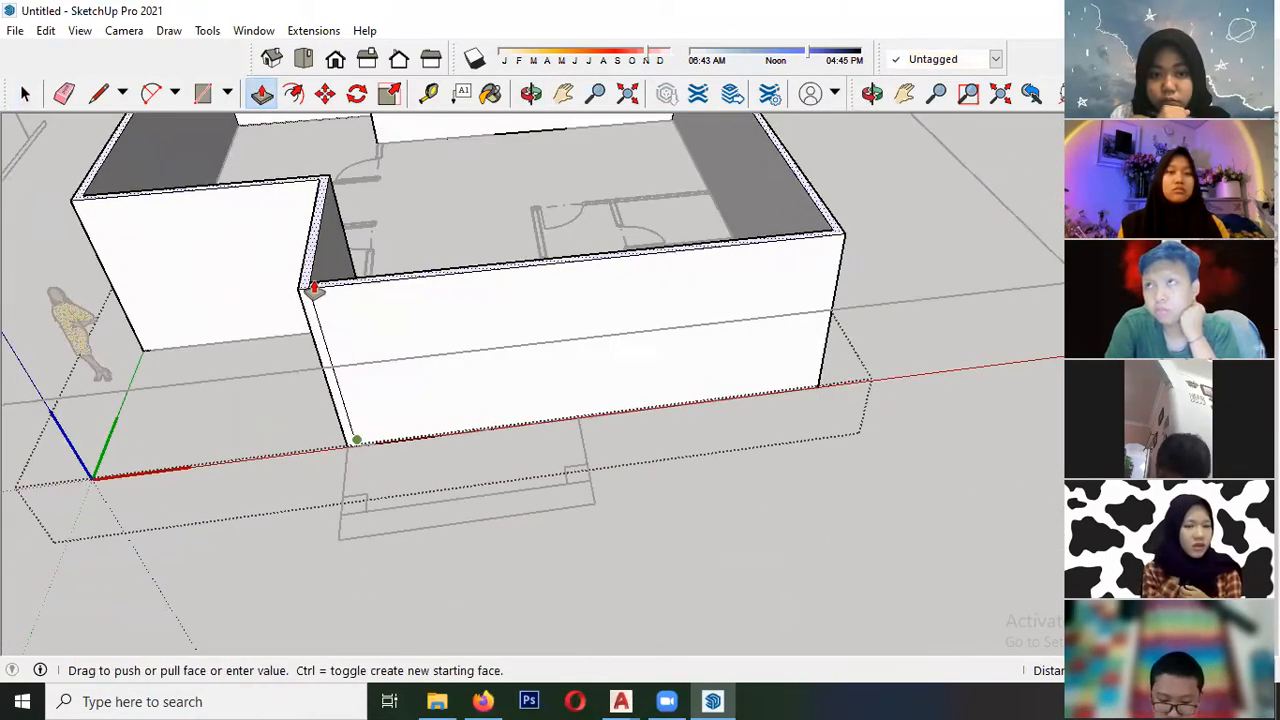
pyautogui.moveTo(310, 278); pyautogui.dragTo(320, 209, button='middle')
pyautogui.scroll(5, 334, 211)
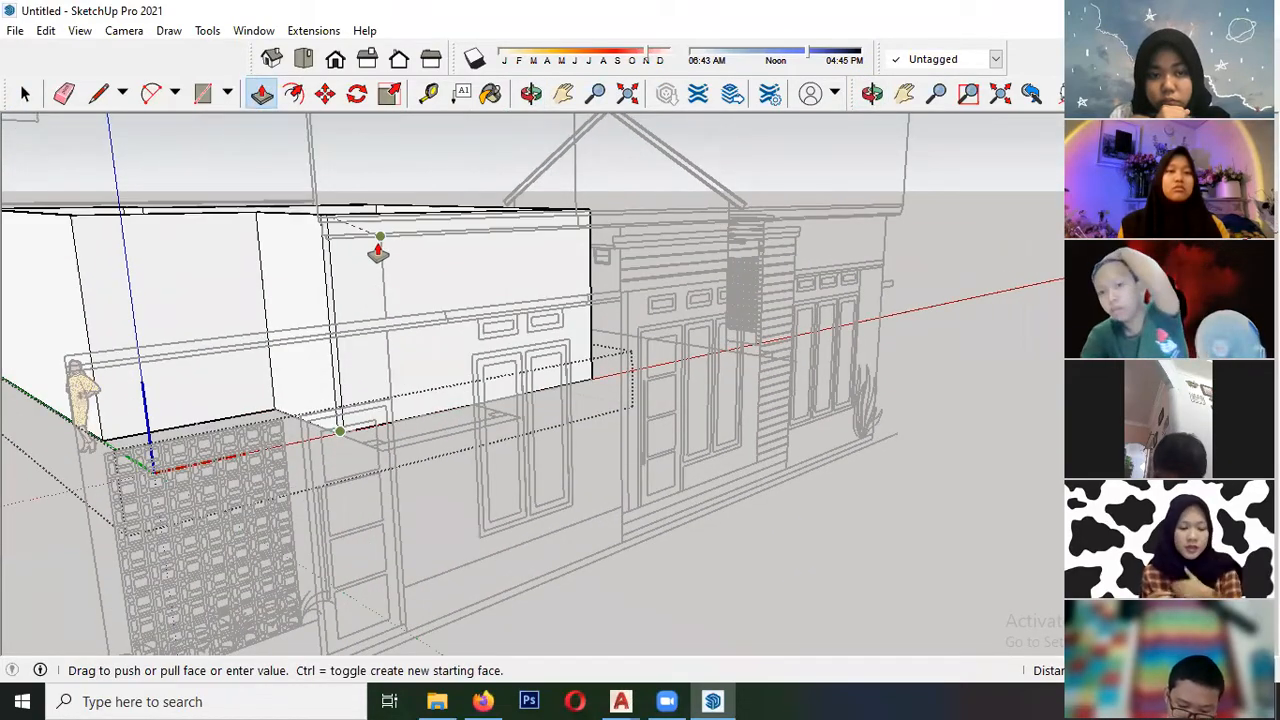
pyautogui.moveTo(351, 280)
pyautogui.mouseDown(button='middle')
pyautogui.moveTo(349, 249)
pyautogui.moveTo(361, 263)
pyautogui.mouseUp(button='middle')
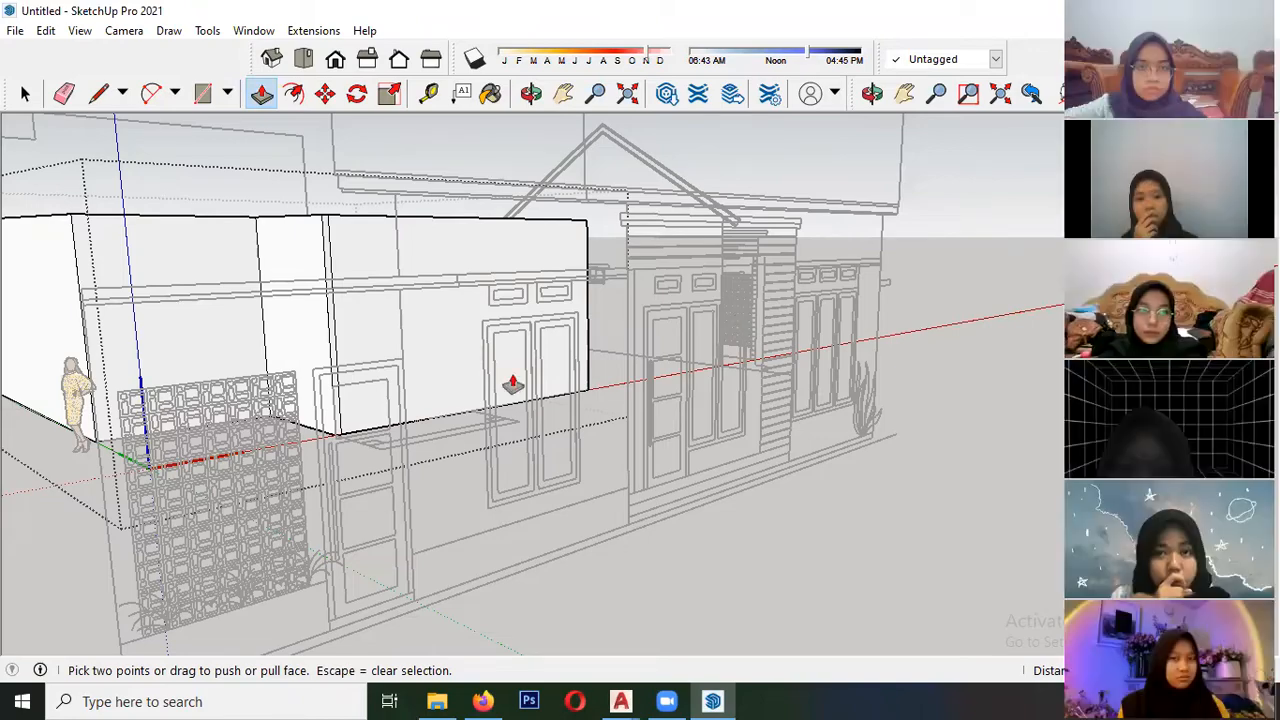
# - Examine the raised outer walls from several angles around the floor plan
pyautogui.moveTo(429, 391); pyautogui.dragTo(257, 426, button='middle')
pyautogui.press('space')
pyautogui.click(257, 426)
pyautogui.scroll(-5, 283, 360)
pyautogui.moveTo(414, 443); pyautogui.dragTo(162, 413, button='middle')
pyautogui.scroll(1, 525, 240)
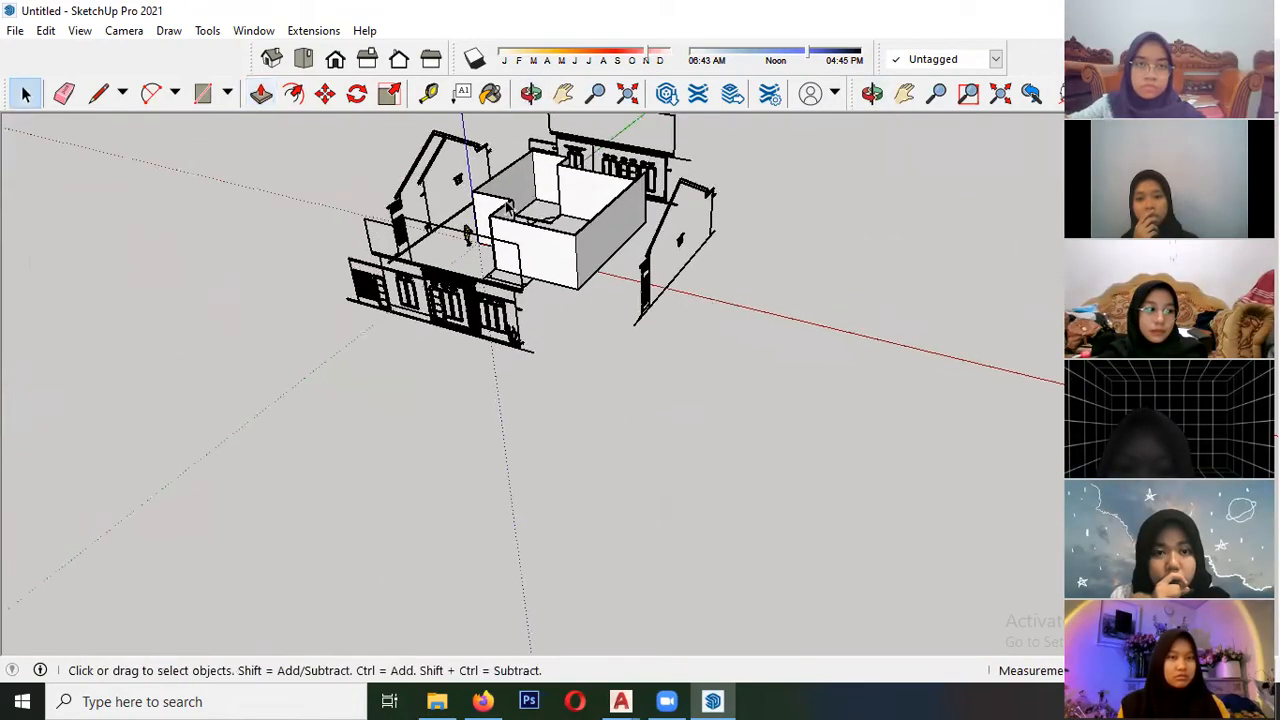
pyautogui.scroll(-3, 54, 420)
pyautogui.scroll(4, 434, 288)
pyautogui.scroll(3, 398, 280)
pyautogui.scroll(-2, 385, 345)
pyautogui.moveTo(395, 352); pyautogui.dragTo(274, 289, button='middle')
pyautogui.scroll(4, 363, 332)
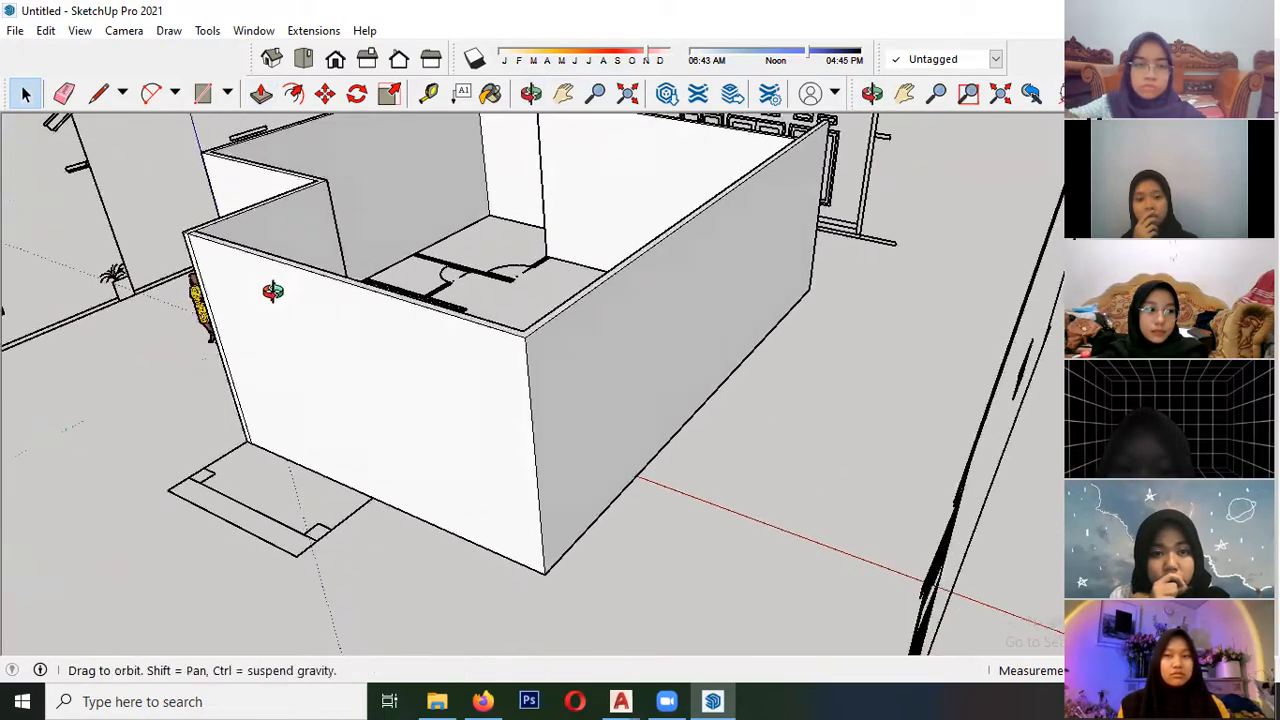
pyautogui.scroll(-3, 449, 331)
pyautogui.scroll(-3, 360, 337)
pyautogui.moveTo(360, 337); pyautogui.dragTo(448, 394, button='middle')
pyautogui.scroll(4, 375, 405)
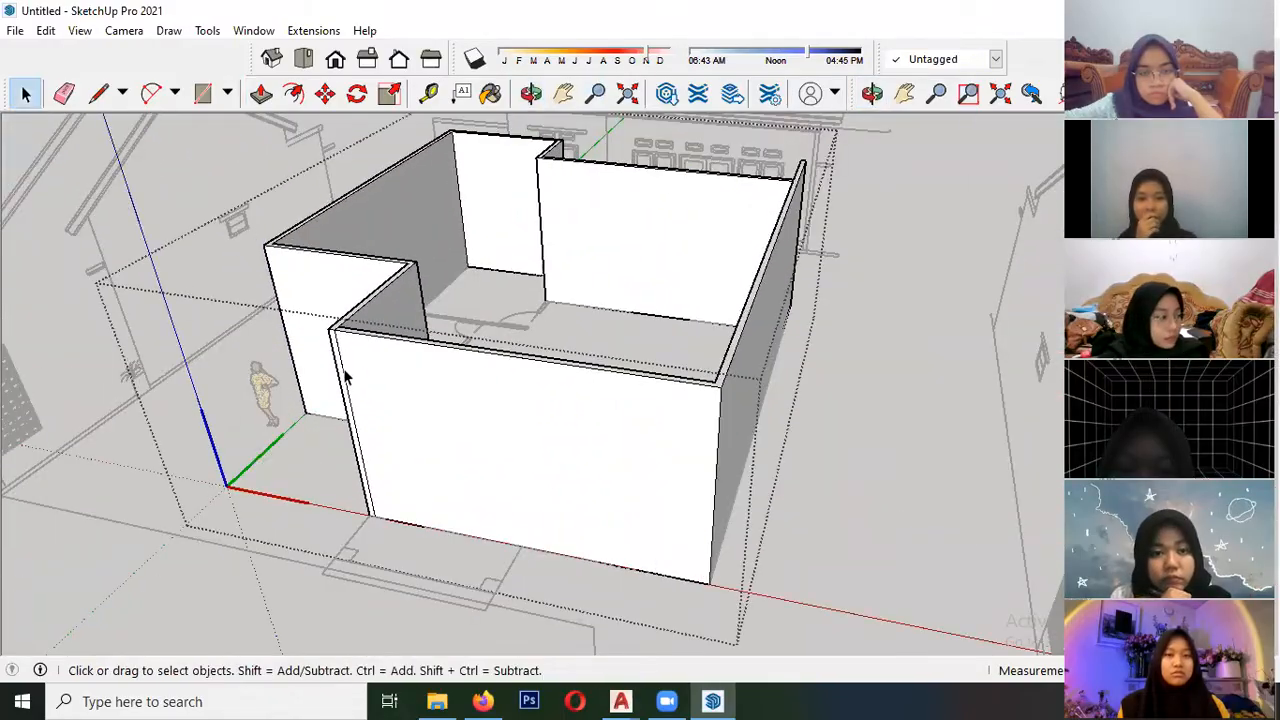
# - Examine how the windows and doors of the front elevation line up with the raised front wall
pyautogui.moveTo(345, 372); pyautogui.dragTo(593, 328, button='middle')
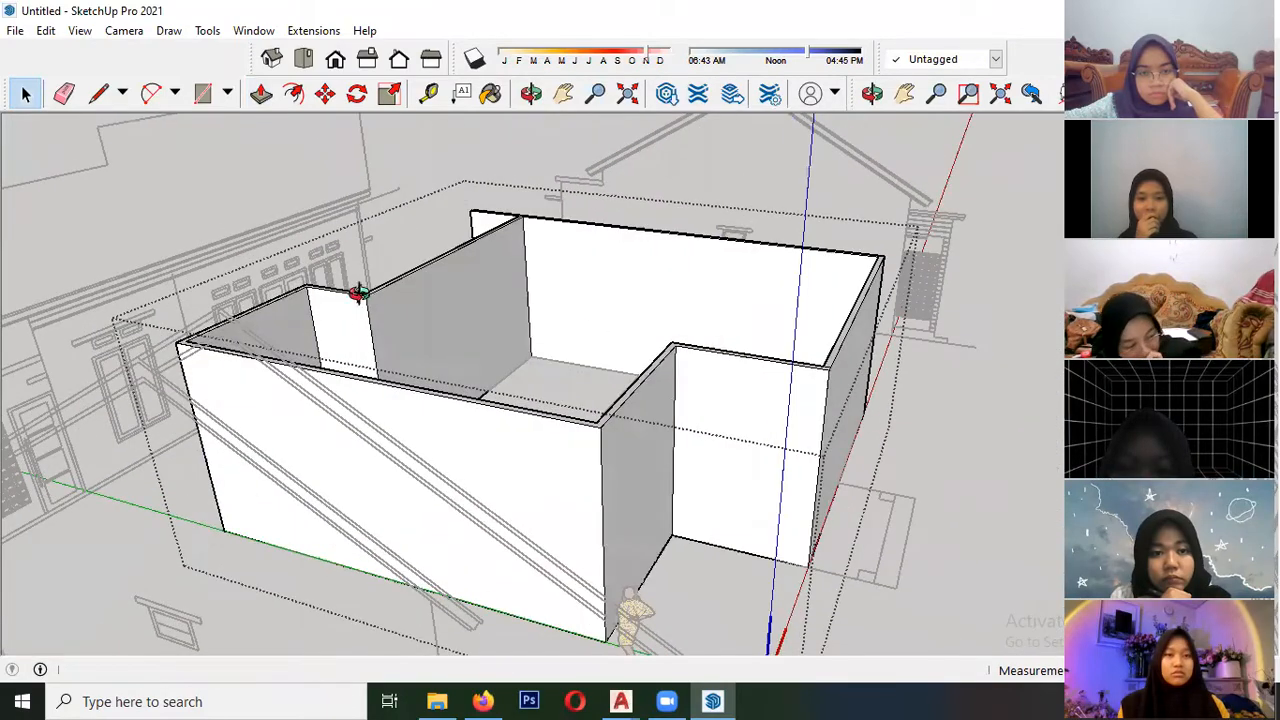
pyautogui.scroll(-5, 369, 293)
pyautogui.moveTo(369, 293); pyautogui.dragTo(57, 449, button='middle')
pyautogui.scroll(6, 524, 425)
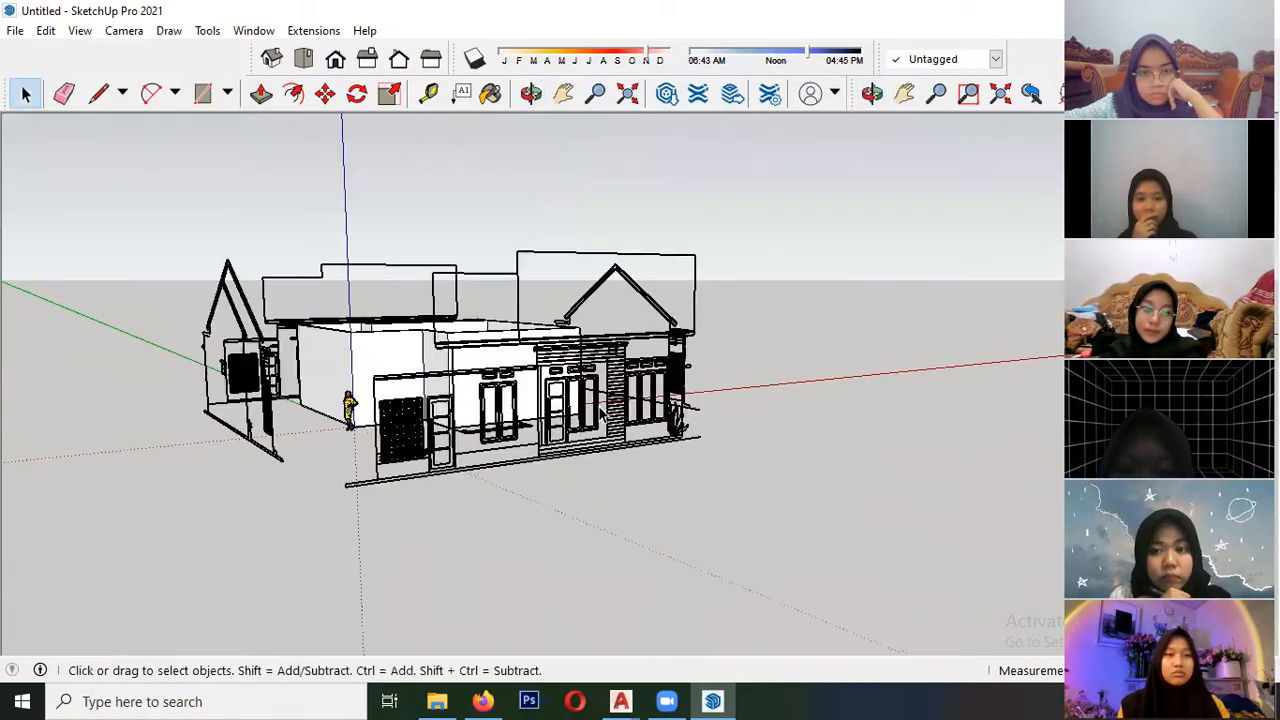
pyautogui.moveTo(524, 425); pyautogui.dragTo(311, 381, button='middle')
pyautogui.scroll(4, 311, 381)
pyautogui.scroll(-3, 325, 450)
pyautogui.scroll(1, 315, 453)
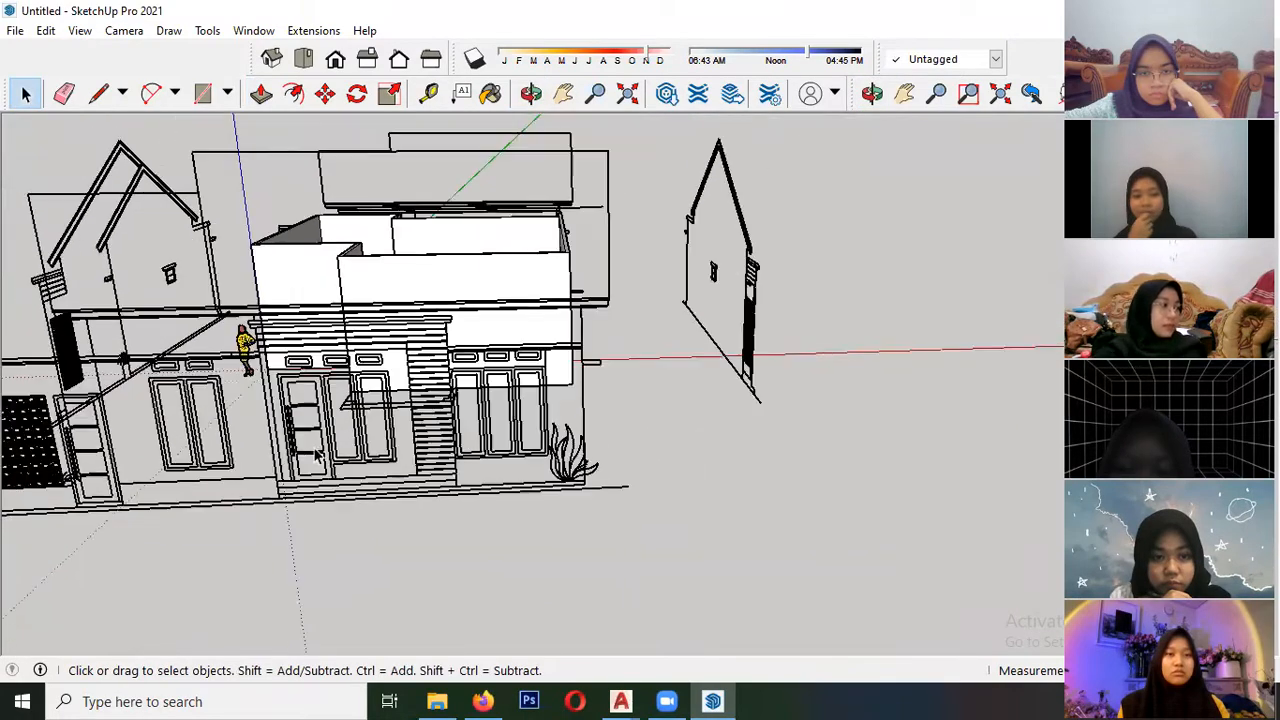
pyautogui.scroll(2, 503, 543)
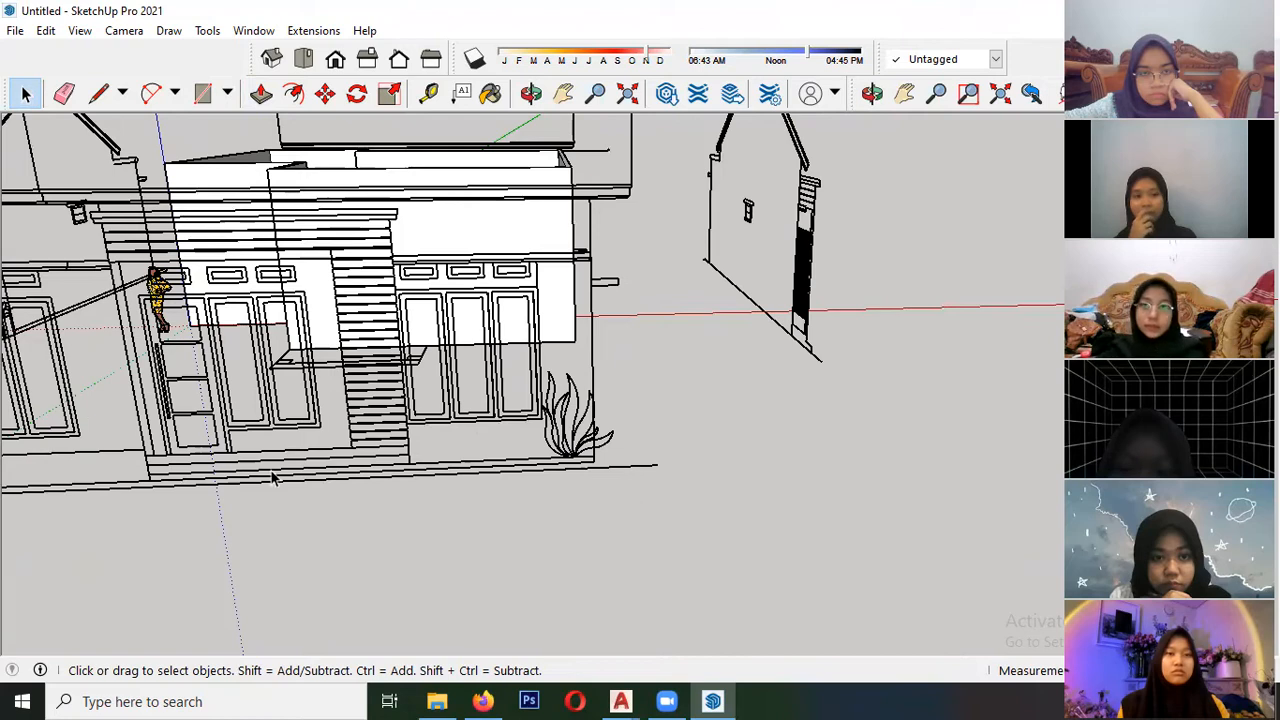
pyautogui.moveTo(250, 372); pyautogui.dragTo(271, 420, button='middle')
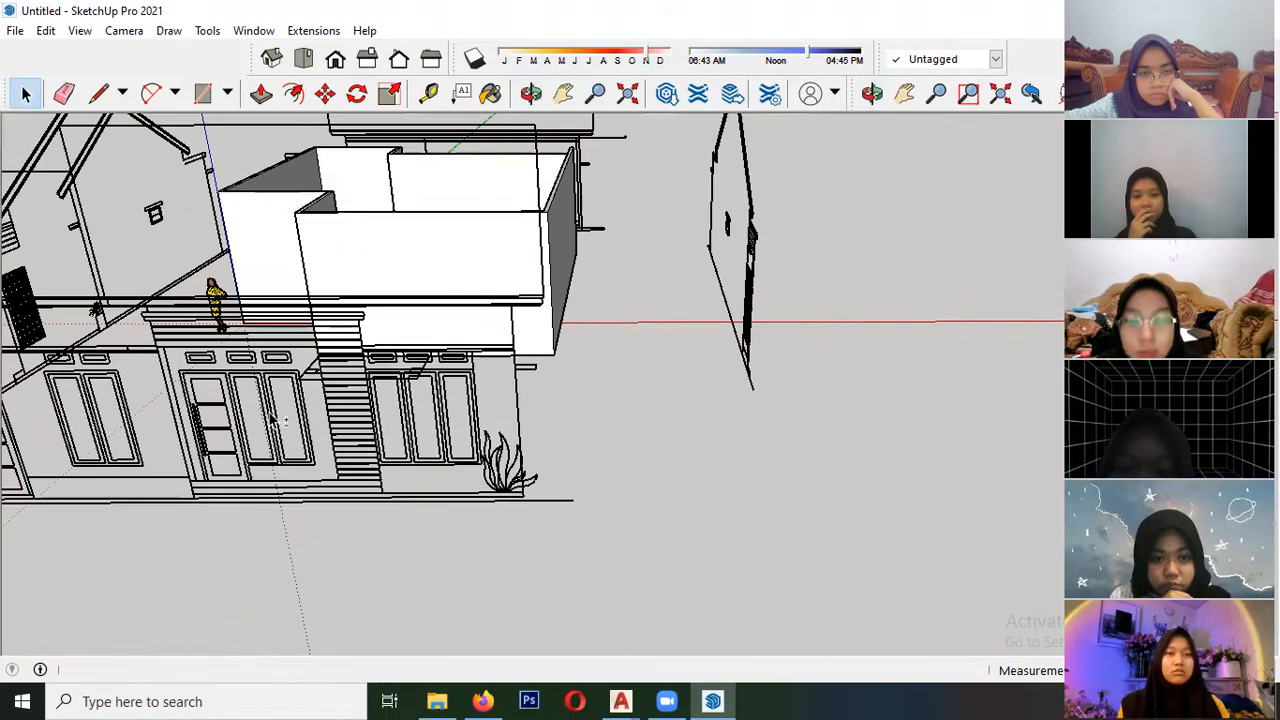
pyautogui.moveTo(437, 257)
pyautogui.mouseDown(button='middle')
pyautogui.moveTo(494, 243)
pyautogui.moveTo(524, 259)
pyautogui.mouseUp(button='middle')
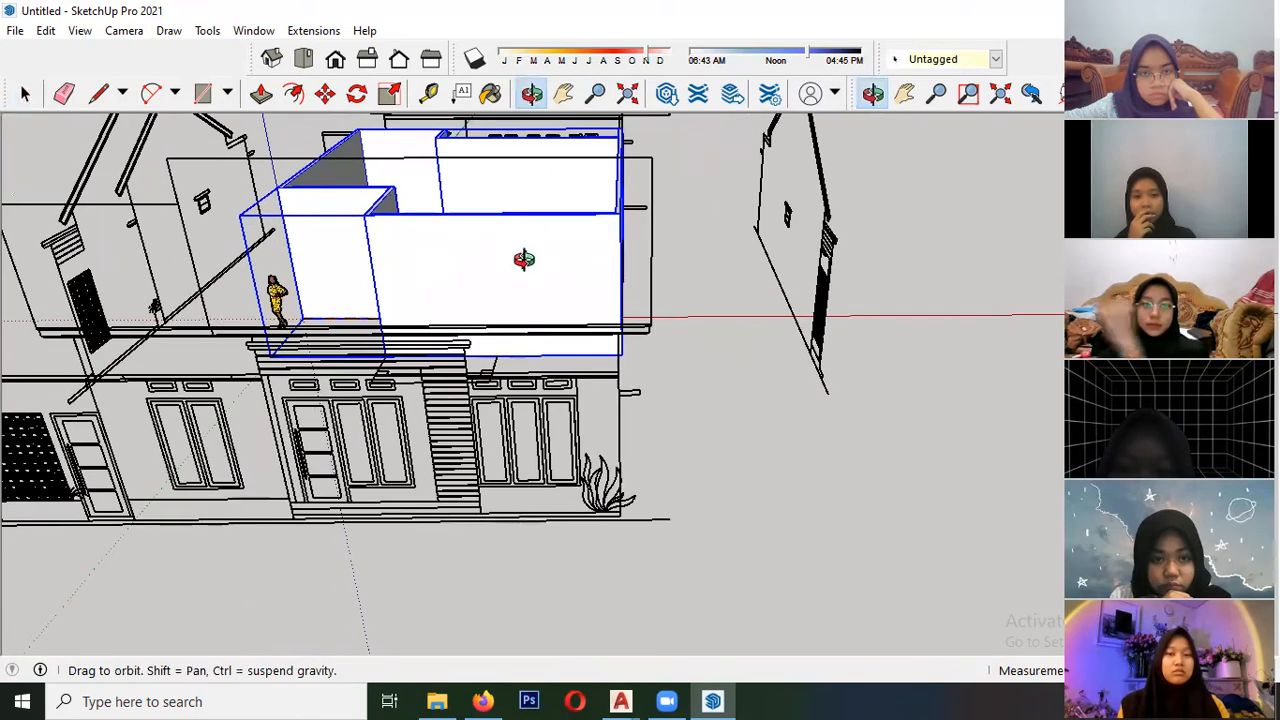
# - Open the wall group for editing and draw a rectangle over the three-panel window beside the plant in the front elevation
pyautogui.doubleClick(424, 262)
pyautogui.moveTo(420, 330); pyautogui.dragTo(314, 449, button='middle')
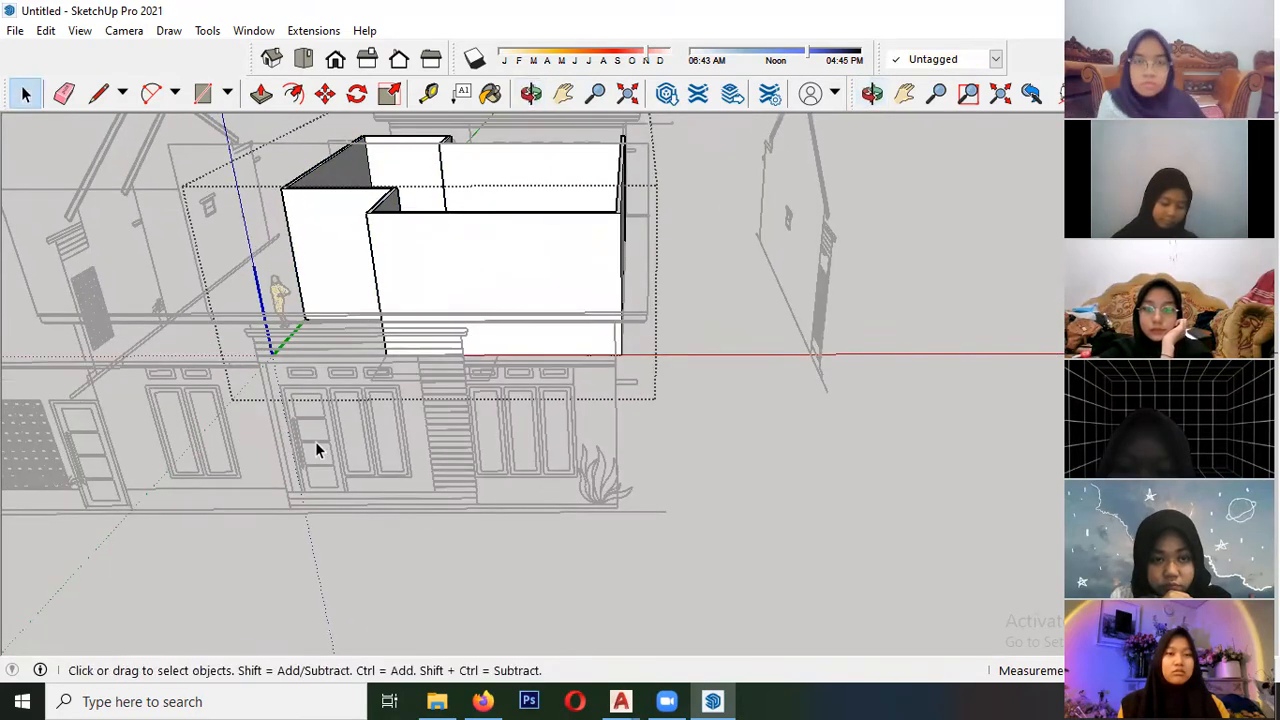
pyautogui.scroll(6, 560, 450)
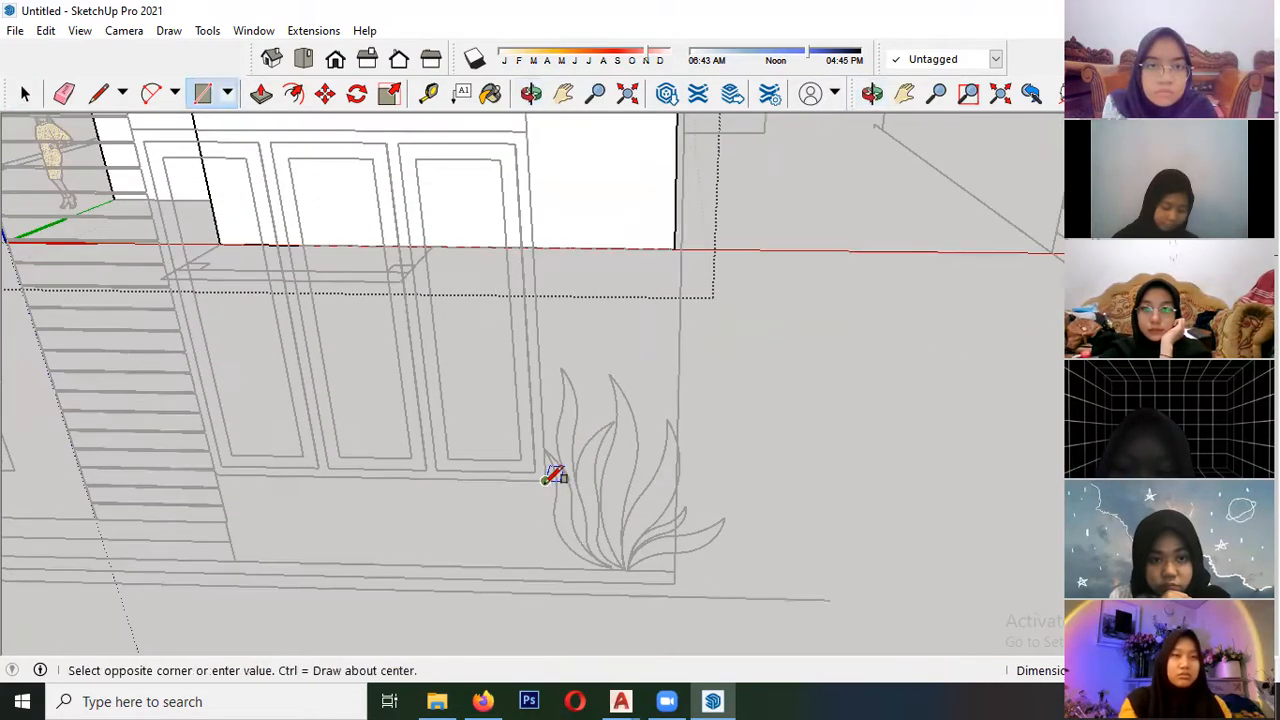
pyautogui.scroll(-4, 491, 317)
pyautogui.scroll(4, 493, 300)
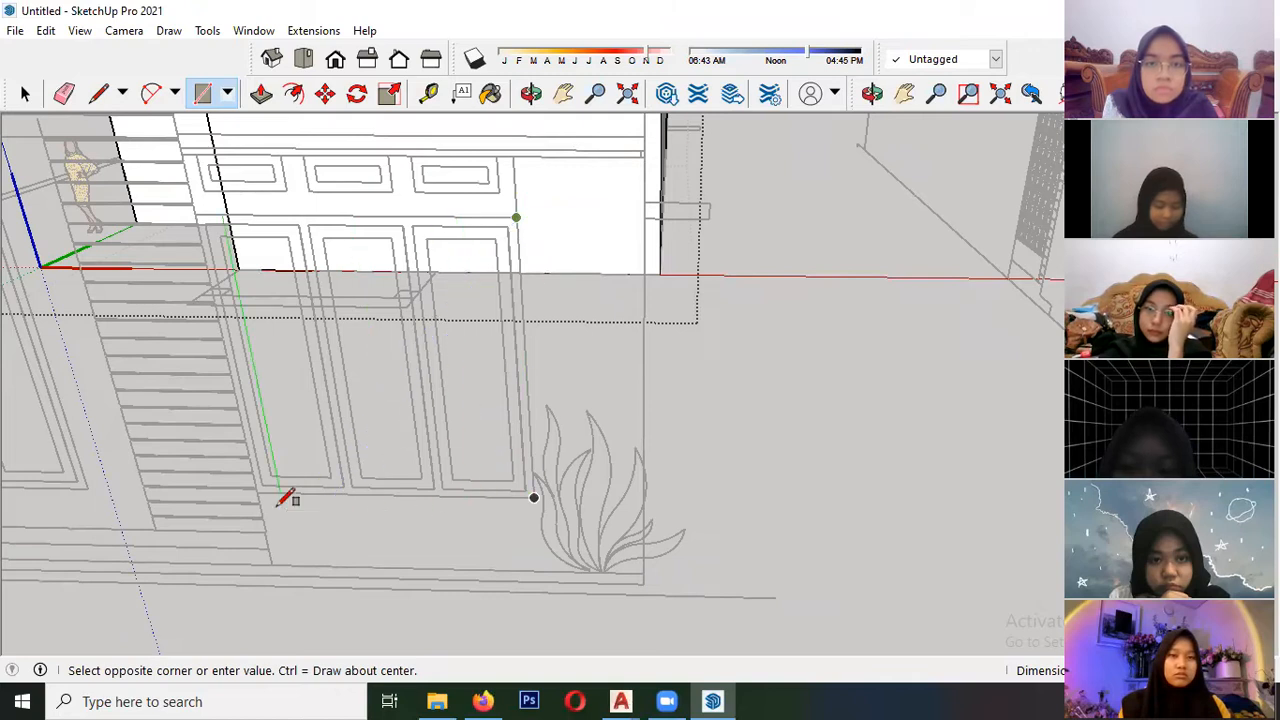
pyautogui.click(534, 500)
pyautogui.scroll(-5, 584, 428)
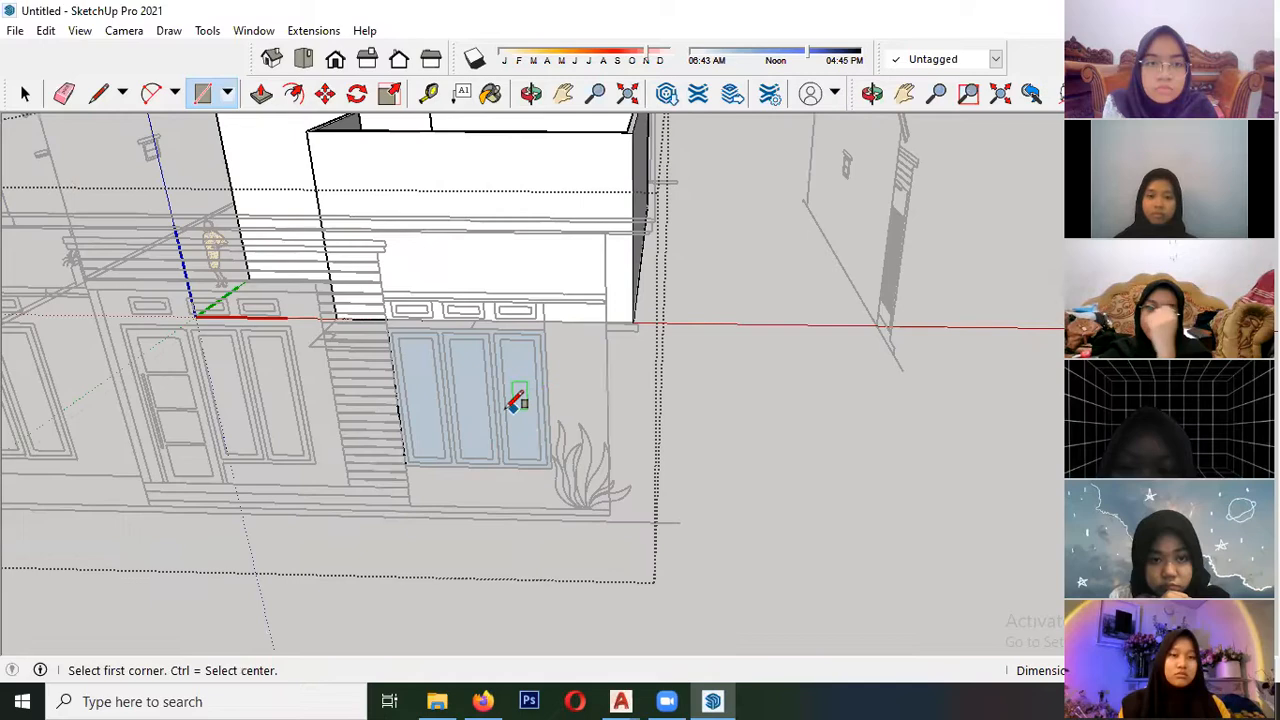
# - Try to move the window rectangle along the green axis from the front elevation toward the front wall
pyautogui.scroll(4, 508, 407)
pyautogui.press('space')
pyautogui.click(447, 375)
pyautogui.scroll(-3, 443, 400)
pyautogui.moveTo(440, 420); pyautogui.dragTo(456, 517, button='middle')
pyautogui.click(470, 493)
pyautogui.scroll(-3, 318, 557)
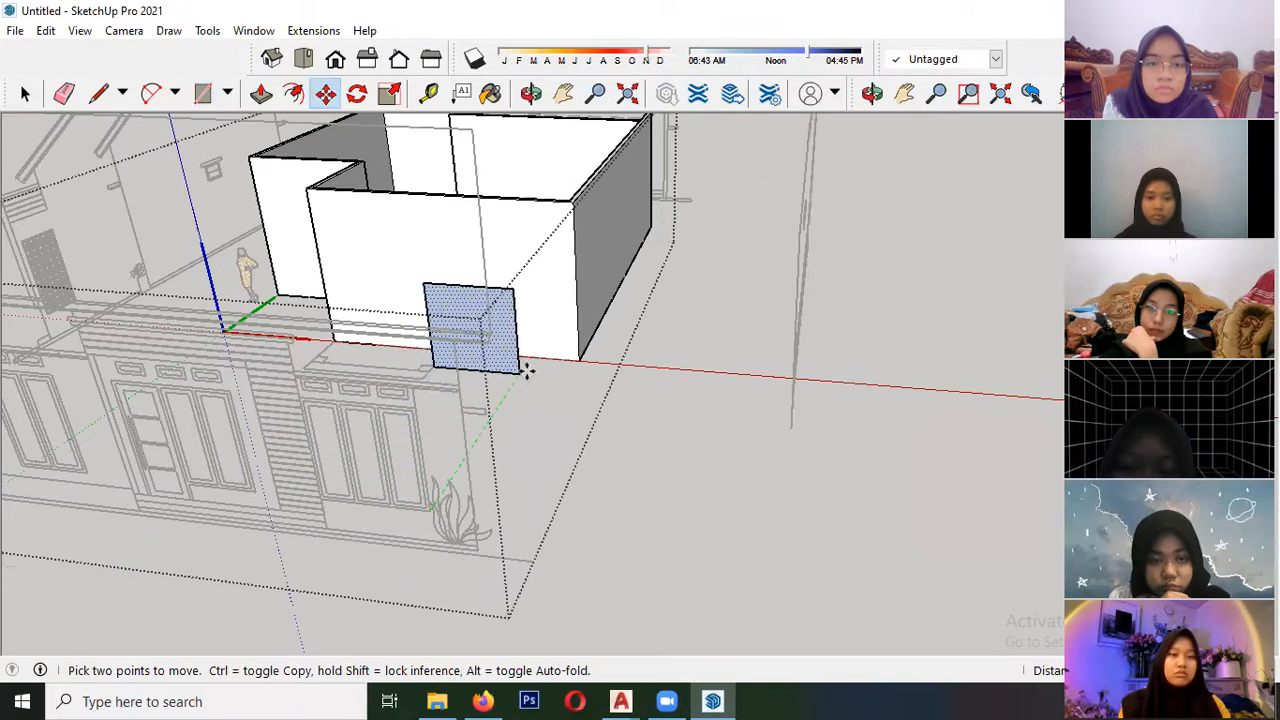
pyautogui.press('space')
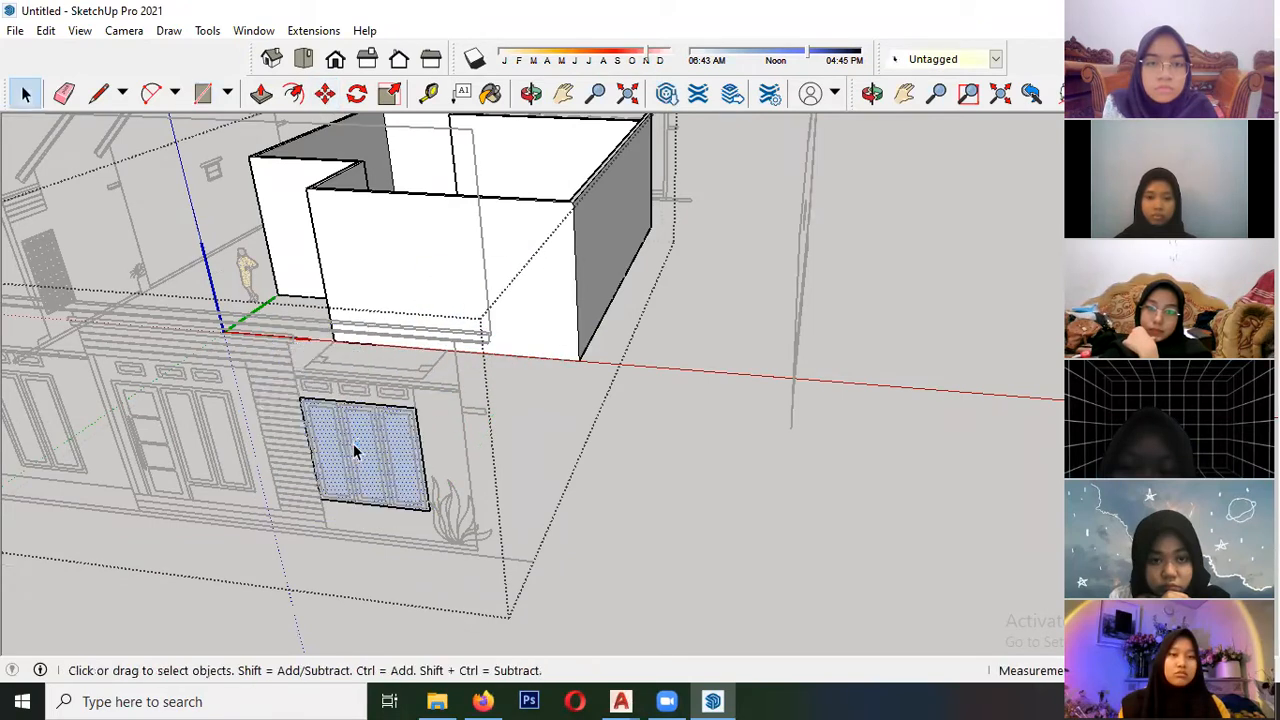
pyautogui.press('Escape')
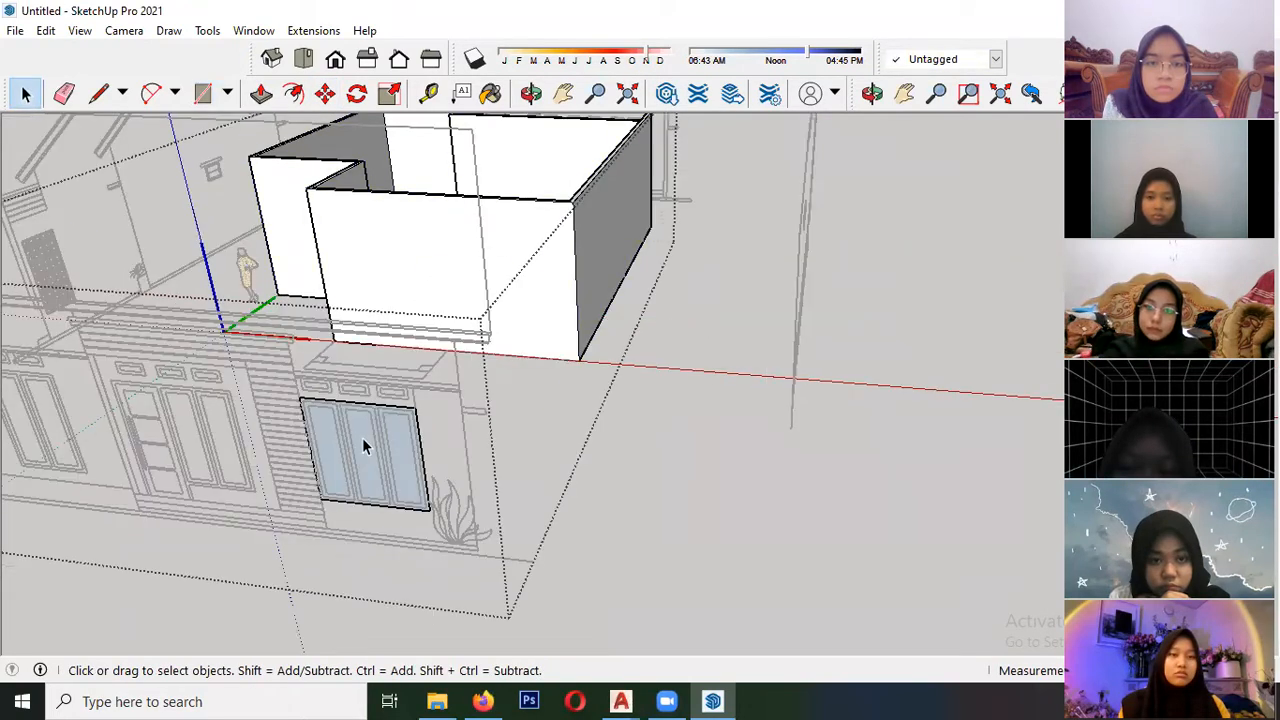
# - Remove the window rectangle and move the elevation drawings along the green axis until the front elevation meets the front wall's corner
pyautogui.click(363, 446)
pyautogui.doubleClick(363, 446)
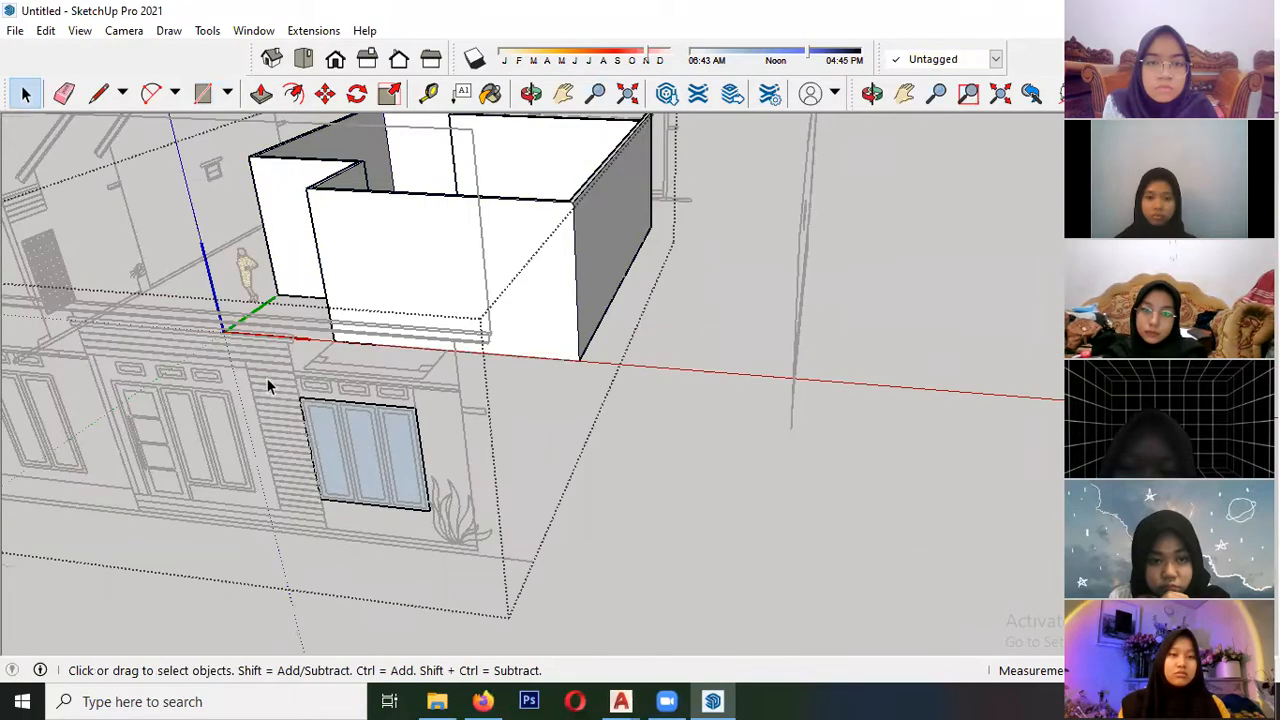
pyautogui.moveTo(447, 568); pyautogui.dragTo(265, 475, button='middle')
pyautogui.scroll(6, 309, 531)
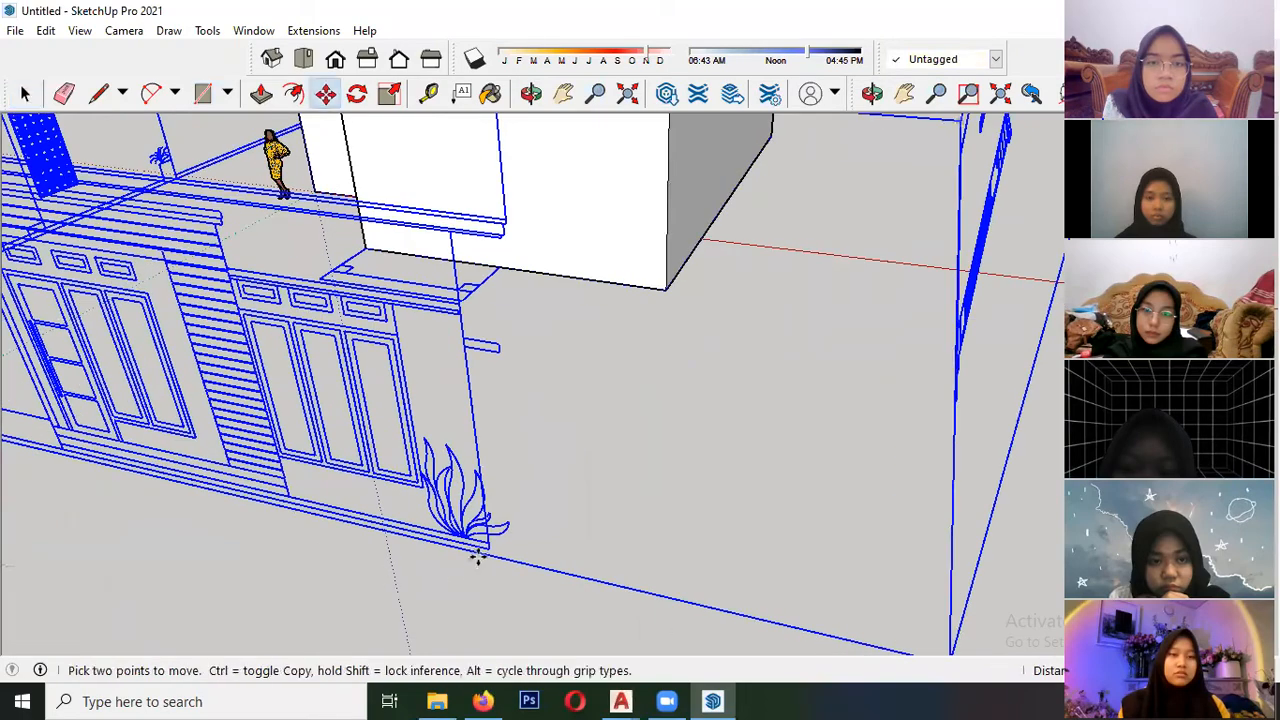
pyautogui.click(489, 550)
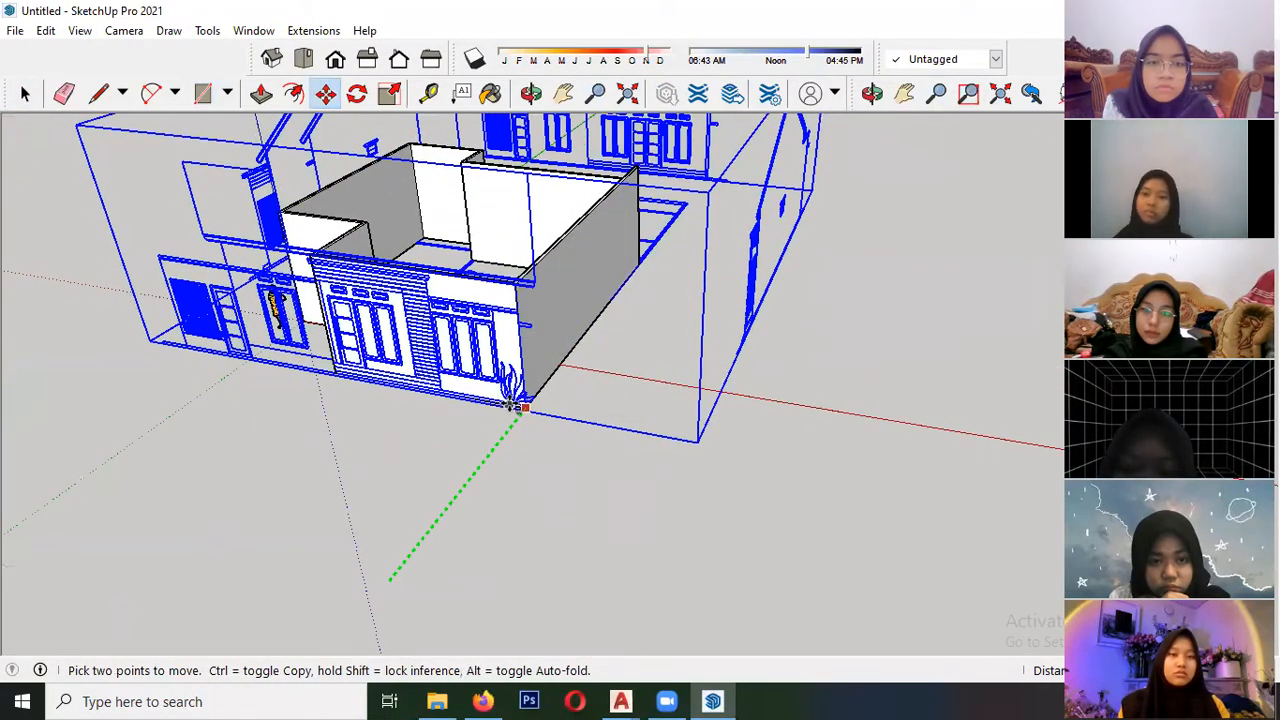
pyautogui.click(516, 402)
pyautogui.press('space')
# - Check how the front elevation lies on the front wall and open the wall group for editing
pyautogui.scroll(2, 518, 287)
pyautogui.scroll(5, 518, 287)
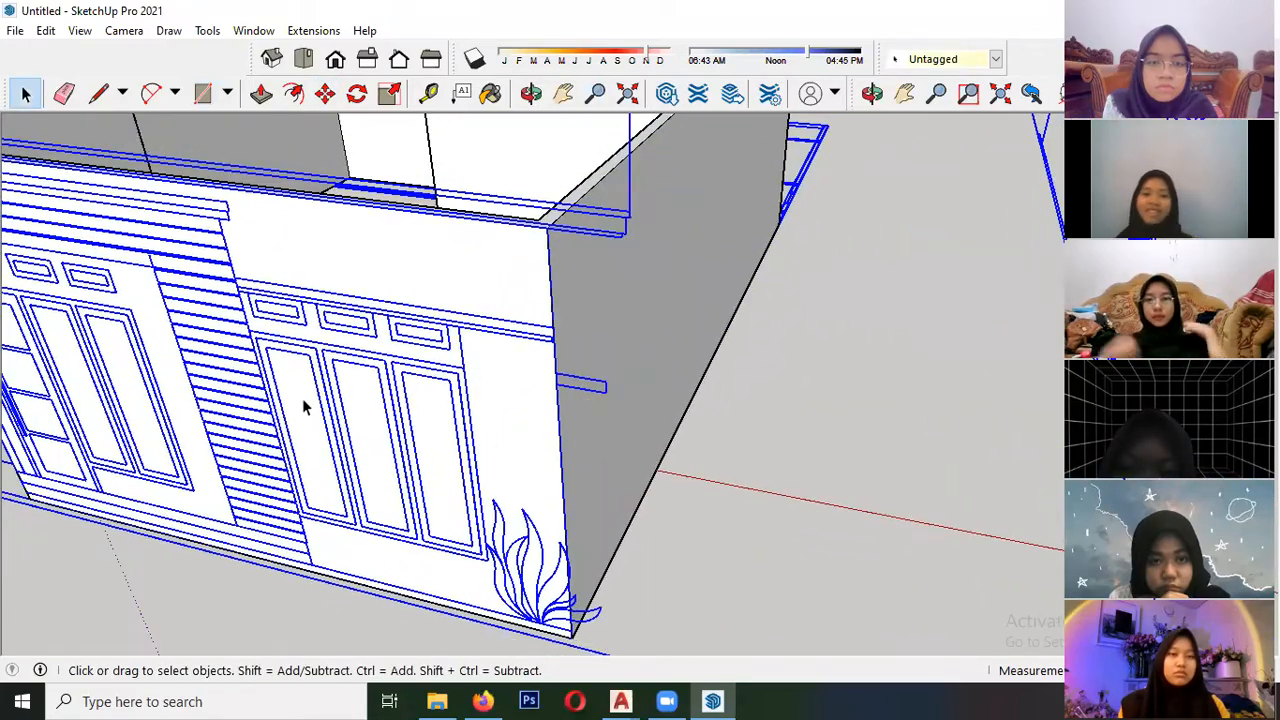
pyautogui.scroll(-6, 420, 365)
pyautogui.moveTo(474, 434)
pyautogui.mouseDown(button='middle')
pyautogui.moveTo(357, 249)
pyautogui.moveTo(393, 207)
pyautogui.moveTo(430, 350)
pyautogui.moveTo(469, 379)
pyautogui.mouseUp(button='middle')
pyautogui.scroll(5, 460, 300)
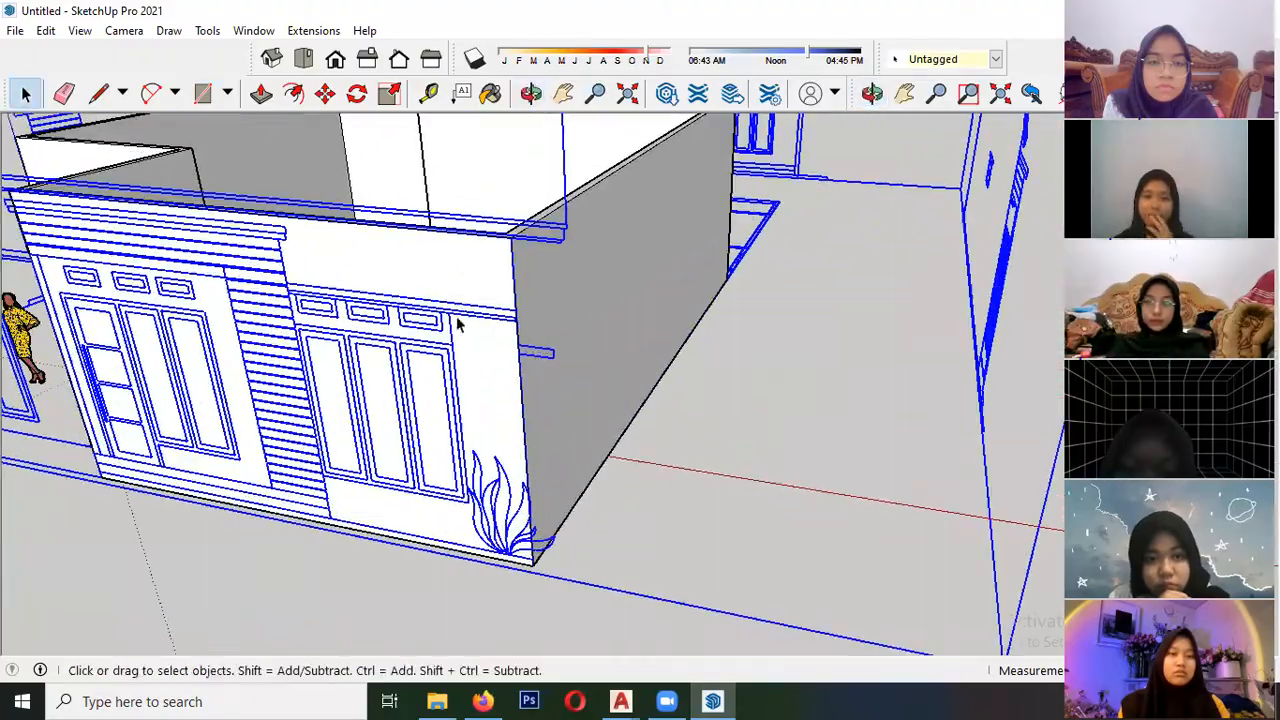
pyautogui.scroll(-4, 470, 277)
pyautogui.moveTo(403, 277)
pyautogui.mouseDown(button='middle')
pyautogui.moveTo(606, 271)
pyautogui.moveTo(27, 342)
pyautogui.moveTo(456, 271)
pyautogui.moveTo(157, 341)
pyautogui.moveTo(286, 349)
pyautogui.mouseUp(button='middle')
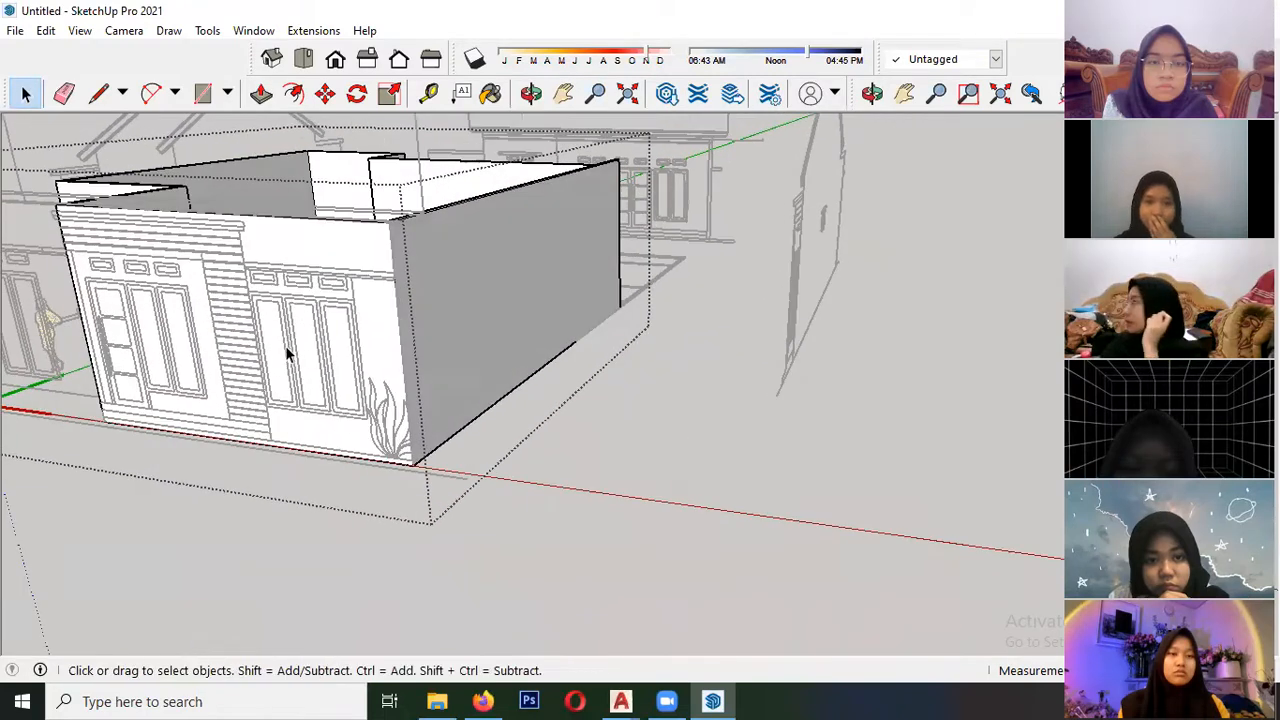
# - Try to outline the three-panel window beside the plant and its three vents with rectangles on the front wall
pyautogui.scroll(5, 285, 312)
pyautogui.click(202, 93)
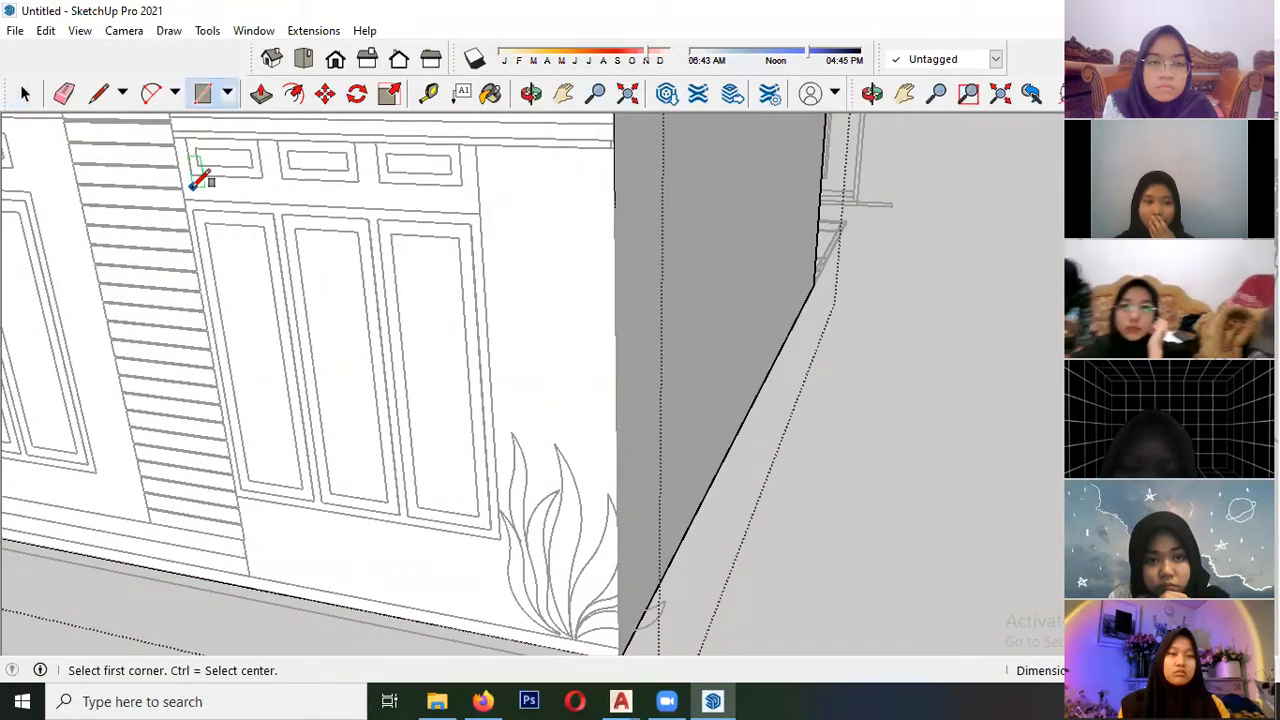
pyautogui.click(185, 196)
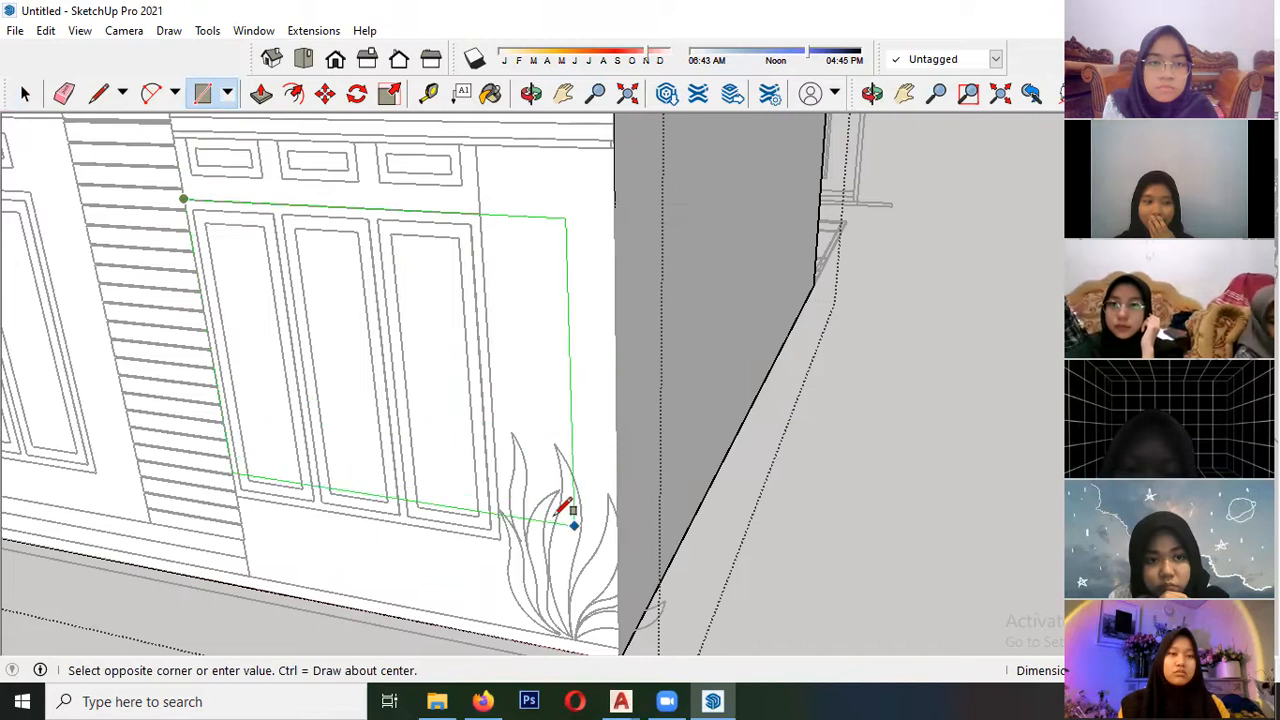
pyautogui.click(499, 538)
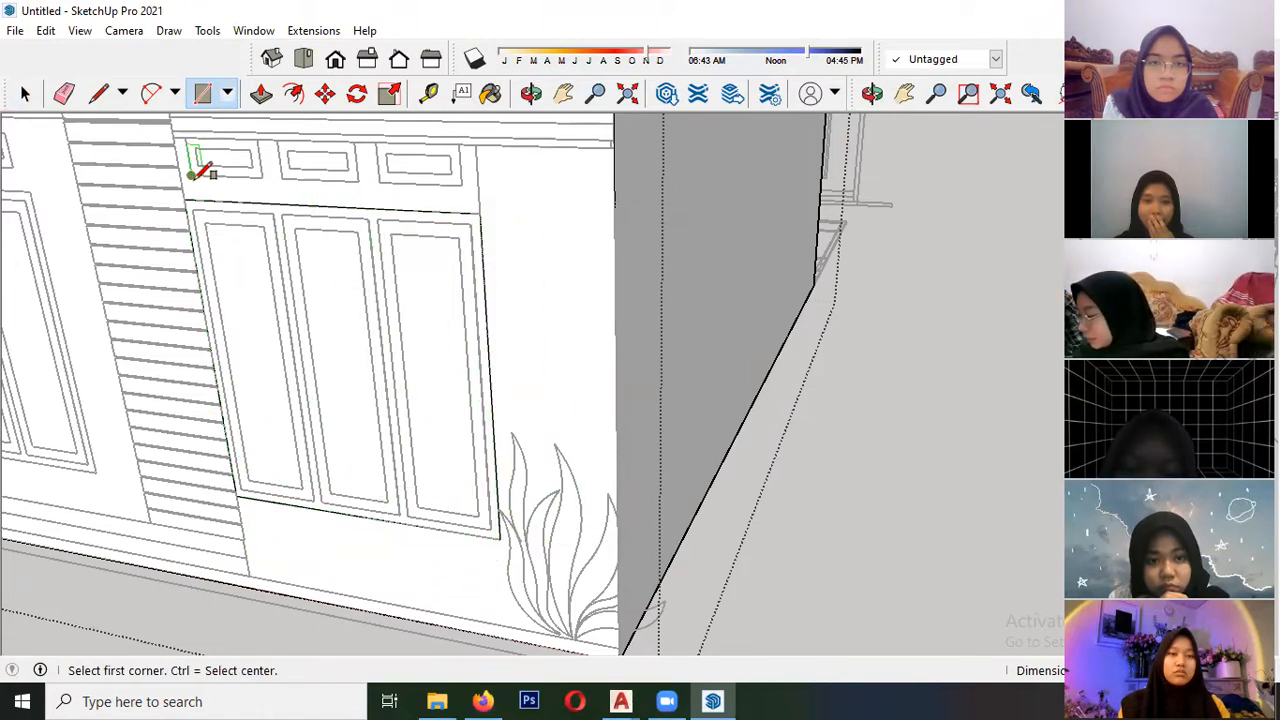
pyautogui.click(283, 177)
pyautogui.click(357, 141)
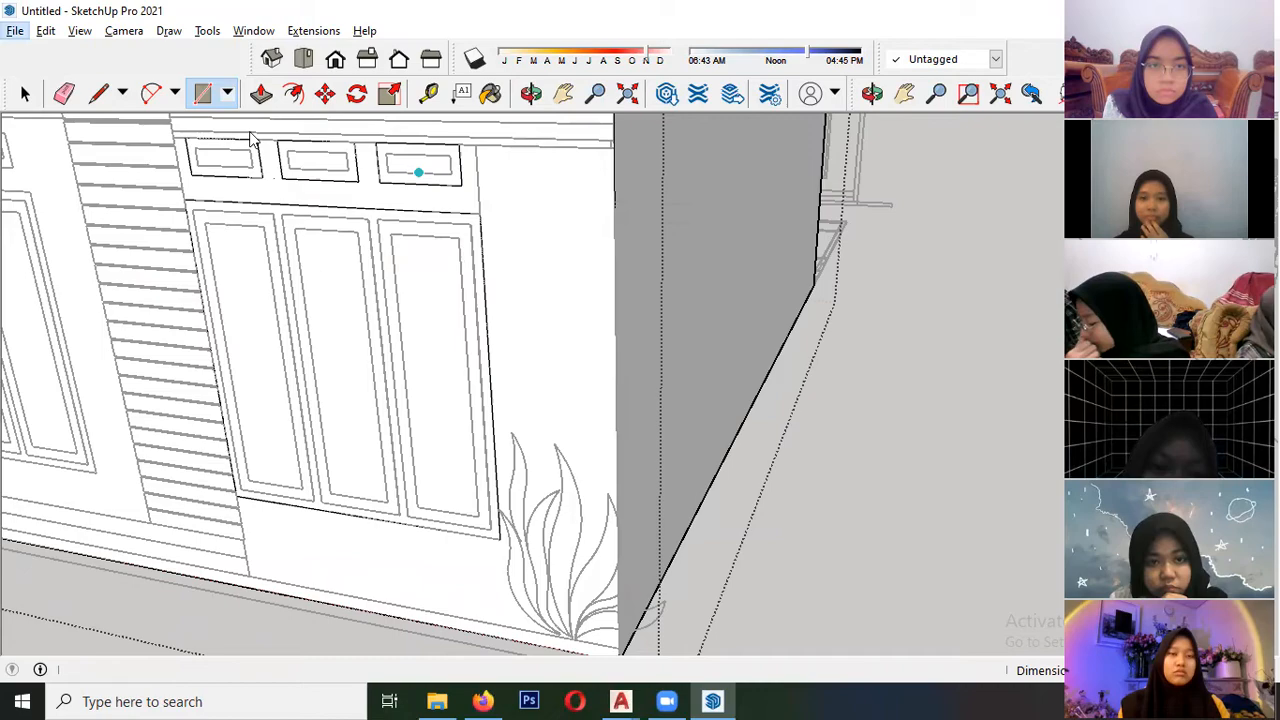
pyautogui.click(260, 93)
pyautogui.moveTo(270, 340); pyautogui.dragTo(389, 313, button='middle')
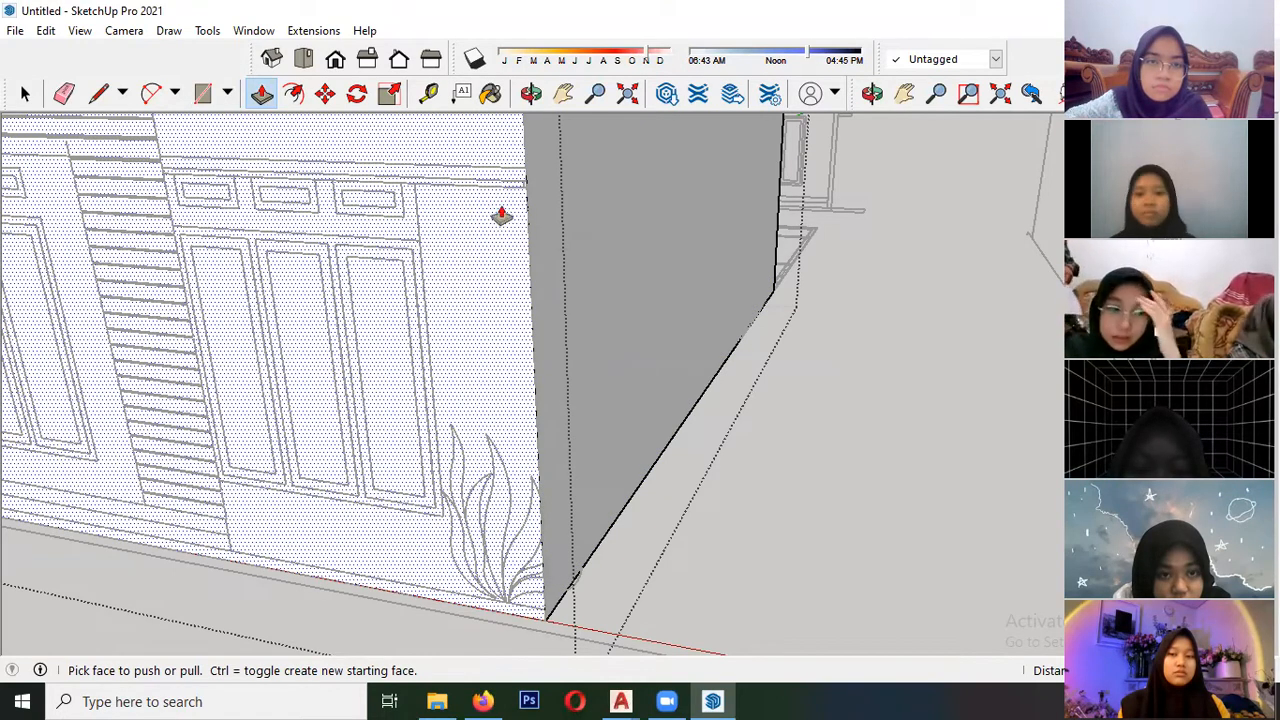
# - Draw a rectangle on the front wall along the outer frame of the three-panel window and select its face
pyautogui.click(206, 98)
pyautogui.click(172, 224)
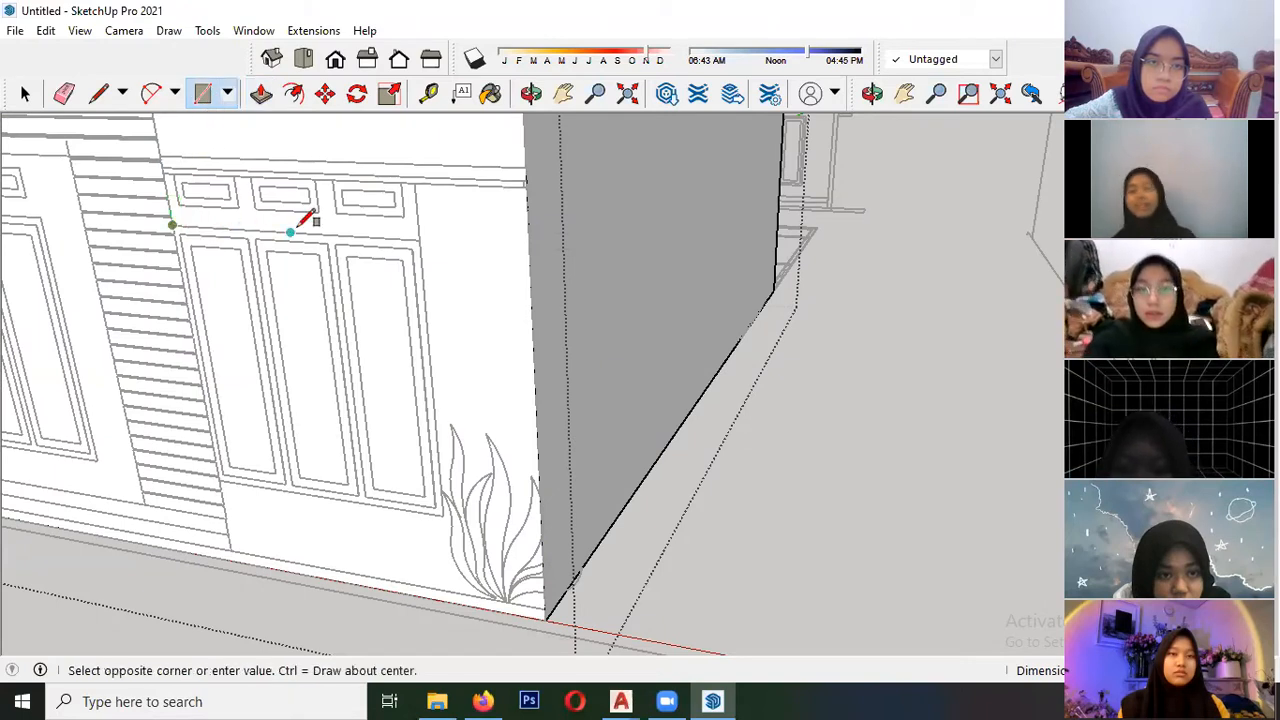
pyautogui.click(173, 224)
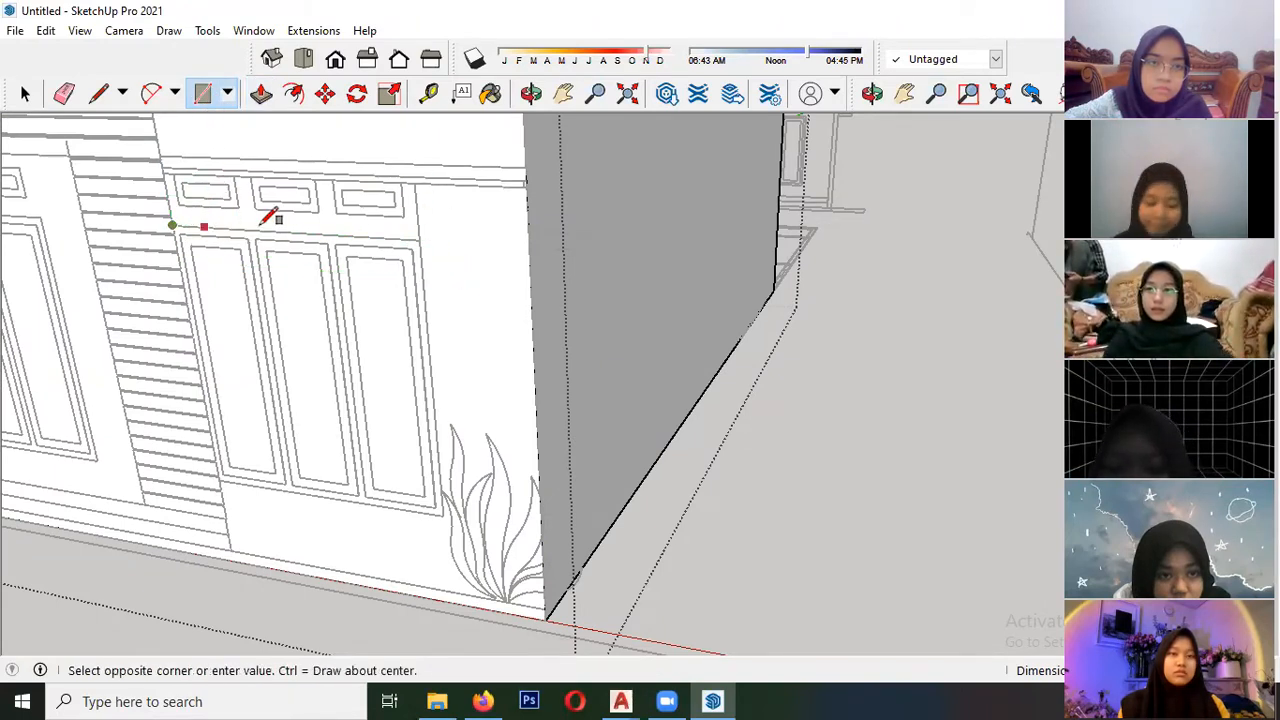
pyautogui.click(443, 514)
pyautogui.press('space')
pyautogui.click(388, 336)
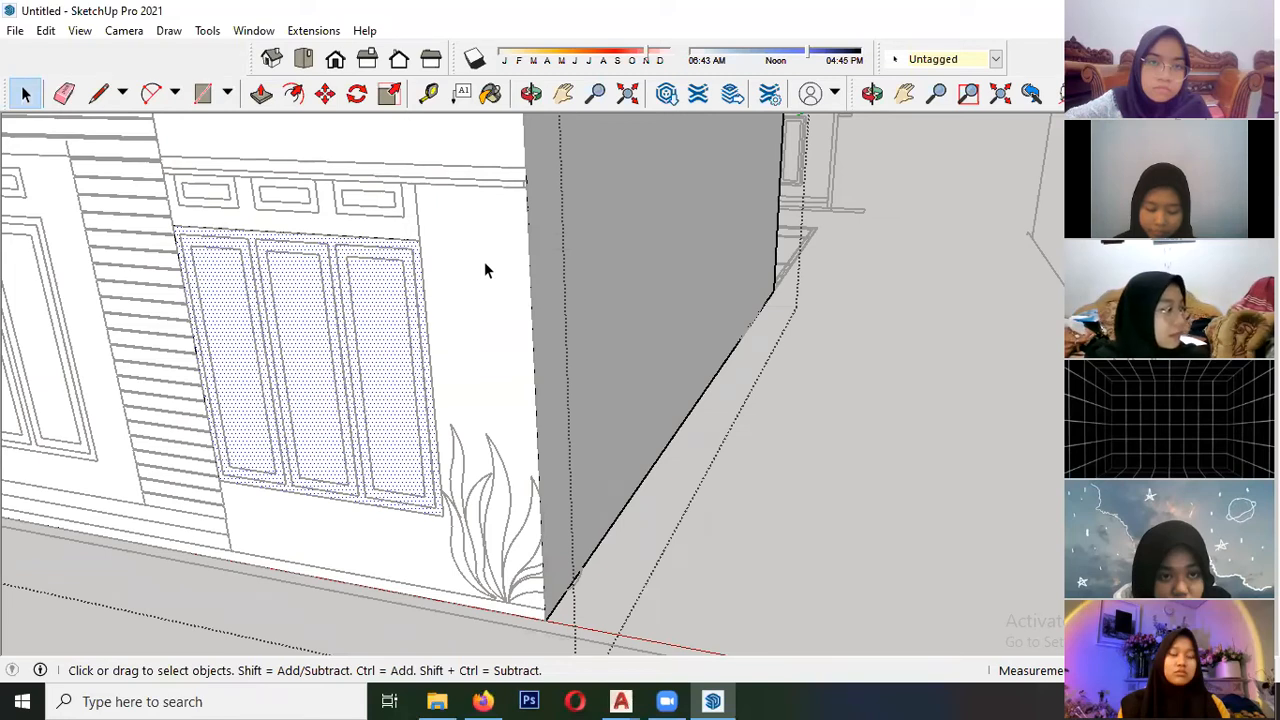
# - Draw rectangles over the three small vents above the three-panel window and check that each forms a separate face
pyautogui.click(202, 93)
pyautogui.scroll(1, 205, 178)
pyautogui.scroll(1, 180, 200)
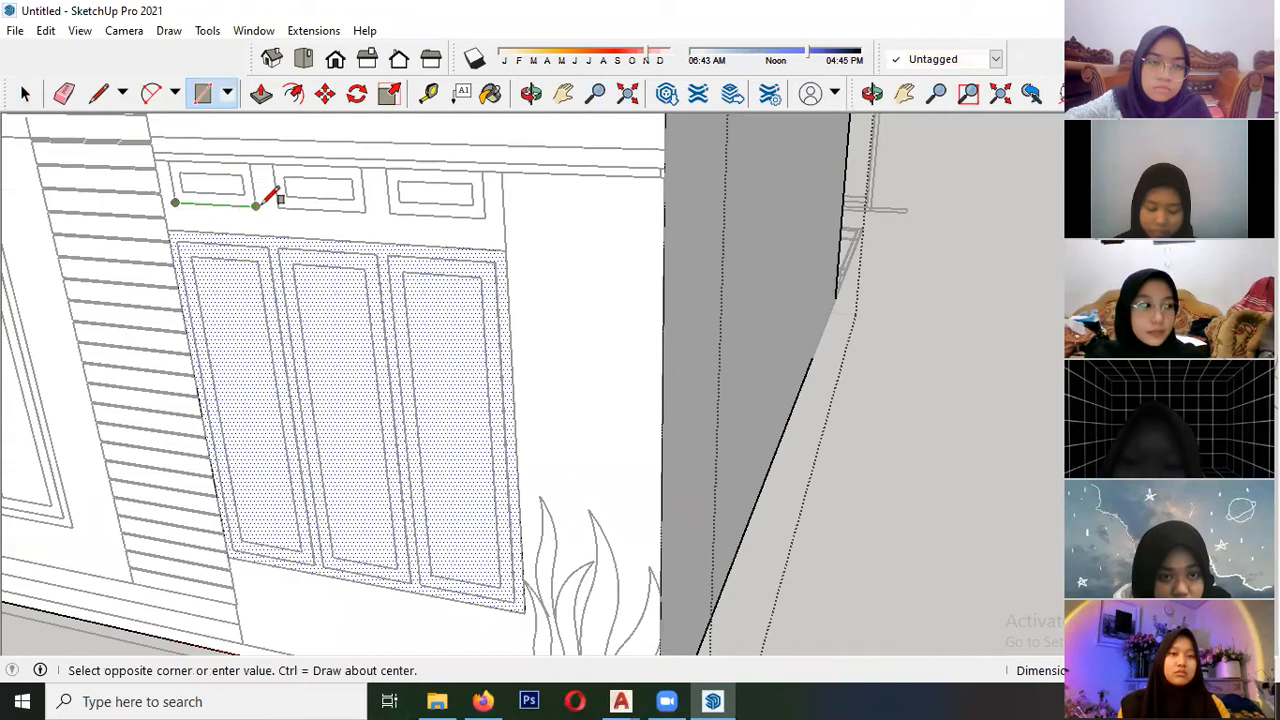
pyautogui.click(254, 165)
pyautogui.click(278, 208)
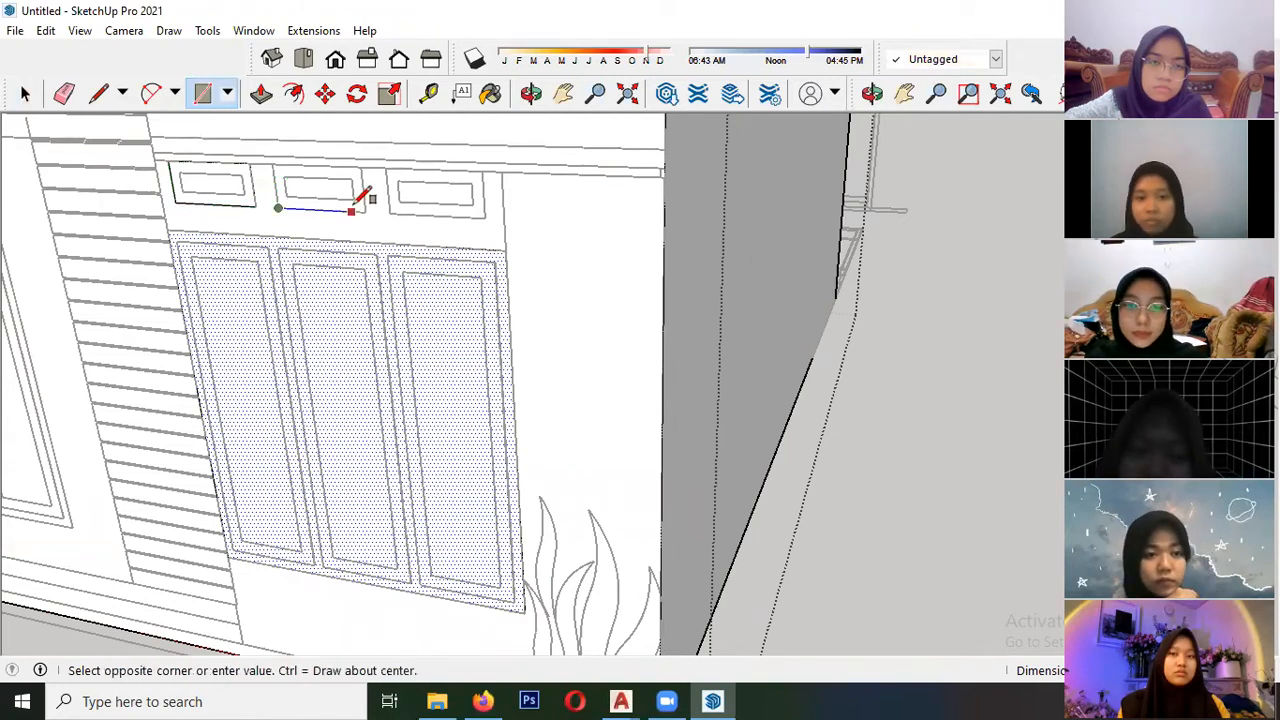
pyautogui.click(389, 212)
pyautogui.click(486, 170)
pyautogui.press('space')
pyautogui.click(434, 200)
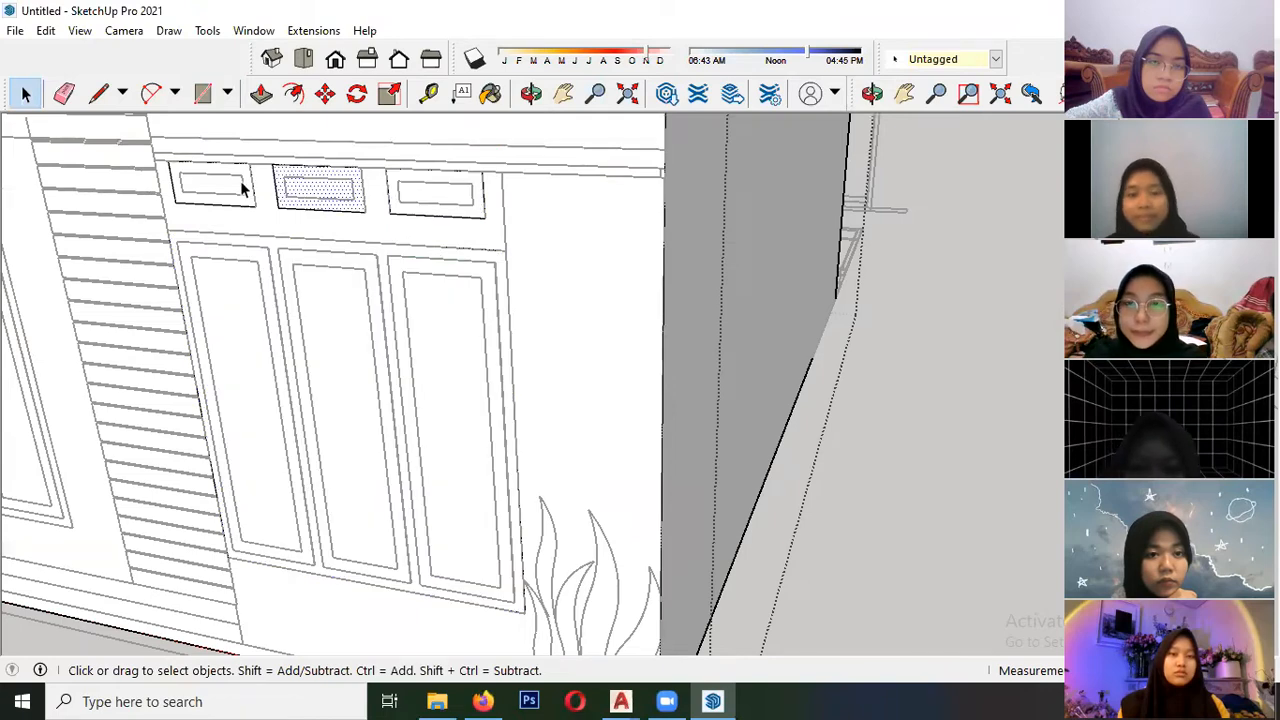
pyautogui.click(349, 314)
# - Push the three-panel window's face through the full wall thickness to cut its opening
pyautogui.moveTo(223, 308); pyautogui.dragTo(443, 274, button='middle')
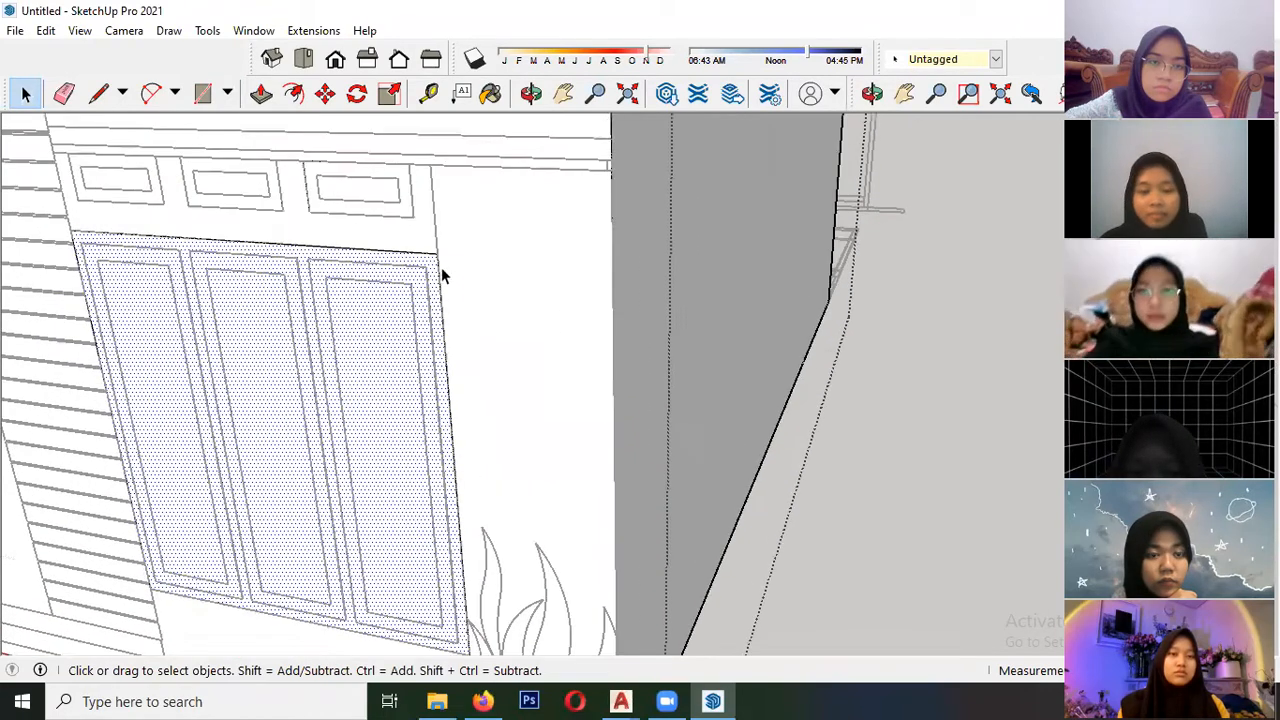
pyautogui.click(261, 94)
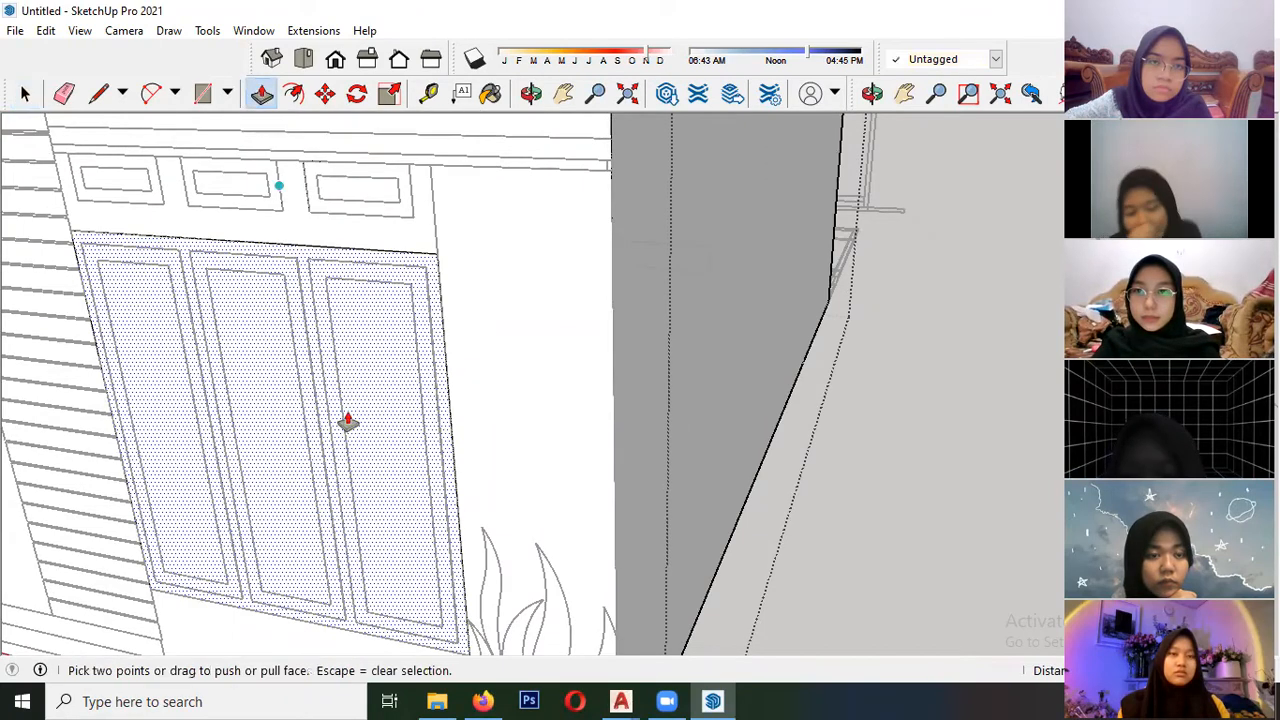
pyautogui.moveTo(244, 502); pyautogui.dragTo(274, 483)
pyautogui.moveTo(280, 388); pyautogui.dragTo(273, 354)
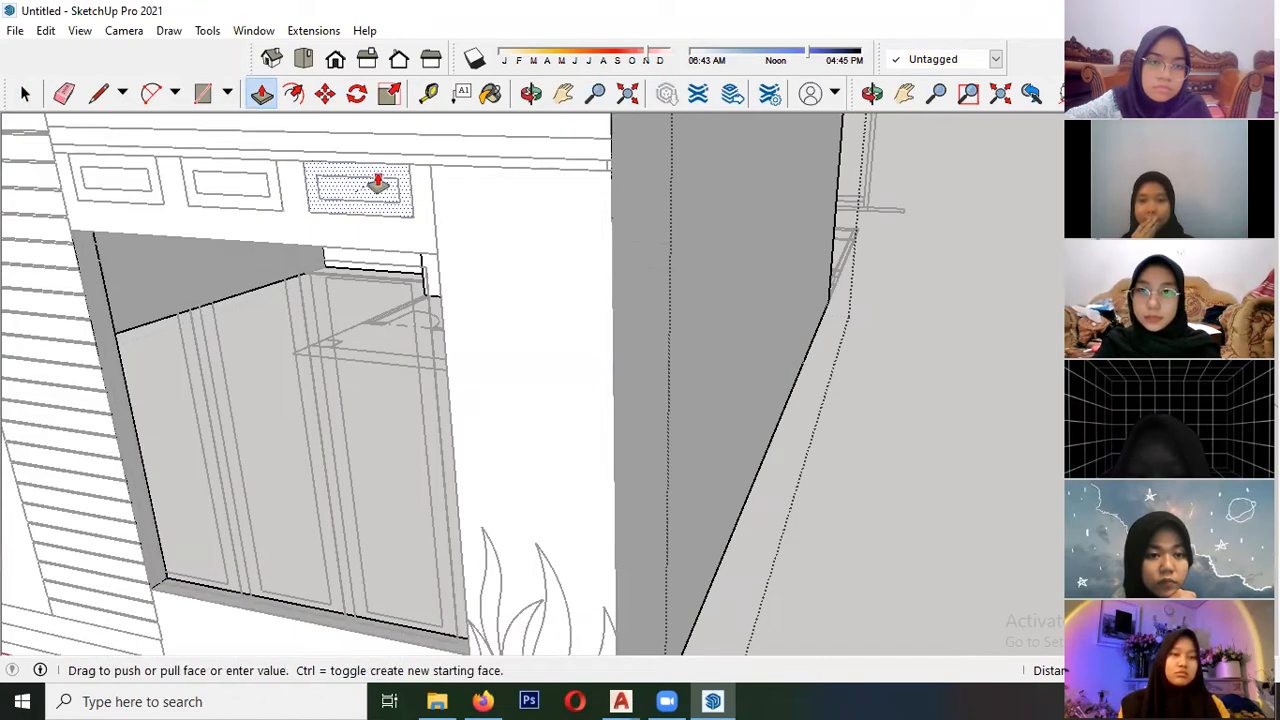
# - Push the three vent faces above the window through the wall to cut their openings
pyautogui.scroll(5, 360, 188)
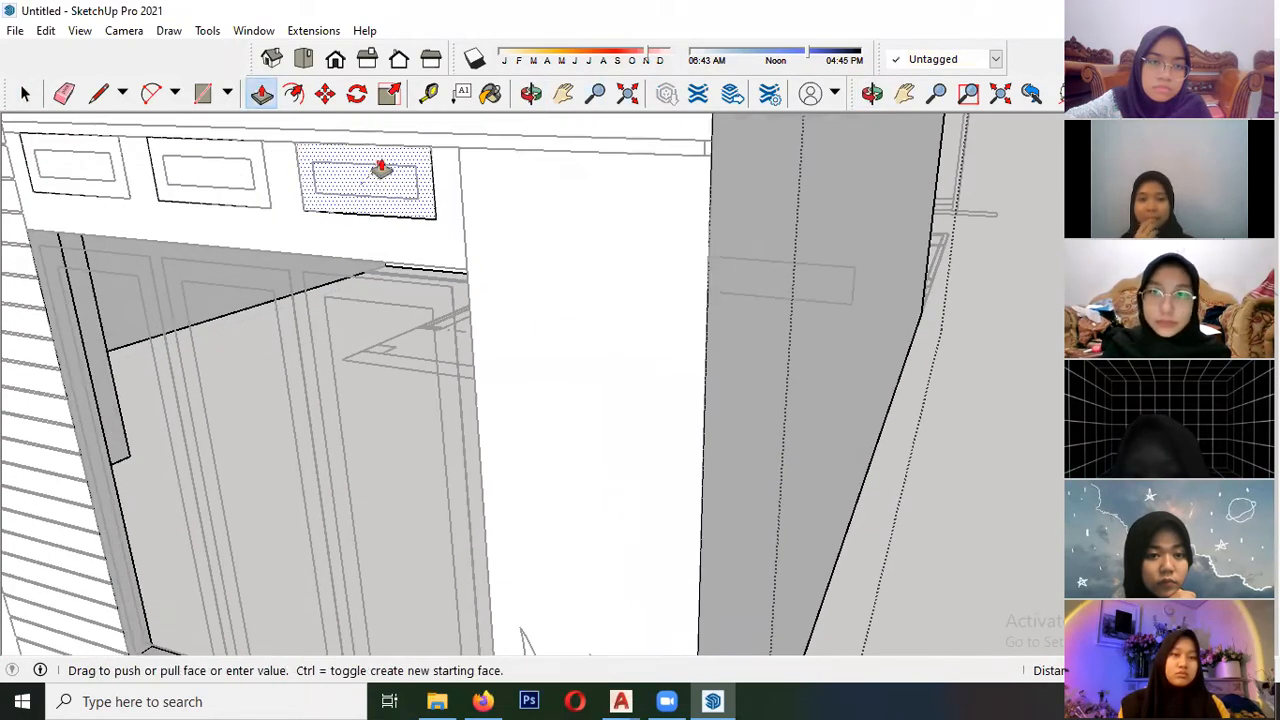
pyautogui.doubleClick(408, 162)
pyautogui.doubleClick(234, 177)
pyautogui.doubleClick(109, 183)
# - Examine the cut window and vent openings in the front wall from near and far
pyautogui.scroll(-4, 414, 277)
pyautogui.moveTo(414, 277); pyautogui.dragTo(466, 346, button='middle')
pyautogui.scroll(-3, 446, 363)
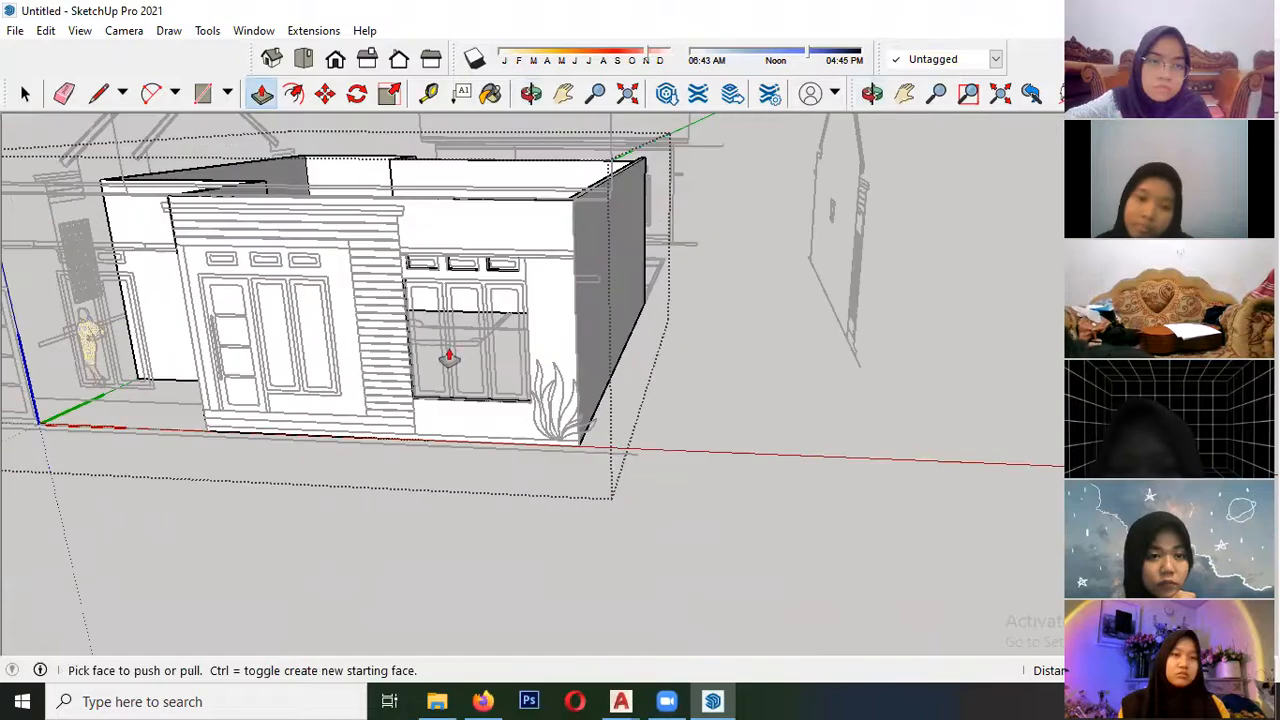
pyautogui.scroll(3, 309, 391)
pyautogui.scroll(1, 201, 277)
pyautogui.scroll(-3, 112, 355)
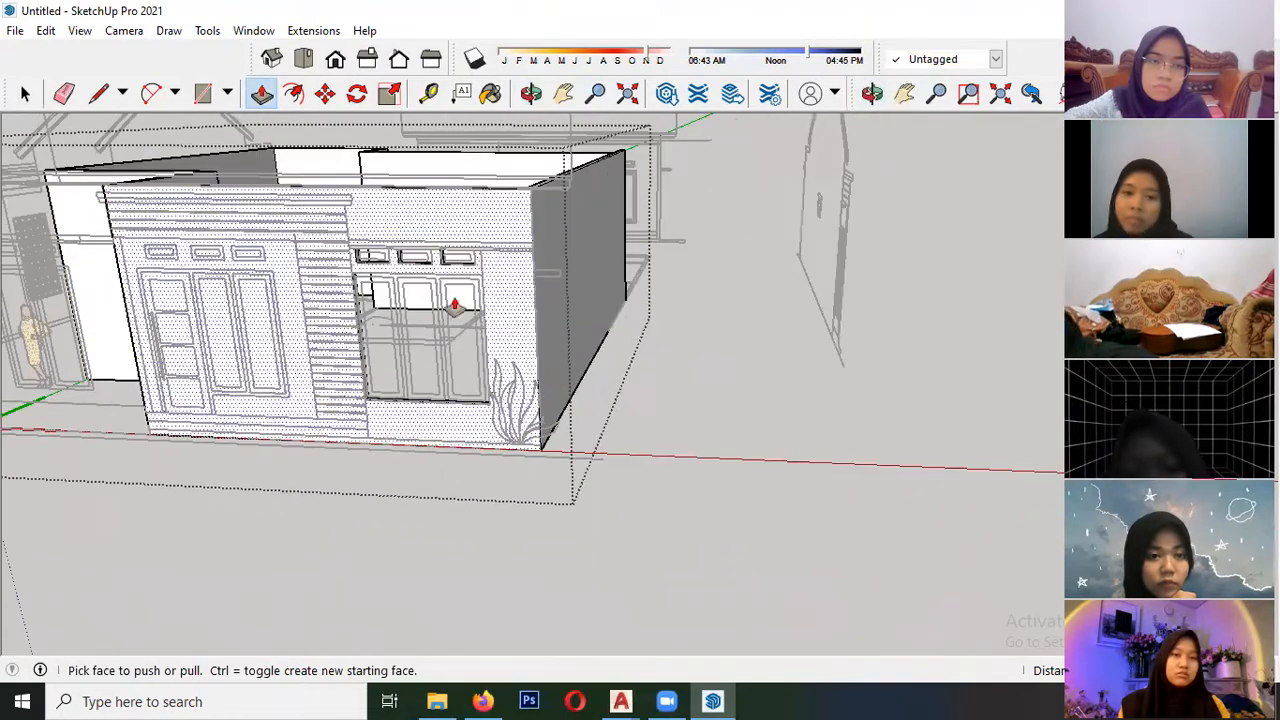
pyautogui.scroll(3, 452, 352)
pyautogui.scroll(-3, 497, 382)
pyautogui.moveTo(595, 253); pyautogui.dragTo(297, 363, button='middle')
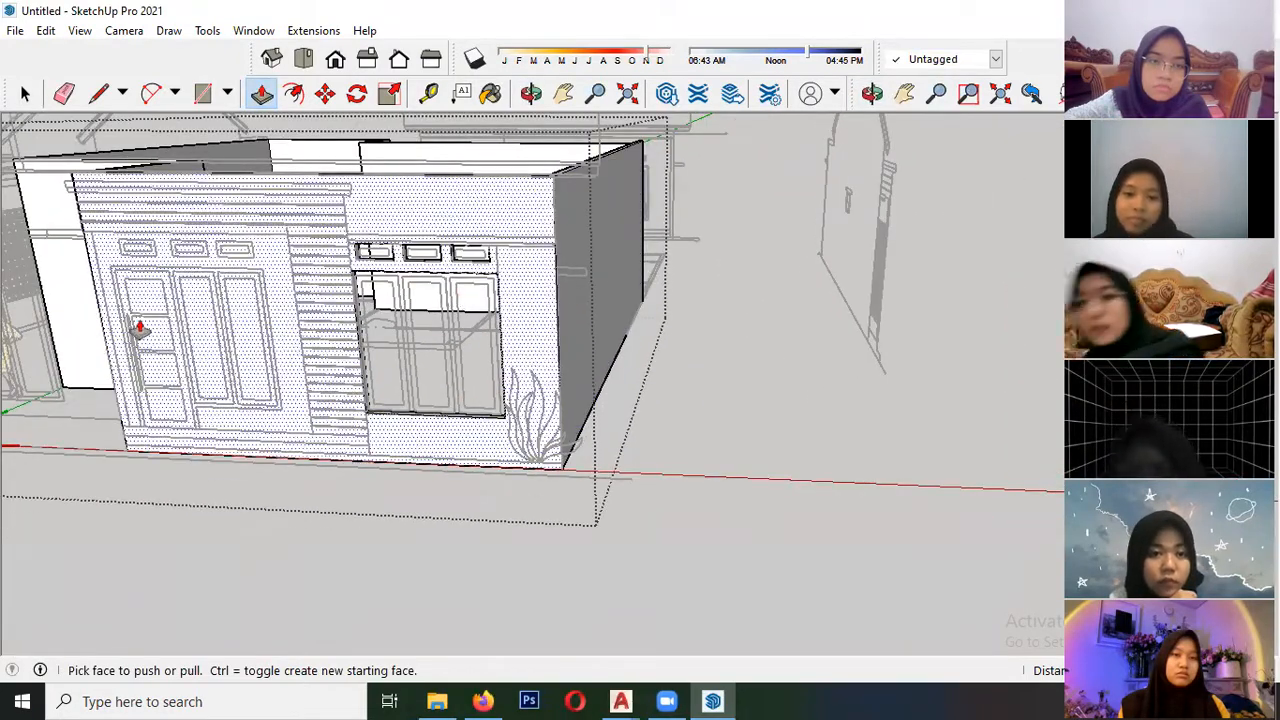
# - Try to outline the front door and the adjoining two-panel window with separate rectangles on the front wall
pyautogui.scroll(4, 94, 289)
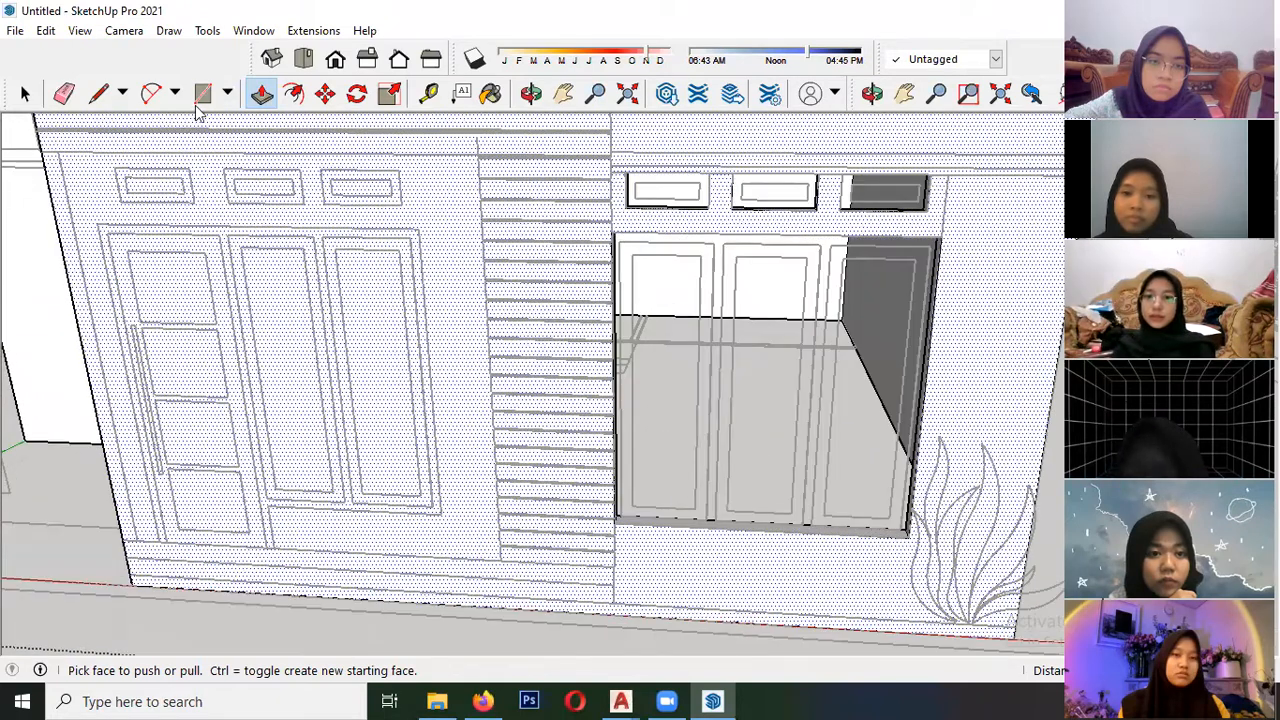
pyautogui.click(202, 94)
pyautogui.click(274, 547)
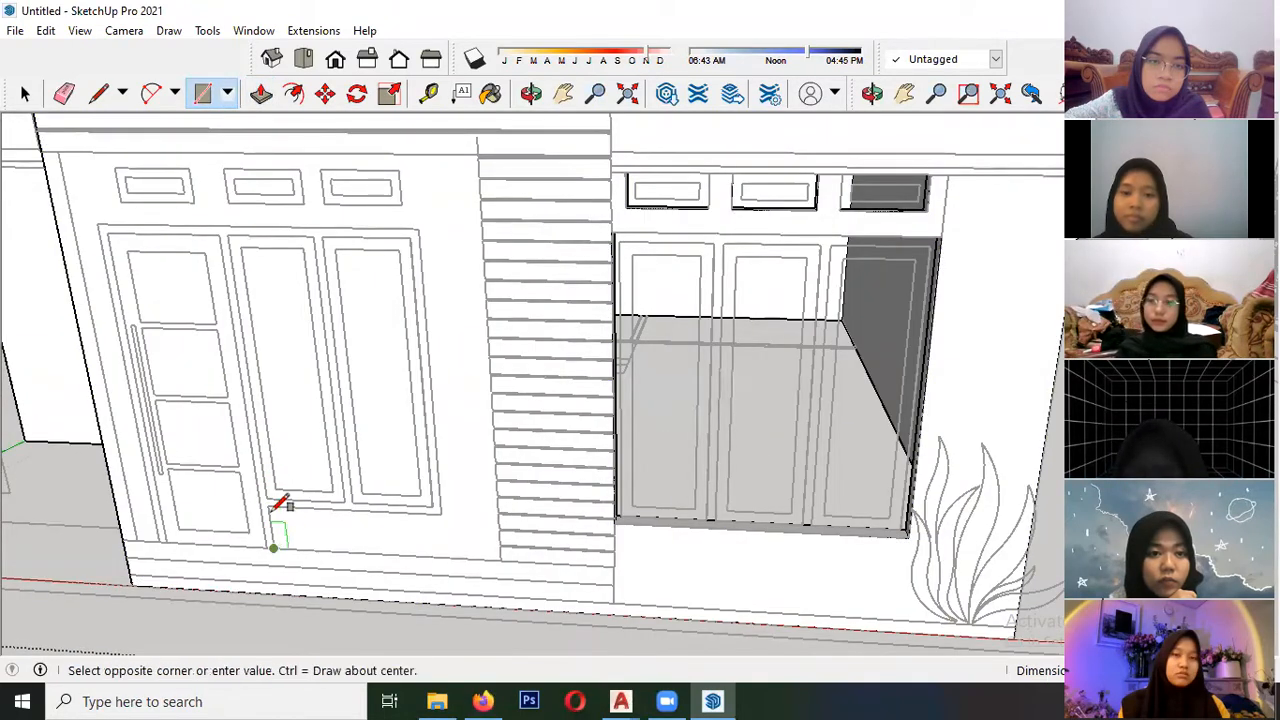
pyautogui.click(98, 221)
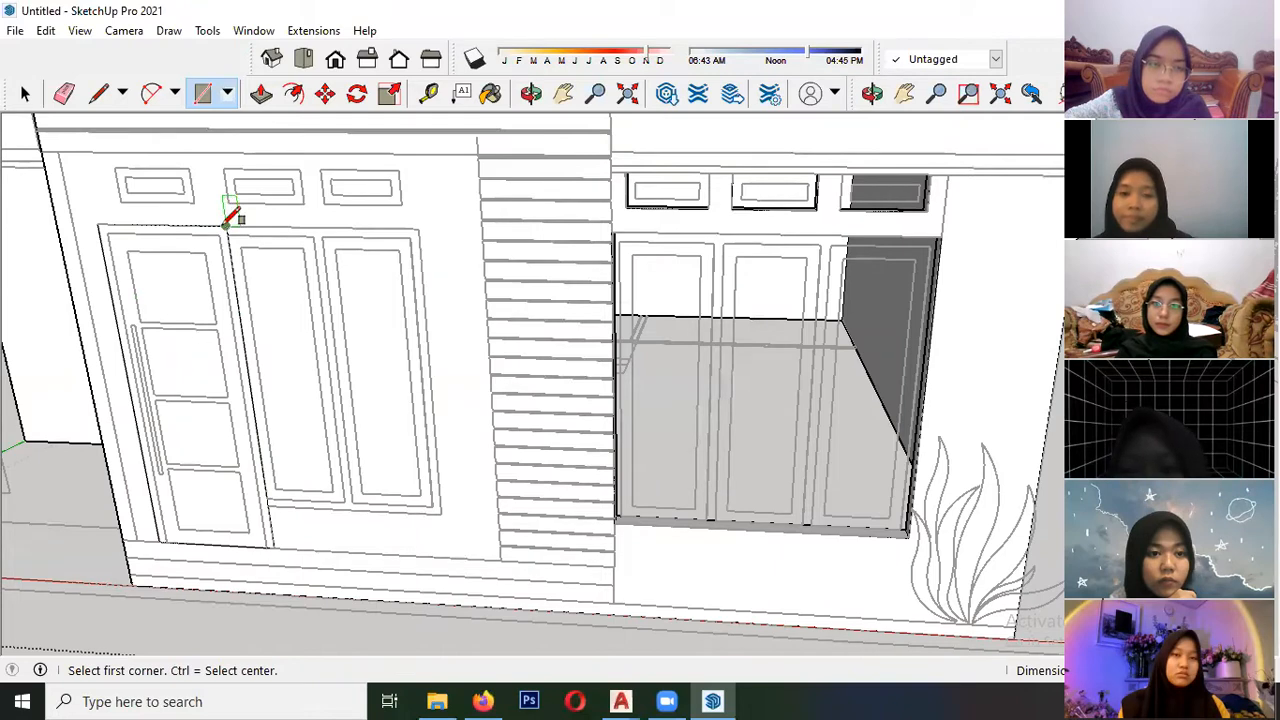
pyautogui.click(441, 514)
pyautogui.press('space')
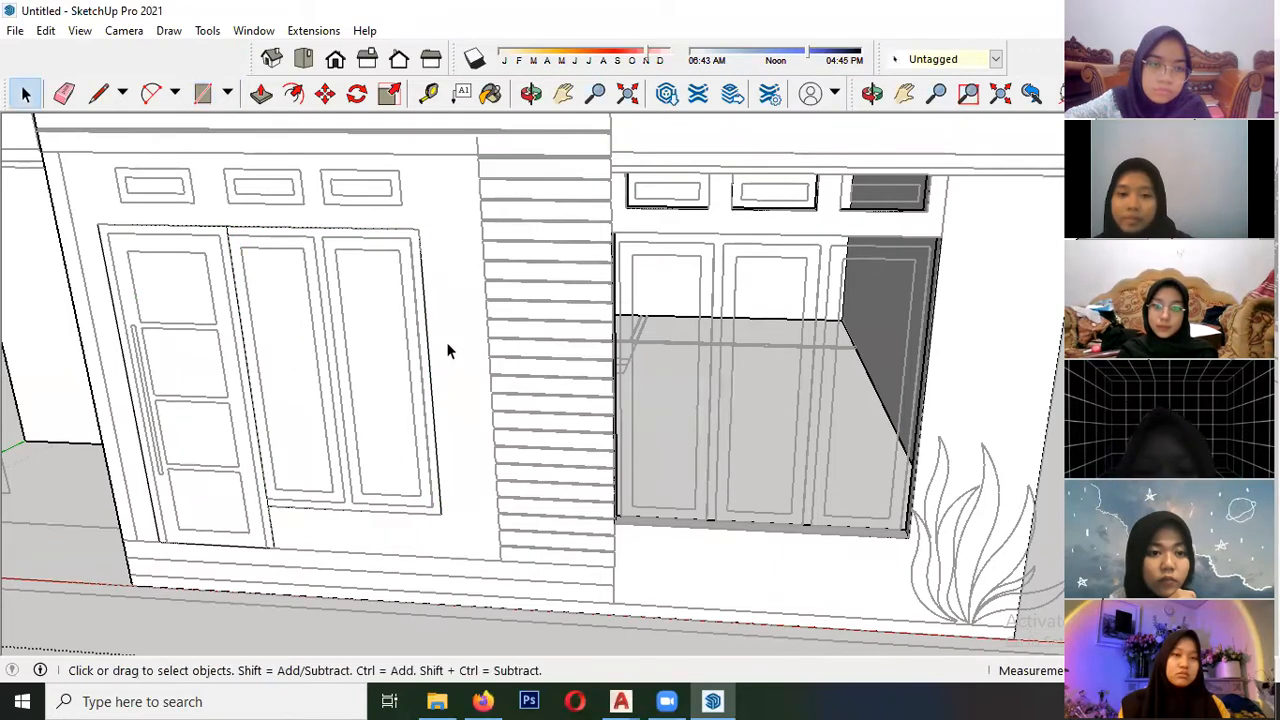
pyautogui.click(317, 366)
pyautogui.click(203, 327)
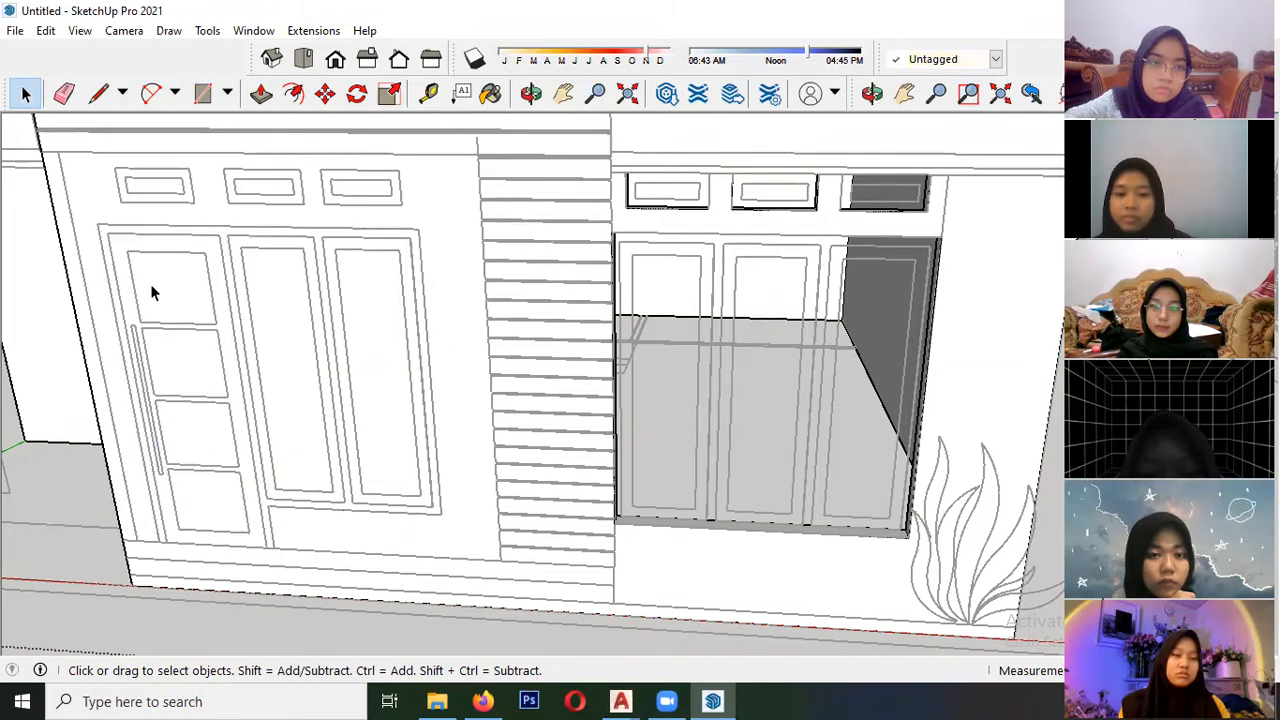
pyautogui.tripleClick(175, 267)
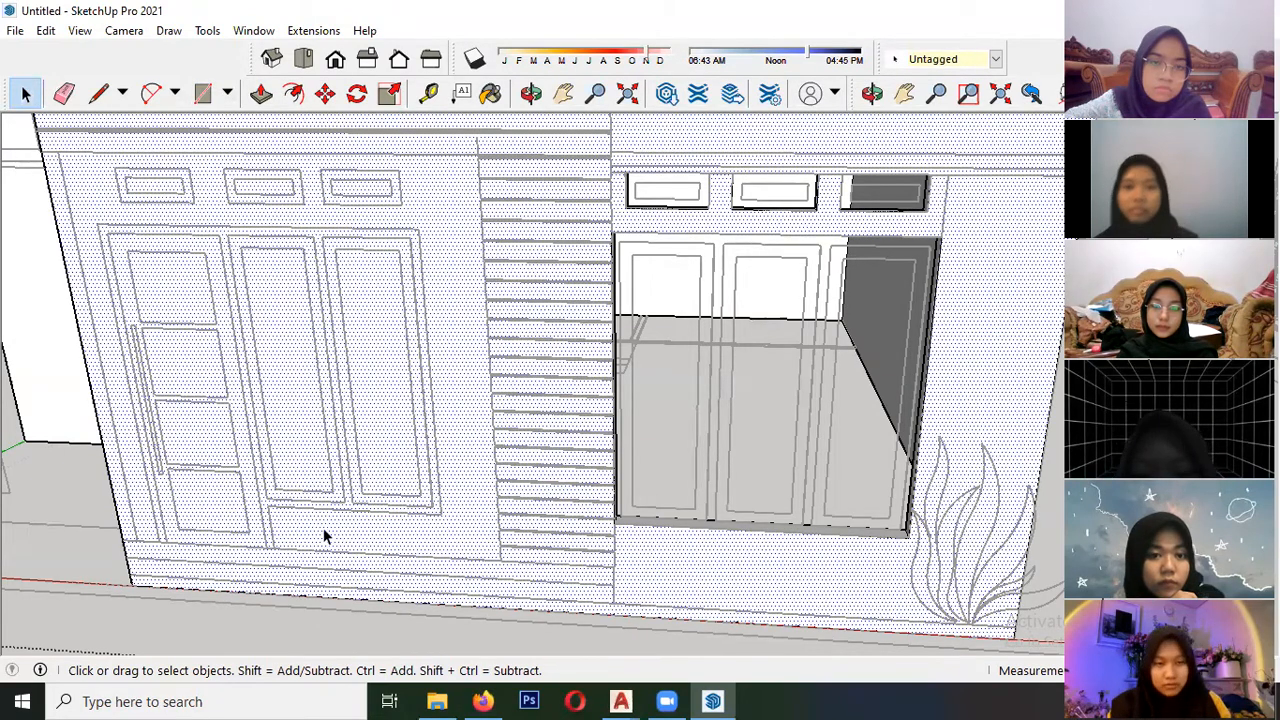
# - Outline the front door and adjoining two-panel window with rectangles and remove their shared edge to form one face
pyautogui.click(202, 93)
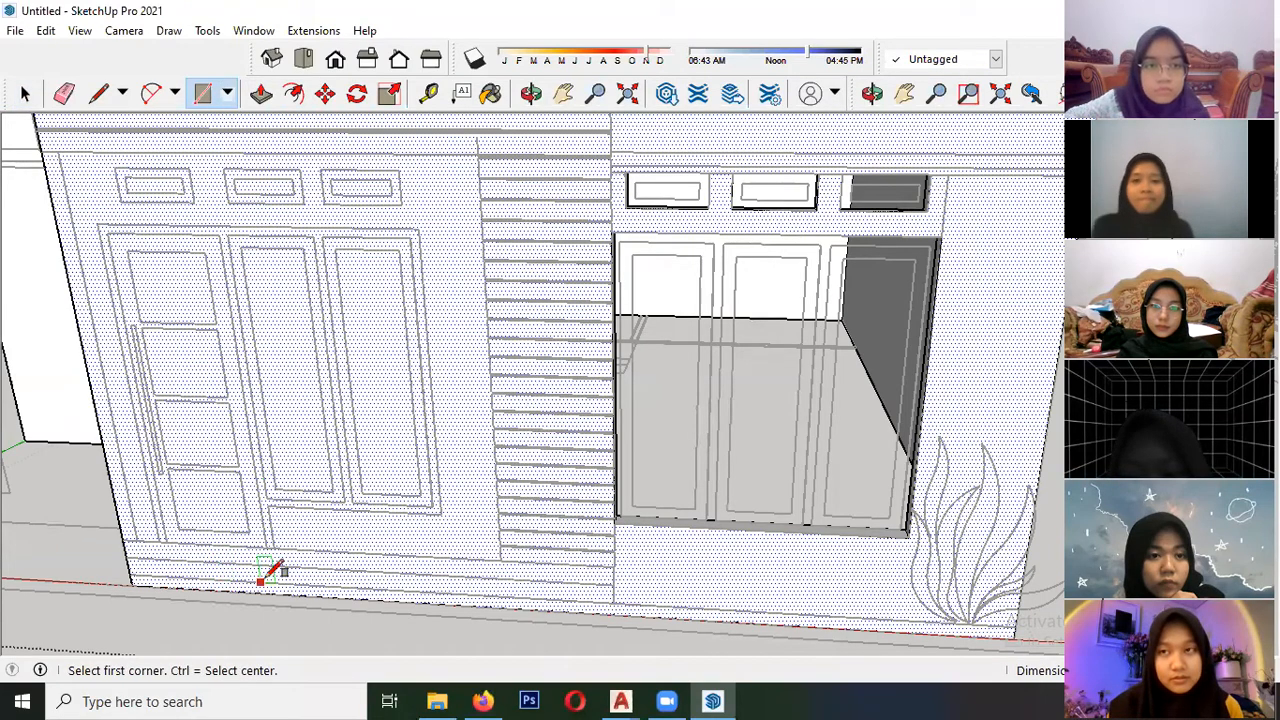
pyautogui.click(101, 229)
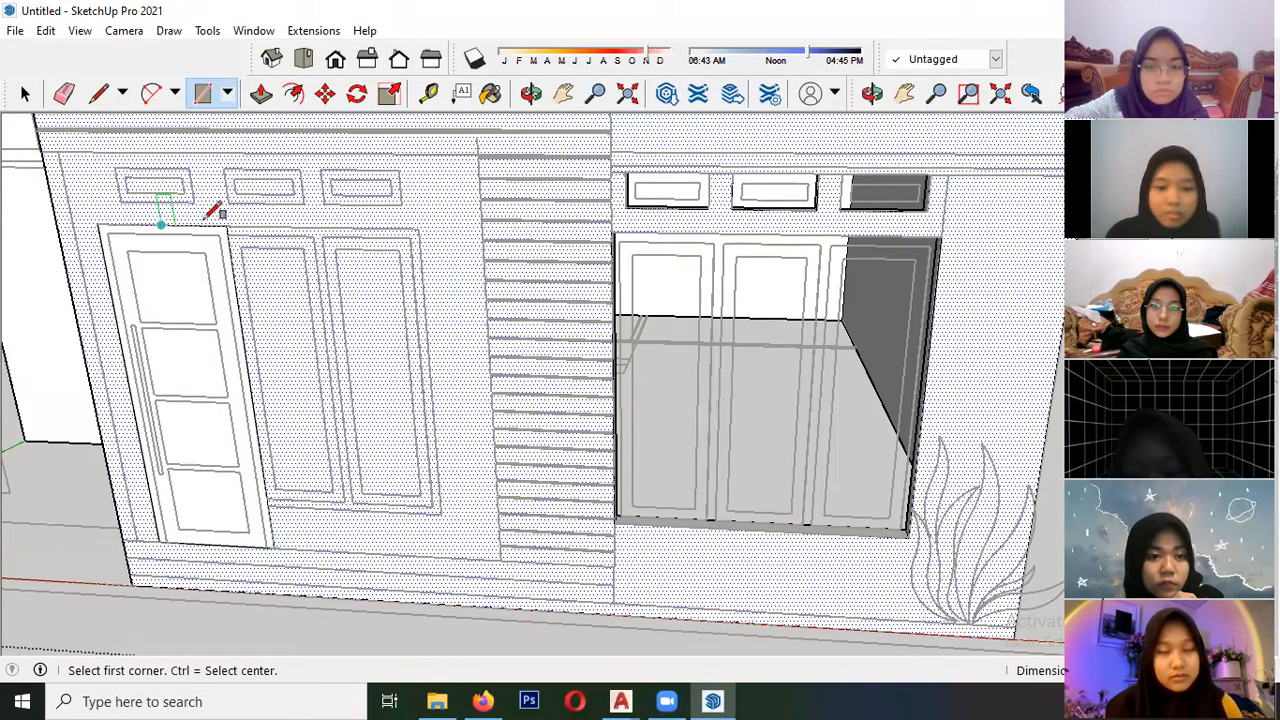
pyautogui.click(433, 506)
pyautogui.press('space')
pyautogui.click(242, 333)
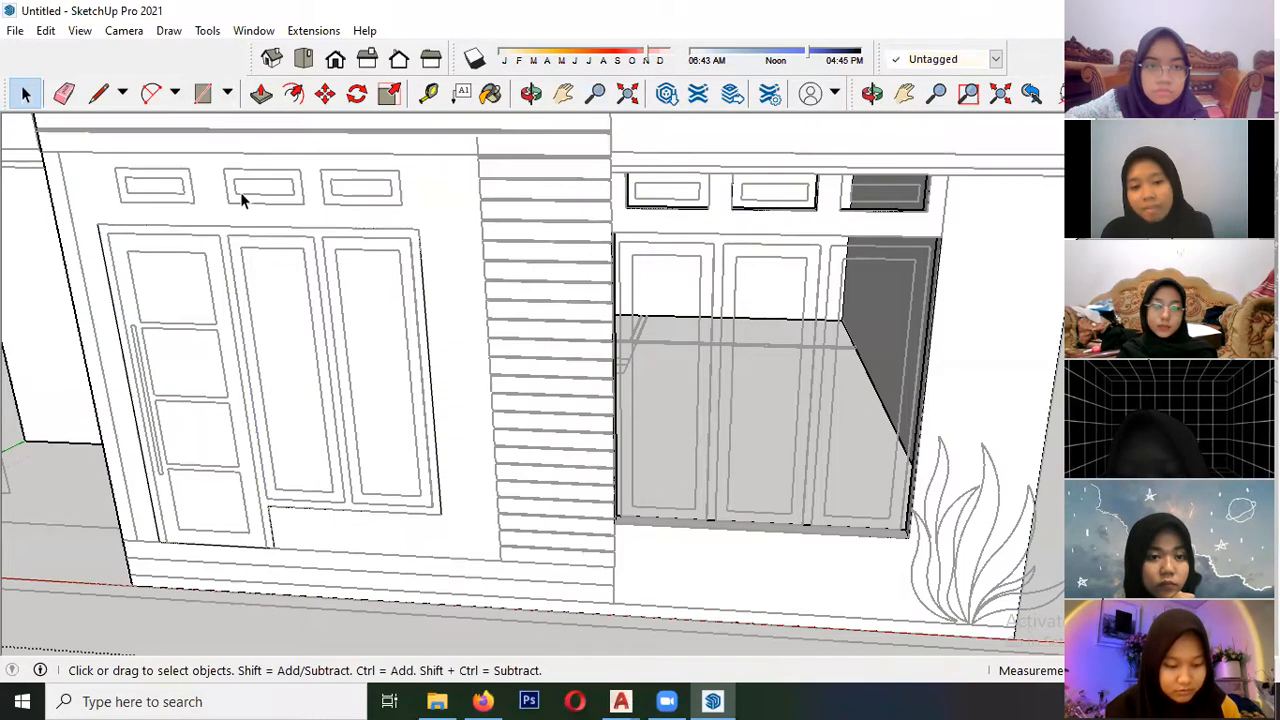
# - Push the combined door and window face through the front wall to cut the opening
pyautogui.click(261, 93)
pyautogui.click(299, 455)
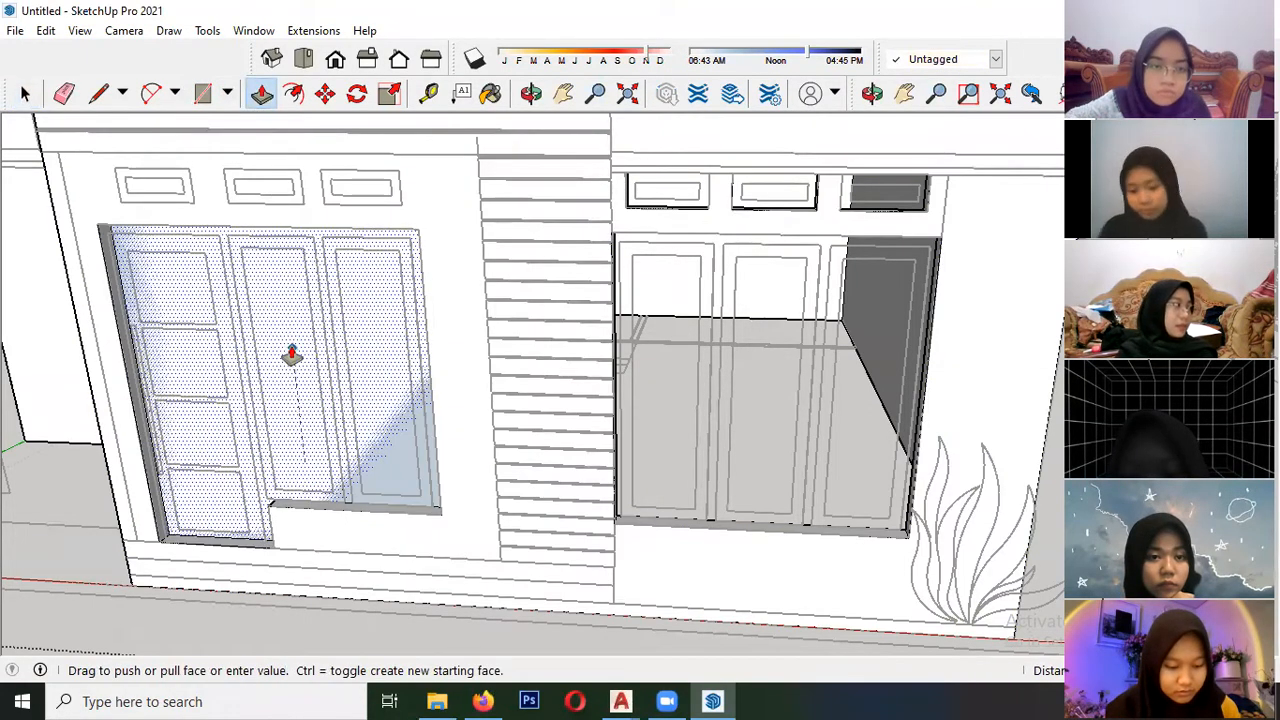
pyautogui.click(286, 457)
pyautogui.moveTo(286, 457)
pyautogui.mouseDown(button='middle')
pyautogui.moveTo(229, 374)
pyautogui.moveTo(431, 337)
pyautogui.moveTo(377, 428)
pyautogui.moveTo(251, 457)
pyautogui.moveTo(246, 429)
pyautogui.moveTo(240, 451)
pyautogui.moveTo(263, 437)
pyautogui.mouseUp(button='middle')
pyautogui.press('space')
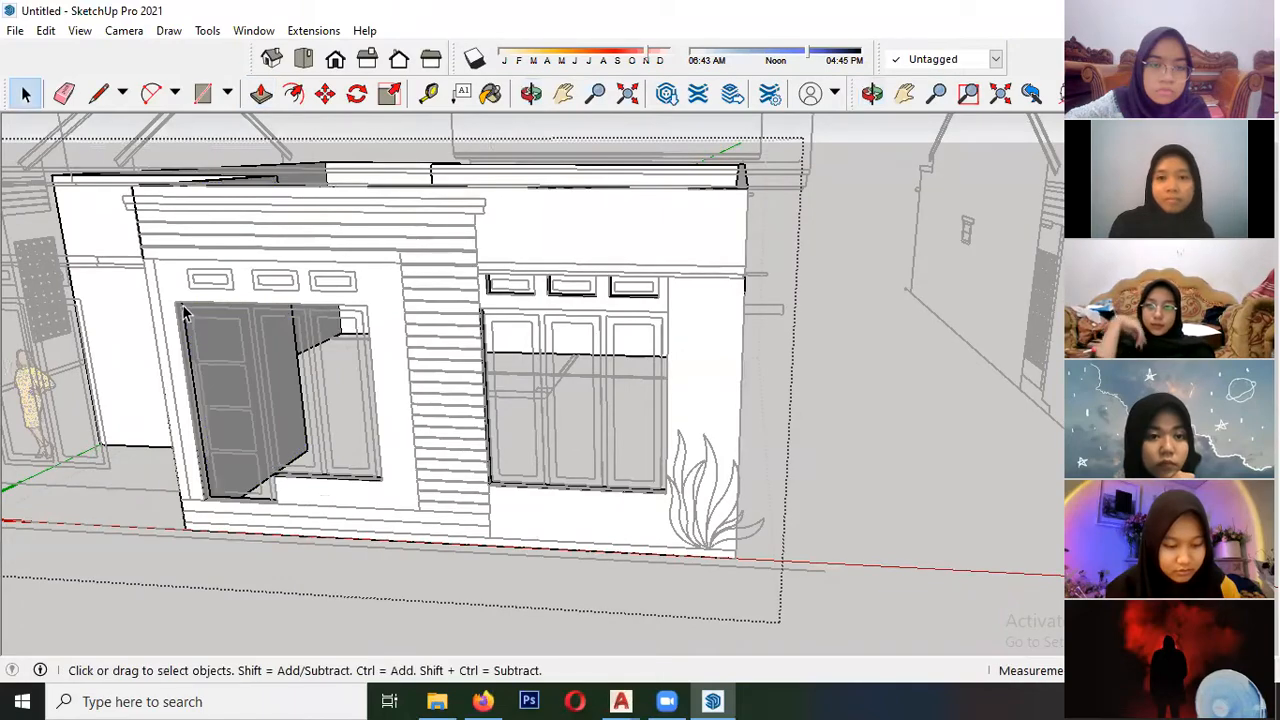
# - Outline the three vents above the front door and window with separate rectangles on the front wall
pyautogui.scroll(5, 190, 280)
pyautogui.scroll(5, 190, 280)
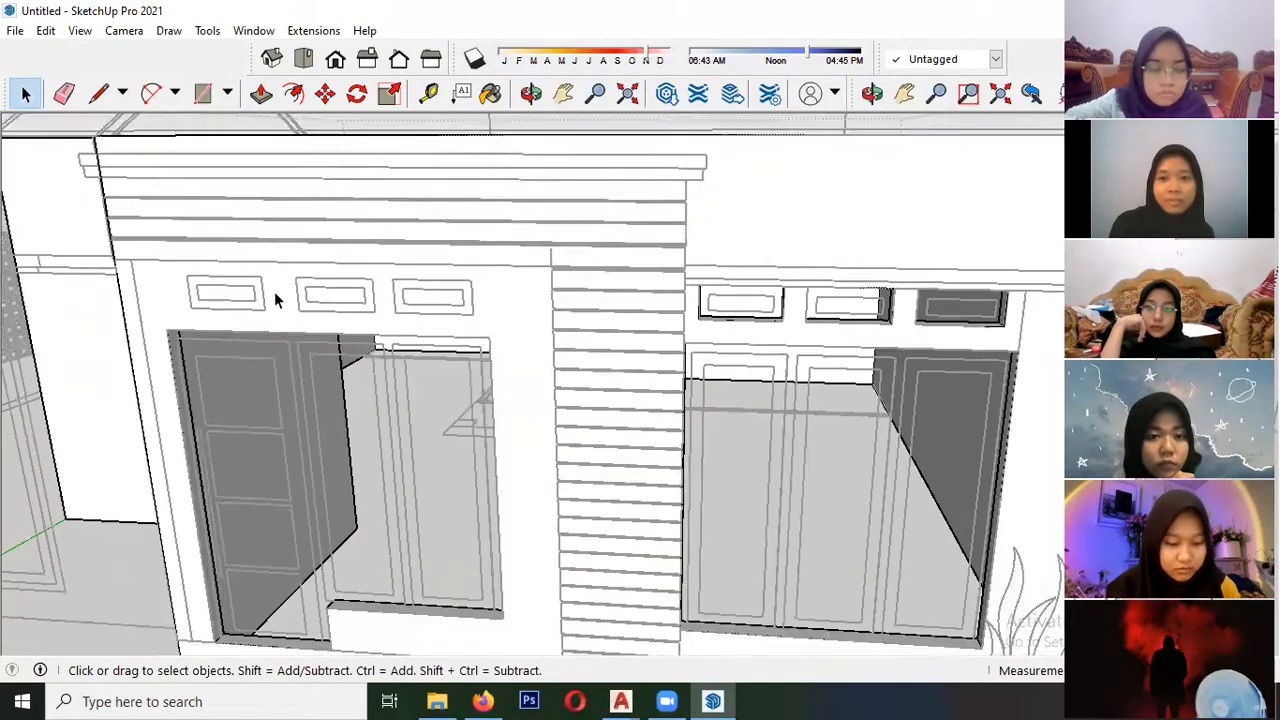
pyautogui.press('r')
pyautogui.click(262, 314)
pyautogui.press('space')
pyautogui.press('r')
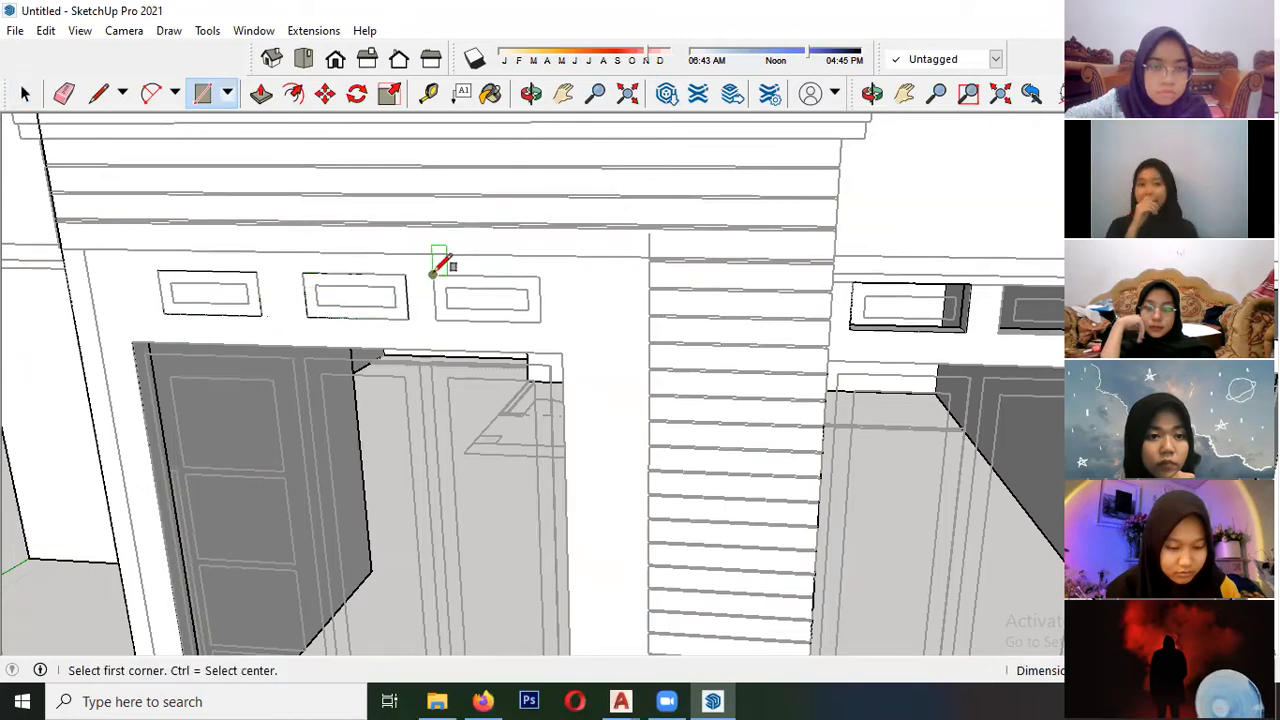
pyautogui.click(540, 320)
pyautogui.press('space')
# - Push the three vent faces above the front door through the wall to cut the openings
pyautogui.click(261, 93)
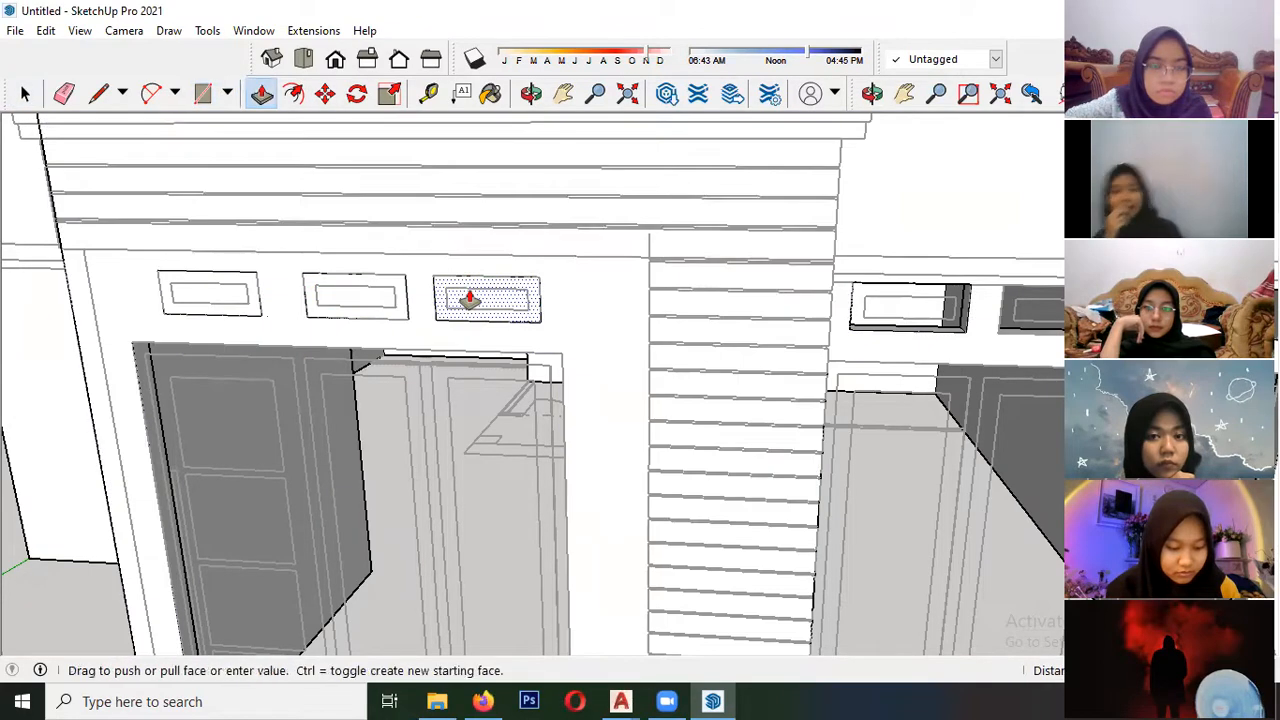
pyautogui.doubleClick(386, 305)
pyautogui.doubleClick(236, 299)
pyautogui.press('space')
pyautogui.press('Escape')
# - Move the elevation drawings back along the green axis onto the recessed front wall
pyautogui.scroll(-4, 327, 368)
pyautogui.moveTo(329, 373); pyautogui.dragTo(220, 530, button='middle')
pyautogui.scroll(-4, 258, 431)
pyautogui.scroll(-3, 477, 406)
pyautogui.moveTo(140, 508); pyautogui.dragTo(295, 520, button='middle')
pyautogui.hotkey('ctrl', 'a')
pyautogui.press('m')
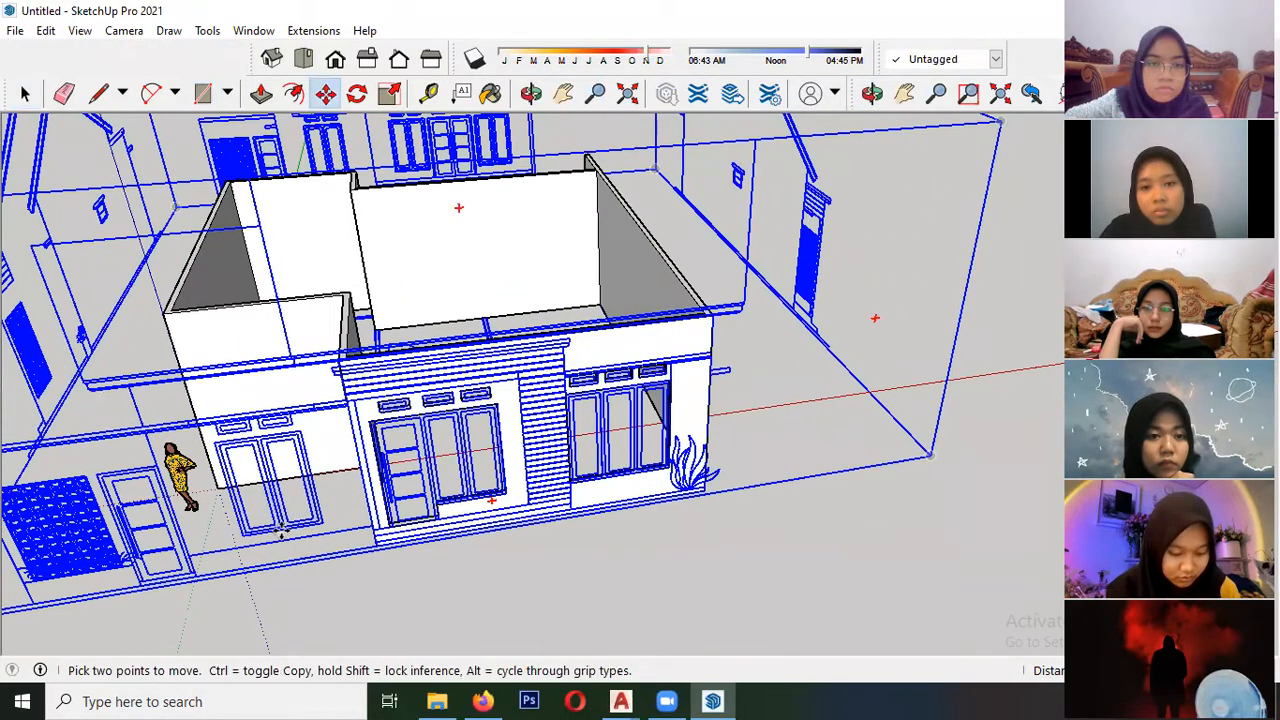
pyautogui.click(281, 531)
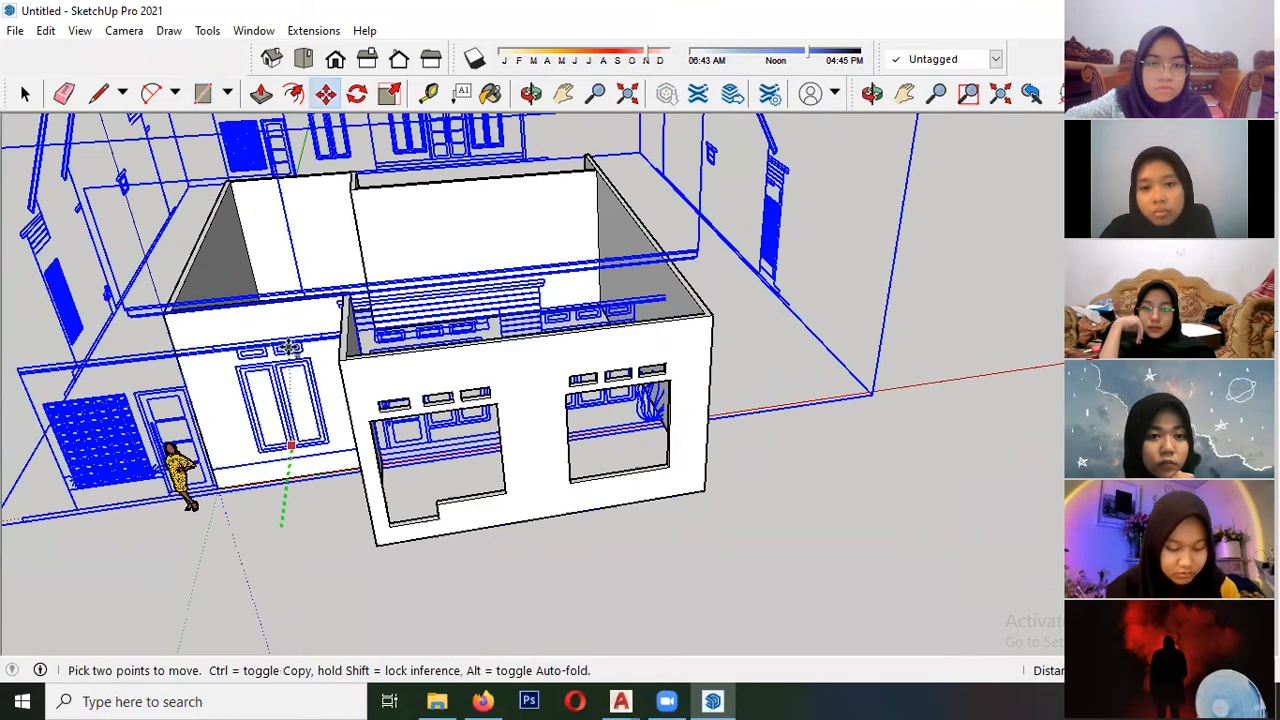
pyautogui.click(290, 443)
pyautogui.scroll(2, 238, 395)
pyautogui.scroll(2, 238, 395)
pyautogui.press('space')
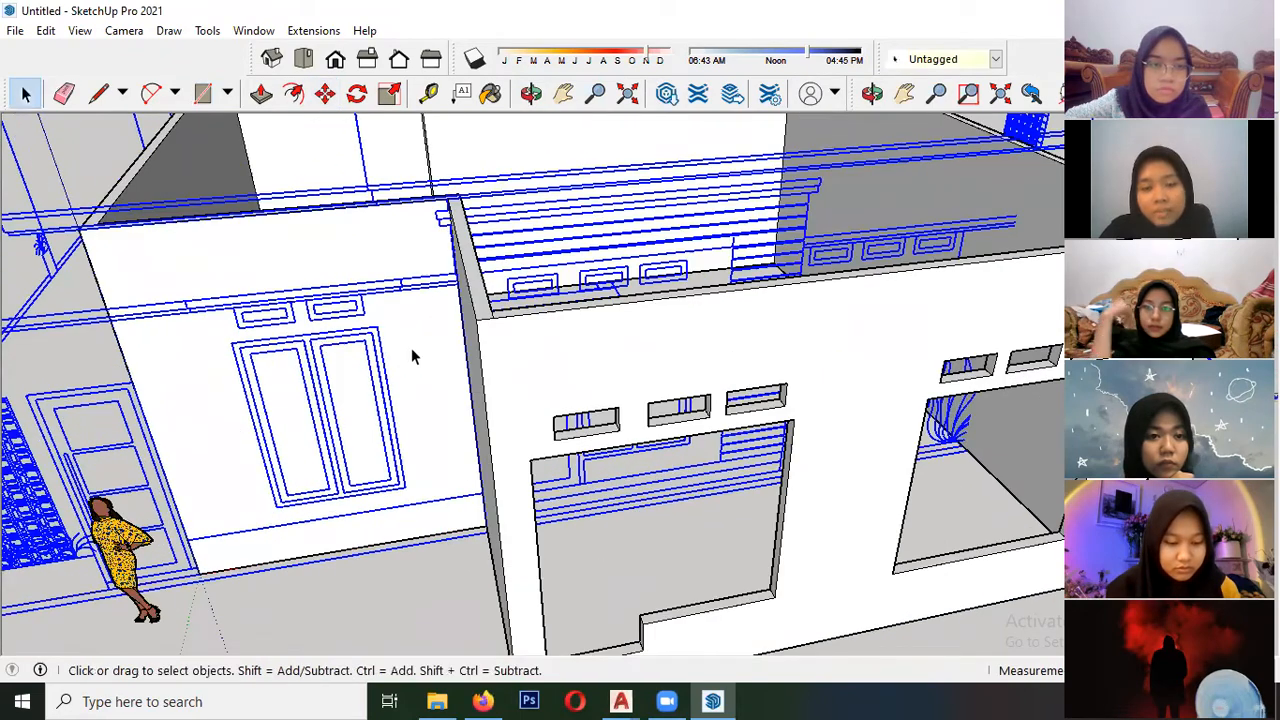
# - Outline the two-panel window on the recessed wall with a rectangle and push it through the wall
pyautogui.hotkey('ctrl', 't')
pyautogui.scroll(2, 242, 345)
pyautogui.scroll(1, 242, 345)
pyautogui.press('r')
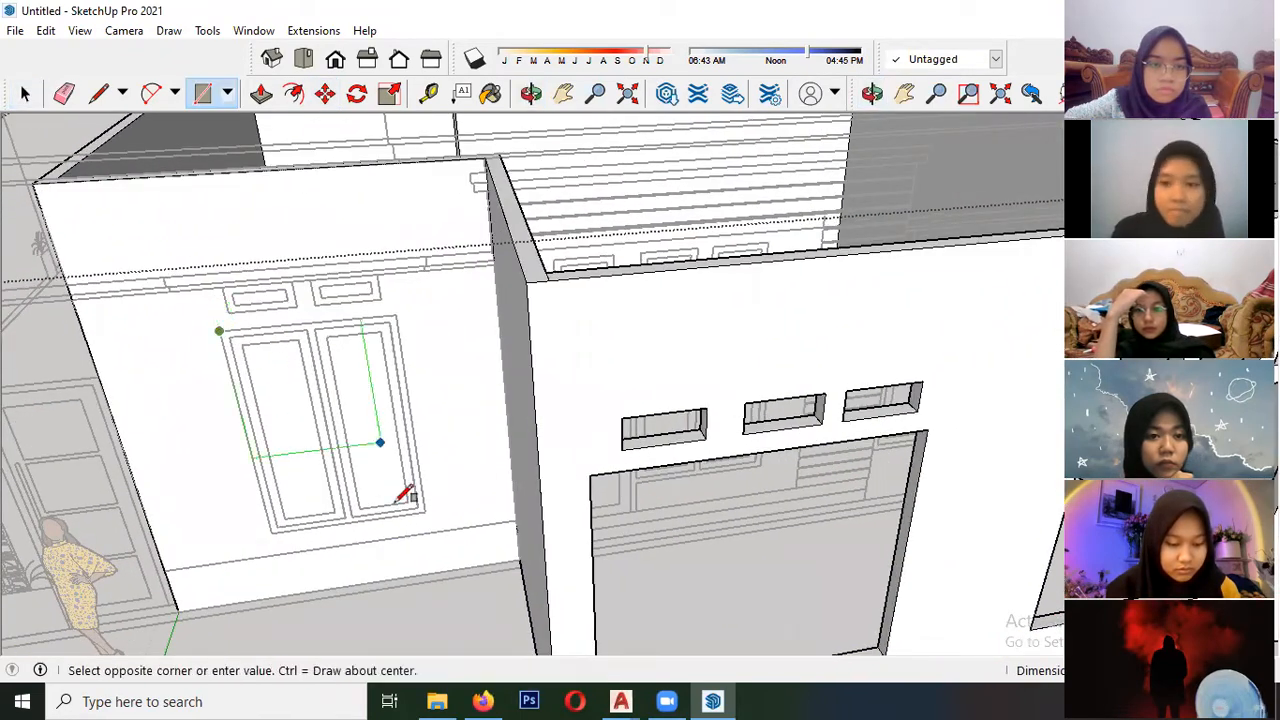
pyautogui.click(424, 511)
pyautogui.click(261, 93)
pyautogui.click(389, 465)
pyautogui.click(365, 386)
pyautogui.moveTo(337, 429); pyautogui.dragTo(267, 430, button='middle')
# - Outline the two vents above the recessed wall's window with rectangles and push them through the wall
pyautogui.scroll(5, 283, 243)
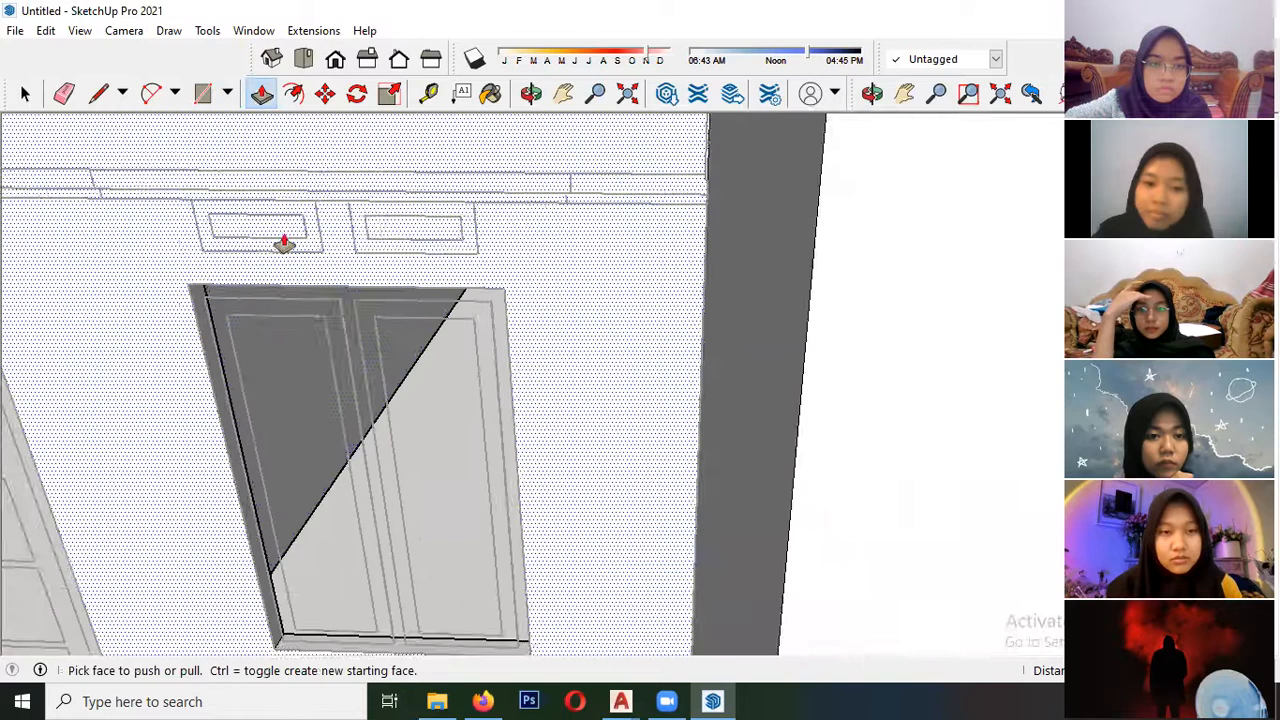
pyautogui.scroll(-1, 263, 280)
pyautogui.press('r')
pyautogui.click(318, 210)
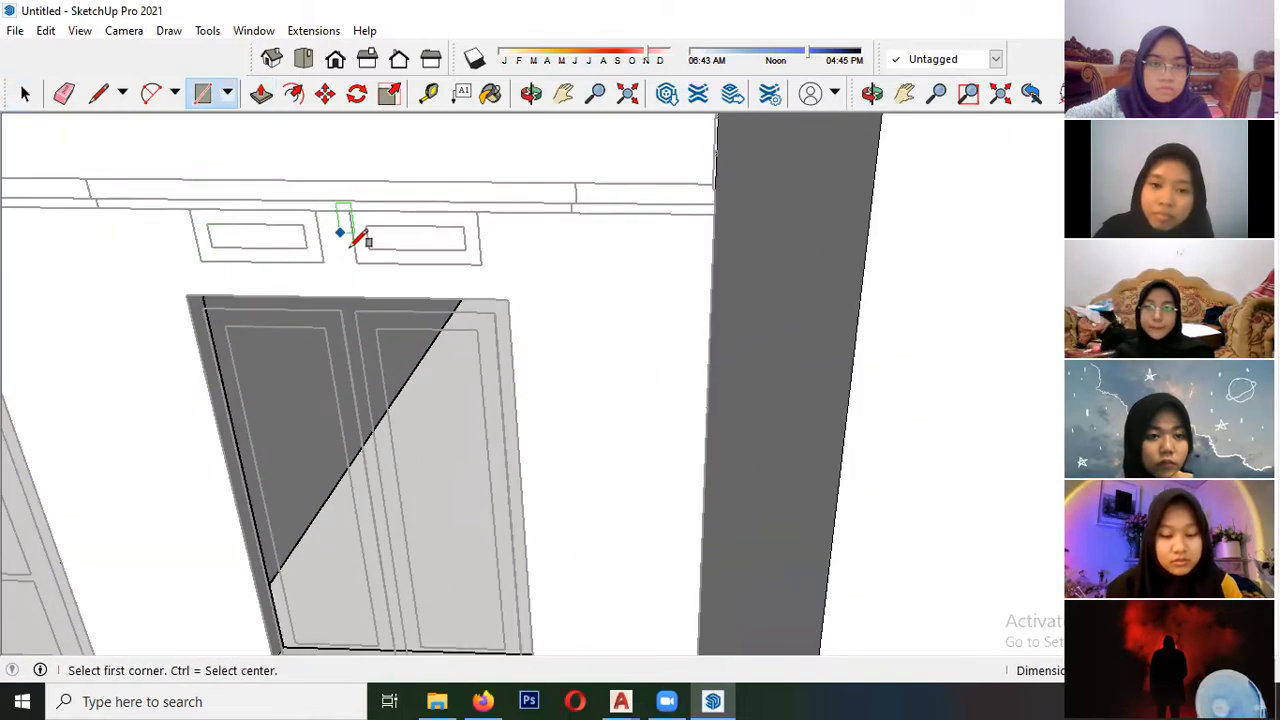
pyautogui.click(480, 208)
pyautogui.press('f')
pyautogui.press('p')
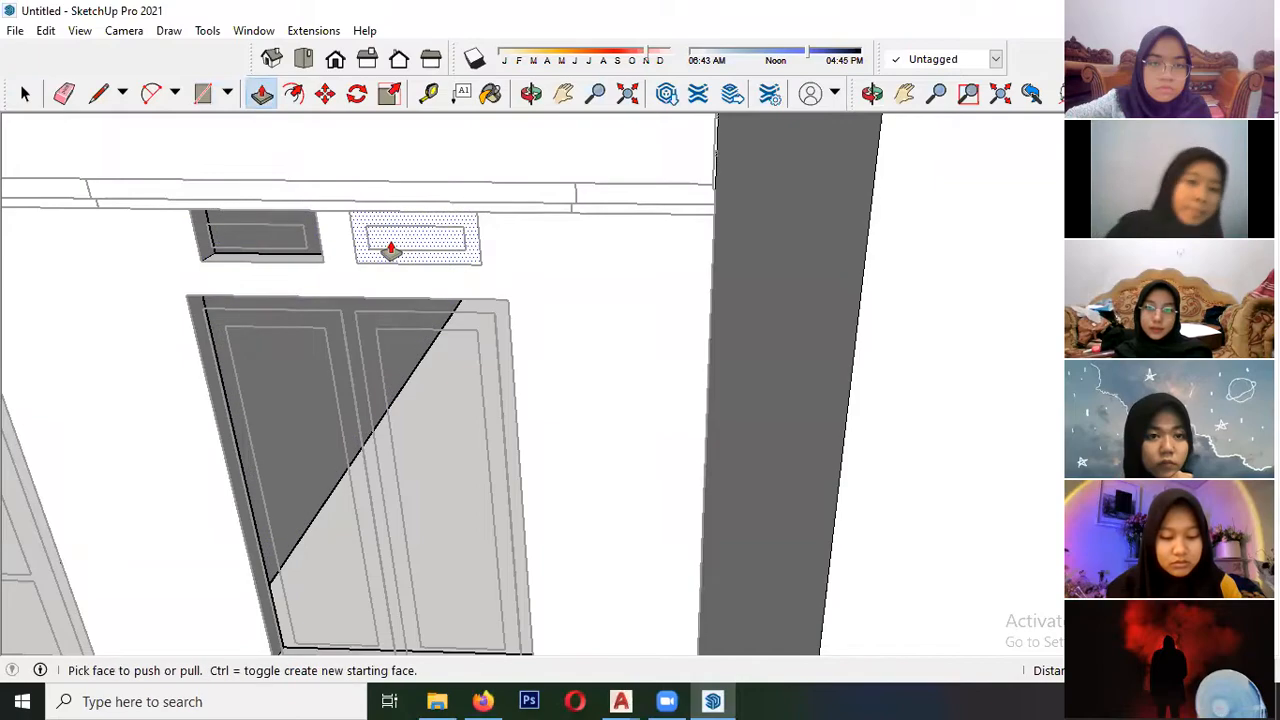
pyautogui.press('space')
# - Move the elevation drawings forward so they stand clear in front of the house walls
pyautogui.scroll(-12, 390, 250)
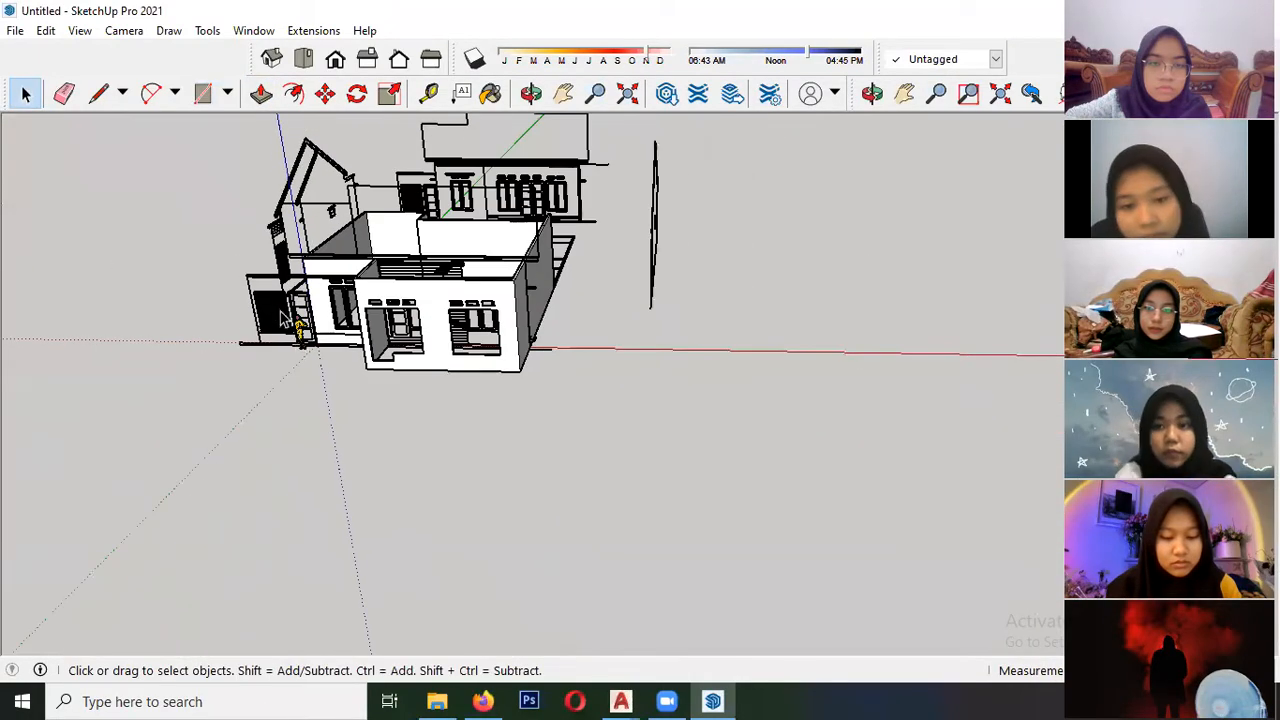
pyautogui.scroll(2, 292, 330)
pyautogui.click(248, 334)
pyautogui.moveTo(248, 336); pyautogui.dragTo(320, 567, button='middle')
pyautogui.press('m')
pyautogui.moveTo(573, 432); pyautogui.dragTo(294, 349, button='middle')
pyautogui.scroll(-3, 294, 360)
pyautogui.moveTo(400, 445); pyautogui.dragTo(535, 535, button='middle')
pyautogui.scroll(2, 437, 448)
pyautogui.scroll(3, 440, 448)
pyautogui.moveTo(500, 391); pyautogui.dragTo(446, 335, button='middle')
pyautogui.scroll(-2, 238, 303)
pyautogui.scroll(3, 490, 473)
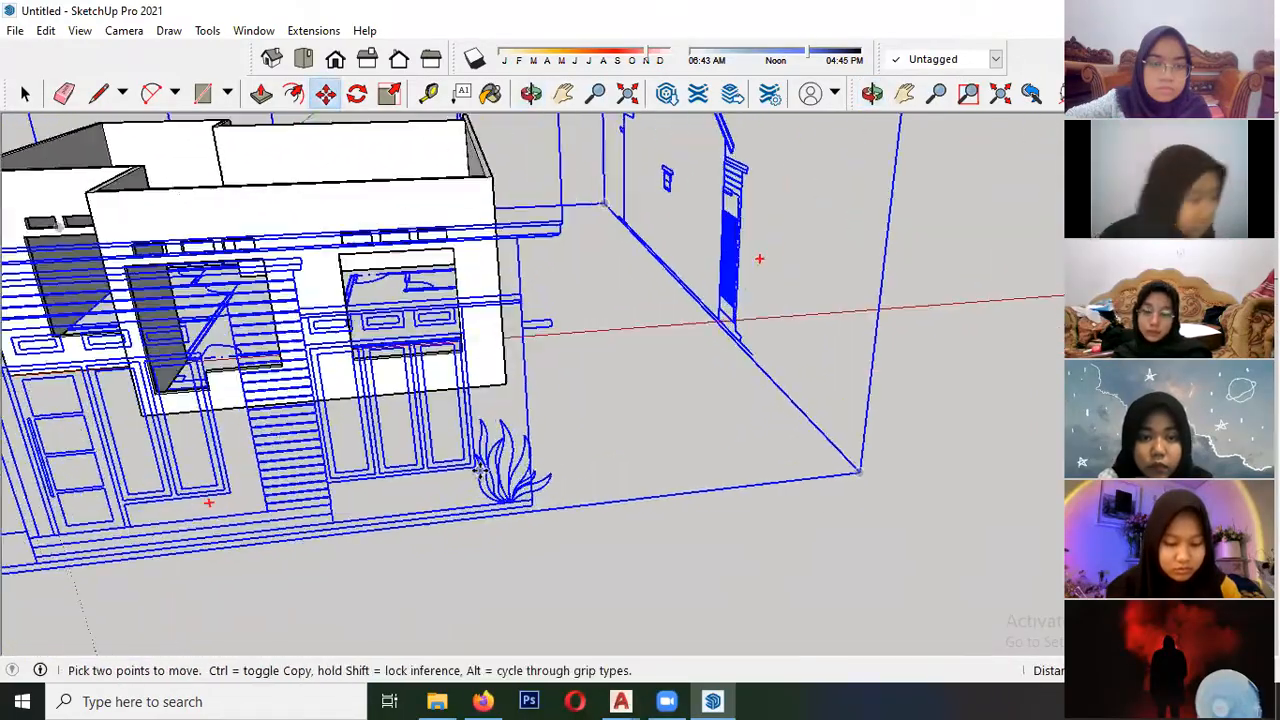
pyautogui.scroll(-3, 50, 386)
pyautogui.press('space')
pyautogui.click(458, 520)
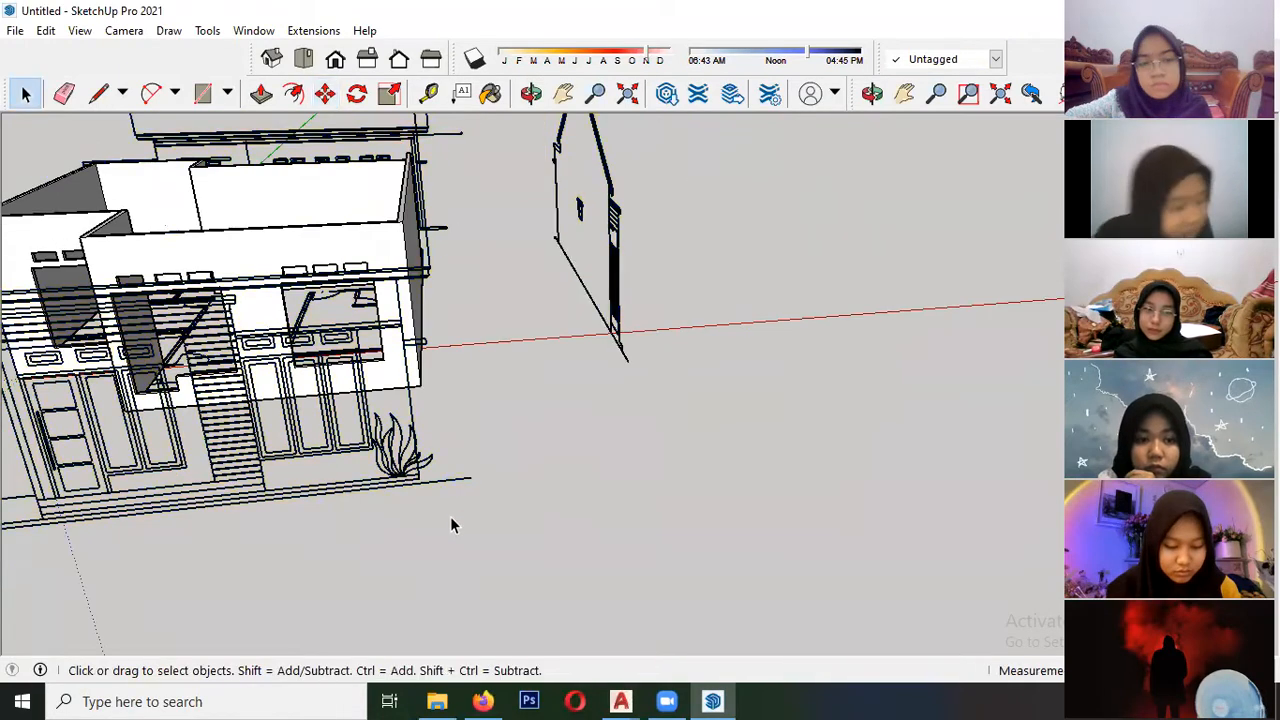
# - Trace the three-panel window frame on the front elevation with rectangles around its outer edge and individual panels
pyautogui.scroll(4, 455, 522)
pyautogui.scroll(2, 362, 430)
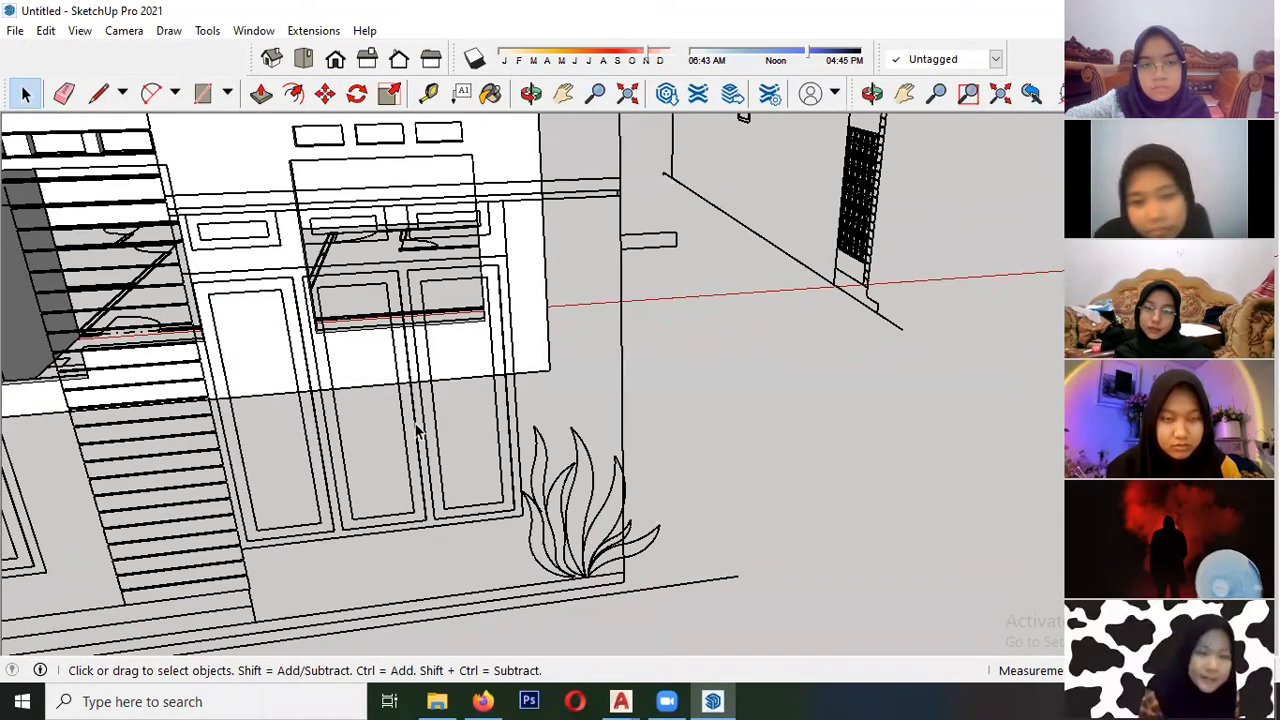
pyautogui.click(202, 94)
pyautogui.moveTo(460, 420); pyautogui.dragTo(340, 543, button='middle')
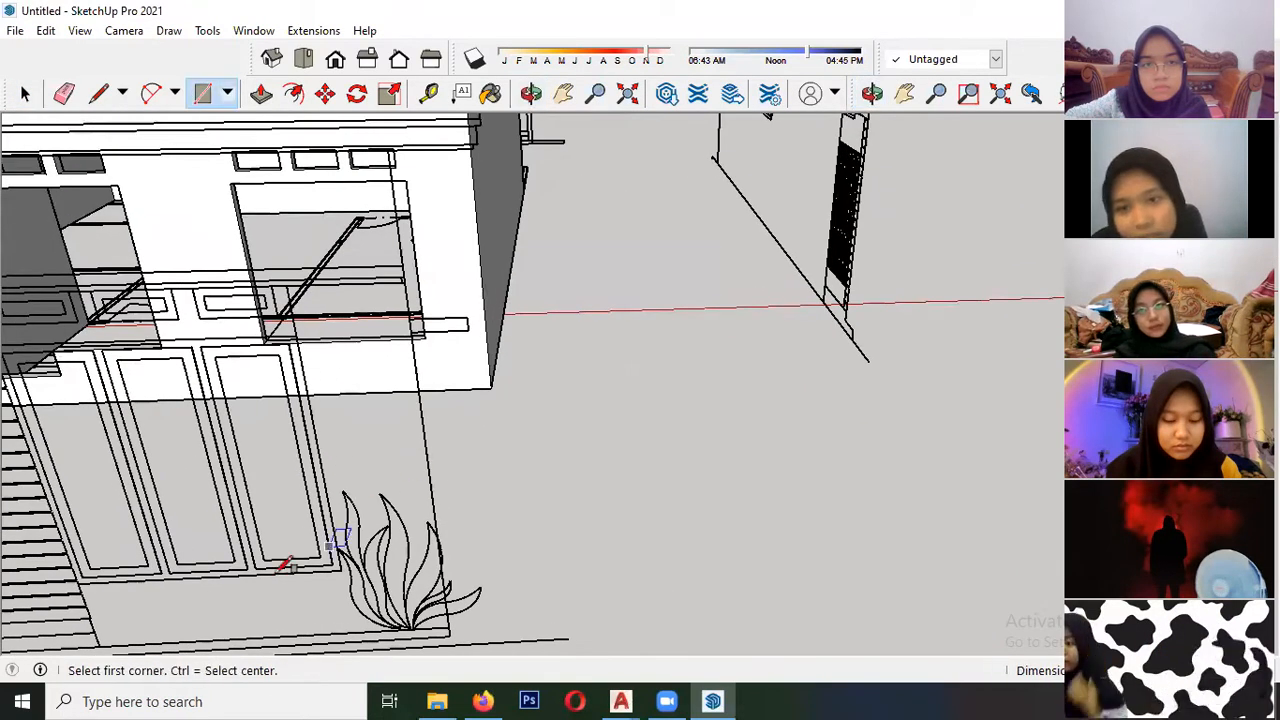
pyautogui.click(78, 583)
pyautogui.click(296, 336)
pyautogui.scroll(-2, 275, 396)
pyautogui.scroll(2, 124, 455)
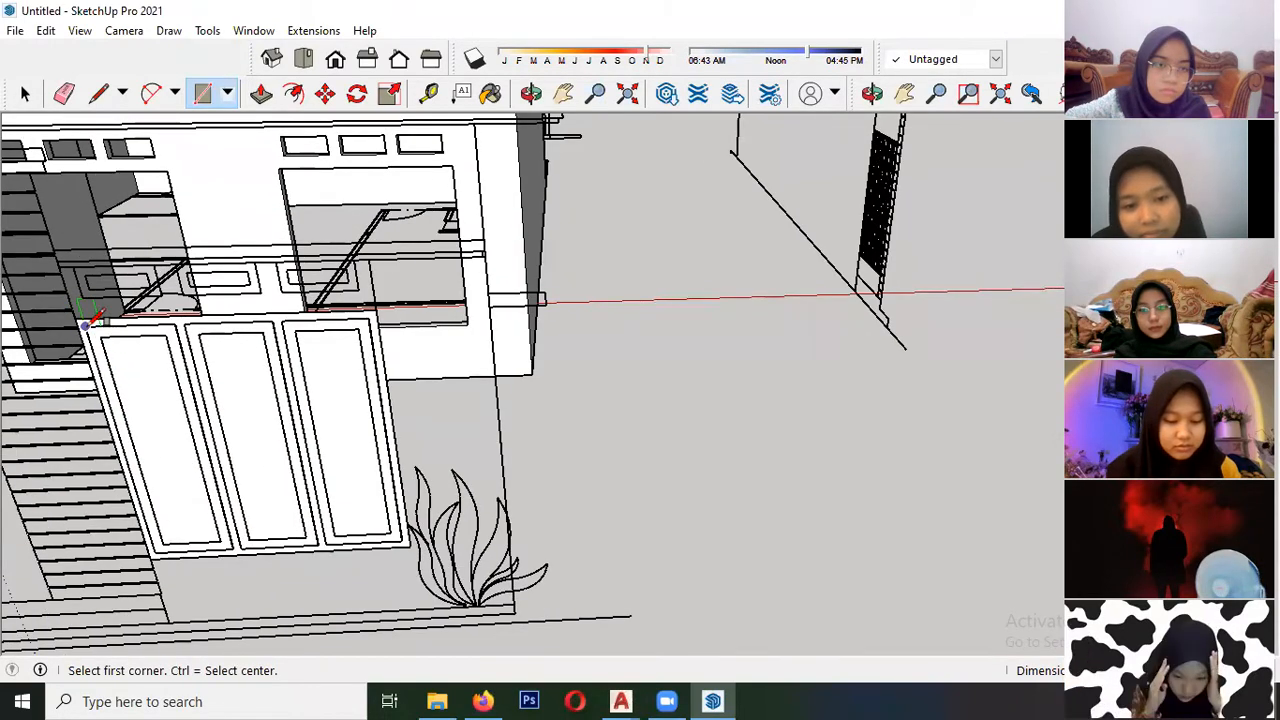
pyautogui.click(240, 546)
pyautogui.click(284, 318)
pyautogui.click(284, 320)
pyautogui.click(404, 542)
# - Delete the three panel faces inside the traced window so only the frame face remains
pyautogui.press('space')
pyautogui.click(349, 436)
pyautogui.press('Delete')
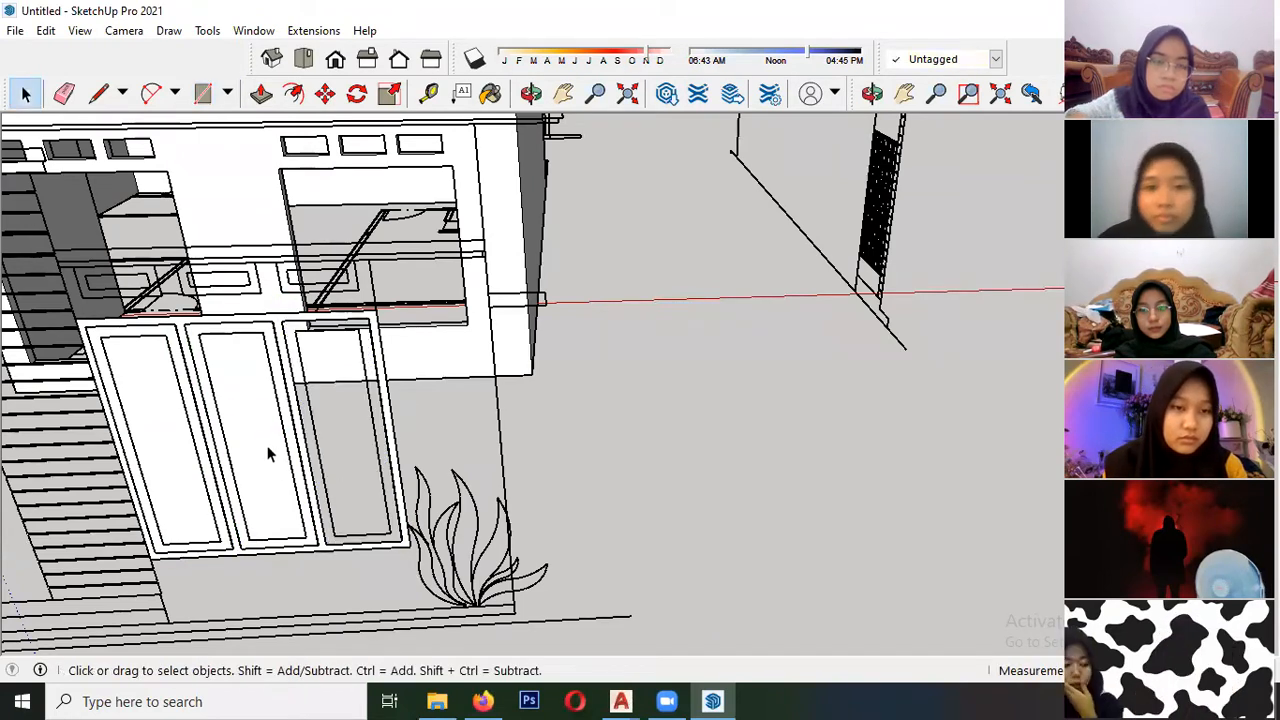
pyautogui.click(268, 453)
pyautogui.press('Delete')
pyautogui.click(163, 420)
pyautogui.press('Delete')
# - Turn the whole window frame face and its edges into a component with the default settings
pyautogui.moveTo(163, 420); pyautogui.dragTo(225, 560, button='middle')
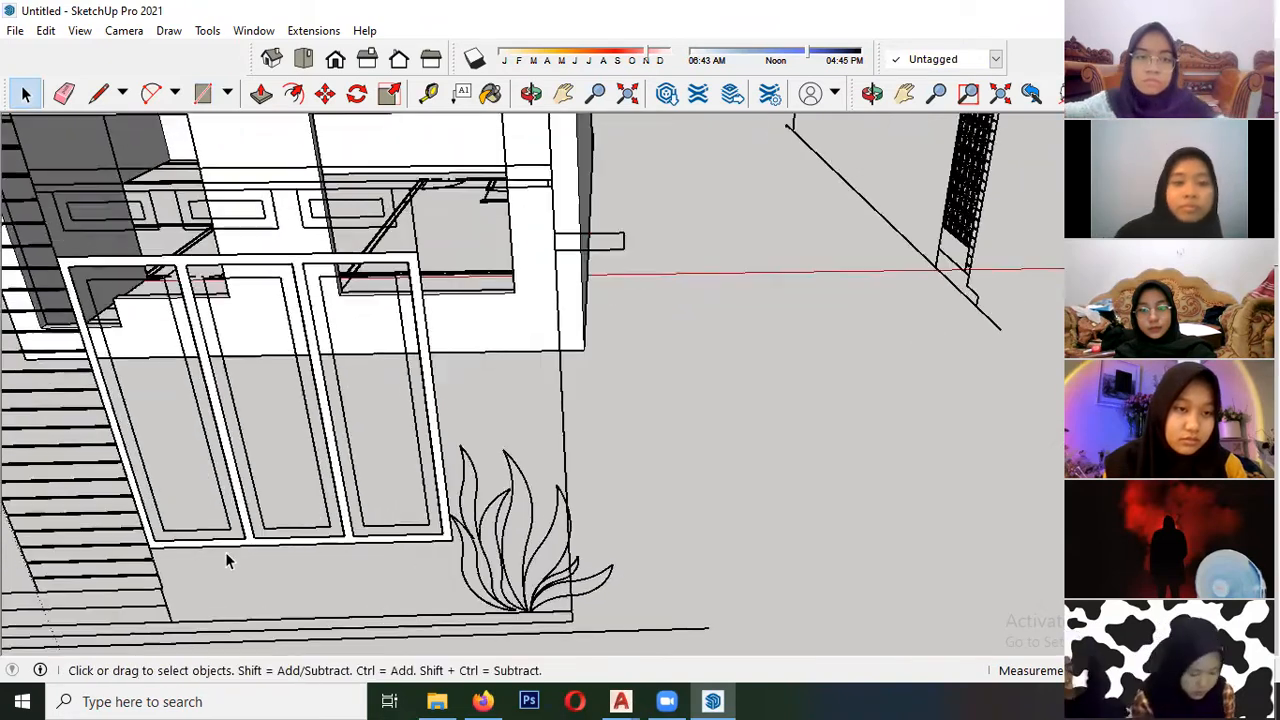
pyautogui.scroll(5, 225, 560)
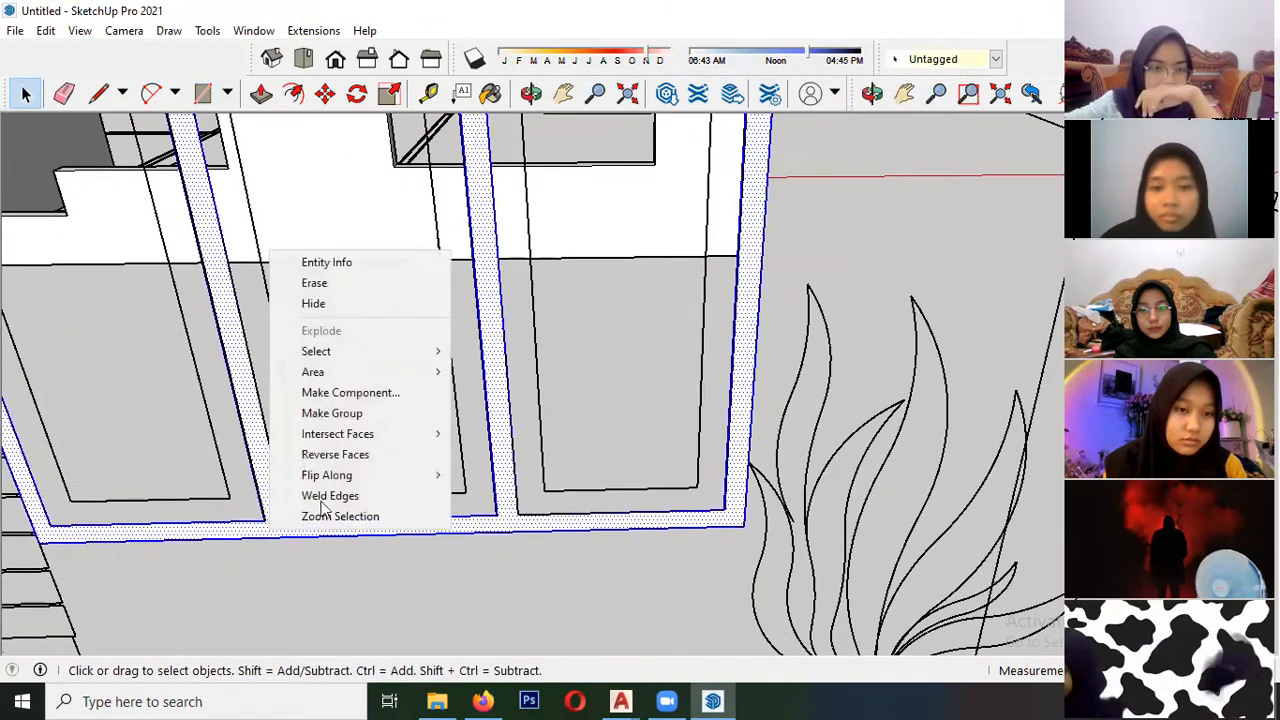
pyautogui.click(350, 392)
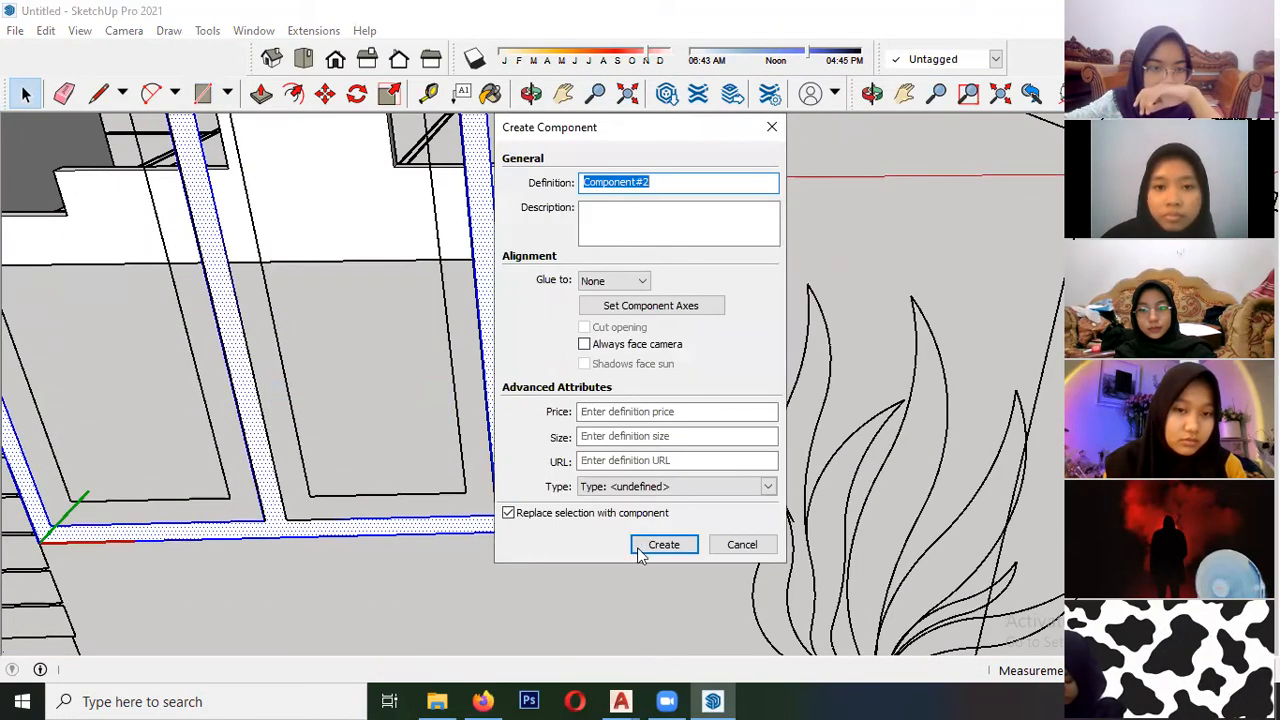
pyautogui.press('Return')
pyautogui.press('Escape')
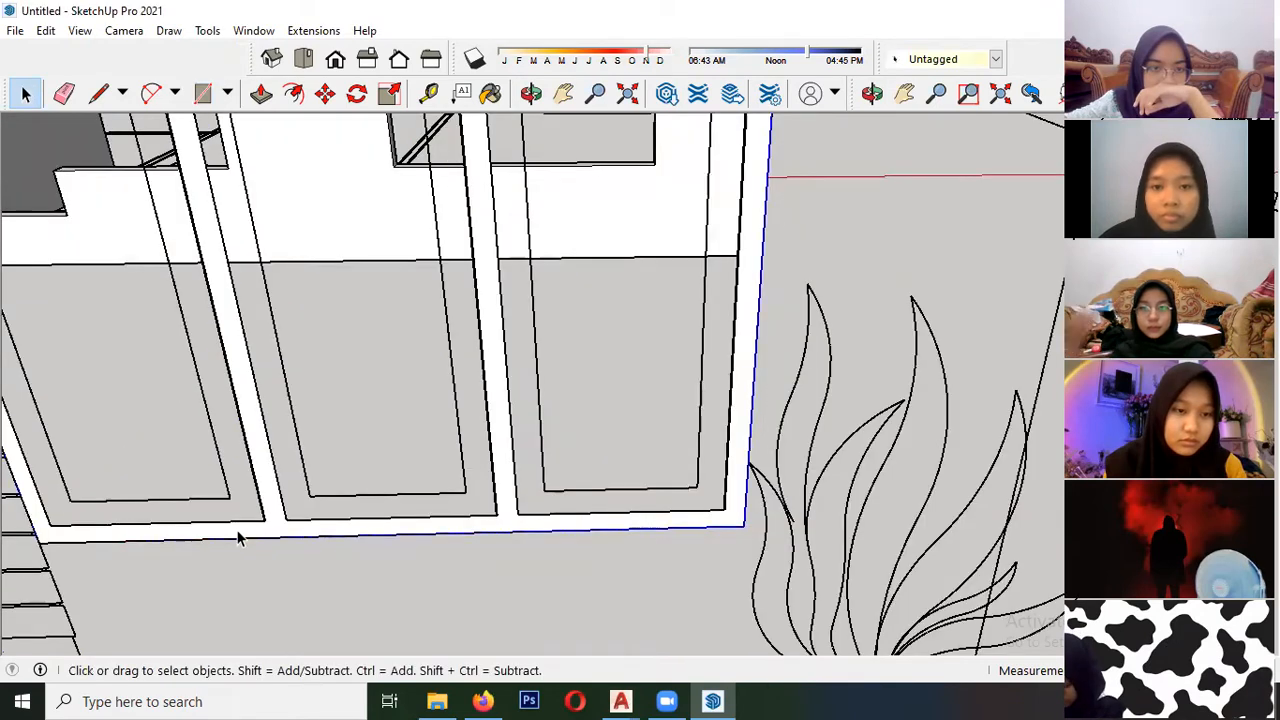
# - Move the frame component by its lower-left corner to the rear lower-left corner of the front wall's three-panel window opening
pyautogui.scroll(-2, 307, 522)
pyautogui.click(325, 93)
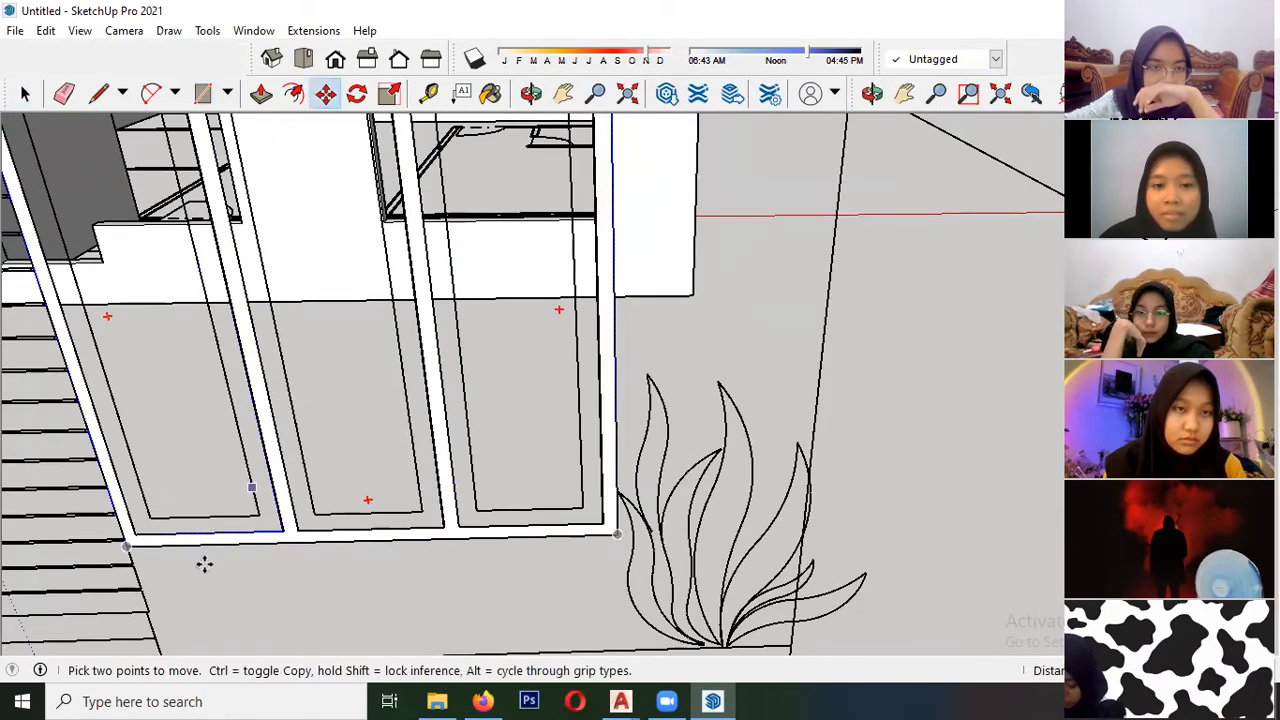
pyautogui.click(130, 551)
pyautogui.scroll(-2, 180, 546)
pyautogui.keyDown('shift'); pyautogui.moveTo(306, 411); pyautogui.dragTo(190, 590, button='middle'); pyautogui.keyUp('shift')
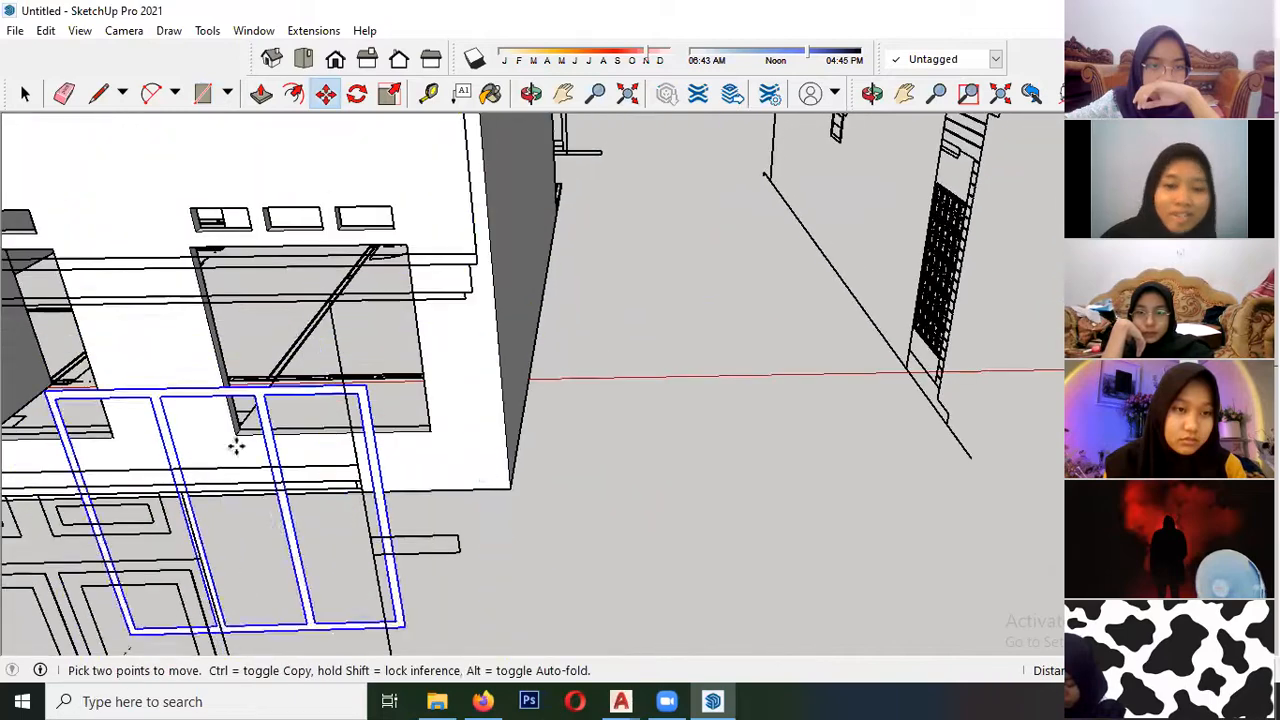
pyautogui.moveTo(236, 447); pyautogui.dragTo(186, 477, button='middle')
pyautogui.scroll(6, 215, 475)
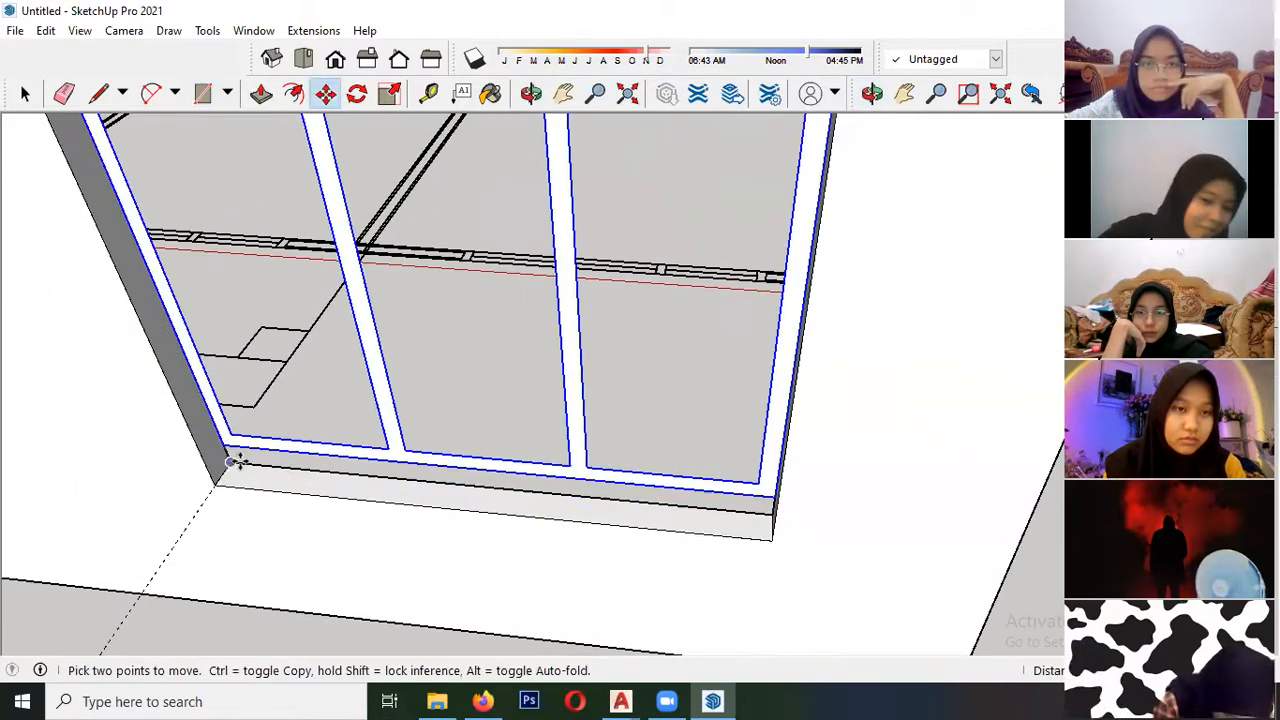
pyautogui.click(232, 466)
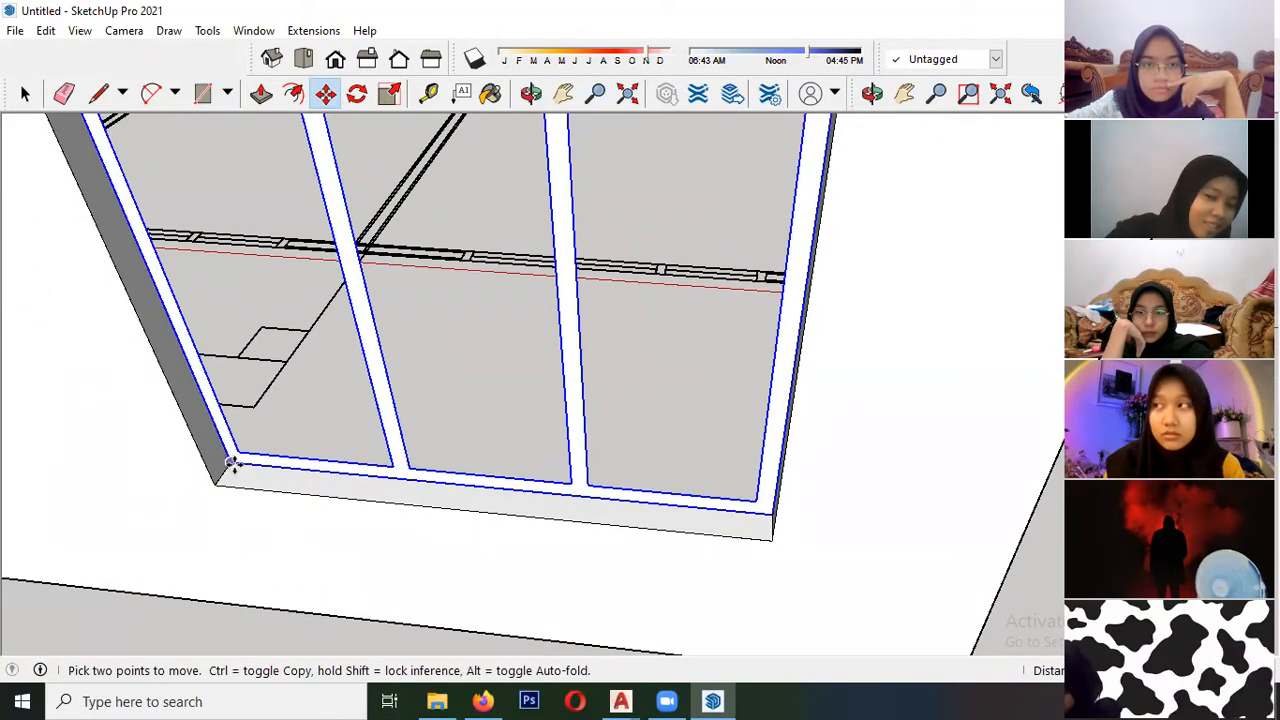
# - Extrude the frame face inside its component up to the outer face of the front wall
pyautogui.scroll(-4, 232, 464)
pyautogui.moveTo(290, 452); pyautogui.dragTo(311, 420, button='middle')
pyautogui.scroll(3, 318, 418)
pyautogui.press('space')
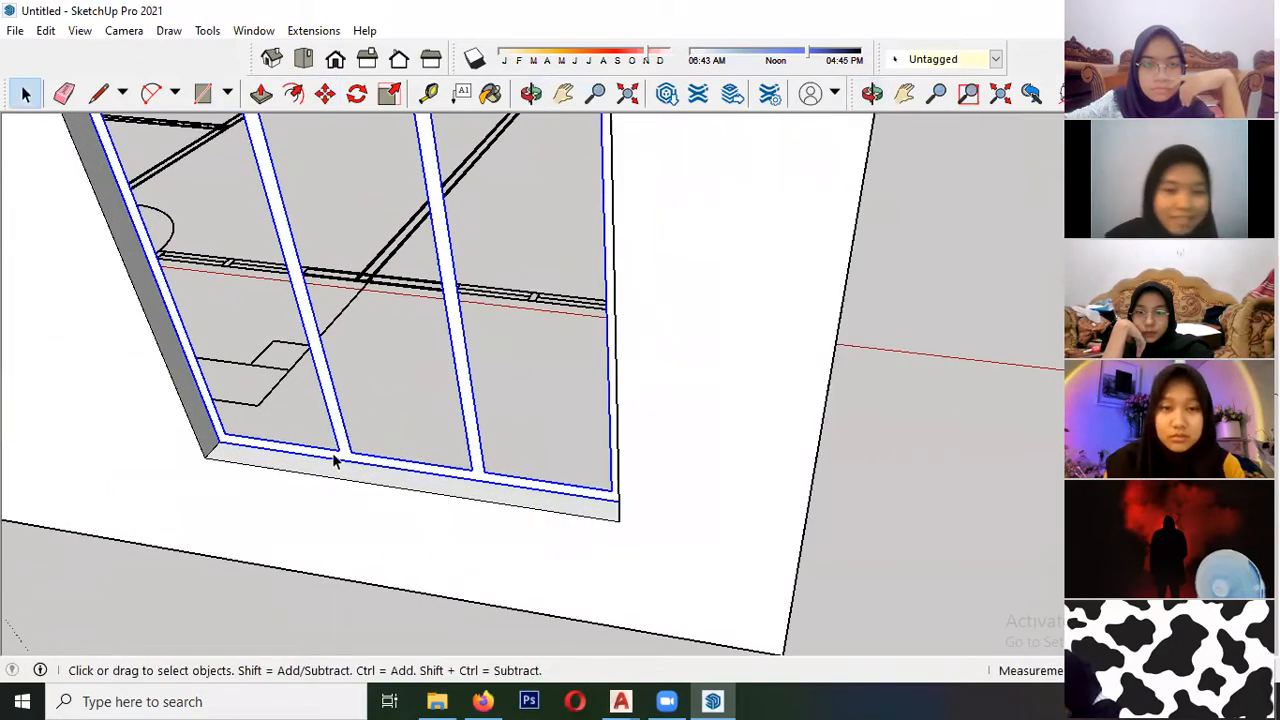
pyautogui.scroll(2, 335, 460)
pyautogui.doubleClick(348, 460)
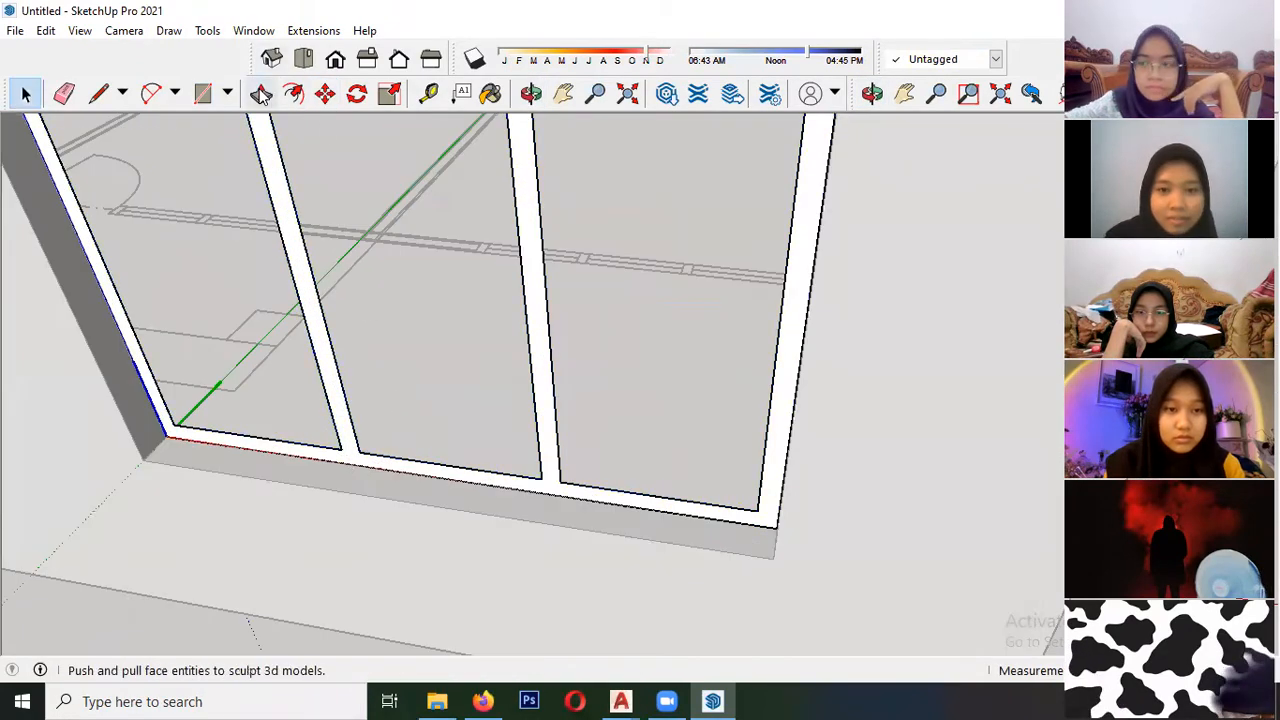
pyautogui.click(260, 93)
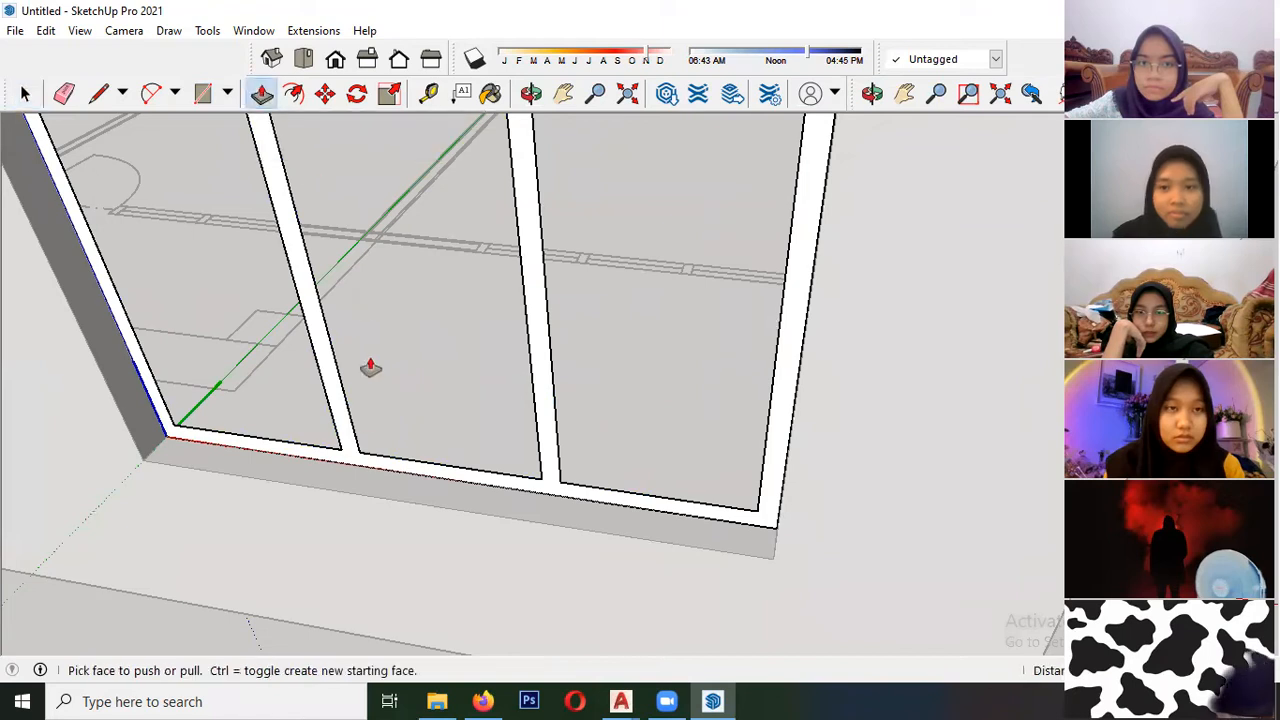
pyautogui.click(346, 466)
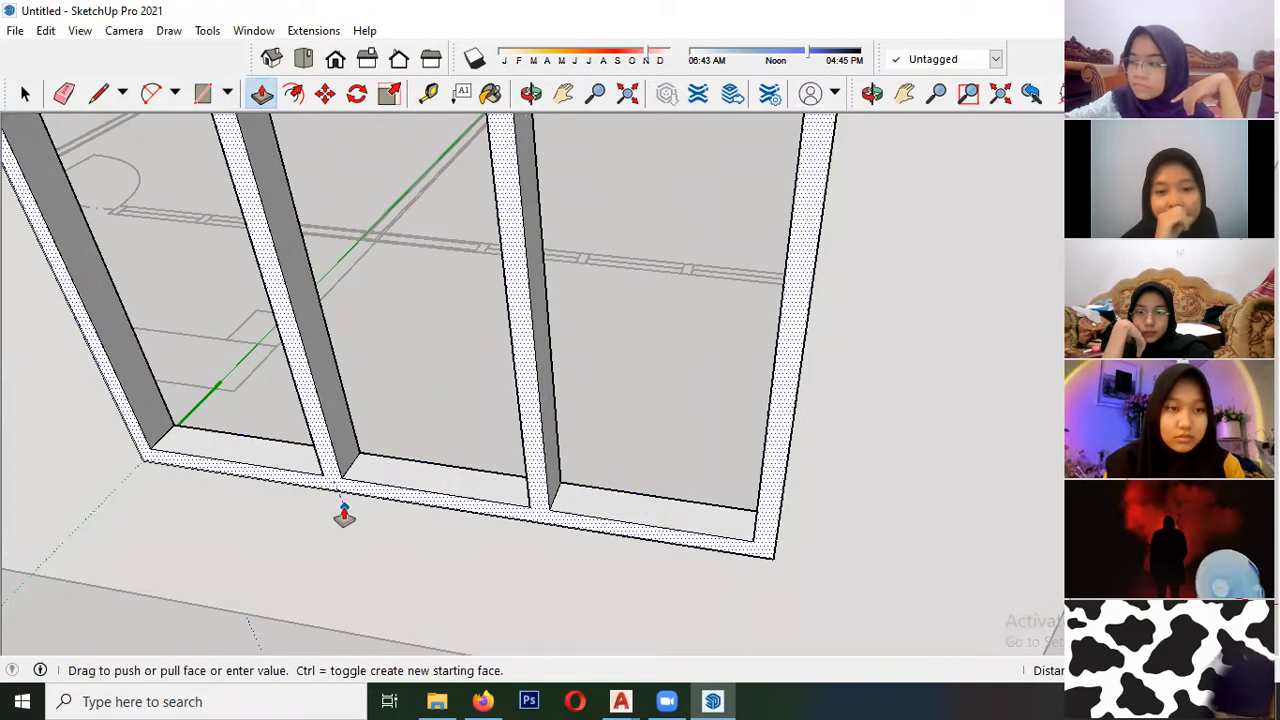
pyautogui.click(344, 508)
pyautogui.press('space')
pyautogui.click(601, 386)
pyautogui.scroll(-4, 411, 500)
pyautogui.moveTo(411, 498); pyautogui.dragTo(418, 433, button='middle')
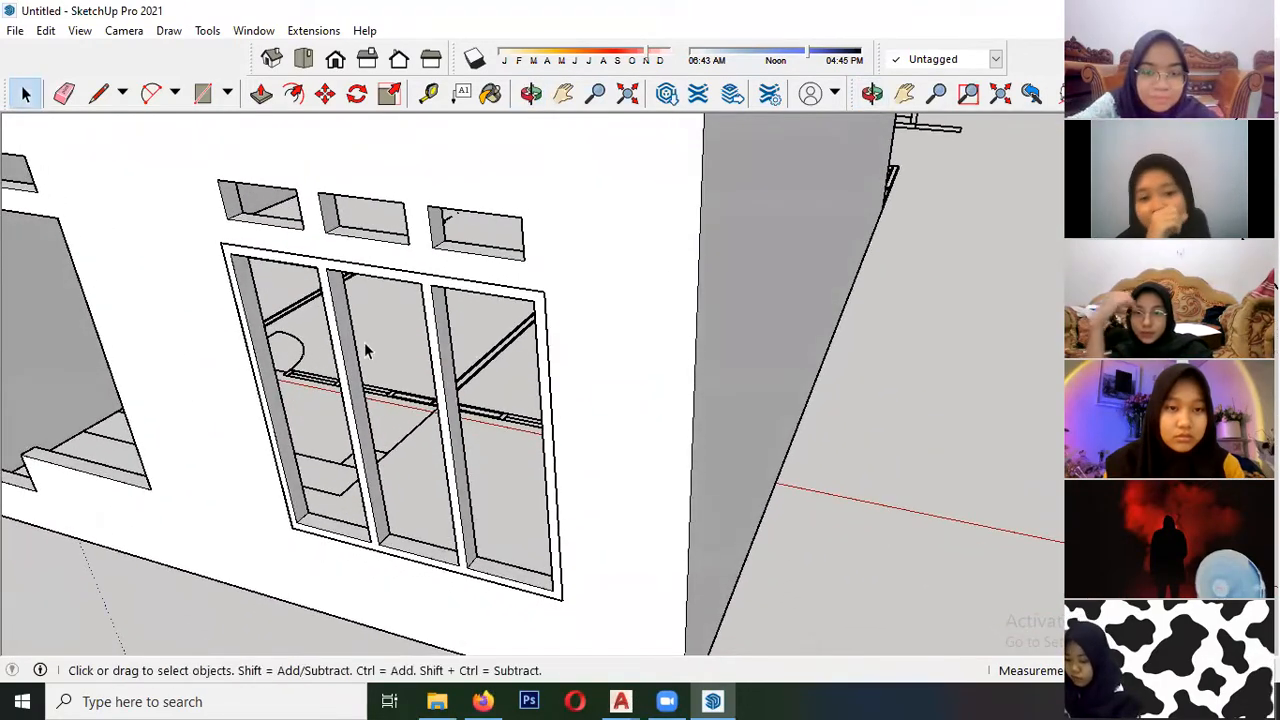
# - Trace the leftmost sash of the three-panel window on the elevation with an outer and an inner rectangle
pyautogui.scroll(-6, 451, 275)
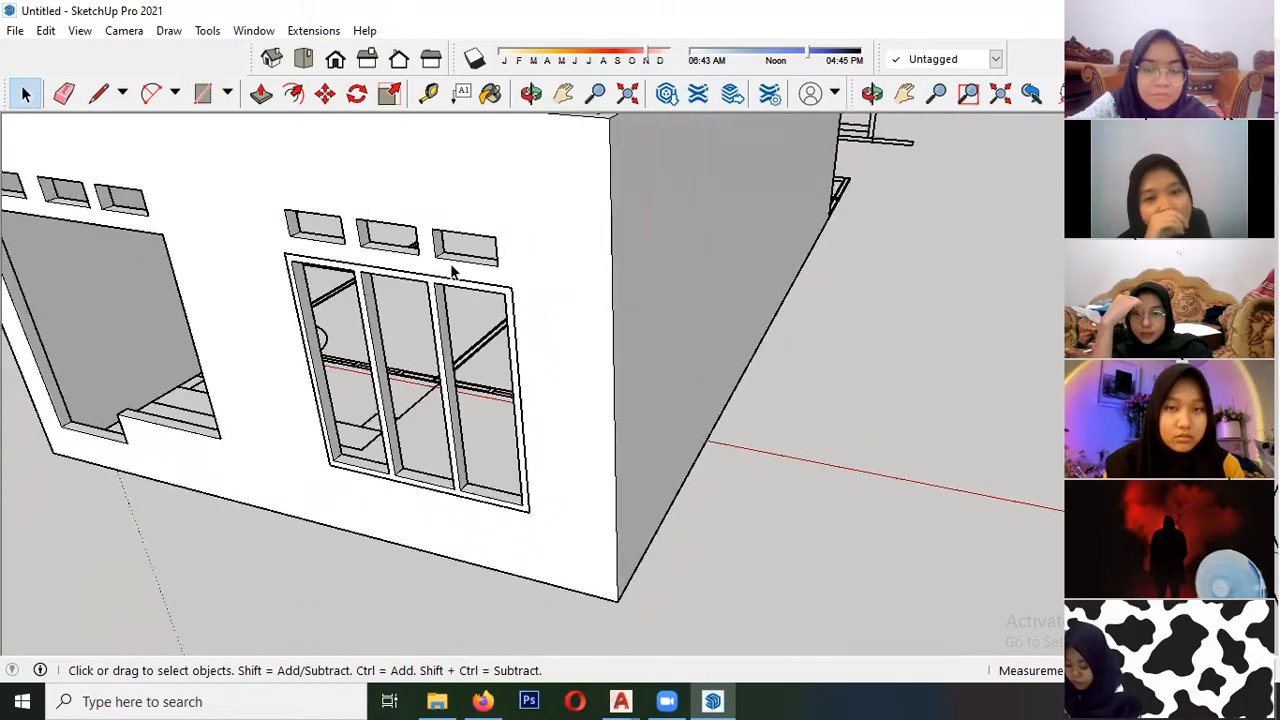
pyautogui.moveTo(457, 277); pyautogui.dragTo(500, 320, button='middle')
pyautogui.scroll(4, 388, 393)
pyautogui.moveTo(388, 394); pyautogui.dragTo(420, 402, button='middle')
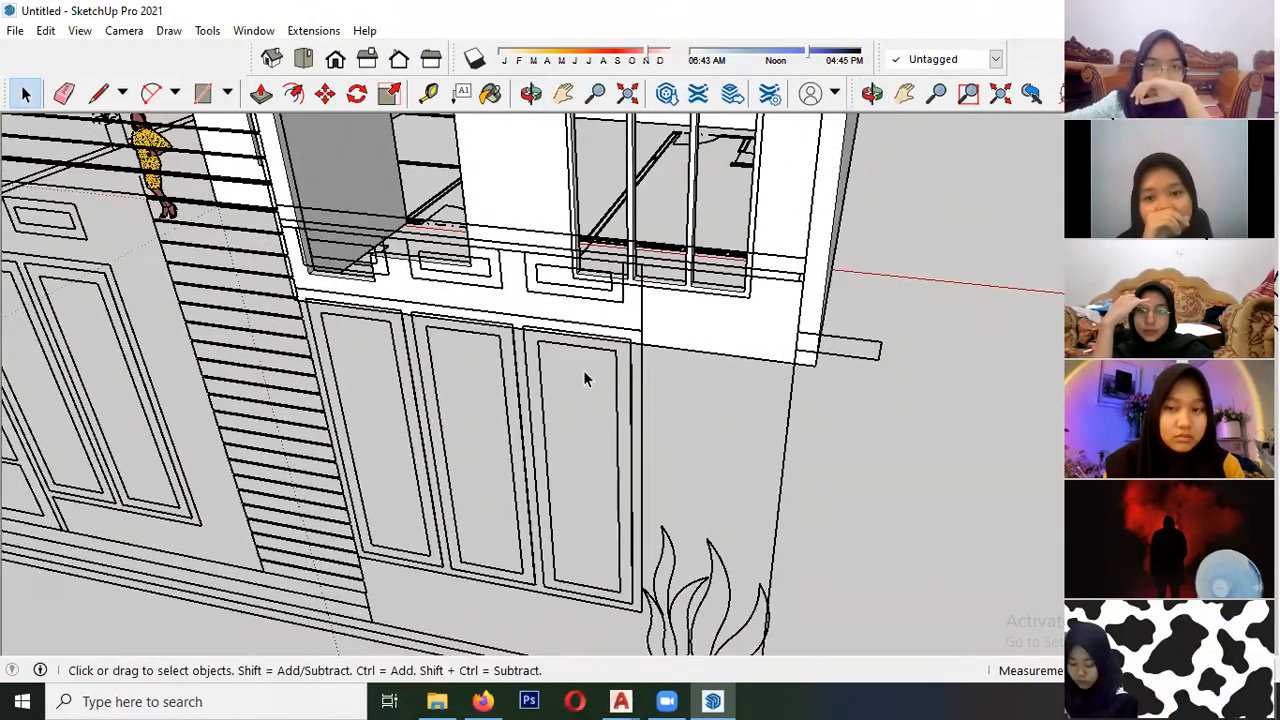
pyautogui.scroll(-3, 360, 408)
pyautogui.scroll(4, 522, 508)
pyautogui.scroll(-3, 360, 446)
pyautogui.moveTo(360, 446); pyautogui.dragTo(350, 338, button='middle')
pyautogui.scroll(4, 350, 338)
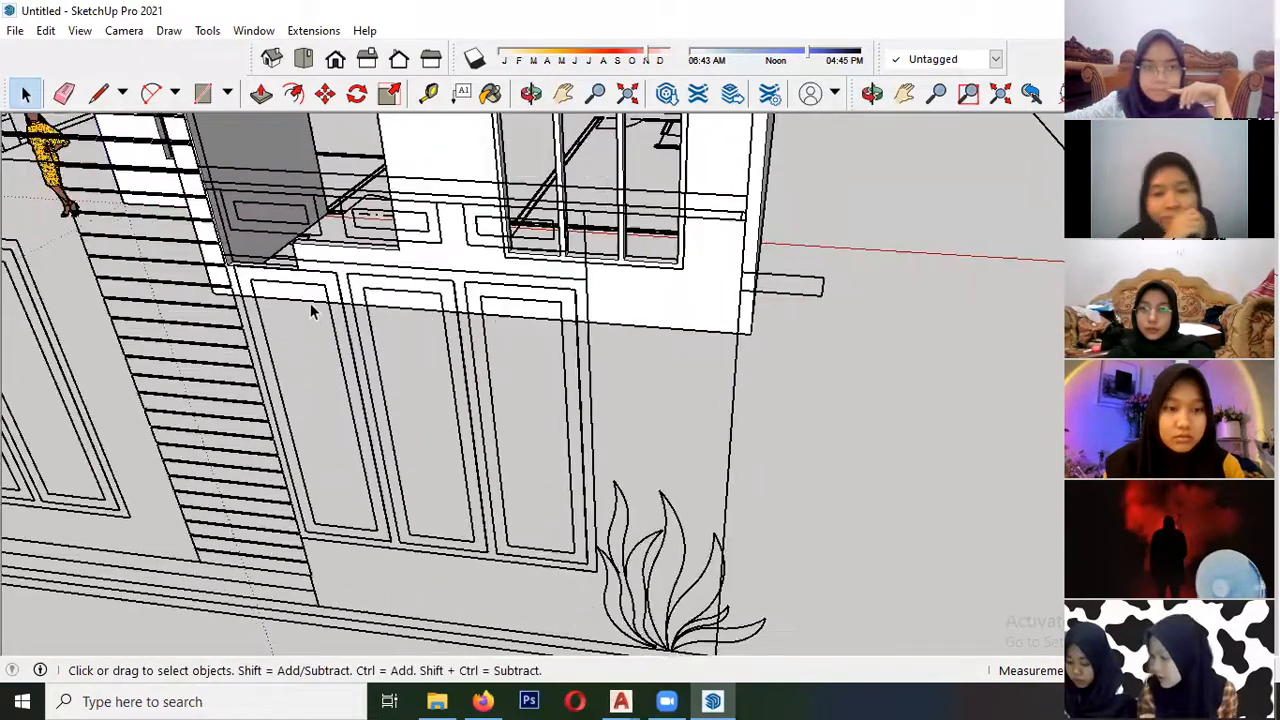
pyautogui.press('r')
pyautogui.click(252, 259)
pyautogui.scroll(-1, 252, 259)
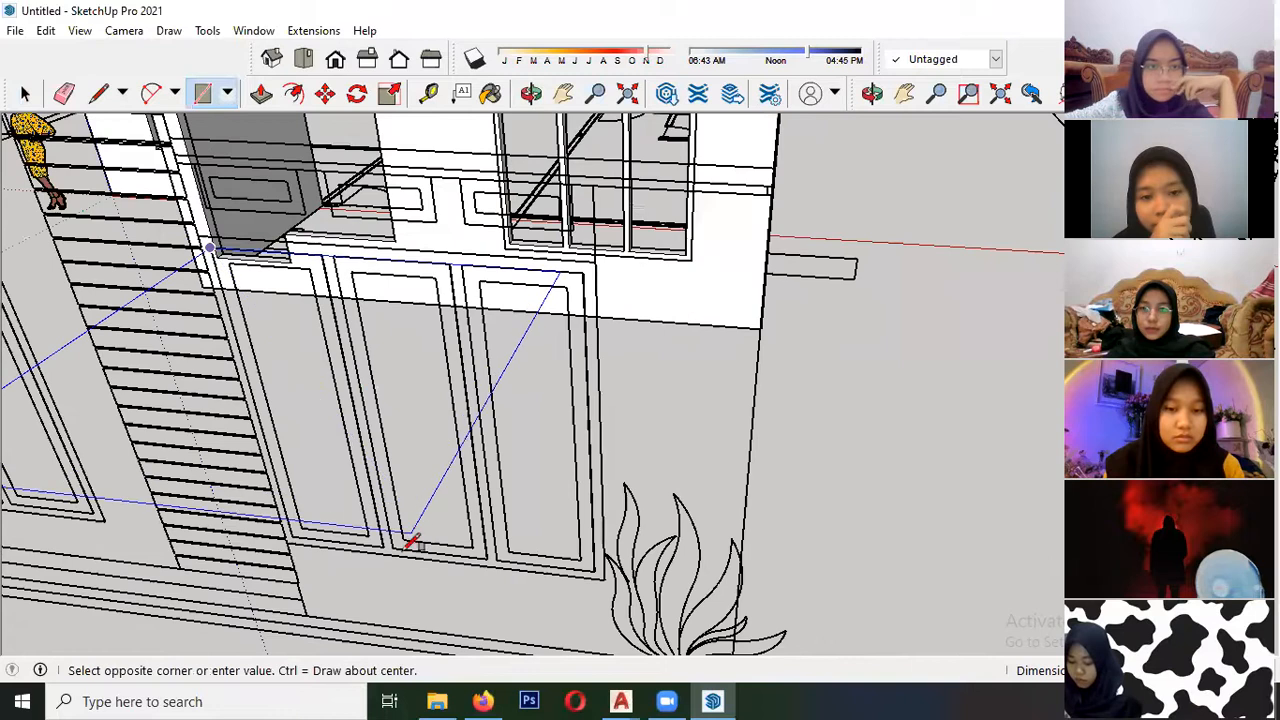
pyautogui.scroll(-1, 409, 540)
pyautogui.scroll(1, 400, 542)
pyautogui.click(384, 545)
pyautogui.press('space')
pyautogui.press('r')
pyautogui.click(227, 259)
pyautogui.click(367, 517)
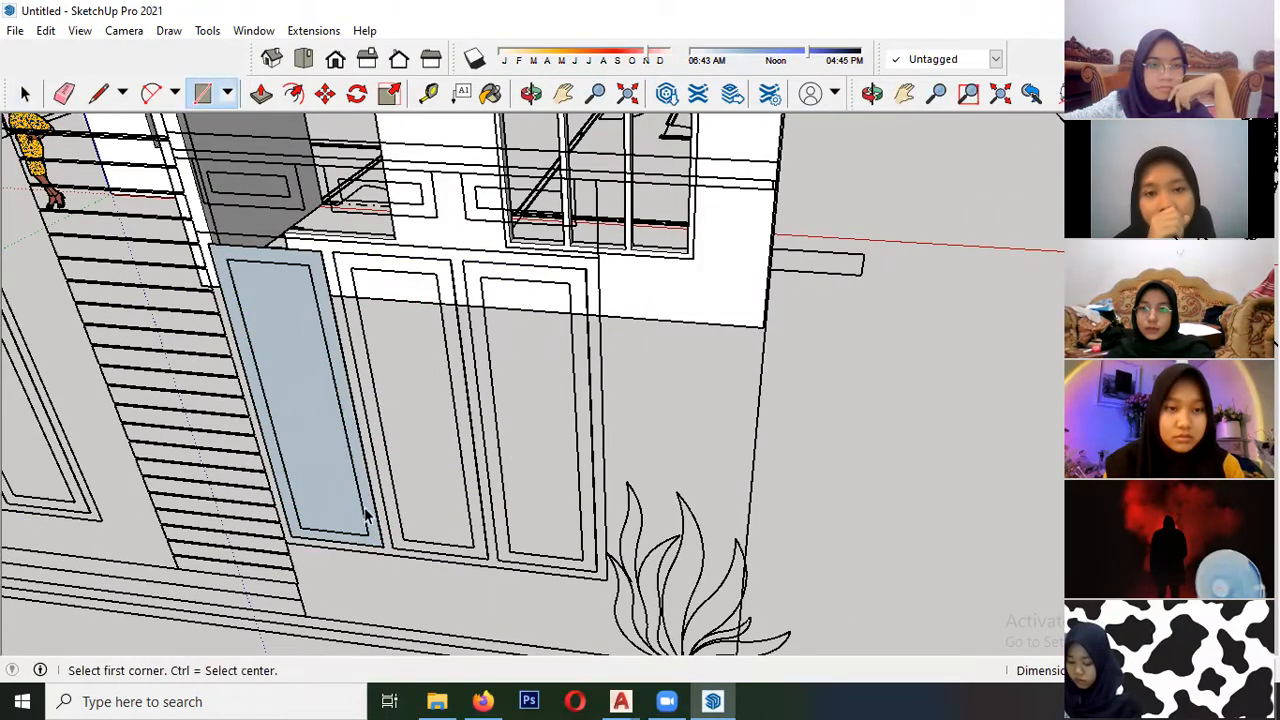
# - Delete the inner face of the leftmost sash tracing so that only the sash border remains
pyautogui.press('space')
pyautogui.click(319, 409)
pyautogui.press('Delete')
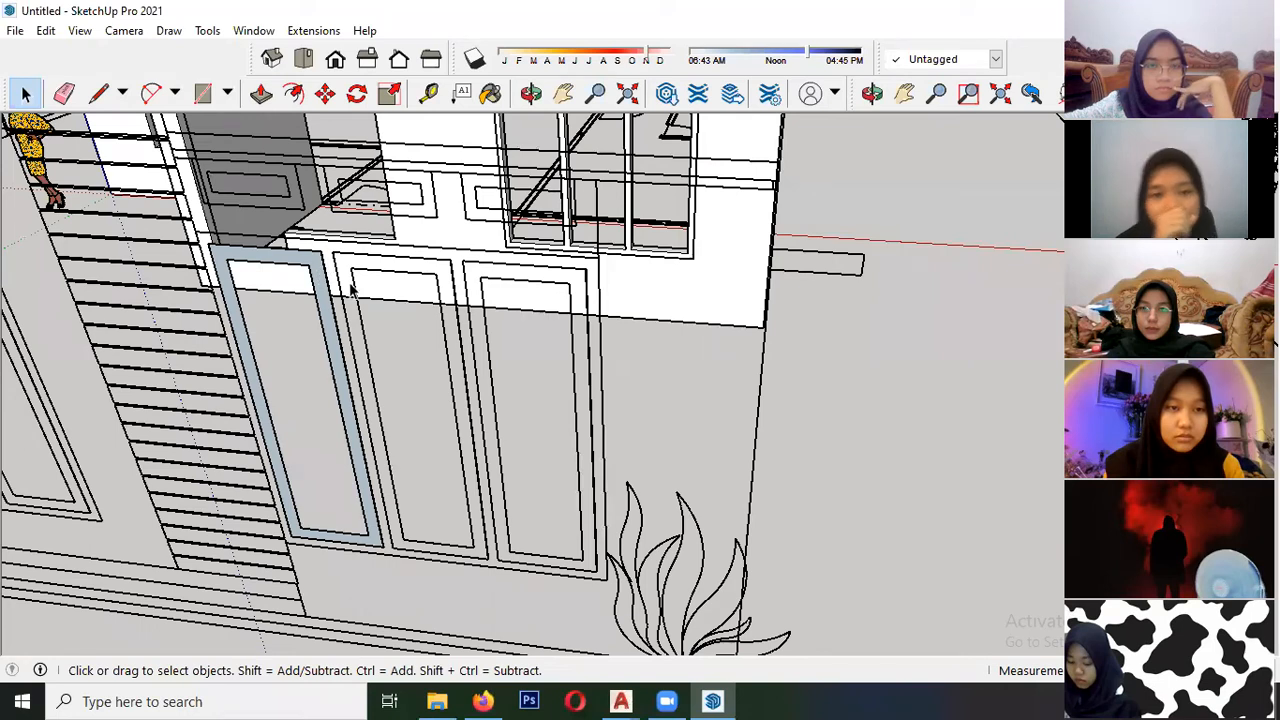
# - Trace the middle and rightmost sashes of the three-panel window on the elevation with outer and inner rectangles
pyautogui.press('r')
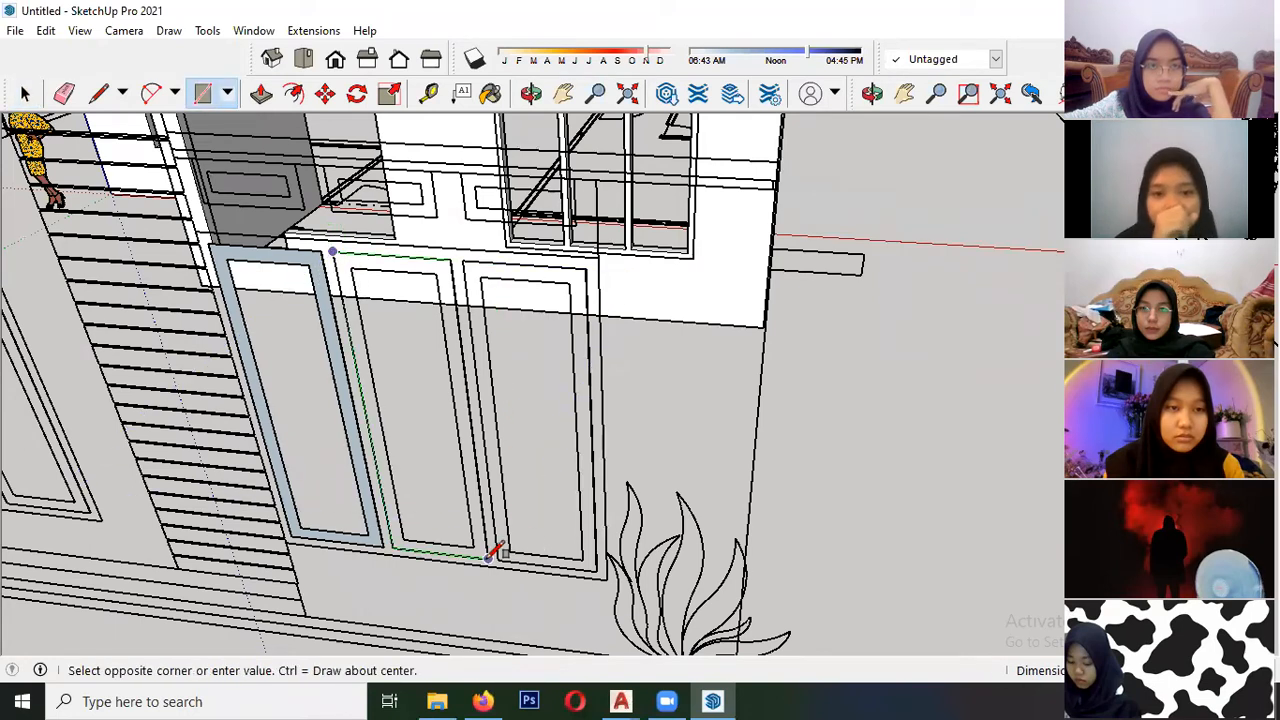
pyautogui.click(488, 557)
pyautogui.click(586, 269)
pyautogui.press('space')
pyautogui.press('r')
pyautogui.click(569, 283)
pyautogui.click(510, 549)
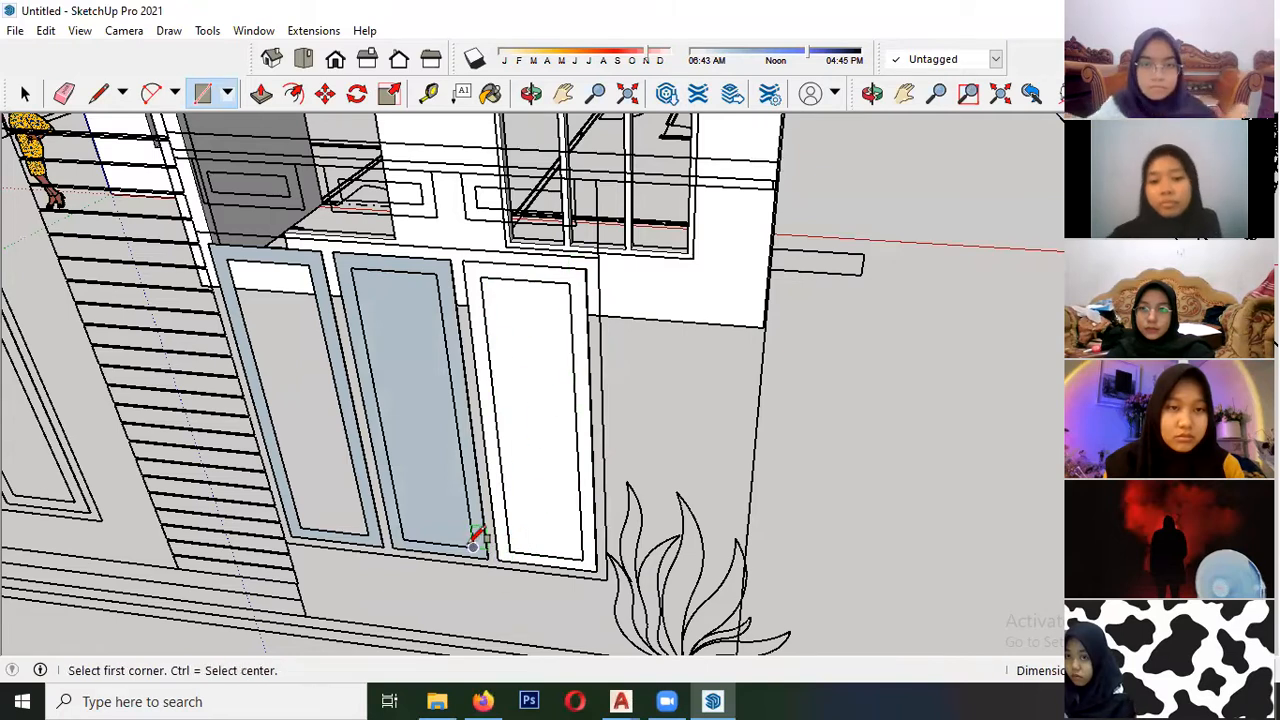
pyautogui.click(350, 268)
# - Delete the inner faces of the middle and rightmost sash tracings
pyautogui.press('space')
pyautogui.click(428, 358)
pyautogui.press('Delete')
pyautogui.click(525, 389)
pyautogui.press('Delete')
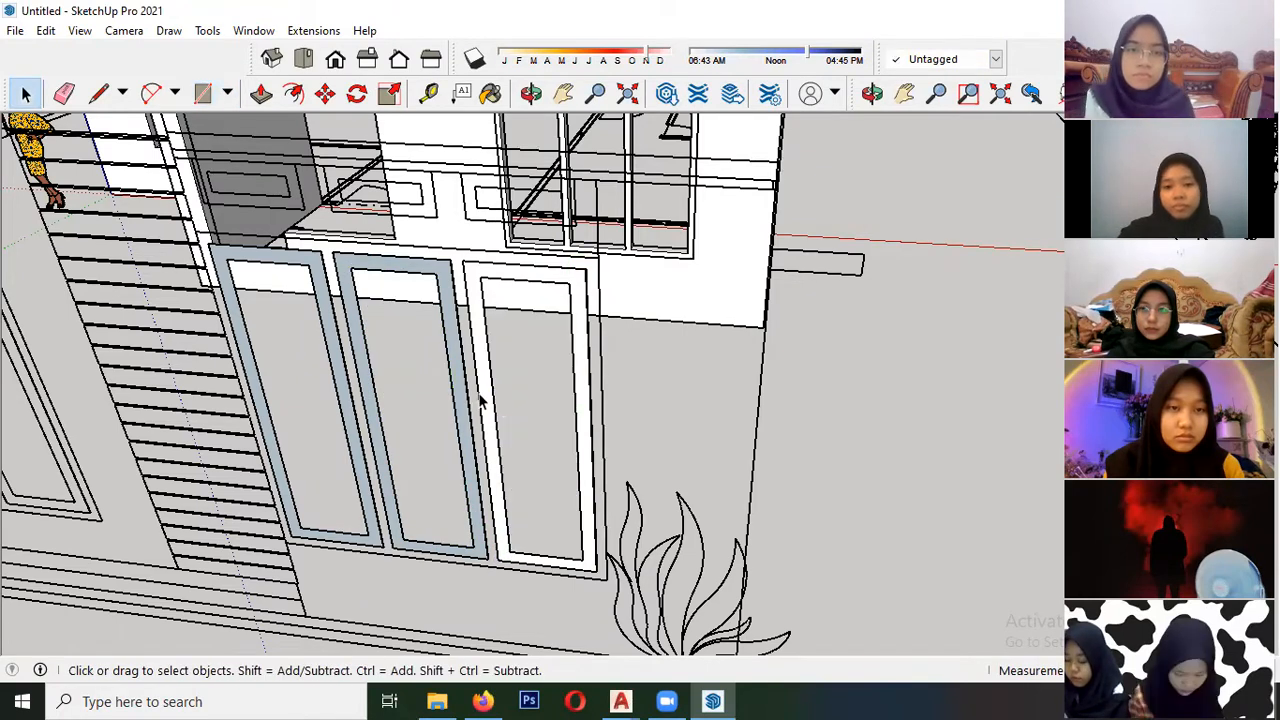
# - Turn the leftmost sash face and its edges into a component with the default settings
pyautogui.scroll(2, 470, 327)
pyautogui.scroll(3, 451, 281)
pyautogui.moveTo(420, 237); pyautogui.dragTo(513, 302, button='middle')
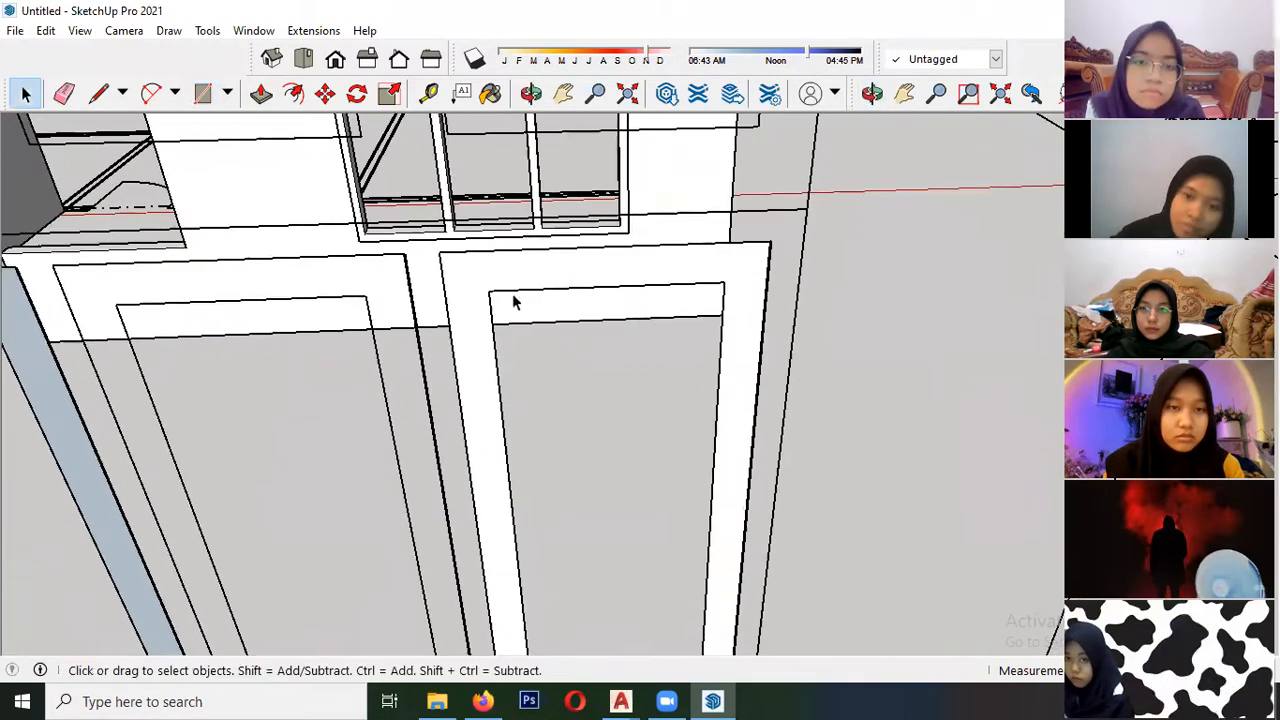
pyautogui.scroll(-4, 415, 355)
pyautogui.moveTo(411, 360); pyautogui.dragTo(323, 352, button='middle')
pyautogui.scroll(4, 303, 313)
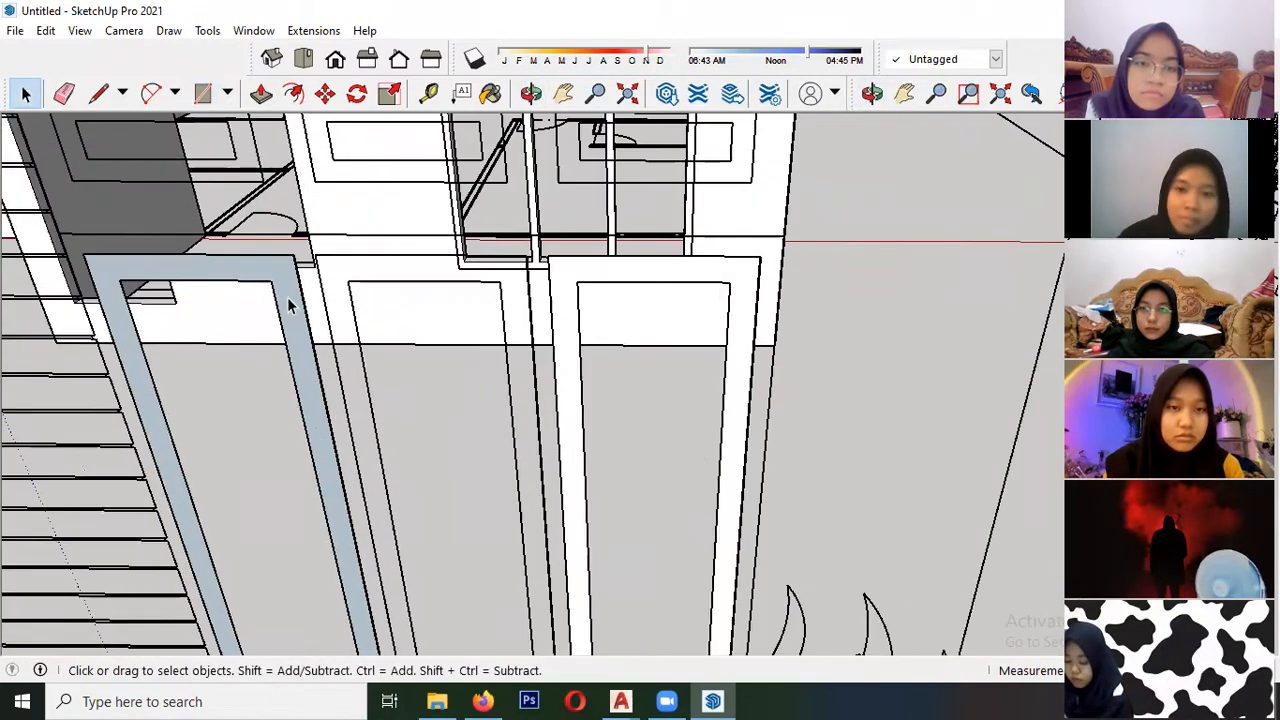
pyautogui.rightClick(288, 305)
pyautogui.click(350, 443)
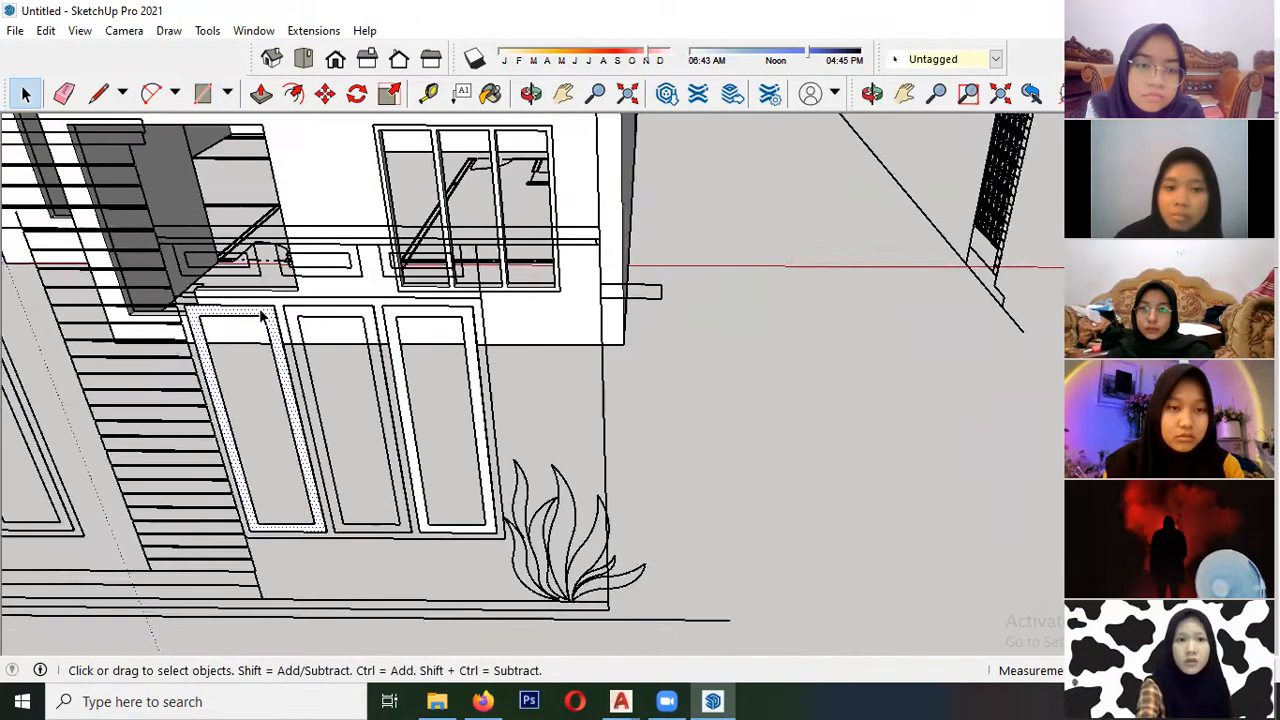
pyautogui.scroll(3, 264, 317)
pyautogui.doubleClick(272, 318)
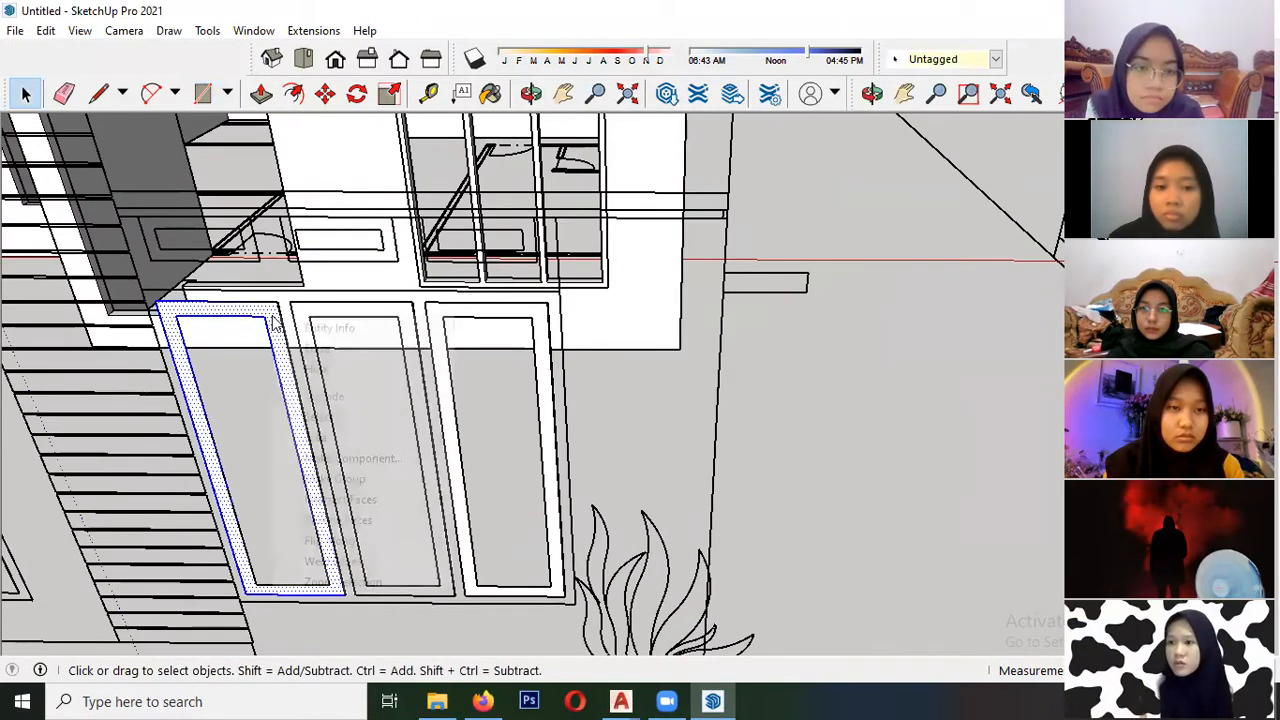
pyautogui.rightClick(272, 318)
pyautogui.click(354, 457)
pyautogui.click(632, 548)
pyautogui.moveTo(632, 548); pyautogui.dragTo(362, 585, button='middle')
pyautogui.press('r')
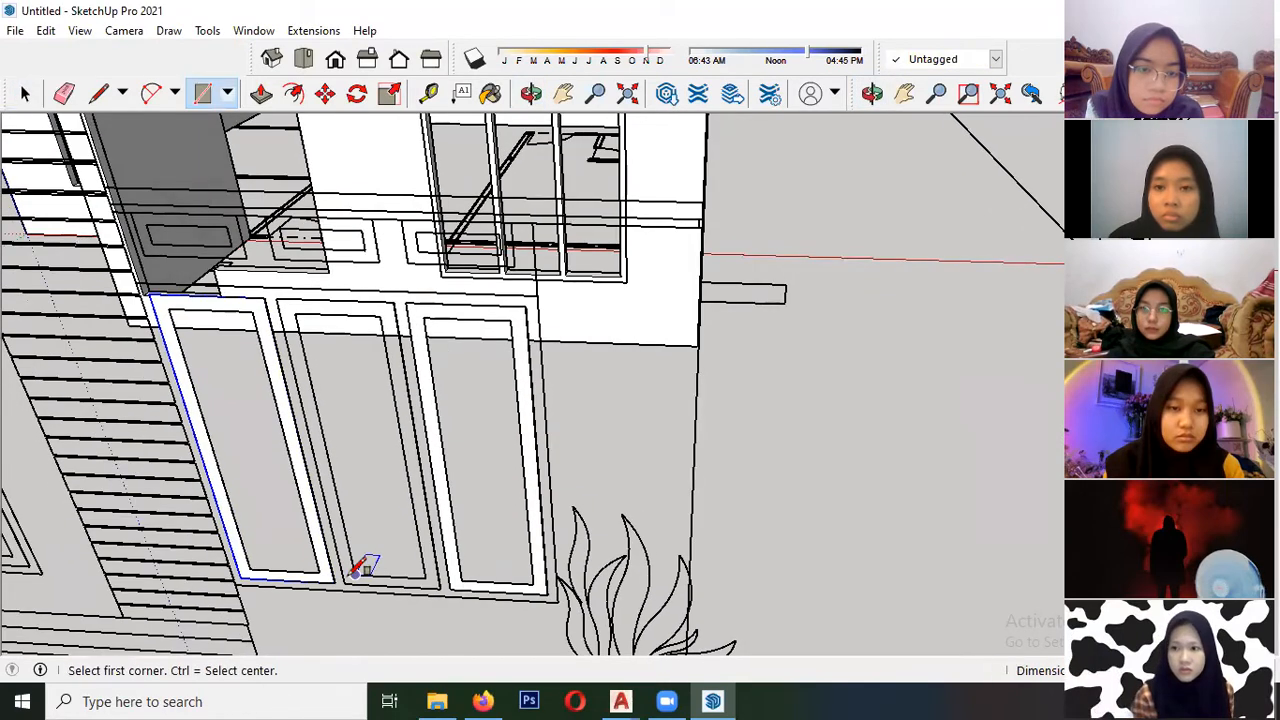
pyautogui.press('space')
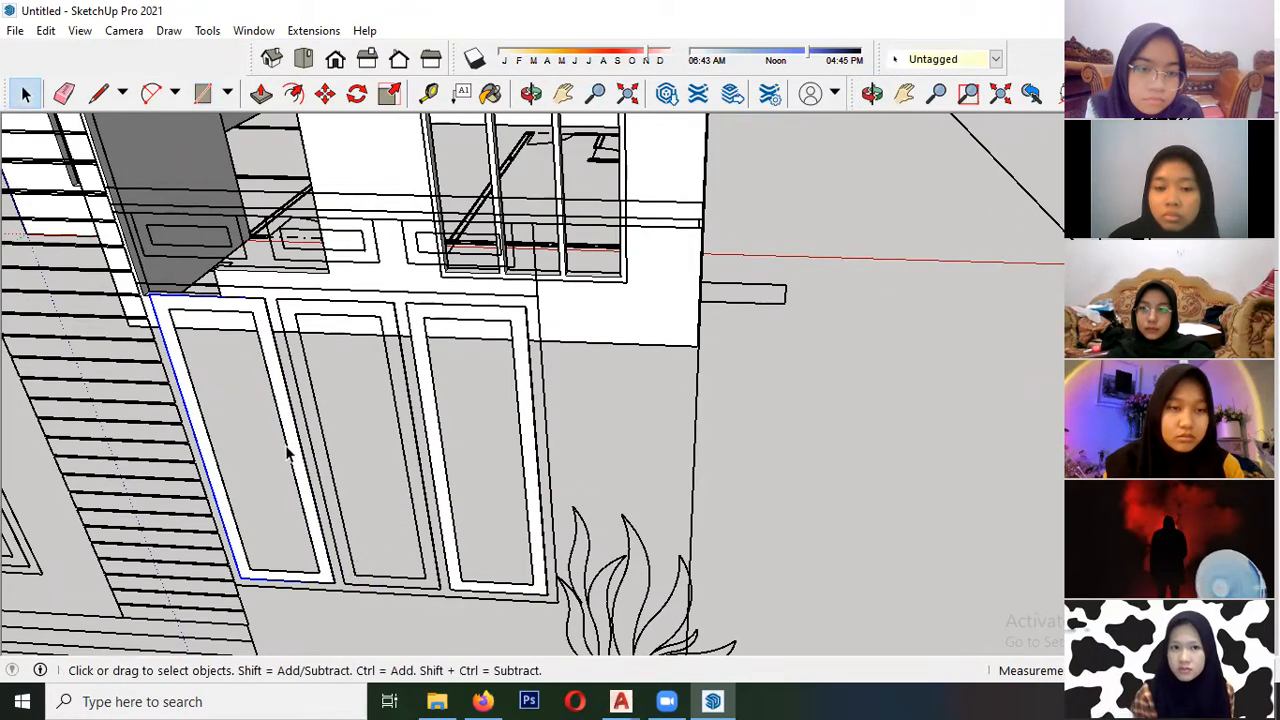
pyautogui.press('m')
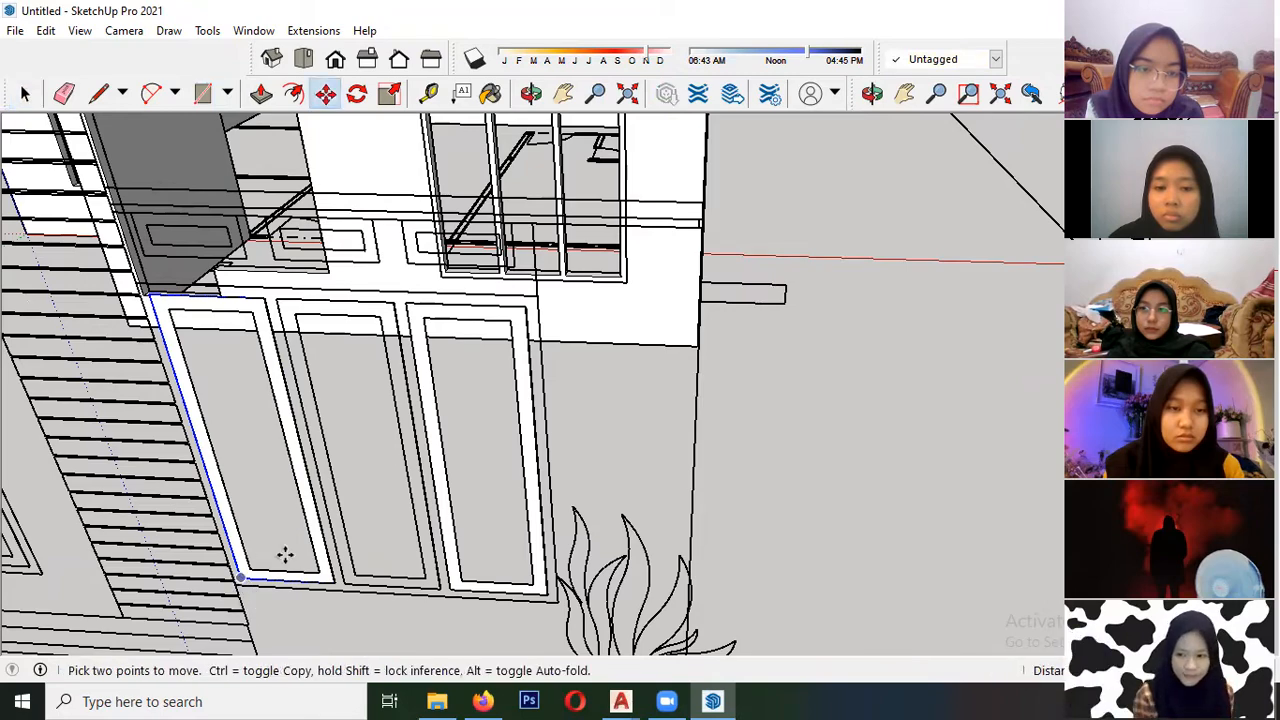
pyautogui.click(241, 577)
pyautogui.scroll(-2, 285, 470)
pyautogui.moveTo(382, 357); pyautogui.dragTo(200, 600, button='middle')
pyautogui.scroll(4, 390, 354)
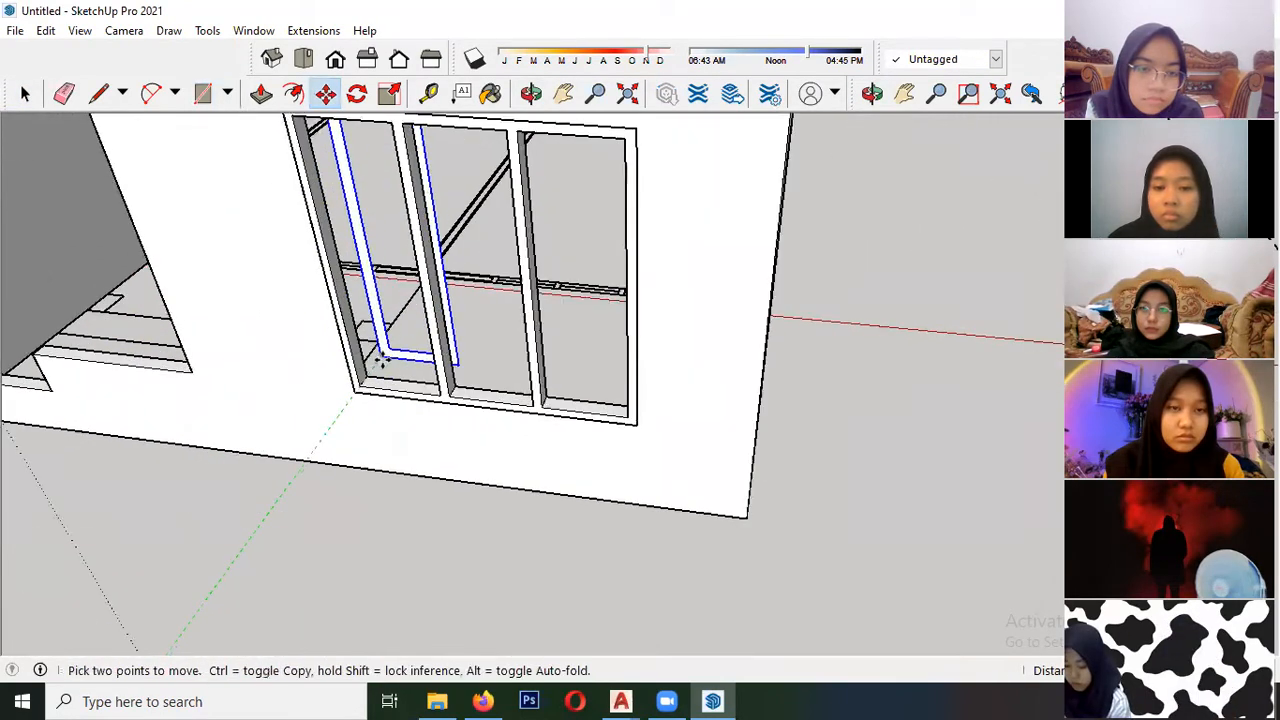
pyautogui.scroll(-2, 385, 357)
# - Move the sash component by its lower-left corner to the rear lower-left inner corner of the window frame's left panel
pyautogui.click(326, 95)
pyautogui.keyDown('shift'); pyautogui.moveTo(340, 610); pyautogui.dragTo(258, 491, button='middle'); pyautogui.keyUp('shift')
pyautogui.click(236, 466)
pyautogui.scroll(-3, 114, 534)
pyautogui.moveTo(313, 287); pyautogui.dragTo(230, 430, button='middle')
pyautogui.scroll(1, 285, 360)
pyautogui.scroll(1, 382, 392)
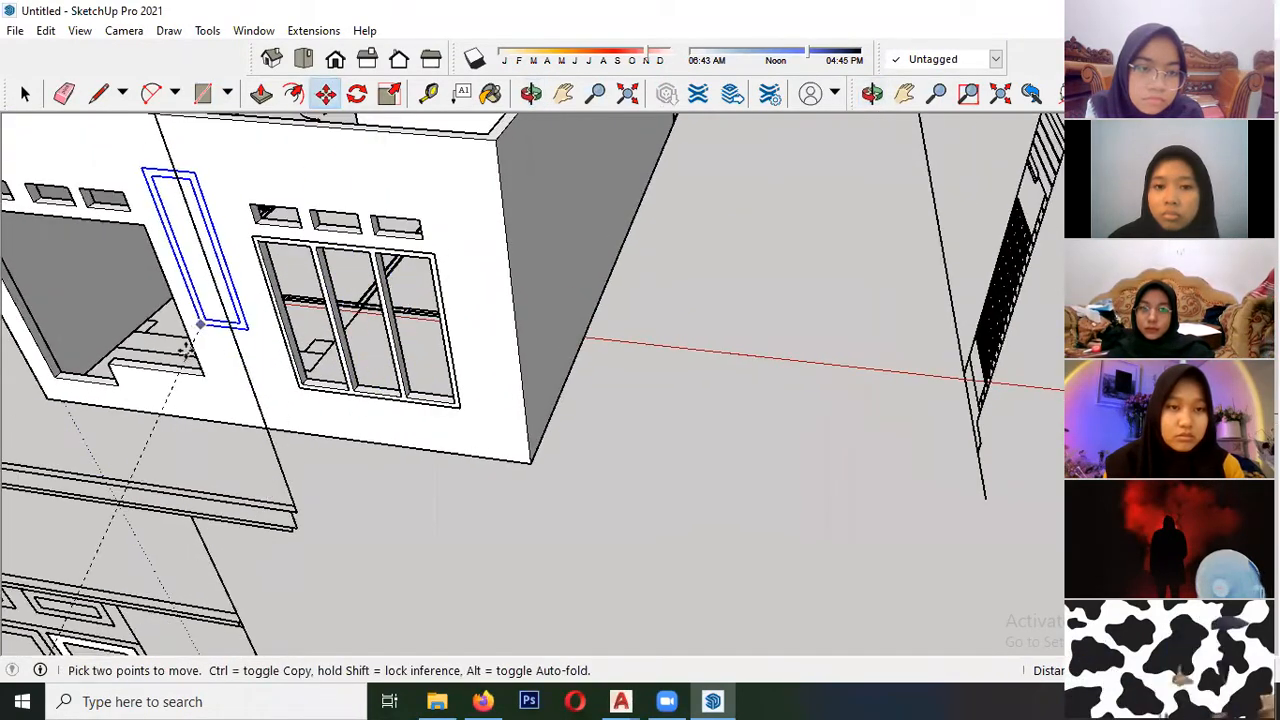
pyautogui.scroll(2, 150, 378)
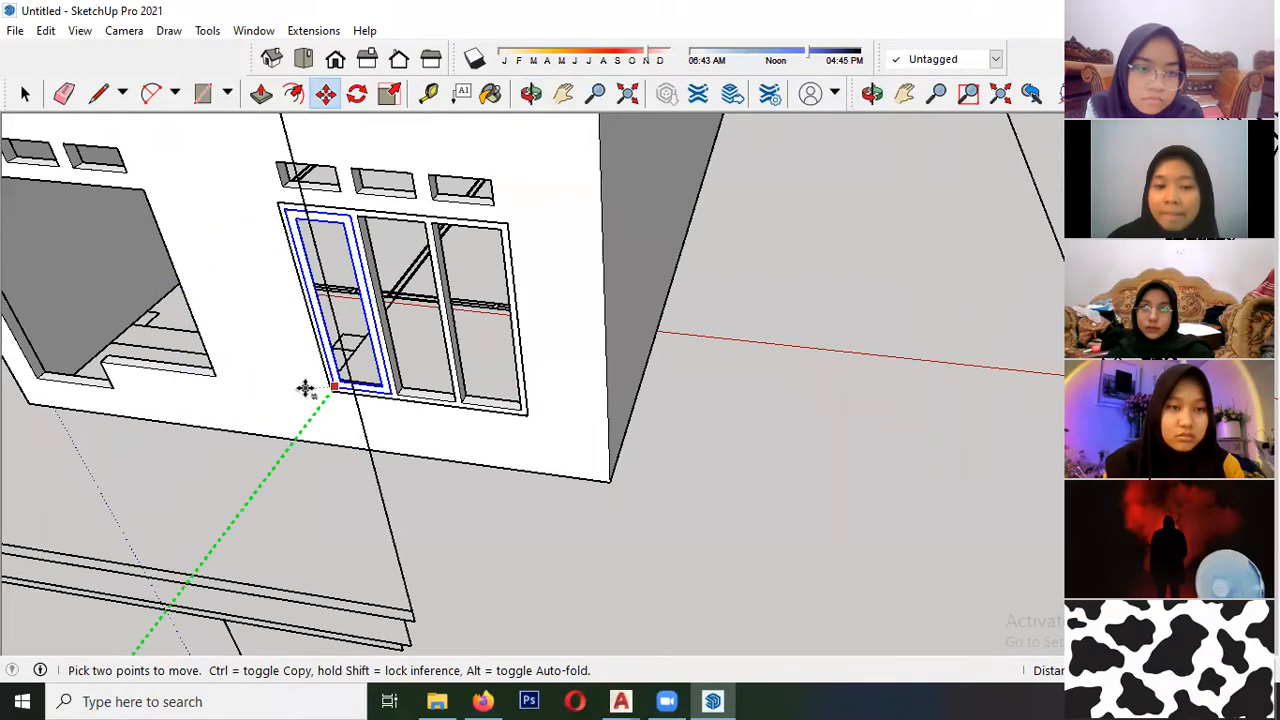
pyautogui.scroll(-5, 225, 465)
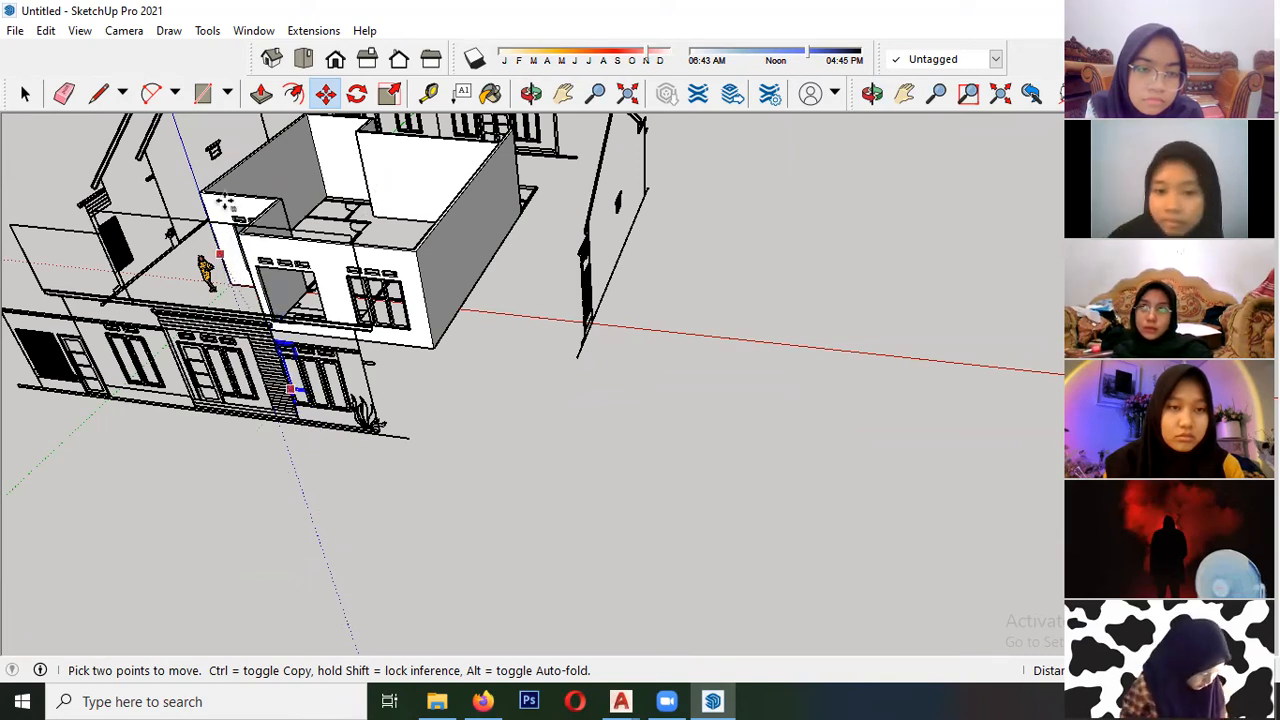
pyautogui.scroll(2, 275, 335)
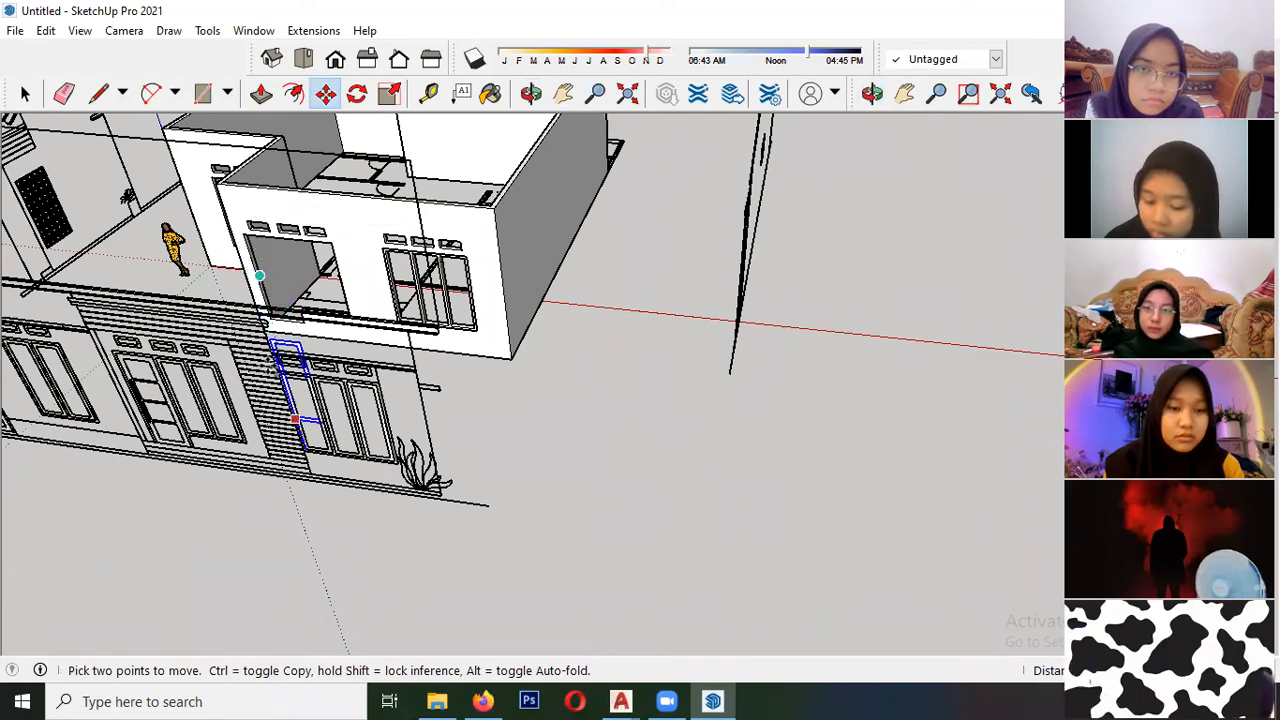
pyautogui.scroll(-2, 52, 332)
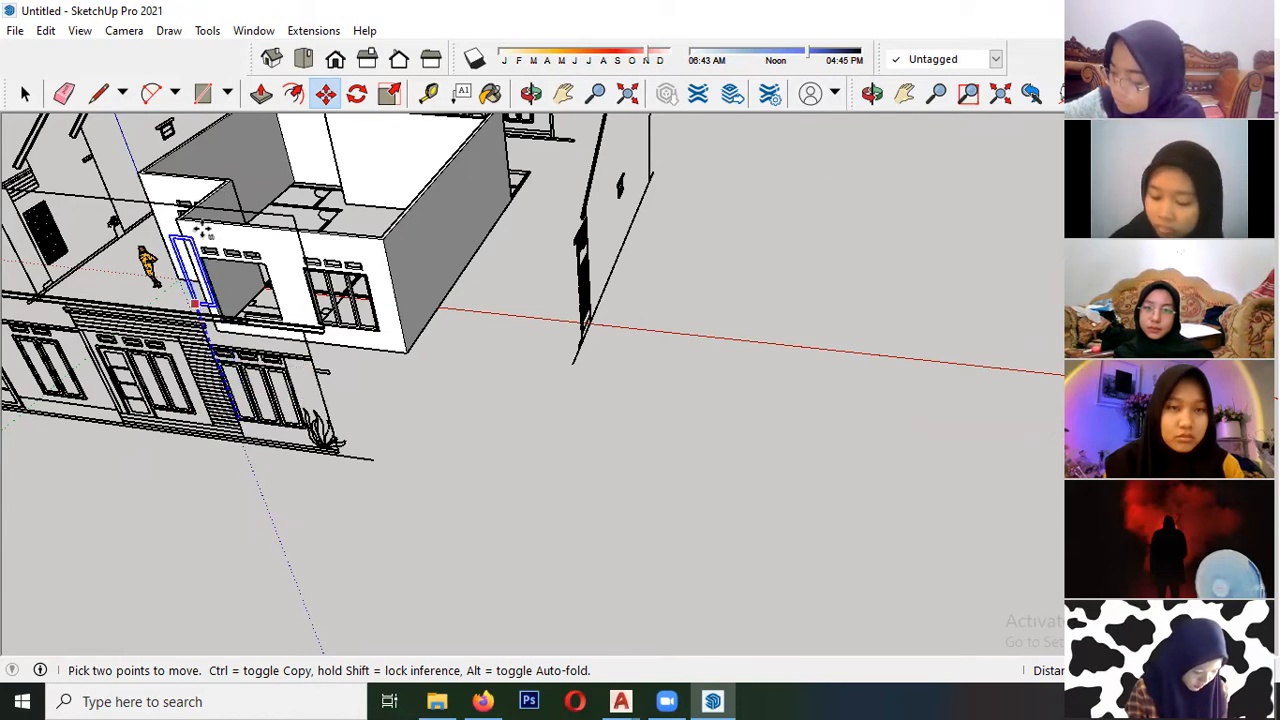
pyautogui.scroll(10, 320, 318)
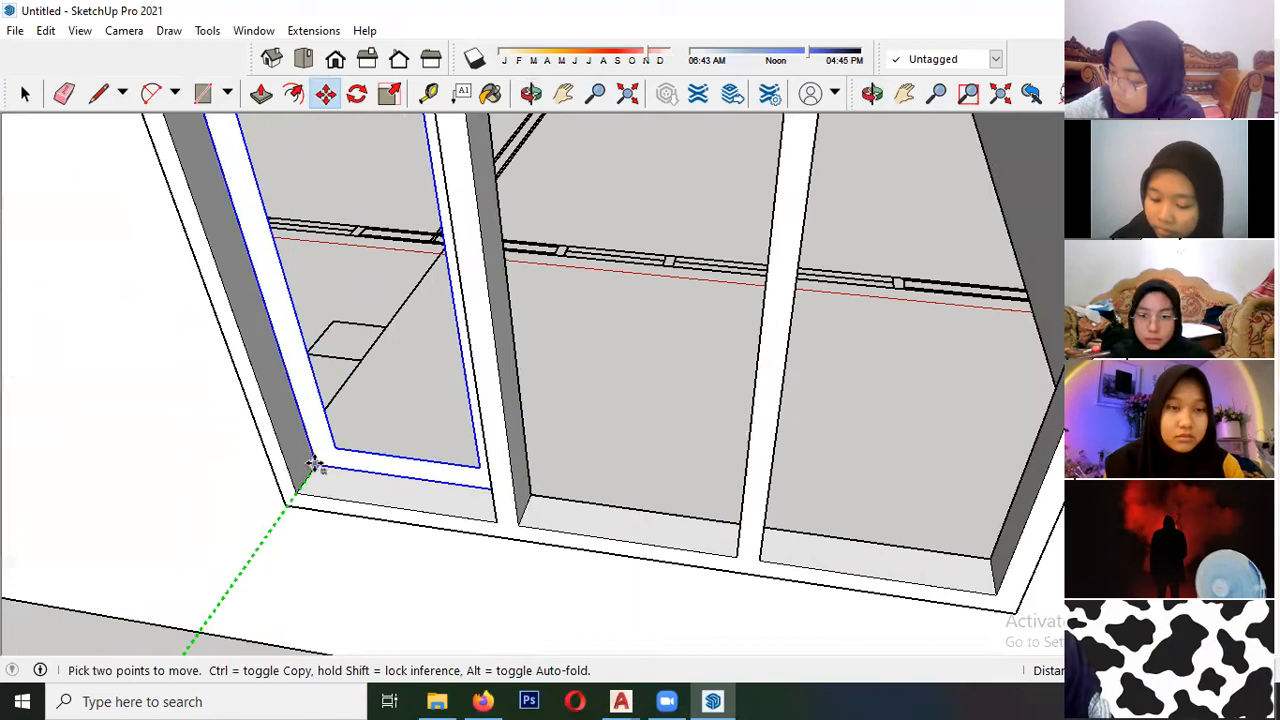
pyautogui.click(314, 464)
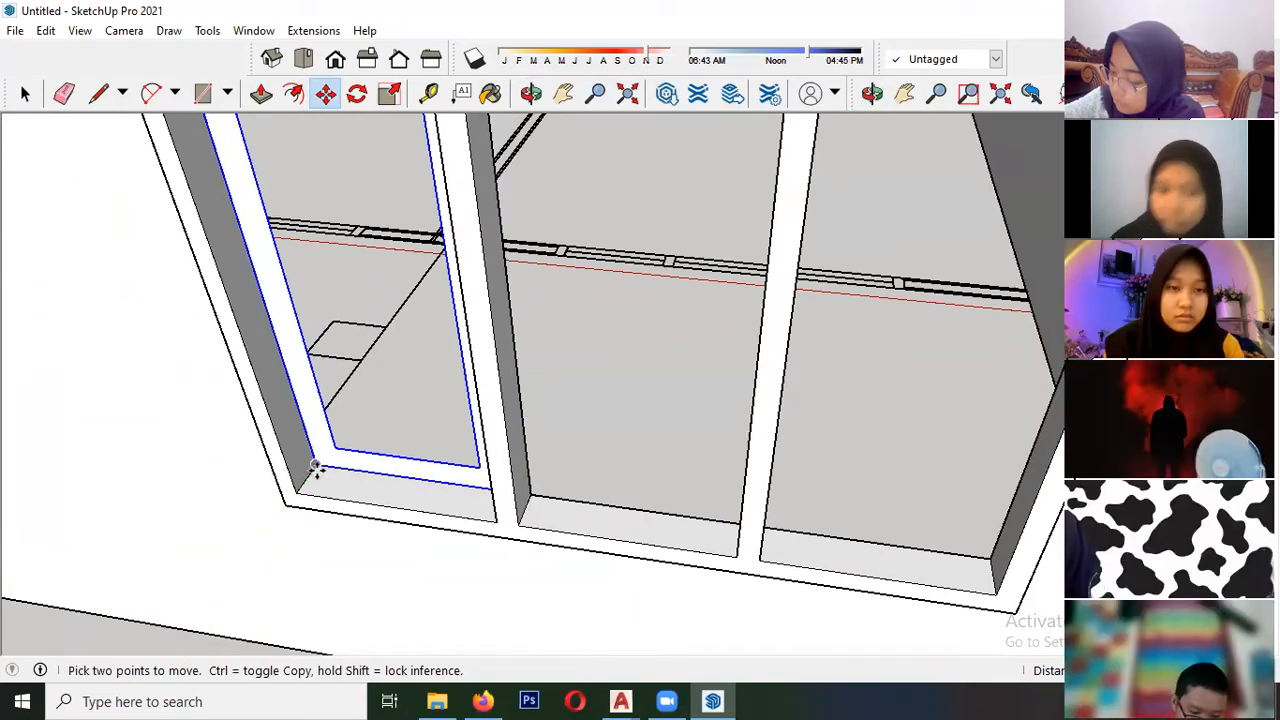
# - Extrude the sash face forward inside its component, towards the outer side of the frame
pyautogui.press('space')
pyautogui.scroll(2, 318, 465)
pyautogui.scroll(3, 318, 465)
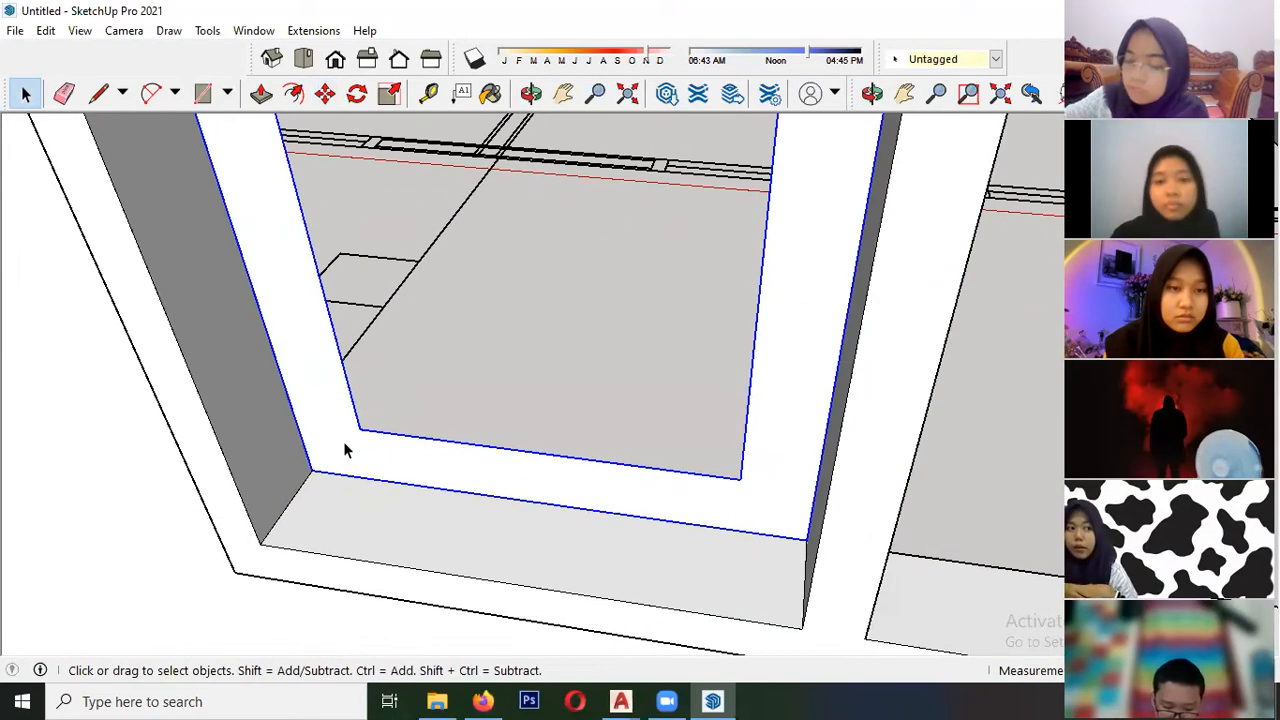
pyautogui.doubleClick(339, 452)
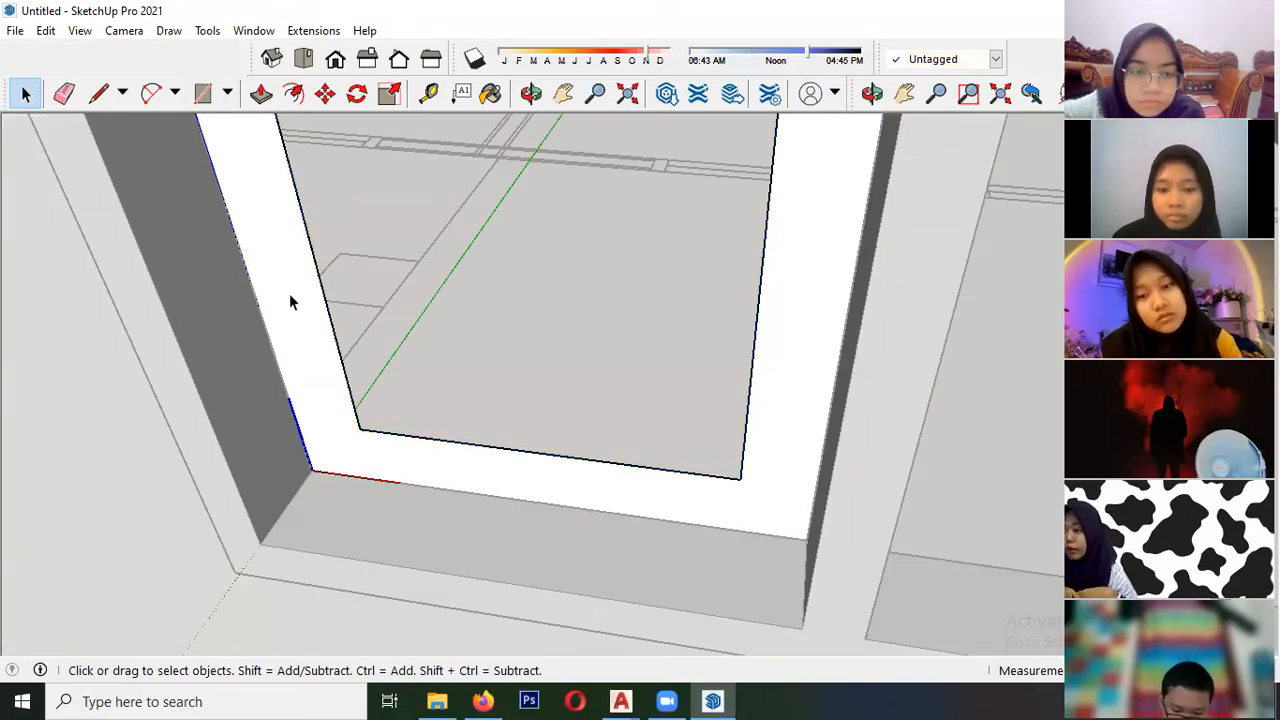
pyautogui.click(261, 93)
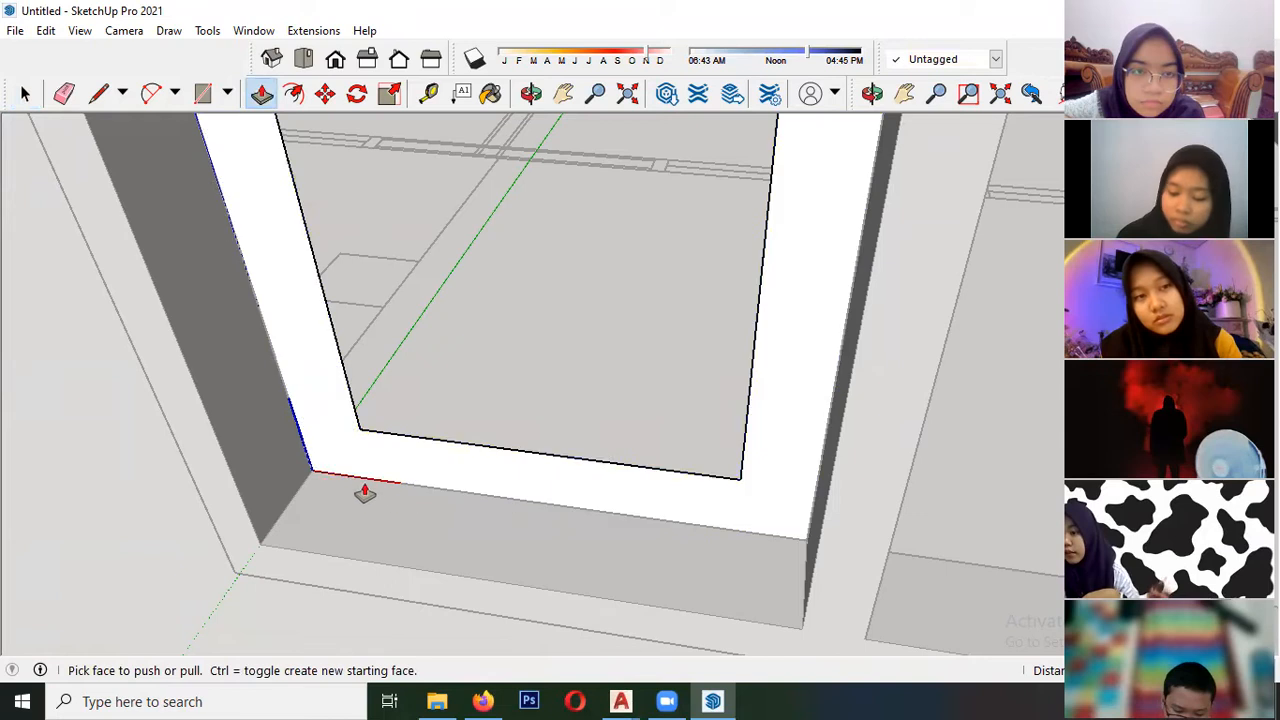
pyautogui.moveTo(336, 446); pyautogui.dragTo(325, 488)
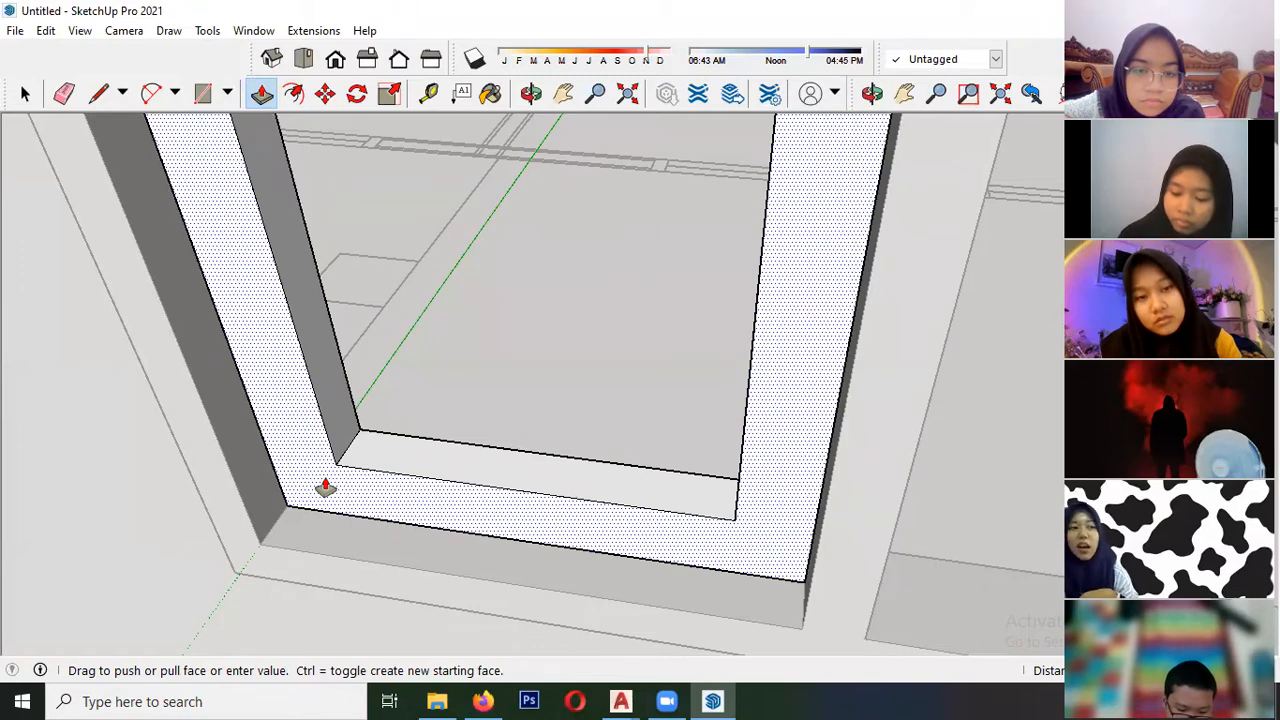
pyautogui.press('Return')
pyautogui.scroll(-2, 262, 478)
pyautogui.scroll(-2, 204, 454)
pyautogui.press('space')
pyautogui.click(200, 456)
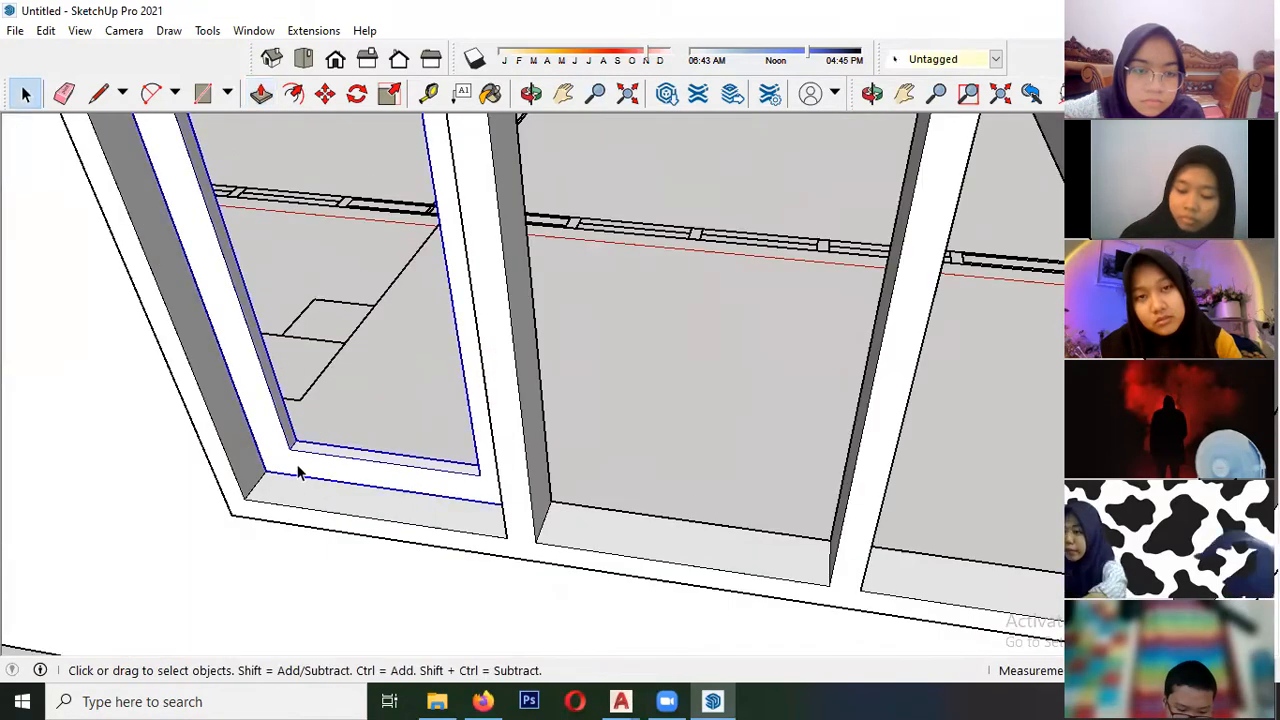
# - Move the sash component forward by its lower-left corner, partway along the depth of the window frame
pyautogui.scroll(5, 298, 472)
pyautogui.press('m')
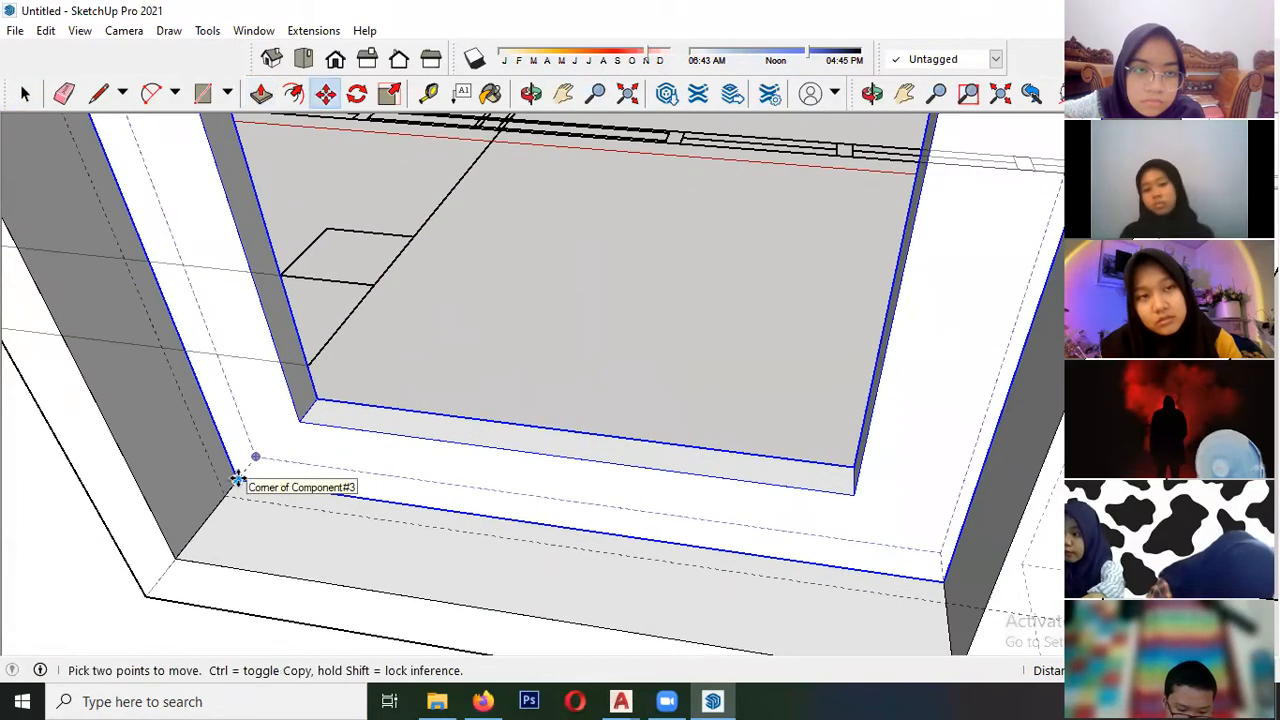
pyautogui.click(237, 480)
pyautogui.scroll(3, 250, 462)
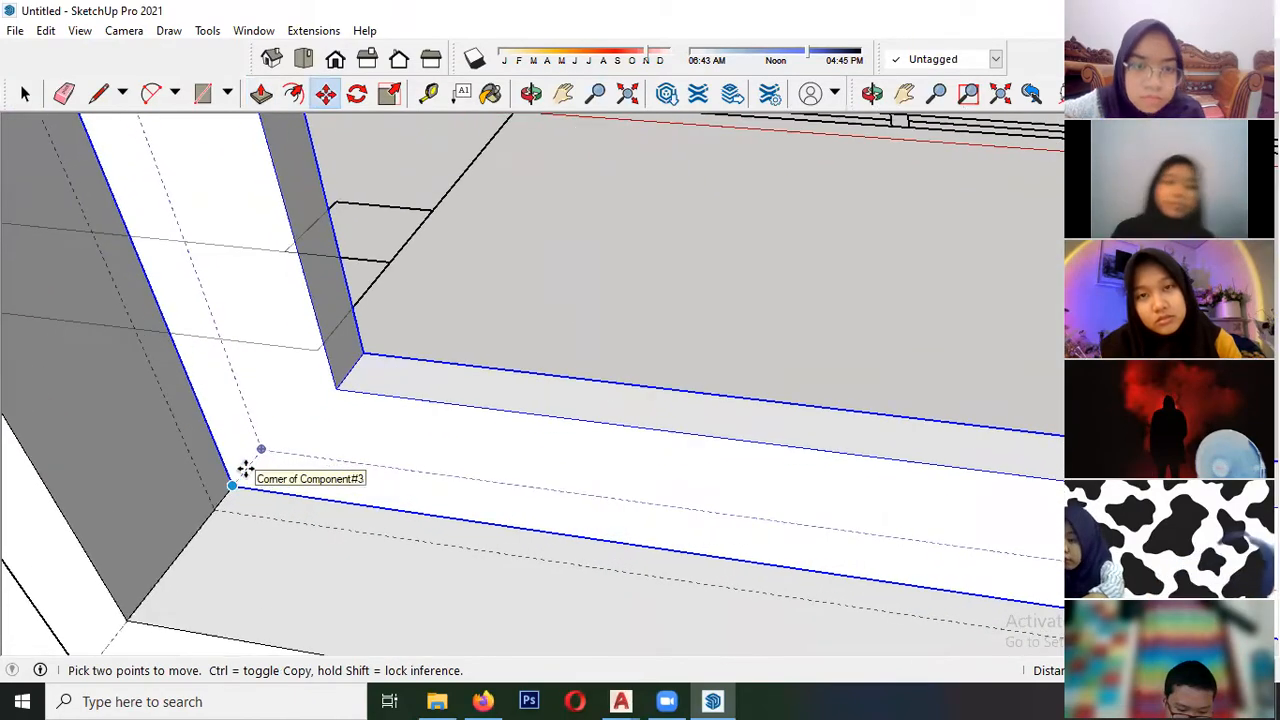
pyautogui.click(194, 530)
pyautogui.scroll(-5, 171, 509)
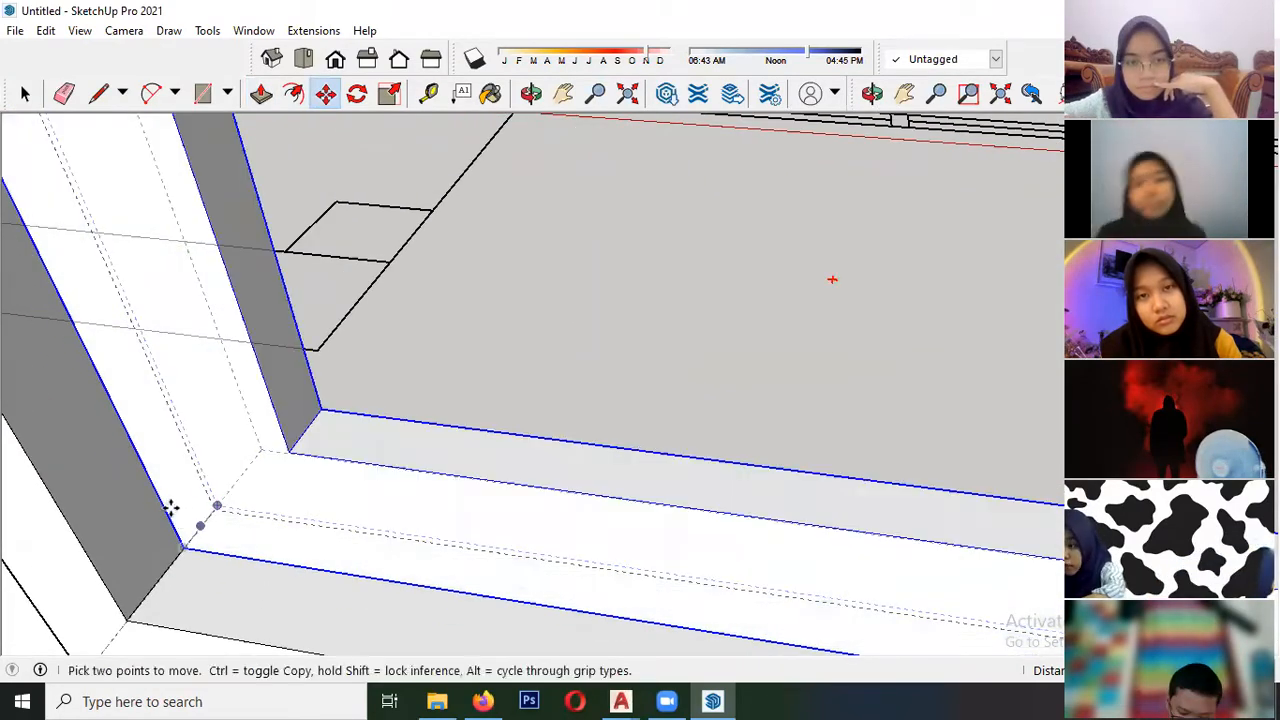
pyautogui.press('space')
# - Measure the bottom inner width of each of the three window panels with the Line tool
pyautogui.scroll(-7, 140, 468)
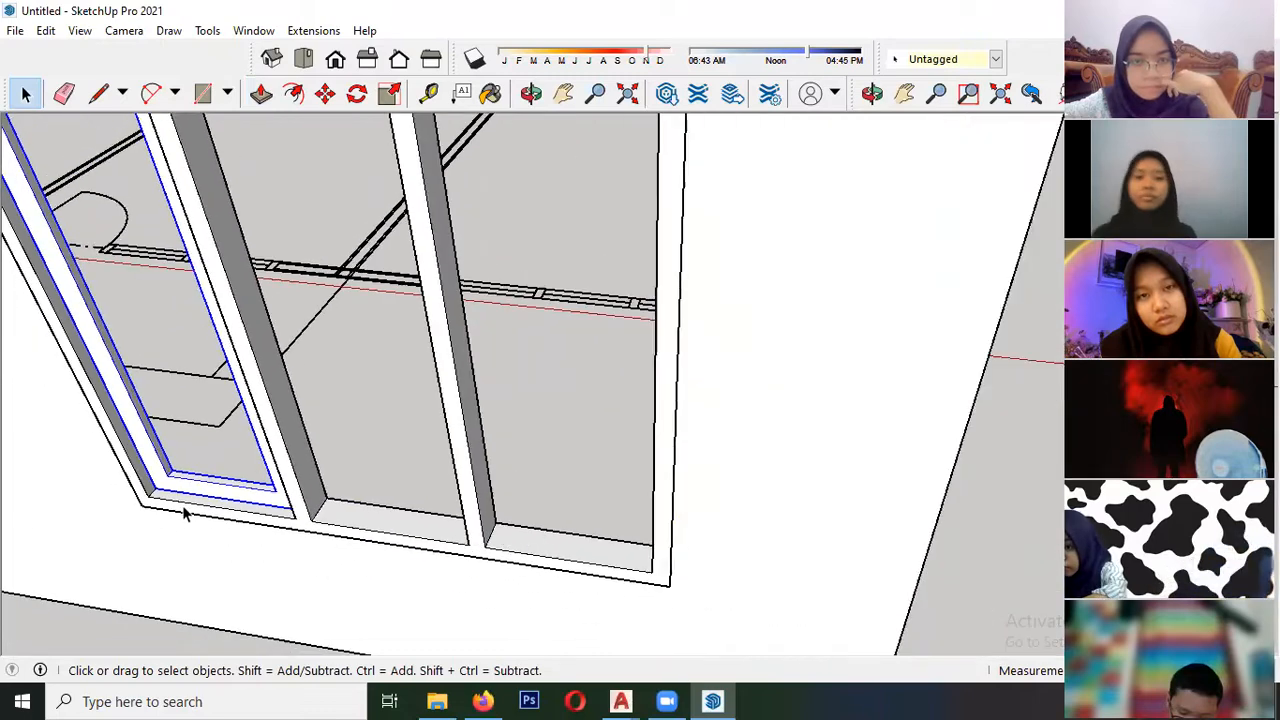
pyautogui.scroll(3, 197, 498)
pyautogui.press('l')
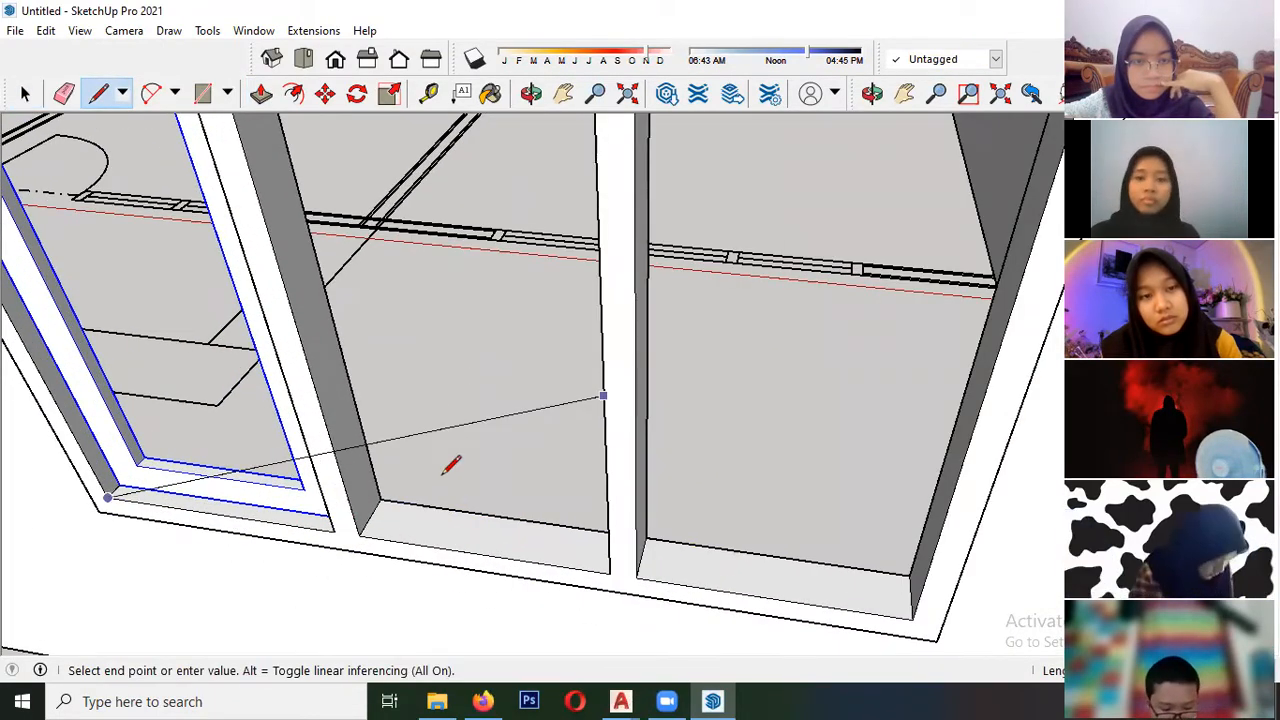
pyautogui.click(334, 532)
pyautogui.press('space')
pyautogui.press('l')
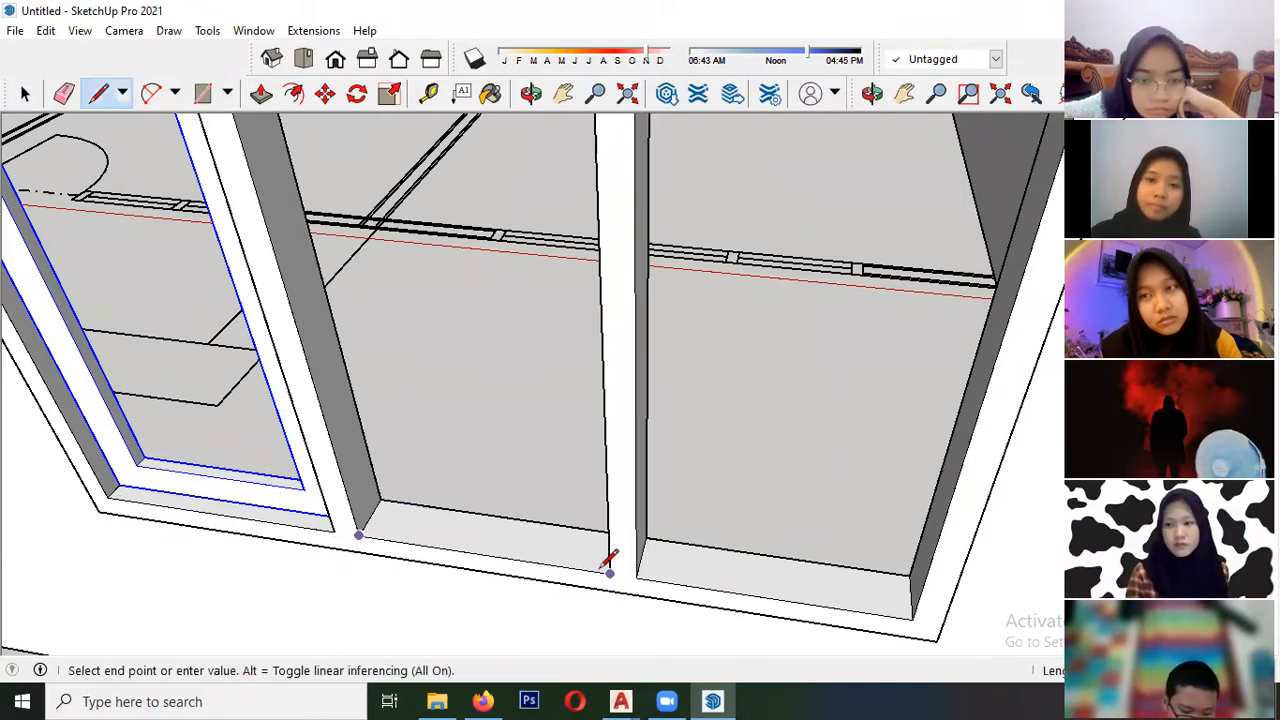
pyautogui.press('space')
pyautogui.moveTo(609, 572); pyautogui.dragTo(554, 566, button='middle')
pyautogui.press('l')
pyautogui.click(548, 555)
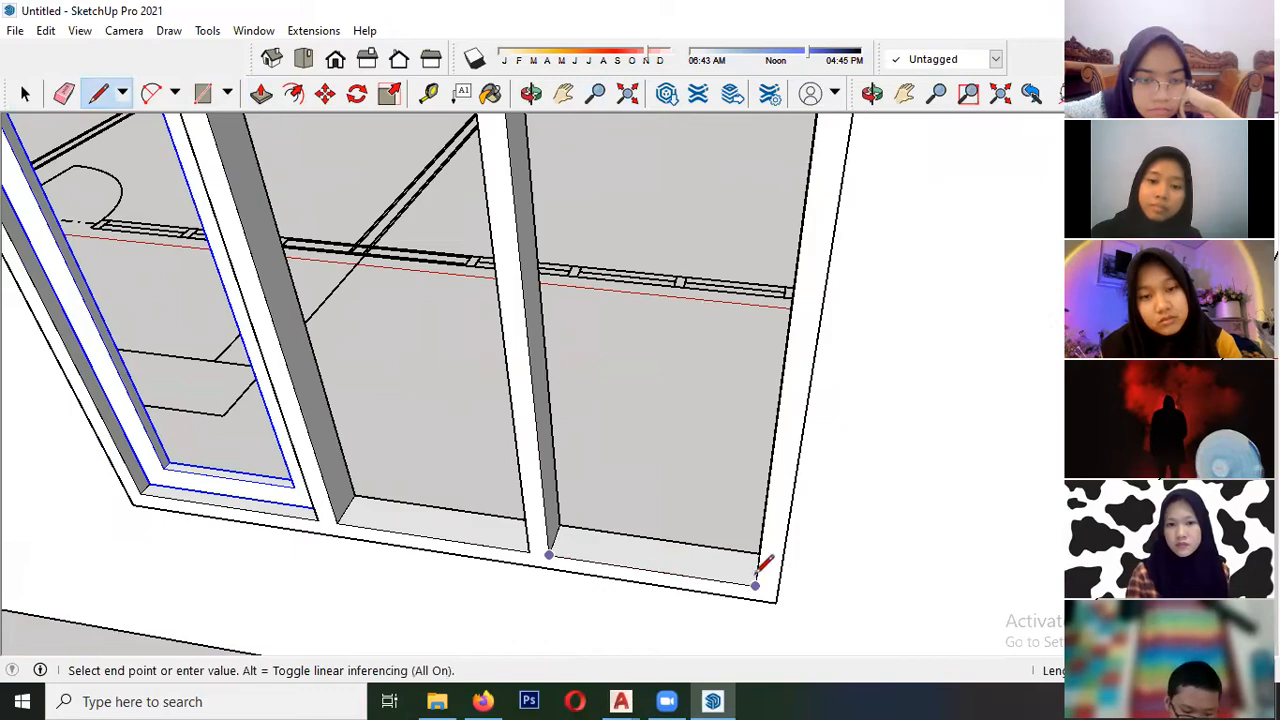
pyautogui.click(760, 575)
pyautogui.press('space')
# - Draw a rectangular face filling the inner opening of the left sash from corner to corner
pyautogui.moveTo(206, 497); pyautogui.dragTo(410, 522, button='middle')
pyautogui.scroll(-4, 410, 522)
pyautogui.scroll(1, 251, 371)
pyautogui.scroll(4, 400, 520)
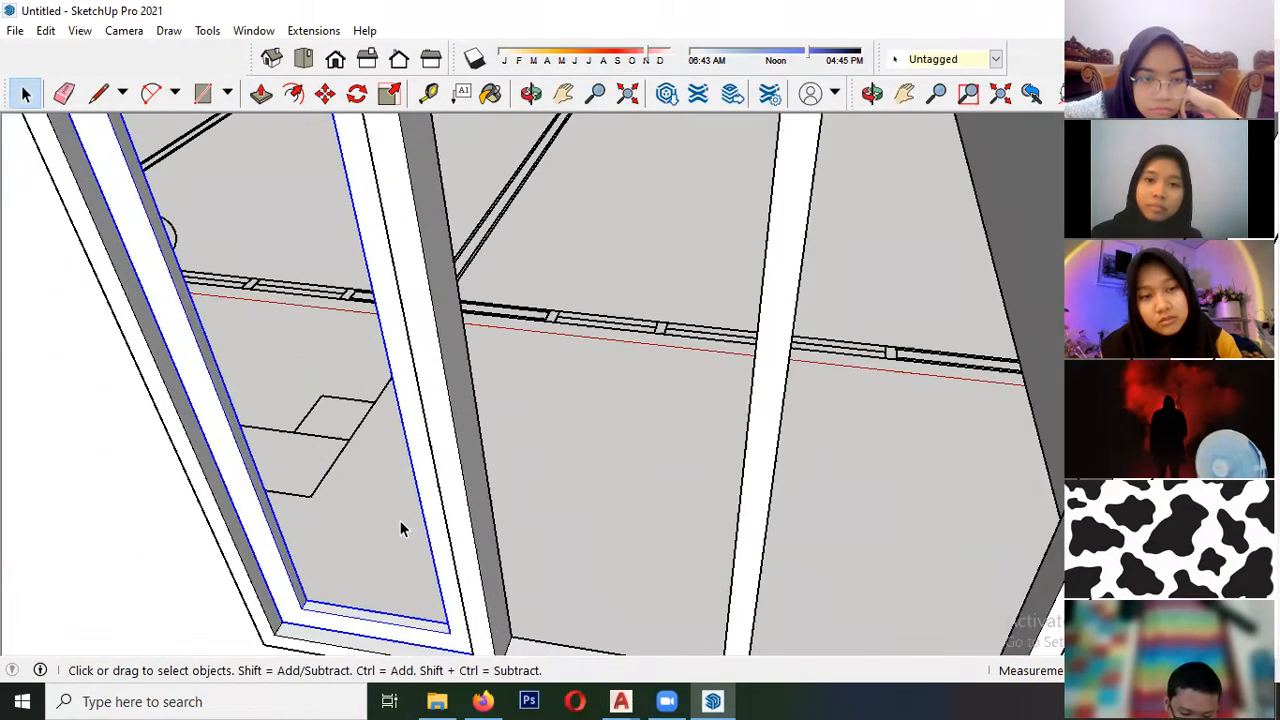
pyautogui.scroll(-2, 298, 401)
pyautogui.press('r')
pyautogui.click(161, 146)
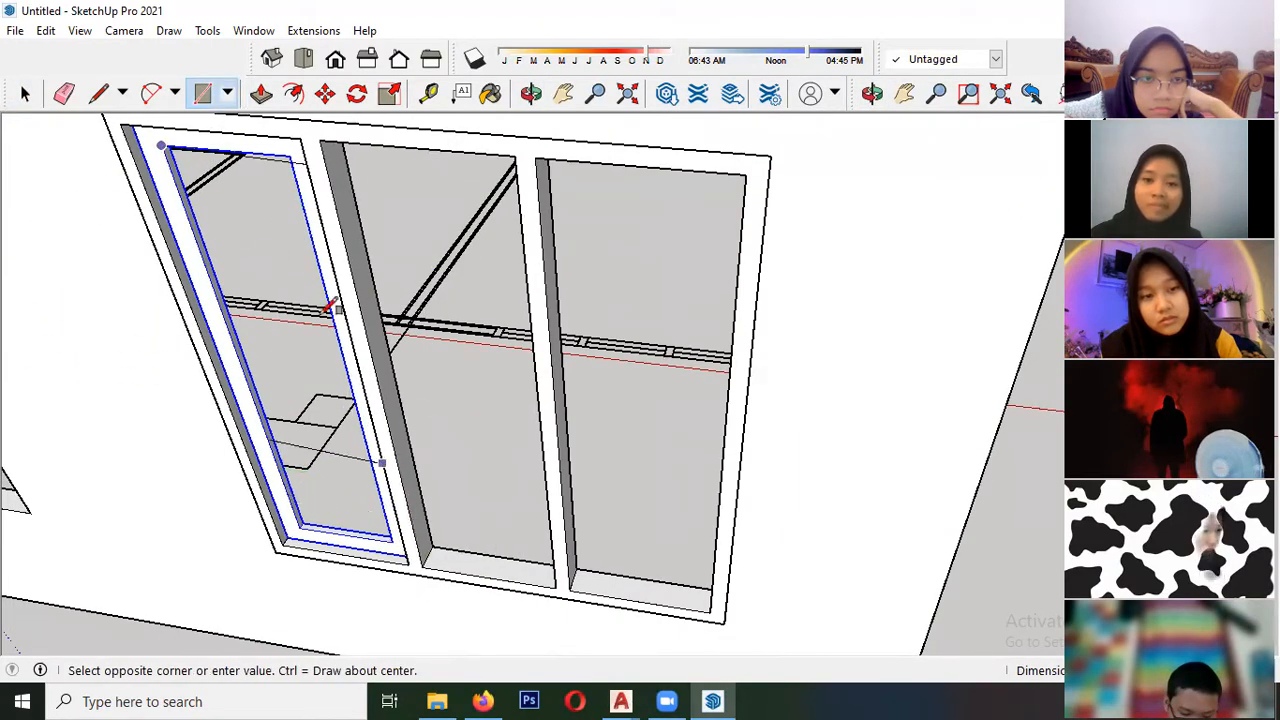
pyautogui.click(392, 540)
pyautogui.click(163, 144)
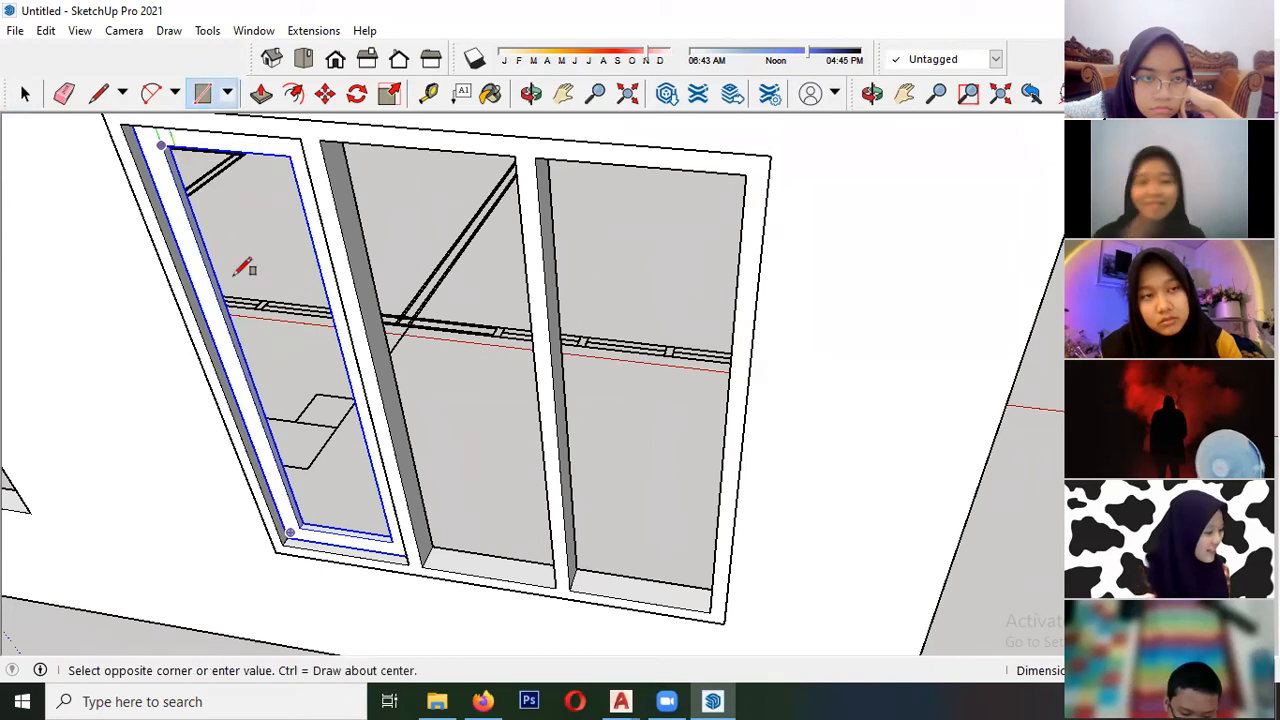
pyautogui.scroll(1, 371, 457)
pyautogui.click(385, 547)
pyautogui.press('space')
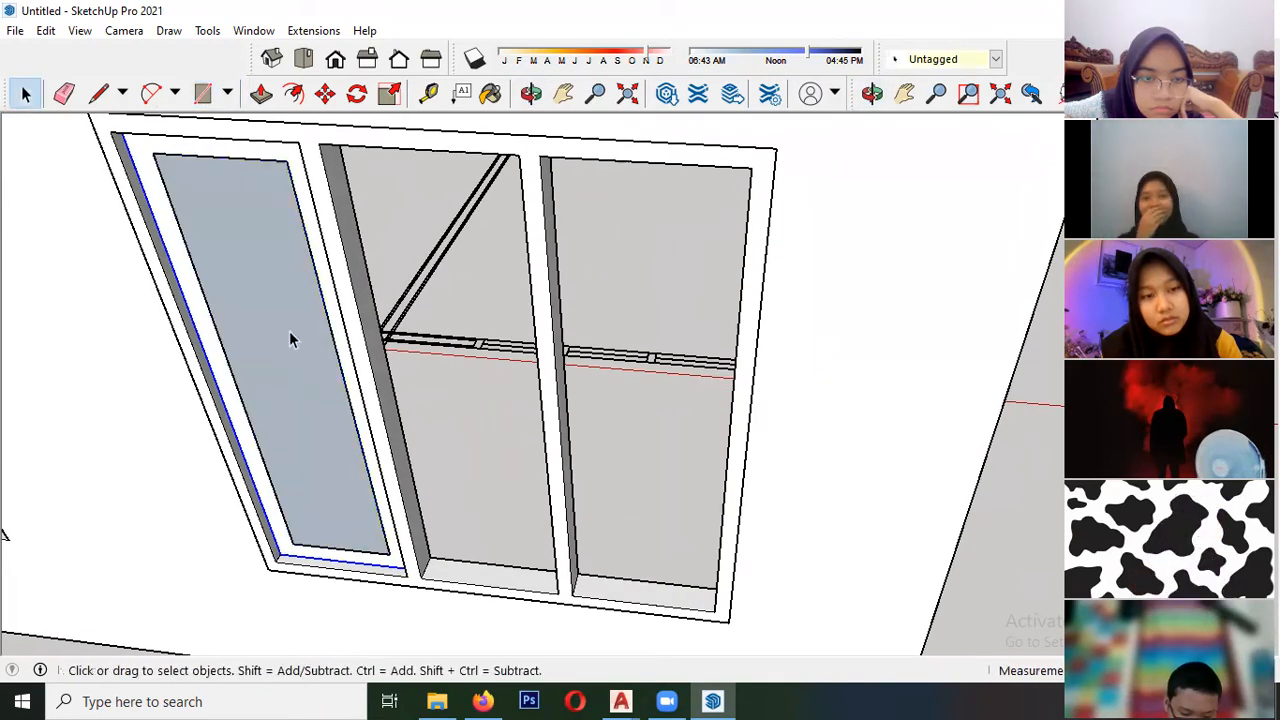
# - Make the left sash's pane face a component and move it to the midpoint of the sash's depth
pyautogui.rightClick(289, 337)
pyautogui.click(405, 475)
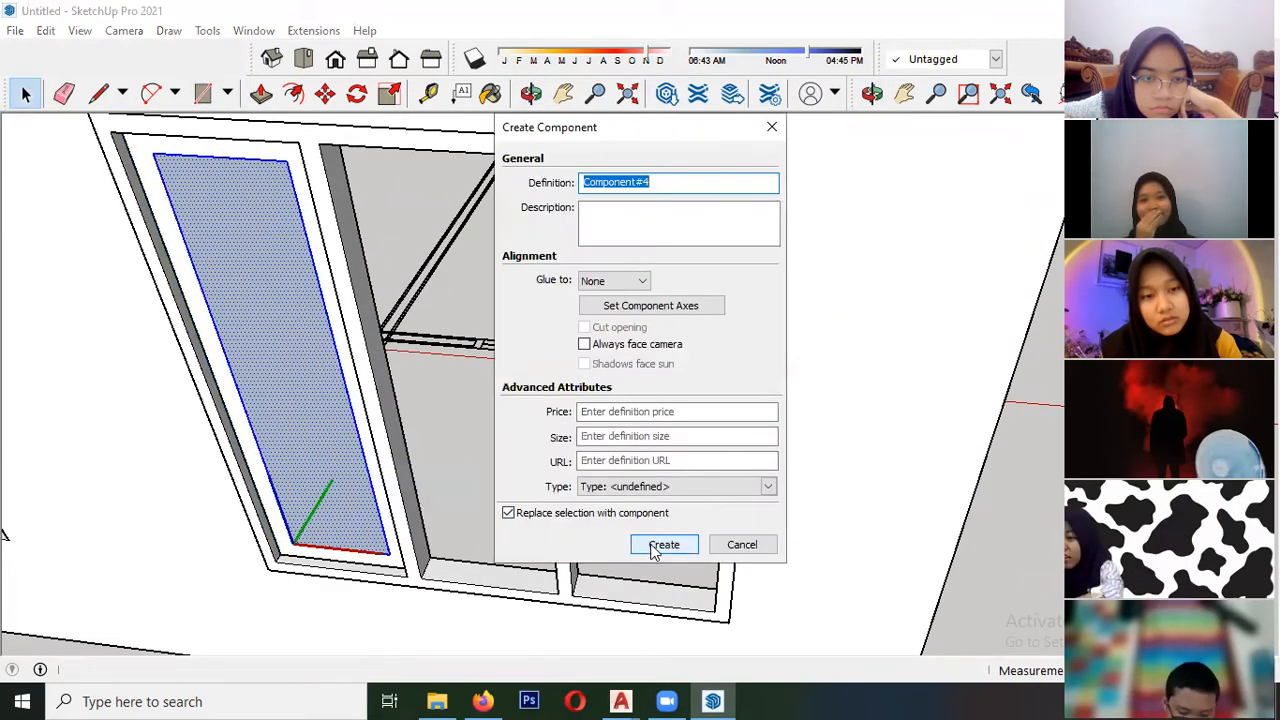
pyautogui.click(663, 545)
pyautogui.scroll(5, 297, 513)
pyautogui.press('m')
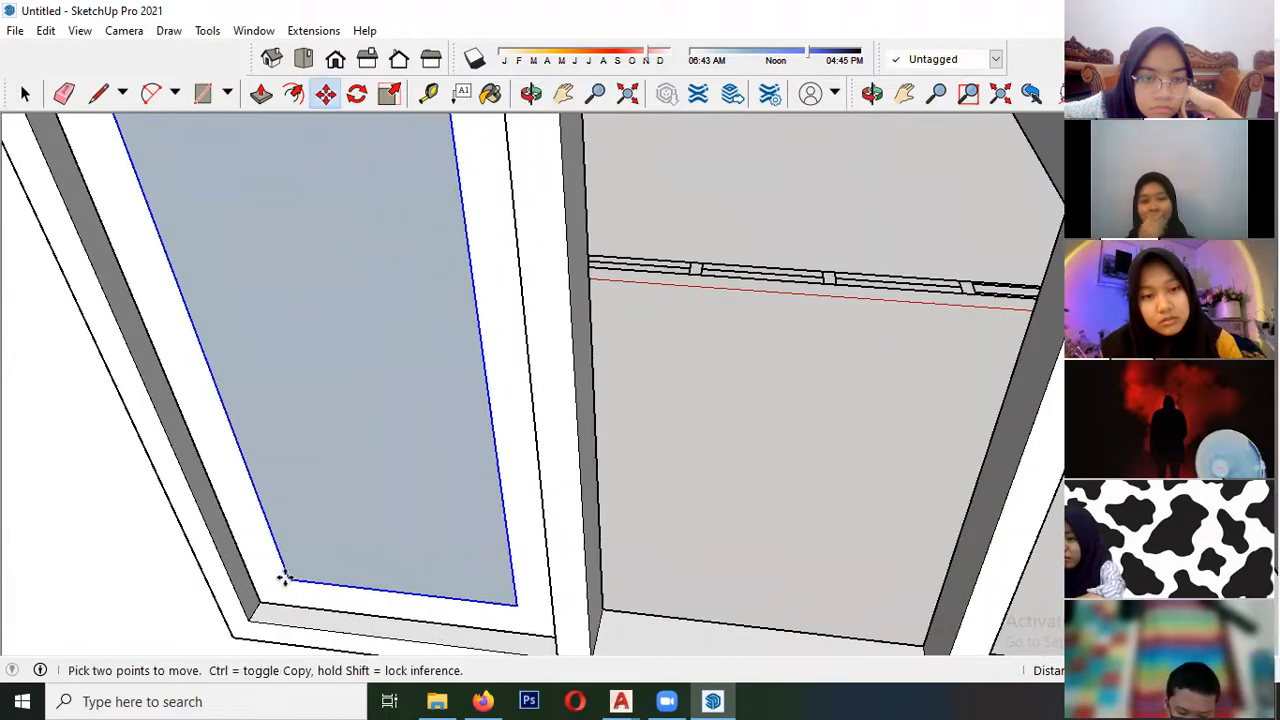
pyautogui.scroll(5, 285, 578)
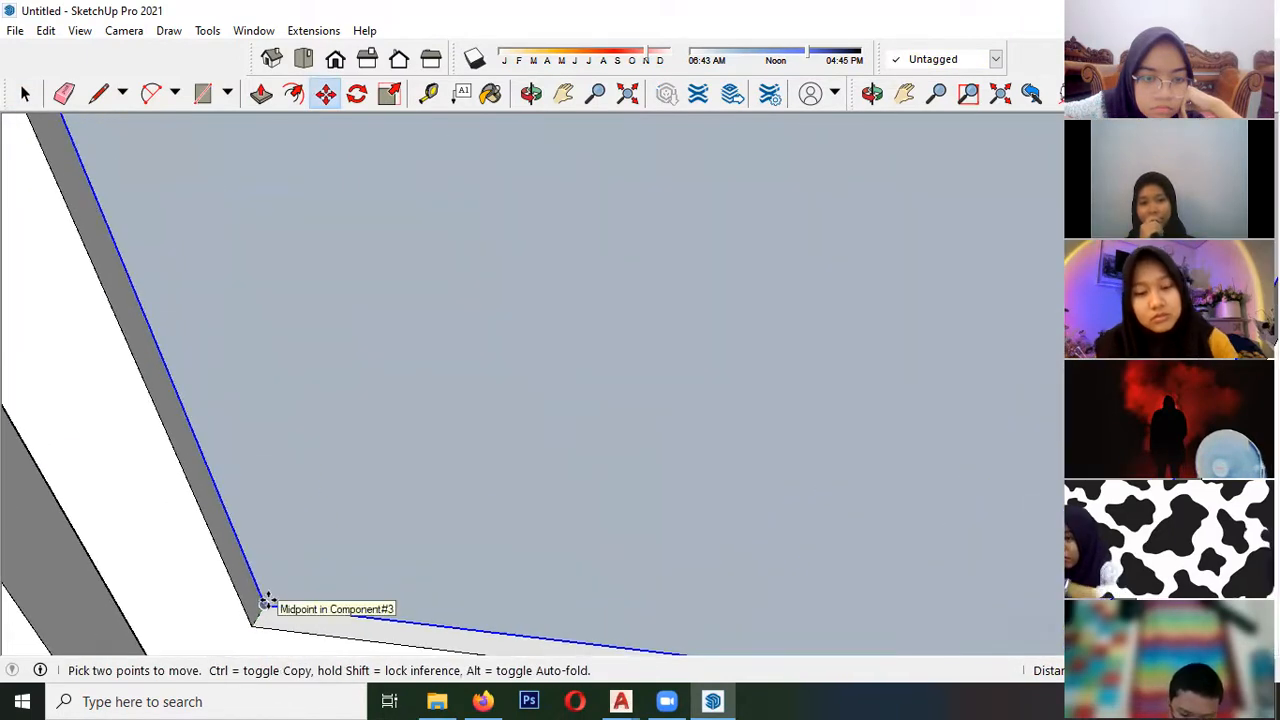
pyautogui.press('space')
# - Reverse the pane face inside its component so its front side points outward
pyautogui.scroll(-5, 246, 509)
pyautogui.rightClick(337, 290)
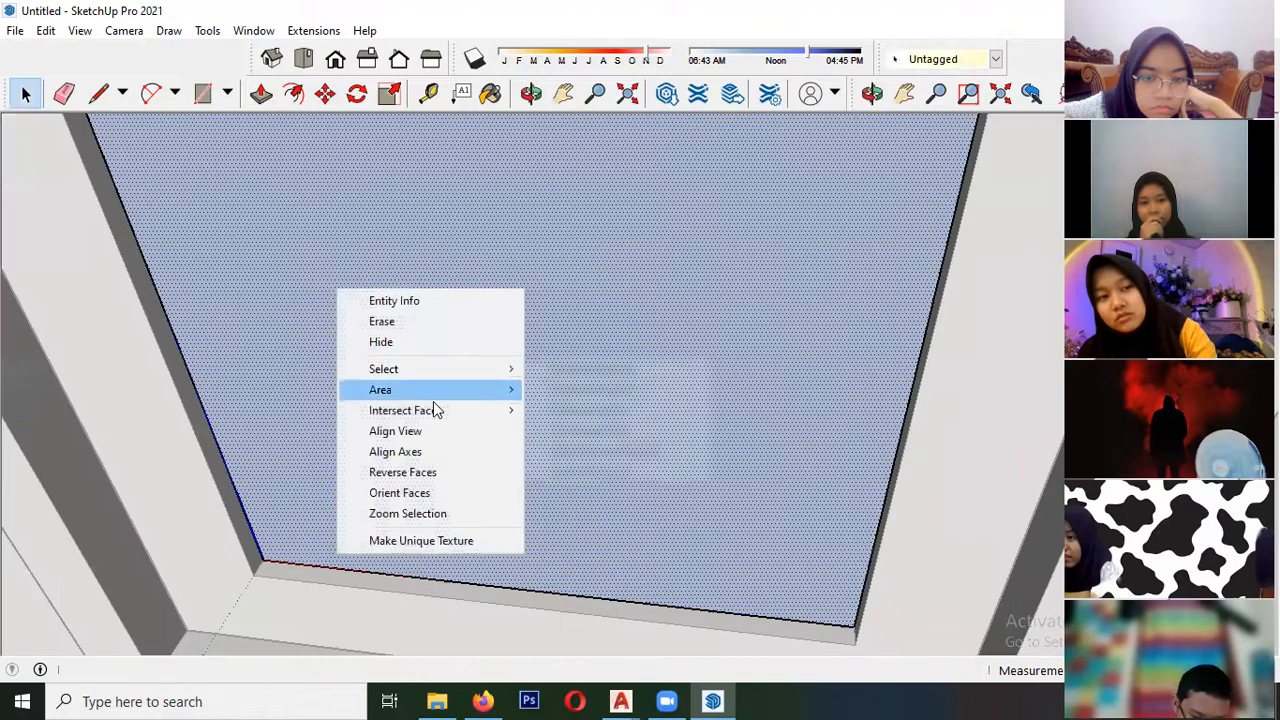
pyautogui.click(402, 472)
pyautogui.scroll(-5, 253, 377)
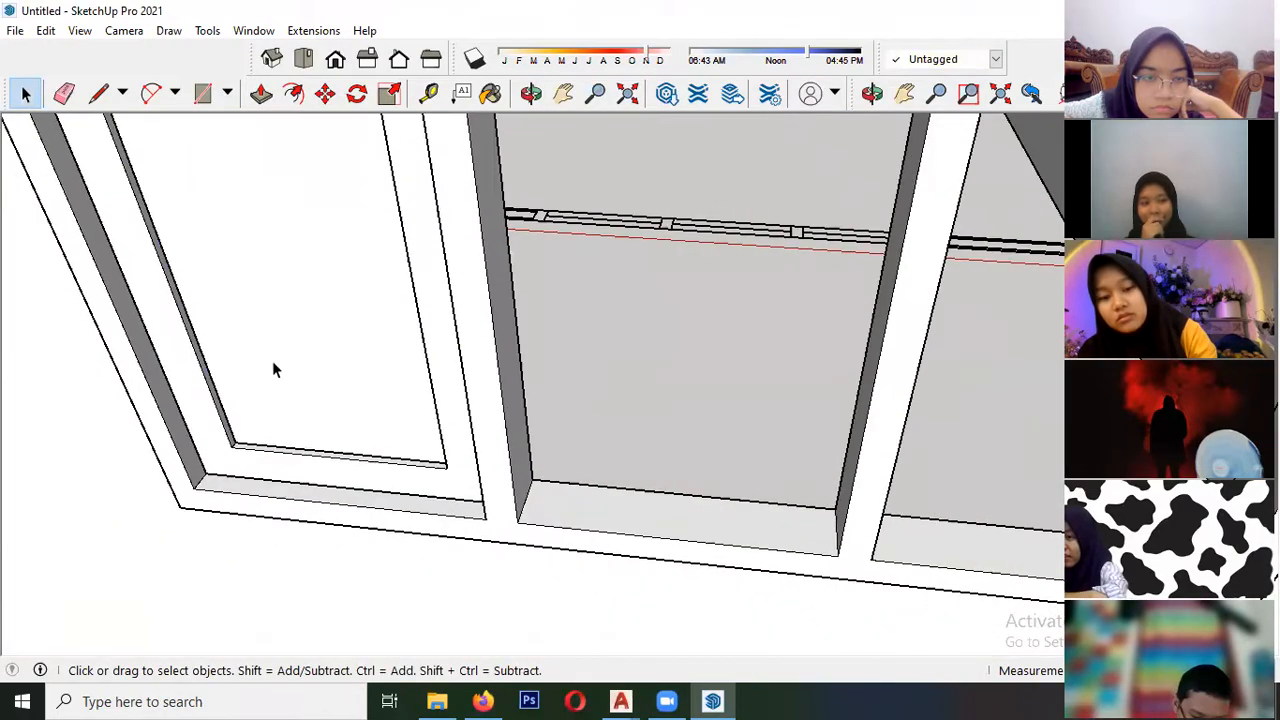
# - Copy the left sash together with its pane into the middle window opening, aligned by the lower-left corner
pyautogui.scroll(-5, 276, 368)
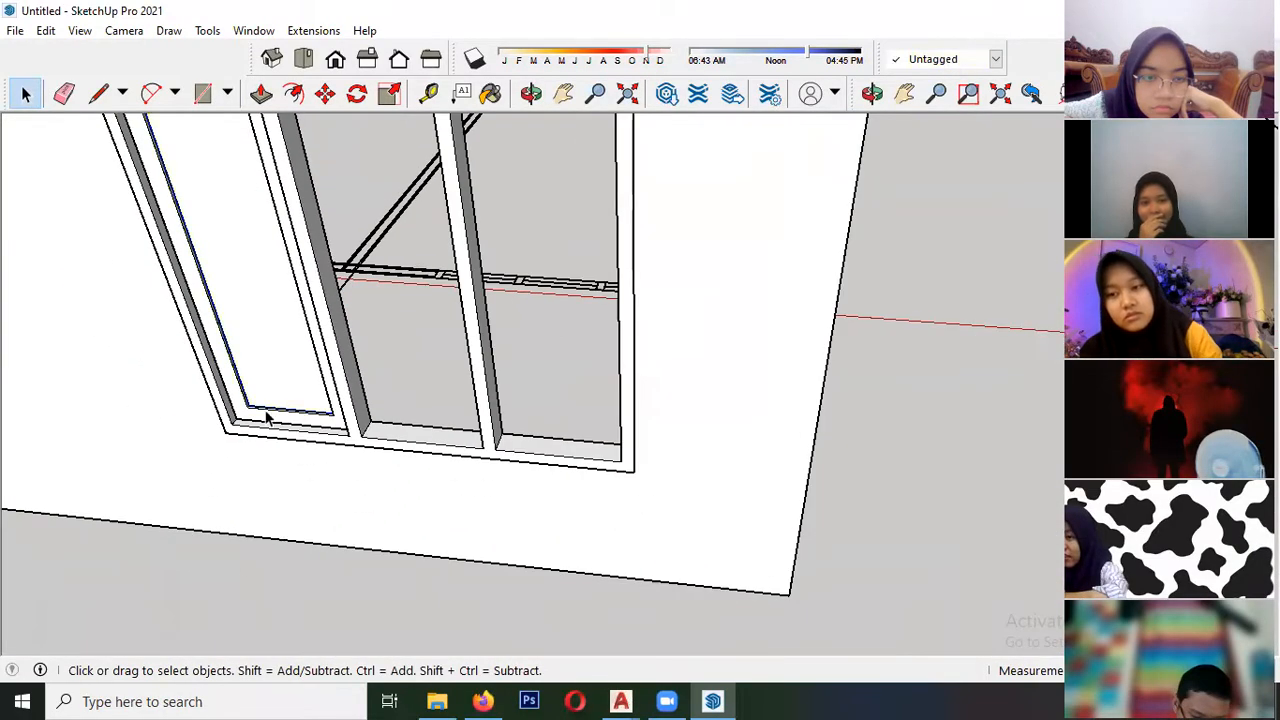
pyautogui.scroll(3, 266, 363)
pyautogui.scroll(-4, 267, 388)
pyautogui.scroll(6, 261, 318)
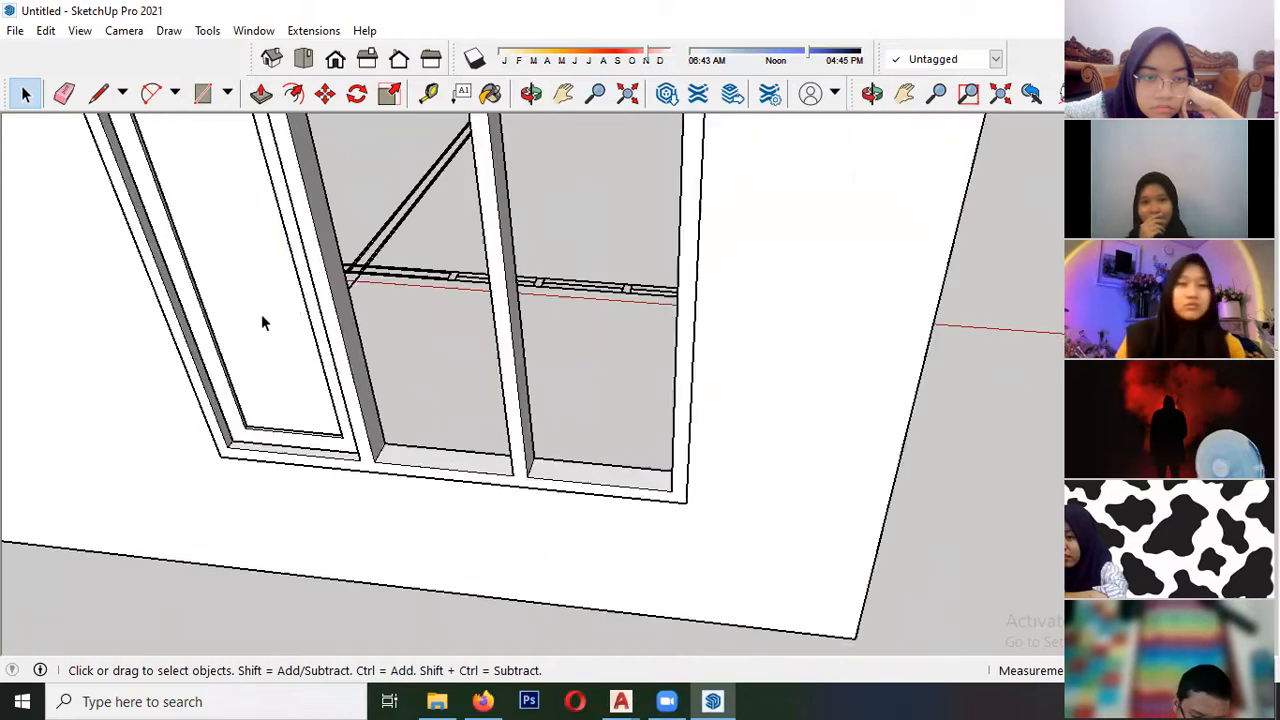
pyautogui.scroll(2, 268, 460)
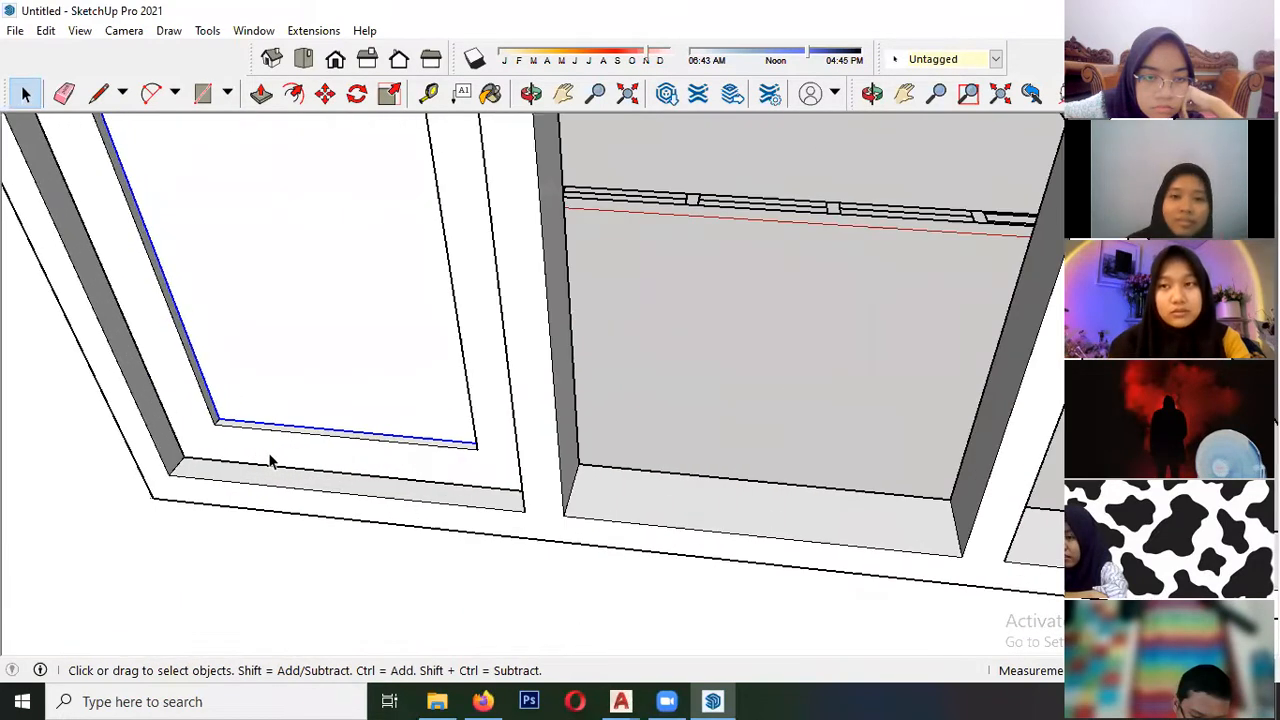
pyautogui.scroll(-2, 228, 407)
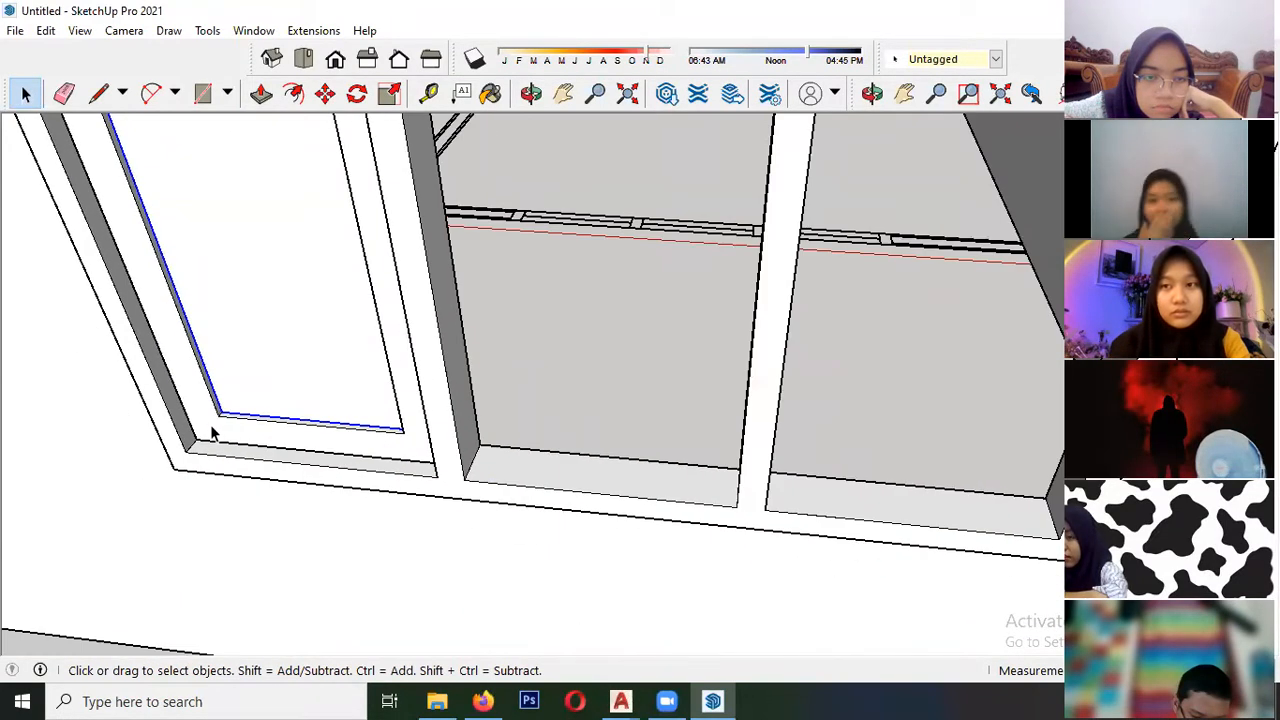
pyautogui.scroll(-2, 218, 415)
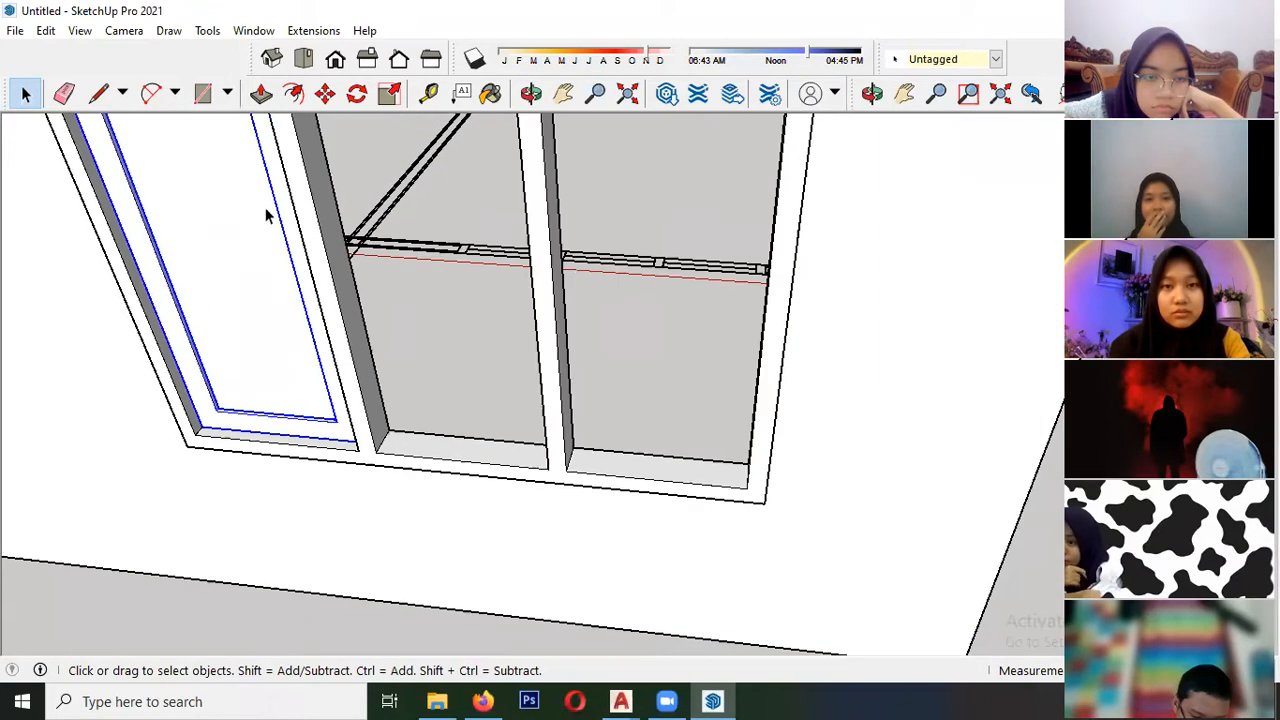
pyautogui.click(324, 94)
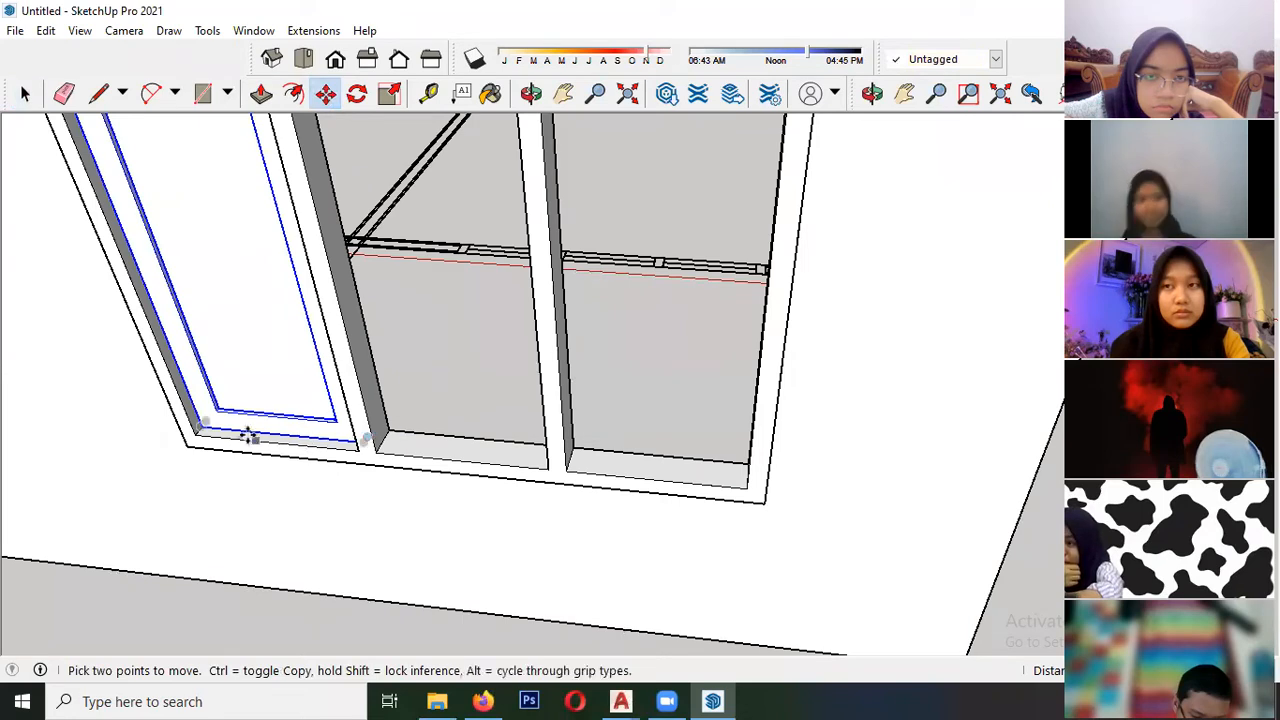
pyautogui.click(204, 424)
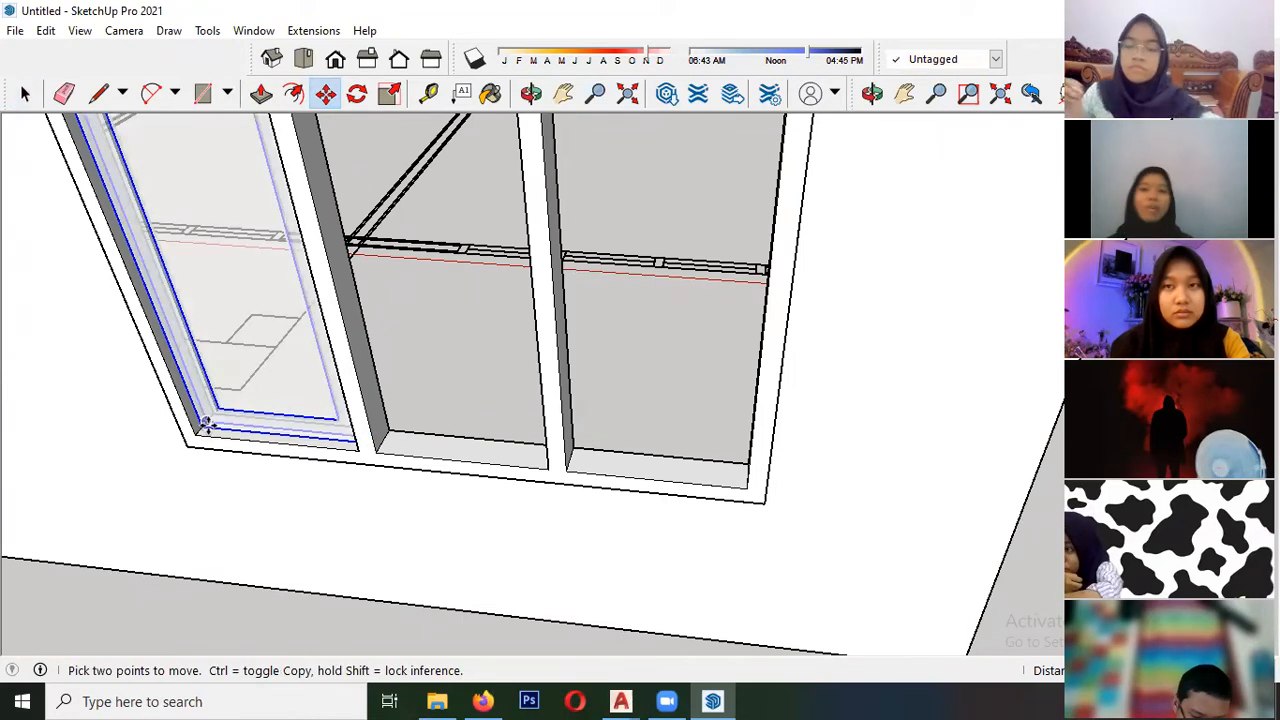
pyautogui.scroll(4, 204, 424)
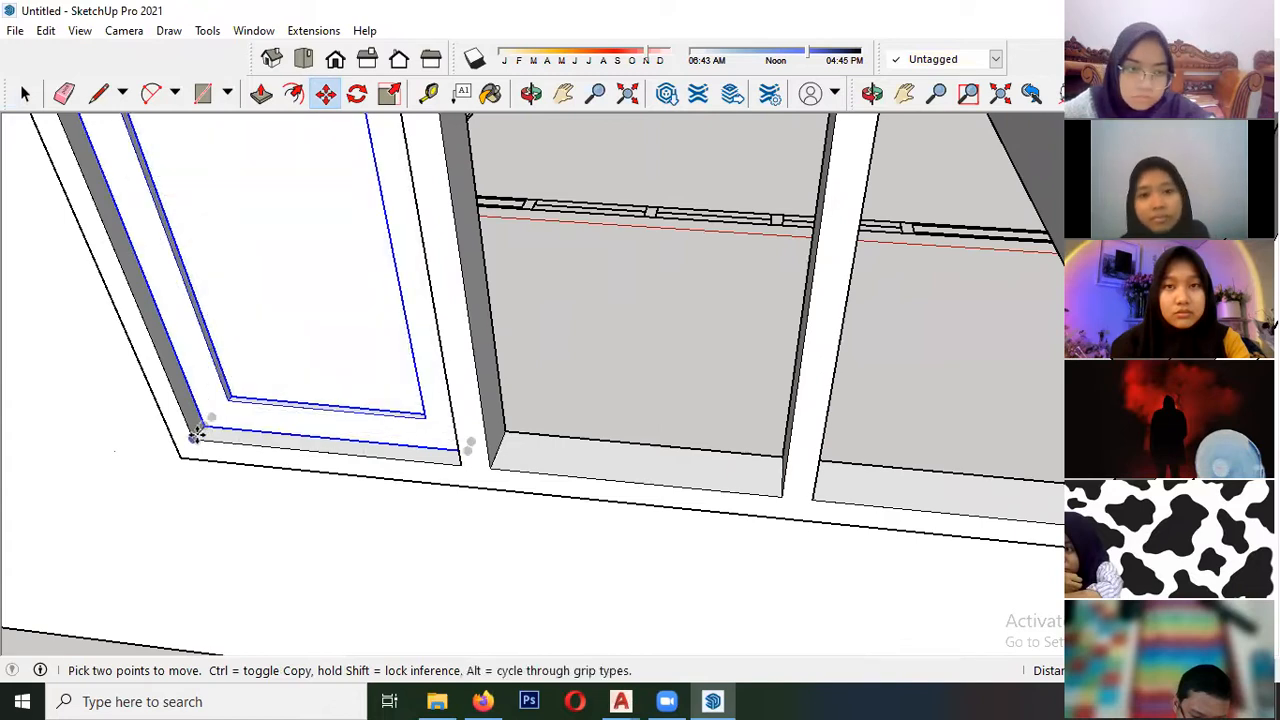
pyautogui.scroll(-5, 114, 415)
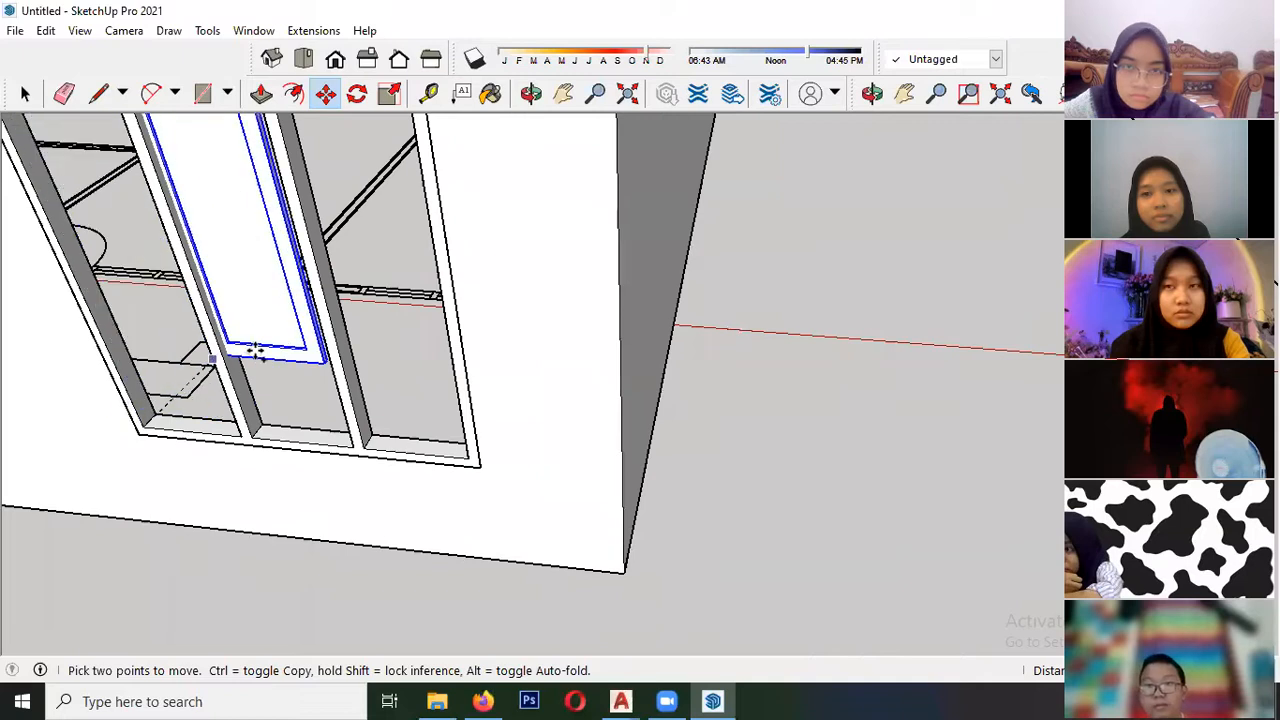
pyautogui.press('ctrl')
pyautogui.click(258, 440)
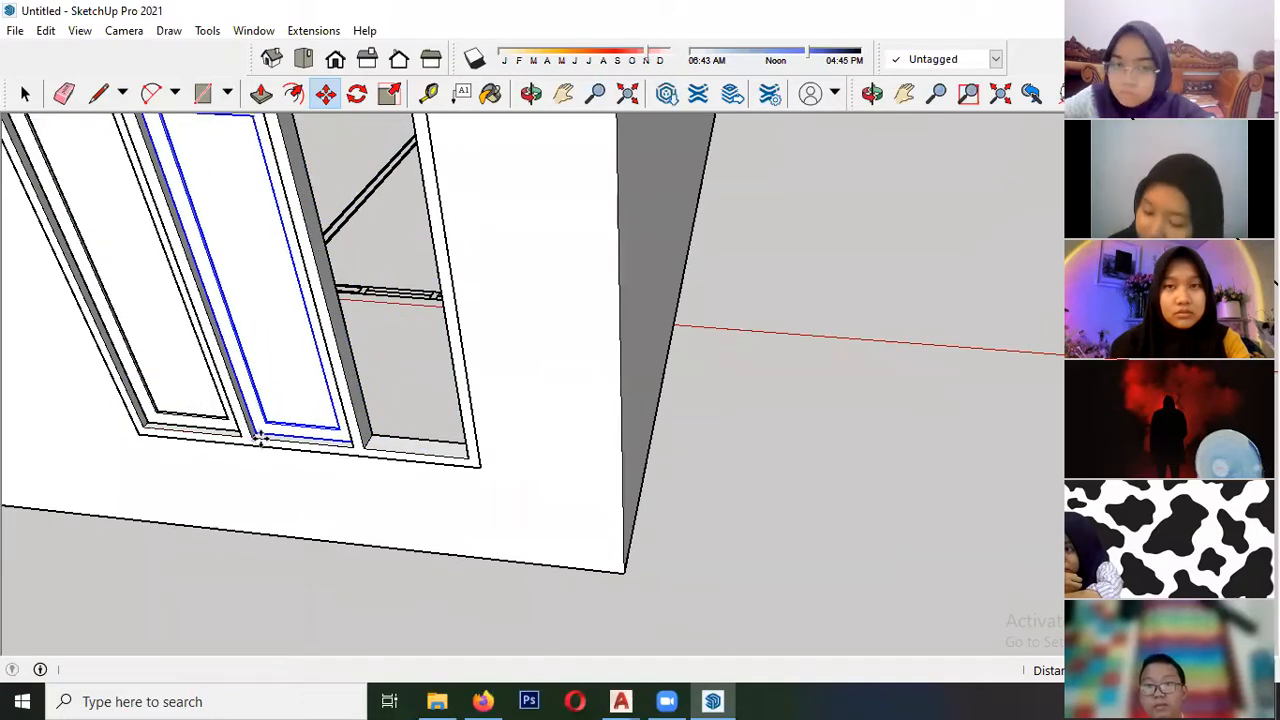
# - Copy the middle sash and pane into the right window opening by the same lower-left corner
pyautogui.click(255, 440)
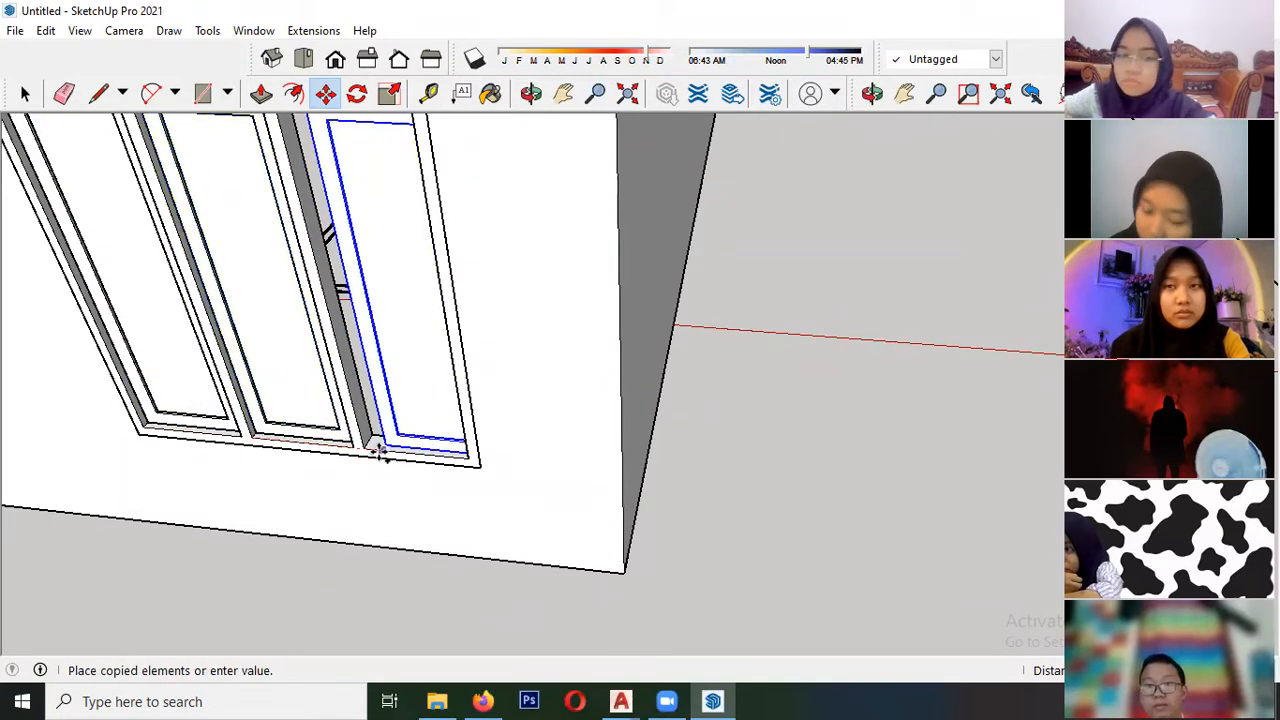
pyautogui.click(363, 447)
pyautogui.scroll(-3, 428, 268)
pyautogui.scroll(-3, 428, 268)
pyautogui.press('space')
# - Trace the outer and inner outlines of a ventilation frame with two rectangles on the front elevation drawing
pyautogui.click(446, 501)
pyautogui.moveTo(496, 491); pyautogui.dragTo(489, 368, button='middle')
pyautogui.moveTo(443, 299); pyautogui.dragTo(273, 308, button='middle')
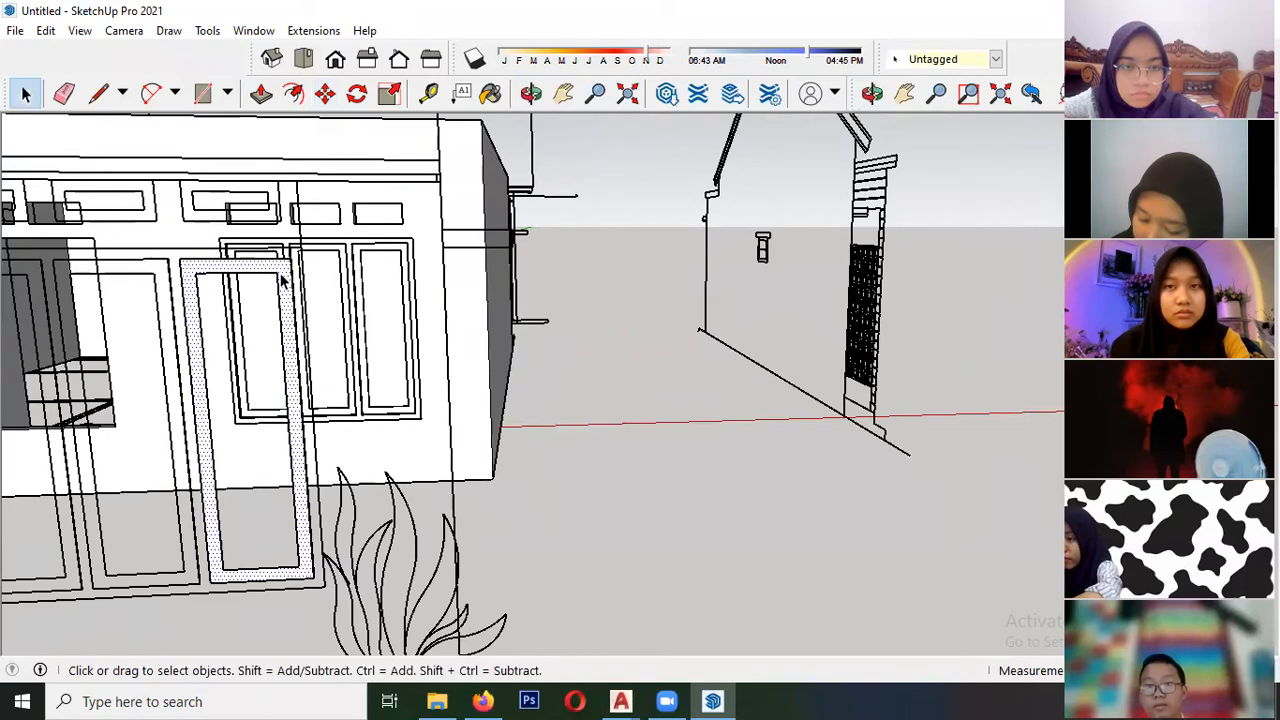
pyautogui.moveTo(355, 393); pyautogui.dragTo(196, 357, button='middle')
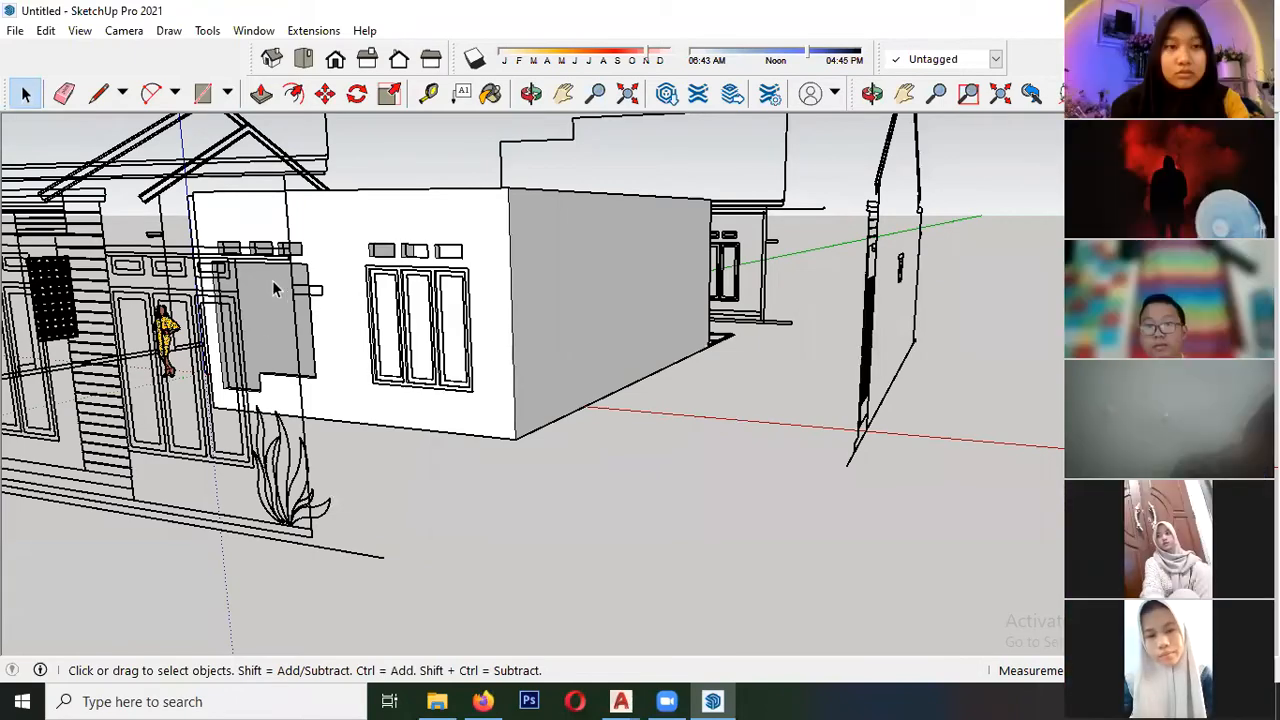
pyautogui.scroll(4, 150, 268)
pyautogui.scroll(3, 165, 261)
pyautogui.scroll(-2, 174, 268)
pyautogui.moveTo(183, 295); pyautogui.dragTo(198, 313, button='middle')
pyautogui.scroll(2, 200, 314)
pyautogui.scroll(2, 202, 328)
pyautogui.scroll(-4, 232, 352)
pyautogui.moveTo(234, 354); pyautogui.dragTo(186, 164, button='middle')
pyautogui.click(203, 95)
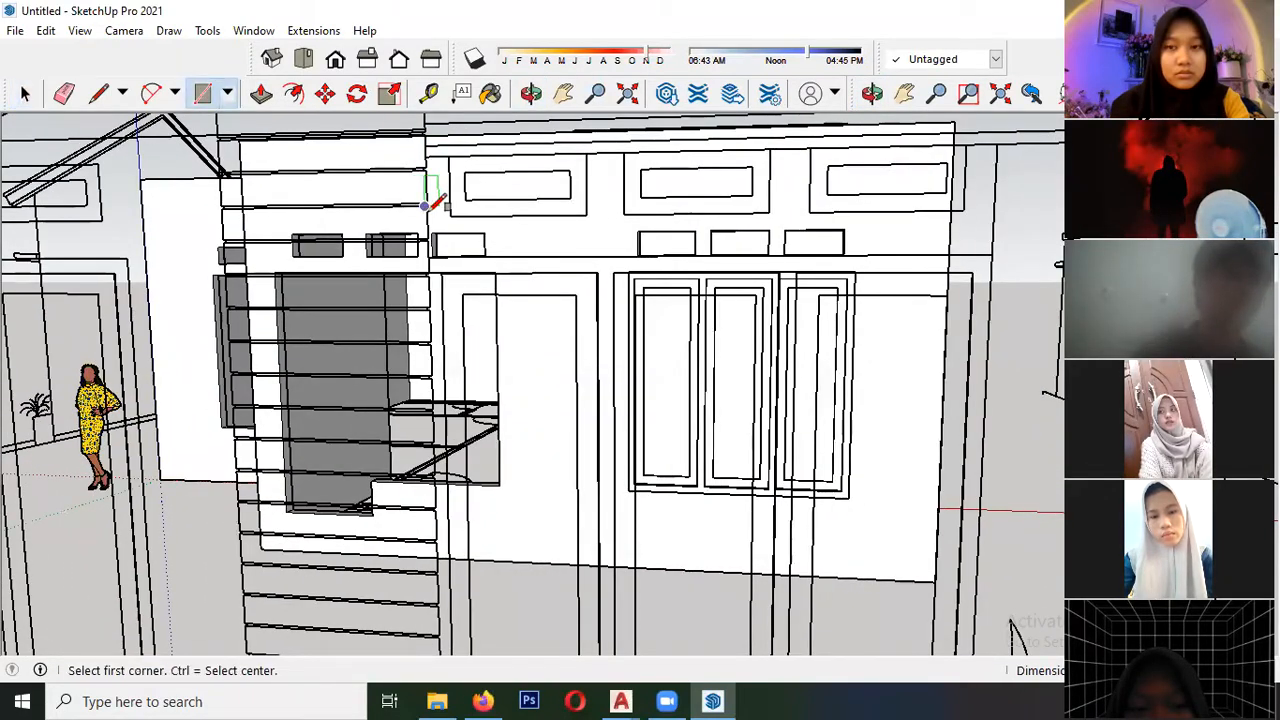
pyautogui.click(585, 155)
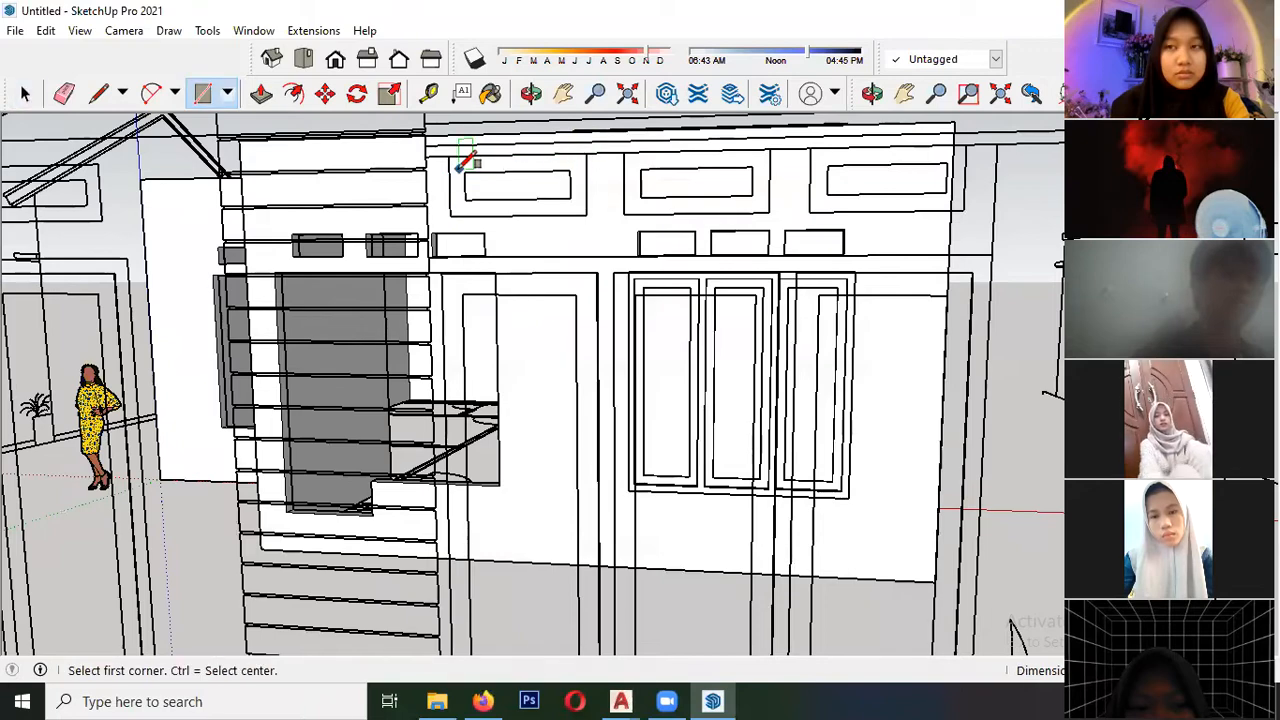
pyautogui.click(467, 168)
pyautogui.click(566, 188)
# - Delete the inner face of the ventilation frame and turn the remaining frame face into a component
pyautogui.press('space')
pyautogui.click(515, 188)
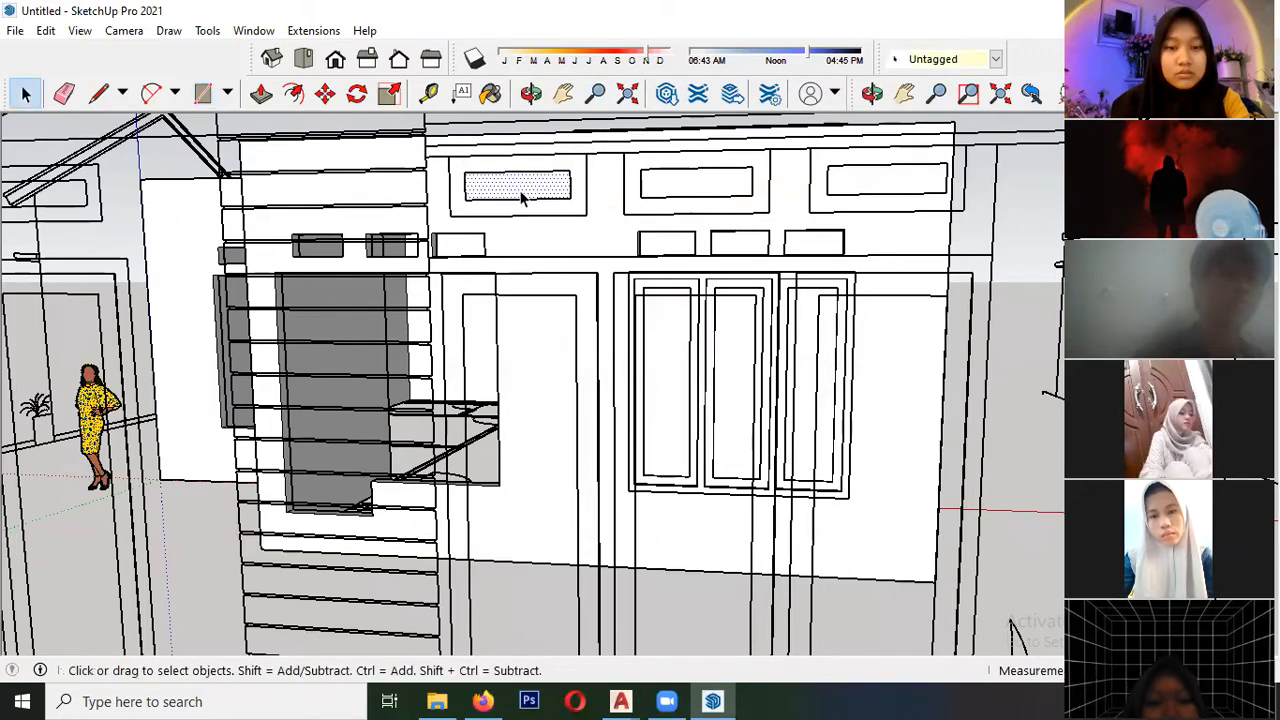
pyautogui.moveTo(515, 188); pyautogui.dragTo(395, 370, button='middle')
pyautogui.scroll(3, 380, 395)
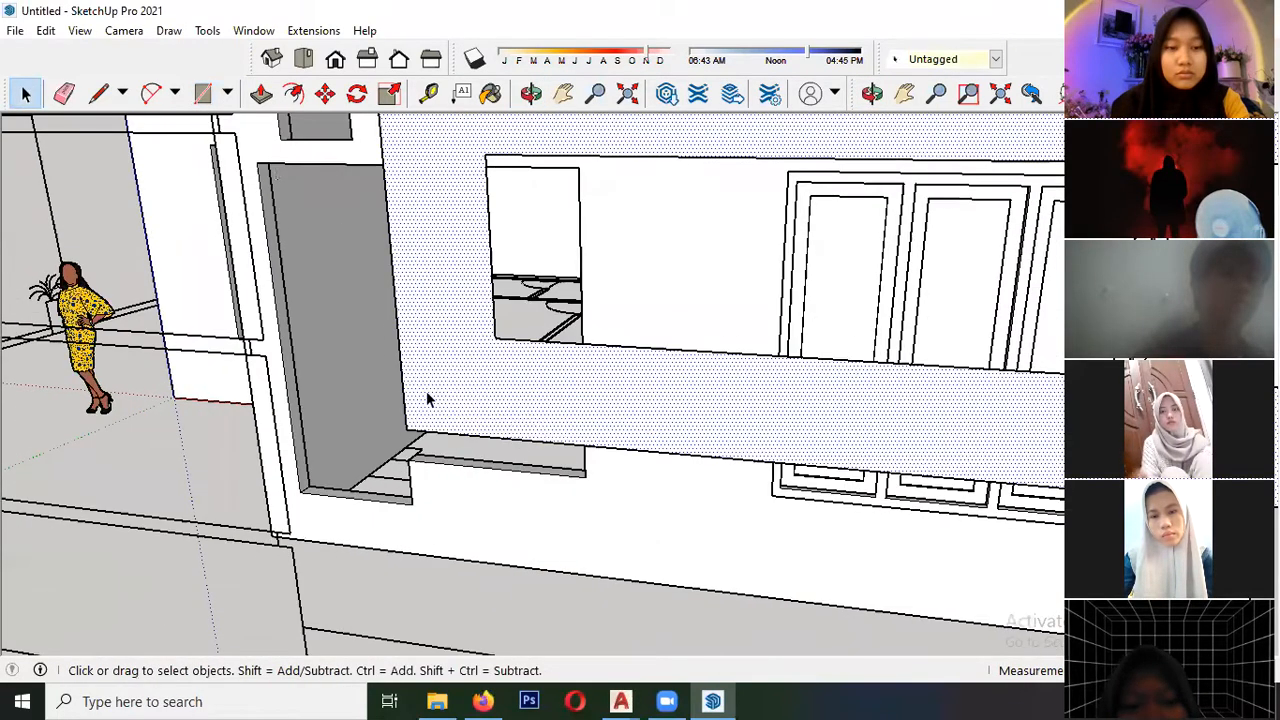
pyautogui.rightClick(426, 398)
pyautogui.click(588, 533)
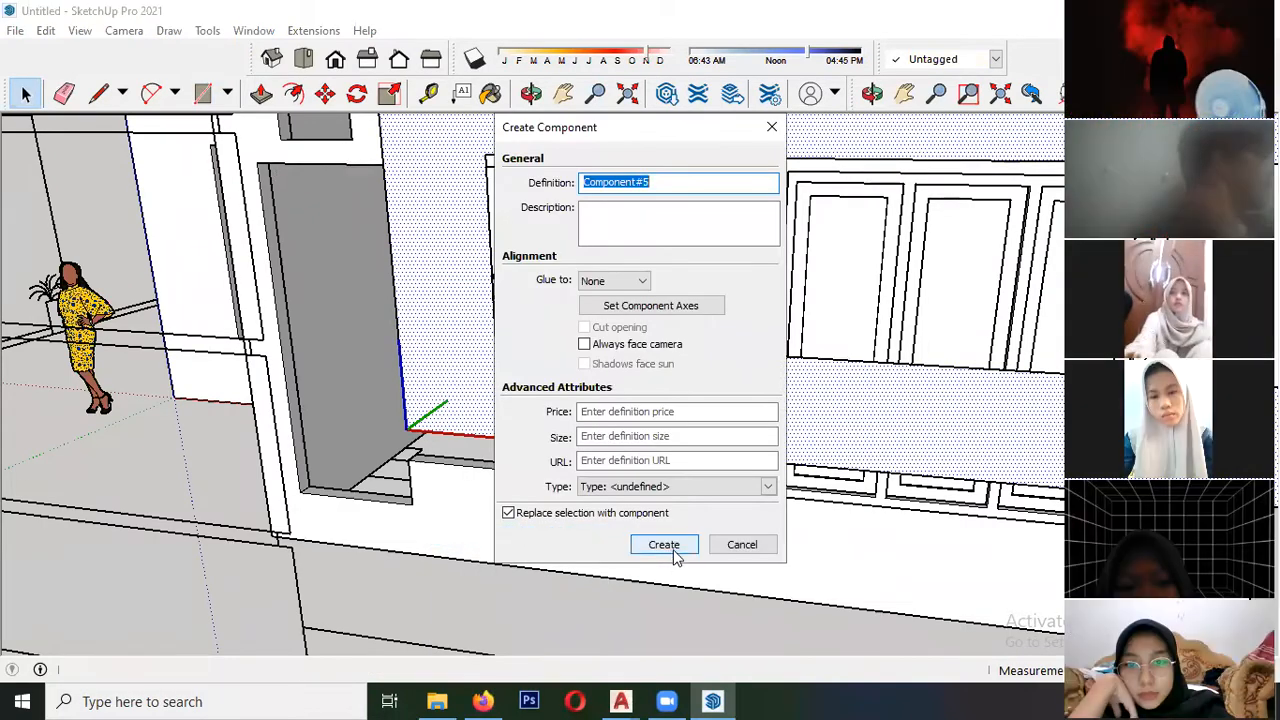
pyautogui.click(664, 545)
# - Move the ventilation frame component by its lower-left corner into the leftmost ventilation opening above the triple window
pyautogui.press('m')
pyautogui.scroll(-6, 249, 512)
pyautogui.moveTo(360, 540); pyautogui.dragTo(463, 437, button='middle')
pyautogui.scroll(4, 500, 380)
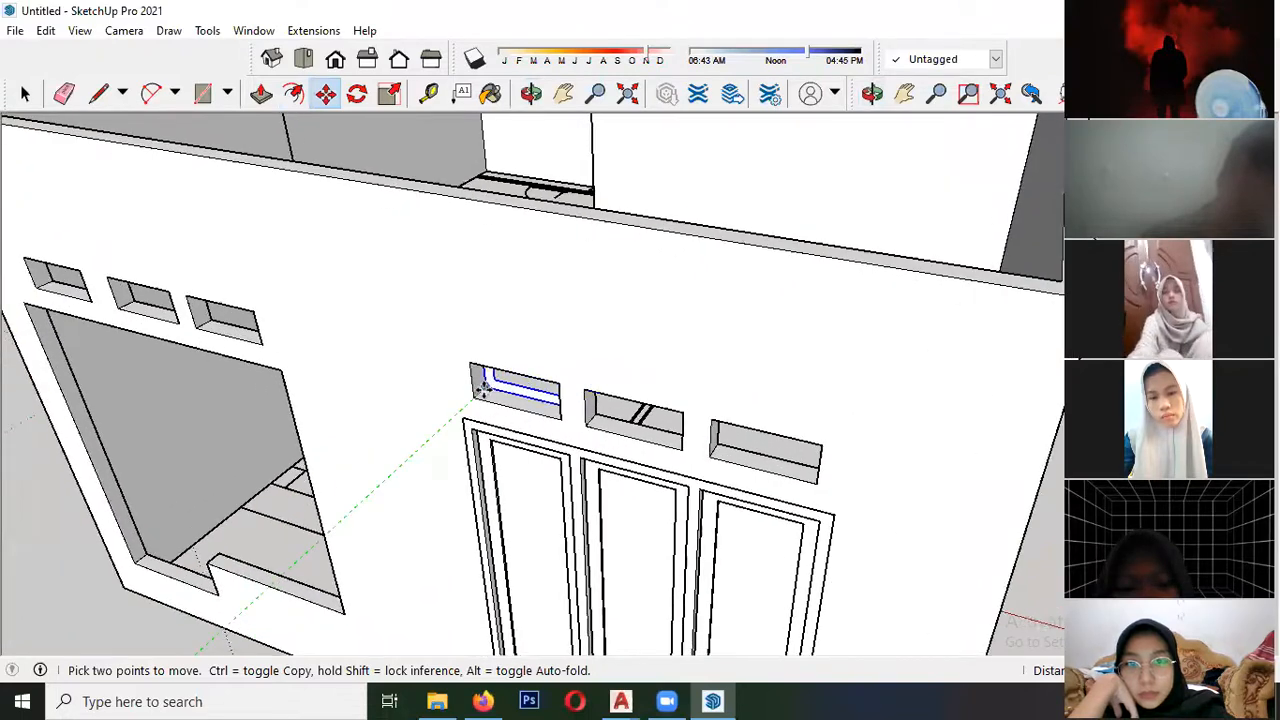
pyautogui.scroll(4, 478, 390)
pyautogui.click(484, 405)
pyautogui.scroll(6, 515, 385)
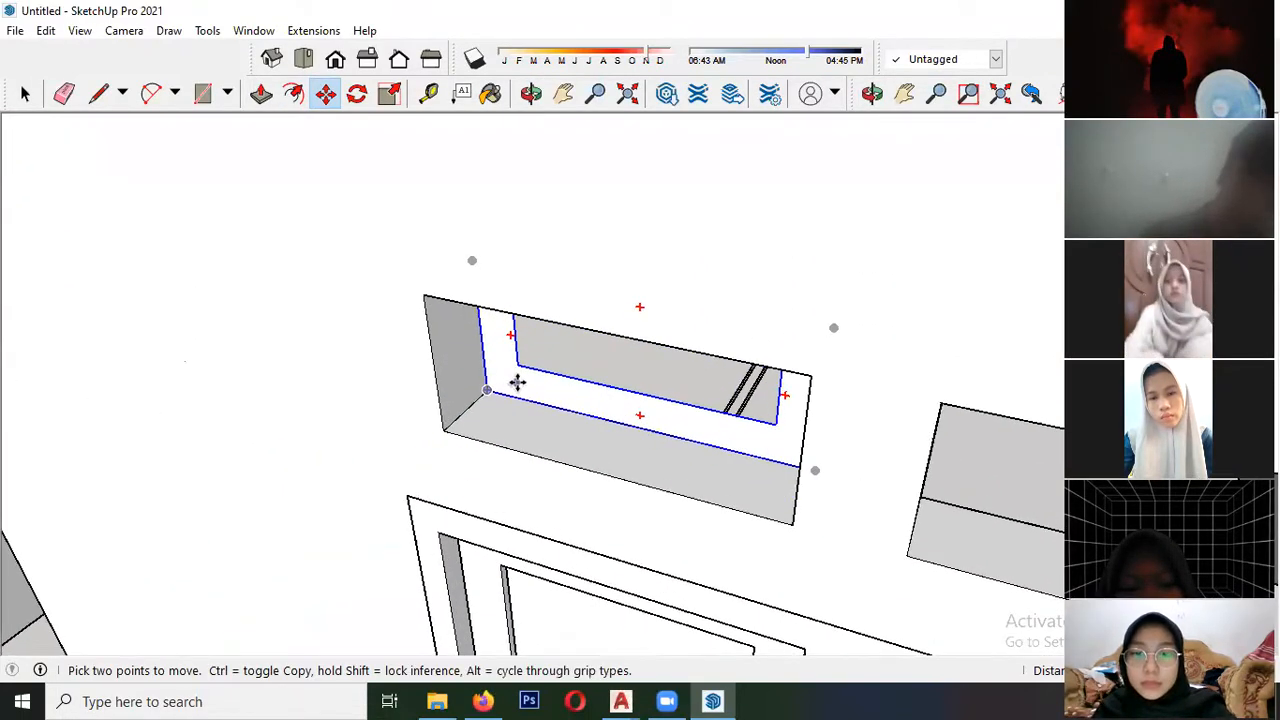
# - Extrude the ventilation frame face inside its component forward to the outer wall surface
pyautogui.press('space')
pyautogui.click(261, 93)
pyautogui.click(486, 357)
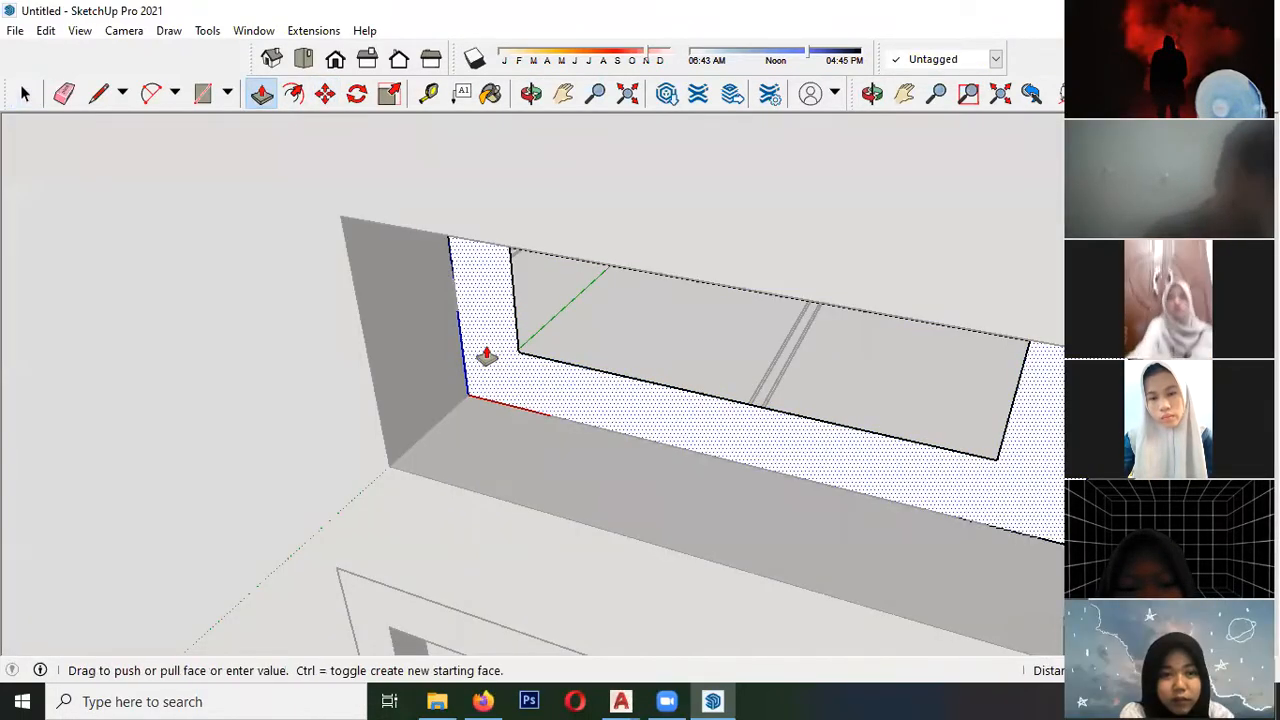
pyautogui.click(350, 287)
pyautogui.scroll(-3, 234, 297)
pyautogui.press('space')
pyautogui.scroll(-8, 280, 330)
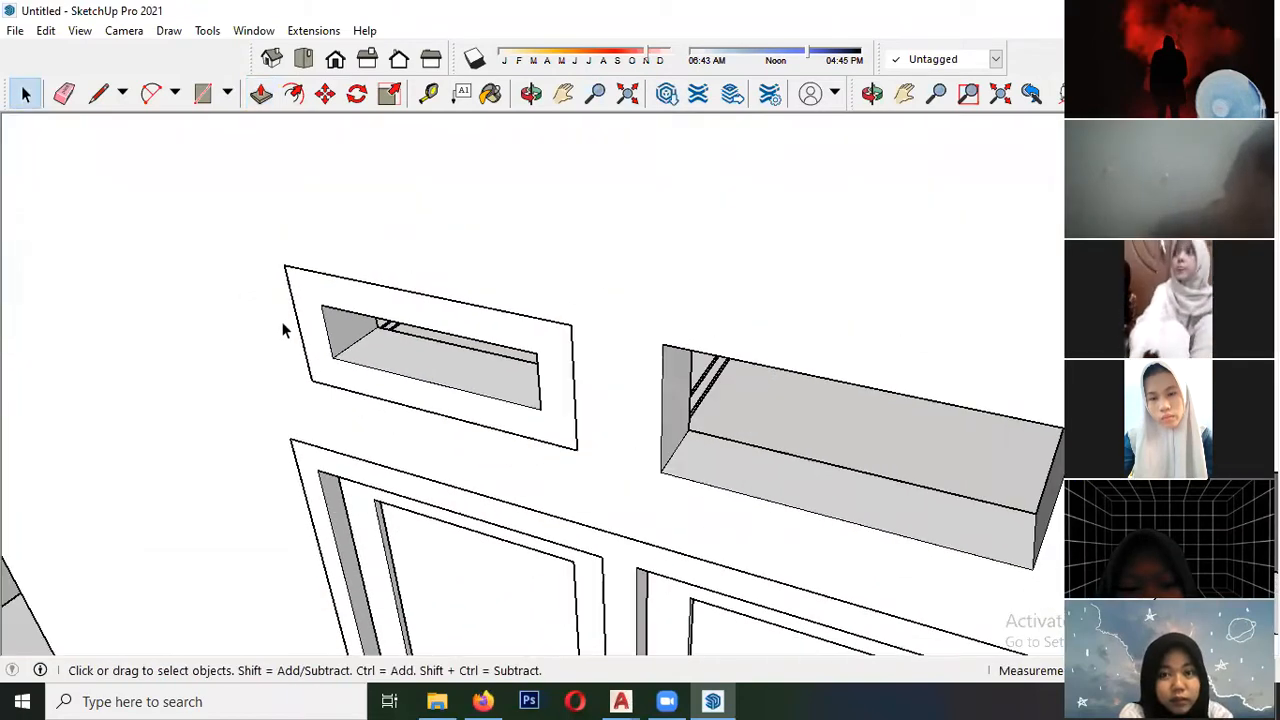
# - Copy the ventilation frame into the middle opening above the triple window, aligning its lower-right corner with the opening's
pyautogui.click(380, 355)
pyautogui.scroll(6, 390, 365)
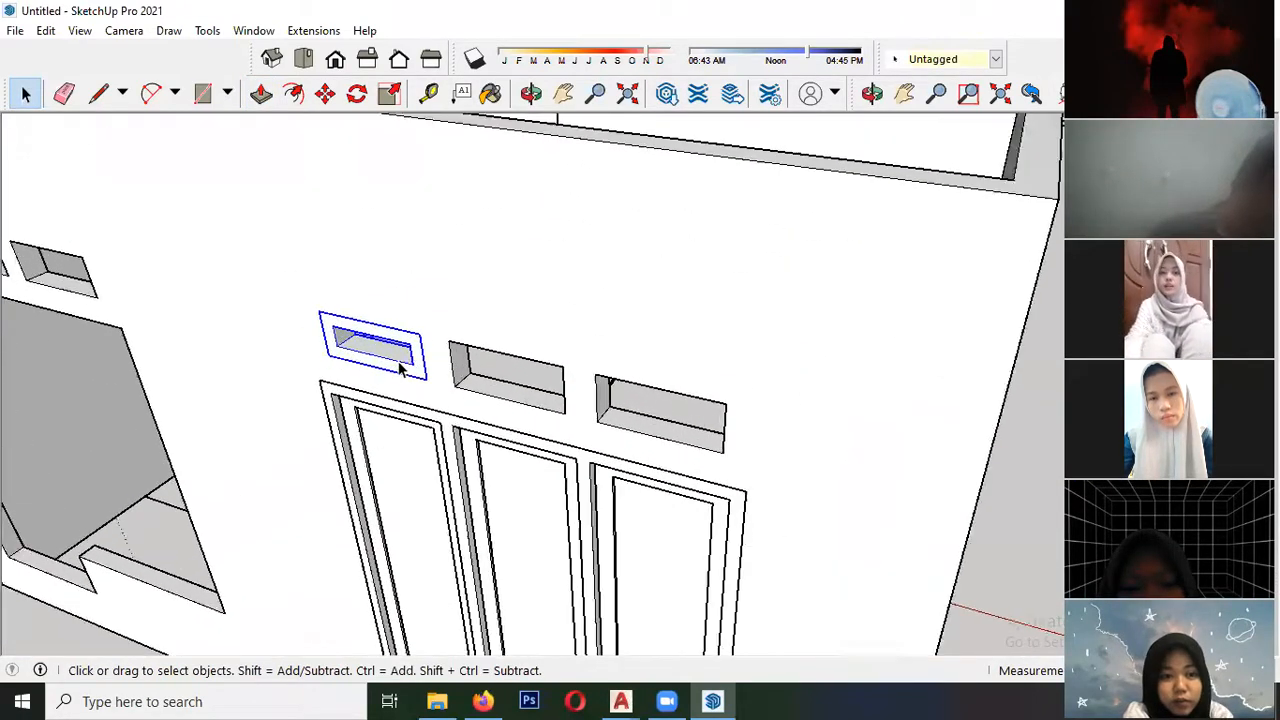
pyautogui.press('m')
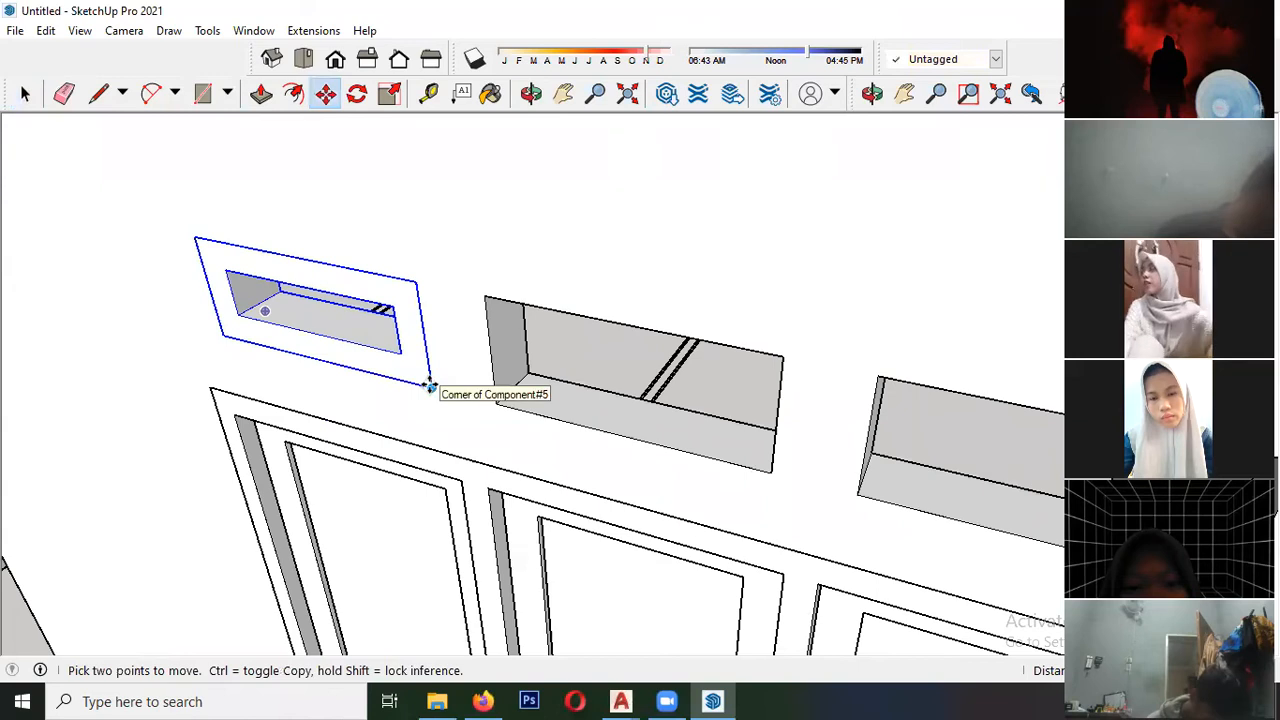
pyautogui.click(325, 95)
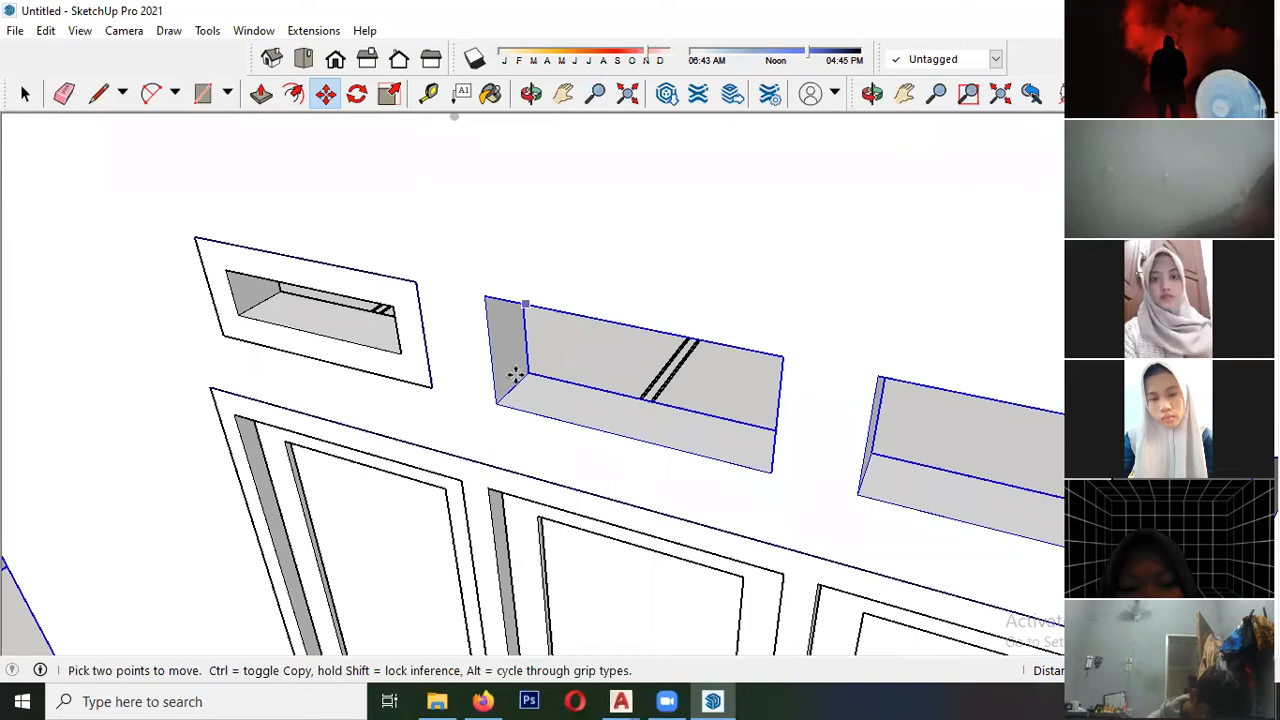
pyautogui.click(412, 390)
pyautogui.press('ctrl')
pyautogui.scroll(-2, 249, 360)
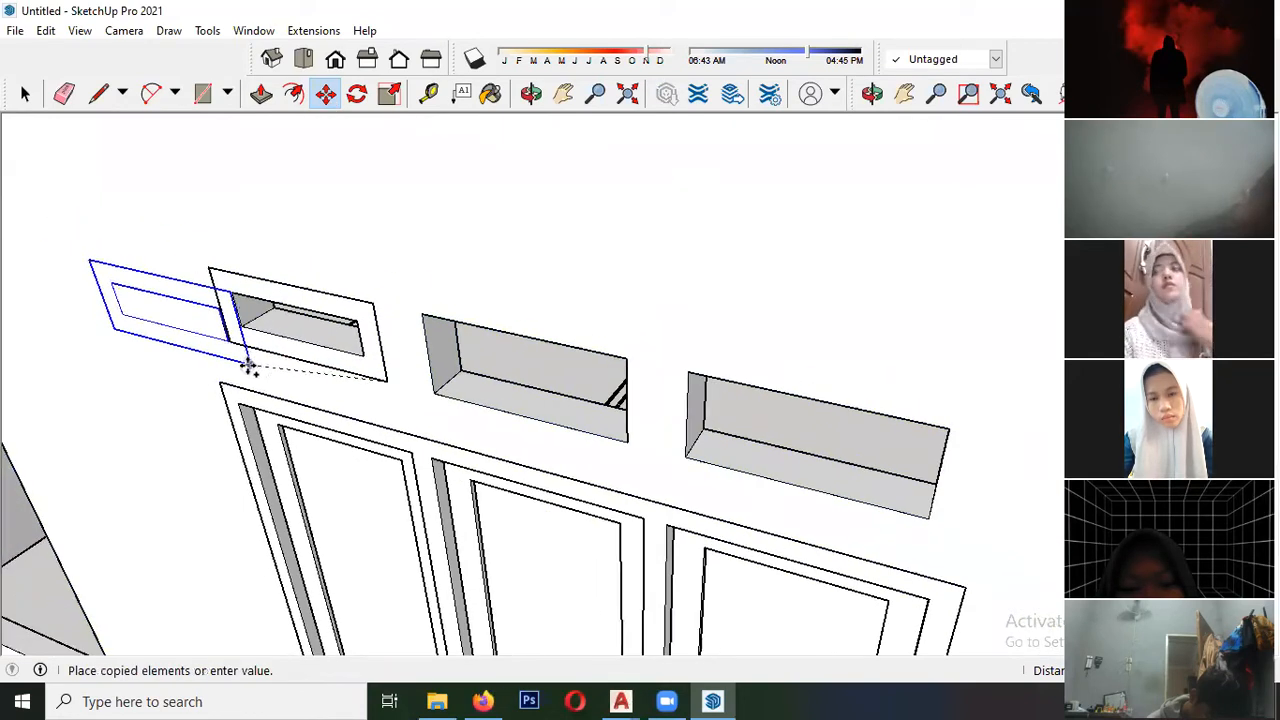
pyautogui.click(624, 444)
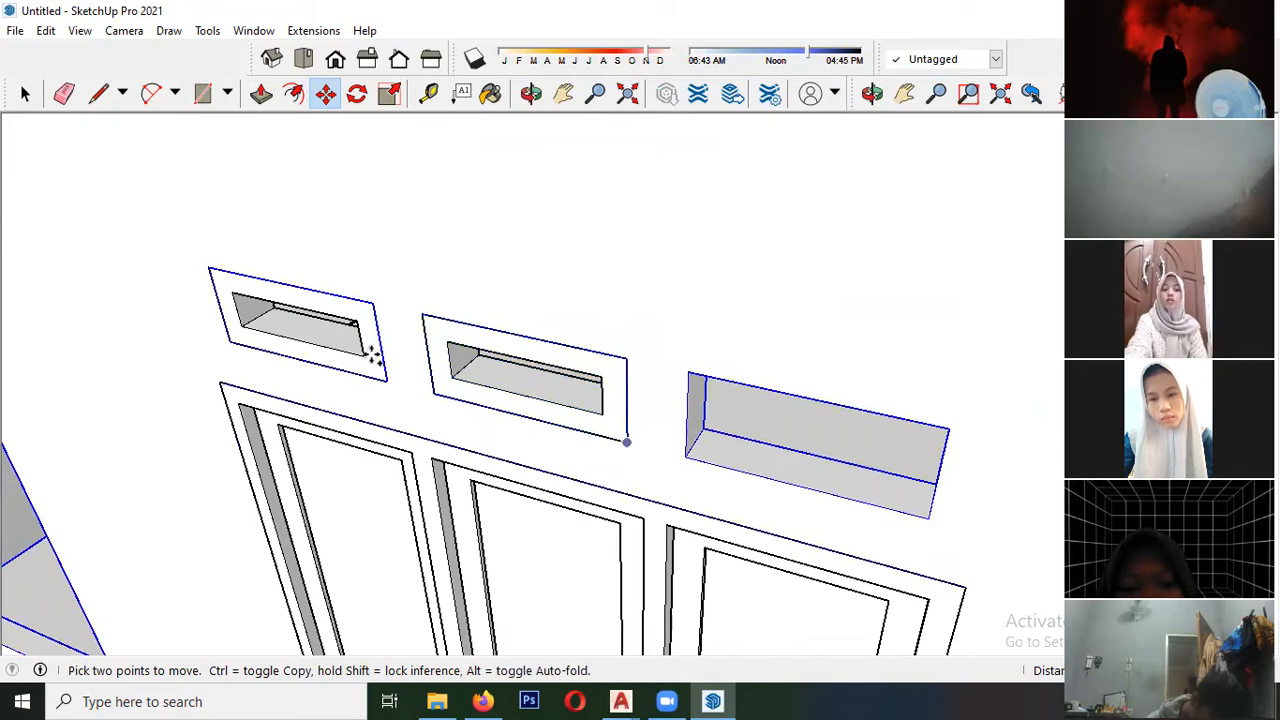
# - Copy the middle ventilation frame by its lower-right corner into the rightmost opening above the triple window
pyautogui.scroll(-3, 373, 352)
pyautogui.press('space')
pyautogui.moveTo(373, 352); pyautogui.dragTo(554, 303, button='middle')
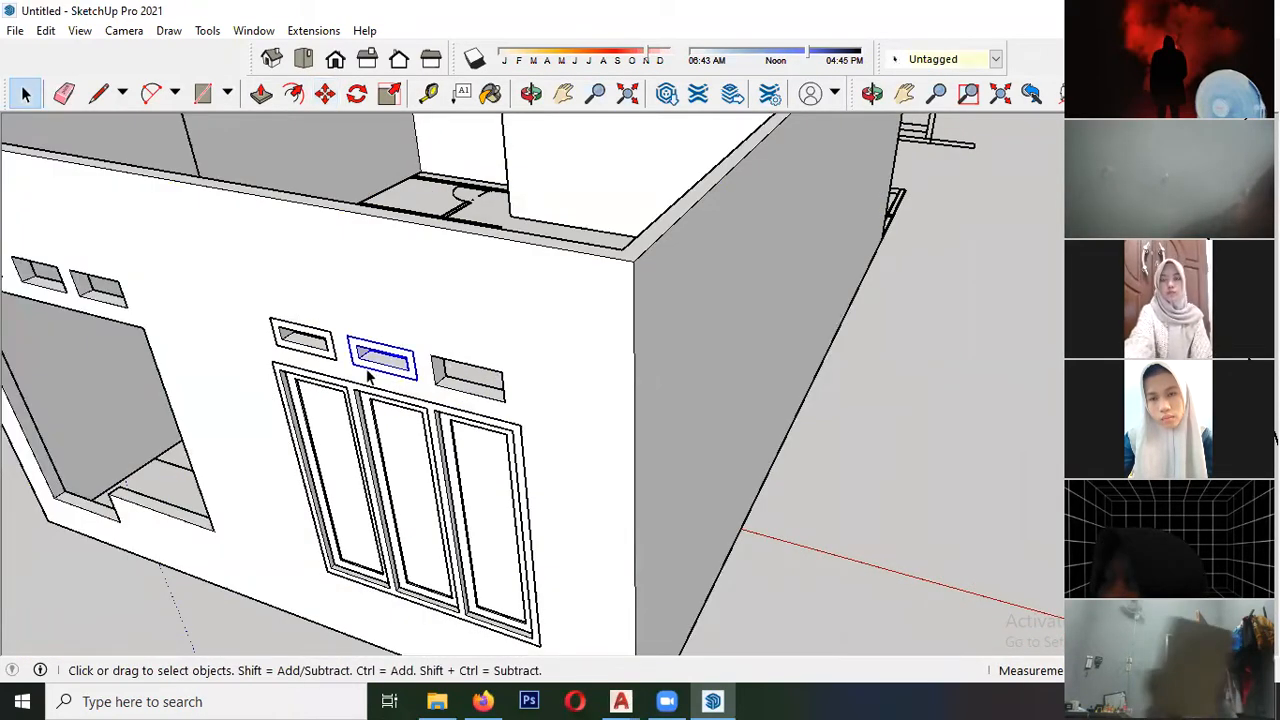
pyautogui.scroll(2, 368, 376)
pyautogui.press('m')
pyautogui.click(429, 381)
pyautogui.press('ctrl')
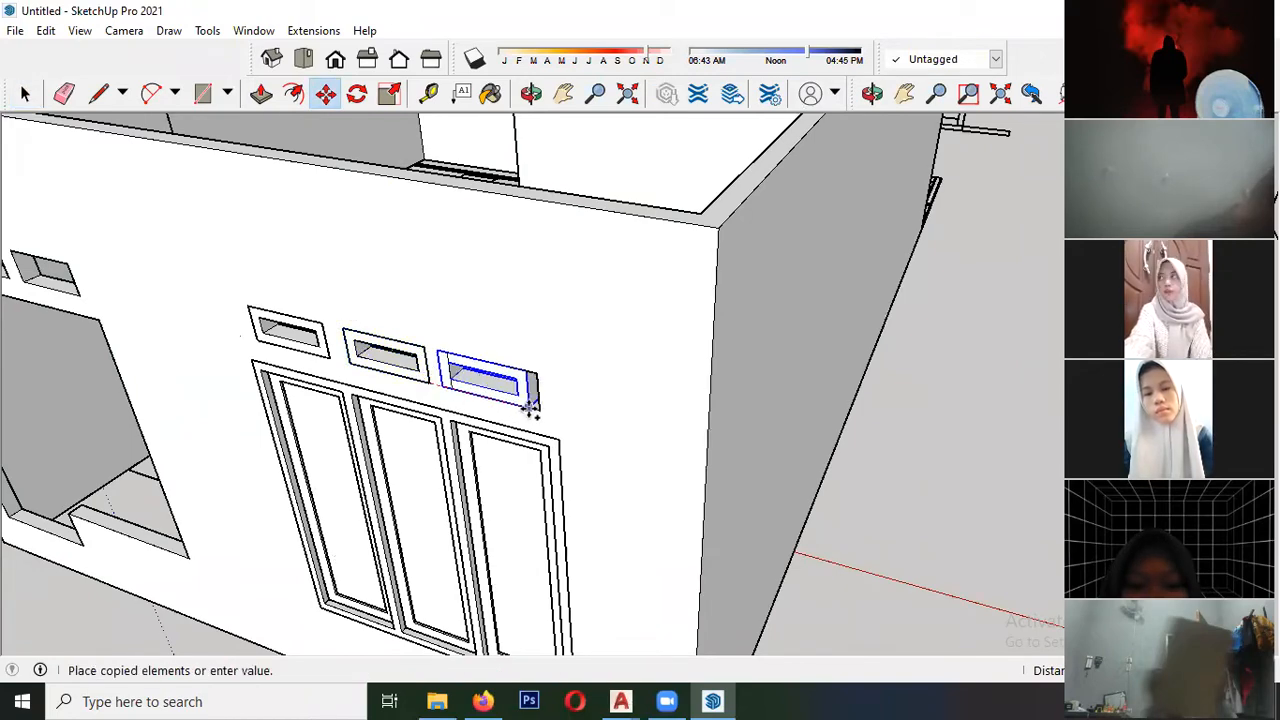
pyautogui.click(539, 410)
pyautogui.press('space')
pyautogui.scroll(-4, 521, 300)
pyautogui.scroll(6, 358, 340)
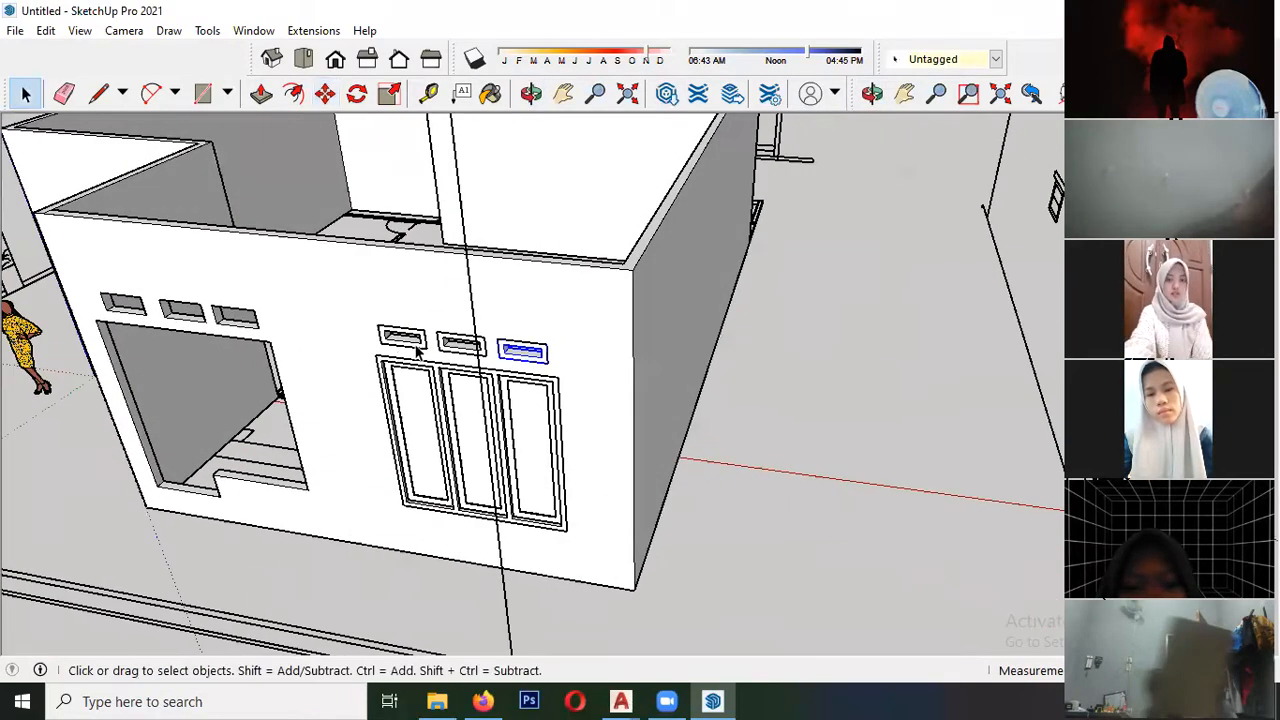
# - Copy the leftmost ventilation frame above the triple window by its lower-left corner into the three openings above the door-and-window opening
pyautogui.press('m')
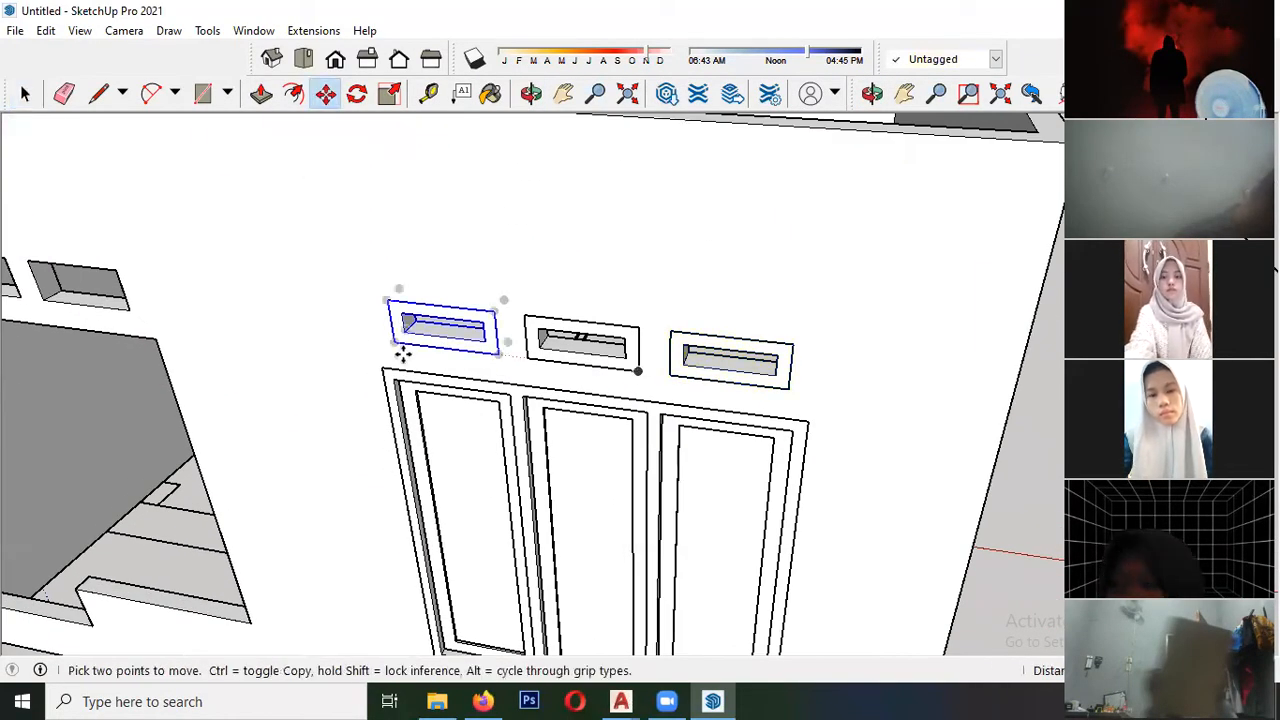
pyautogui.click(395, 345)
pyautogui.press('ctrl')
pyautogui.keyDown('shift'); pyautogui.moveTo(176, 306); pyautogui.dragTo(586, 337, button='middle'); pyautogui.keyUp('shift')
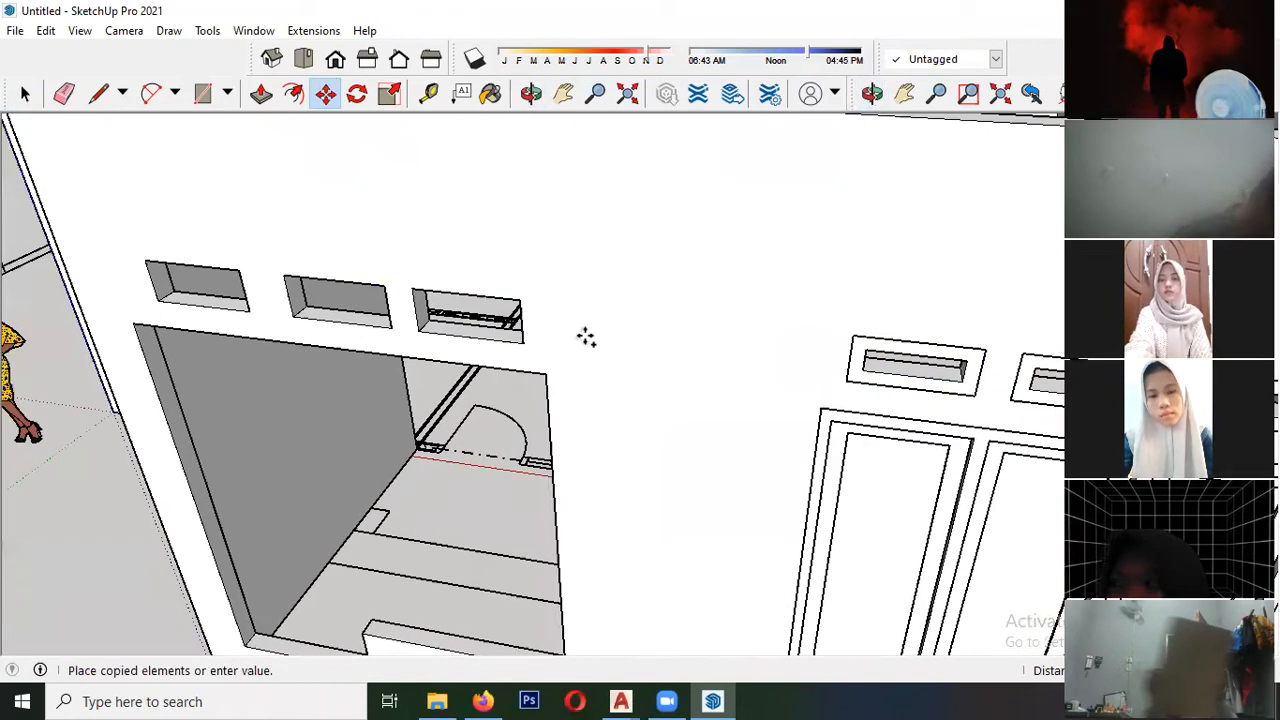
pyautogui.click(420, 333)
pyautogui.click(417, 334)
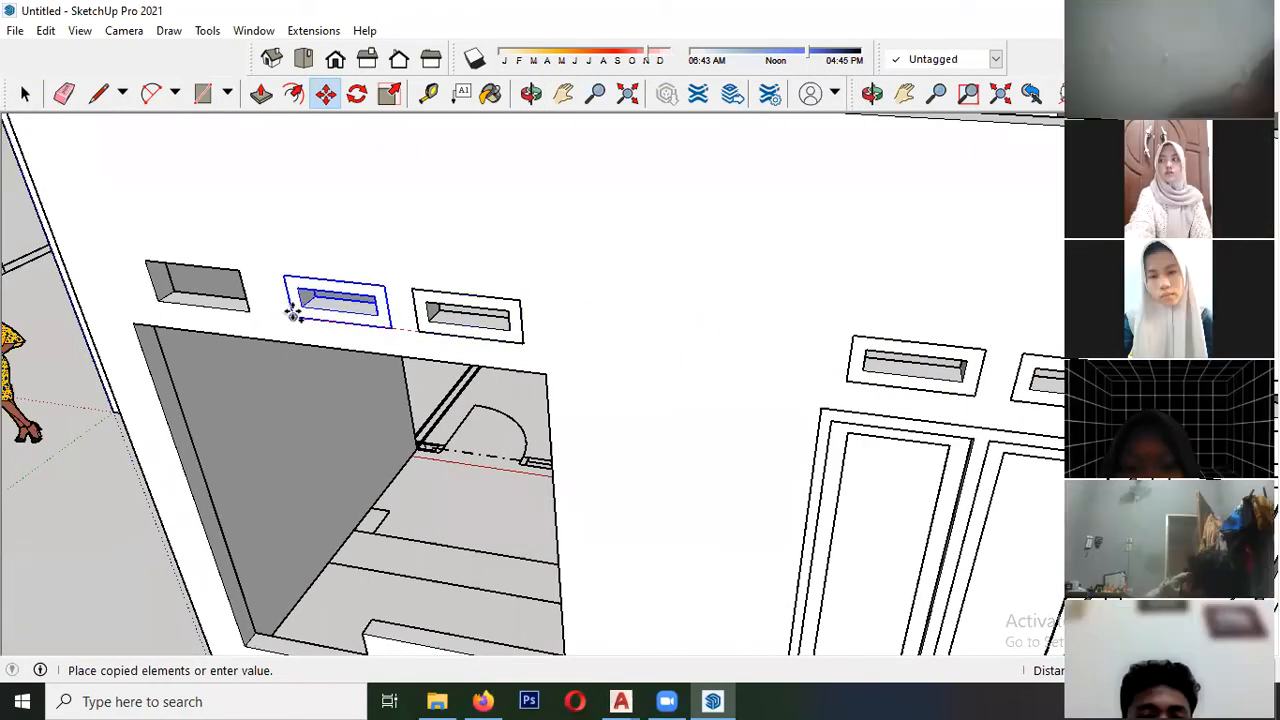
pyautogui.click(152, 303)
pyautogui.press('space')
# - Draw a rectangle over the outer door frame on the front elevation drawing, from its lower-right to its upper-left corner
pyautogui.scroll(-5, 416, 228)
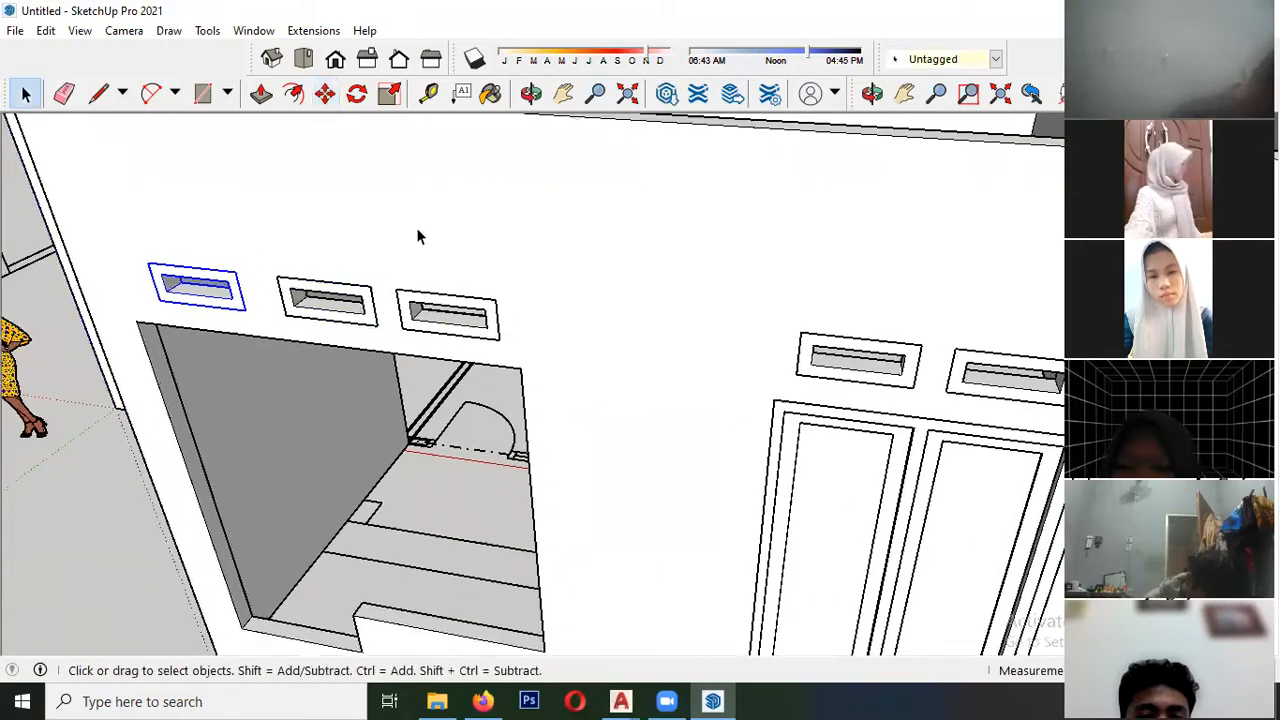
pyautogui.scroll(-2, 453, 253)
pyautogui.scroll(-3, 508, 357)
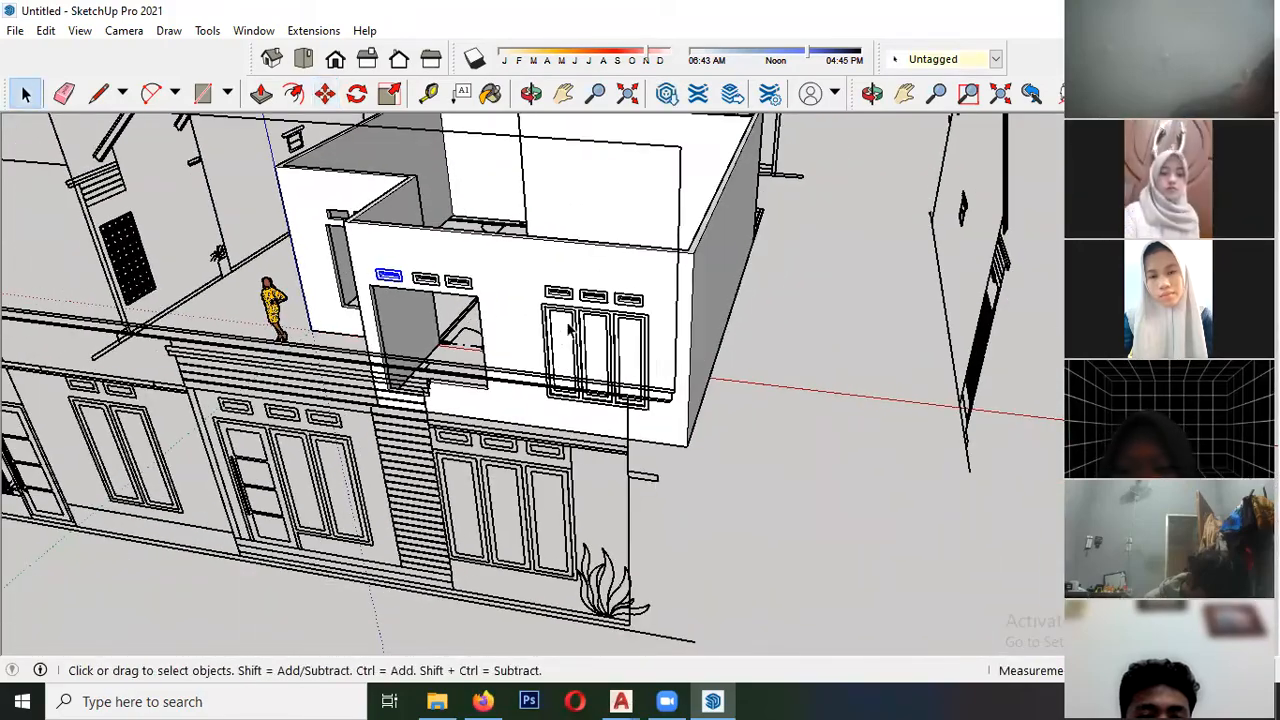
pyautogui.moveTo(478, 379); pyautogui.dragTo(594, 392, button='middle')
pyautogui.moveTo(523, 420); pyautogui.dragTo(560, 490, button='middle')
pyautogui.scroll(3, 560, 494)
pyautogui.scroll(-3, 472, 354)
pyautogui.scroll(2, 560, 390)
pyautogui.scroll(2, 456, 354)
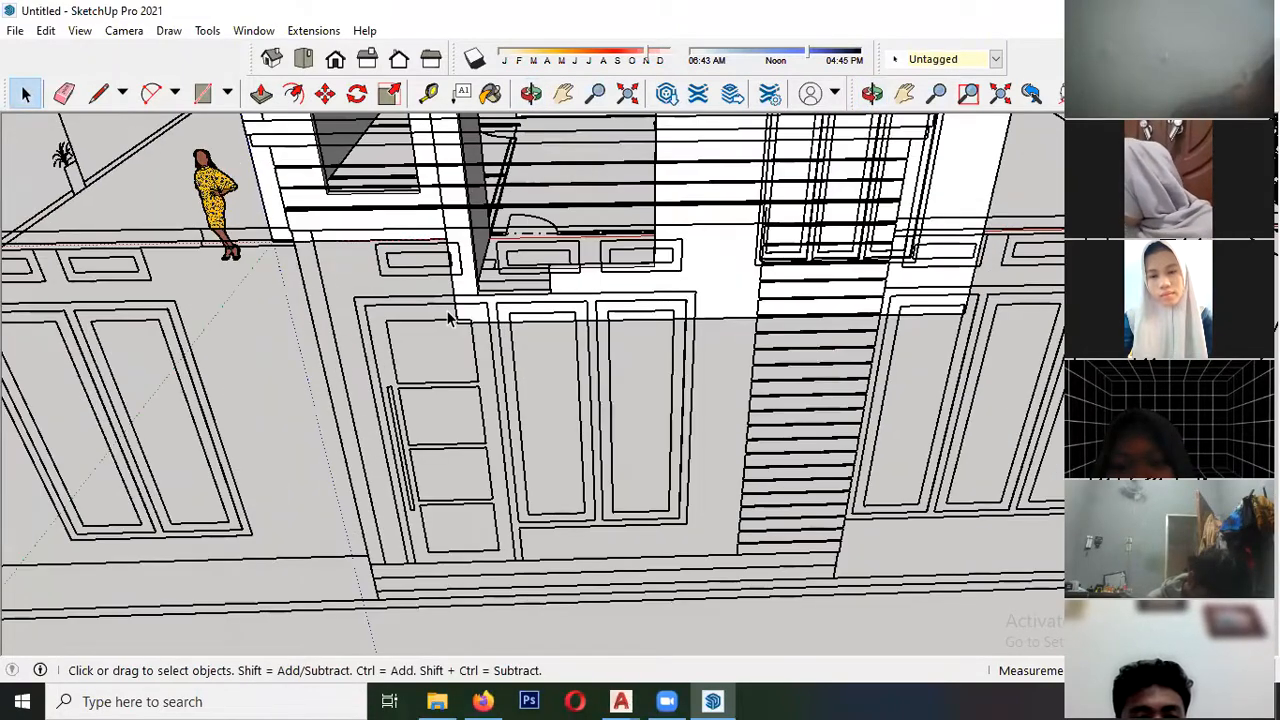
pyautogui.scroll(2, 418, 571)
pyautogui.press('r')
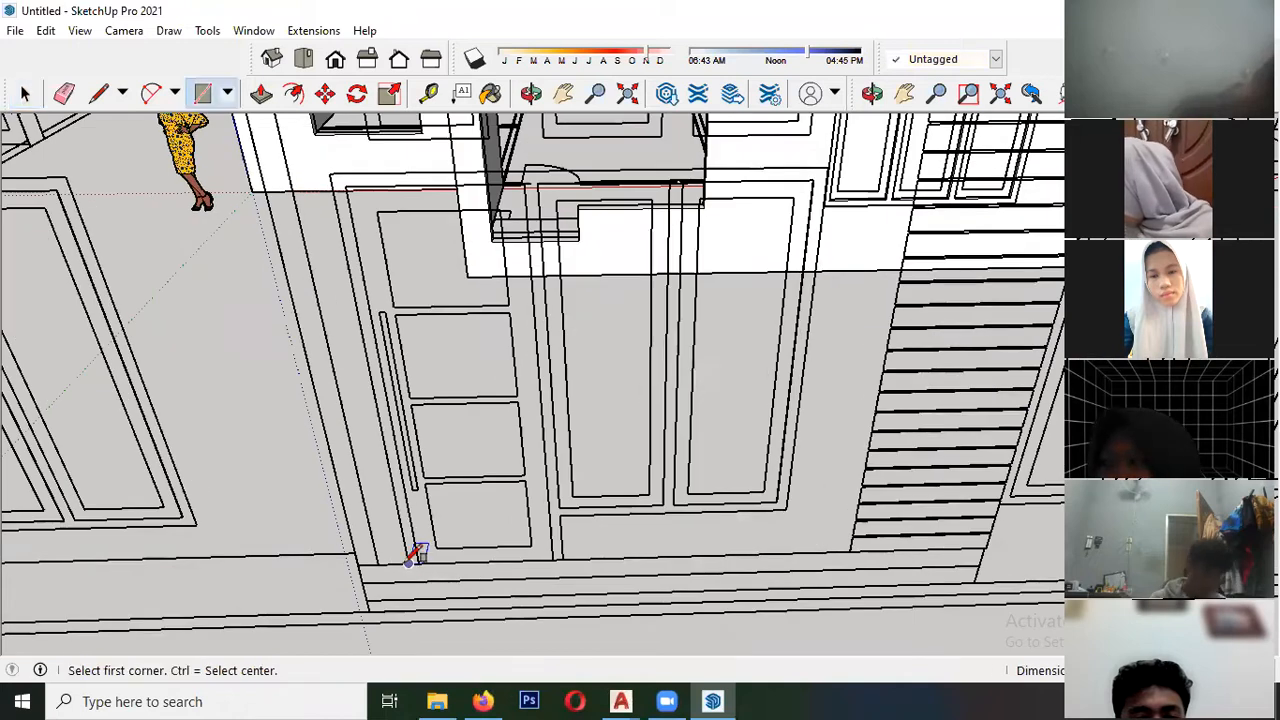
pyautogui.press('space')
pyautogui.click(203, 93)
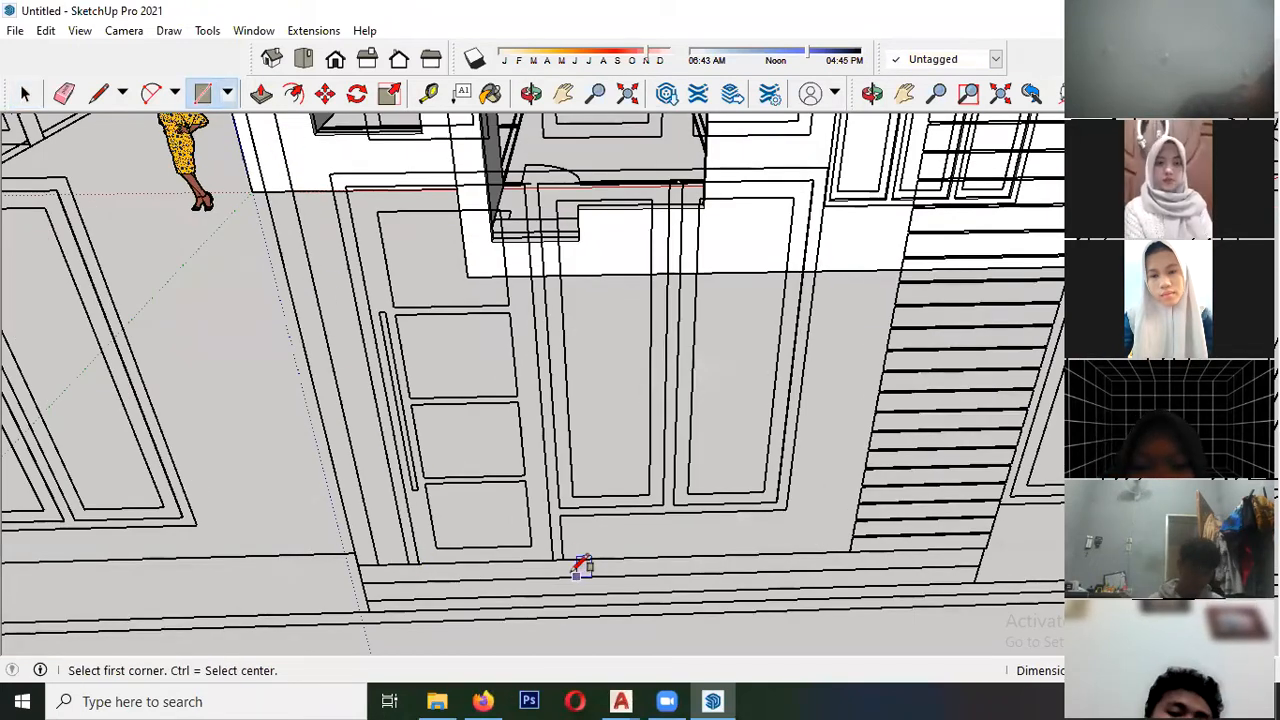
pyautogui.click(567, 553)
pyautogui.click(334, 181)
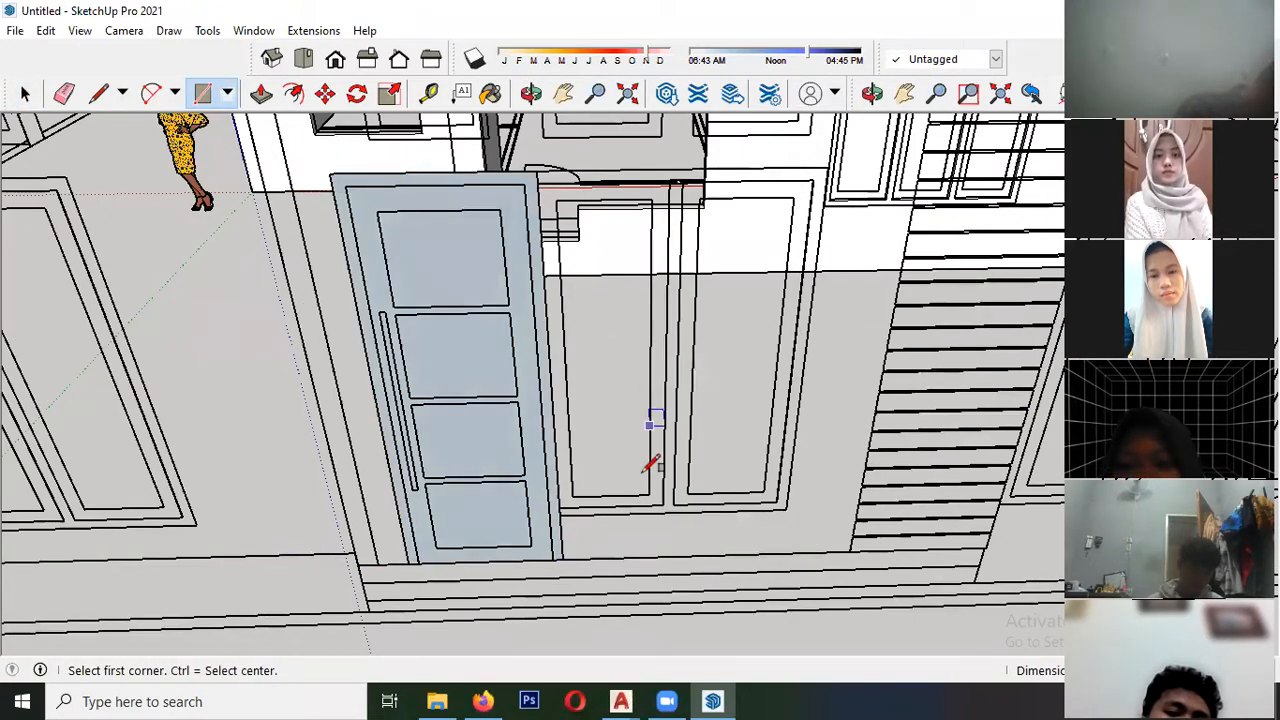
# - Draw a rectangle over the outer frame of the double window beside the door on the front elevation
pyautogui.click(560, 515)
pyautogui.moveTo(828, 162); pyautogui.dragTo(786, 243, button='middle')
pyautogui.click(805, 262)
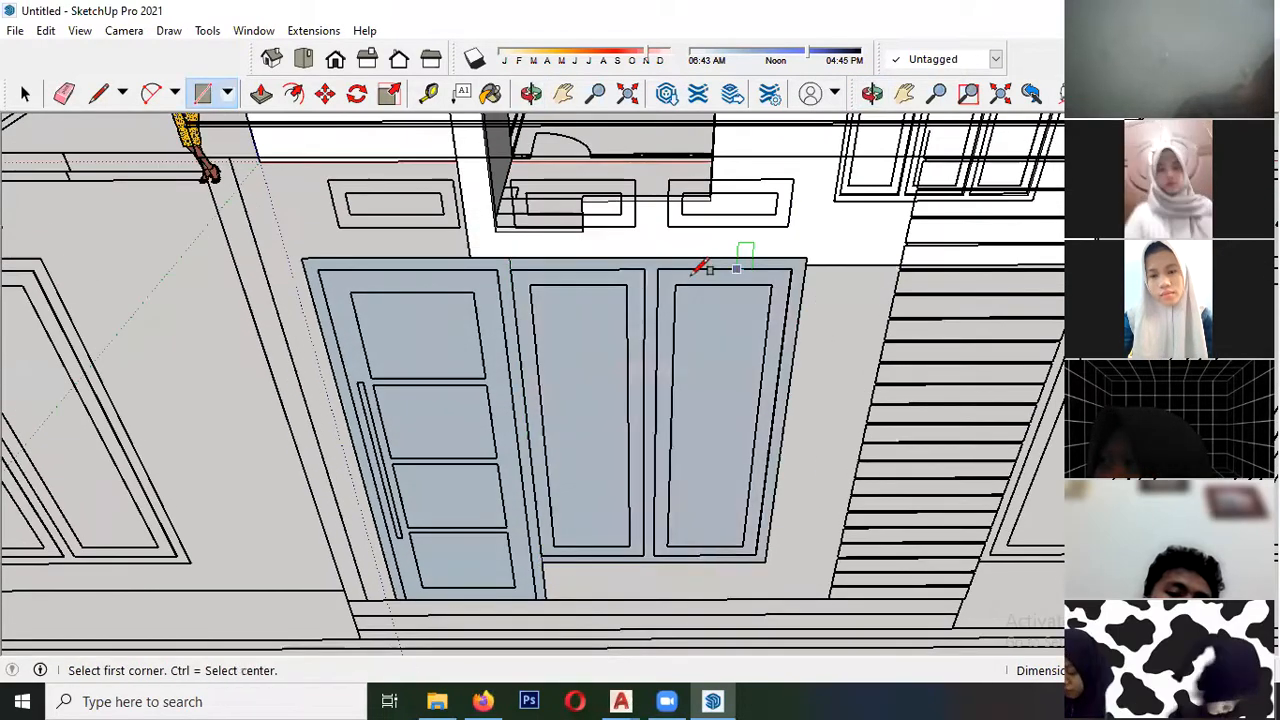
# - Trace the two sash openings inside the double window frame with rectangles and delete their faces
pyautogui.click(657, 269)
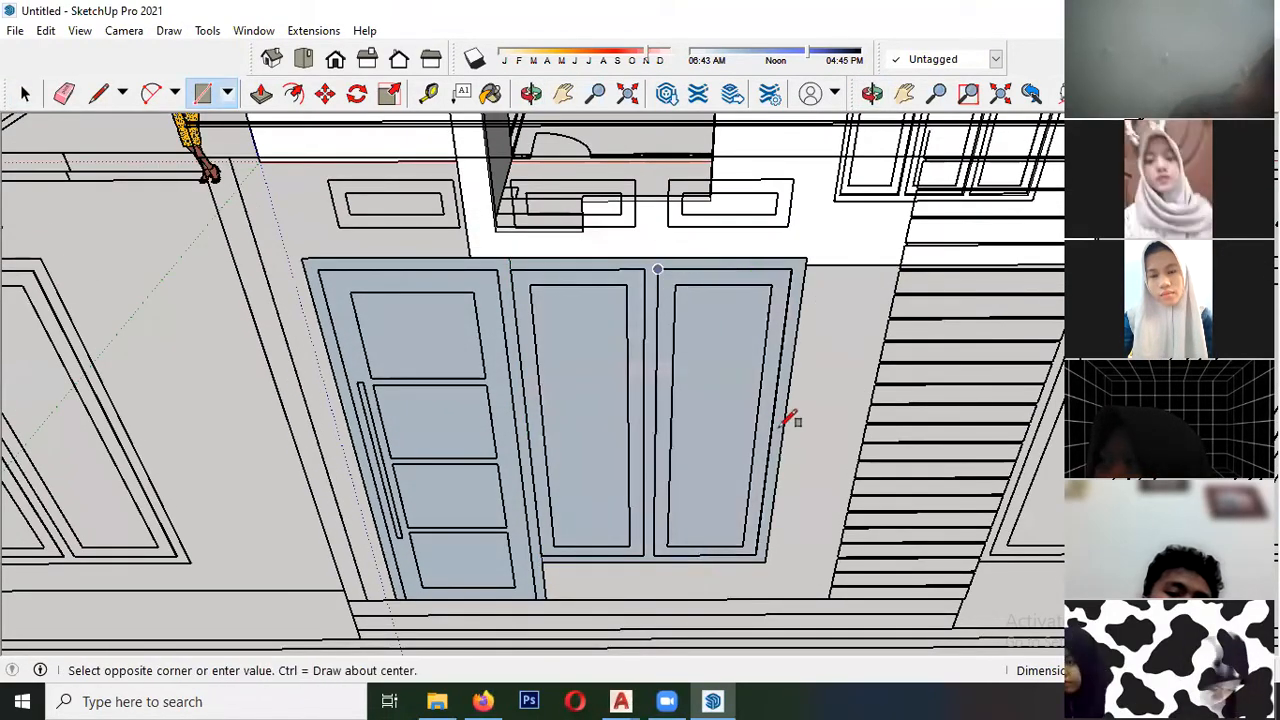
pyautogui.click(643, 554)
pyautogui.click(512, 267)
pyautogui.press('space')
pyautogui.click(569, 329)
pyautogui.press('Delete')
pyautogui.click(700, 372)
pyautogui.press('Delete')
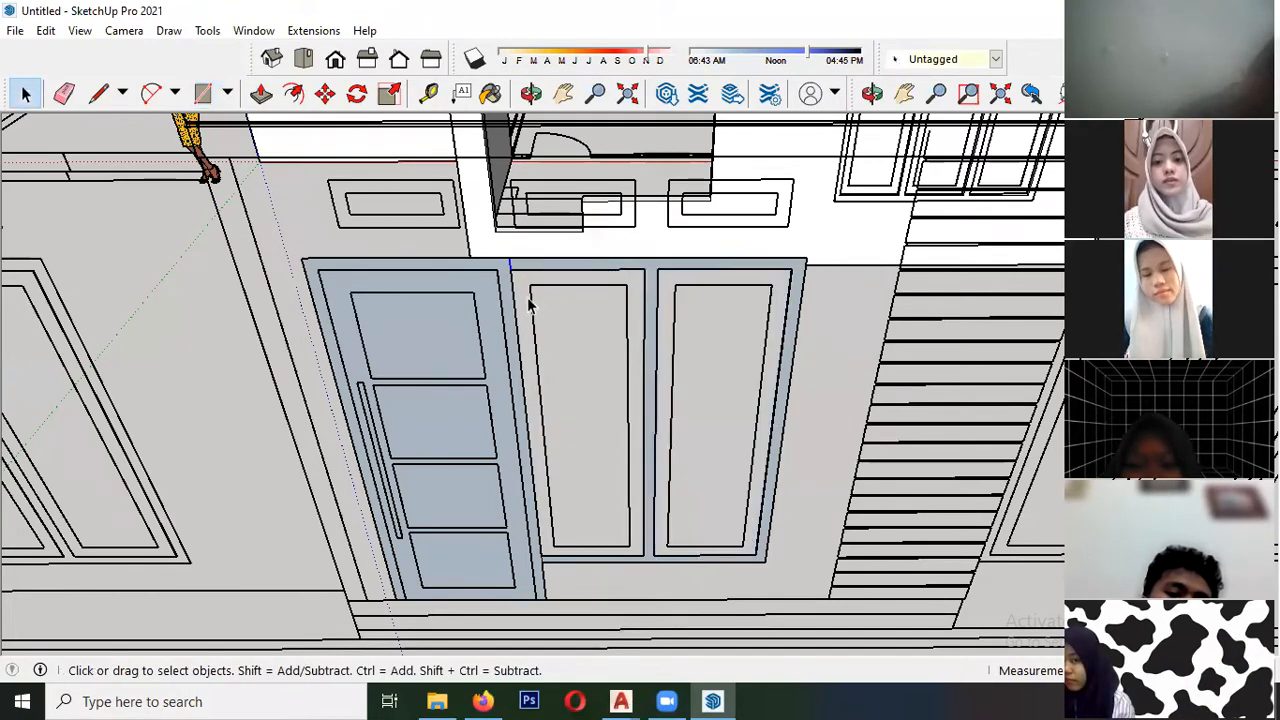
# - Trace the door leaf opening inside the door frame with a rectangle and delete its face
pyautogui.press('r')
pyautogui.click(317, 269)
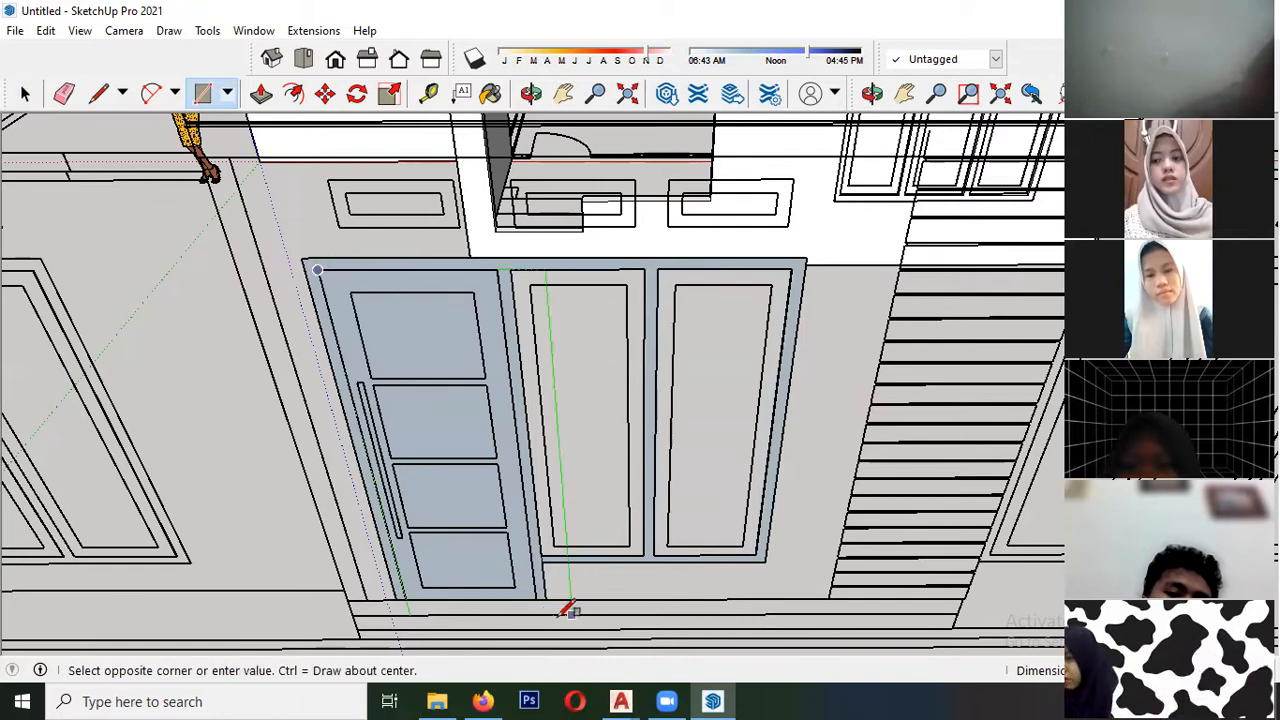
pyautogui.click(540, 593)
pyautogui.press('space')
pyautogui.click(440, 428)
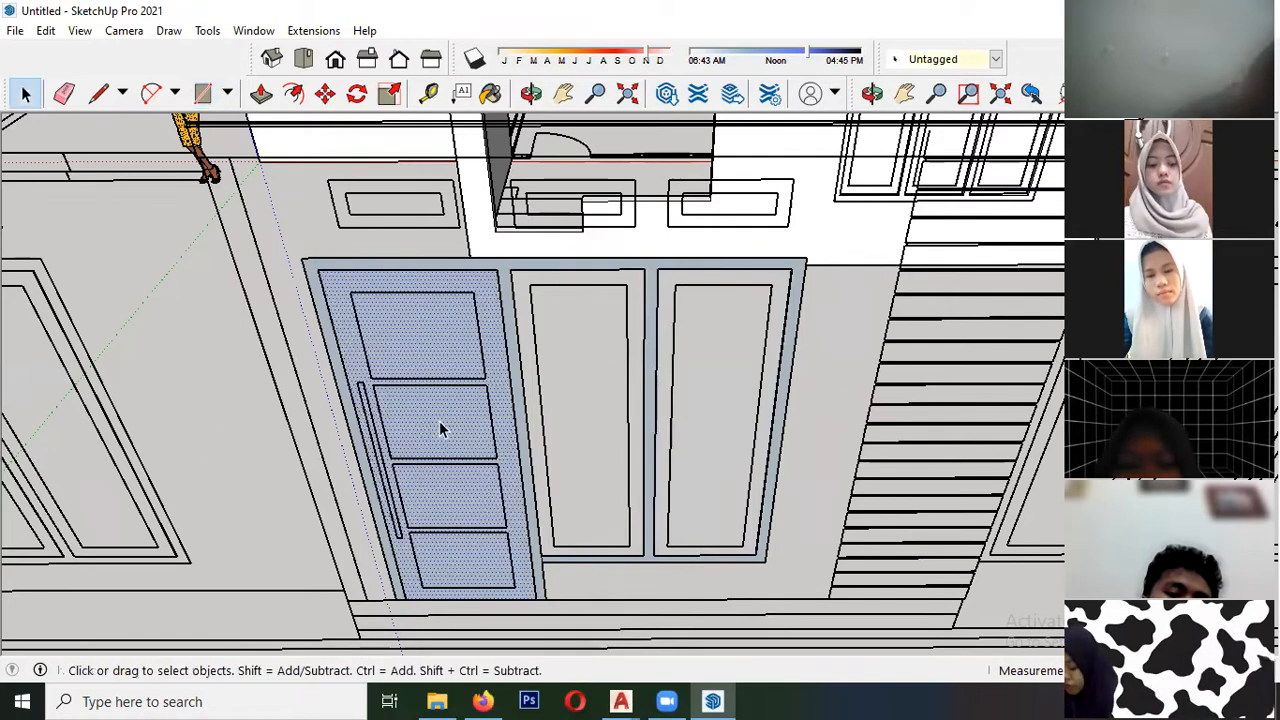
pyautogui.press('Delete')
# - Make the combined door-and-window frame face and its edges a component
pyautogui.scroll(-3, 437, 340)
pyautogui.scroll(3, 503, 291)
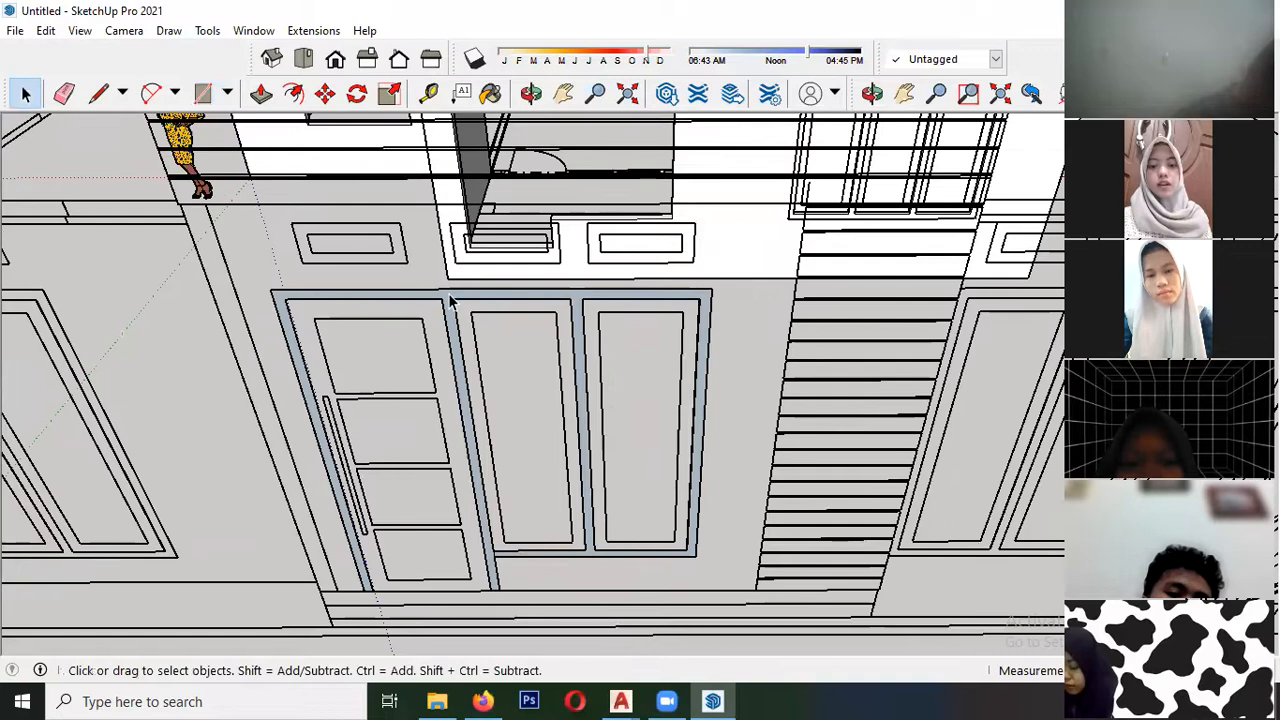
pyautogui.scroll(4, 477, 596)
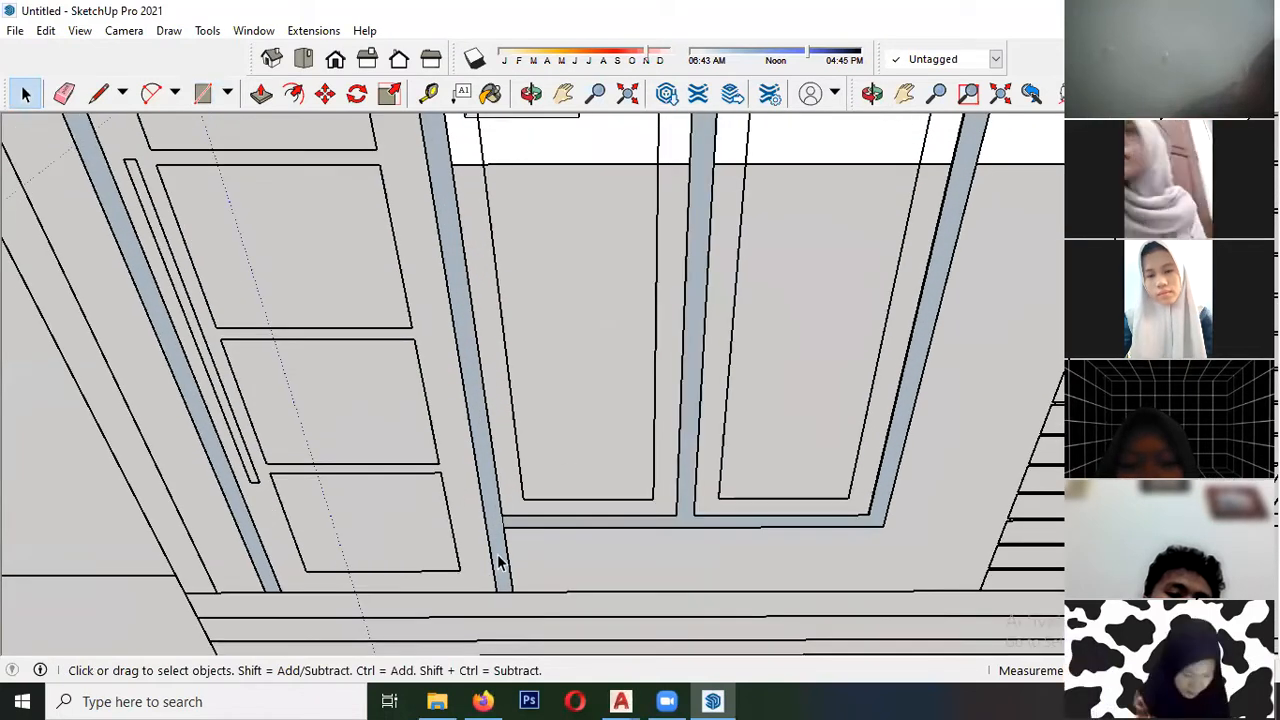
pyautogui.tripleClick(499, 562)
pyautogui.rightClick(499, 562)
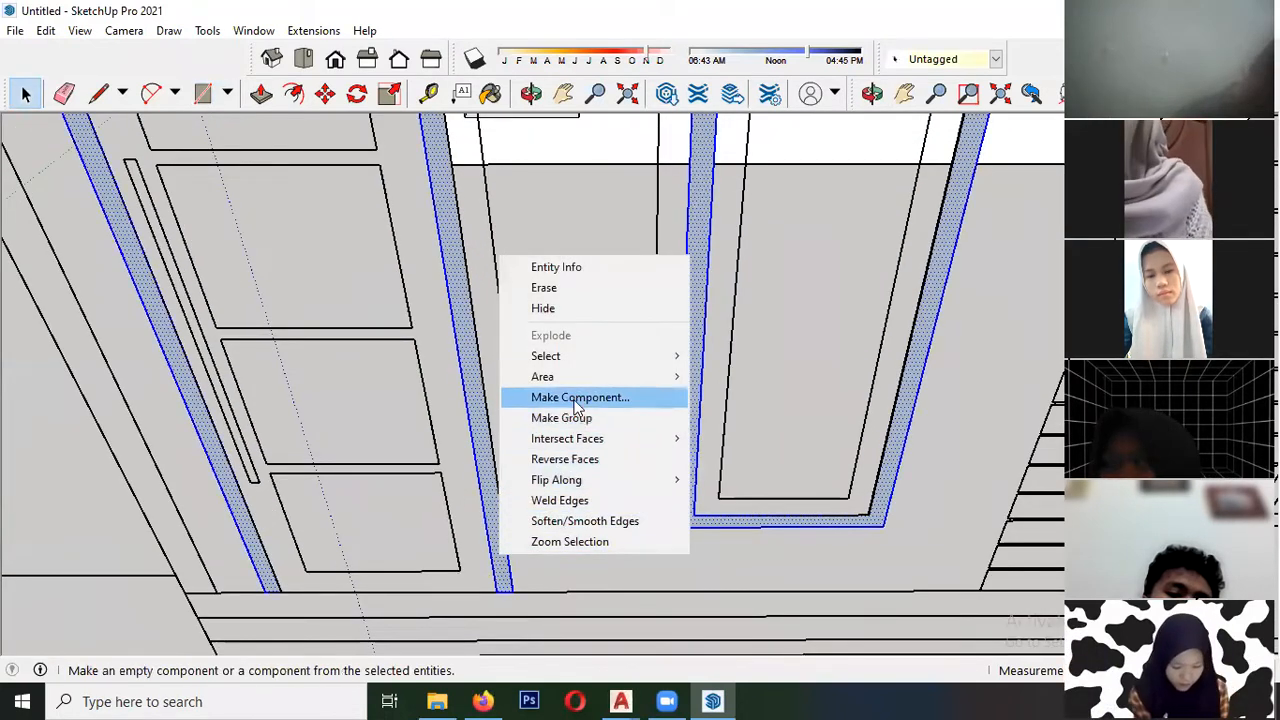
pyautogui.click(557, 394)
pyautogui.click(663, 545)
# - Move the door-and-window frame component by the base corner of its middle post into the stepped wall opening
pyautogui.press('m')
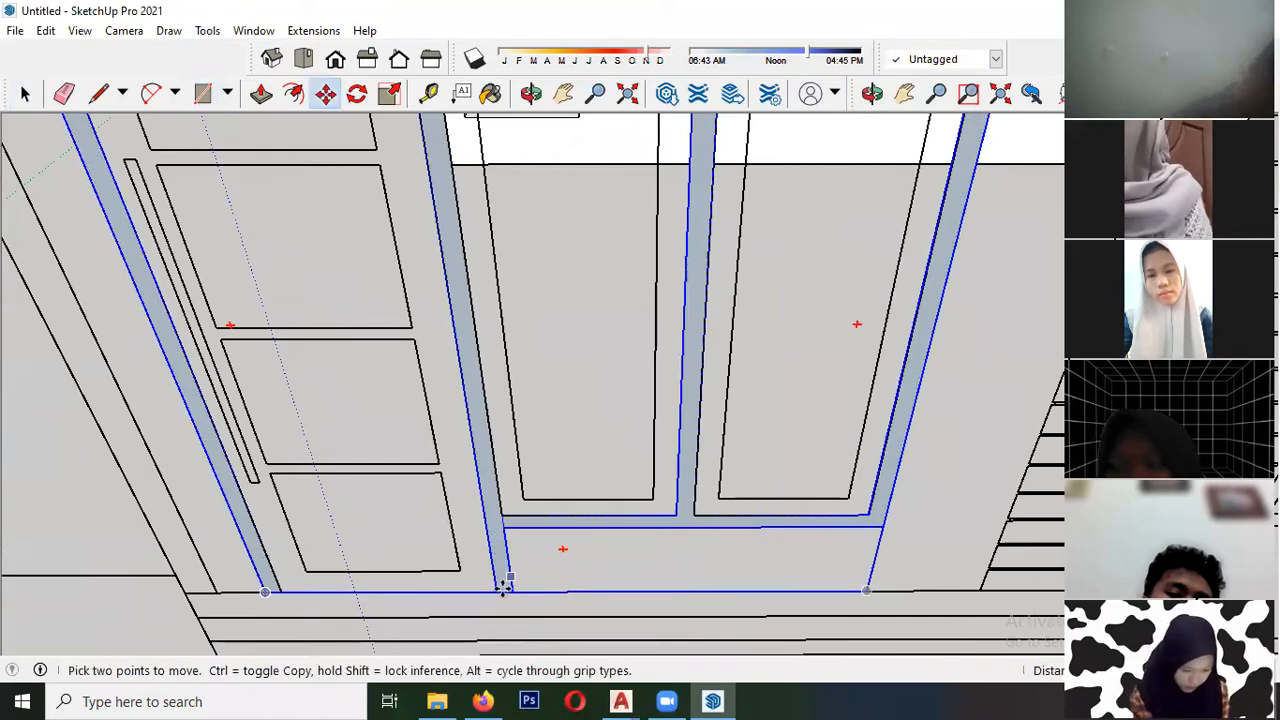
pyautogui.click(499, 592)
pyautogui.scroll(-7, 370, 598)
pyautogui.moveTo(470, 330); pyautogui.dragTo(412, 404, button='middle')
pyautogui.scroll(6, 477, 296)
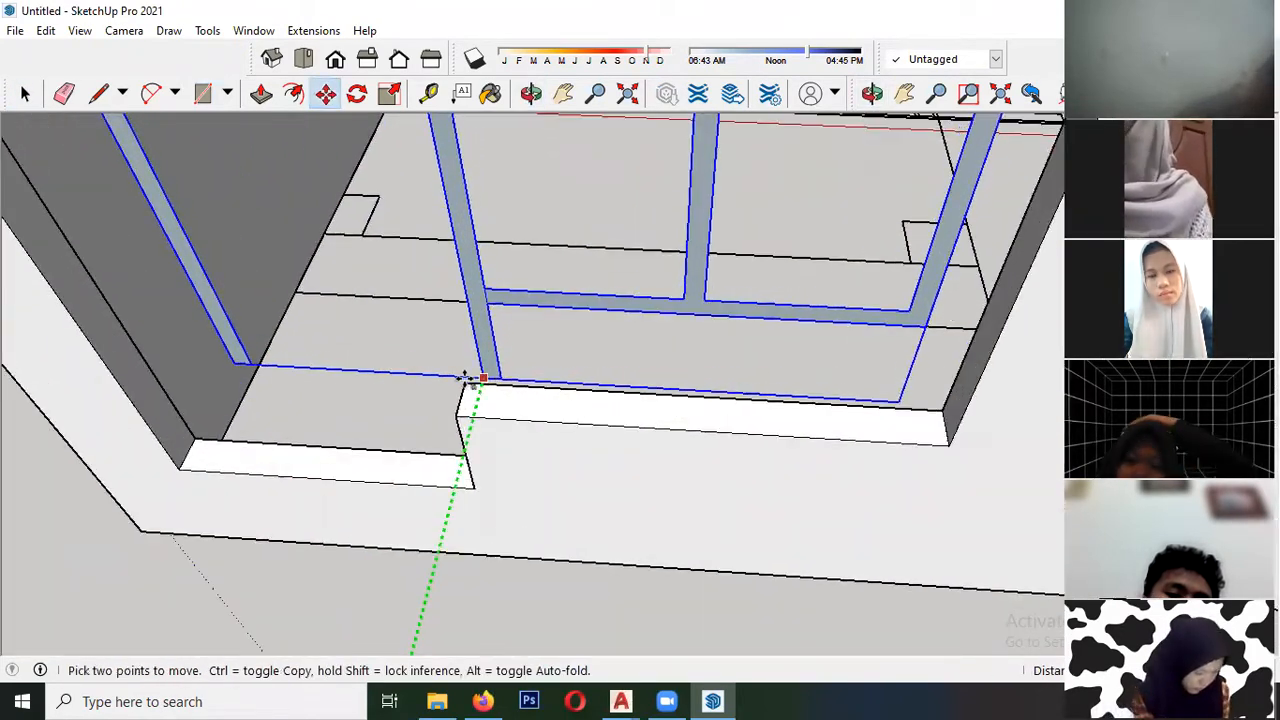
pyautogui.click(437, 457)
pyautogui.press('space')
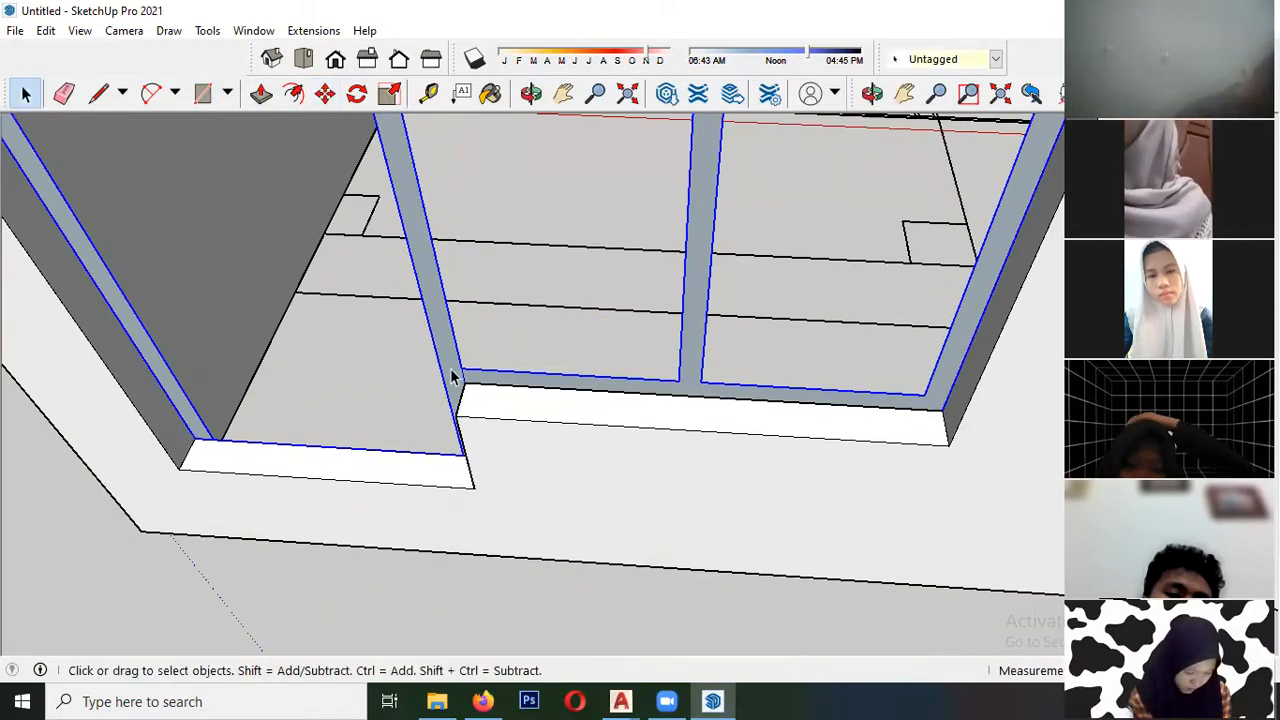
# - Extrude the door-and-window frame face inside its component forward to the outer wall surface
pyautogui.doubleClick(455, 358)
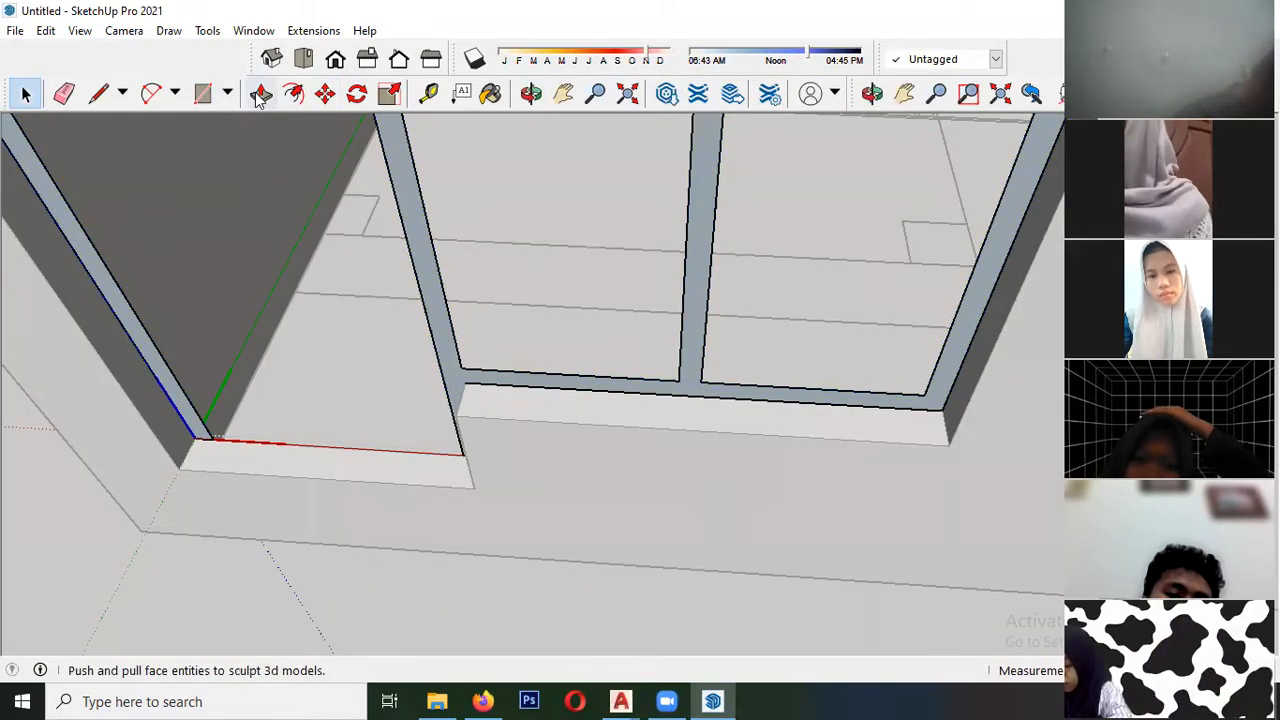
pyautogui.click(261, 93)
pyautogui.click(460, 380)
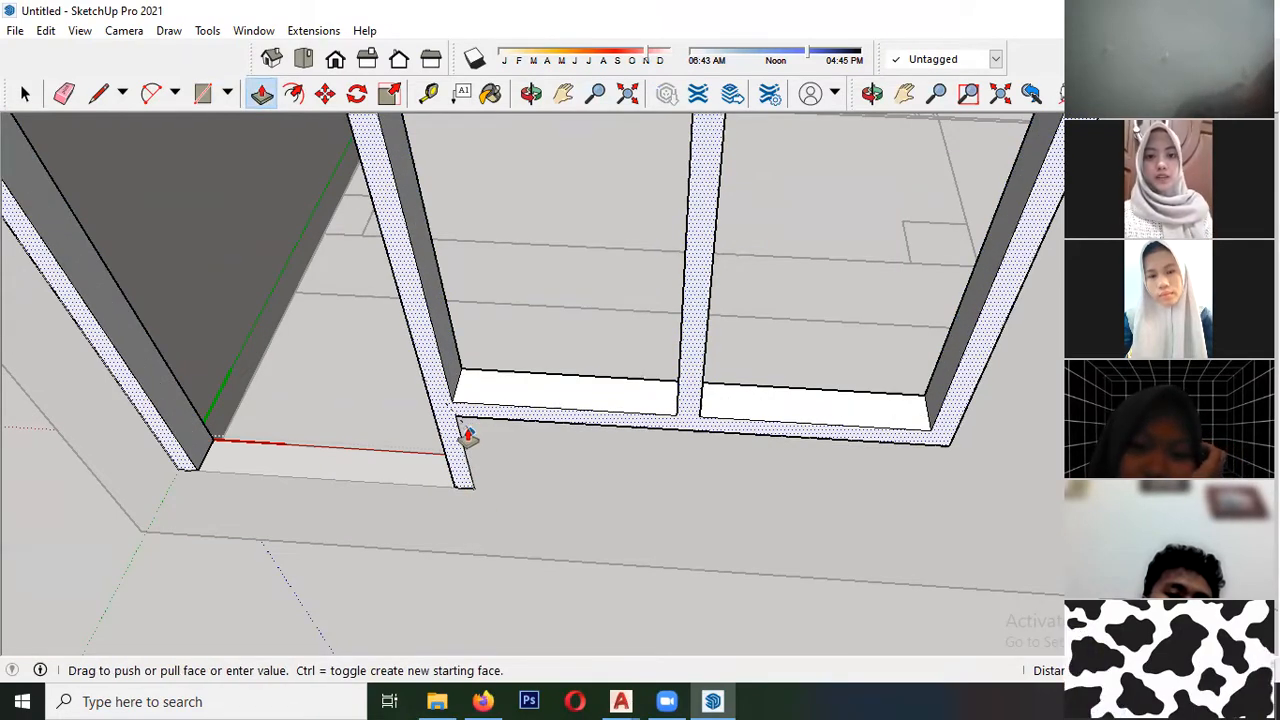
pyautogui.click(455, 434)
pyautogui.press('space')
# - Draw a rectangle over the outer outline of the window sash next to the door on the front elevation
pyautogui.scroll(-10, 403, 377)
pyautogui.moveTo(464, 306); pyautogui.dragTo(370, 390, button='middle')
pyautogui.scroll(4, 363, 400)
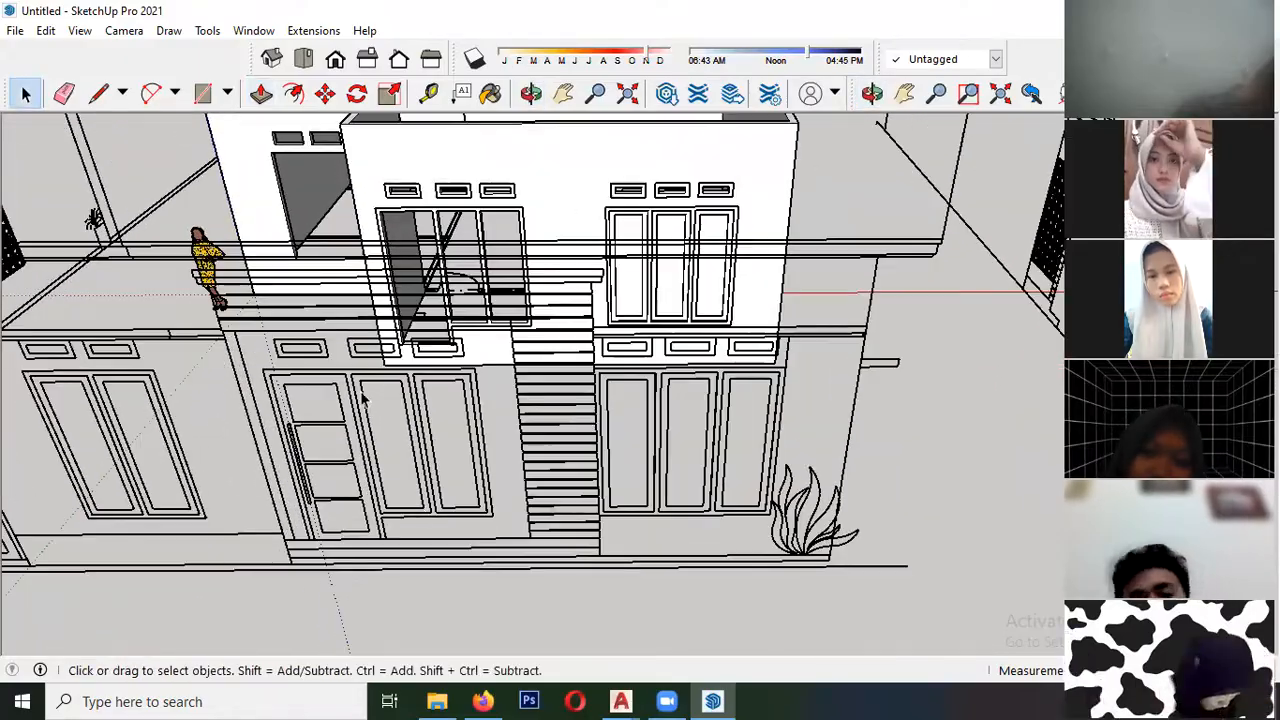
pyautogui.scroll(2, 368, 399)
pyautogui.scroll(4, 409, 419)
pyautogui.scroll(-3, 495, 497)
pyautogui.scroll(5, 460, 515)
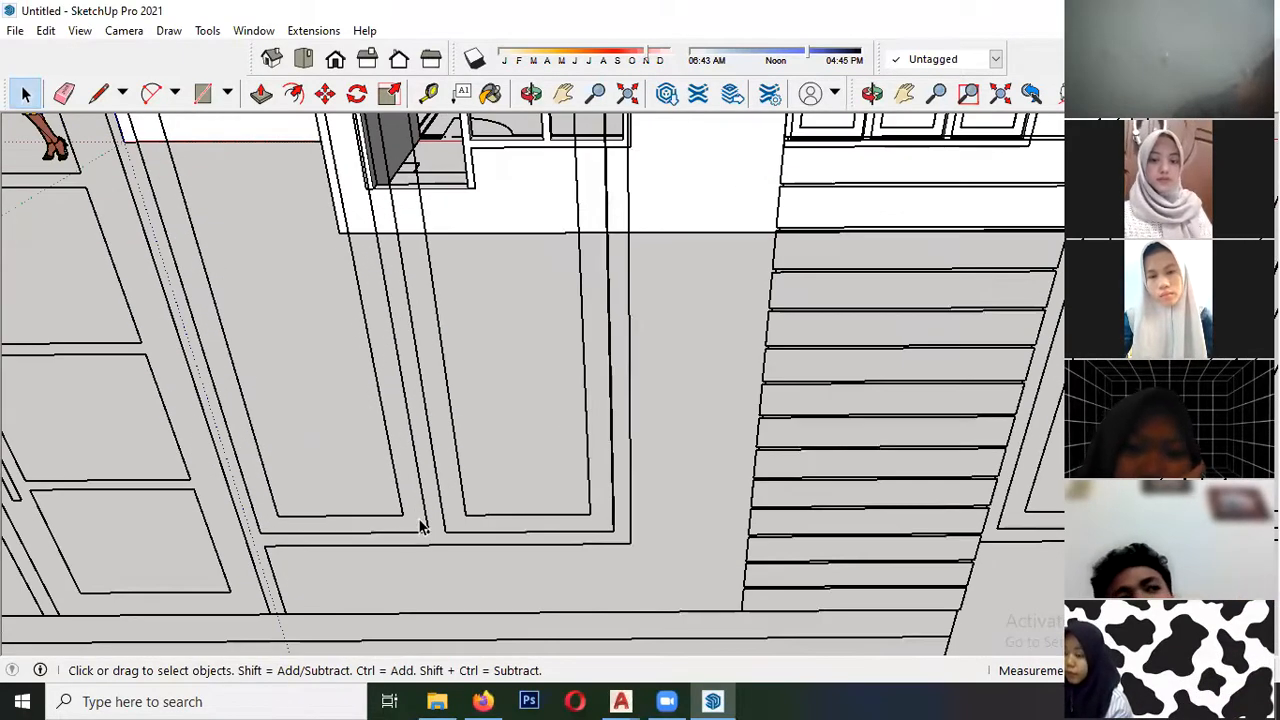
pyautogui.scroll(-3, 420, 527)
pyautogui.scroll(4, 440, 518)
pyautogui.press('r')
pyautogui.press('space')
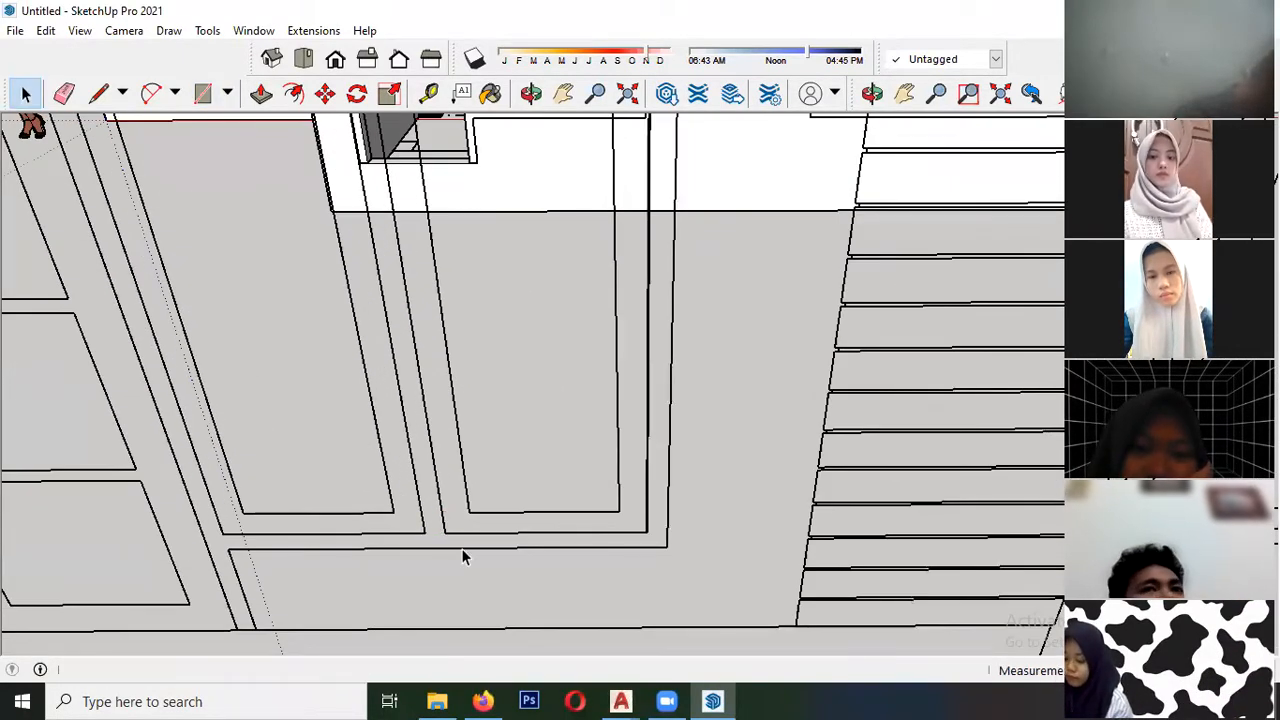
pyautogui.click(205, 95)
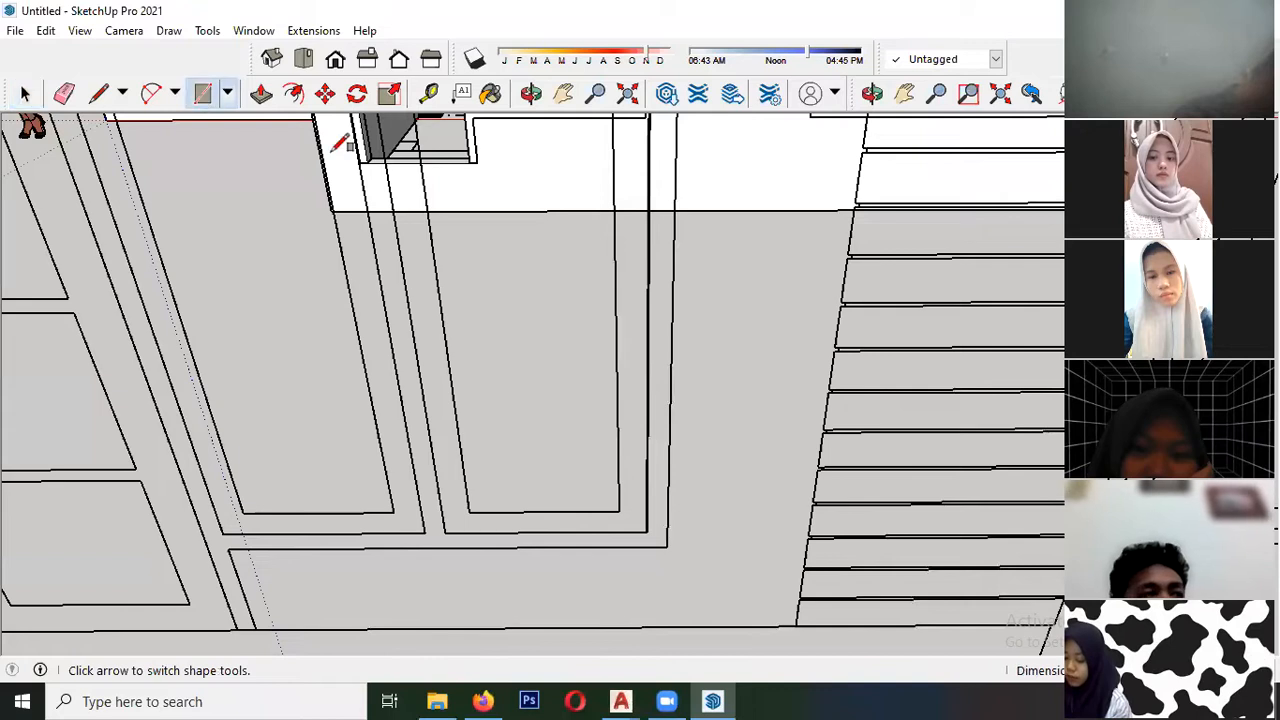
pyautogui.click(427, 531)
pyautogui.scroll(-5, 366, 277)
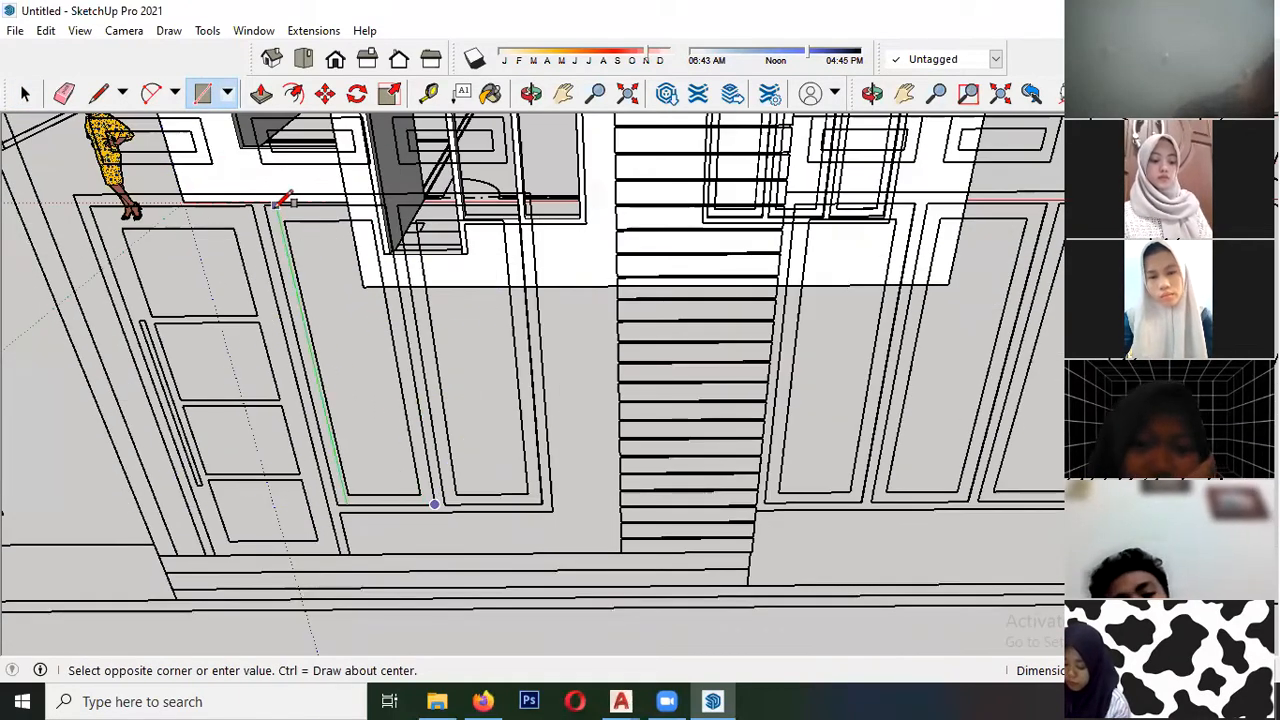
pyautogui.click(285, 218)
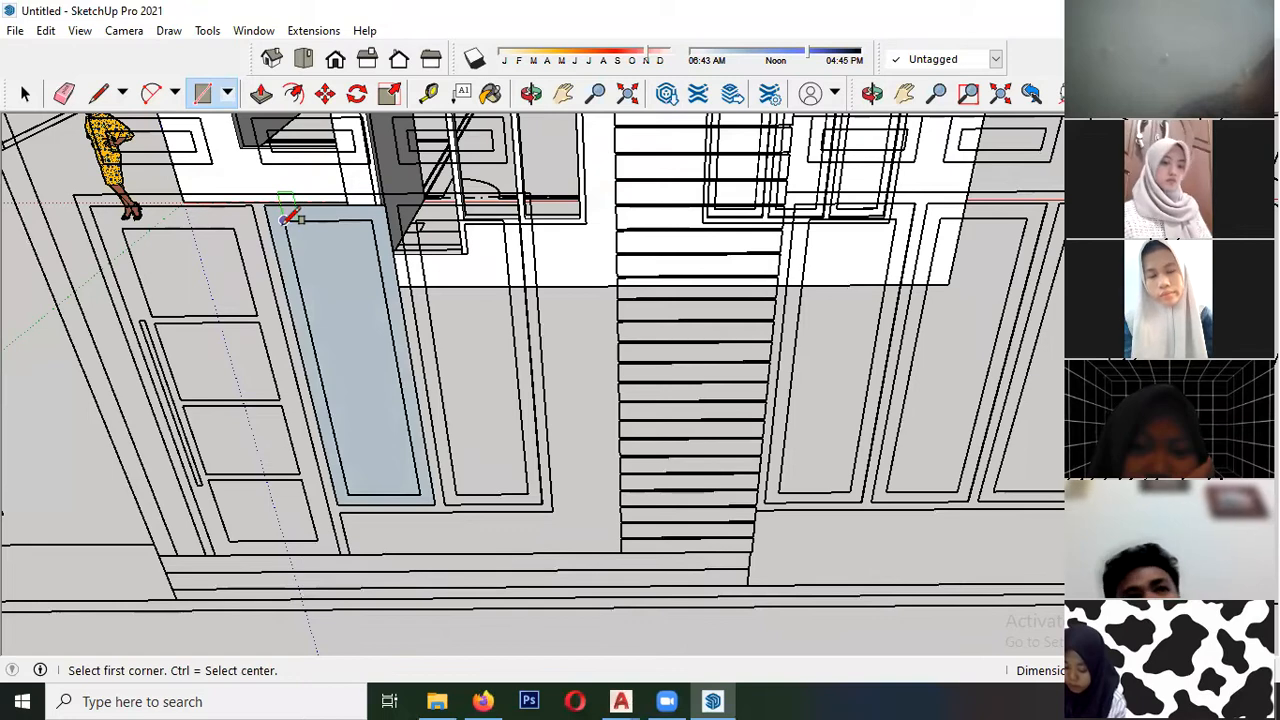
# - Trace the pane outline inside that window sash with a rectangle and delete the inner face
pyautogui.click(285, 219)
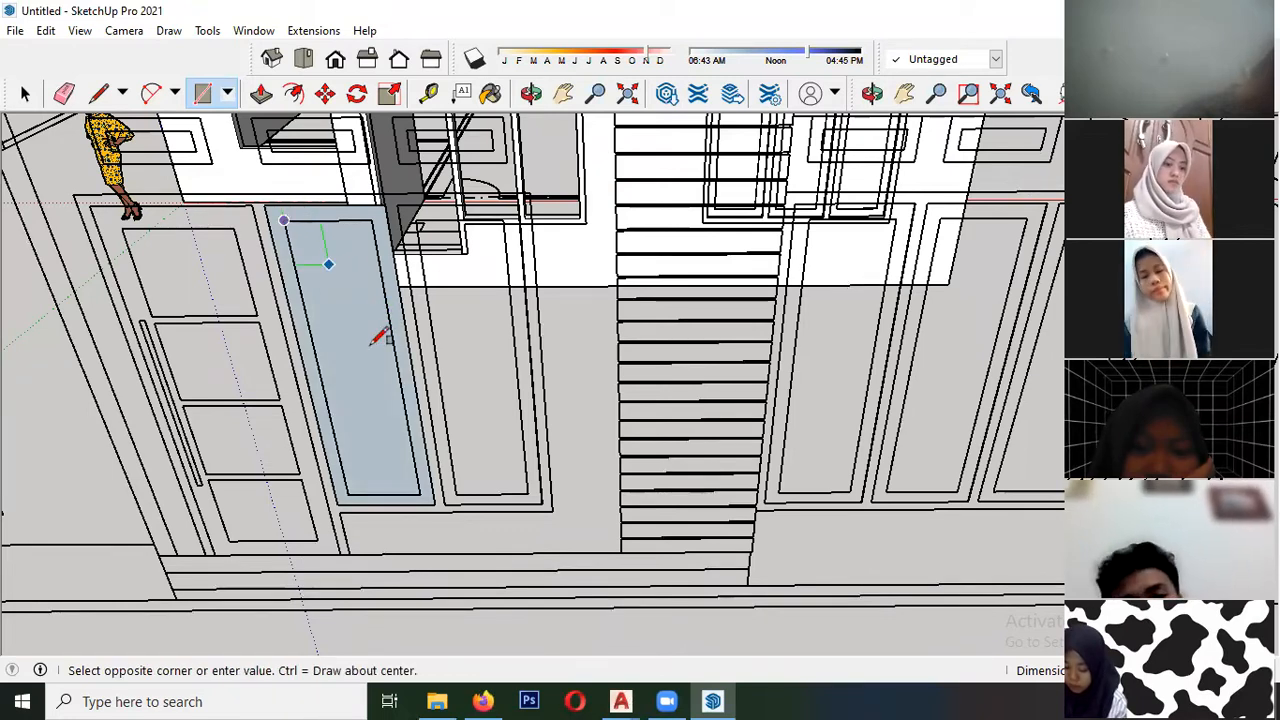
pyautogui.click(422, 489)
pyautogui.press('space')
pyautogui.click(349, 295)
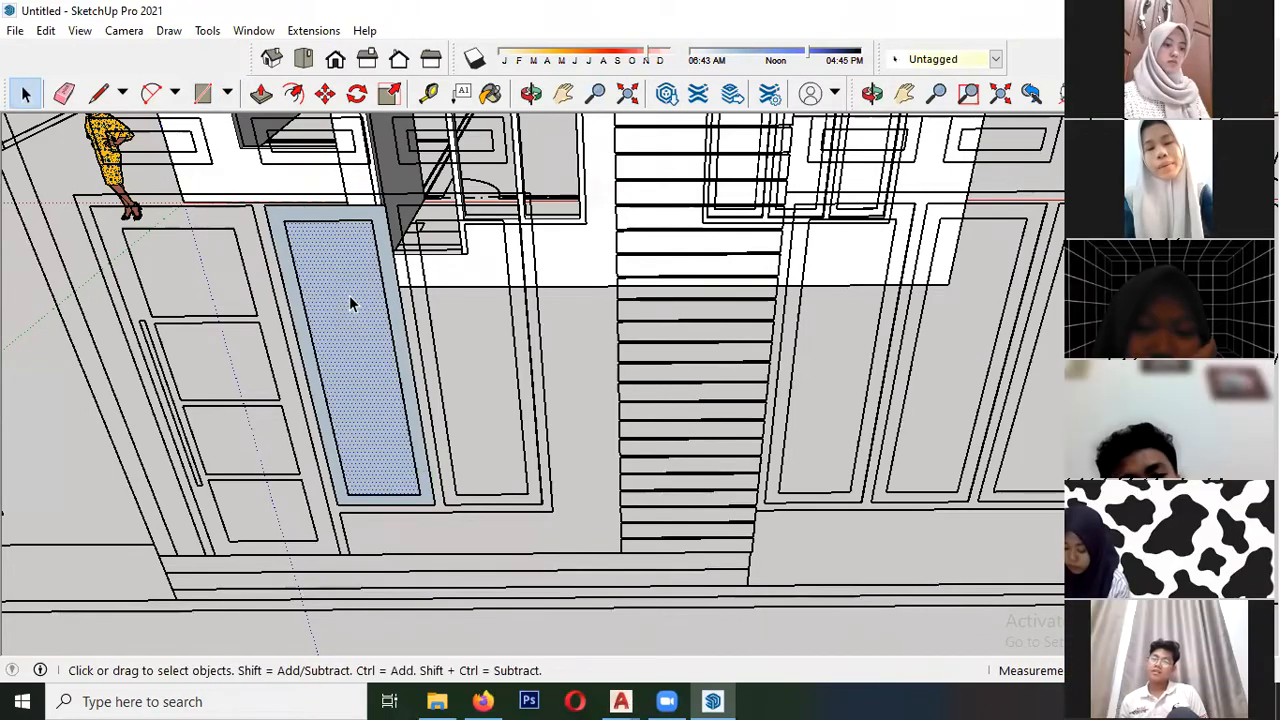
pyautogui.press('Delete')
# - Make the window sash face and its edges a component
pyautogui.scroll(2, 378, 228)
pyautogui.click(377, 223)
pyautogui.rightClick(377, 223)
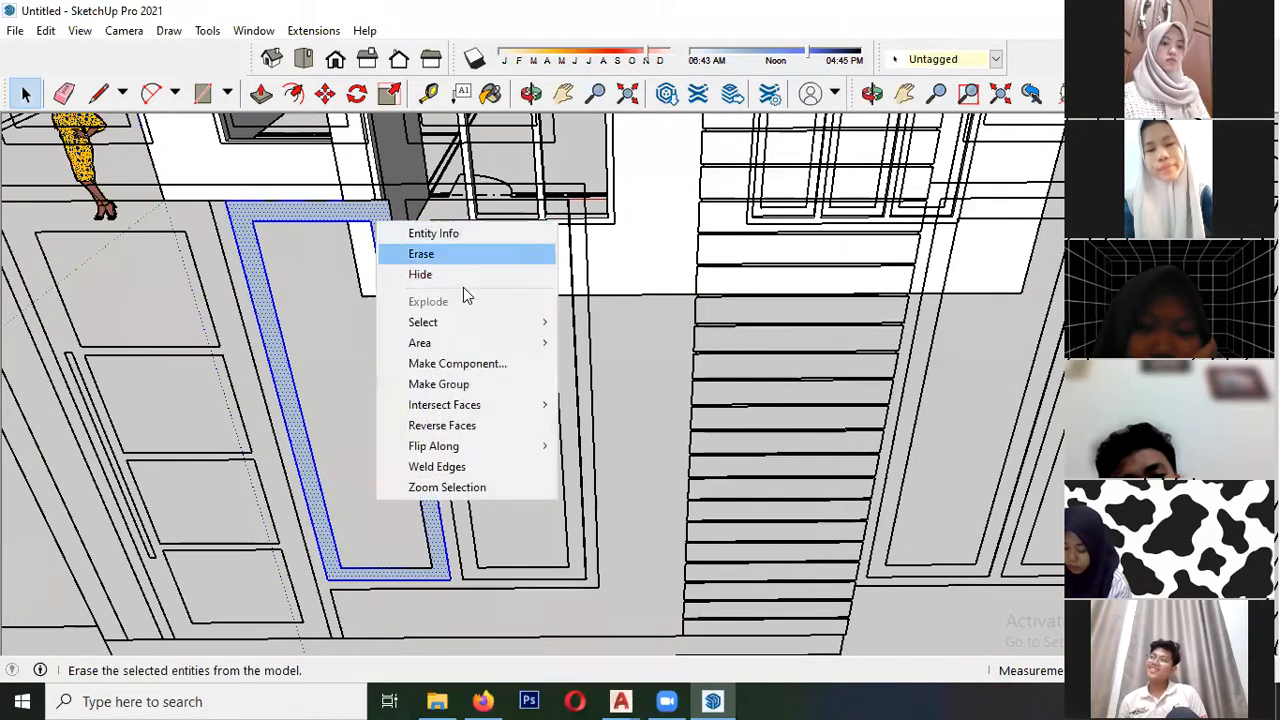
pyautogui.click(458, 368)
pyautogui.click(662, 544)
# - Move the sash component by its lower-left corner into the window bay next to the door in the wall frame
pyautogui.press('m')
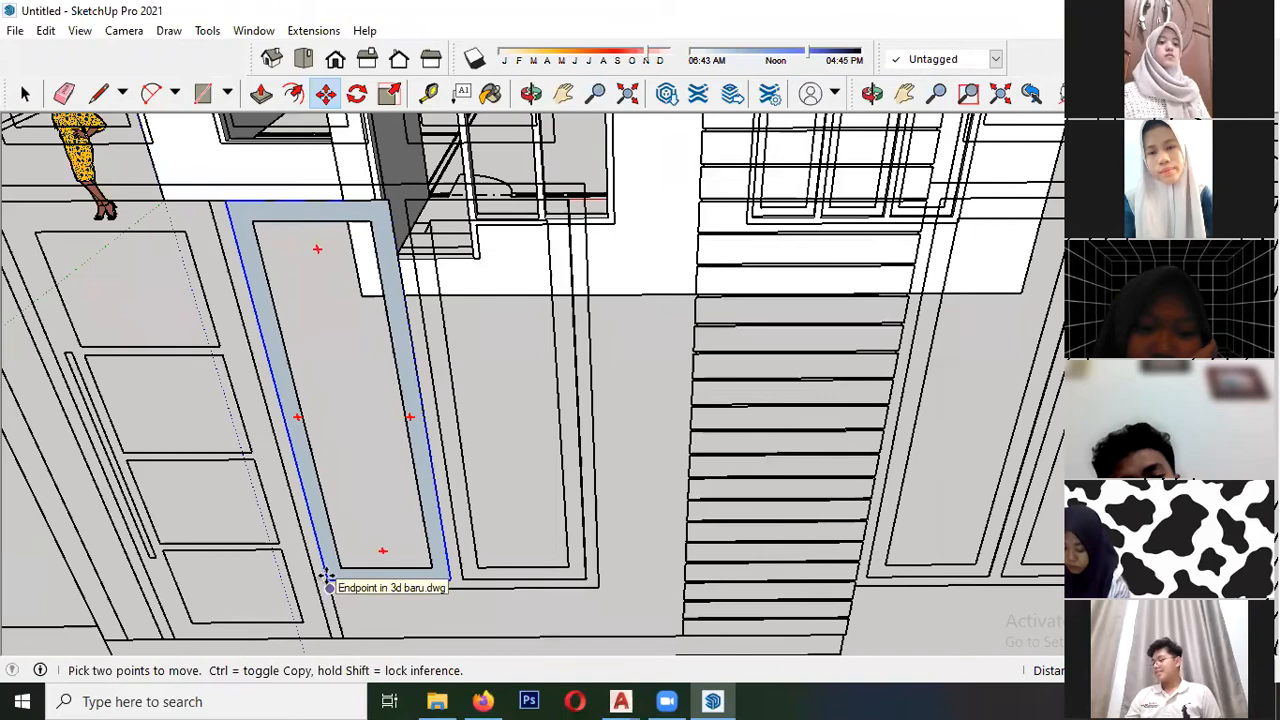
pyautogui.click(328, 576)
pyautogui.scroll(-3, 400, 400)
pyautogui.moveTo(434, 300); pyautogui.dragTo(371, 490, button='middle')
pyautogui.scroll(3, 372, 488)
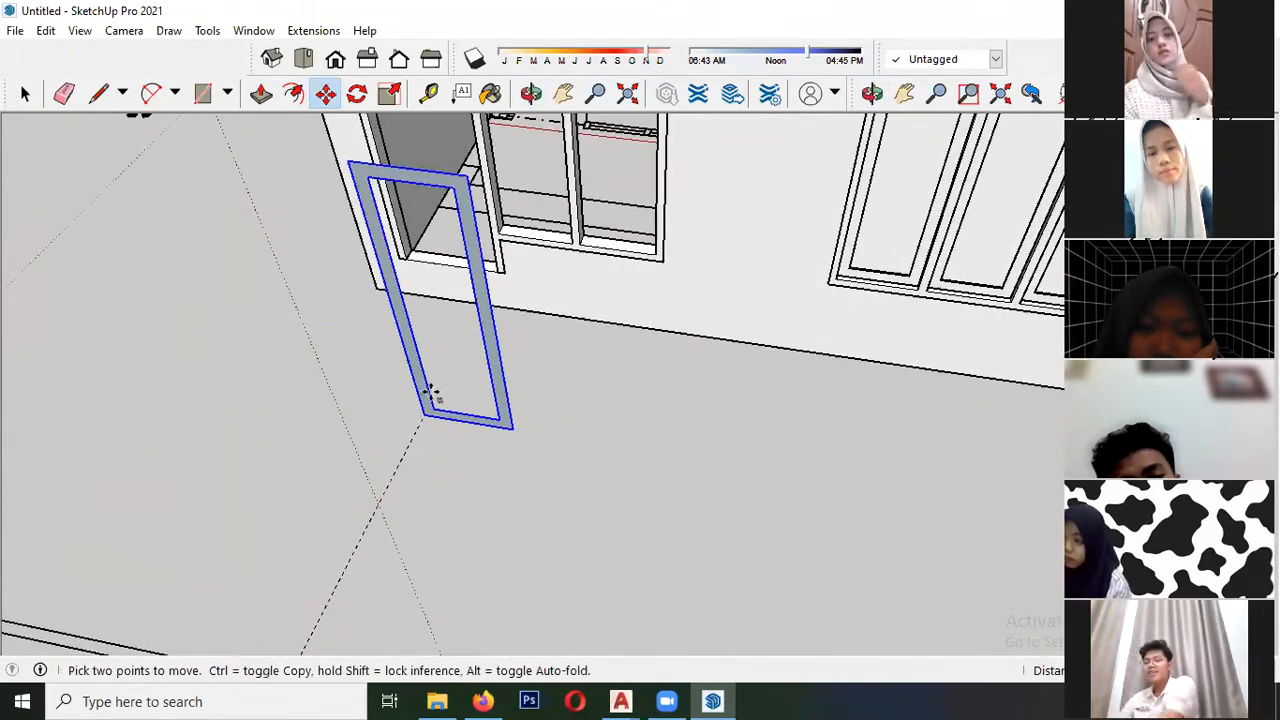
pyautogui.scroll(2, 500, 203)
pyautogui.scroll(3, 490, 220)
pyautogui.click(460, 252)
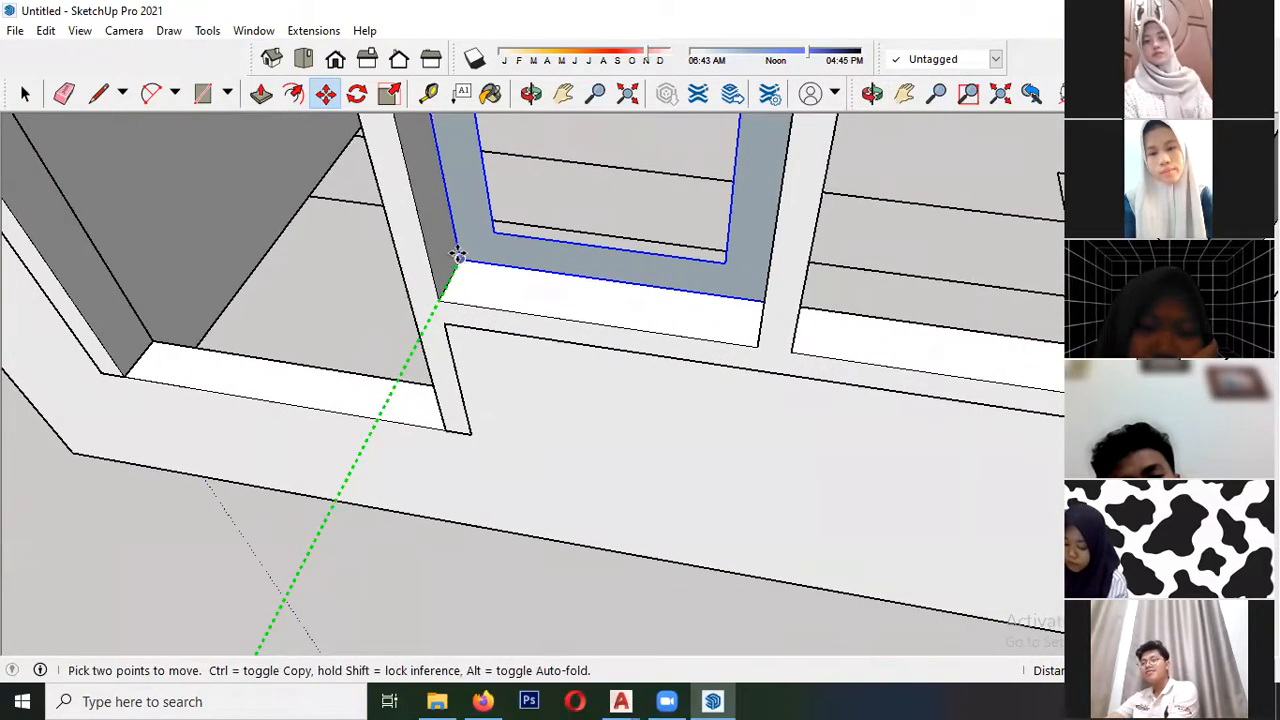
# - Extrude the sash face outward inside its component to give the window sash thickness, and close the component
pyautogui.press('space')
pyautogui.doubleClick(468, 244)
pyautogui.click(261, 93)
pyautogui.click(472, 262)
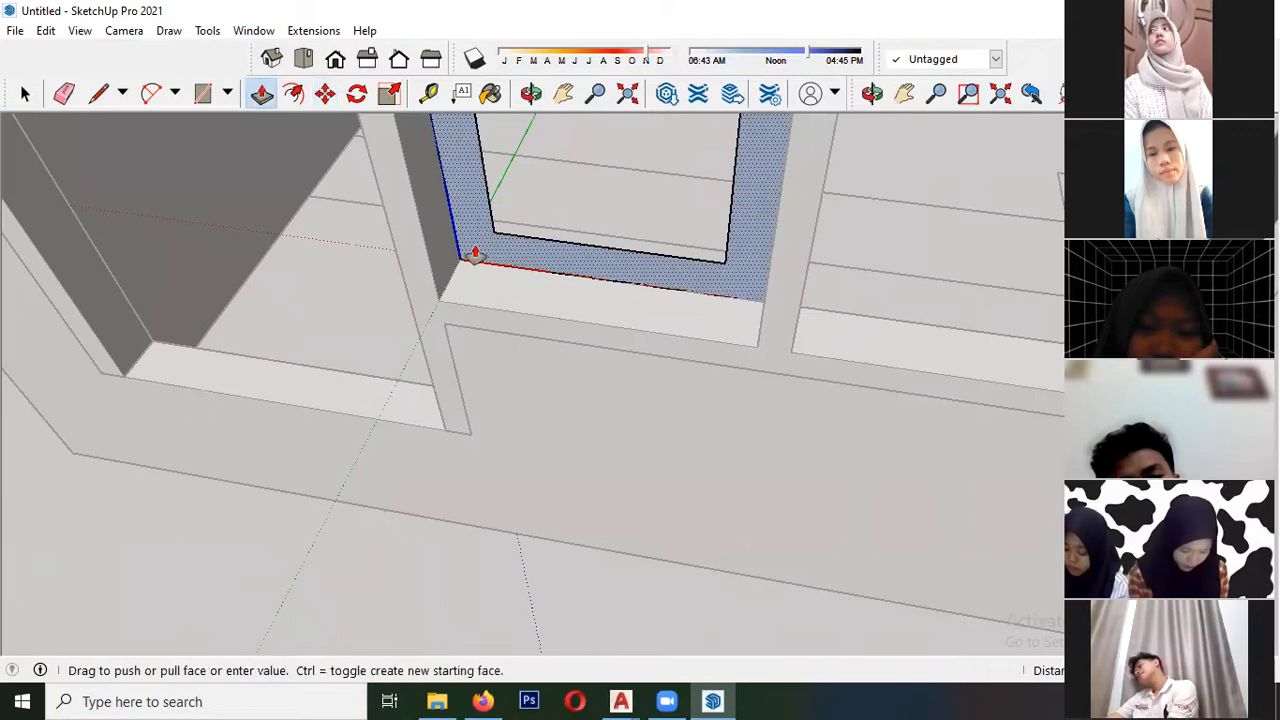
pyautogui.click(472, 274)
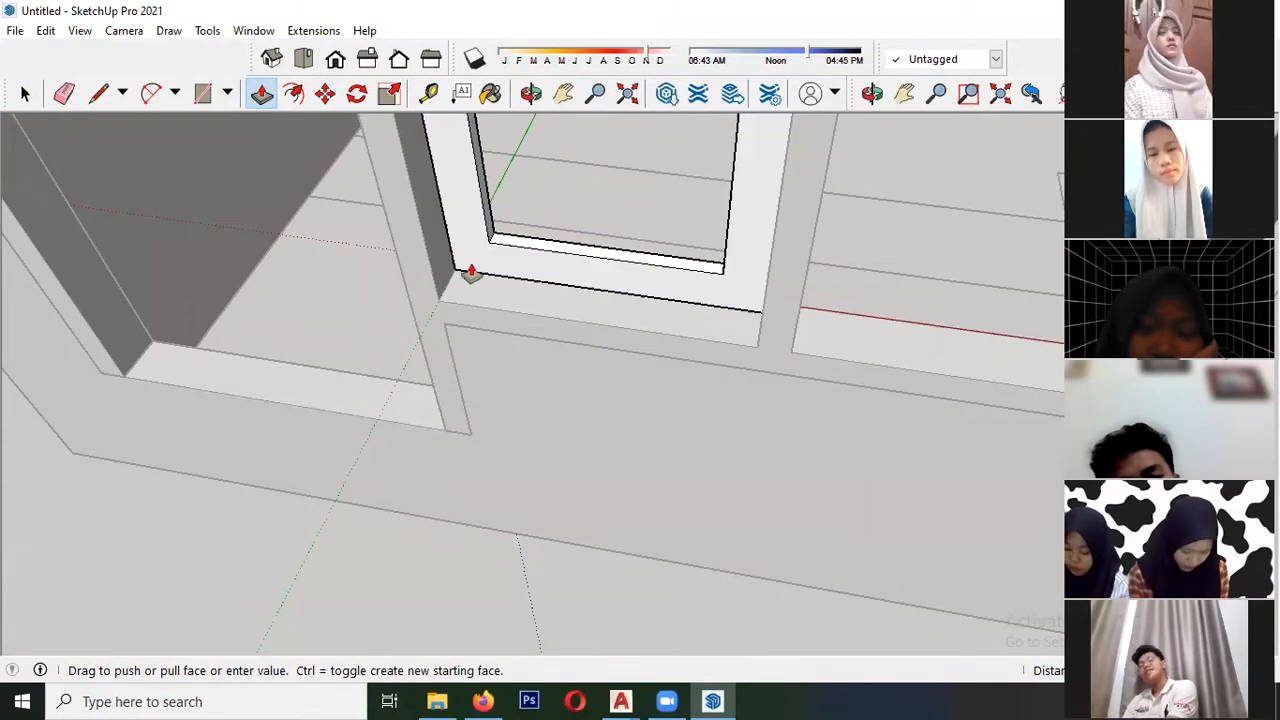
pyautogui.scroll(4, 513, 231)
pyautogui.press('space')
pyautogui.press('Escape')
# - Move the thickened sash forward in its bay, closer to the outer face of the window frame
pyautogui.scroll(1, 484, 304)
pyautogui.click(484, 304)
pyautogui.scroll(-1, 482, 326)
pyautogui.press('m')
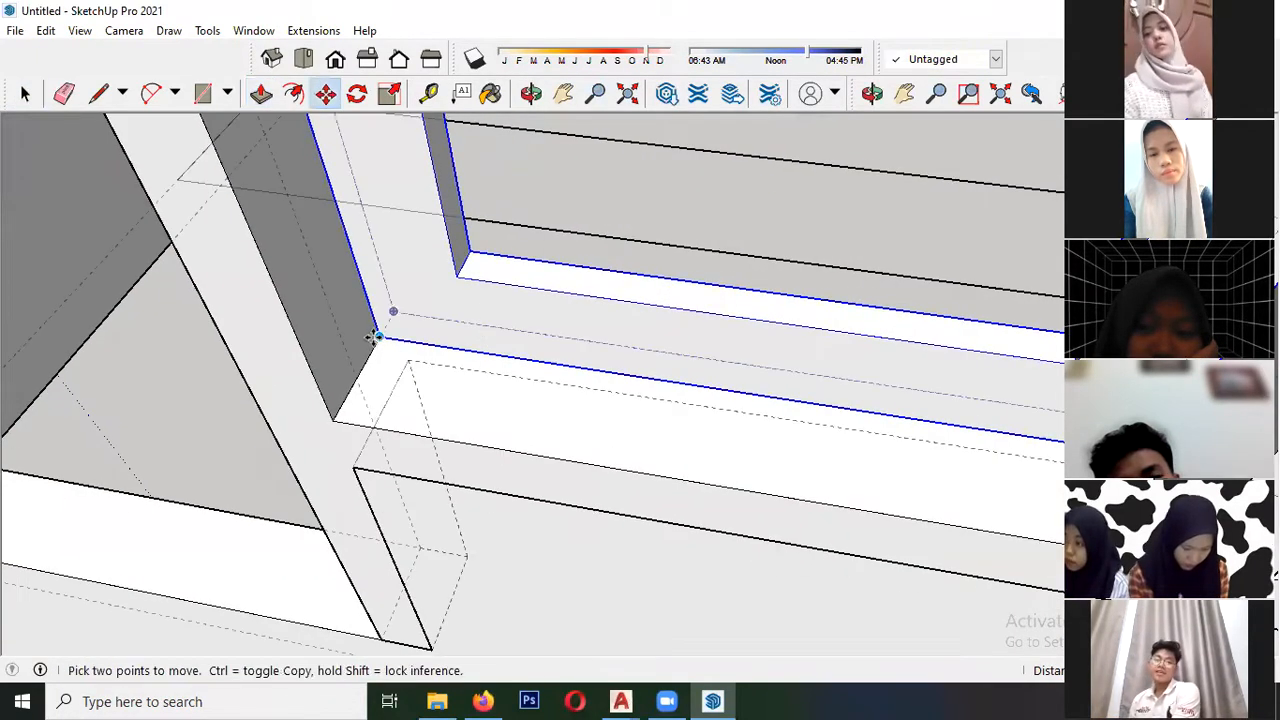
pyautogui.scroll(1, 374, 337)
pyautogui.click(391, 323)
pyautogui.click(355, 384)
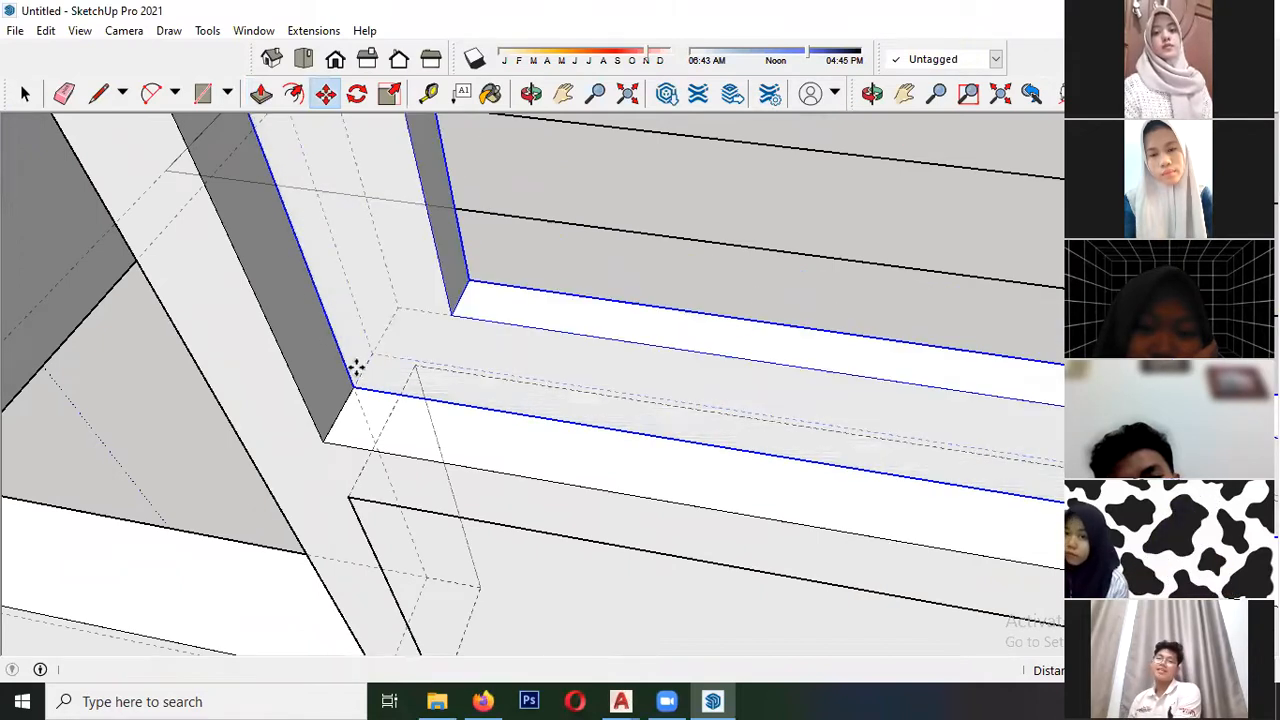
pyautogui.scroll(-3, 318, 358)
pyautogui.press('space')
pyautogui.scroll(-5, 236, 360)
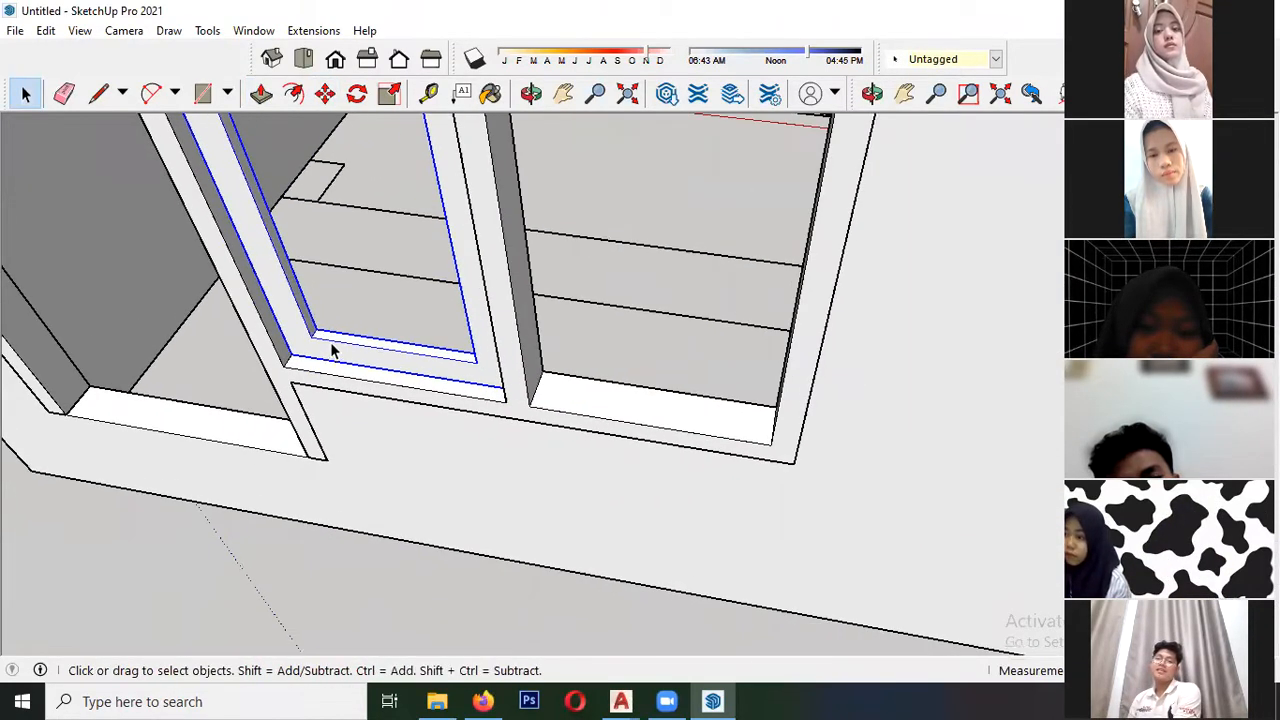
# - Try to copy the sash into the adjacent empty bay, using the lower-left corners of both bays as reference points
pyautogui.press('m')
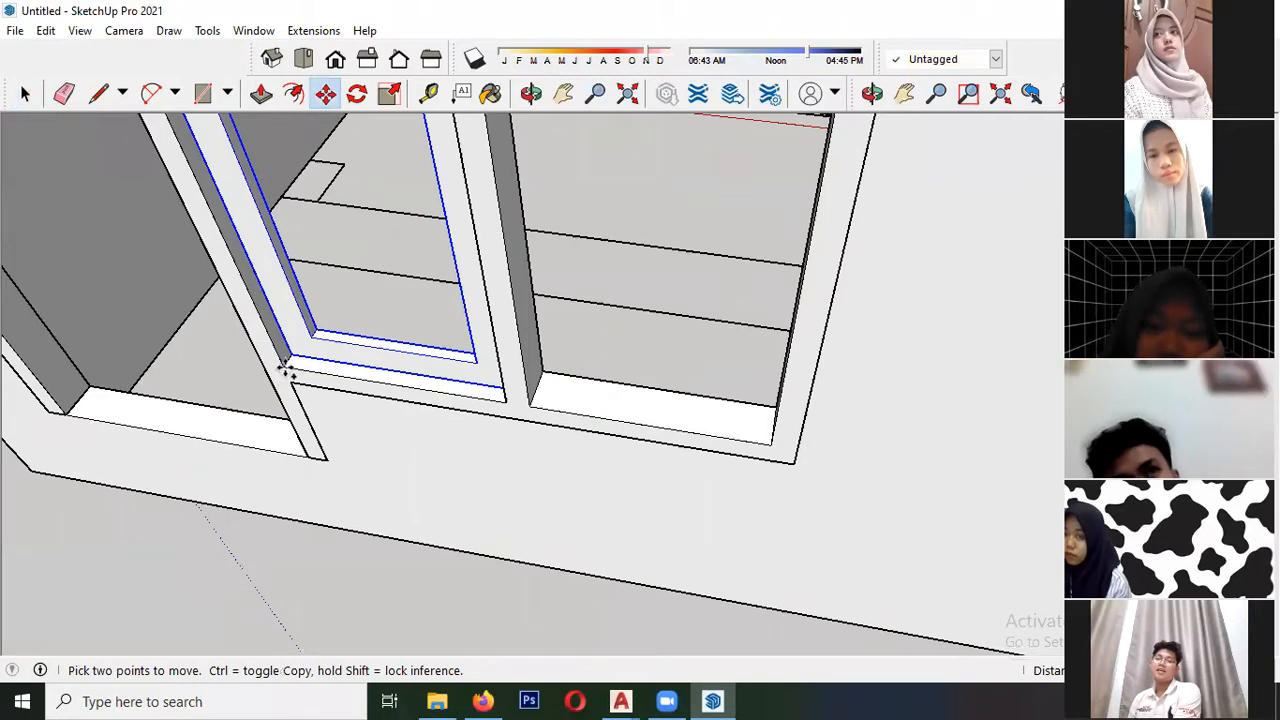
pyautogui.click(289, 369)
pyautogui.press('ctrl')
pyautogui.click(530, 402)
pyautogui.press('space')
pyautogui.scroll(-6, 371, 343)
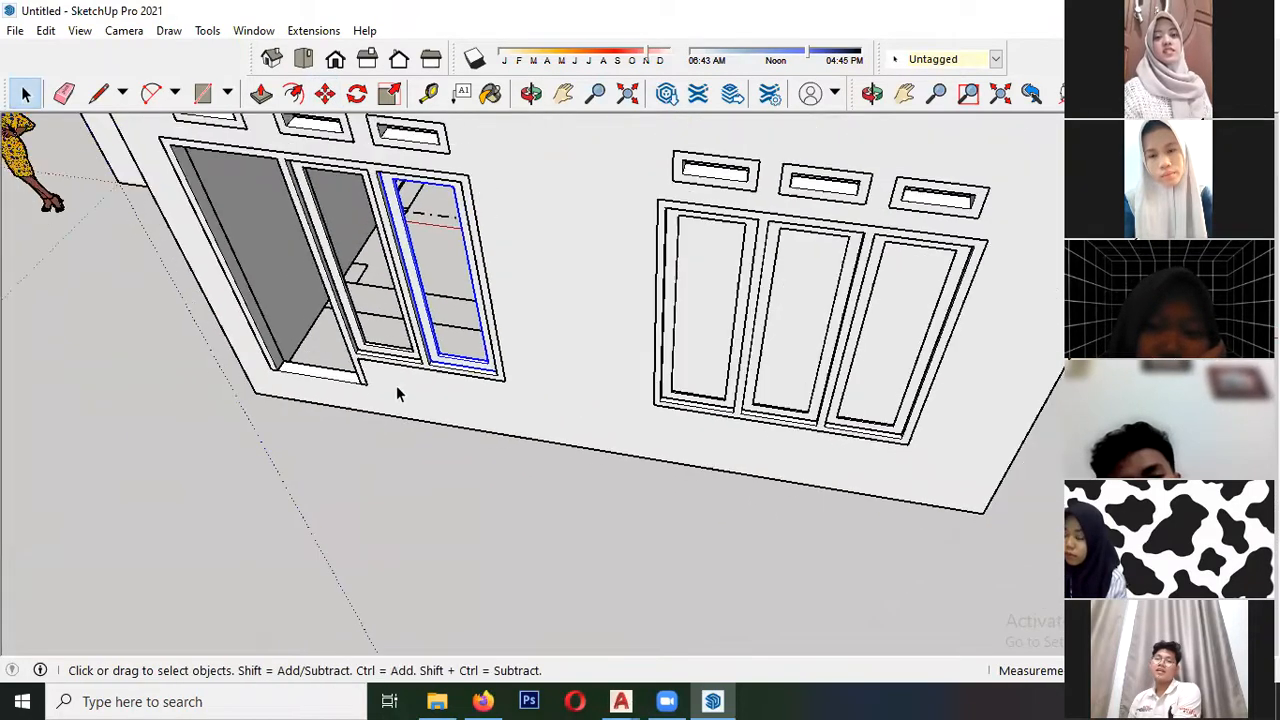
pyautogui.scroll(4, 440, 335)
pyautogui.scroll(3, 340, 390)
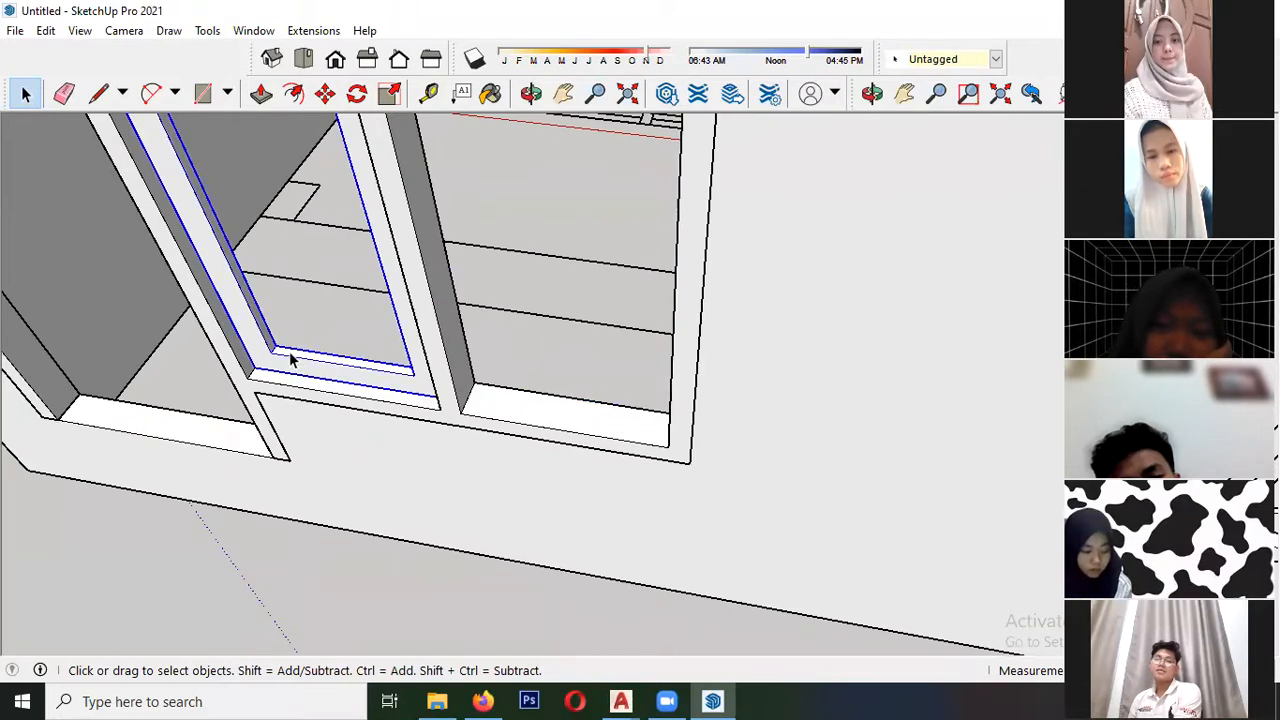
# - Copy the window sash from the bay next to the door into the adjacent empty bay, matching the bays' lower-left corners
pyautogui.click(328, 95)
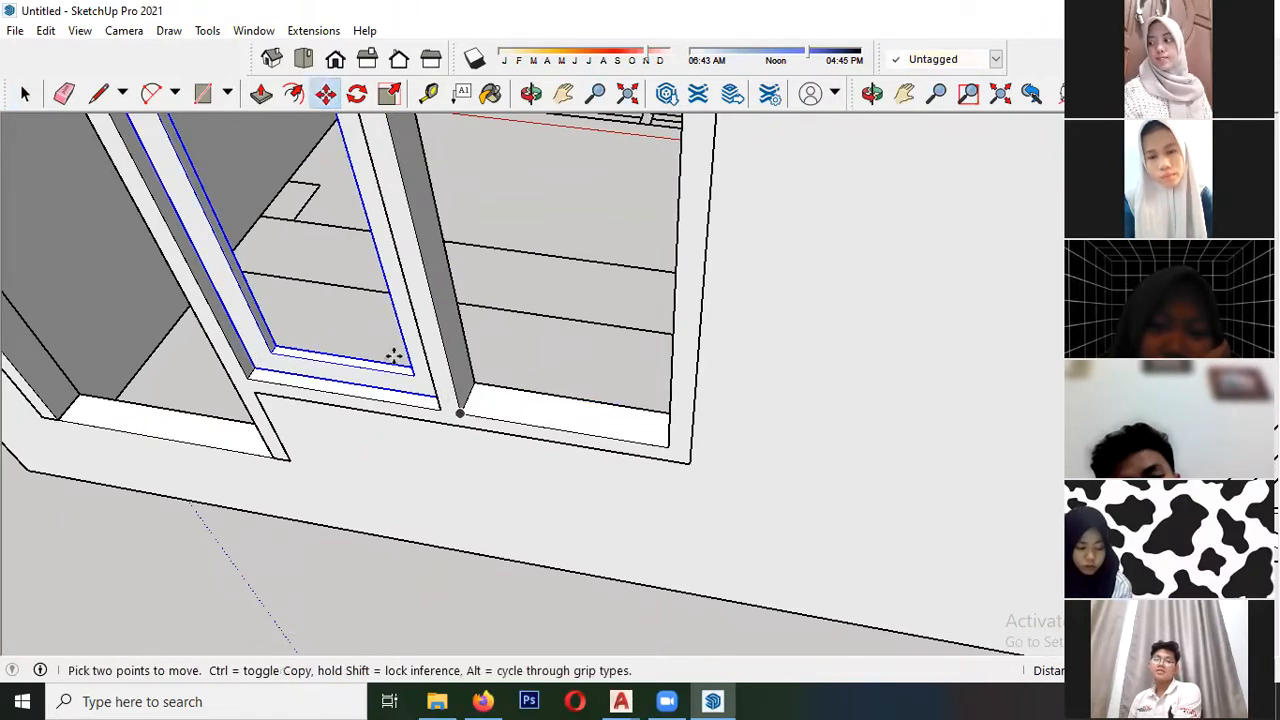
pyautogui.press('ctrl')
pyautogui.click(249, 380)
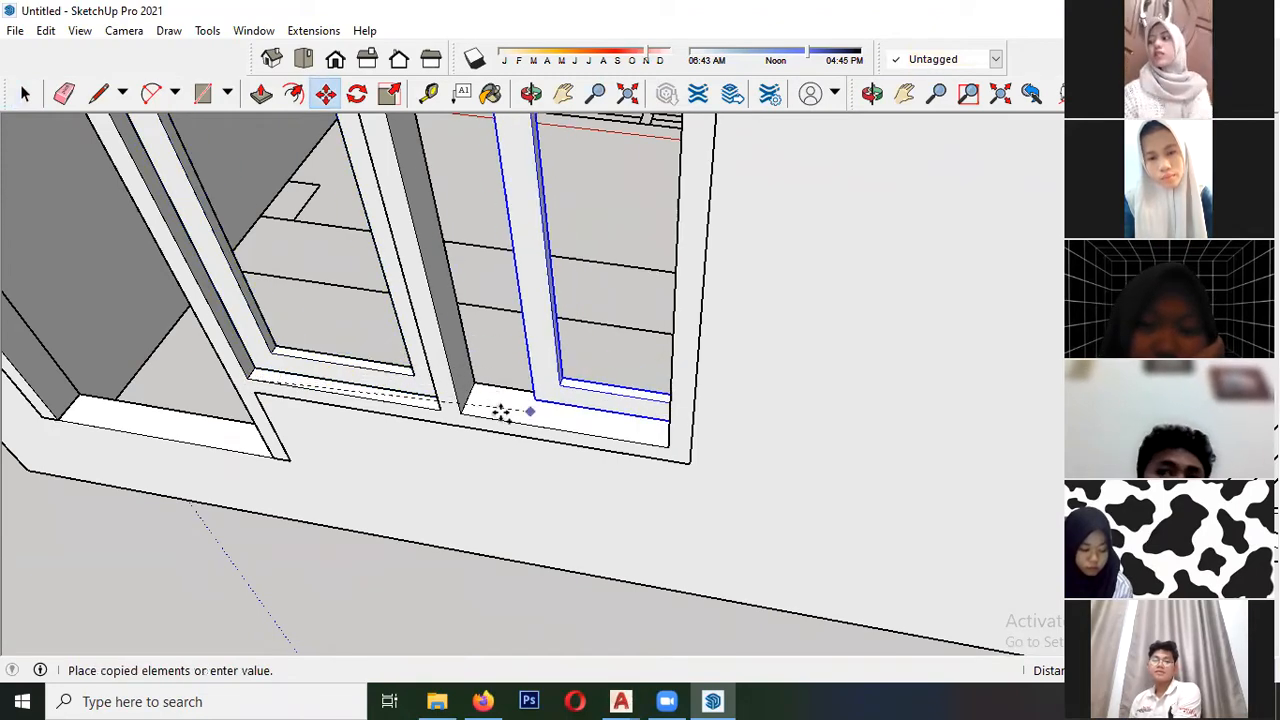
pyautogui.click(464, 414)
pyautogui.scroll(-3, 443, 368)
pyautogui.scroll(-5, 474, 310)
pyautogui.press('space')
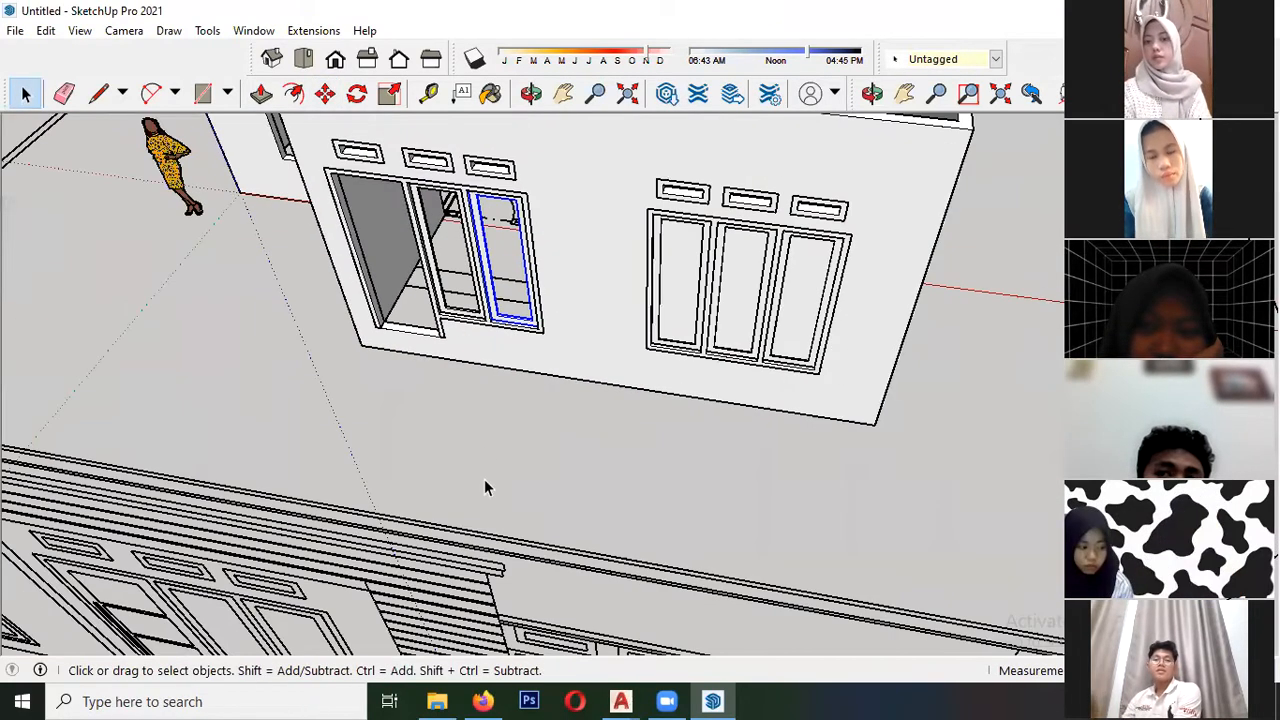
pyautogui.moveTo(486, 486); pyautogui.dragTo(851, 297, button='middle')
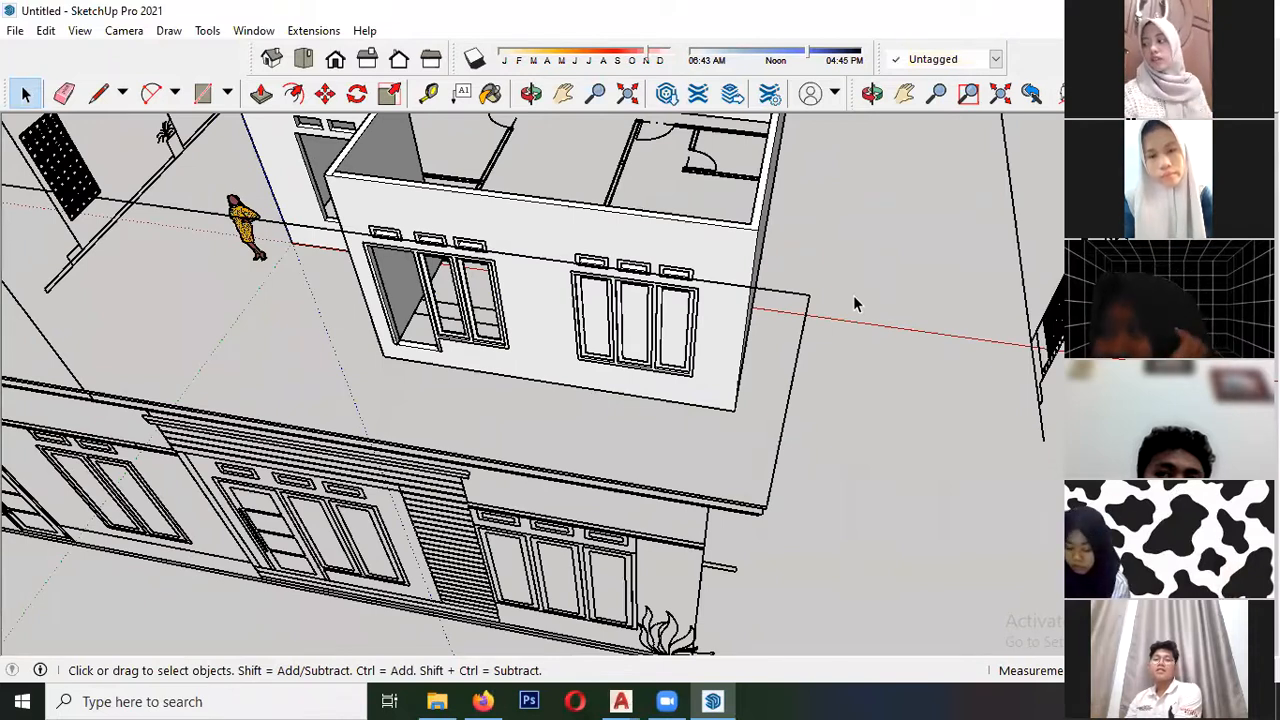
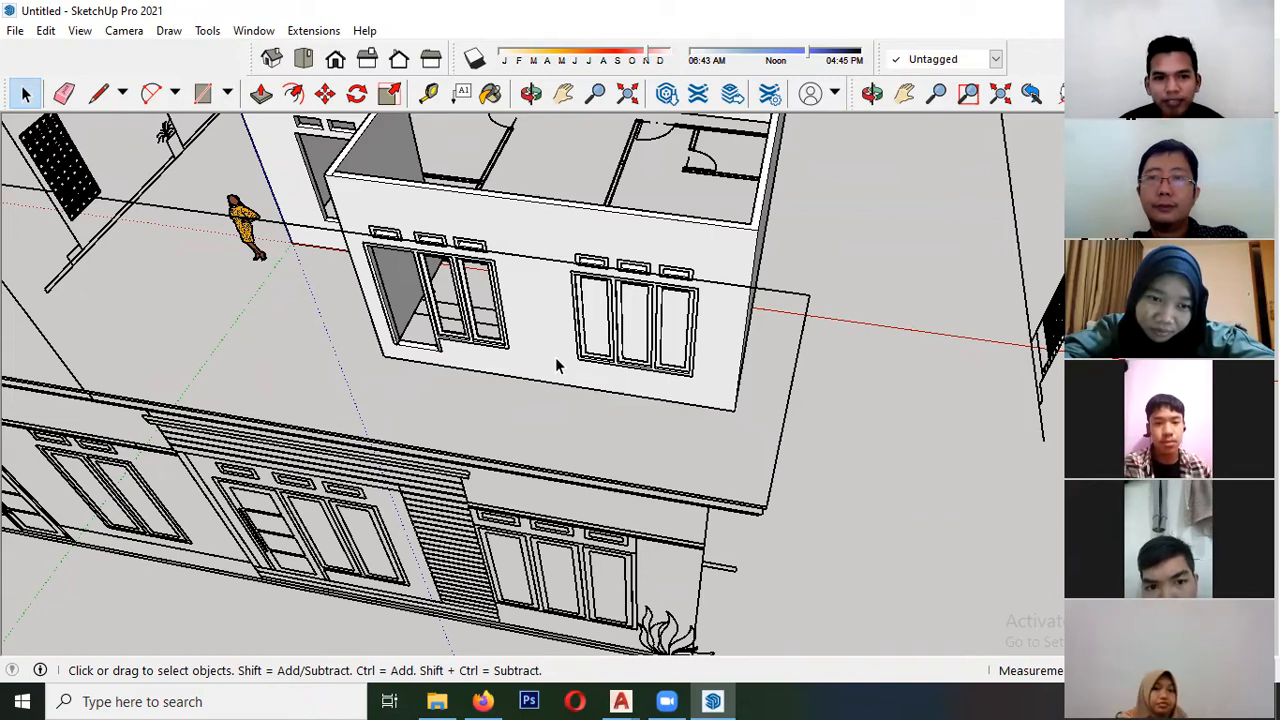
# - Inspect the sashes and openings of both window groups in the front wall from close up and from farther away
pyautogui.scroll(7, 486, 300)
pyautogui.scroll(-4, 431, 374)
pyautogui.moveTo(431, 374); pyautogui.dragTo(425, 407, button='middle')
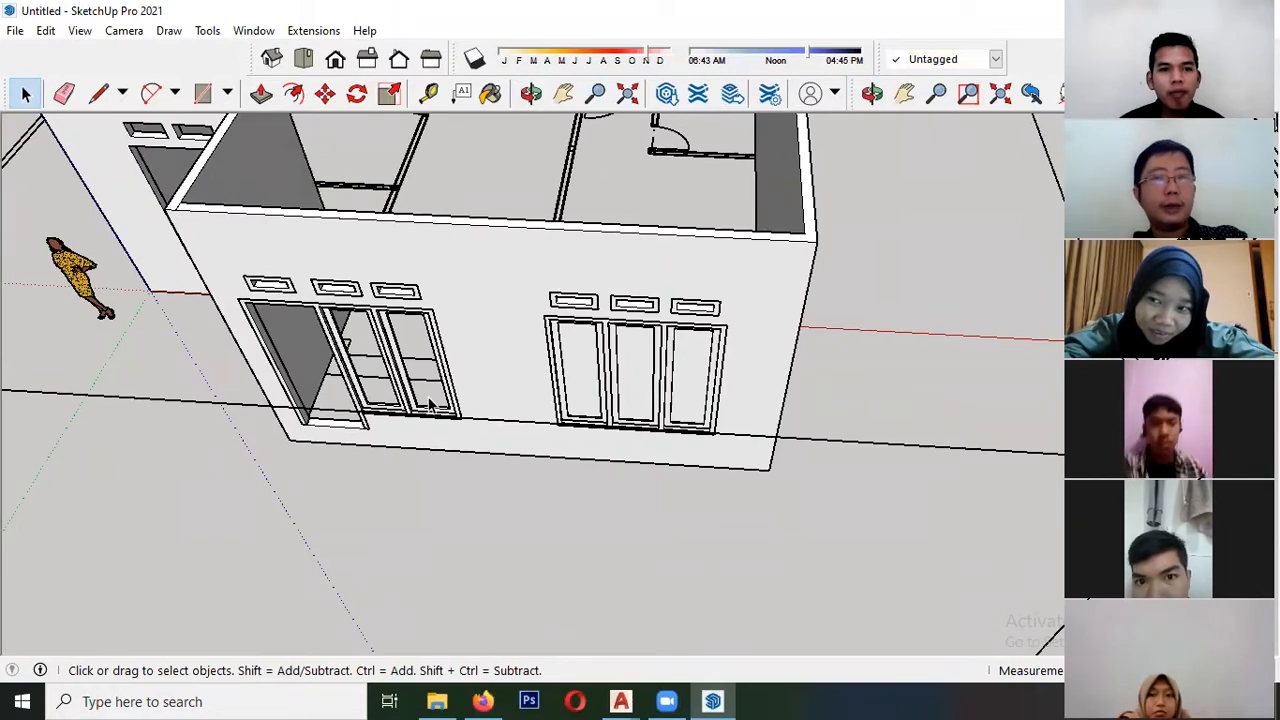
pyautogui.scroll(8, 431, 404)
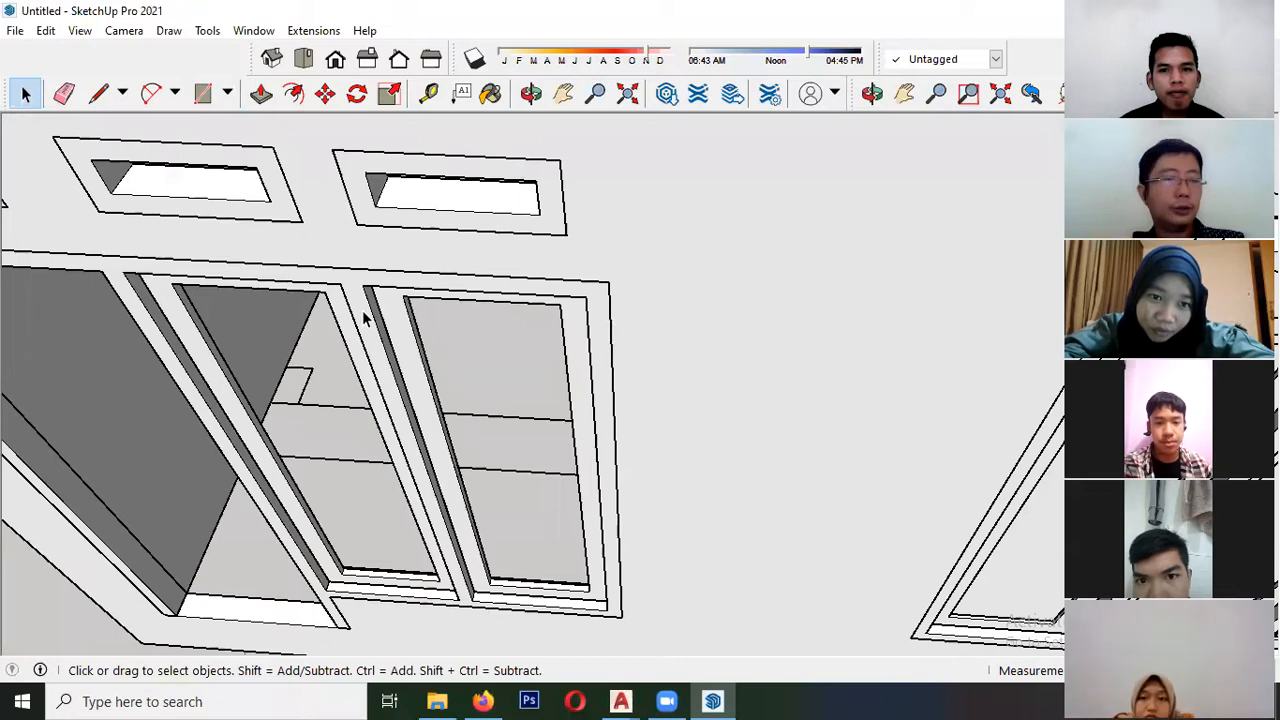
pyautogui.scroll(-2, 340, 335)
pyautogui.scroll(3, 447, 568)
pyautogui.scroll(-5, 466, 531)
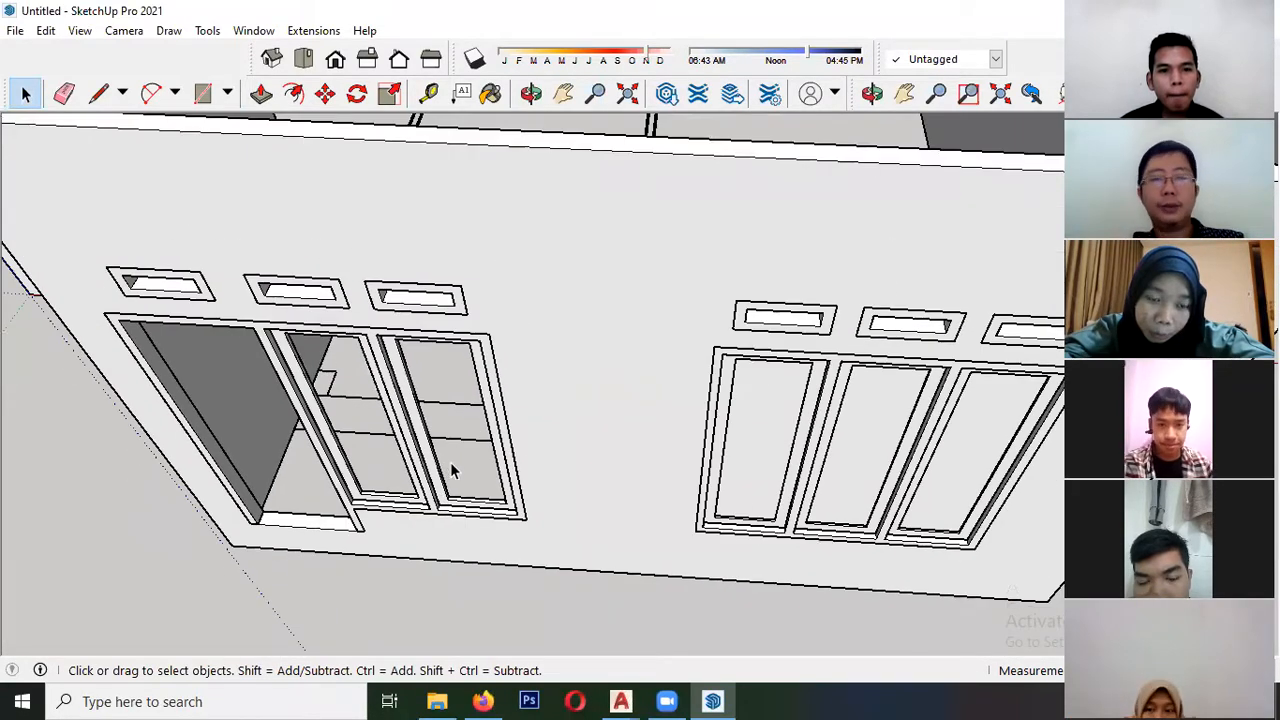
pyautogui.scroll(6, 378, 505)
pyautogui.scroll(-6, 355, 498)
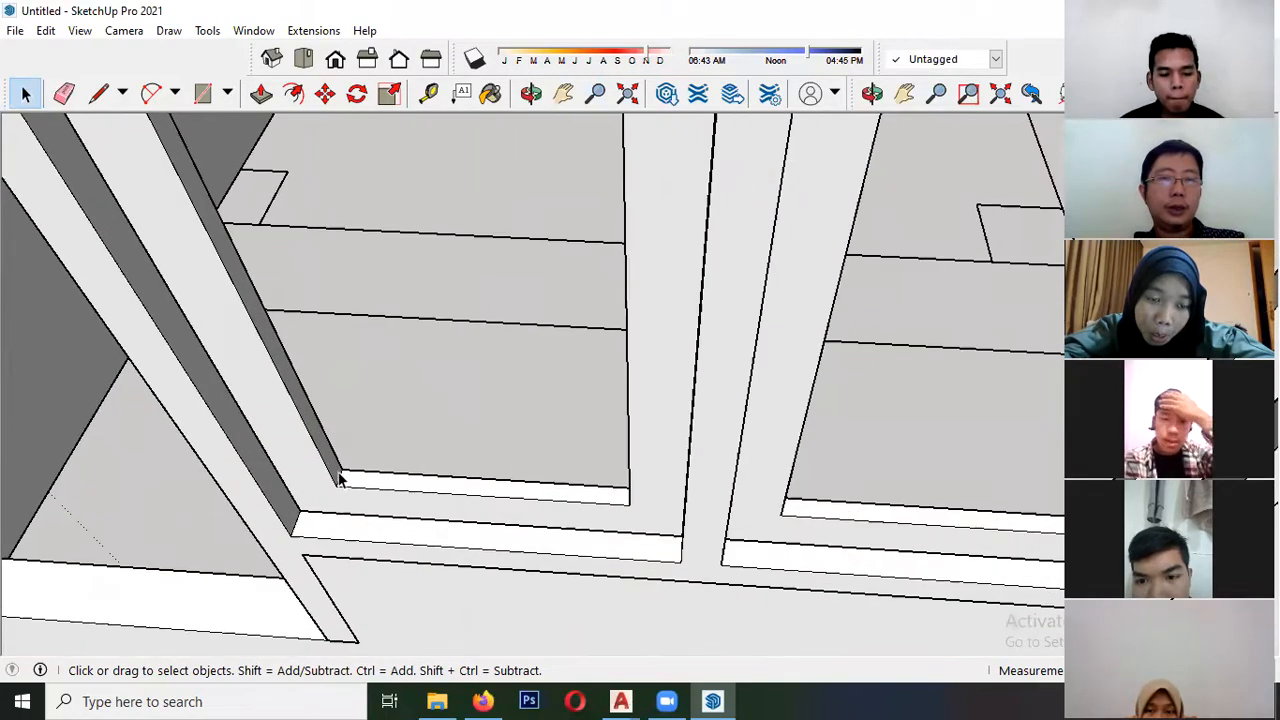
pyautogui.scroll(-1, 356, 490)
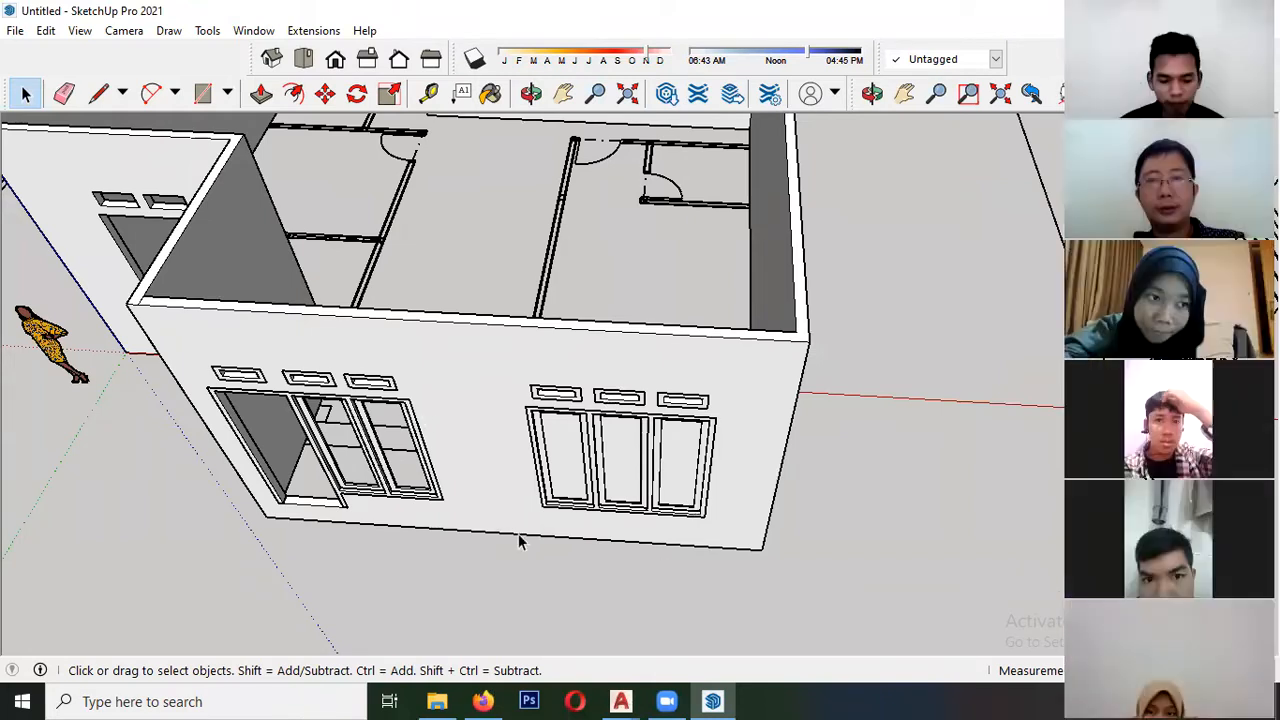
pyautogui.scroll(-1, 523, 535)
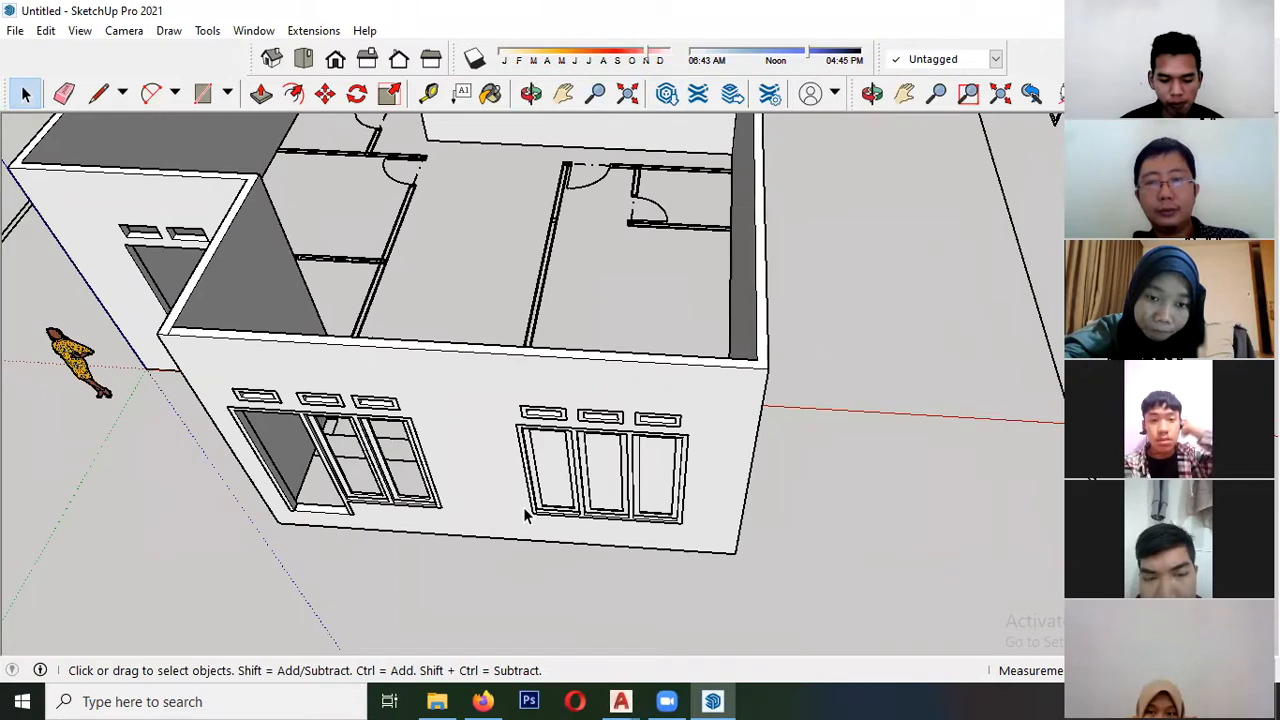
pyautogui.scroll(-3, 355, 405)
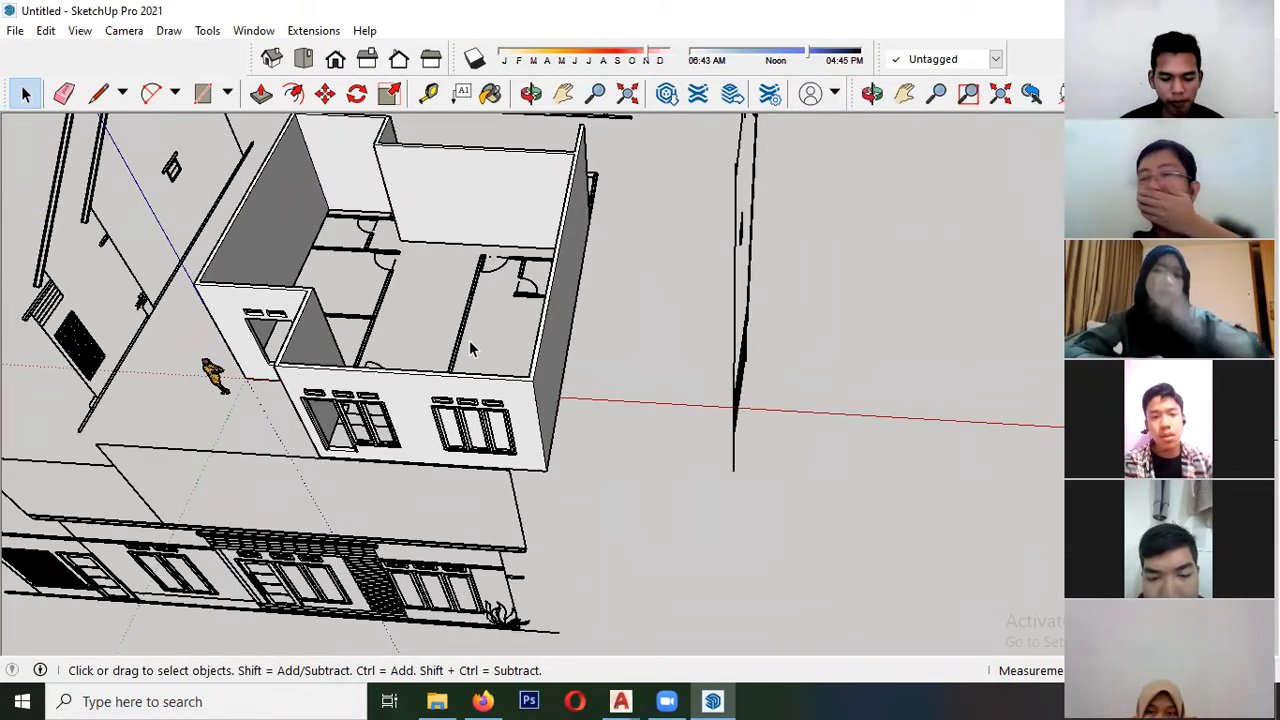
# - Trace the inner pane of the window next to the door on the front elevation with a rectangle and make it a component
pyautogui.scroll(10, 352, 422)
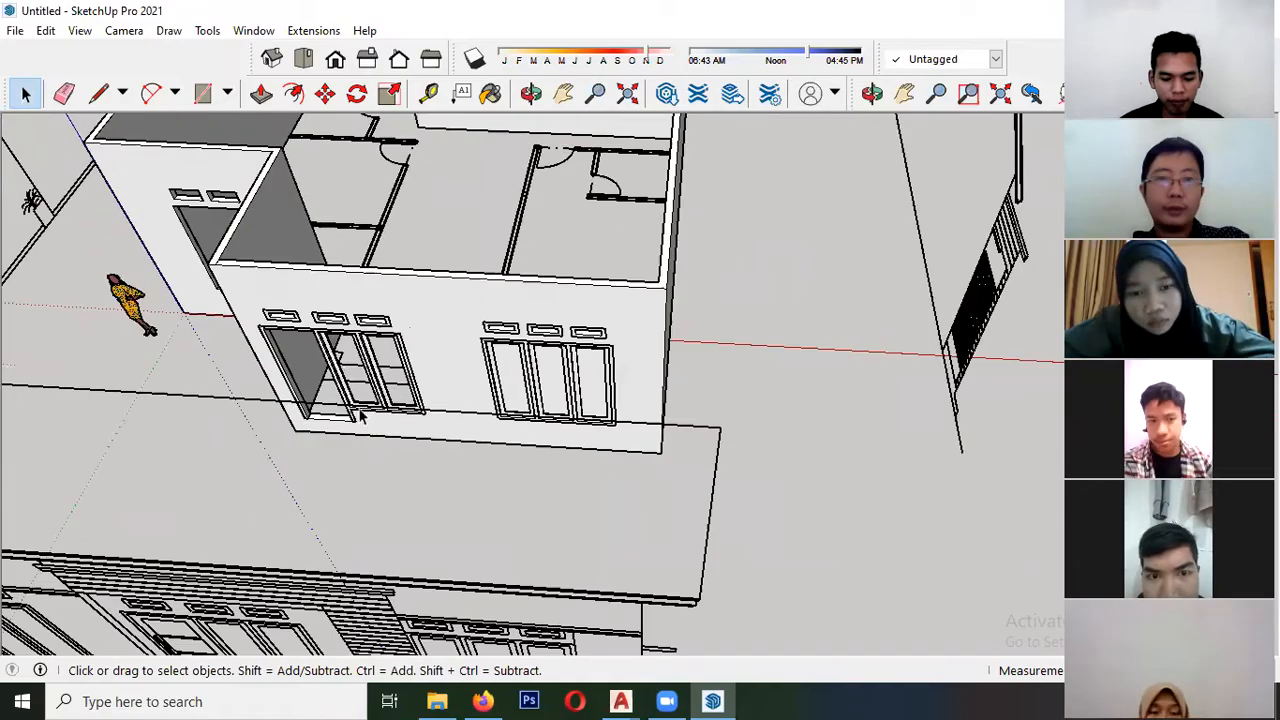
pyautogui.moveTo(352, 422); pyautogui.dragTo(385, 375, button='middle')
pyautogui.scroll(-6, 385, 375)
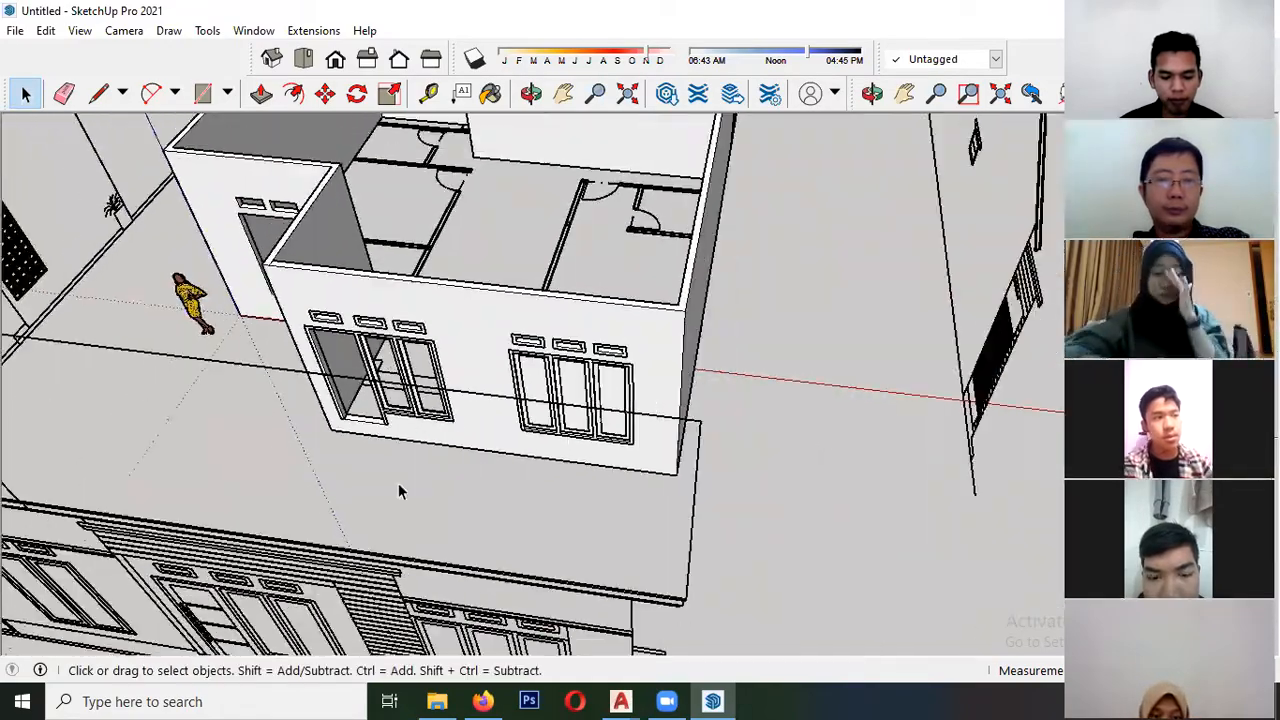
pyautogui.scroll(-1, 557, 235)
pyautogui.scroll(3, 385, 505)
pyautogui.scroll(6, 337, 535)
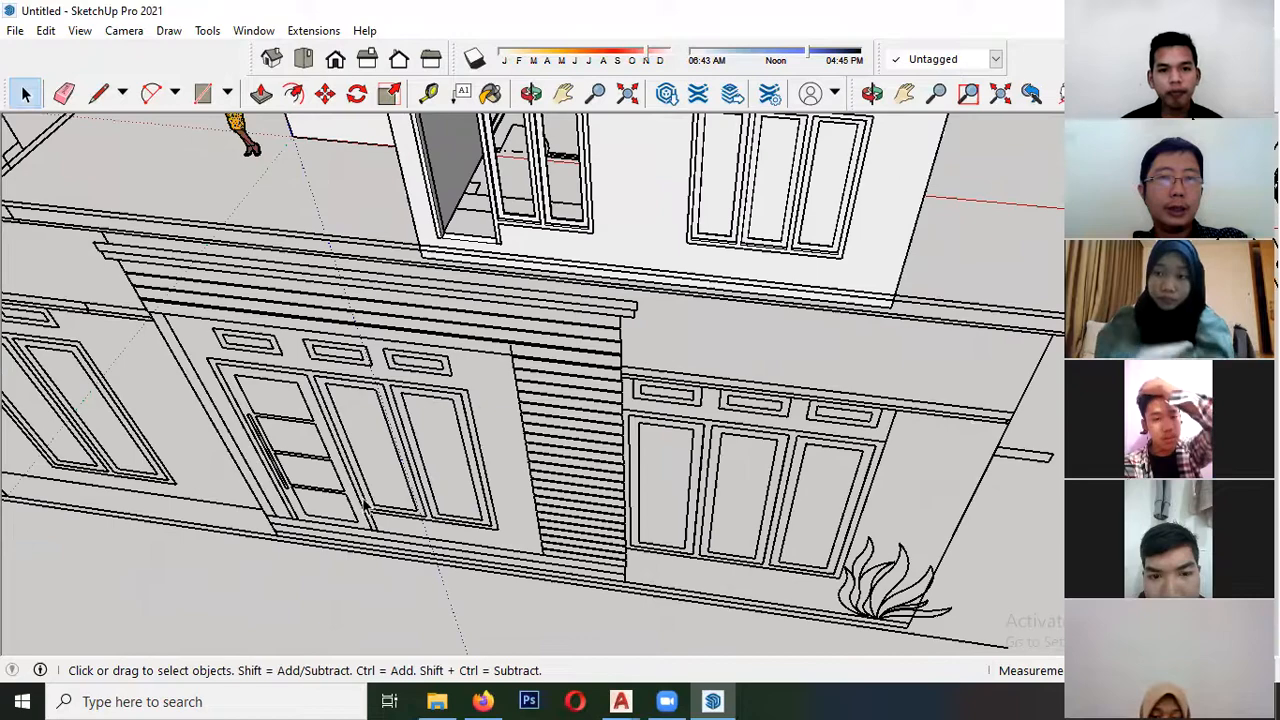
pyautogui.press('r')
pyautogui.click(298, 302)
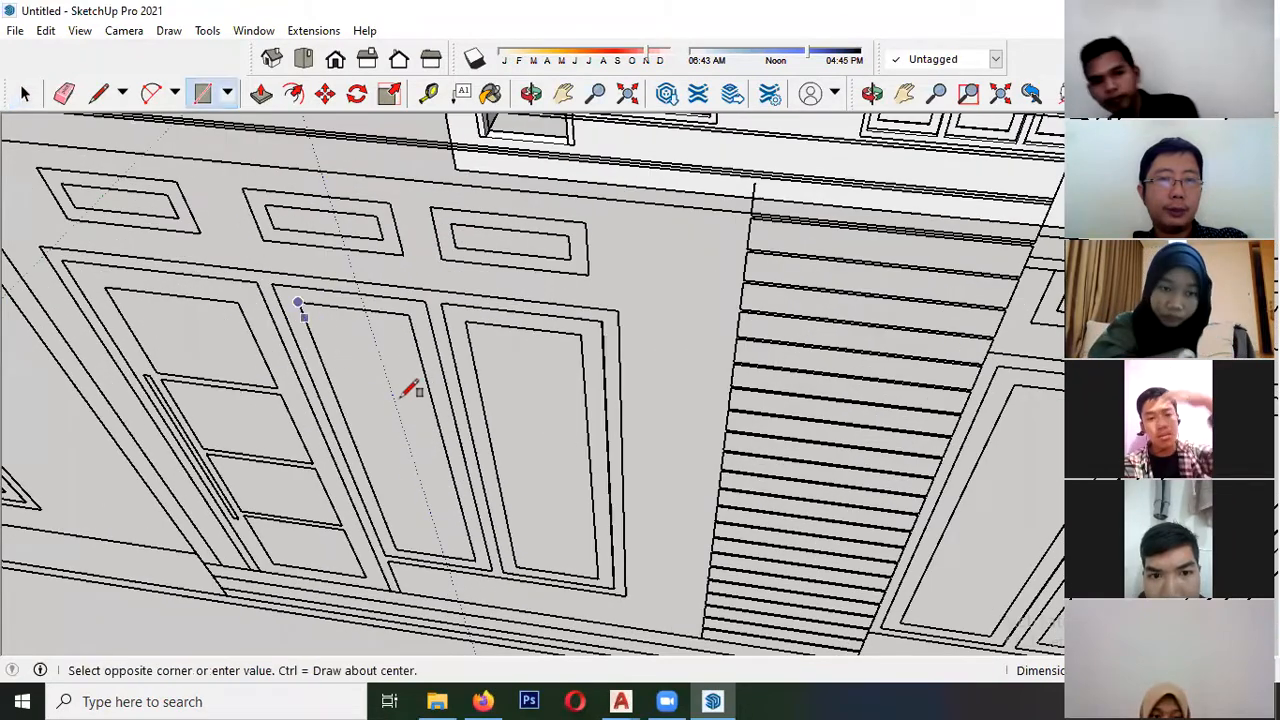
pyautogui.click(476, 560)
pyautogui.press('space')
pyautogui.scroll(-2, 385, 449)
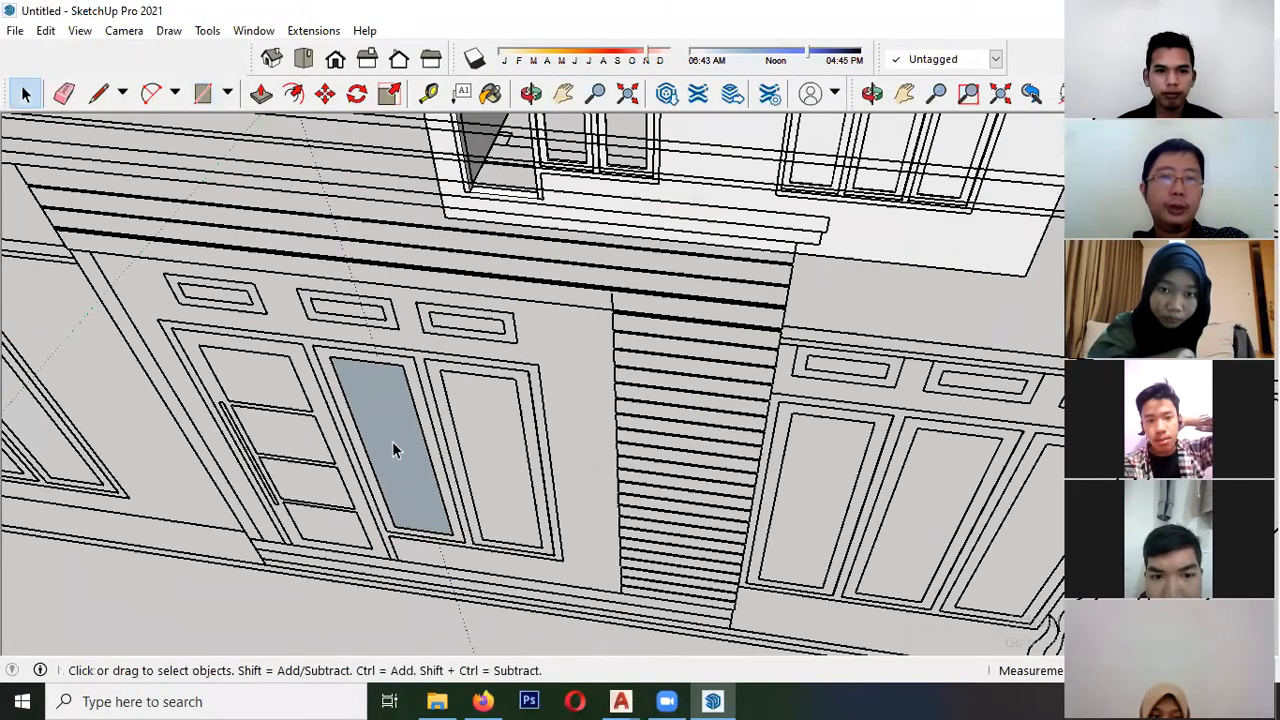
pyautogui.rightClick(392, 443)
pyautogui.click(472, 306)
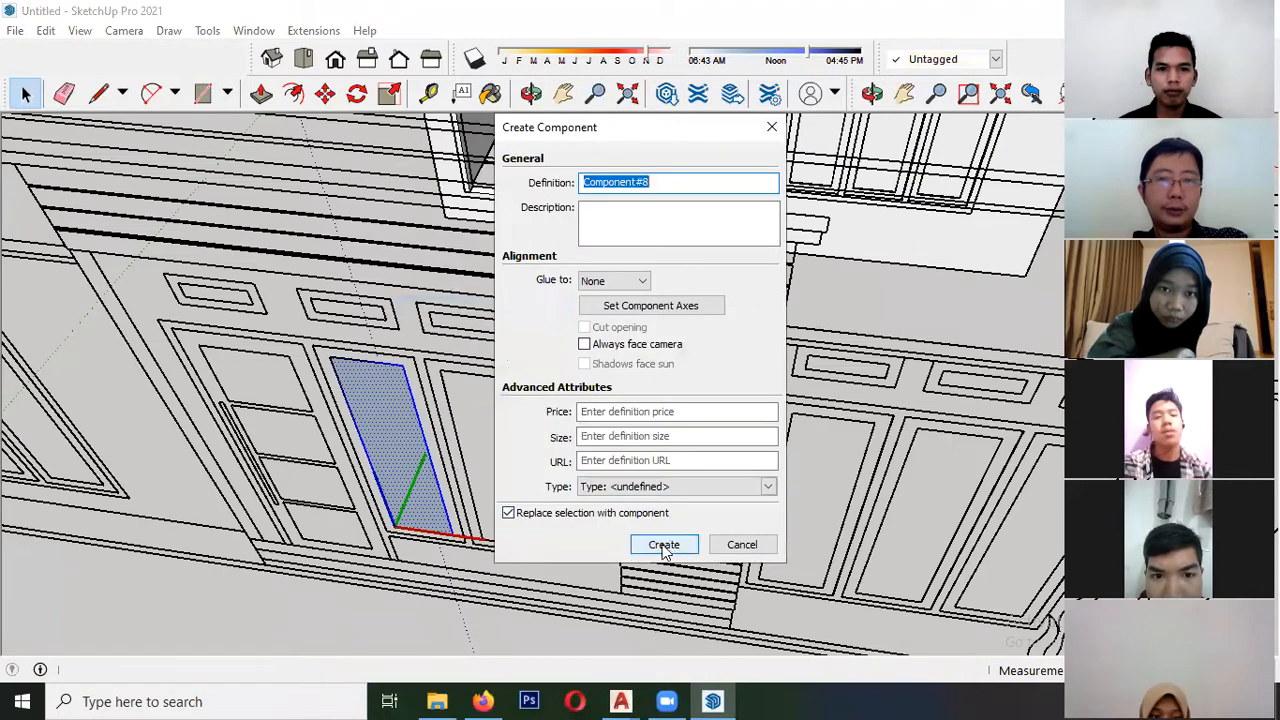
pyautogui.click(663, 545)
# - Move the pane component by its lower-left corner into the inner corner of the model's window sash next to the door opening
pyautogui.press('m')
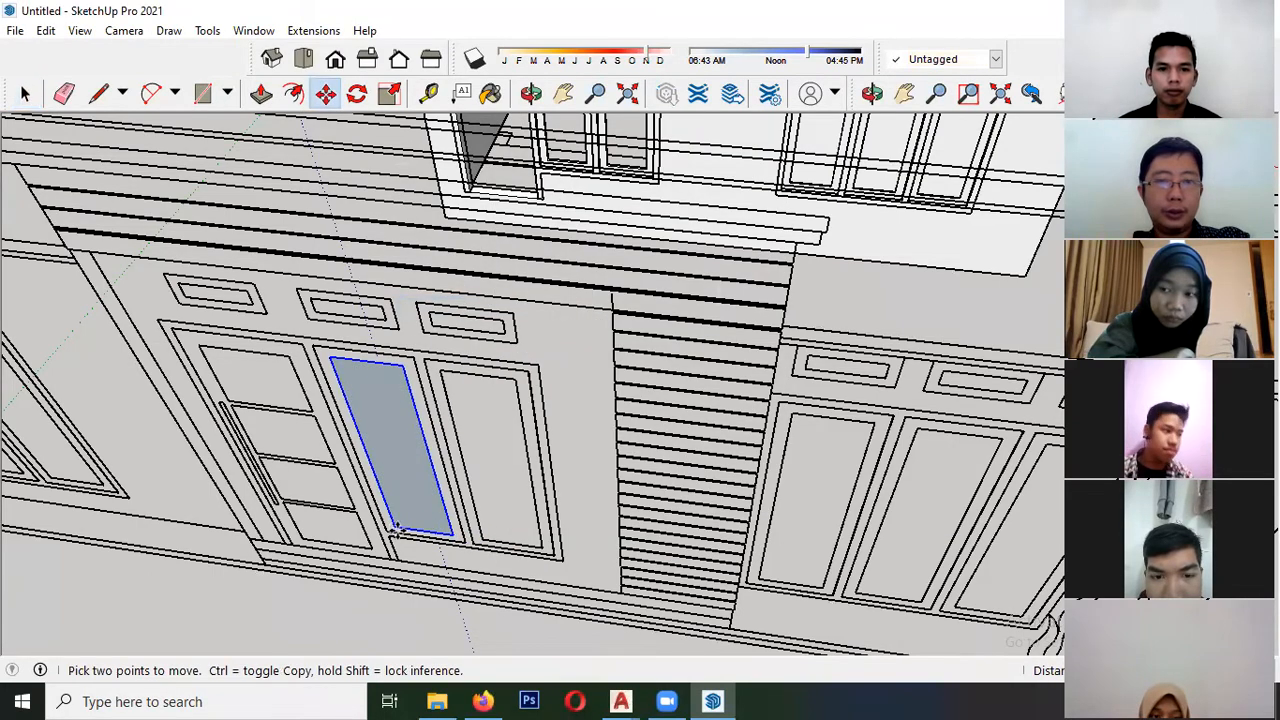
pyautogui.click(397, 531)
pyautogui.scroll(-3, 450, 440)
pyautogui.moveTo(523, 289); pyautogui.dragTo(525, 370, button='middle')
pyautogui.scroll(4, 525, 175)
pyautogui.moveTo(525, 200); pyautogui.dragTo(532, 435, button='middle')
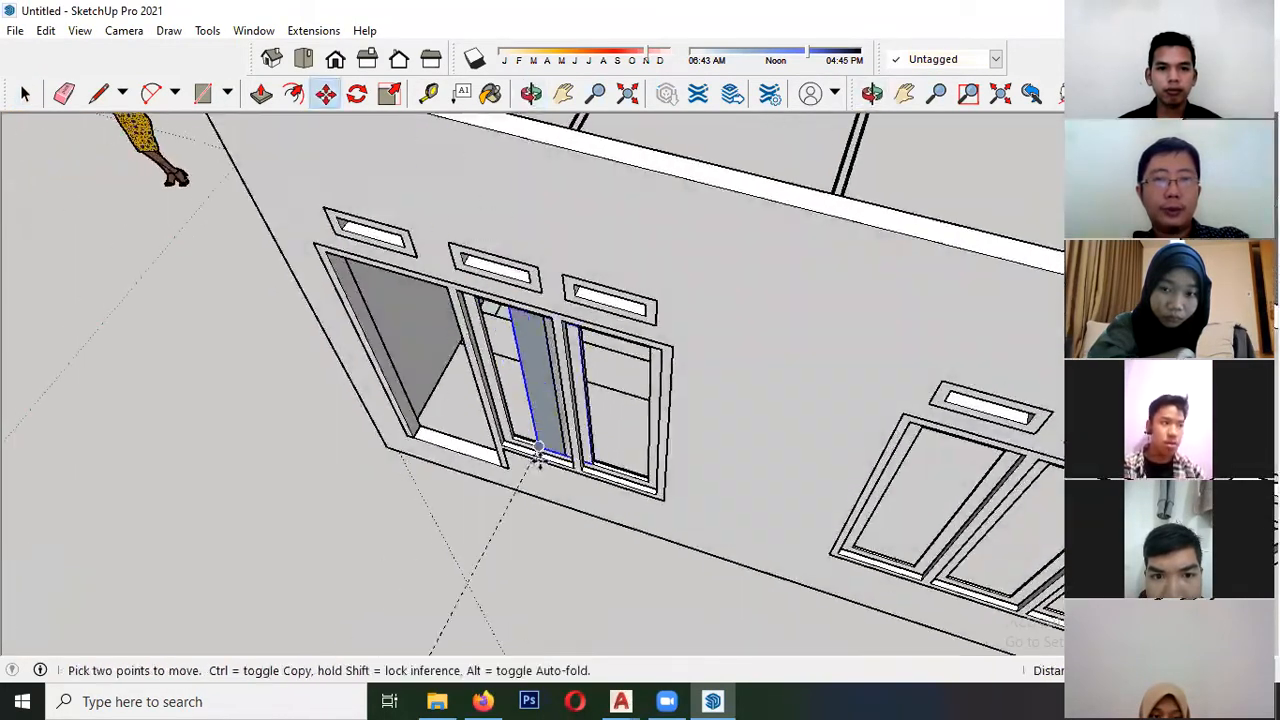
pyautogui.scroll(8, 539, 455)
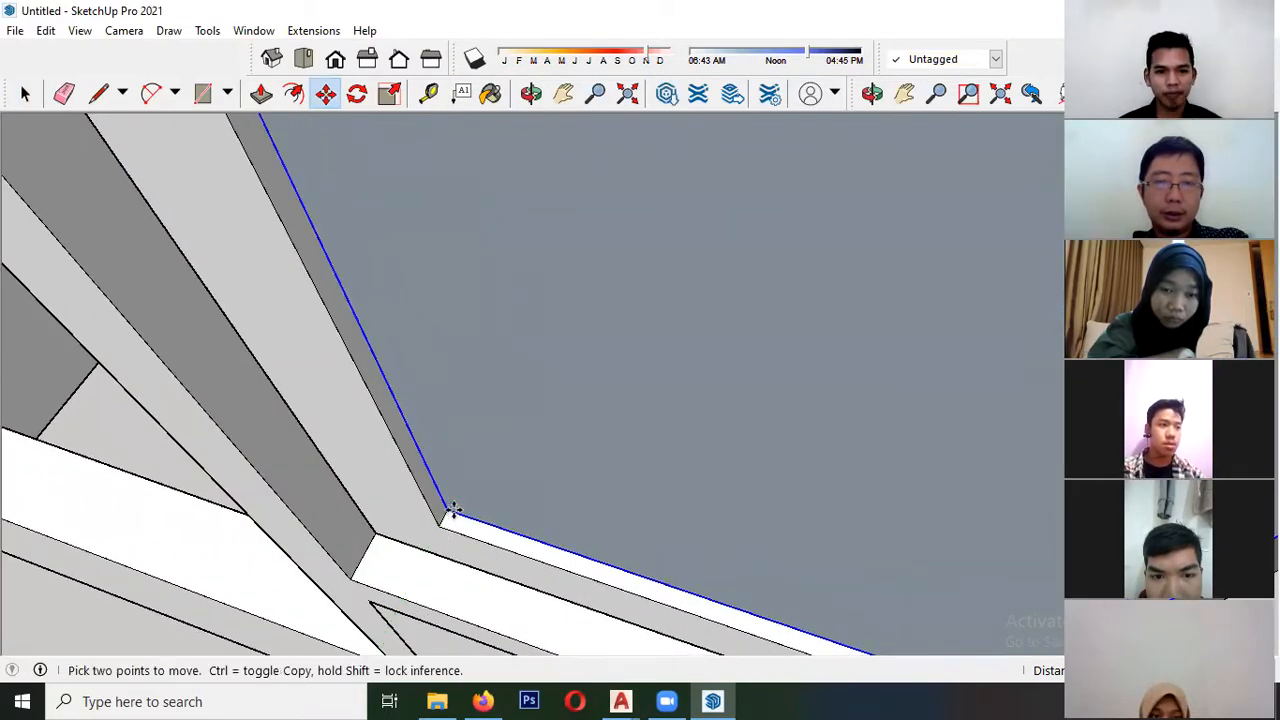
# - Reverse the pane's face inside its component so its front side faces outward, and close the component
pyautogui.press('space')
pyautogui.rightClick(473, 365)
pyautogui.click(540, 550)
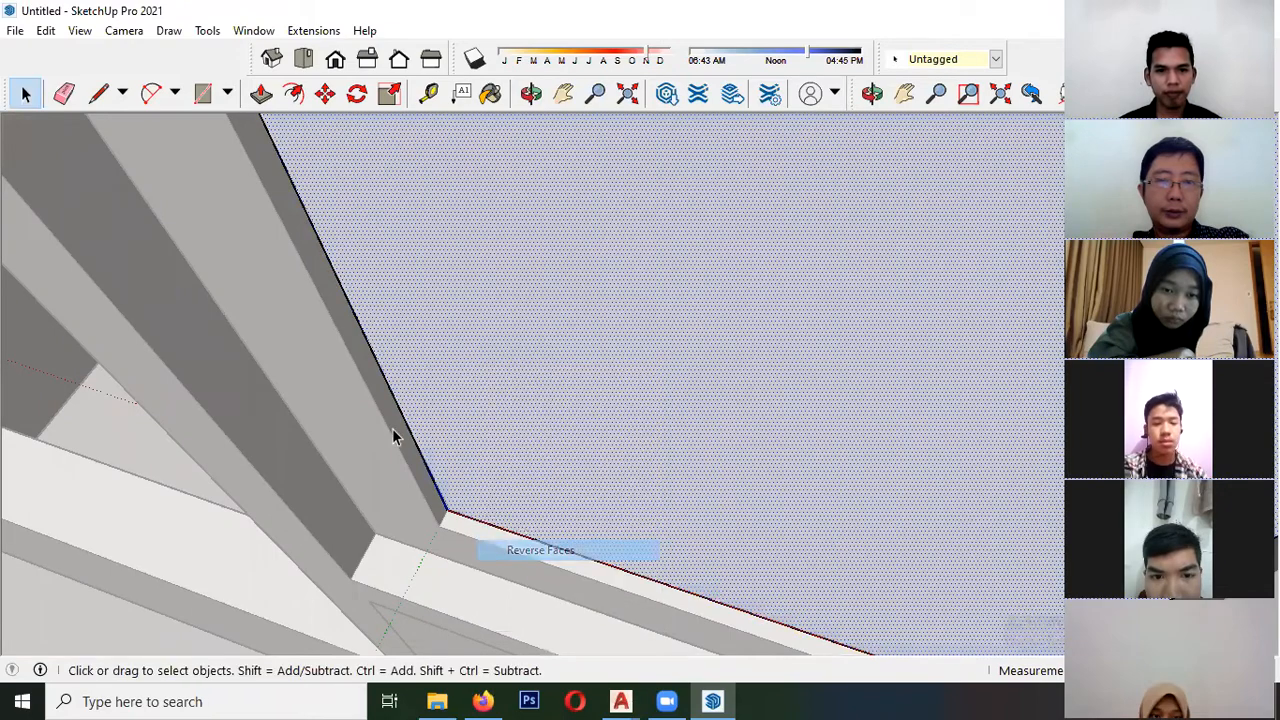
pyautogui.scroll(-10, 392, 428)
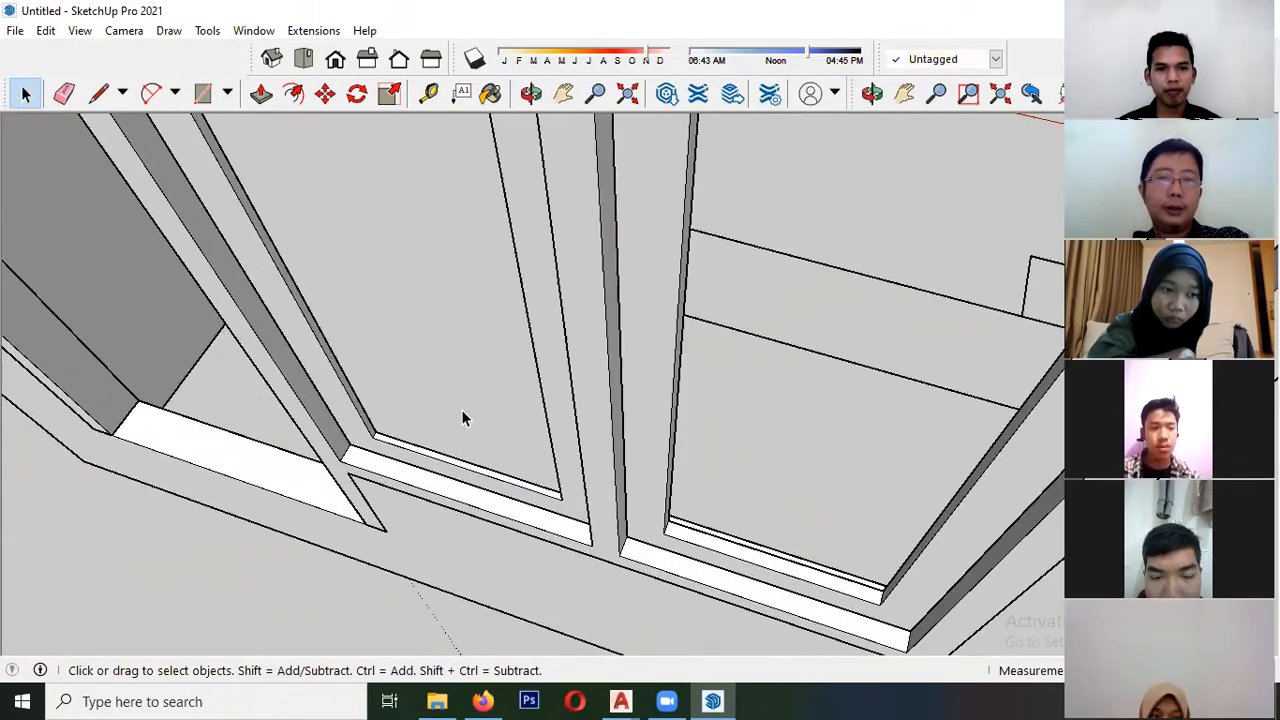
# - Copy the pane into the adjacent window sash, matching the lower-left inner corners of both sashes
pyautogui.press('m')
pyautogui.press('ctrl')
pyautogui.click(375, 438)
pyautogui.scroll(-3, 385, 440)
pyautogui.keyDown('shift'); pyautogui.moveTo(485, 468); pyautogui.dragTo(378, 338, button='middle'); pyautogui.keyUp('shift')
pyautogui.click(368, 455)
pyautogui.press('space')
pyautogui.scroll(-8, 573, 355)
pyautogui.scroll(-7, 486, 364)
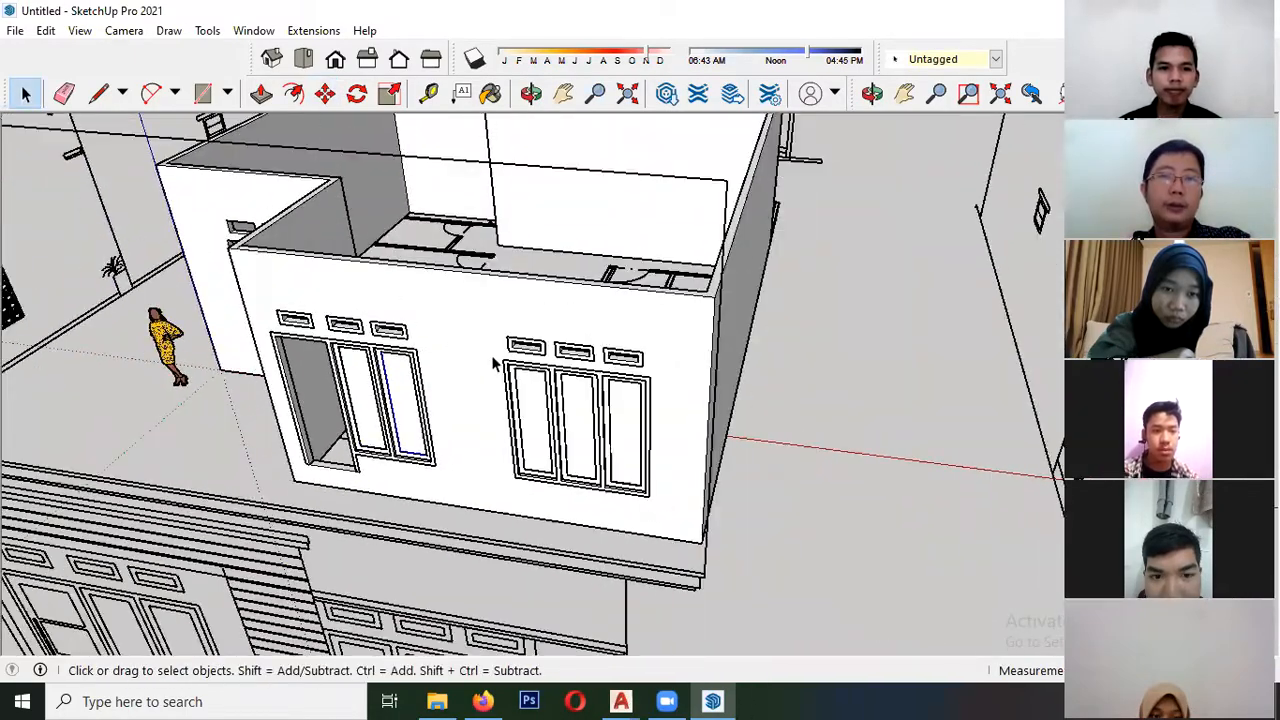
# - Trace the door leaf beside the paired windows on the front elevation with a rectangle and outline its inner panels with rectangles
pyautogui.moveTo(465, 385); pyautogui.dragTo(352, 358, button='middle')
pyautogui.scroll(2, 388, 362)
pyautogui.moveTo(428, 345); pyautogui.dragTo(482, 208, button='middle')
pyautogui.scroll(3, 383, 330)
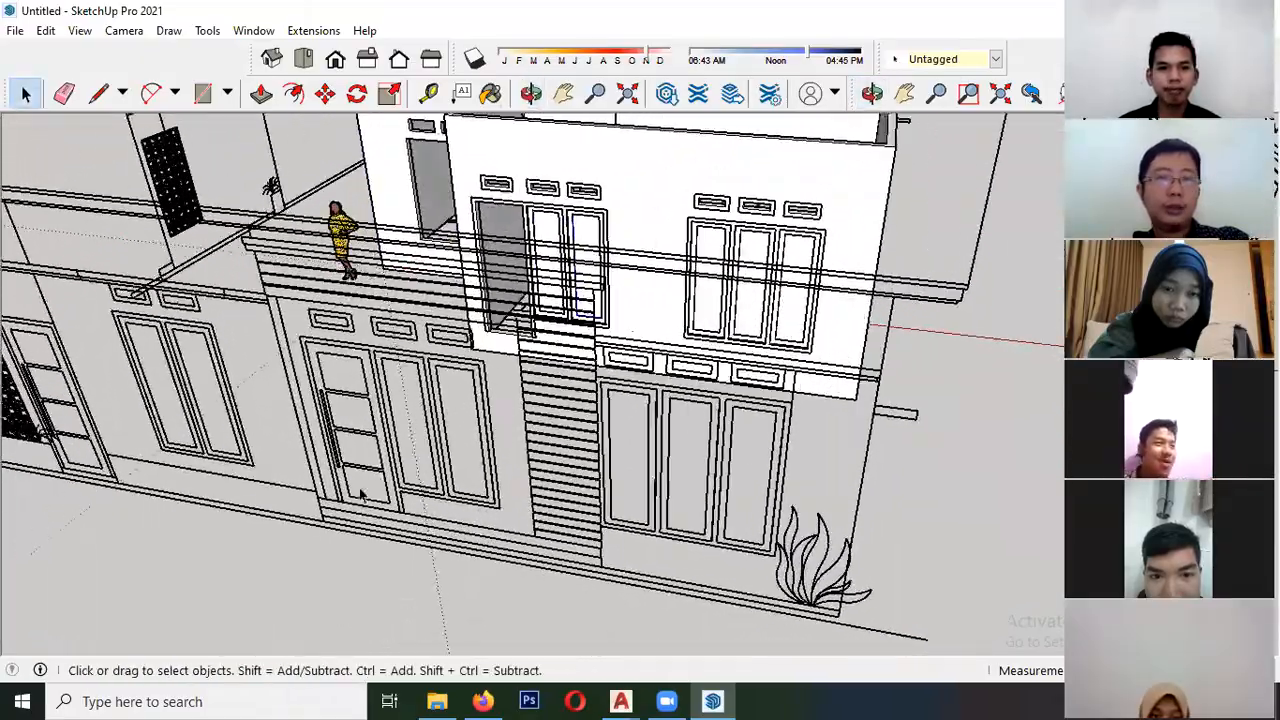
pyautogui.scroll(3, 356, 490)
pyautogui.scroll(-2, 348, 438)
pyautogui.moveTo(350, 443); pyautogui.dragTo(425, 455, button='middle')
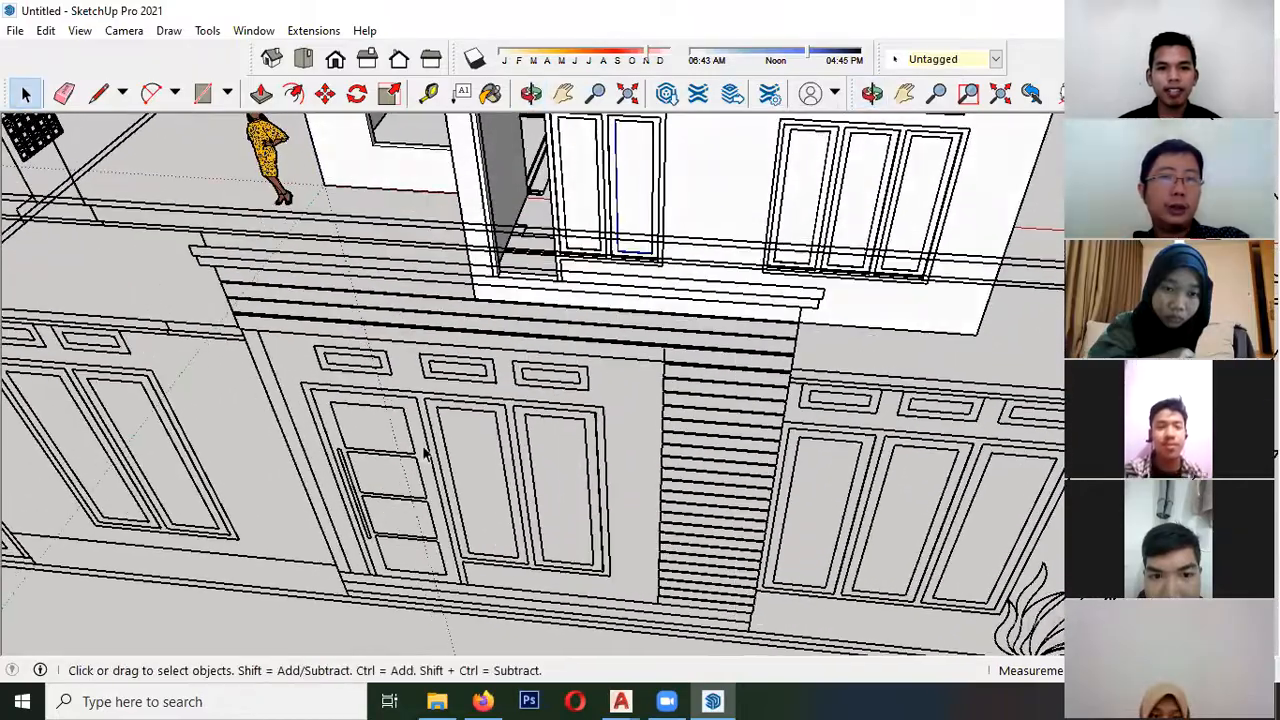
pyautogui.scroll(-4, 394, 357)
pyautogui.scroll(4, 486, 331)
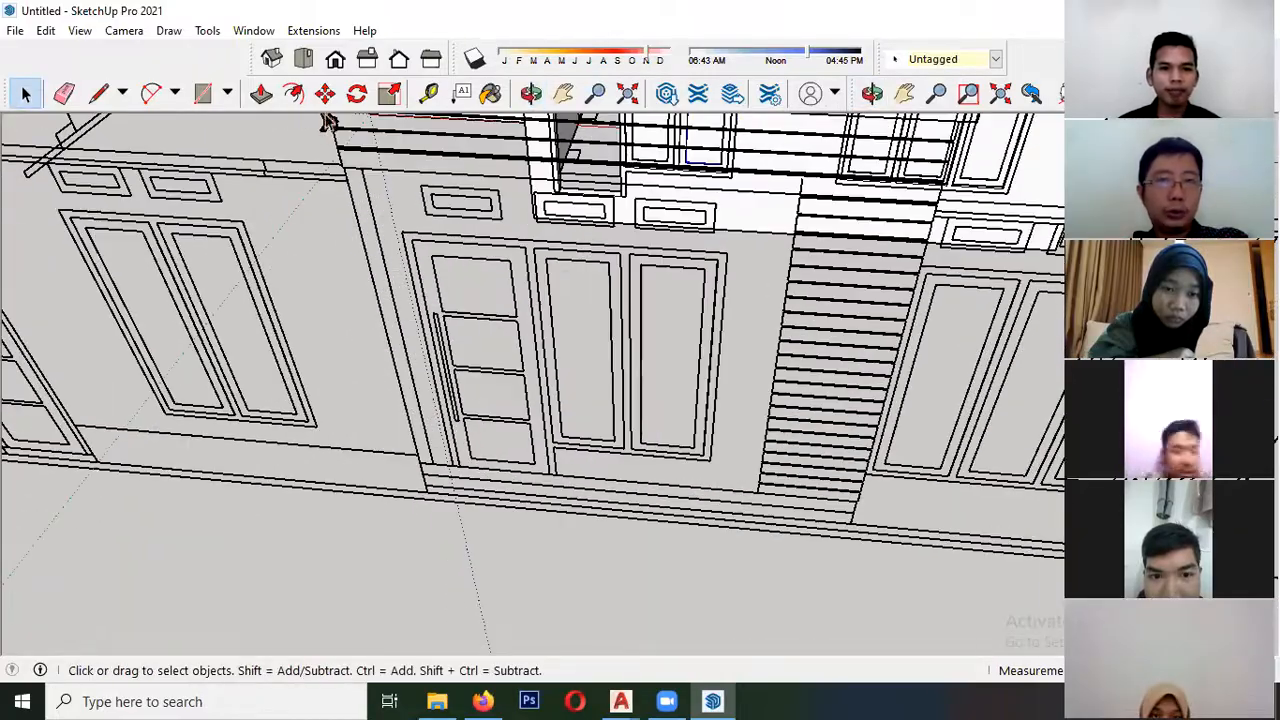
pyautogui.click(205, 93)
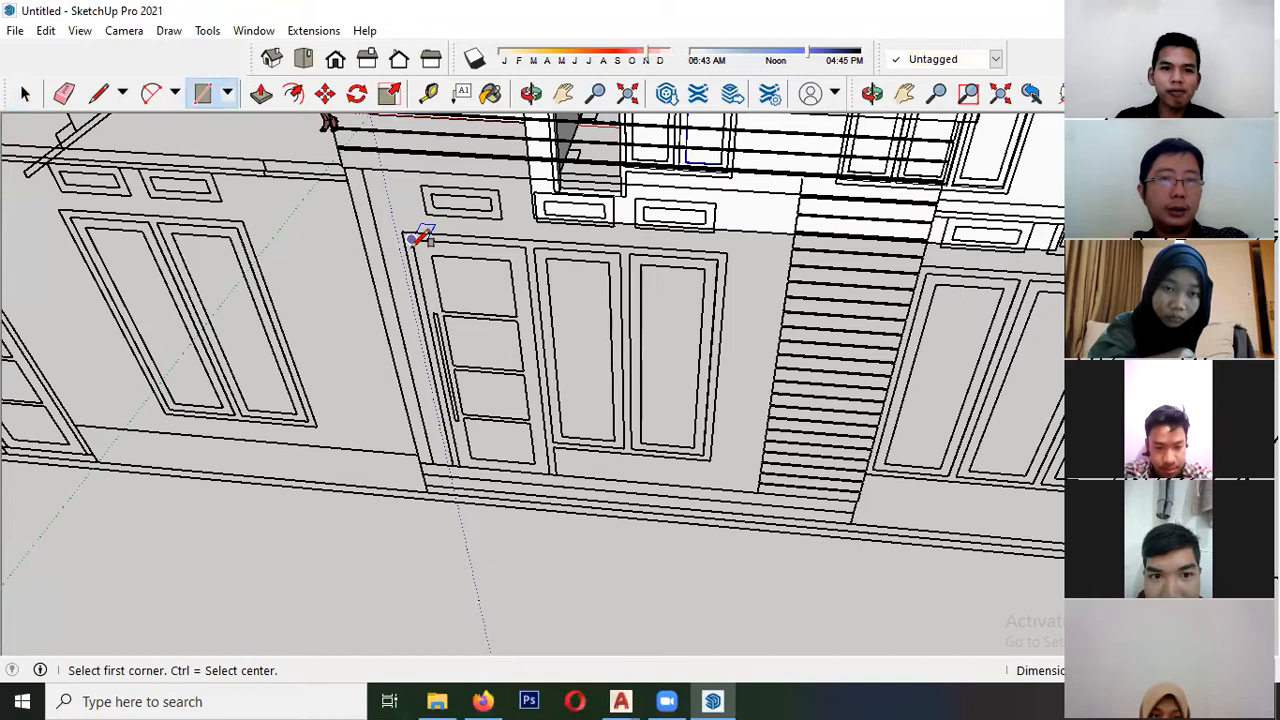
pyautogui.scroll(3, 505, 285)
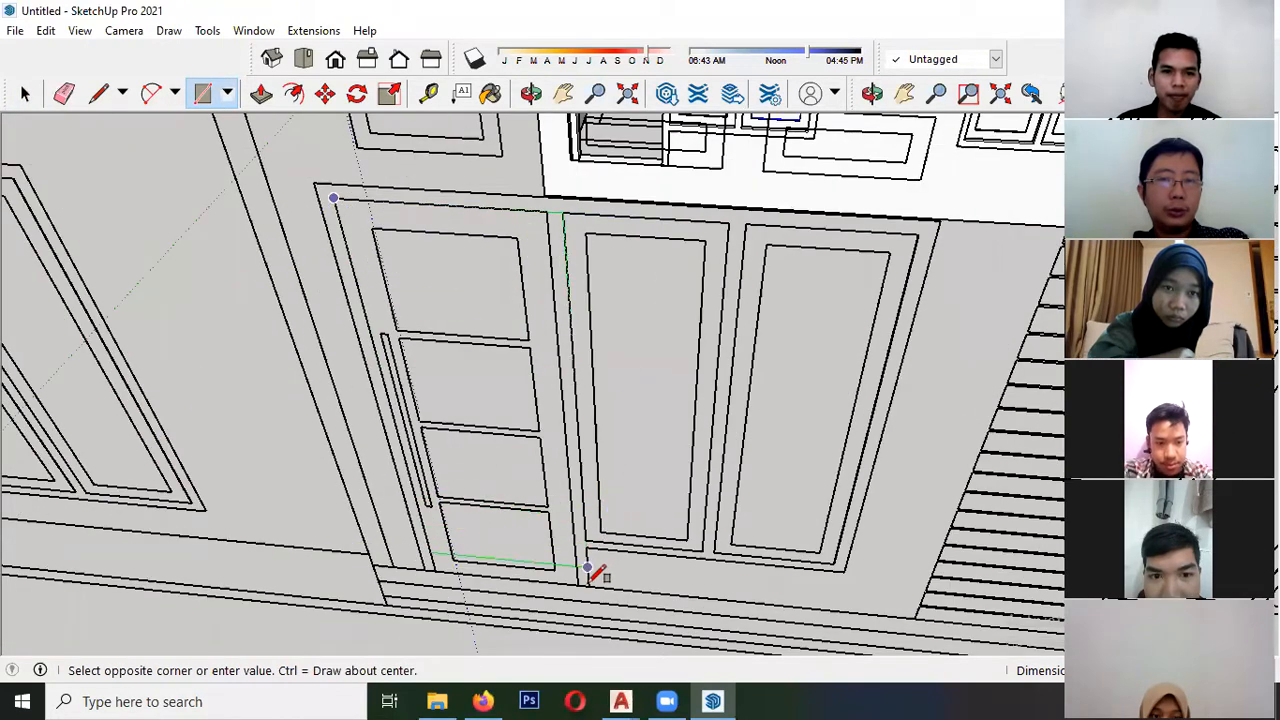
pyautogui.click(578, 583)
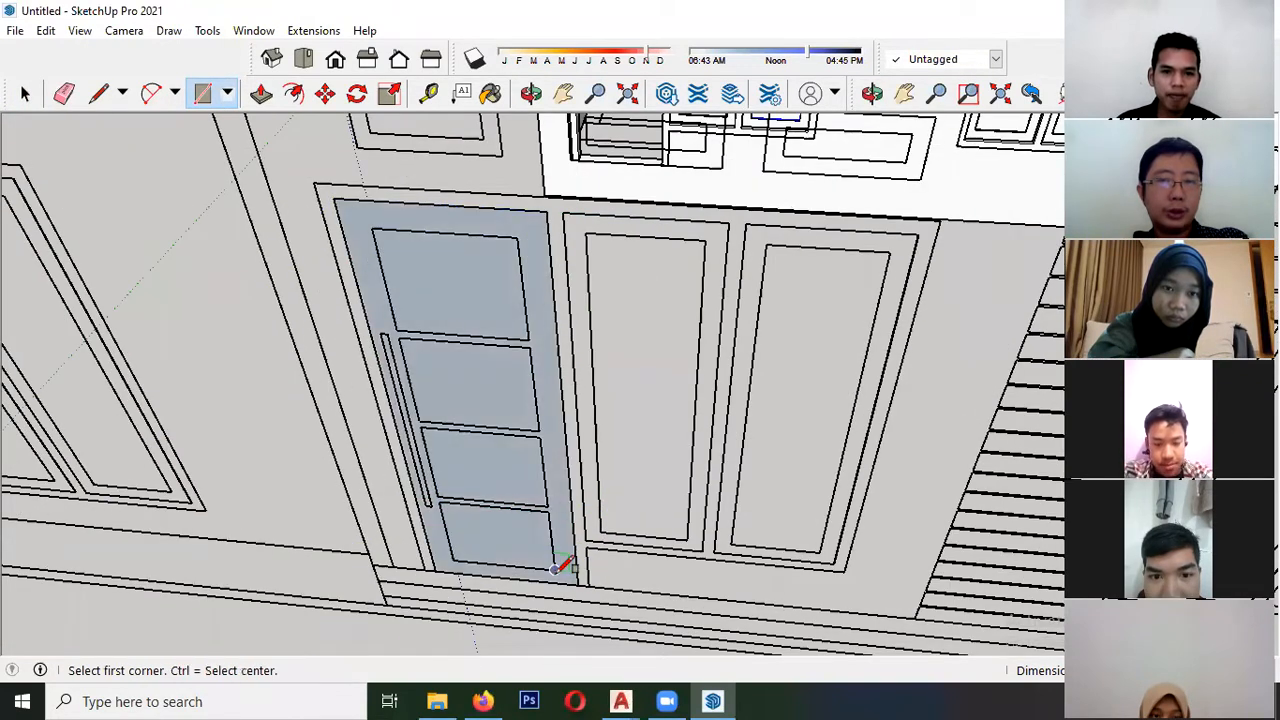
pyautogui.click(438, 495)
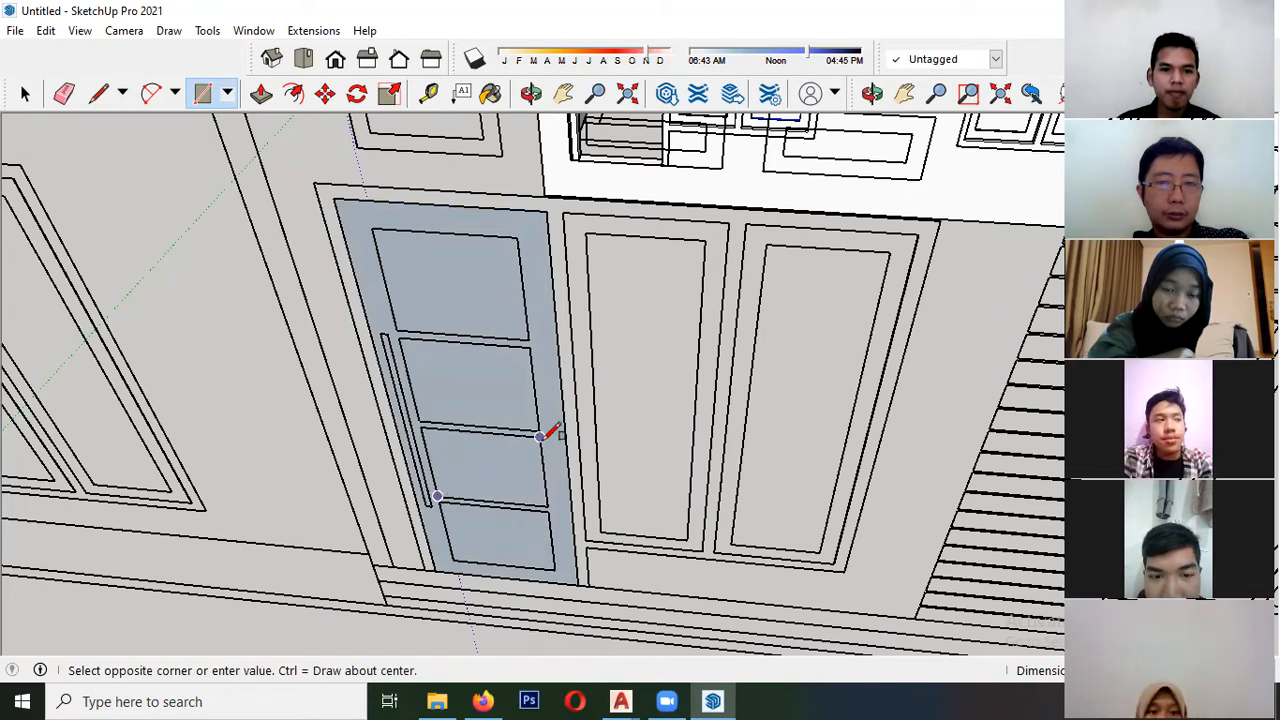
pyautogui.click(398, 329)
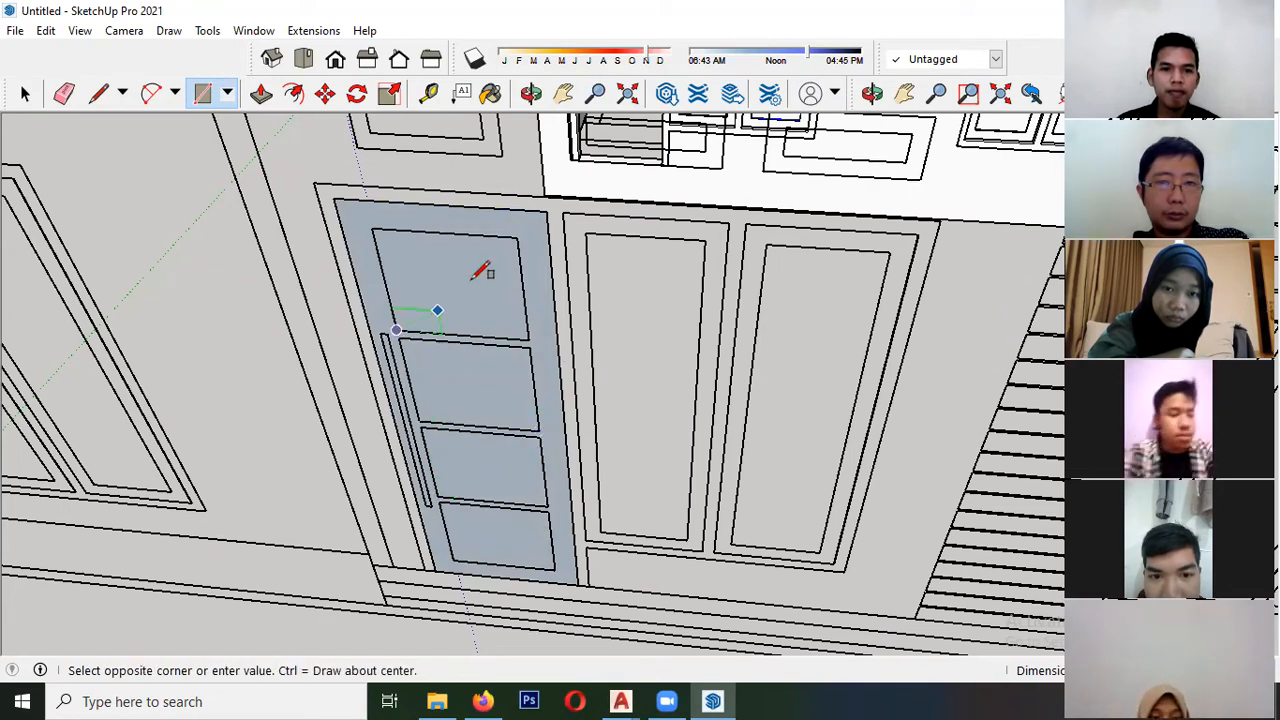
pyautogui.press('space')
pyautogui.scroll(-5, 367, 390)
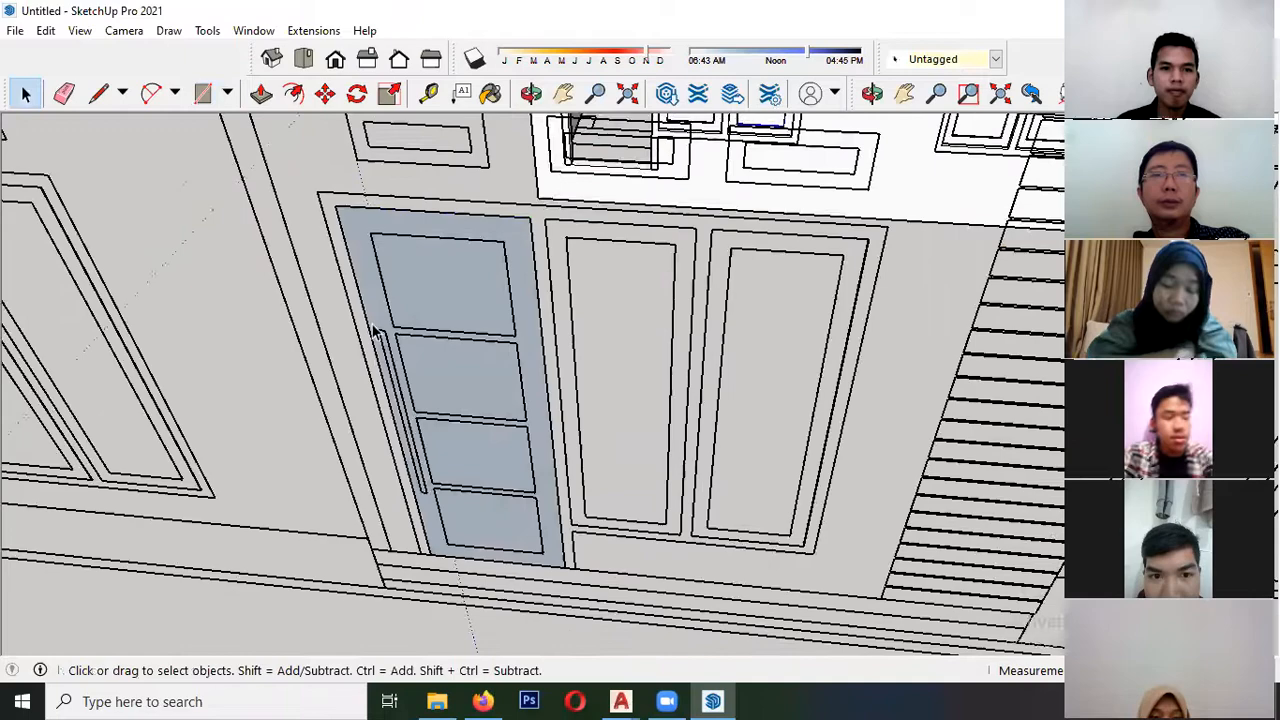
# - Make the traced door leaf and its panel outlines a component, leaving out the door handle
pyautogui.doubleClick(450, 430)
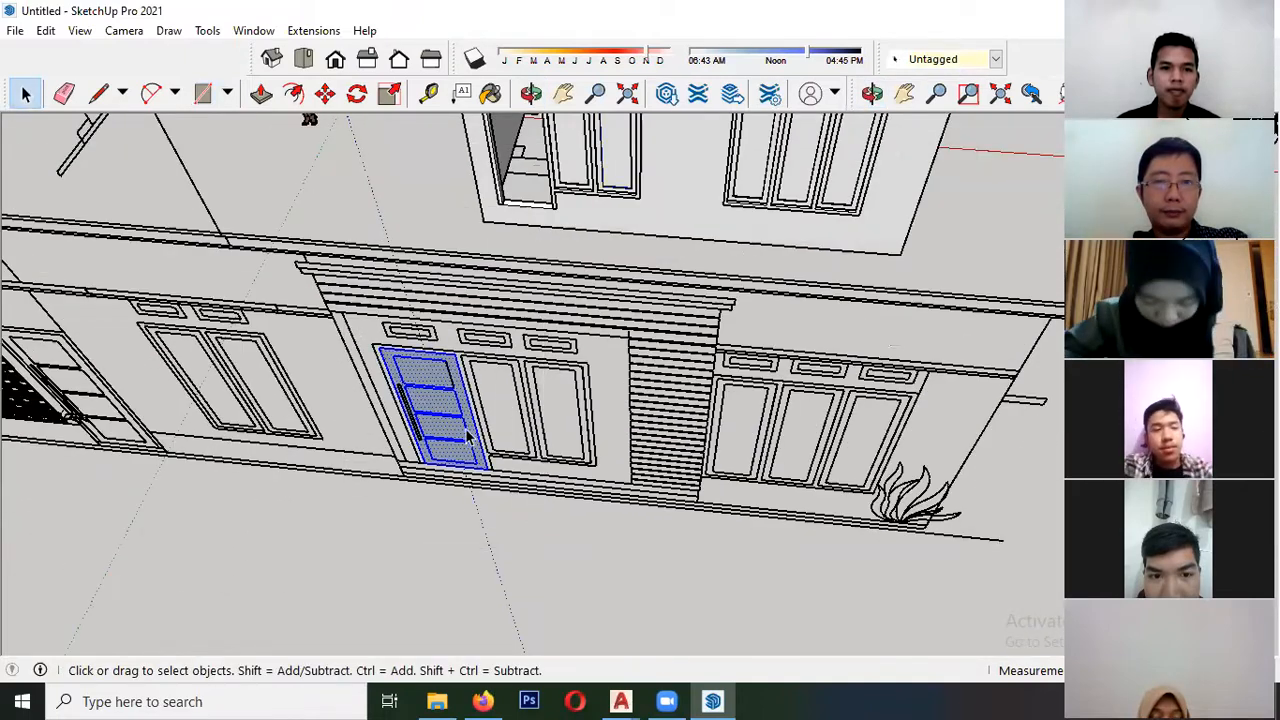
pyautogui.scroll(3, 455, 442)
pyautogui.rightClick(455, 442)
pyautogui.click(532, 266)
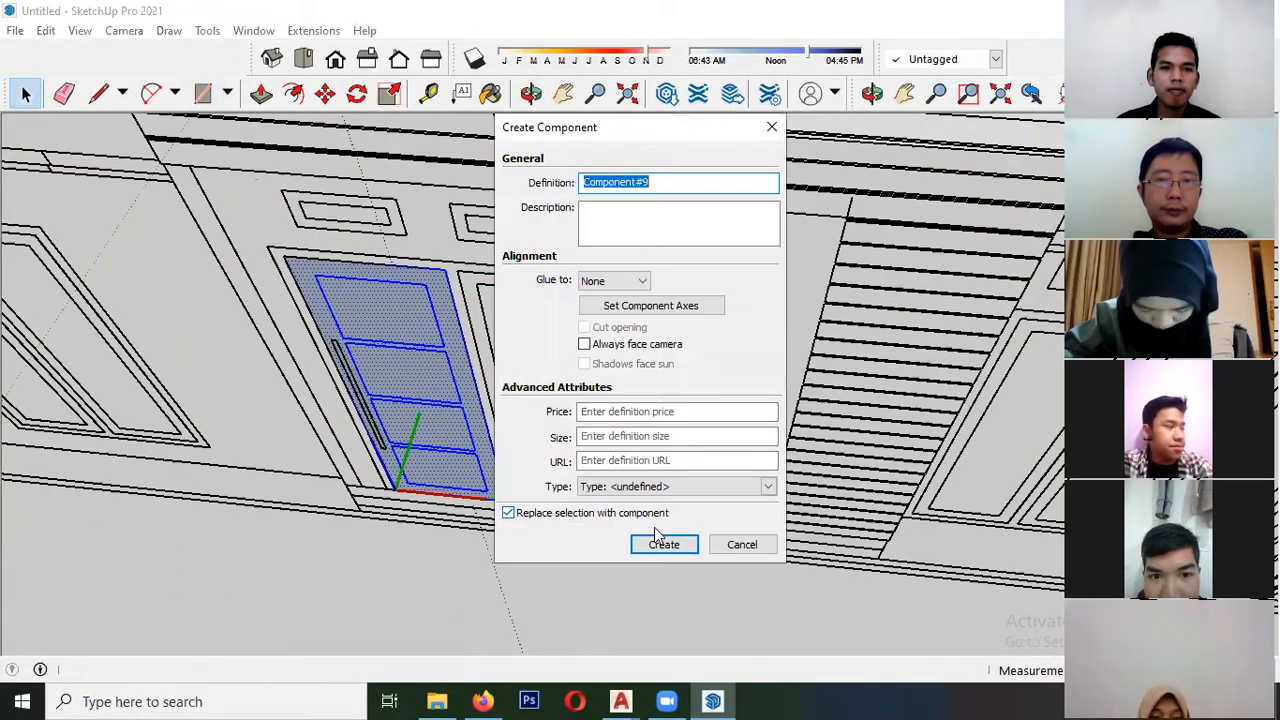
pyautogui.click(664, 545)
# - Open the door component and extrude the face around the four panels outward to give the door frame thickness
pyautogui.moveTo(655, 549); pyautogui.dragTo(408, 274, button='middle')
pyautogui.scroll(3, 408, 274)
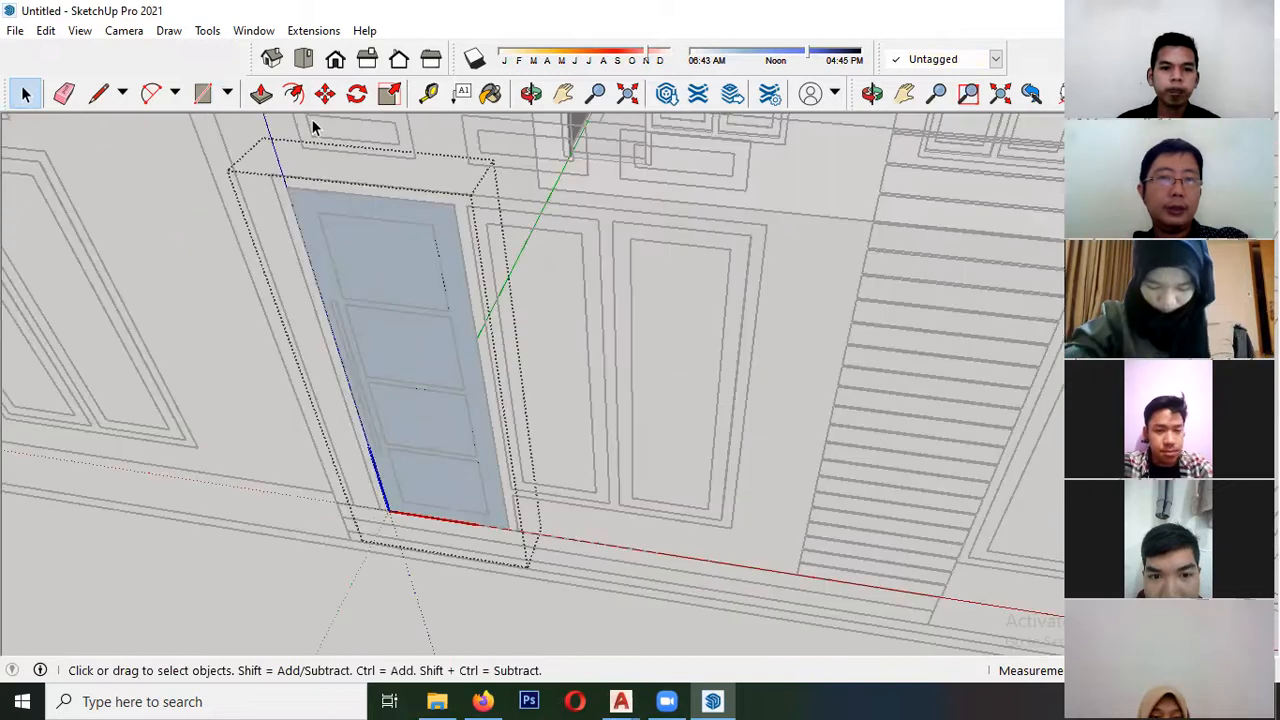
pyautogui.press('p')
pyautogui.click(421, 226)
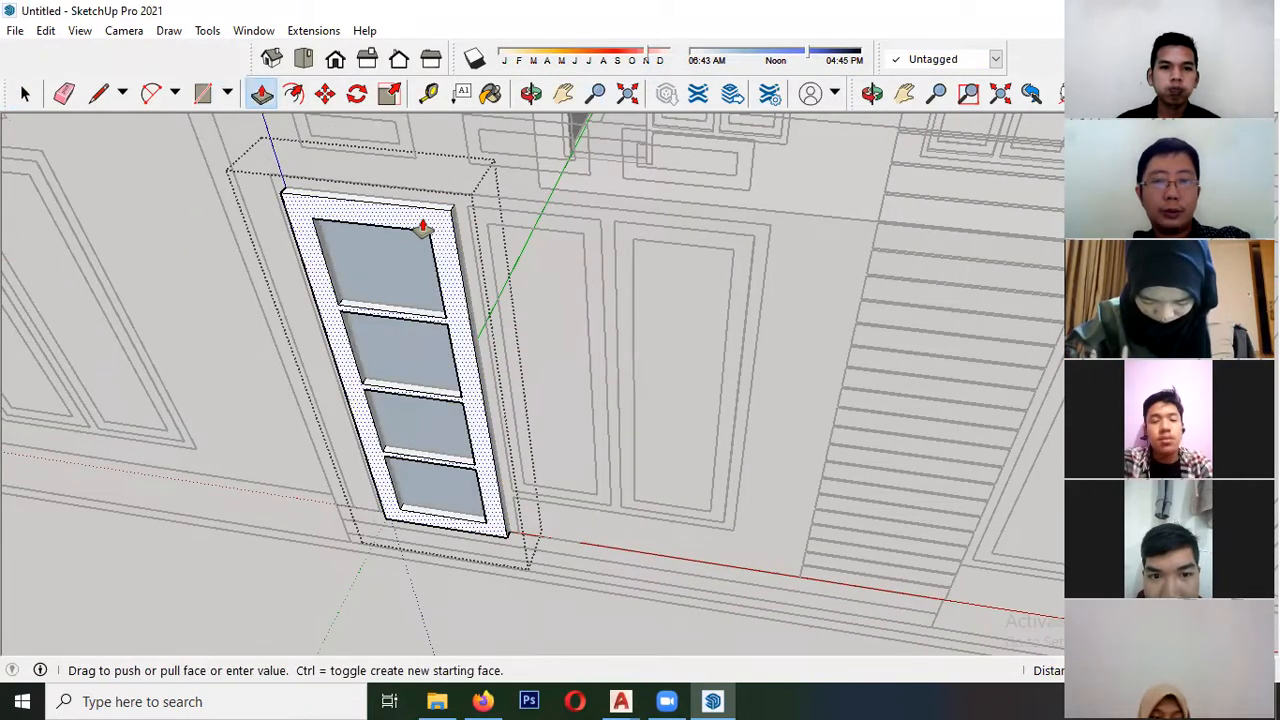
pyautogui.click(423, 229)
pyautogui.scroll(2, 426, 297)
# - Reverse the faces of all four recessed door panels
pyautogui.click(424, 297)
pyautogui.press('space')
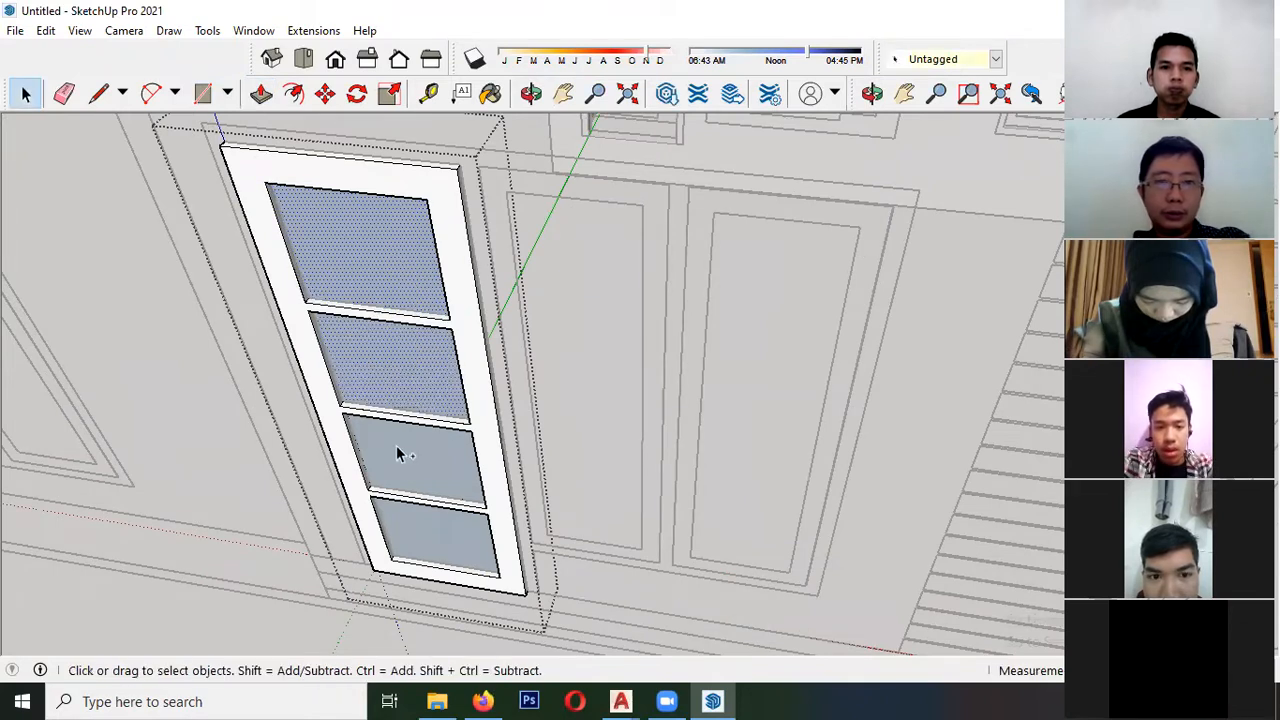
pyautogui.rightClick(420, 531)
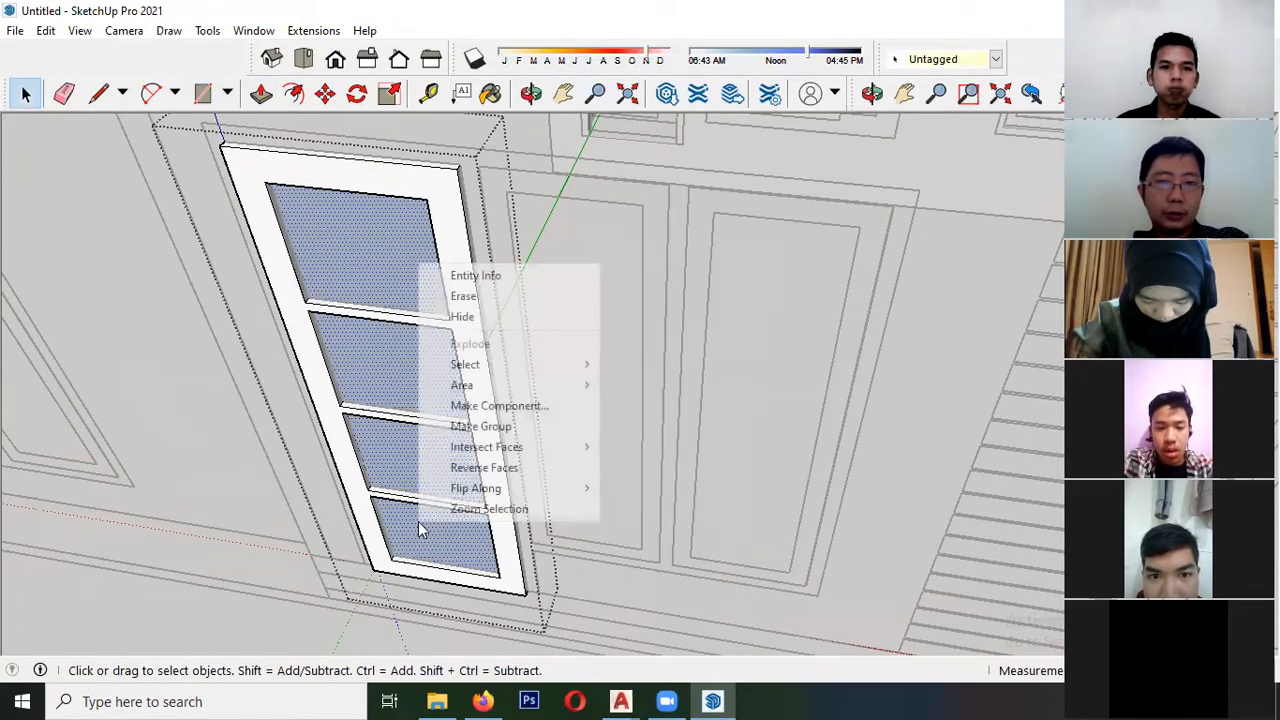
pyautogui.click(475, 466)
# - Extrude the four recessed door panels outward to just behind the frame's front face, and close the door component
pyautogui.press('p')
pyautogui.scroll(2, 371, 291)
pyautogui.click(371, 291)
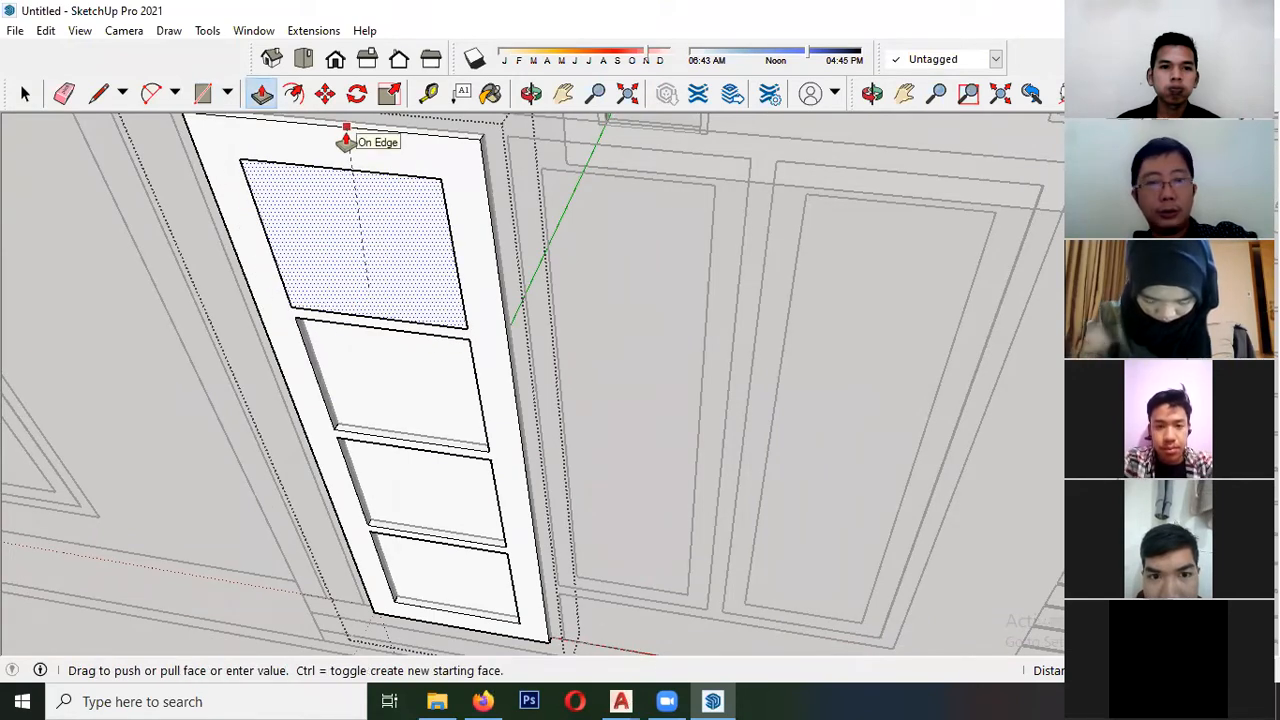
pyautogui.click(346, 131)
pyautogui.click(391, 376)
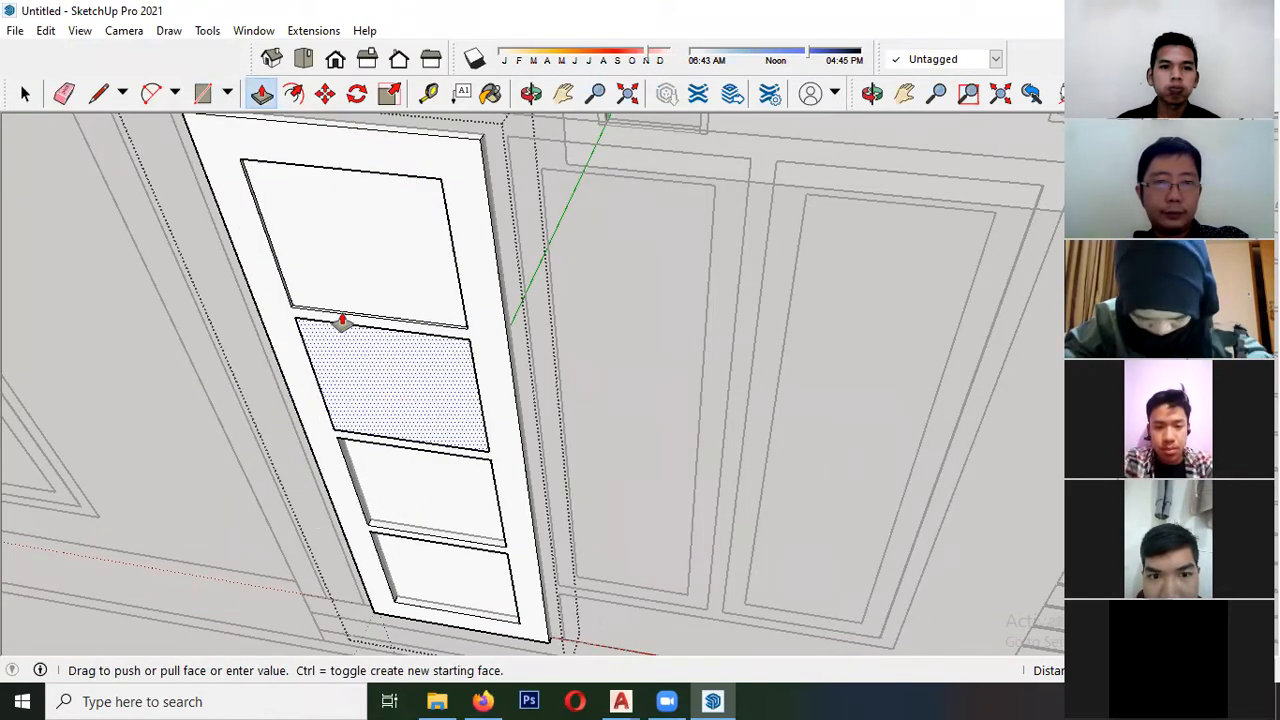
pyautogui.click(340, 262)
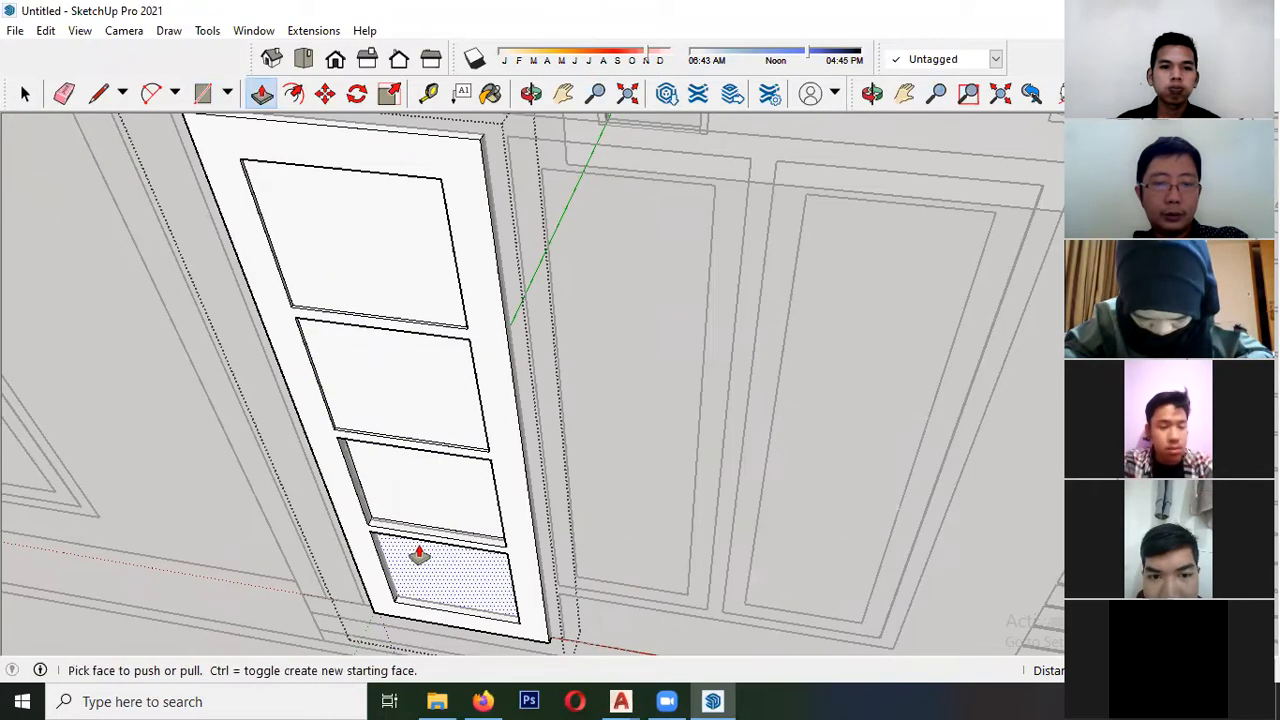
pyautogui.click(413, 510)
pyautogui.click(372, 379)
pyautogui.click(420, 563)
pyautogui.click(398, 478)
pyautogui.press('space')
pyautogui.press('Escape')
# - Move the door component by its lower corner into the door frame beside the paired windows in the front wall
pyautogui.scroll(-4, 328, 452)
pyautogui.click(331, 466)
pyautogui.scroll(6, 423, 606)
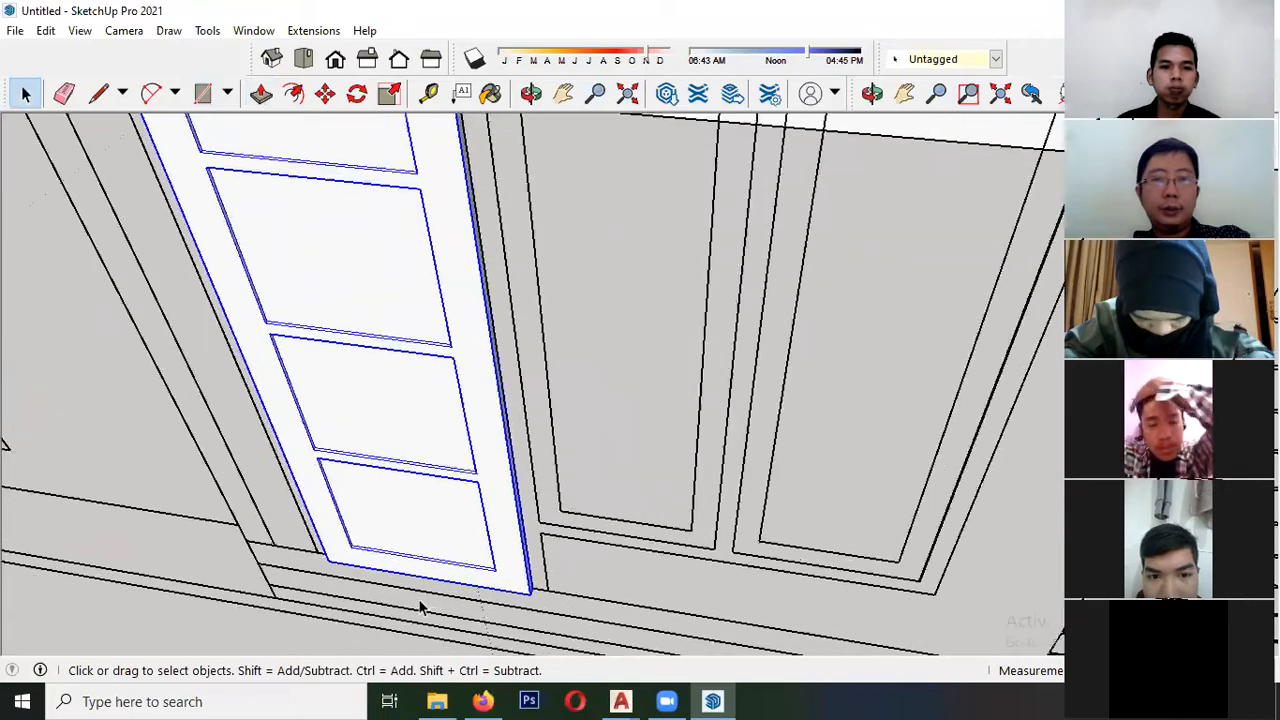
pyautogui.press('m')
pyautogui.click(320, 558)
pyautogui.scroll(-8, 312, 575)
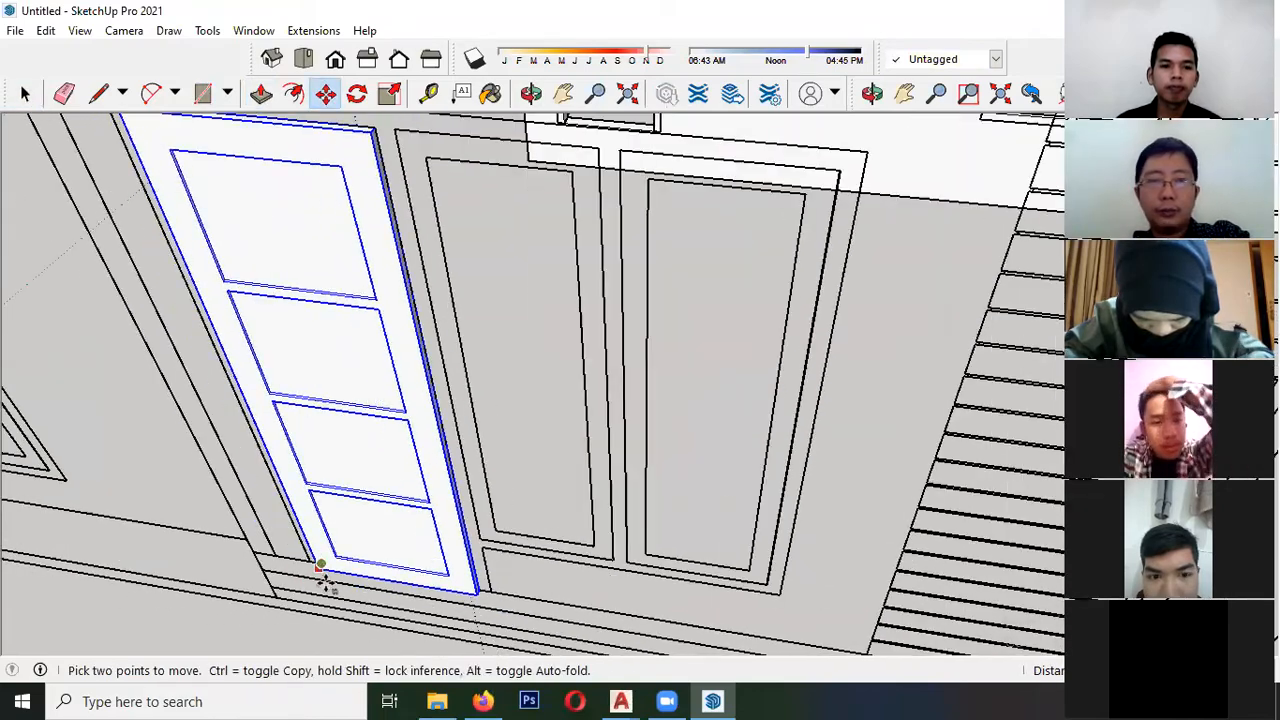
pyautogui.scroll(10, 493, 292)
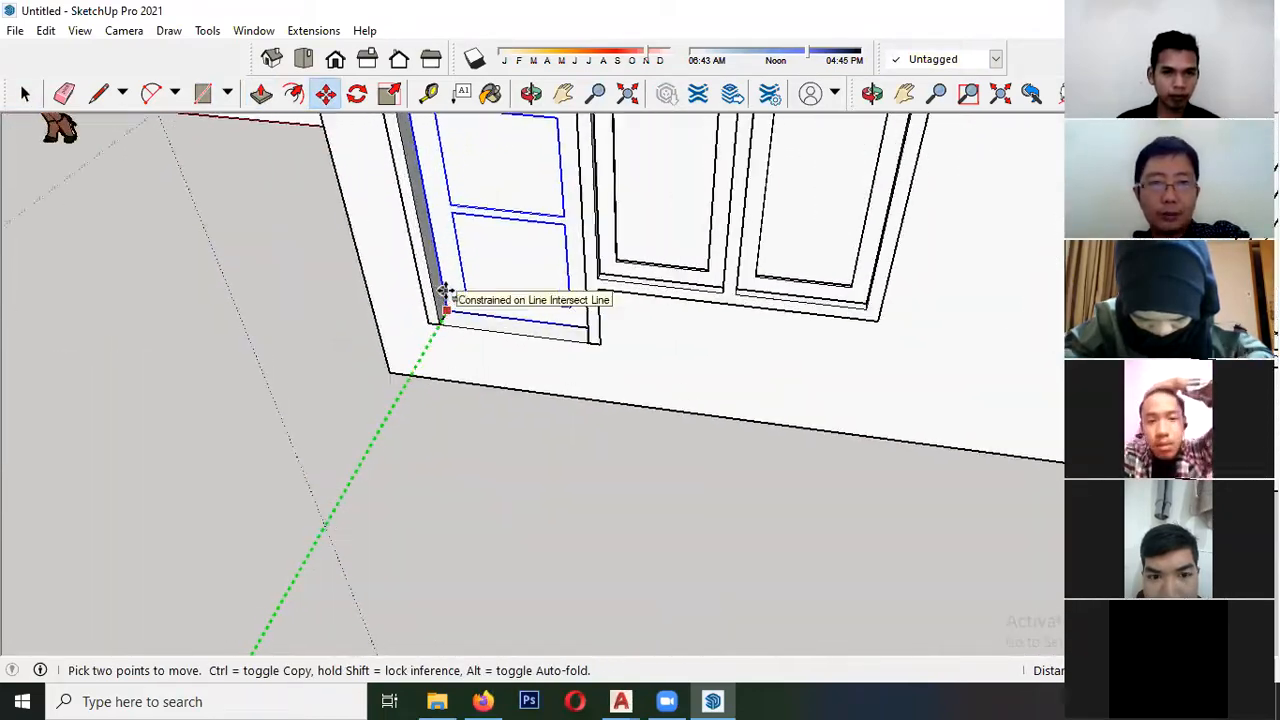
pyautogui.click(437, 337)
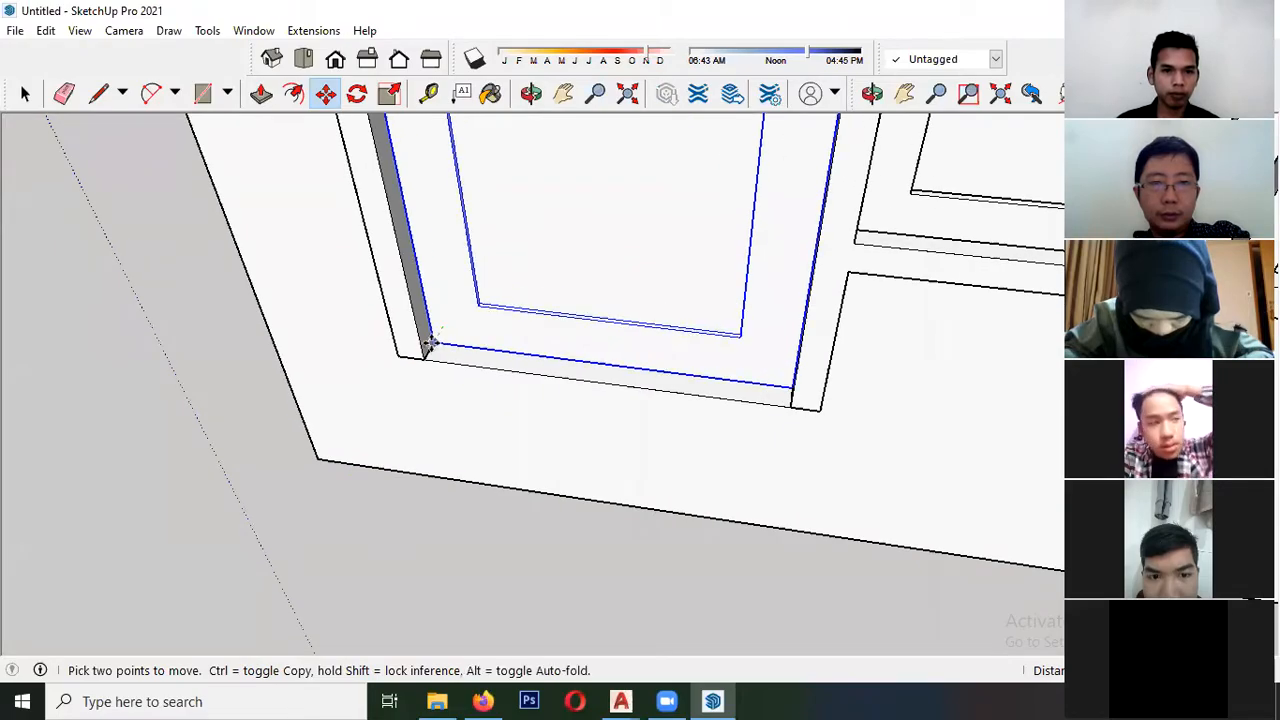
pyautogui.press('space')
# - Trace the long door handle on the front elevation with a rectangle and make it a component
pyautogui.scroll(-15, 332, 374)
pyautogui.moveTo(395, 380); pyautogui.dragTo(439, 324, button='middle')
pyautogui.scroll(6, 208, 516)
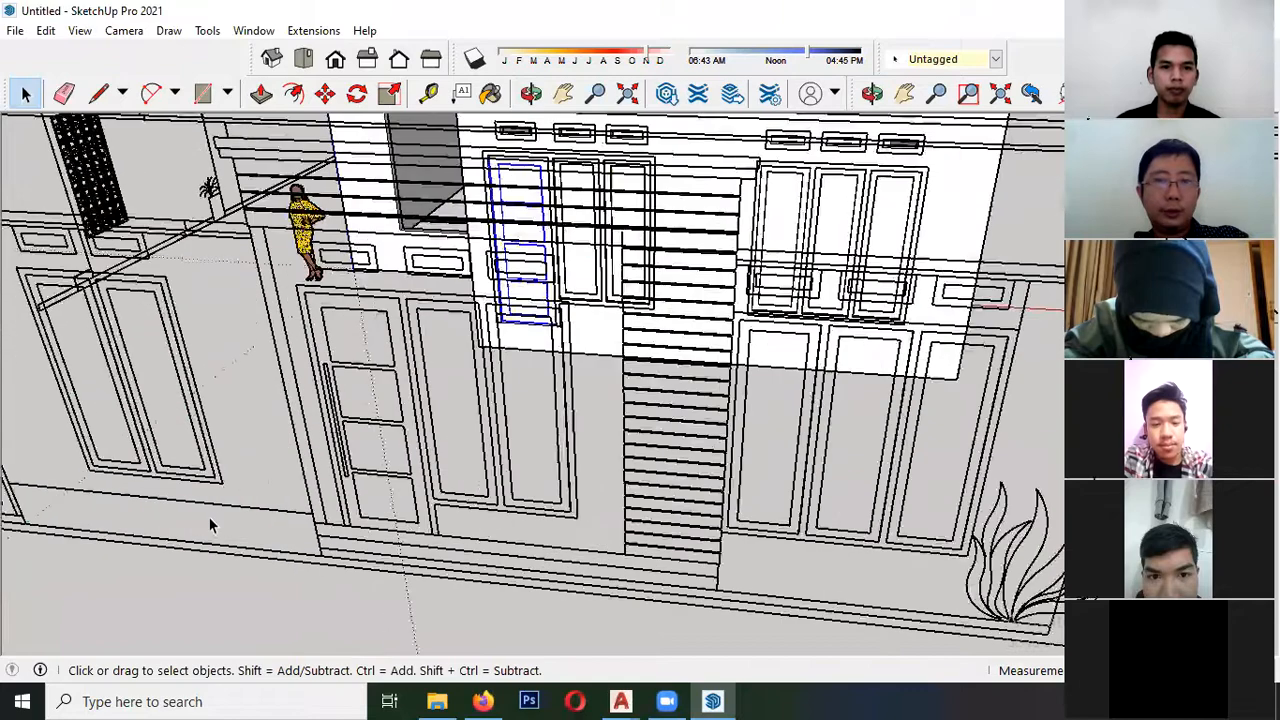
pyautogui.press('r')
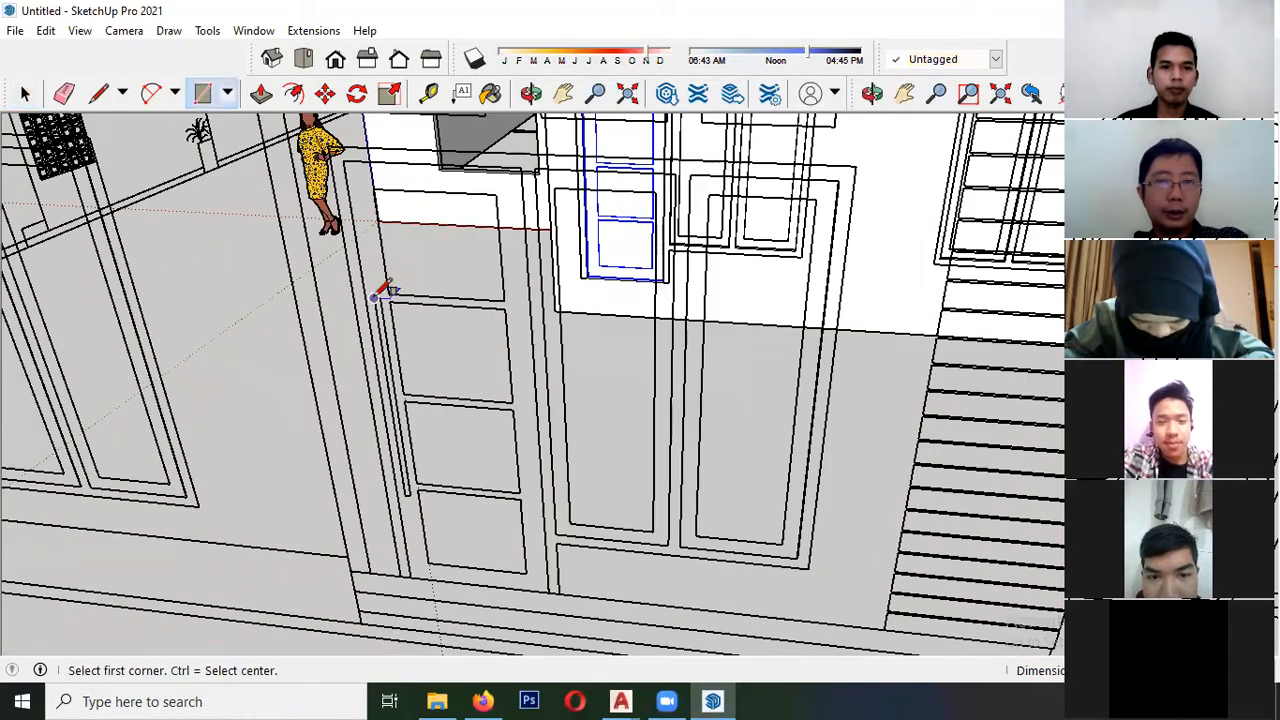
pyautogui.scroll(2, 434, 480)
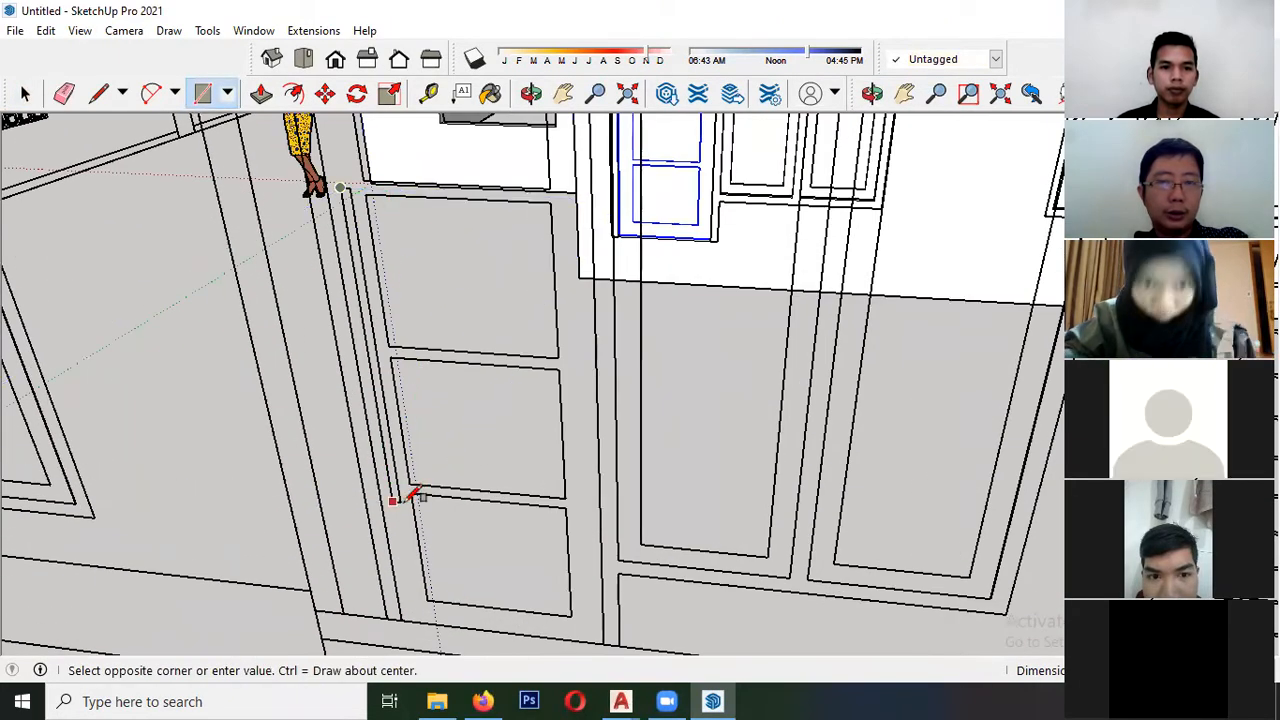
pyautogui.scroll(2, 405, 501)
pyautogui.click(405, 501)
pyautogui.press('space')
pyautogui.scroll(1, 400, 499)
pyautogui.doubleClick(393, 489)
pyautogui.rightClick(393, 486)
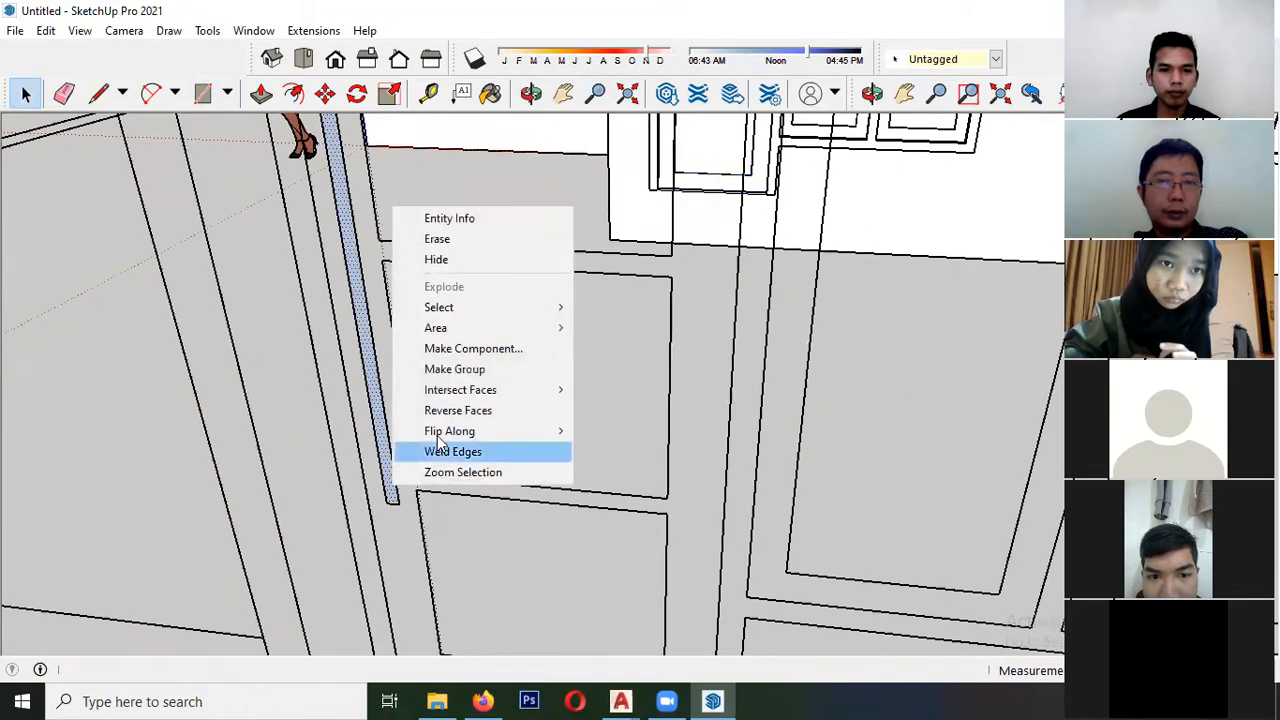
pyautogui.click(470, 348)
pyautogui.press('Return')
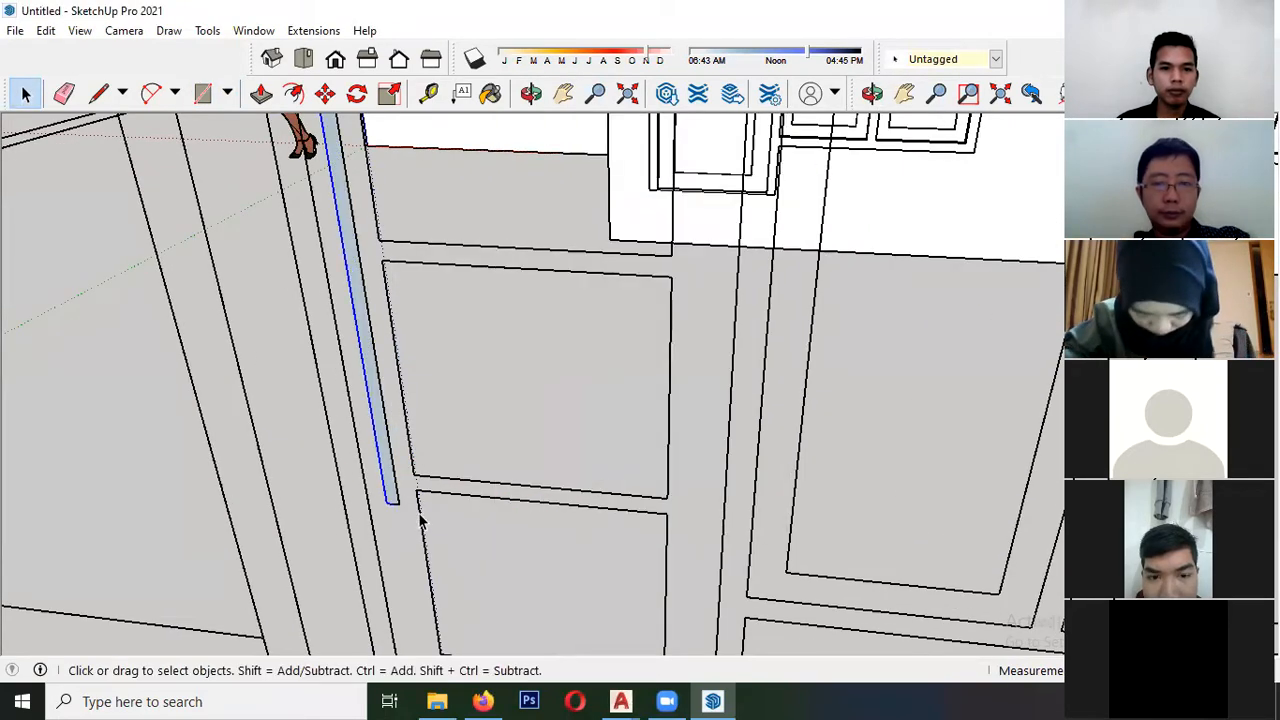
# - Move the handle component from the elevation drawing onto the front face of the door leaf in the wall
pyautogui.press('m')
pyautogui.scroll(-3, 300, 540)
pyautogui.scroll(-6, 222, 560)
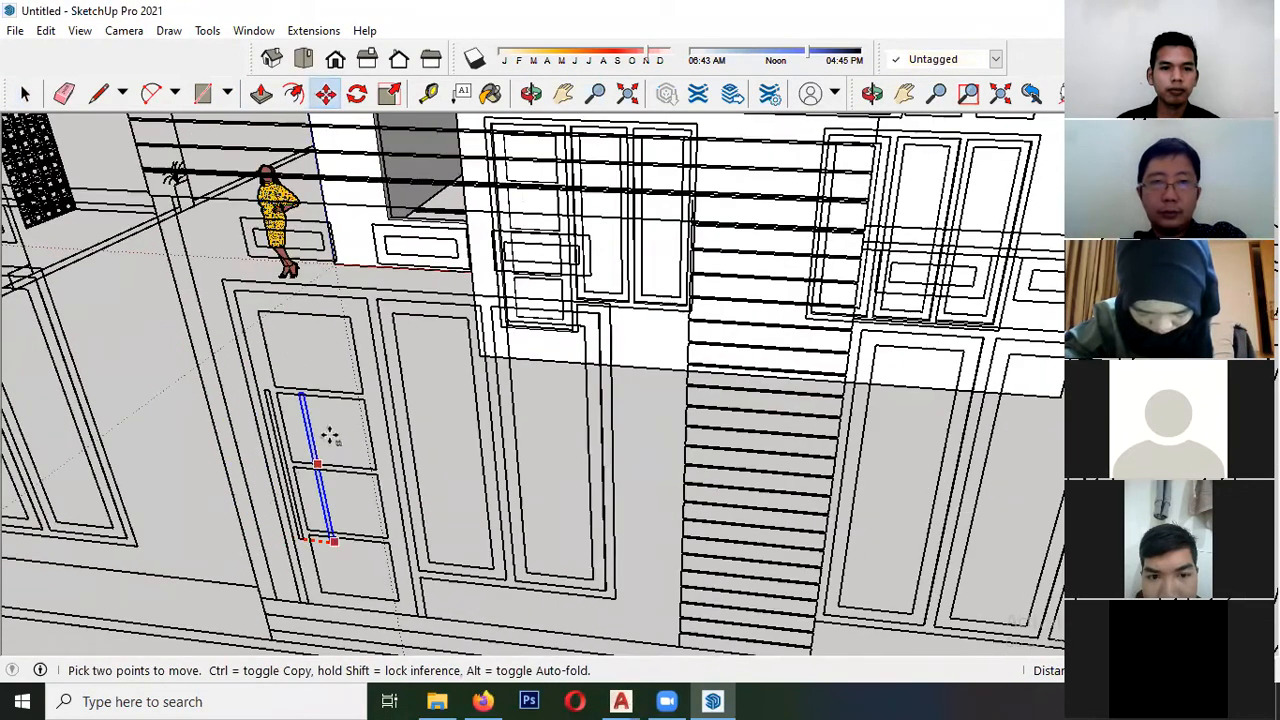
pyautogui.moveTo(455, 335); pyautogui.dragTo(420, 430, button='middle')
pyautogui.scroll(3, 448, 270)
pyautogui.scroll(5, 452, 248)
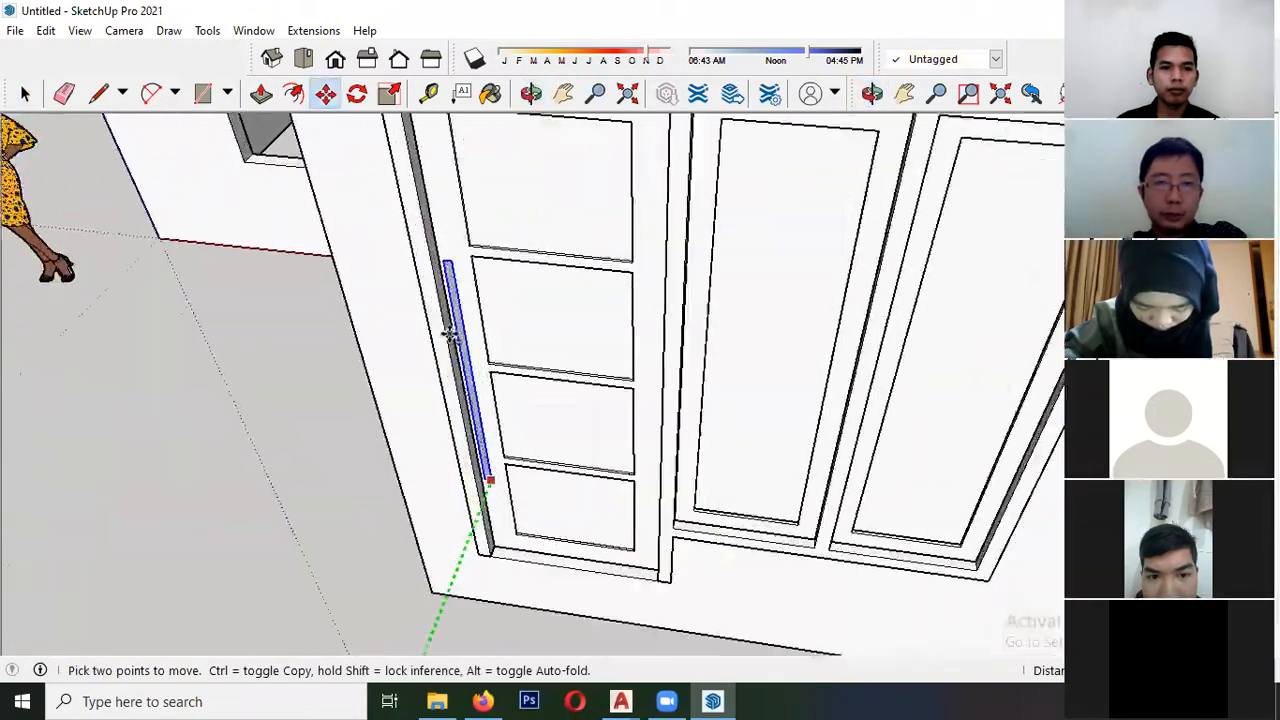
pyautogui.click(454, 192)
pyautogui.scroll(3, 446, 254)
pyautogui.press('space')
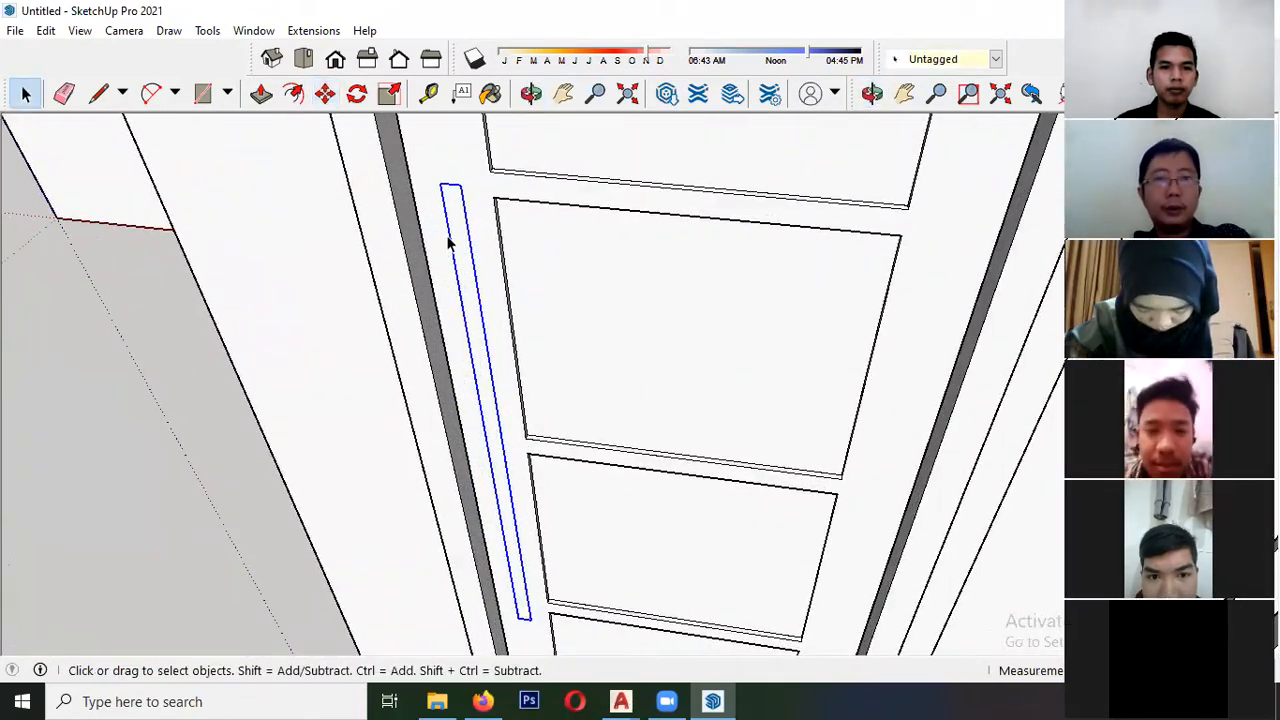
# - Open the handle component, extrude its face outward to give the handle thickness, and close the component
pyautogui.doubleClick(457, 234)
pyautogui.click(260, 98)
pyautogui.click(451, 212)
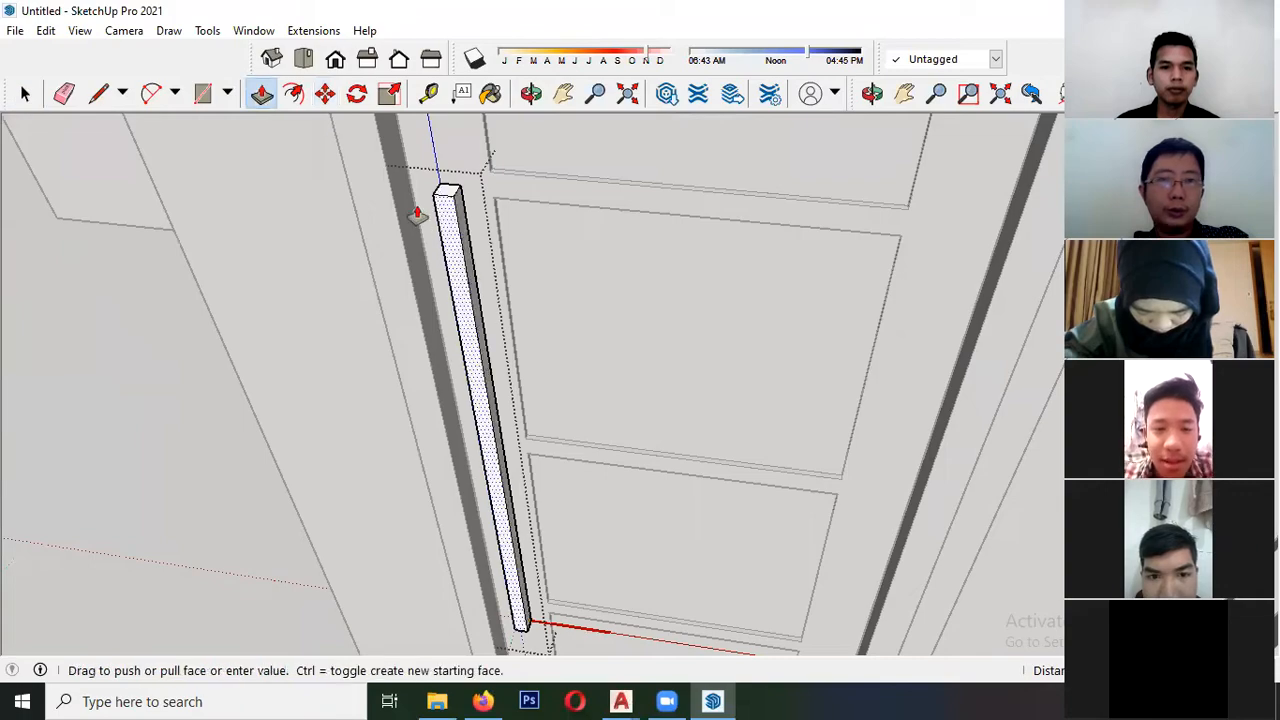
pyautogui.click(380, 169)
pyautogui.press('space')
pyautogui.click(283, 293)
# - Examine the front wall with its fitted door, windows and vents against the elevation drawing
pyautogui.scroll(-3, 283, 293)
pyautogui.scroll(-6, 283, 298)
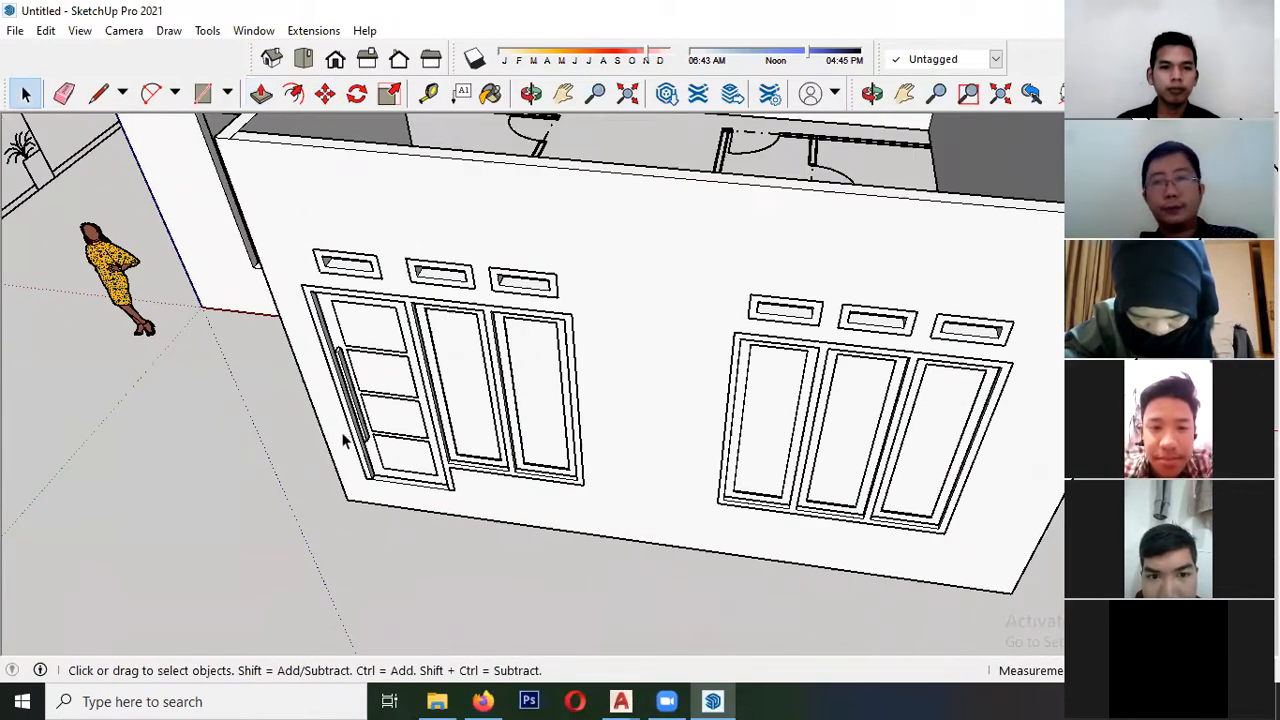
pyautogui.scroll(-7, 430, 413)
pyautogui.moveTo(432, 410); pyautogui.dragTo(485, 400, button='middle')
pyautogui.scroll(2, 478, 418)
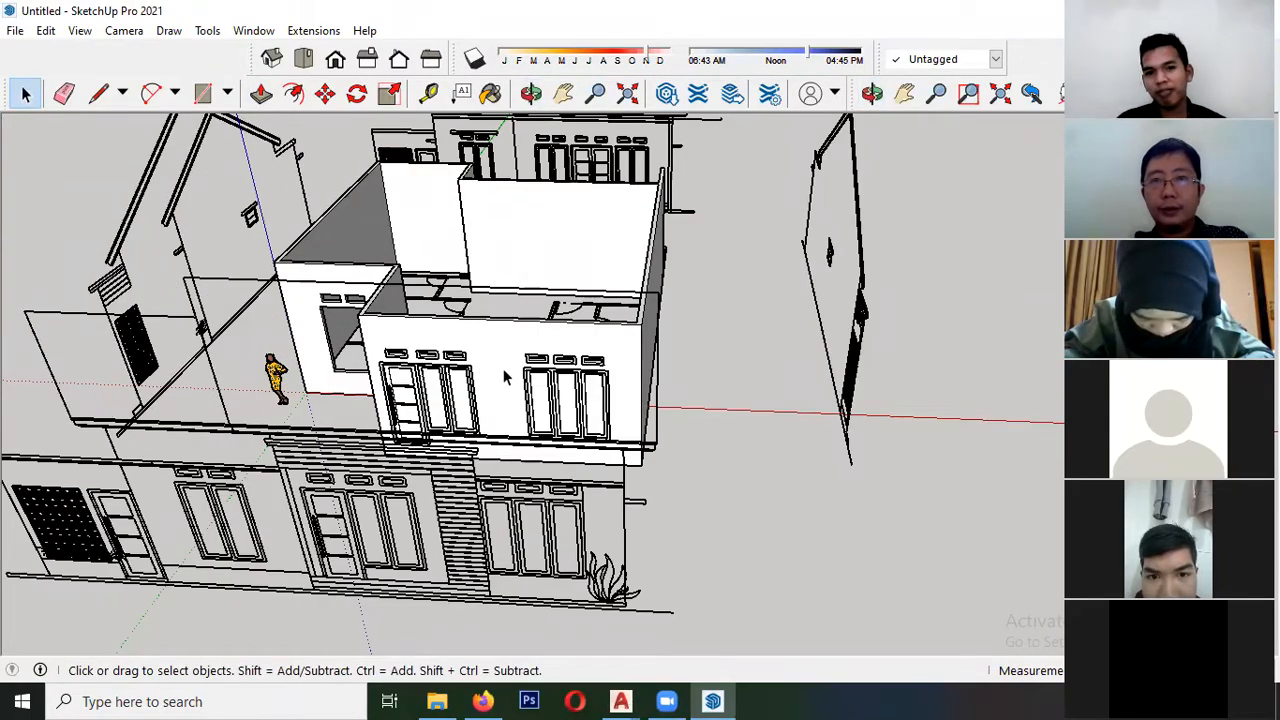
pyautogui.scroll(3, 524, 387)
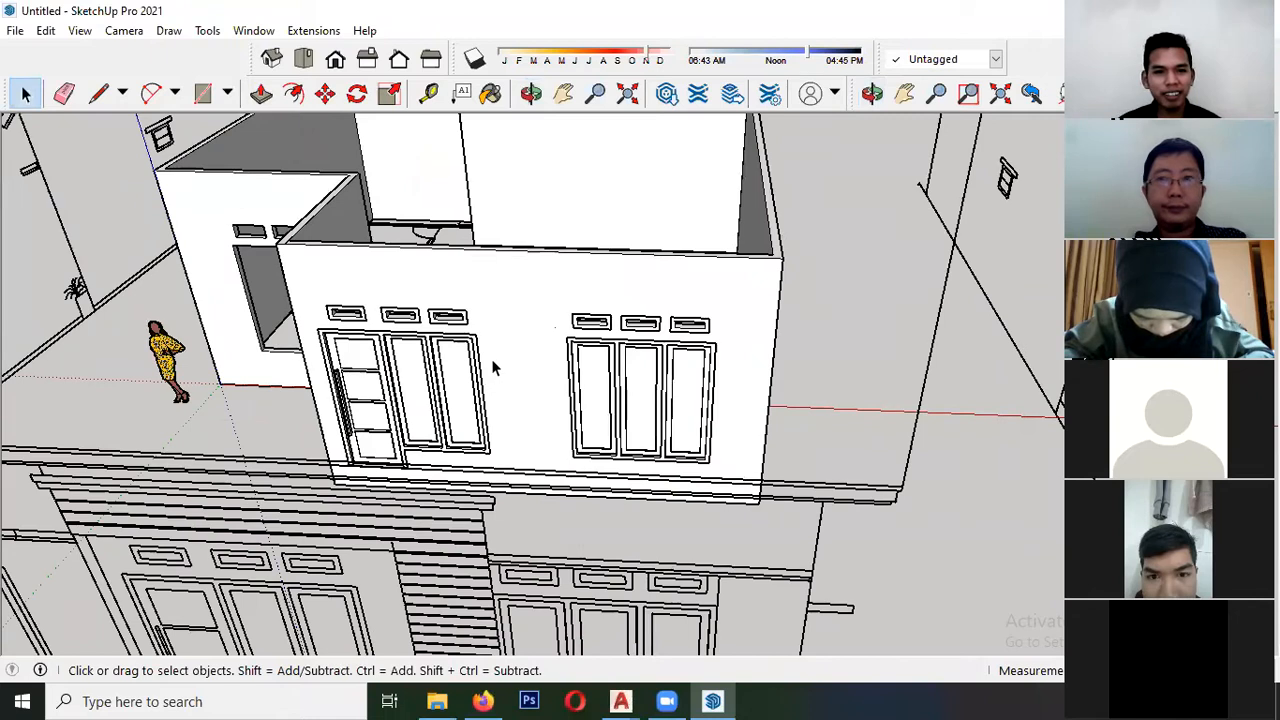
pyautogui.scroll(1, 492, 368)
pyautogui.scroll(-1, 460, 350)
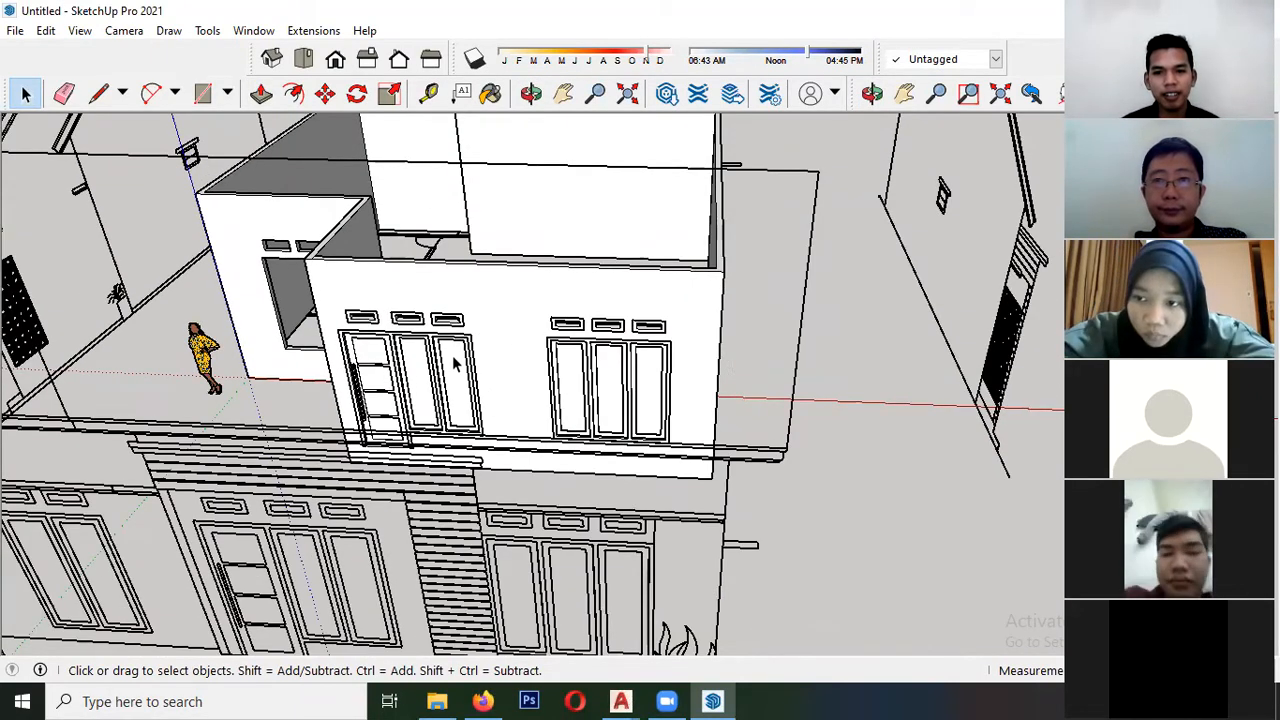
pyautogui.scroll(-1, 342, 335)
pyautogui.moveTo(342, 335); pyautogui.dragTo(312, 315, button='middle')
pyautogui.scroll(2, 310, 310)
pyautogui.scroll(3, 312, 310)
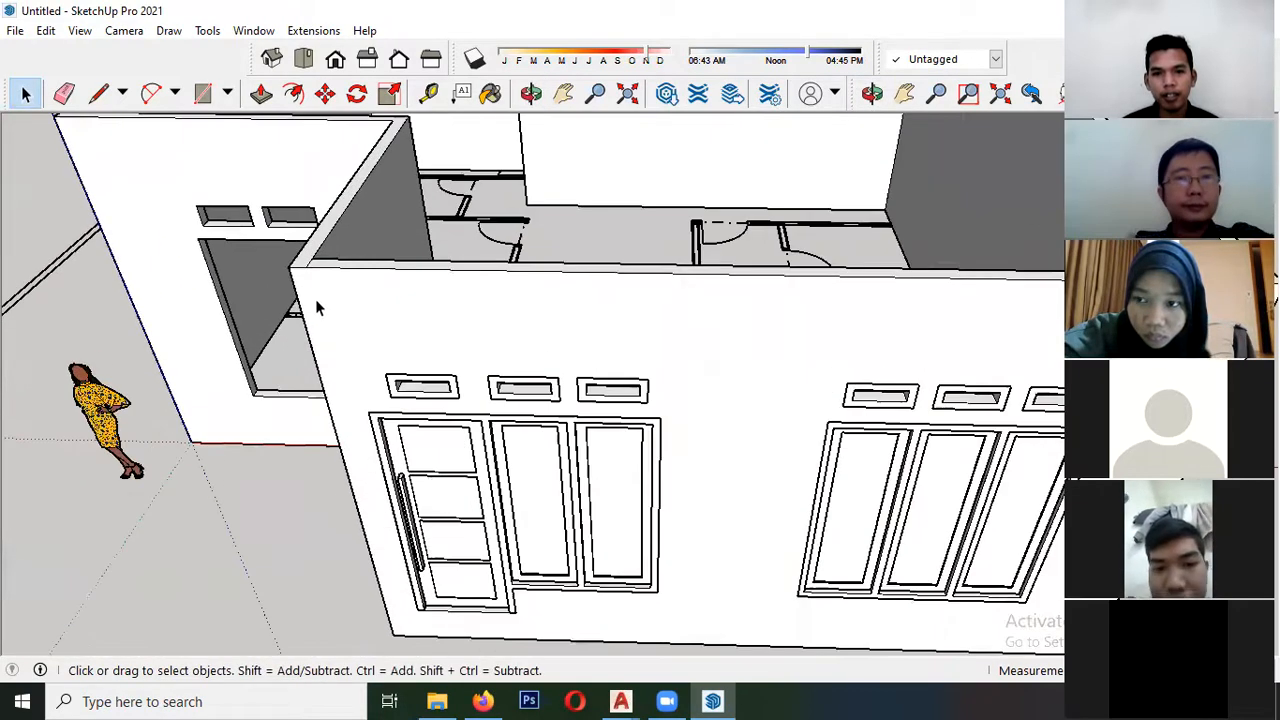
pyautogui.scroll(-3, 430, 262)
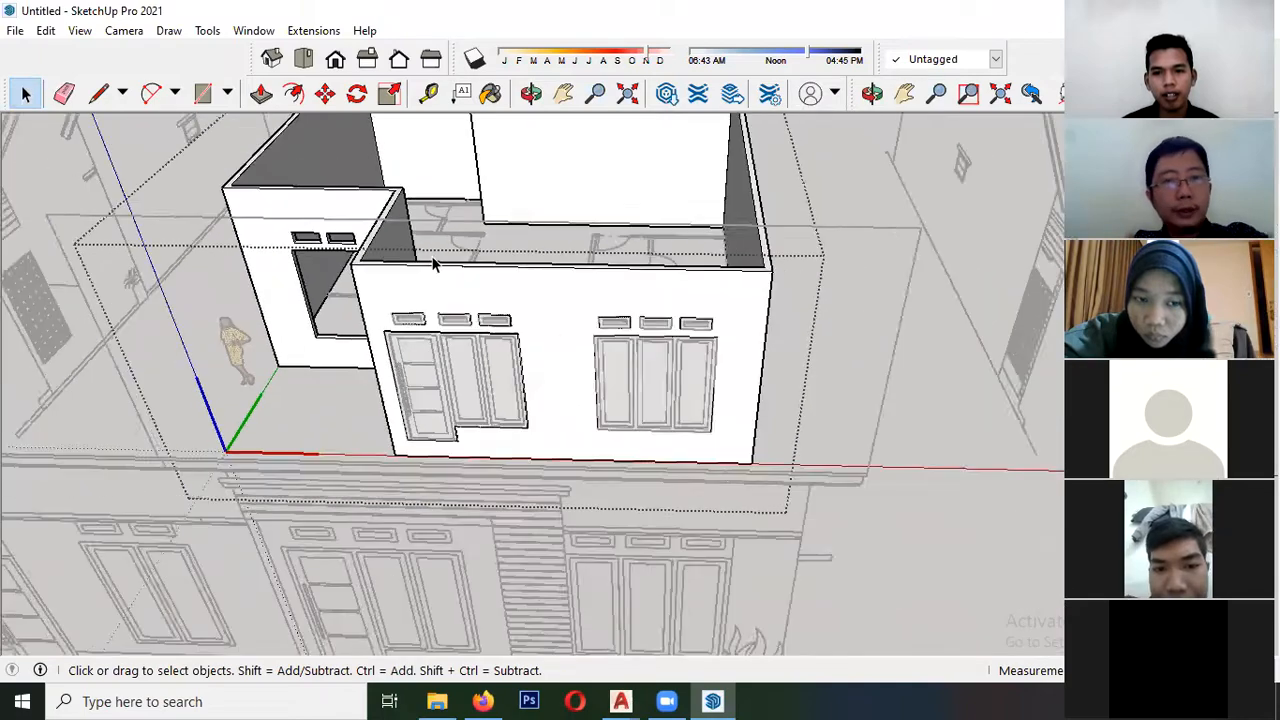
# - Draw two narrow rectangles meeting at a corner in an L shape on the empty ground beside the house
pyautogui.moveTo(434, 263); pyautogui.dragTo(386, 395, button='middle')
pyautogui.scroll(-2, 345, 385)
pyautogui.moveTo(326, 423); pyautogui.dragTo(135, 418, button='middle')
pyautogui.scroll(2, 259, 428)
pyautogui.moveTo(259, 424); pyautogui.dragTo(340, 415, button='middle')
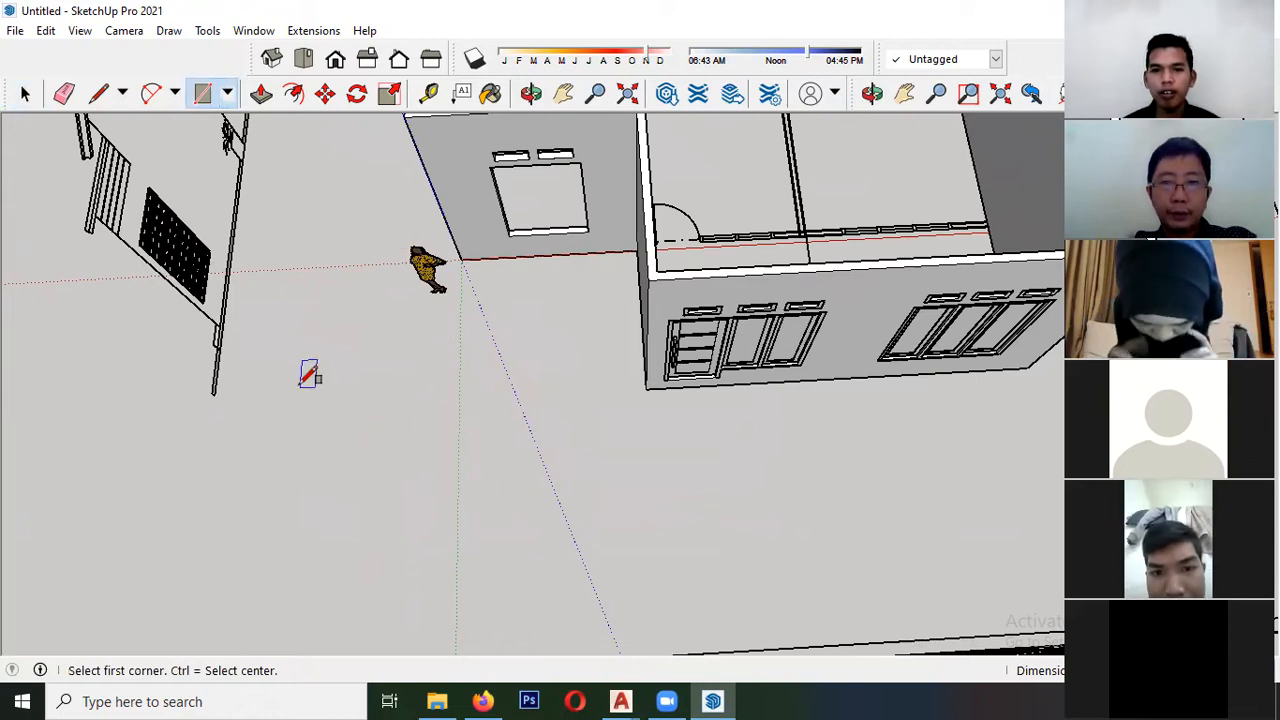
pyautogui.click(297, 619)
pyautogui.scroll(-2, 302, 375)
pyautogui.scroll(4, 295, 568)
pyautogui.scroll(1, 300, 560)
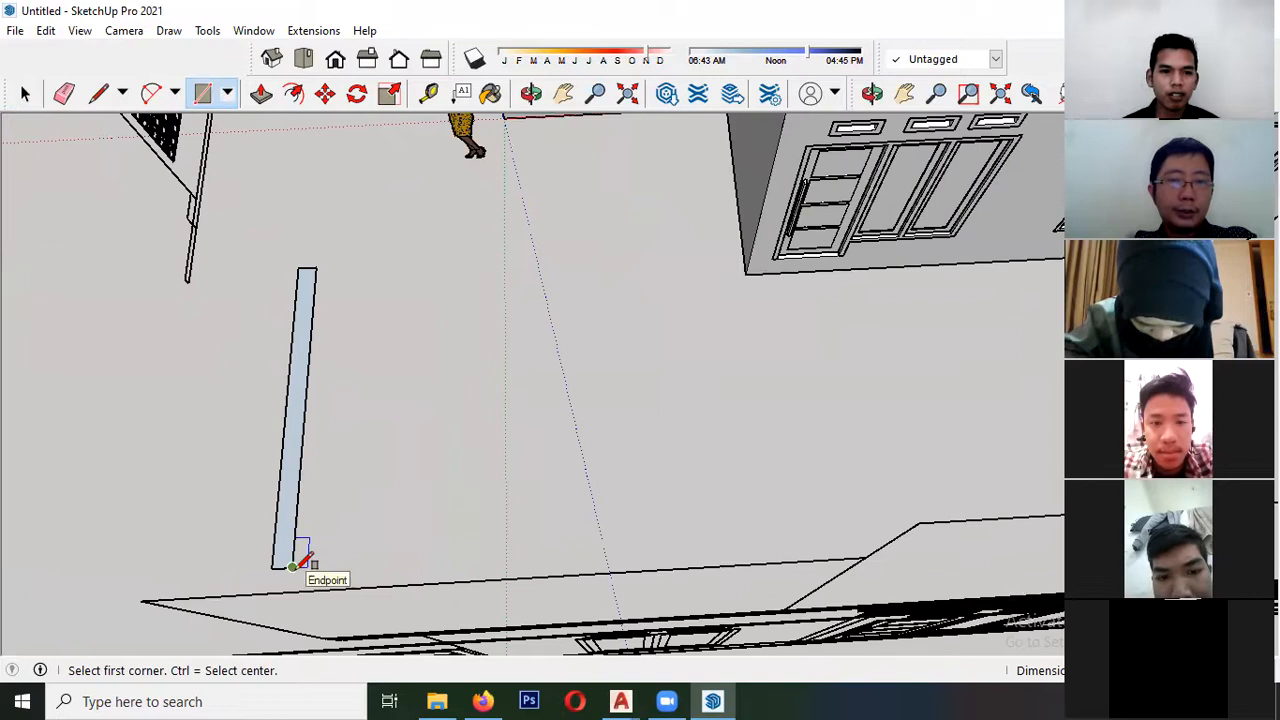
pyautogui.click(292, 567)
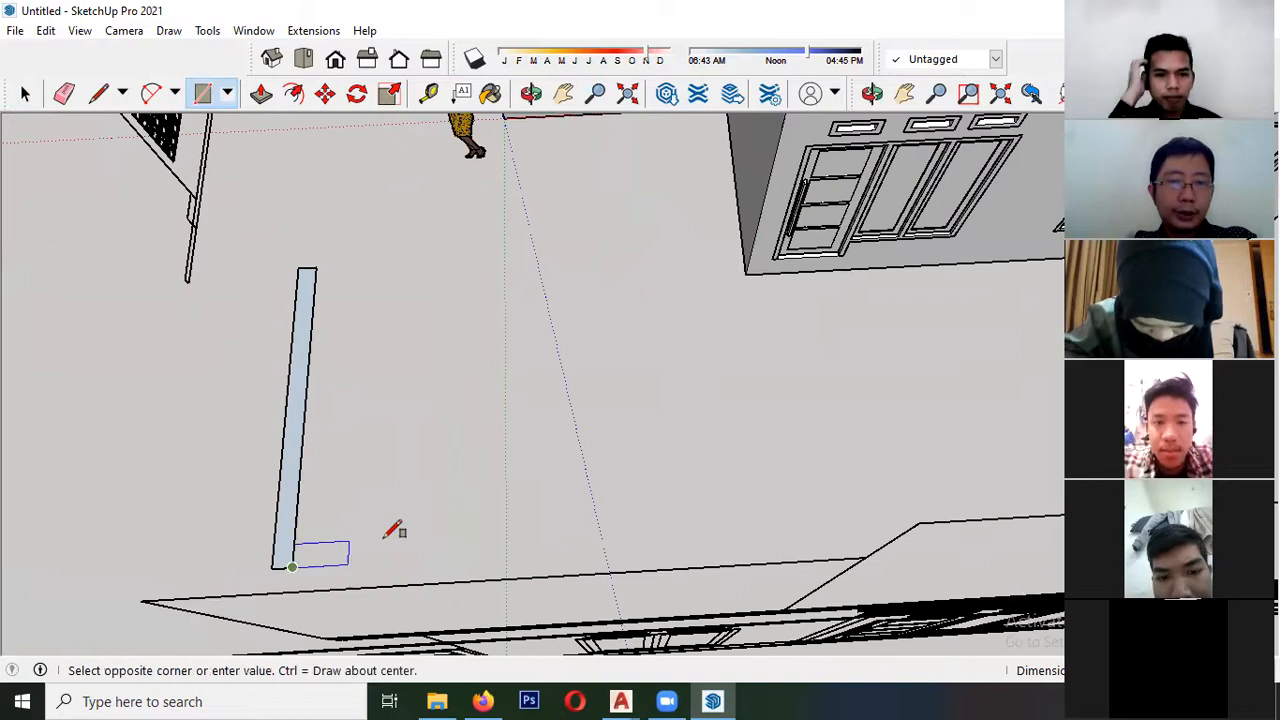
pyautogui.click(543, 521)
# - Select the two adjoining rectangle faces in turn to check whether they are separate
pyautogui.press('space')
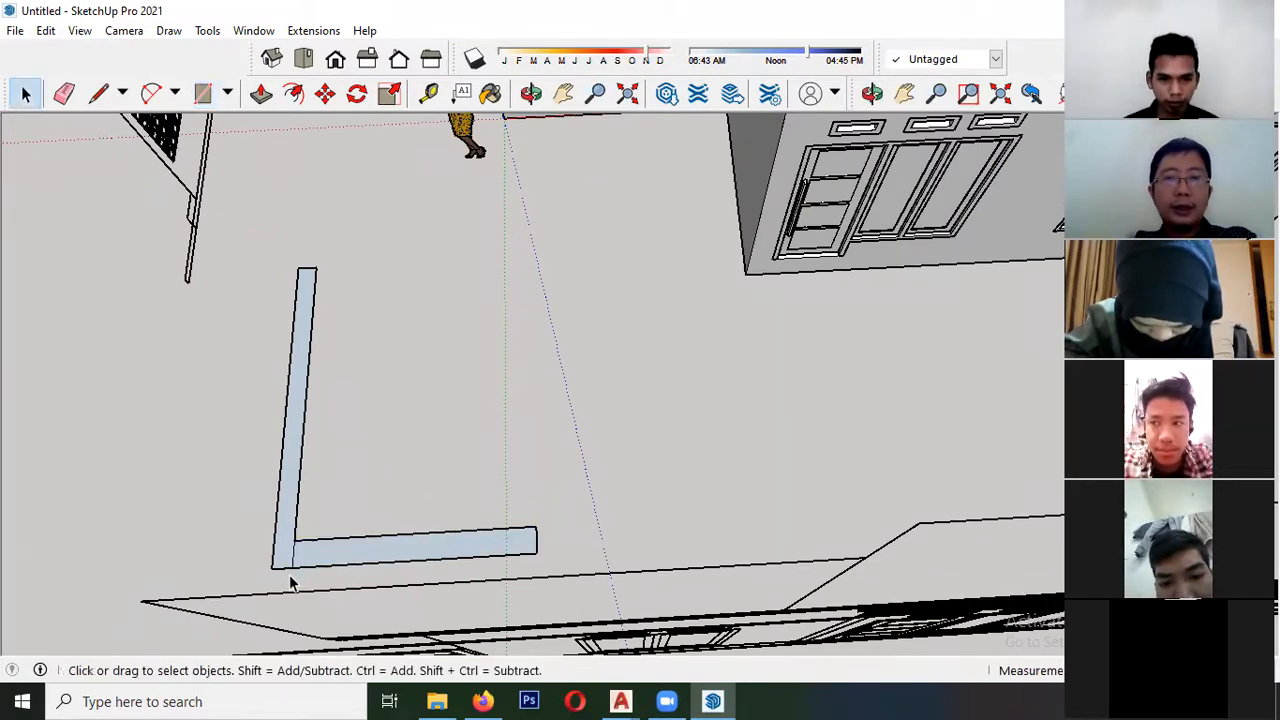
pyautogui.scroll(4, 289, 565)
pyautogui.click(330, 548)
pyautogui.click(289, 518)
pyautogui.click(398, 537)
pyautogui.click(270, 524)
pyautogui.click(357, 543)
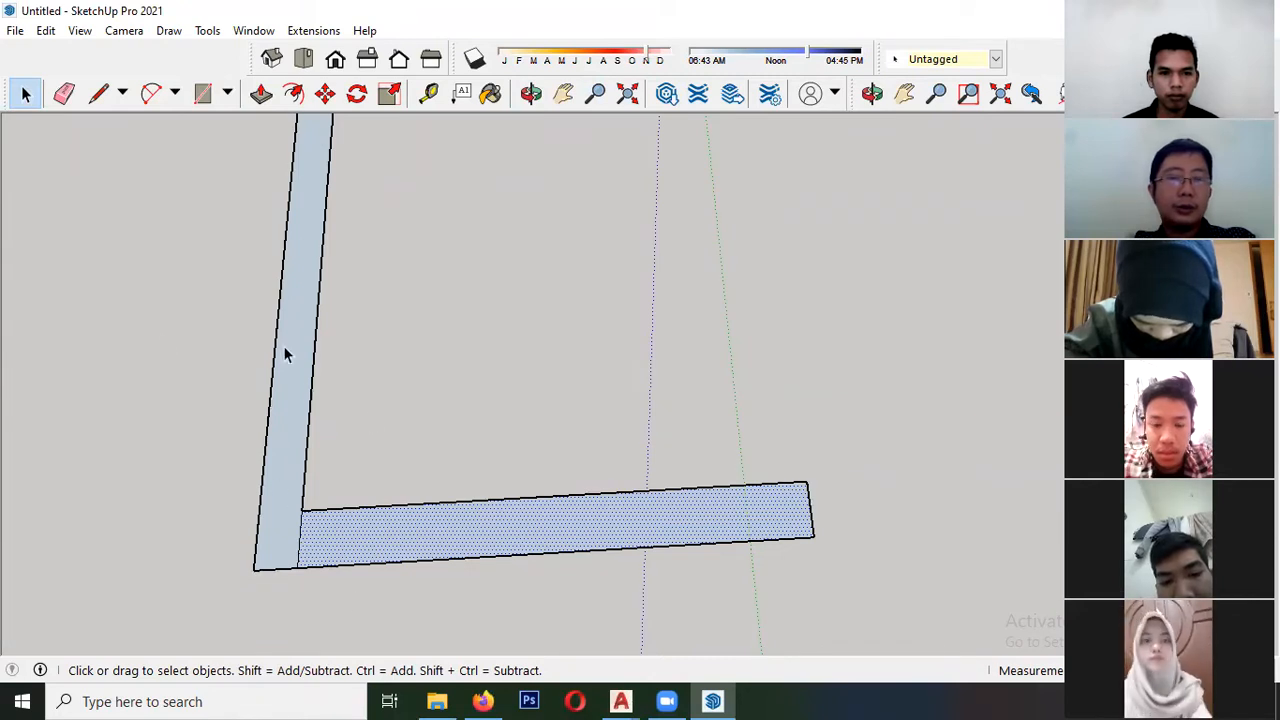
pyautogui.scroll(-3, 285, 355)
pyautogui.moveTo(217, 434); pyautogui.dragTo(323, 466, button='middle')
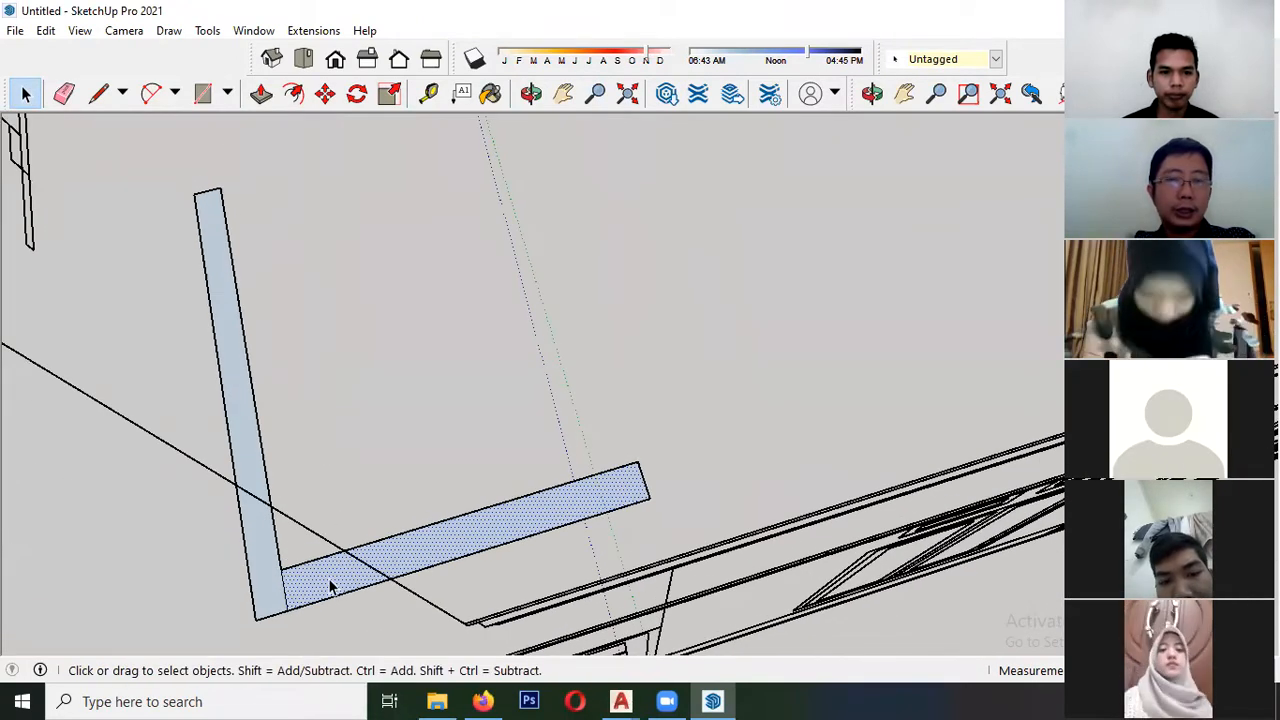
# - Try to extrude only one of the two adjoining rectangles upward
pyautogui.scroll(2, 504, 524)
pyautogui.press('p')
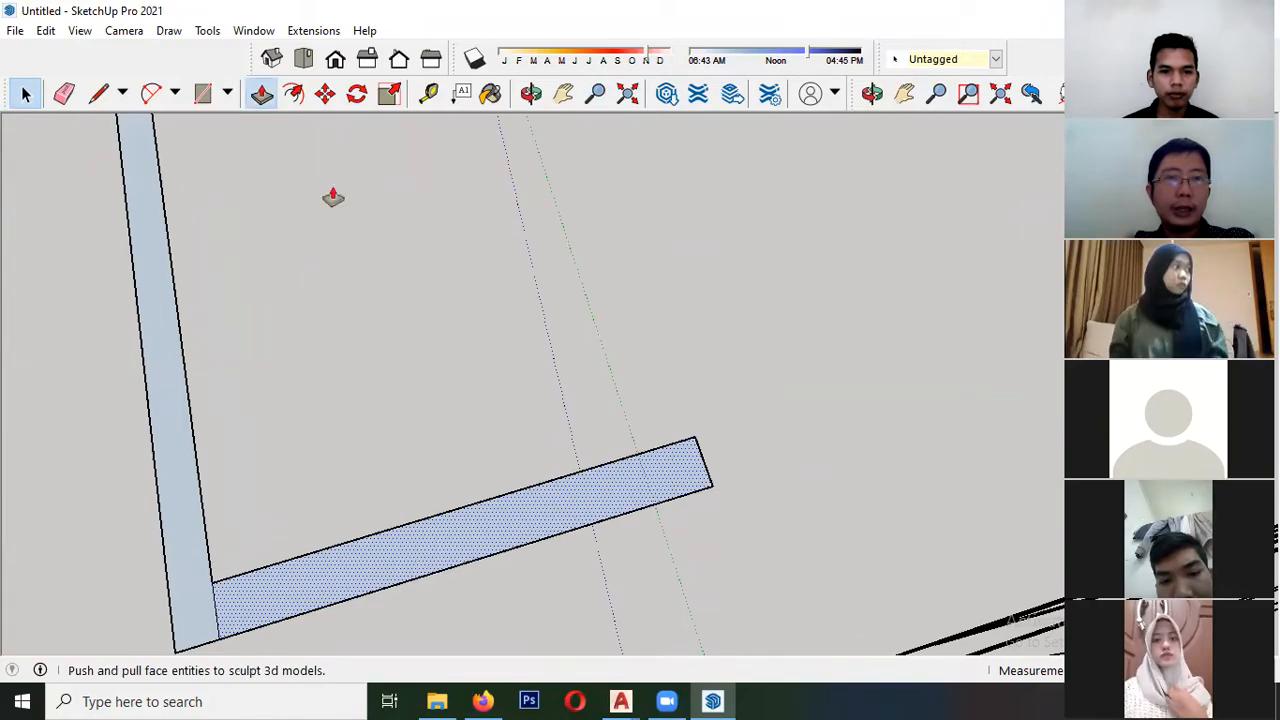
pyautogui.click(423, 566)
pyautogui.scroll(-2, 400, 285)
pyautogui.moveTo(440, 263); pyautogui.dragTo(654, 234, button='middle')
pyautogui.moveTo(574, 323); pyautogui.dragTo(449, 303, button='middle')
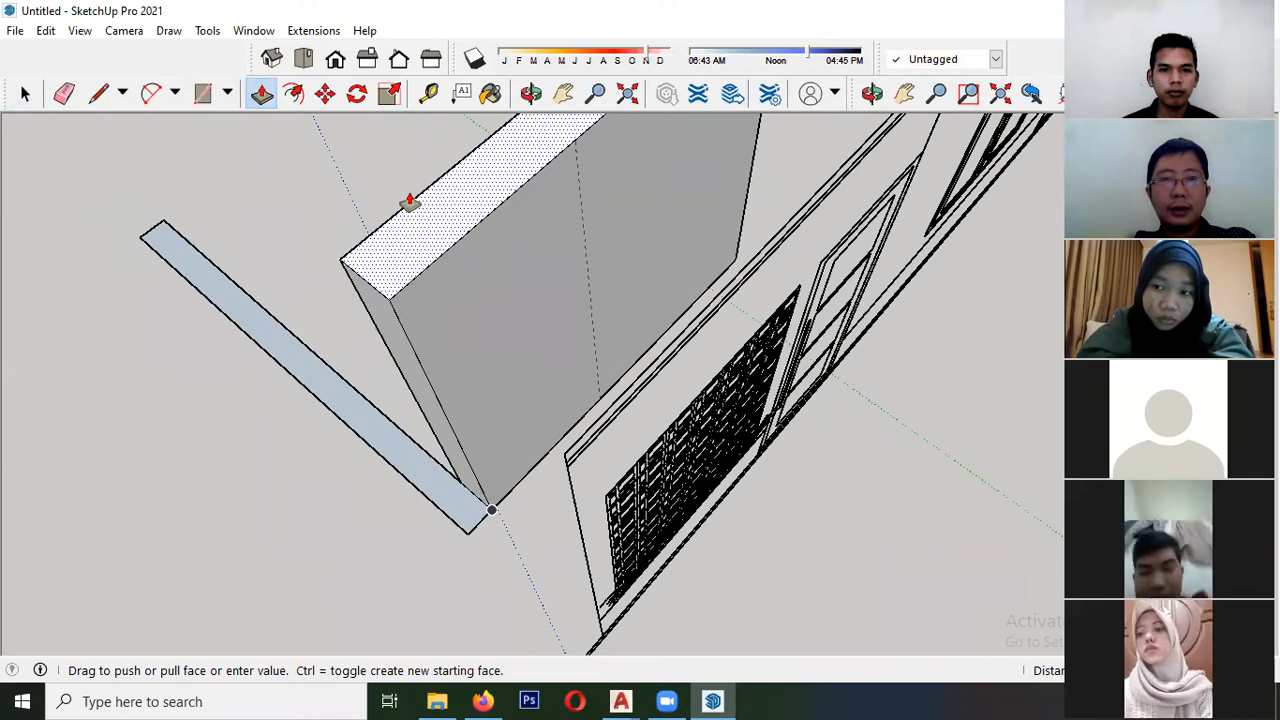
pyautogui.press('space')
pyautogui.scroll(2, 488, 481)
pyautogui.scroll(-2, 403, 486)
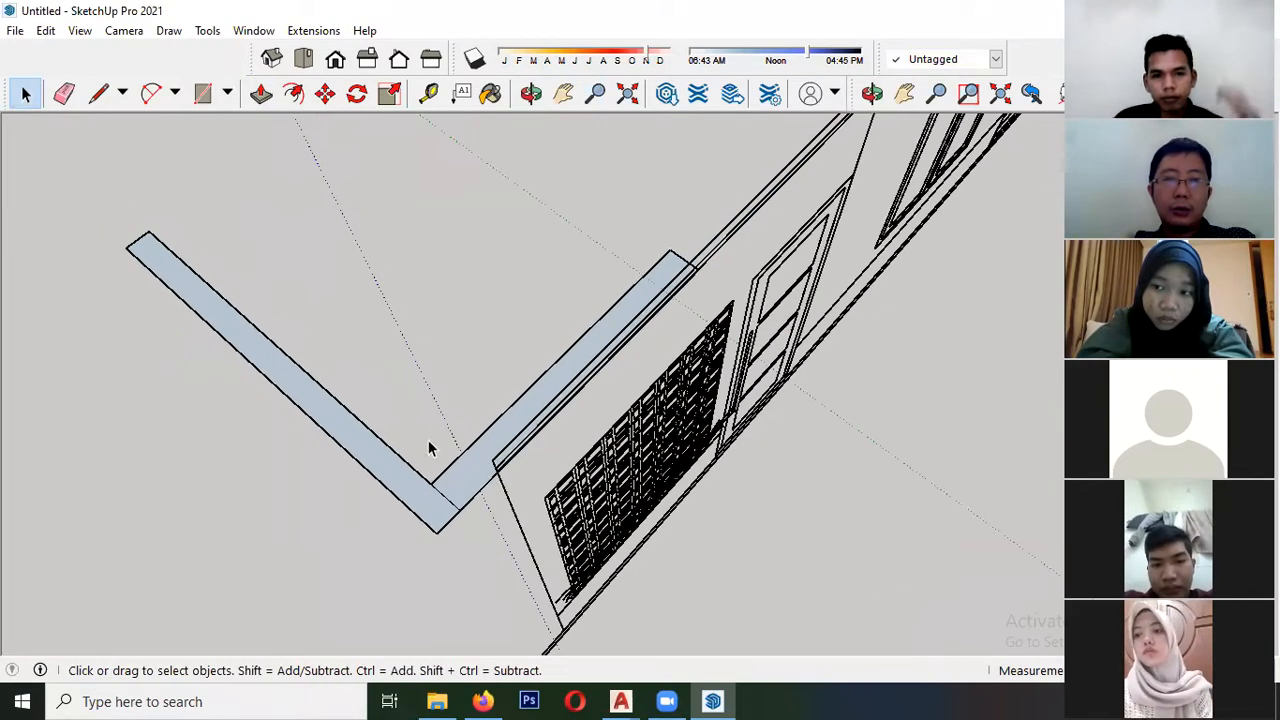
# - Remove the edge shared by the two adjoining rectangles and try extruding the merged L-shaped face upward
pyautogui.scroll(2, 446, 457)
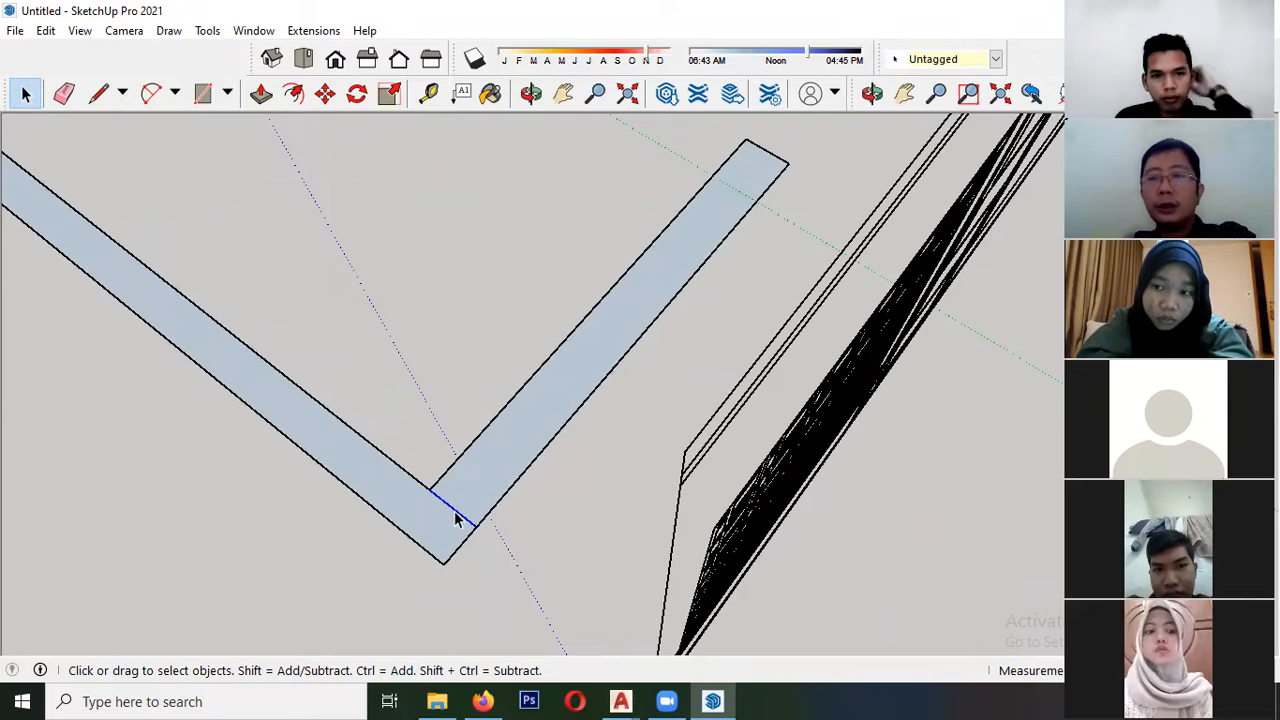
pyautogui.click(515, 452)
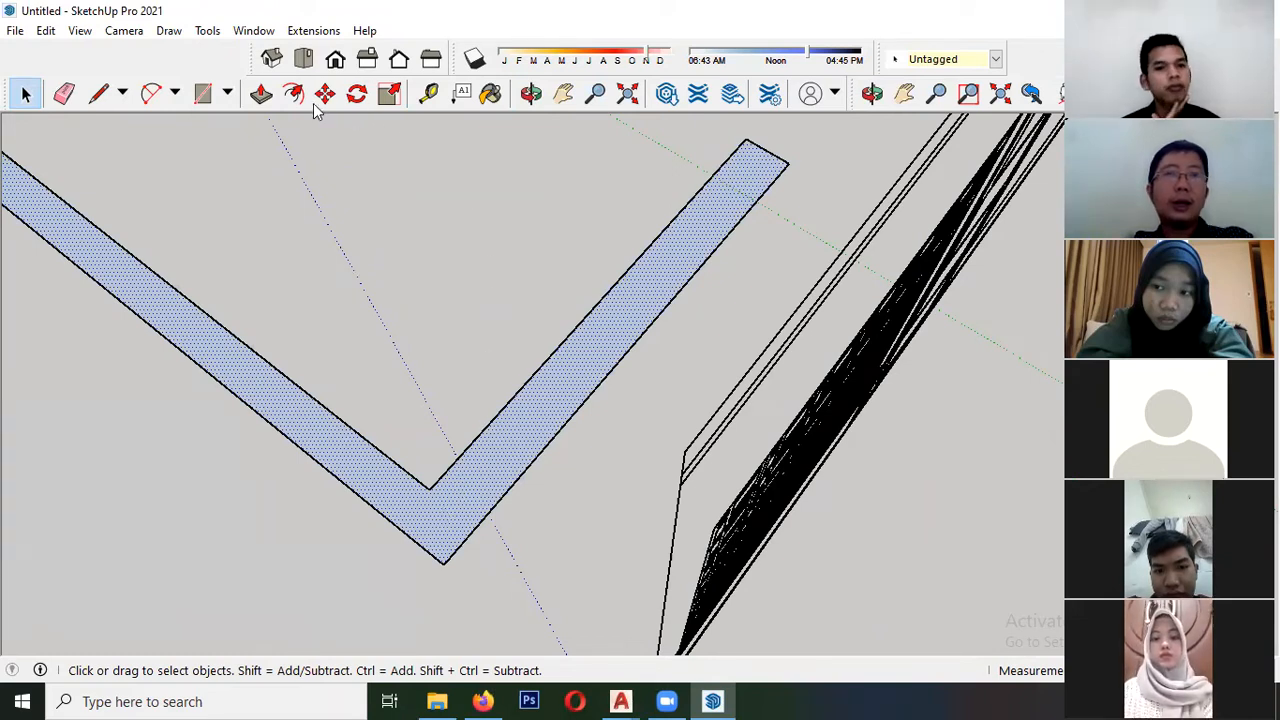
pyautogui.click(261, 98)
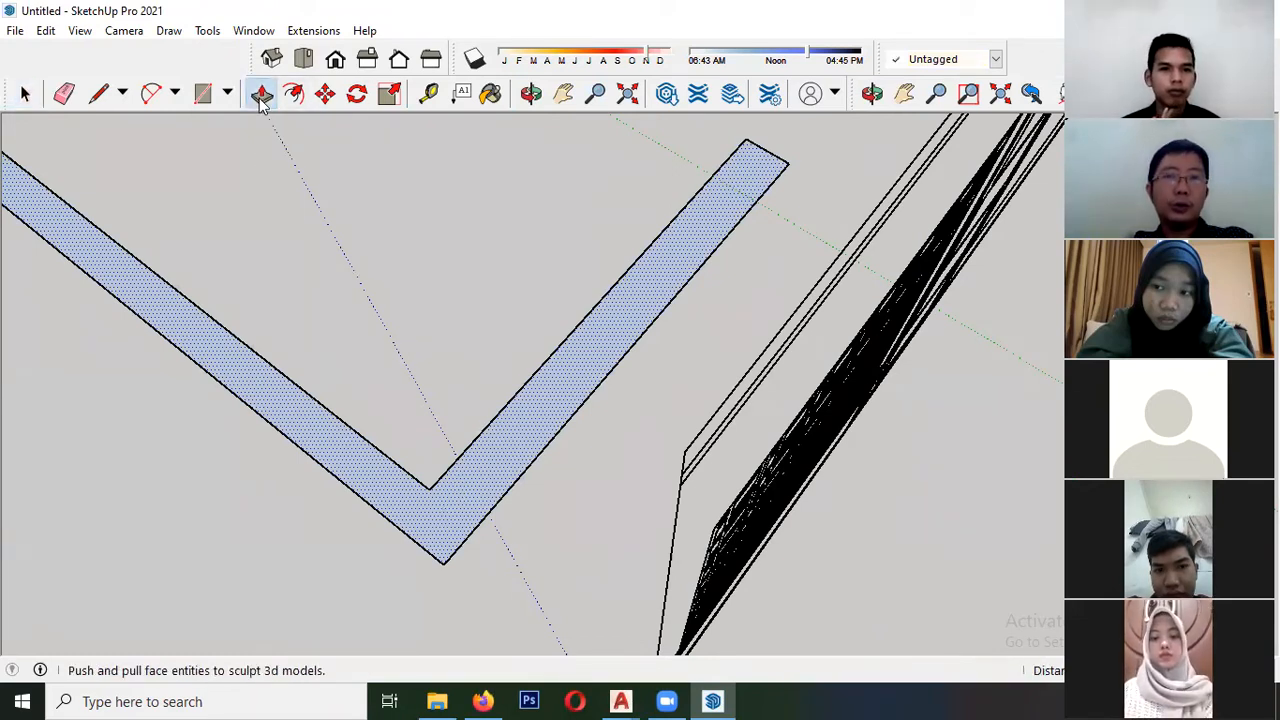
pyautogui.click(480, 475)
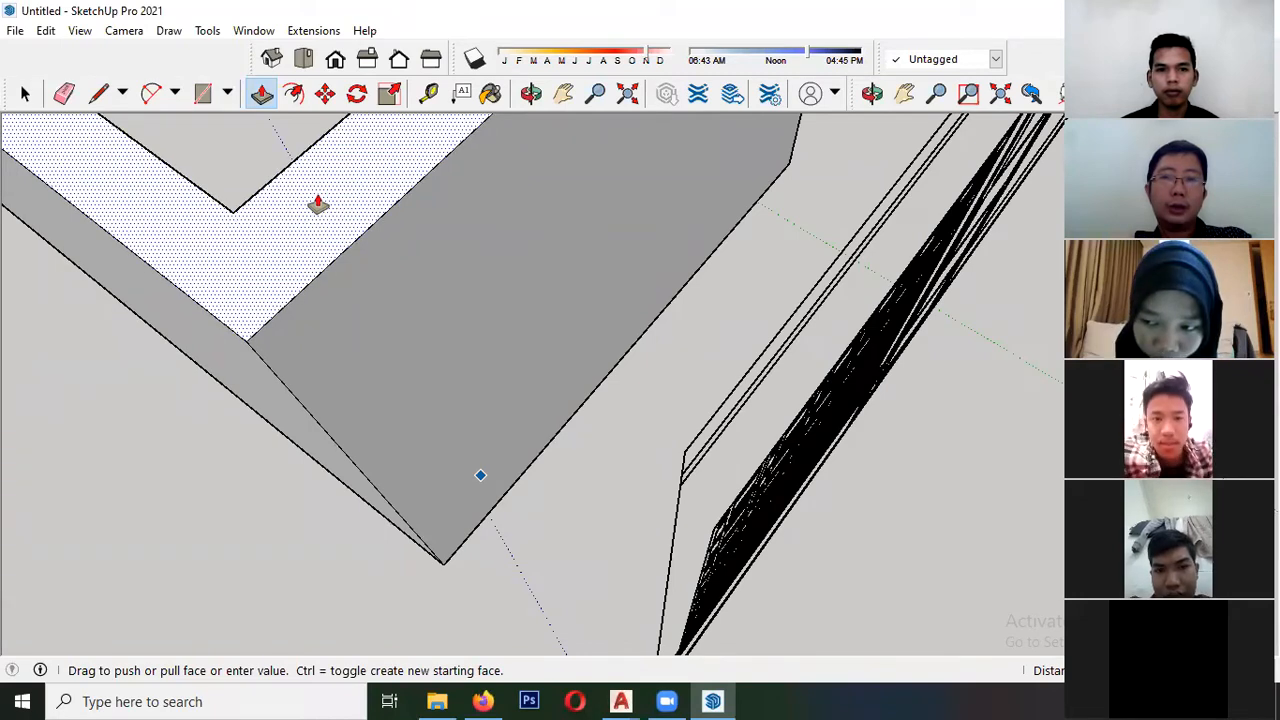
pyautogui.press('Escape')
# - Delete the L-shaped practice face on the ground beside the house
pyautogui.press('space')
pyautogui.moveTo(495, 575); pyautogui.dragTo(370, 455)
pyautogui.scroll(-3, 409, 414)
pyautogui.press('Delete')
# - Move the imported floor plan and elevation drawings away from the modelled house walls
pyautogui.moveTo(351, 470); pyautogui.dragTo(447, 360, button='middle')
pyautogui.hotkey('ctrl', 'a')
pyautogui.scroll(-4, 448, 395)
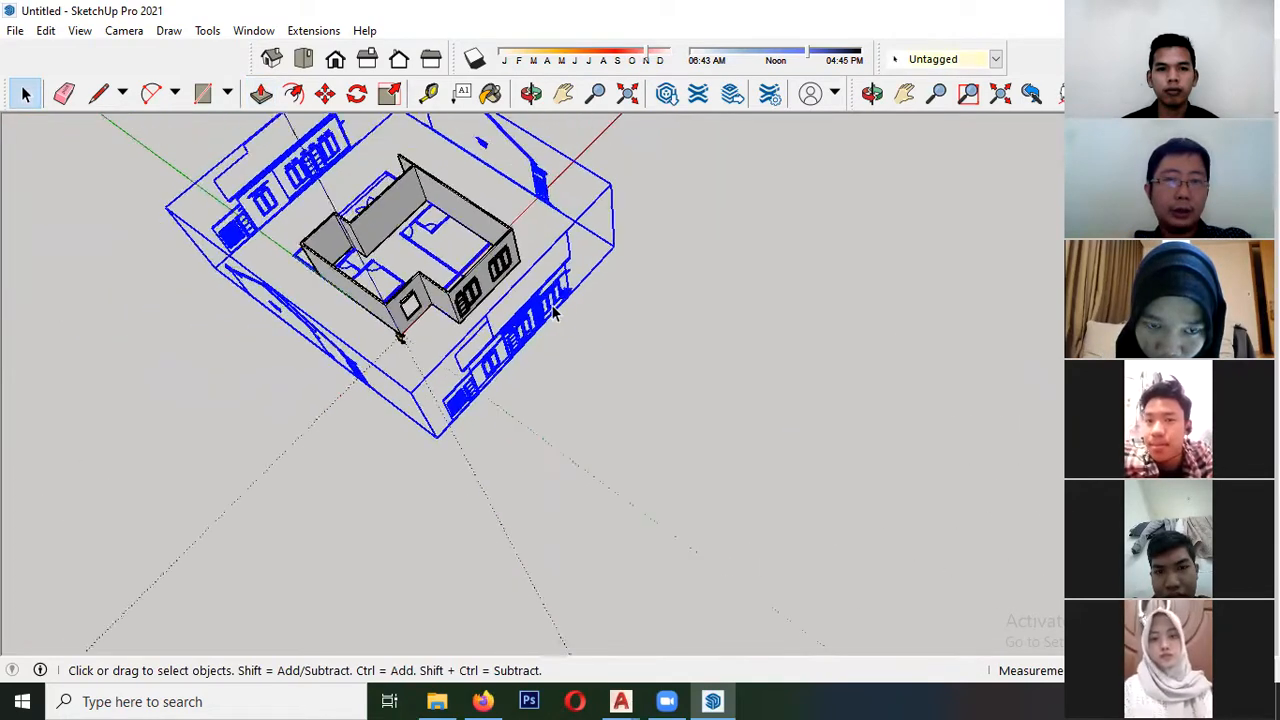
pyautogui.press('m')
pyautogui.scroll(2, 461, 388)
pyautogui.moveTo(462, 391); pyautogui.dragTo(402, 450)
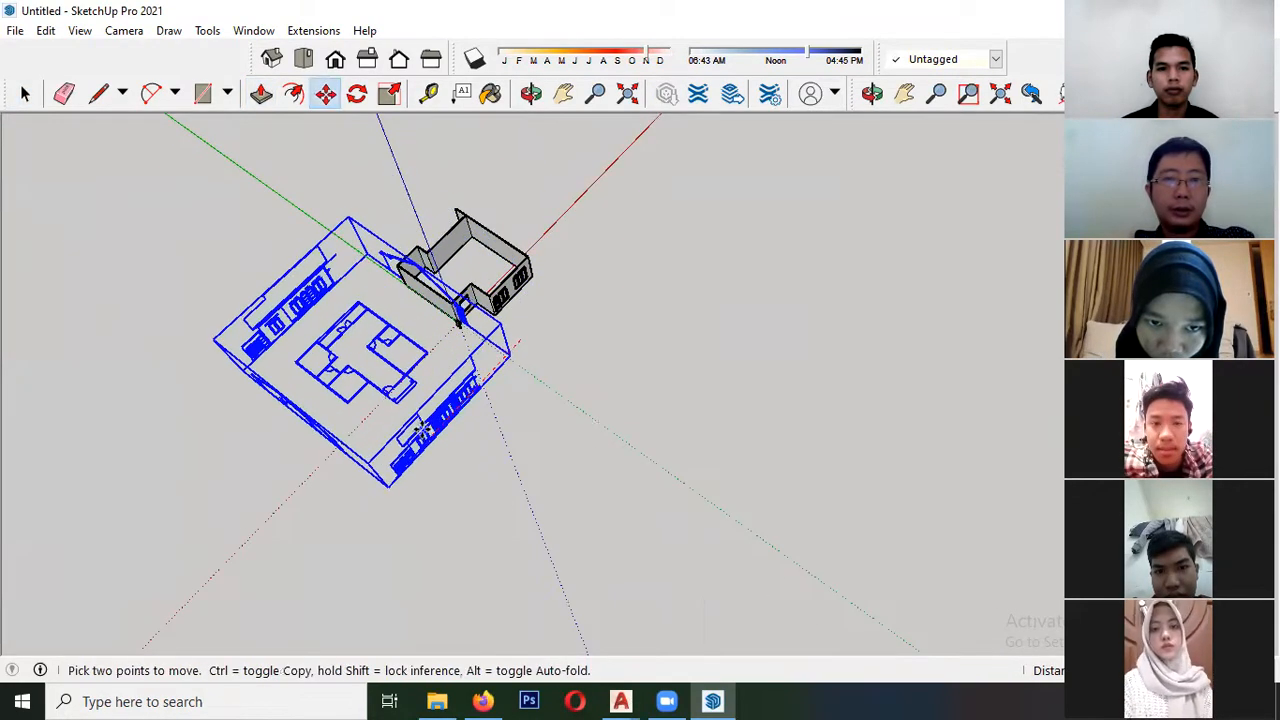
pyautogui.press('space')
# - Trace a long rectangle over the exterior wall with openings on the imported floor plan, from its outer corner to the next wall junction
pyautogui.scroll(6, 347, 368)
pyautogui.scroll(10, 352, 418)
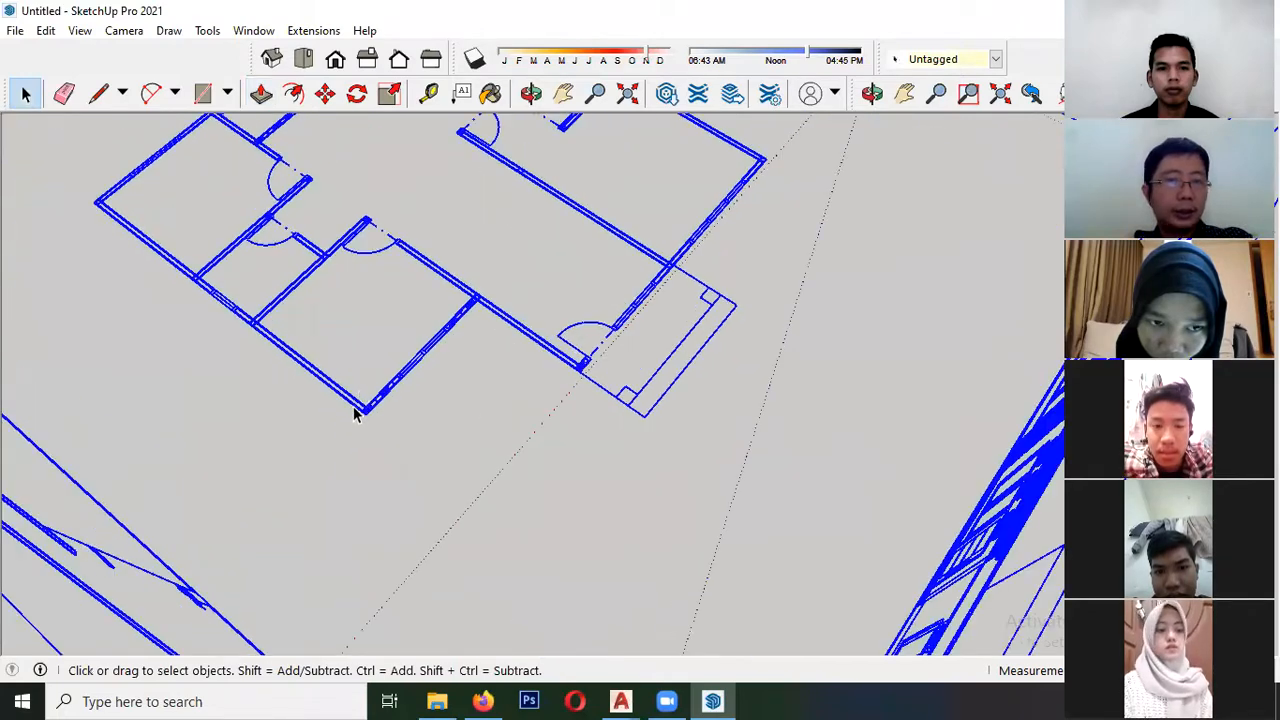
pyautogui.click(202, 93)
pyautogui.scroll(3, 395, 560)
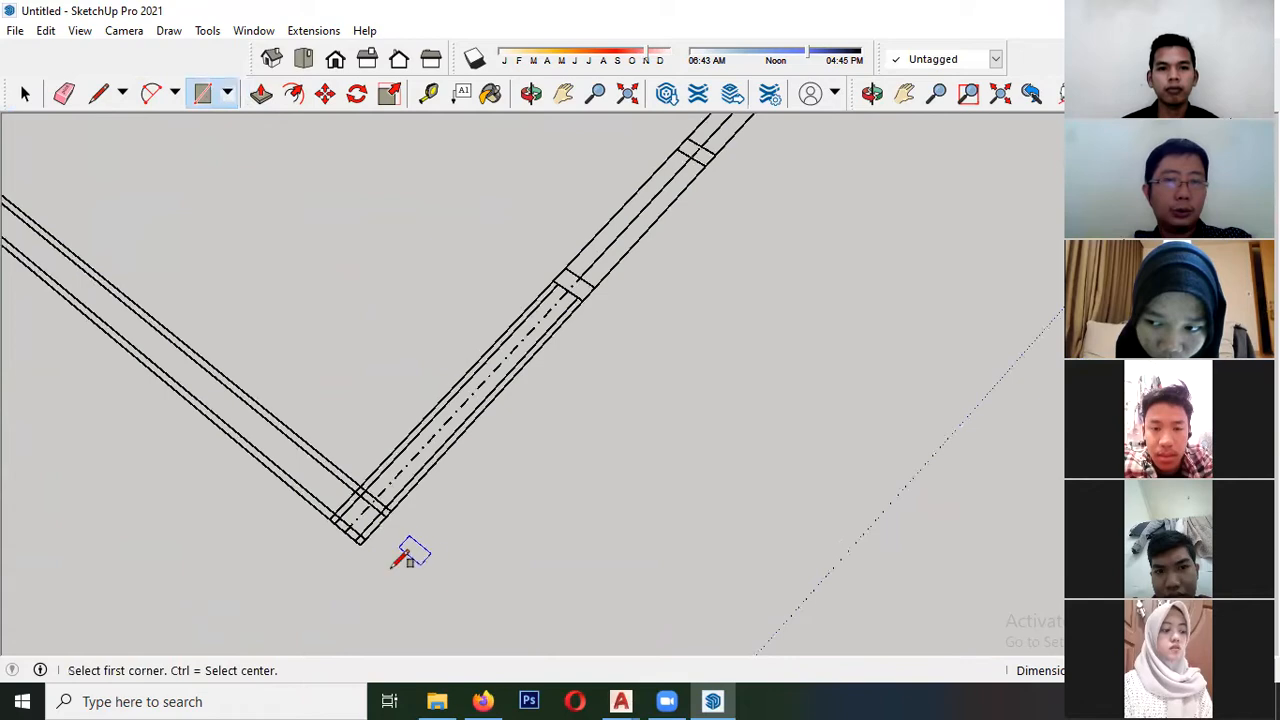
pyautogui.click(334, 521)
pyautogui.scroll(-5, 240, 513)
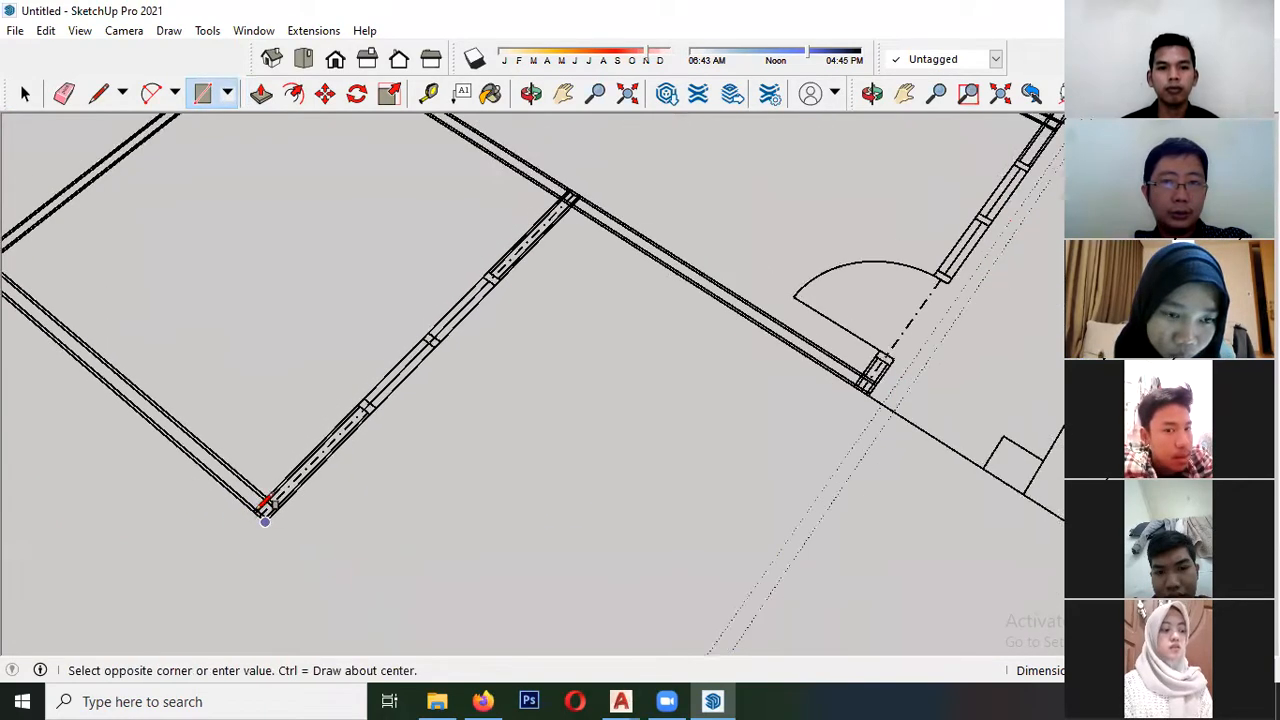
pyautogui.scroll(6, 480, 263)
pyautogui.scroll(2, 510, 266)
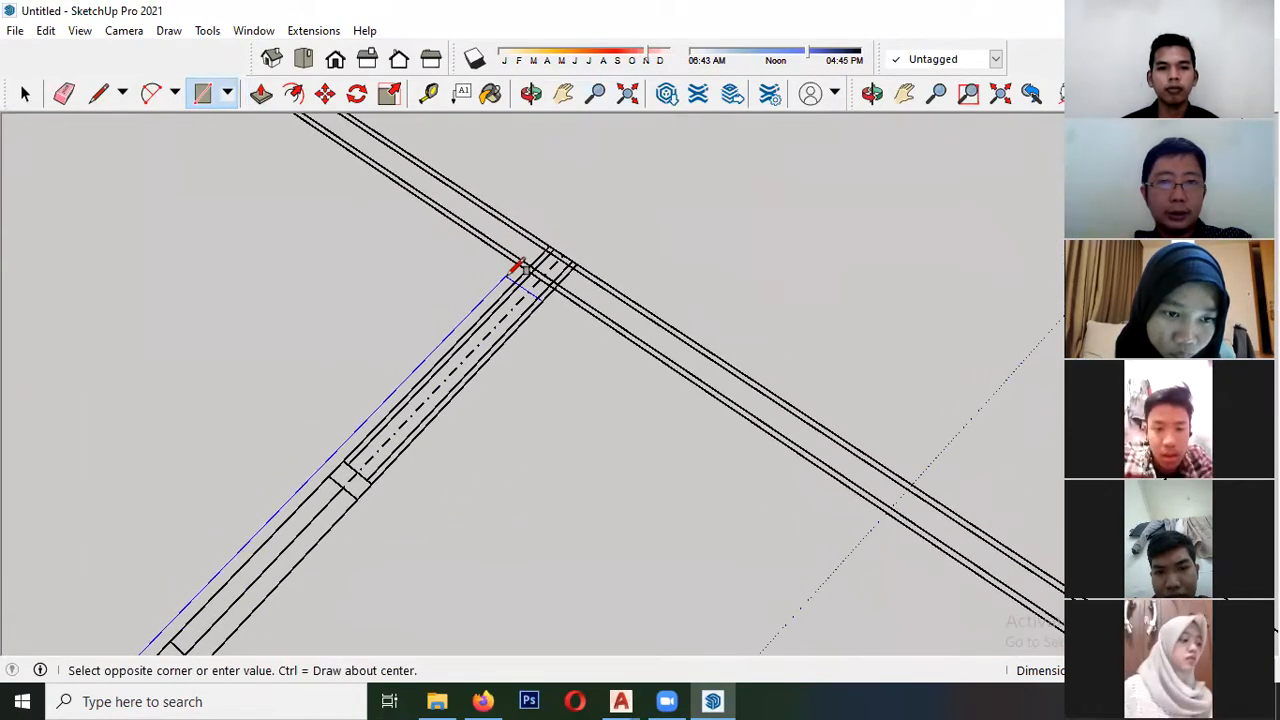
pyautogui.click(545, 262)
pyautogui.scroll(-5, 600, 200)
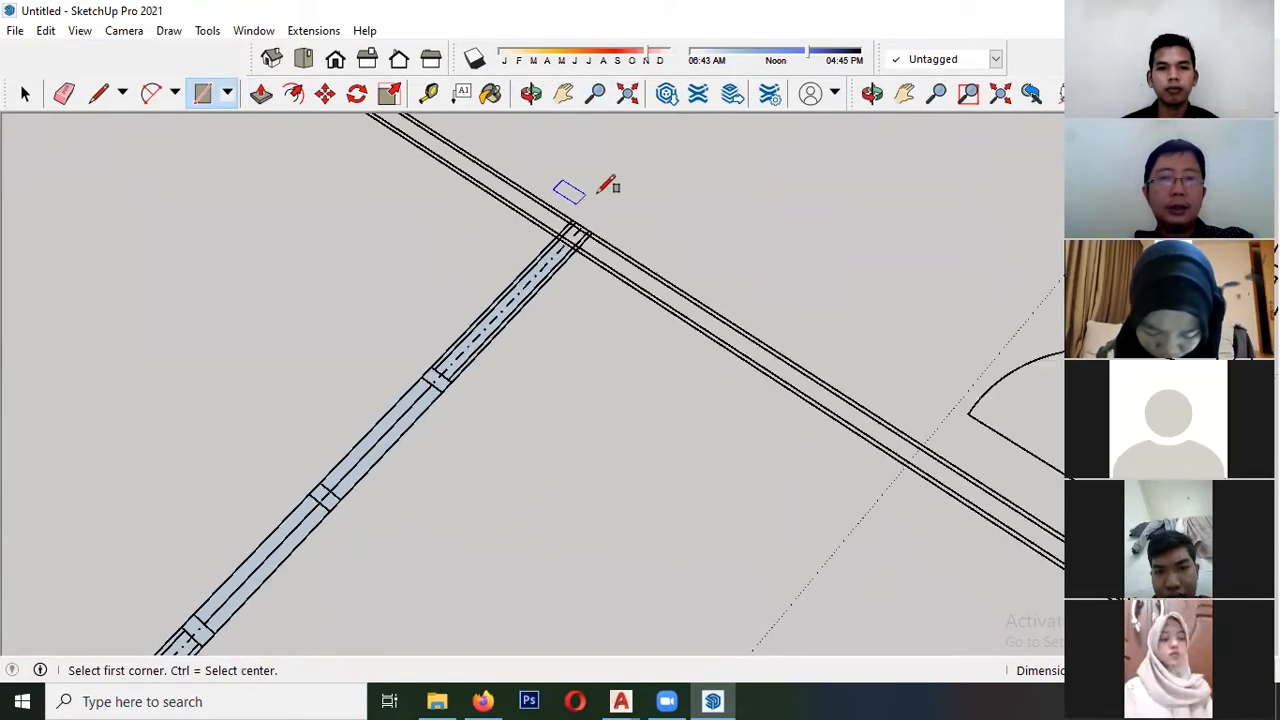
pyautogui.press('space')
# - Trace a second, shorter rectangle along the adjoining wall, starting at the inner corner where it meets the first wall face
pyautogui.scroll(4, 307, 488)
pyautogui.scroll(2, 307, 488)
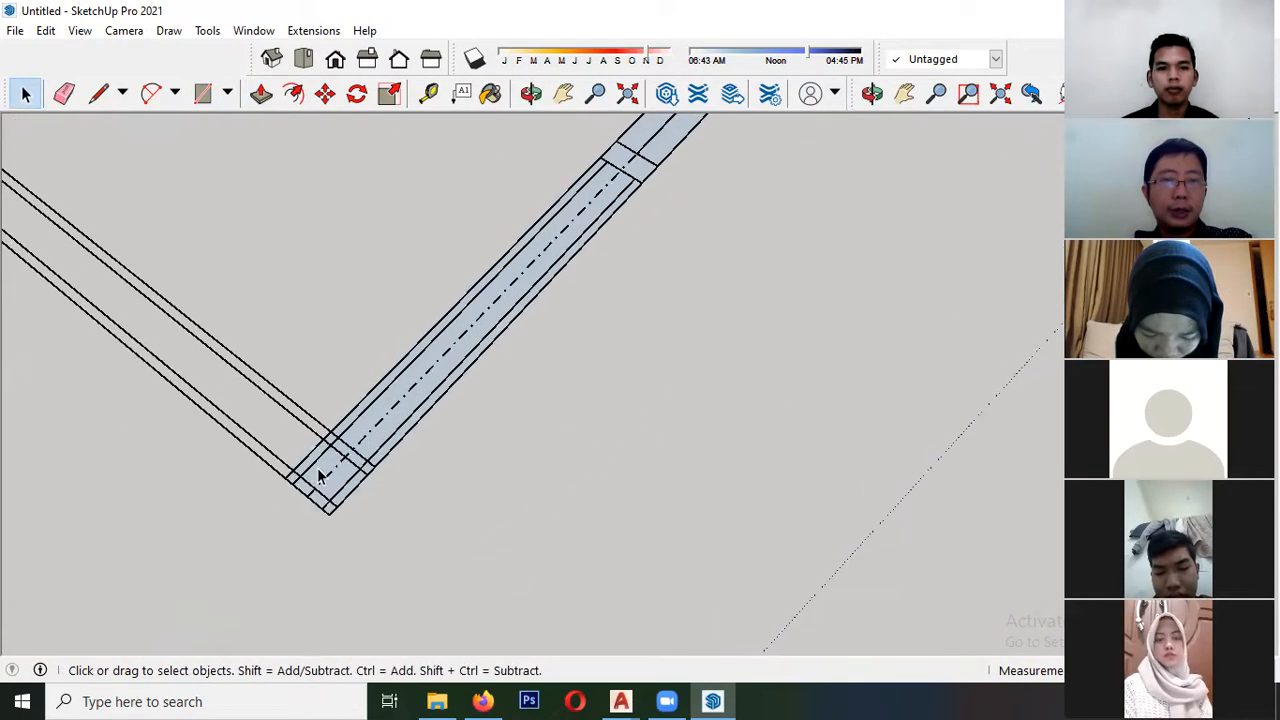
pyautogui.click(323, 476)
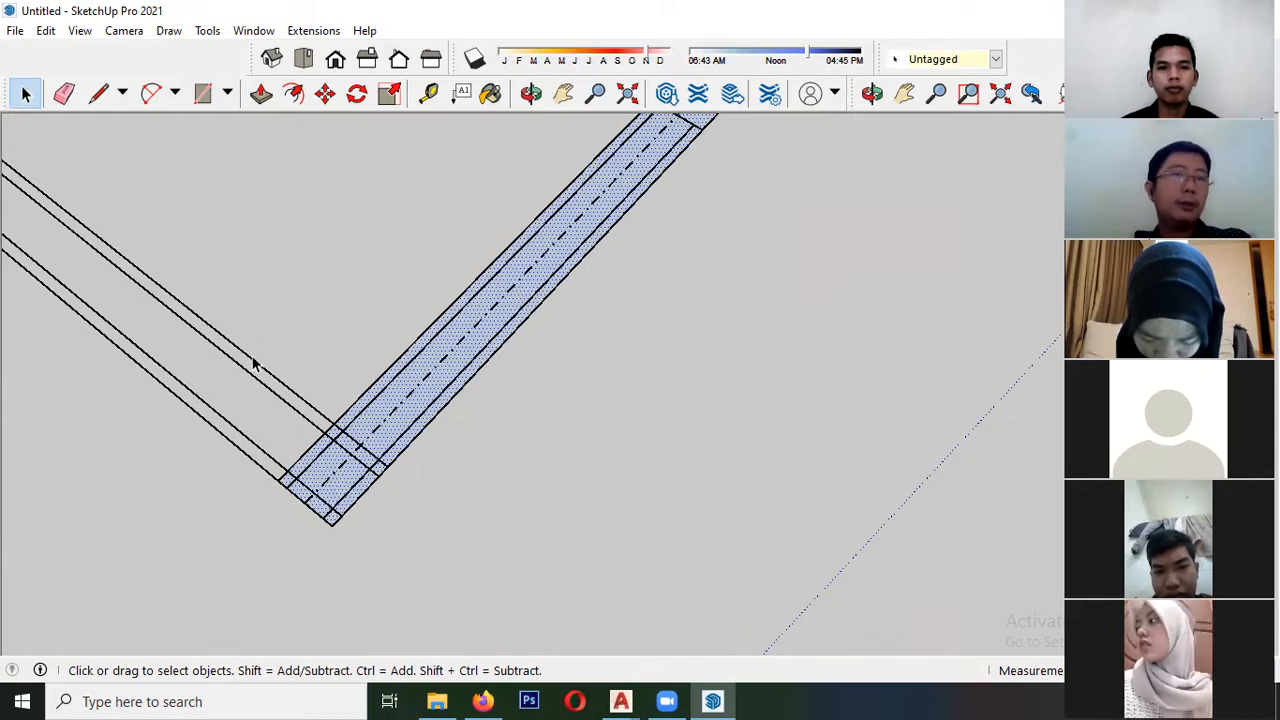
pyautogui.click(202, 93)
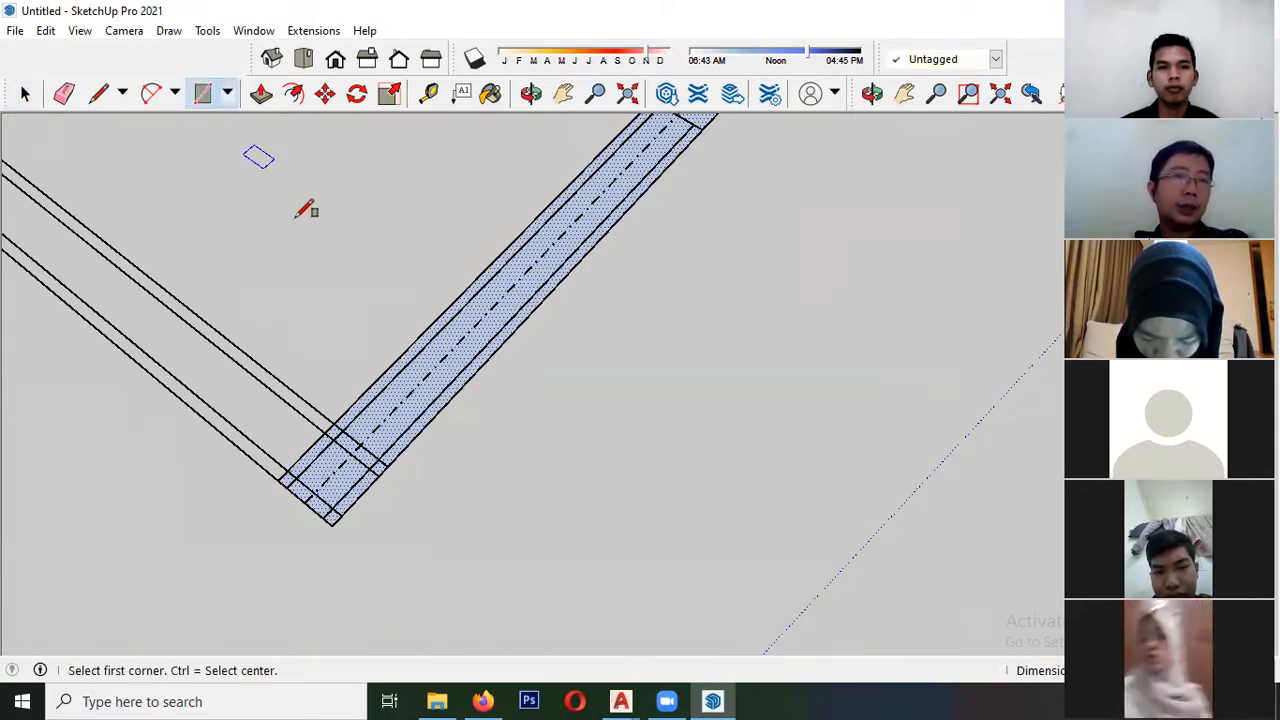
pyautogui.click(334, 423)
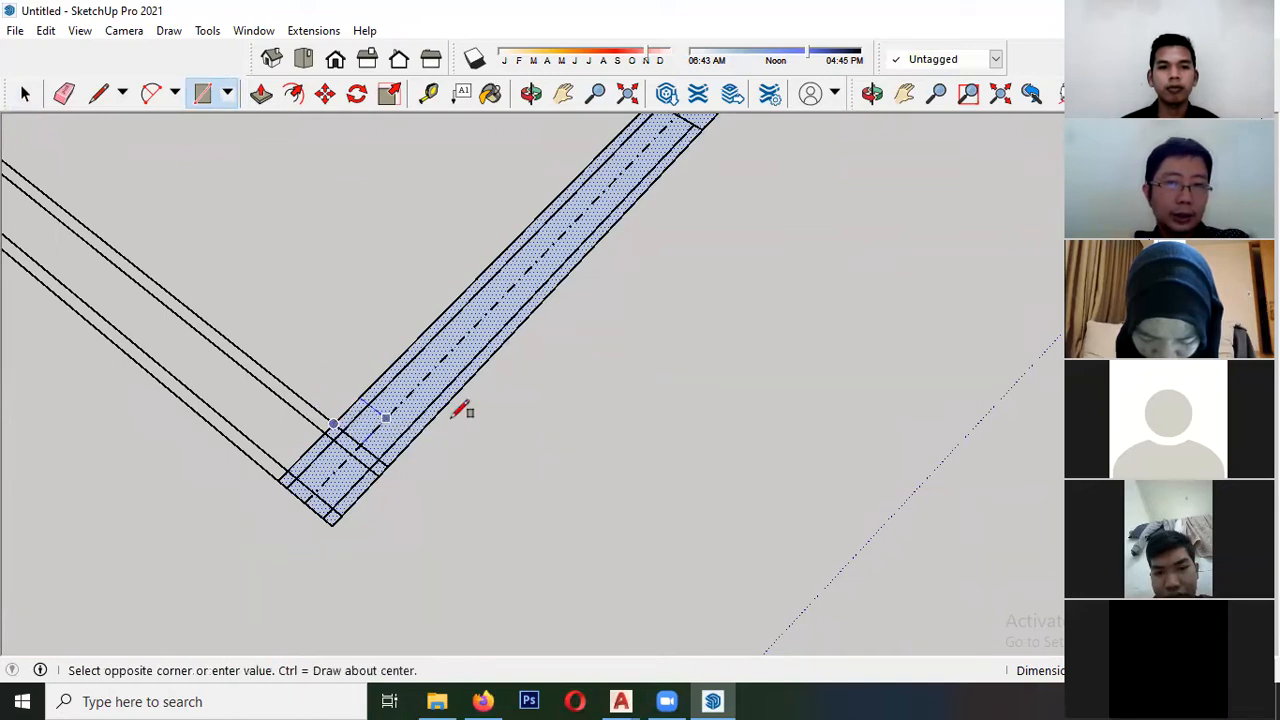
pyautogui.click(70, 300)
pyautogui.press('space')
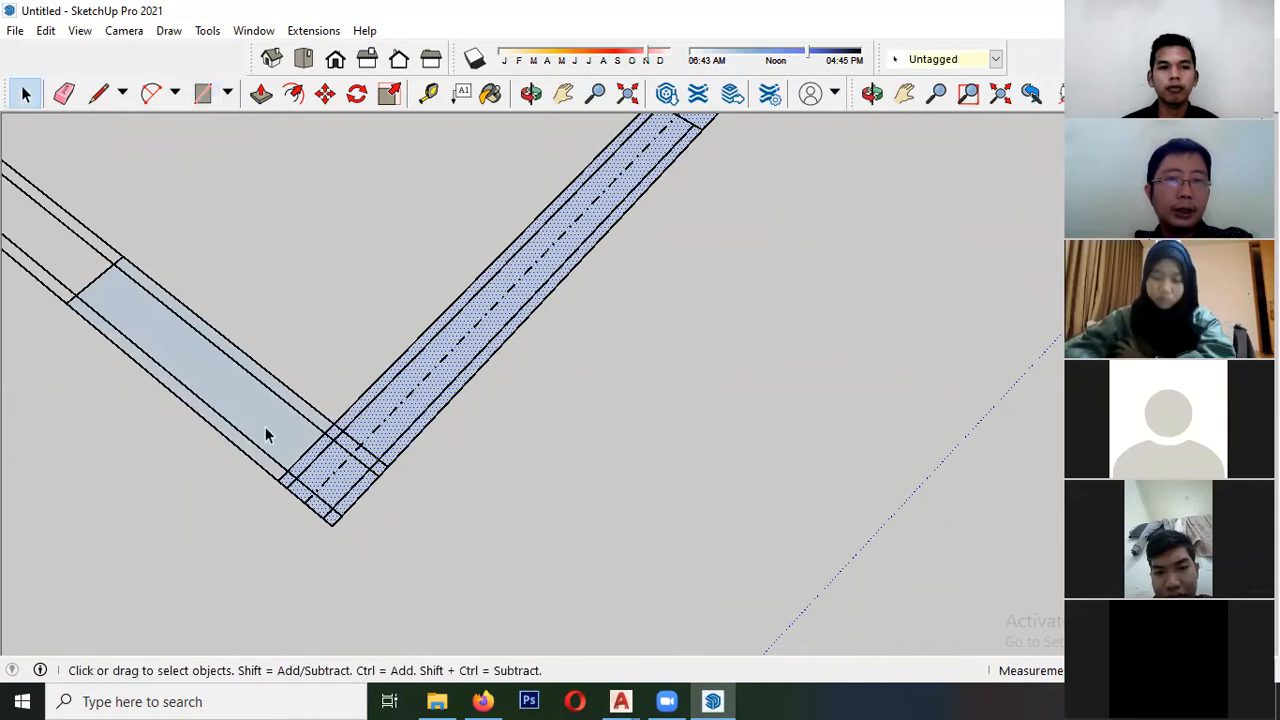
# - Move the imported drawing off the two traced wall rectangles so the faces lie clear of its lines
pyautogui.scroll(2, 303, 460)
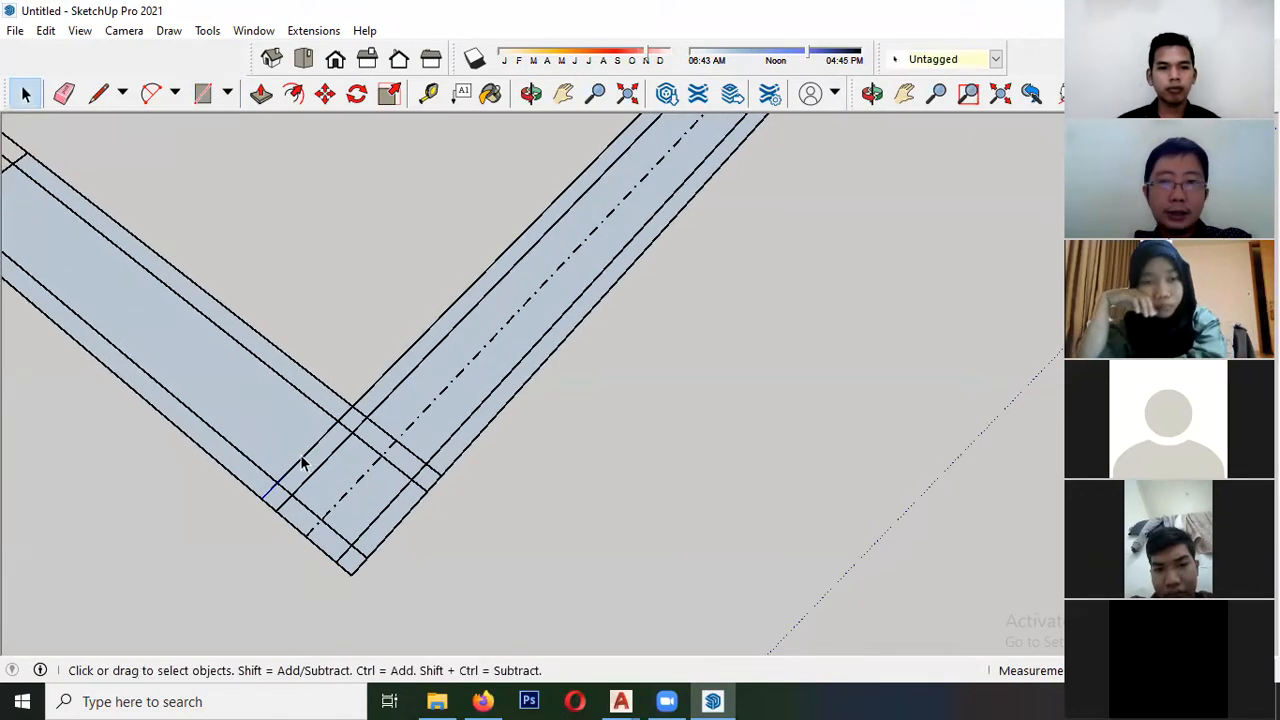
pyautogui.scroll(-4, 384, 376)
pyautogui.click(380, 377)
pyautogui.press('m')
pyautogui.press('space')
pyautogui.click(187, 250)
pyautogui.press('m')
pyautogui.click(177, 246)
pyautogui.click(294, 123)
pyautogui.press('space')
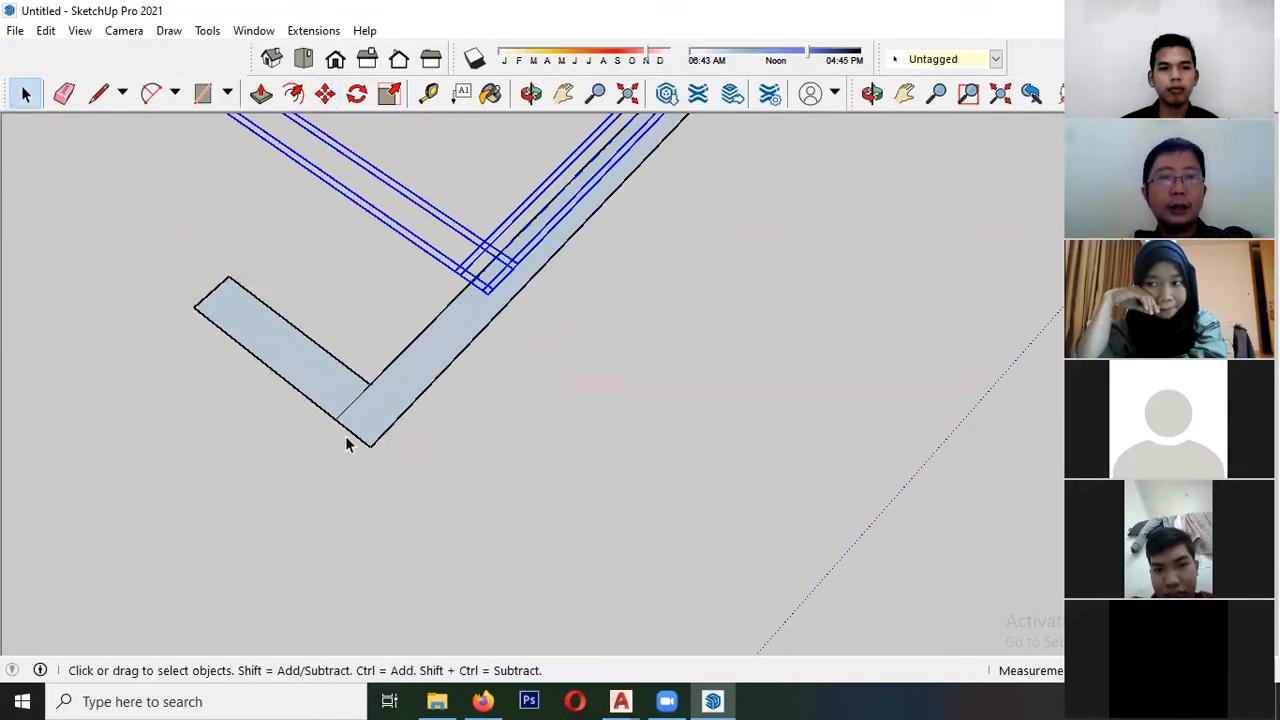
# - Try to extrude each of the two adjoining wall faces upward separately with Push/Pull
pyautogui.scroll(3, 352, 418)
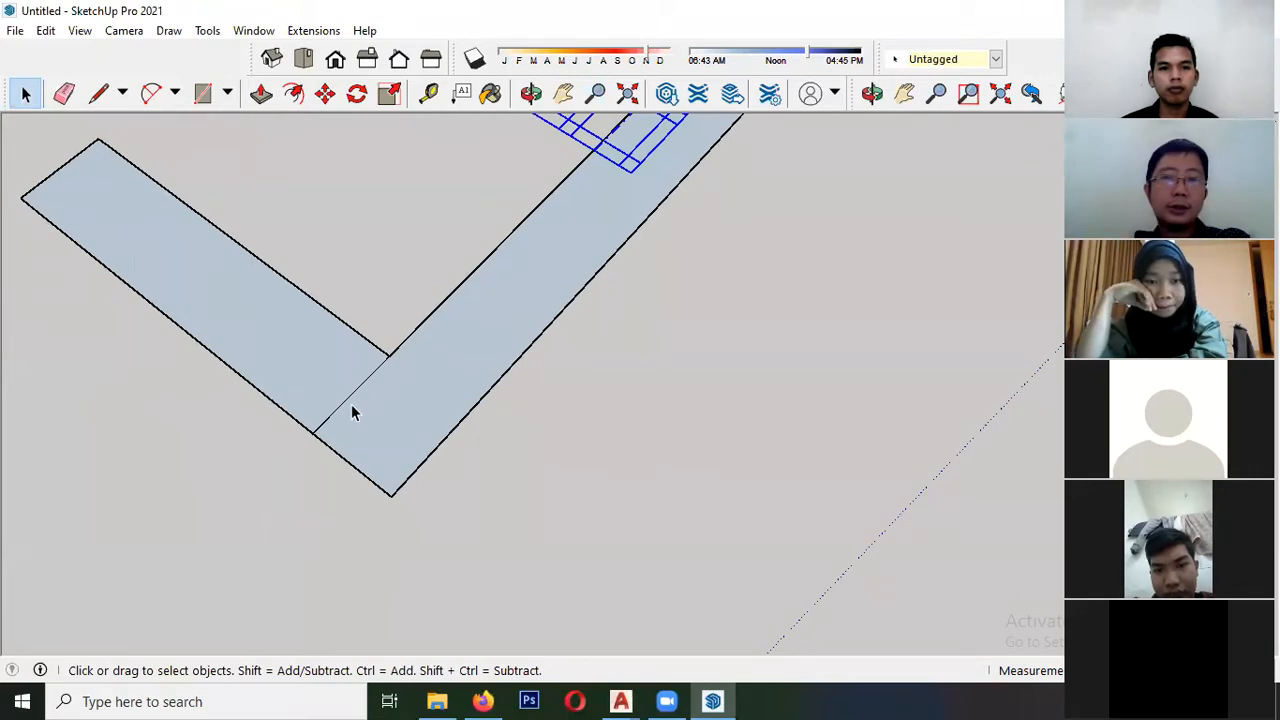
pyautogui.click(261, 93)
pyautogui.moveTo(449, 382); pyautogui.dragTo(430, 303)
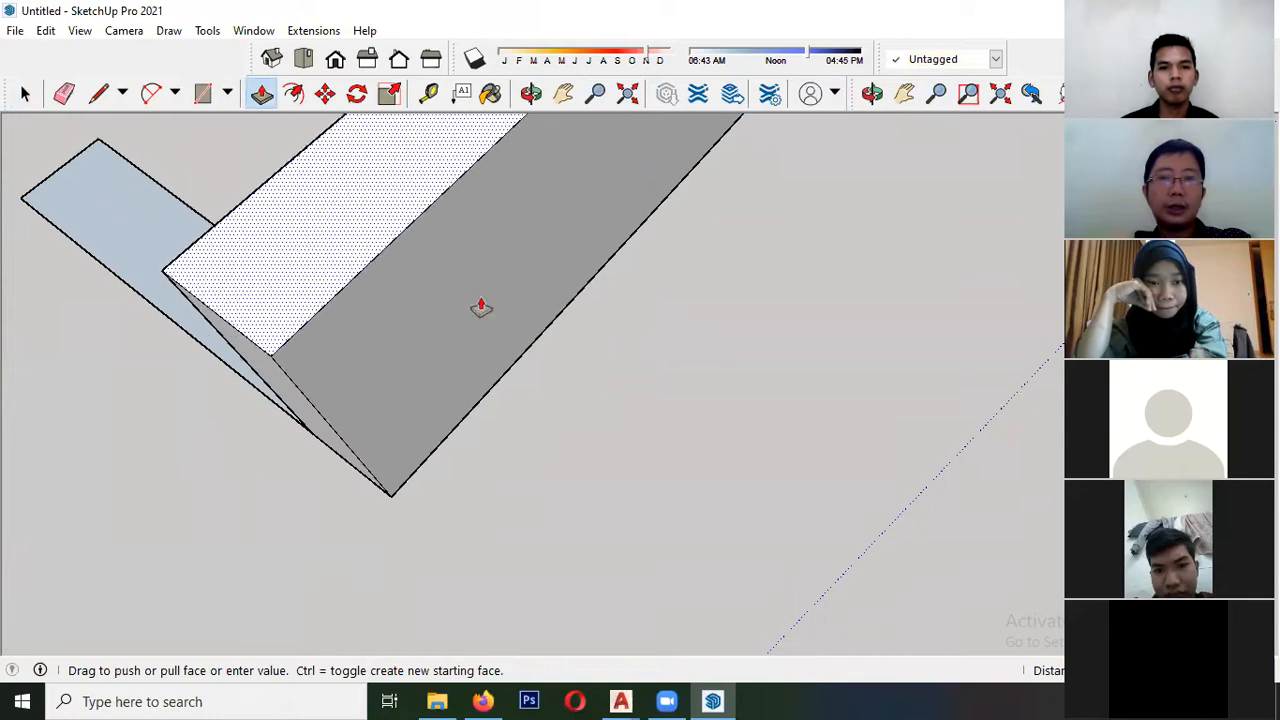
pyautogui.press('Escape')
pyautogui.moveTo(349, 401); pyautogui.dragTo(237, 171)
pyautogui.press('Escape')
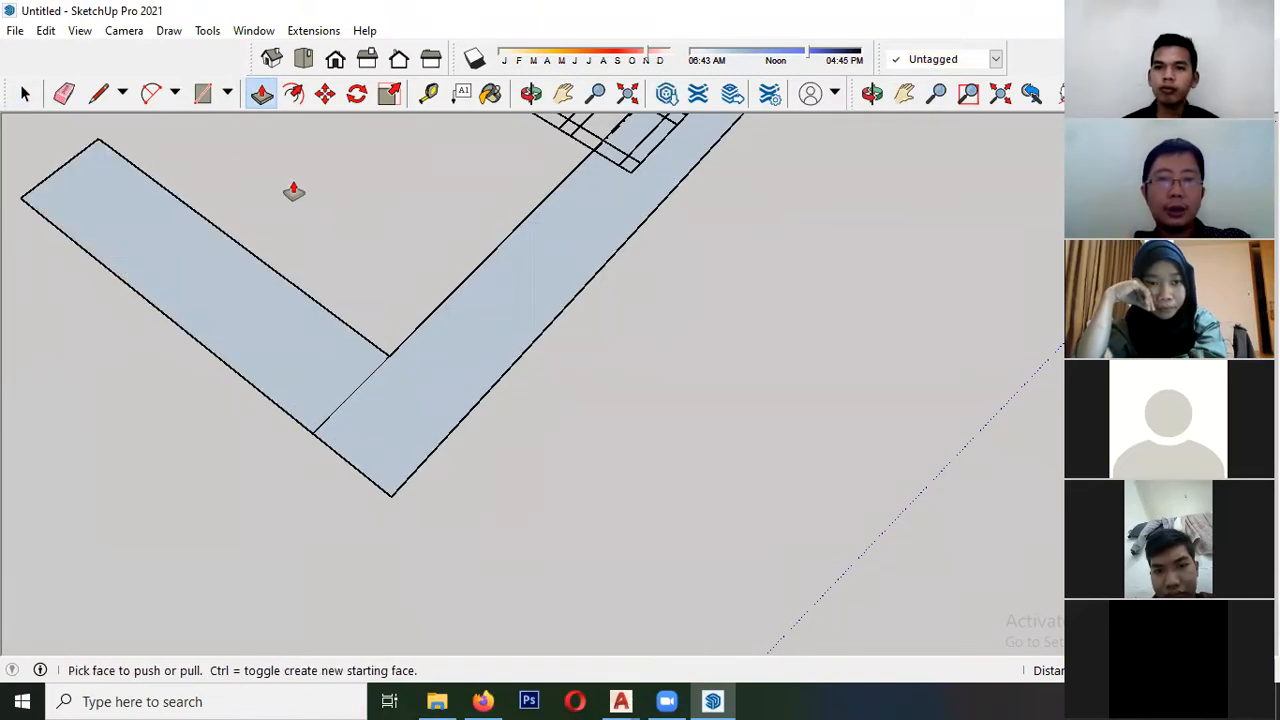
# - Delete the dividing edge at the wall corner and test a Push/Pull on the joined L-shaped face
pyautogui.press('space')
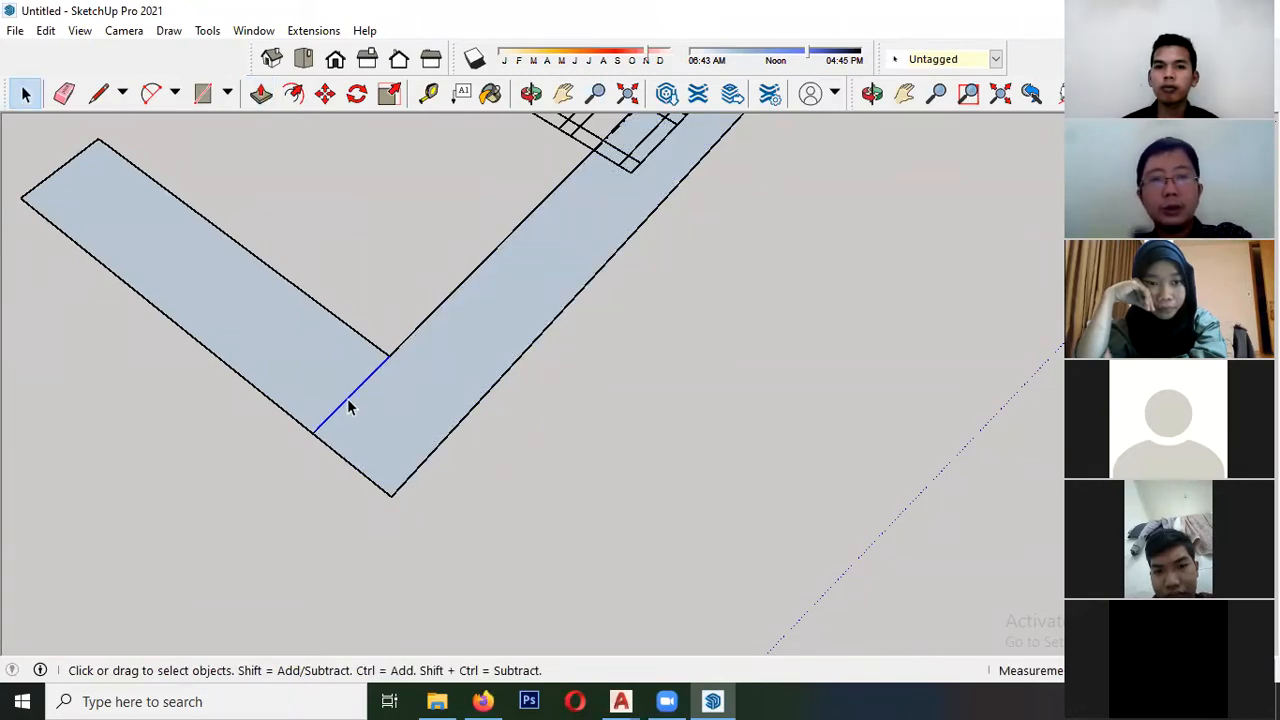
pyautogui.click(261, 93)
pyautogui.moveTo(397, 417); pyautogui.dragTo(349, 103)
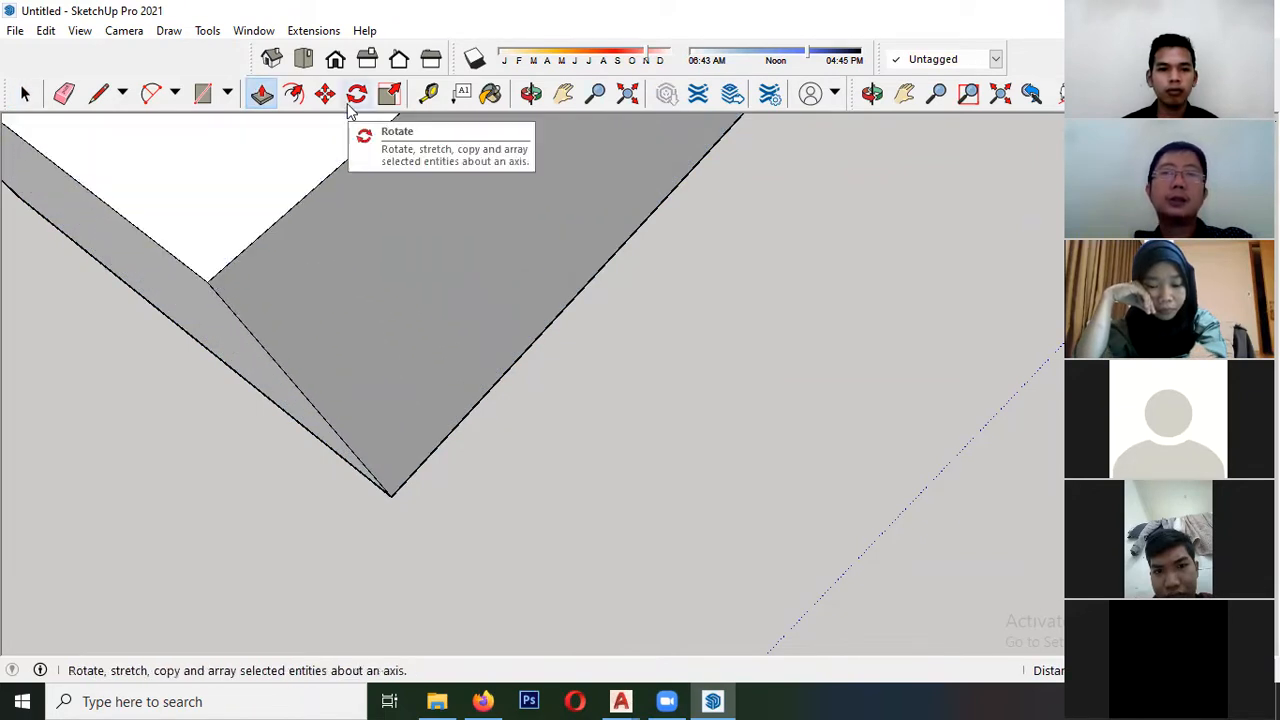
pyautogui.press('space')
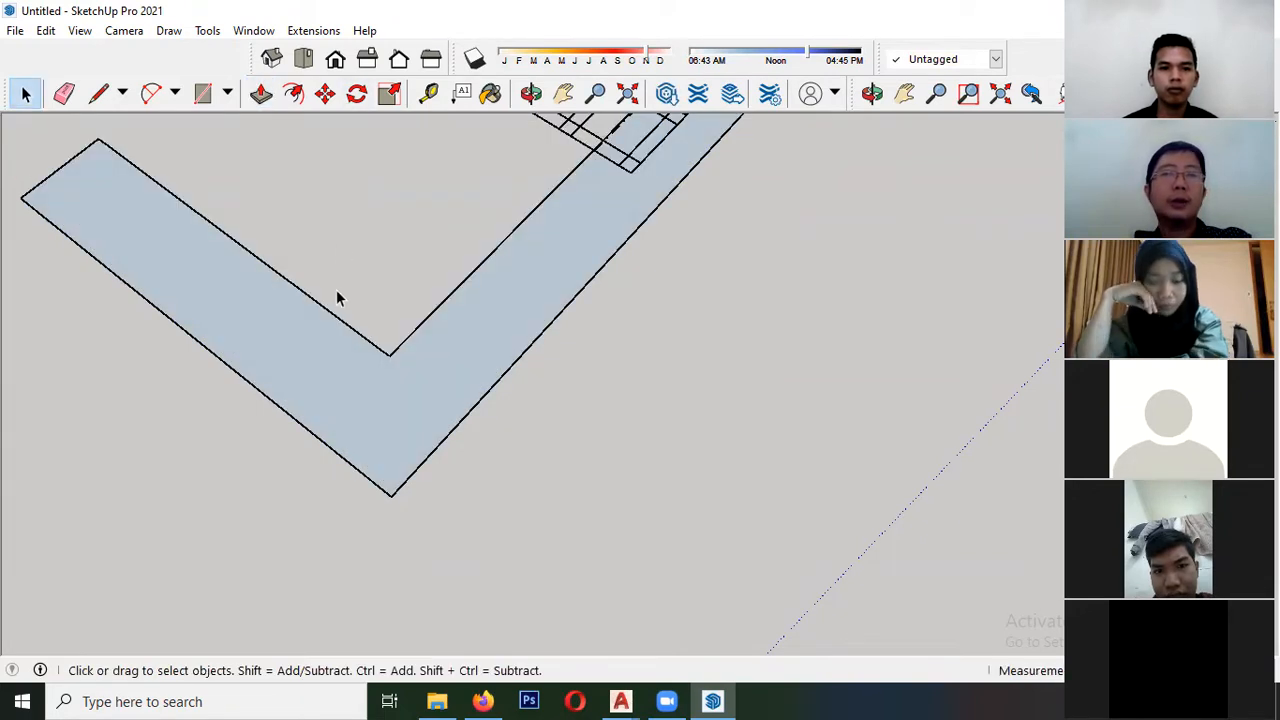
# - Draw a line across the L-shaped face from its inner corner, ending just short of the outer edge
pyautogui.press('l')
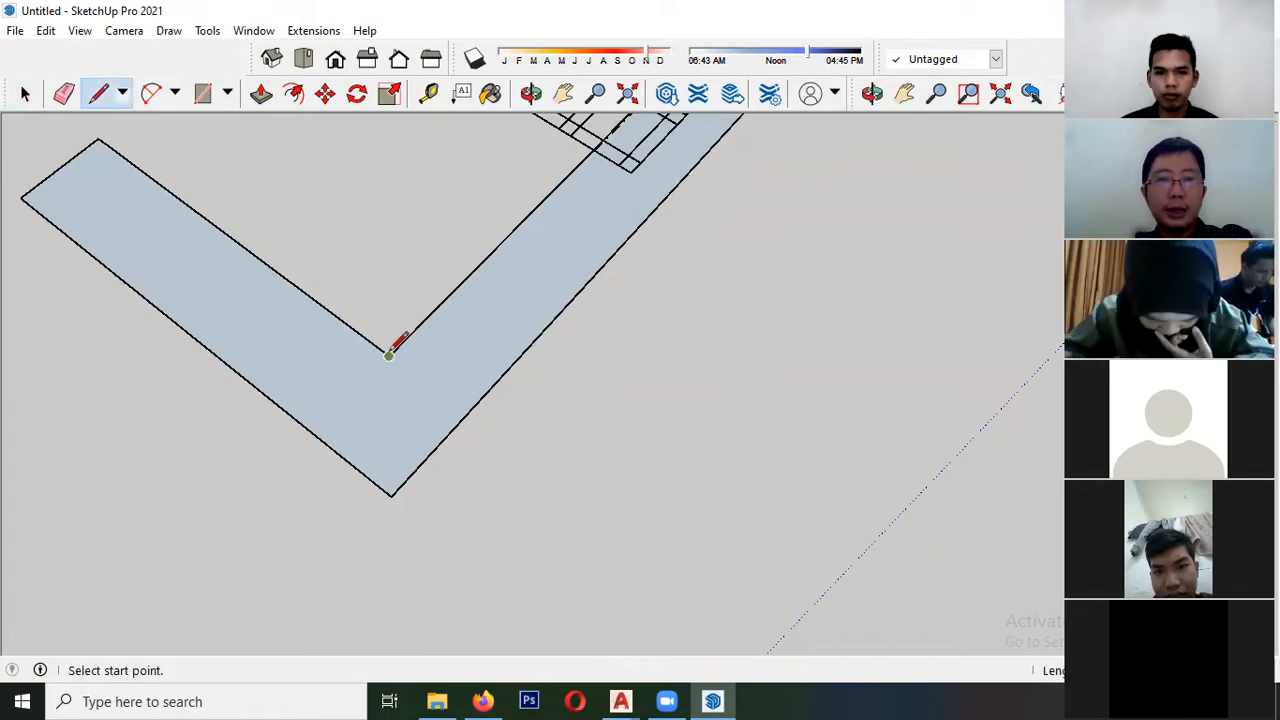
pyautogui.click(390, 353)
pyautogui.scroll(3, 350, 390)
pyautogui.scroll(3, 321, 418)
pyautogui.scroll(3, 284, 455)
pyautogui.scroll(2, 273, 461)
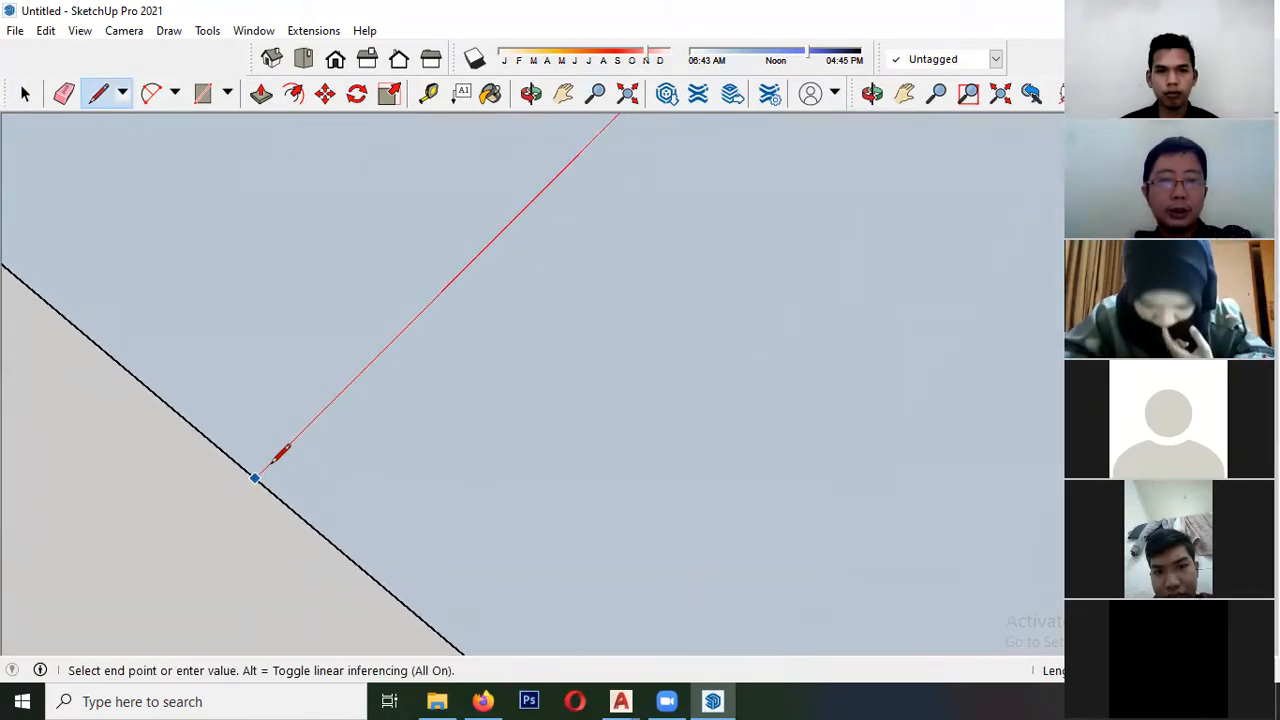
pyautogui.click(300, 438)
pyautogui.press('space')
pyautogui.scroll(-5, 240, 450)
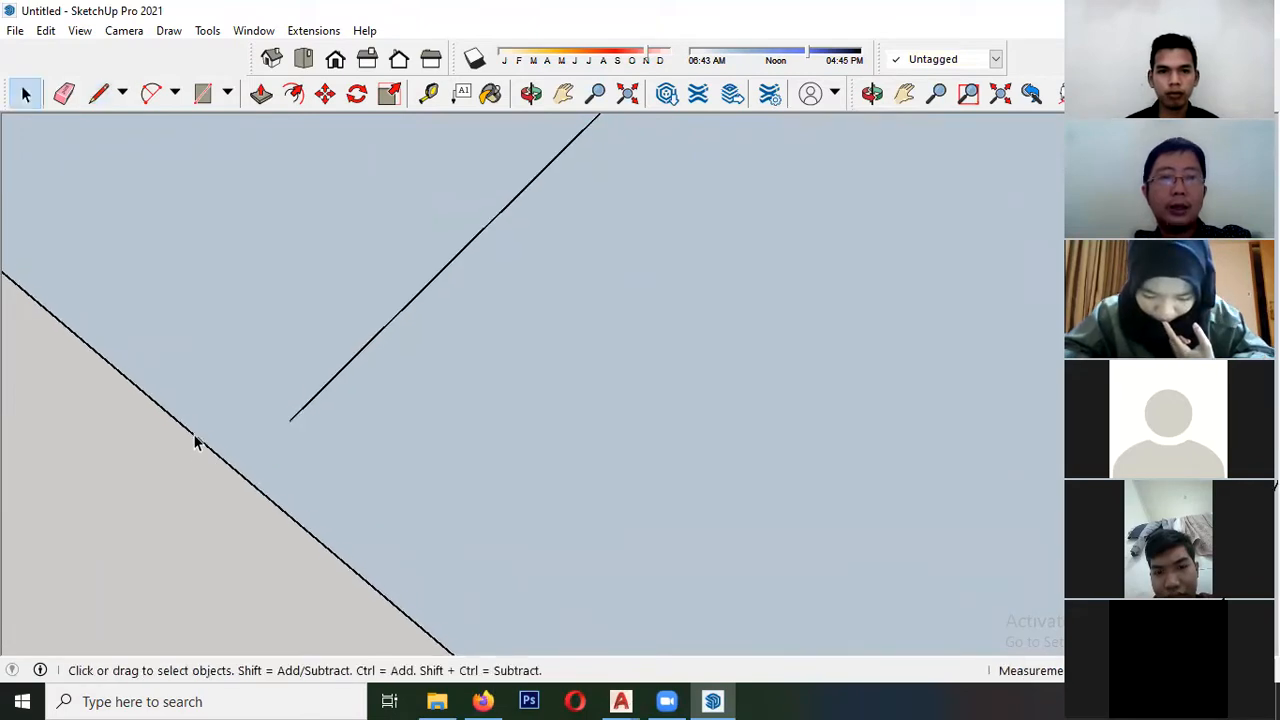
# - Select the L-shaped face and the incomplete line in turn to check whether the line splits the face
pyautogui.scroll(-3, 240, 454)
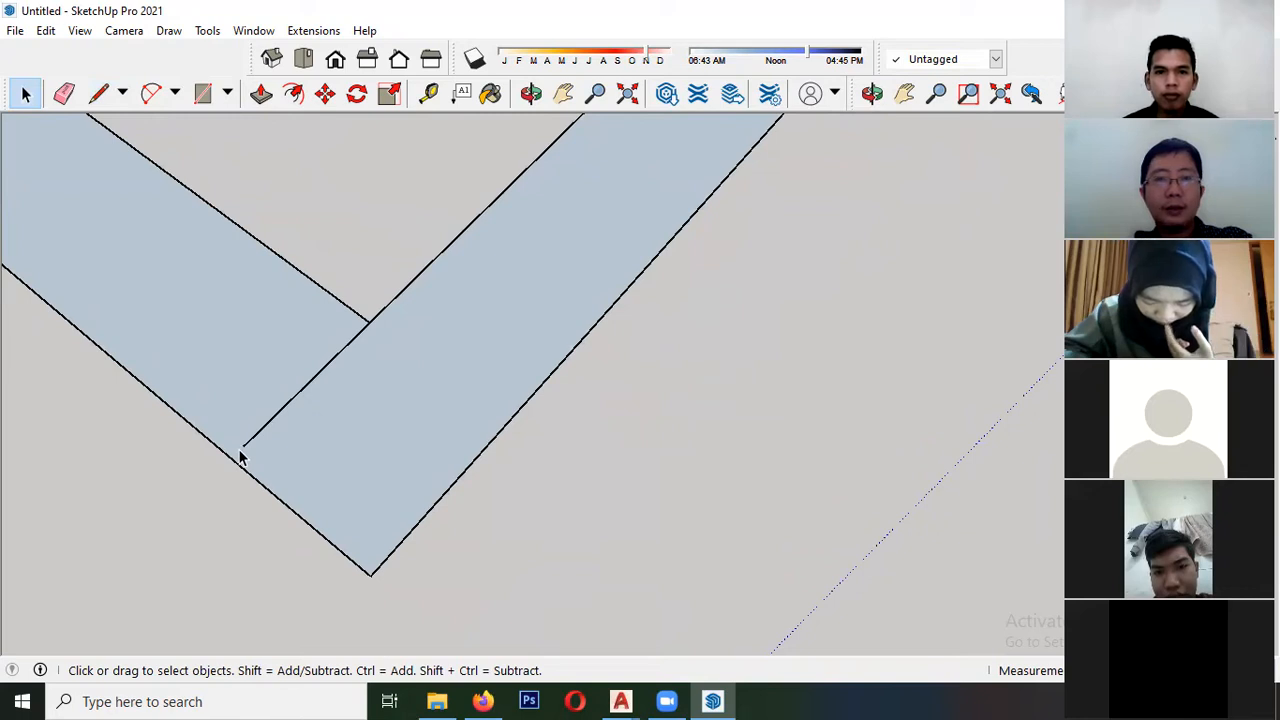
pyautogui.click(473, 322)
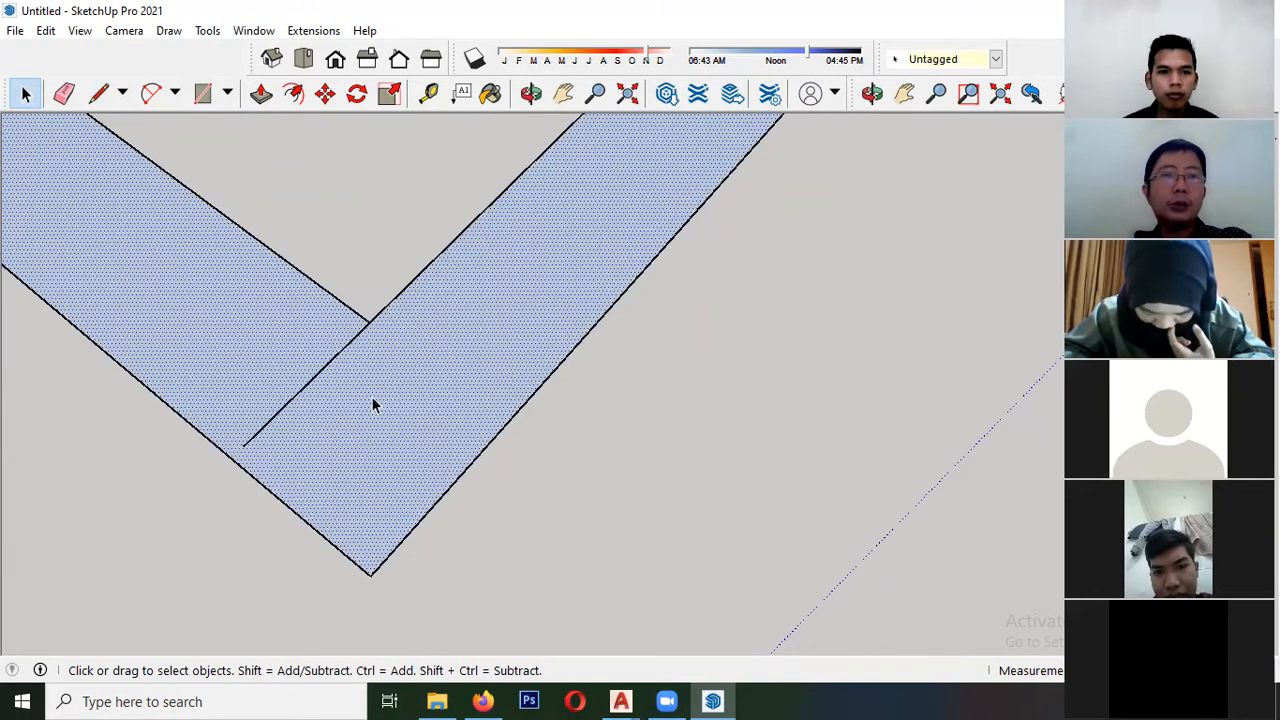
pyautogui.click(329, 368)
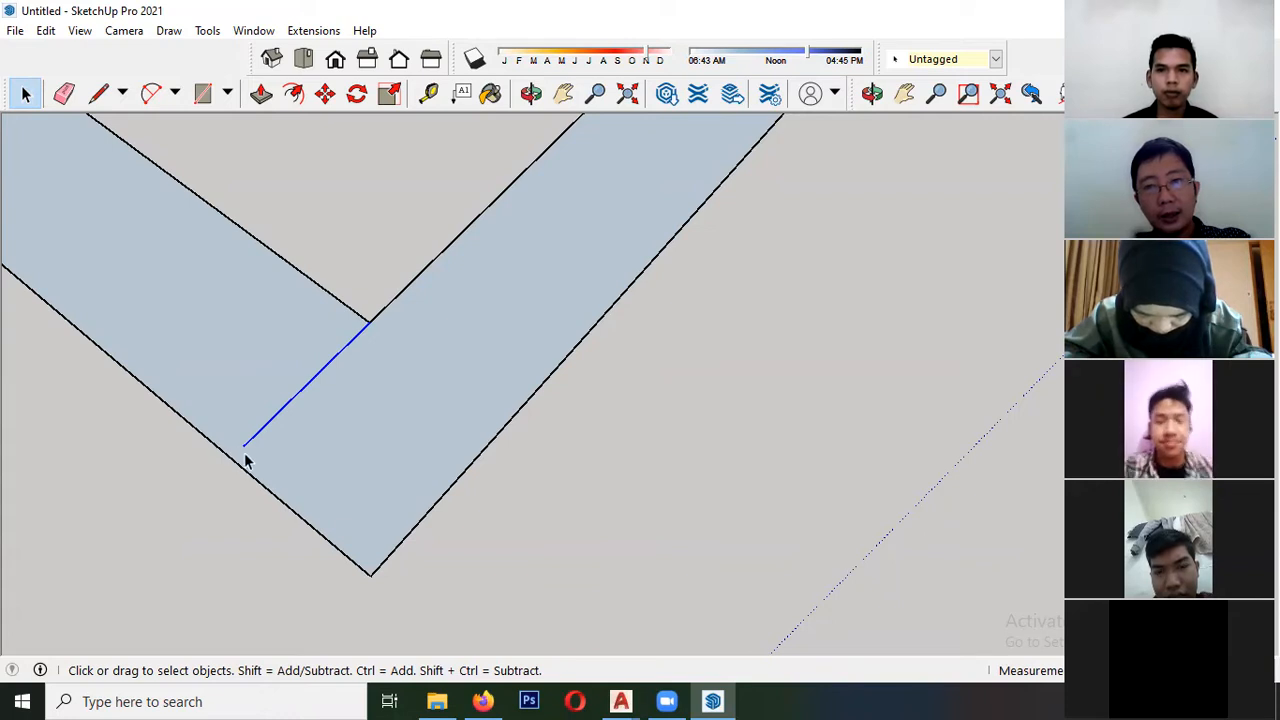
pyautogui.click(399, 406)
# - Extend the incomplete line from its open end past the outer edge of the L-shaped face
pyautogui.press('l')
pyautogui.click(244, 445)
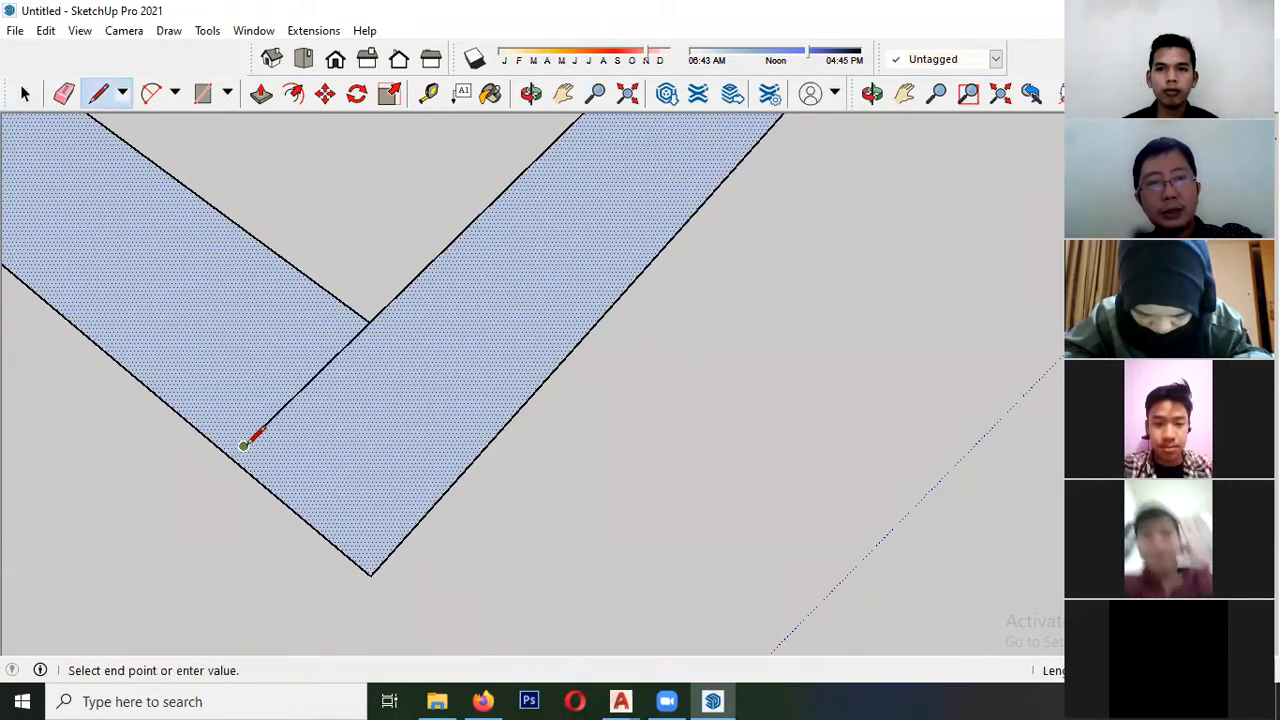
pyautogui.click(168, 518)
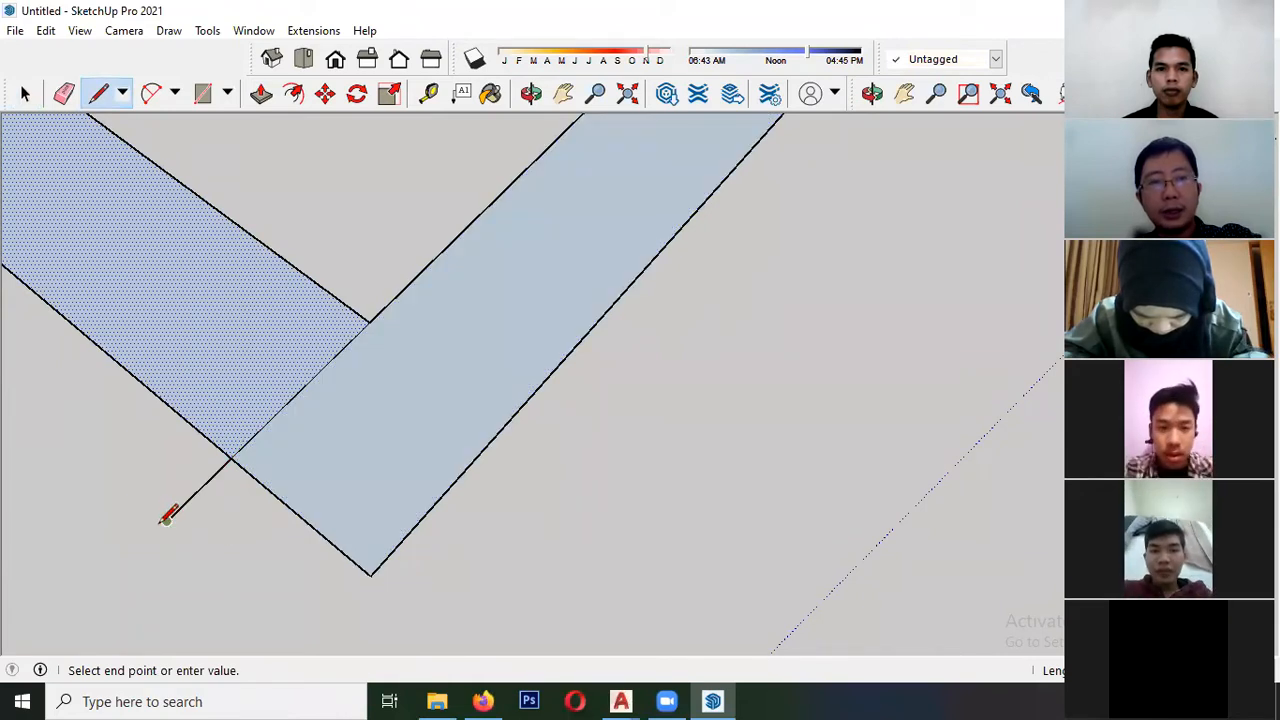
pyautogui.press('space')
# - Select the areas on both sides of the extended line and the line itself to check how the face is divided
pyautogui.click(373, 412)
pyautogui.click(257, 325)
pyautogui.click(329, 371)
pyautogui.click(306, 363)
pyautogui.click(418, 457)
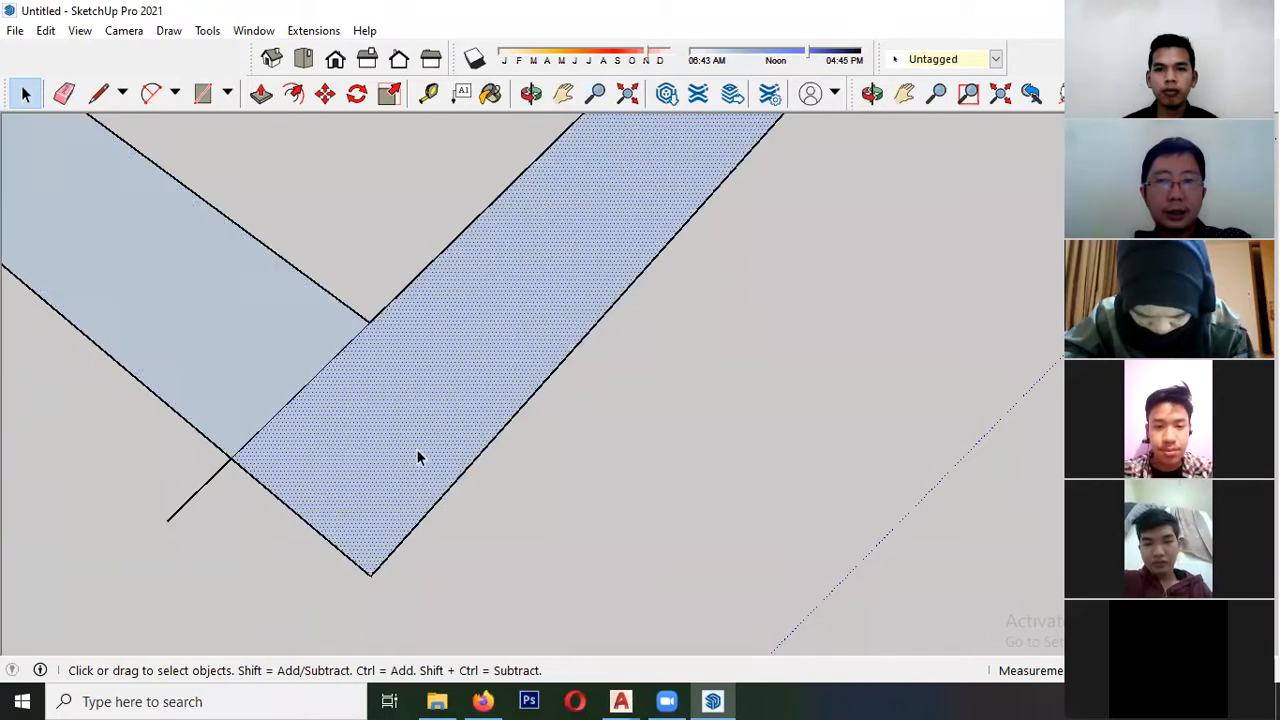
pyautogui.click(253, 334)
pyautogui.click(366, 421)
pyautogui.click(209, 329)
pyautogui.click(351, 411)
pyautogui.click(174, 316)
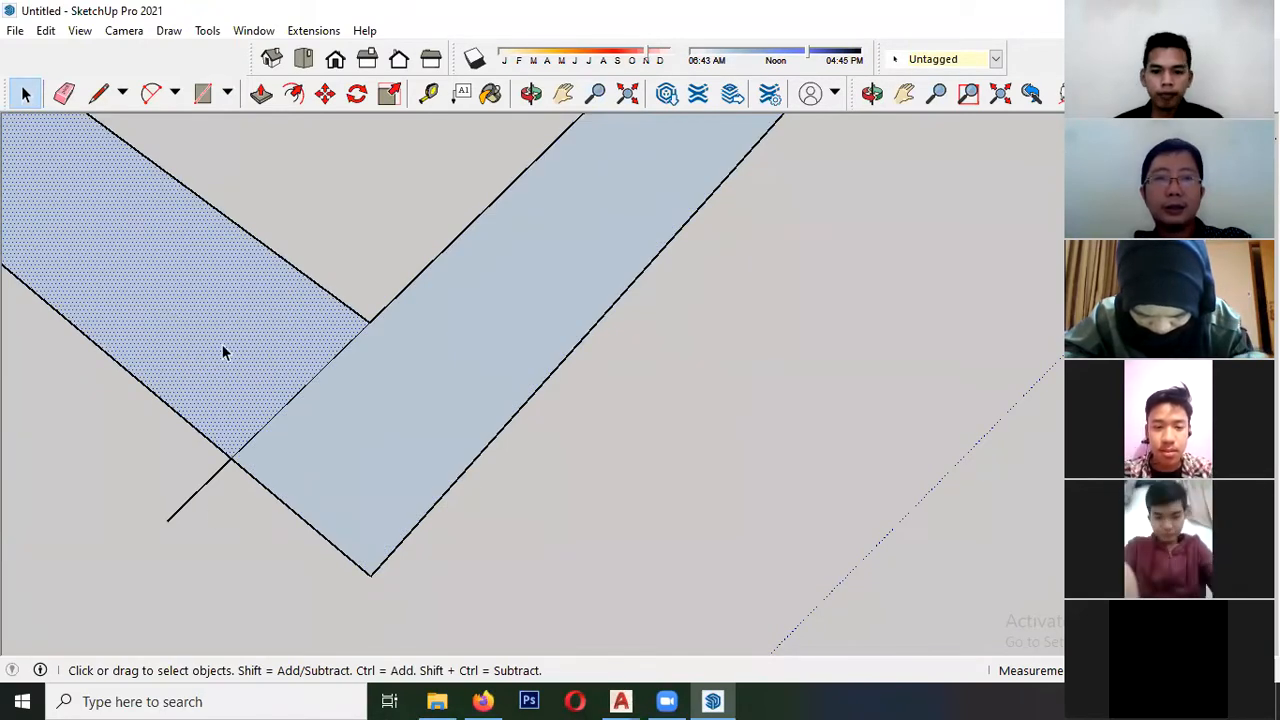
pyautogui.click(307, 389)
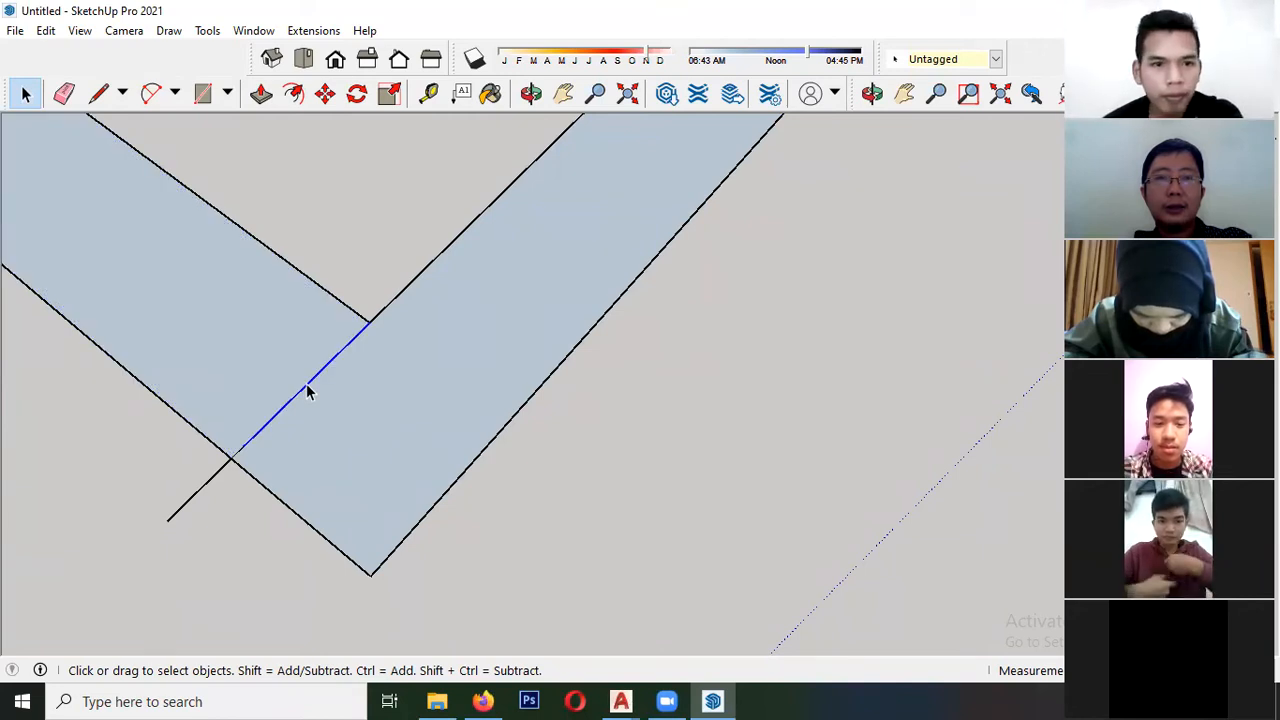
# - Delete the dividing line and its overshooting end from the L-shaped face, and select the face to check that it is whole
pyautogui.moveTo(141, 487); pyautogui.dragTo(143, 488)
pyautogui.press('Delete')
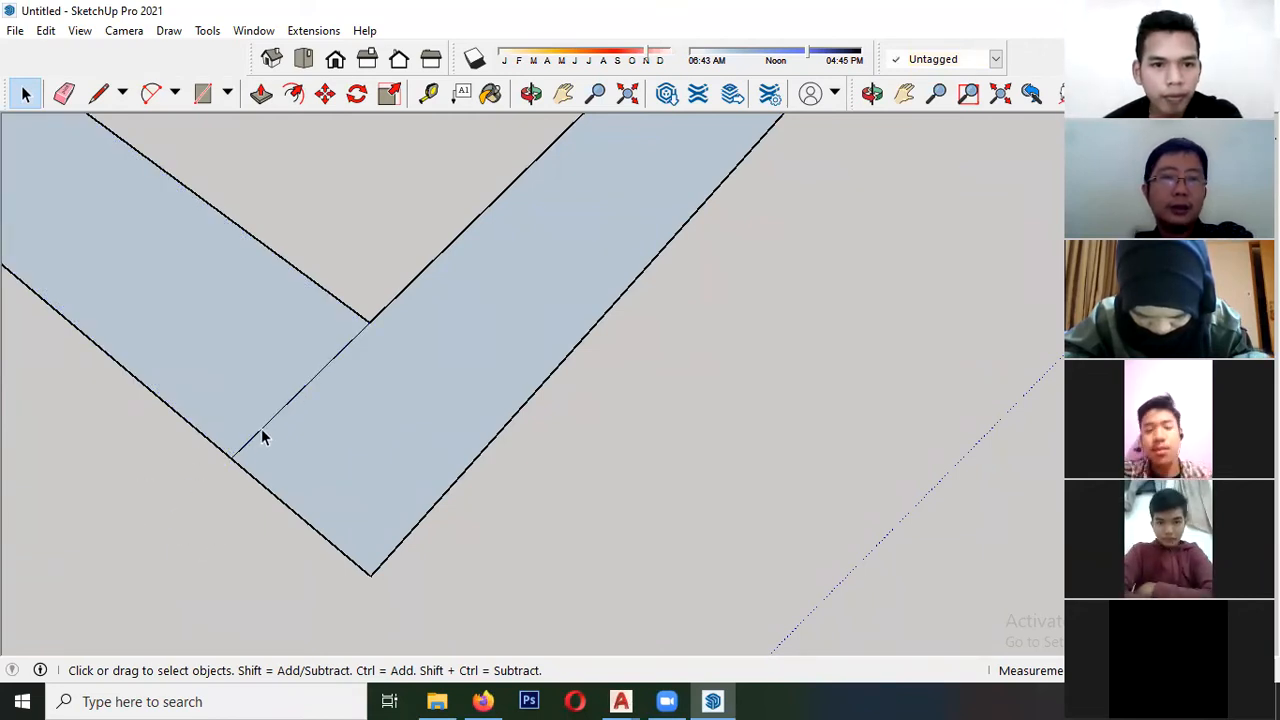
pyautogui.click(259, 429)
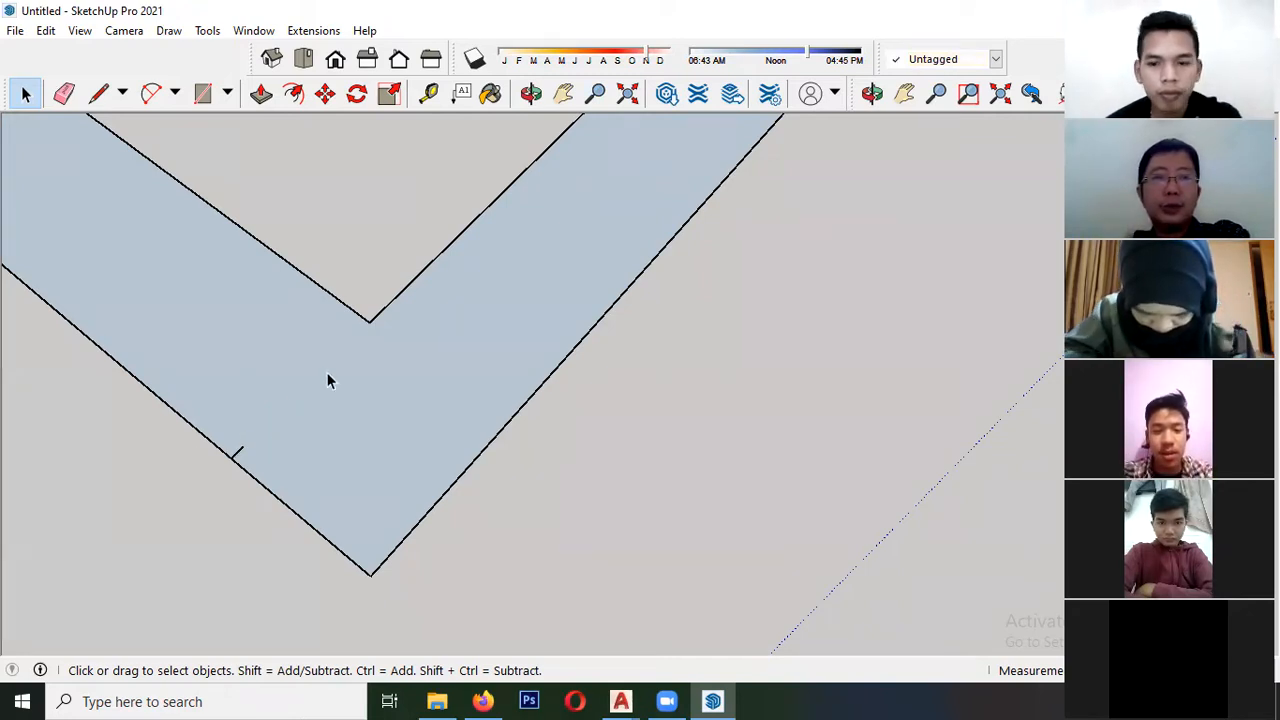
pyautogui.click(355, 369)
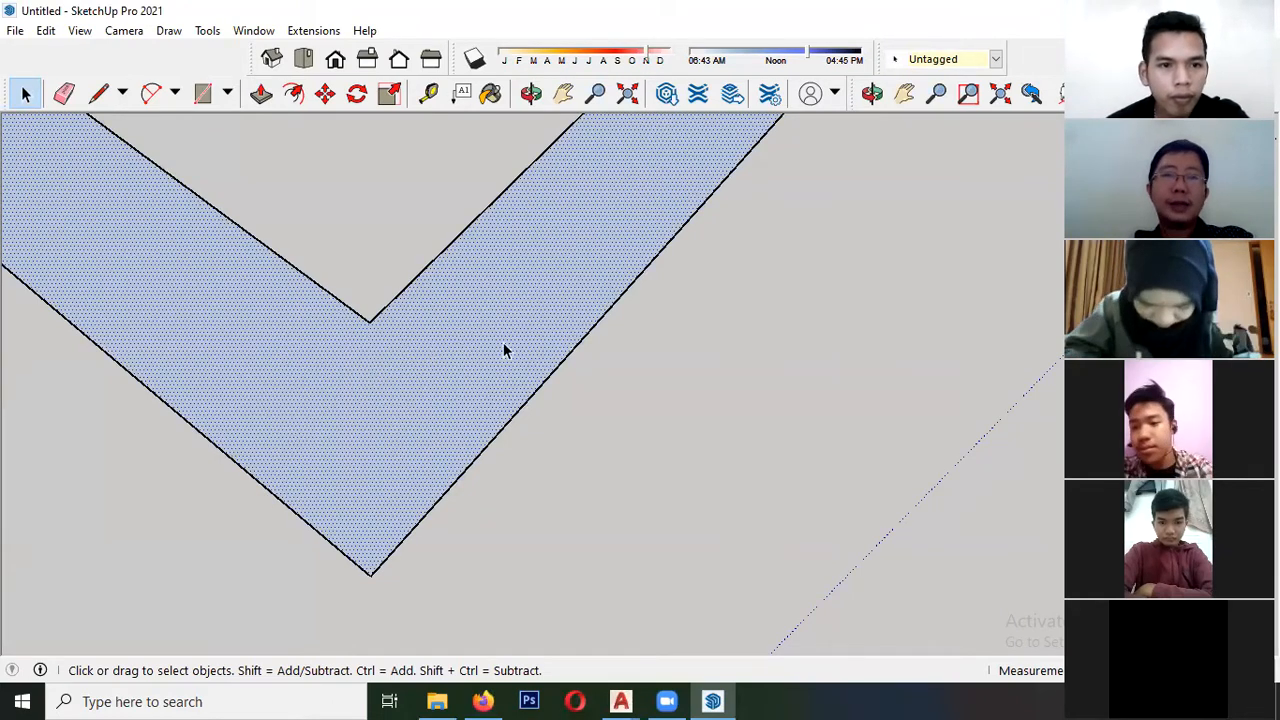
pyautogui.scroll(-5, 360, 377)
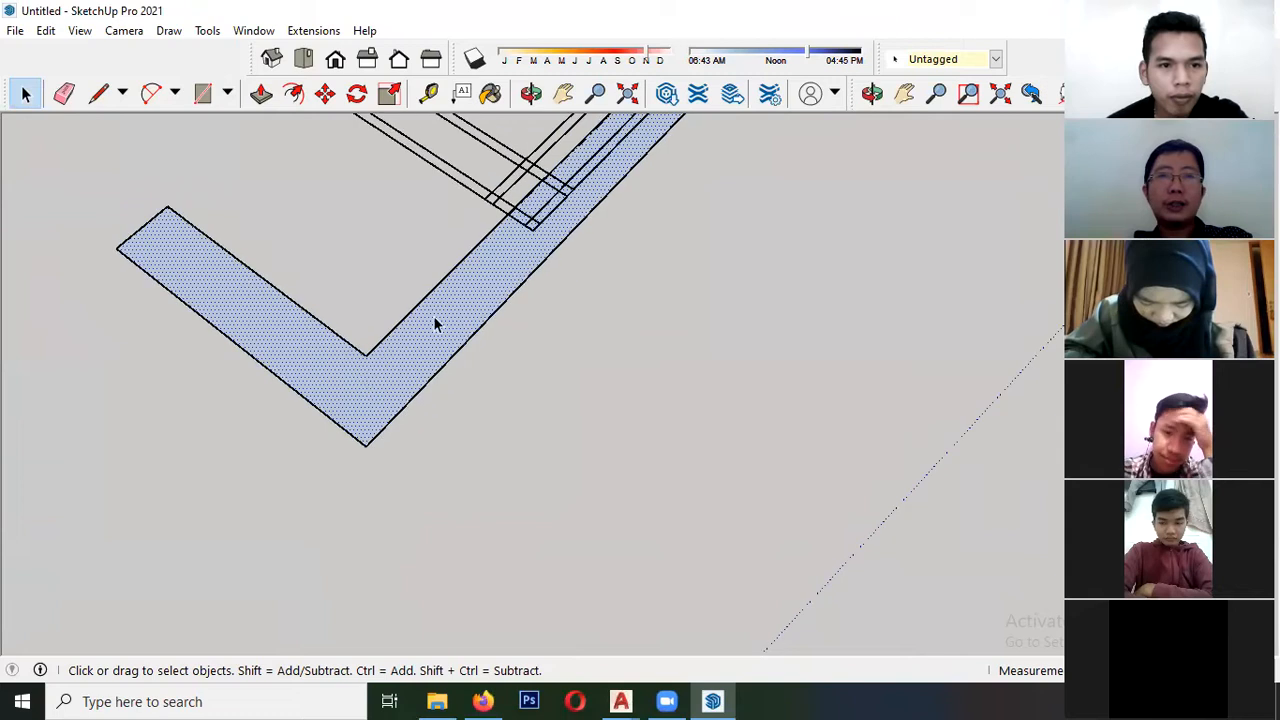
pyautogui.scroll(2, 488, 275)
pyautogui.scroll(-2, 262, 368)
pyautogui.scroll(-1, 424, 367)
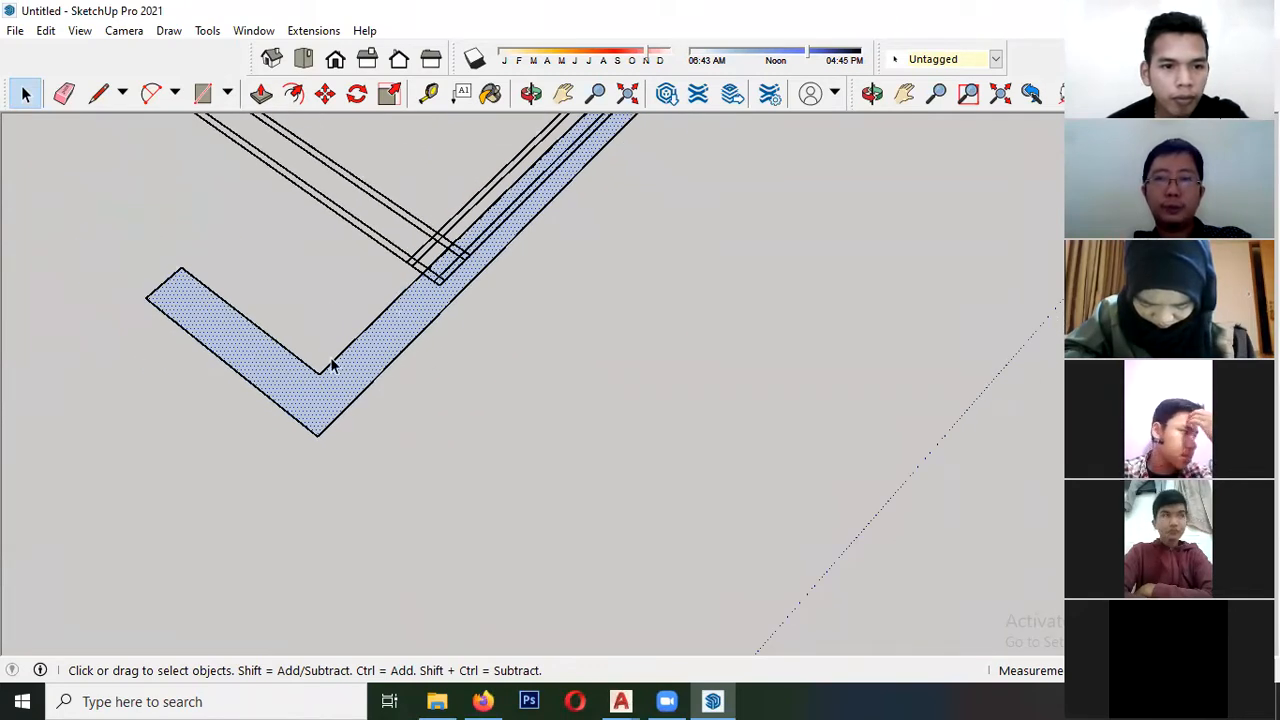
# - Draw a line from the L-shaped face's inner corner ending just short of the outer edge, and select it to show the gap
pyautogui.scroll(4, 290, 374)
pyautogui.press('l')
pyautogui.click(325, 390)
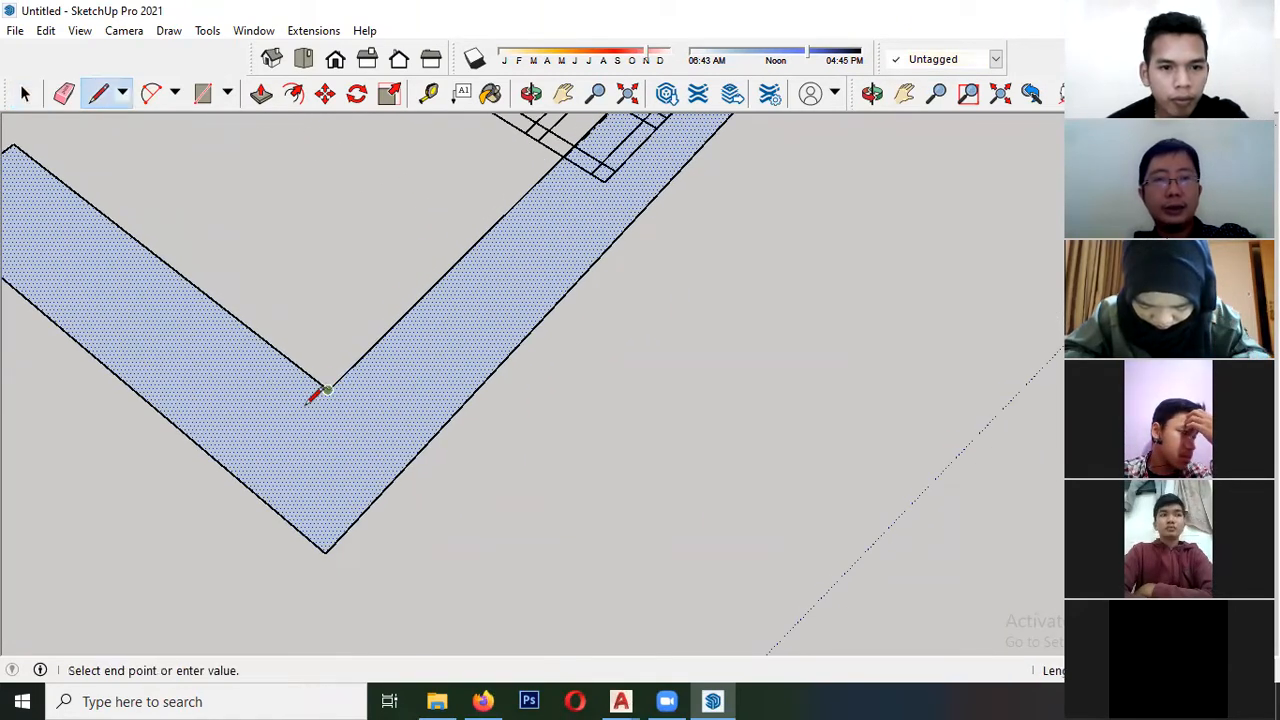
pyautogui.scroll(4, 250, 470)
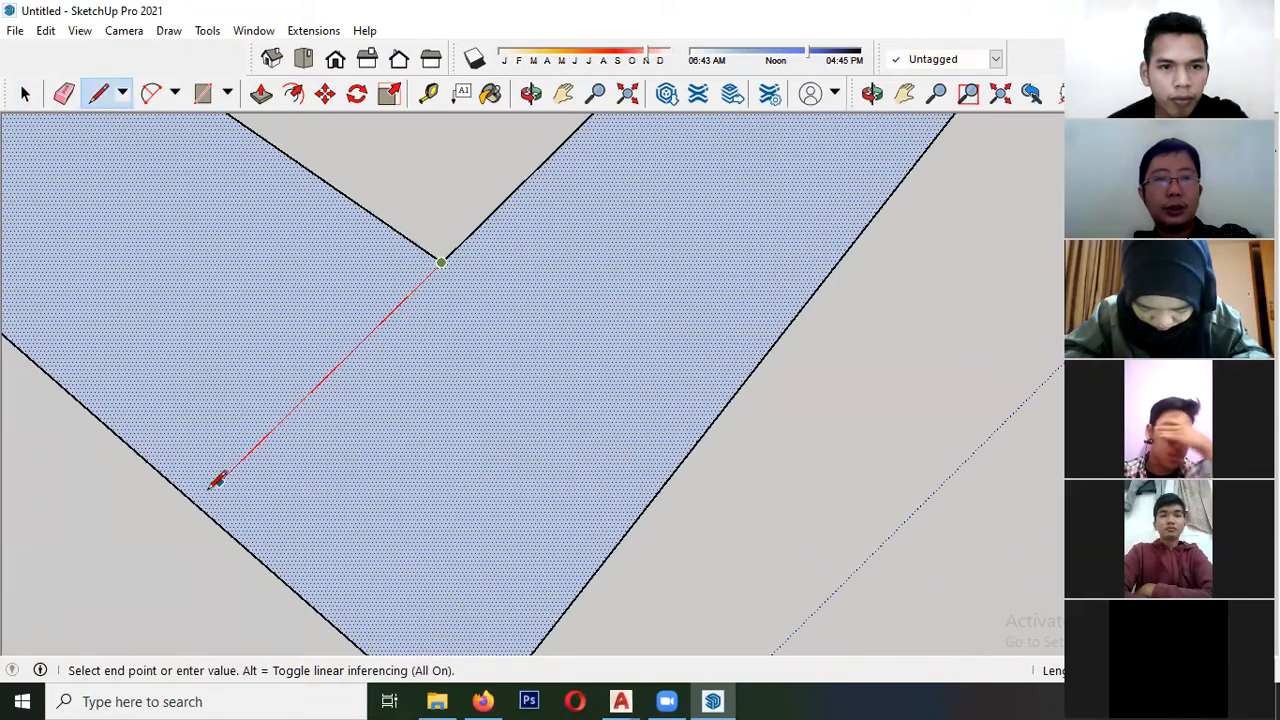
pyautogui.click(216, 482)
pyautogui.press('space')
pyautogui.scroll(-3, 213, 488)
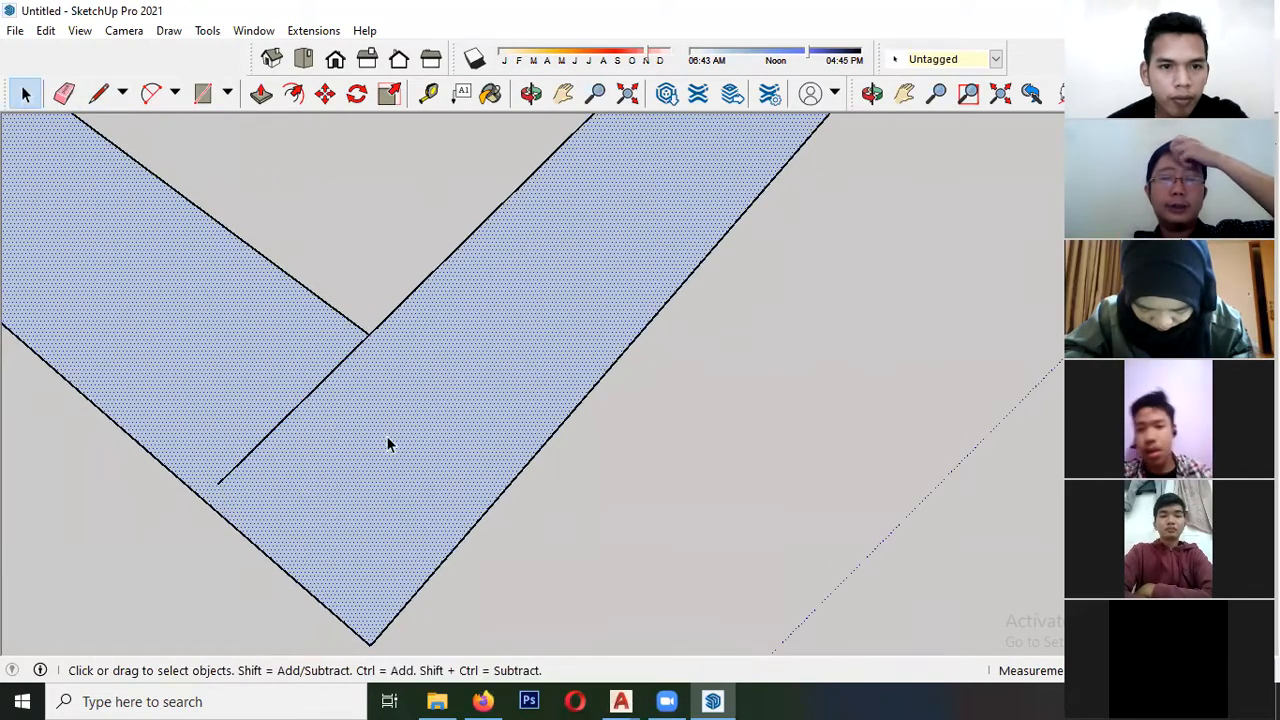
pyautogui.scroll(-3, 317, 390)
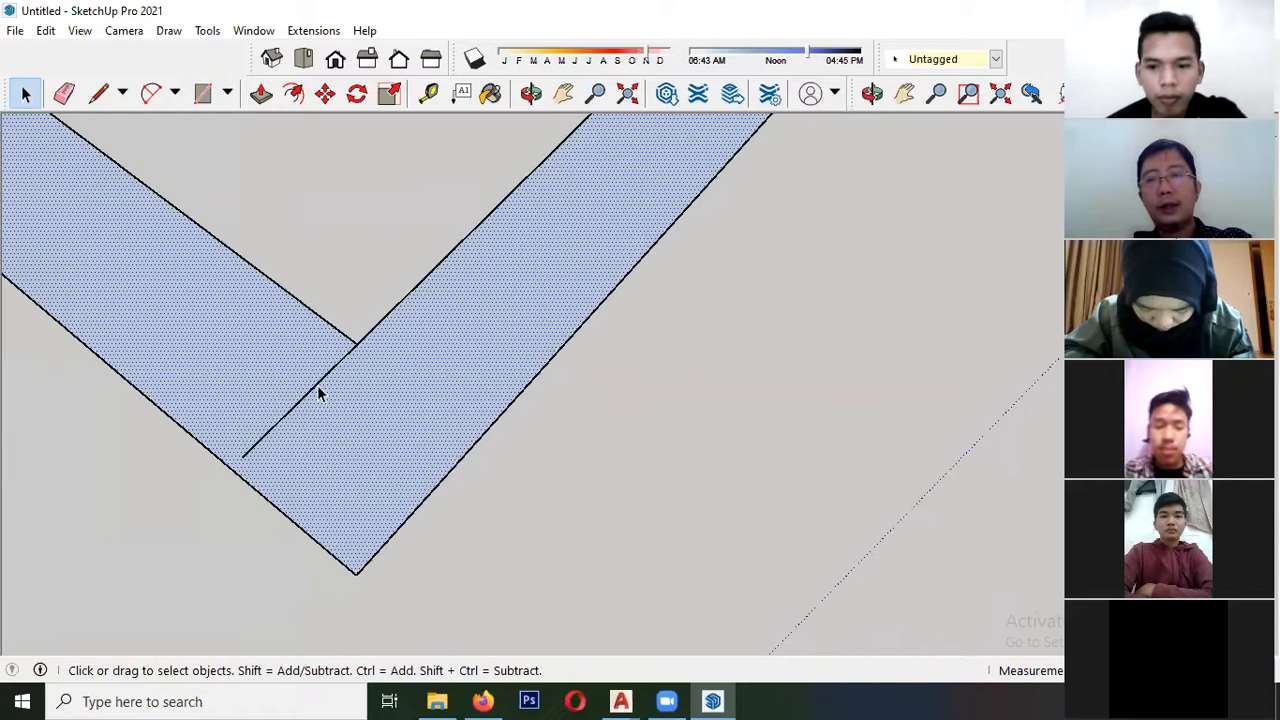
pyautogui.scroll(3, 302, 440)
pyautogui.click(292, 416)
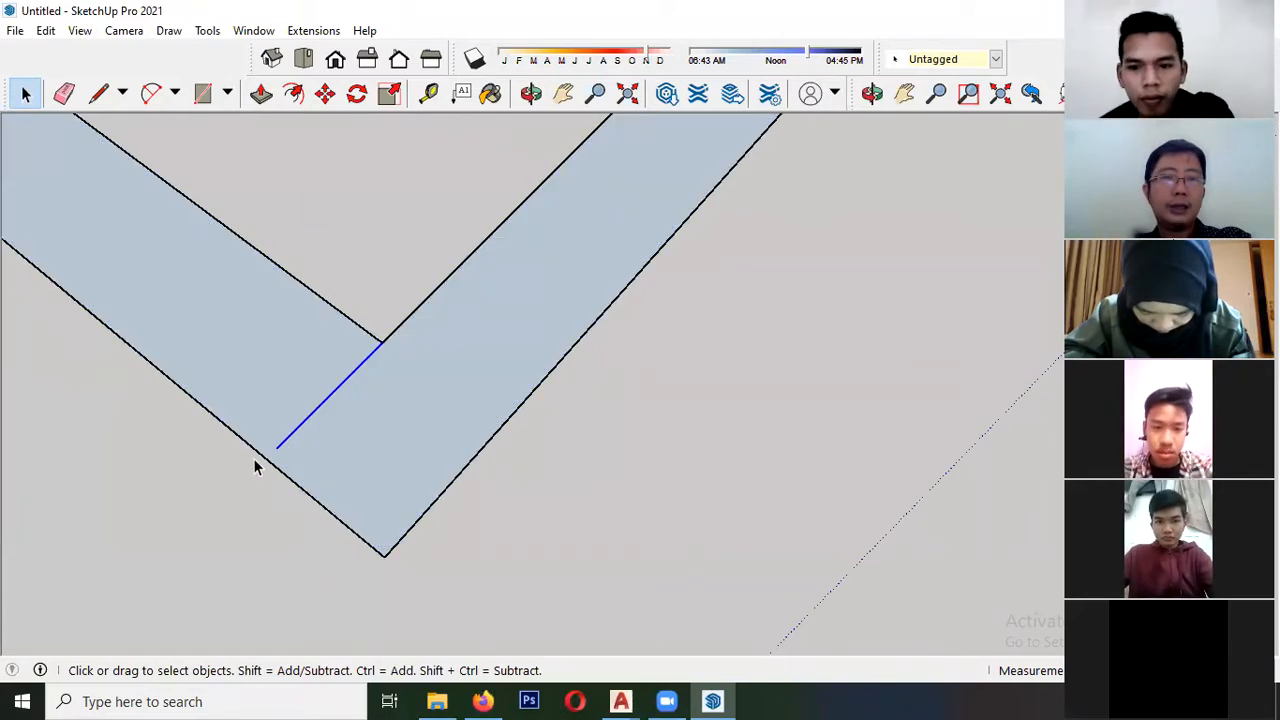
# - Draw a complete dividing line from the inner corner of the L-shaped face to its outer edge
pyautogui.scroll(-3, 265, 470)
pyautogui.scroll(3, 330, 470)
pyautogui.press('l')
pyautogui.click(332, 325)
pyautogui.click(193, 460)
pyautogui.press('space')
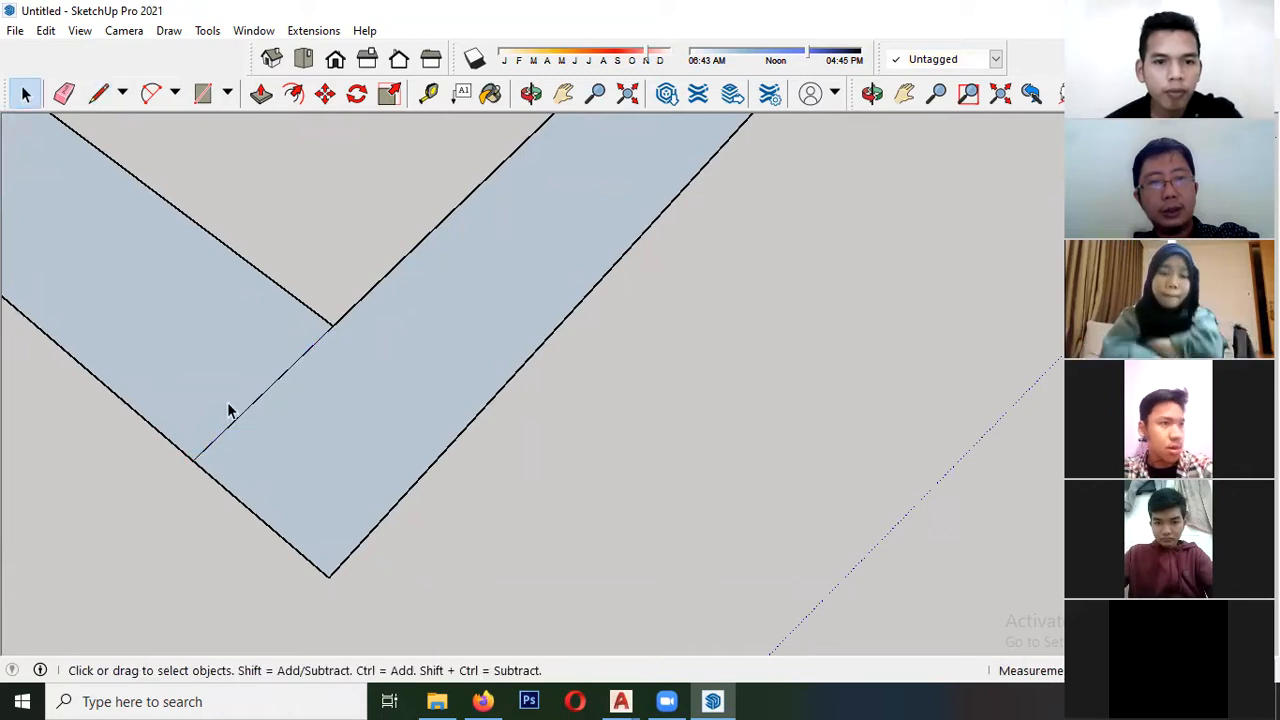
# - Select the short and long arms of the L-shaped face in turn to check how the completed line divides it
pyautogui.click(170, 302)
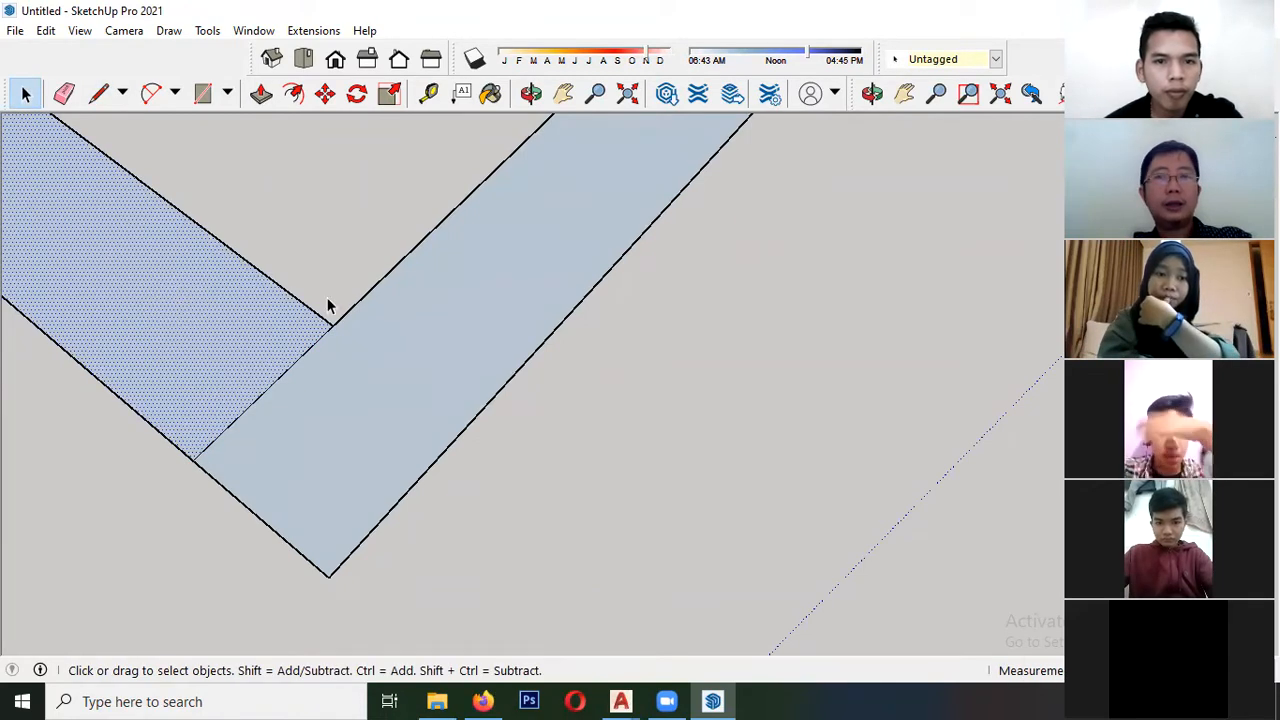
pyautogui.scroll(-2, 416, 352)
pyautogui.scroll(1, 285, 422)
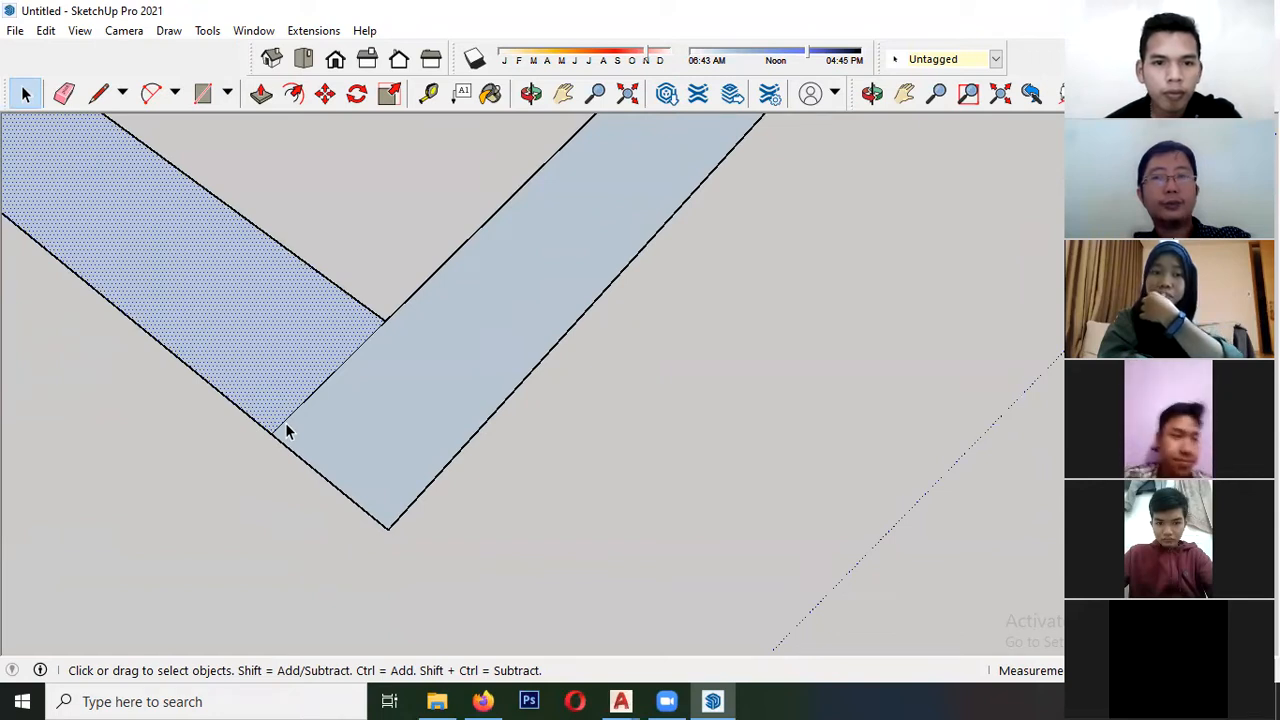
pyautogui.scroll(-4, 285, 425)
pyautogui.scroll(4, 302, 443)
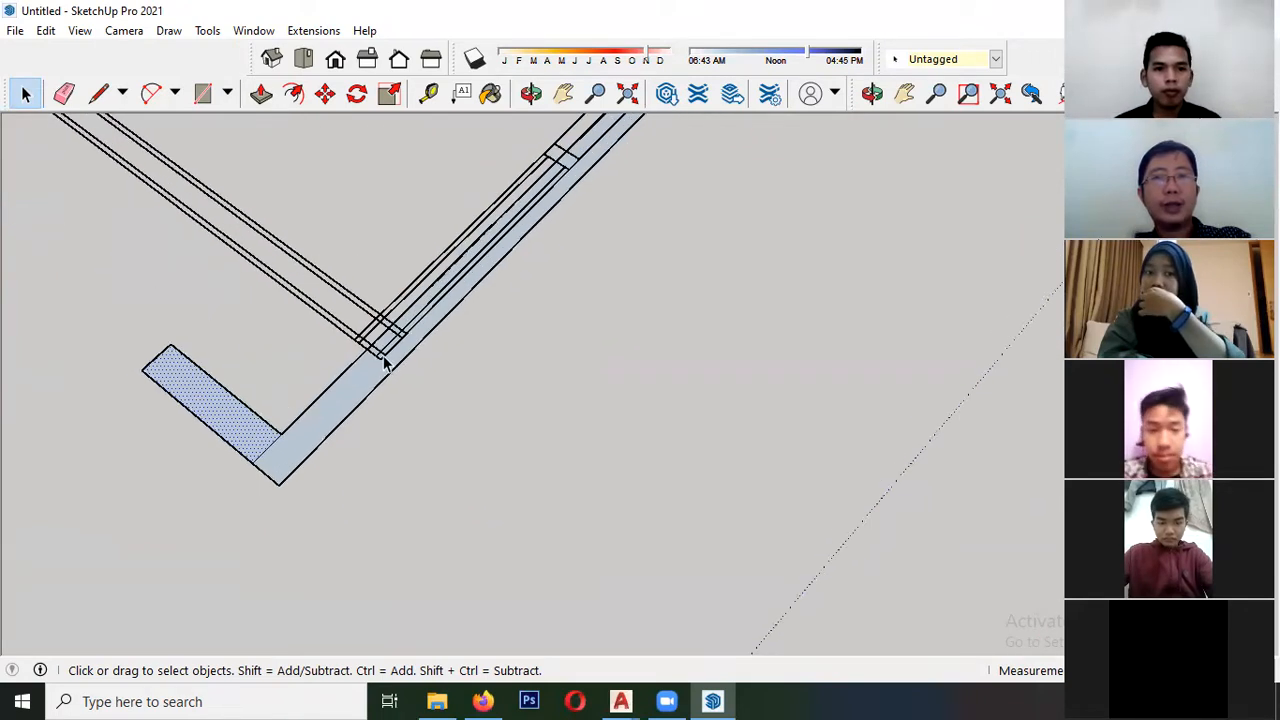
pyautogui.click(352, 390)
pyautogui.scroll(-4, 351, 405)
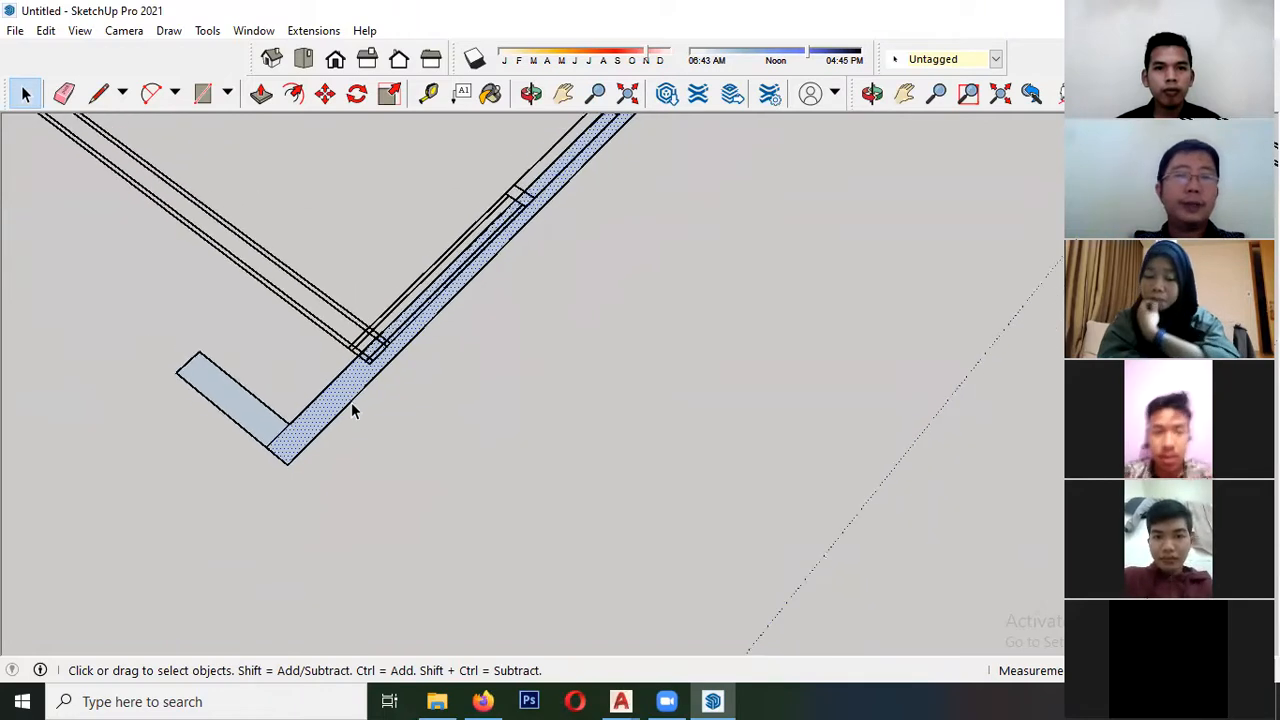
pyautogui.scroll(3, 290, 438)
pyautogui.scroll(2, 327, 425)
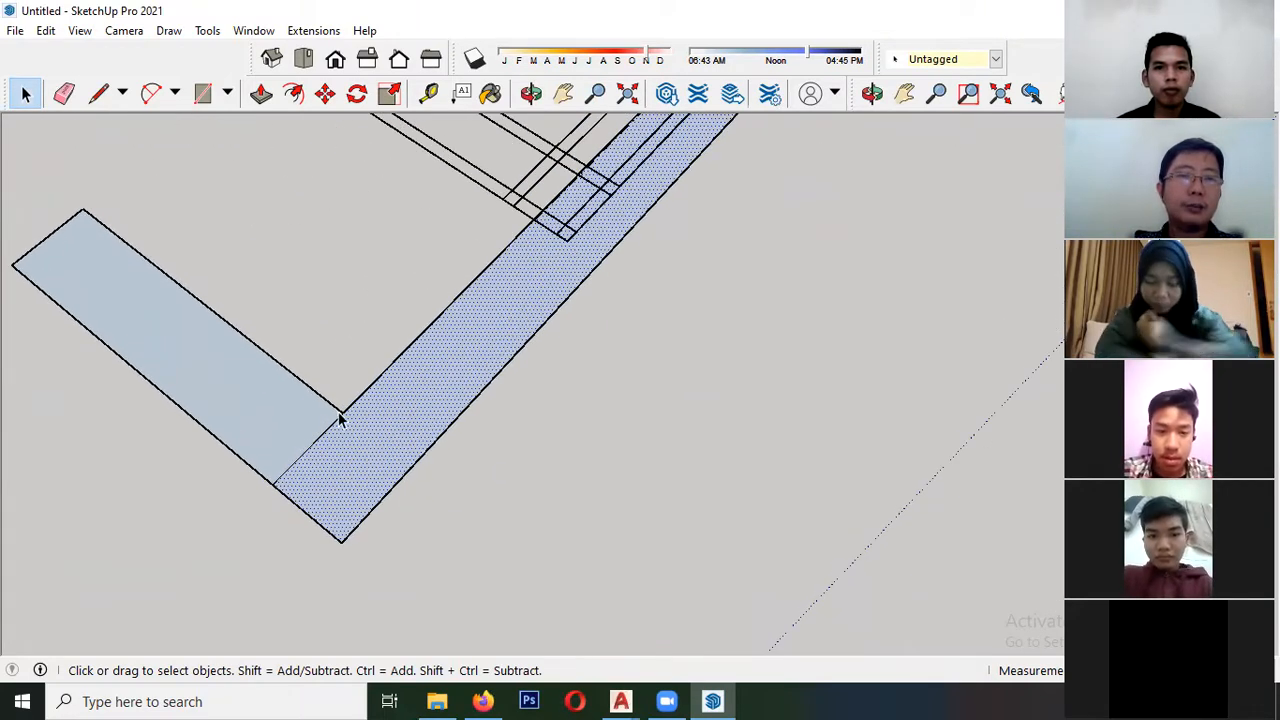
pyautogui.scroll(-2, 284, 470)
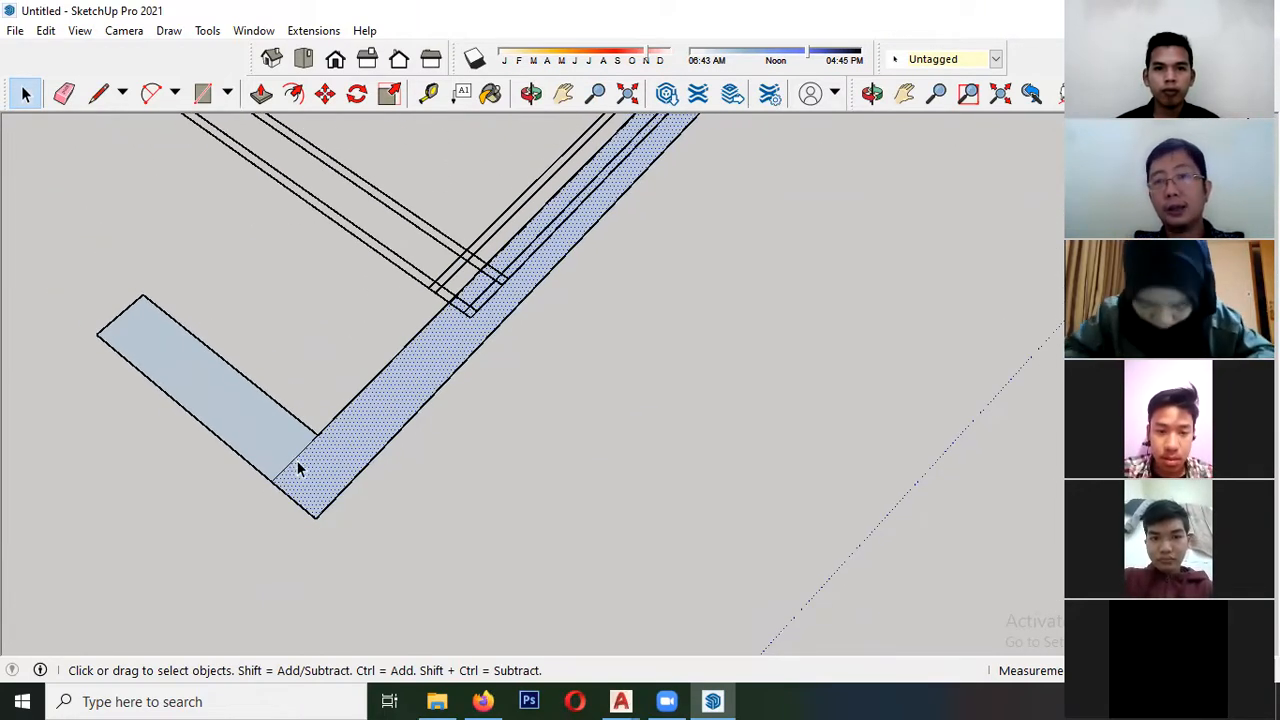
pyautogui.scroll(-3, 297, 468)
pyautogui.scroll(-3, 298, 474)
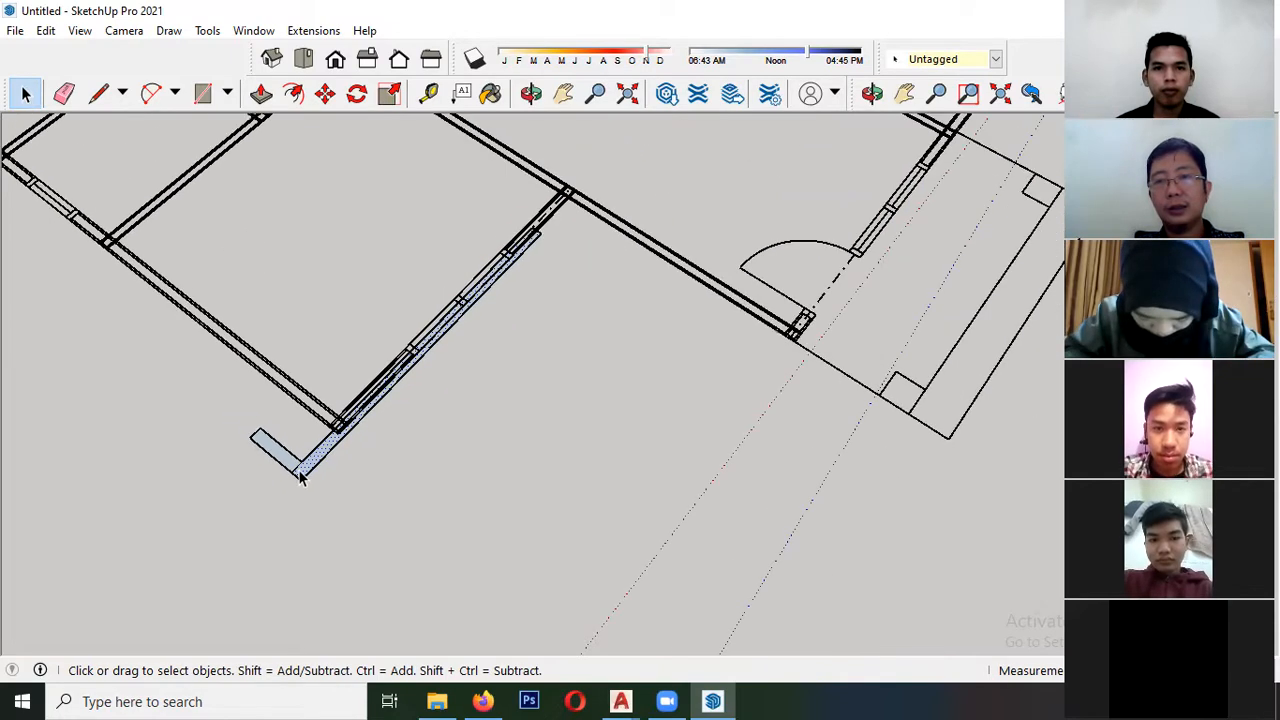
# - Undo the wall-face demonstration, and delete the separate L-shaped face with its edges beside the front elevation
pyautogui.scroll(-8, 302, 478)
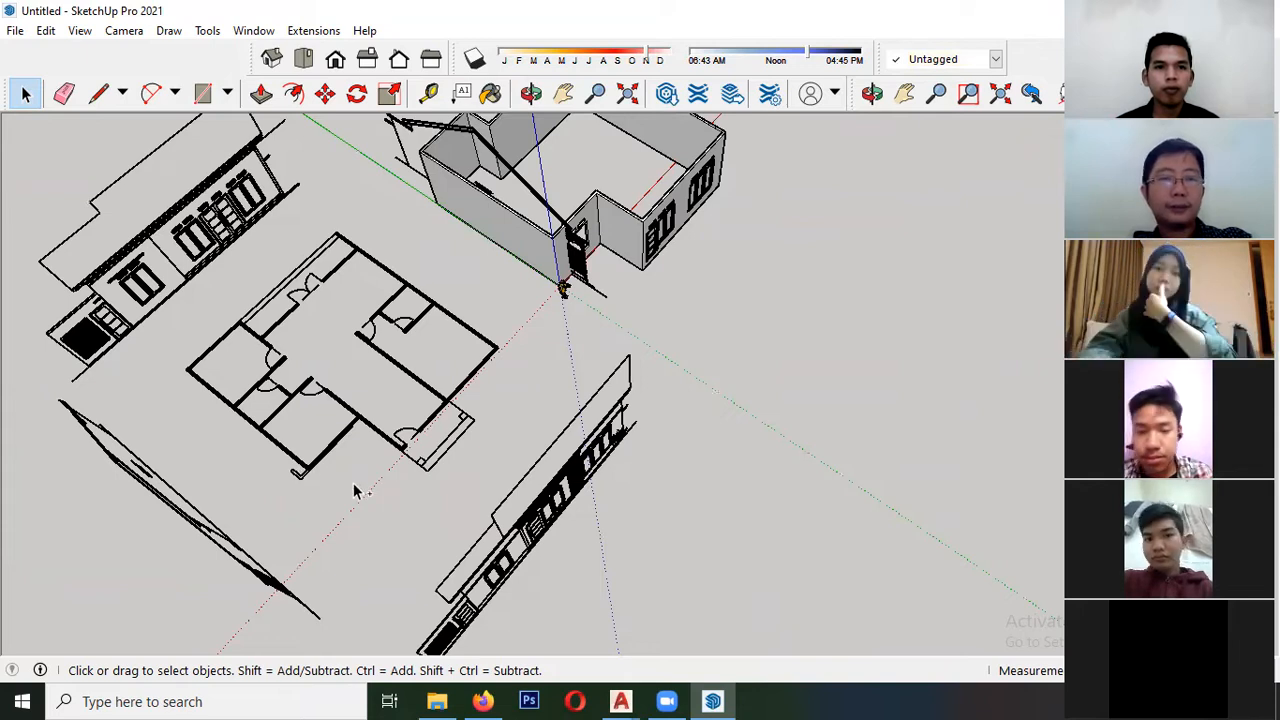
pyautogui.hotkey('ctrl', 'z')
pyautogui.moveTo(355, 490)
pyautogui.mouseDown(button='middle')
pyautogui.moveTo(209, 500)
pyautogui.moveTo(514, 466)
pyautogui.moveTo(568, 405)
pyautogui.mouseUp(button='middle')
pyautogui.scroll(10, 568, 405)
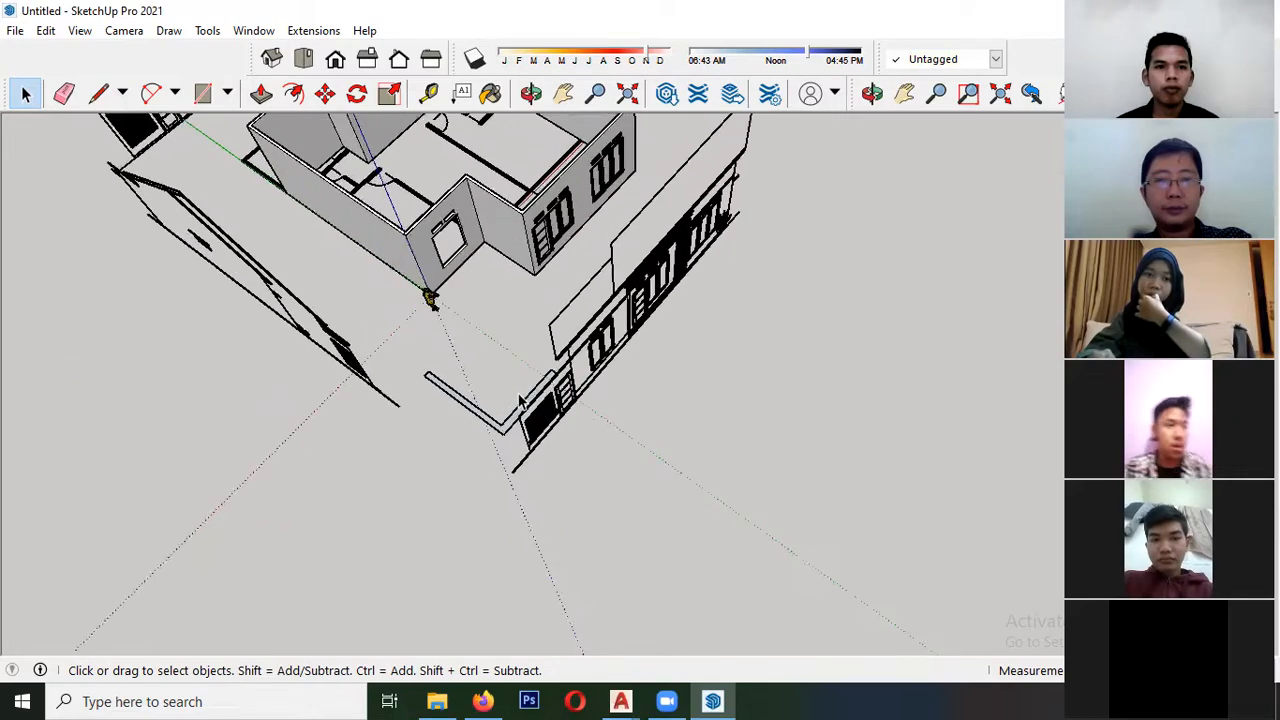
pyautogui.click(512, 445)
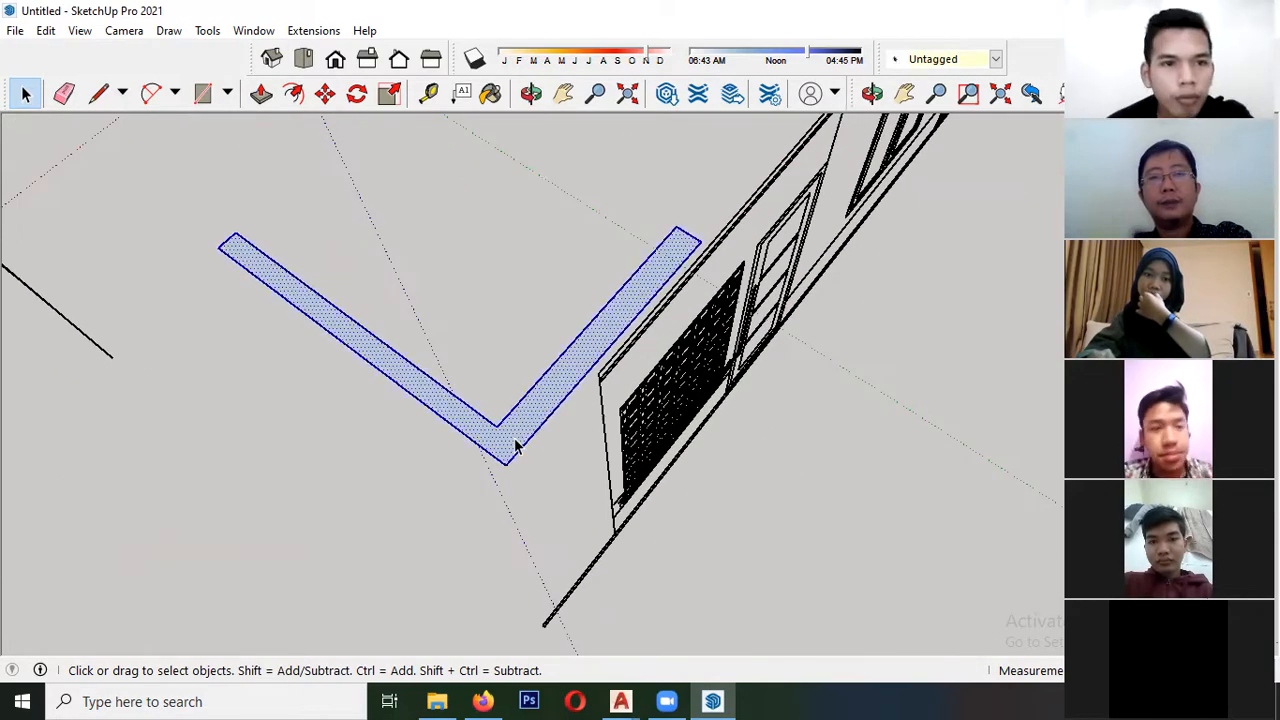
pyautogui.press('Delete')
pyautogui.scroll(-3, 272, 443)
pyautogui.moveTo(310, 452)
pyautogui.mouseDown(button='middle')
pyautogui.moveTo(448, 457)
pyautogui.moveTo(508, 312)
pyautogui.moveTo(446, 390)
pyautogui.moveTo(303, 371)
pyautogui.mouseUp(button='middle')
pyautogui.scroll(3, 571, 278)
pyautogui.moveTo(571, 278); pyautogui.dragTo(357, 315, button='middle')
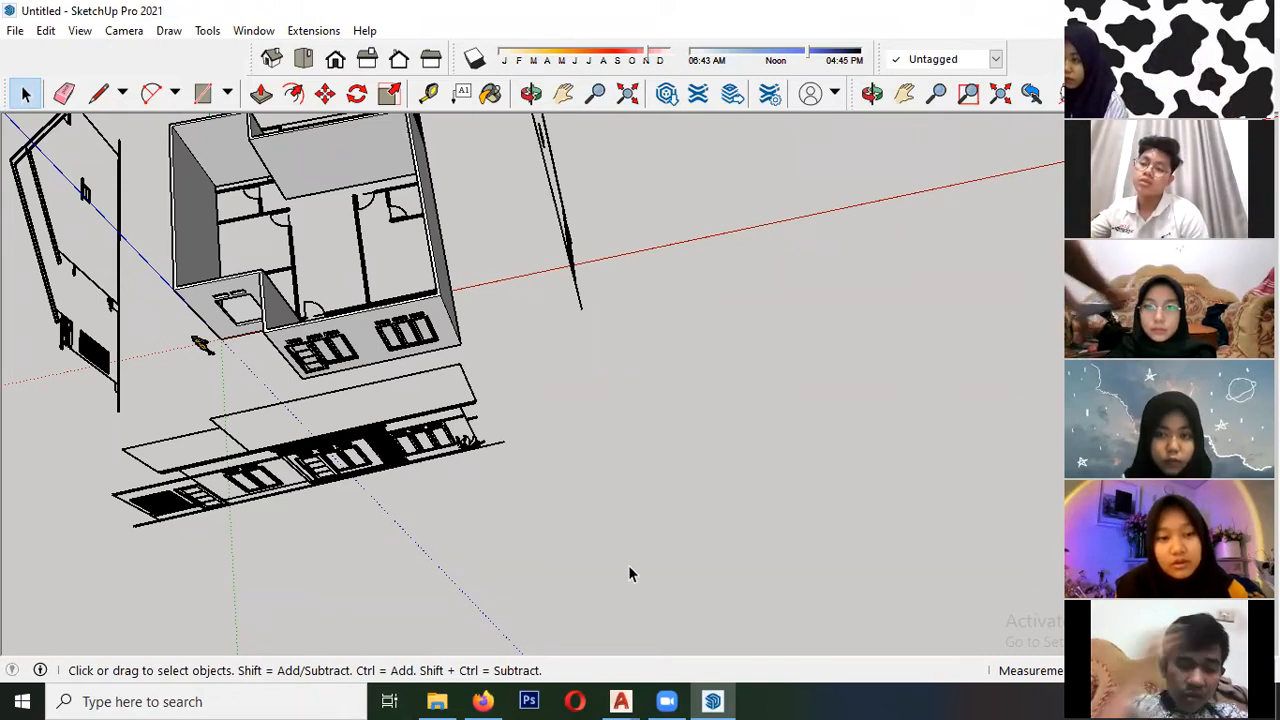
# - Draw a rectangle over the outer outline of the two-pane window on the front elevation to create its face
pyautogui.moveTo(485, 460)
pyautogui.mouseDown(button='middle')
pyautogui.moveTo(334, 406)
pyautogui.moveTo(470, 396)
pyautogui.mouseUp(button='middle')
pyautogui.scroll(3, 424, 402)
pyautogui.keyDown('shift'); pyautogui.moveTo(345, 377); pyautogui.dragTo(350, 318, button='middle'); pyautogui.keyUp('shift')
pyautogui.scroll(4, 523, 449)
pyautogui.moveTo(523, 449)
pyautogui.keyDown('shift'); pyautogui.mouseDown(button='middle')
pyautogui.moveTo(466, 329)
pyautogui.moveTo(535, 315)
pyautogui.mouseUp(button='middle'); pyautogui.keyUp('shift')
pyautogui.scroll(1, 404, 391)
pyautogui.moveTo(404, 391); pyautogui.dragTo(432, 448, button='middle')
pyautogui.scroll(-2, 440, 480)
pyautogui.scroll(7, 365, 490)
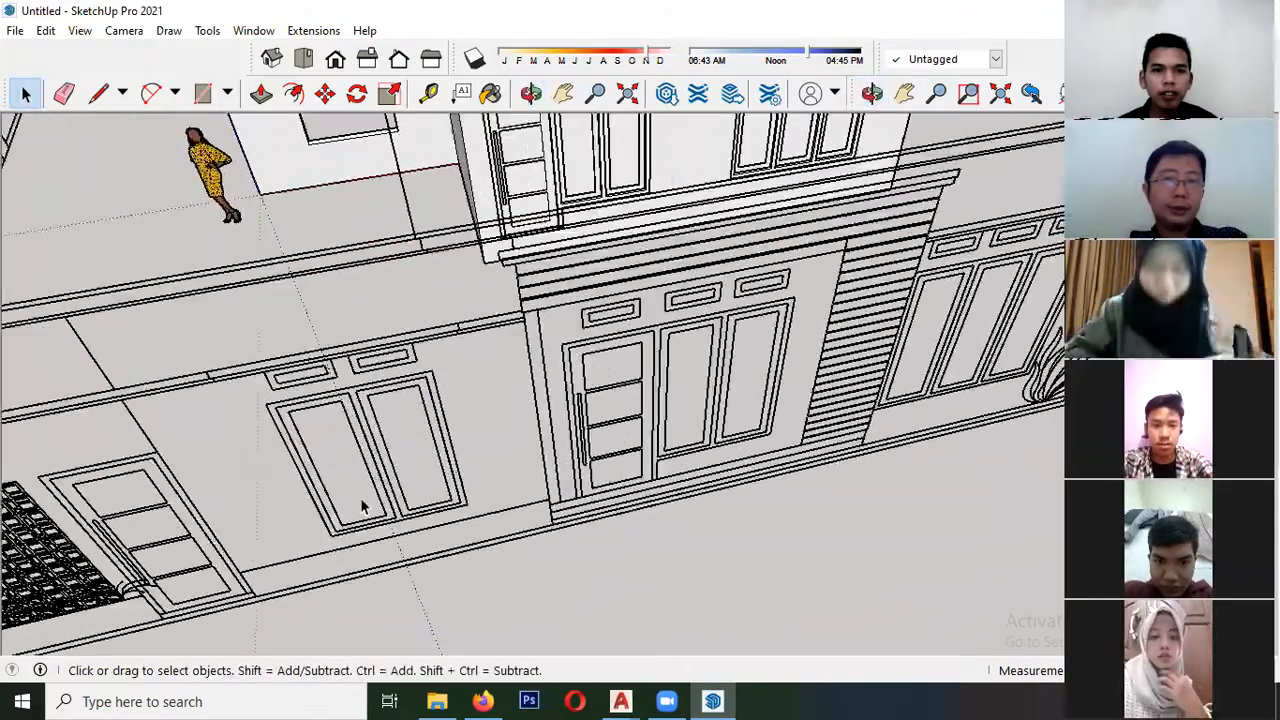
pyautogui.press('r')
pyautogui.press('space')
pyautogui.press('r')
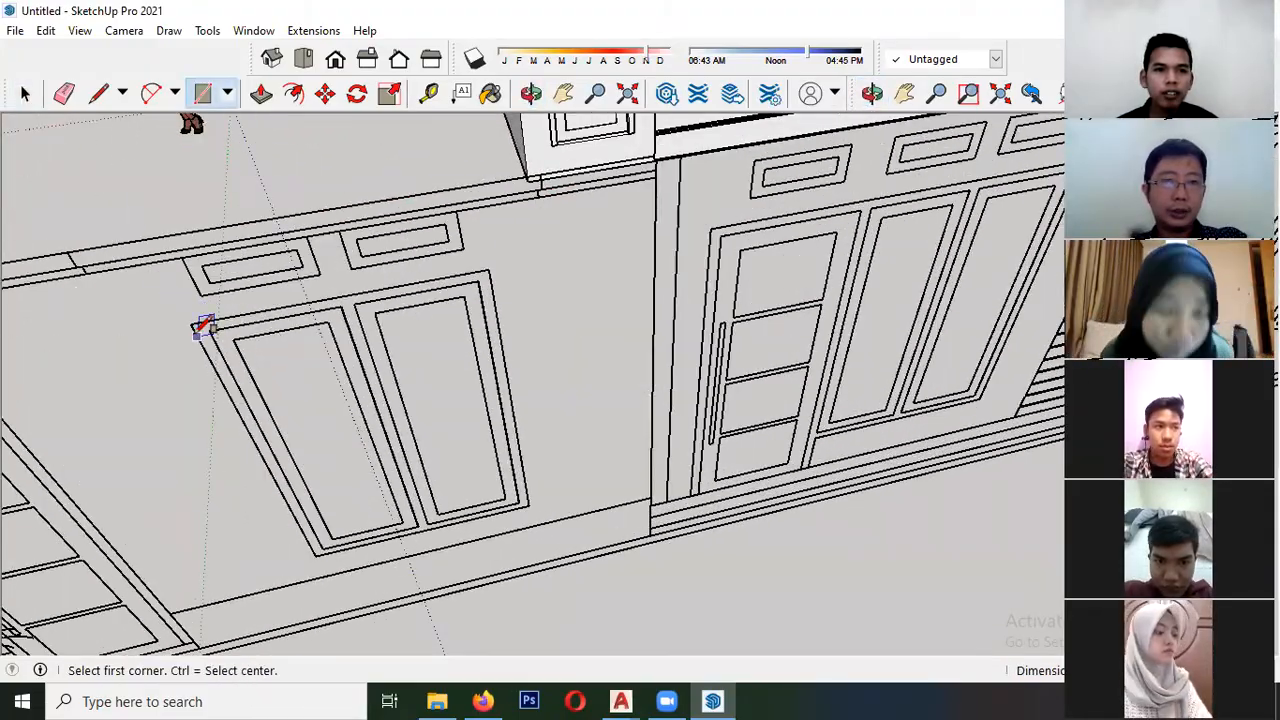
pyautogui.click(528, 505)
pyautogui.press('space')
# - Separate the sash areas of the two-pane window with rectangles and delete their faces, leaving only the outer frame face
pyautogui.press('r')
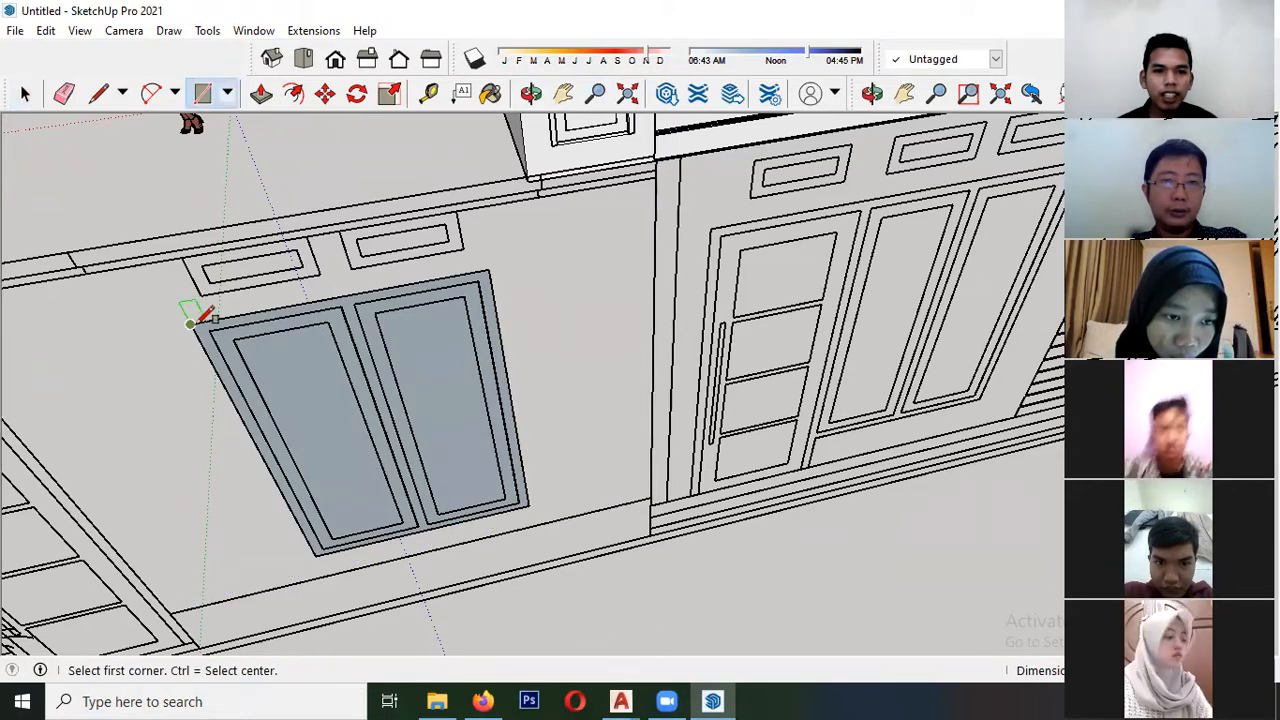
pyautogui.scroll(2, 418, 526)
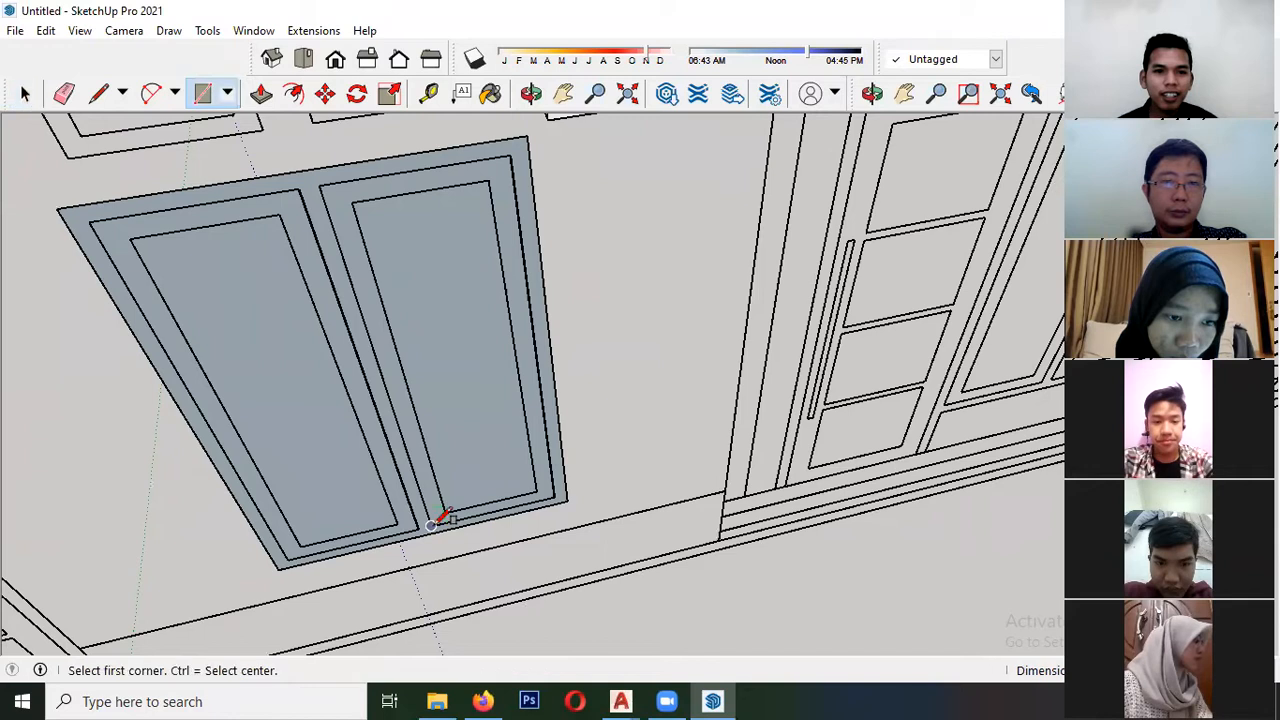
pyautogui.click(510, 153)
pyautogui.press('space')
pyautogui.click(430, 258)
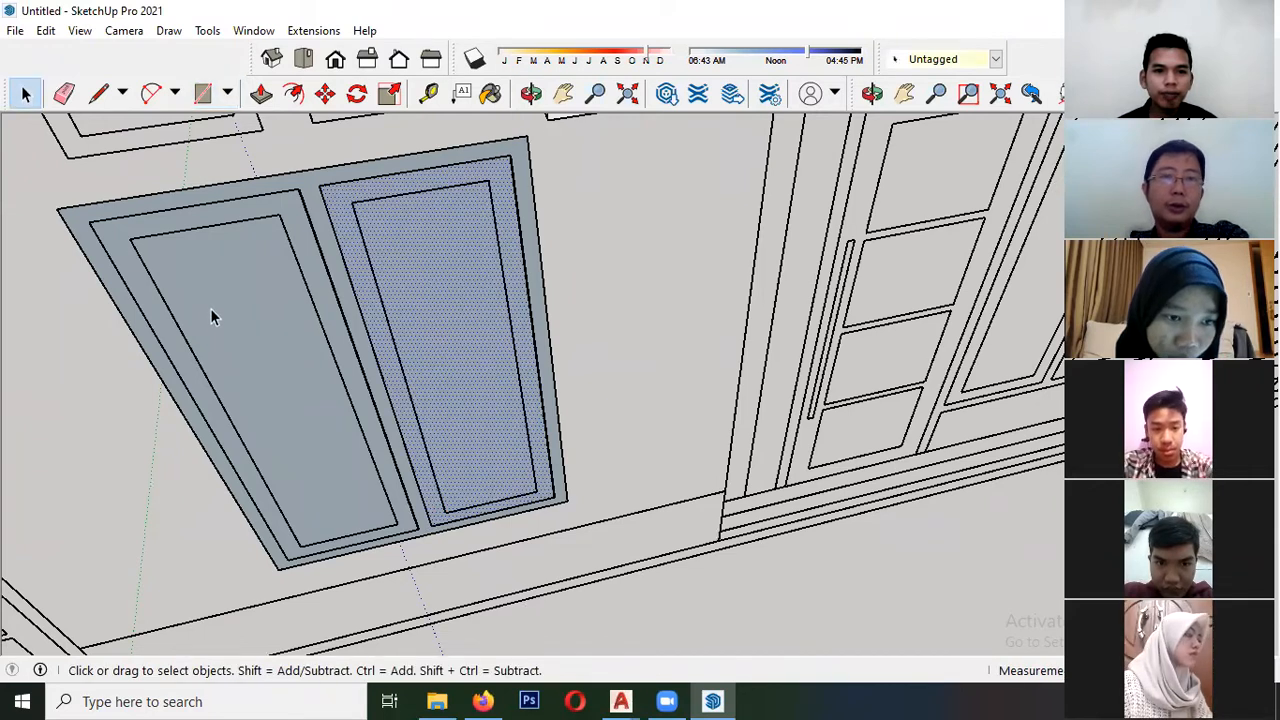
pyautogui.press('Delete')
pyautogui.click(210, 308)
pyautogui.press('Delete')
# - Make a component from the two-pane window's frame face and its bounding edges
pyautogui.doubleClick(322, 192)
pyautogui.rightClick(316, 180)
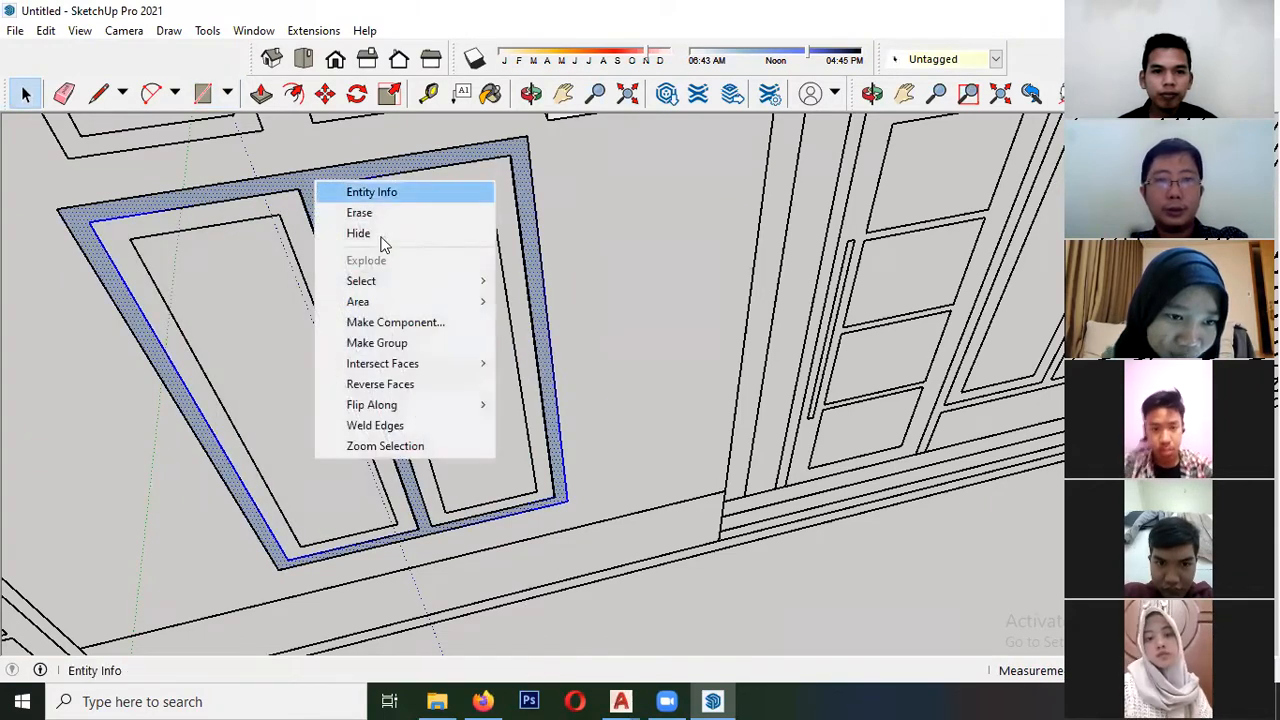
pyautogui.click(408, 323)
pyautogui.click(643, 545)
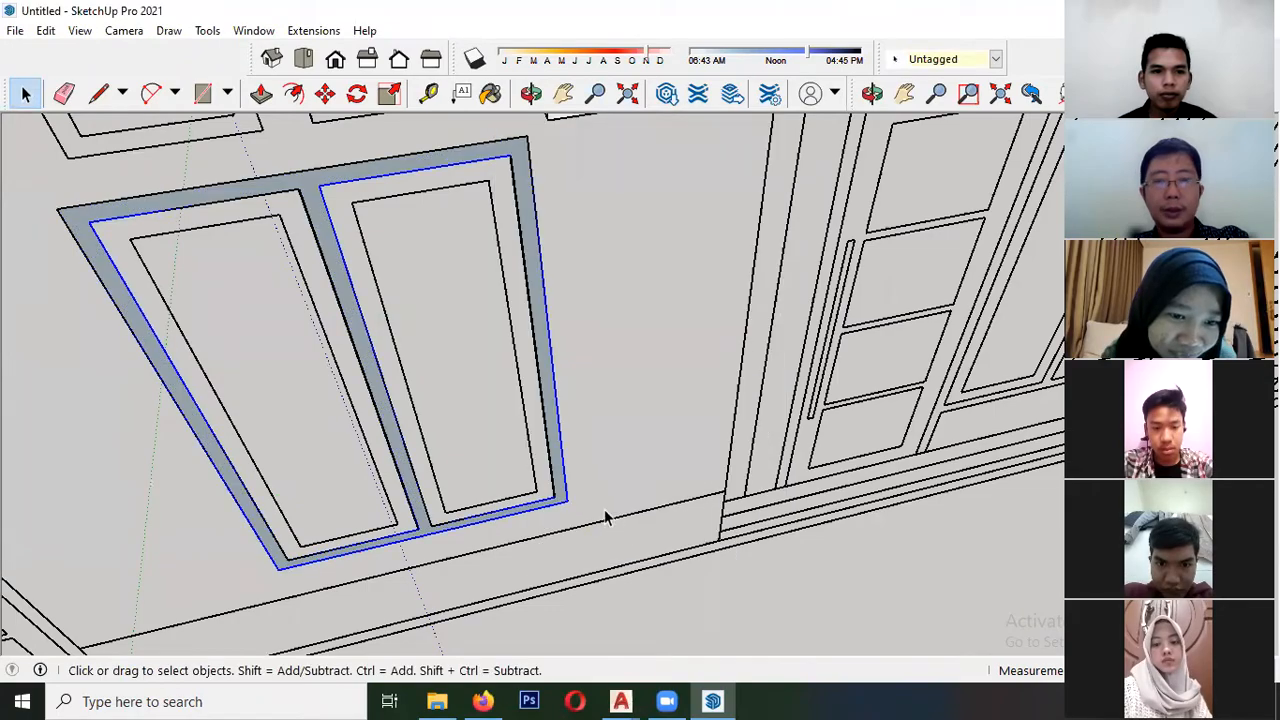
# - Move the window frame component by its lower corner into the matching window opening of the house wall
pyautogui.press('m')
pyautogui.scroll(-5, 565, 505)
pyautogui.click(512, 504)
pyautogui.scroll(-3, 511, 494)
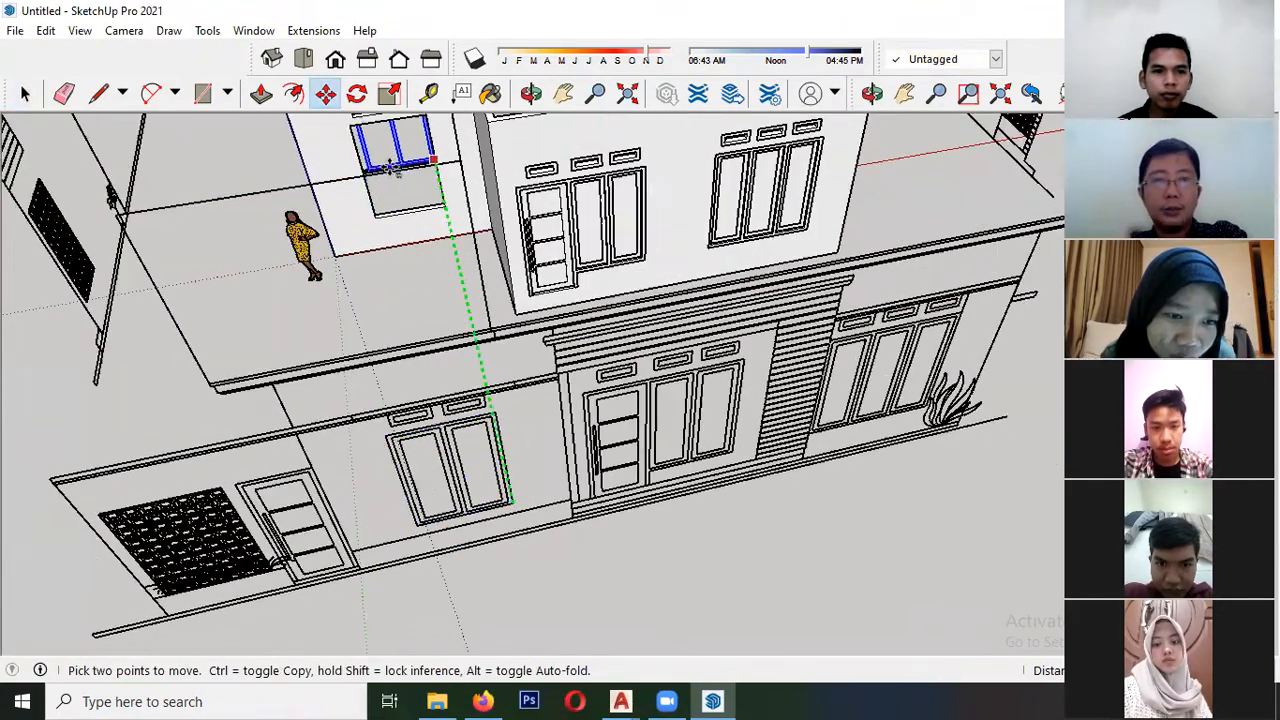
pyautogui.scroll(8, 397, 170)
pyautogui.moveTo(454, 234); pyautogui.dragTo(340, 215, button='middle')
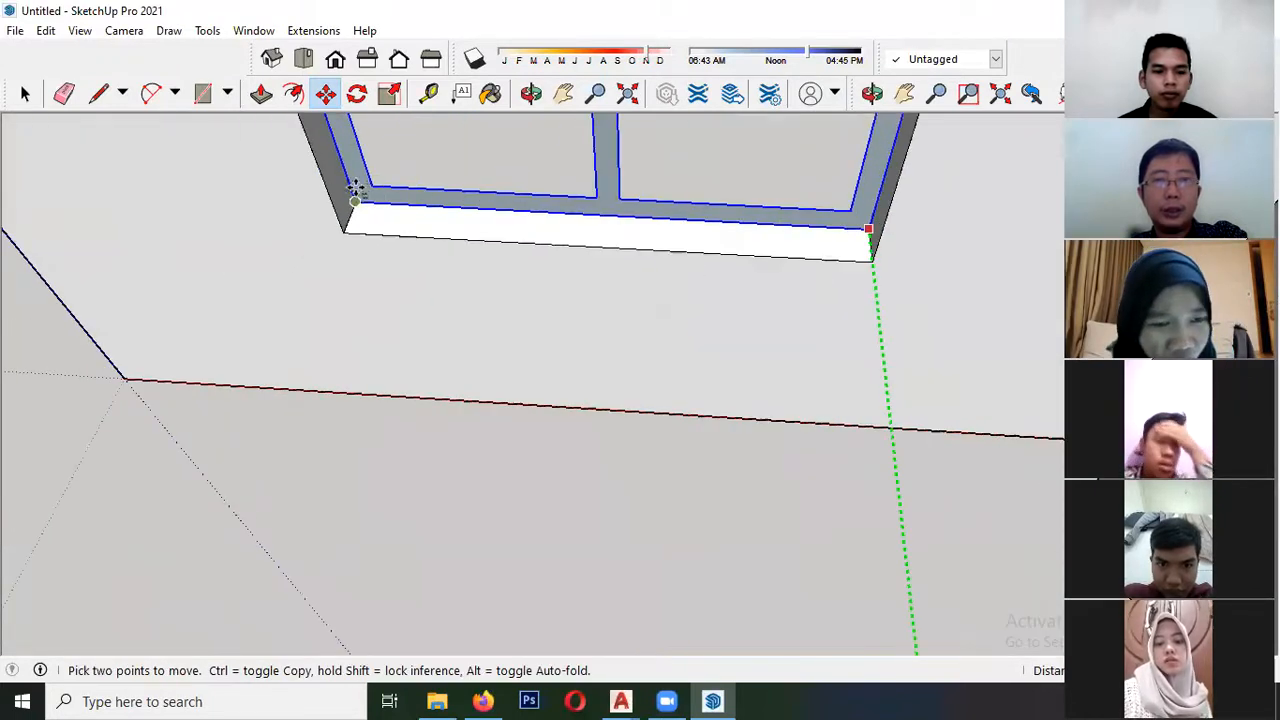
pyautogui.click(355, 200)
pyautogui.press('space')
# - Push/Pull the frame face inside its component until it is flush with the wall surface, and close the component
pyautogui.scroll(1, 355, 190)
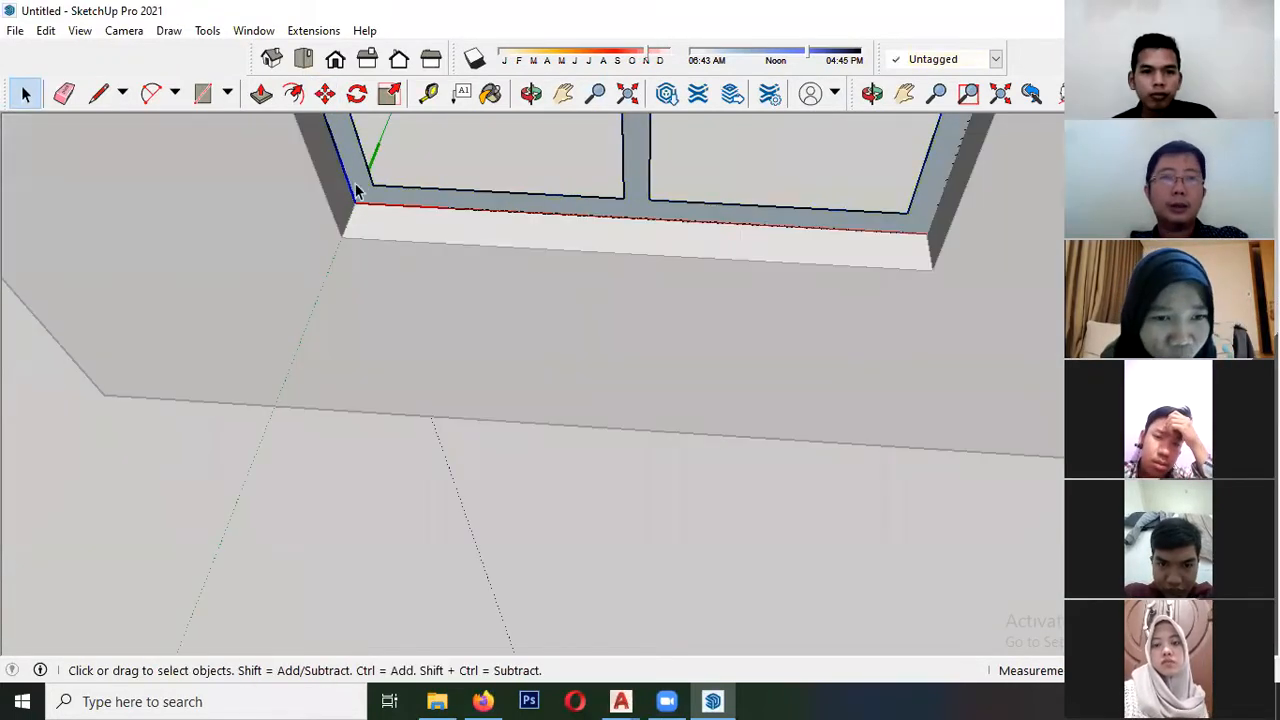
pyautogui.click(277, 163)
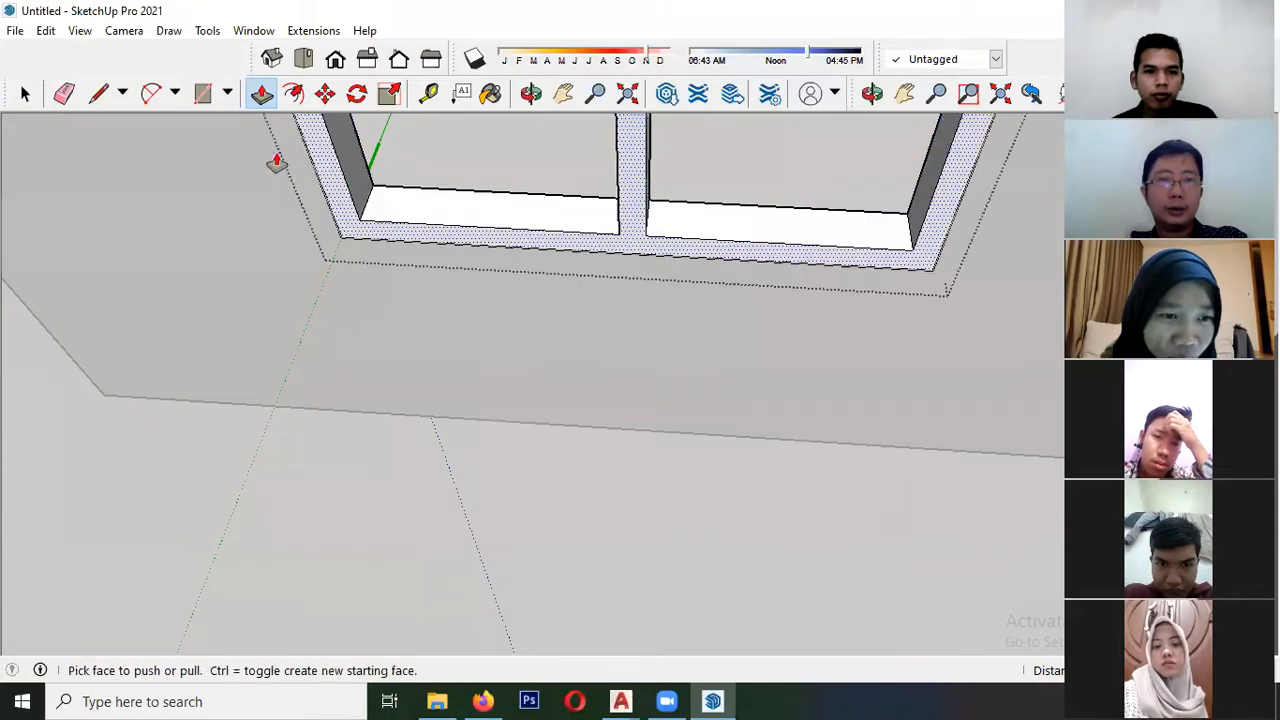
pyautogui.press('space')
pyautogui.click(405, 292)
# - Copy a sash from the three-pane front window by its upper corner into both openings of the two-pane window frame
pyautogui.scroll(-6, 405, 292)
pyautogui.scroll(-5, 440, 260)
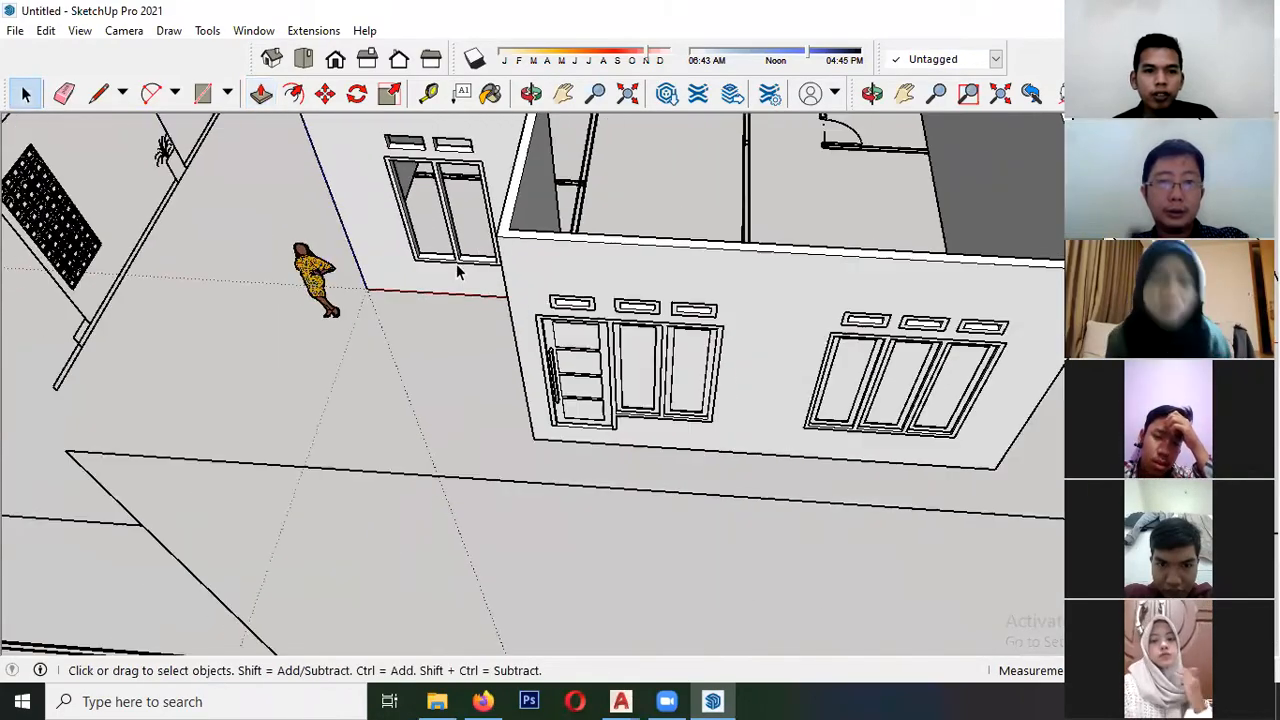
pyautogui.moveTo(456, 263); pyautogui.dragTo(555, 260, button='middle')
pyautogui.scroll(7, 555, 260)
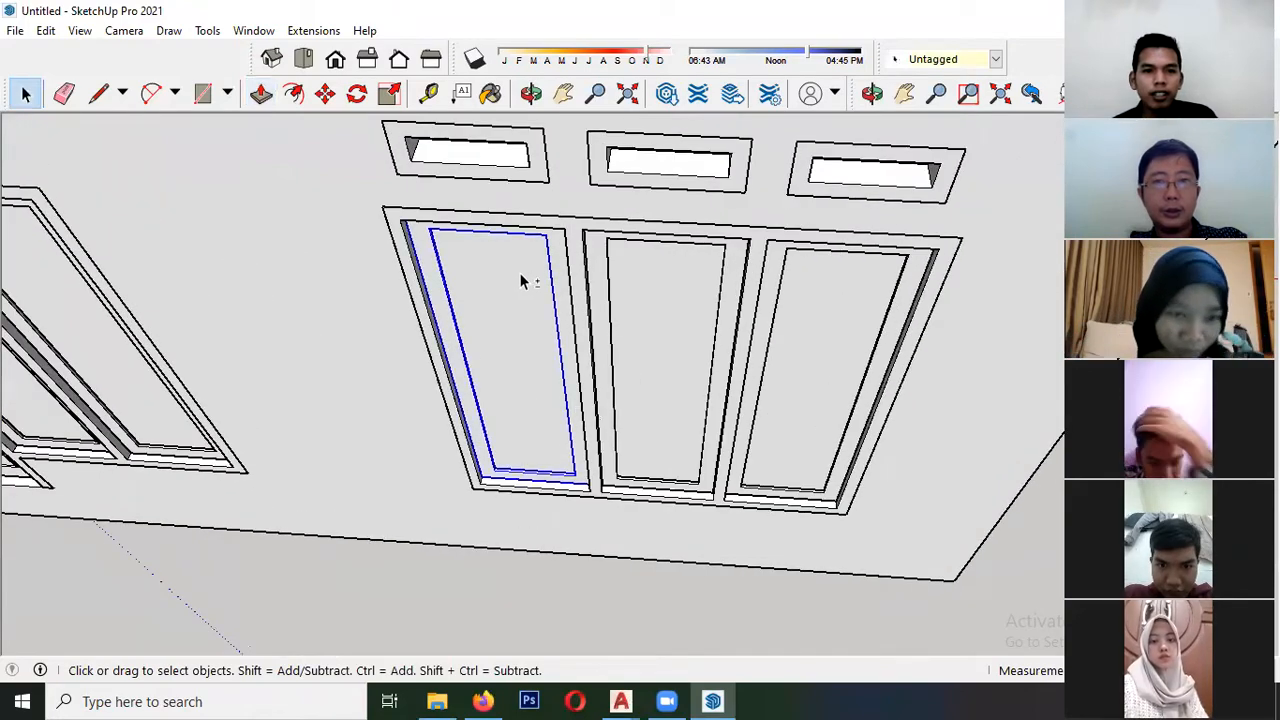
pyautogui.press('m')
pyautogui.click(563, 230)
pyautogui.press('ctrl')
pyautogui.scroll(-6, 280, 370)
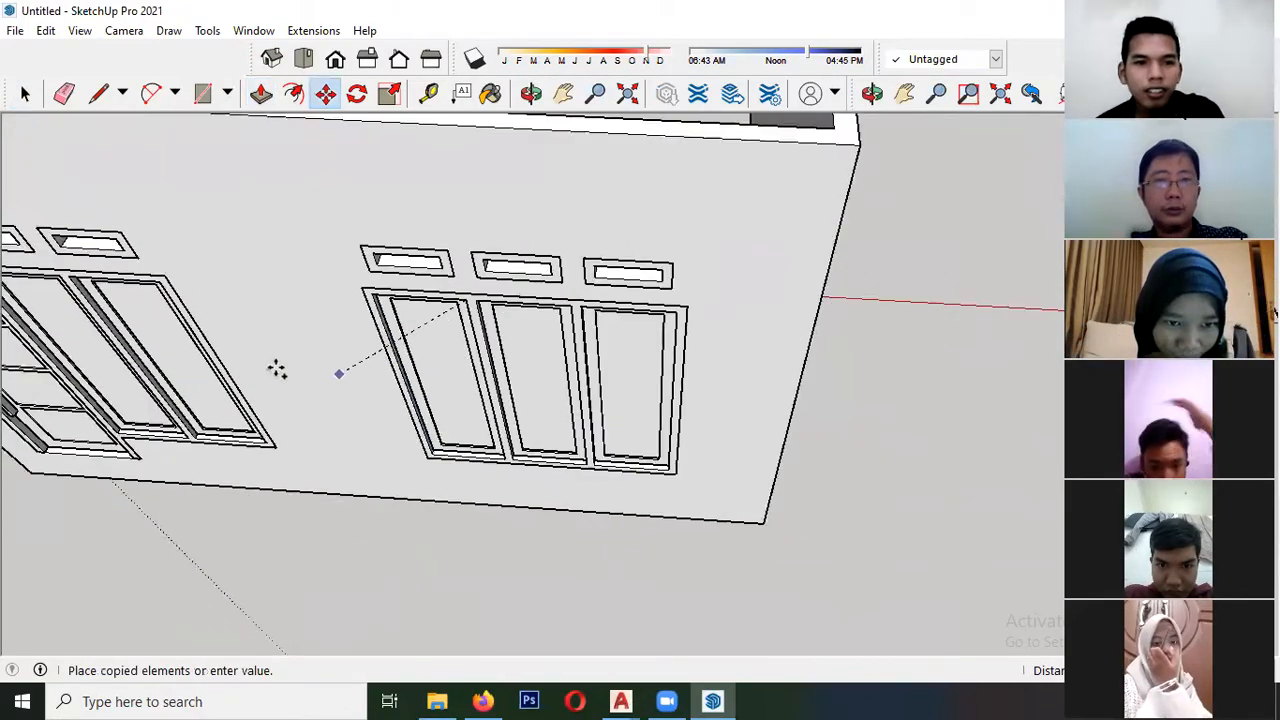
pyautogui.scroll(8, 531, 397)
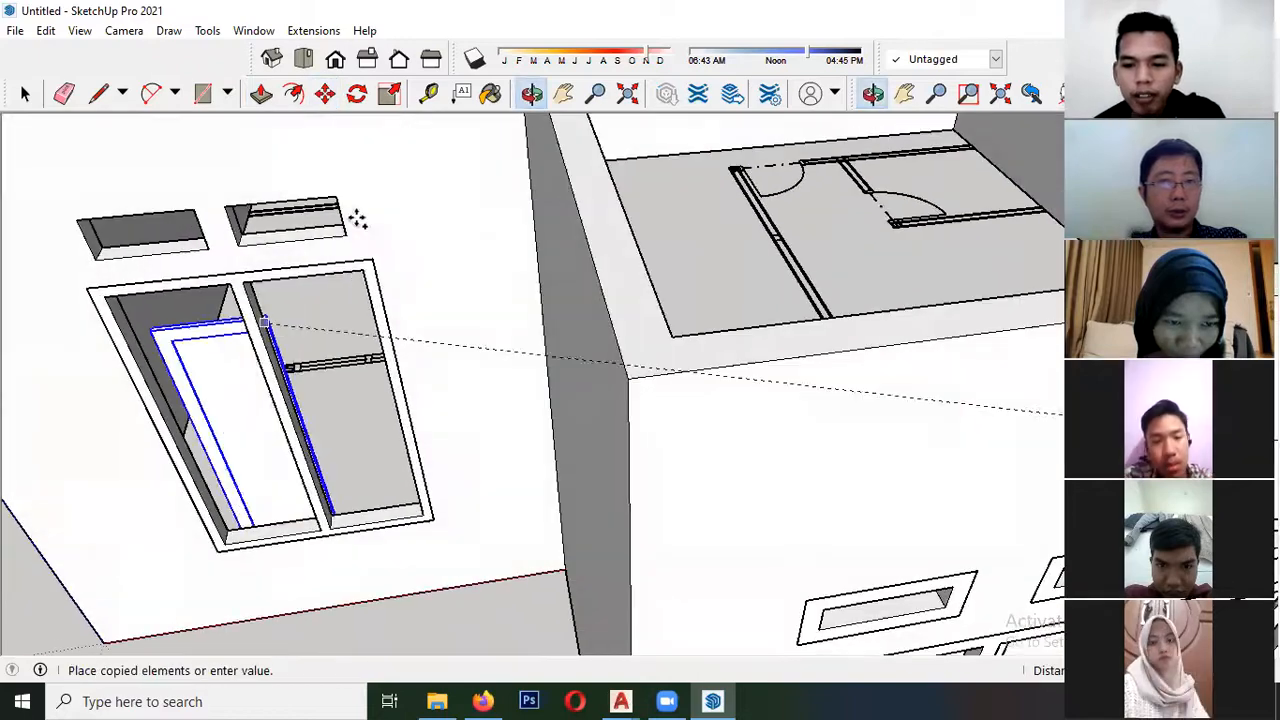
pyautogui.click(365, 272)
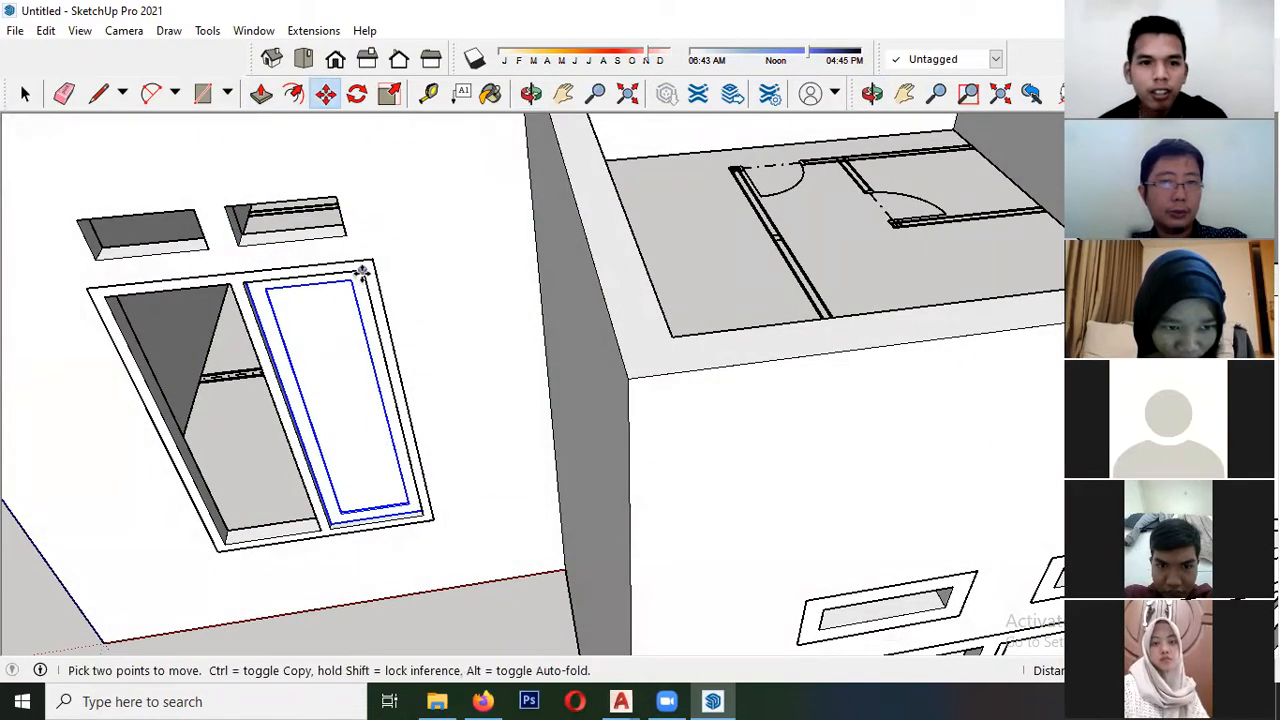
pyautogui.click(363, 270)
pyautogui.press('space')
# - Copy the vent frame above the front door into the two vent openings above the two-pane window
pyautogui.scroll(-6, 171, 290)
pyautogui.scroll(5, 375, 380)
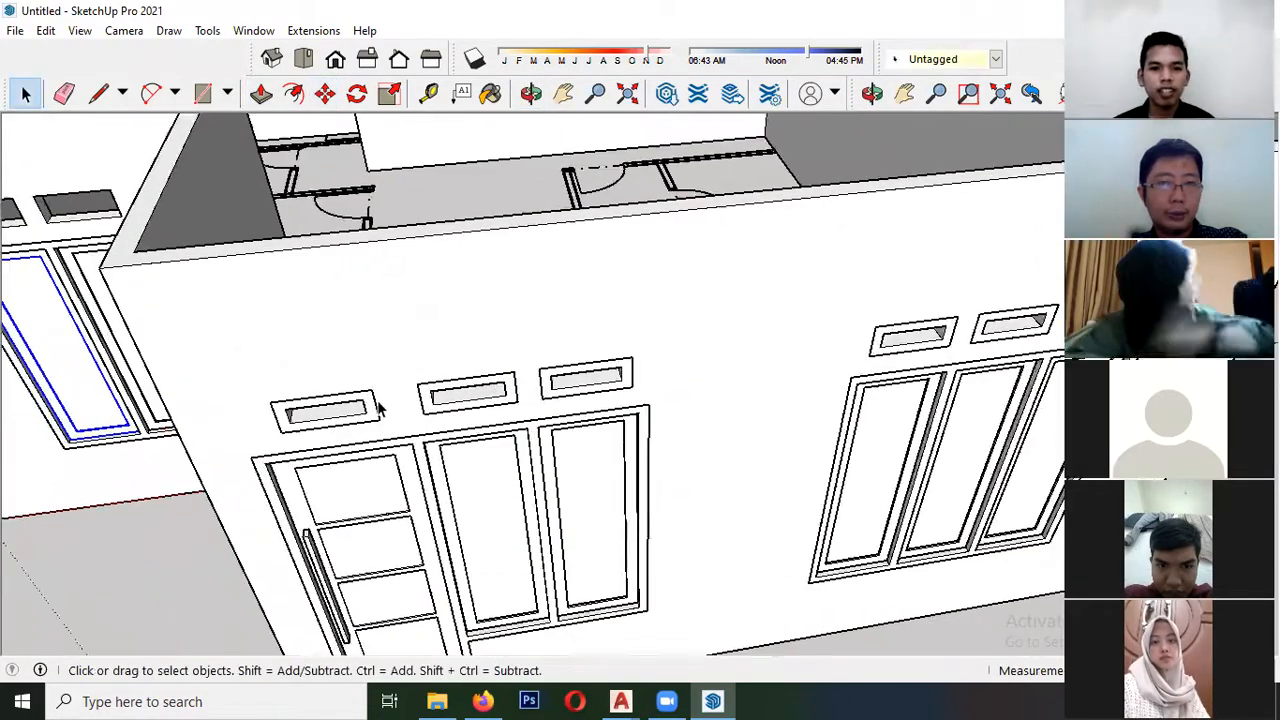
pyautogui.press('m')
pyautogui.moveTo(413, 411); pyautogui.dragTo(414, 305, button='middle')
pyautogui.scroll(3, 297, 265)
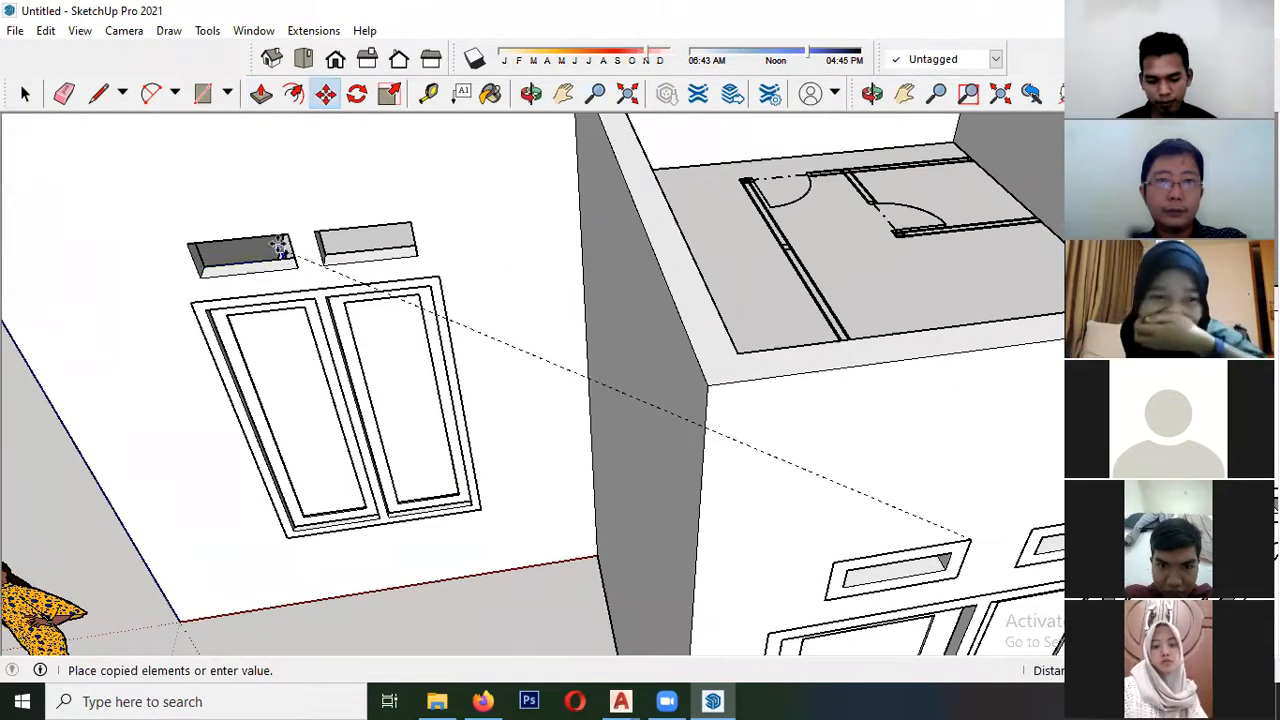
pyautogui.click(288, 233)
pyautogui.press('ctrl')
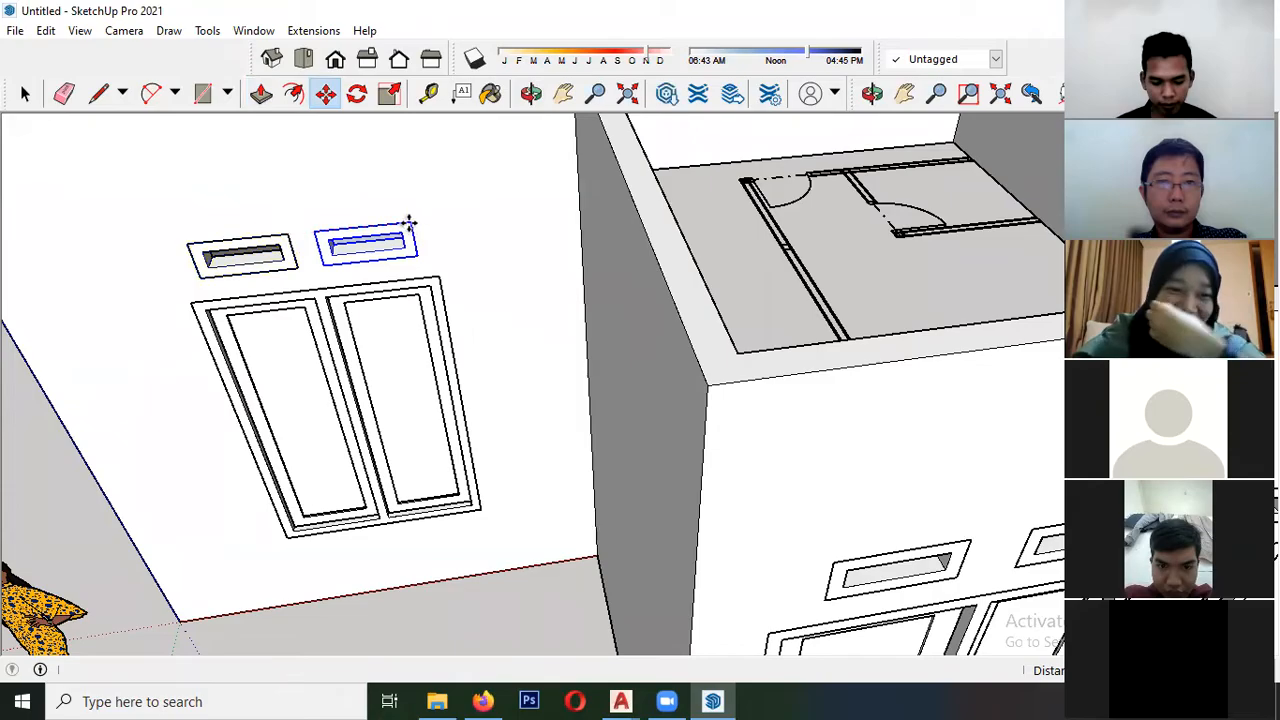
pyautogui.click(409, 223)
pyautogui.press('space')
pyautogui.scroll(-8, 420, 269)
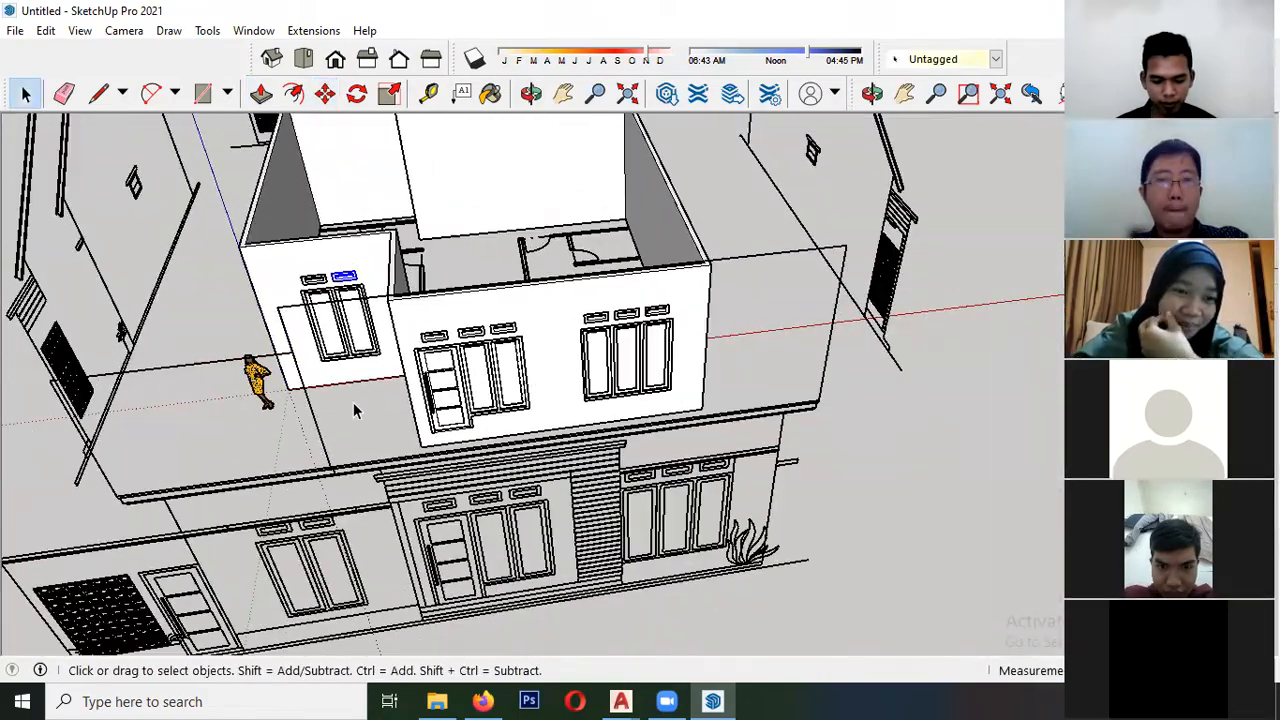
# - Examine the model from several sides and the gable roof outline on the side elevation
pyautogui.scroll(-5, 353, 402)
pyautogui.moveTo(353, 402); pyautogui.dragTo(455, 290, button='middle')
pyautogui.moveTo(465, 400); pyautogui.dragTo(500, 430, button='middle')
pyautogui.moveTo(316, 384); pyautogui.dragTo(385, 415, button='middle')
pyautogui.moveTo(285, 403); pyautogui.dragTo(322, 440, button='middle')
pyautogui.scroll(2, 308, 405)
pyautogui.scroll(-4, 440, 375)
pyautogui.scroll(2, 381, 354)
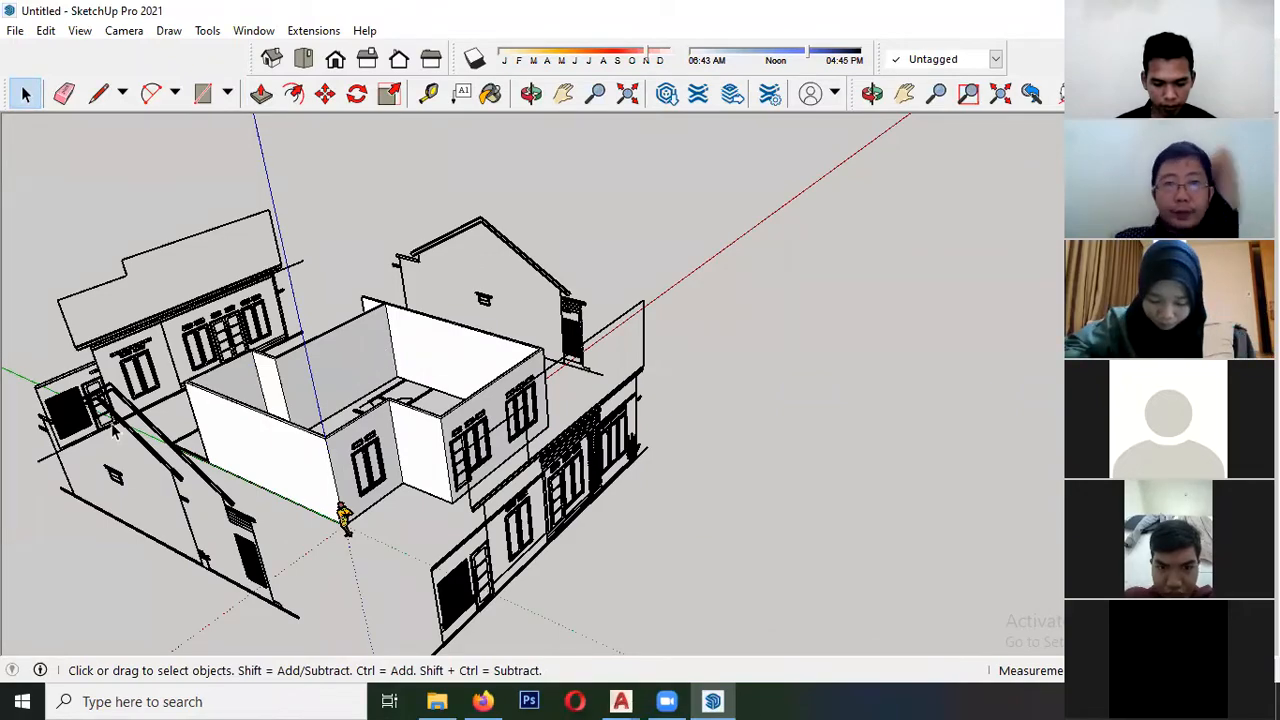
pyautogui.scroll(2, 115, 430)
pyautogui.scroll(-1, 115, 430)
pyautogui.moveTo(150, 380); pyautogui.dragTo(554, 300, button='middle')
pyautogui.scroll(-3, 315, 375)
pyautogui.scroll(5, 180, 310)
pyautogui.scroll(-4, 417, 390)
pyautogui.moveTo(404, 381); pyautogui.dragTo(388, 300, button='middle')
pyautogui.scroll(6, 284, 355)
pyautogui.scroll(6, 170, 390)
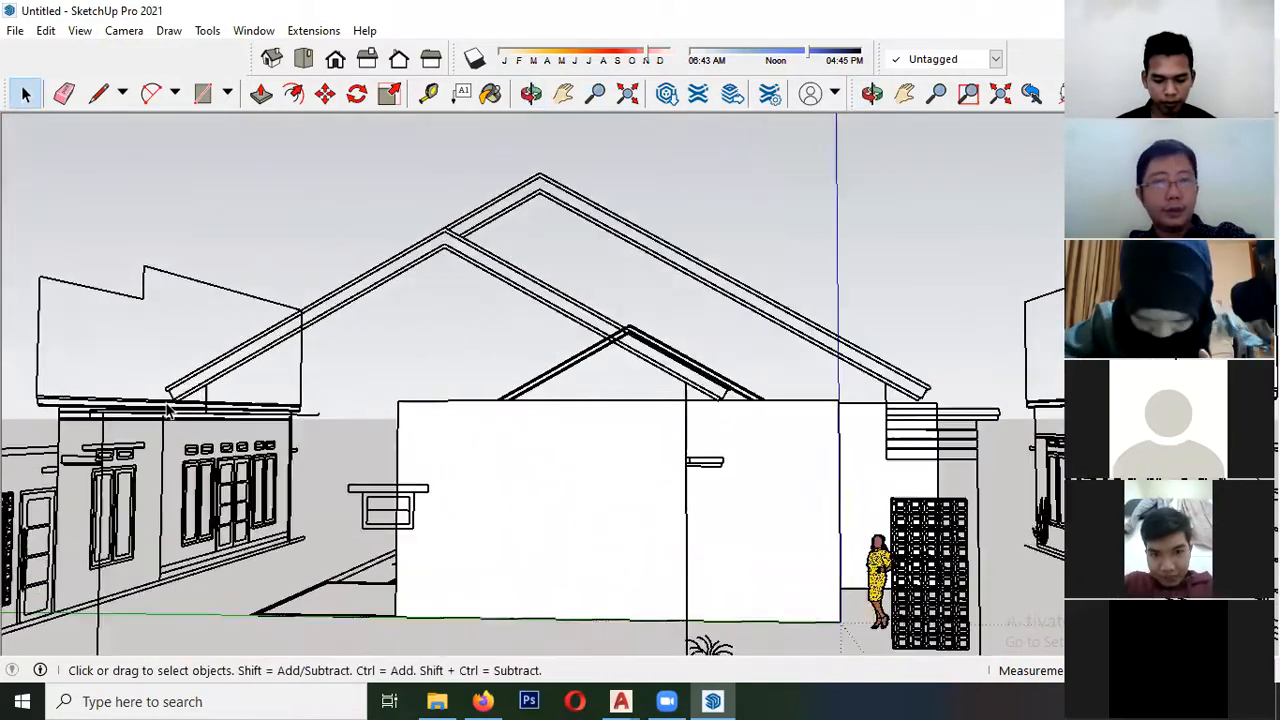
pyautogui.press('l')
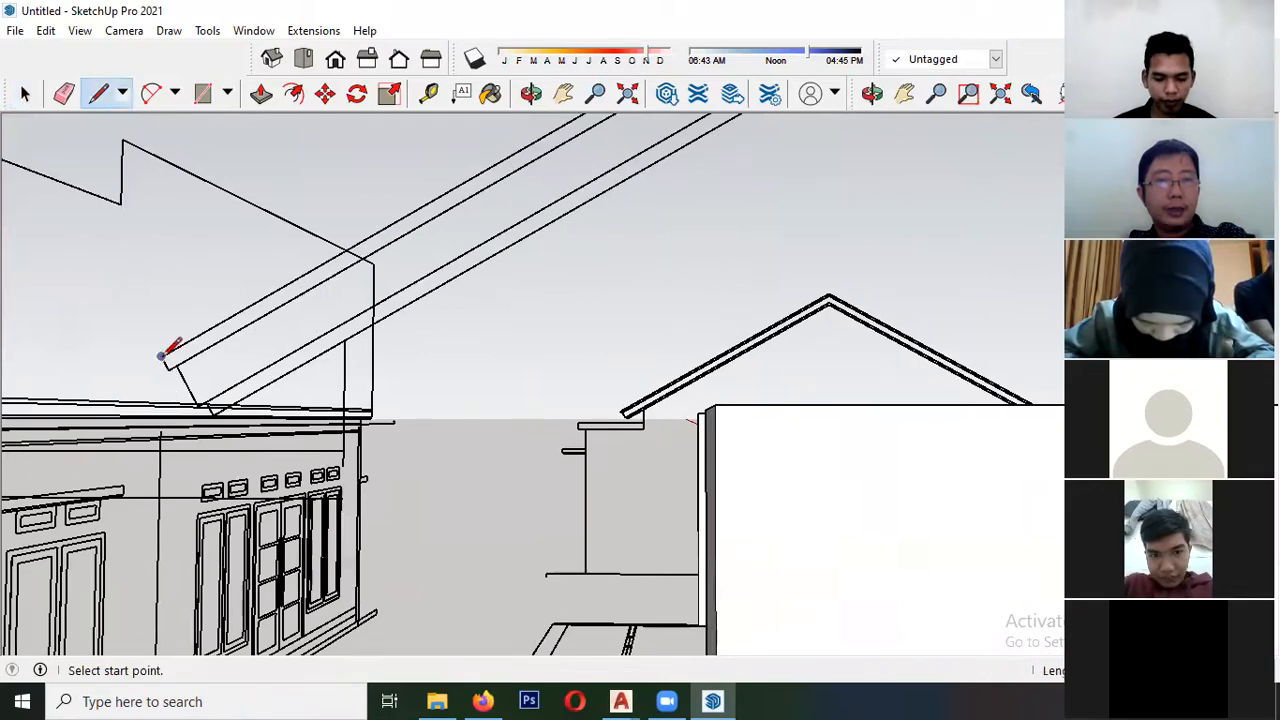
pyautogui.press('space')
pyautogui.scroll(-4, 154, 404)
pyautogui.moveTo(158, 378); pyautogui.dragTo(180, 360, button='middle')
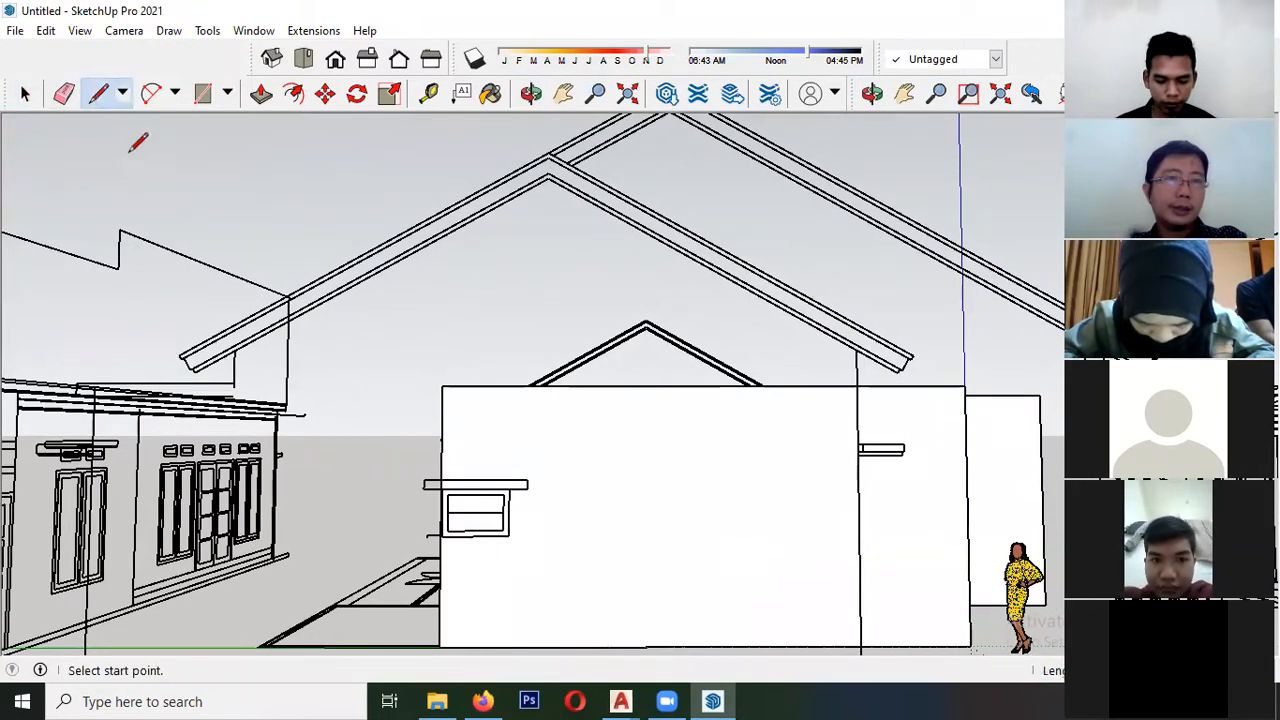
pyautogui.click(99, 100)
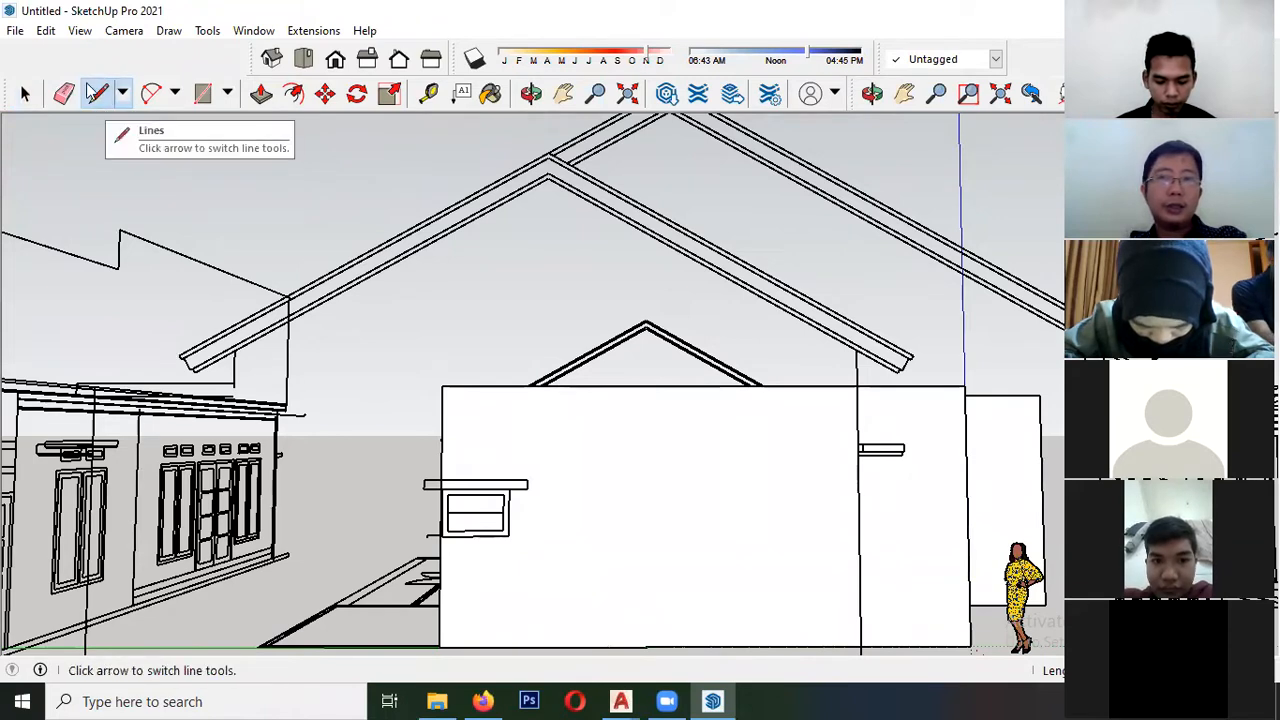
pyautogui.click(204, 94)
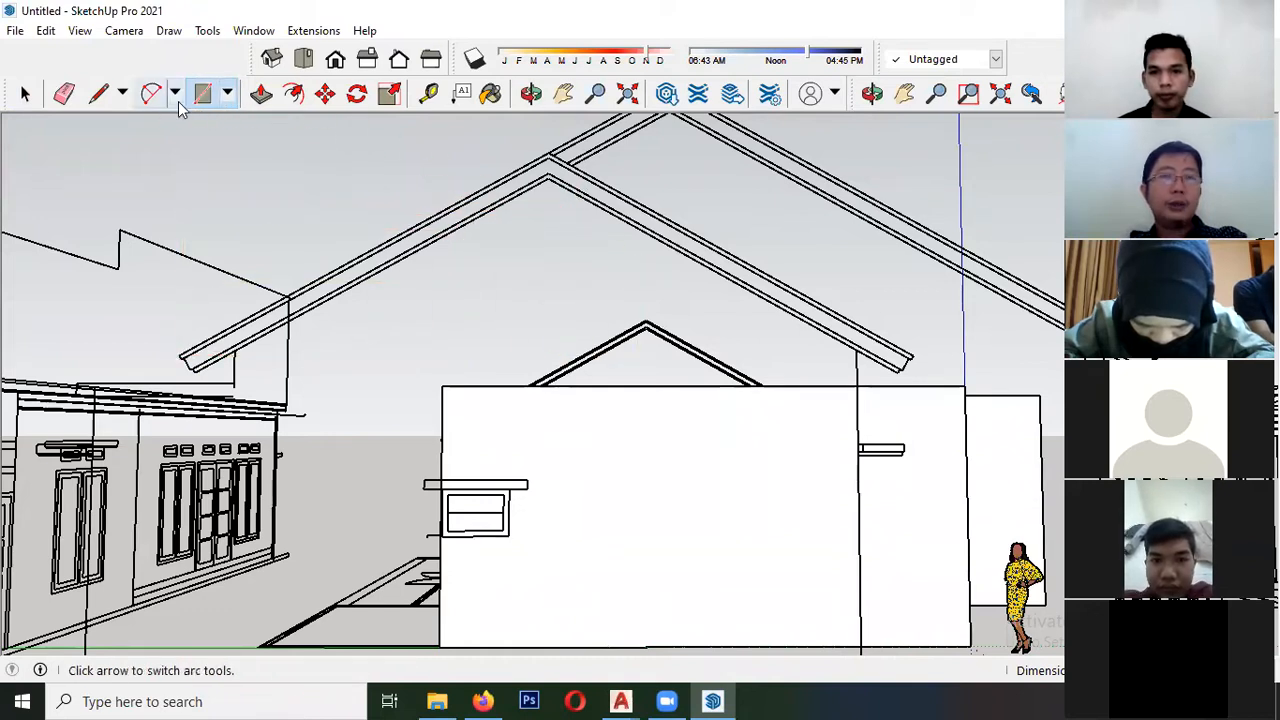
# - Trace the underside of the lower gable roof on the side elevation with lines from the left eave over the ridge to the right eave
pyautogui.click(100, 101)
pyautogui.scroll(5, 190, 326)
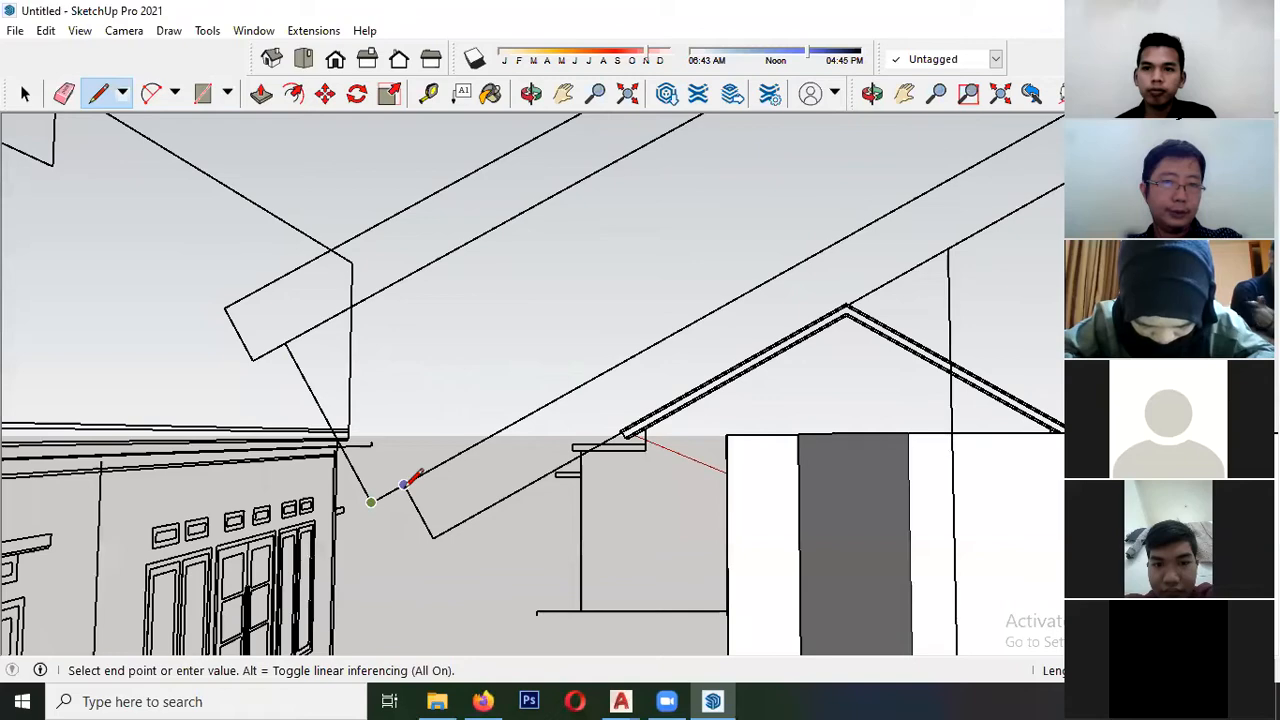
pyautogui.scroll(-6, 85, 488)
pyautogui.scroll(3, 523, 306)
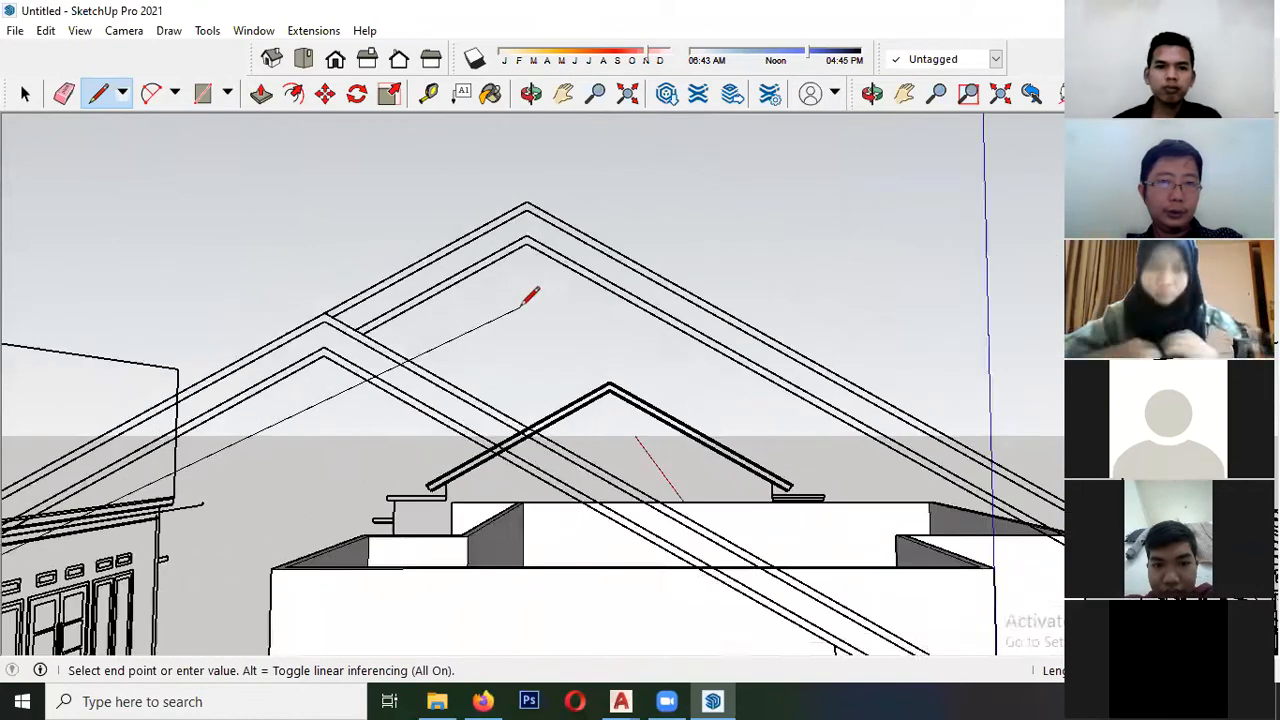
pyautogui.scroll(3, 240, 378)
pyautogui.scroll(-6, 271, 391)
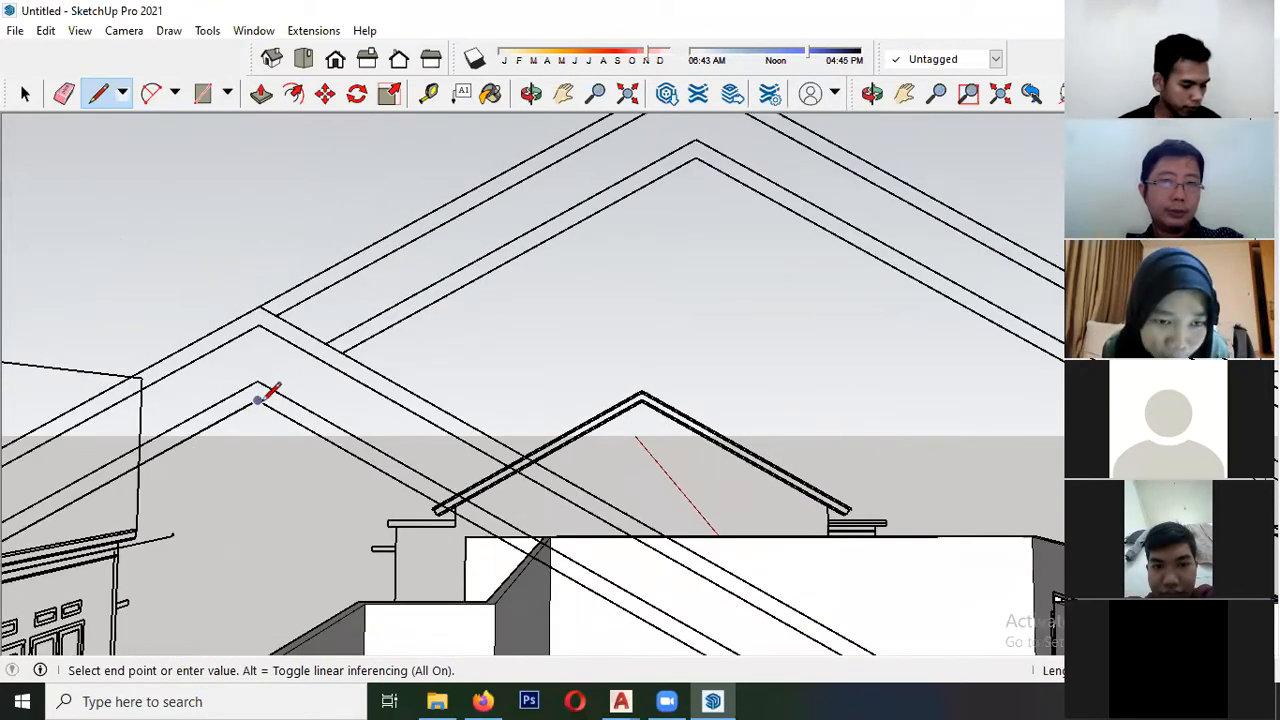
pyautogui.scroll(3, 581, 479)
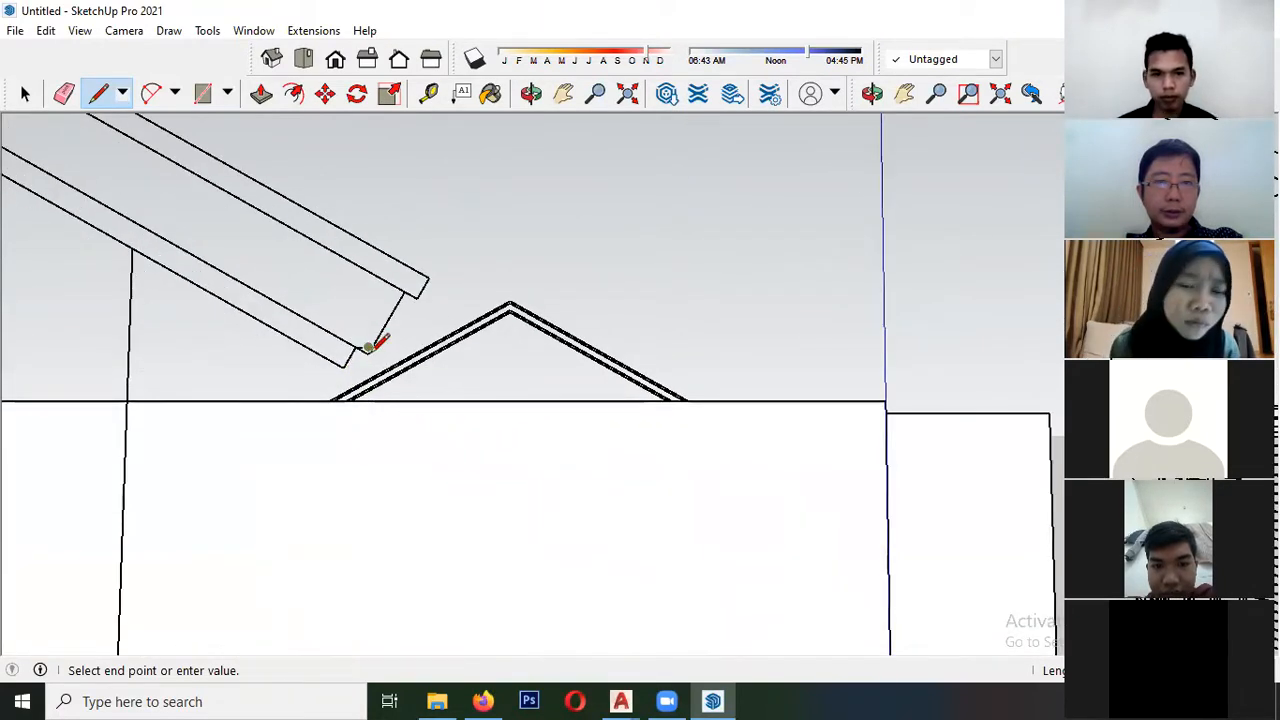
pyautogui.scroll(2, 368, 346)
pyautogui.press('c')
pyautogui.press('space')
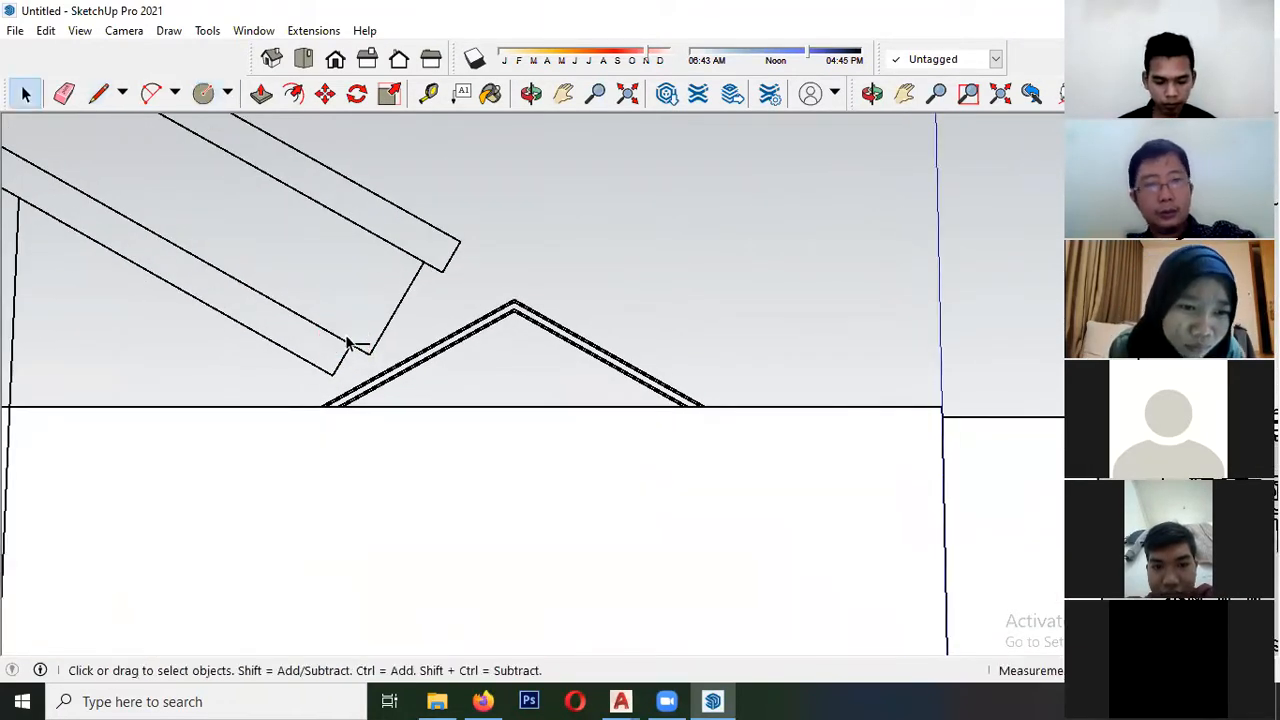
# - Close the roof profile into a face by tracing the right eave end and the top edge over the ridge to the left eave
pyautogui.press('l')
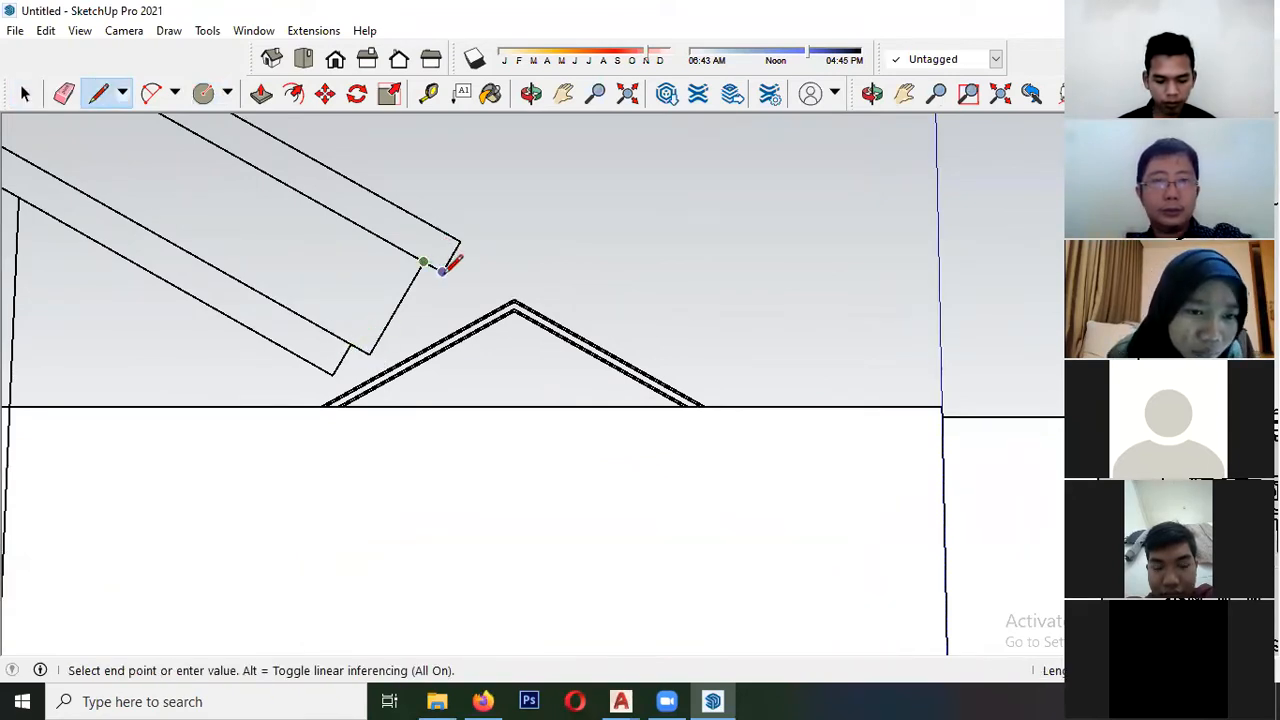
pyautogui.press('space')
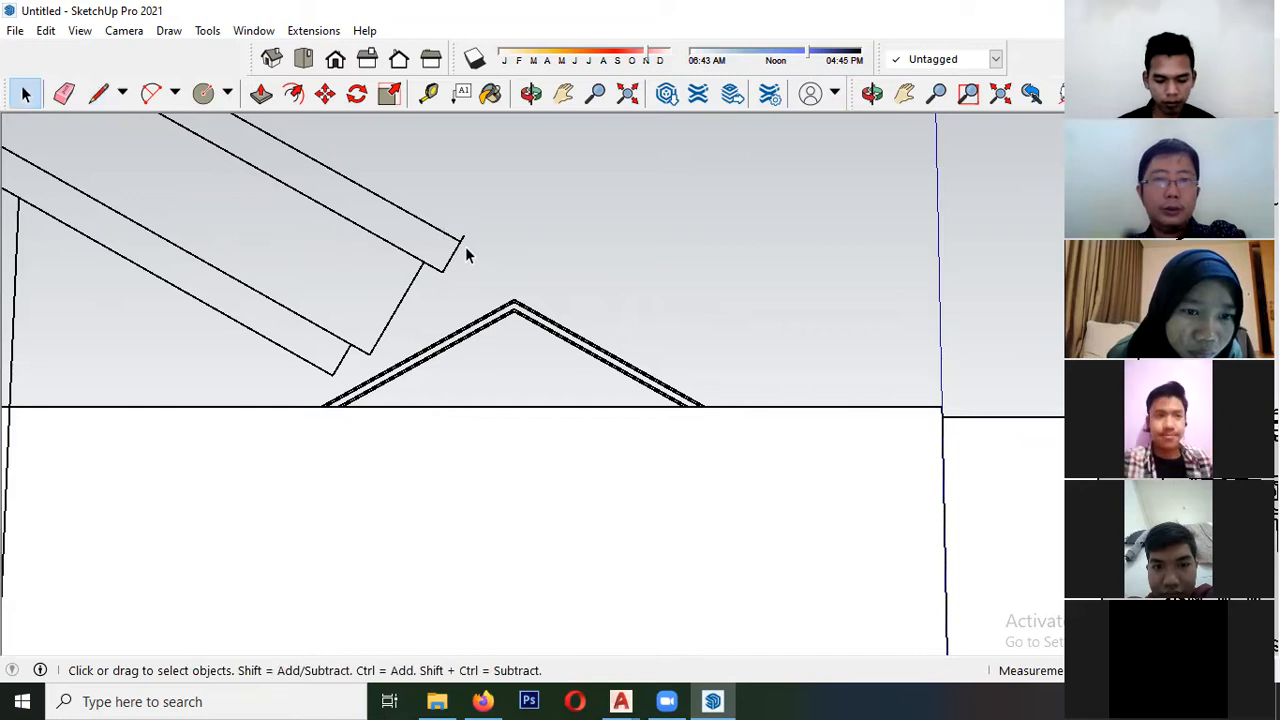
pyautogui.press('l')
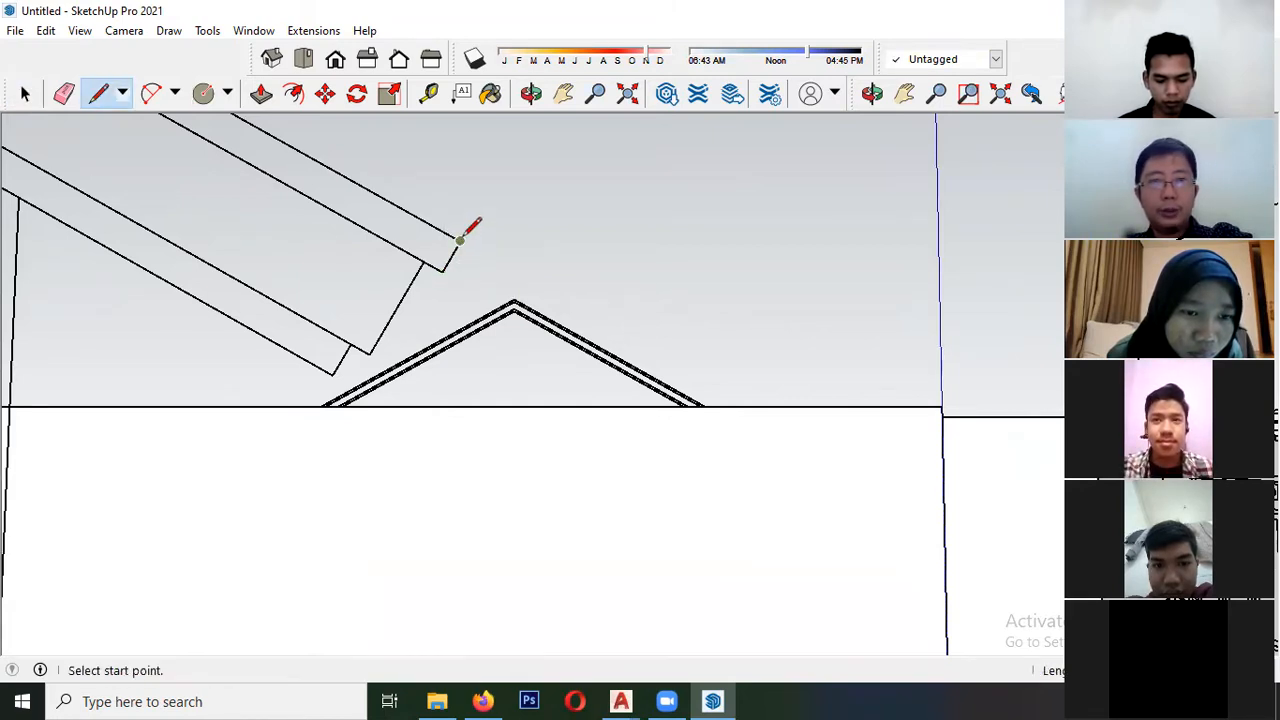
pyautogui.click(460, 241)
pyautogui.scroll(-8, 650, 360)
pyautogui.scroll(2, 435, 247)
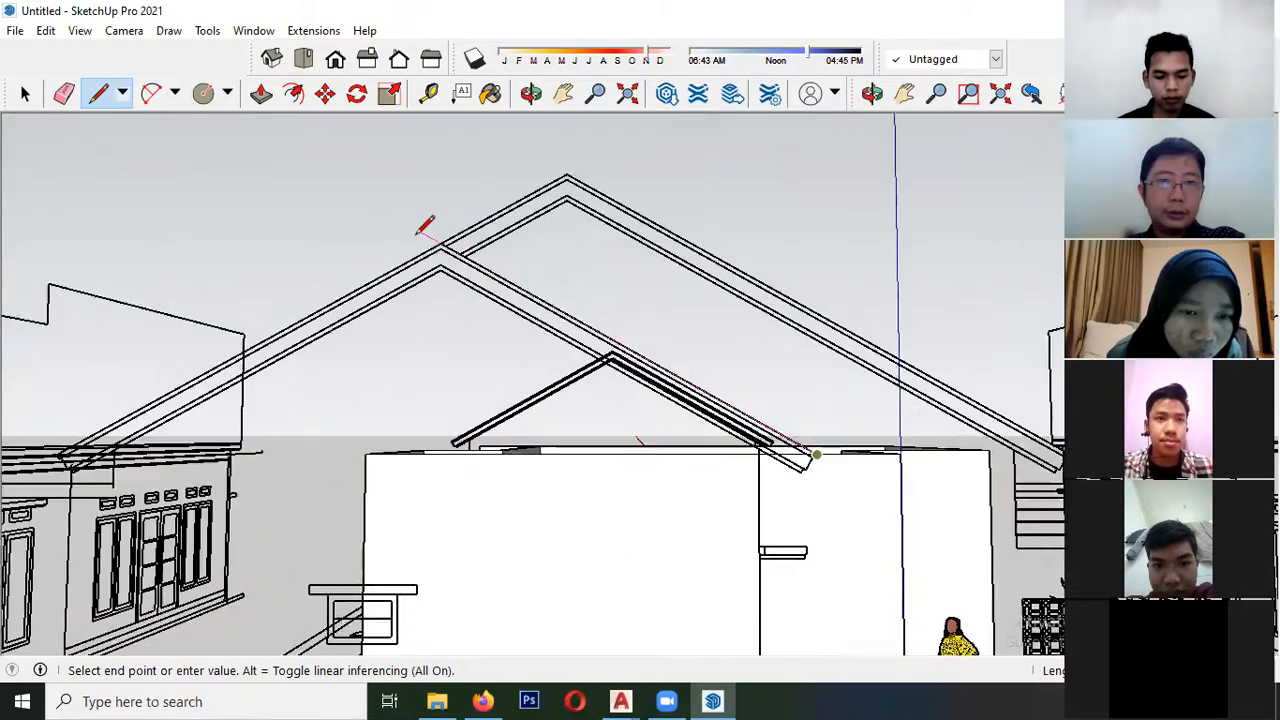
pyautogui.scroll(1, 430, 237)
pyautogui.scroll(-5, 460, 230)
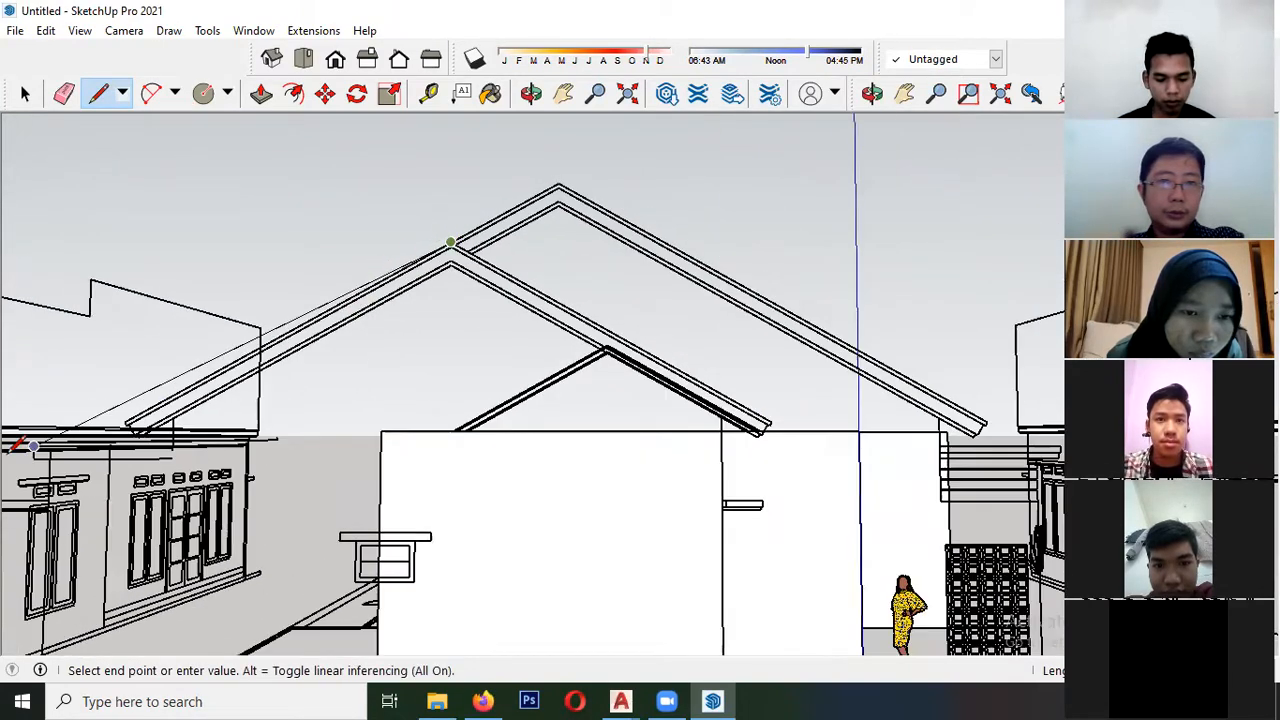
pyautogui.scroll(6, 342, 370)
pyautogui.click(335, 361)
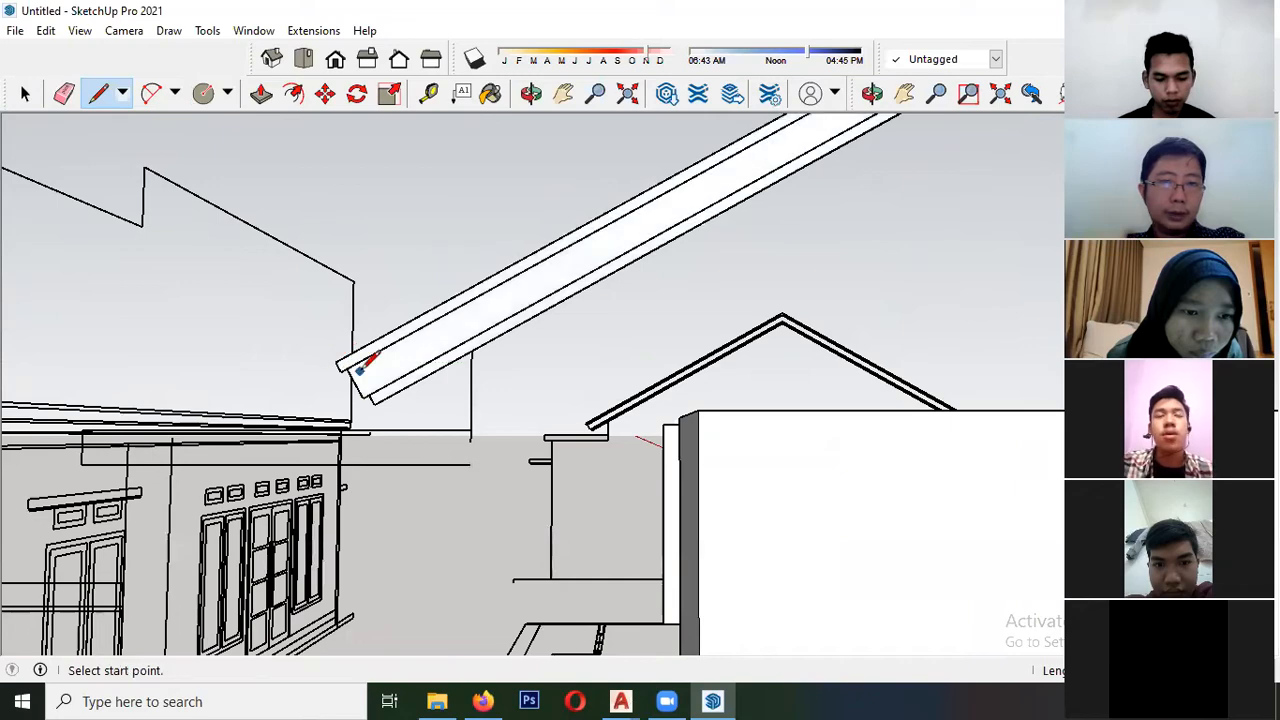
# - Split off the roof profile's upper band with lines along its lower edge from the left eave over the ridge to the right eave
pyautogui.press('space')
pyautogui.click(372, 372)
pyautogui.scroll(3, 370, 374)
pyautogui.press('l')
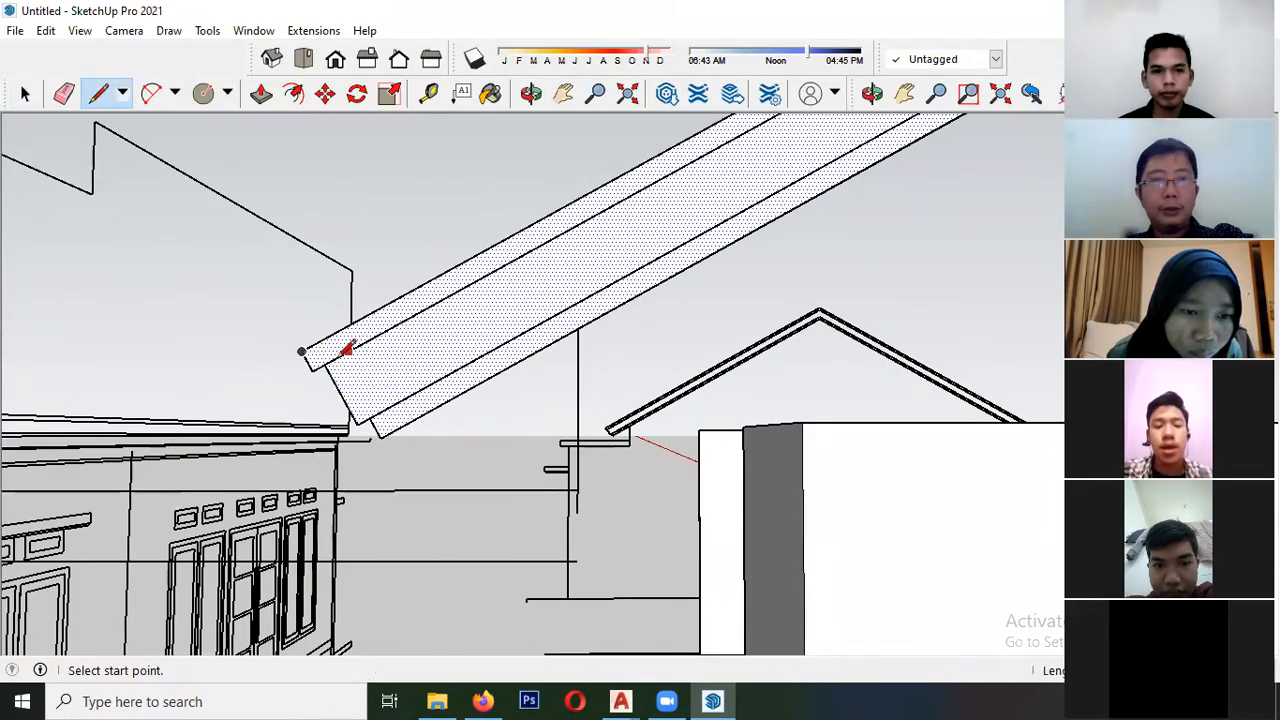
pyautogui.scroll(-4, 162, 360)
pyautogui.scroll(4, 520, 212)
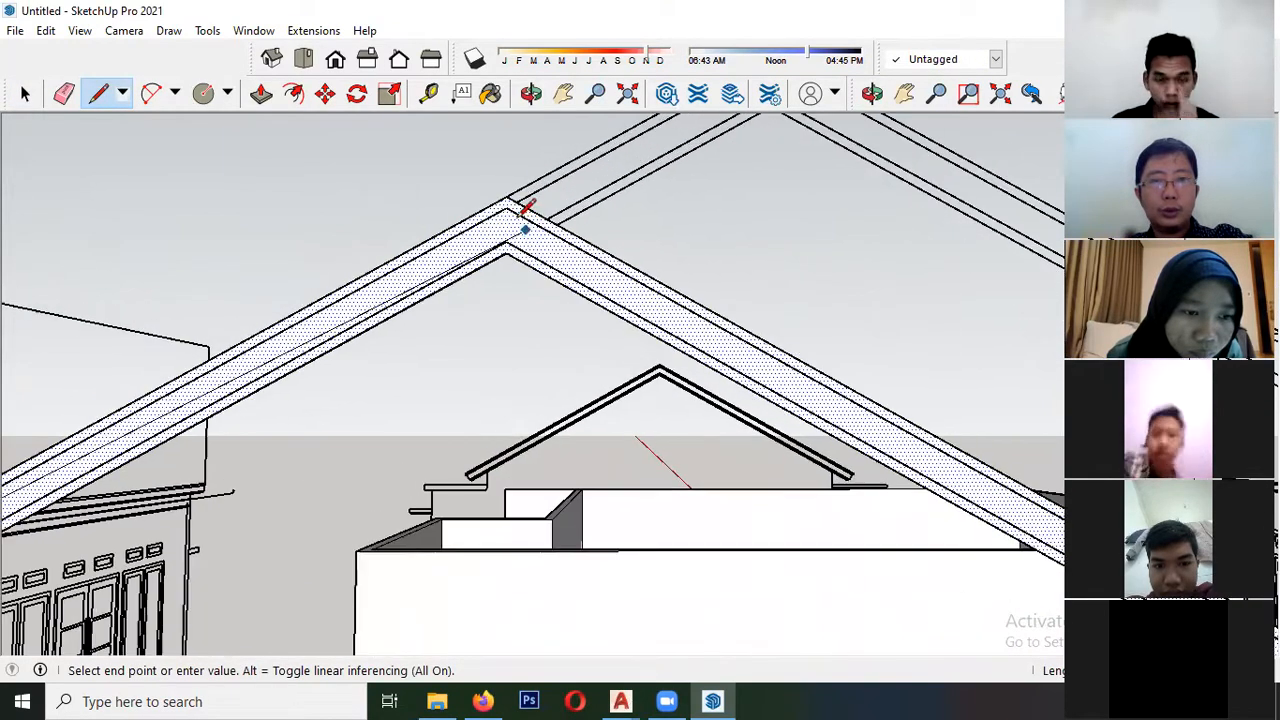
pyautogui.scroll(-5, 259, 224)
pyautogui.scroll(3, 520, 348)
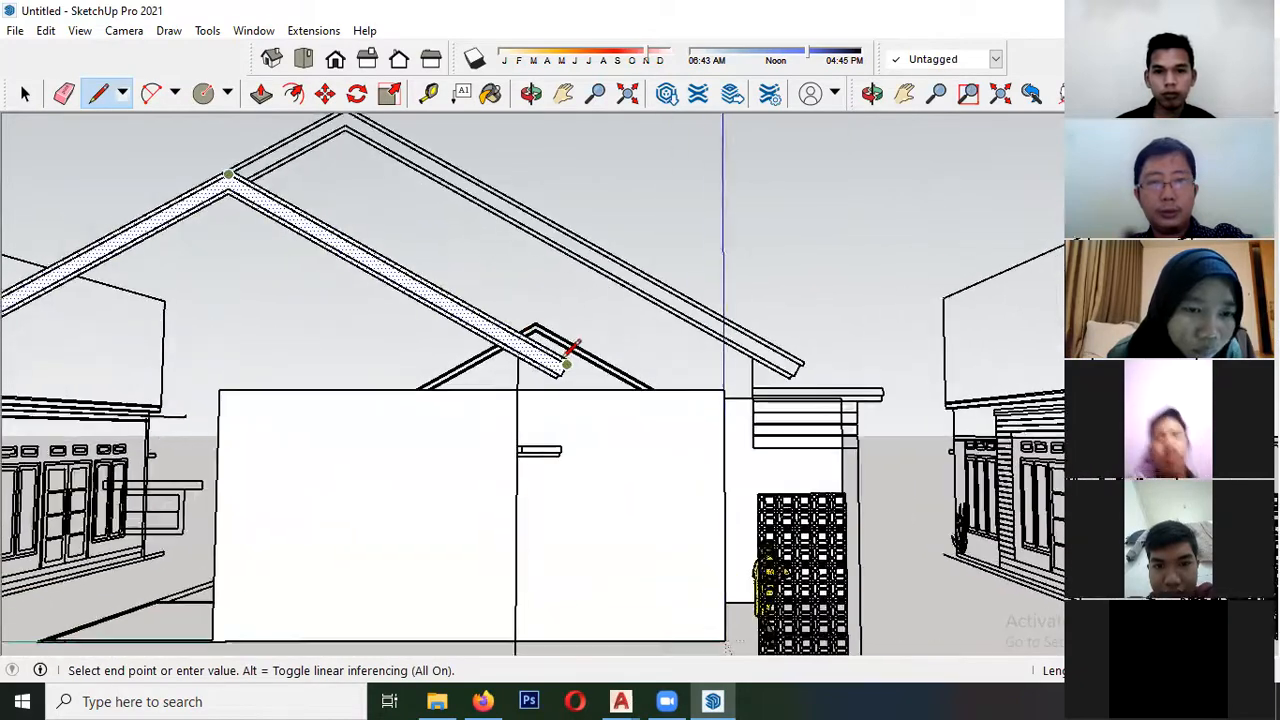
pyautogui.scroll(3, 569, 366)
pyautogui.click(569, 340)
# - Separate the roof profile's lower band with lines from the right eave over the inner ridge point to the left eave
pyautogui.press('space')
pyautogui.press('l')
pyautogui.click(490, 431)
pyautogui.scroll(-5, 642, 393)
pyautogui.scroll(4, 603, 410)
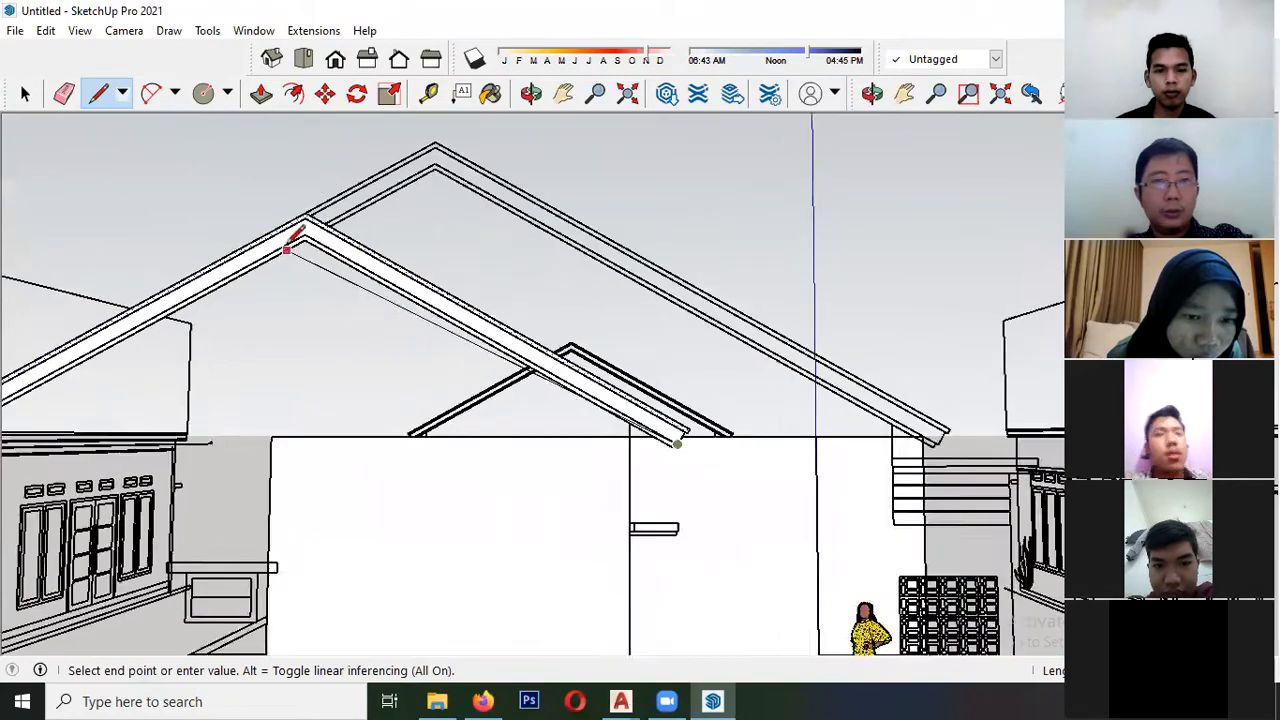
pyautogui.scroll(-5, 420, 203)
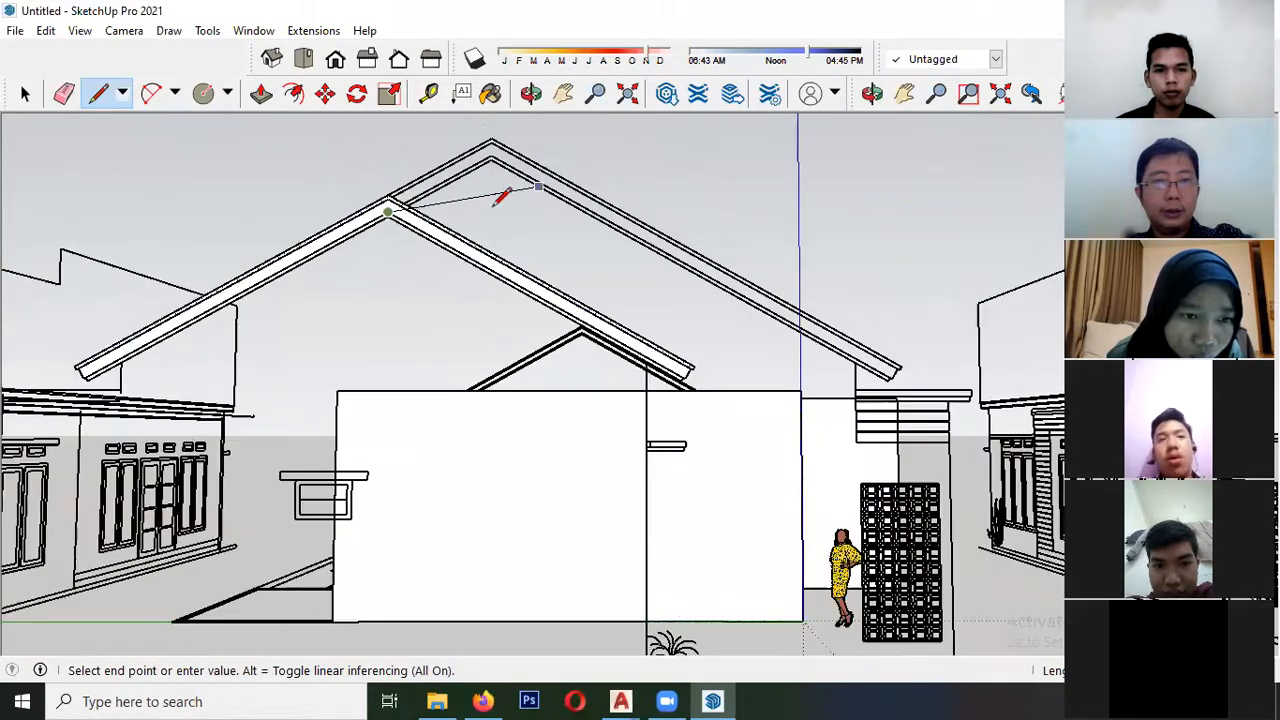
pyautogui.scroll(8, 365, 240)
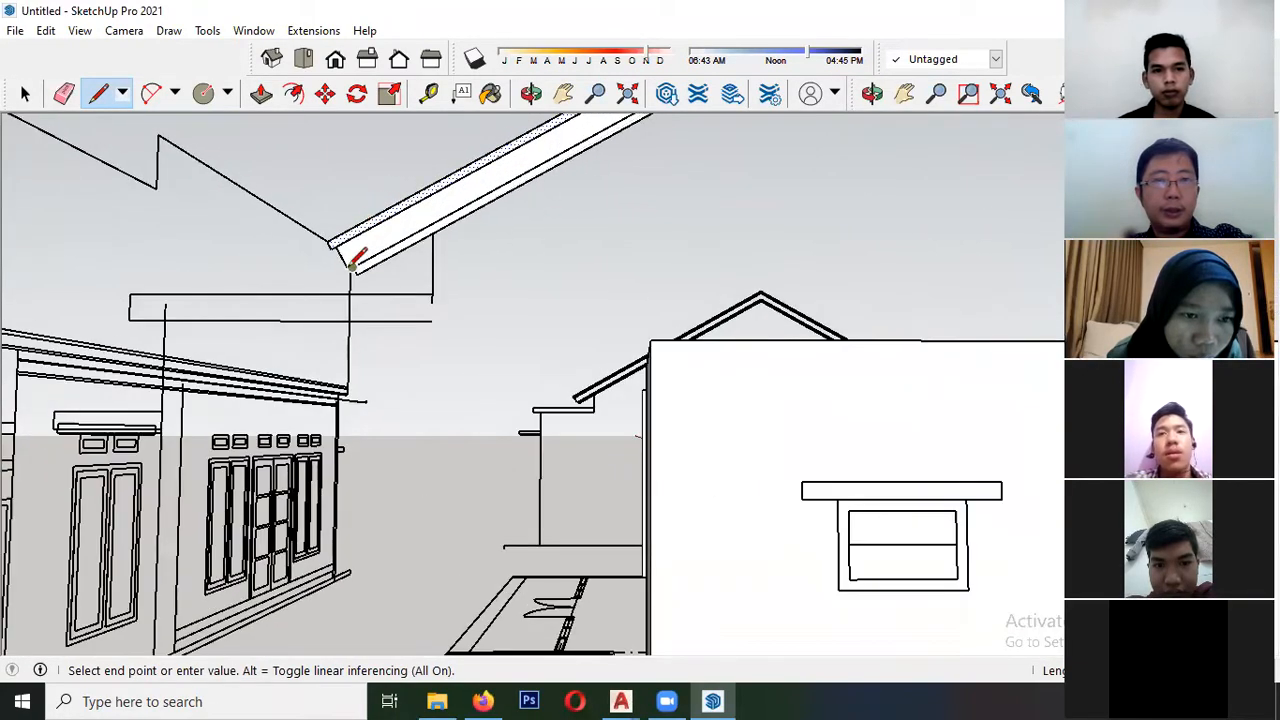
pyautogui.scroll(5, 352, 264)
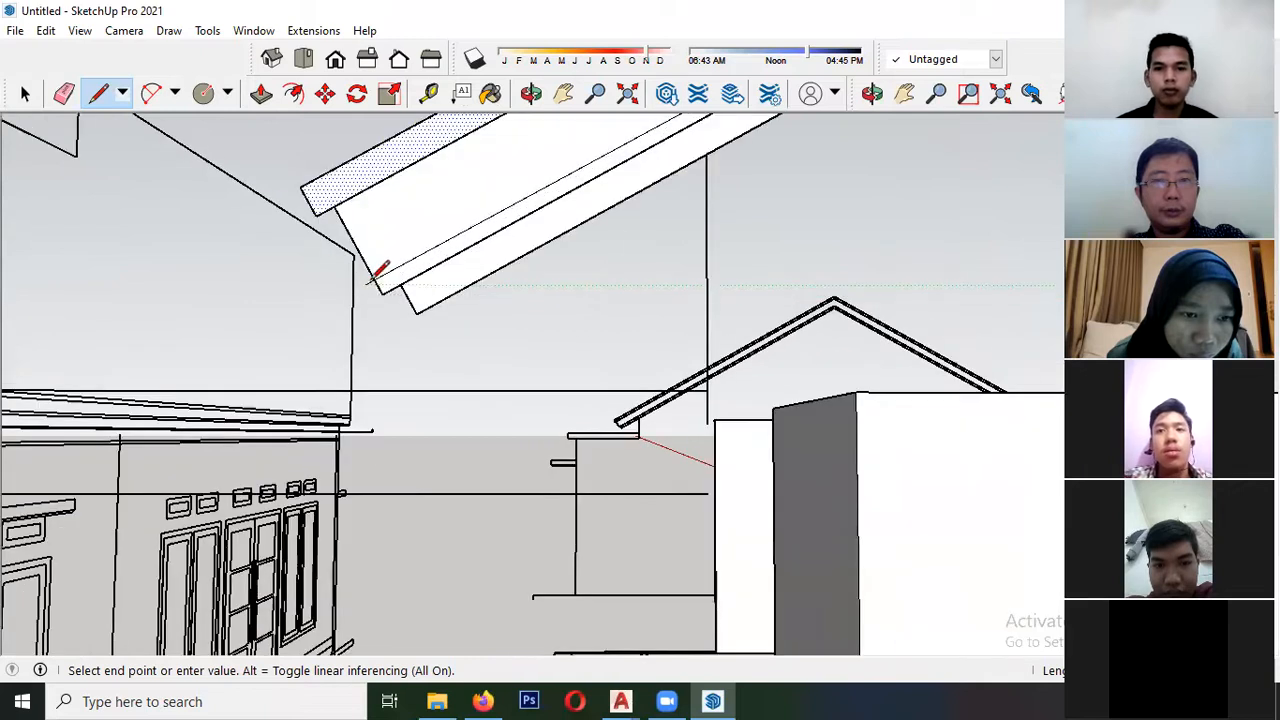
# - Check the roof profile's separate bands, and select the middle and lower bands with their edges
pyautogui.press('space')
pyautogui.click(404, 236)
pyautogui.click(364, 175)
pyautogui.click(417, 224)
pyautogui.click(441, 288)
pyautogui.click(391, 214)
pyautogui.click(376, 172)
pyautogui.click(424, 224)
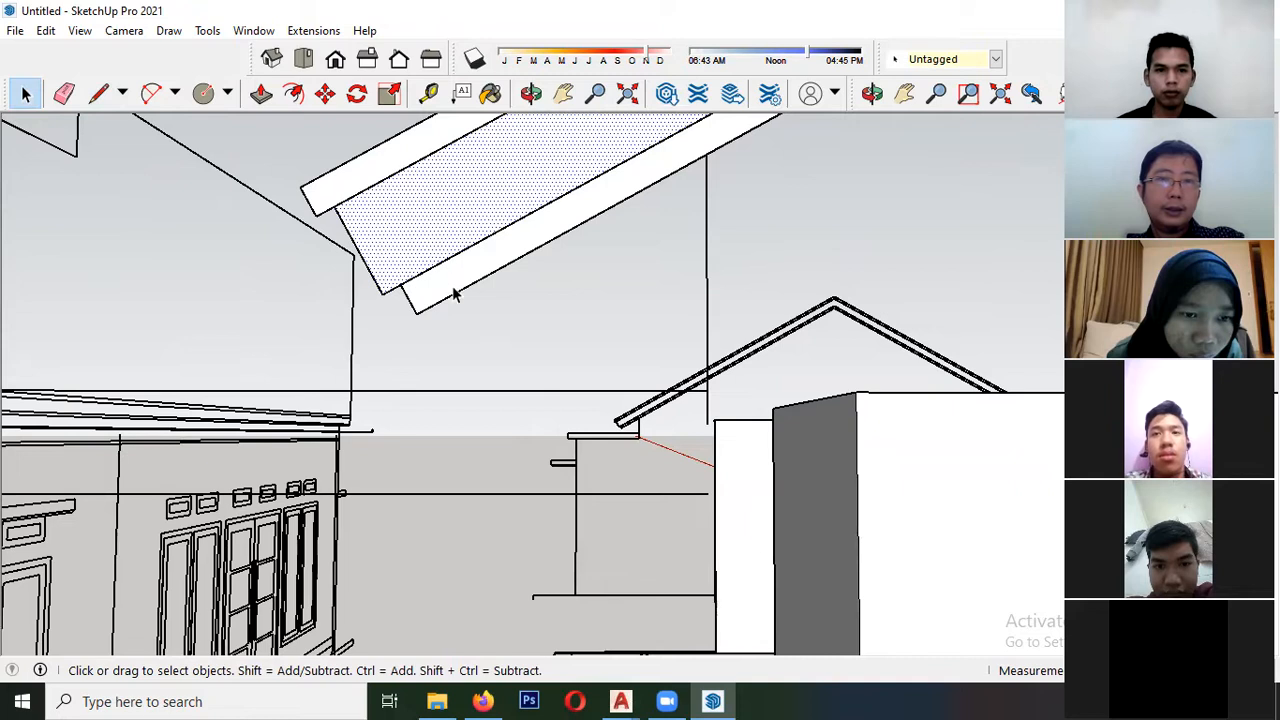
pyautogui.click(450, 282)
pyautogui.keyDown('ctrl'); pyautogui.click(404, 234); pyautogui.keyUp('ctrl')
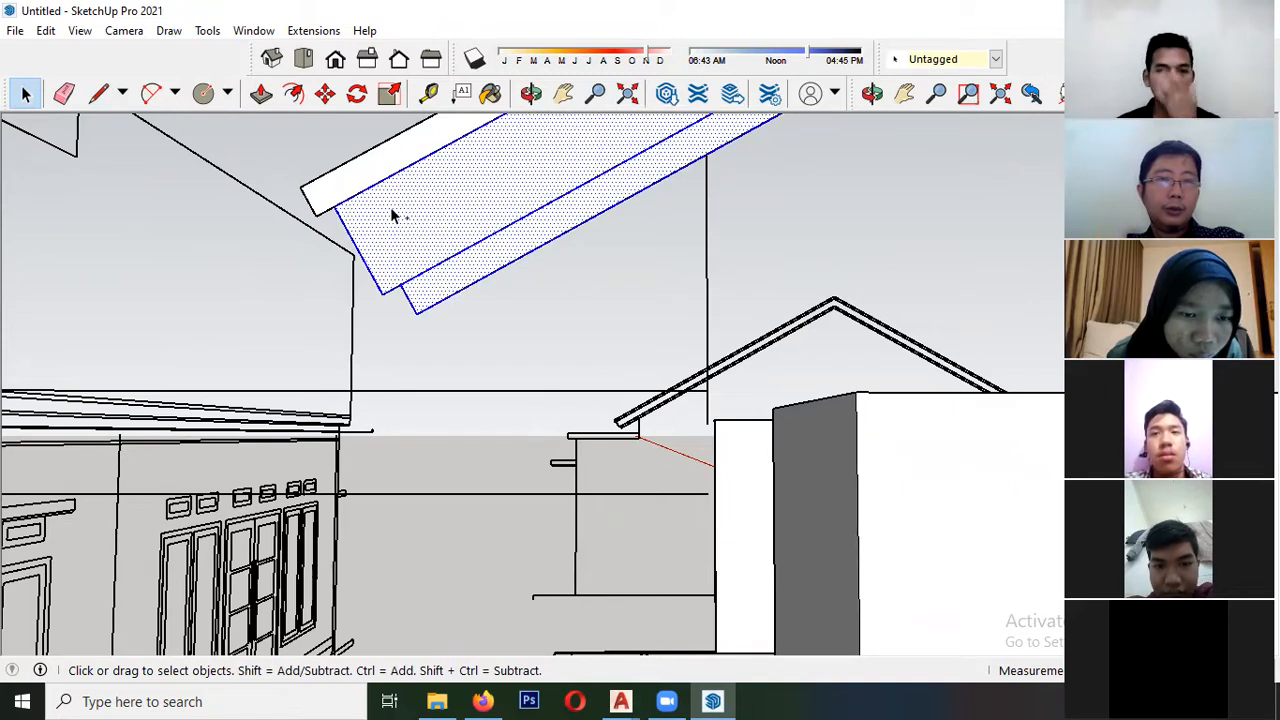
pyautogui.rightClick(404, 232)
pyautogui.click(505, 369)
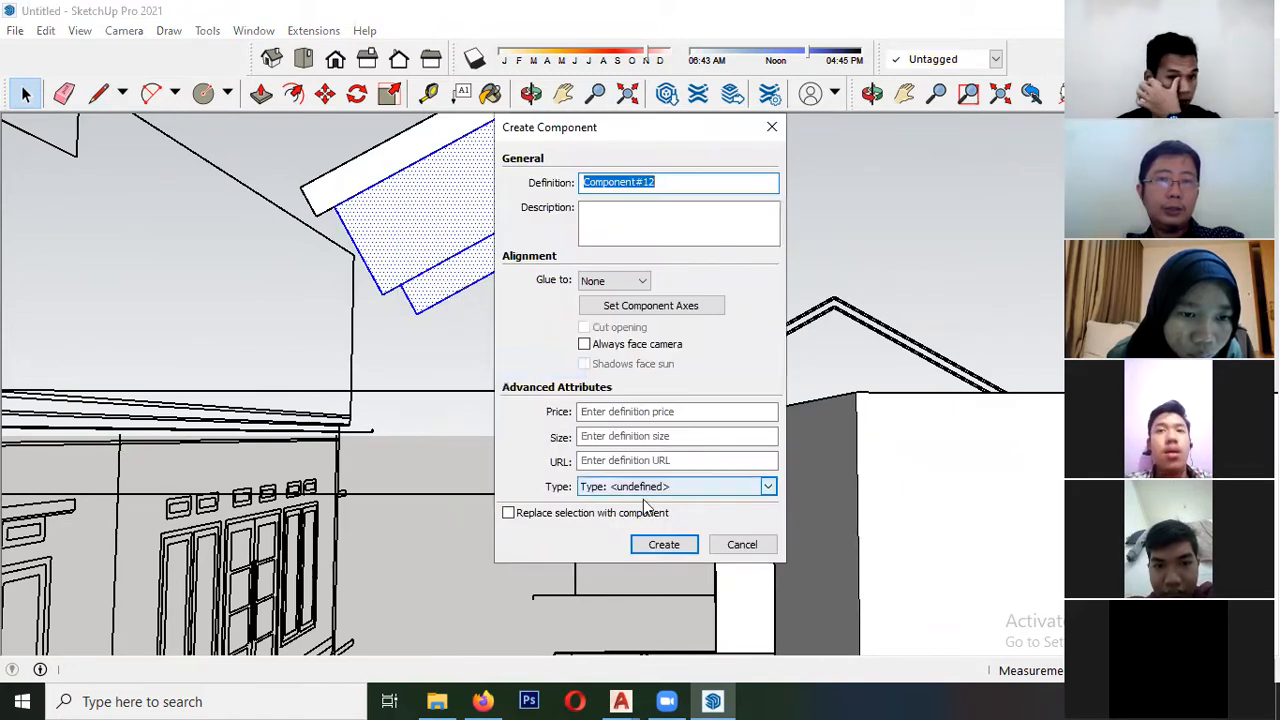
pyautogui.moveTo(592, 135); pyautogui.dragTo(176, 172)
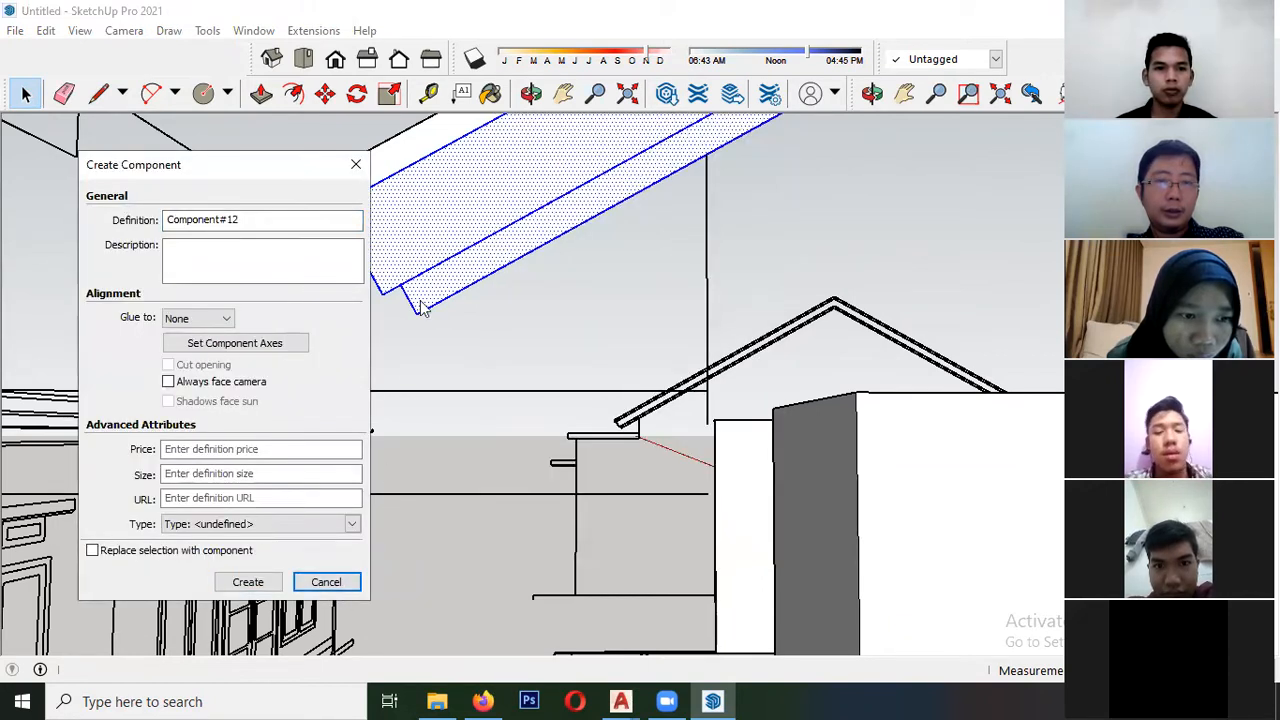
pyautogui.click(328, 582)
# - Group the roof profile's middle and lower bands together, and make the upper band a group of its own
pyautogui.rightClick(447, 227)
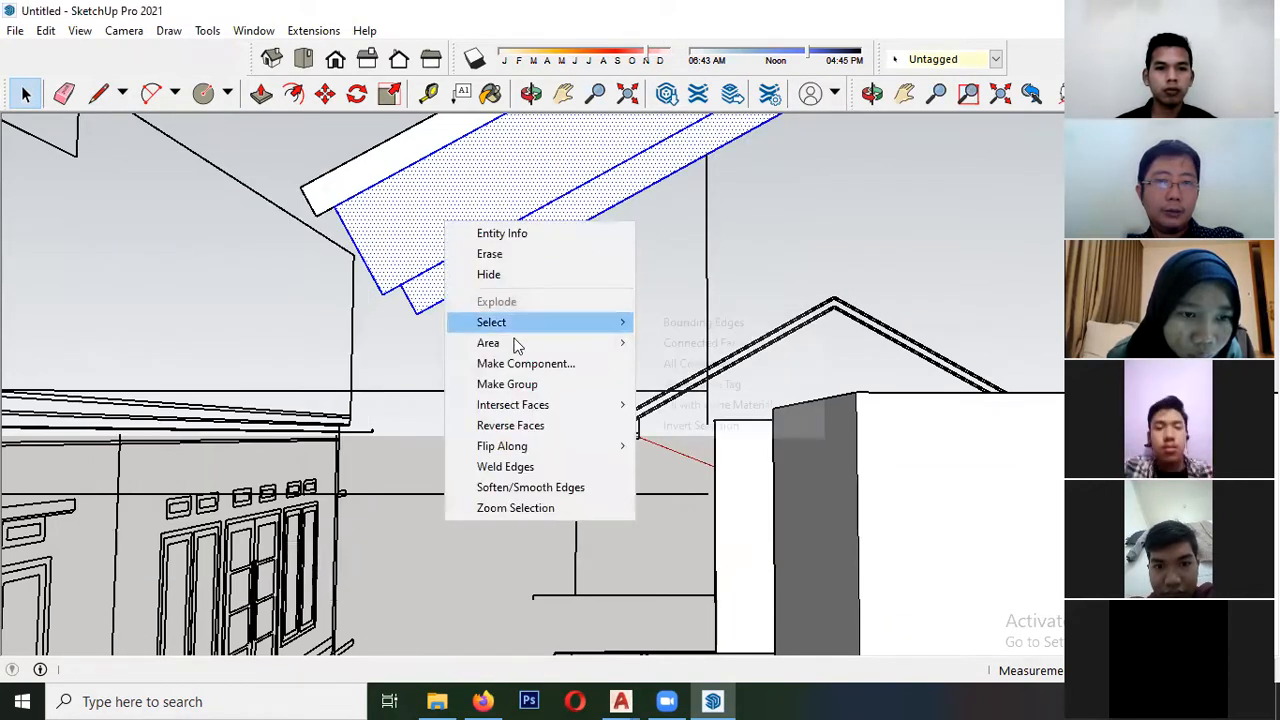
pyautogui.click(505, 384)
pyautogui.rightClick(367, 171)
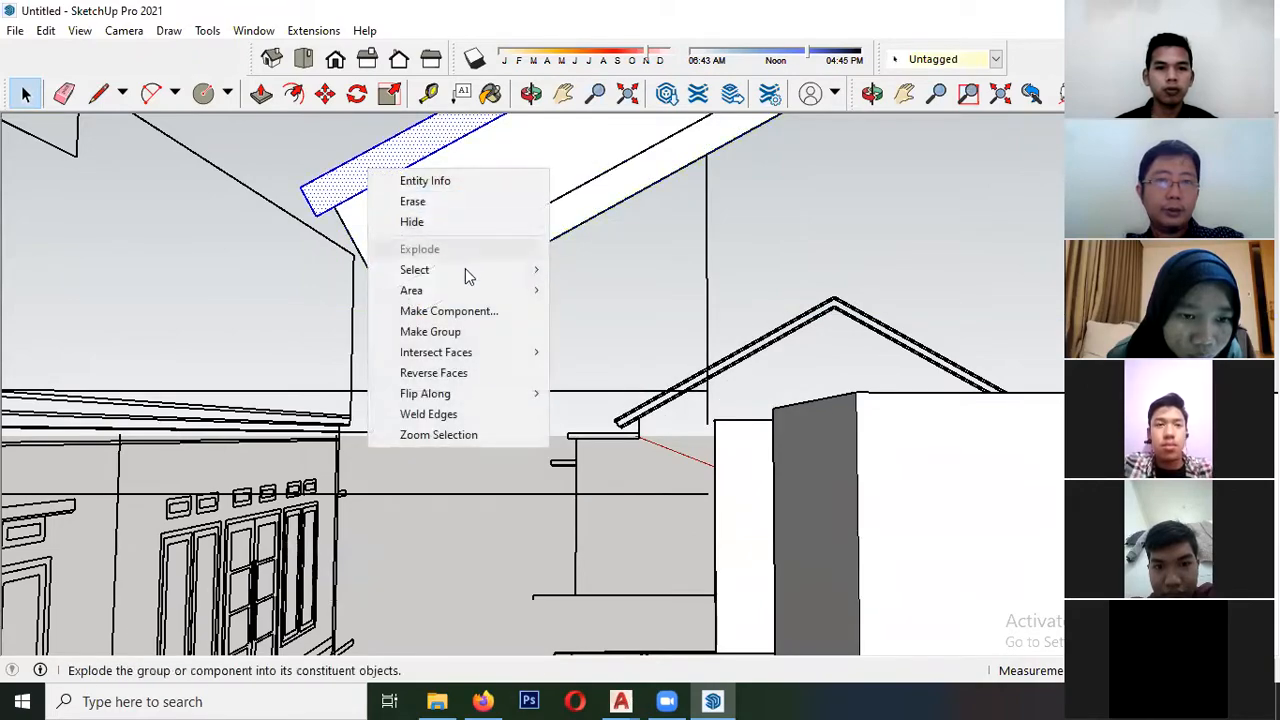
pyautogui.click(465, 333)
# - Extrude the roof profile's upper band with Push/Pull across the house as far as the front wall's corner
pyautogui.scroll(-7, 205, 455)
pyautogui.scroll(-3, 473, 411)
pyautogui.moveTo(520, 373); pyautogui.dragTo(171, 470, button='middle')
pyautogui.scroll(3, 352, 322)
pyautogui.doubleClick(335, 318)
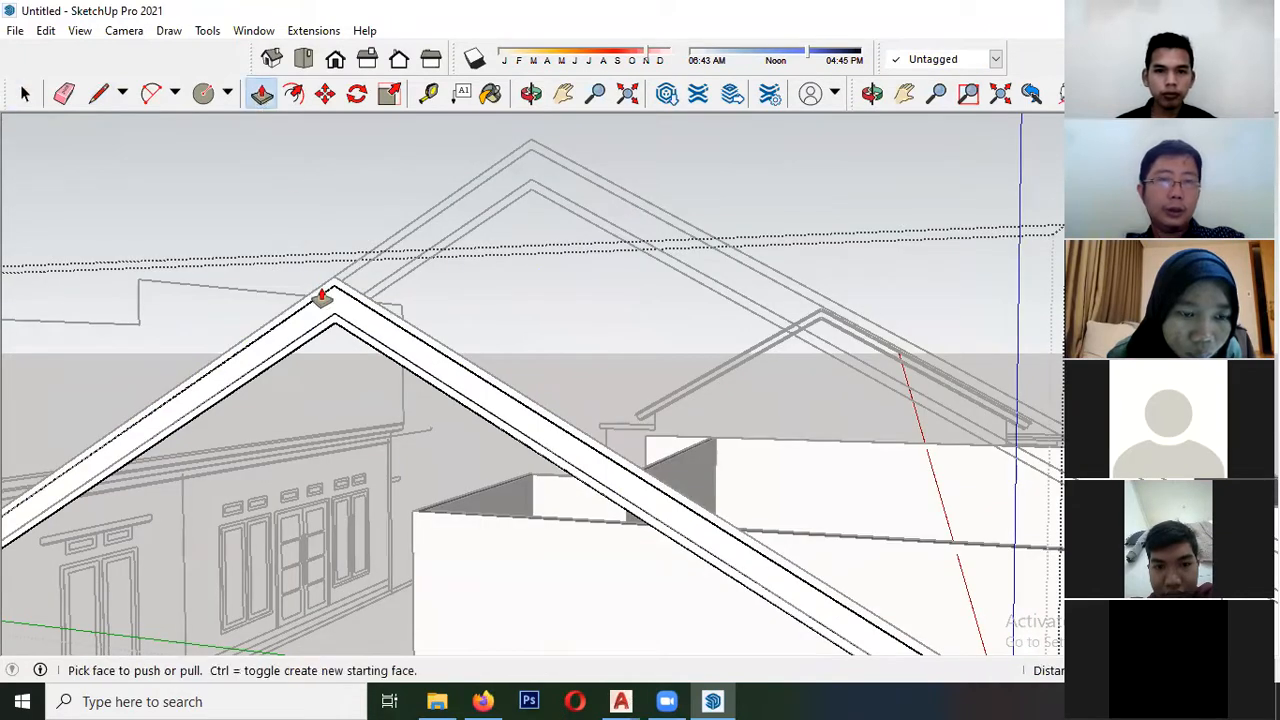
pyautogui.scroll(2, 334, 295)
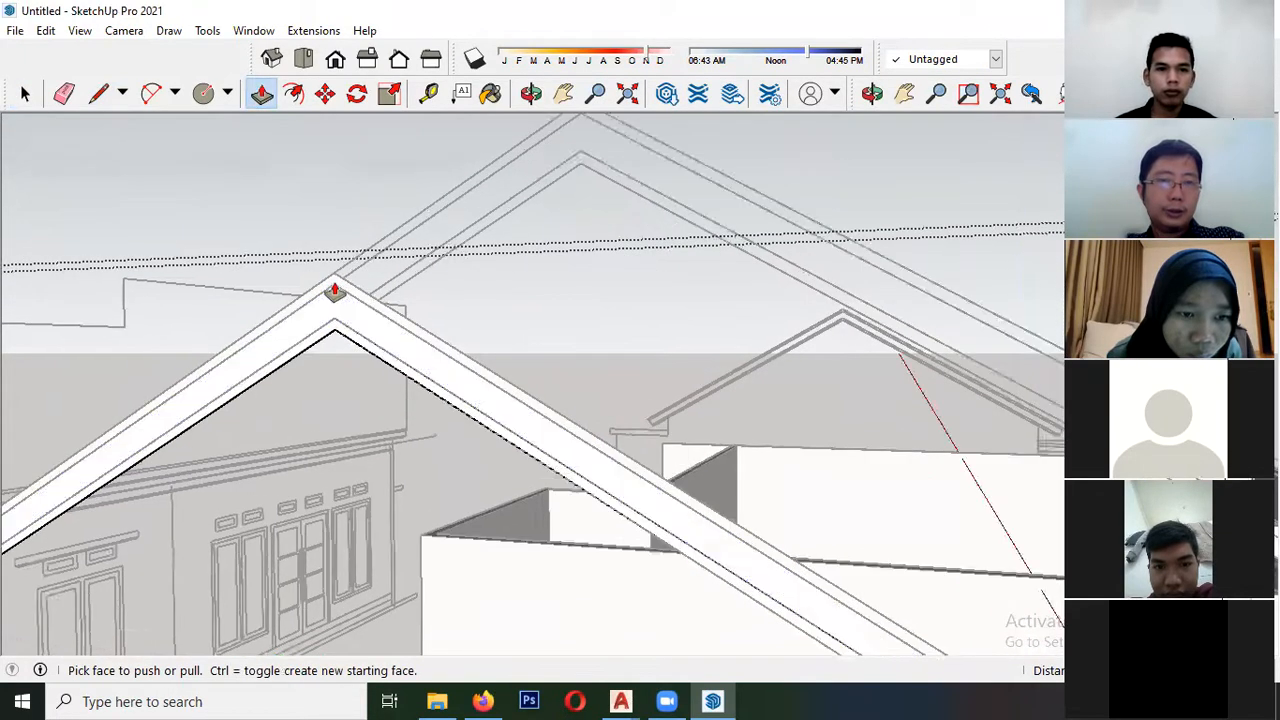
pyautogui.scroll(4, 336, 323)
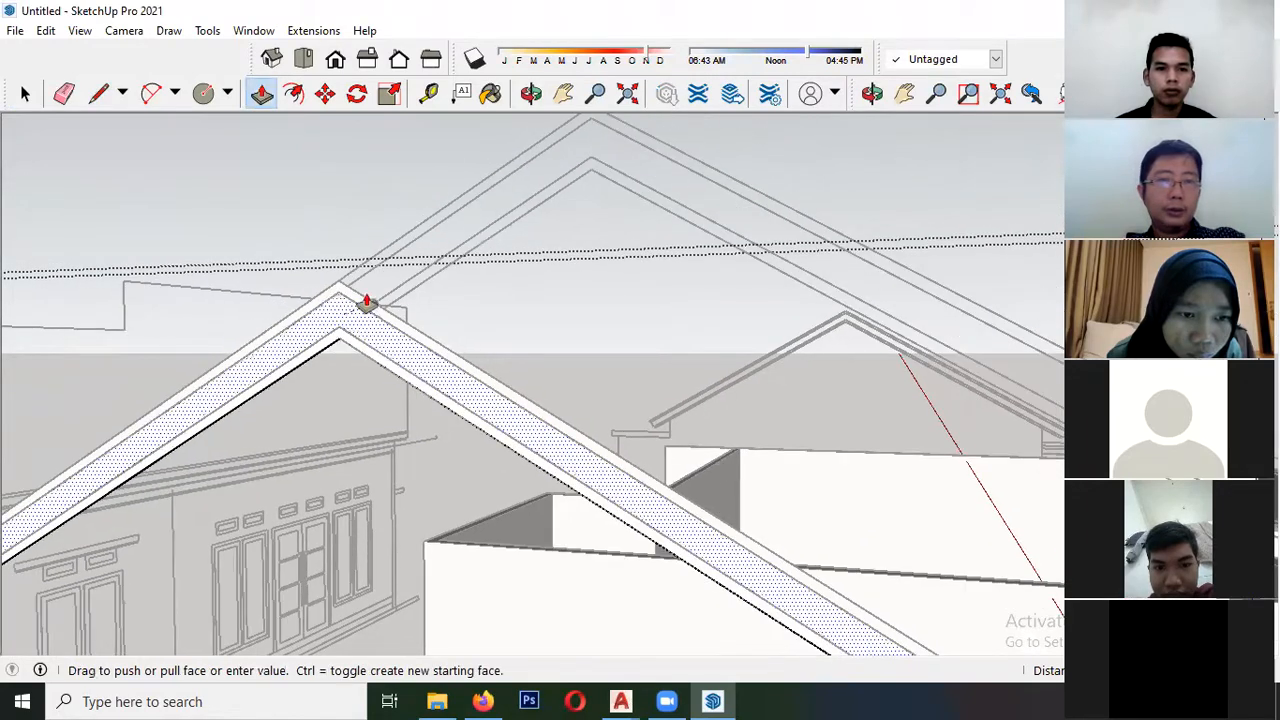
pyautogui.press('space')
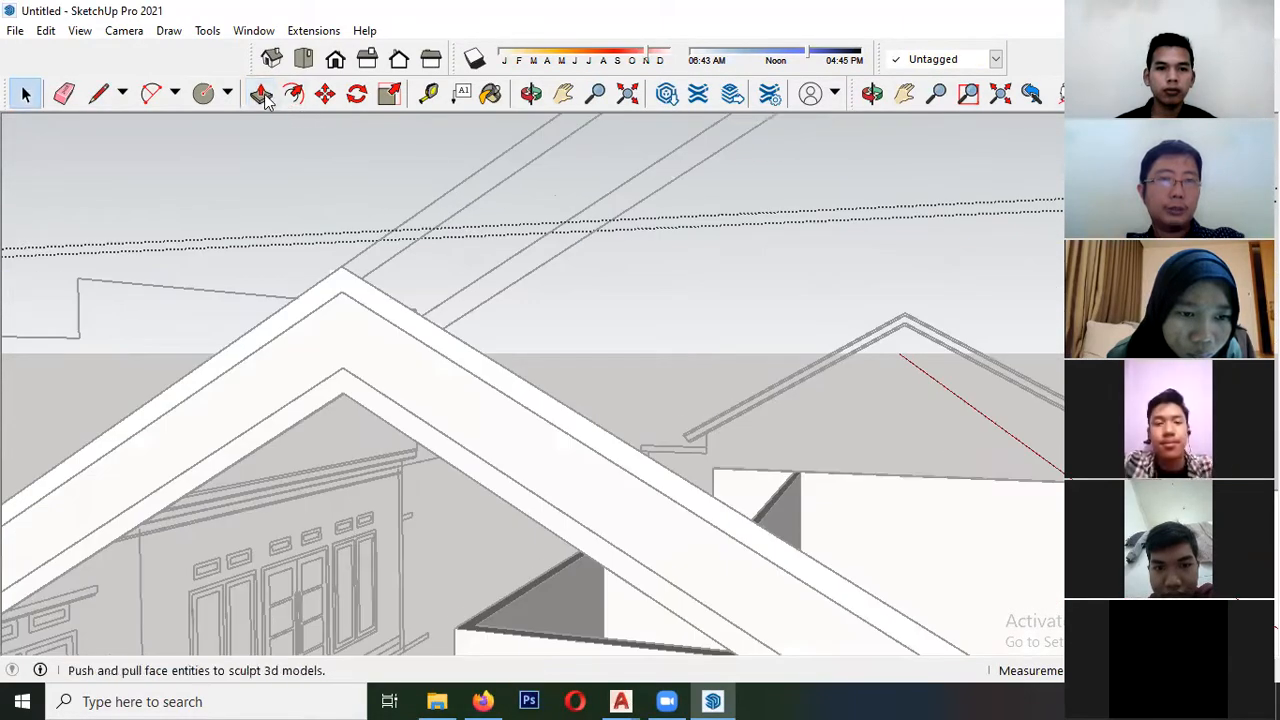
pyautogui.moveTo(347, 287); pyautogui.dragTo(306, 340, button='middle')
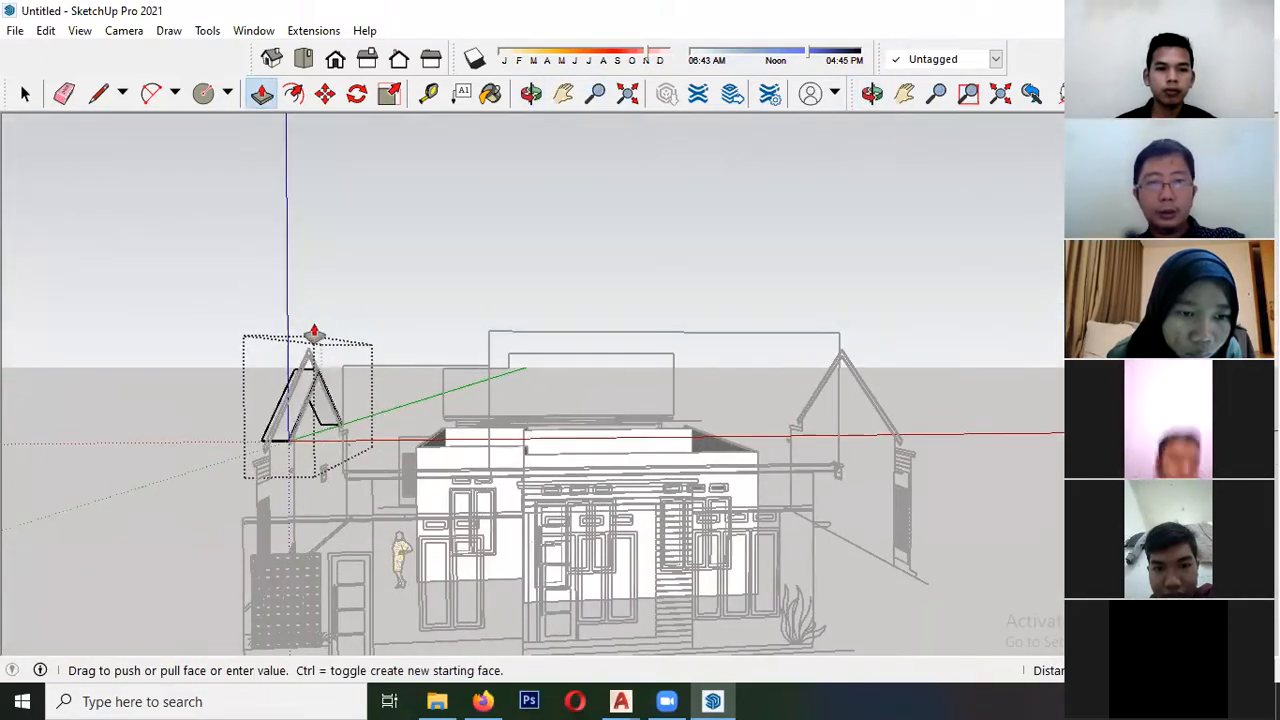
pyautogui.moveTo(443, 398); pyautogui.dragTo(520, 463, button='middle')
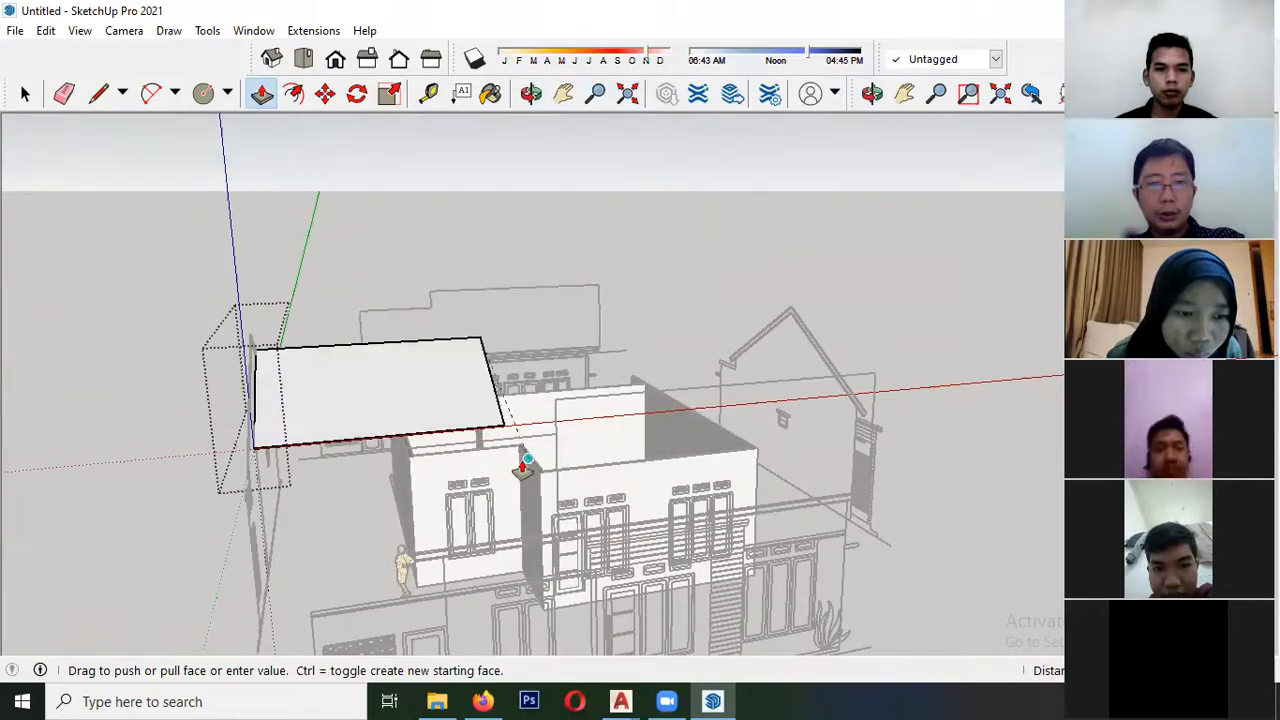
pyautogui.scroll(2, 509, 461)
pyautogui.click(522, 437)
# - Push the roof slab's outer gable end face back toward the house walls and close the slab group
pyautogui.scroll(-3, 522, 438)
pyautogui.moveTo(346, 428); pyautogui.dragTo(424, 346, button='middle')
pyautogui.scroll(4, 131, 438)
pyautogui.scroll(2, 145, 328)
pyautogui.scroll(3, 145, 328)
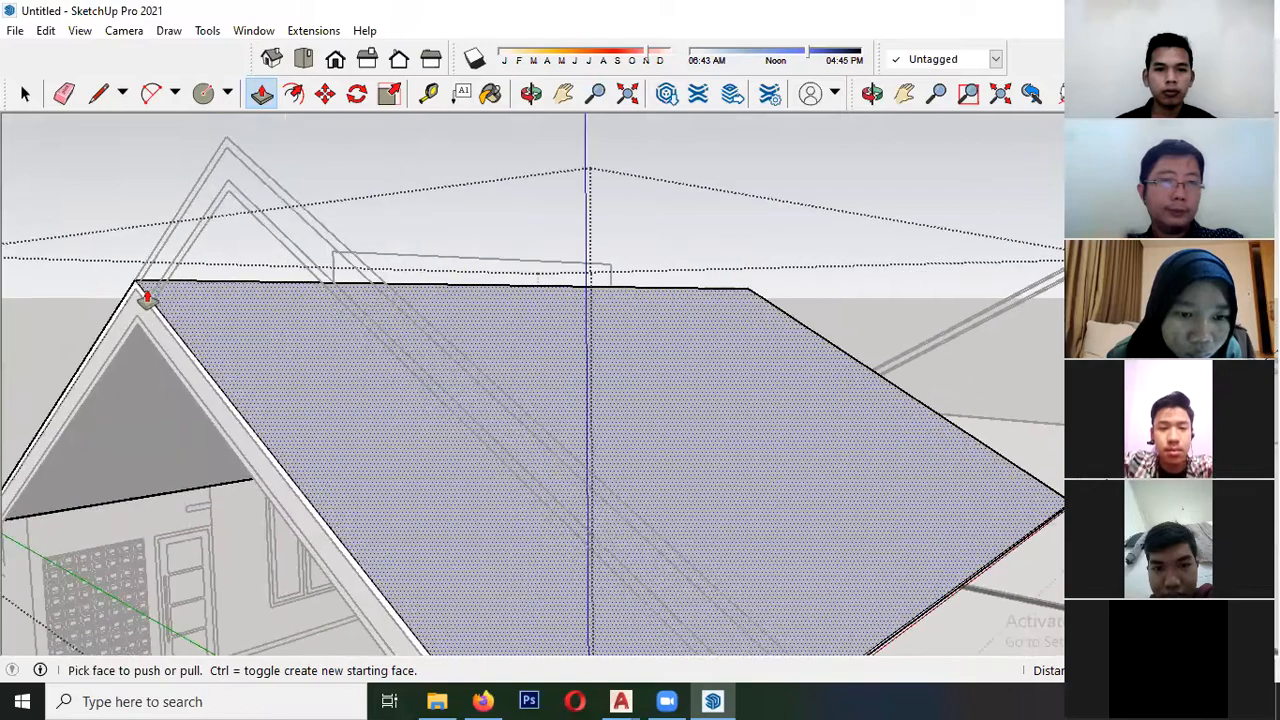
pyautogui.scroll(-6, 145, 310)
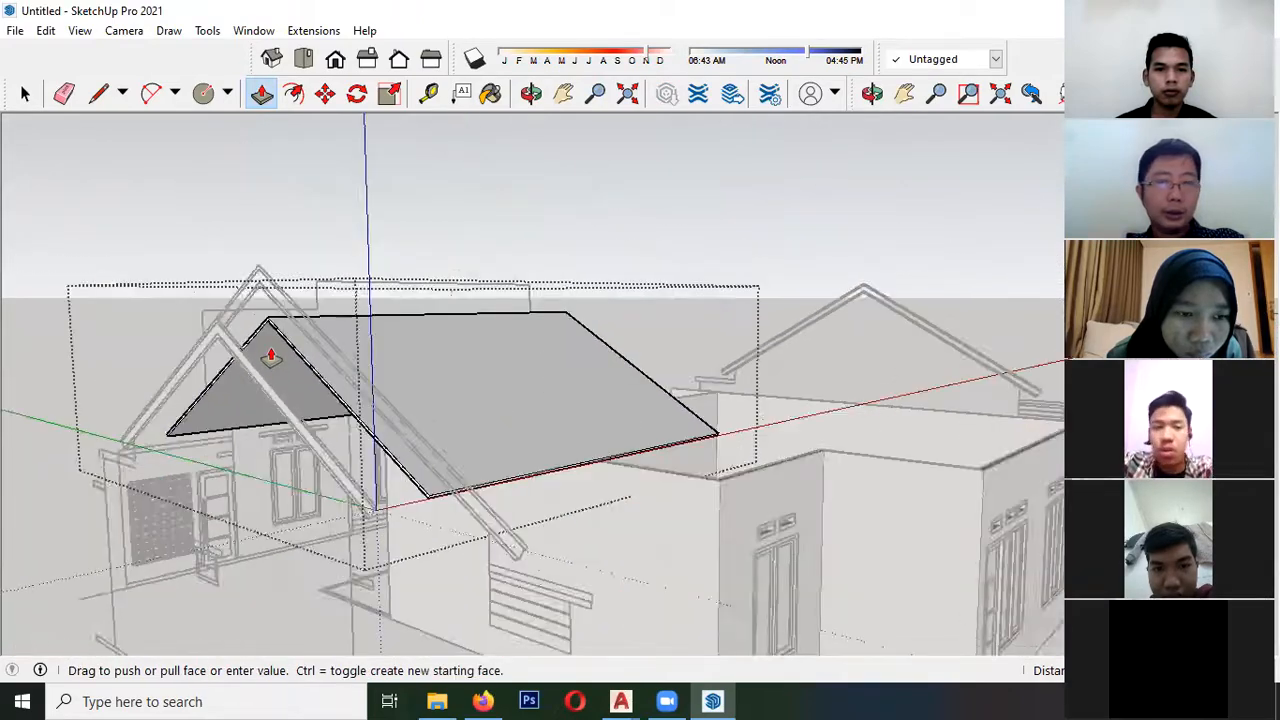
pyautogui.moveTo(329, 371); pyautogui.dragTo(240, 374, button='middle')
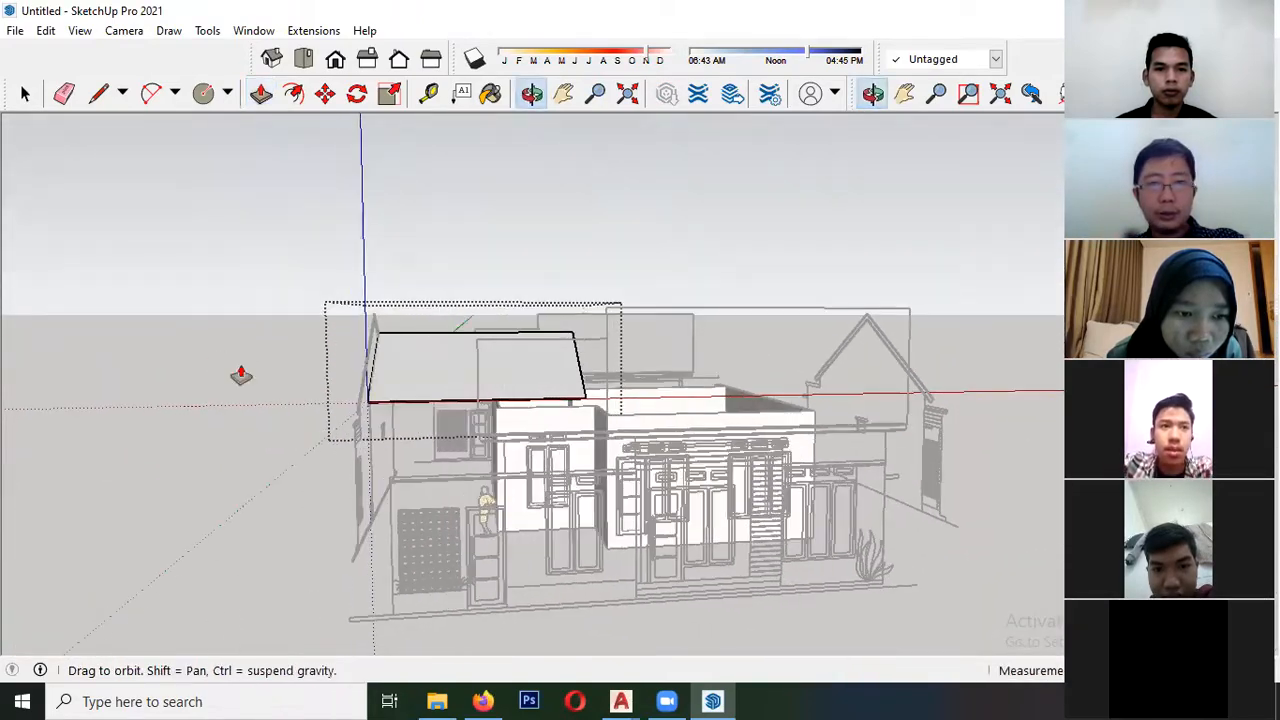
pyautogui.moveTo(468, 340); pyautogui.dragTo(620, 345, button='middle')
pyautogui.scroll(2, 271, 375)
pyautogui.press('space')
pyautogui.click(280, 340)
# - Move the group of middle and lower bands from its ridge point to the ridge at the roof slab's gable end
pyautogui.scroll(4, 276, 343)
pyautogui.scroll(2, 276, 341)
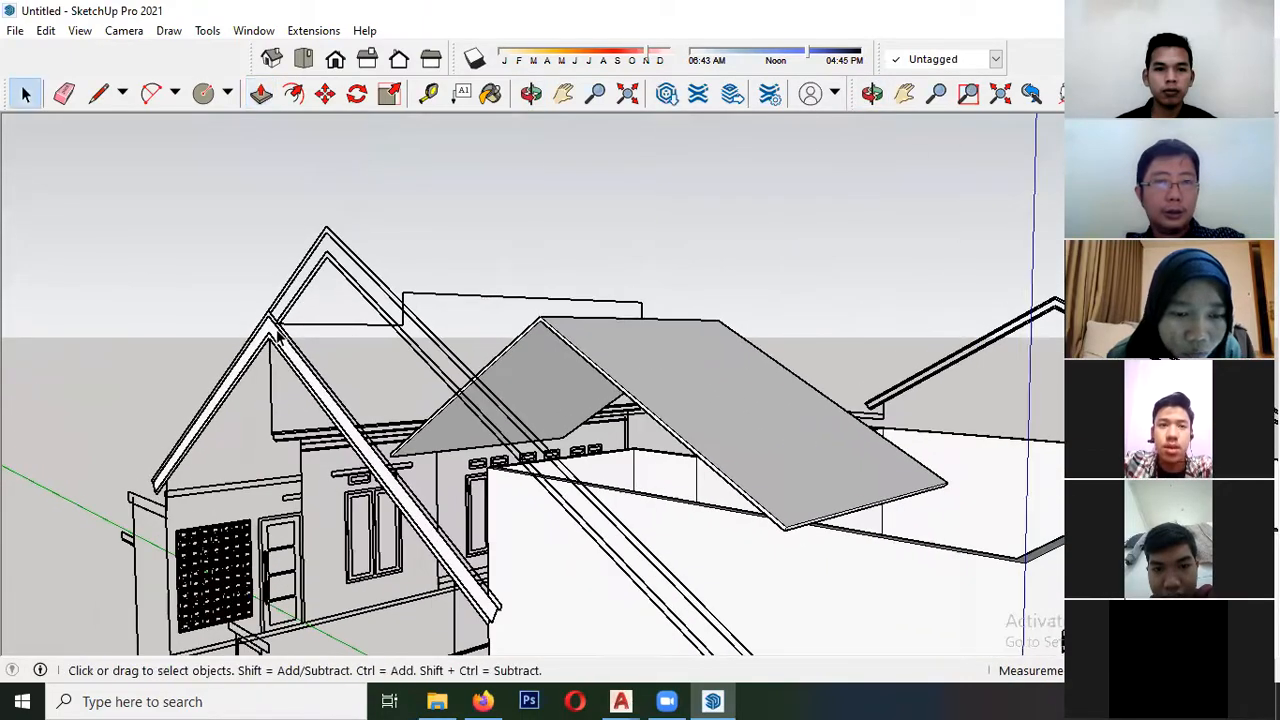
pyautogui.click(277, 336)
pyautogui.scroll(2, 279, 332)
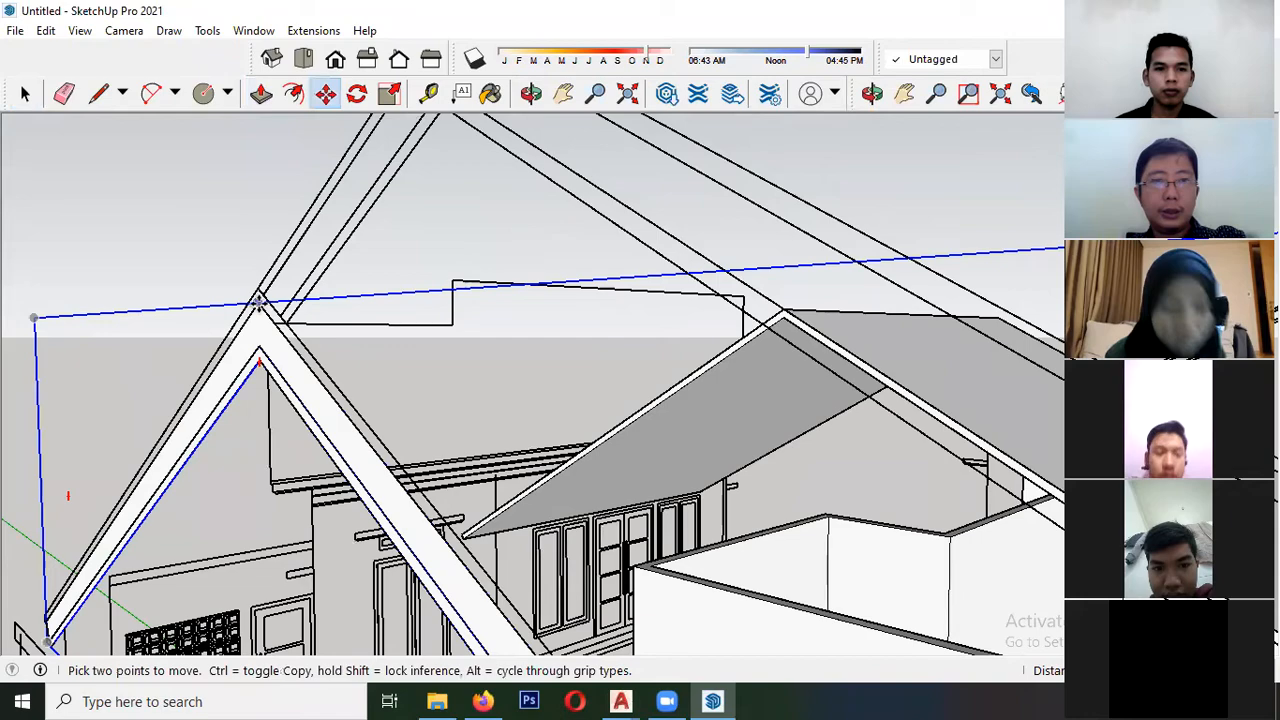
pyautogui.click(259, 302)
pyautogui.scroll(-5, 14, 471)
pyautogui.keyDown('shift'); pyautogui.moveTo(480, 414); pyautogui.dragTo(337, 400, button='middle'); pyautogui.keyUp('shift')
pyautogui.scroll(3, 345, 402)
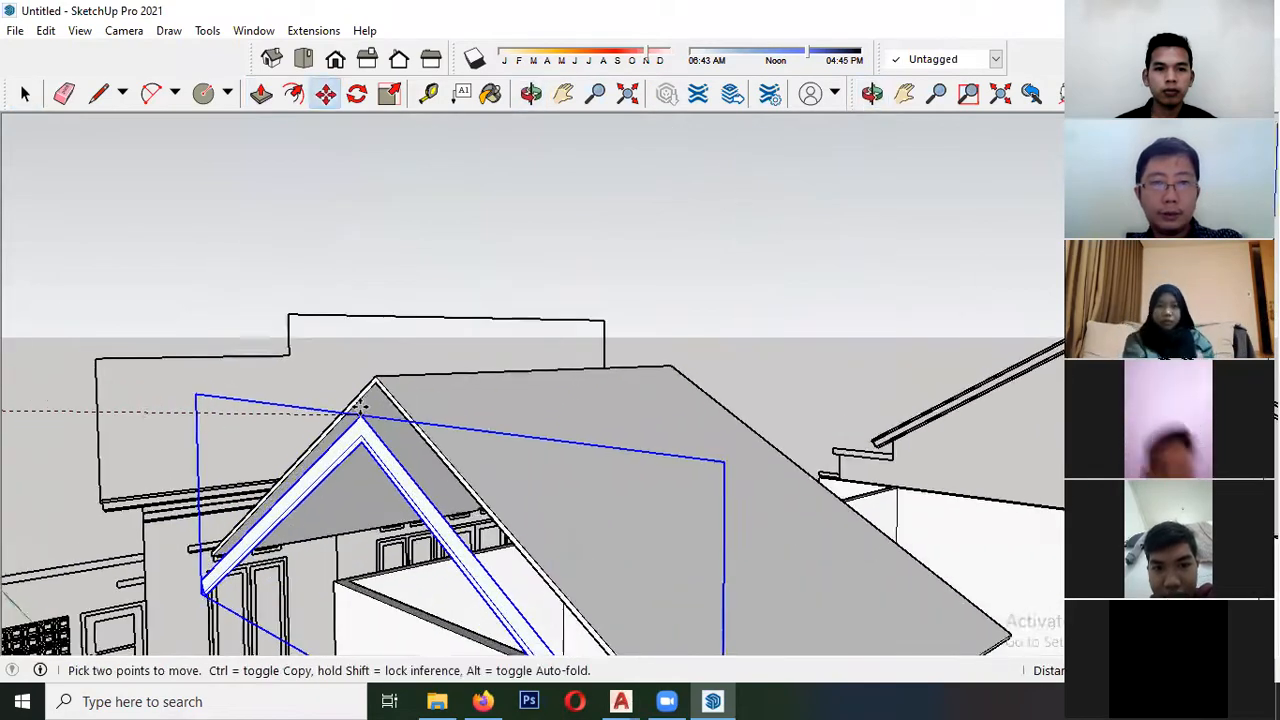
pyautogui.scroll(2, 361, 406)
pyautogui.scroll(2, 380, 383)
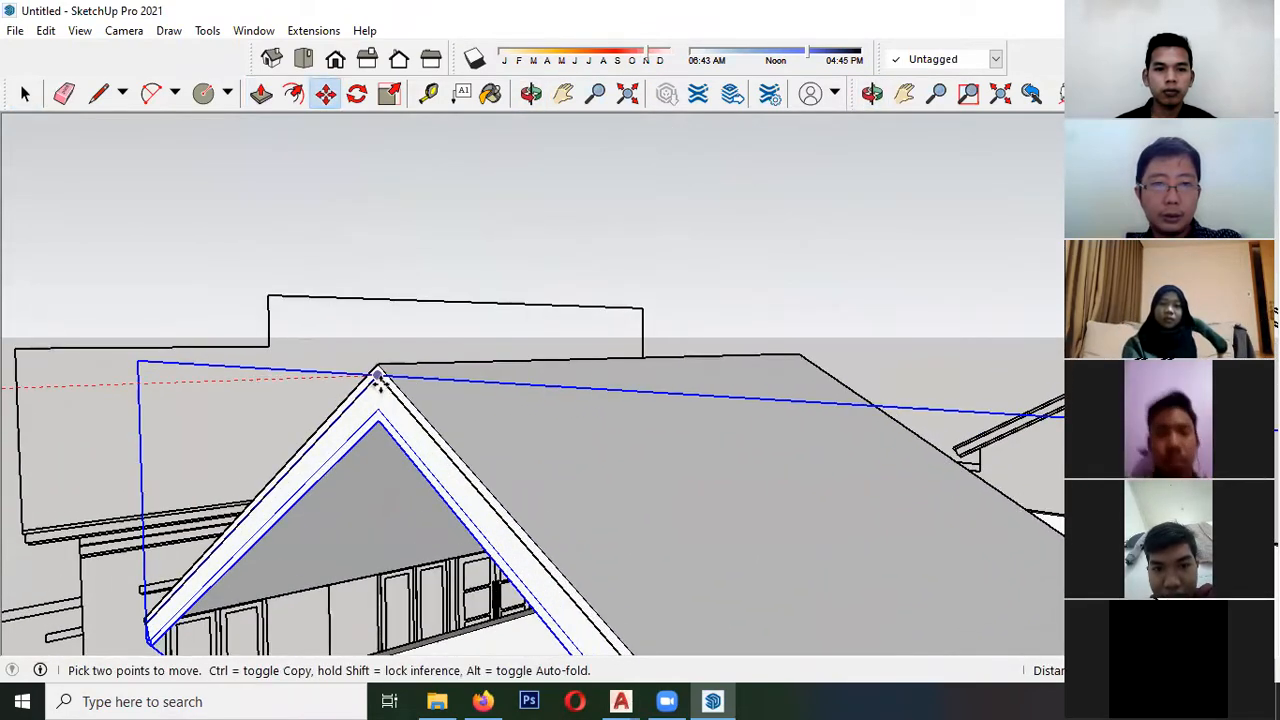
pyautogui.click(378, 377)
# - Try to shift the fascia group a short distance along the green axis from its ridge point
pyautogui.scroll(2, 378, 398)
pyautogui.press('space')
pyautogui.doubleClick(378, 396)
pyautogui.scroll(4, 380, 394)
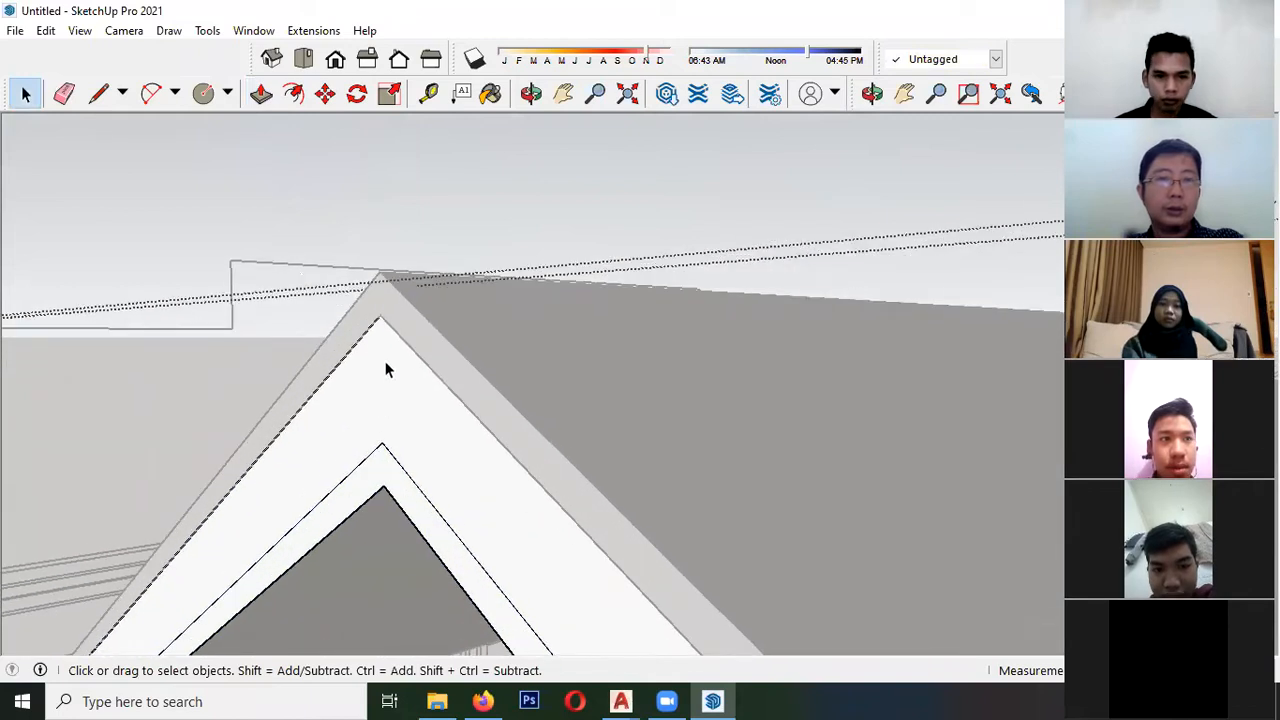
pyautogui.click(197, 130)
pyautogui.click(396, 408)
pyautogui.press('m')
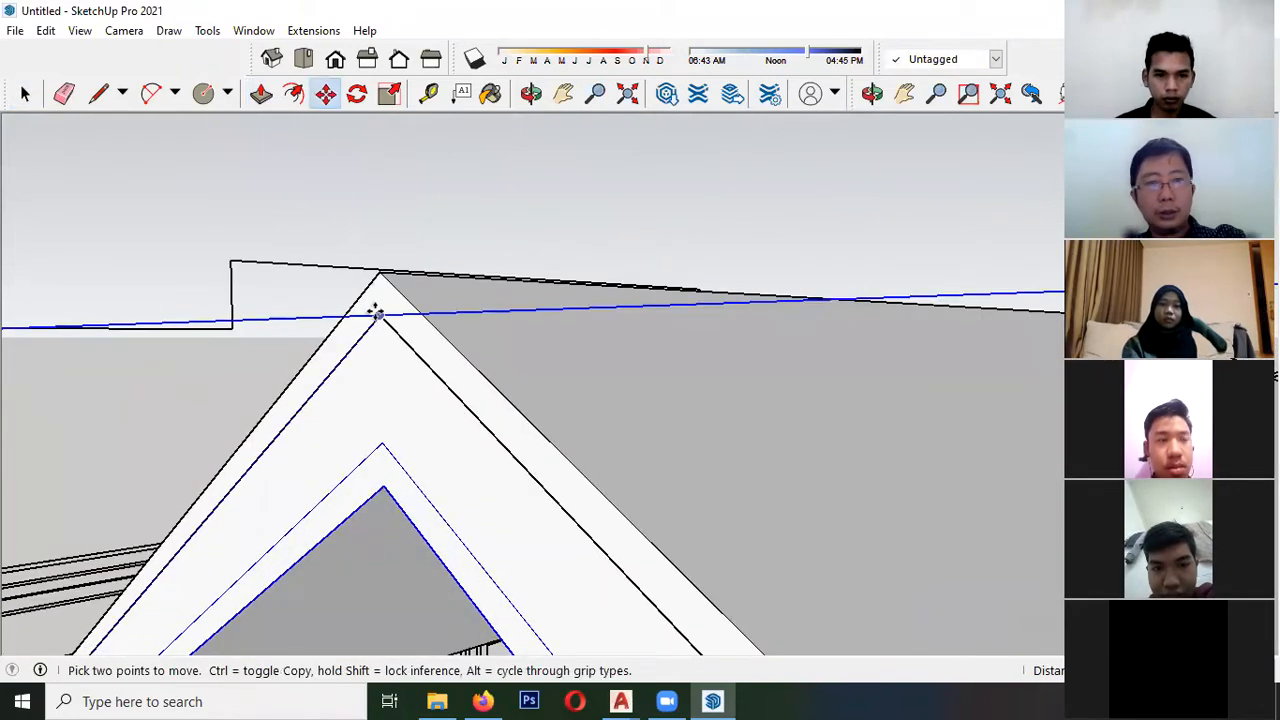
pyautogui.click(379, 312)
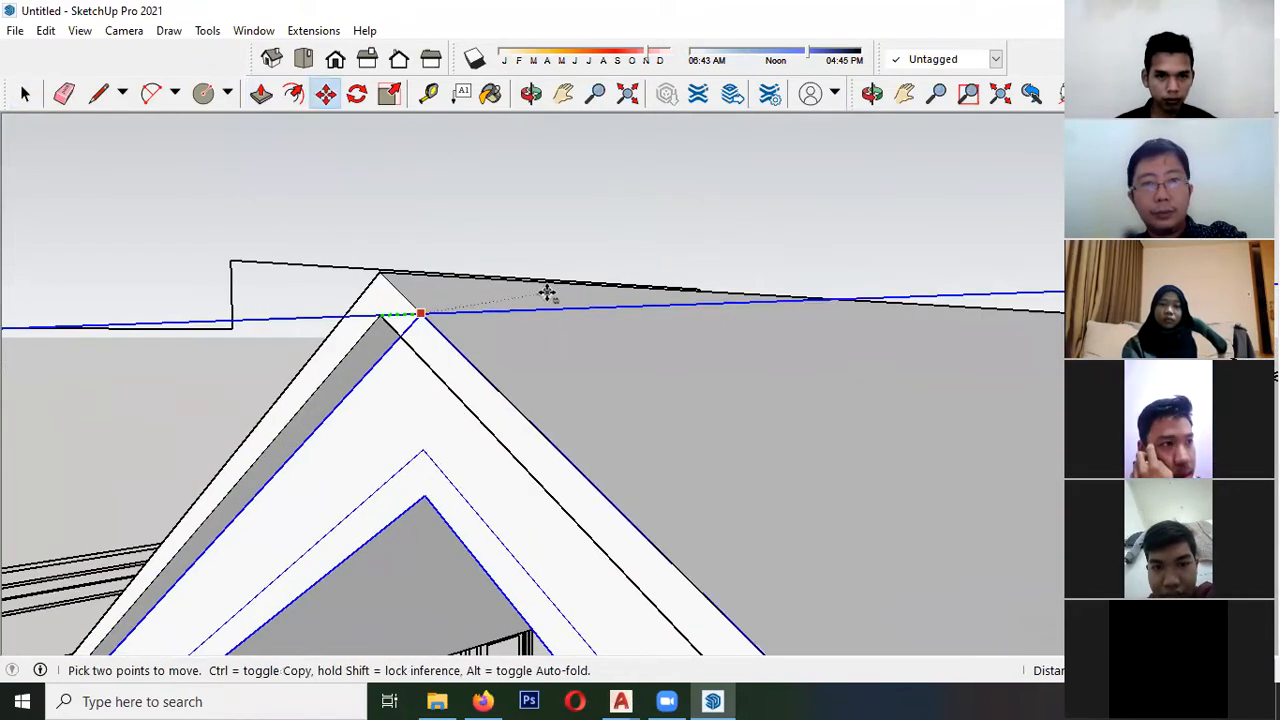
pyautogui.press('Return')
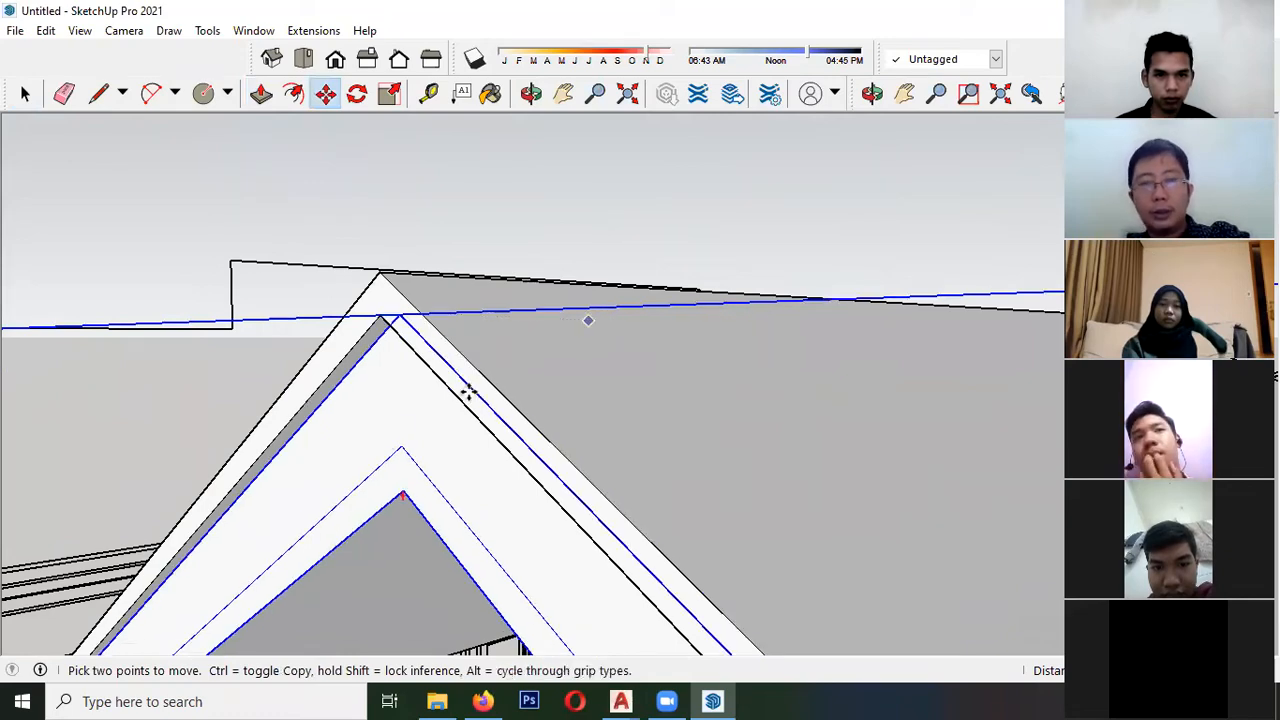
pyautogui.press('space')
pyautogui.moveTo(380, 420); pyautogui.dragTo(265, 297, button='middle')
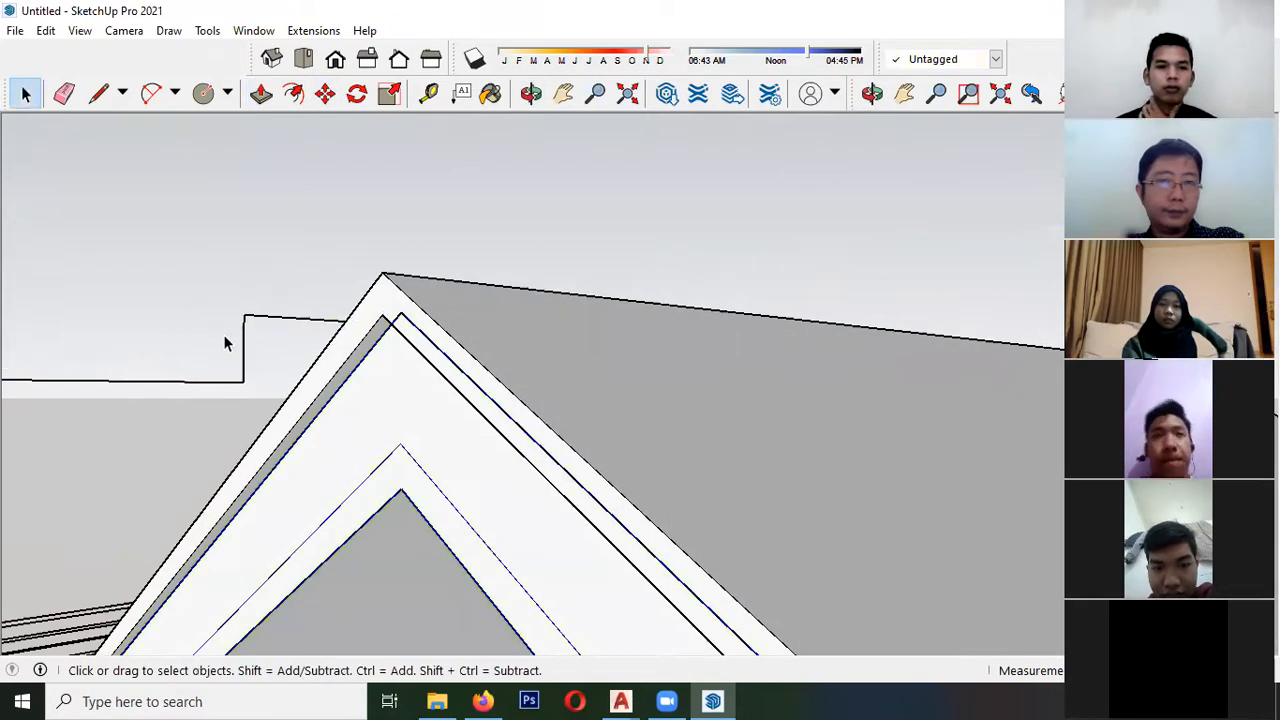
pyautogui.click(224, 336)
# - Set the fascia group back beneath the roof slab, inward from the slab's gable edge along the ridge direction
pyautogui.scroll(-6, 224, 336)
pyautogui.moveTo(180, 355); pyautogui.dragTo(293, 341, button='middle')
pyautogui.scroll(5, 297, 287)
pyautogui.moveTo(326, 275); pyautogui.dragTo(340, 355, button='middle')
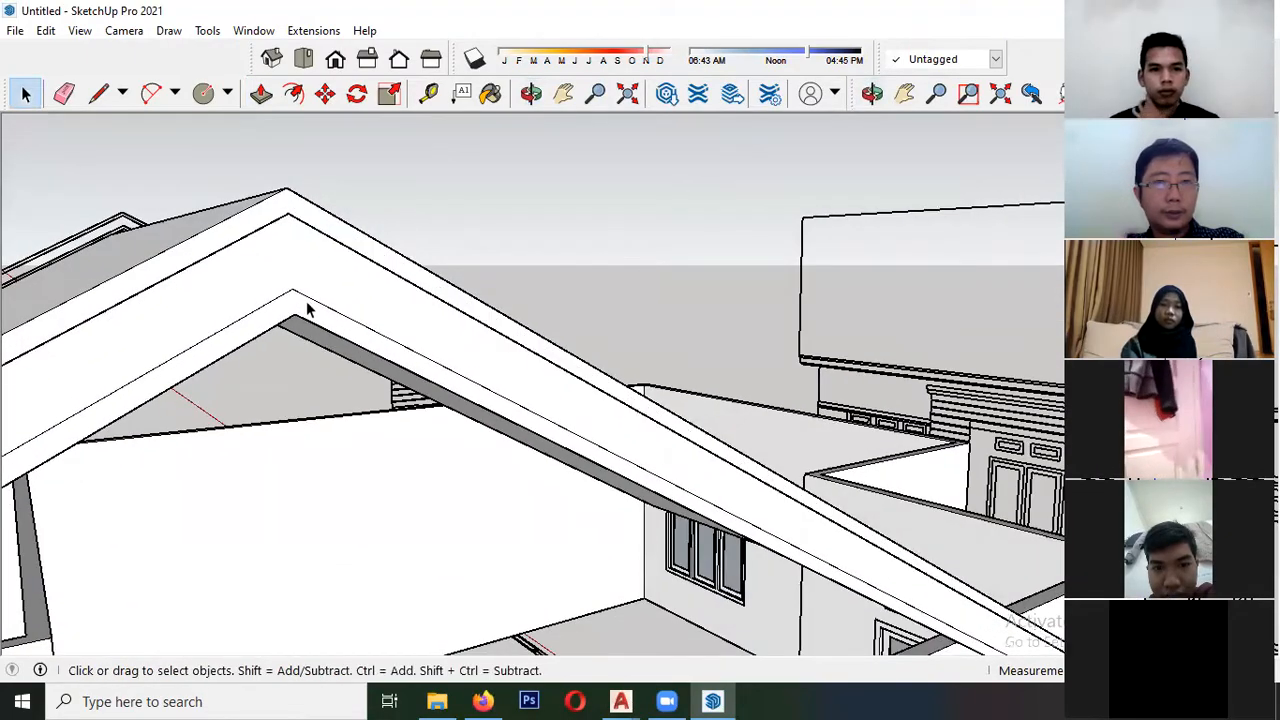
pyautogui.scroll(1, 300, 295)
pyautogui.moveTo(356, 337); pyautogui.dragTo(352, 312, button='middle')
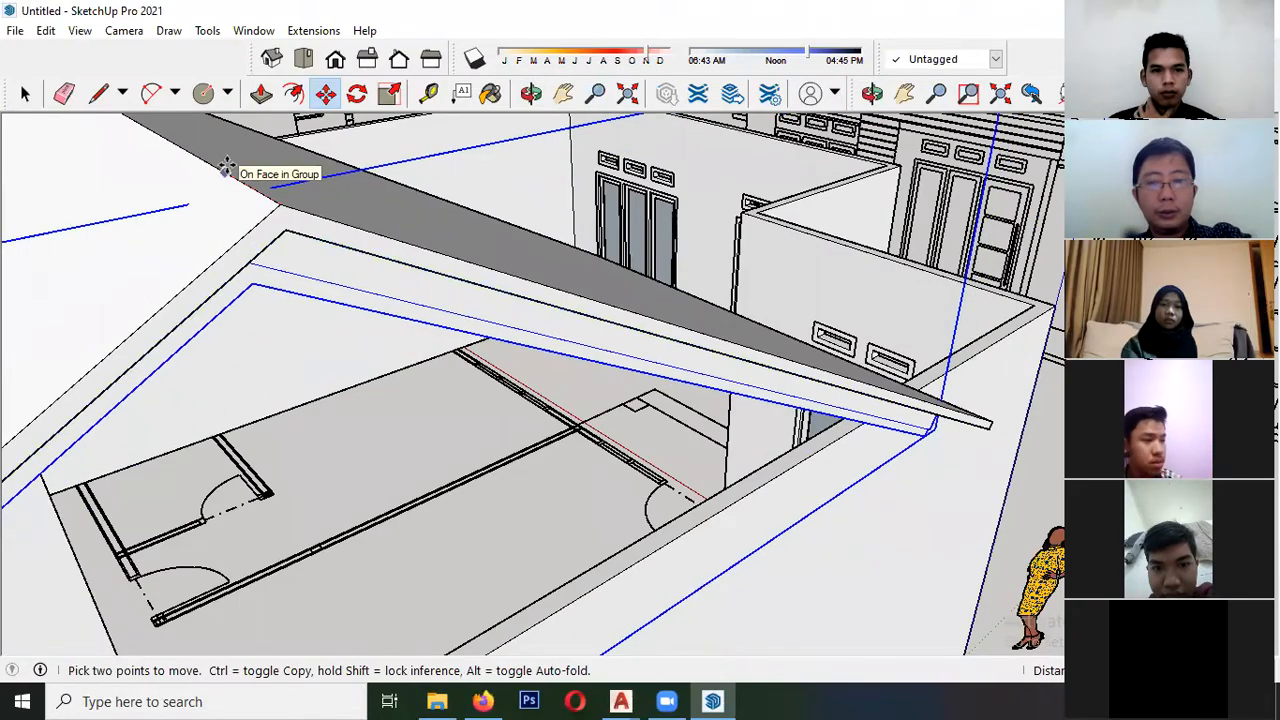
pyautogui.moveTo(268, 298); pyautogui.dragTo(8, 246, button='middle')
pyautogui.press('space')
# - Examine the roof slab and fascia from several sides against the walls and the imported elevation drawings
pyautogui.scroll(-4, 389, 306)
pyautogui.moveTo(389, 306); pyautogui.dragTo(200, 251, button='middle')
pyautogui.scroll(2, 220, 252)
pyautogui.scroll(-4, 236, 300)
pyautogui.moveTo(234, 429); pyautogui.dragTo(111, 369, button='middle')
pyautogui.moveTo(540, 420); pyautogui.dragTo(652, 436, button='middle')
pyautogui.scroll(-3, 323, 351)
pyautogui.moveTo(240, 383); pyautogui.dragTo(370, 348, button='middle')
pyautogui.scroll(-3, 430, 294)
pyautogui.moveTo(351, 392); pyautogui.dragTo(467, 479, button='middle')
pyautogui.scroll(4, 468, 475)
pyautogui.scroll(-1, 474, 452)
pyautogui.scroll(-4, 475, 452)
pyautogui.moveTo(466, 449); pyautogui.dragTo(455, 508, button='middle')
pyautogui.scroll(5, 309, 491)
pyautogui.moveTo(309, 491); pyautogui.dragTo(249, 454, button='middle')
pyautogui.scroll(-6, 381, 545)
pyautogui.scroll(1, 385, 510)
pyautogui.scroll(6, 526, 452)
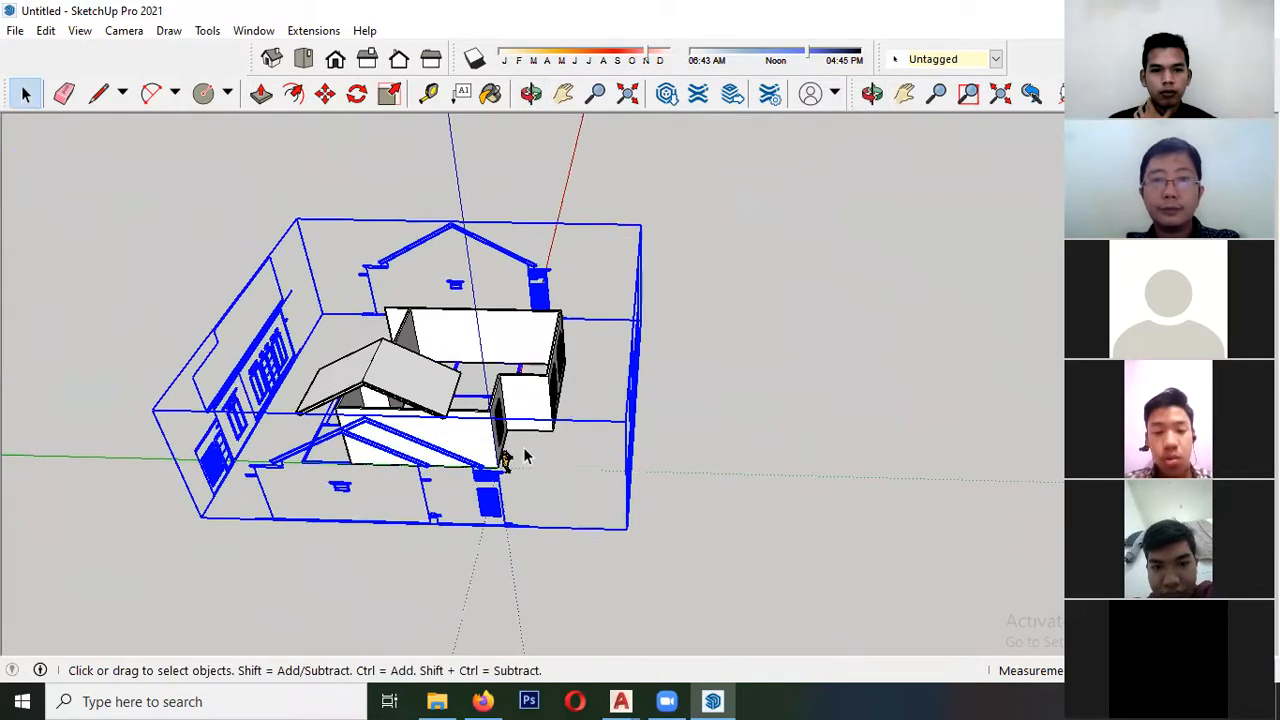
# - Move the imported elevation drawings along the green axis, aligning the side elevation's wall line beside the plant with the model's wall corner
pyautogui.moveTo(537, 435); pyautogui.dragTo(533, 427, button='middle')
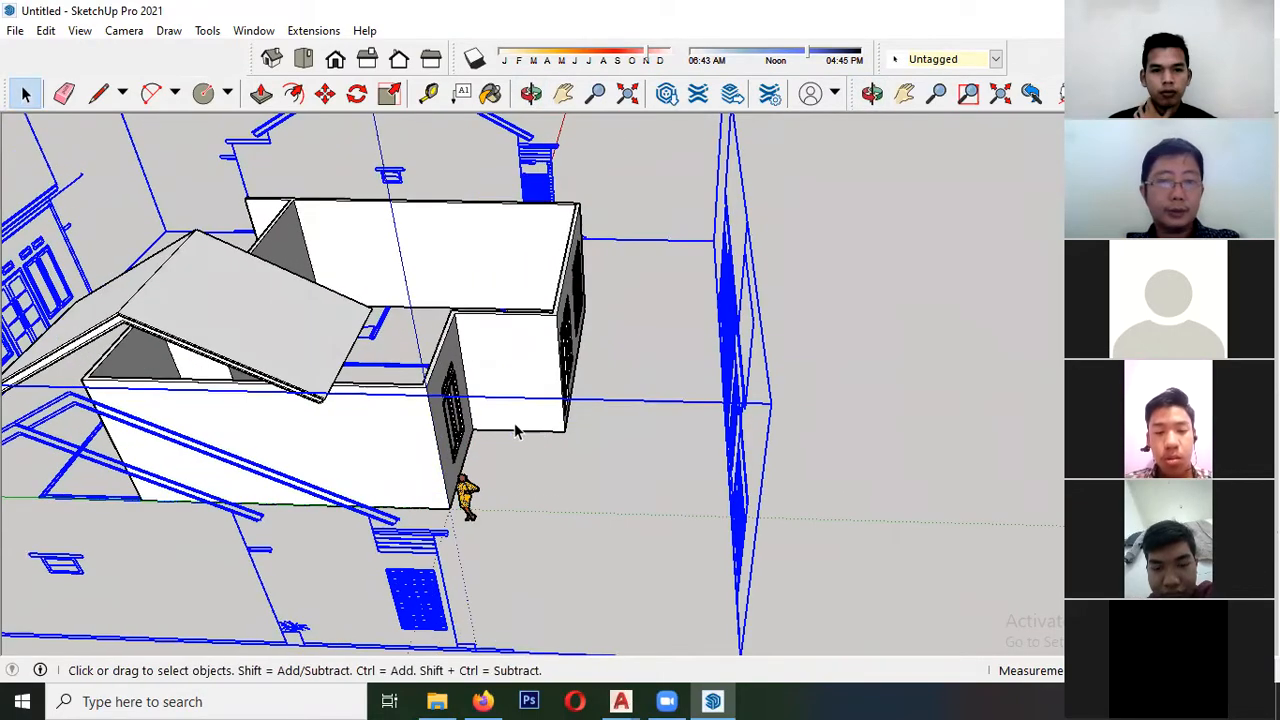
pyautogui.moveTo(401, 568); pyautogui.dragTo(430, 442, button='middle')
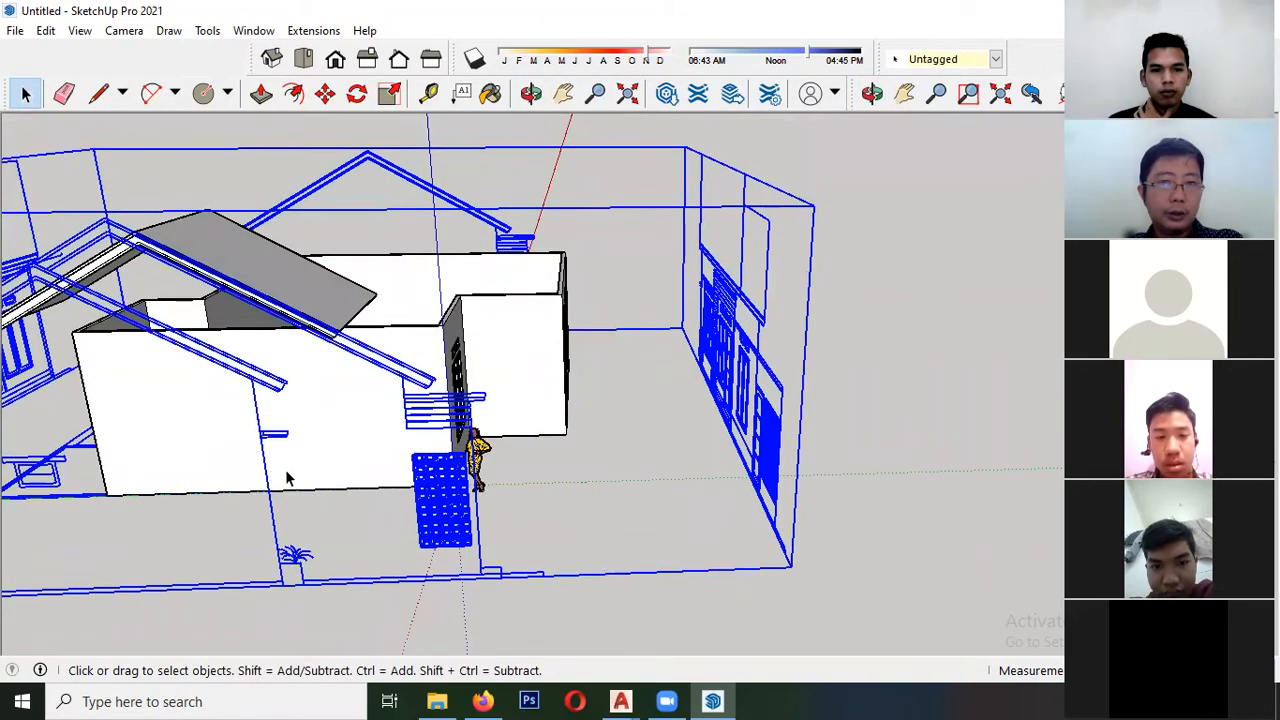
pyautogui.scroll(-3, 287, 478)
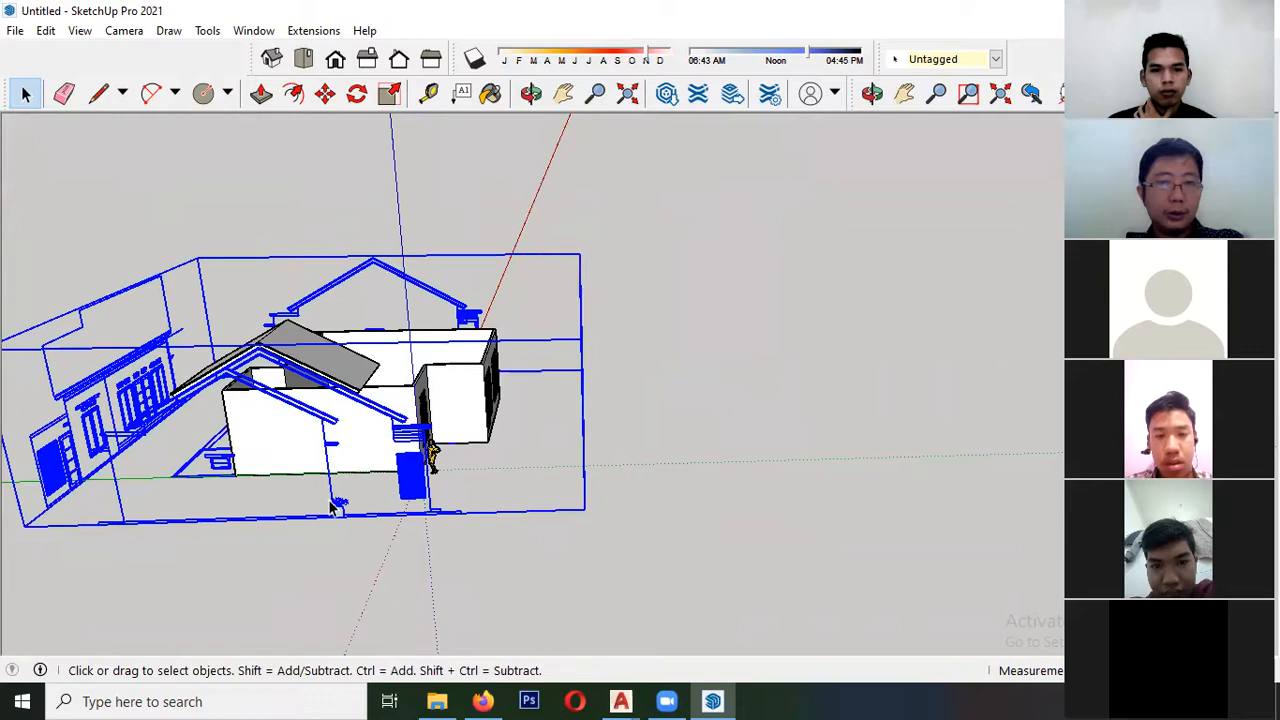
pyautogui.scroll(6, 340, 515)
pyautogui.press('m')
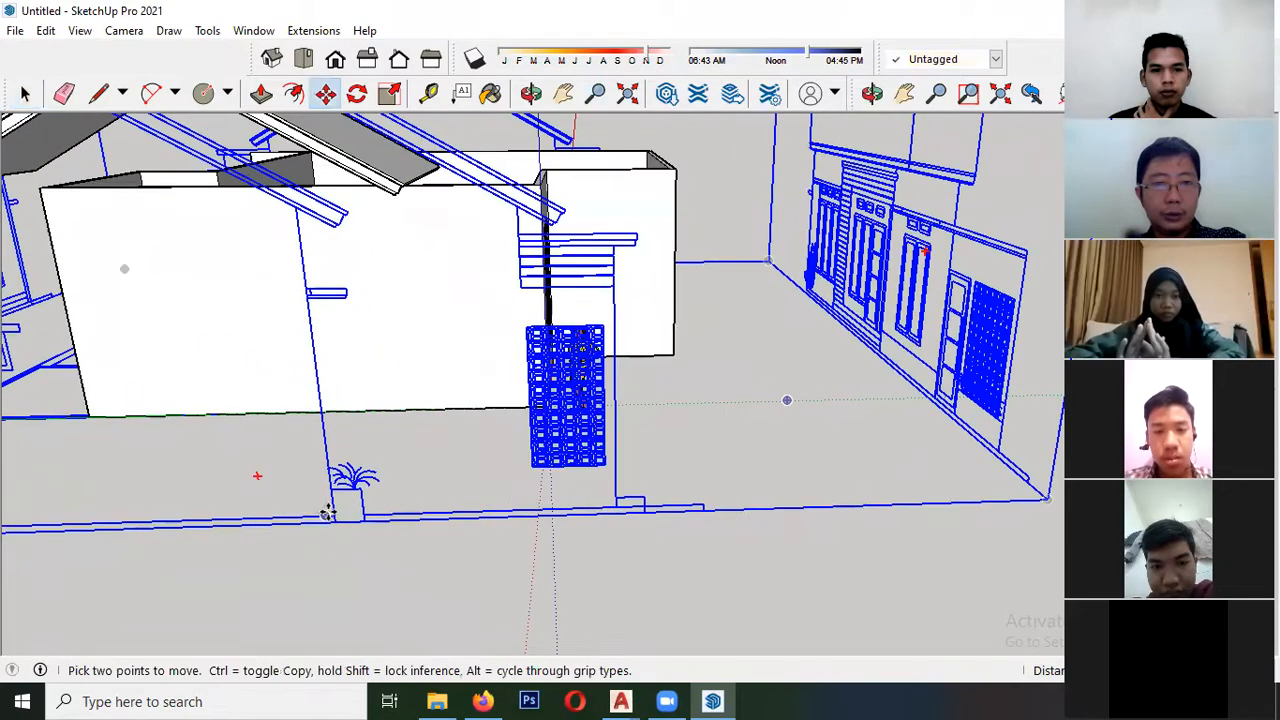
pyautogui.click(336, 515)
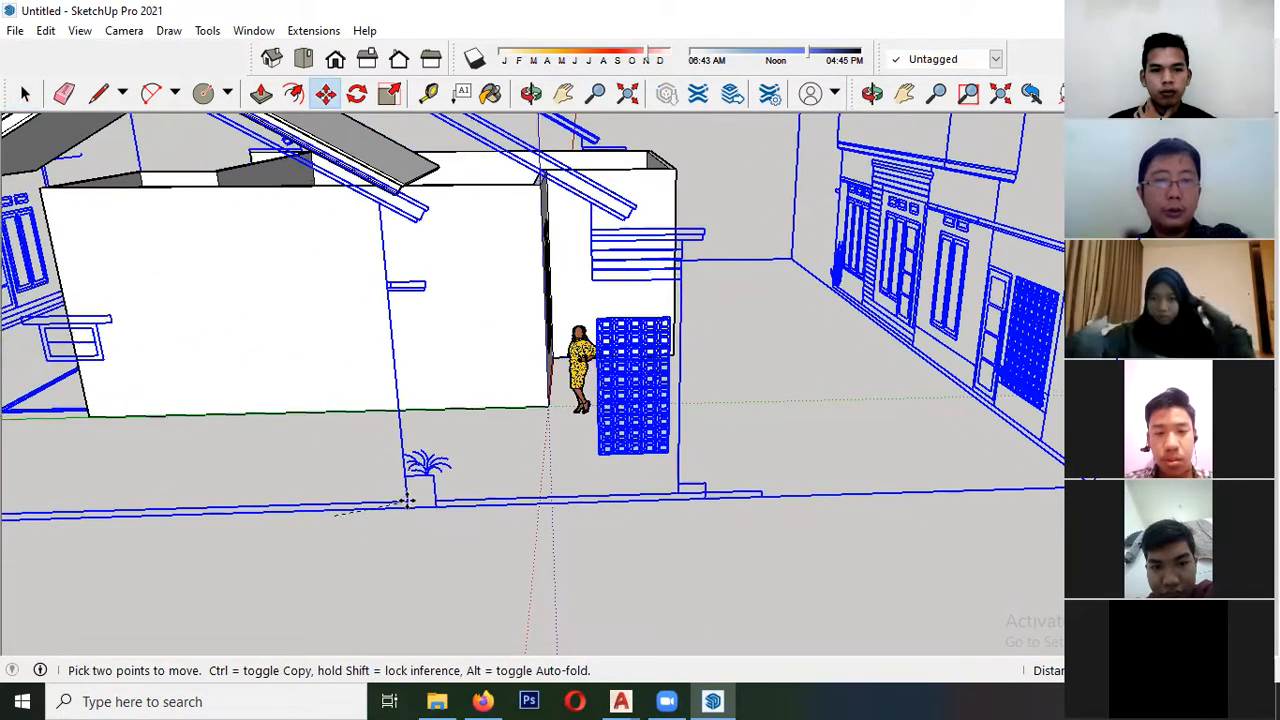
pyautogui.click(537, 407)
pyautogui.scroll(-4, 455, 390)
pyautogui.press('space')
# - Move the roof slab and fascia together along the green axis so their eave lines up with the house's side wall and the elevation drawing
pyautogui.click(307, 240)
pyautogui.scroll(3, 305, 240)
pyautogui.moveTo(300, 234); pyautogui.dragTo(299, 232, button='middle')
pyautogui.scroll(2, 300, 232)
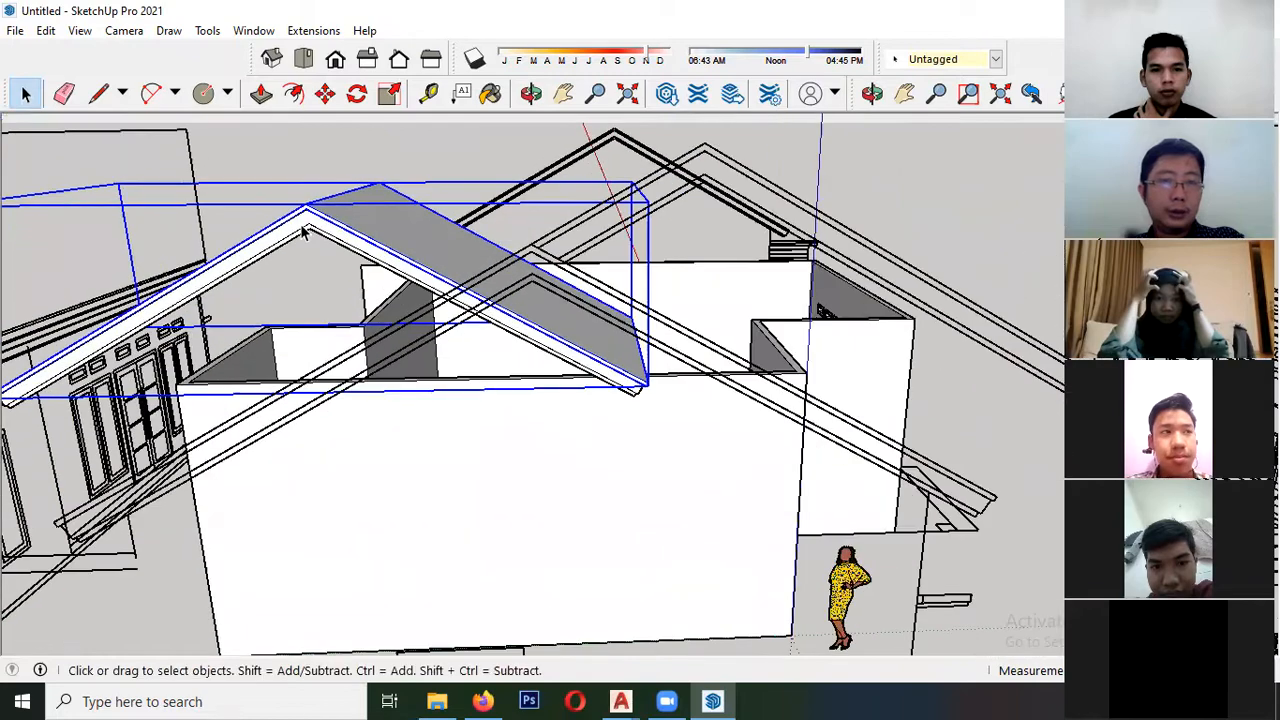
pyautogui.moveTo(250, 310); pyautogui.dragTo(568, 377, button='middle')
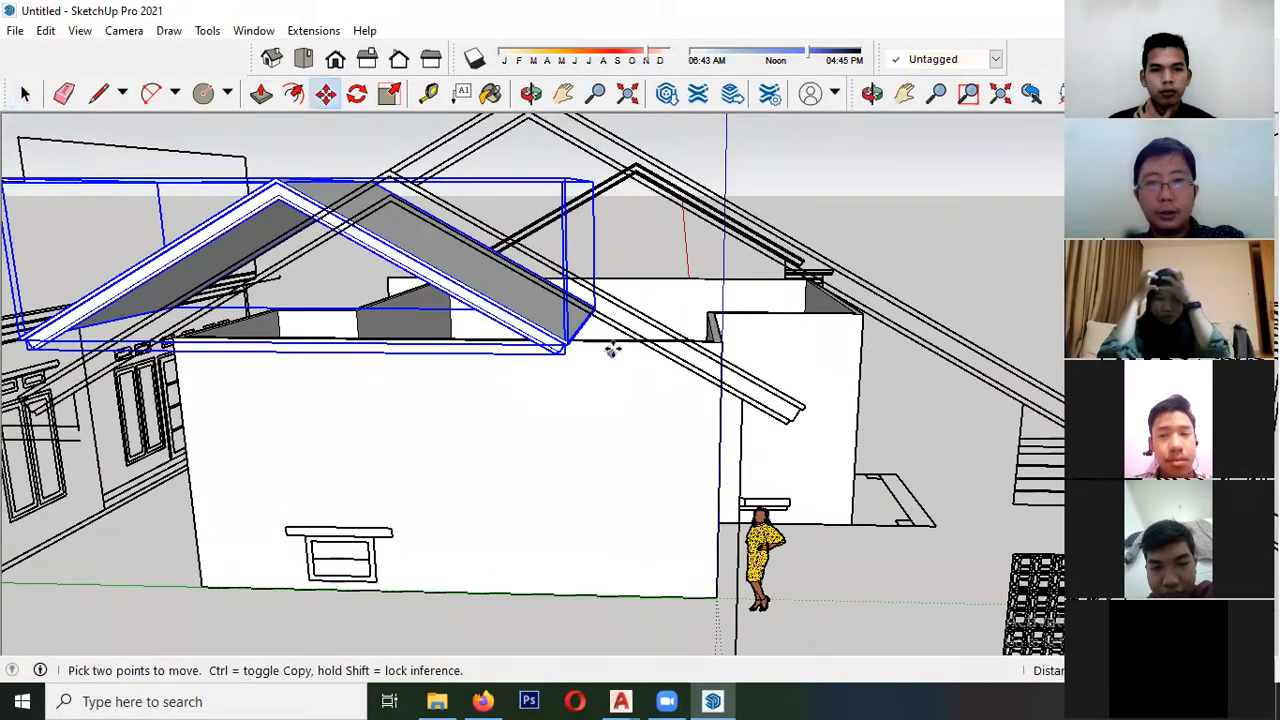
pyautogui.scroll(-3, 380, 329)
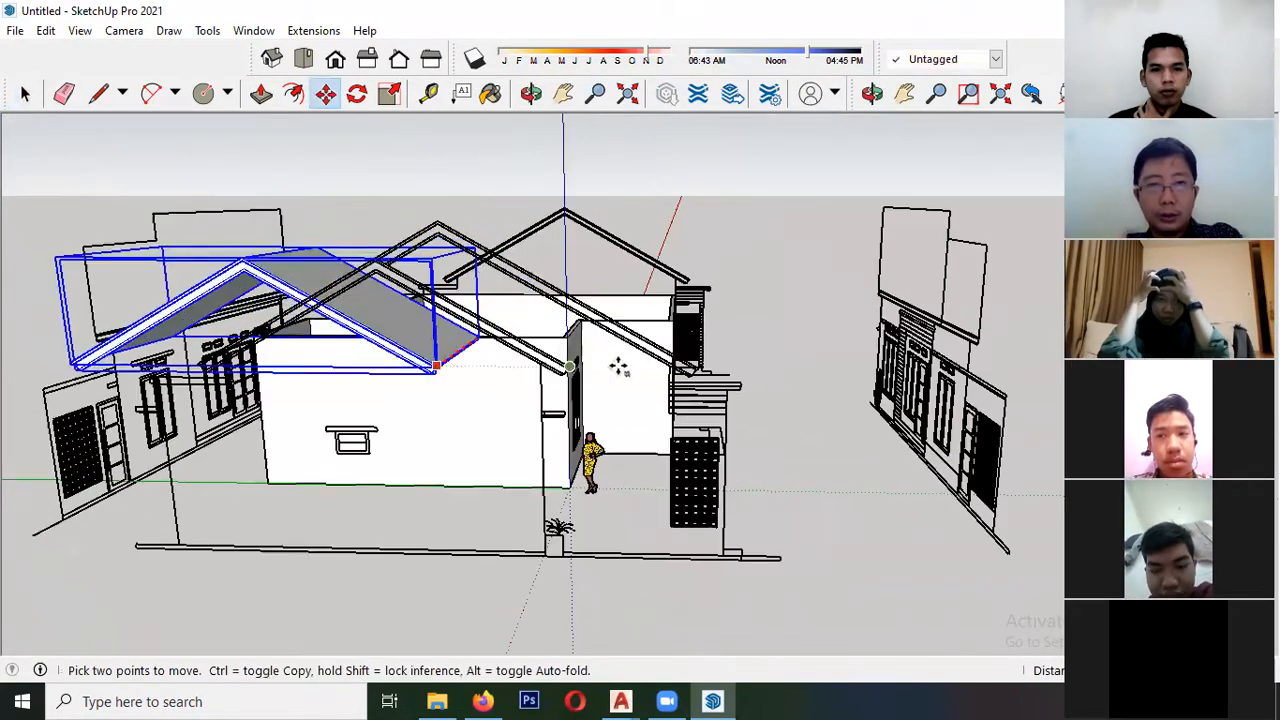
pyautogui.scroll(4, 620, 366)
pyautogui.scroll(2, 520, 378)
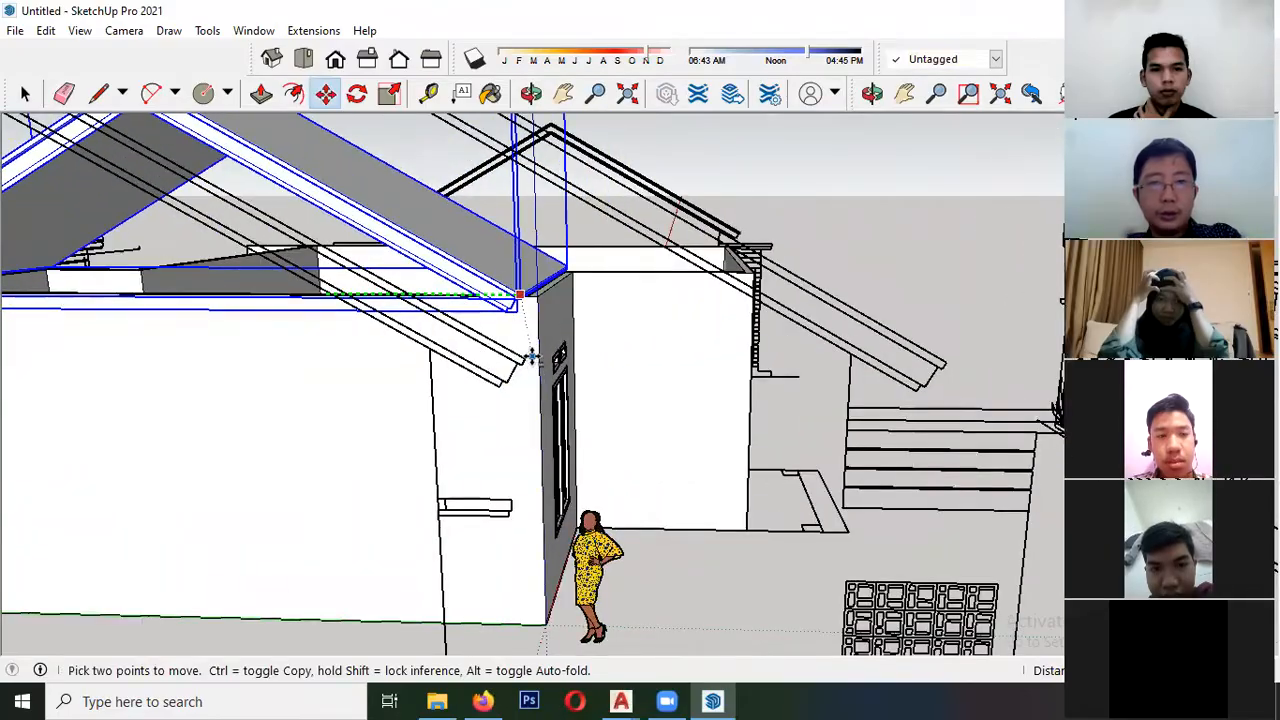
pyautogui.scroll(-5, 527, 368)
pyautogui.moveTo(531, 371); pyautogui.dragTo(565, 358, button='middle')
pyautogui.scroll(2, 460, 298)
pyautogui.scroll(4, 304, 250)
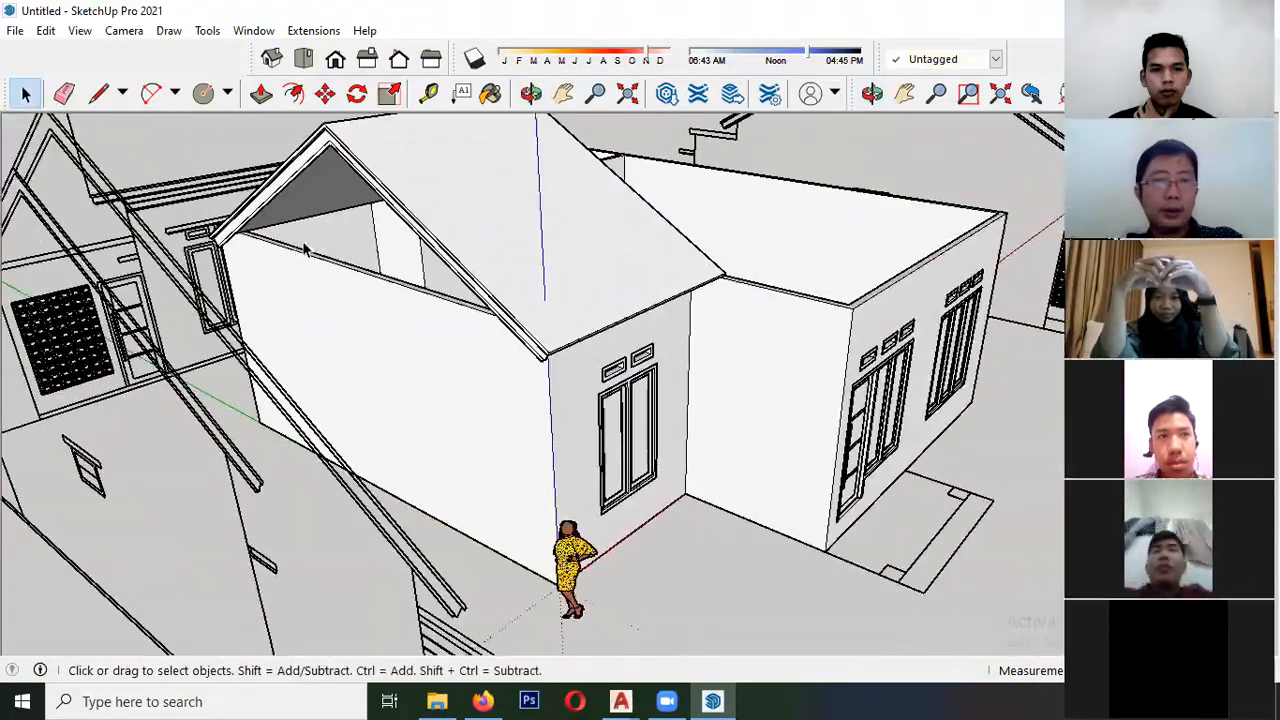
# - Open the fascia group under the gable and extrude its back face inward beneath the roof slab to the gable wall
pyautogui.moveTo(266, 243); pyautogui.dragTo(383, 191, button='middle')
pyautogui.scroll(4, 265, 362)
pyautogui.scroll(2, 265, 361)
pyautogui.scroll(-6, 137, 334)
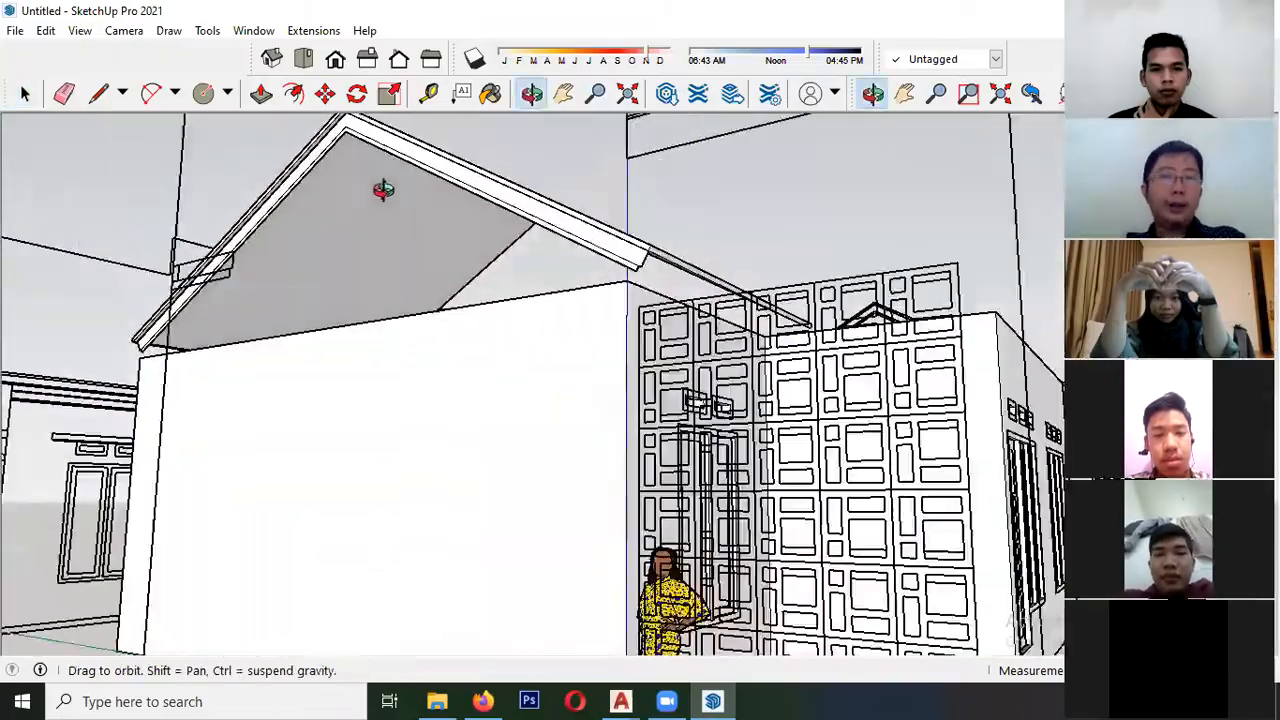
pyautogui.scroll(3, 356, 300)
pyautogui.moveTo(354, 306); pyautogui.dragTo(266, 284, button='middle')
pyautogui.moveTo(196, 254); pyautogui.dragTo(203, 310, button='middle')
pyautogui.scroll(3, 351, 266)
pyautogui.moveTo(351, 266); pyautogui.dragTo(229, 380, button='middle')
pyautogui.scroll(3, 370, 297)
pyautogui.scroll(2, 370, 297)
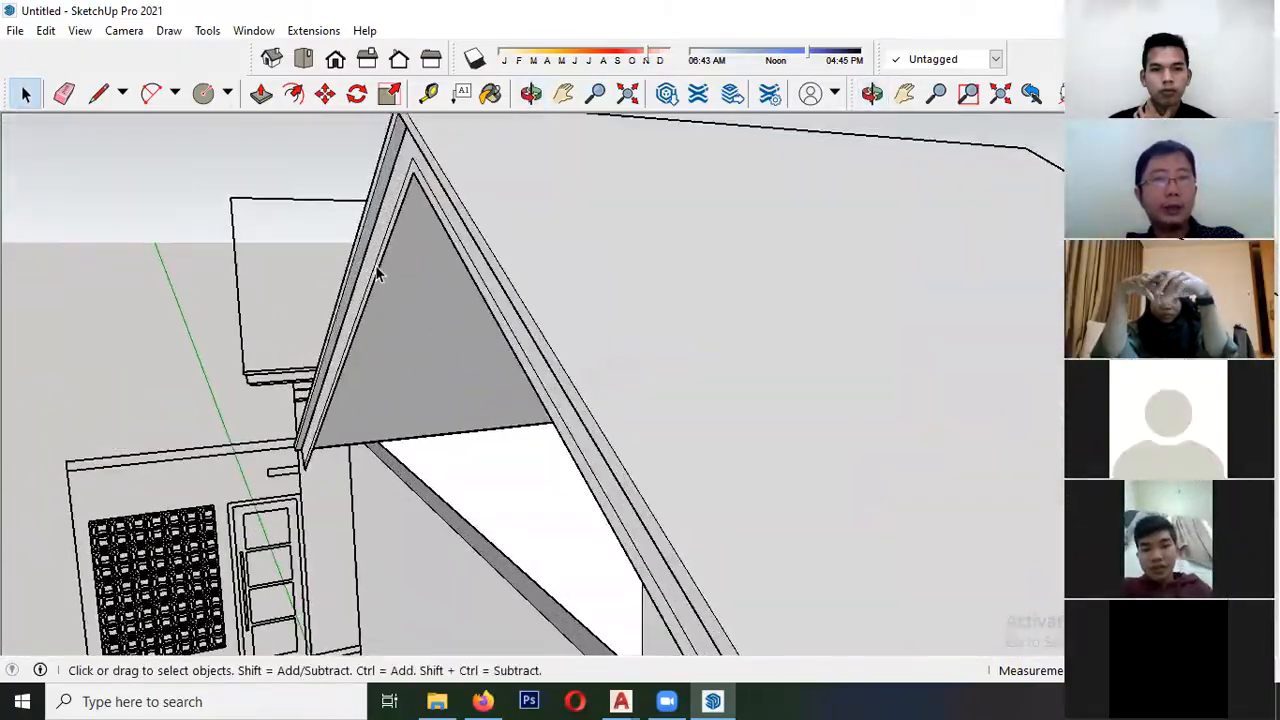
pyautogui.doubleClick(349, 323)
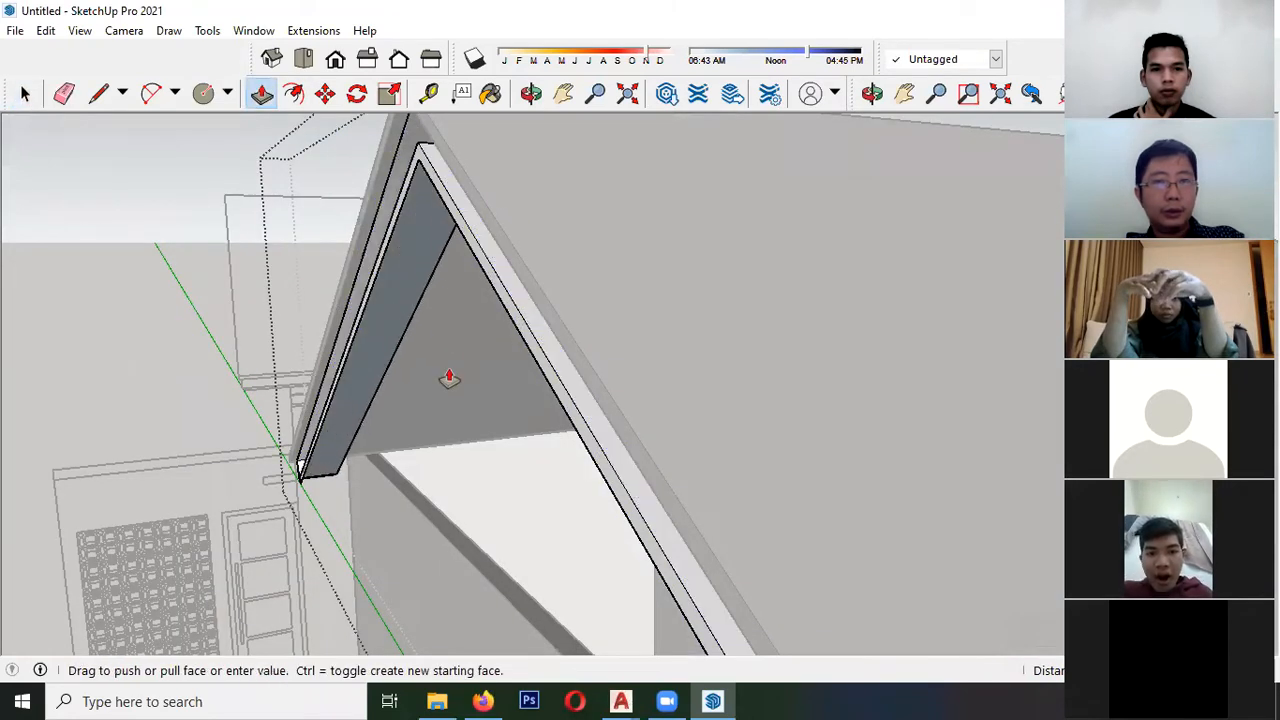
pyautogui.scroll(3, 331, 341)
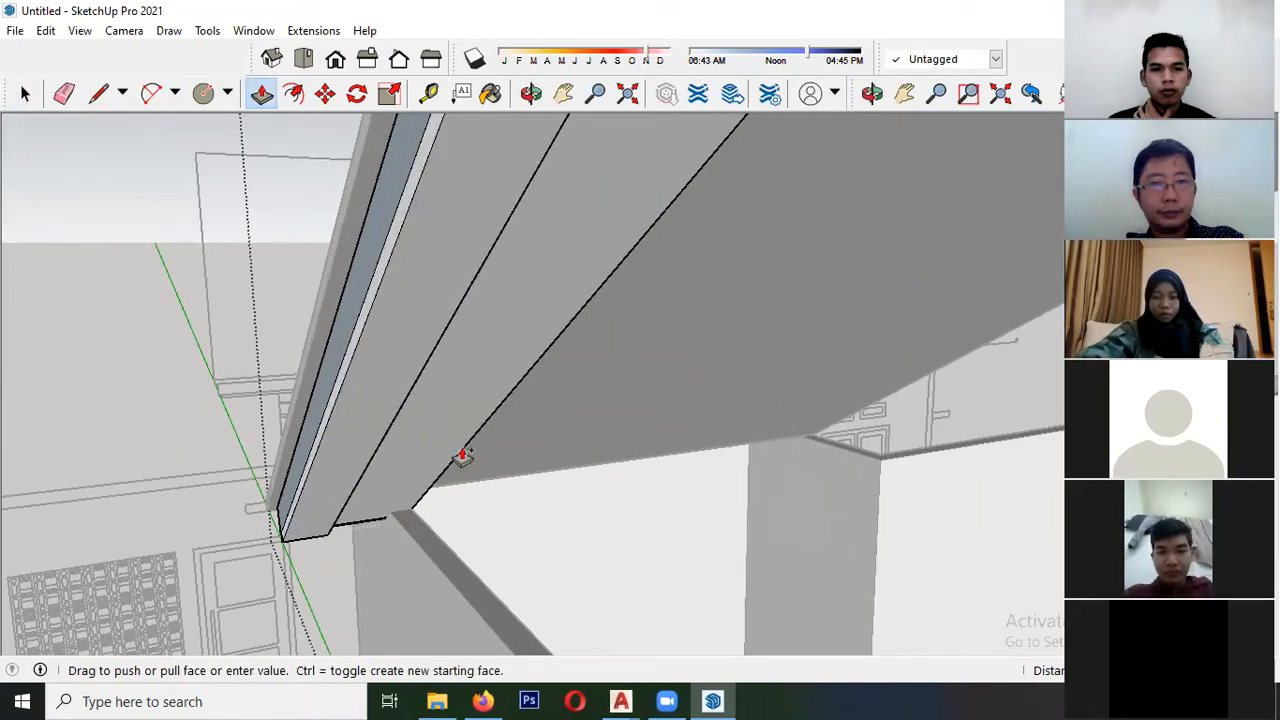
pyautogui.moveTo(490, 420); pyautogui.dragTo(331, 380, button='middle')
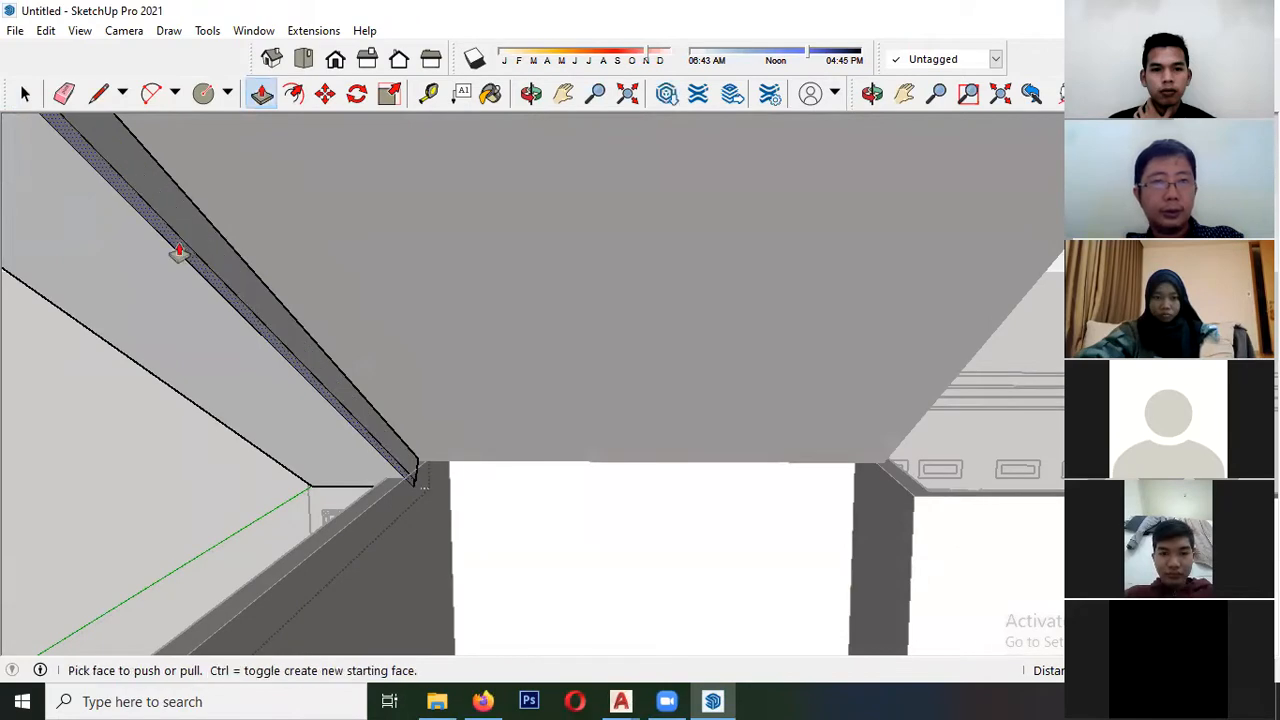
# - Push/Pull the fascia's front bands to different depths, giving it a stepped profile with a narrow lower strip, and close the group
pyautogui.moveTo(178, 252); pyautogui.dragTo(496, 268, button='middle')
pyautogui.press('space')
pyautogui.scroll(3, 436, 528)
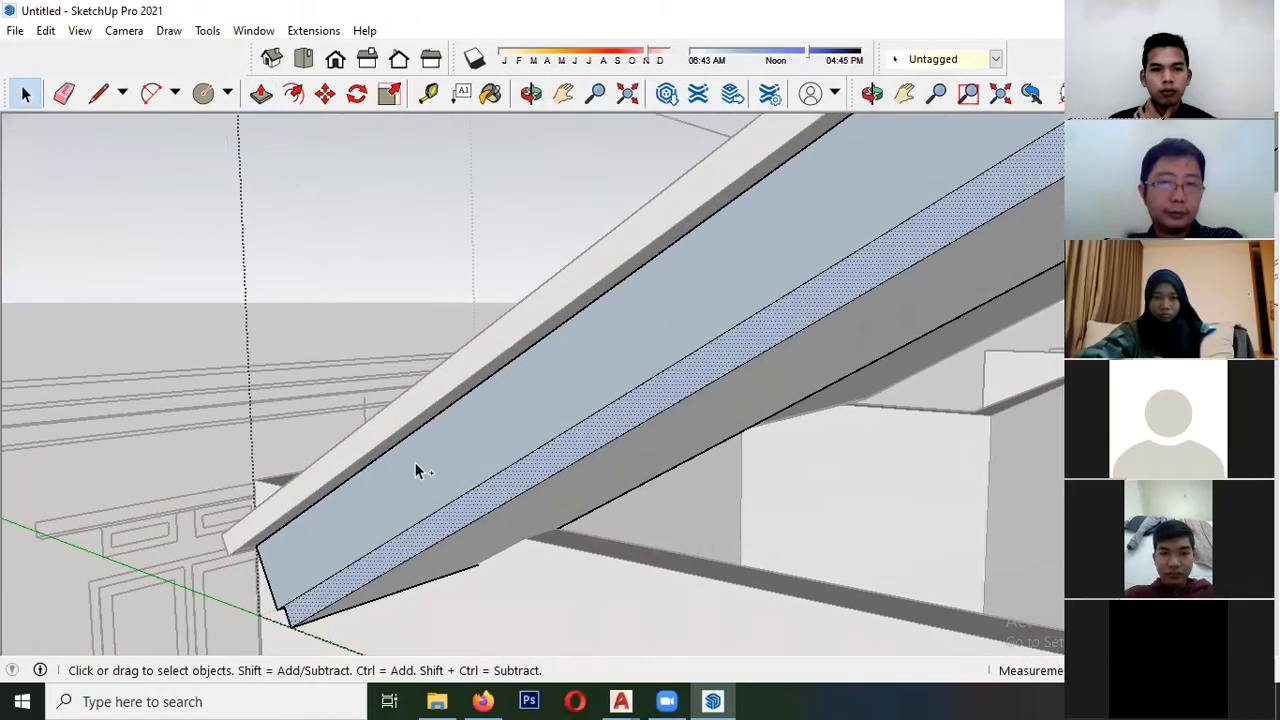
pyautogui.click(474, 409)
pyautogui.moveTo(474, 418); pyautogui.dragTo(254, 421, button='middle')
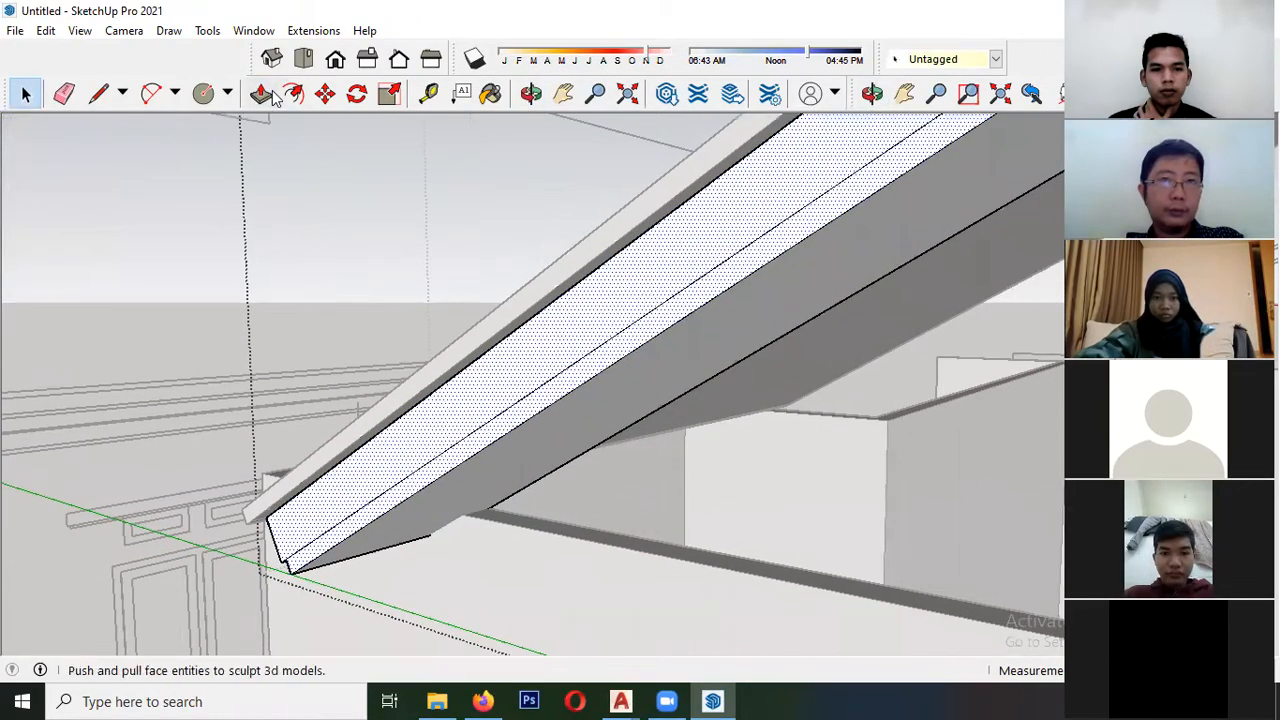
pyautogui.click(415, 495)
pyautogui.scroll(-1, 223, 486)
pyautogui.press('space')
pyautogui.scroll(-2, 183, 466)
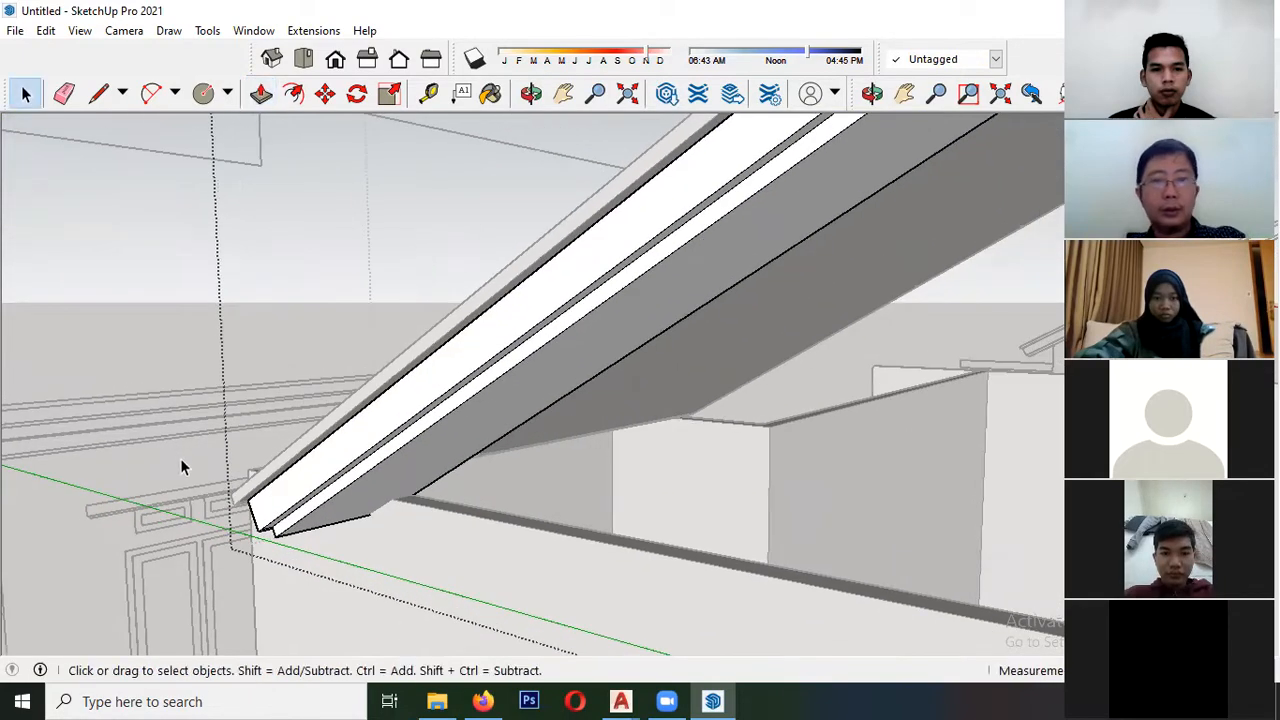
pyautogui.click(183, 466)
# - Examine the stepped fascia on both slopes and the open gable between the wall top and the roof slab
pyautogui.scroll(-5, 271, 514)
pyautogui.moveTo(380, 541); pyautogui.dragTo(314, 446, button='middle')
pyautogui.scroll(-2, 314, 446)
pyautogui.doubleClick(446, 466)
pyautogui.moveTo(437, 457); pyautogui.dragTo(229, 458, button='middle')
pyautogui.click(232, 456)
pyautogui.scroll(3, 270, 428)
pyautogui.doubleClick(332, 432)
pyautogui.moveTo(332, 432); pyautogui.dragTo(103, 381, button='middle')
pyautogui.scroll(2, 185, 340)
pyautogui.scroll(-3, 195, 355)
pyautogui.scroll(4, 172, 388)
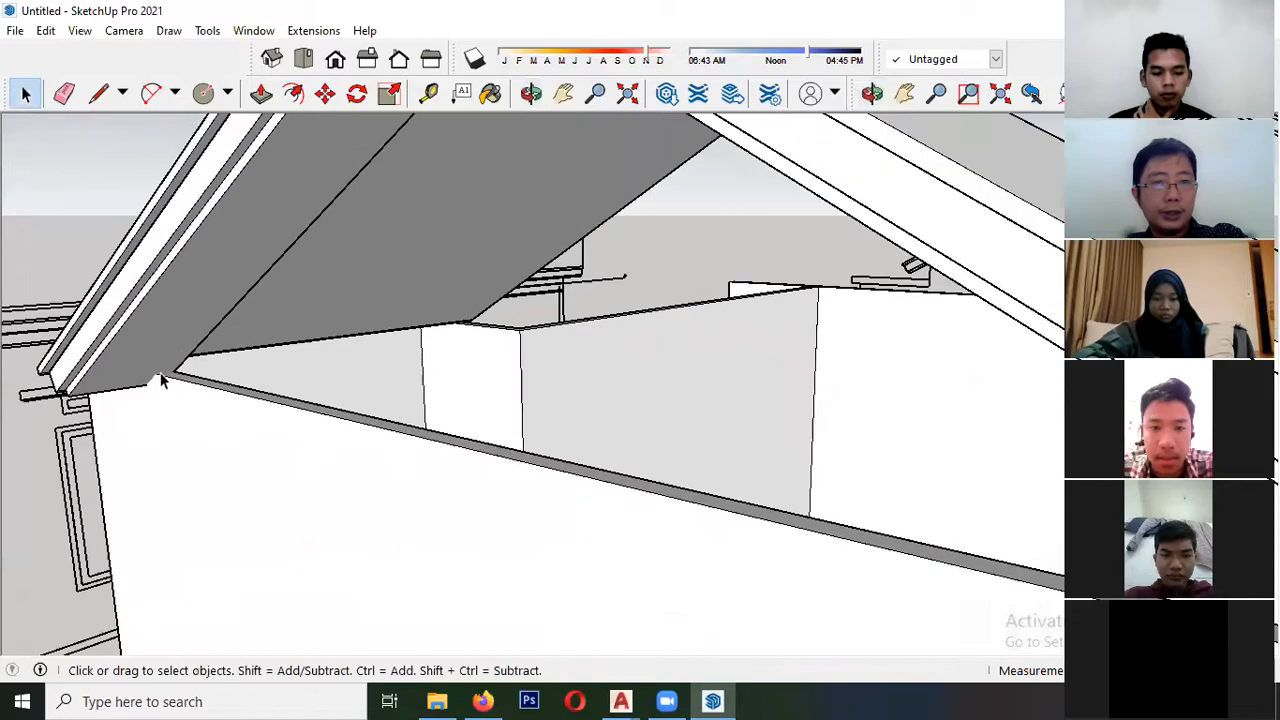
# - Try to draw a line from the gable wall's top corner beneath the soffit towards the opposite eave corner
pyautogui.click(150, 383)
pyautogui.scroll(-4, 140, 385)
pyautogui.moveTo(97, 393); pyautogui.dragTo(403, 496, button='middle')
pyautogui.scroll(-1, 150, 446)
pyautogui.moveTo(86, 367)
pyautogui.mouseDown(button='middle')
pyautogui.moveTo(477, 434)
pyautogui.moveTo(529, 403)
pyautogui.moveTo(606, 389)
pyautogui.moveTo(629, 356)
pyautogui.mouseUp(button='middle')
pyautogui.scroll(-2, 60, 378)
pyautogui.scroll(3, 481, 402)
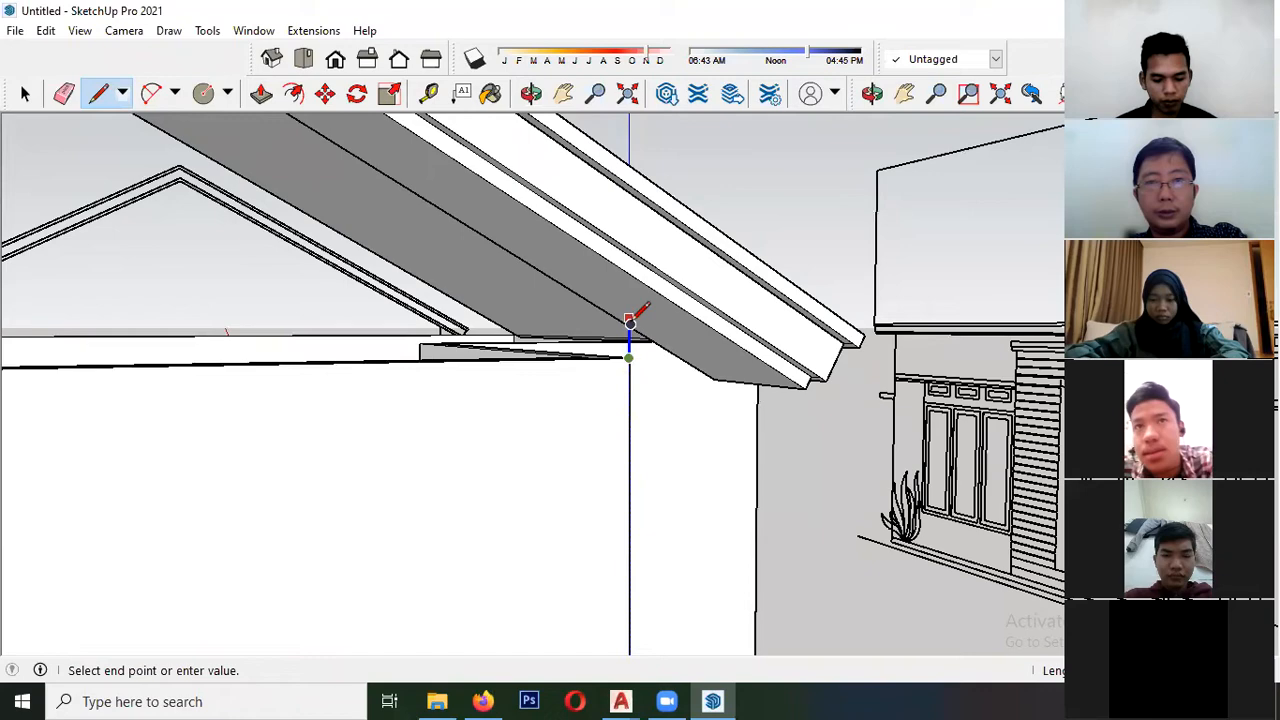
pyautogui.moveTo(636, 348)
pyautogui.mouseDown(button='middle')
pyautogui.moveTo(648, 378)
pyautogui.moveTo(403, 409)
pyautogui.moveTo(246, 325)
pyautogui.moveTo(226, 271)
pyautogui.moveTo(287, 348)
pyautogui.moveTo(251, 360)
pyautogui.moveTo(267, 369)
pyautogui.mouseUp(button='middle')
pyautogui.press('l')
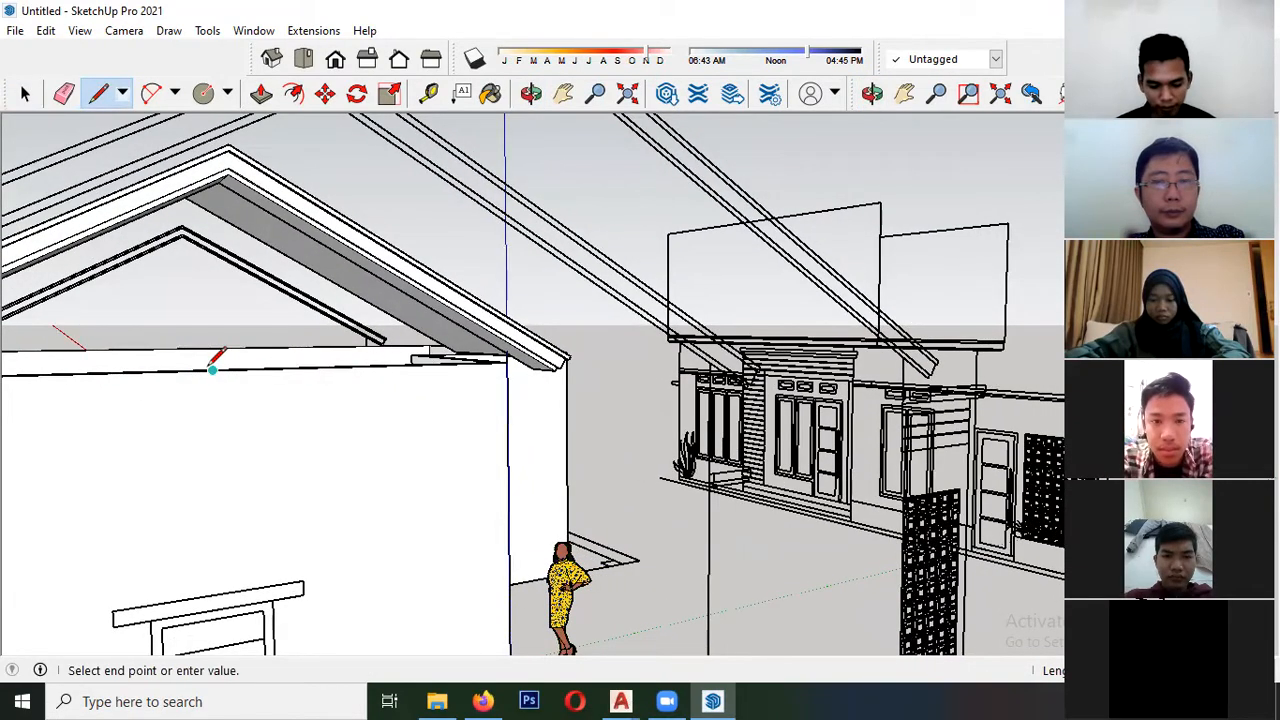
pyautogui.moveTo(190, 272); pyautogui.dragTo(168, 230, button='middle')
pyautogui.press('space')
# - Check how the wall's top corner meets the underside of the fascia at the eave
pyautogui.scroll(4, 615, 505)
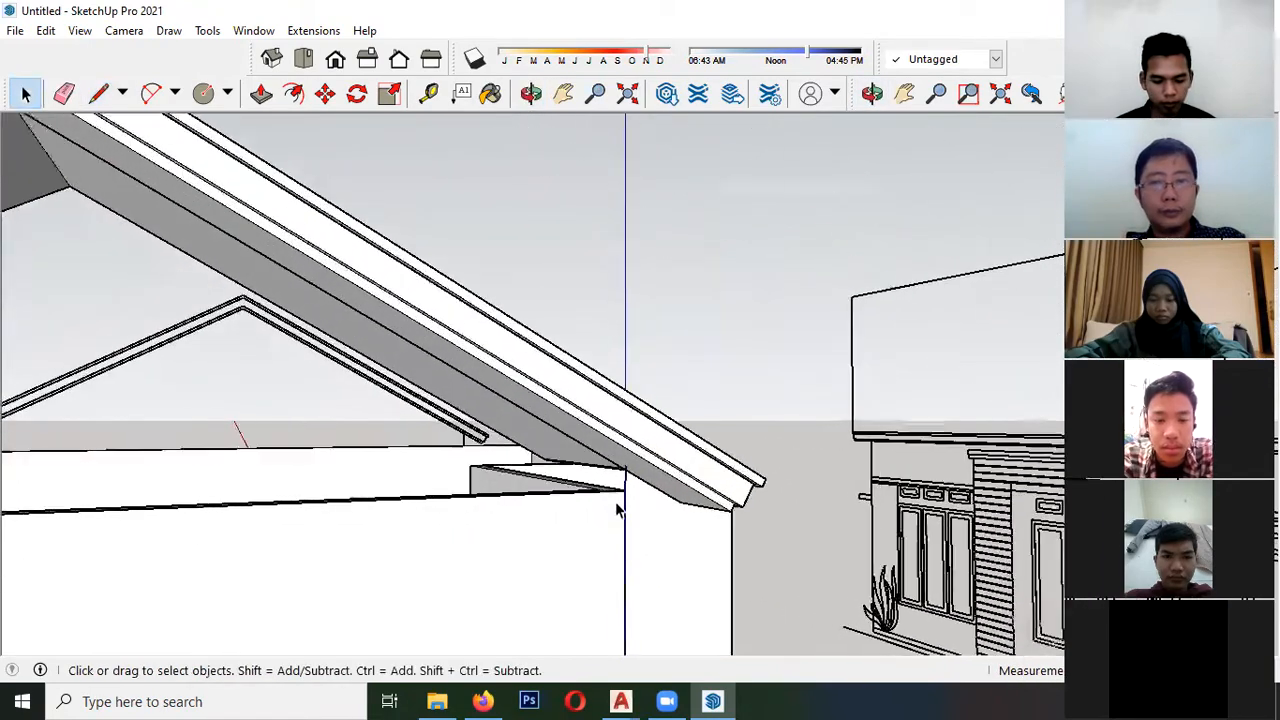
pyautogui.moveTo(610, 486); pyautogui.dragTo(640, 465, button='middle')
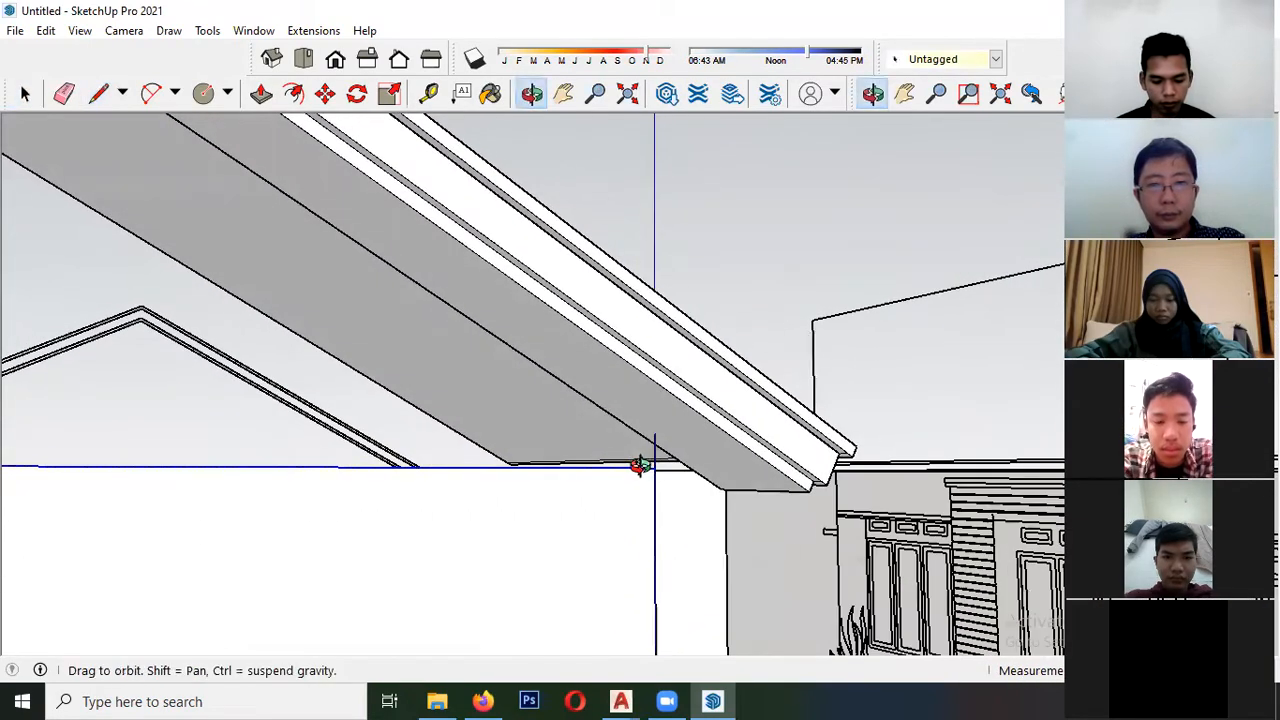
pyautogui.scroll(-3, 633, 441)
pyautogui.scroll(3, 614, 480)
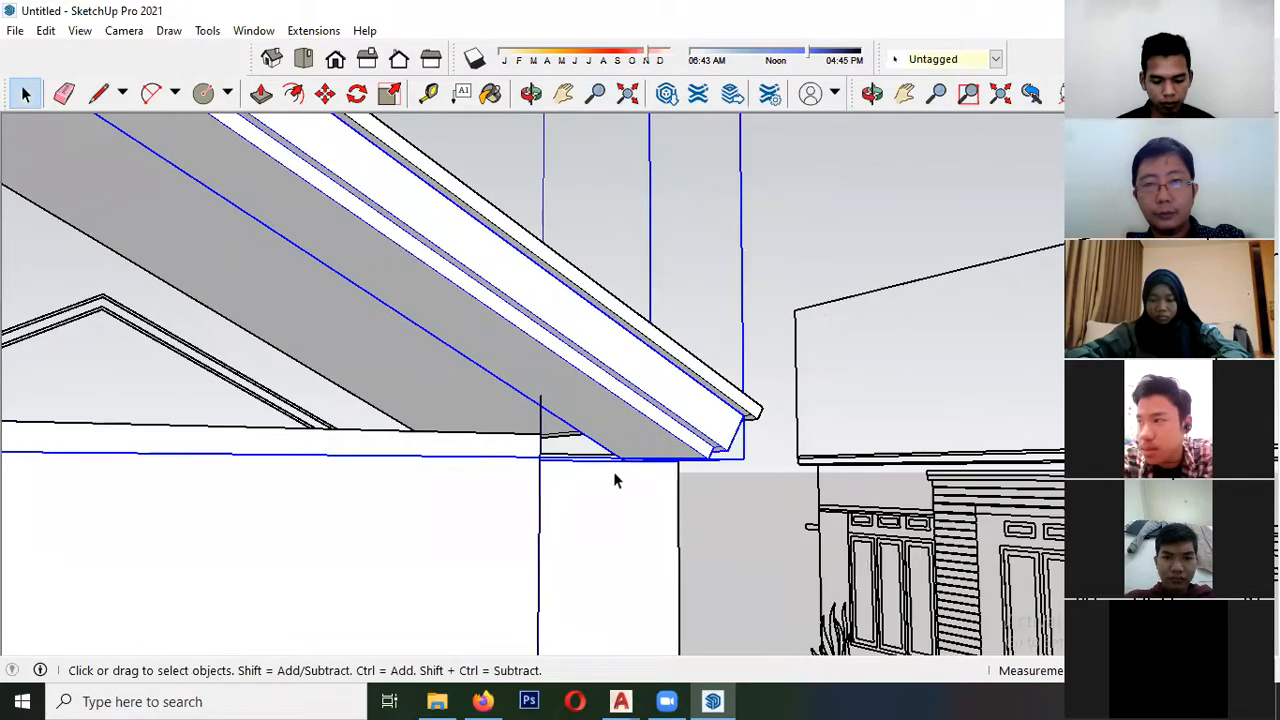
pyautogui.scroll(-4, 649, 476)
pyautogui.scroll(3, 401, 322)
pyautogui.moveTo(401, 322); pyautogui.dragTo(329, 371, button='middle')
pyautogui.press('space')
pyautogui.moveTo(537, 380); pyautogui.dragTo(452, 317, button='middle')
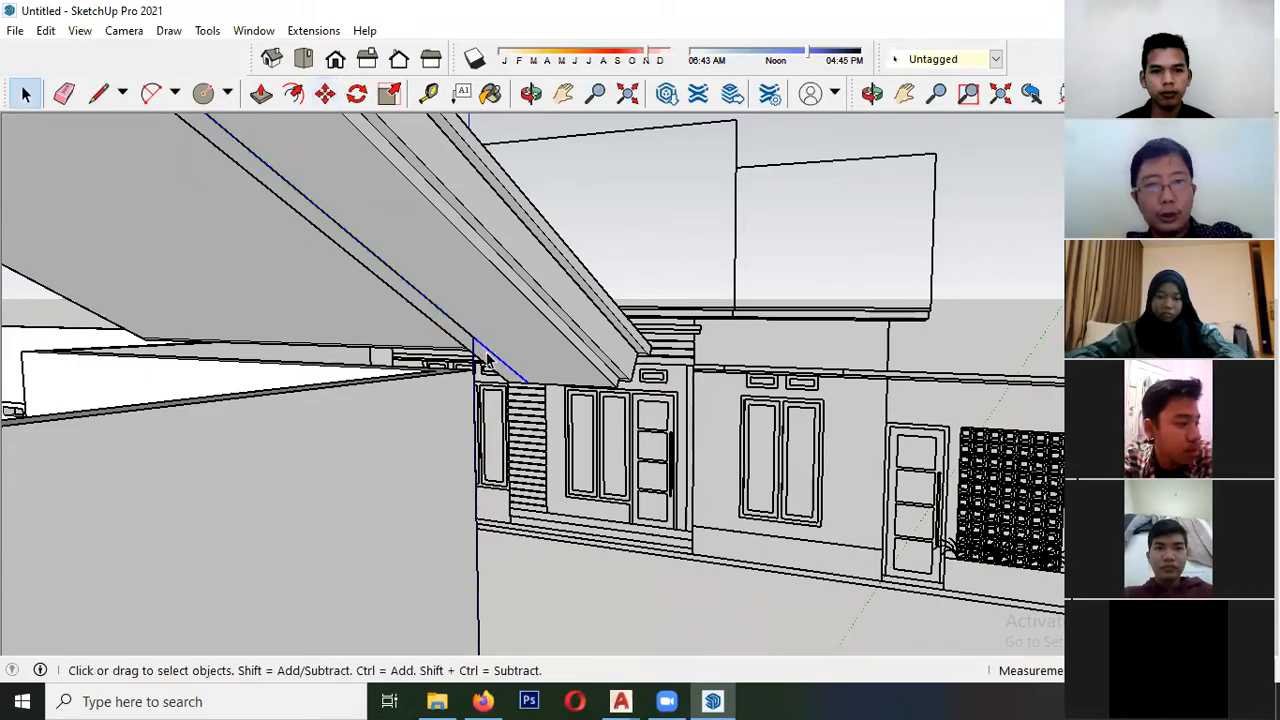
# - Draw the gable outline's sloping edge along the soffit and move it to meet the opposite slope's line at the ridge
pyautogui.moveTo(490, 358)
pyautogui.mouseDown(button='middle')
pyautogui.moveTo(505, 360)
pyautogui.moveTo(493, 342)
pyautogui.moveTo(271, 311)
pyautogui.moveTo(314, 363)
pyautogui.moveTo(200, 363)
pyautogui.moveTo(268, 340)
pyautogui.moveTo(137, 446)
pyautogui.moveTo(251, 434)
pyautogui.moveTo(462, 245)
pyautogui.mouseUp(button='middle')
pyautogui.scroll(5, 286, 311)
pyautogui.press('l')
pyautogui.click(256, 356)
pyautogui.scroll(-4, 379, 310)
pyautogui.scroll(5, 474, 228)
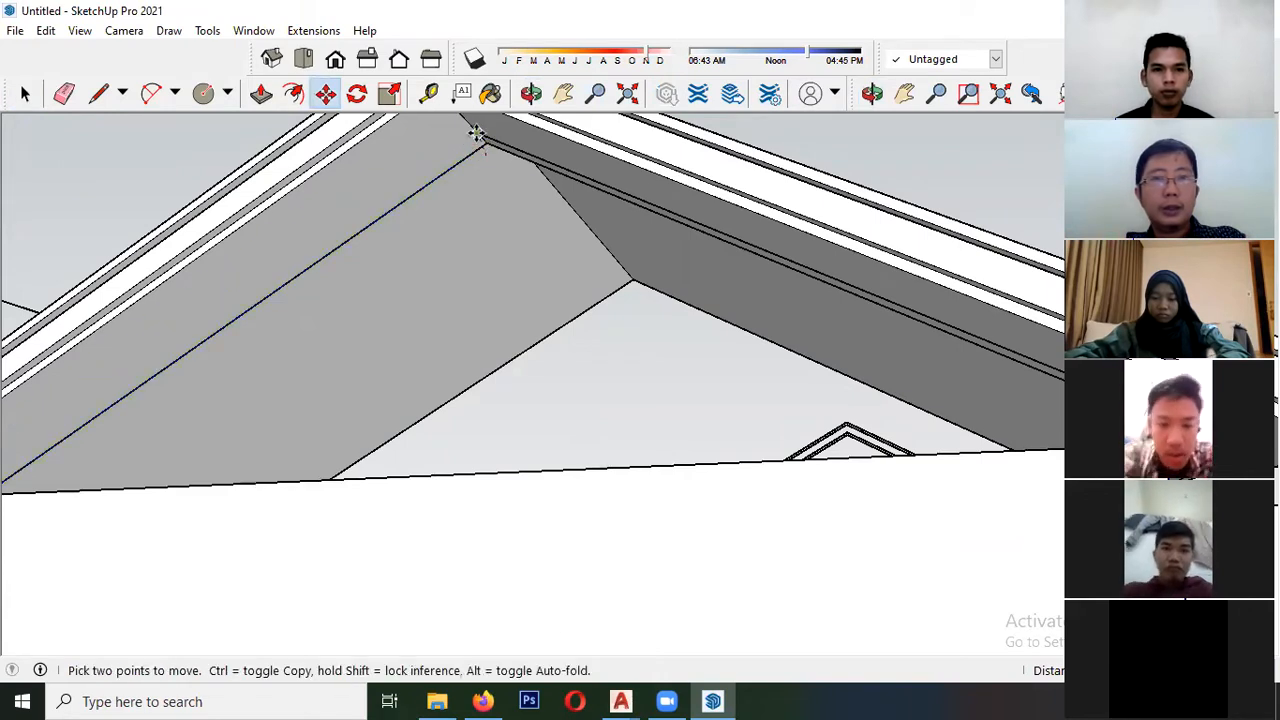
pyautogui.scroll(2, 486, 145)
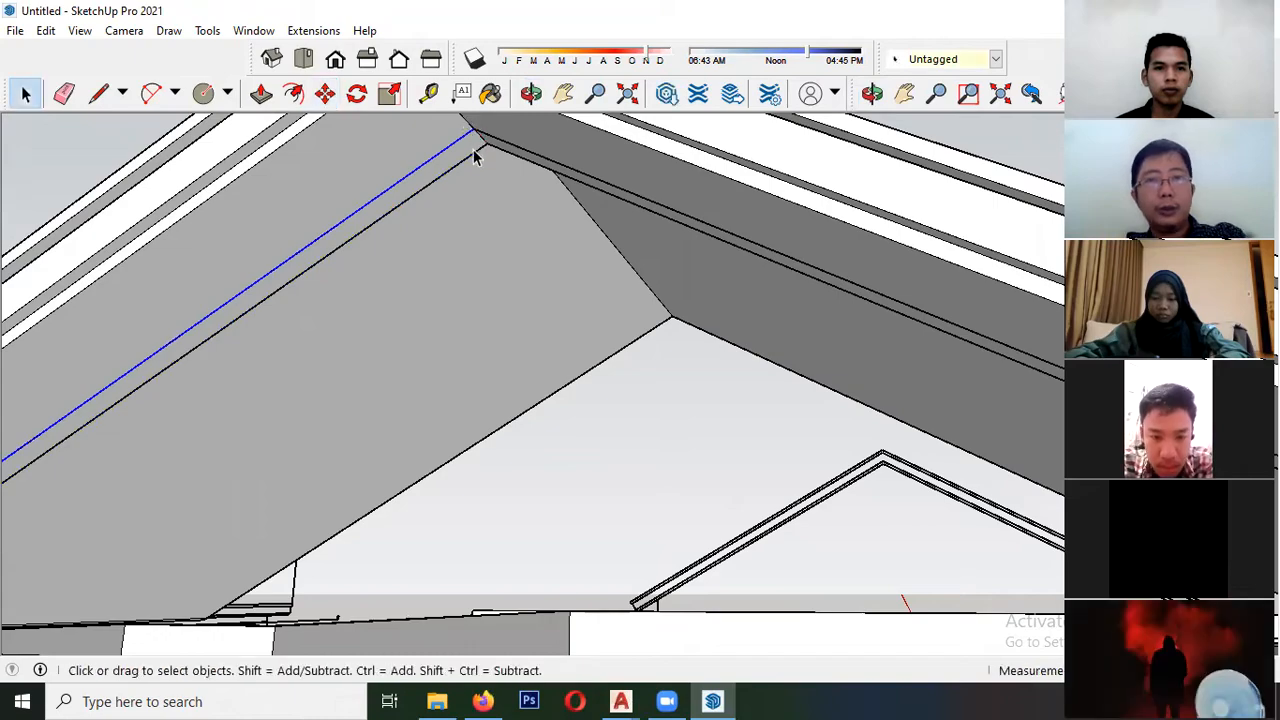
# - Draw a line along the wall top between both eave corners, closing the gable outline into a face
pyautogui.scroll(-4, 460, 180)
pyautogui.moveTo(414, 209); pyautogui.dragTo(106, 446, button='middle')
pyautogui.scroll(4, 180, 357)
pyautogui.scroll(2, 149, 448)
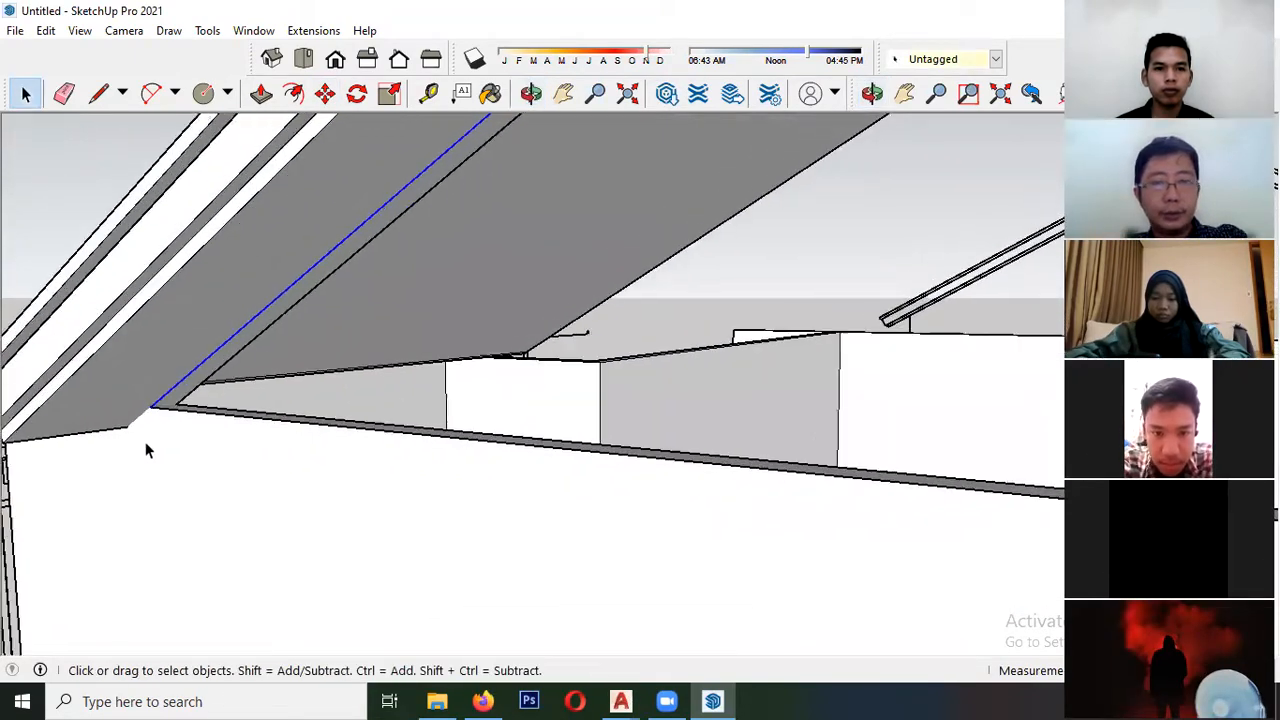
pyautogui.press('l')
pyautogui.click(150, 403)
pyautogui.scroll(-4, 150, 403)
pyautogui.moveTo(77, 380); pyautogui.dragTo(22, 352, button='middle')
pyautogui.scroll(-3, 22, 353)
pyautogui.scroll(4, 462, 396)
pyautogui.moveTo(462, 392); pyautogui.dragTo(627, 390, button='middle')
pyautogui.moveTo(515, 374); pyautogui.dragTo(600, 393, button='middle')
pyautogui.scroll(-3, 332, 364)
pyautogui.moveTo(468, 397); pyautogui.dragTo(540, 403, button='middle')
pyautogui.scroll(3, 607, 406)
pyautogui.scroll(1, 607, 406)
pyautogui.click(609, 371)
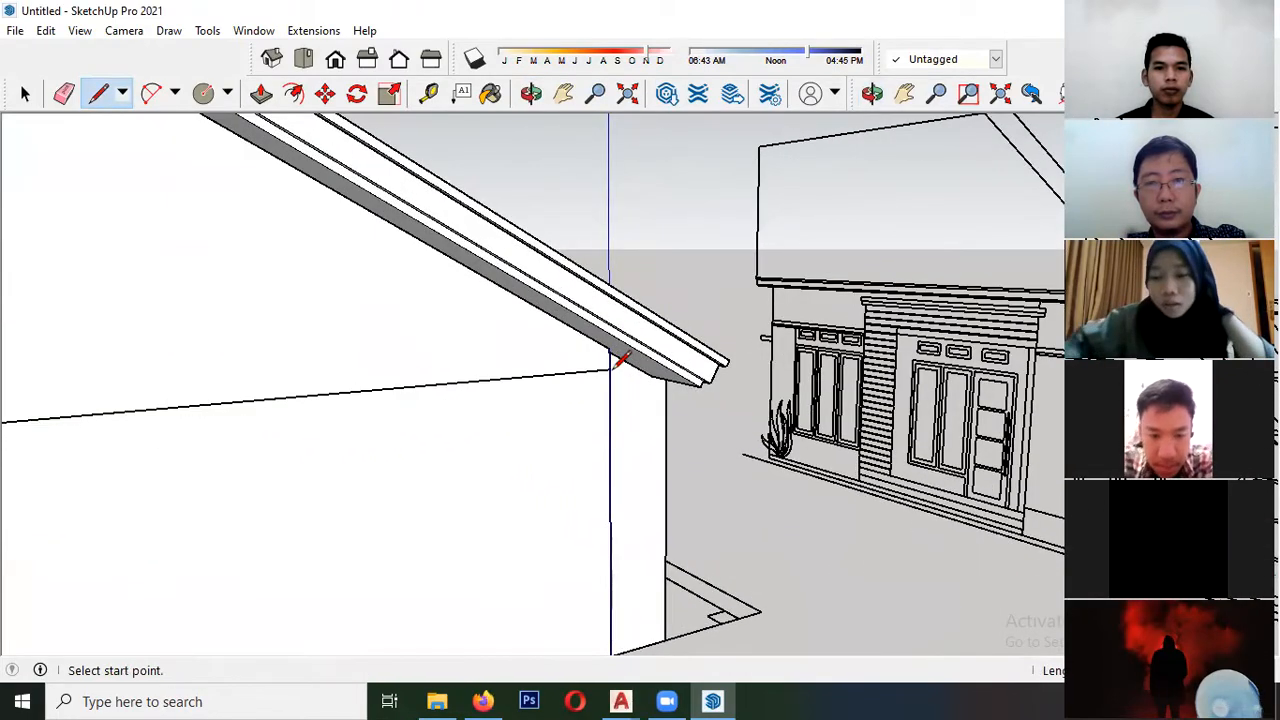
# - Make the triangular gable face and its bounding edges into a component
pyautogui.press('space')
pyautogui.scroll(1, 415, 332)
pyautogui.doubleClick(372, 332)
pyautogui.rightClick(371, 323)
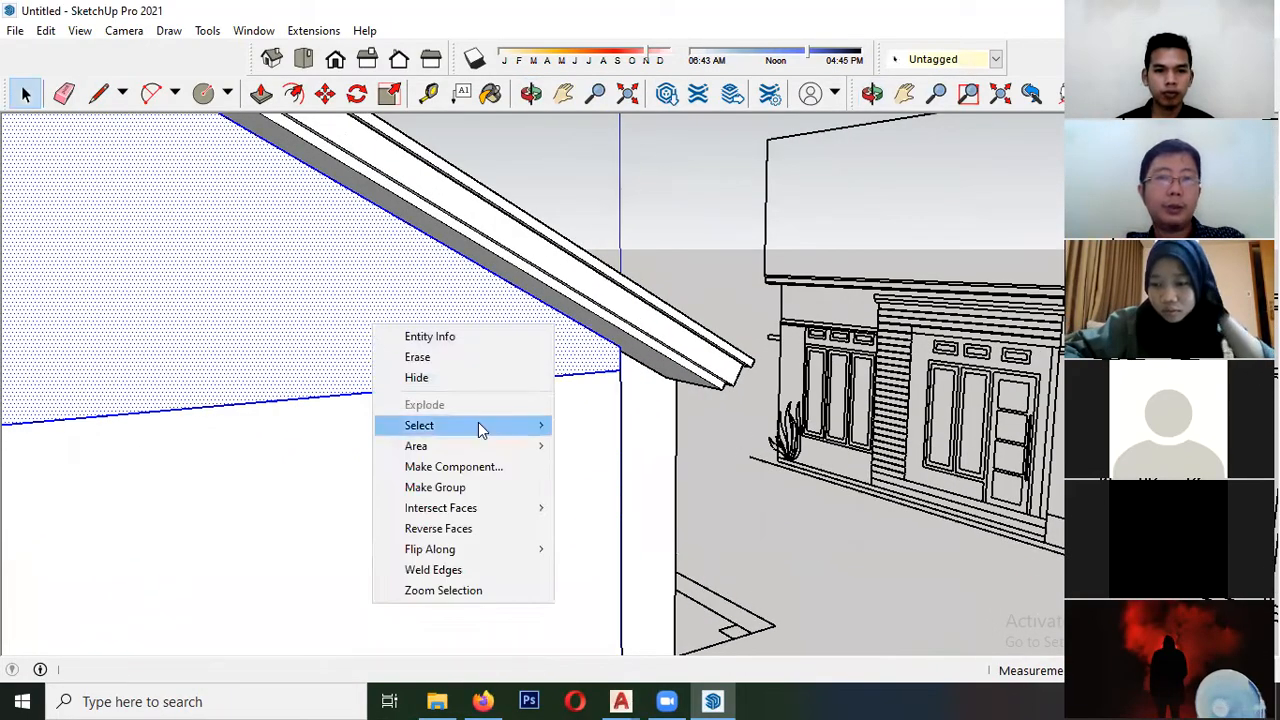
pyautogui.click(478, 466)
pyautogui.click(267, 583)
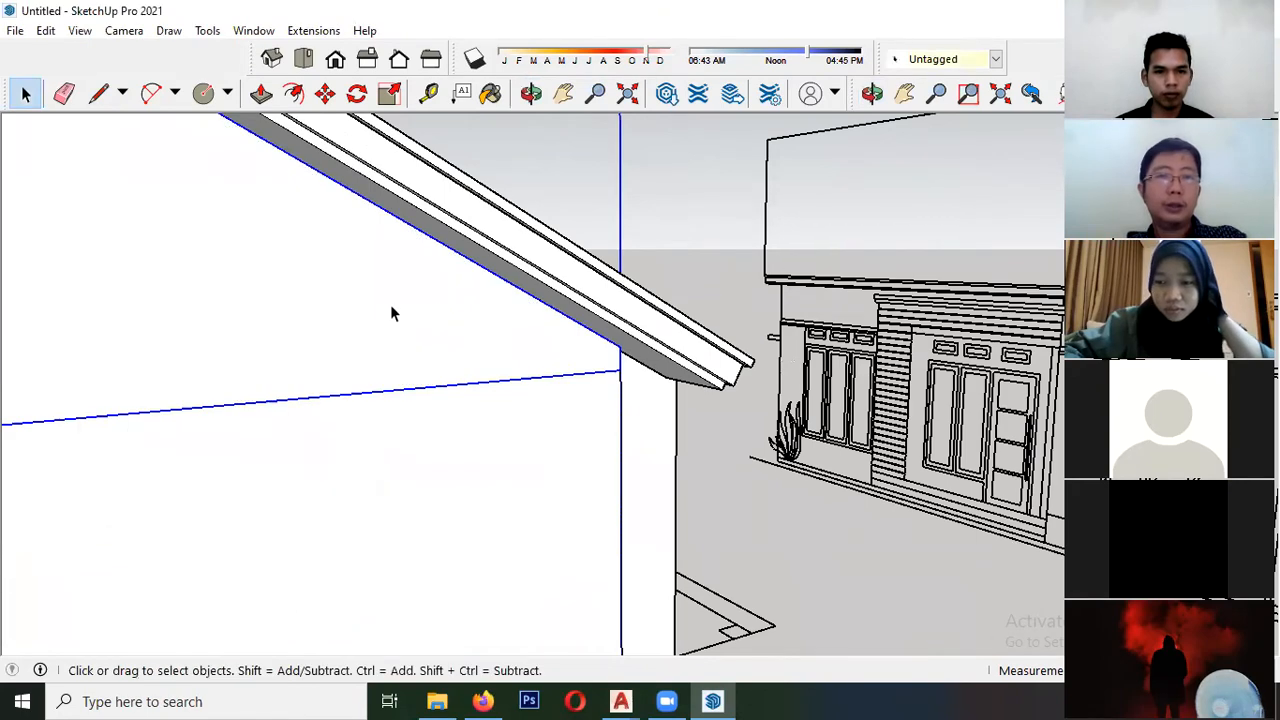
# - Move the gable component from the wall's outer corner back to the inner edge of the wall top
pyautogui.moveTo(523, 345); pyautogui.dragTo(602, 366, button='middle')
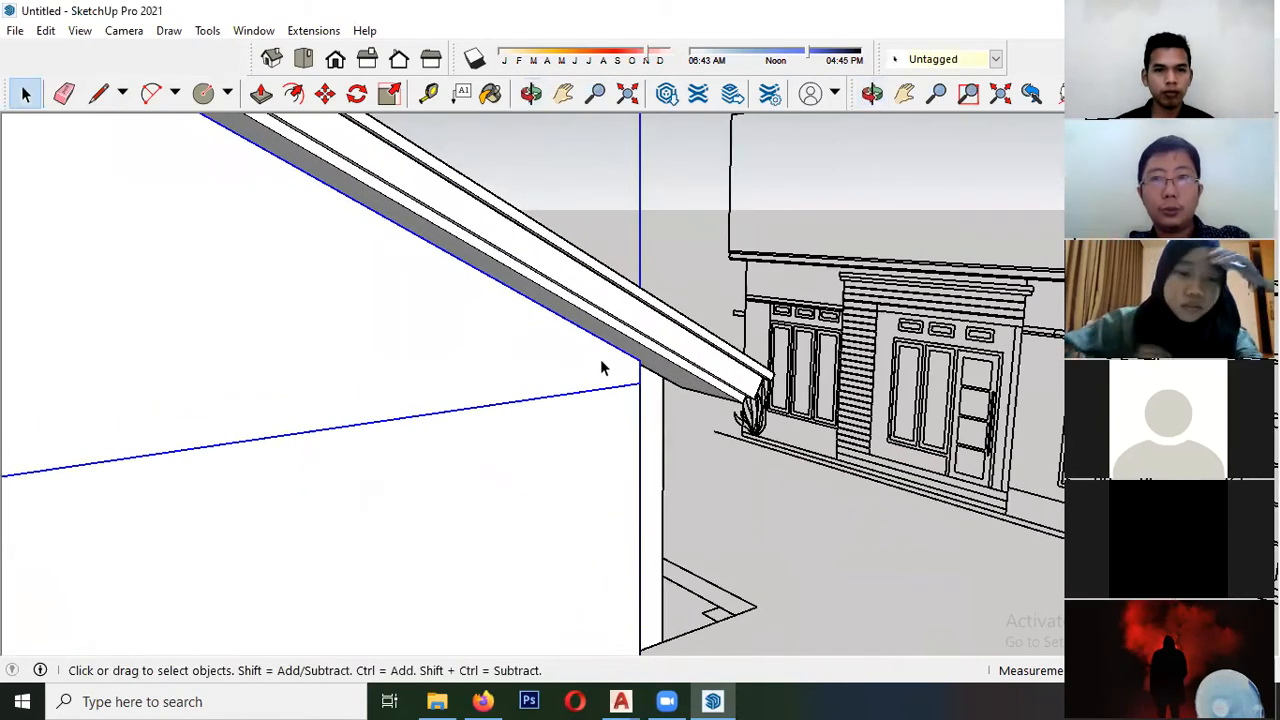
pyautogui.scroll(2, 605, 367)
pyautogui.press('m')
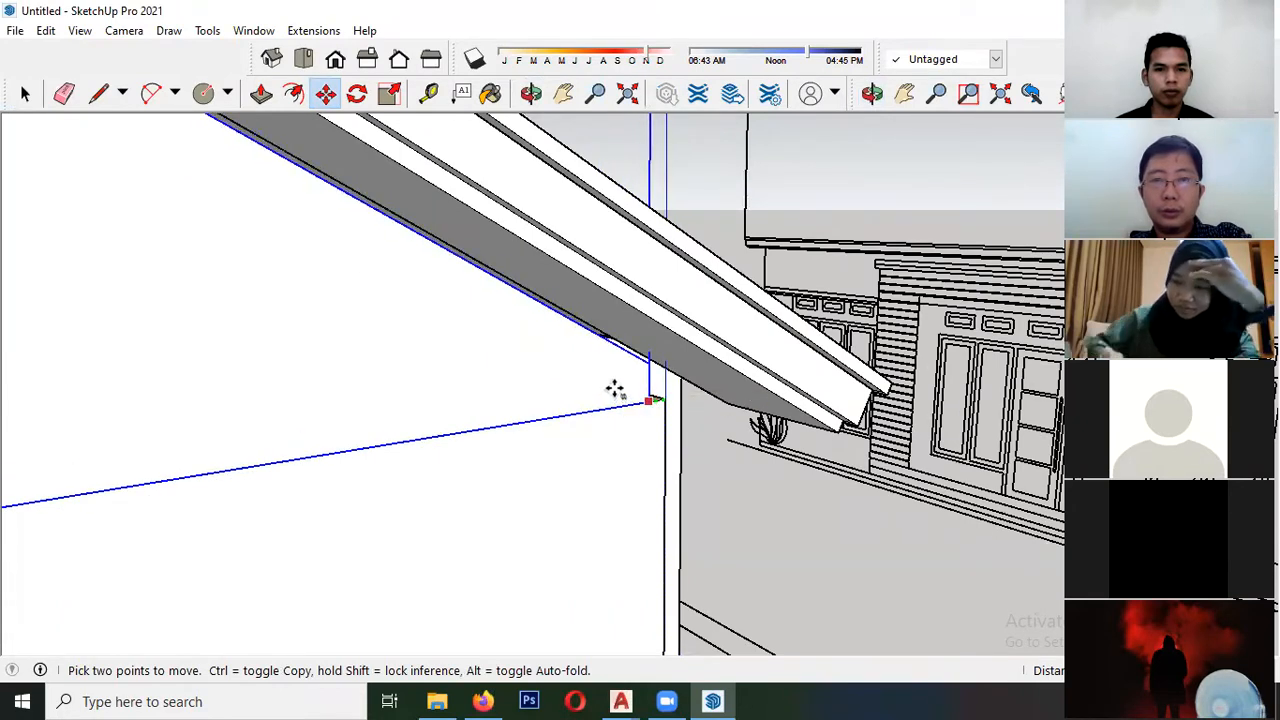
# - Push/Pull the gable face out to the outer face of the wall below, giving it the wall's thickness
pyautogui.press('p')
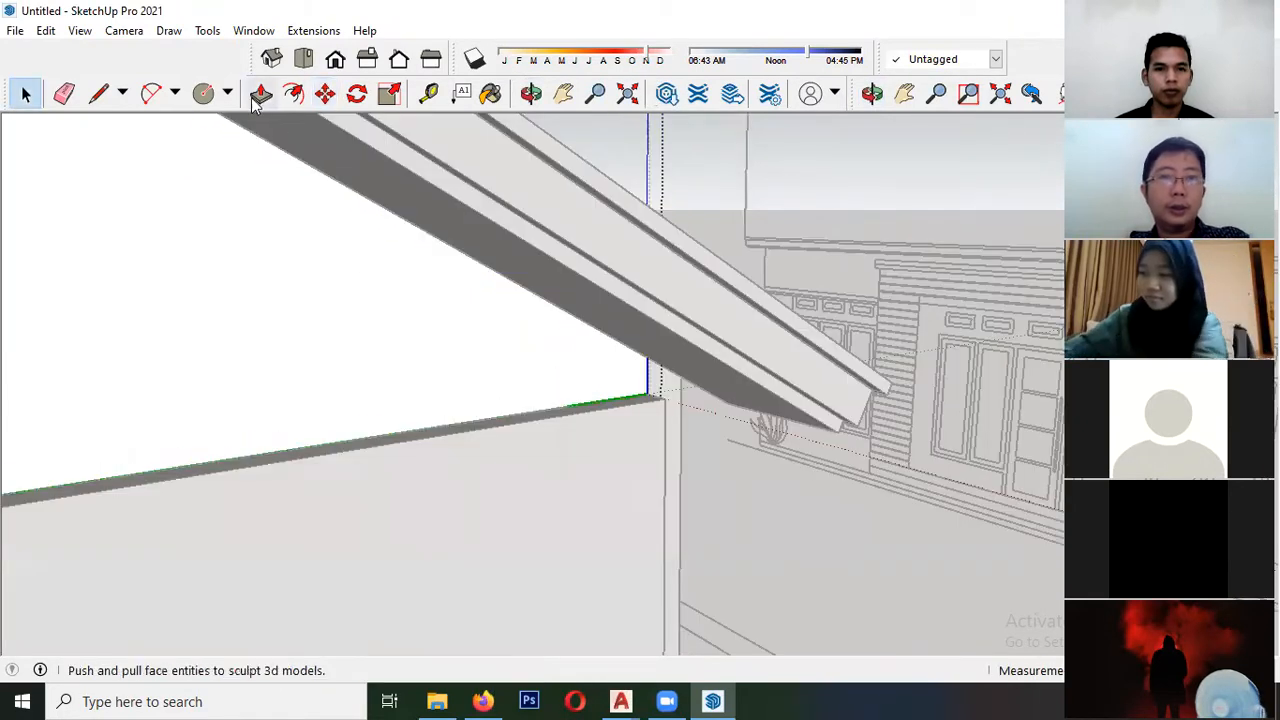
pyautogui.click(500, 310)
pyautogui.click(397, 507)
pyautogui.press('space')
pyautogui.scroll(-3, 329, 411)
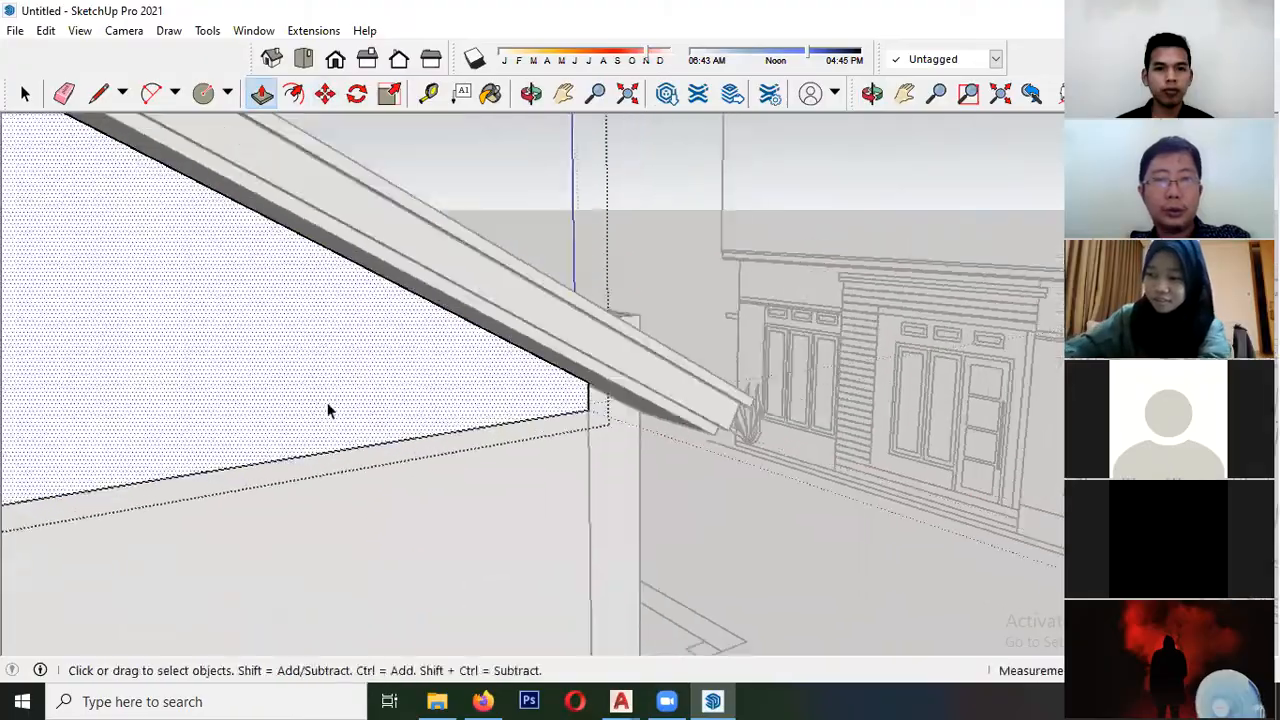
pyautogui.press('Escape')
# - Open the fascia group at the eave corner and push/pull its side and end faces beneath the roof slab
pyautogui.scroll(-4, 588, 390)
pyautogui.moveTo(591, 394)
pyautogui.mouseDown(button='middle')
pyautogui.moveTo(203, 409)
pyautogui.moveTo(40, 364)
pyautogui.mouseUp(button='middle')
pyautogui.moveTo(430, 368); pyautogui.dragTo(189, 349, button='middle')
pyautogui.scroll(3, 398, 305)
pyautogui.scroll(5, 397, 305)
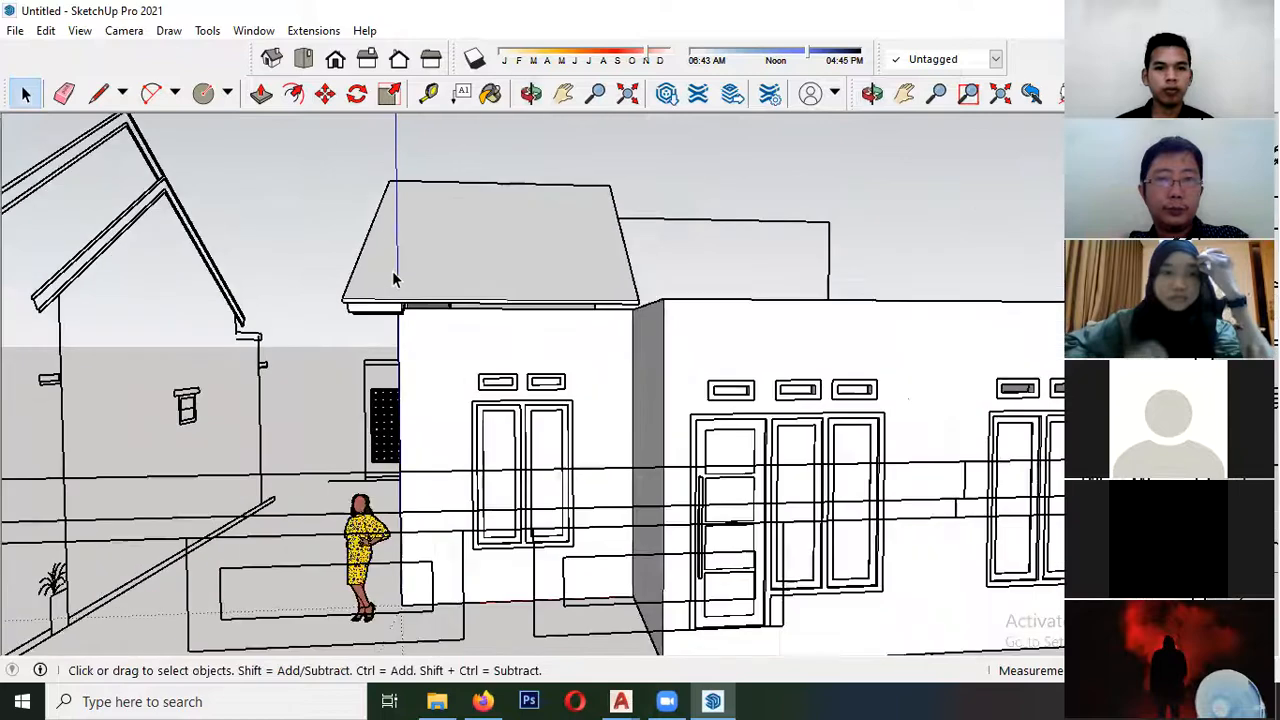
pyautogui.moveTo(397, 306); pyautogui.dragTo(364, 163, button='middle')
pyautogui.scroll(3, 220, 306)
pyautogui.moveTo(280, 168)
pyautogui.keyDown('shift'); pyautogui.mouseDown(button='middle')
pyautogui.moveTo(357, 315)
pyautogui.moveTo(335, 272)
pyautogui.mouseUp(button='middle'); pyautogui.keyUp('shift')
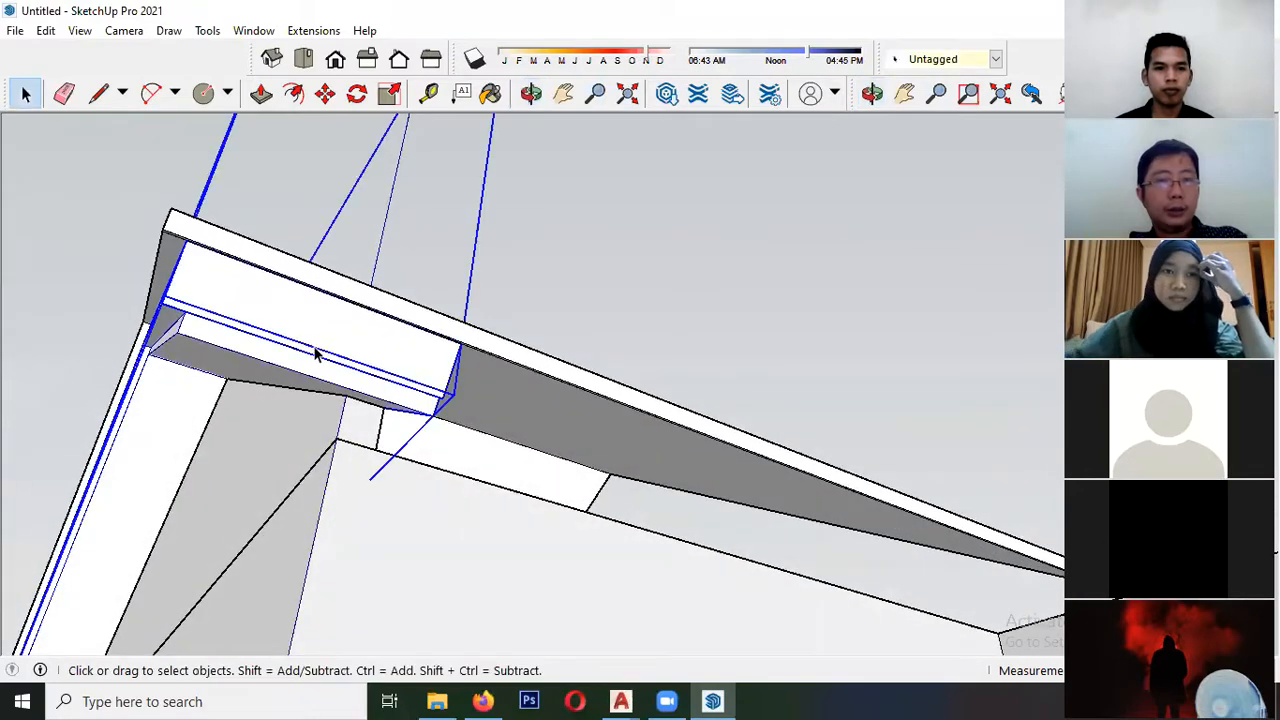
pyautogui.moveTo(379, 358); pyautogui.dragTo(334, 371, button='middle')
pyautogui.doubleClick(334, 371)
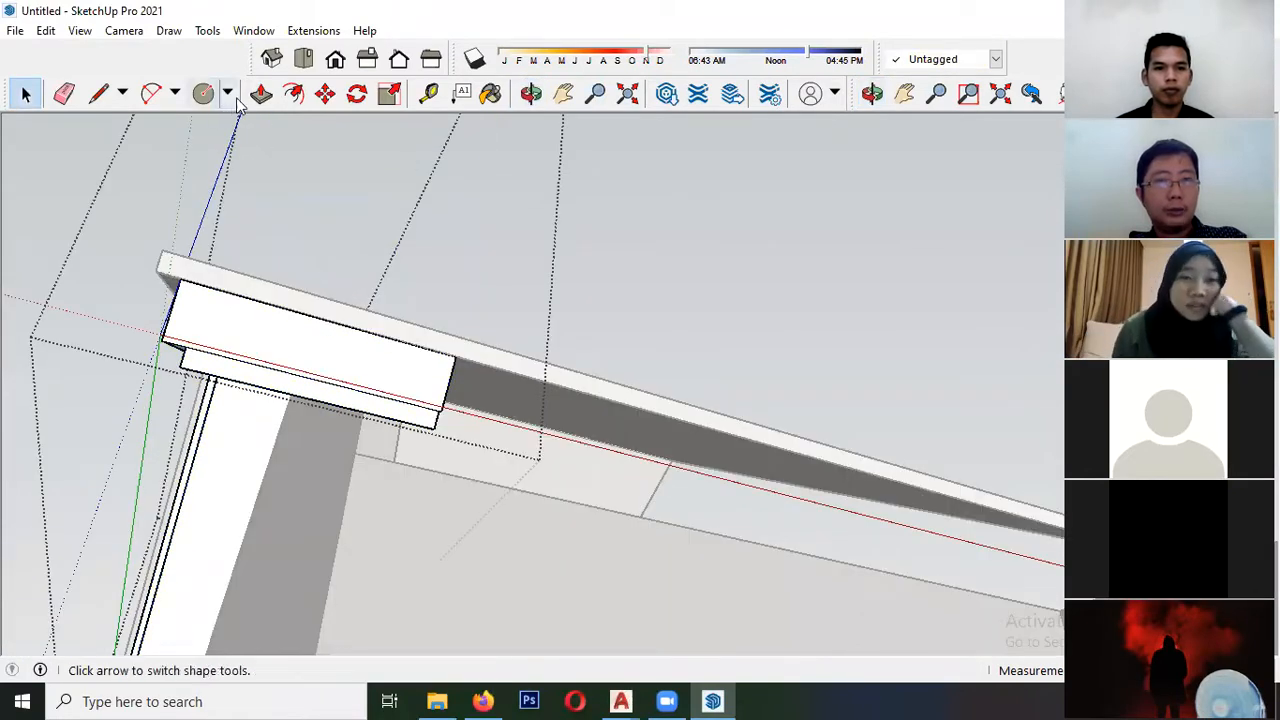
pyautogui.moveTo(398, 336); pyautogui.dragTo(385, 420, button='middle')
pyautogui.scroll(2, 455, 421)
pyautogui.click(459, 421)
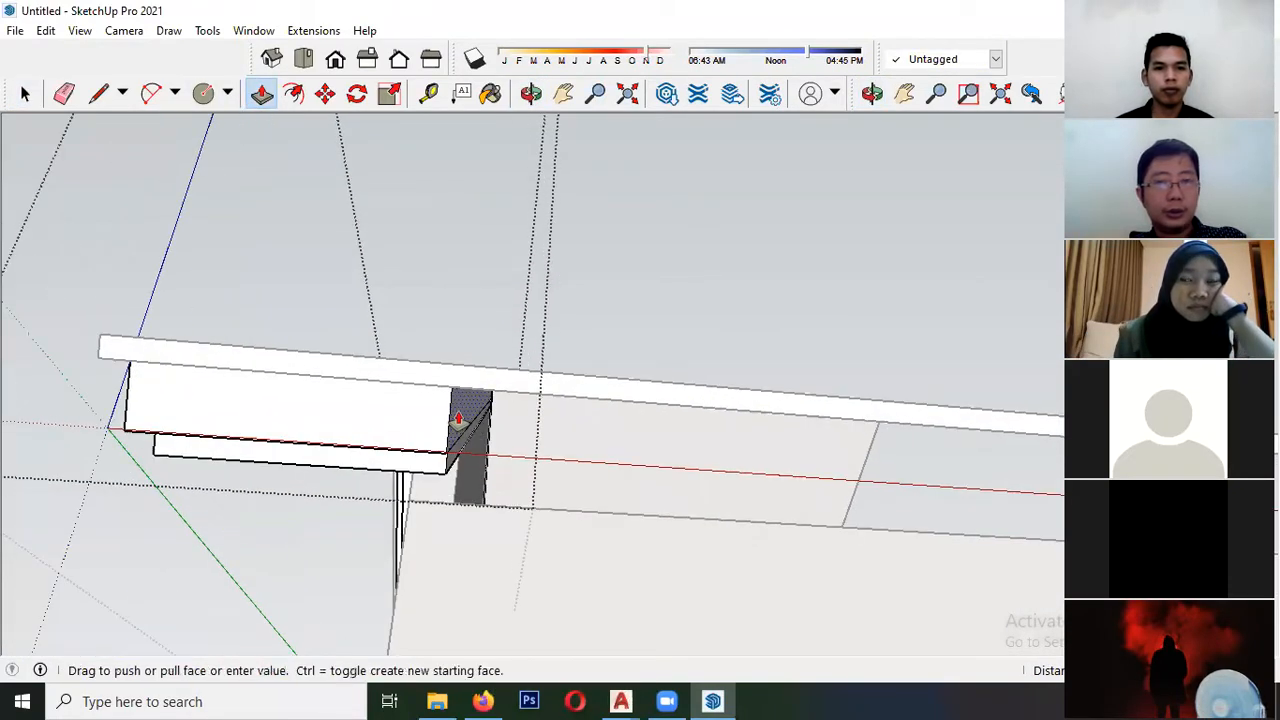
pyautogui.moveTo(181, 388); pyautogui.dragTo(148, 378, button='middle')
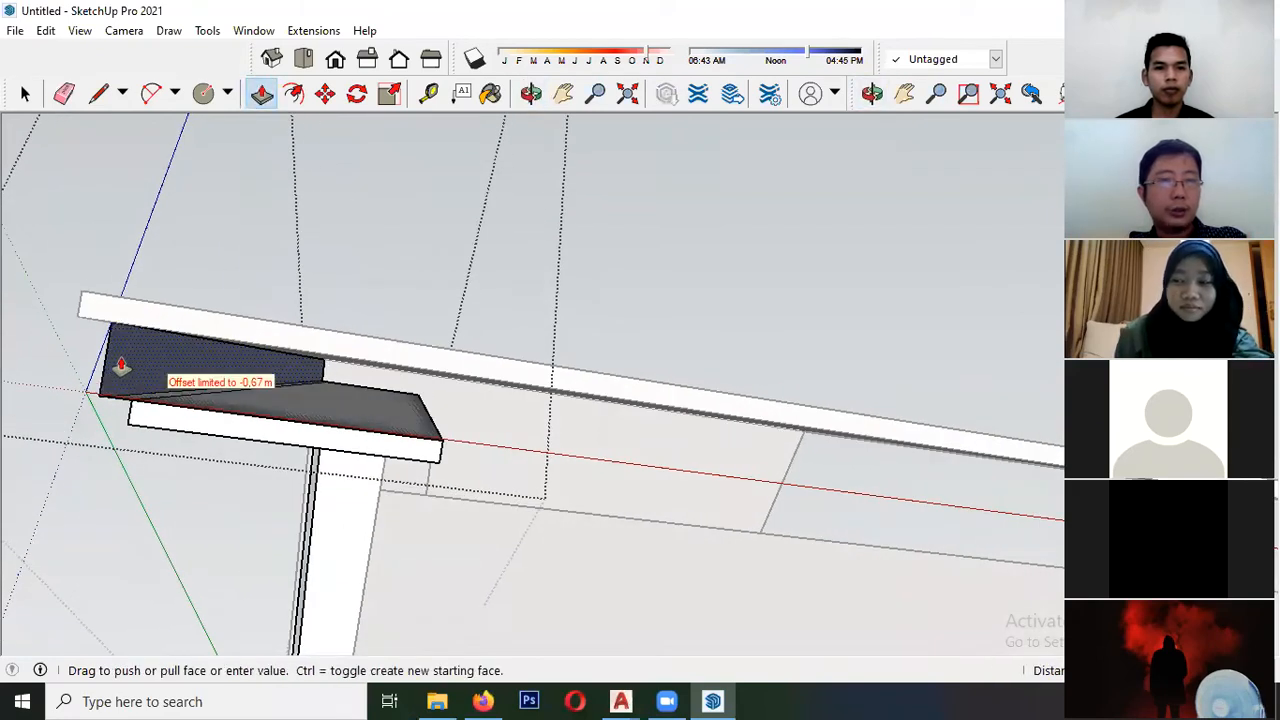
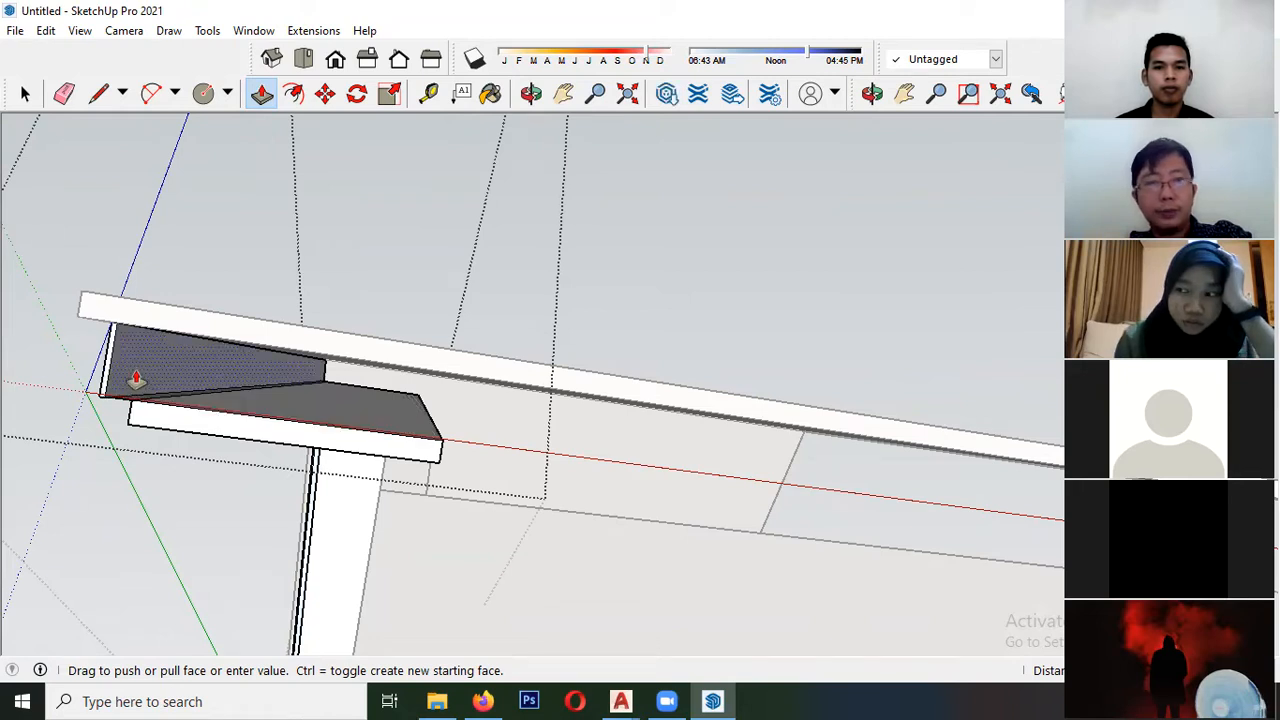
# - Push/Pull the end and inner faces of the stepped fascia boards beneath the roof slab at the eave corner, finishing the group edit
pyautogui.moveTo(383, 452); pyautogui.dragTo(430, 477, button='middle')
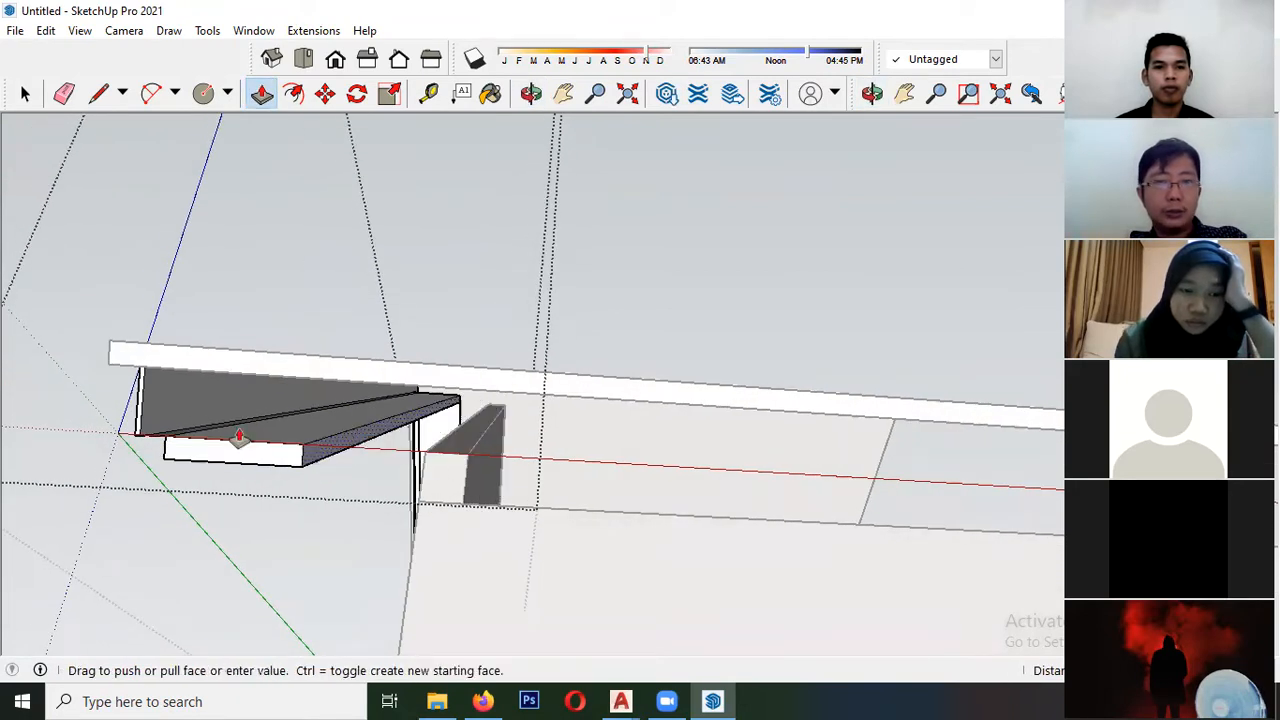
pyautogui.moveTo(248, 420); pyautogui.dragTo(236, 390, button='middle')
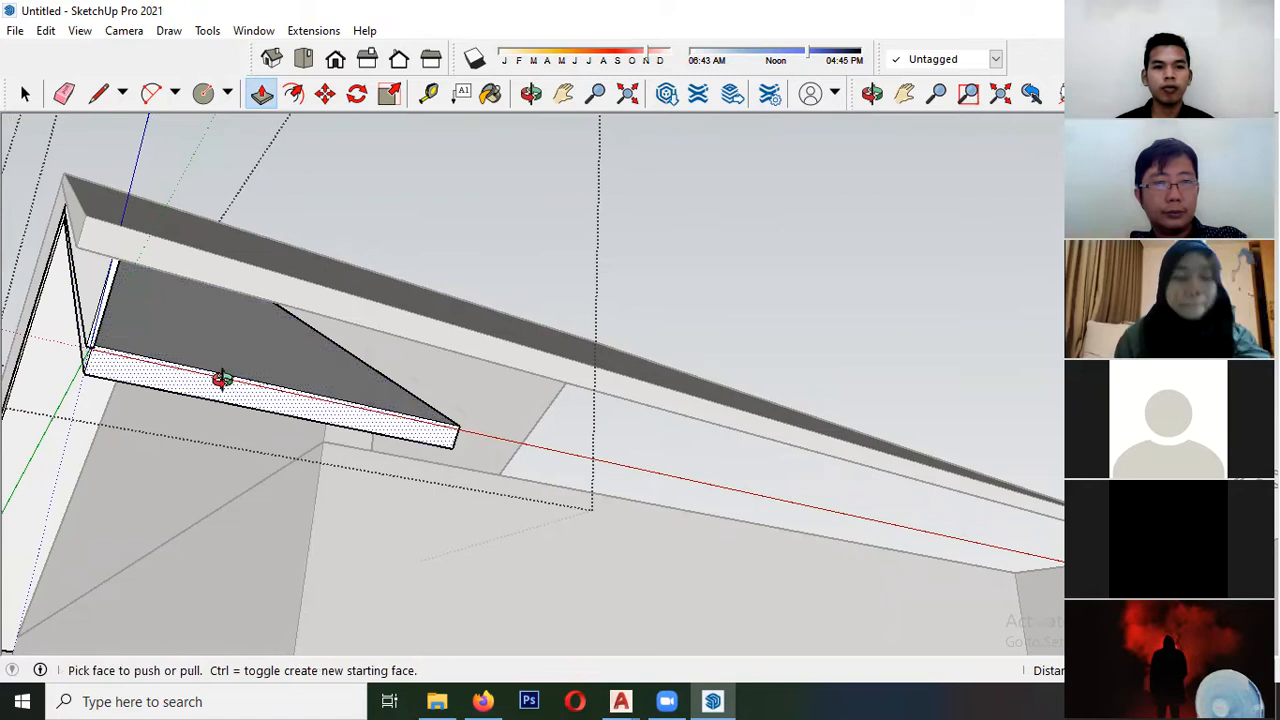
pyautogui.moveTo(222, 379); pyautogui.dragTo(432, 466, button='middle')
pyautogui.moveTo(568, 450); pyautogui.dragTo(278, 443)
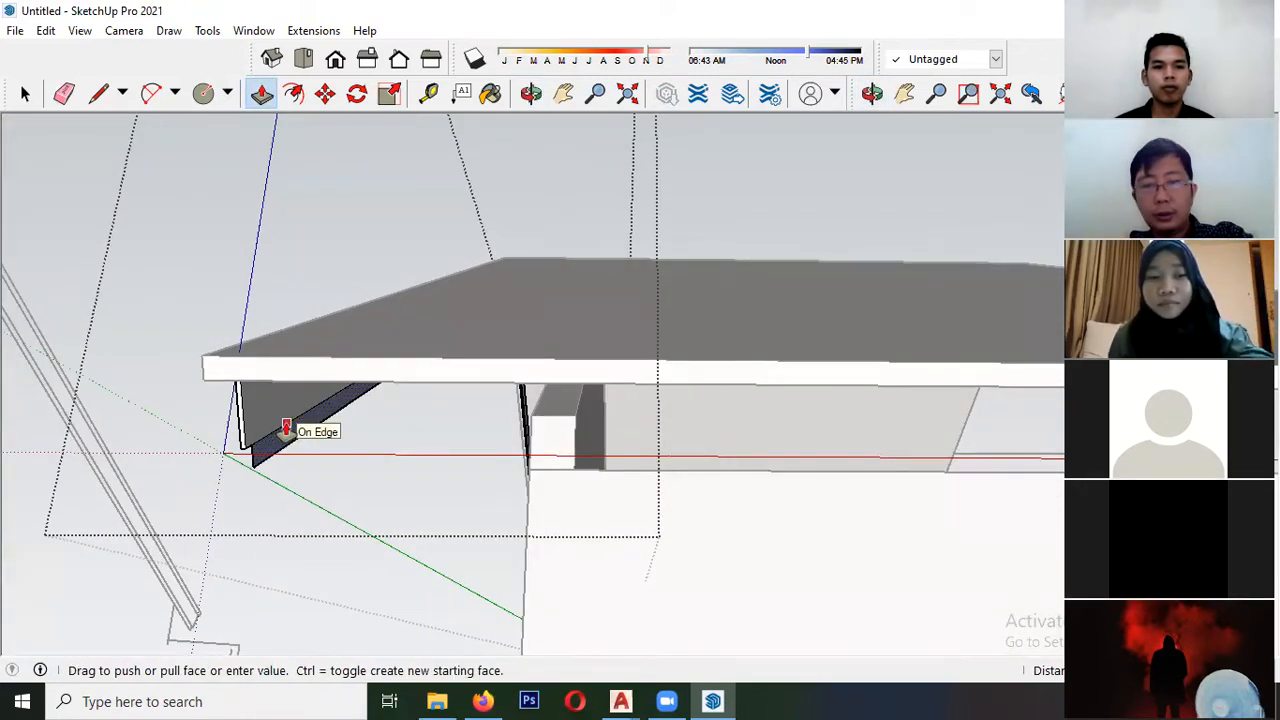
pyautogui.click(286, 430)
pyautogui.moveTo(286, 430); pyautogui.dragTo(234, 430, button='middle')
pyautogui.press('space')
pyautogui.scroll(-5, 154, 387)
pyautogui.click(154, 387)
# - Reopen the fascia group and push/pull the inner board's narrow top face up to the underside of the roof slab
pyautogui.moveTo(154, 387); pyautogui.dragTo(209, 400, button='middle')
pyautogui.scroll(5, 278, 346)
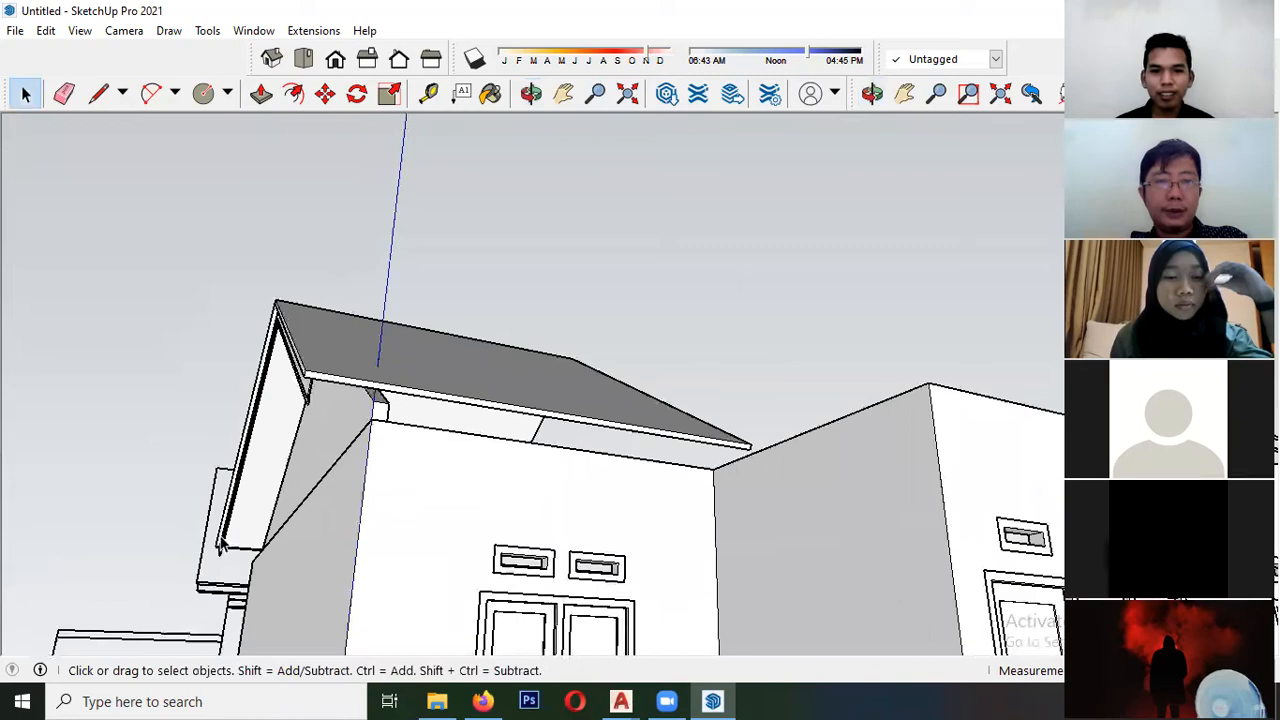
pyautogui.scroll(-4, 320, 397)
pyautogui.moveTo(320, 397); pyautogui.dragTo(120, 405, button='middle')
pyautogui.scroll(5, 373, 391)
pyautogui.scroll(4, 446, 371)
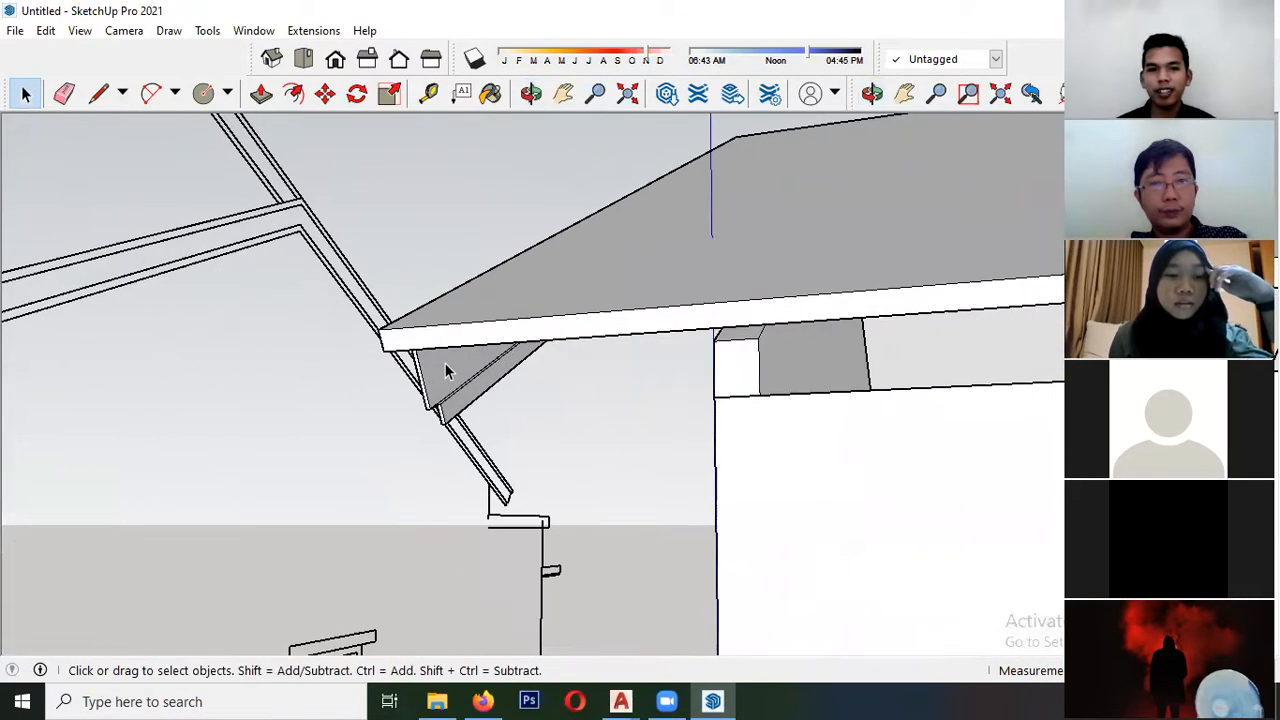
pyautogui.doubleClick(447, 372)
pyautogui.scroll(4, 450, 391)
pyautogui.moveTo(446, 390); pyautogui.dragTo(512, 398, button='middle')
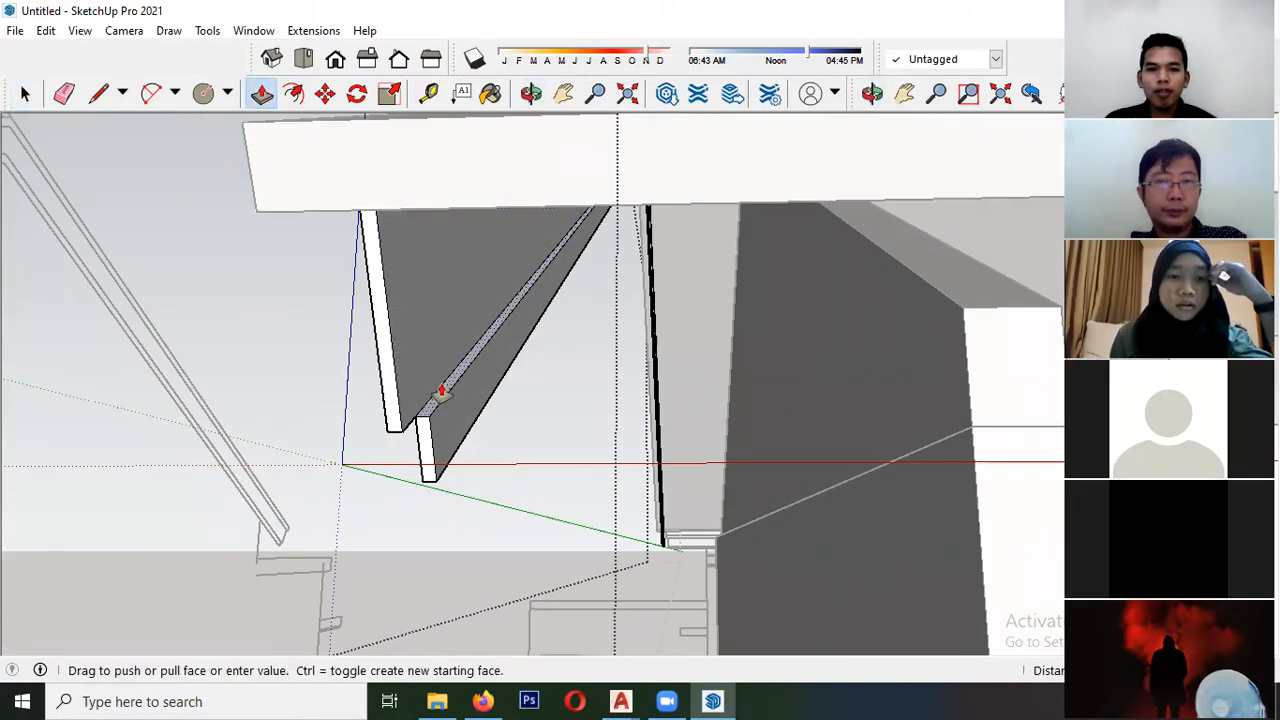
pyautogui.moveTo(377, 234); pyautogui.dragTo(410, 150, button='middle')
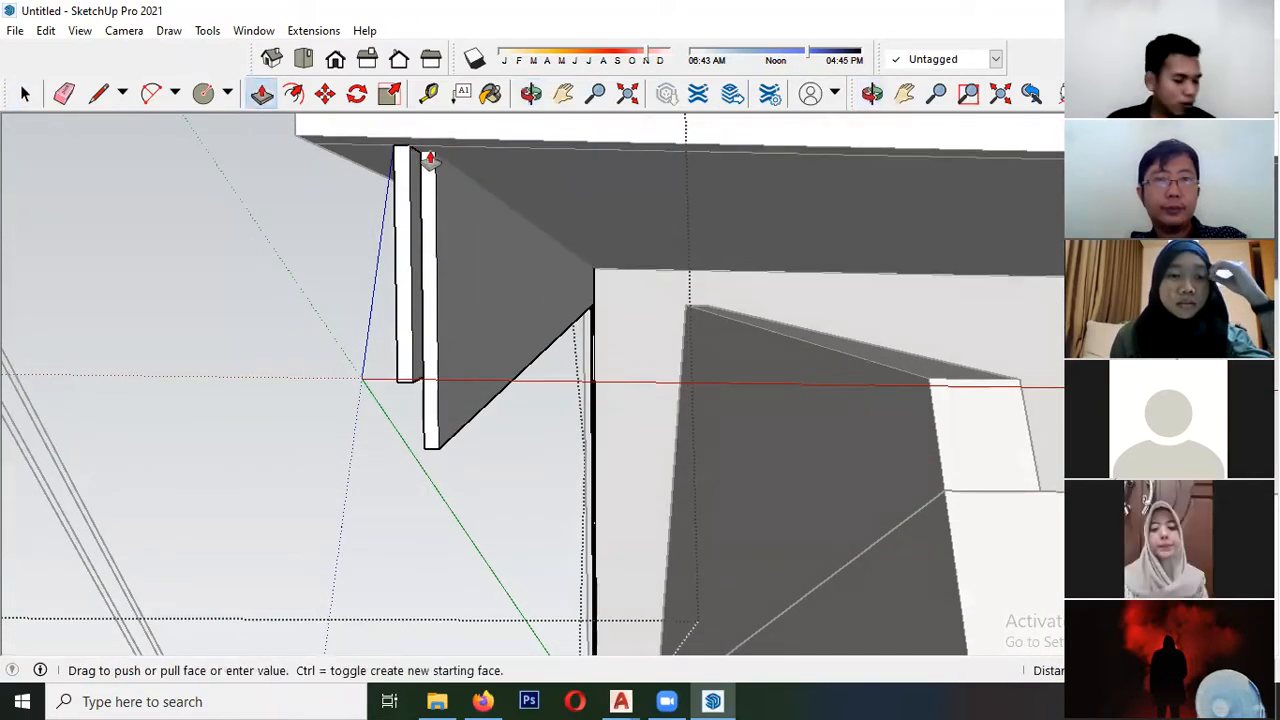
pyautogui.scroll(-5, 301, 320)
pyautogui.press('space')
pyautogui.moveTo(354, 340); pyautogui.dragTo(366, 403, button='middle')
pyautogui.click(232, 390)
# - Reopen the fascia group and push/pull the end faces of its two boards at the eave corner
pyautogui.moveTo(232, 390); pyautogui.dragTo(420, 387, button='middle')
pyautogui.scroll(4, 429, 366)
pyautogui.doubleClick(431, 361)
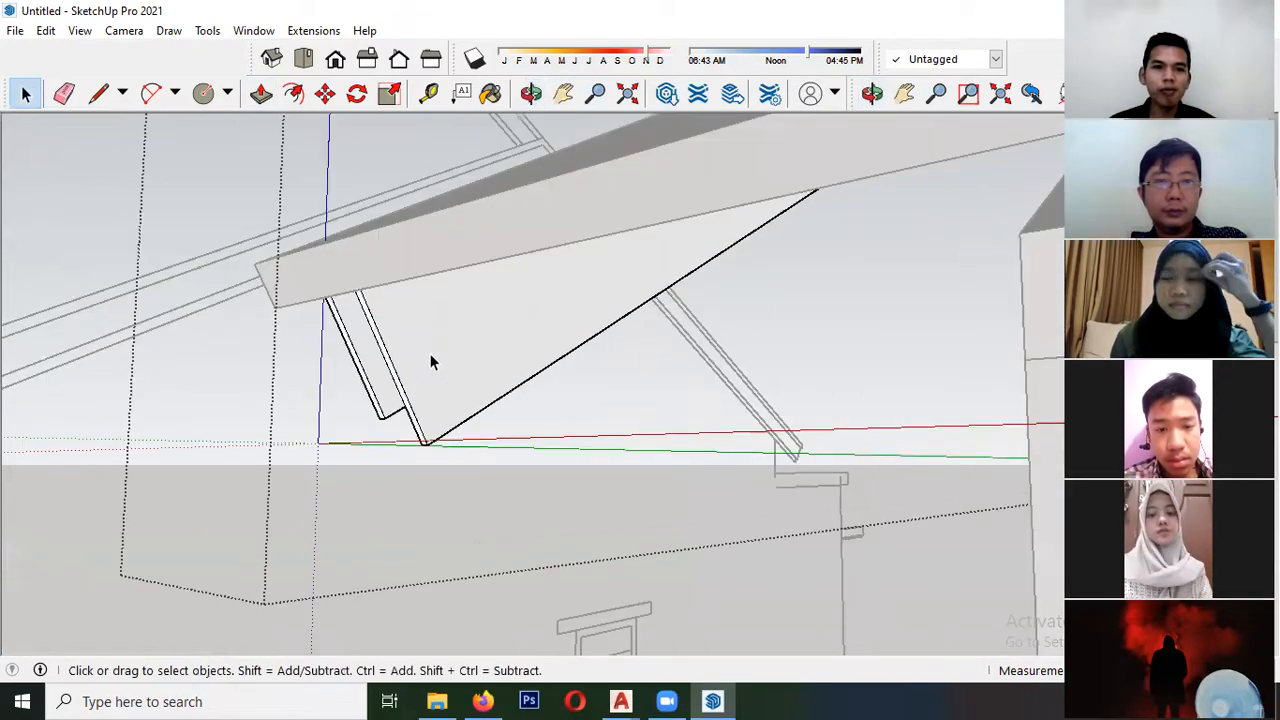
pyautogui.moveTo(295, 175); pyautogui.dragTo(385, 359, button='middle')
pyautogui.click(425, 408)
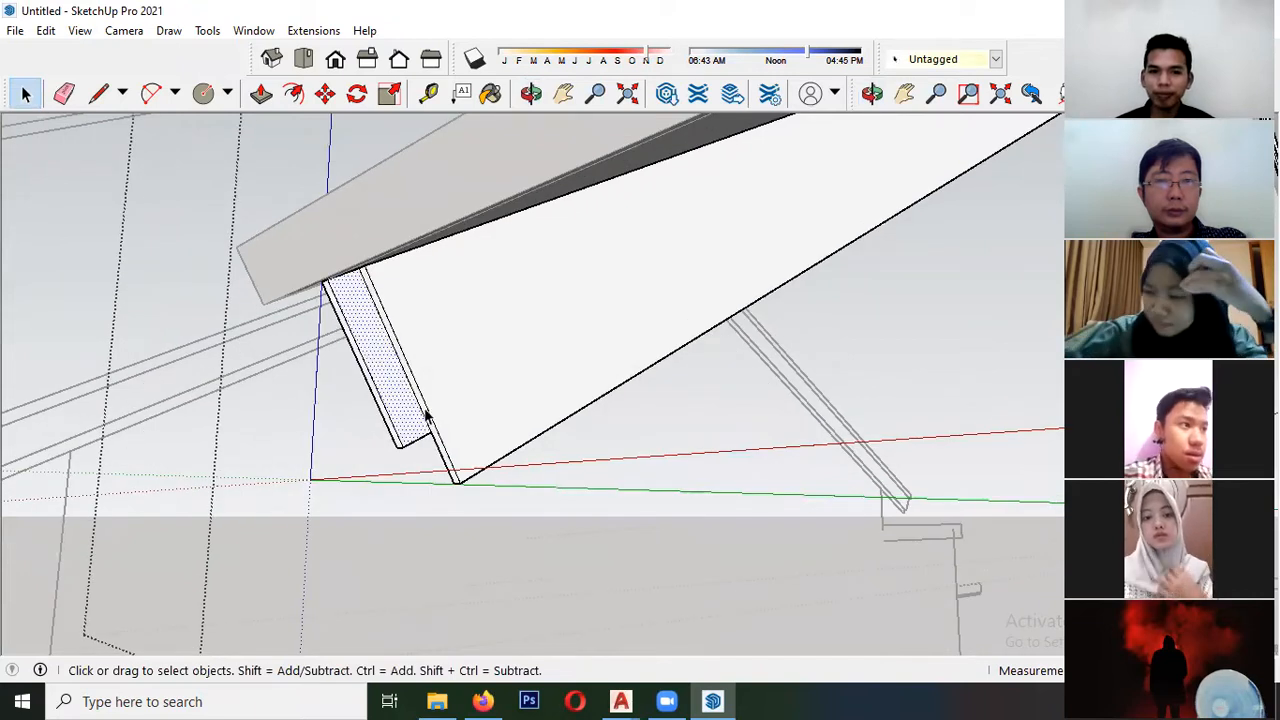
pyautogui.click(426, 399)
pyautogui.moveTo(430, 423); pyautogui.dragTo(433, 449, button='middle')
pyautogui.press('m')
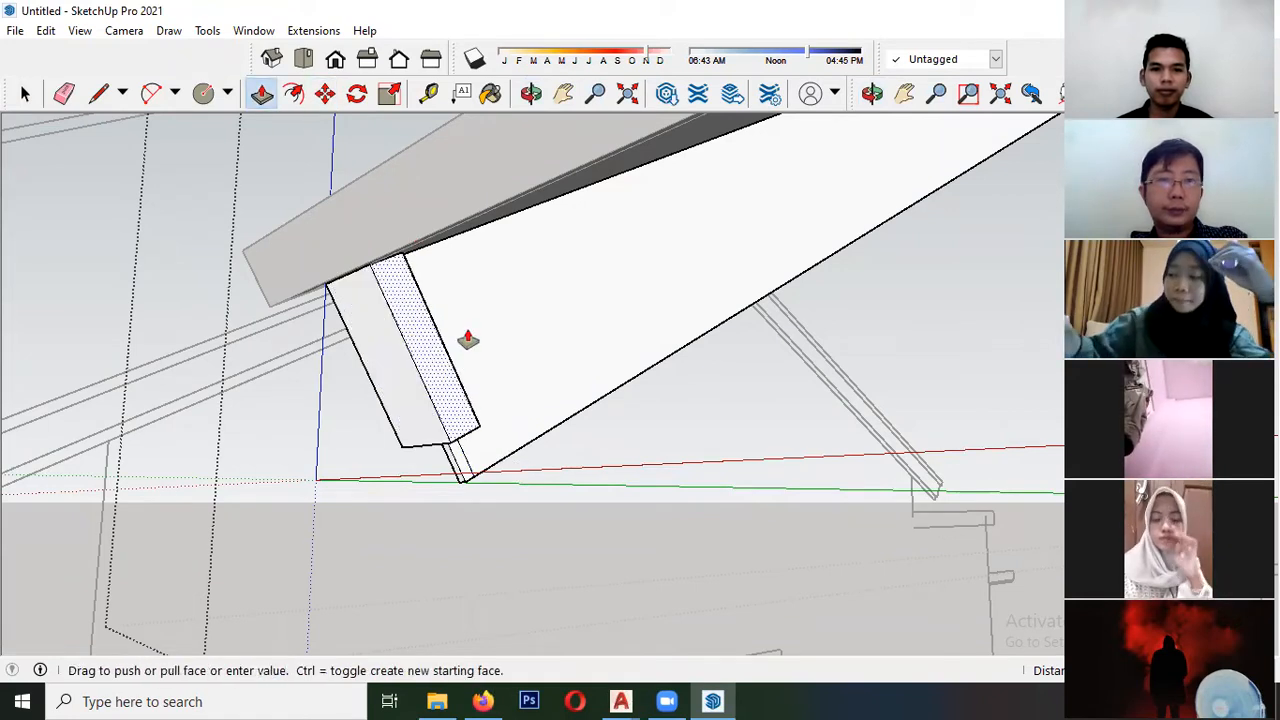
pyautogui.moveTo(479, 330); pyautogui.dragTo(517, 407, button='middle')
pyautogui.scroll(-3, 355, 418)
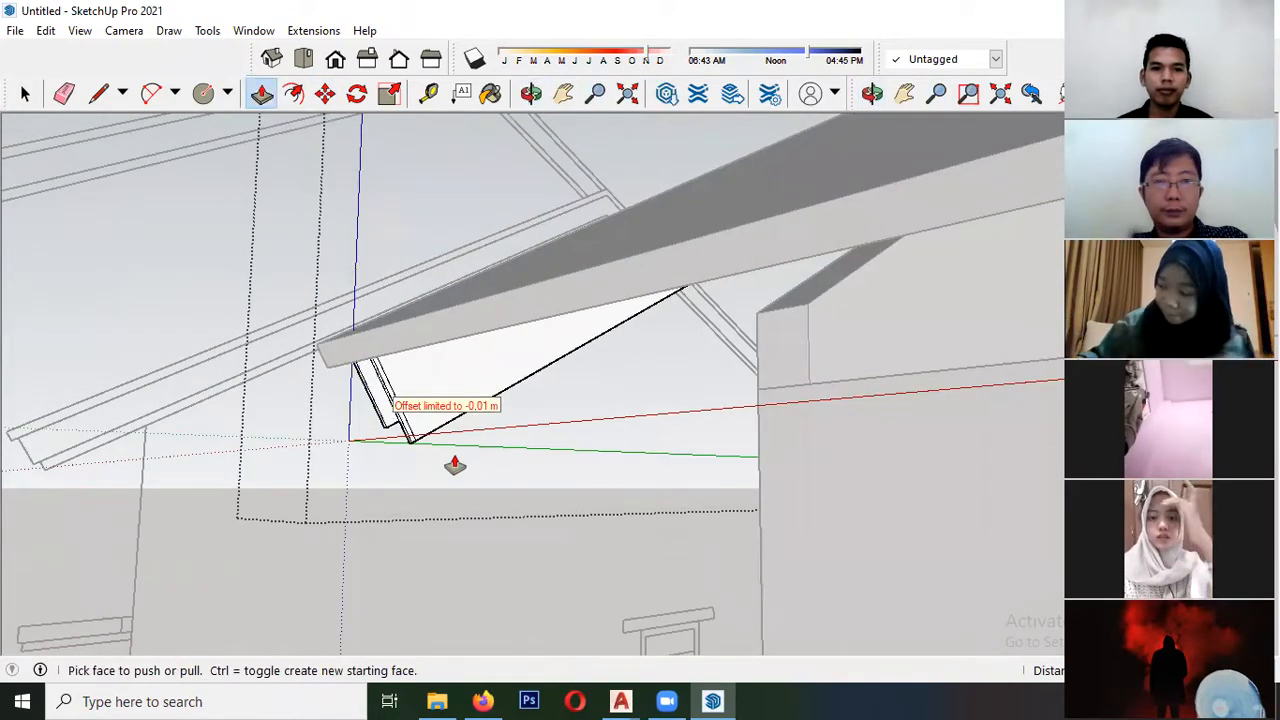
# - Push/Pull the fascia board's end face along the eave to the roof's far edge
pyautogui.scroll(5, 453, 464)
pyautogui.click(83, 286)
pyautogui.scroll(-5, 267, 303)
pyautogui.scroll(-2, 311, 256)
pyautogui.moveTo(360, 280); pyautogui.dragTo(403, 400, button='middle')
pyautogui.scroll(-4, 290, 372)
pyautogui.moveTo(243, 380)
pyautogui.mouseDown(button='middle')
pyautogui.moveTo(12, 308)
pyautogui.moveTo(300, 320)
pyautogui.mouseUp(button='middle')
pyautogui.keyDown('shift'); pyautogui.moveTo(223, 329); pyautogui.dragTo(328, 317, button='middle'); pyautogui.keyUp('shift')
pyautogui.moveTo(91, 320)
pyautogui.keyDown('shift'); pyautogui.mouseDown(button='middle')
pyautogui.moveTo(318, 315)
pyautogui.moveTo(186, 363)
pyautogui.moveTo(30, 366)
pyautogui.mouseUp(button='middle'); pyautogui.keyUp('shift')
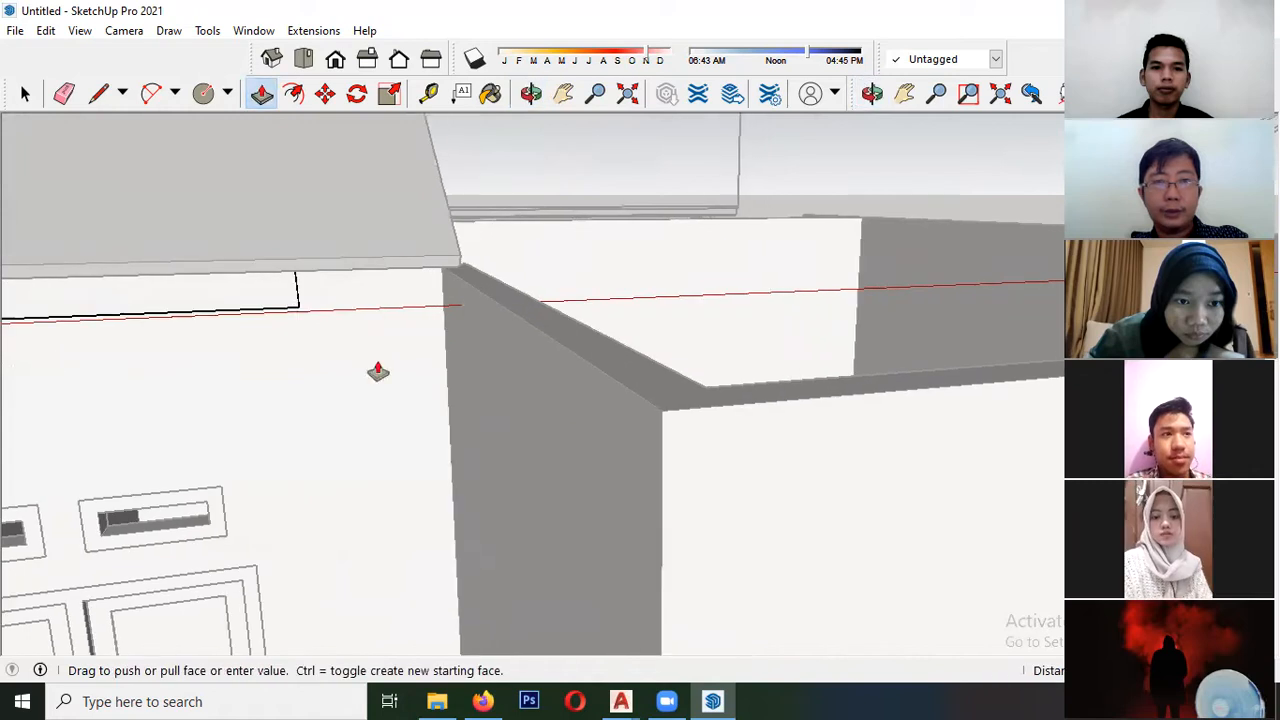
pyautogui.click(463, 288)
# - Push/Pull the remaining narrow fascia face from the eave corner to the same far roof edge and leave the group
pyautogui.scroll(-3, 511, 337)
pyautogui.moveTo(492, 328); pyautogui.dragTo(800, 300, button='middle')
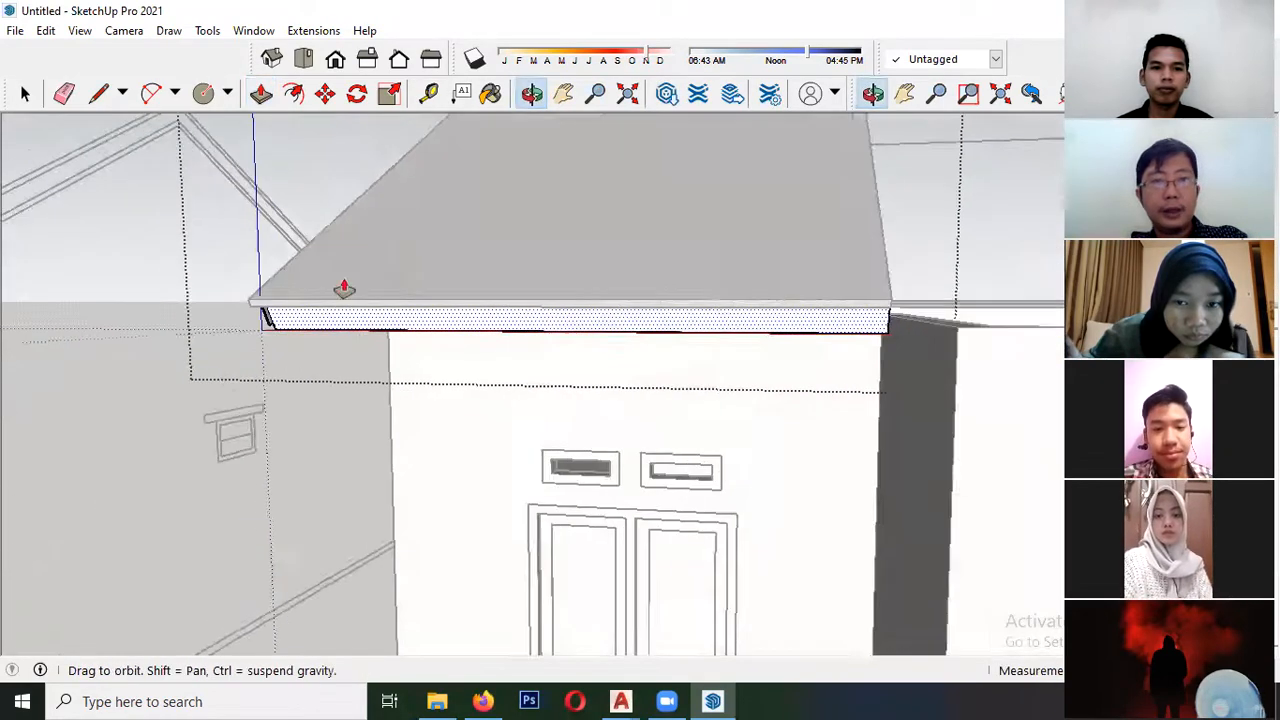
pyautogui.scroll(2, 343, 300)
pyautogui.scroll(3, 340, 326)
pyautogui.click(345, 325)
pyautogui.scroll(-3, 417, 320)
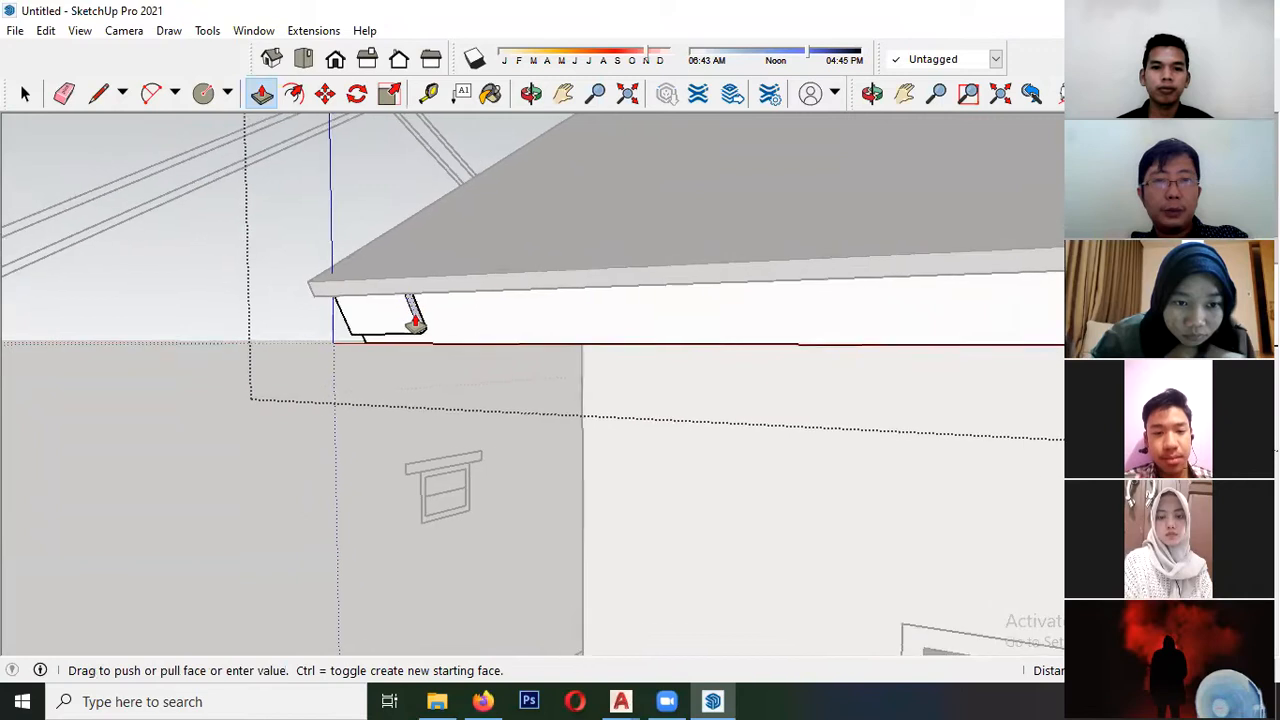
pyautogui.moveTo(537, 320); pyautogui.dragTo(313, 350, button='middle')
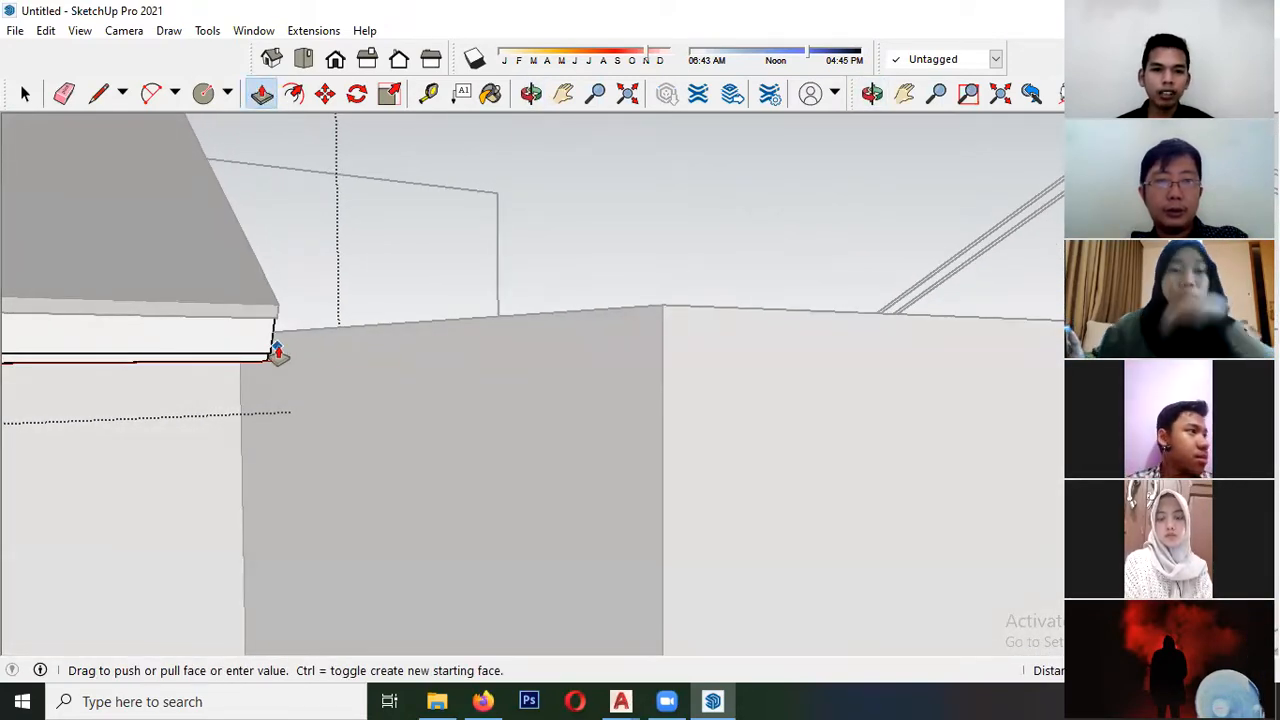
pyautogui.scroll(-10, 275, 358)
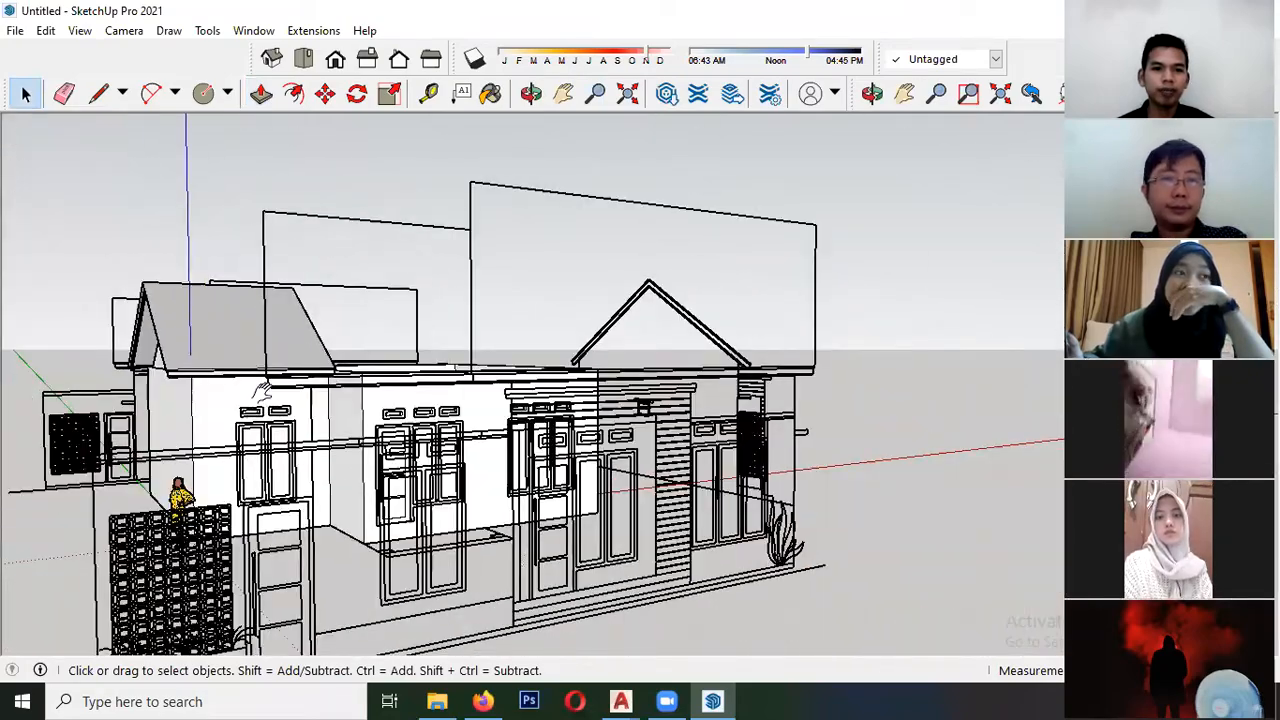
# - Examine the gable roof and its fascia against the walls and imported elevations from several sides
pyautogui.scroll(6, 155, 365)
pyautogui.moveTo(230, 376); pyautogui.dragTo(521, 305, button='middle')
pyautogui.scroll(1, 237, 281)
pyautogui.scroll(-1, 230, 284)
pyautogui.moveTo(503, 243); pyautogui.dragTo(322, 318, button='middle')
pyautogui.scroll(-3, 499, 325)
pyautogui.moveTo(499, 325); pyautogui.dragTo(240, 365, button='middle')
pyautogui.scroll(3, 238, 359)
pyautogui.scroll(-1, 290, 322)
pyautogui.keyDown('shift'); pyautogui.moveTo(290, 322); pyautogui.dragTo(568, 325, button='middle'); pyautogui.keyUp('shift')
# - Select the gable roof and open its group for editing in front of the imported side elevation
pyautogui.click(371, 257)
pyautogui.scroll(-3, 308, 308)
pyautogui.moveTo(306, 309); pyautogui.dragTo(385, 306, button='middle')
pyautogui.moveTo(385, 306); pyautogui.dragTo(520, 248, button='middle')
pyautogui.scroll(3, 520, 248)
pyautogui.keyDown('shift'); pyautogui.moveTo(357, 246); pyautogui.dragTo(431, 303, button='middle'); pyautogui.keyUp('shift')
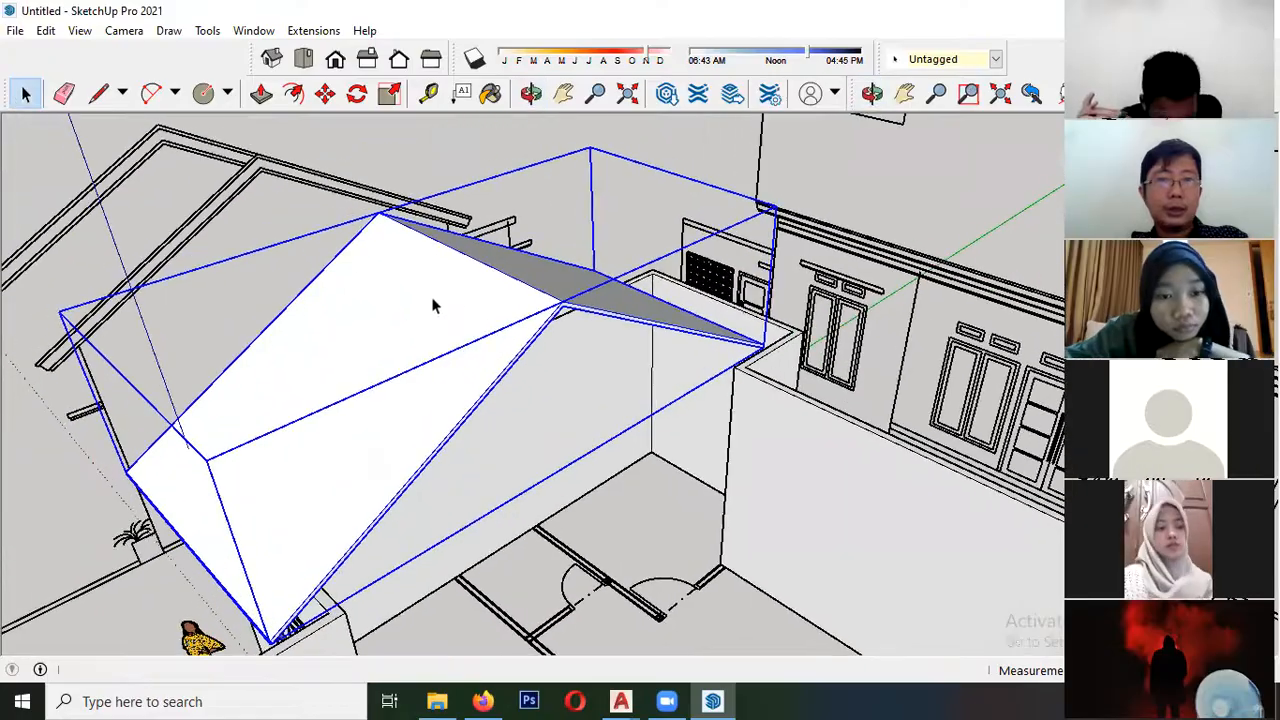
pyautogui.scroll(-3, 431, 303)
pyautogui.scroll(2, 300, 257)
pyautogui.moveTo(300, 257); pyautogui.dragTo(656, 390, button='middle')
pyautogui.moveTo(228, 372); pyautogui.dragTo(357, 390, button='middle')
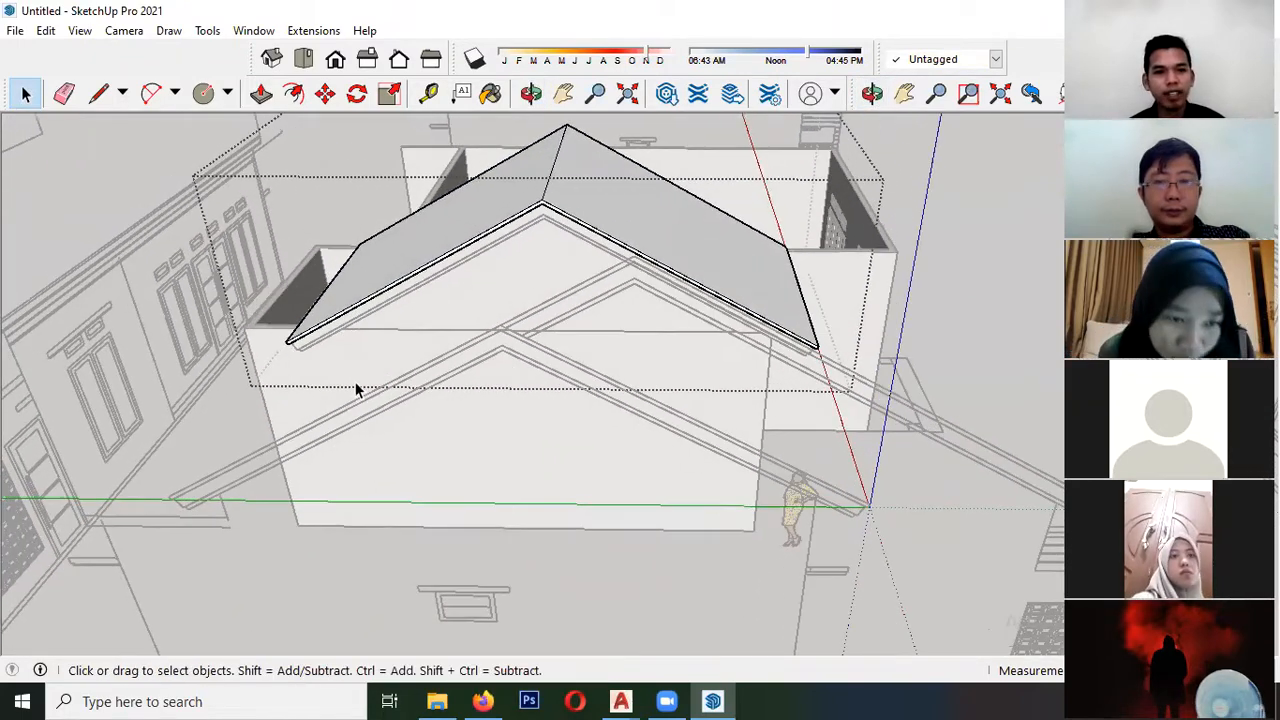
# - Trace the larger gable roof's closed slab profile with the Line tool over the imported side elevation, from eave to ridge to eave
pyautogui.click(168, 494)
pyautogui.moveTo(168, 494); pyautogui.dragTo(642, 188, button='middle')
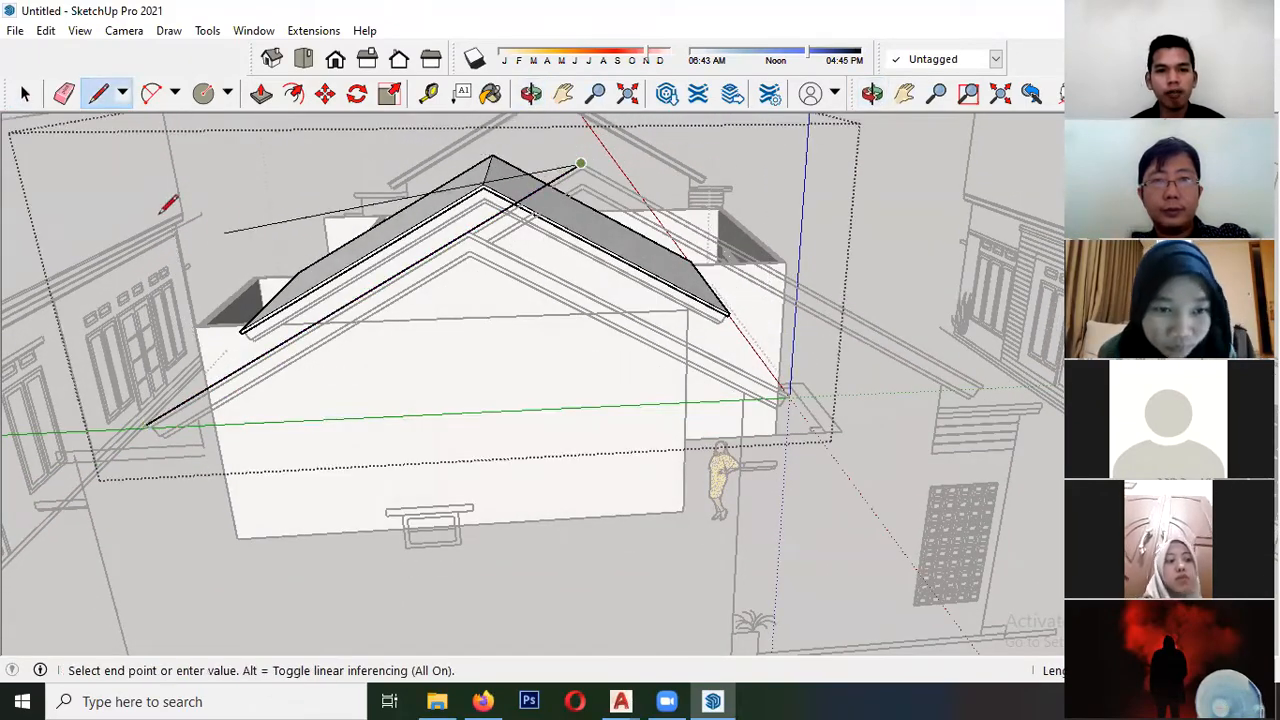
pyautogui.scroll(-2, 168, 205)
pyautogui.scroll(5, 648, 304)
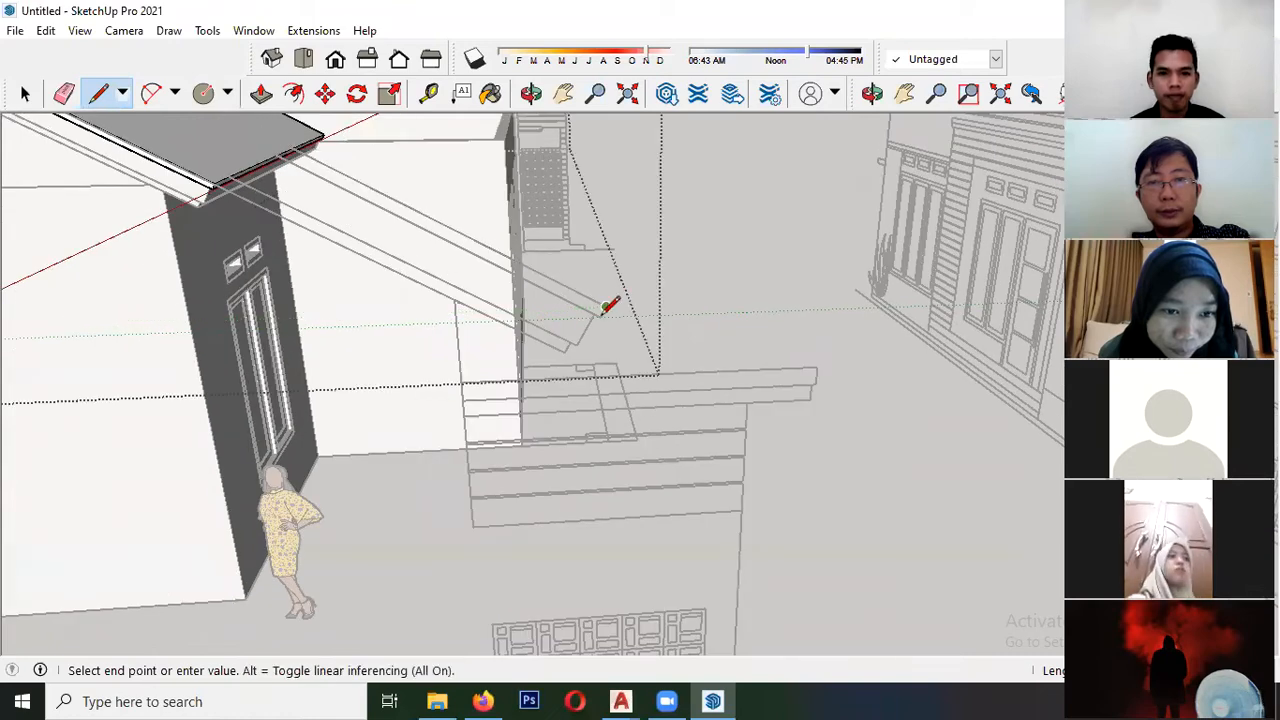
pyautogui.scroll(4, 604, 314)
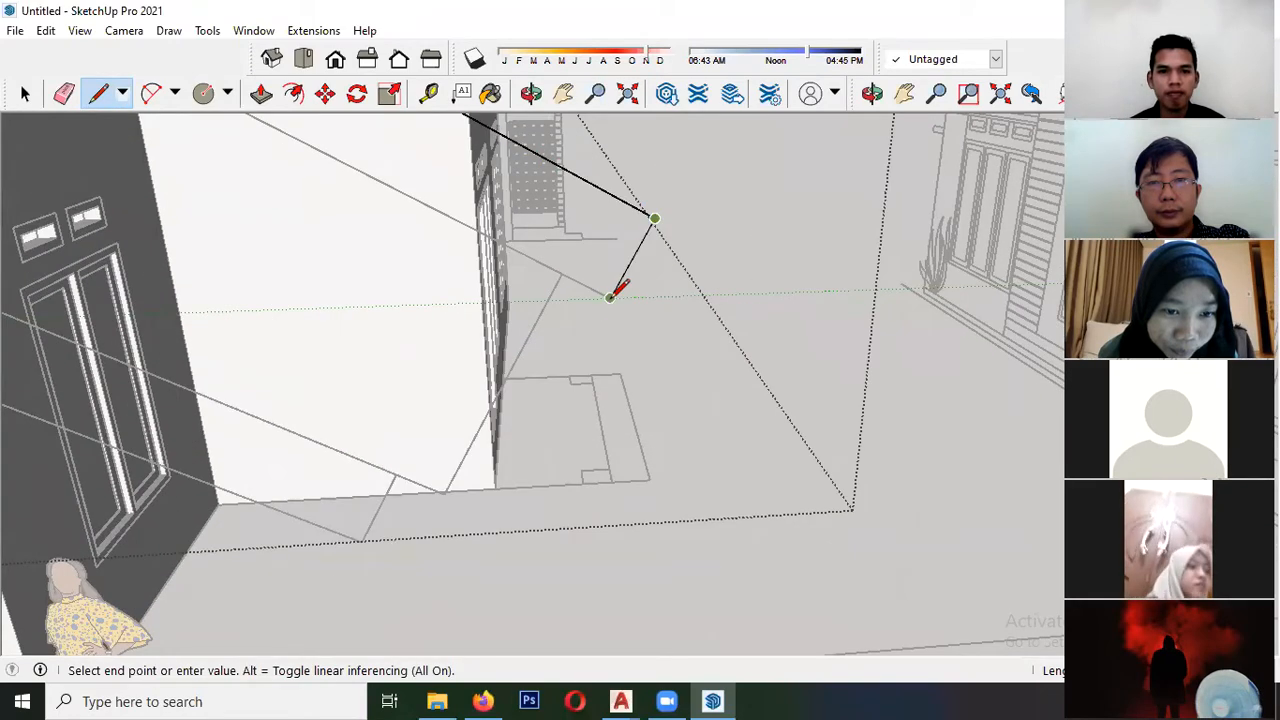
pyautogui.scroll(-9, 655, 369)
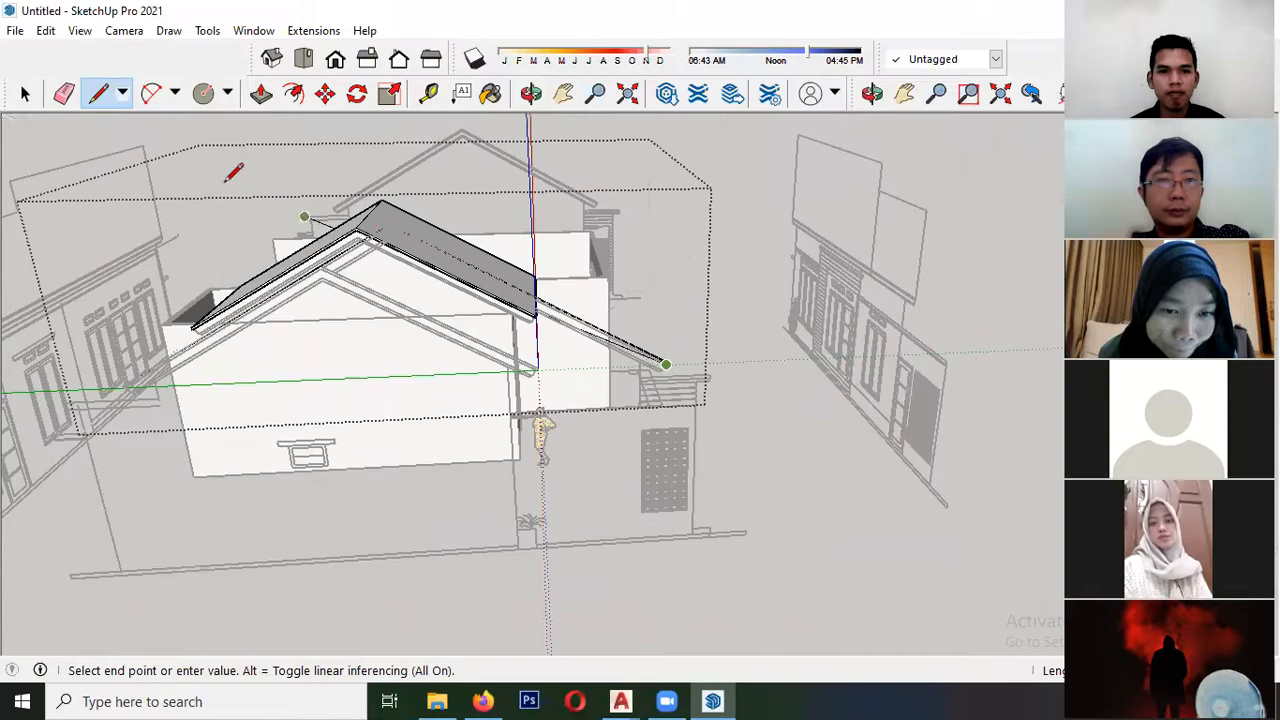
pyautogui.scroll(4, 320, 208)
pyautogui.scroll(2, 420, 245)
pyautogui.moveTo(429, 251)
pyautogui.mouseDown(button='middle')
pyautogui.moveTo(451, 251)
pyautogui.moveTo(557, 155)
pyautogui.mouseUp(button='middle')
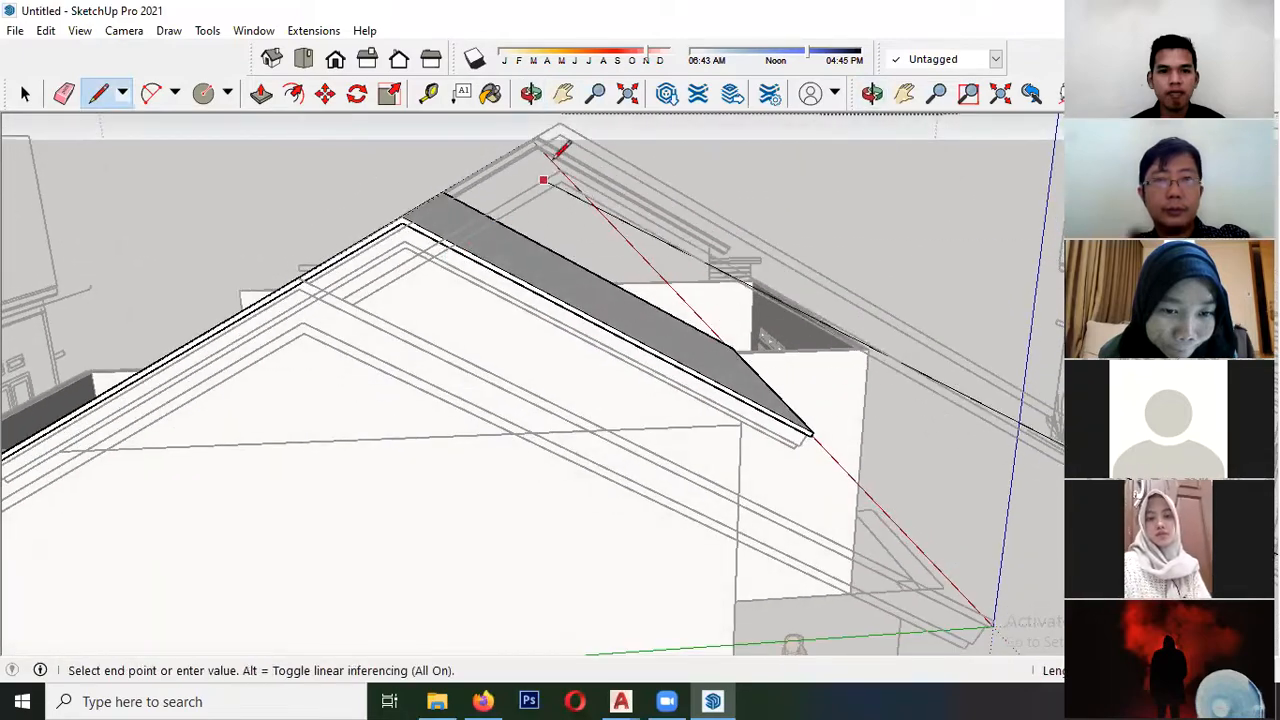
pyautogui.scroll(-6, 565, 130)
pyautogui.scroll(6, 240, 388)
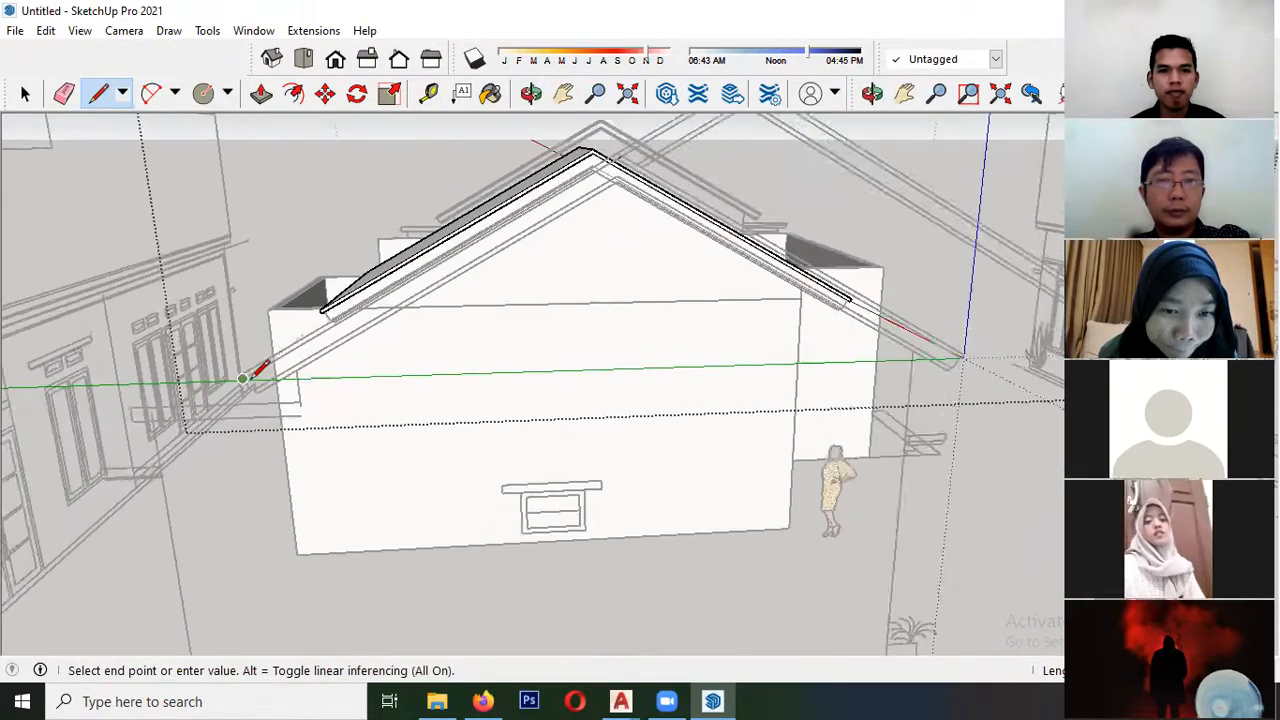
pyautogui.scroll(-2, 240, 388)
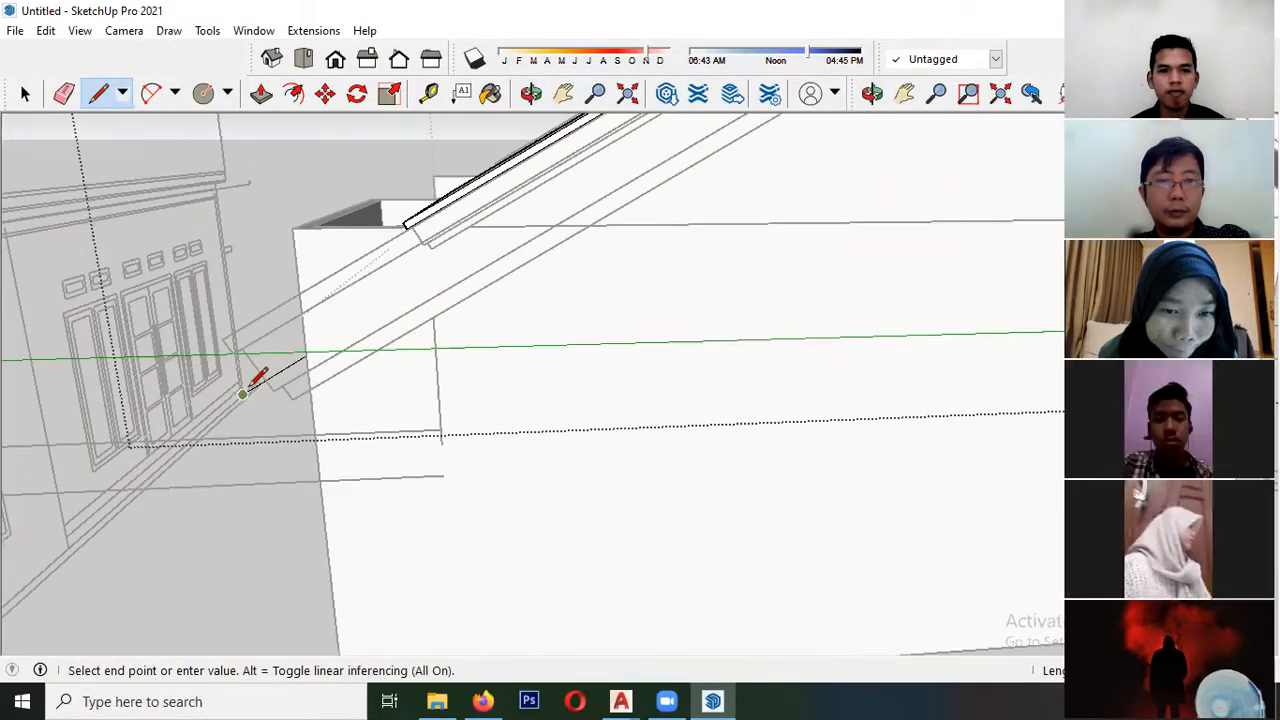
# - Move the traced gable profile face from the elevation to the far end of the smaller roof's ridge
pyautogui.press('space')
pyautogui.click(251, 341)
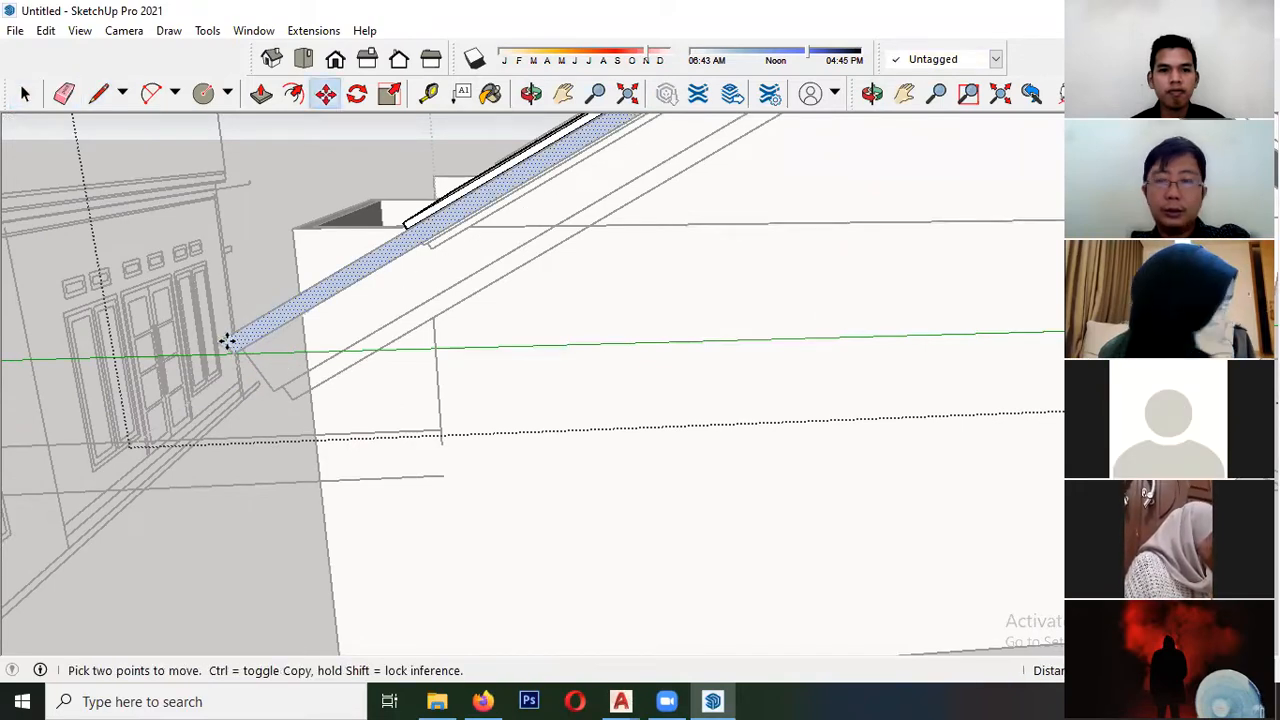
pyautogui.click(228, 341)
pyautogui.scroll(-6, 188, 374)
pyautogui.moveTo(320, 323); pyautogui.dragTo(108, 592, button='middle')
pyautogui.moveTo(437, 160); pyautogui.dragTo(330, 205, button='middle')
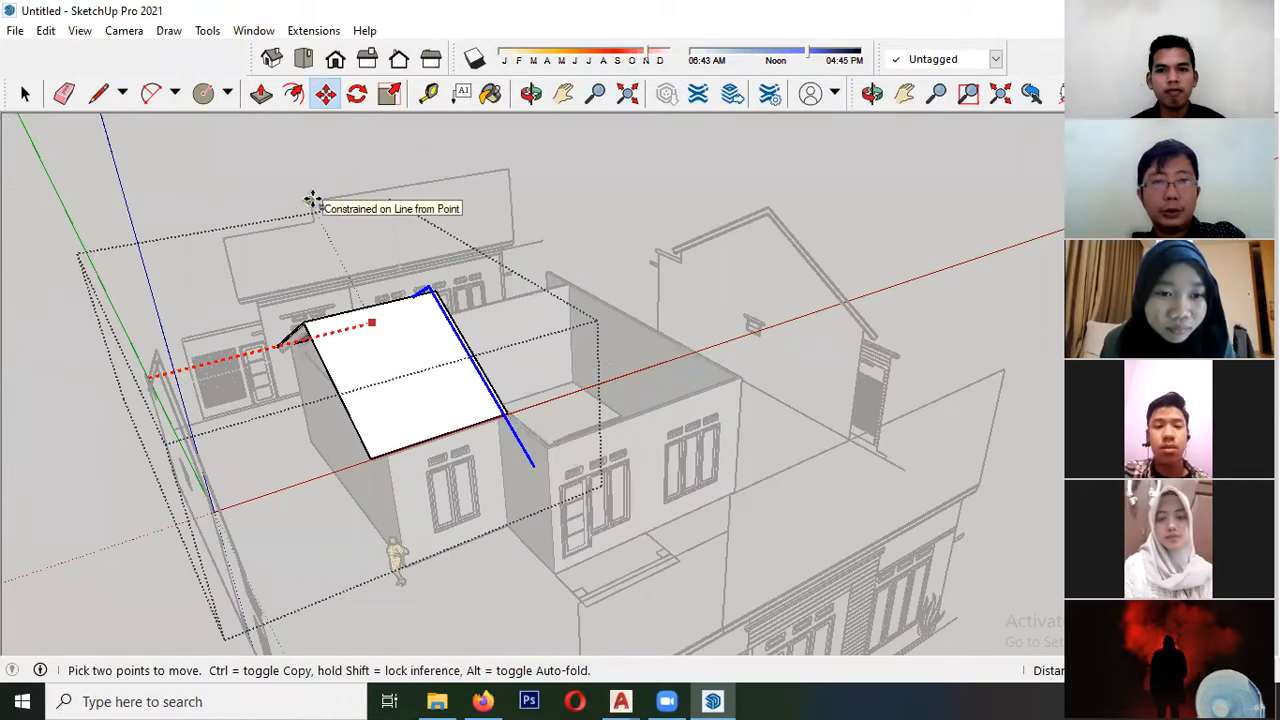
pyautogui.scroll(1, 482, 294)
pyautogui.scroll(4, 416, 285)
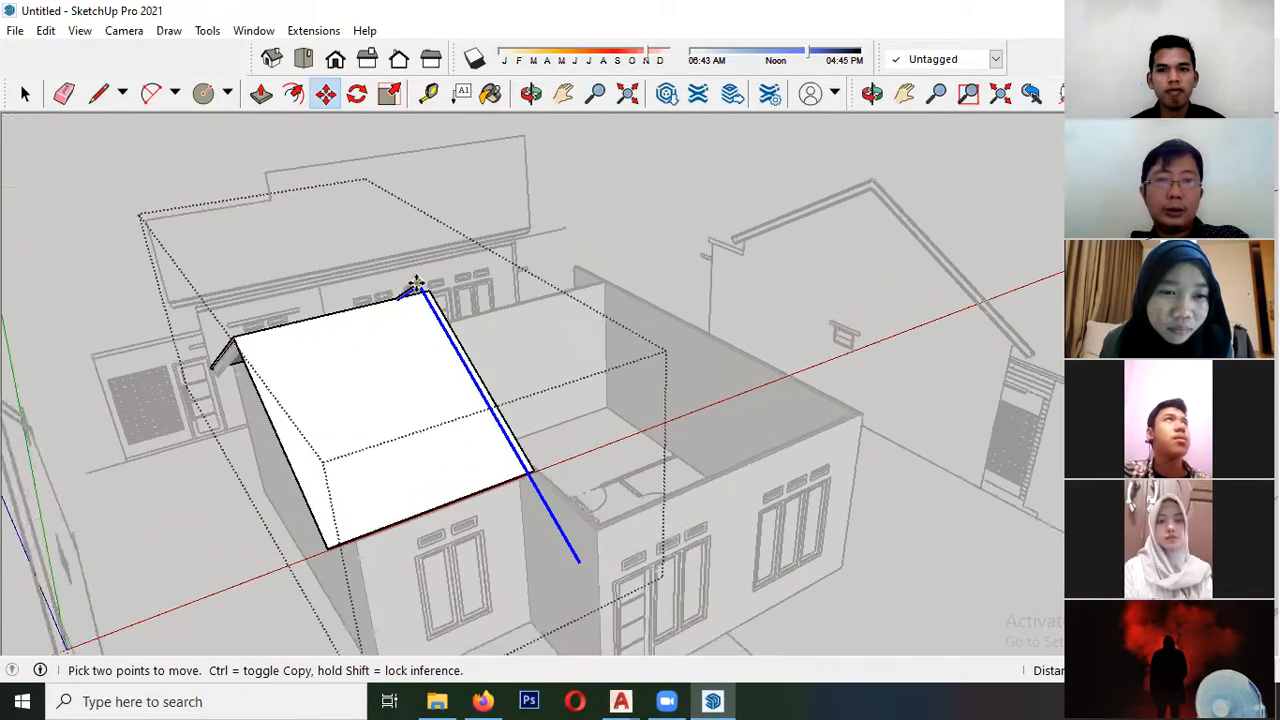
pyautogui.click(420, 285)
# - Push/Pull the placed gable profile along the smaller roof to give the larger roof slab depth
pyautogui.scroll(2, 420, 252)
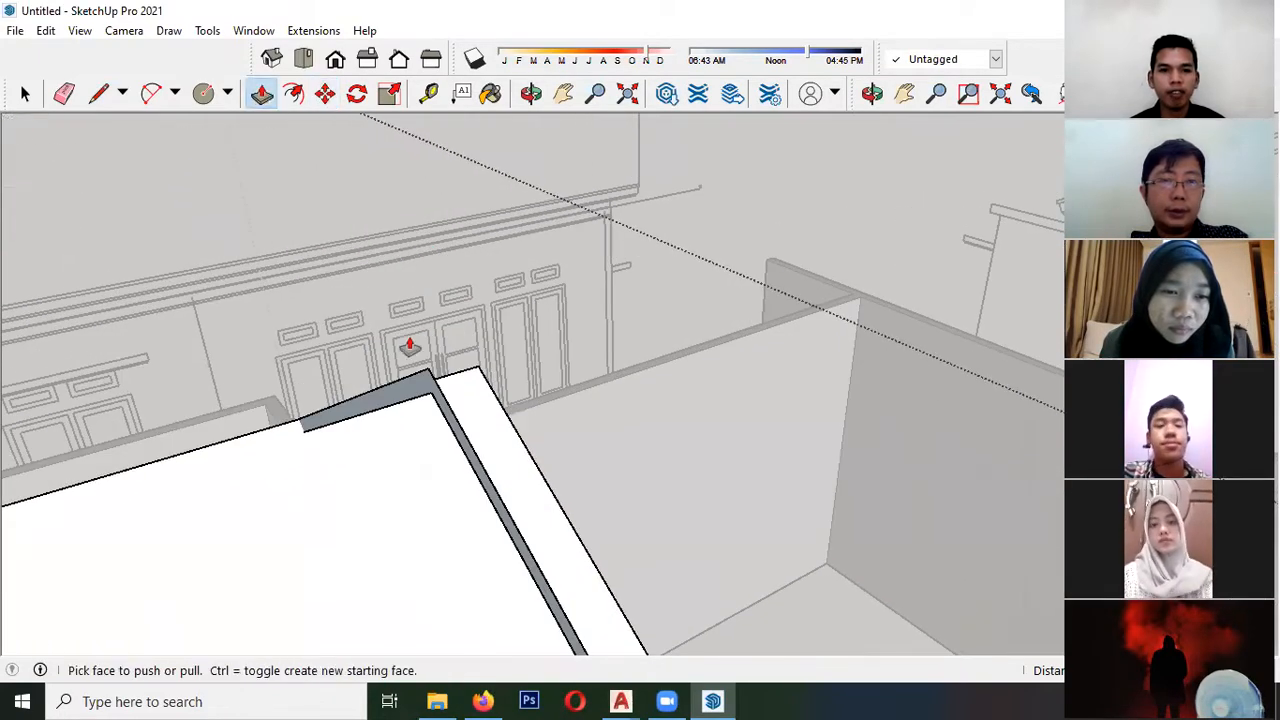
pyautogui.moveTo(418, 392)
pyautogui.mouseDown(button='middle')
pyautogui.moveTo(540, 349)
pyautogui.moveTo(97, 429)
pyautogui.moveTo(109, 409)
pyautogui.moveTo(317, 368)
pyautogui.moveTo(469, 377)
pyautogui.moveTo(510, 360)
pyautogui.mouseUp(button='middle')
pyautogui.moveTo(70, 440)
pyautogui.mouseDown(button='middle')
pyautogui.moveTo(146, 457)
pyautogui.moveTo(409, 330)
pyautogui.mouseUp(button='middle')
pyautogui.scroll(2, 349, 326)
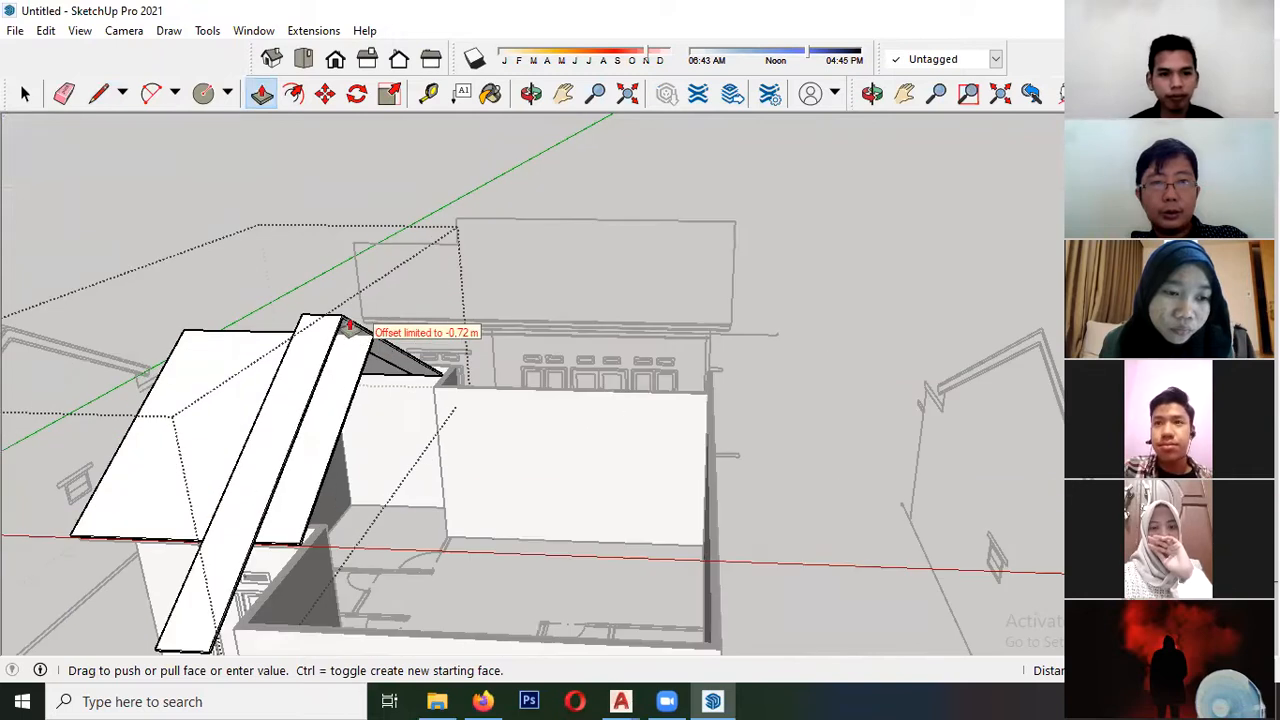
pyautogui.scroll(3, 365, 342)
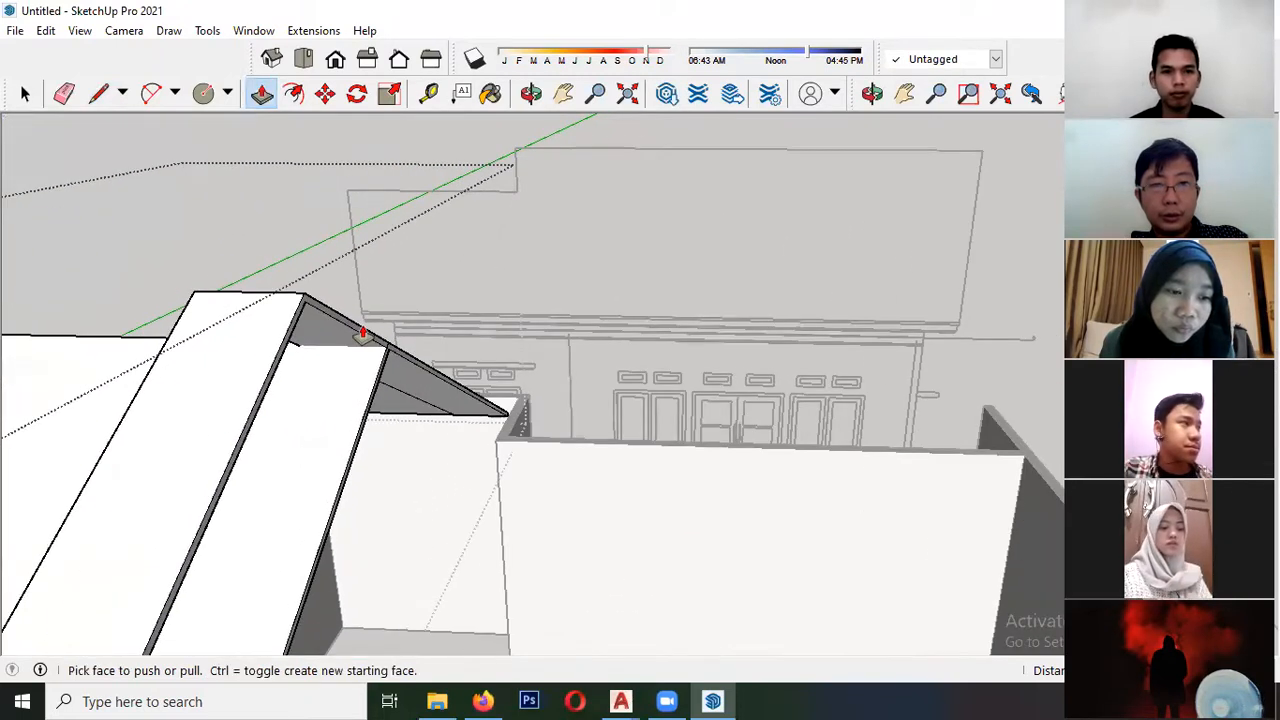
pyautogui.scroll(3, 375, 342)
pyautogui.press('space')
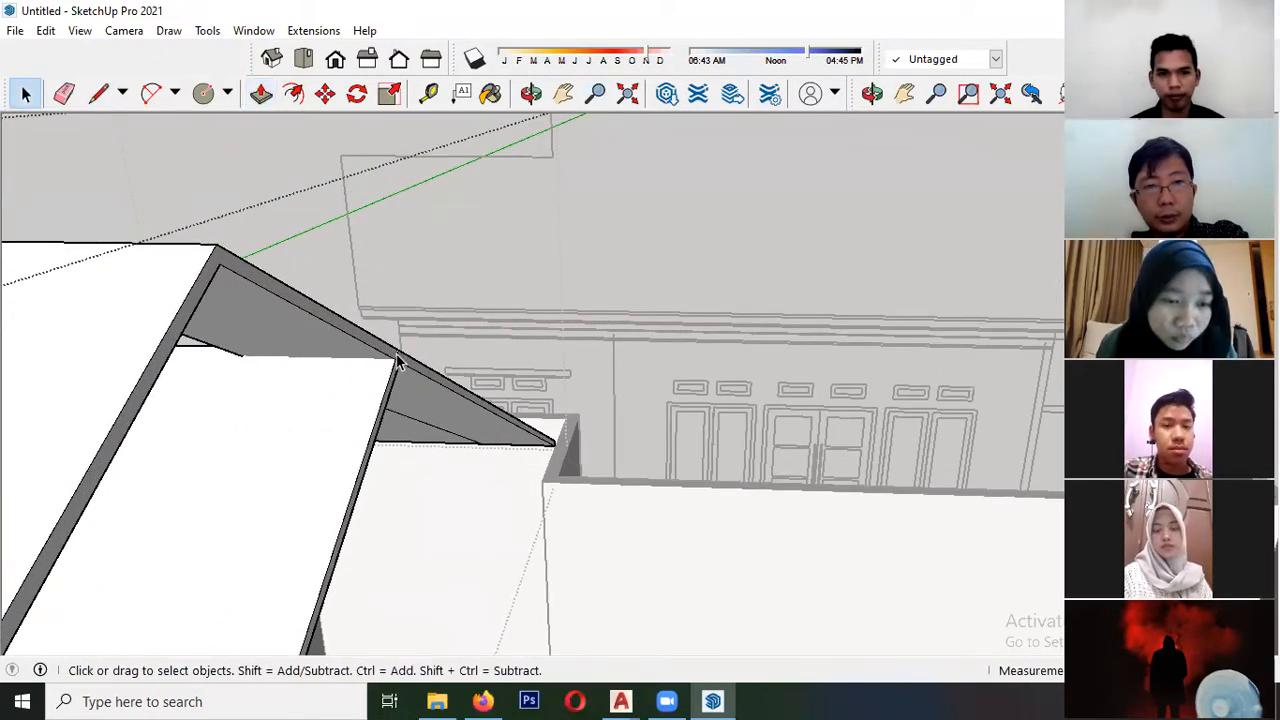
pyautogui.click(394, 368)
pyautogui.hotkey('ctrl', 'z')
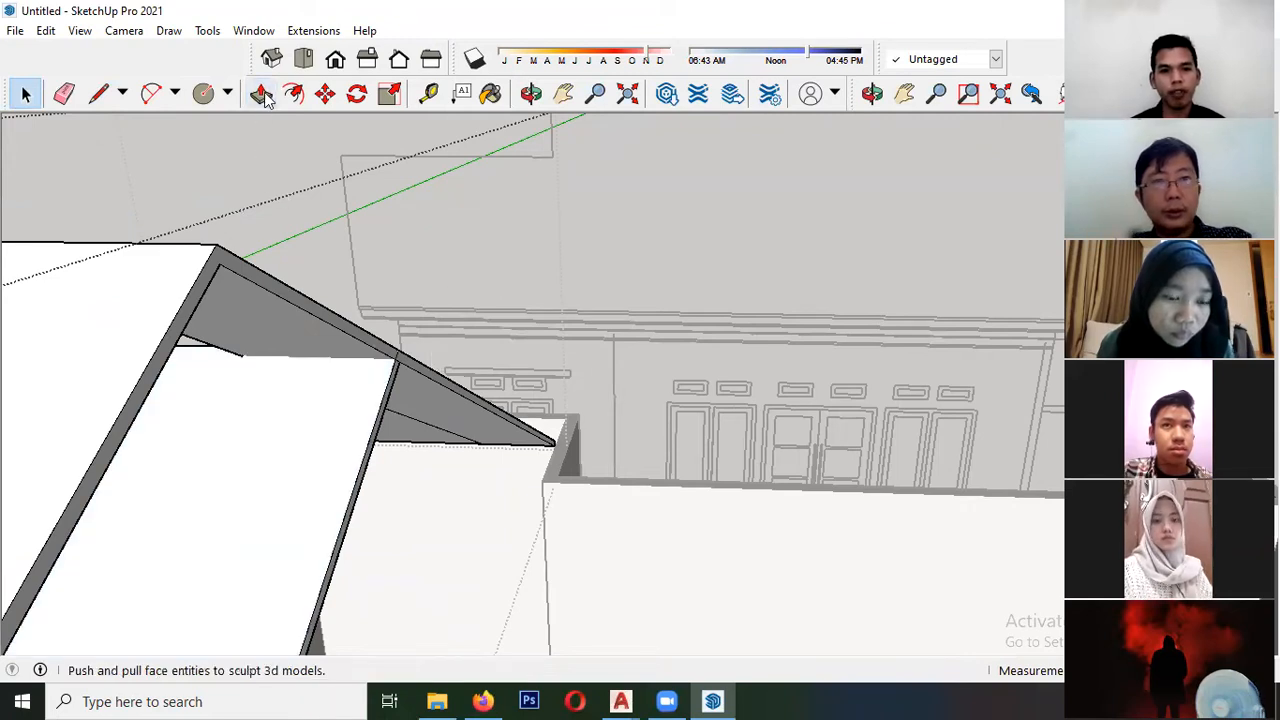
# - Push/Pull the larger roof's gable end face further along the ridge so its slopes extend over the house walls
pyautogui.moveTo(230, 268); pyautogui.dragTo(168, 374, button='middle')
pyautogui.click(449, 266)
pyautogui.keyDown('shift'); pyautogui.moveTo(495, 352); pyautogui.dragTo(274, 348, button='middle'); pyautogui.keyUp('shift')
pyautogui.scroll(5, 418, 287)
pyautogui.scroll(-3, 374, 285)
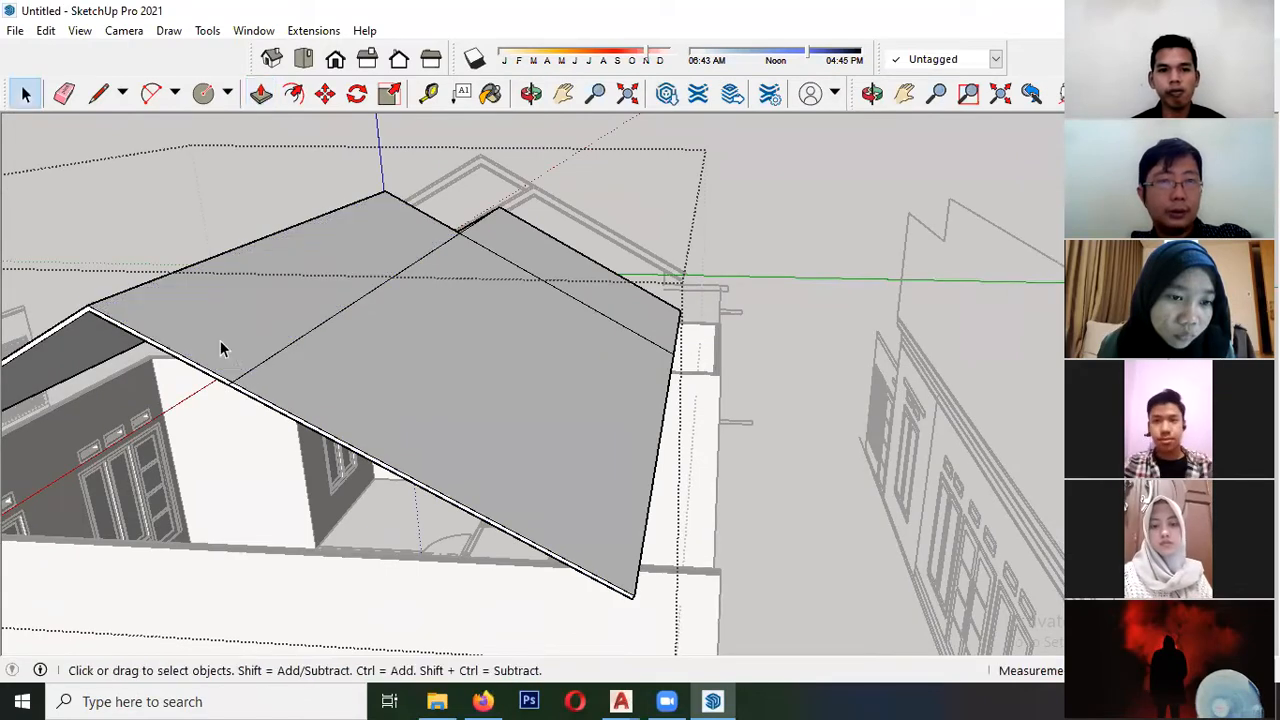
pyautogui.scroll(4, 260, 370)
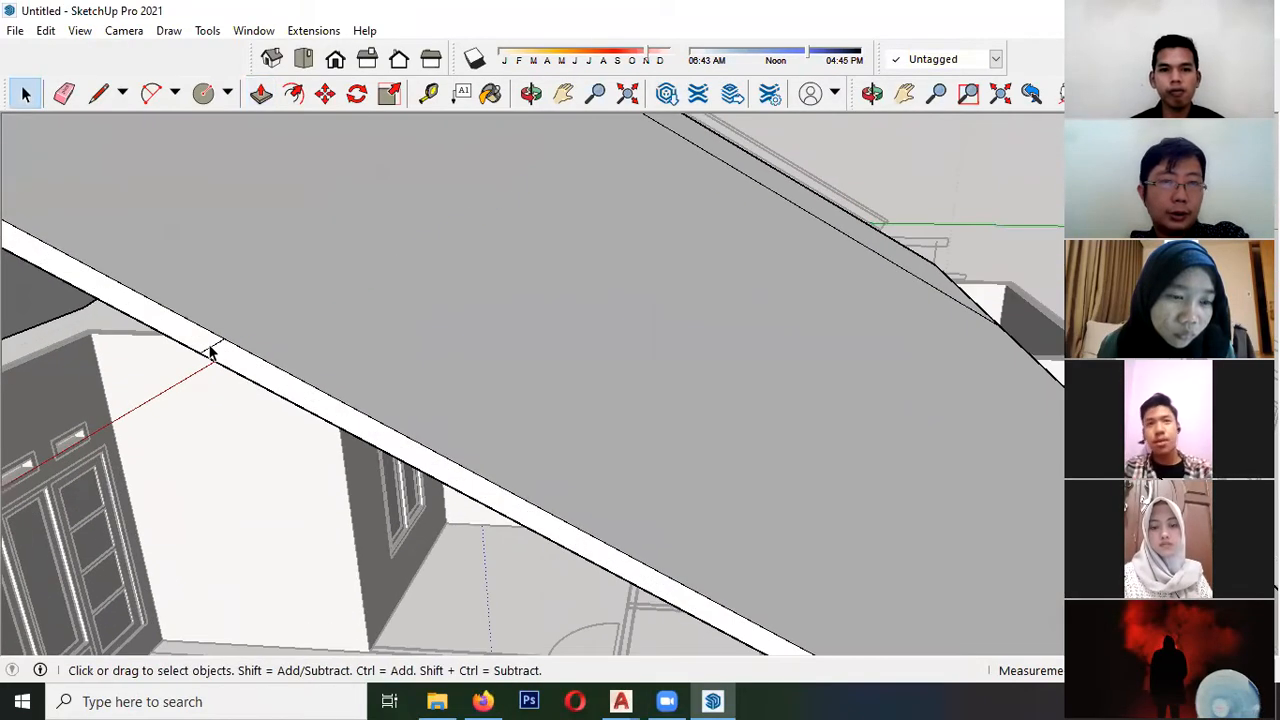
# - Draw an edge with the Line tool between the two corners where the smaller roof's slope meets the larger roof
pyautogui.scroll(-5, 217, 385)
pyautogui.moveTo(460, 291); pyautogui.dragTo(668, 251, button='middle')
pyautogui.scroll(5, 529, 425)
pyautogui.moveTo(531, 416); pyautogui.dragTo(403, 366, button='middle')
pyautogui.scroll(4, 310, 194)
pyautogui.press('l')
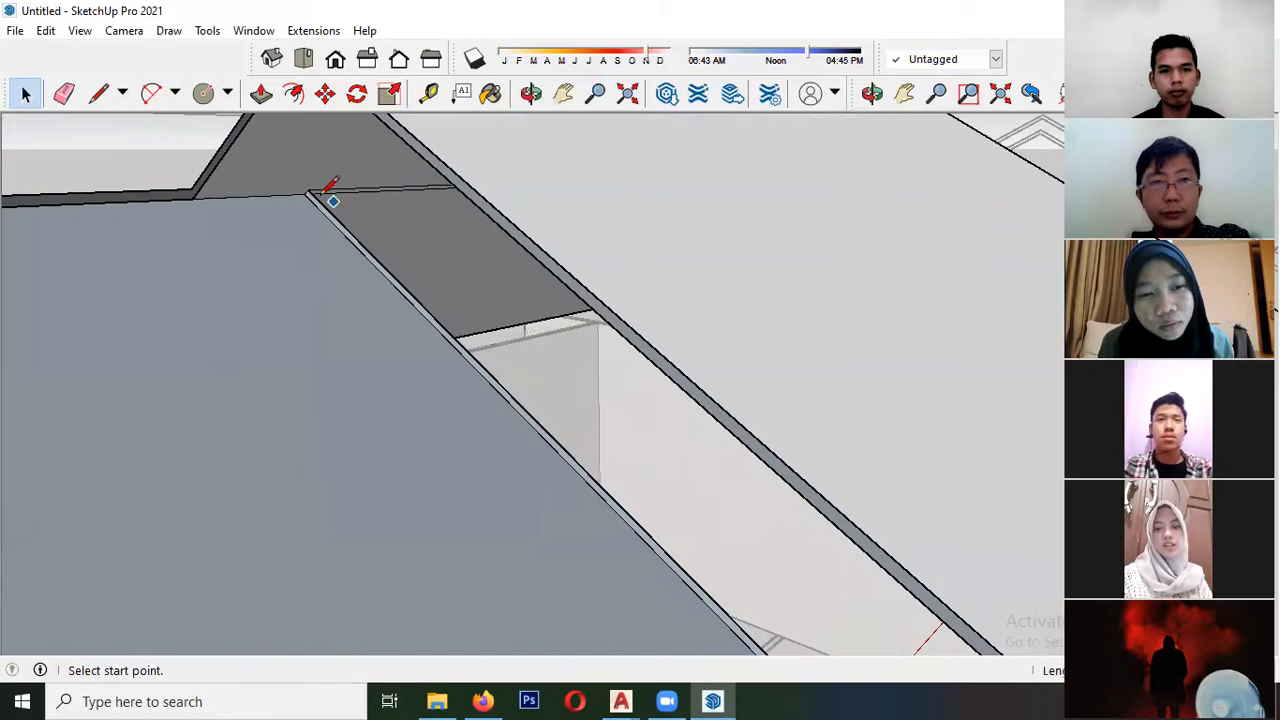
pyautogui.scroll(-3, 674, 232)
pyautogui.moveTo(90, 279); pyautogui.dragTo(391, 285, button='middle')
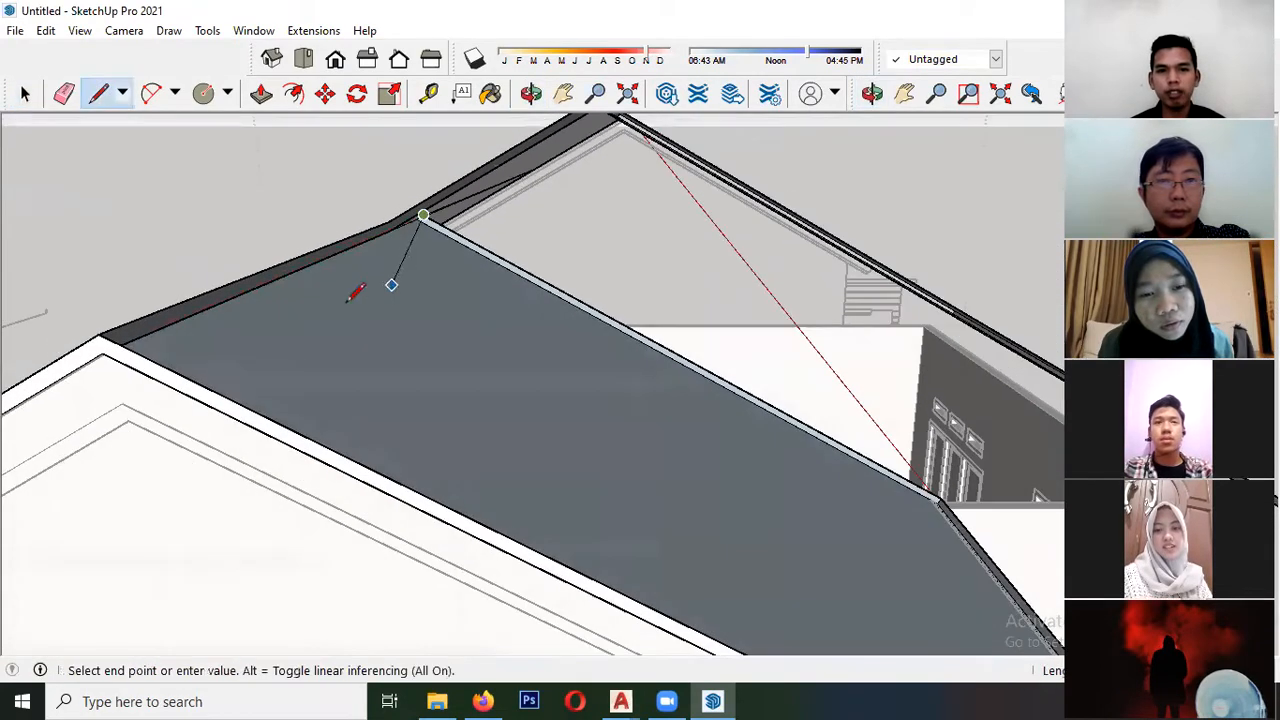
pyautogui.click(117, 343)
pyautogui.moveTo(145, 345); pyautogui.dragTo(320, 177, button='middle')
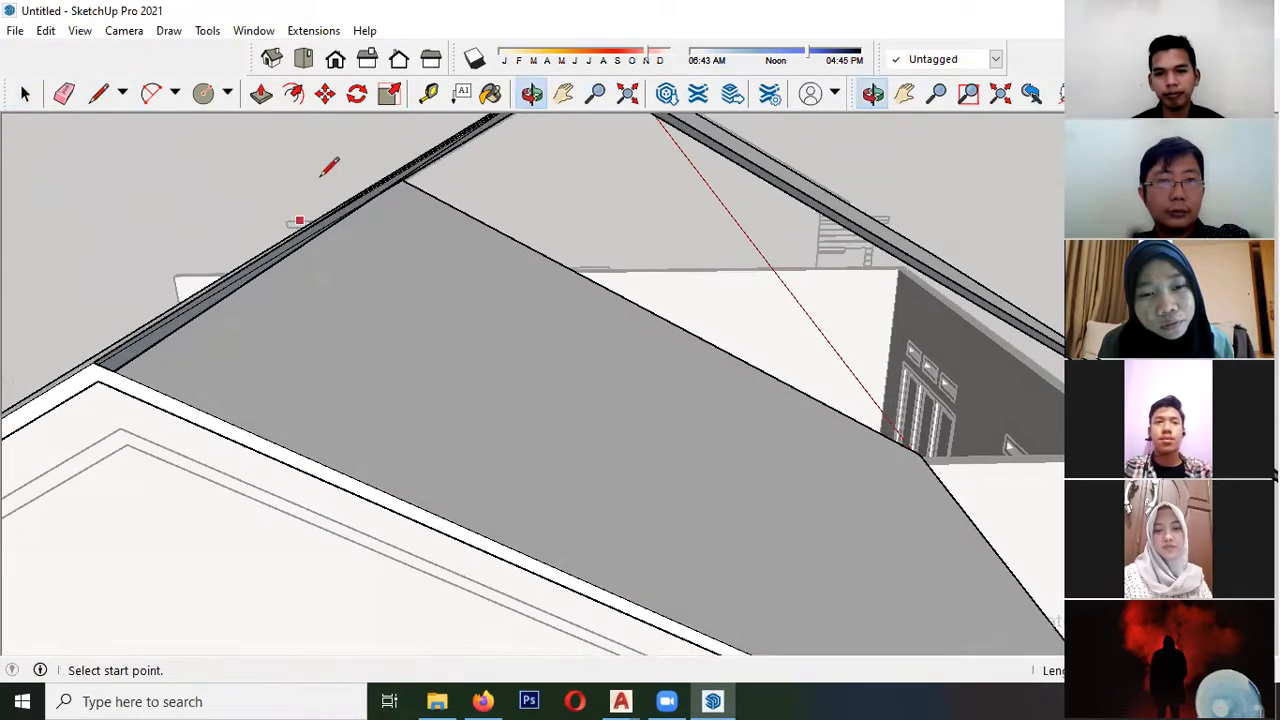
# - Delete the surplus geometry at the joint between the smaller and larger roofs
pyautogui.press('space')
pyautogui.scroll(2, 138, 349)
pyautogui.scroll(-1, 133, 383)
pyautogui.moveTo(418, 190)
pyautogui.mouseDown(button='middle')
pyautogui.moveTo(348, 165)
pyautogui.moveTo(345, 240)
pyautogui.moveTo(325, 232)
pyautogui.moveTo(309, 311)
pyautogui.moveTo(3, 288)
pyautogui.mouseUp(button='middle')
pyautogui.scroll(4, 347, 166)
pyautogui.press('l')
pyautogui.press('space')
pyautogui.click(226, 324)
pyautogui.press('Delete')
# - Examine the joined roofs and house walls from several sides, ending at the side elevation's roof outline
pyautogui.scroll(-2, 255, 325)
pyautogui.scroll(-3, 366, 411)
pyautogui.scroll(-5, 390, 220)
pyautogui.moveTo(383, 291); pyautogui.dragTo(258, 234, button='middle')
pyautogui.scroll(-8, 346, 312)
pyautogui.moveTo(590, 322); pyautogui.dragTo(420, 348, button='middle')
pyautogui.scroll(1, 510, 340)
pyautogui.scroll(5, 532, 335)
pyautogui.moveTo(534, 334); pyautogui.dragTo(375, 338, button='middle')
pyautogui.scroll(-1, 212, 330)
pyautogui.moveTo(212, 330); pyautogui.dragTo(493, 413, button='middle')
pyautogui.scroll(6, 495, 410)
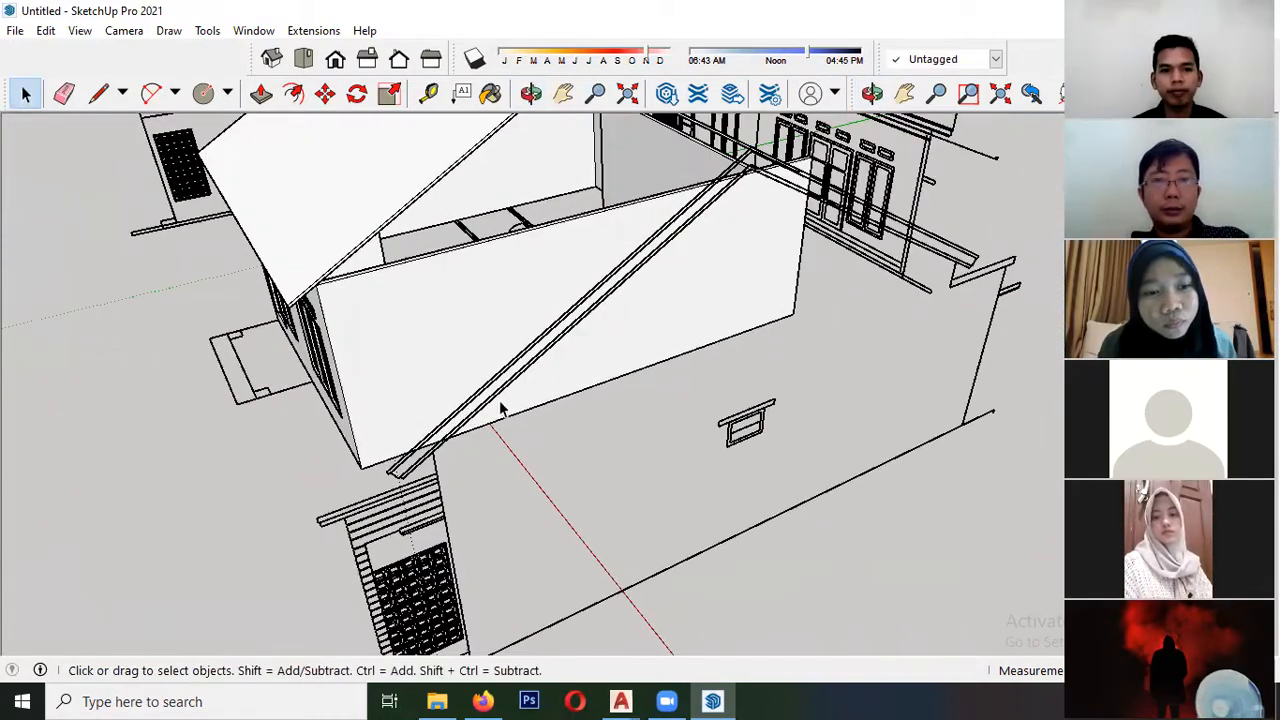
# - Leave the elevation drawing's group and open the larger roof's group for editing
pyautogui.scroll(8, 362, 483)
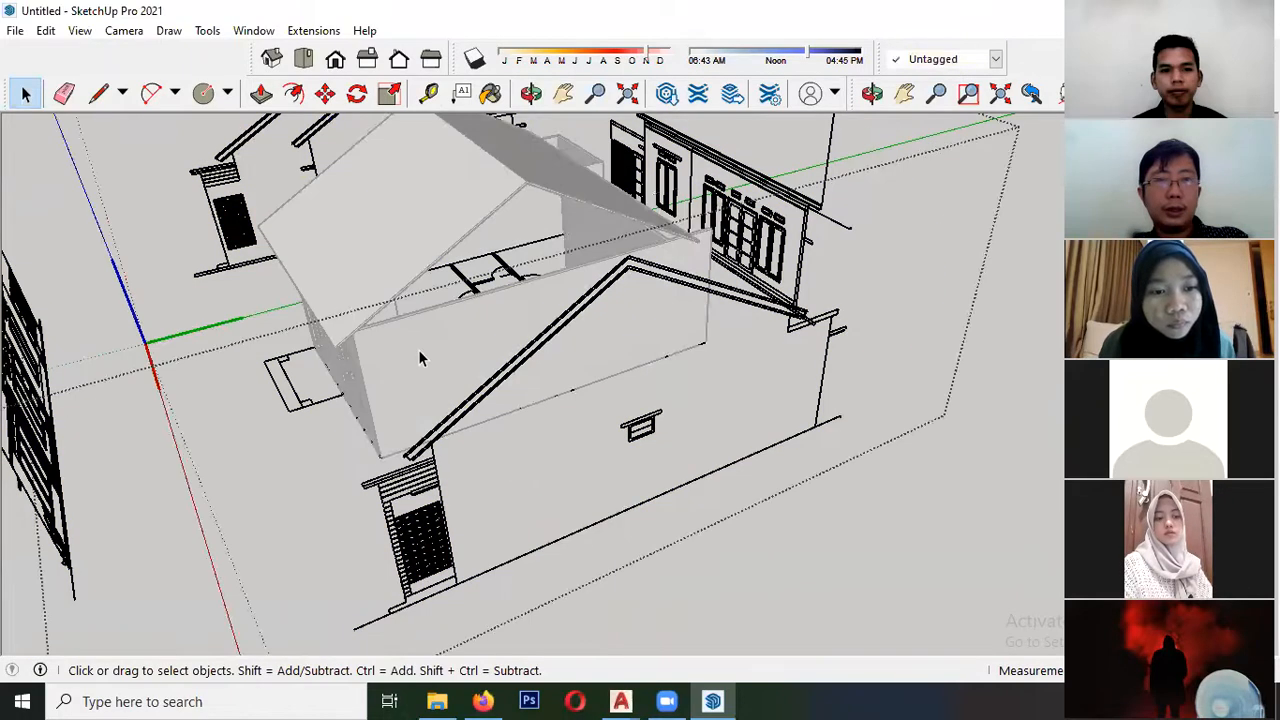
pyautogui.scroll(2, 362, 483)
pyautogui.press('l')
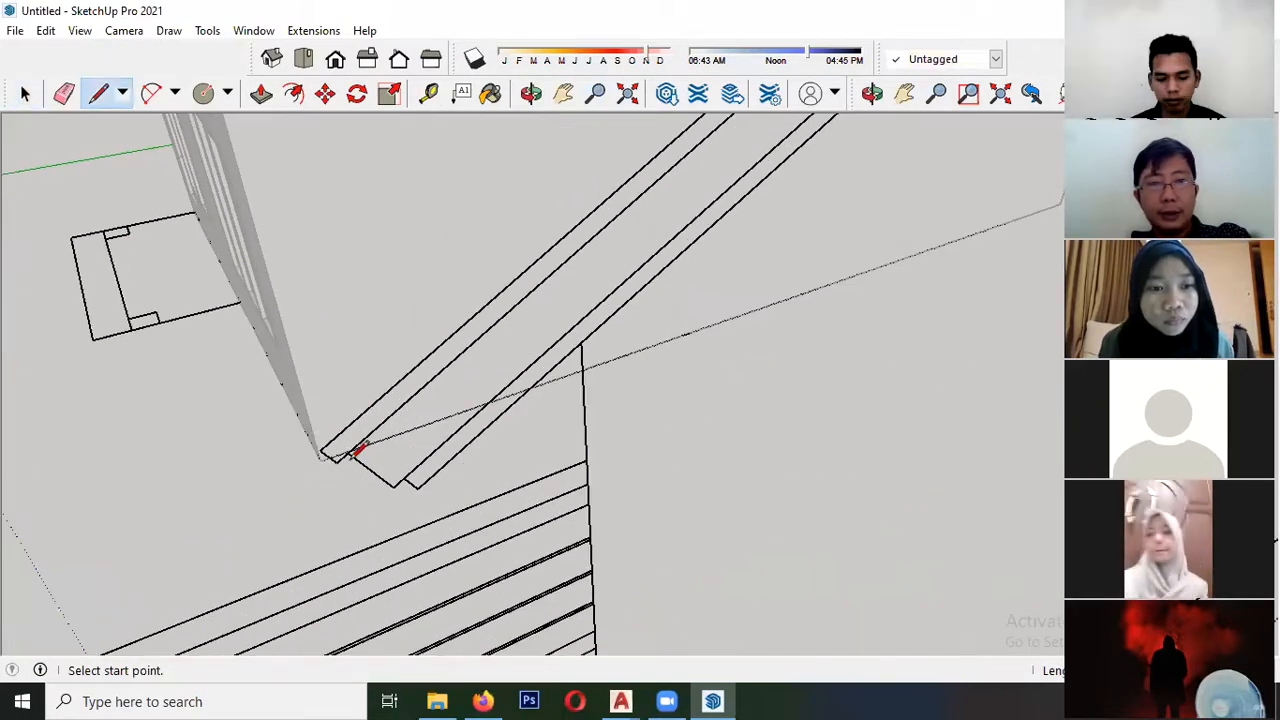
pyautogui.scroll(-10, 179, 505)
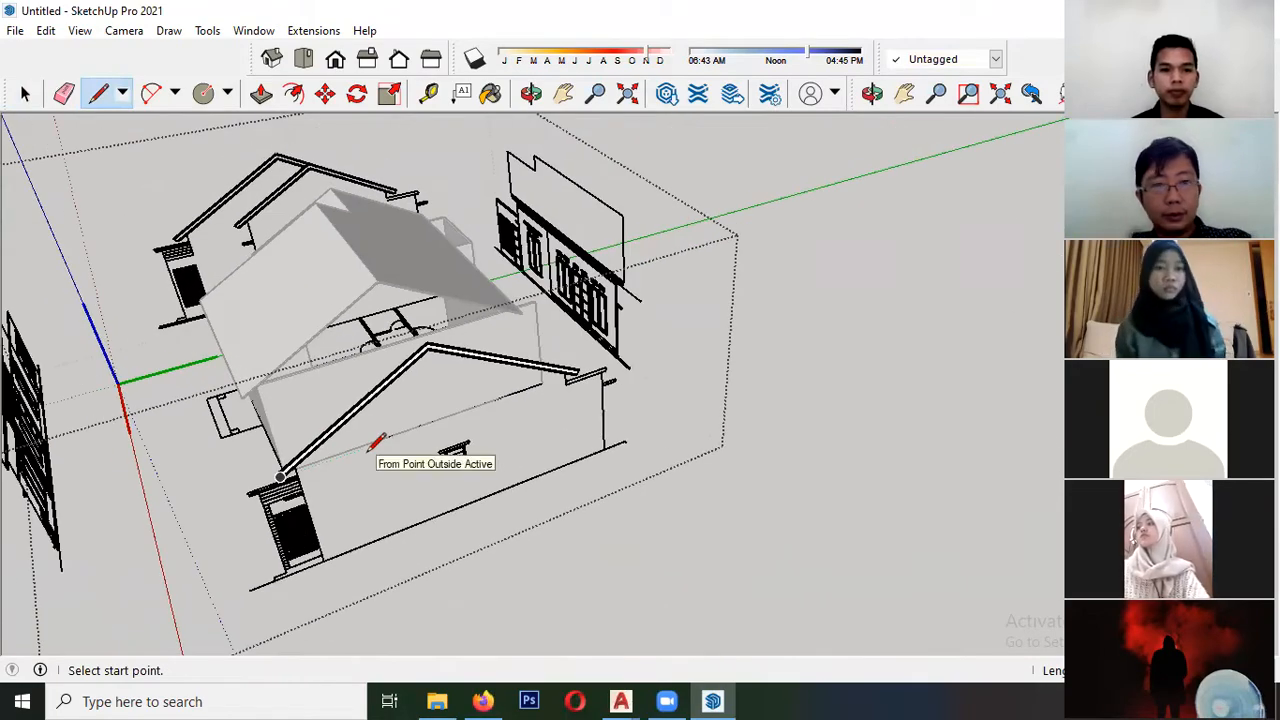
pyautogui.scroll(6, 372, 448)
pyautogui.press('space')
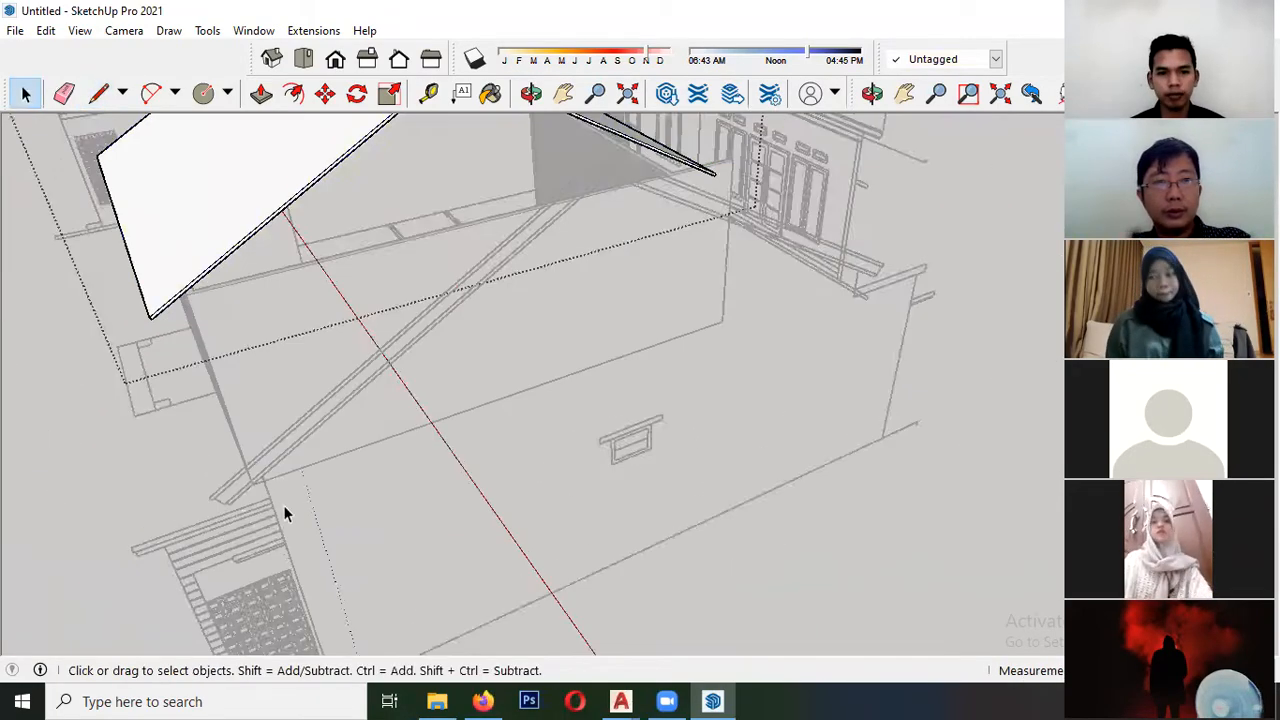
# - Trace the upper edge of the fascia band on the side elevation from eave over the ridge to the far eave end
pyautogui.scroll(4, 284, 508)
pyautogui.press('l')
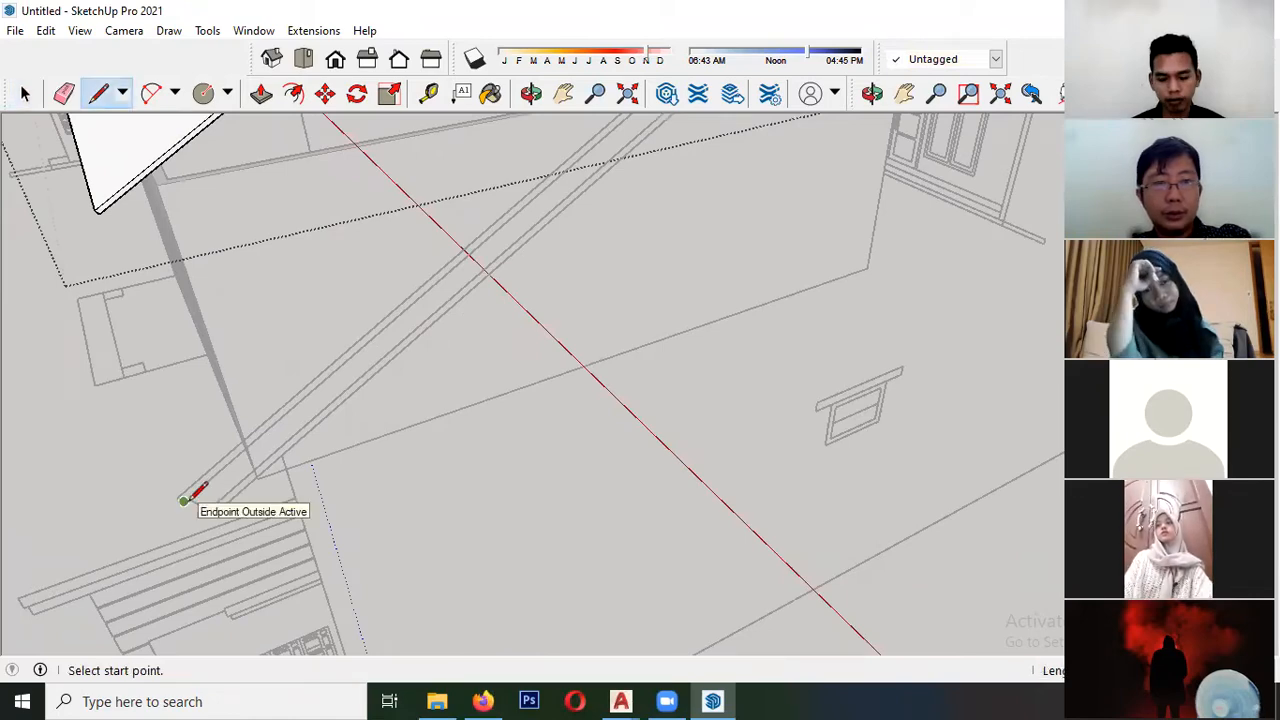
pyautogui.click(188, 497)
pyautogui.scroll(-3, 125, 530)
pyautogui.scroll(5, 532, 250)
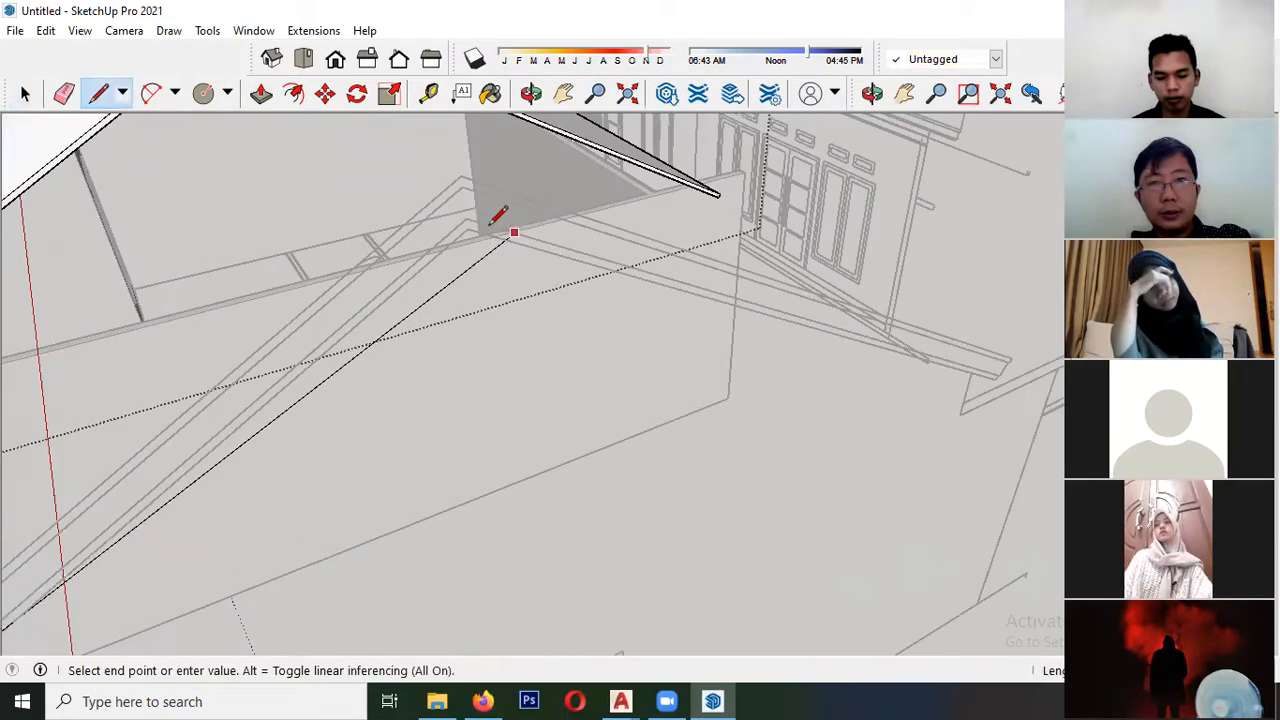
pyautogui.scroll(-4, 290, 284)
pyautogui.scroll(3, 574, 334)
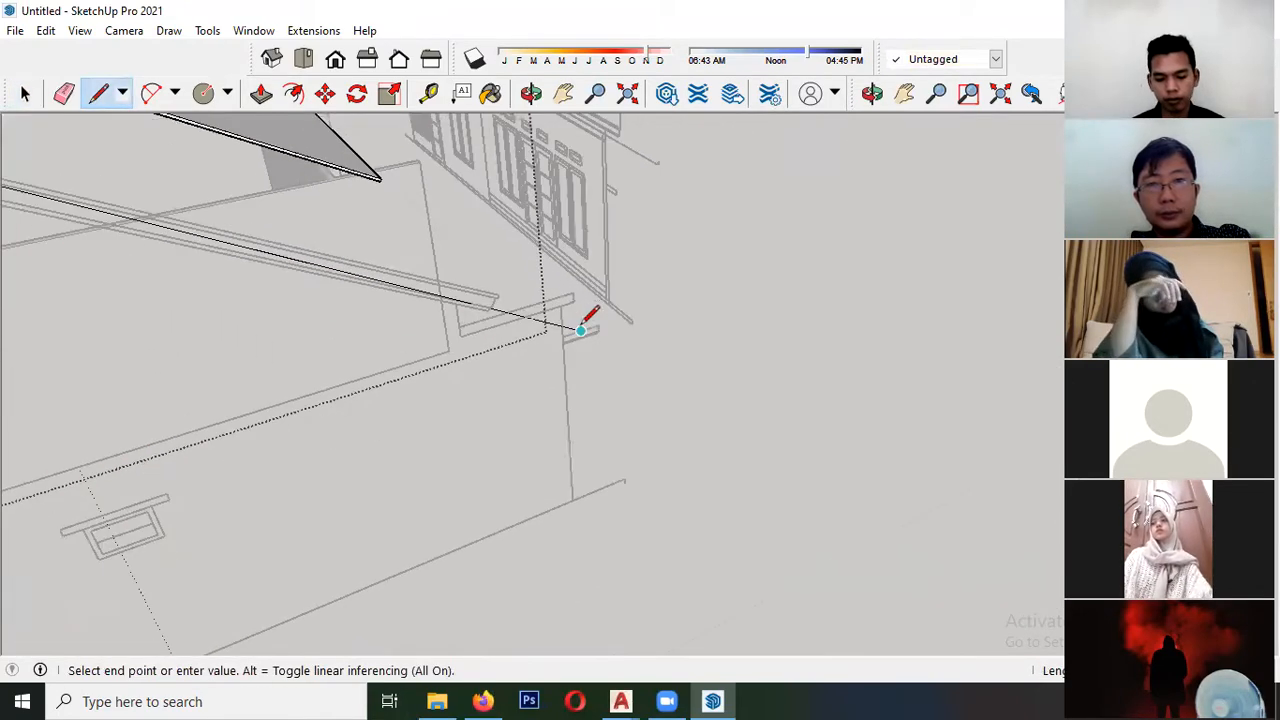
pyautogui.scroll(5, 474, 303)
pyautogui.scroll(2, 530, 285)
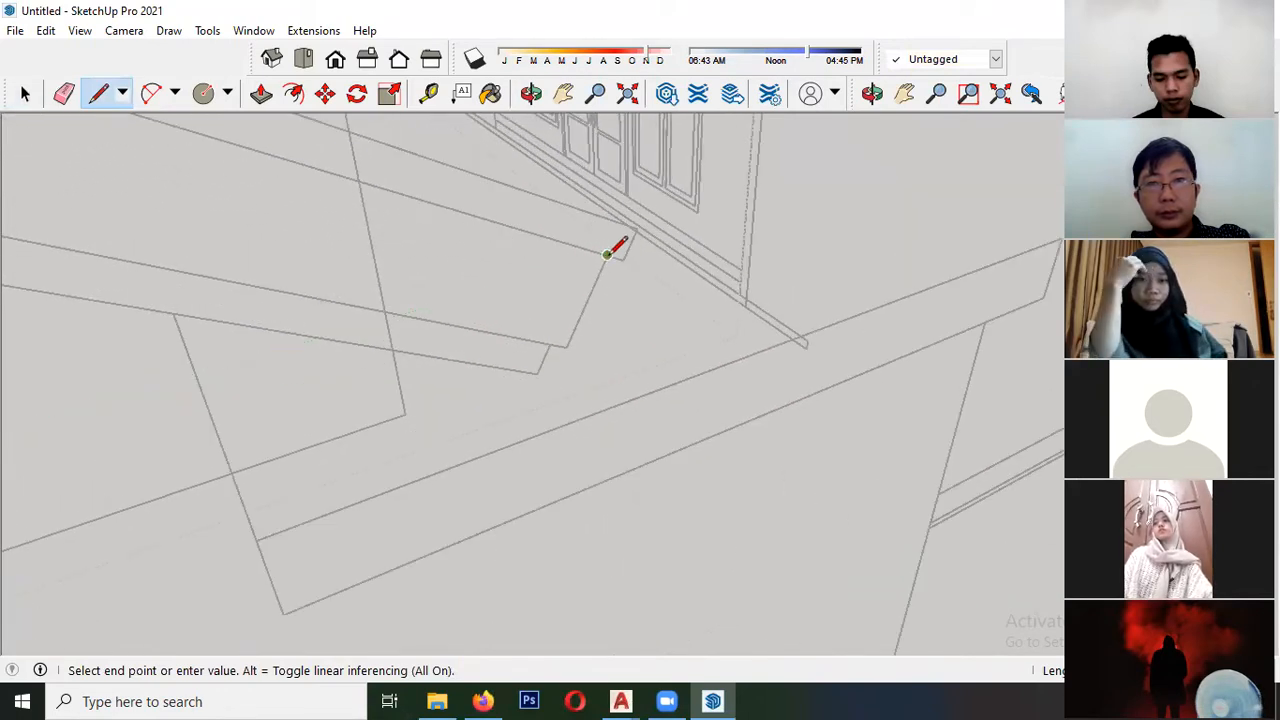
pyautogui.click(566, 347)
pyautogui.click(566, 347)
# - Trace the fascia band's lower edge back over the ridge and close the profile at the starting eave
pyautogui.scroll(-6, 630, 353)
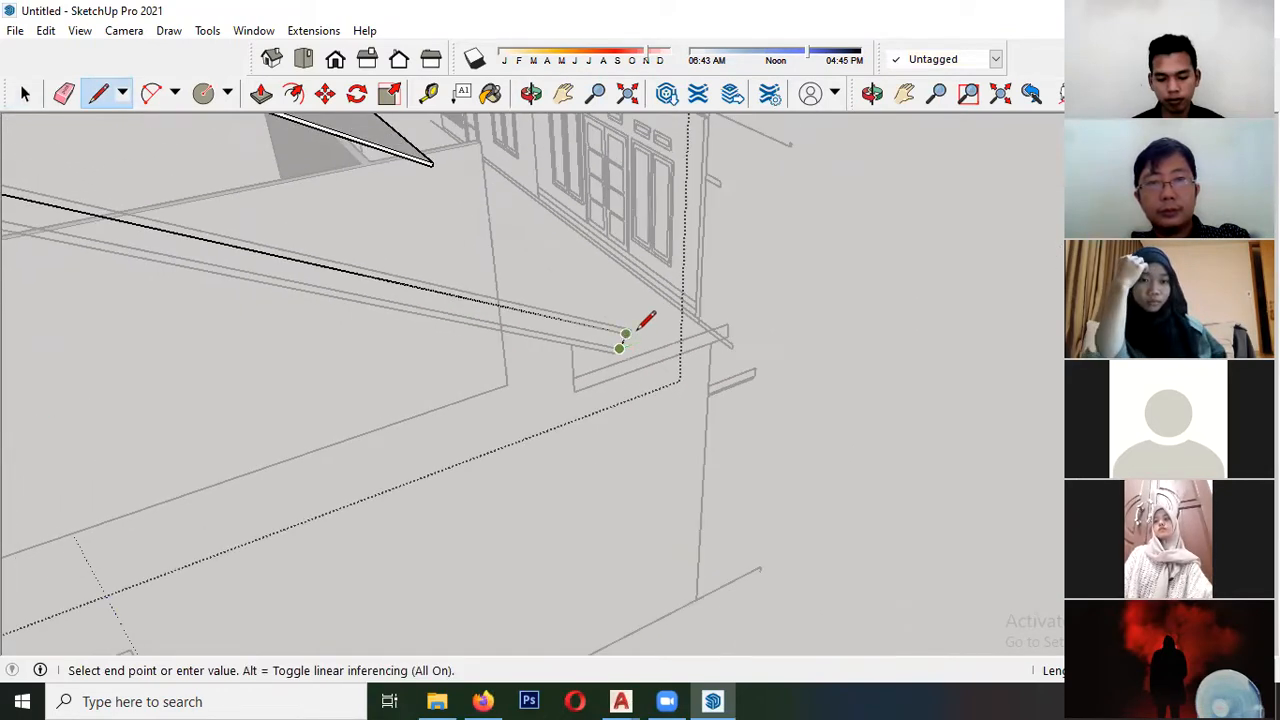
pyautogui.scroll(3, 211, 252)
pyautogui.click(372, 263)
pyautogui.scroll(-8, 500, 236)
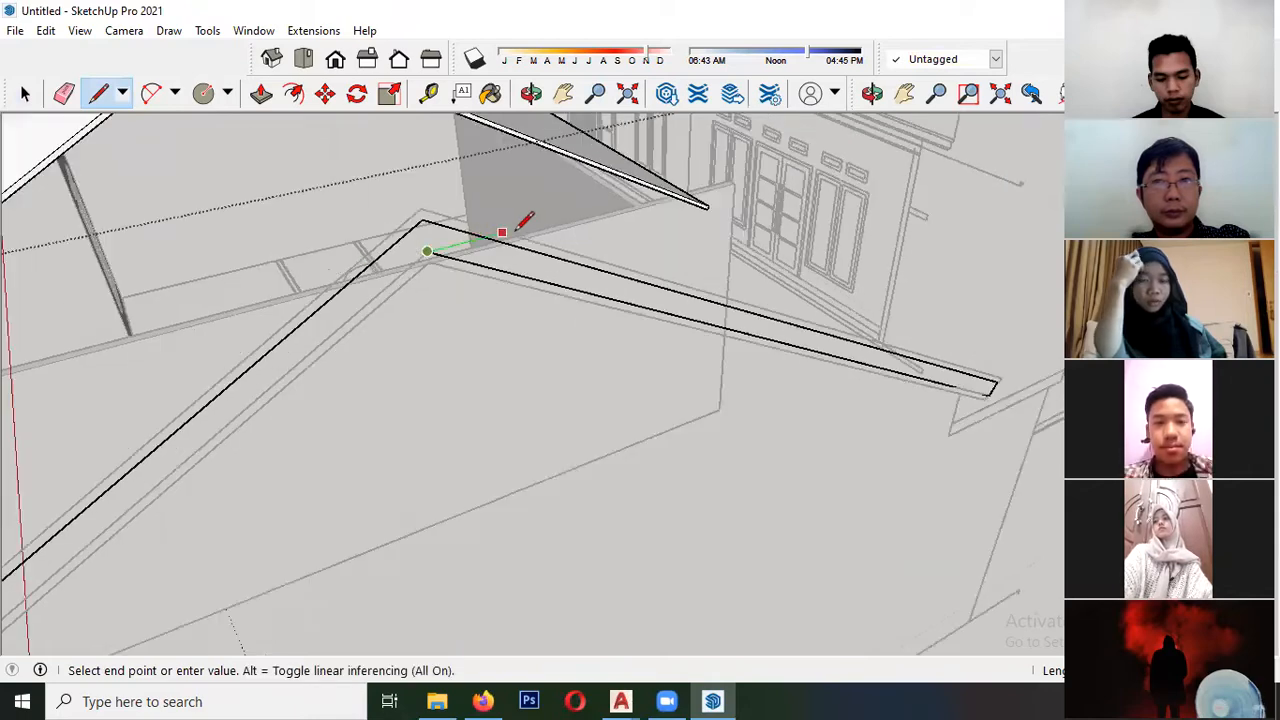
pyautogui.scroll(4, 318, 390)
pyautogui.scroll(5, 320, 385)
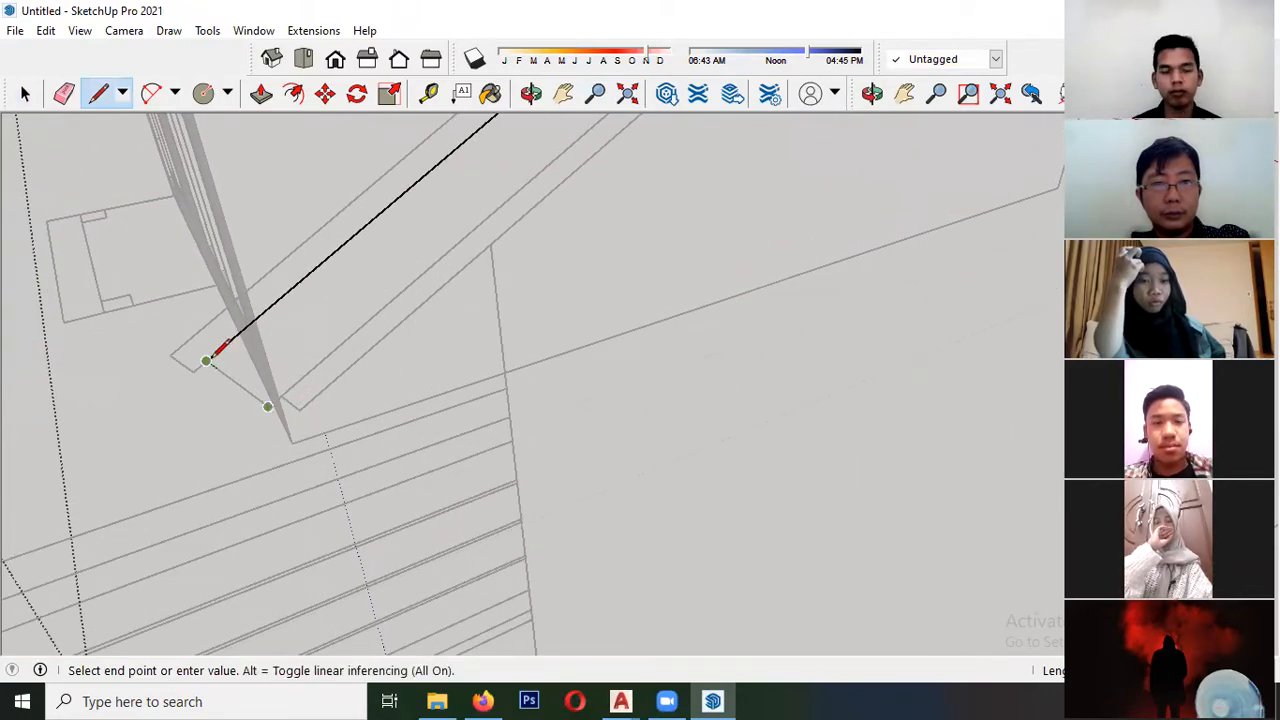
pyautogui.click(207, 360)
pyautogui.click(281, 396)
# - Trace the thin strip beneath the fascia band from the near eave over the ridge to the far eave
pyautogui.scroll(-6, 150, 434)
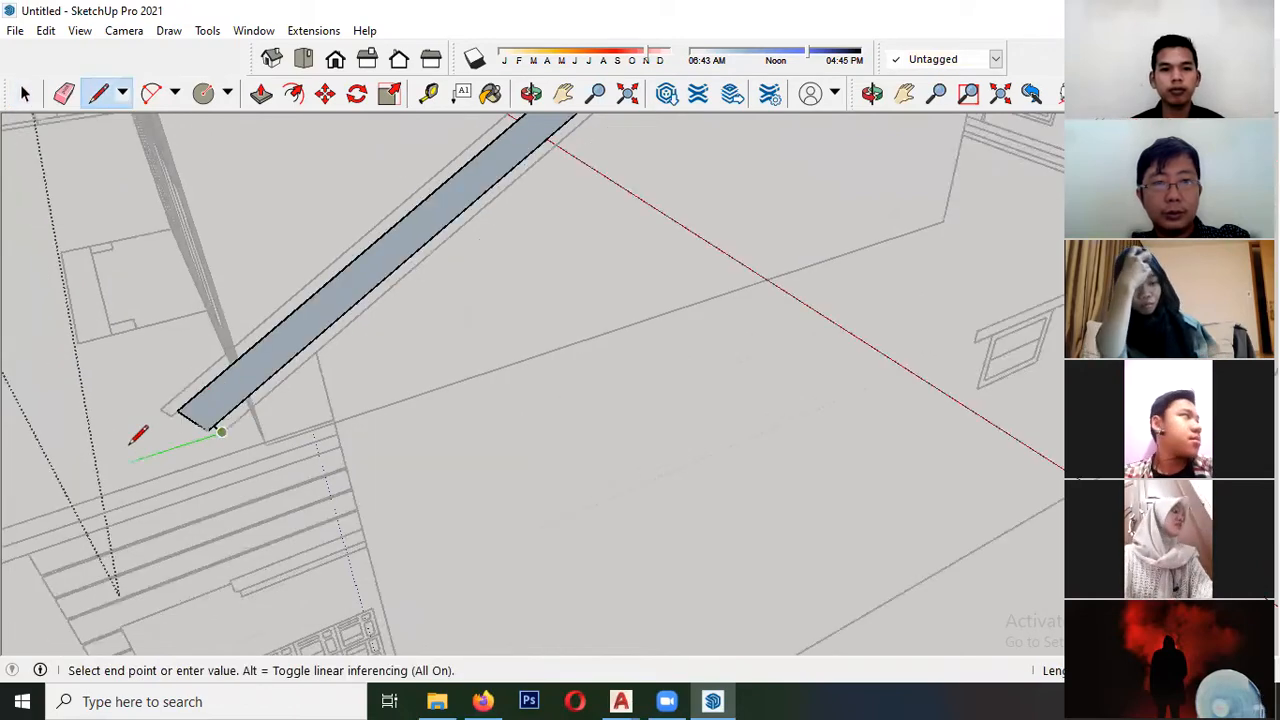
pyautogui.scroll(8, 495, 163)
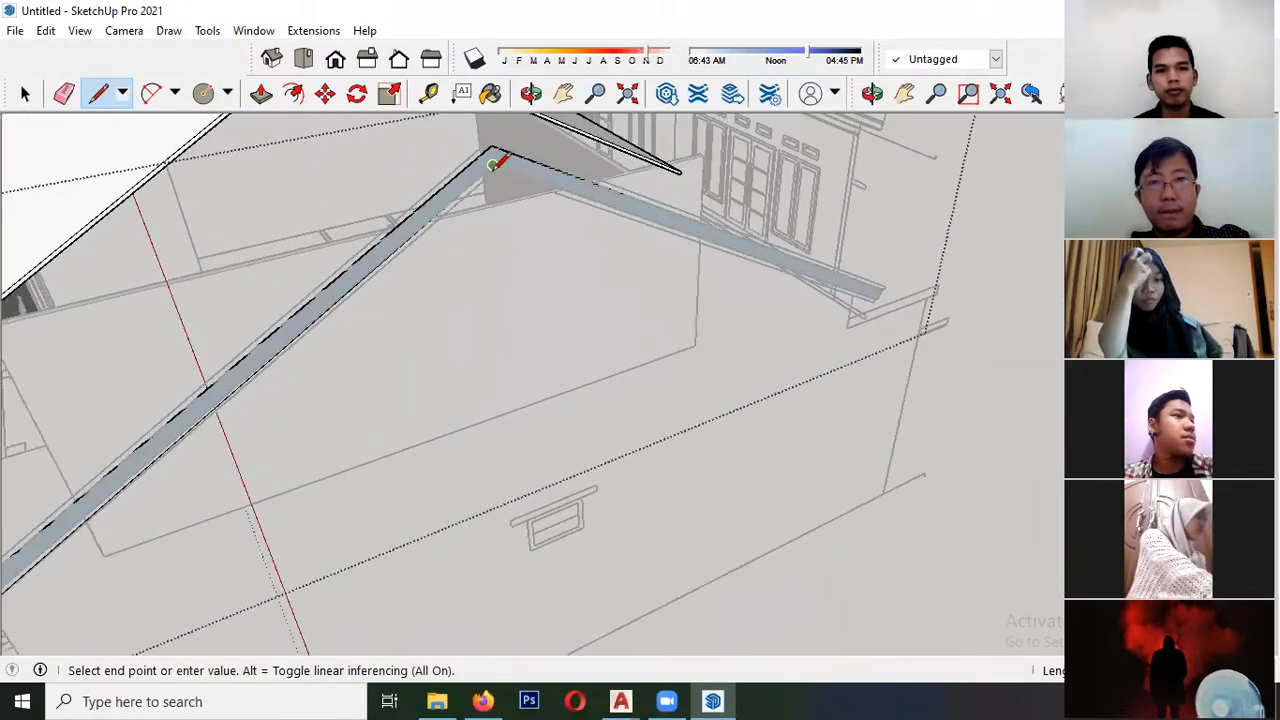
pyautogui.scroll(-1, 461, 227)
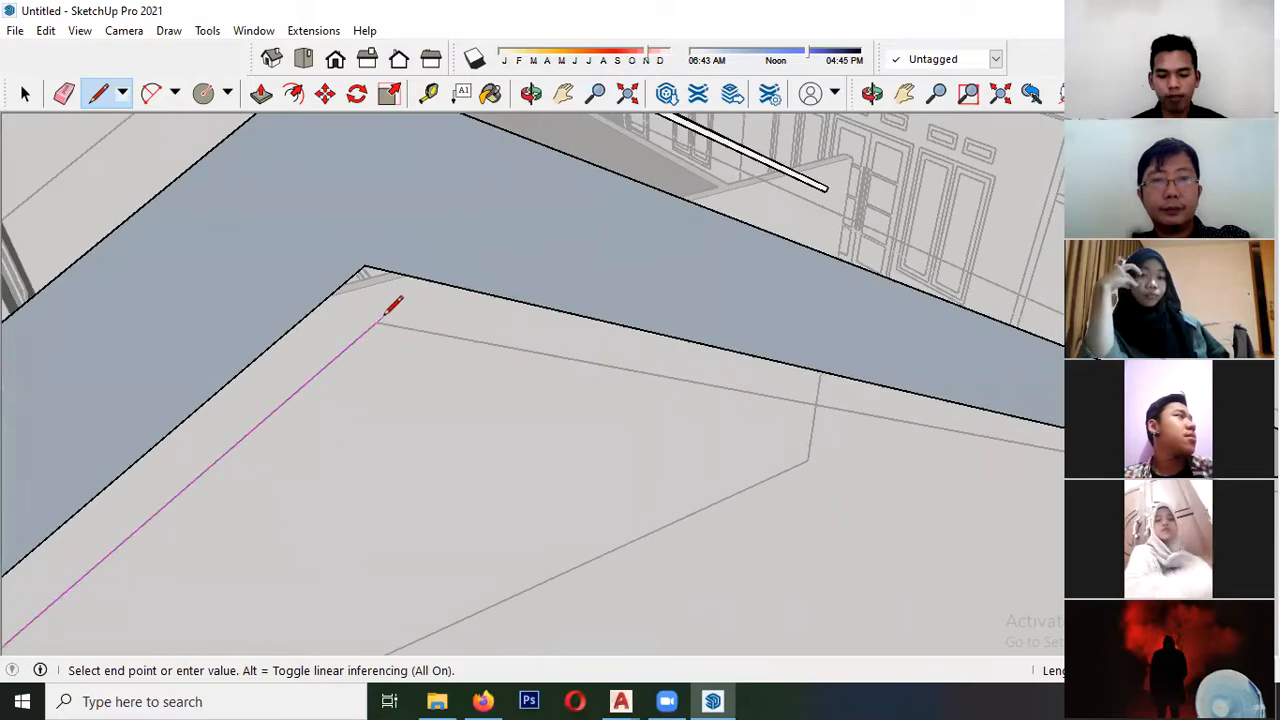
pyautogui.scroll(-7, 104, 272)
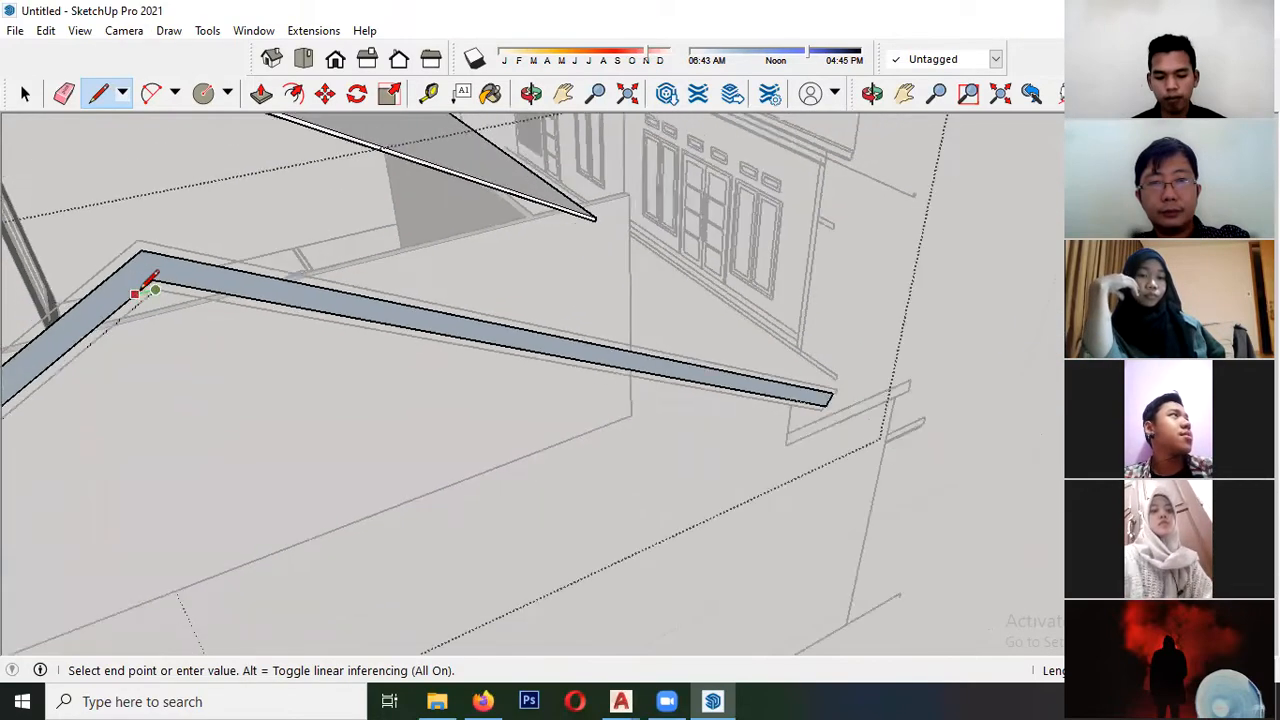
pyautogui.scroll(5, 529, 385)
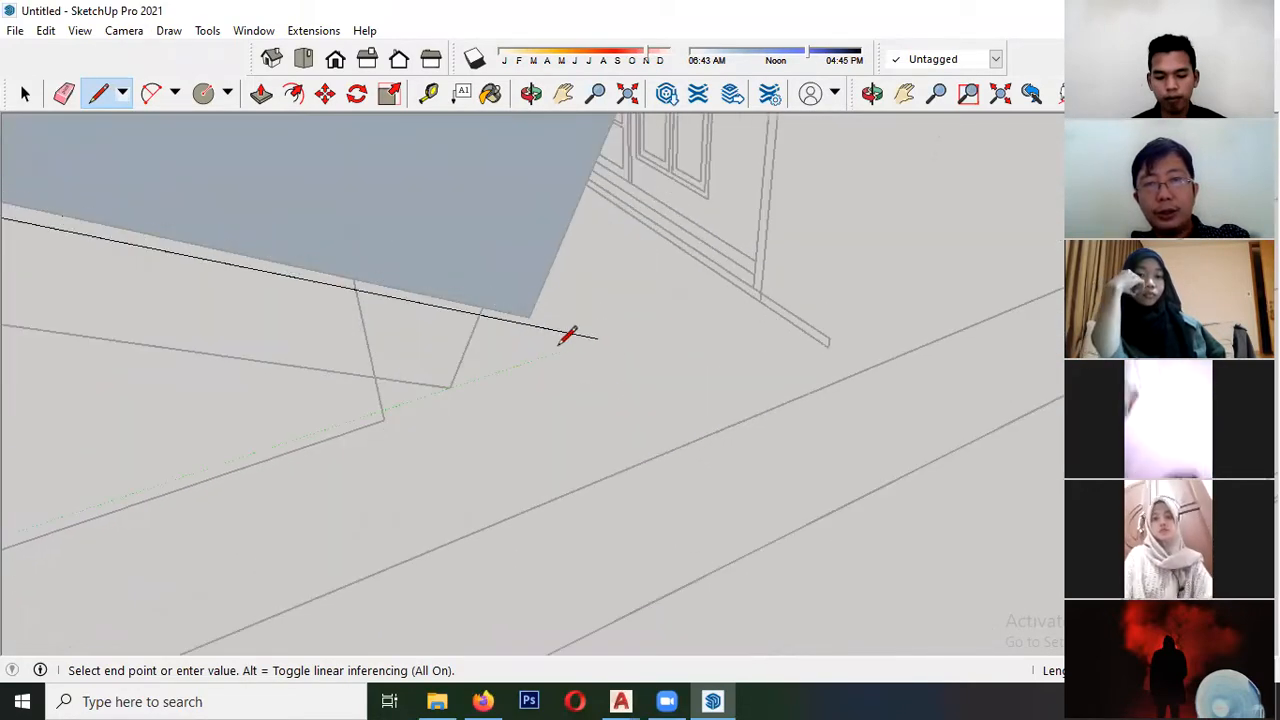
pyautogui.click(483, 307)
pyautogui.press('space')
# - Close the thin lower strip's eave end with a line so it forms a face along the fascia band
pyautogui.scroll(-3, 484, 308)
pyautogui.moveTo(463, 338)
pyautogui.mouseDown(button='middle')
pyautogui.moveTo(405, 310)
pyautogui.moveTo(137, 306)
pyautogui.moveTo(177, 289)
pyautogui.moveTo(300, 343)
pyautogui.moveTo(381, 348)
pyautogui.mouseUp(button='middle')
pyautogui.scroll(-7, 501, 356)
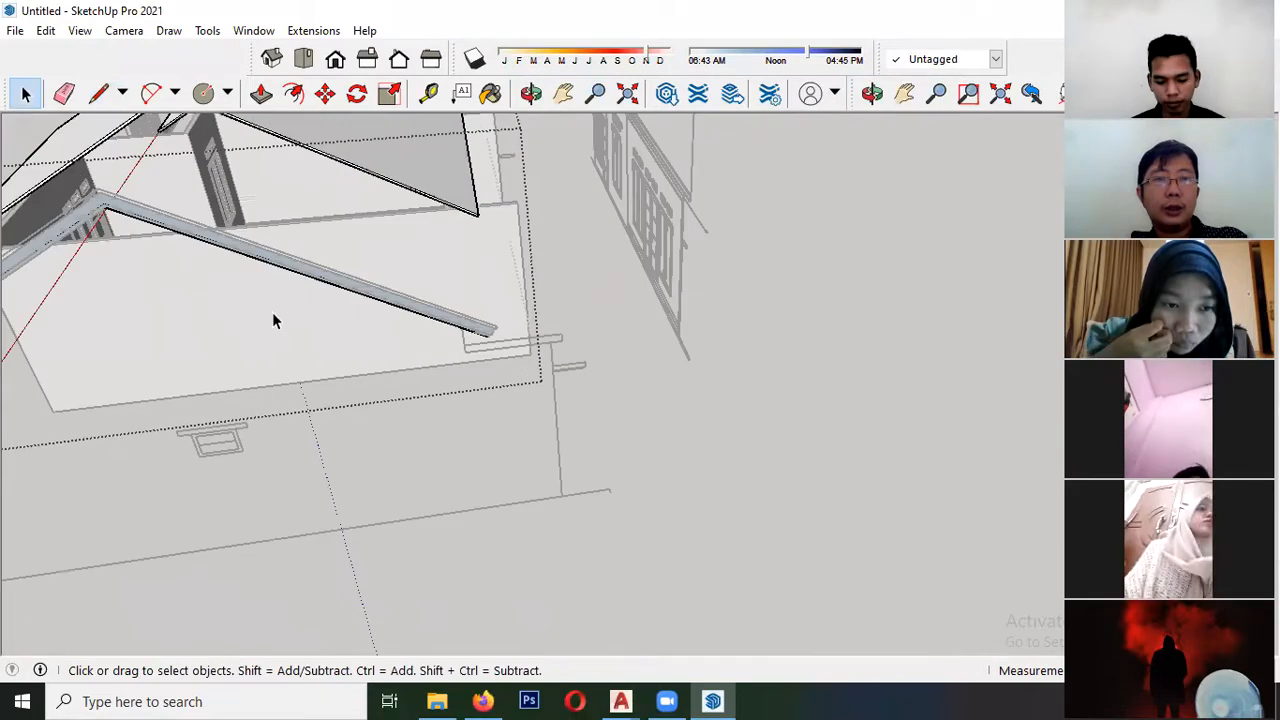
pyautogui.moveTo(151, 292); pyautogui.dragTo(360, 331, button='middle')
pyautogui.scroll(6, 434, 351)
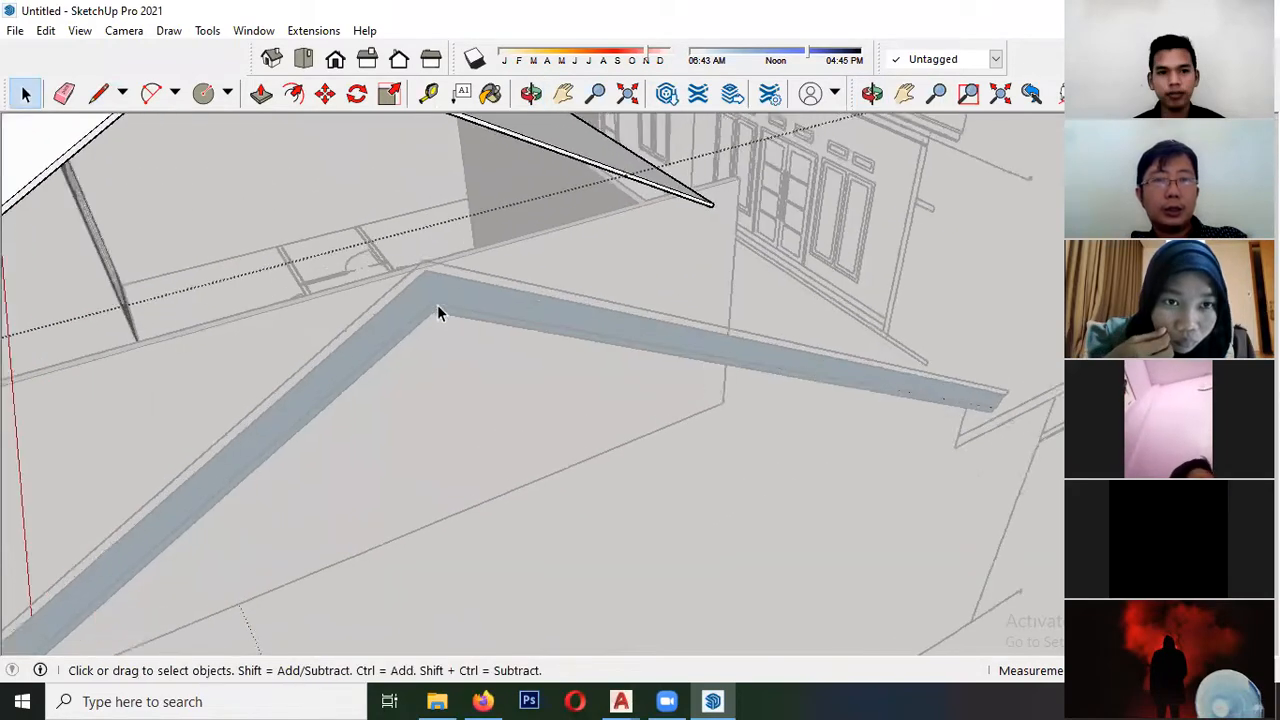
pyautogui.doubleClick(430, 284)
pyautogui.doubleClick(429, 286)
pyautogui.scroll(1, 427, 304)
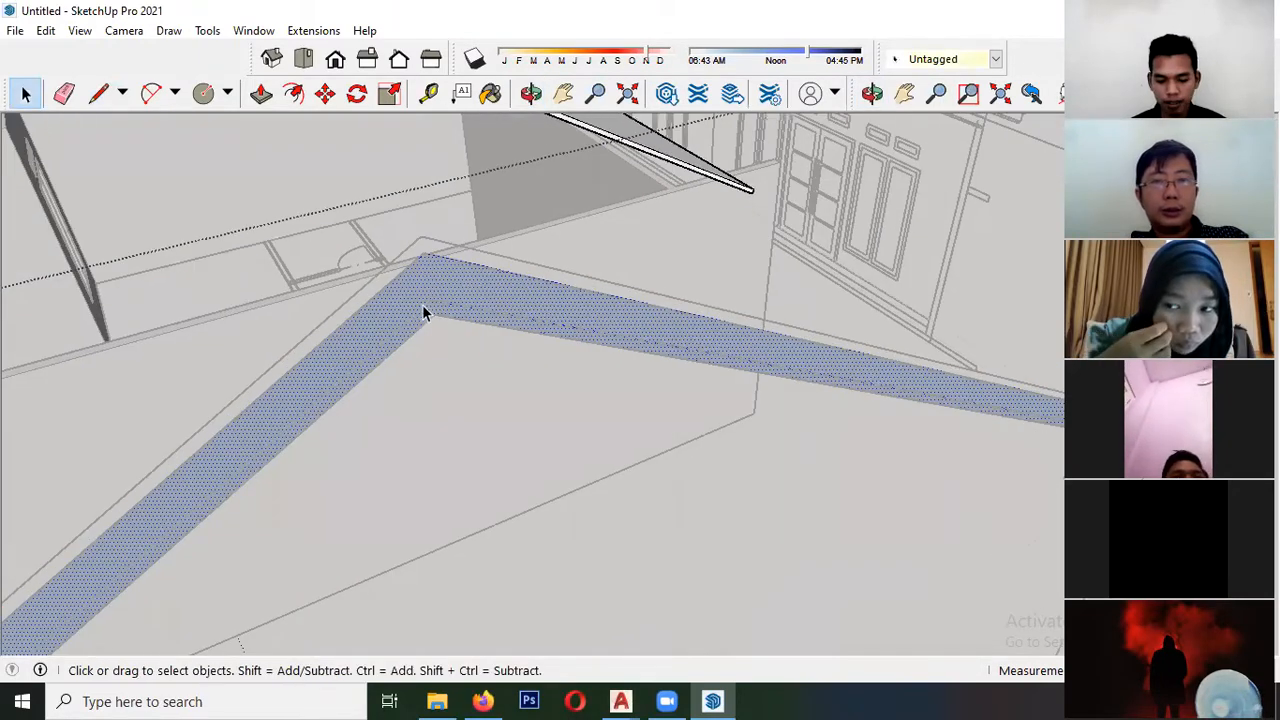
pyautogui.scroll(-1, 490, 276)
pyautogui.scroll(-3, 489, 281)
pyautogui.scroll(6, 220, 474)
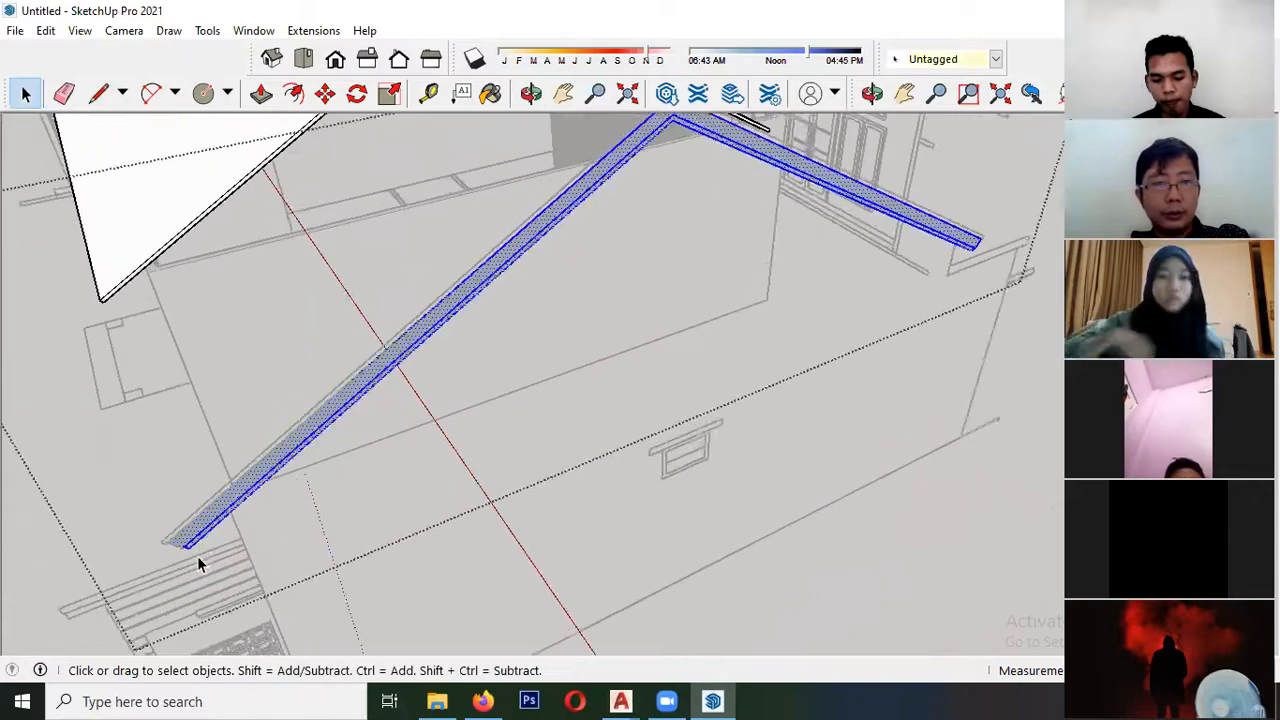
pyautogui.scroll(-4, 50, 528)
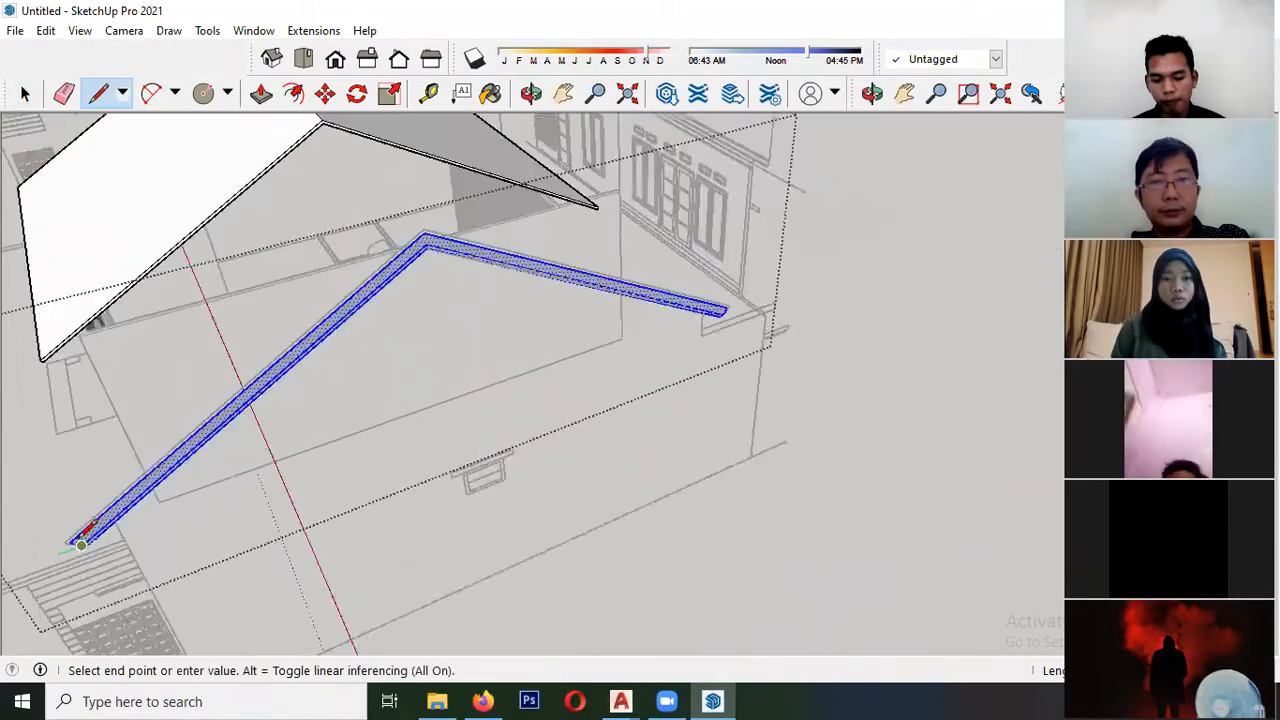
pyautogui.scroll(5, 330, 333)
pyautogui.scroll(1, 330, 333)
pyautogui.press('space')
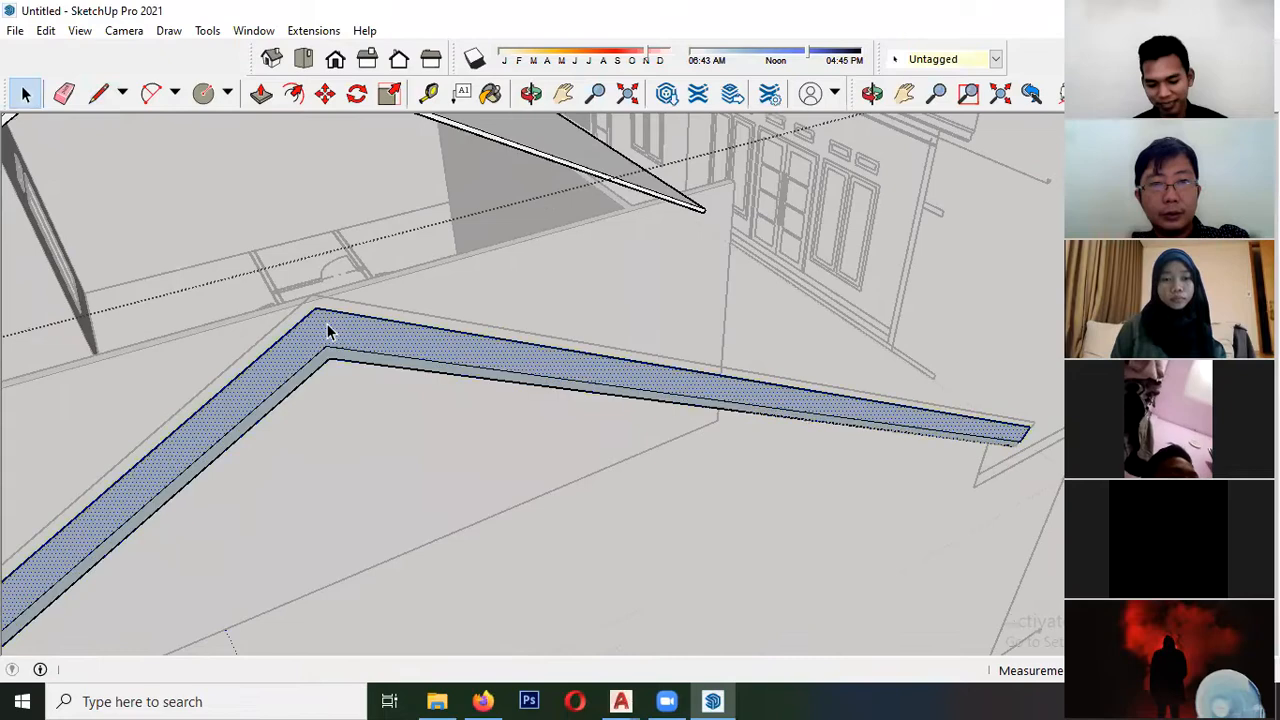
# - Try to move both traced fascia faces by their apex from the elevation to the larger roof's ridge end
pyautogui.doubleClick(330, 361)
pyautogui.scroll(1, 326, 347)
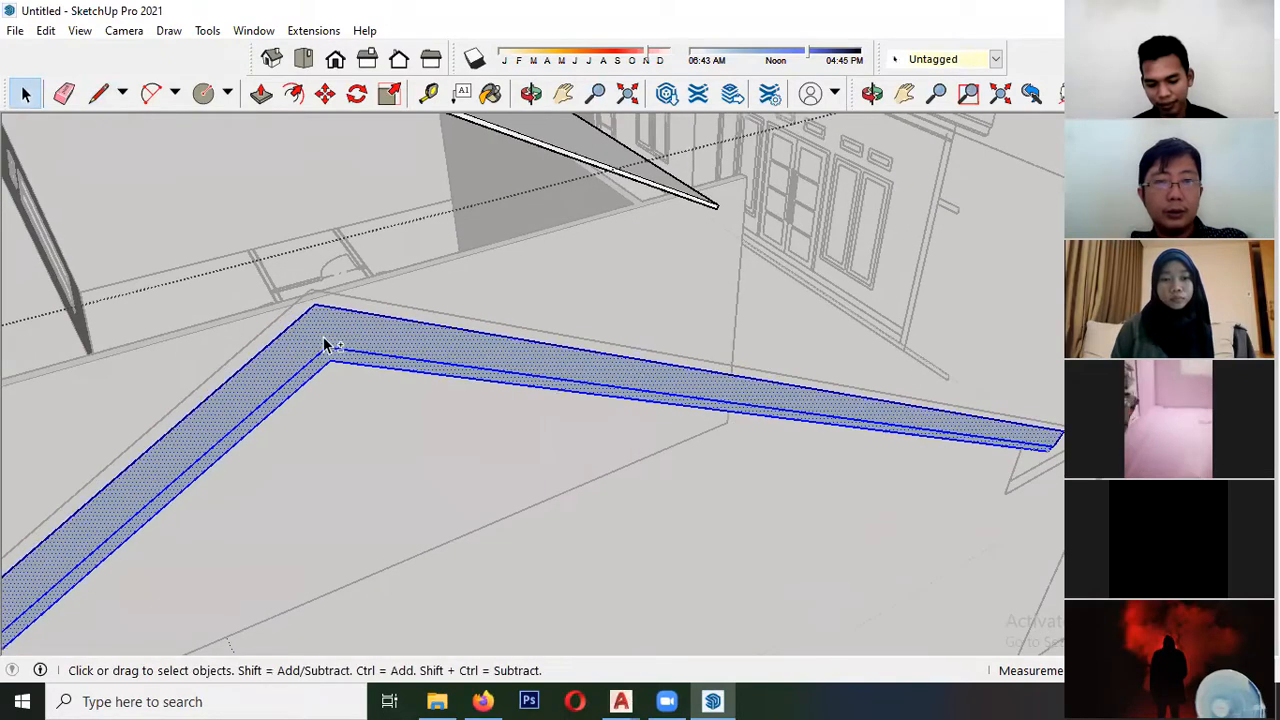
pyautogui.press('m')
pyautogui.click(315, 304)
pyautogui.scroll(-4, 467, 456)
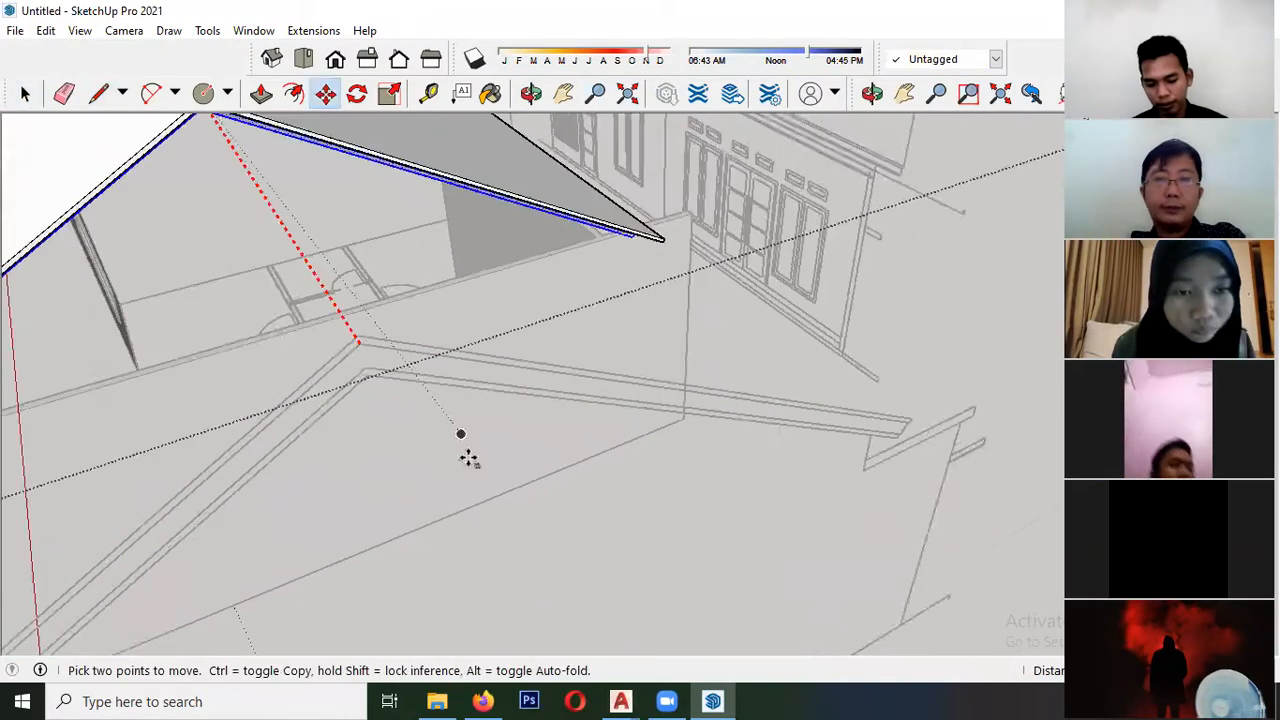
pyautogui.scroll(4, 247, 200)
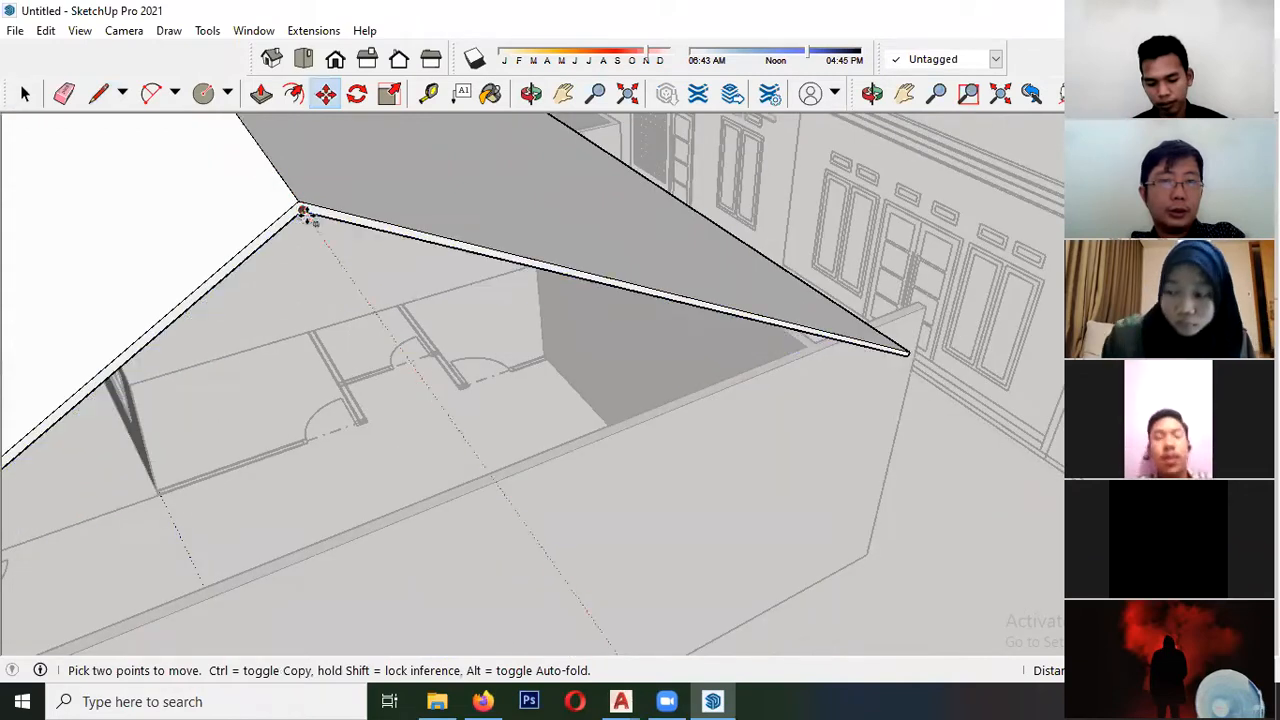
pyautogui.click(300, 216)
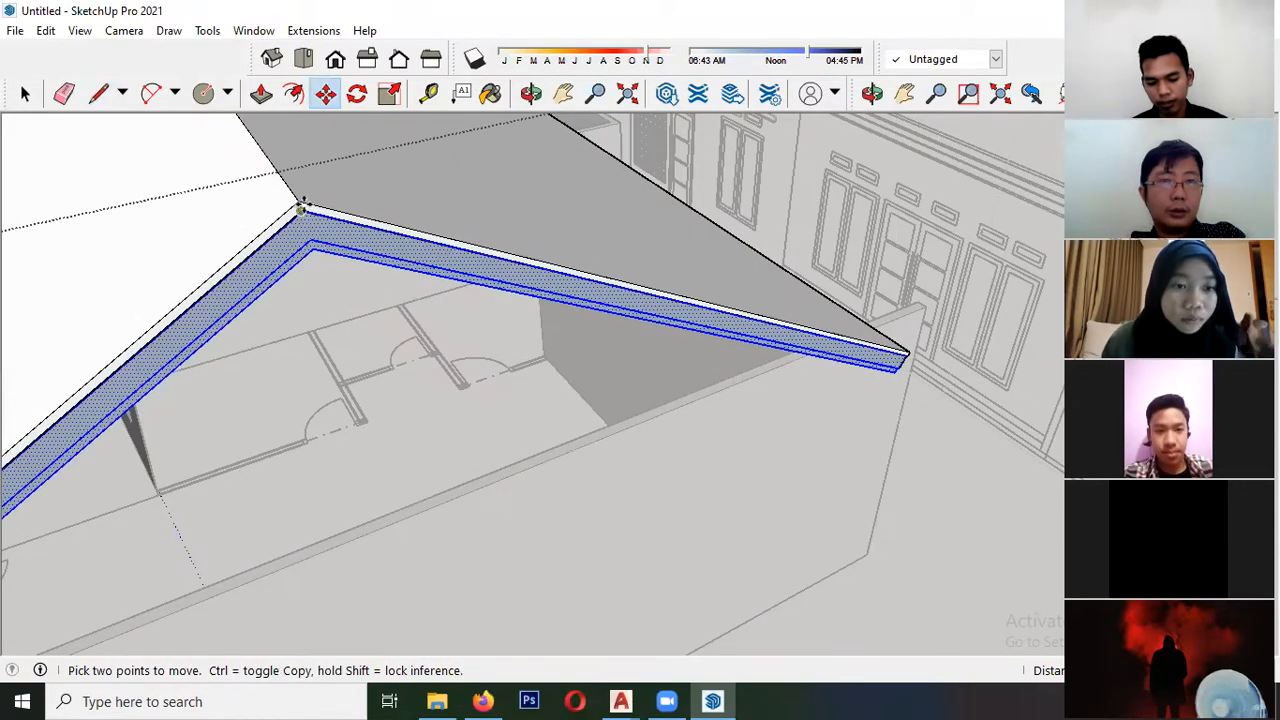
pyautogui.click(295, 197)
pyautogui.click(286, 213)
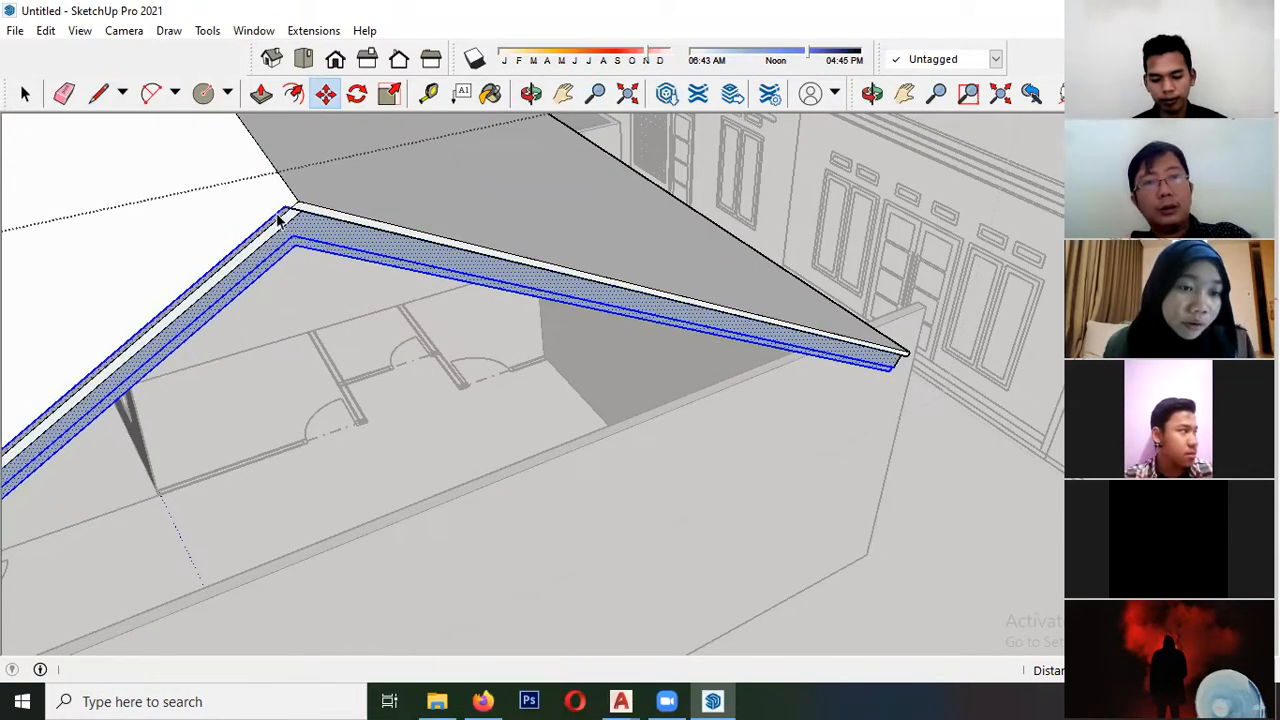
# - Undo the move of the traced fascia faces
pyautogui.press('space')
pyautogui.click(270, 230)
pyautogui.moveTo(270, 230); pyautogui.dragTo(346, 274, button='middle')
pyautogui.click(293, 300)
pyautogui.hotkey('ctrl', 'z')
pyautogui.scroll(-5, 214, 368)
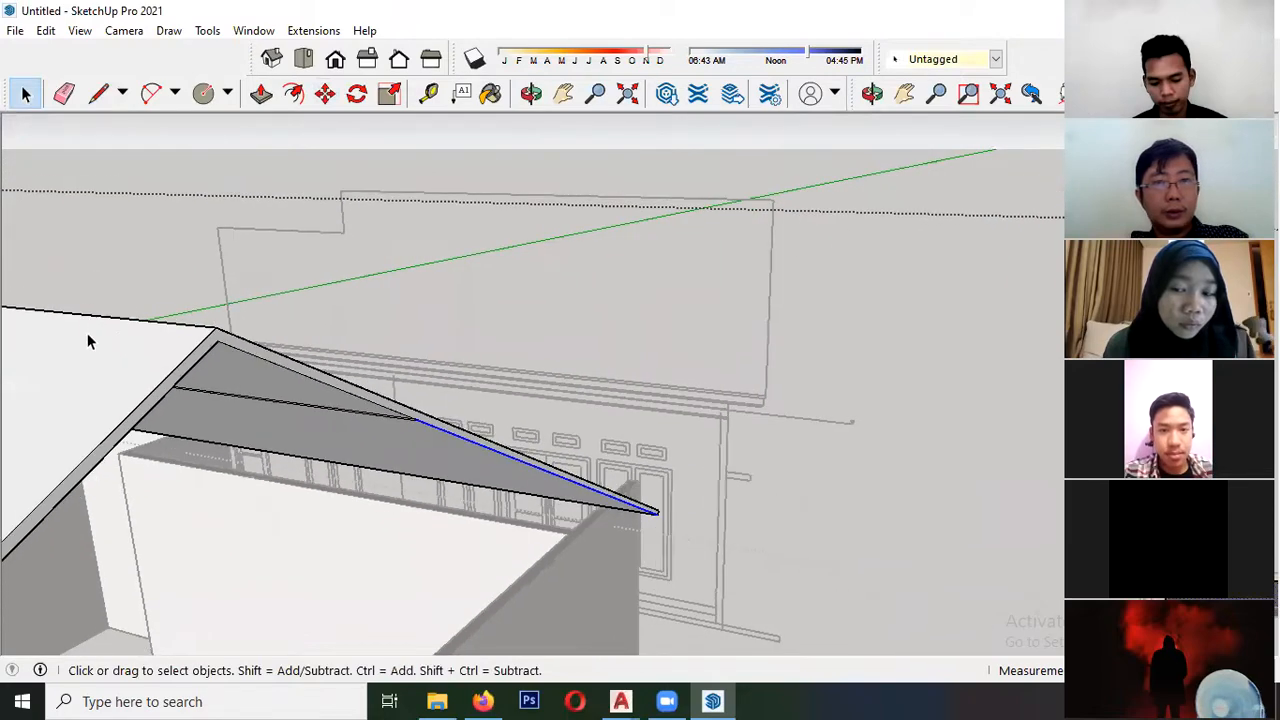
# - Extrude the traced thin lower fascia strip from the elevation back to the larger roof's ridge end
pyautogui.moveTo(435, 425); pyautogui.dragTo(168, 190, button='middle')
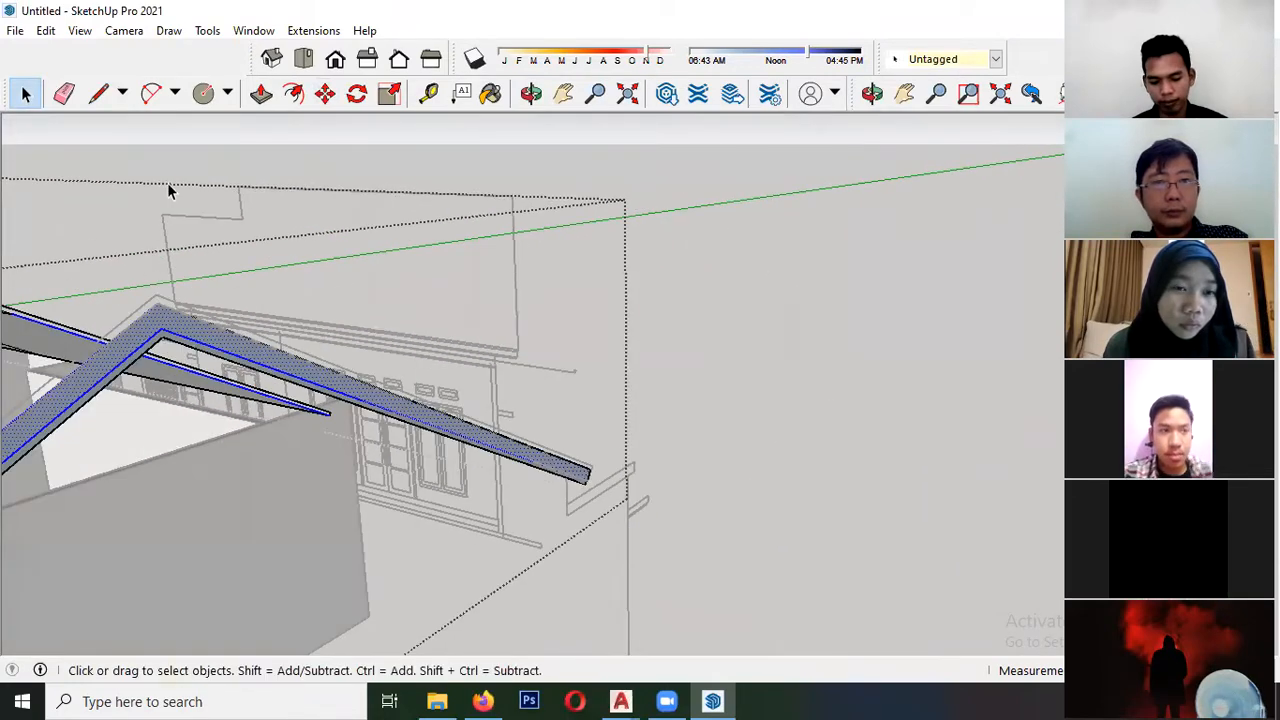
pyautogui.click(263, 95)
pyautogui.moveTo(166, 332); pyautogui.dragTo(417, 309, button='middle')
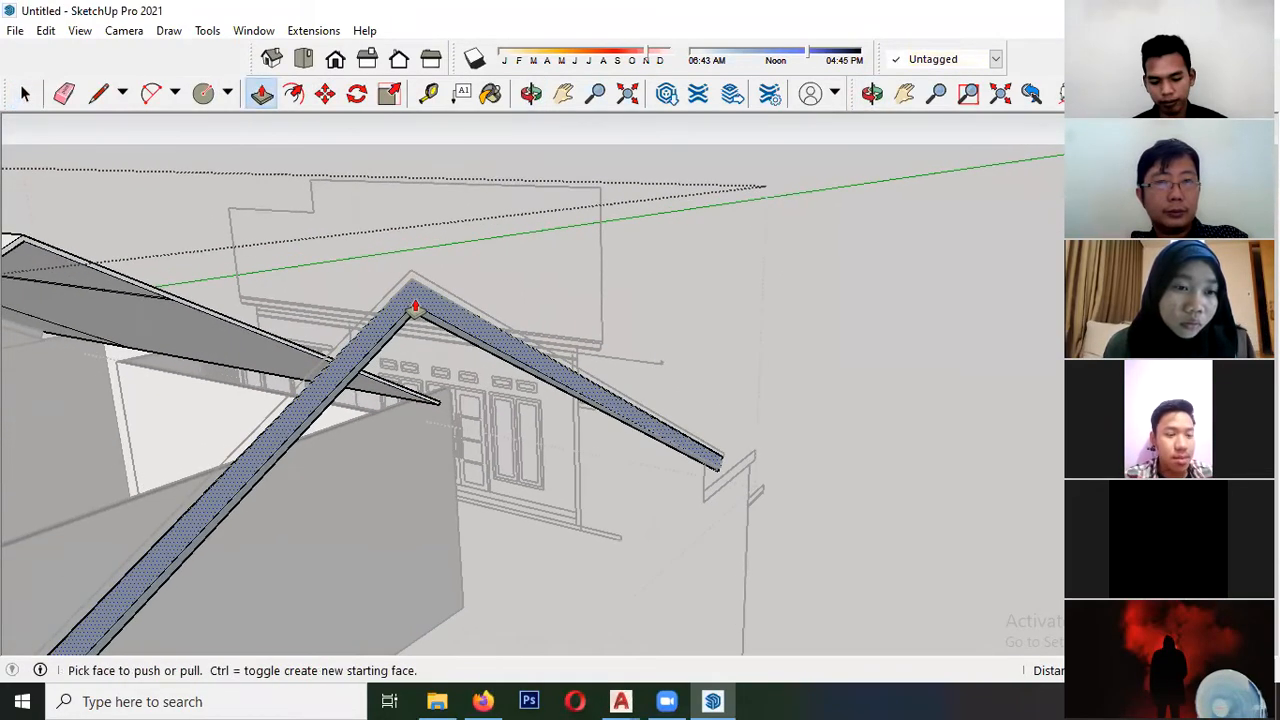
pyautogui.click(417, 309)
pyautogui.moveTo(218, 309); pyautogui.dragTo(422, 330, button='middle')
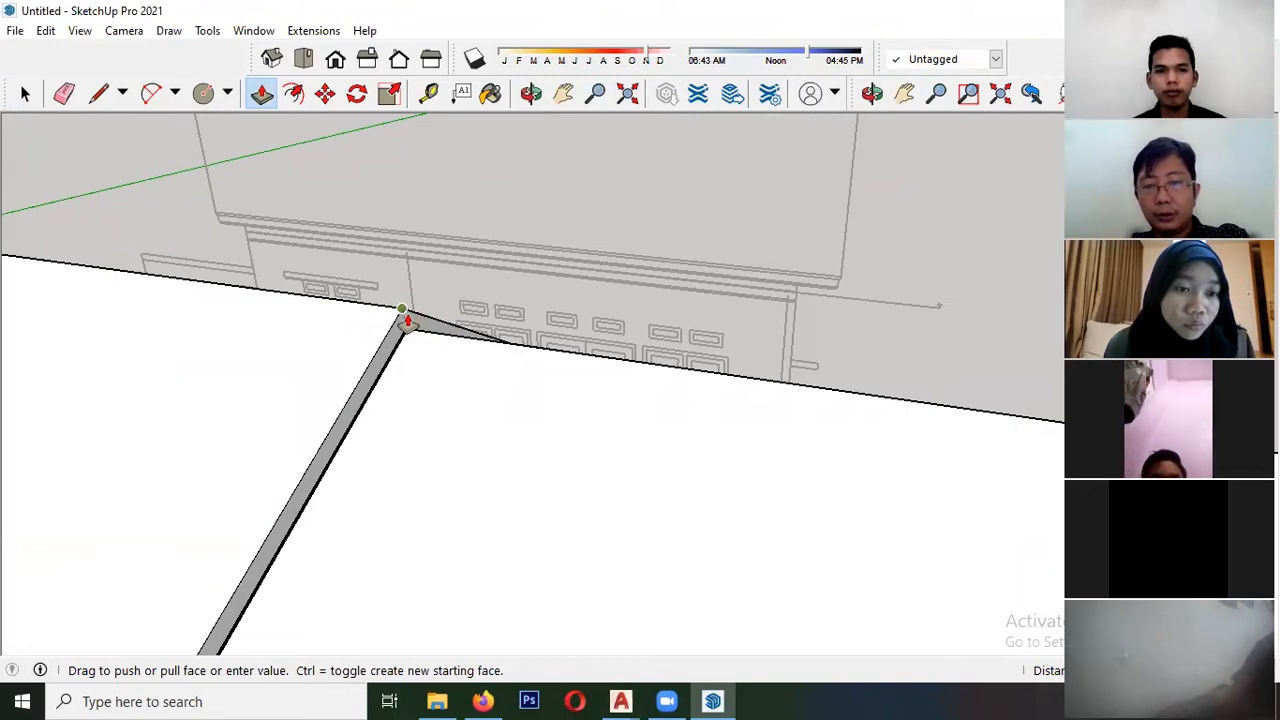
pyautogui.click(406, 316)
# - Try to extrude the wide fascia band from the elevation toward the larger roof's gable end, and undo it
pyautogui.scroll(-6, 167, 342)
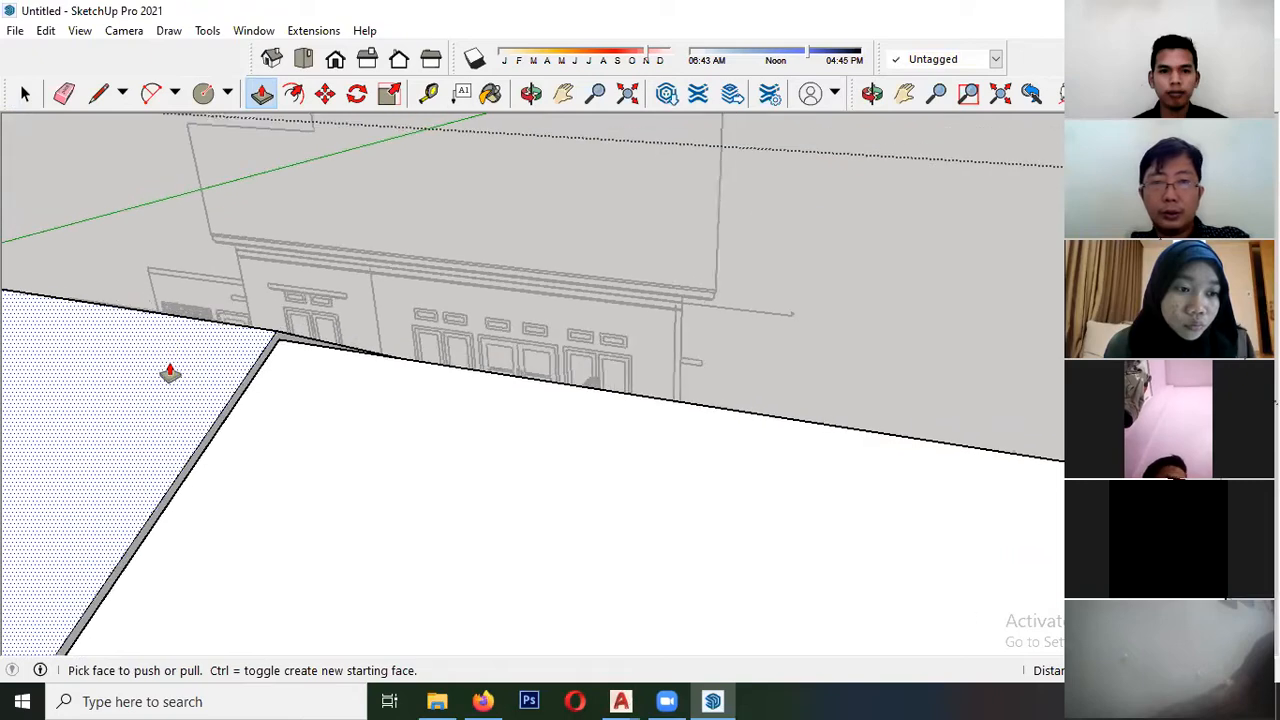
pyautogui.scroll(5, 462, 421)
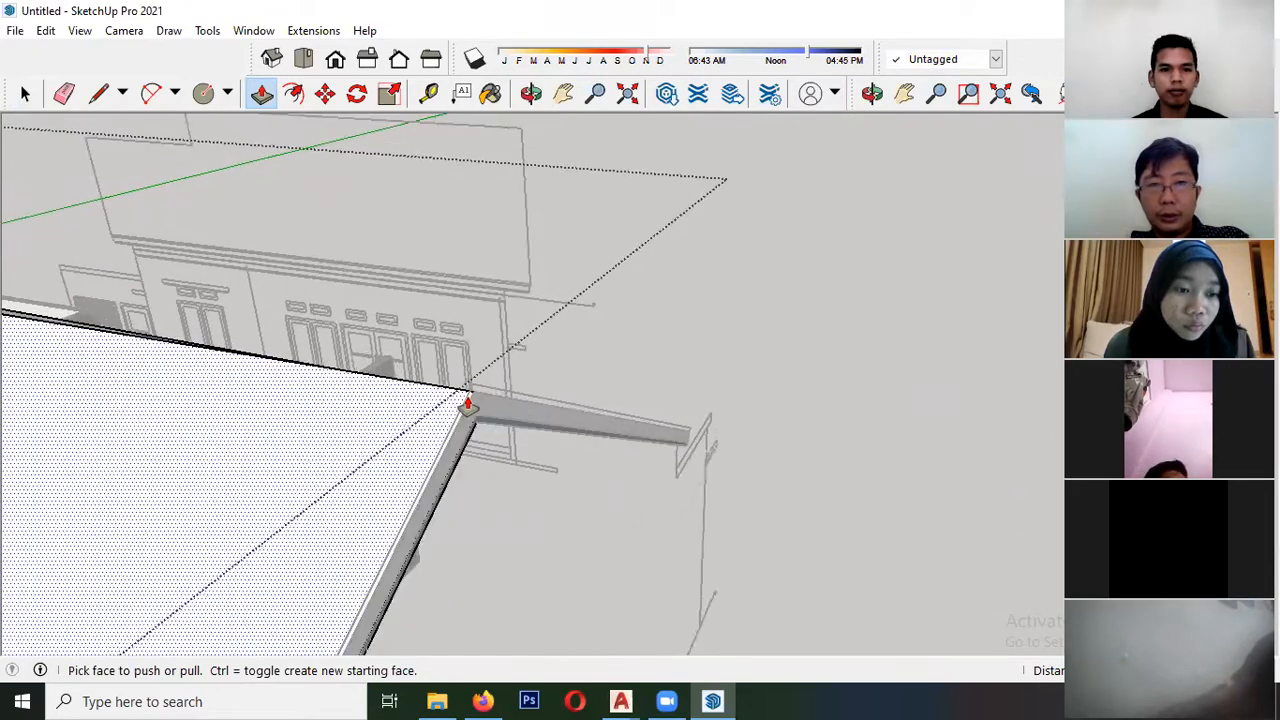
pyautogui.moveTo(483, 422); pyautogui.dragTo(477, 419, button='middle')
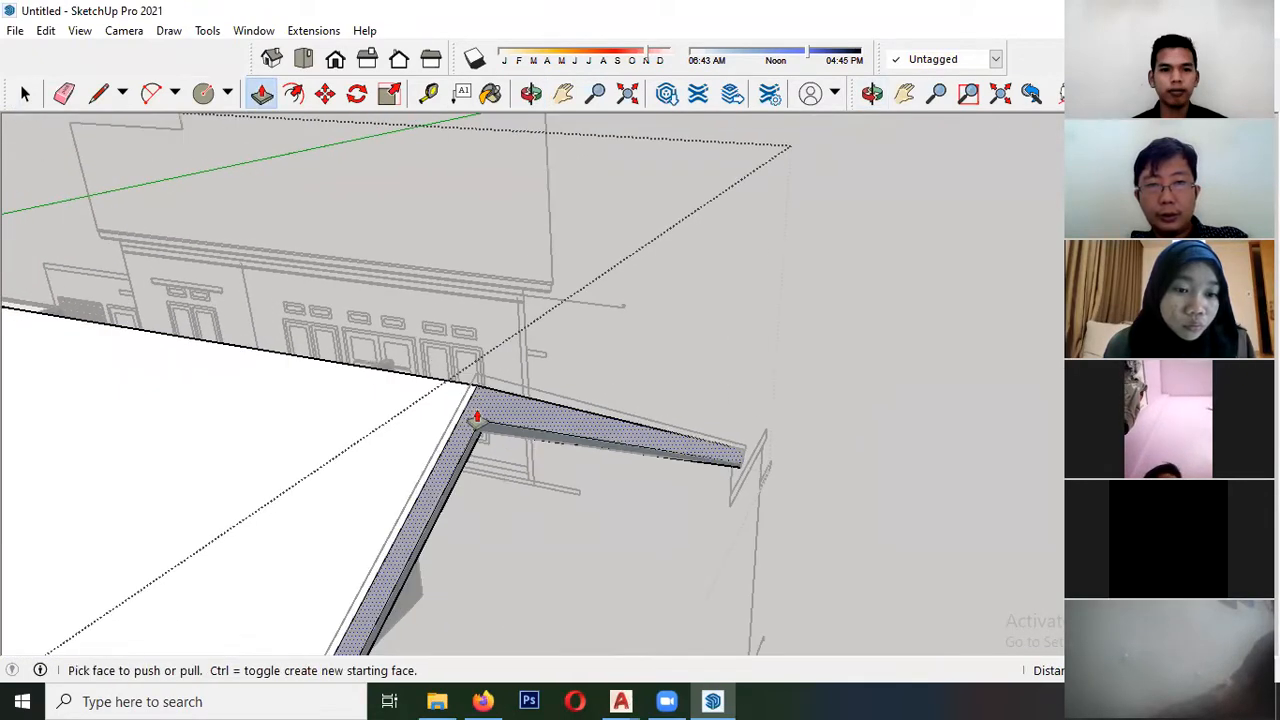
pyautogui.click(477, 419)
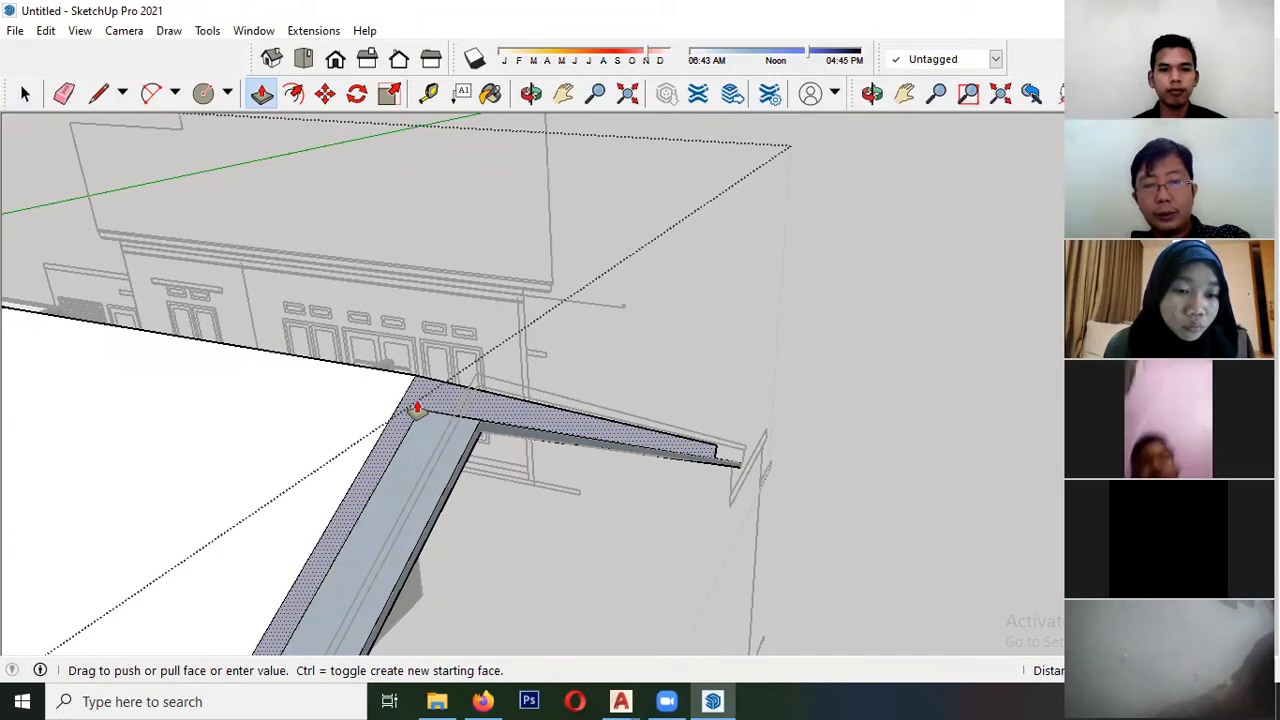
pyautogui.click(417, 408)
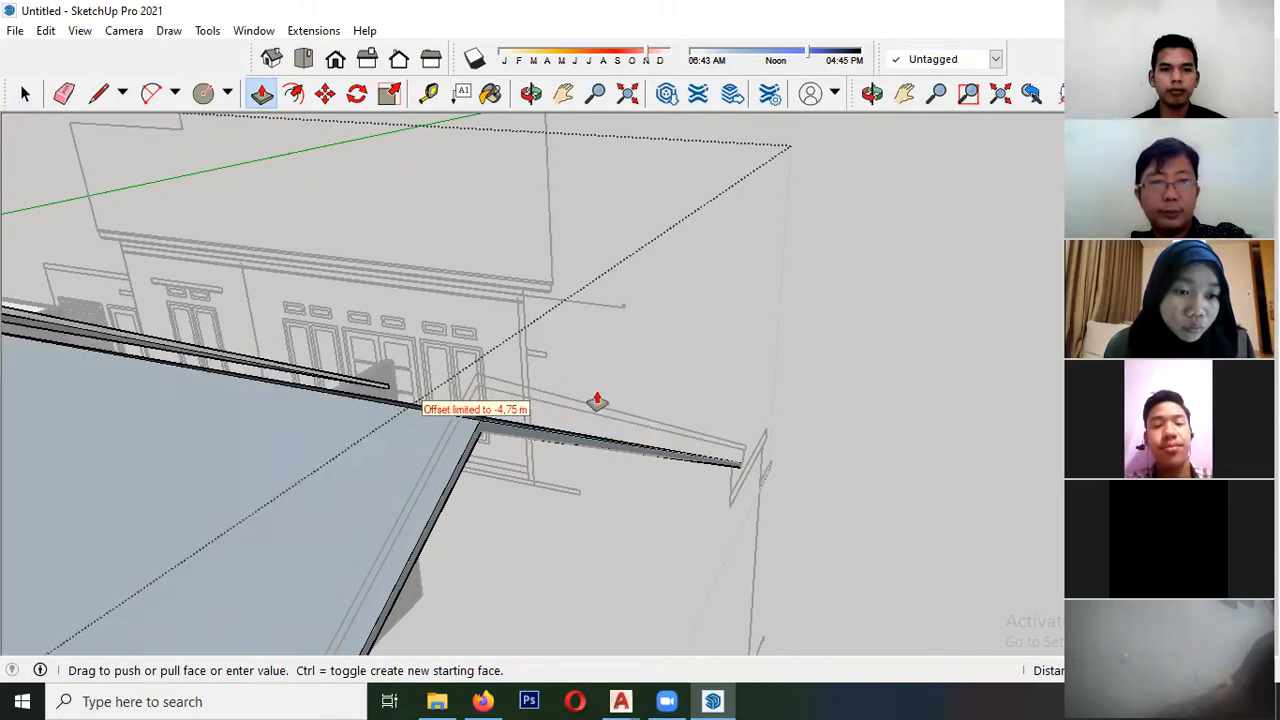
pyautogui.scroll(-2, 597, 403)
pyautogui.scroll(6, 208, 329)
pyautogui.scroll(-3, 246, 352)
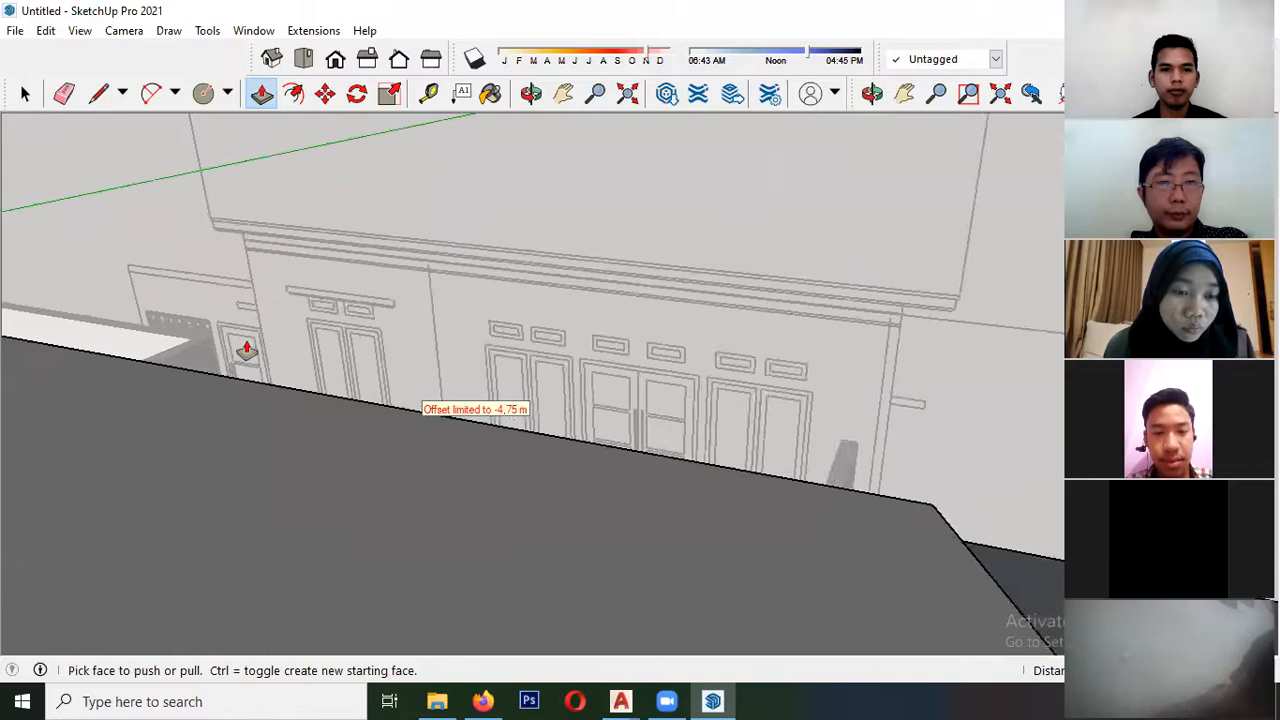
pyautogui.hotkey('ctrl', 'z')
# - Extrude the wide fascia band from the elevation back to the larger roof's ridge end
pyautogui.scroll(-3, 126, 377)
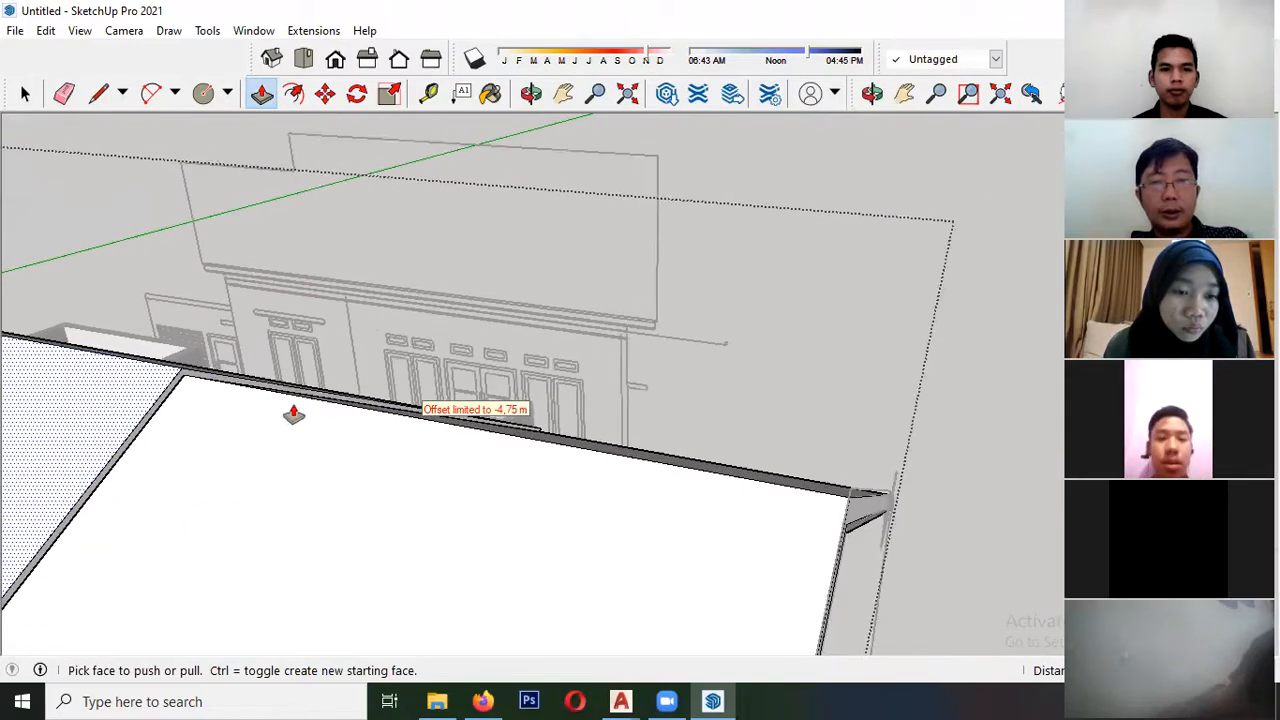
pyautogui.scroll(-2, 86, 373)
pyautogui.scroll(2, 530, 476)
pyautogui.click(591, 460)
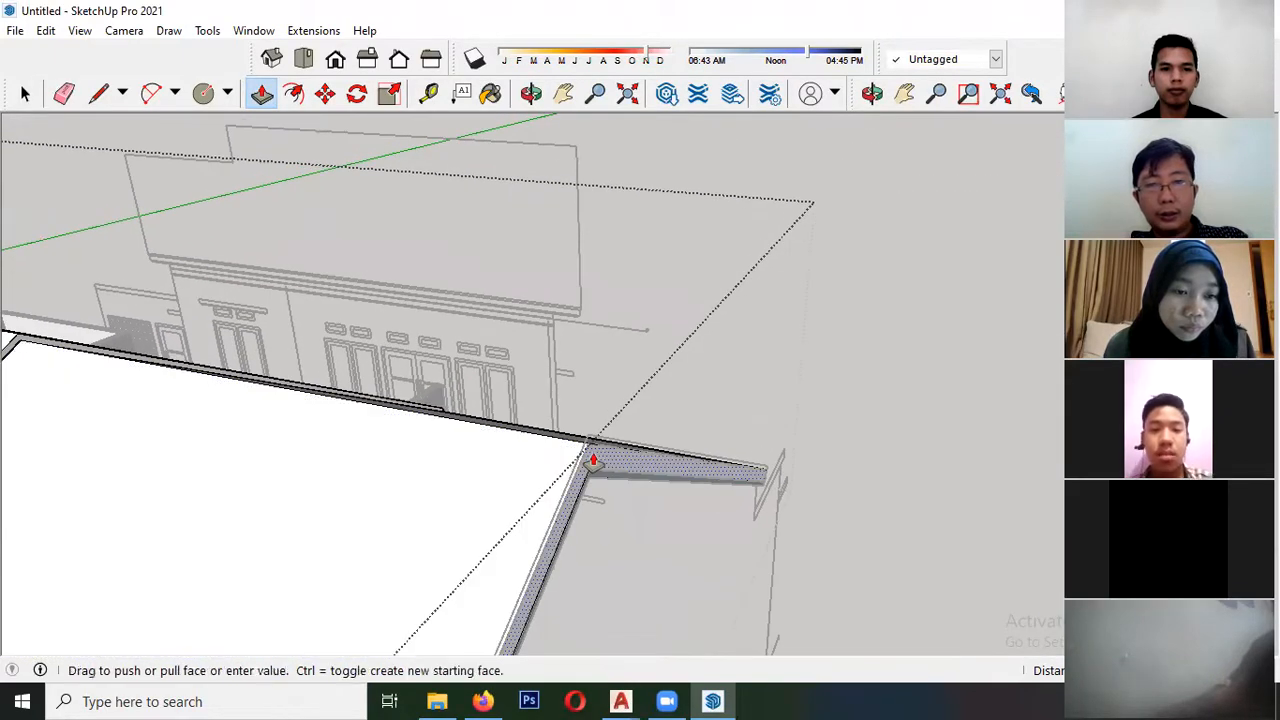
pyautogui.moveTo(209, 411); pyautogui.dragTo(306, 391, button='middle')
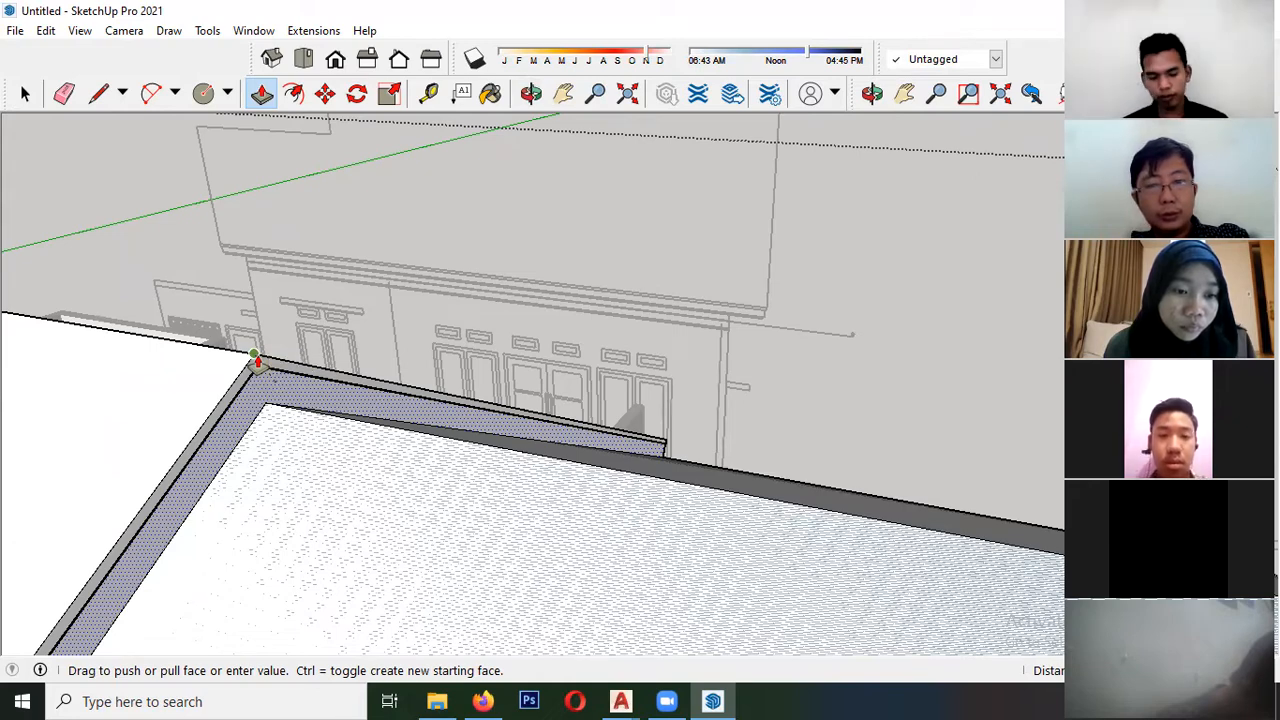
pyautogui.click(254, 354)
pyautogui.scroll(2, 256, 358)
pyautogui.moveTo(272, 393); pyautogui.dragTo(250, 340, button='middle')
pyautogui.scroll(-5, 121, 380)
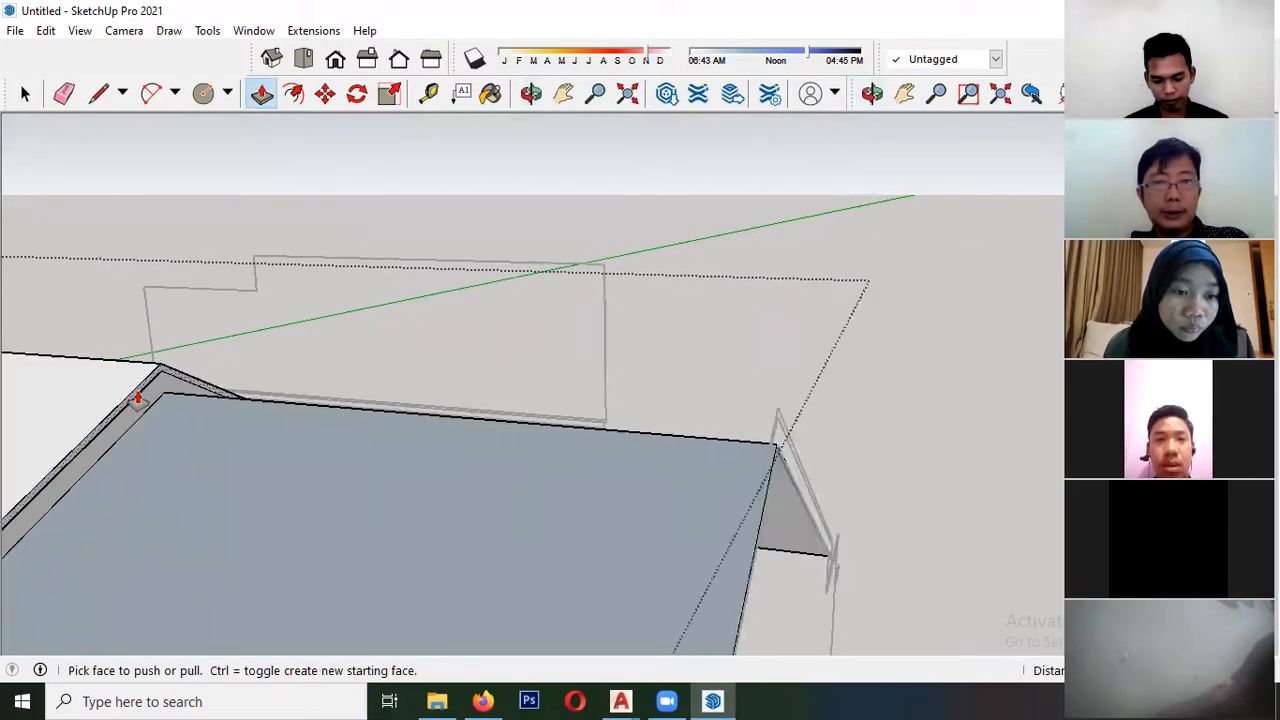
pyautogui.moveTo(411, 458); pyautogui.dragTo(423, 323, button='middle')
pyautogui.scroll(3, 429, 335)
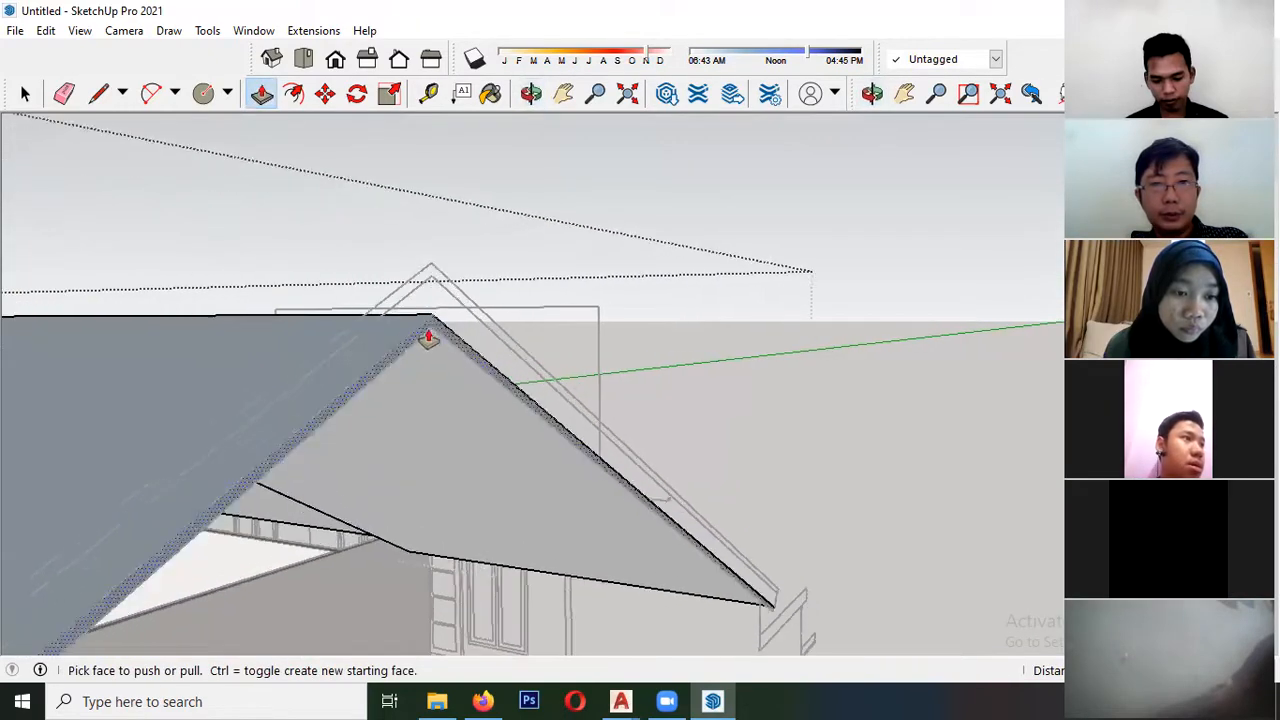
pyautogui.click(432, 332)
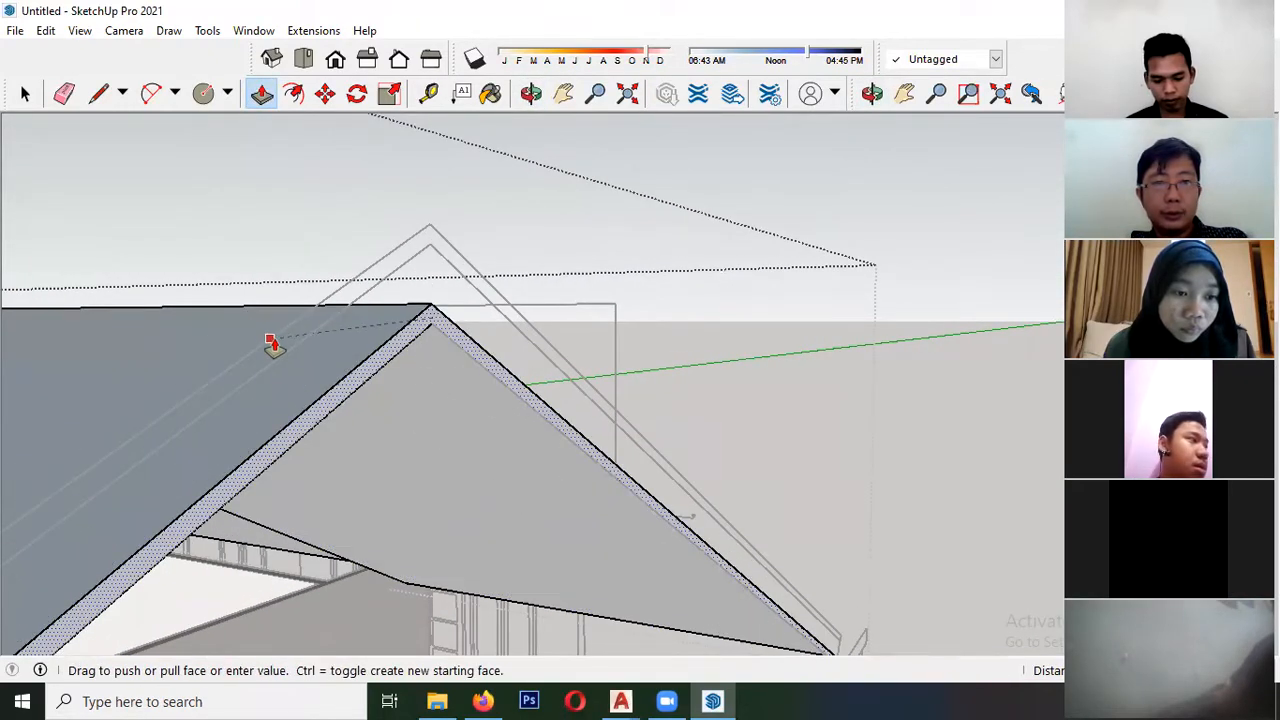
pyautogui.scroll(-1, 123, 328)
pyautogui.moveTo(123, 328); pyautogui.dragTo(303, 371, button='middle')
pyautogui.press('space')
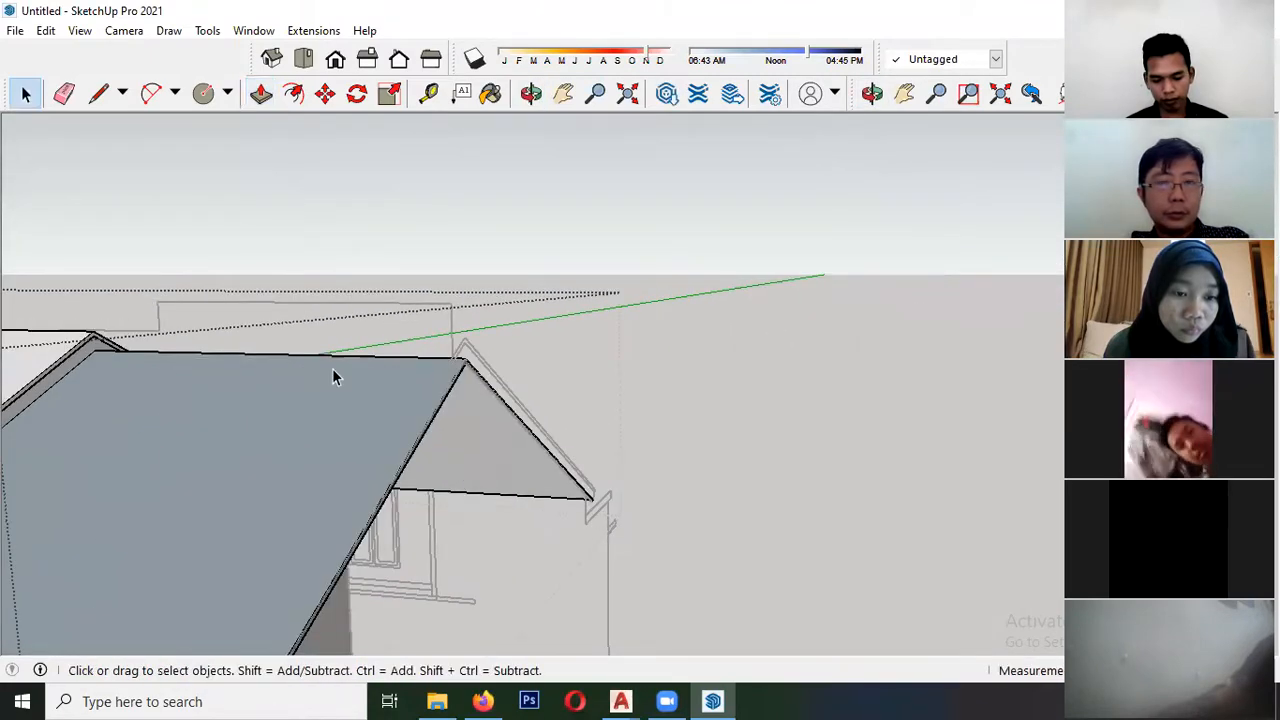
# - Undo the fascia extrusions and move both flat traced faces by their apex along the red axis to the larger roof's ridge end
pyautogui.moveTo(372, 413); pyautogui.dragTo(473, 333, button='middle')
pyautogui.doubleClick(473, 333)
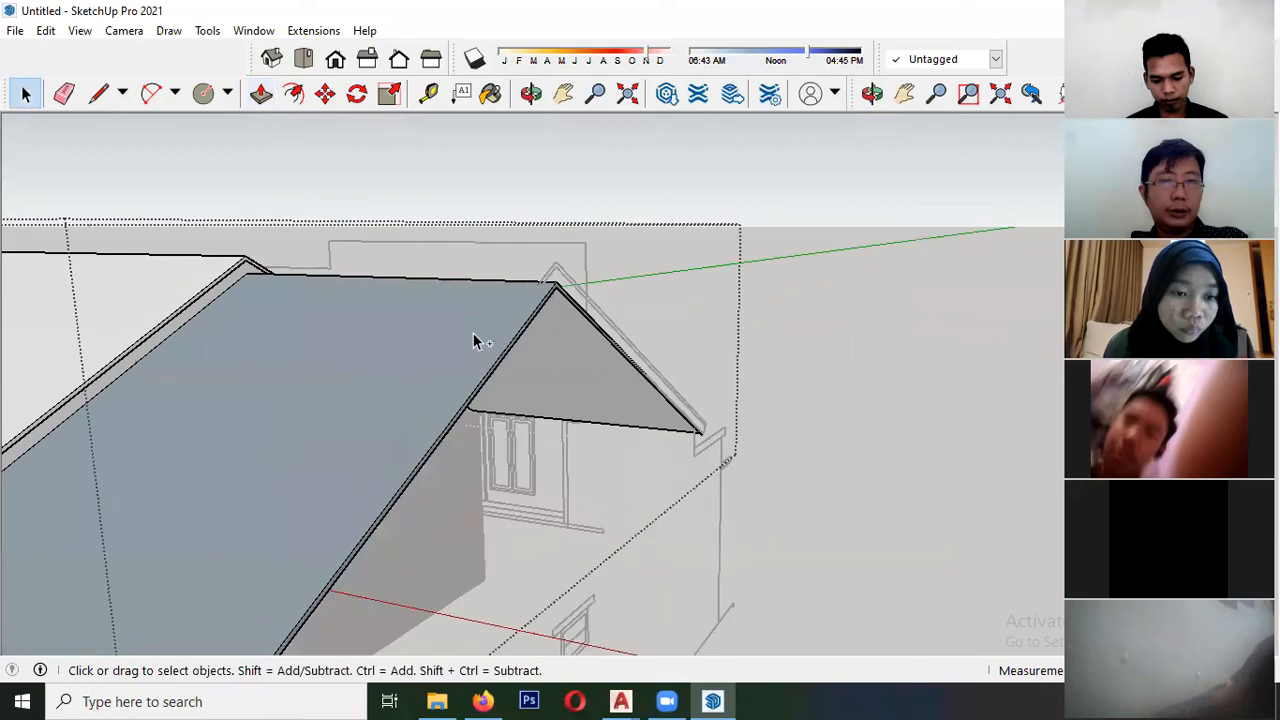
pyautogui.click(545, 268)
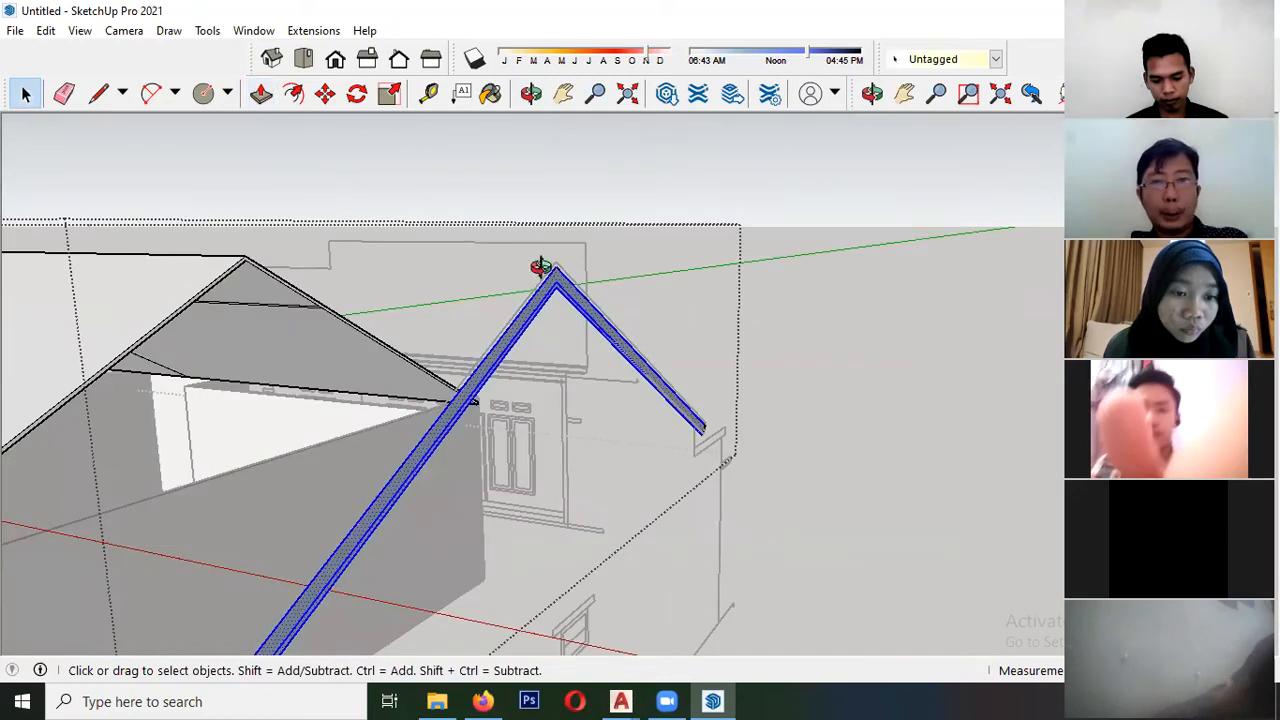
pyautogui.moveTo(545, 268); pyautogui.dragTo(575, 285, button='middle')
pyautogui.press('m')
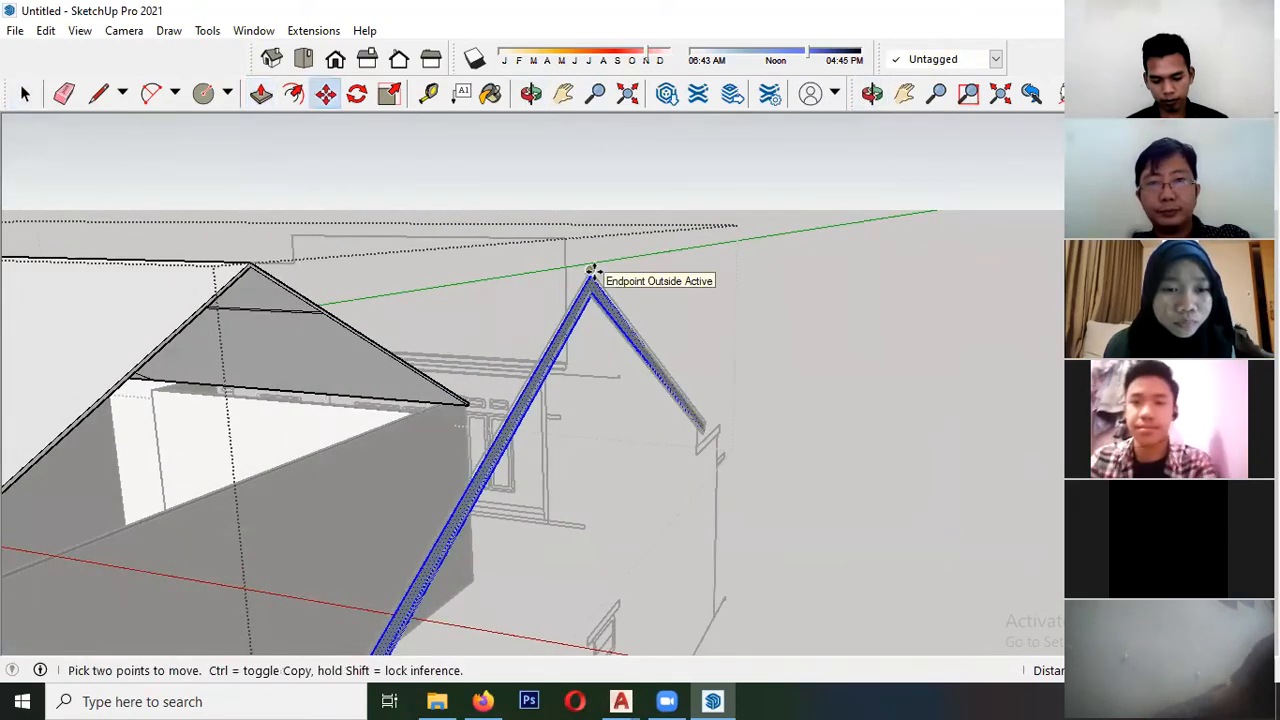
pyautogui.click(590, 270)
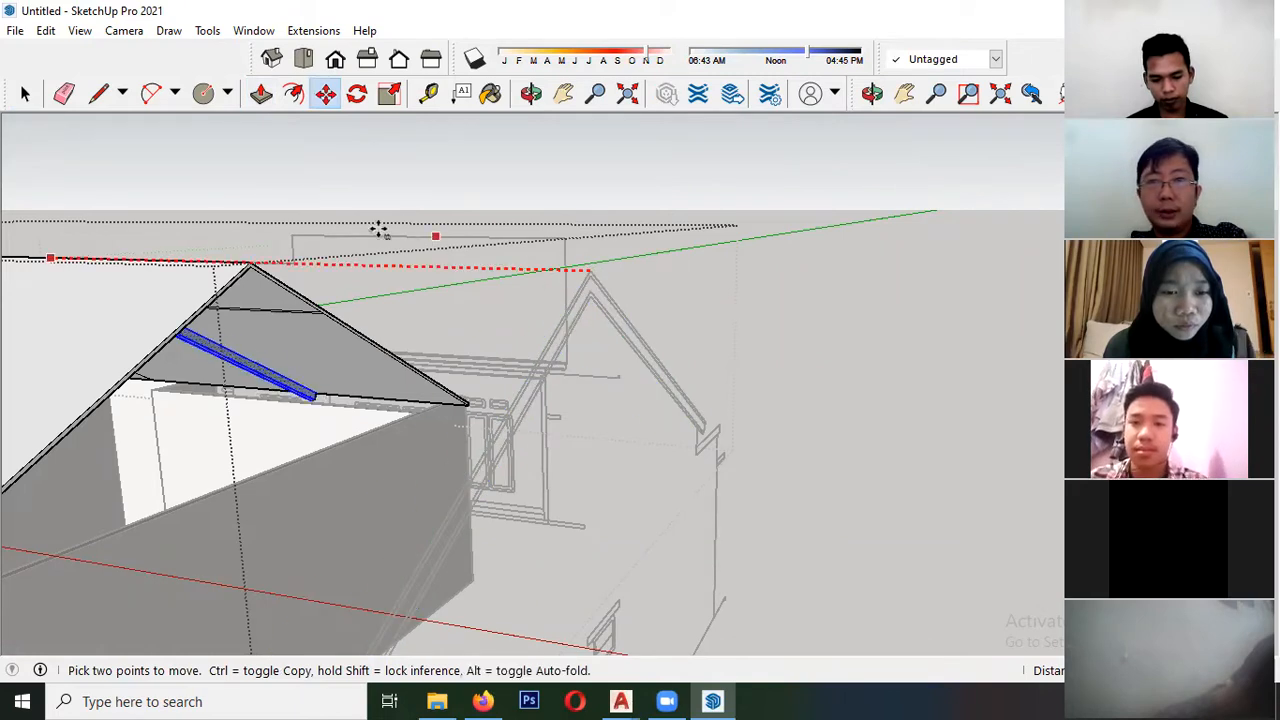
pyautogui.moveTo(277, 234); pyautogui.dragTo(310, 440, button='middle')
pyautogui.scroll(2, 310, 440)
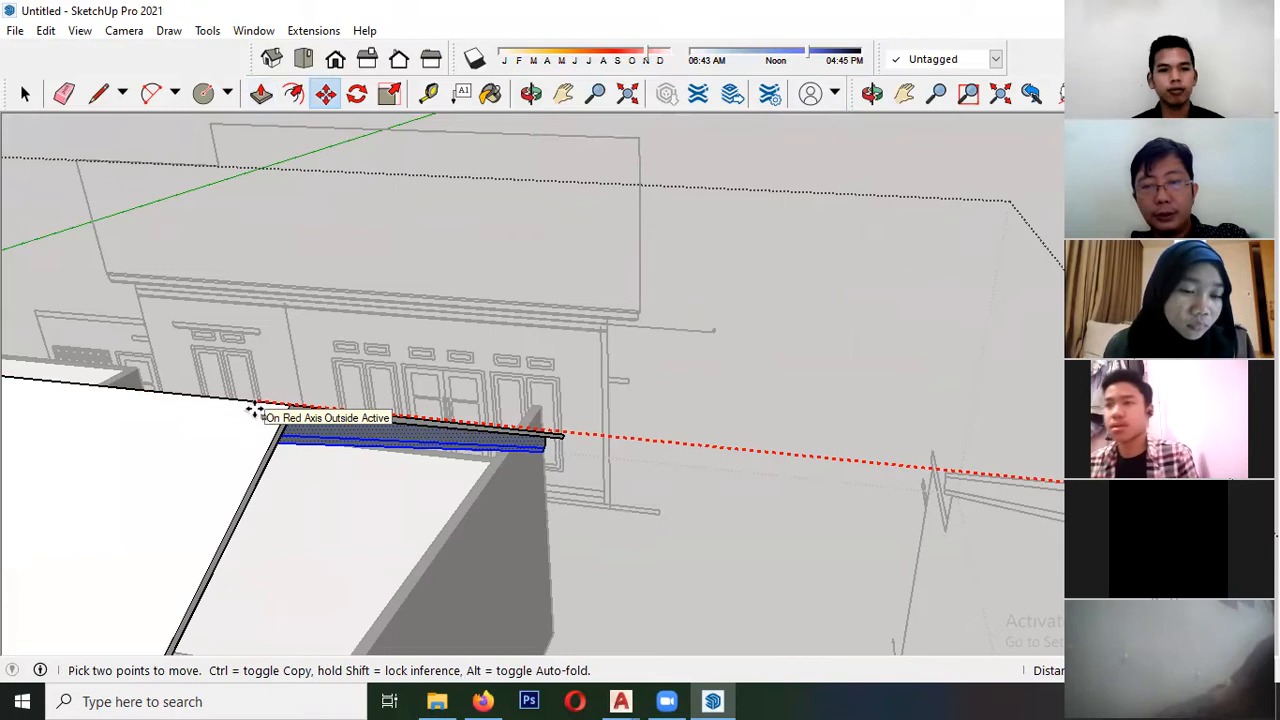
pyautogui.moveTo(255, 410); pyautogui.dragTo(340, 229, button='middle')
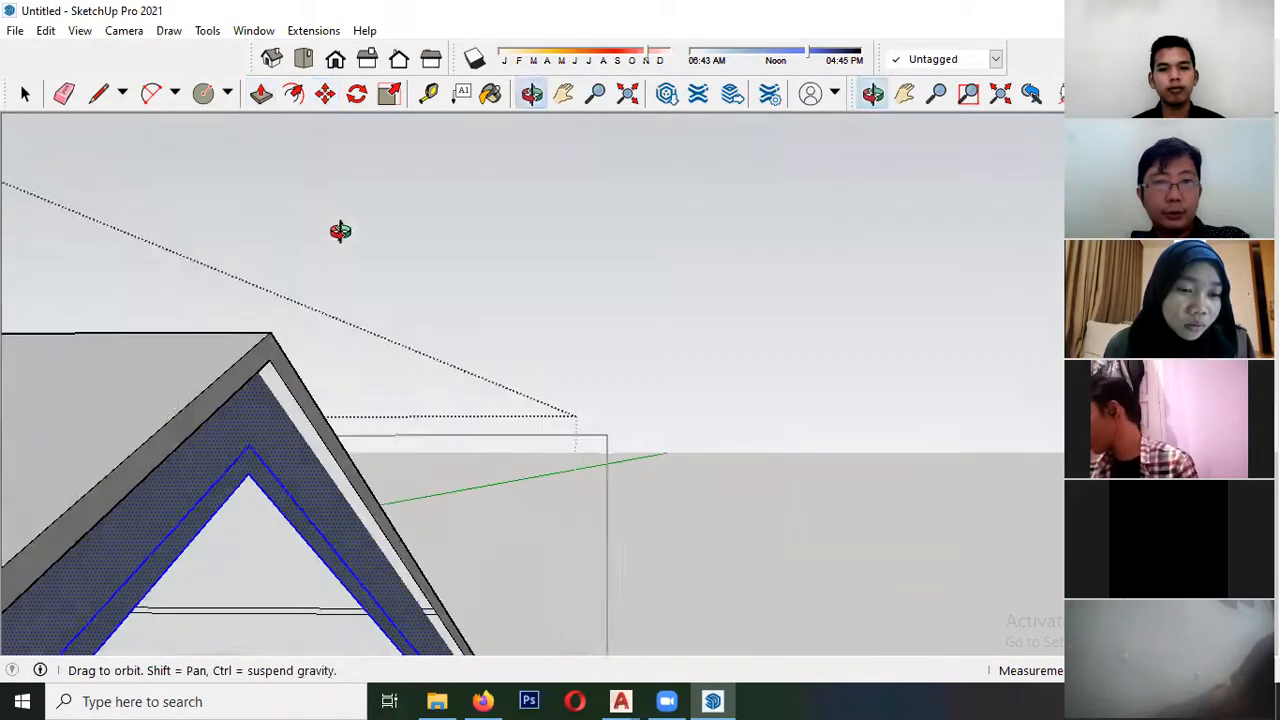
# - Extrude the wide band and the thin strip under the gable edge into a stepped fascia
pyautogui.click(261, 93)
pyautogui.click(263, 395)
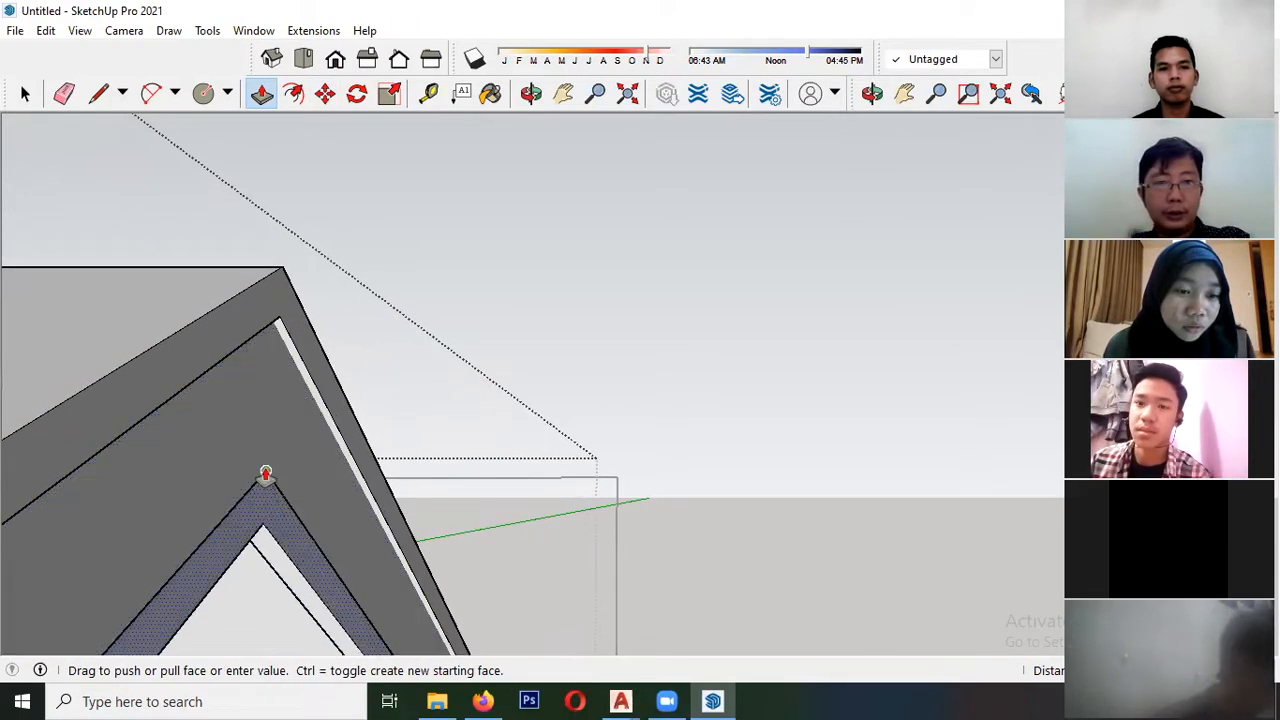
pyautogui.click(265, 478)
pyautogui.scroll(-2, 258, 400)
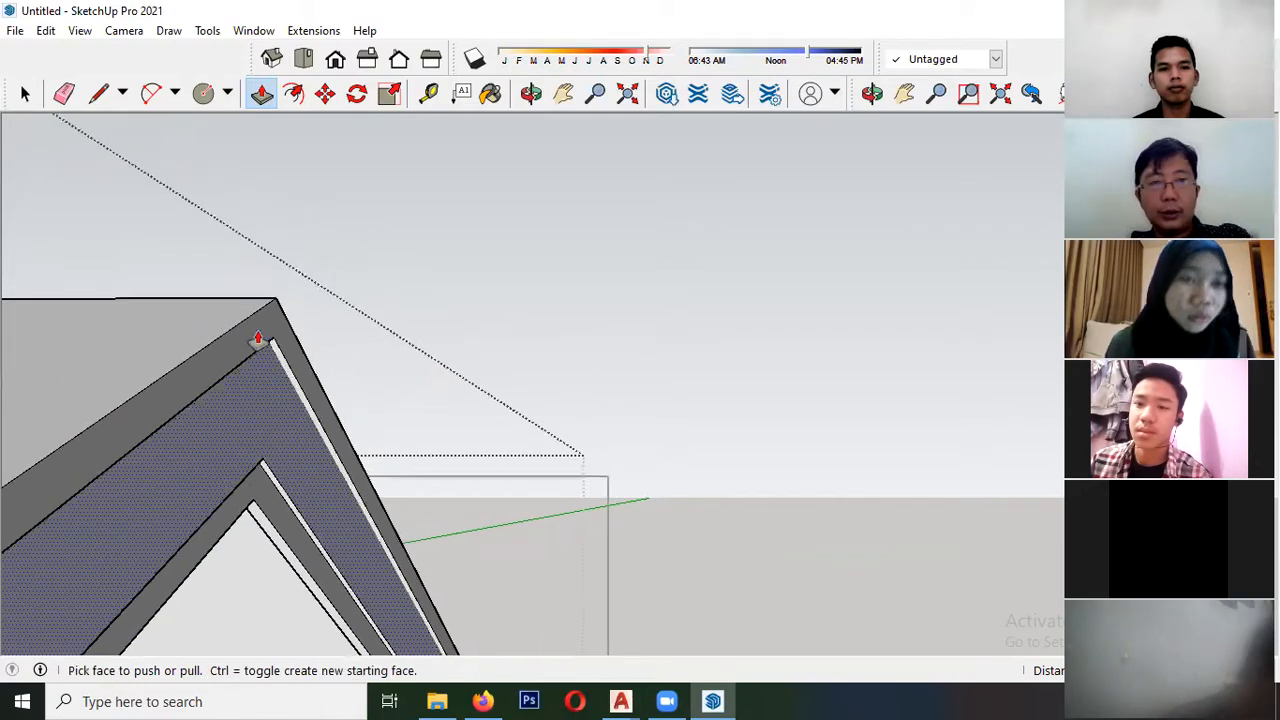
pyautogui.press('space')
pyautogui.click(413, 308)
# - Examine the stepped fascia at the roof's eave ends and compare it with the profile in the side elevation
pyautogui.scroll(-6, 413, 308)
pyautogui.scroll(-4, 352, 388)
pyautogui.moveTo(345, 392); pyautogui.dragTo(316, 462, button='middle')
pyautogui.scroll(5, 311, 398)
pyautogui.scroll(7, 381, 403)
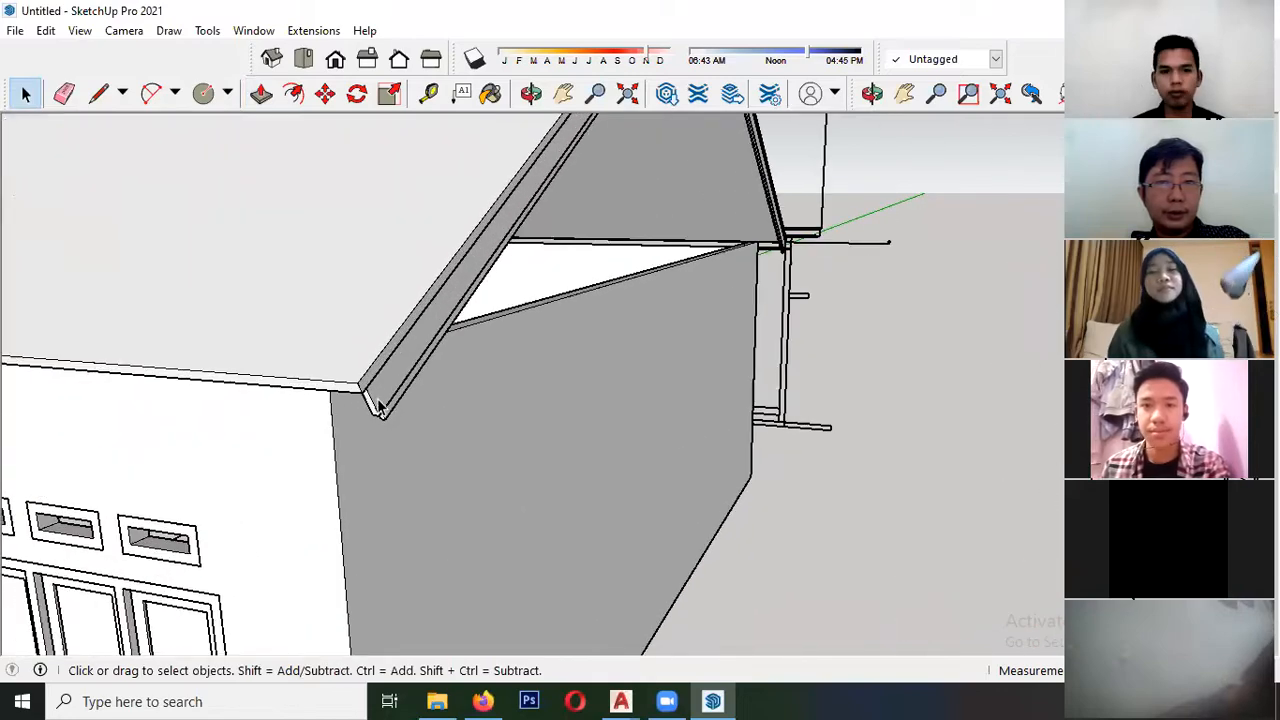
pyautogui.moveTo(383, 390); pyautogui.dragTo(91, 466, button='middle')
pyautogui.scroll(-6, 6, 360)
pyautogui.scroll(2, 317, 407)
pyautogui.scroll(2, 317, 407)
pyautogui.moveTo(317, 407); pyautogui.dragTo(176, 372, button='middle')
pyautogui.scroll(3, 178, 372)
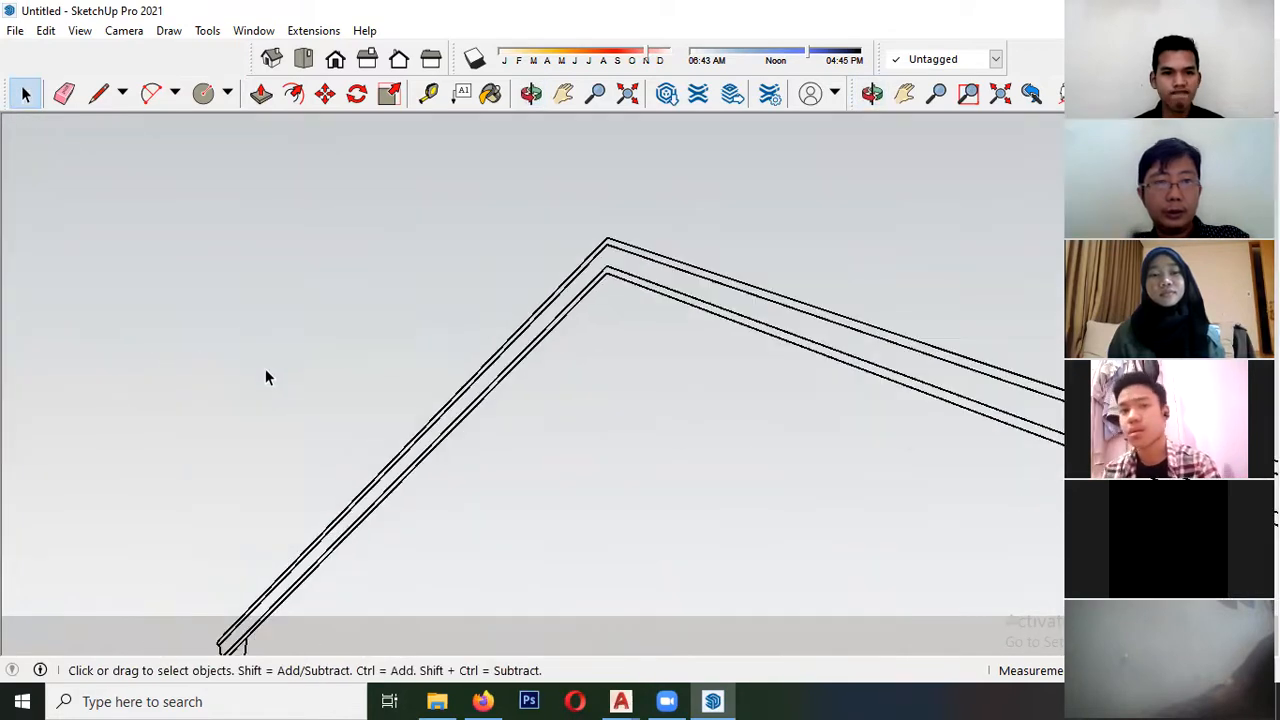
pyautogui.scroll(-3, 266, 374)
pyautogui.scroll(3, 363, 400)
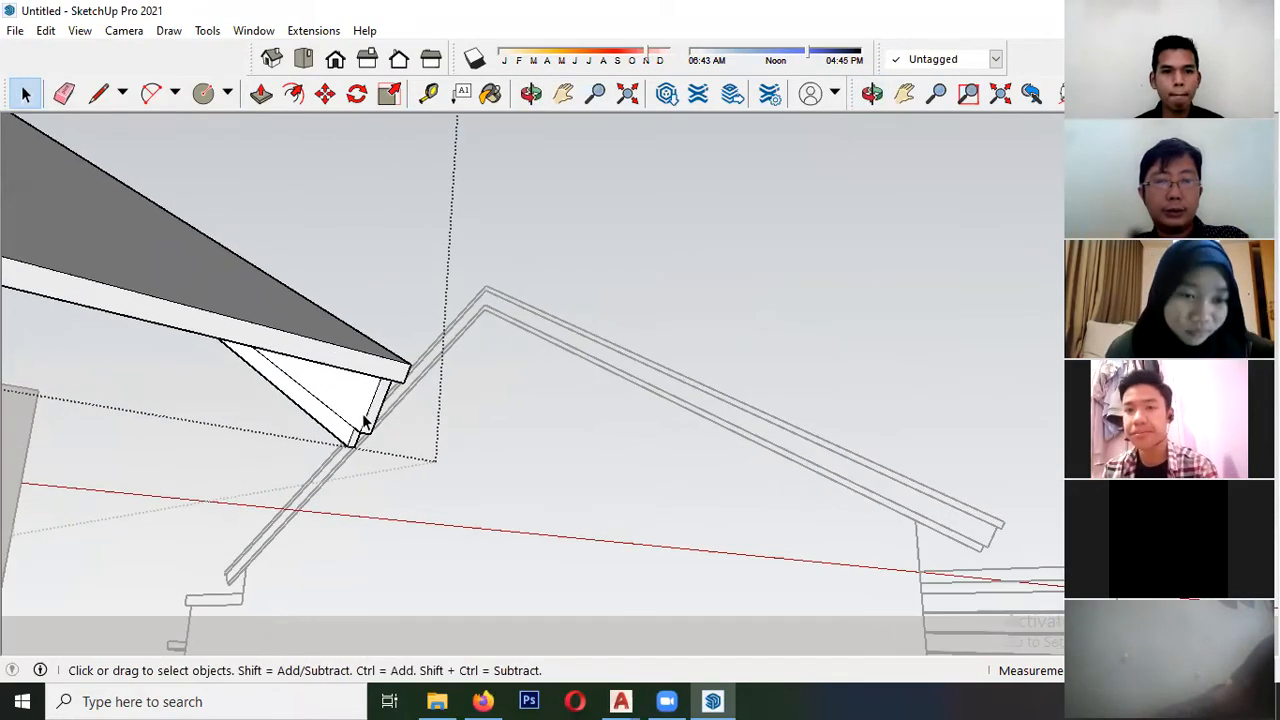
# - Draw lines across the fascia's inner face at the eave, parallel to the end edges of the band and strip
pyautogui.moveTo(367, 427); pyautogui.dragTo(440, 403, button='middle')
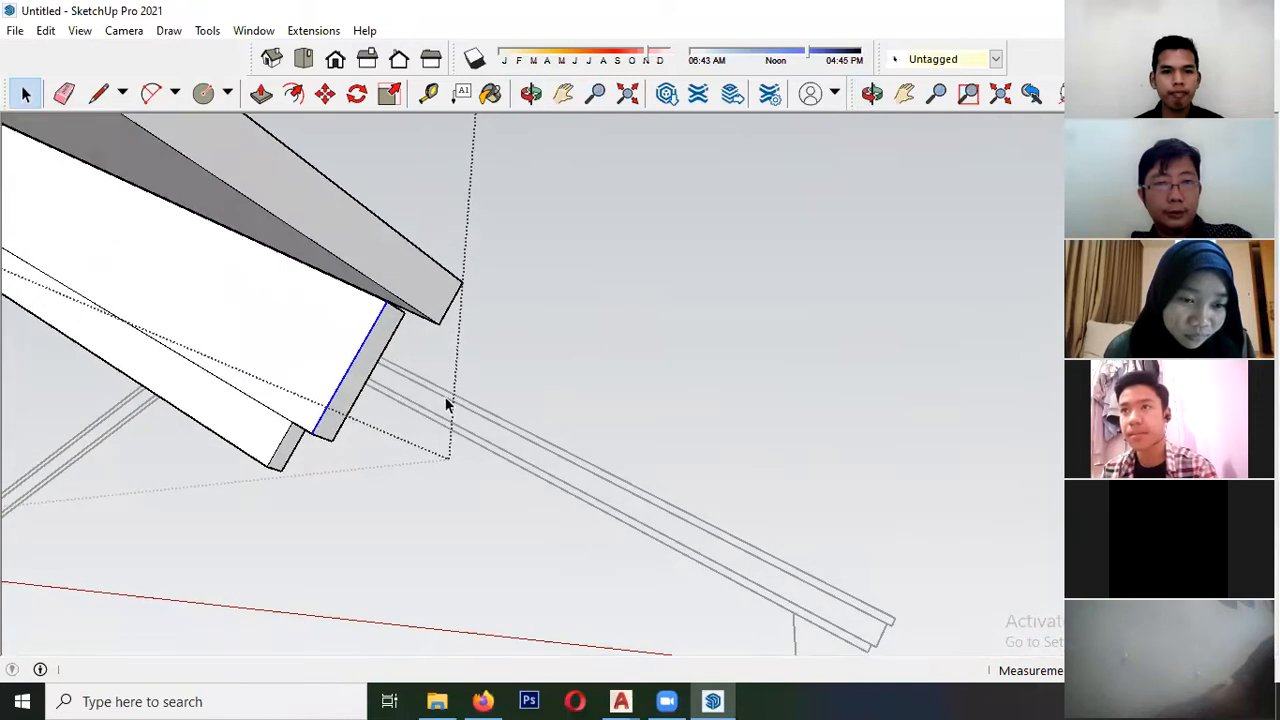
pyautogui.press('l')
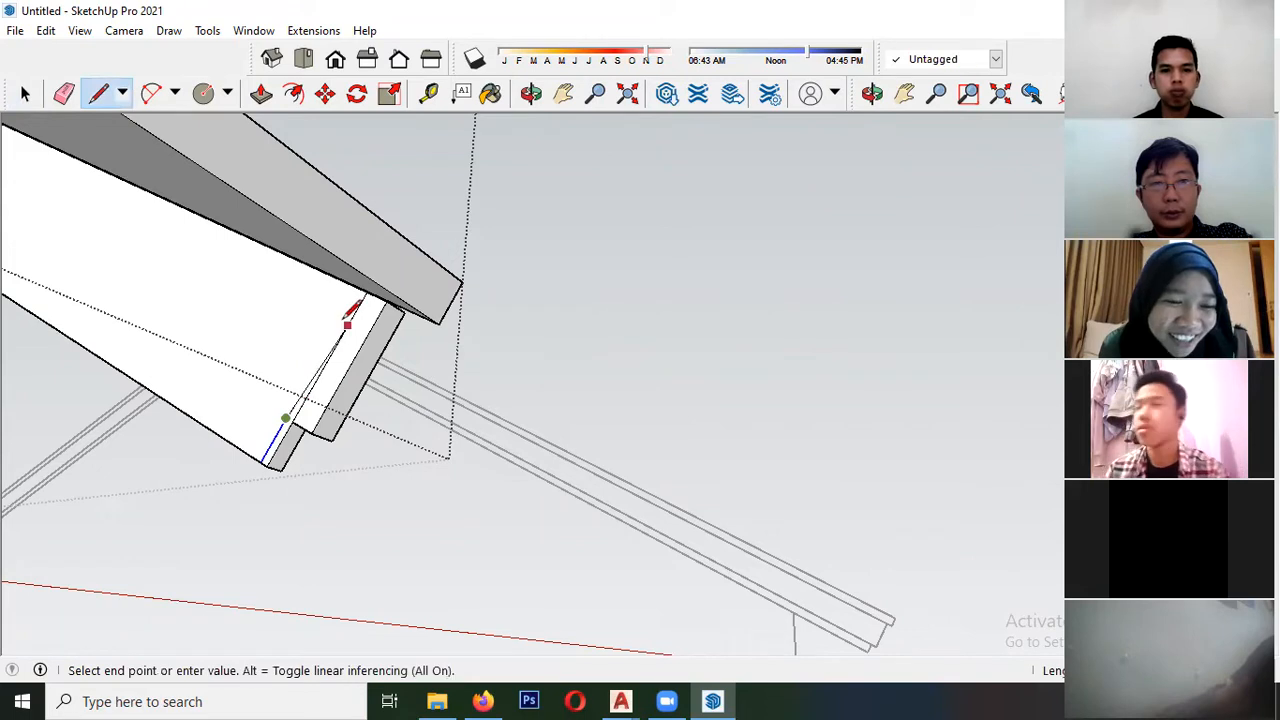
pyautogui.scroll(2, 368, 284)
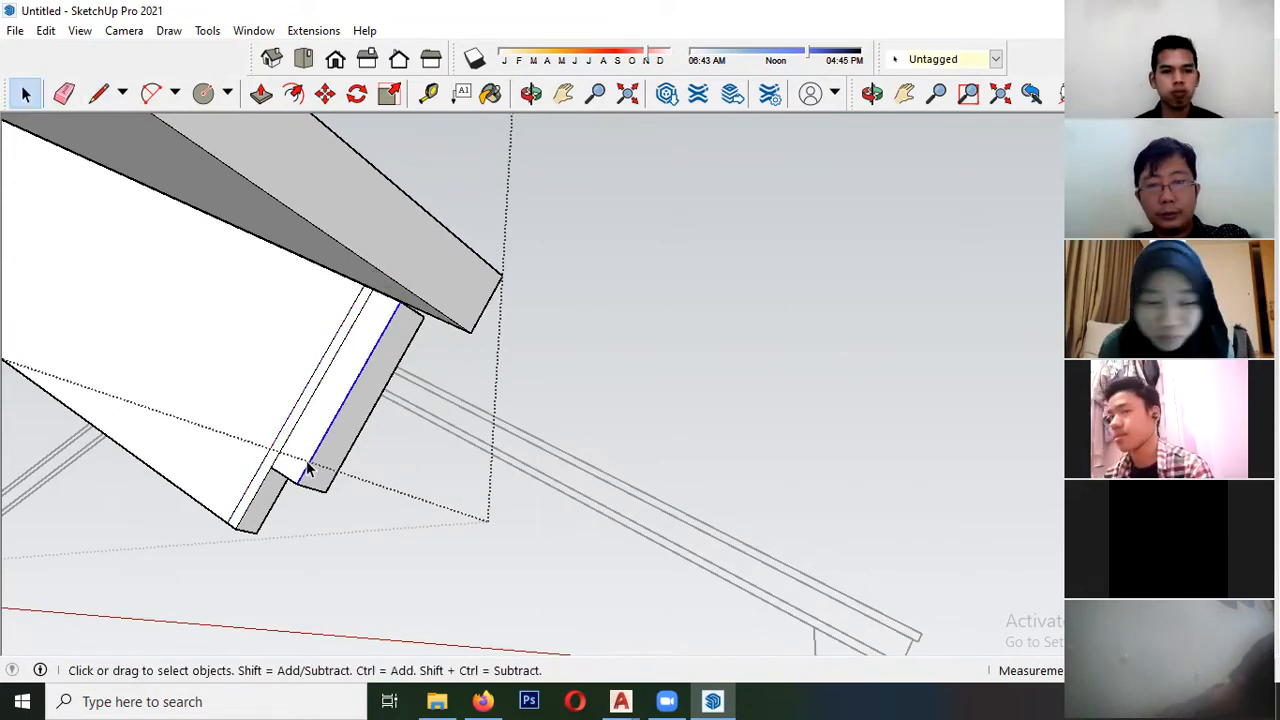
# - Extrude the narrow divided face at the fascia's eave end along the eave to the opposite gable
pyautogui.click(303, 407)
pyautogui.moveTo(303, 407)
pyautogui.mouseDown(button='middle')
pyautogui.moveTo(57, 414)
pyautogui.moveTo(357, 429)
pyautogui.moveTo(282, 436)
pyautogui.moveTo(277, 420)
pyautogui.moveTo(126, 409)
pyautogui.moveTo(497, 457)
pyautogui.moveTo(317, 414)
pyautogui.moveTo(663, 445)
pyautogui.mouseUp(button='middle')
pyautogui.moveTo(488, 441)
pyautogui.mouseDown(button='middle')
pyautogui.moveTo(380, 403)
pyautogui.moveTo(254, 403)
pyautogui.moveTo(314, 382)
pyautogui.mouseUp(button='middle')
pyautogui.moveTo(314, 382); pyautogui.dragTo(549, 330)
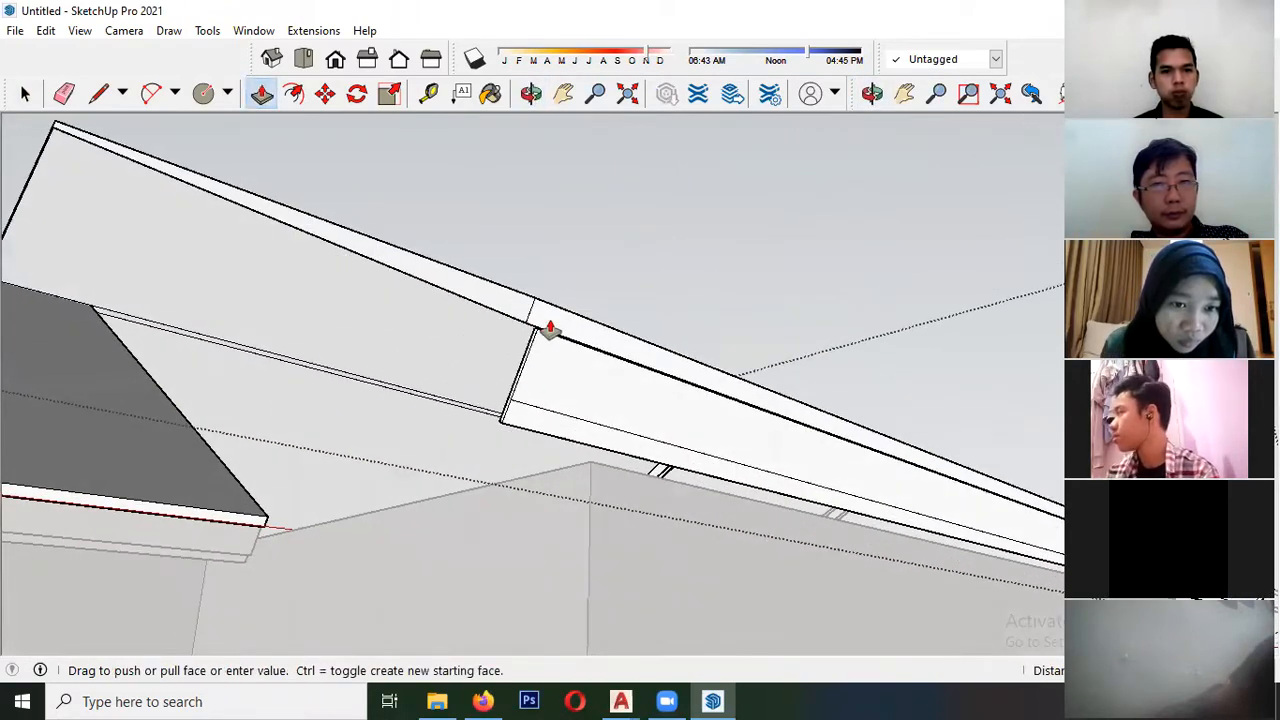
pyautogui.click(526, 328)
# - Extrude the adjoining narrow face of the wide band along the eave to the opposite gable to complete the stepped profile
pyautogui.scroll(-3, 256, 423)
pyautogui.moveTo(256, 423); pyautogui.dragTo(560, 440, button='middle')
pyautogui.scroll(4, 597, 478)
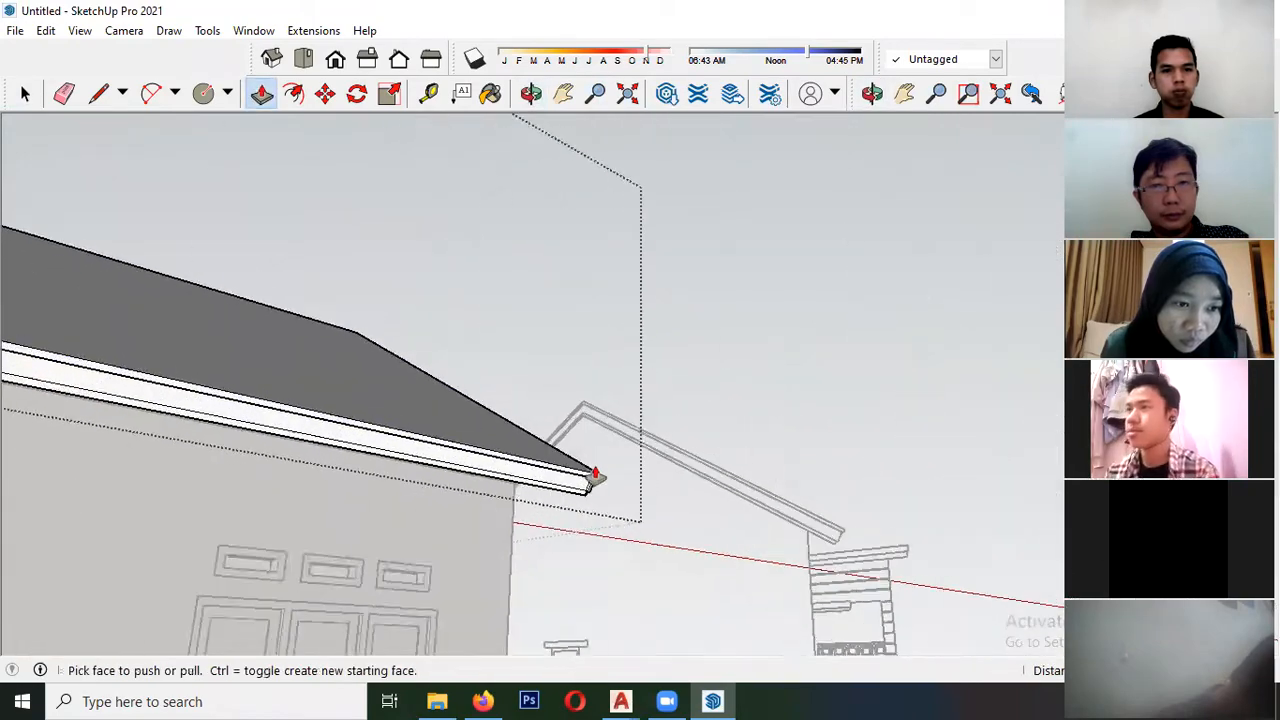
pyautogui.scroll(5, 580, 504)
pyautogui.click(589, 506)
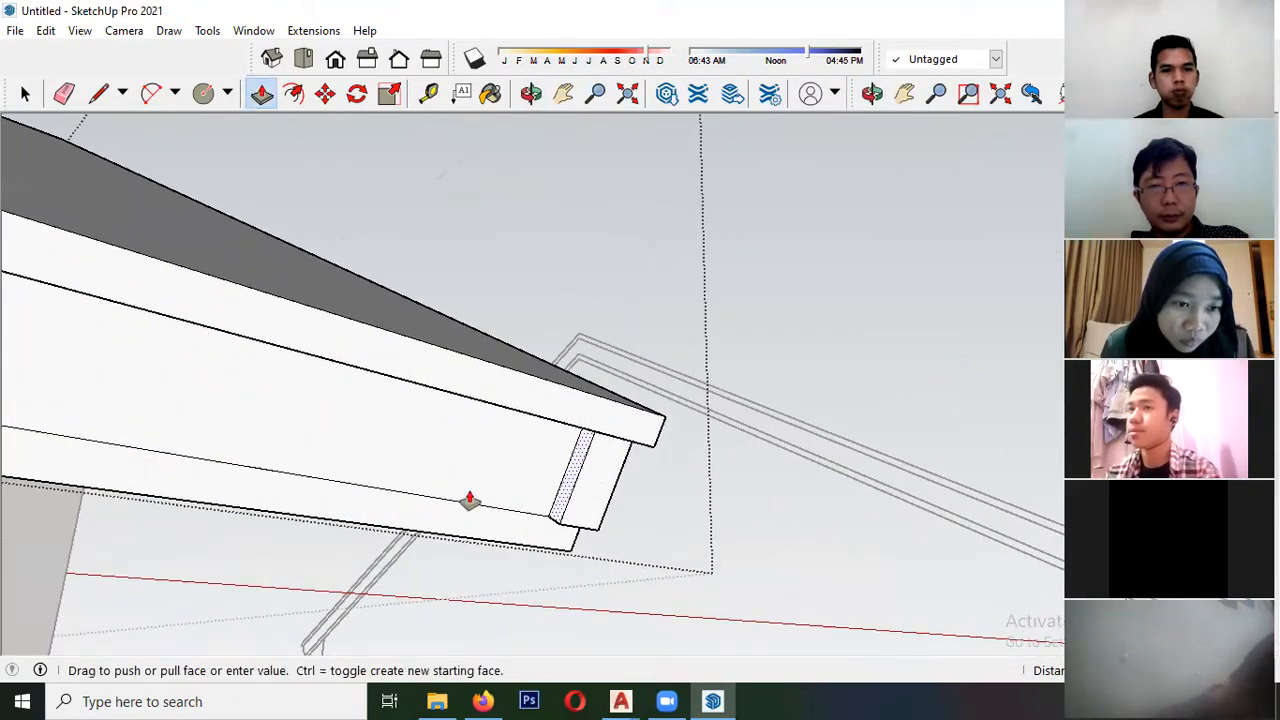
pyautogui.scroll(-3, 415, 485)
pyautogui.scroll(-2, 245, 437)
pyautogui.keyDown('shift'); pyautogui.moveTo(243, 437); pyautogui.dragTo(583, 489, button='middle'); pyautogui.keyUp('shift')
pyautogui.keyDown('shift'); pyautogui.moveTo(390, 410); pyautogui.dragTo(652, 448, button='middle'); pyautogui.keyUp('shift')
pyautogui.keyDown('shift'); pyautogui.moveTo(310, 321); pyautogui.dragTo(610, 488, button='middle'); pyautogui.keyUp('shift')
pyautogui.scroll(-2, 411, 378)
pyautogui.scroll(1, 258, 384)
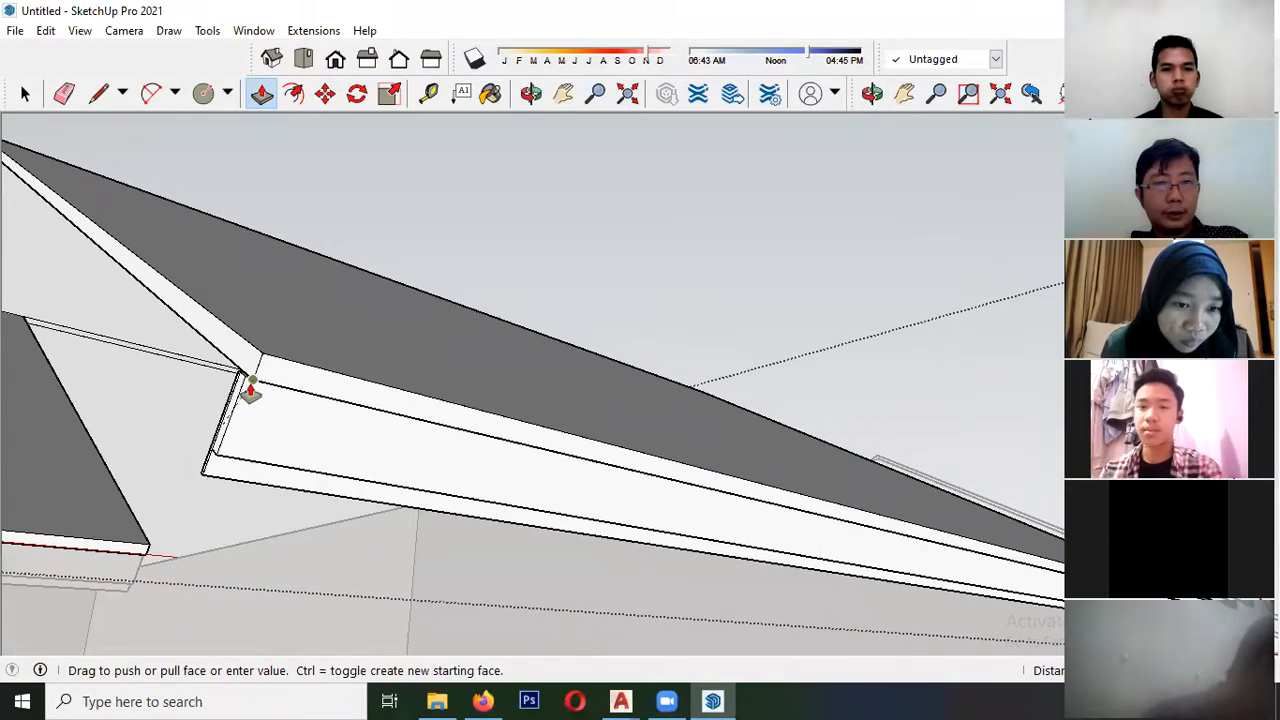
pyautogui.moveTo(243, 407); pyautogui.dragTo(391, 462, button='middle')
pyautogui.click(183, 383)
pyautogui.scroll(1, 262, 363)
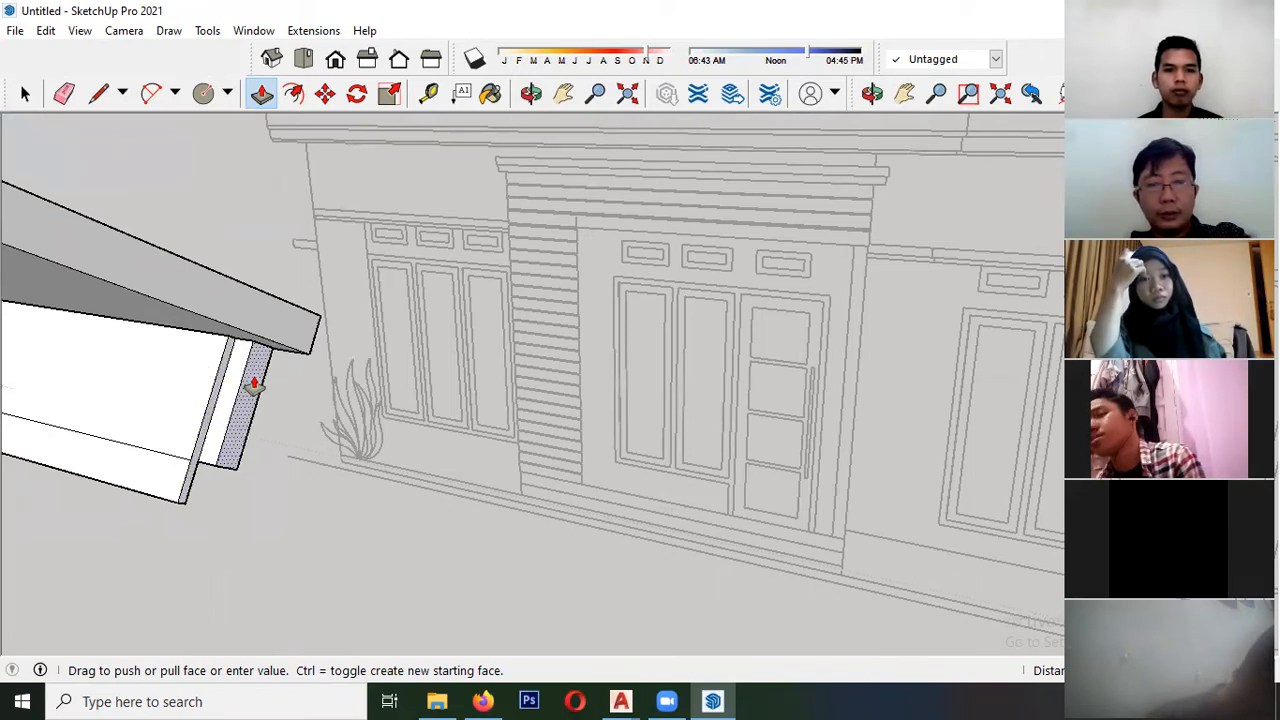
# - Push the narrow edge face of the lower fascia strip inward at the eave corner to widen the step beside the adjoining band
pyautogui.scroll(2, 225, 400)
pyautogui.moveTo(228, 400); pyautogui.dragTo(318, 376, button='middle')
pyautogui.scroll(1, 213, 416)
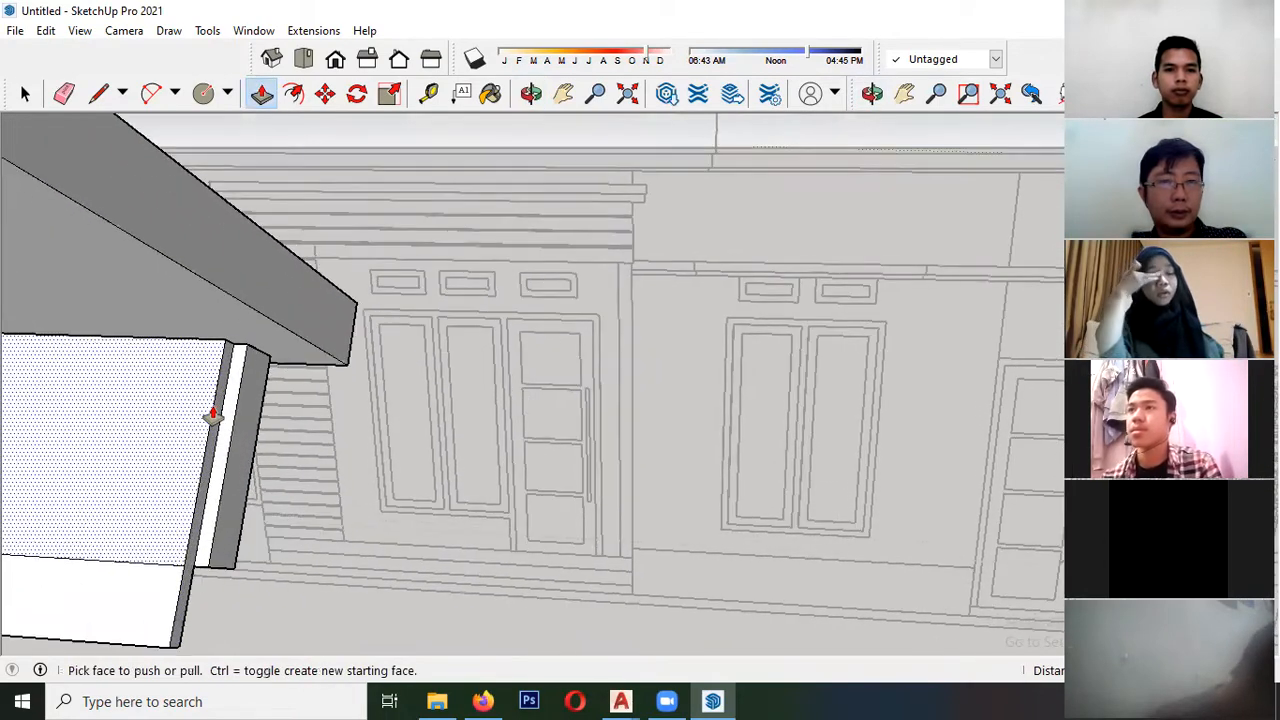
pyautogui.click(213, 416)
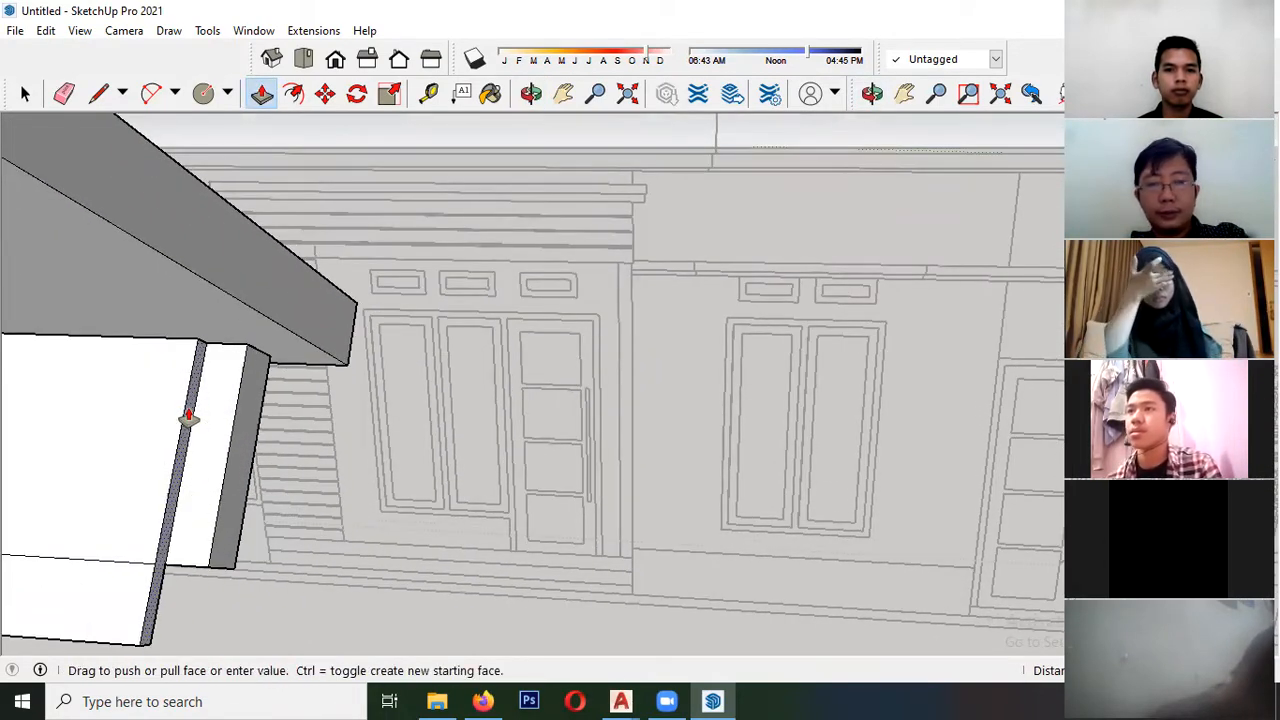
pyautogui.click(157, 420)
# - Copy the strip's inner end edges a short distance inward to divide the fascia's inner face at the eave
pyautogui.press('space')
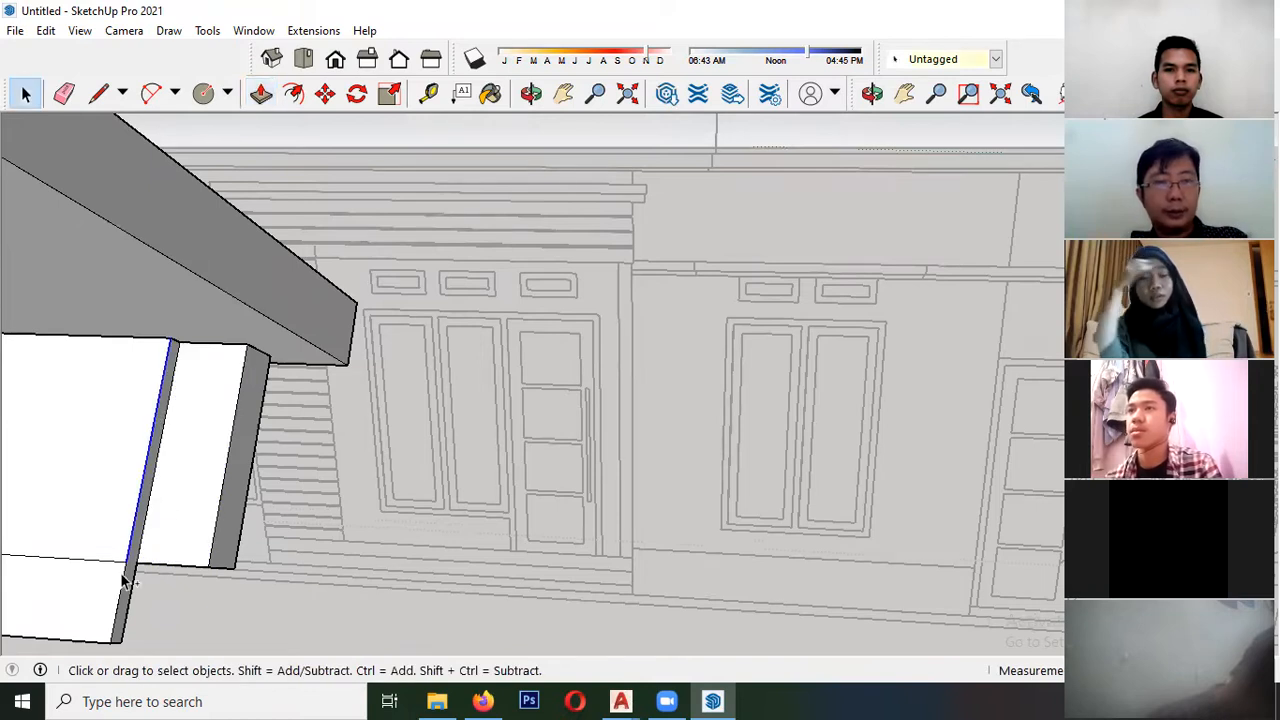
pyautogui.press('m')
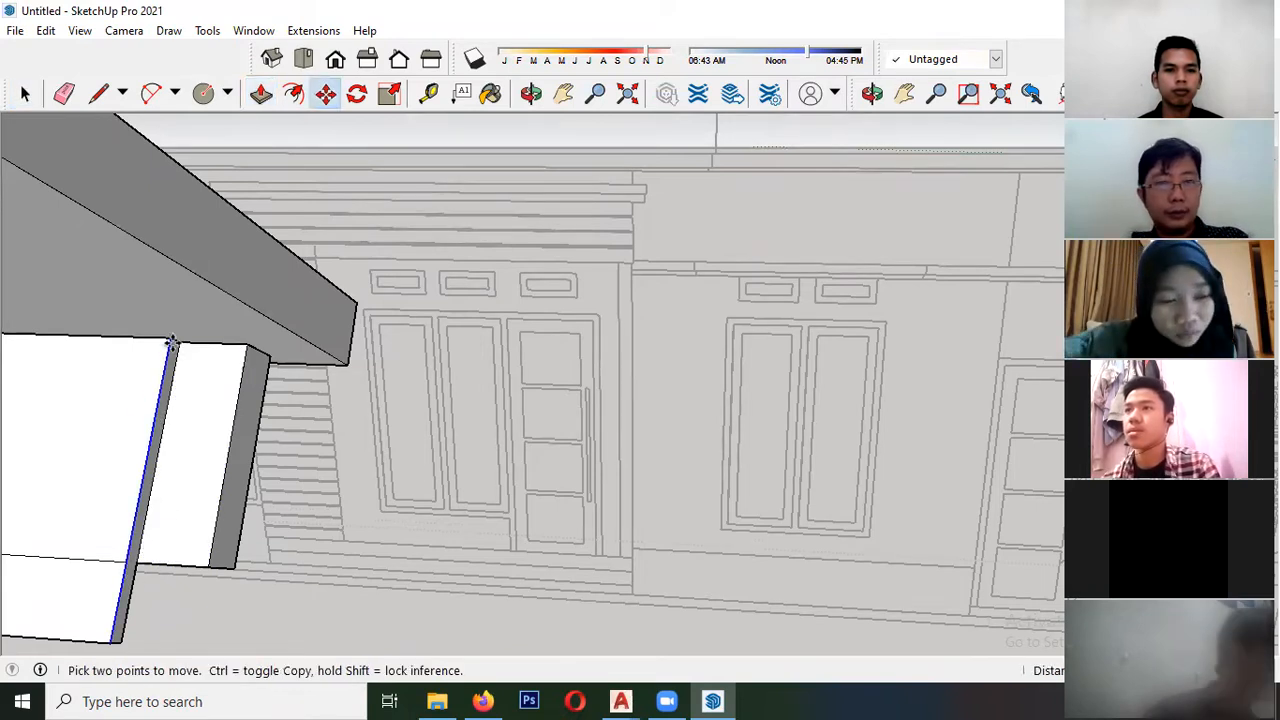
pyautogui.click(171, 343)
pyautogui.press('ctrl')
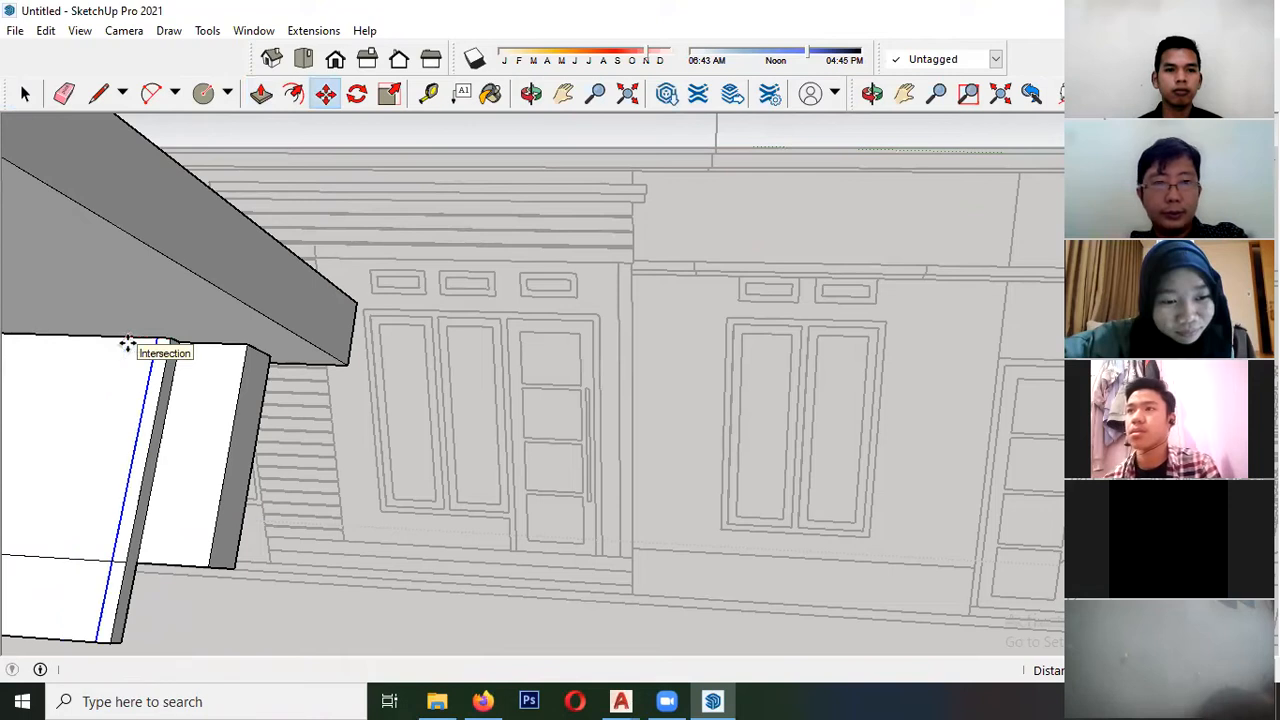
pyautogui.press('space')
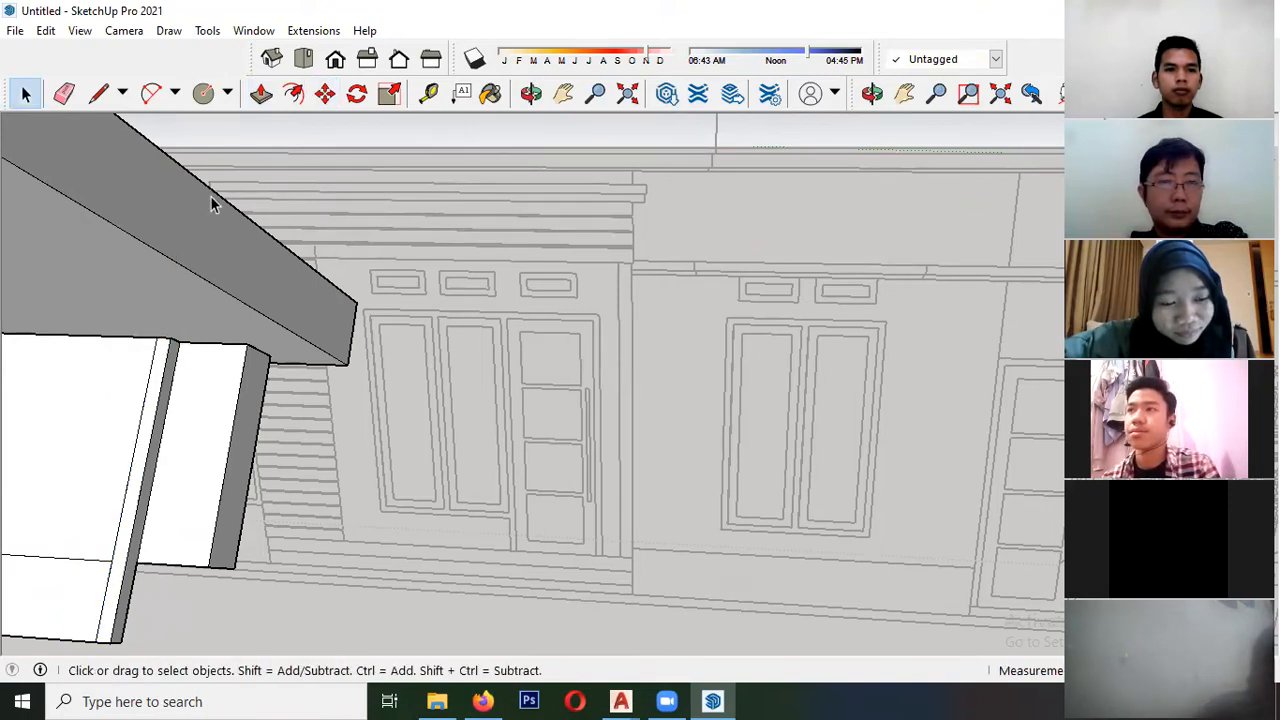
# - Extrude the narrow divided face of the fascia up along the gable slope to the ridge
pyautogui.press('p')
pyautogui.click(146, 409)
pyautogui.moveTo(87, 405); pyautogui.dragTo(639, 483, button='middle')
pyautogui.moveTo(516, 385); pyautogui.dragTo(490, 345, button='middle')
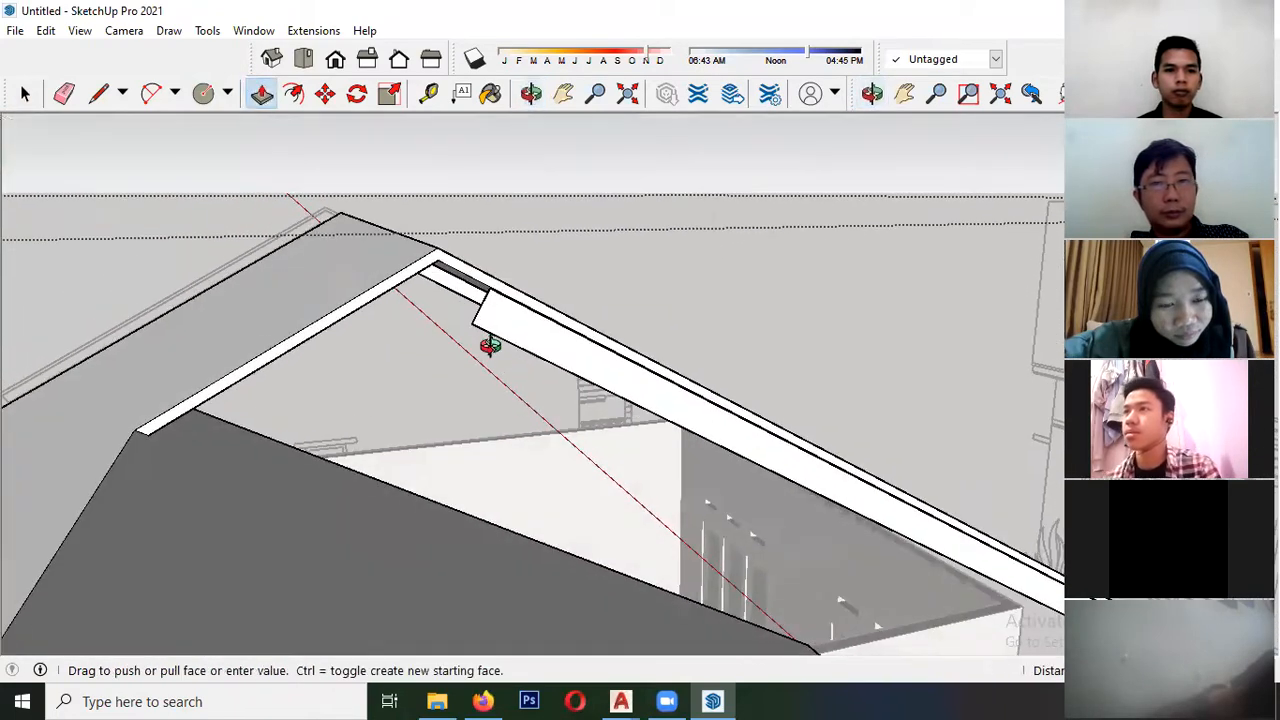
pyautogui.moveTo(444, 272); pyautogui.dragTo(443, 500, button='middle')
pyautogui.scroll(1, 460, 512)
pyautogui.doubleClick(460, 514)
pyautogui.scroll(-5, 533, 521)
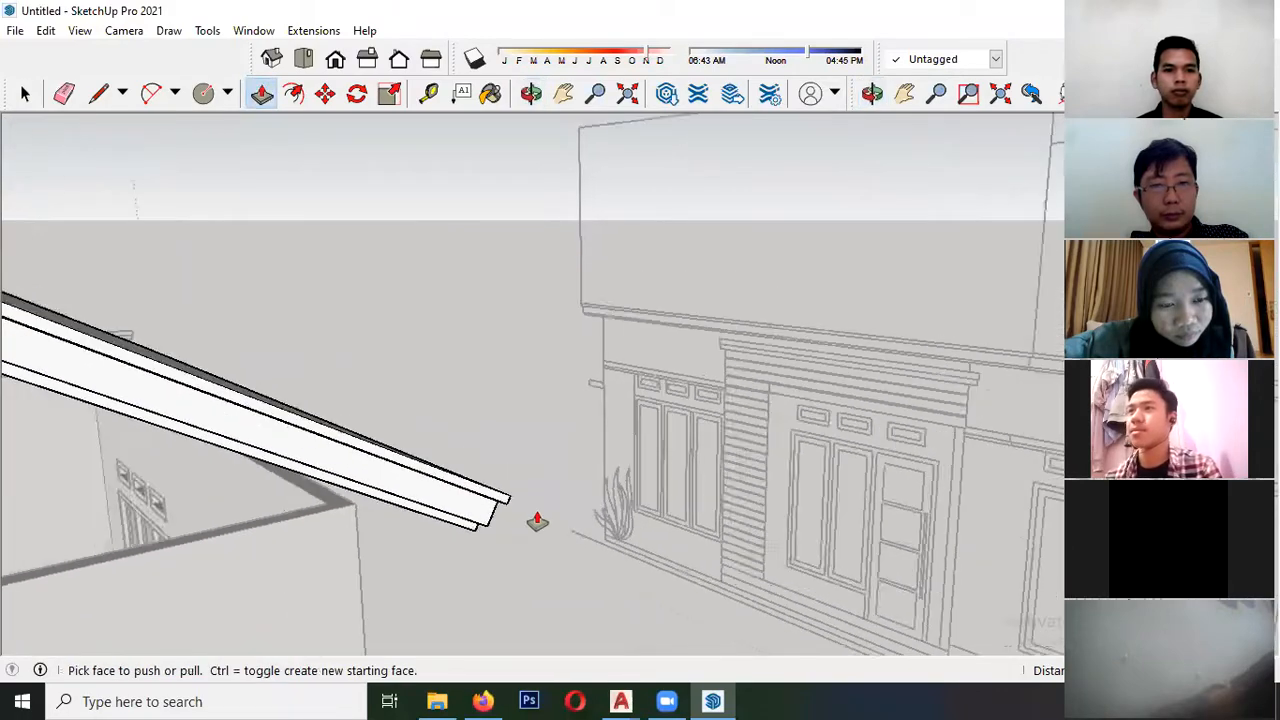
# - Examine the stepped fascia and the open gables from both sides of the house
pyautogui.moveTo(570, 443); pyautogui.dragTo(430, 460, button='middle')
pyautogui.press('space')
pyautogui.scroll(-4, 278, 345)
pyautogui.scroll(5, 423, 437)
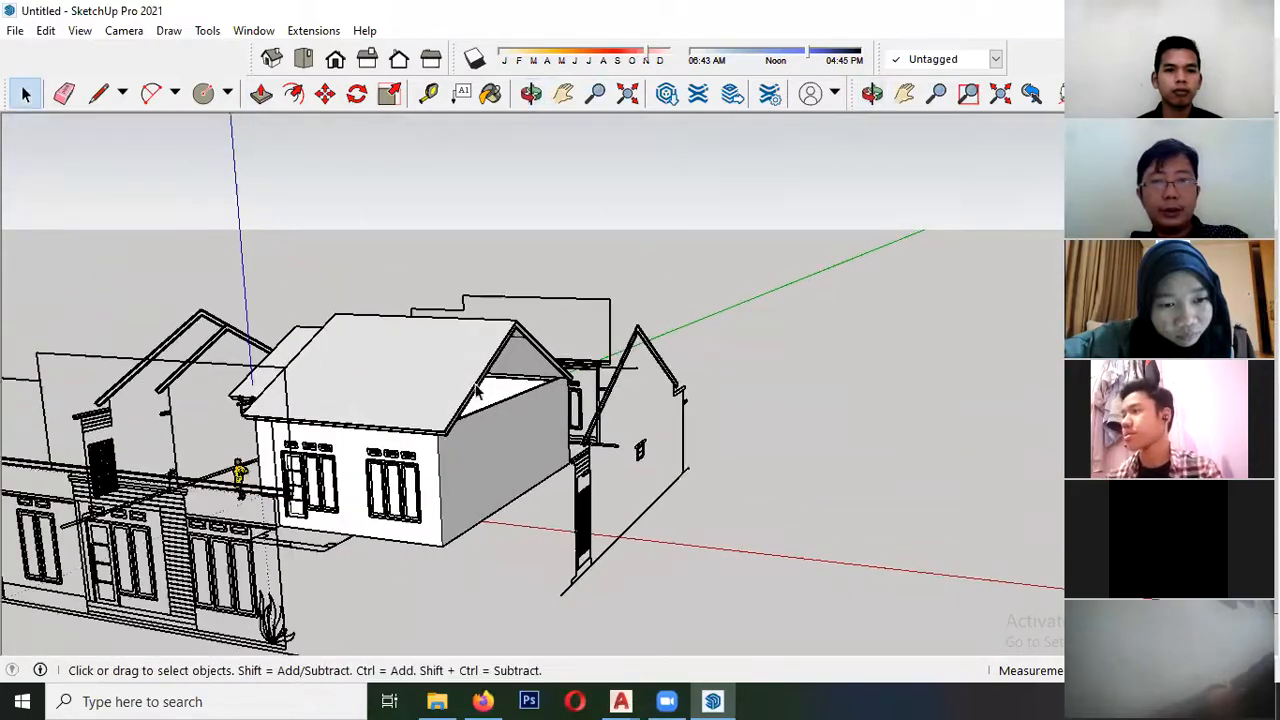
pyautogui.scroll(7, 423, 437)
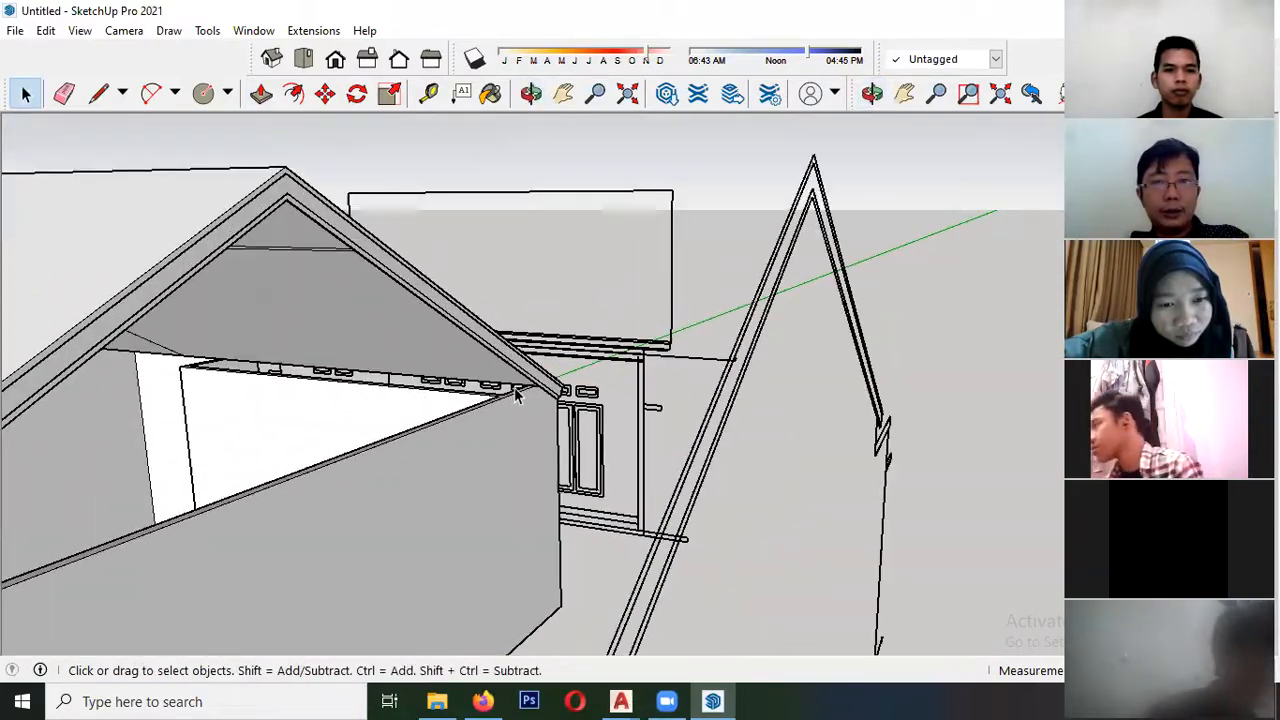
pyautogui.scroll(-8, 545, 371)
pyautogui.moveTo(545, 371); pyautogui.dragTo(383, 297, button='middle')
pyautogui.scroll(3, 591, 360)
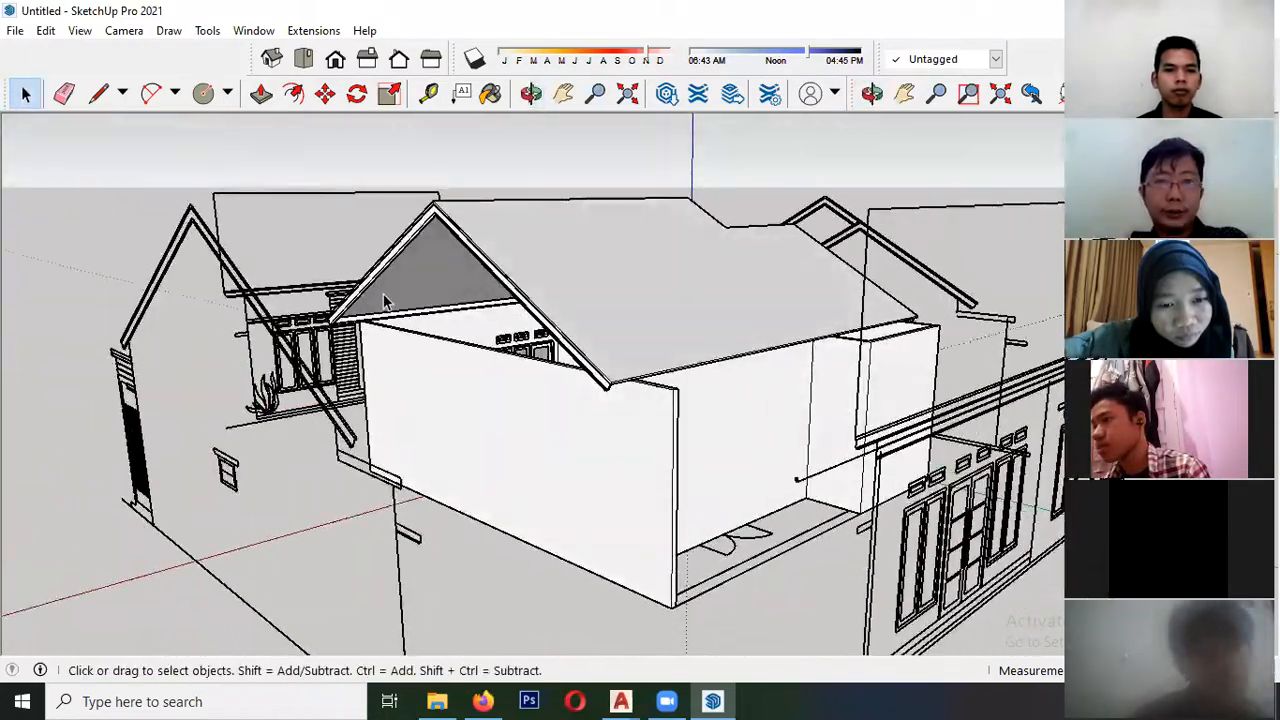
pyautogui.scroll(8, 375, 325)
pyautogui.scroll(3, 340, 333)
# - Draw a triangular face closing the gable between the fascia's inner apex and its two lower eave corners
pyautogui.moveTo(296, 341); pyautogui.dragTo(185, 352, button='middle')
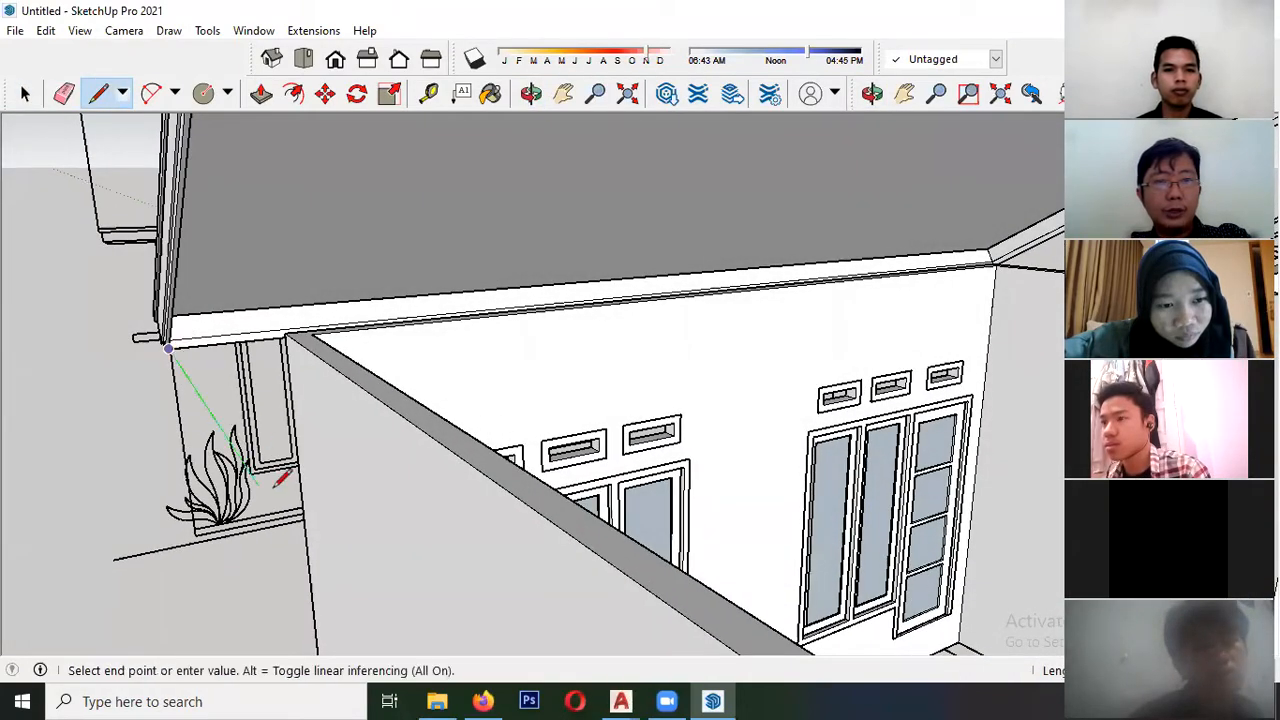
pyautogui.scroll(-5, 290, 340)
pyautogui.moveTo(294, 337); pyautogui.dragTo(385, 298, button='middle')
pyautogui.scroll(-1, 368, 250)
pyautogui.scroll(4, 365, 258)
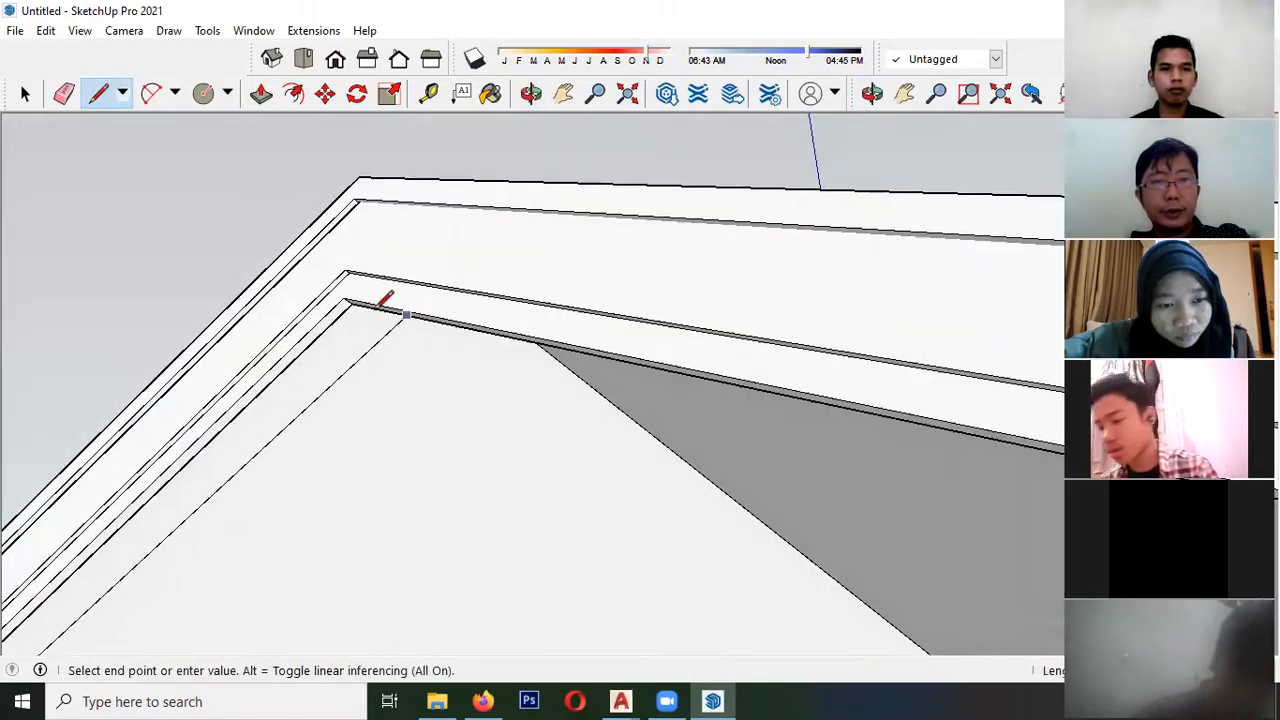
pyautogui.scroll(-4, 209, 280)
pyautogui.moveTo(525, 436); pyautogui.dragTo(330, 430, button='middle')
pyautogui.keyDown('shift'); pyautogui.moveTo(330, 430); pyautogui.dragTo(90, 300, button='middle'); pyautogui.keyUp('shift')
pyautogui.keyDown('shift'); pyautogui.moveTo(425, 428); pyautogui.dragTo(269, 451, button='middle'); pyautogui.keyUp('shift')
pyautogui.moveTo(584, 553)
pyautogui.keyDown('shift'); pyautogui.mouseDown(button='middle')
pyautogui.moveTo(190, 445)
pyautogui.moveTo(597, 571)
pyautogui.moveTo(609, 457)
pyautogui.mouseUp(button='middle'); pyautogui.keyUp('shift')
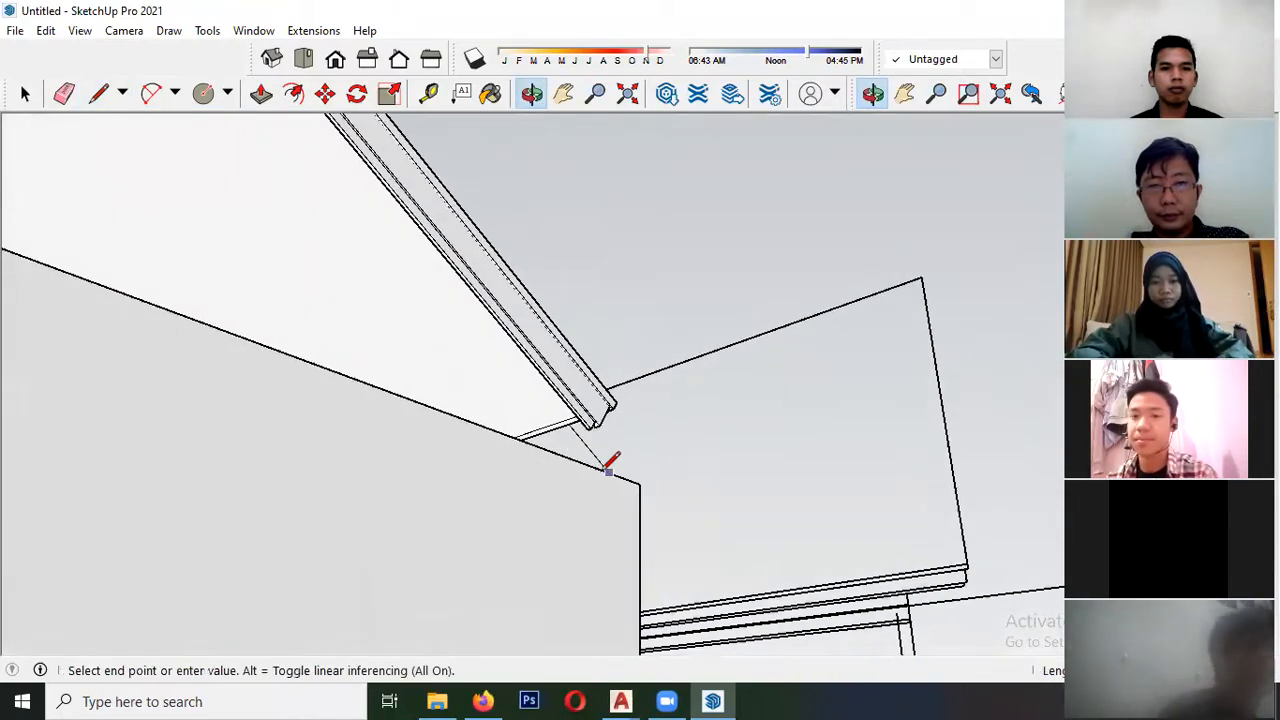
pyautogui.scroll(4, 590, 410)
pyautogui.scroll(-3, 590, 495)
pyautogui.moveTo(577, 523); pyautogui.dragTo(568, 492, button='middle')
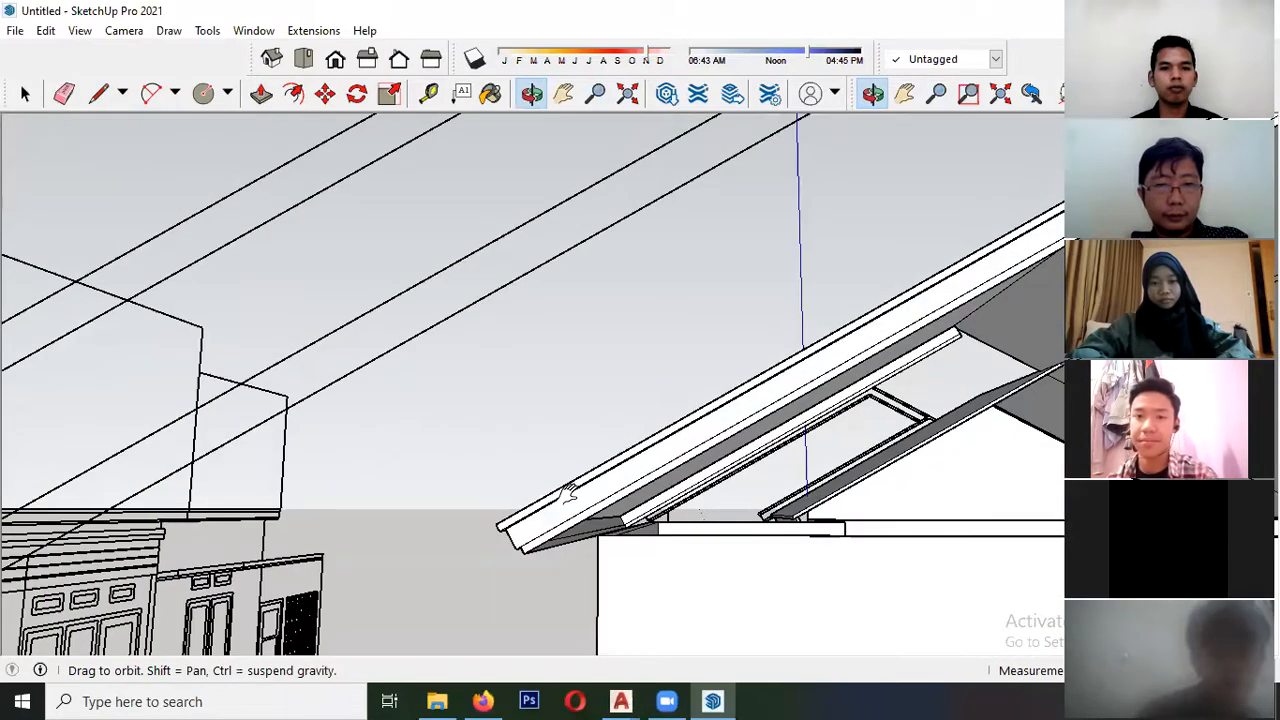
pyautogui.moveTo(412, 578); pyautogui.dragTo(257, 545, button='middle')
pyautogui.scroll(2, 180, 520)
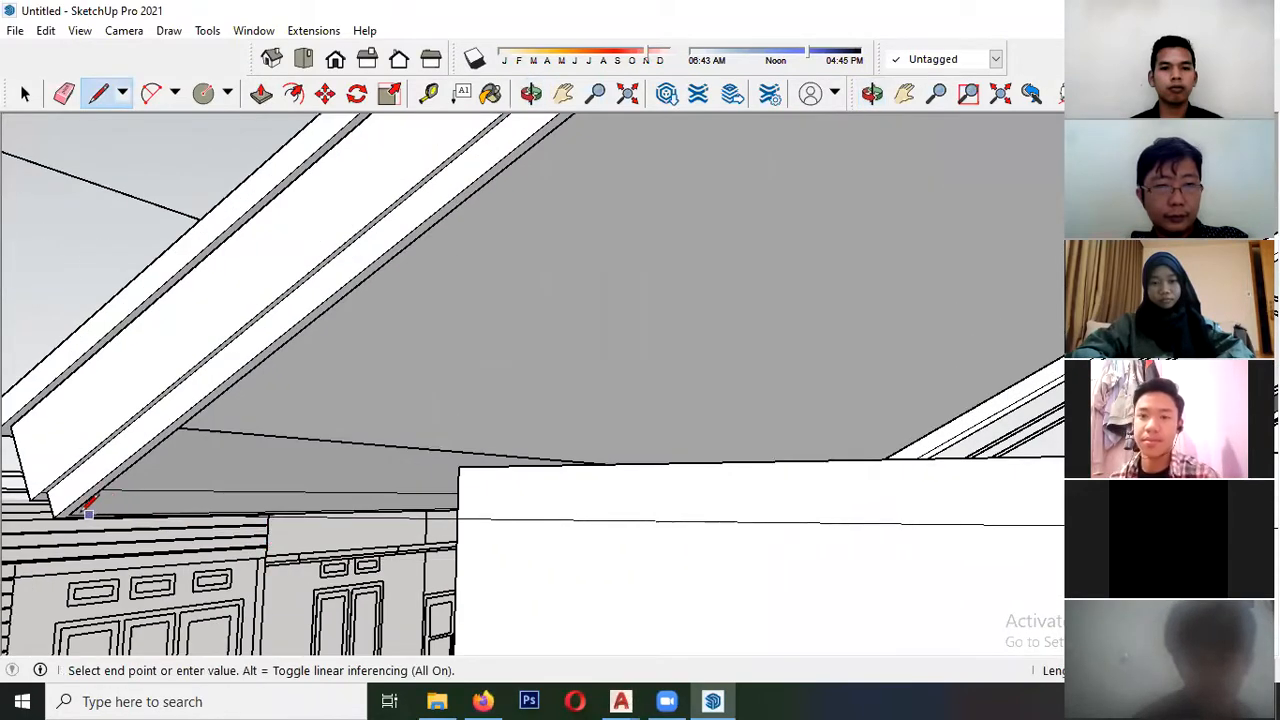
# - Make the triangular gable face a component
pyautogui.press('space')
pyautogui.rightClick(240, 464)
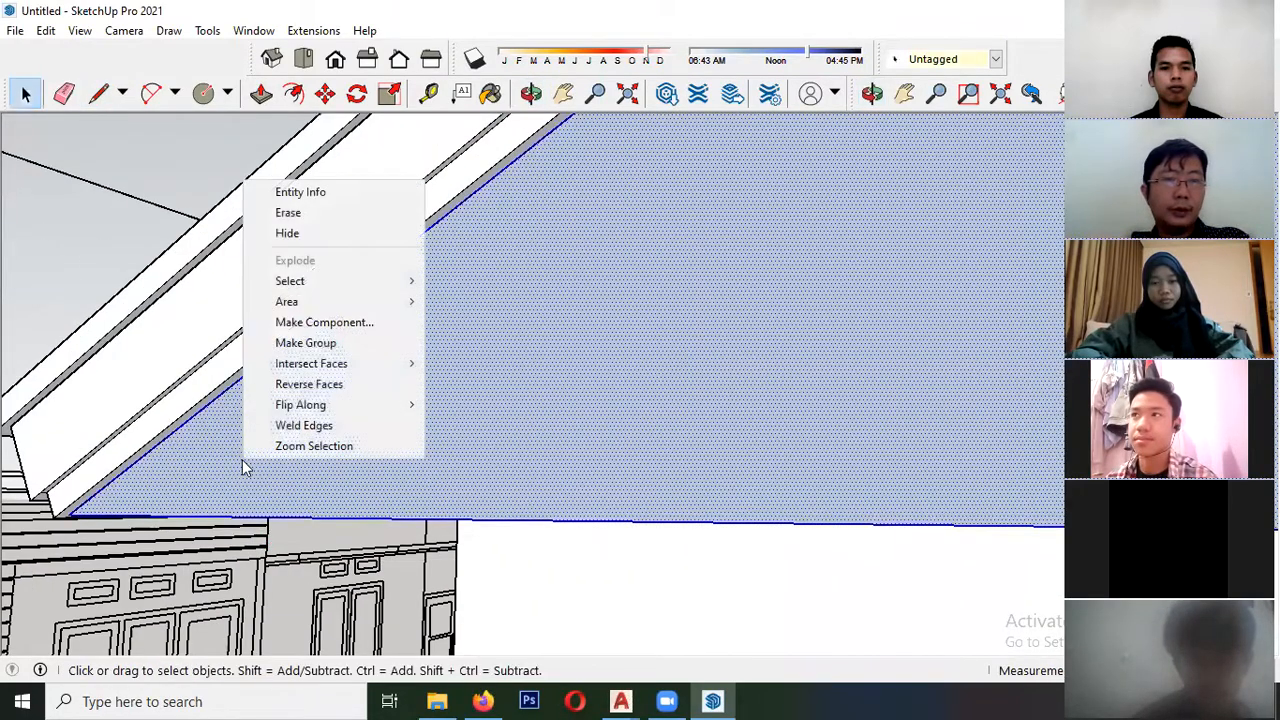
pyautogui.click(343, 323)
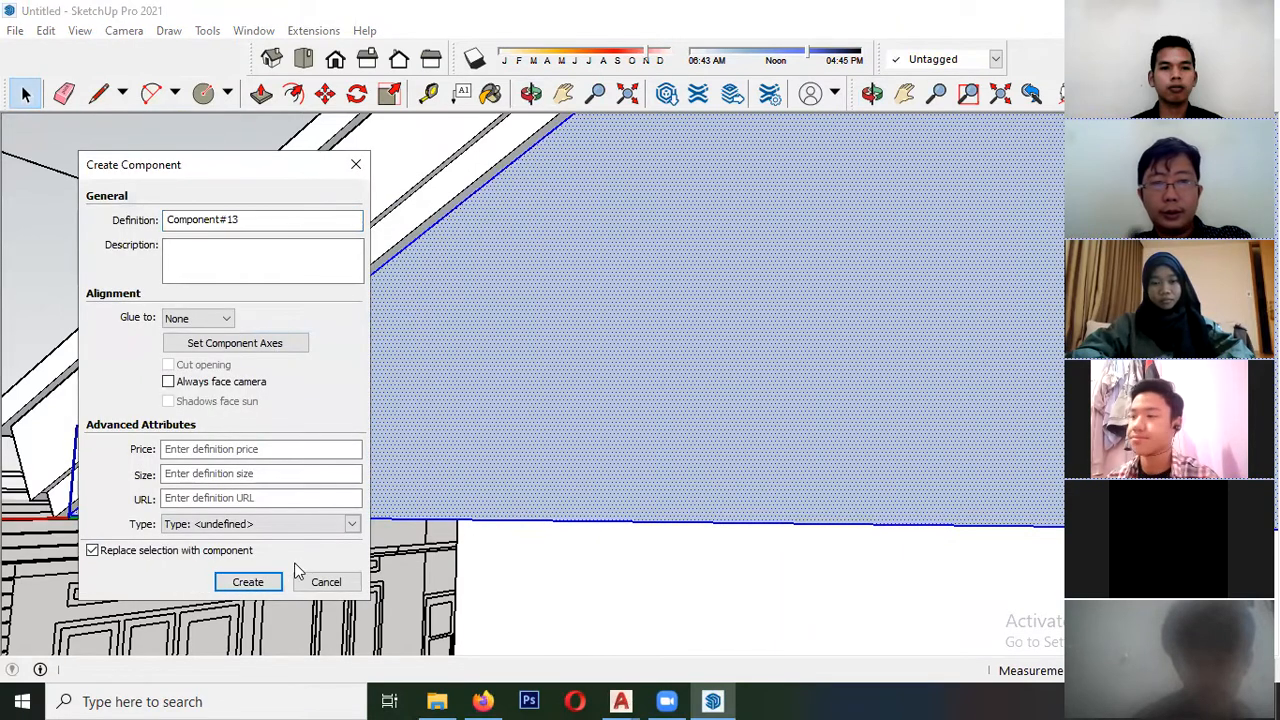
pyautogui.click(258, 582)
# - Move the gable component inward from the fascia to the plane of the side wall
pyautogui.press('m')
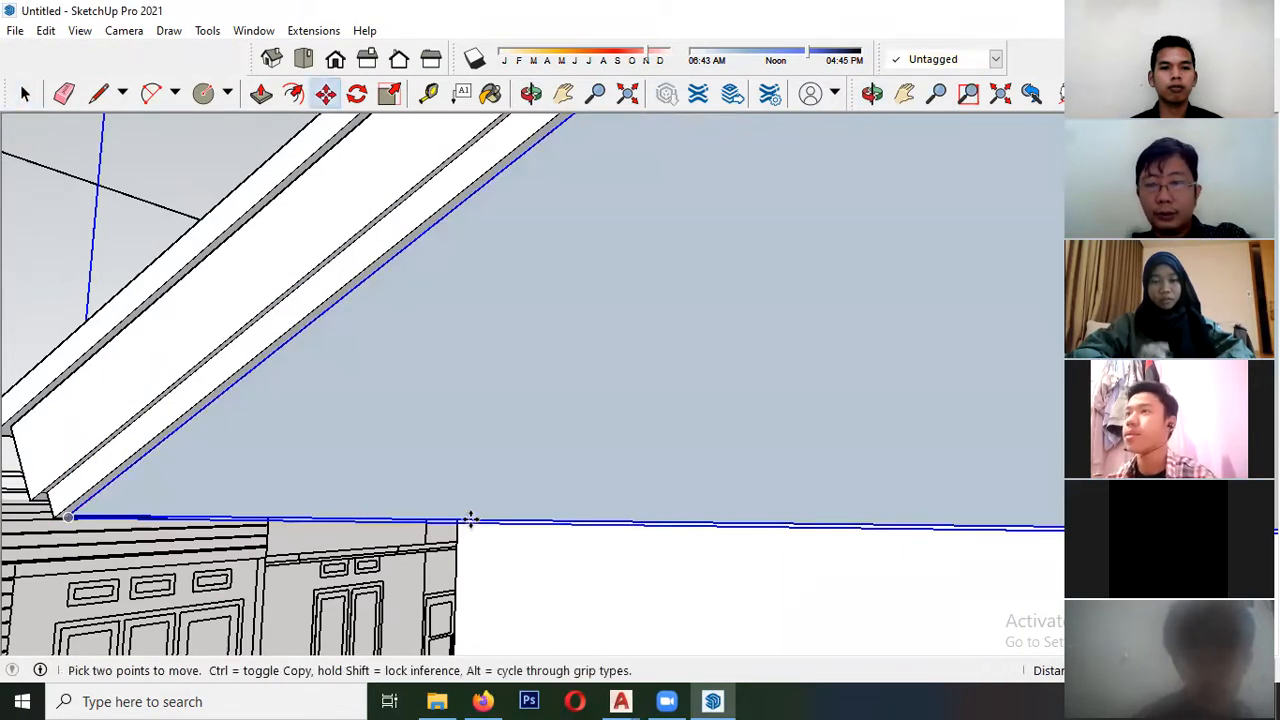
pyautogui.click(470, 519)
pyautogui.click(614, 555)
pyautogui.moveTo(434, 517); pyautogui.dragTo(240, 522, button='middle')
pyautogui.press('space')
pyautogui.scroll(2, 309, 392)
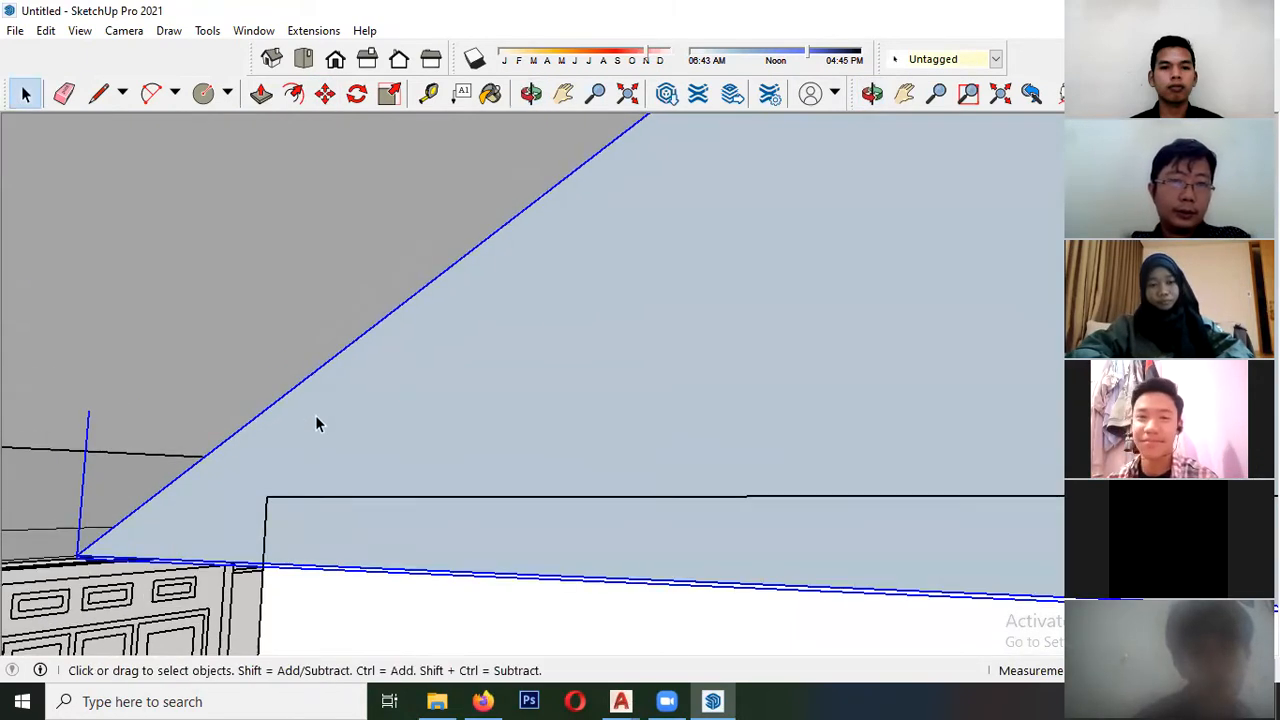
# - Inside the gable component, draw a line between its sloping edges level with the top of the side wall
pyautogui.doubleClick(315, 416)
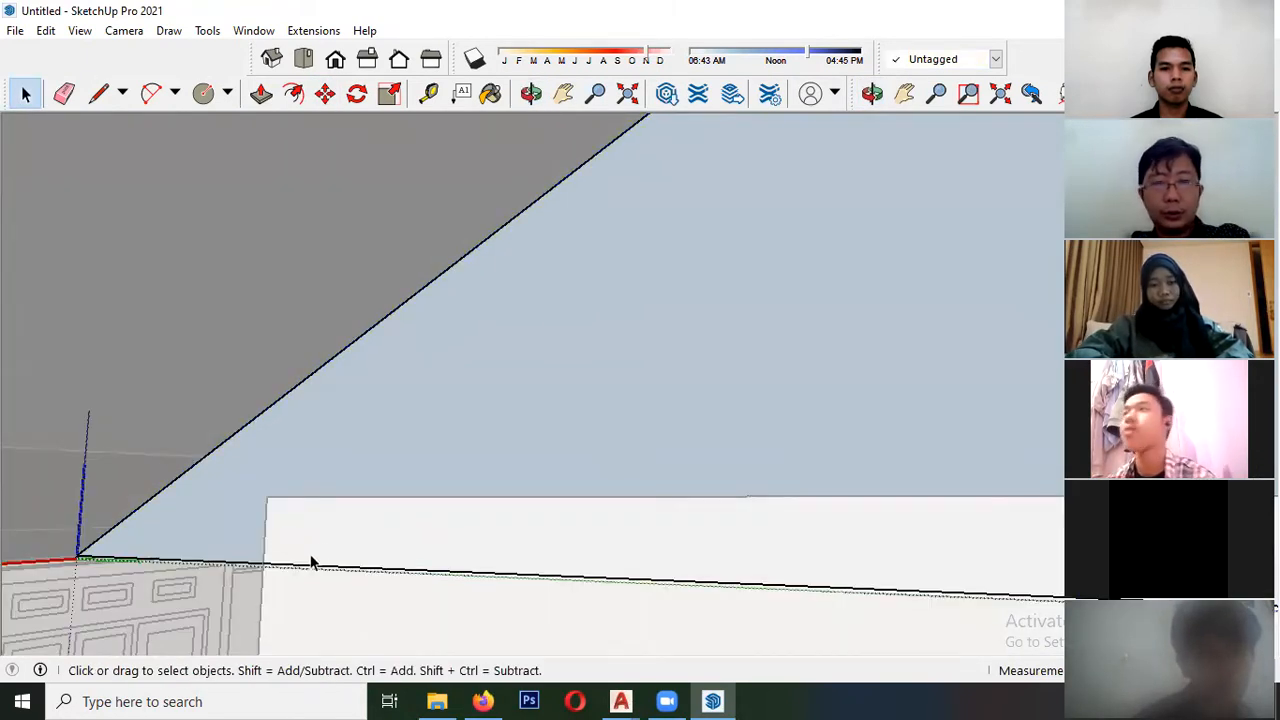
pyautogui.click(152, 495)
pyautogui.press('space')
pyautogui.press('l')
pyautogui.click(152, 495)
pyautogui.scroll(-5, 12, 452)
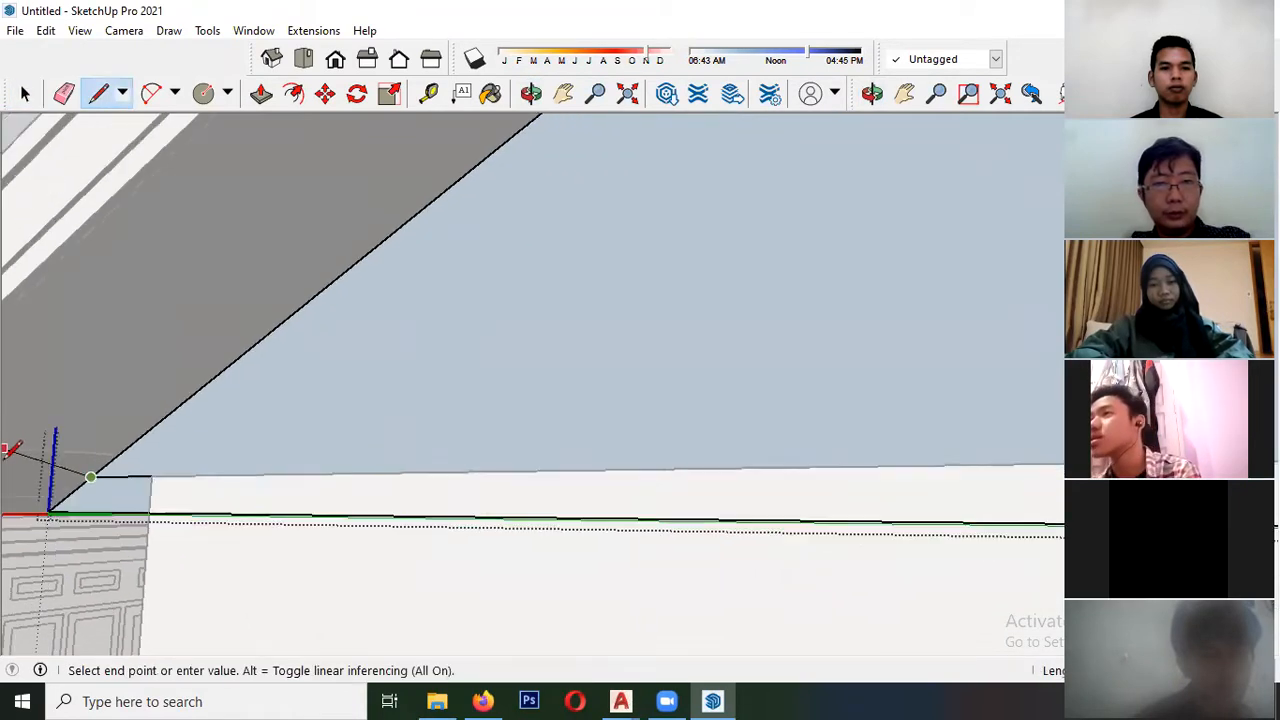
pyautogui.moveTo(243, 446); pyautogui.dragTo(612, 420, button='middle')
pyautogui.moveTo(505, 458); pyautogui.dragTo(500, 486, button='middle')
pyautogui.scroll(2, 519, 432)
pyautogui.click(530, 425)
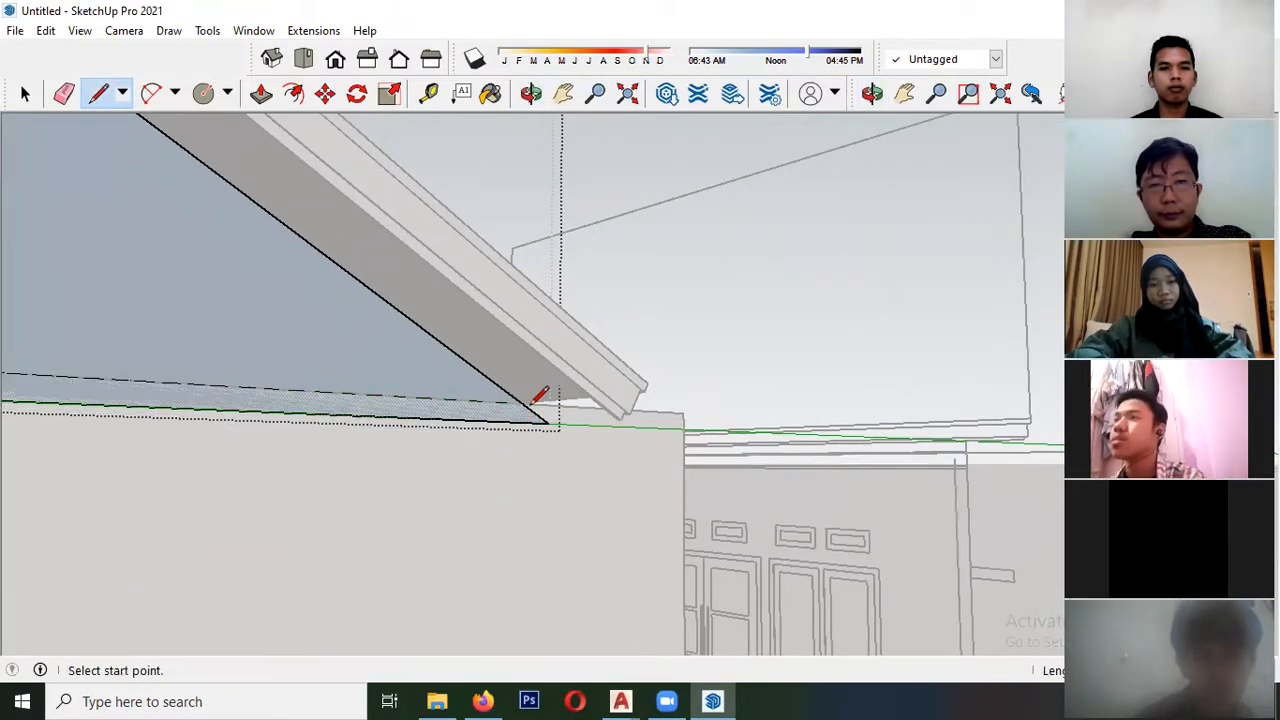
# - Remove the strip of the gable face below the line at the wall top
pyautogui.press('space')
pyautogui.scroll(-4, 560, 425)
pyautogui.moveTo(450, 426); pyautogui.dragTo(188, 445, button='middle')
pyautogui.scroll(5, 188, 440)
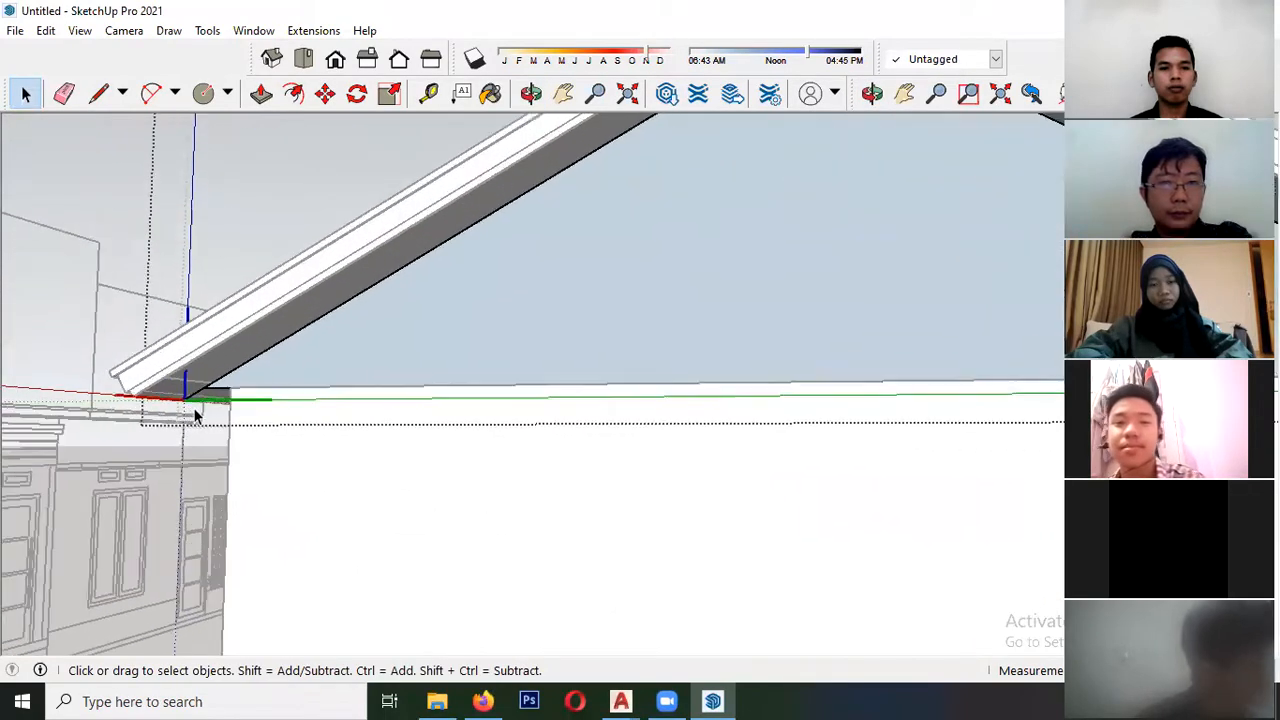
# - Extrude the trimmed gable face to give it wall thickness and close the component
pyautogui.click(261, 93)
pyautogui.click(366, 337)
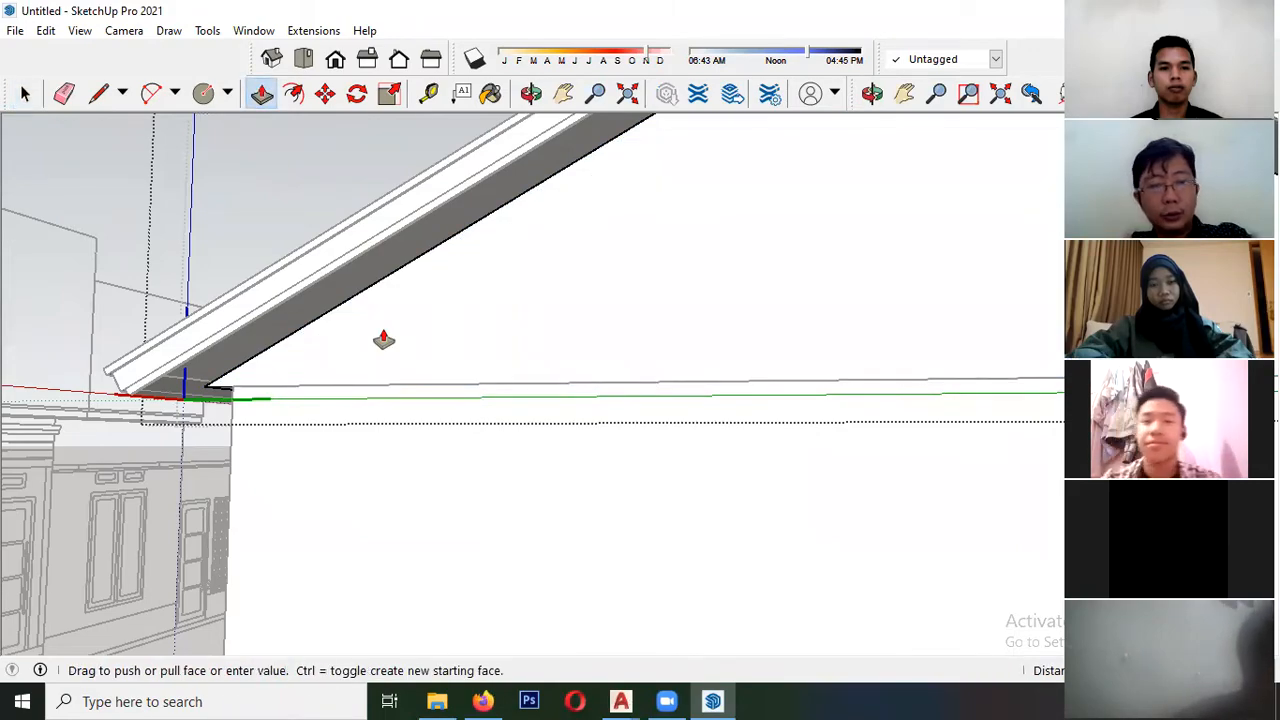
pyautogui.click(384, 340)
pyautogui.moveTo(384, 340); pyautogui.dragTo(435, 495, button='middle')
pyautogui.scroll(-4, 180, 383)
pyautogui.press('space')
pyautogui.click(9, 361)
# - Examine the closed gable and the whole house alongside the surrounding elevation drawings
pyautogui.scroll(-3, 60, 363)
pyautogui.scroll(-3, 266, 537)
pyautogui.moveTo(266, 537)
pyautogui.mouseDown(button='middle')
pyautogui.moveTo(446, 397)
pyautogui.moveTo(510, 395)
pyautogui.mouseUp(button='middle')
pyautogui.moveTo(406, 409)
pyautogui.mouseDown(button='middle')
pyautogui.moveTo(288, 293)
pyautogui.moveTo(351, 249)
pyautogui.mouseUp(button='middle')
pyautogui.scroll(8, 428, 320)
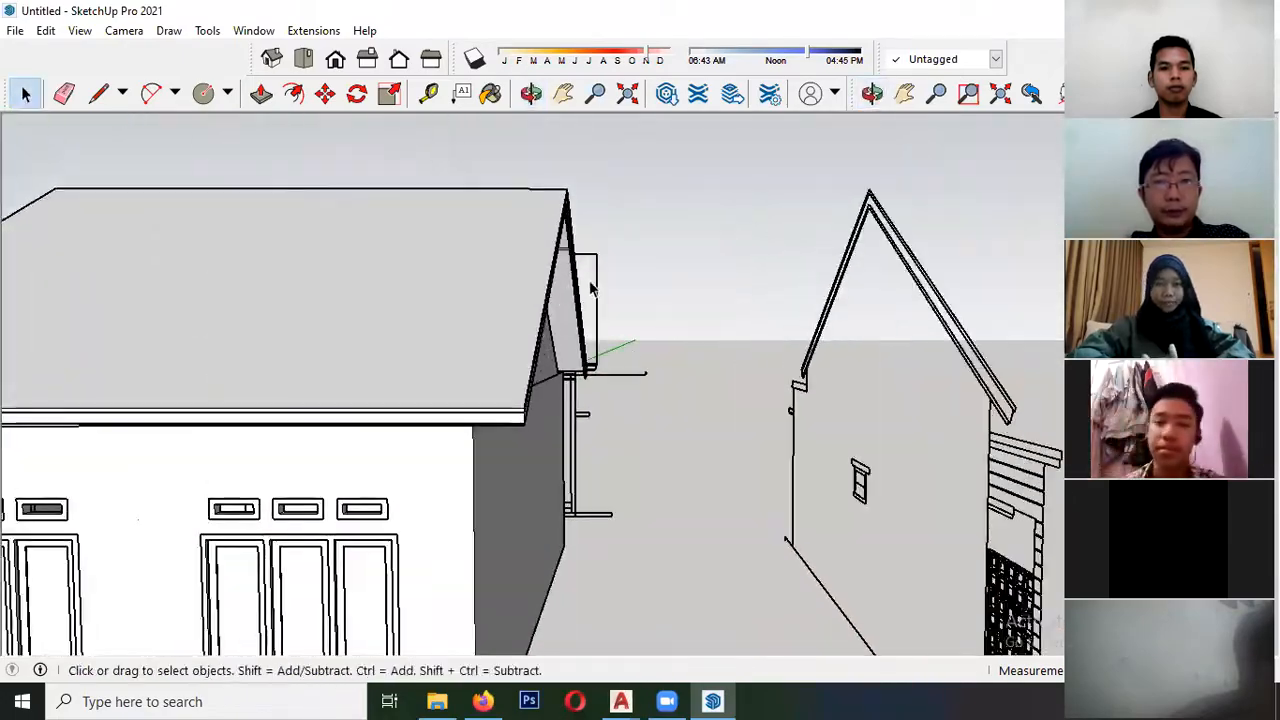
pyautogui.scroll(1, 572, 243)
pyautogui.moveTo(572, 243)
pyautogui.keyDown('shift'); pyautogui.mouseDown(button='middle')
pyautogui.moveTo(466, 266)
pyautogui.moveTo(323, 400)
pyautogui.moveTo(229, 343)
pyautogui.moveTo(243, 393)
pyautogui.moveTo(11, 569)
pyautogui.mouseUp(button='middle'); pyautogui.keyUp('shift')
pyautogui.scroll(3, 323, 400)
pyautogui.scroll(-6, 489, 409)
pyautogui.moveTo(331, 449)
pyautogui.keyDown('shift'); pyautogui.mouseDown(button='middle')
pyautogui.moveTo(414, 293)
pyautogui.moveTo(389, 343)
pyautogui.moveTo(480, 343)
pyautogui.mouseUp(button='middle'); pyautogui.keyUp('shift')
pyautogui.scroll(-3, 470, 290)
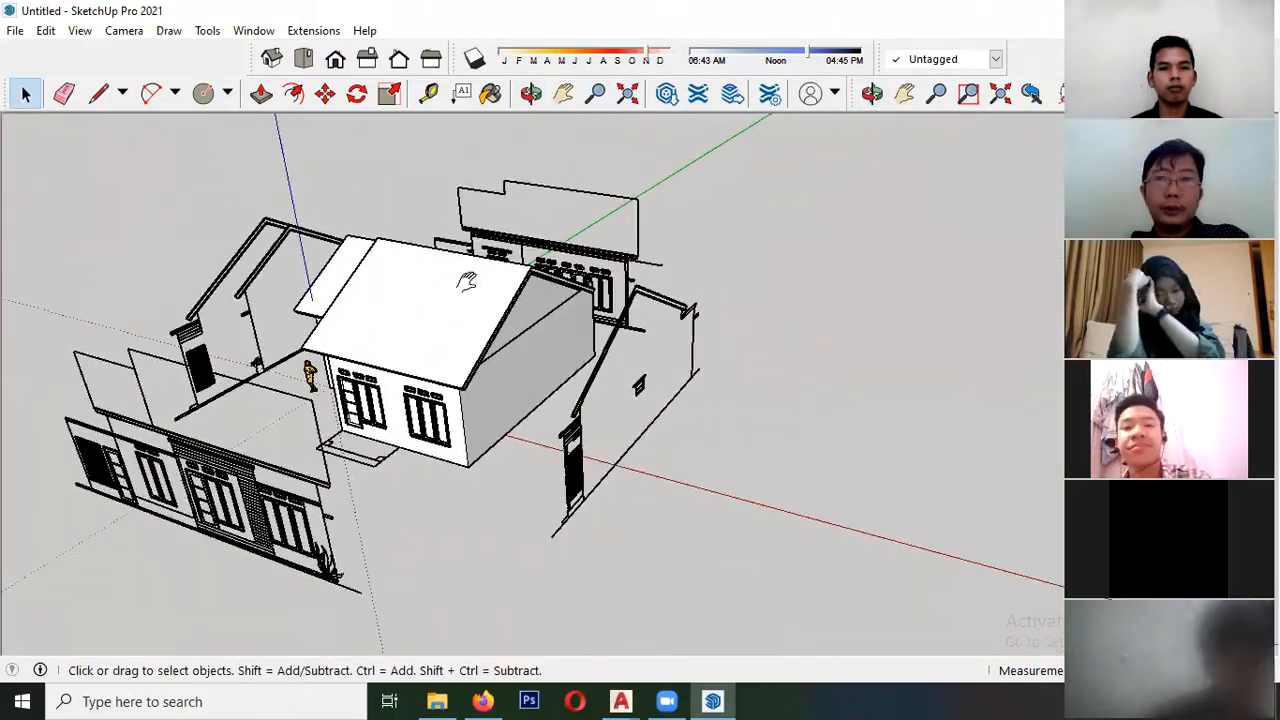
pyautogui.scroll(2, 522, 322)
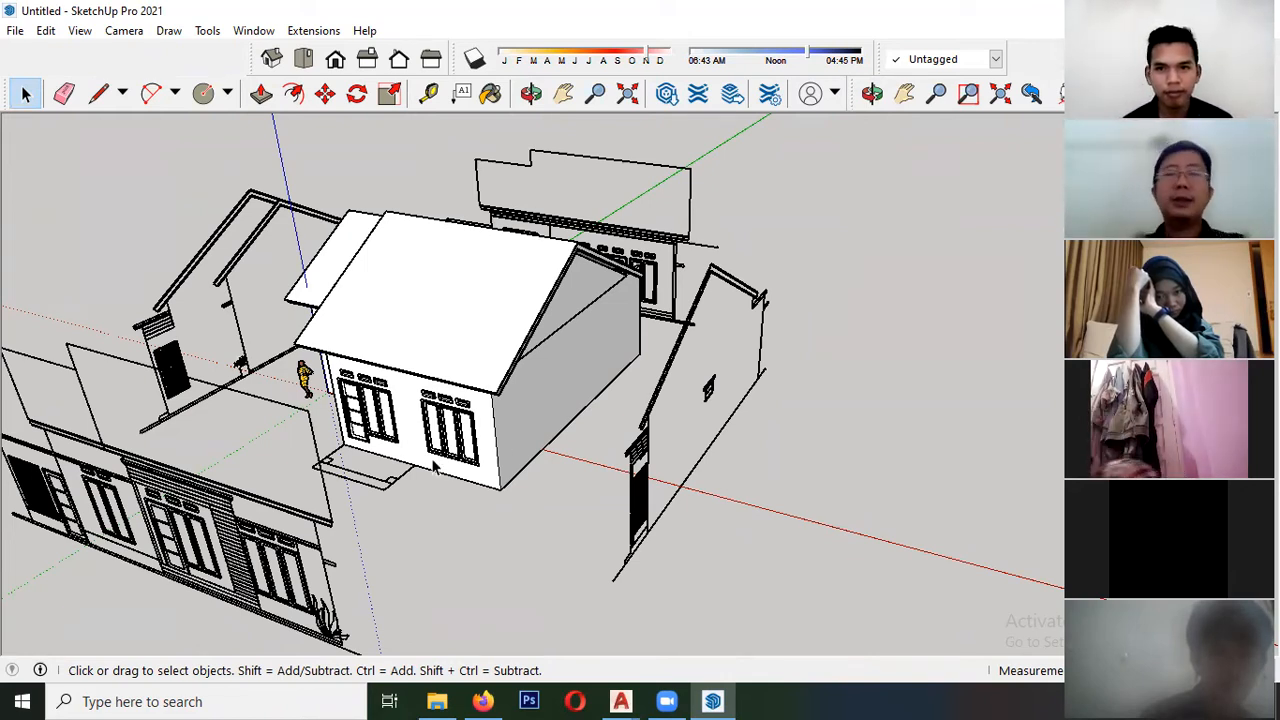
pyautogui.scroll(3, 412, 394)
pyautogui.scroll(-4, 398, 158)
pyautogui.moveTo(266, 312)
pyautogui.mouseDown(button='middle')
pyautogui.moveTo(323, 234)
pyautogui.moveTo(485, 235)
pyautogui.moveTo(457, 471)
pyautogui.moveTo(394, 228)
pyautogui.moveTo(474, 297)
pyautogui.moveTo(246, 184)
pyautogui.mouseUp(button='middle')
pyautogui.scroll(3, 550, 160)
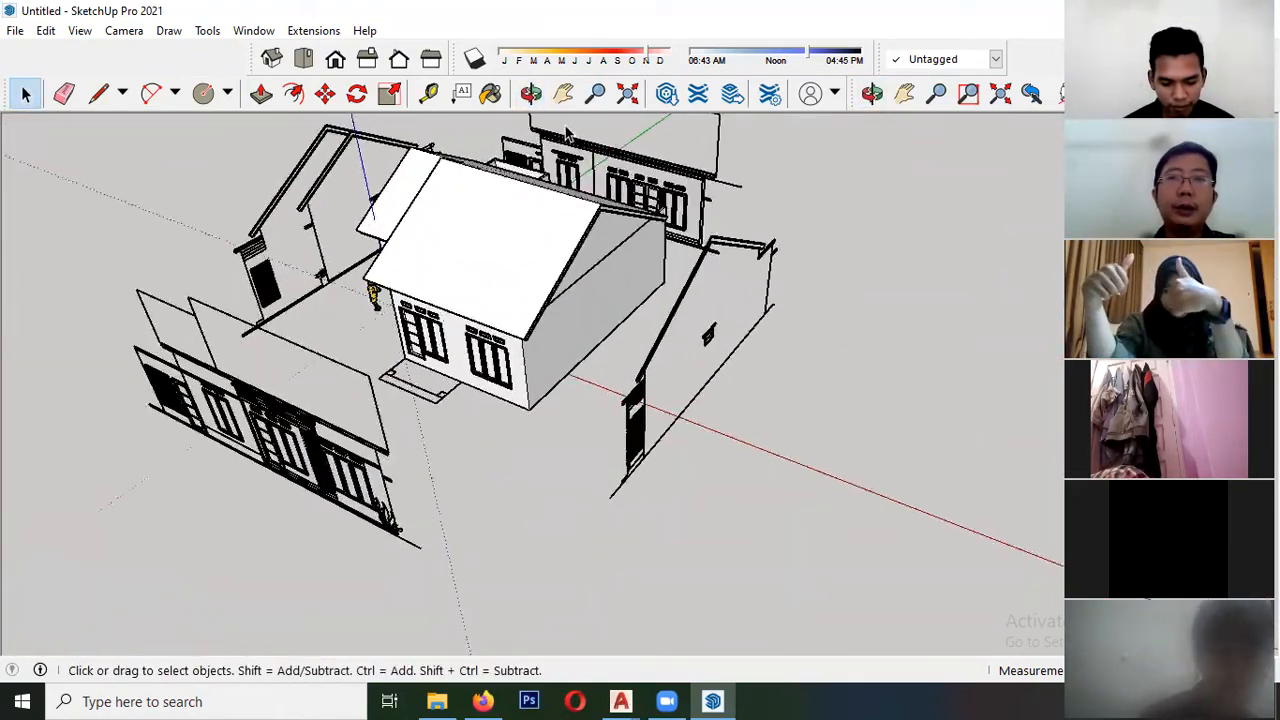
pyautogui.scroll(-4, 385, 330)
pyautogui.scroll(2, 530, 193)
pyautogui.scroll(2, 414, 283)
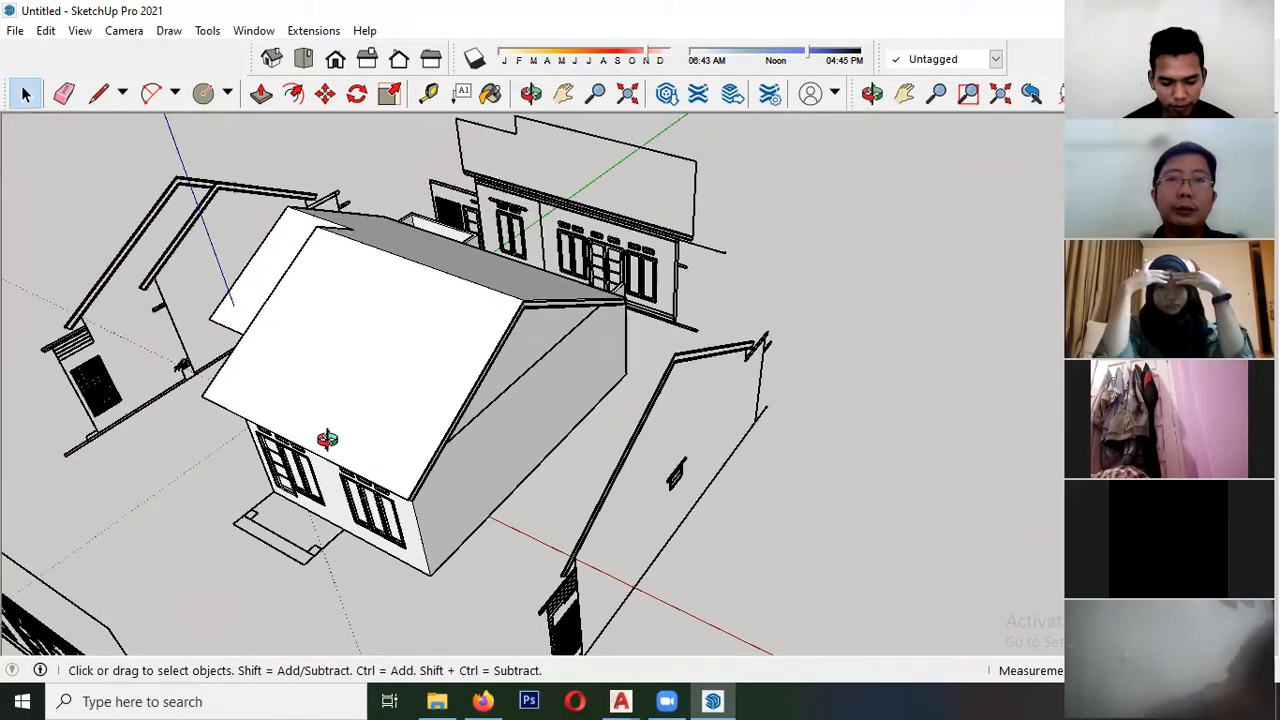
pyautogui.moveTo(414, 283); pyautogui.dragTo(354, 351, button='middle')
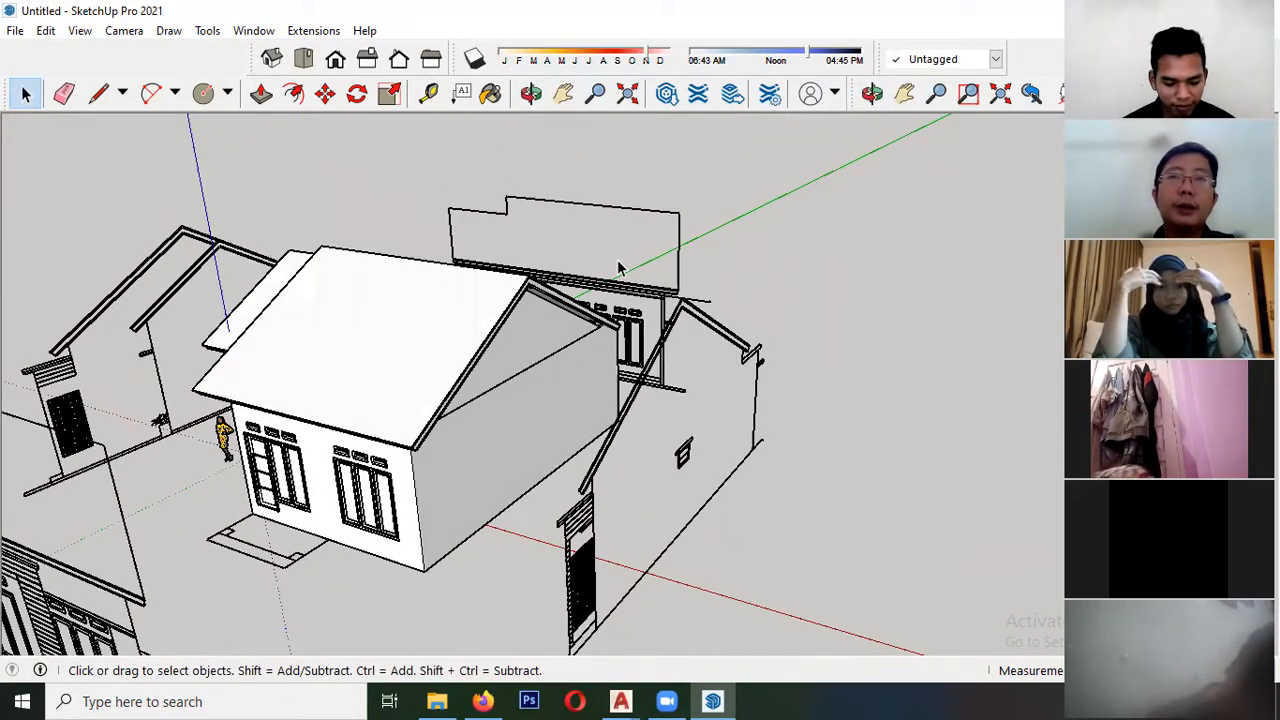
pyautogui.moveTo(443, 406); pyautogui.dragTo(420, 386, button='middle')
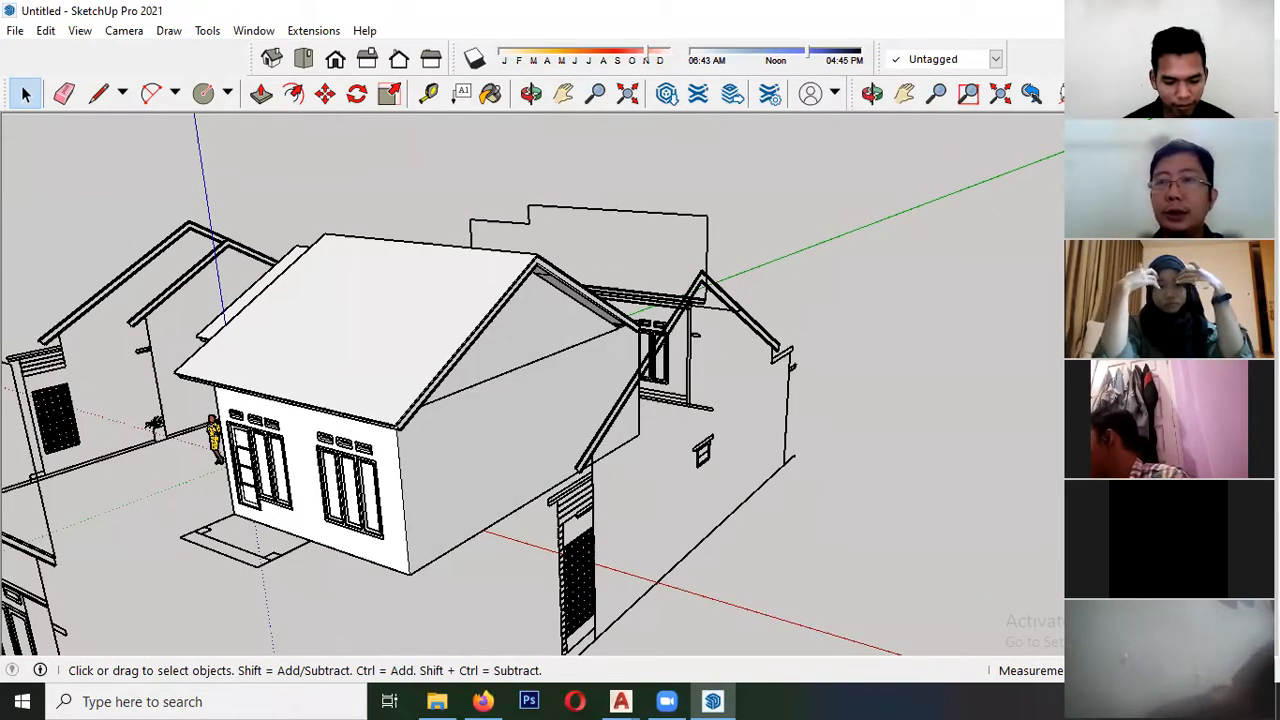
# - Try painting the entire larger roof component with the red metal roofing material, and undo the paint
pyautogui.press('b')
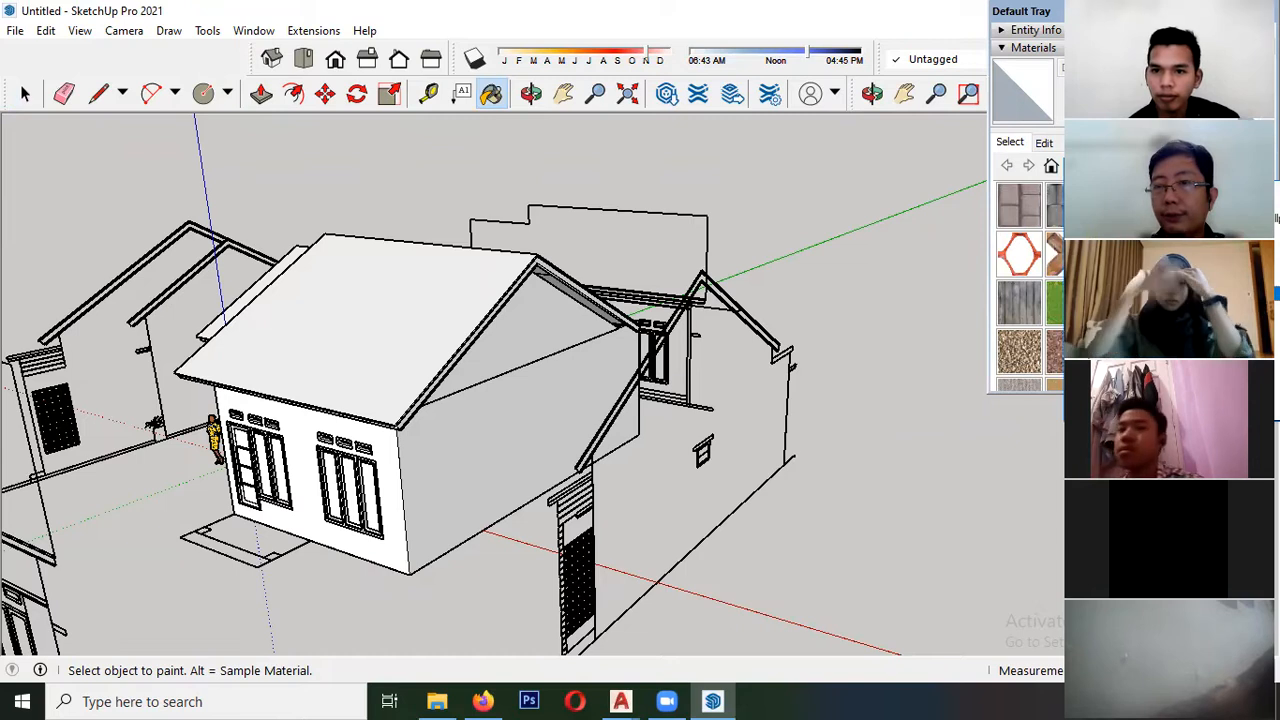
pyautogui.click(1150, 324)
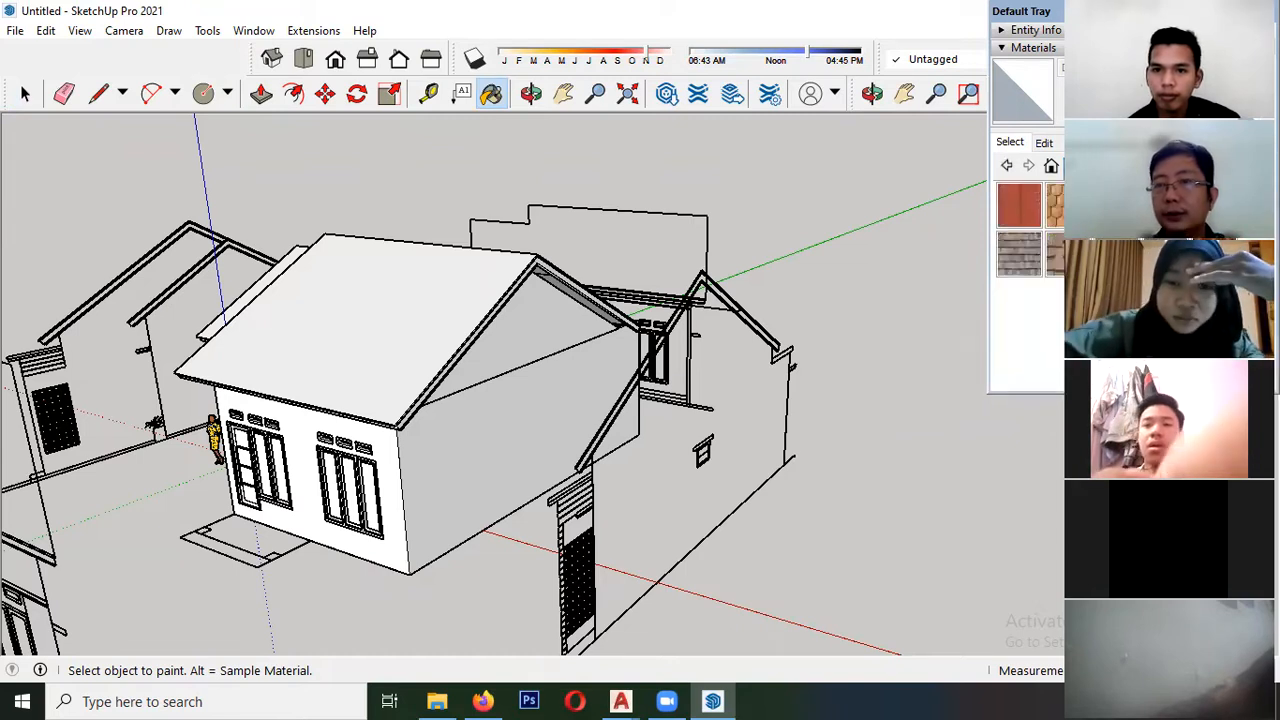
pyautogui.click(1020, 207)
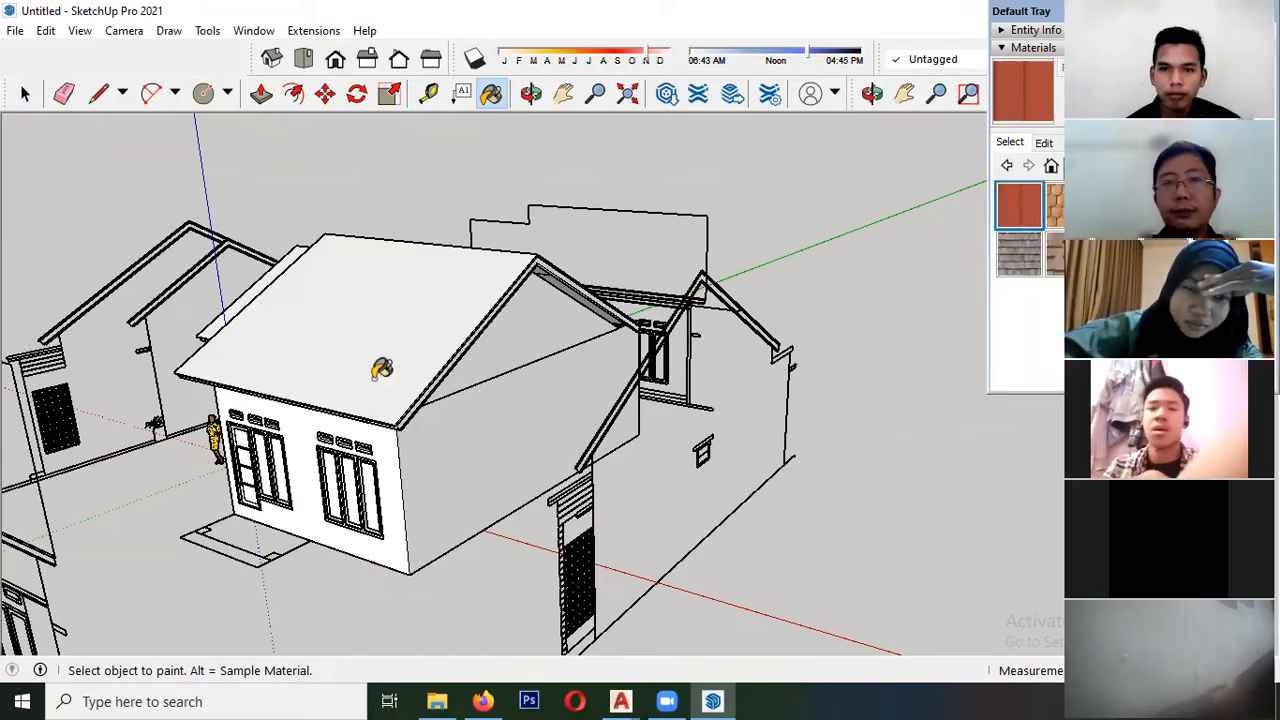
pyautogui.click(395, 280)
pyautogui.moveTo(286, 323)
pyautogui.mouseDown(button='middle')
pyautogui.moveTo(460, 326)
pyautogui.moveTo(406, 314)
pyautogui.moveTo(484, 396)
pyautogui.moveTo(352, 303)
pyautogui.mouseUp(button='middle')
pyautogui.scroll(2, 506, 416)
pyautogui.scroll(4, 436, 384)
pyautogui.scroll(2, 450, 387)
pyautogui.moveTo(450, 387); pyautogui.dragTo(492, 422, button='middle')
pyautogui.press('space')
pyautogui.scroll(-2, 520, 364)
pyautogui.click(497, 400)
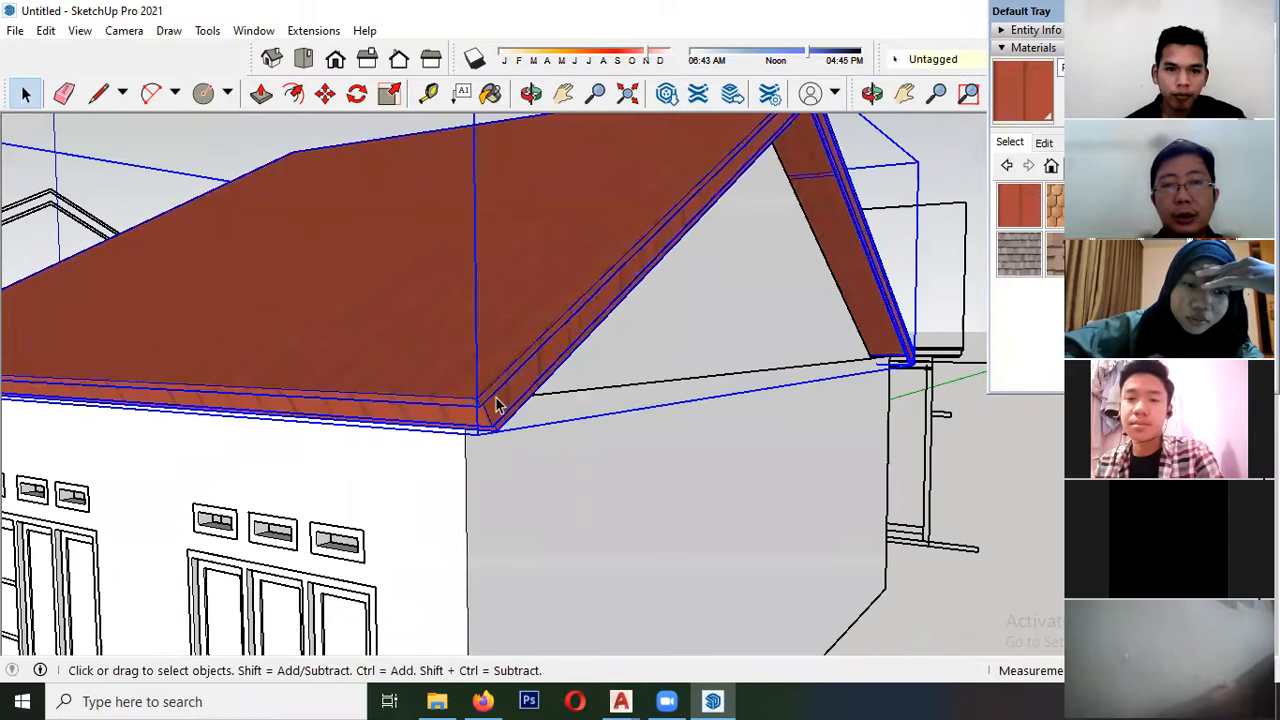
pyautogui.hotkey('ctrl', 'z')
# - Inside the roof component, paint both slopes of the larger roof's top layer with the red metal roofing material
pyautogui.doubleClick(430, 306)
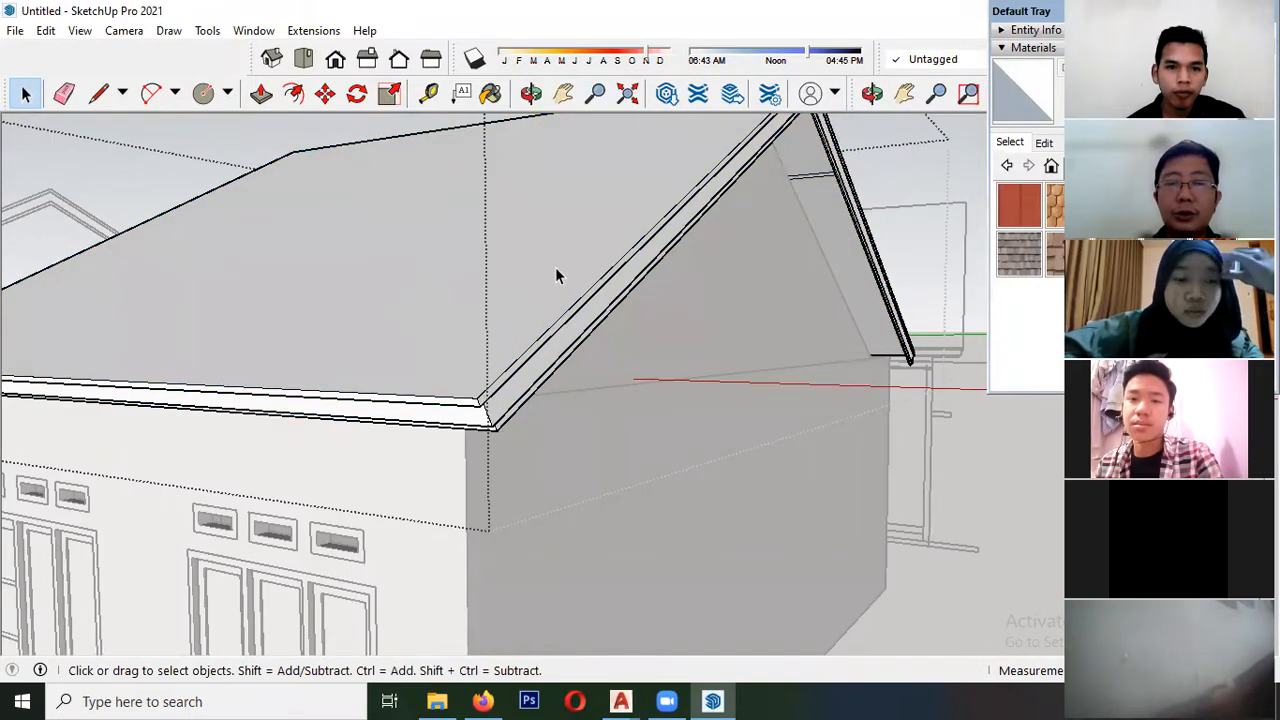
pyautogui.click(518, 255)
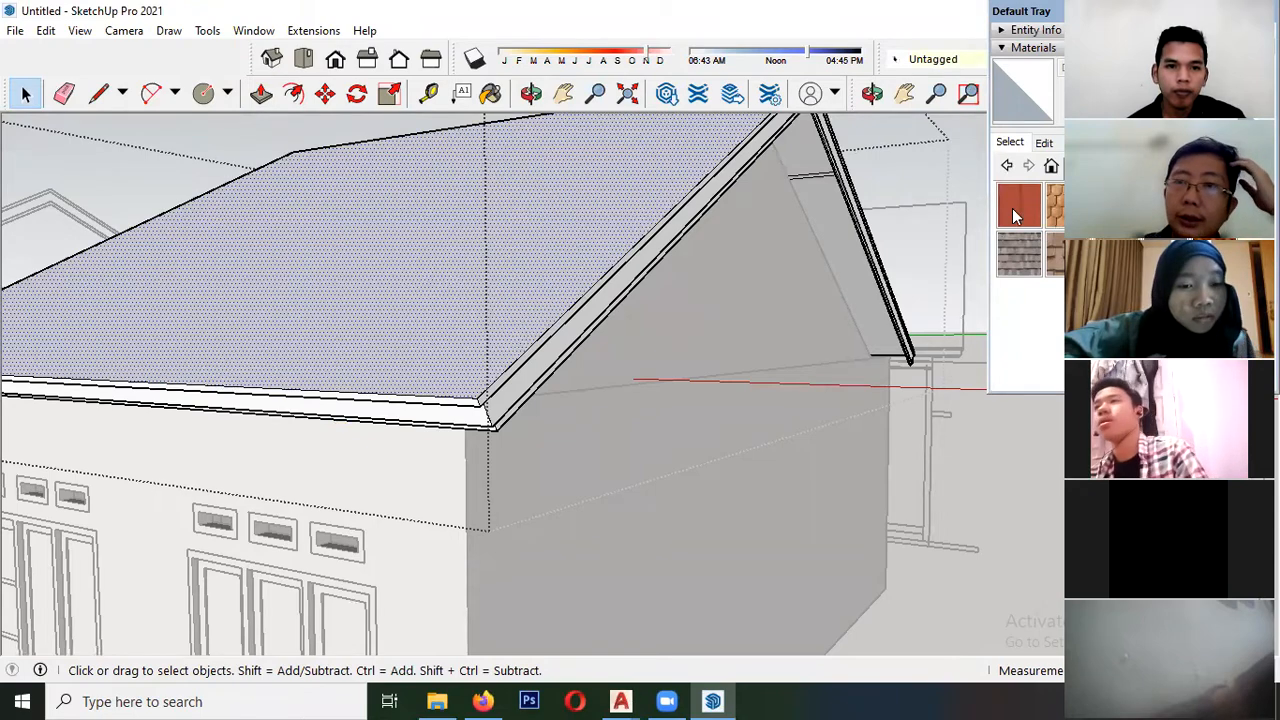
pyautogui.click(1015, 215)
pyautogui.click(530, 262)
pyautogui.scroll(1, 478, 388)
pyautogui.click(496, 385)
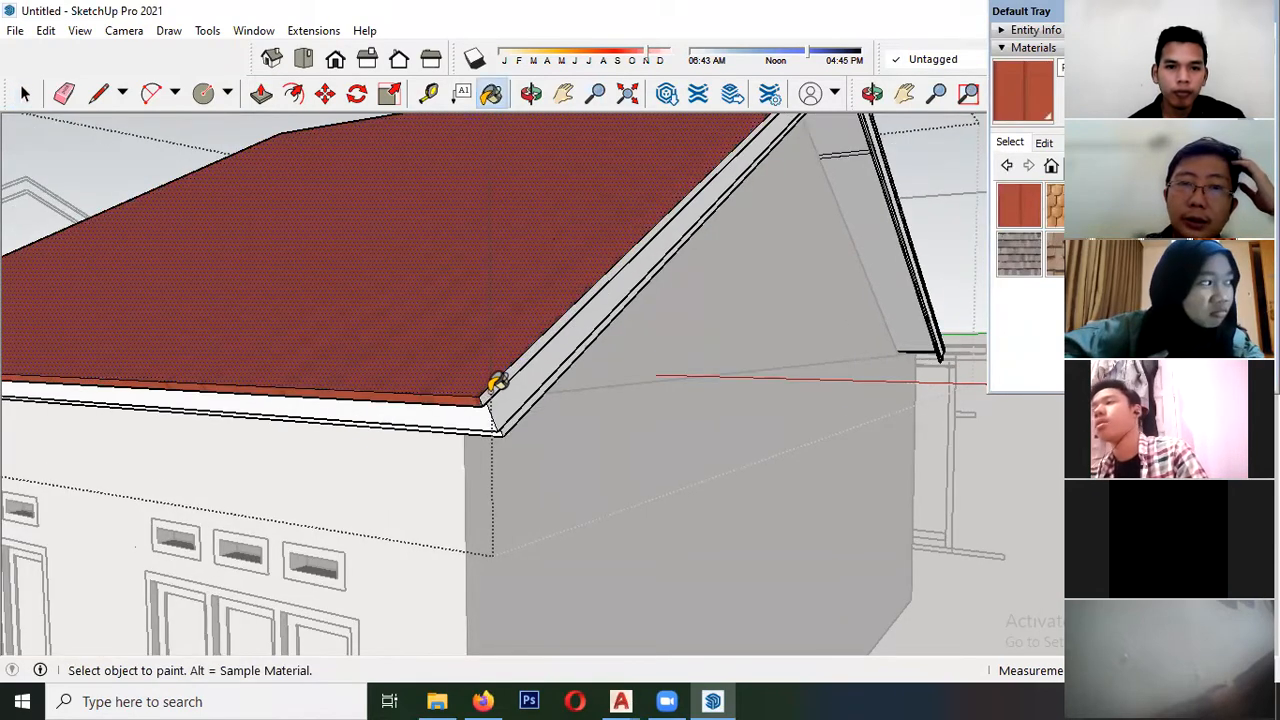
pyautogui.scroll(-3, 452, 449)
pyautogui.moveTo(643, 289); pyautogui.dragTo(358, 344, button='middle')
pyautogui.click(755, 224)
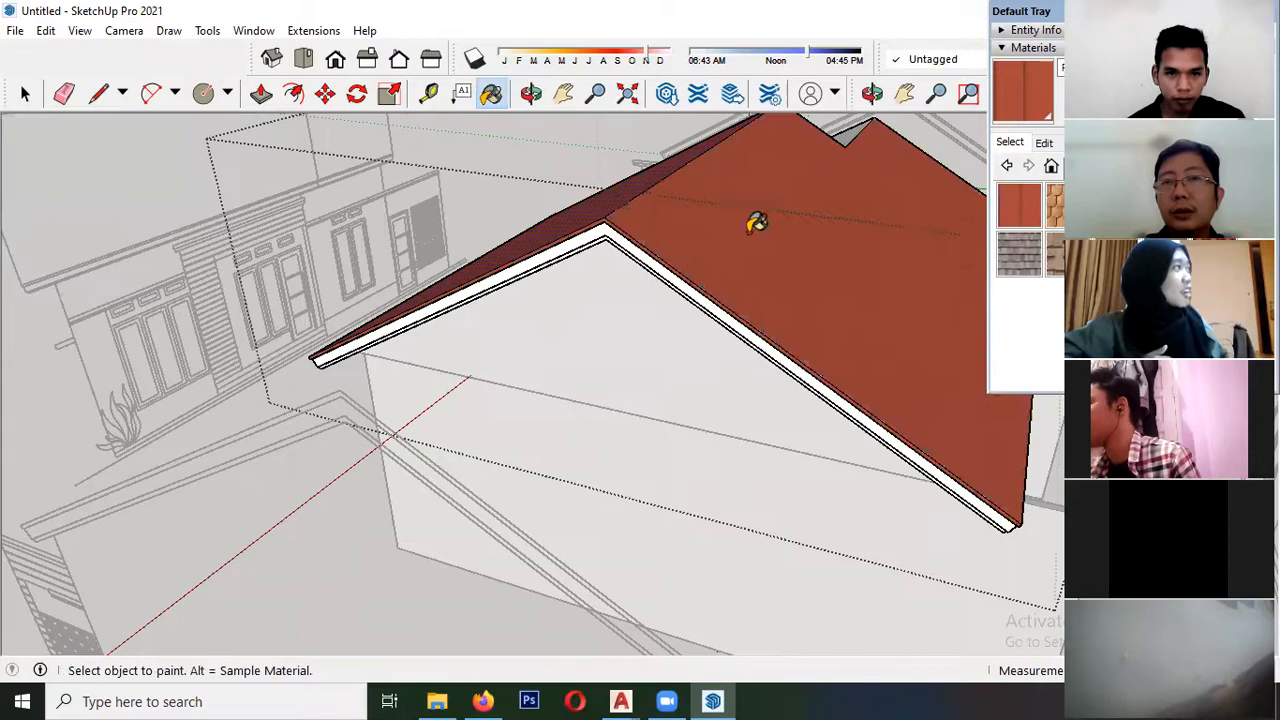
# - Paint the smaller roof's slopes with the same red metal roofing material
pyautogui.scroll(-1, 494, 422)
pyautogui.moveTo(677, 217); pyautogui.dragTo(868, 264, button='middle')
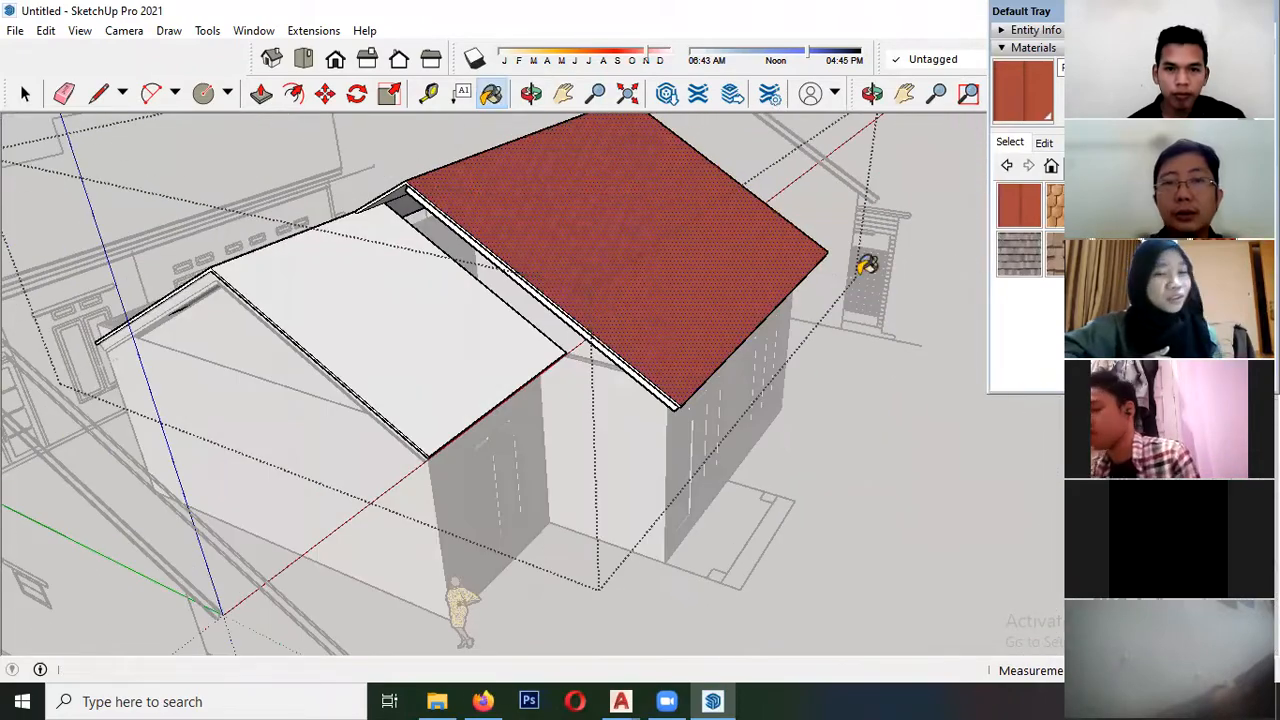
pyautogui.click(378, 288)
pyautogui.scroll(6, 314, 300)
pyautogui.scroll(-4, 415, 255)
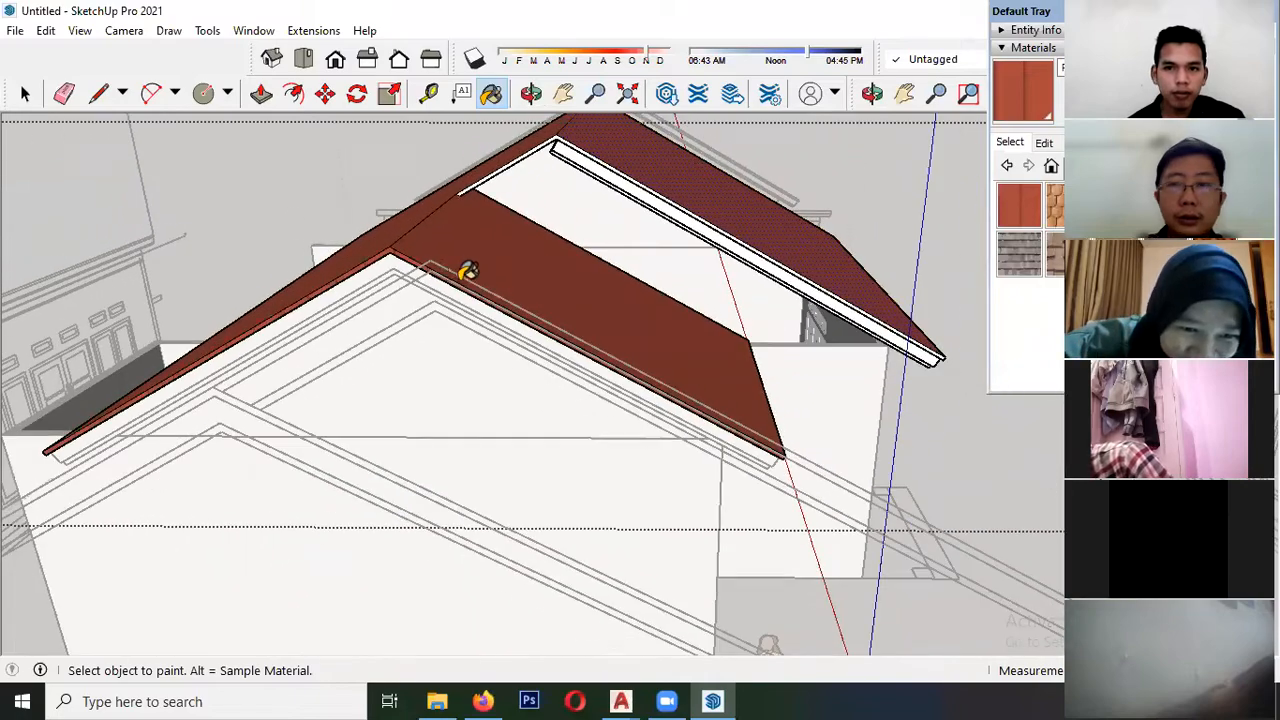
# - Paint the larger roof's thin gable-end edges with the red roofing material and leave the roof component
pyautogui.moveTo(269, 347); pyautogui.dragTo(366, 371, button='middle')
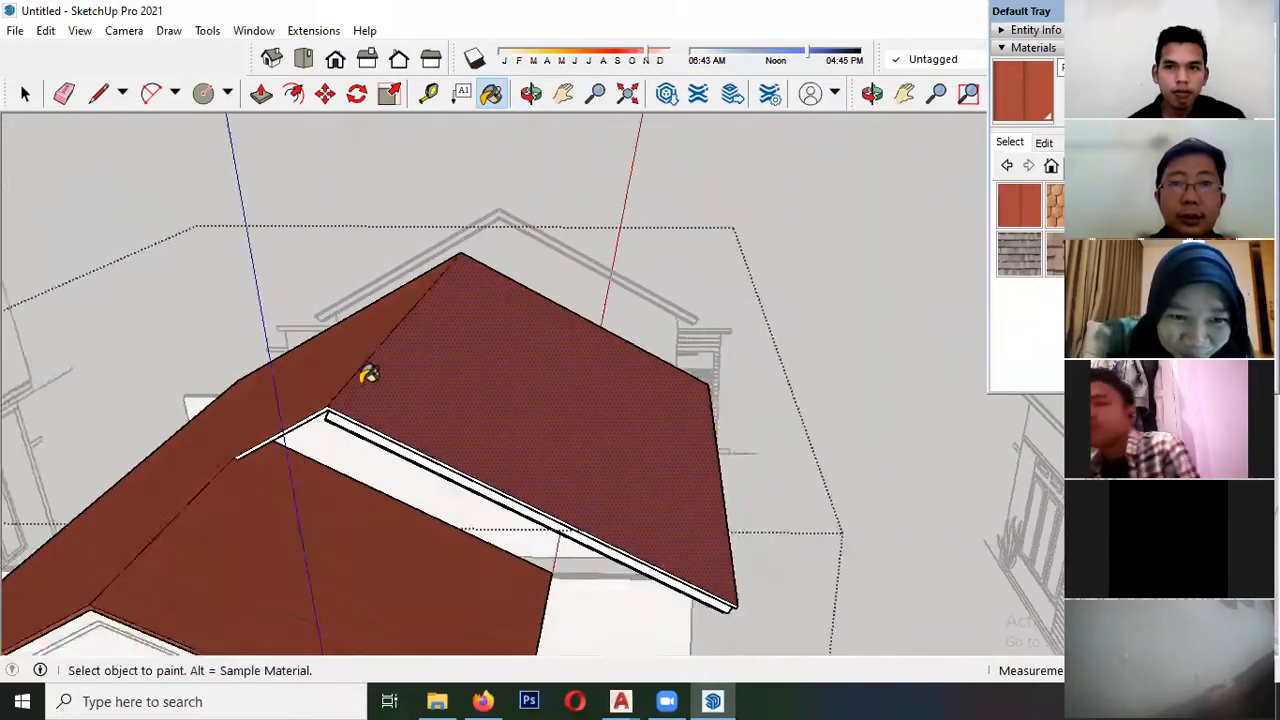
pyautogui.scroll(3, 319, 421)
pyautogui.moveTo(319, 421)
pyautogui.mouseDown(button='middle')
pyautogui.moveTo(294, 417)
pyautogui.moveTo(306, 434)
pyautogui.moveTo(325, 340)
pyautogui.moveTo(309, 326)
pyautogui.moveTo(297, 428)
pyautogui.mouseUp(button='middle')
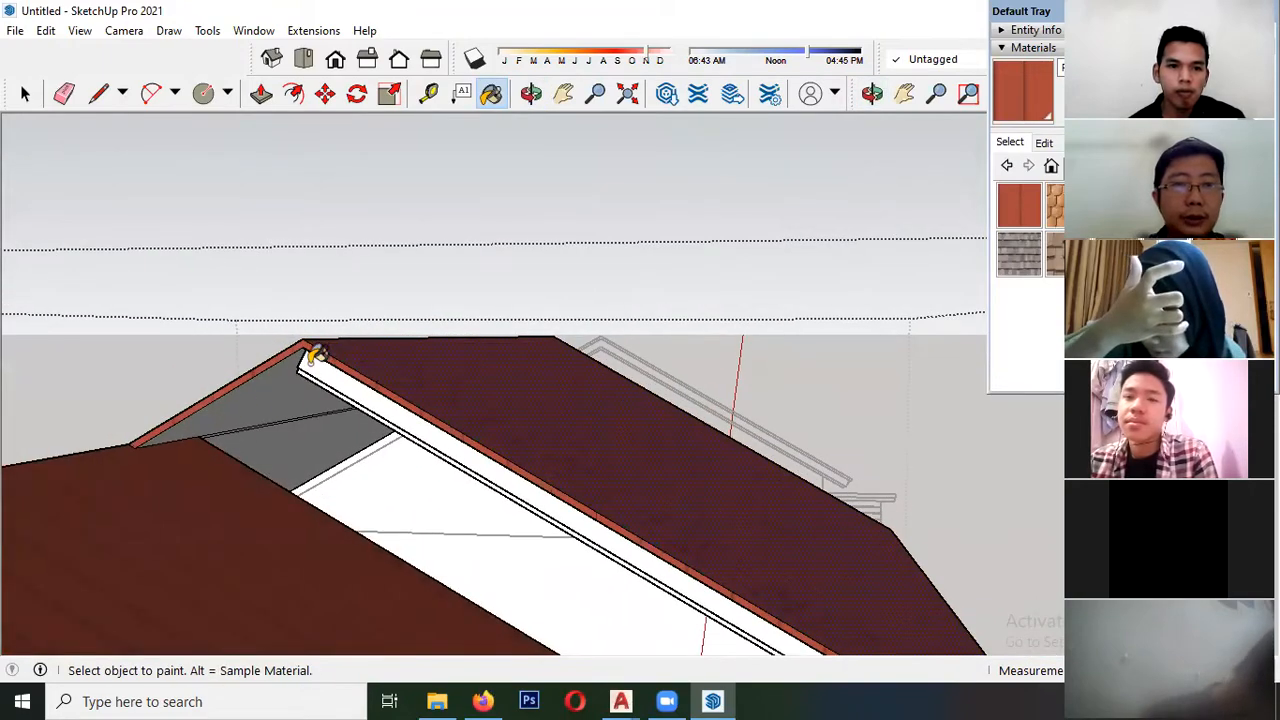
pyautogui.scroll(-5, 241, 365)
pyautogui.moveTo(471, 417); pyautogui.dragTo(520, 517, button='middle')
pyautogui.scroll(3, 509, 495)
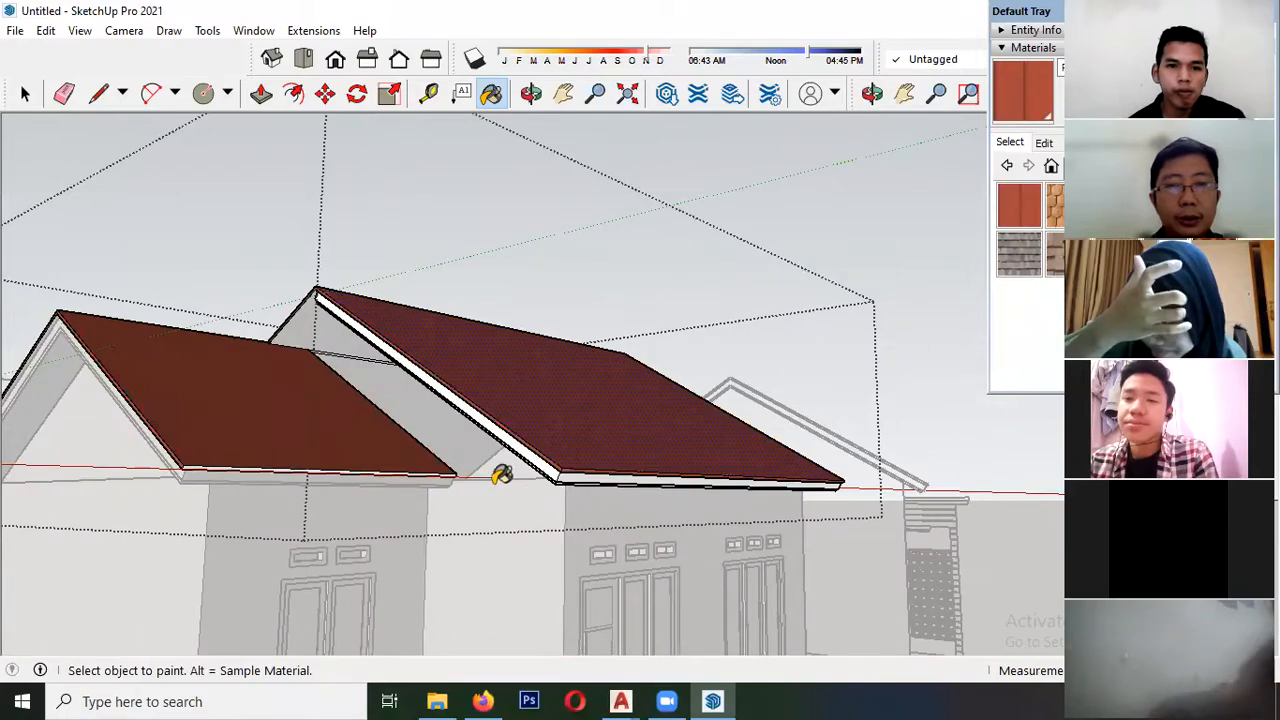
pyautogui.press('space')
pyautogui.scroll(-3, 262, 297)
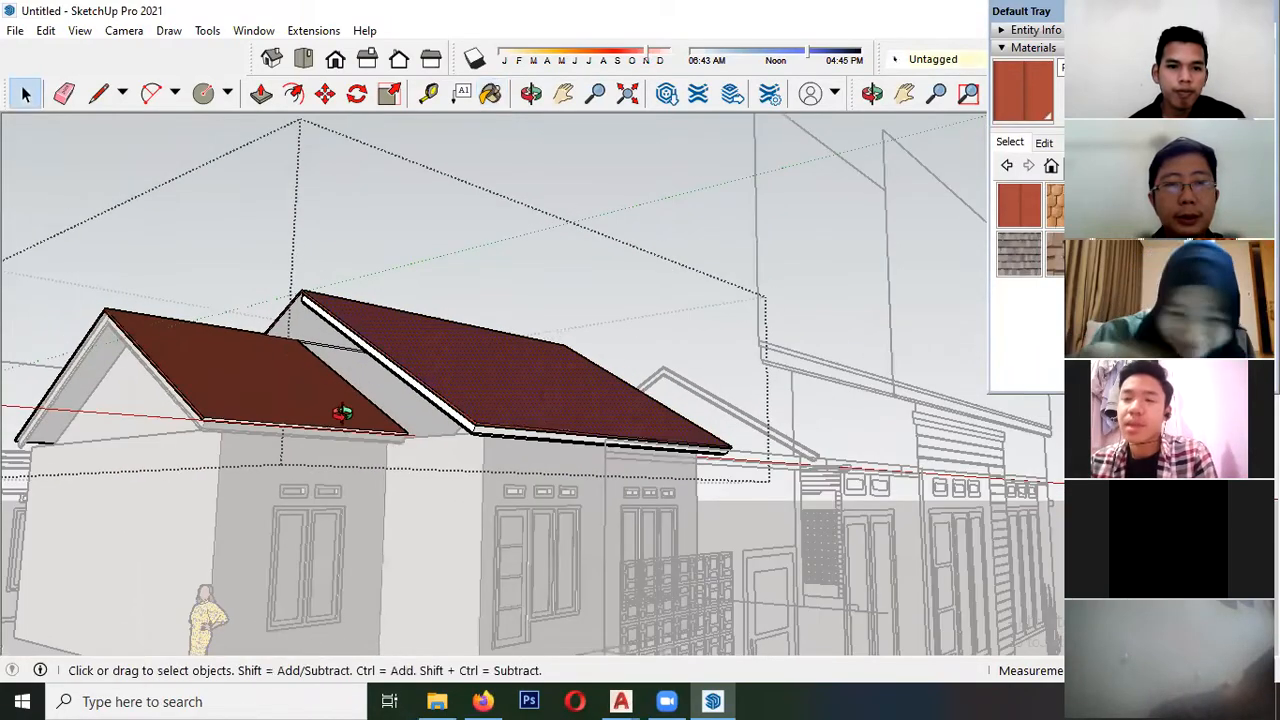
pyautogui.moveTo(343, 409); pyautogui.dragTo(308, 426, button='middle')
pyautogui.click(111, 429)
# - Paint the front window panes, including those beside the door and in the recessed wing, with translucent gray glass
pyautogui.scroll(-3, 114, 427)
pyautogui.moveTo(545, 413); pyautogui.dragTo(393, 551, button='middle')
pyautogui.scroll(3, 491, 436)
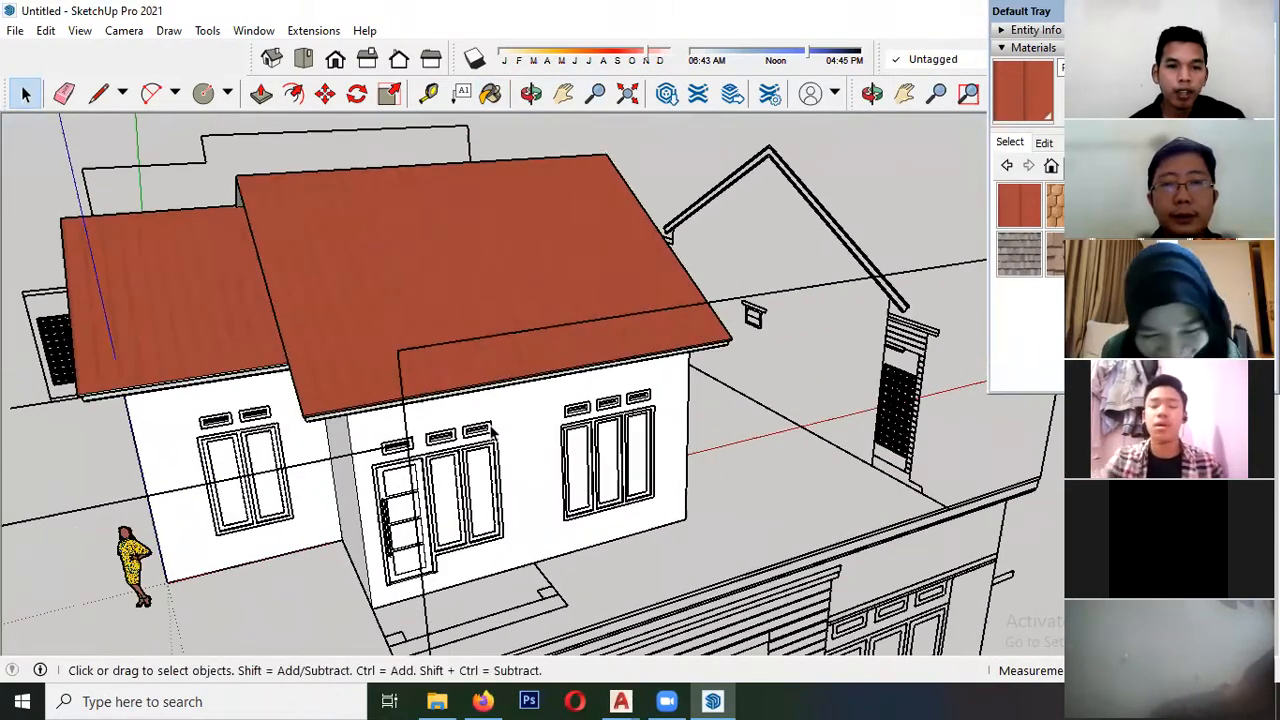
pyautogui.scroll(-3, 436, 402)
pyautogui.moveTo(520, 420); pyautogui.dragTo(430, 396, button='middle')
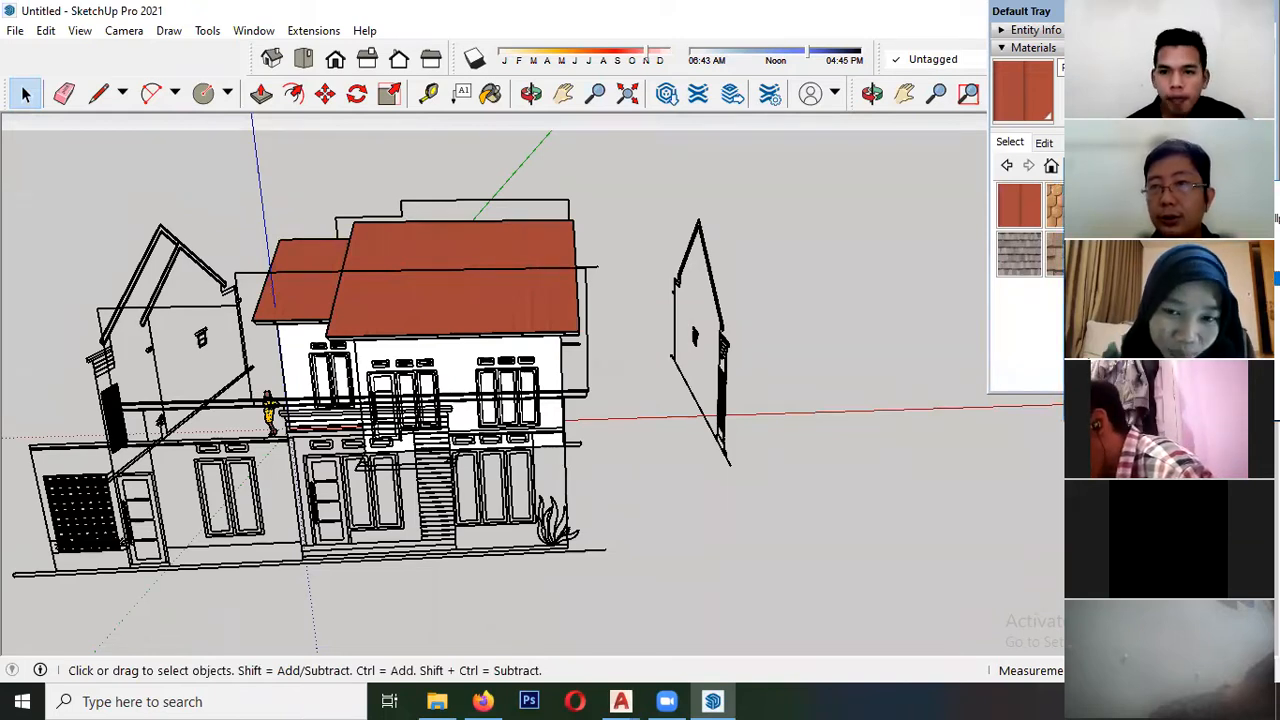
pyautogui.click(1150, 263)
pyautogui.click(1116, 253)
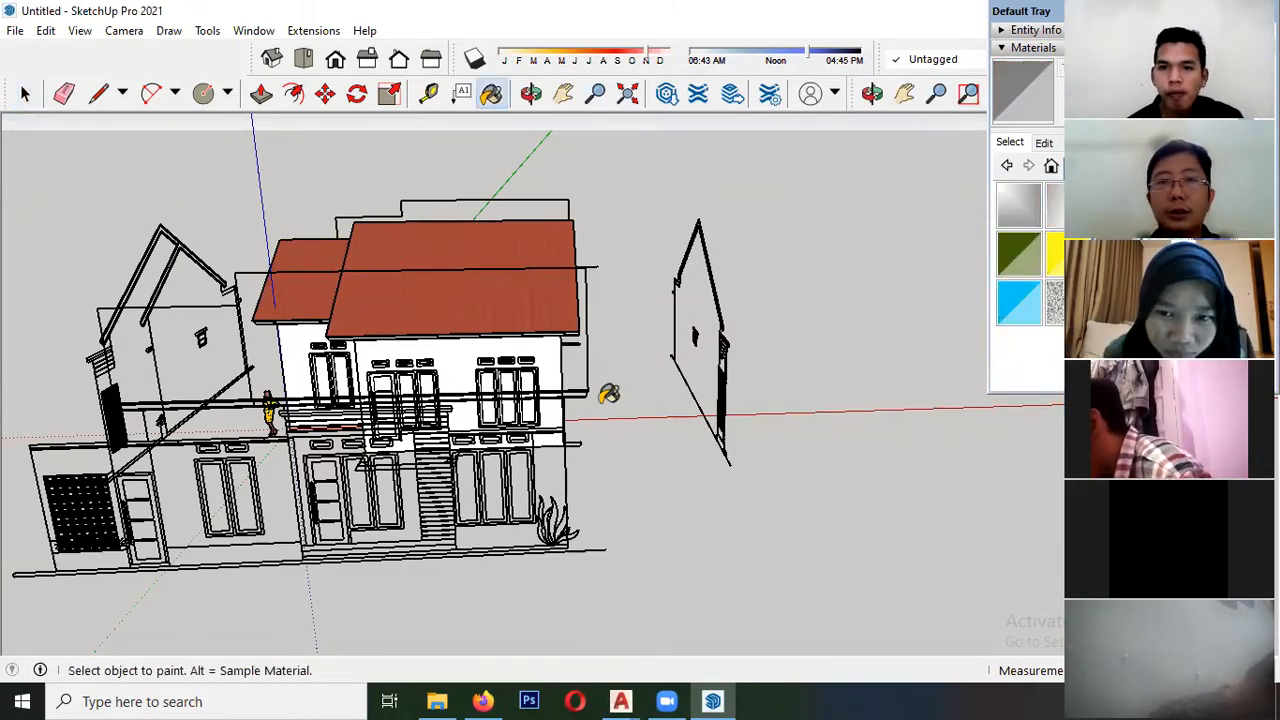
pyautogui.moveTo(798, 374); pyautogui.dragTo(757, 429, button='middle')
pyautogui.scroll(4, 507, 396)
pyautogui.scroll(3, 567, 366)
pyautogui.click(530, 362)
pyautogui.click(482, 362)
pyautogui.click(440, 360)
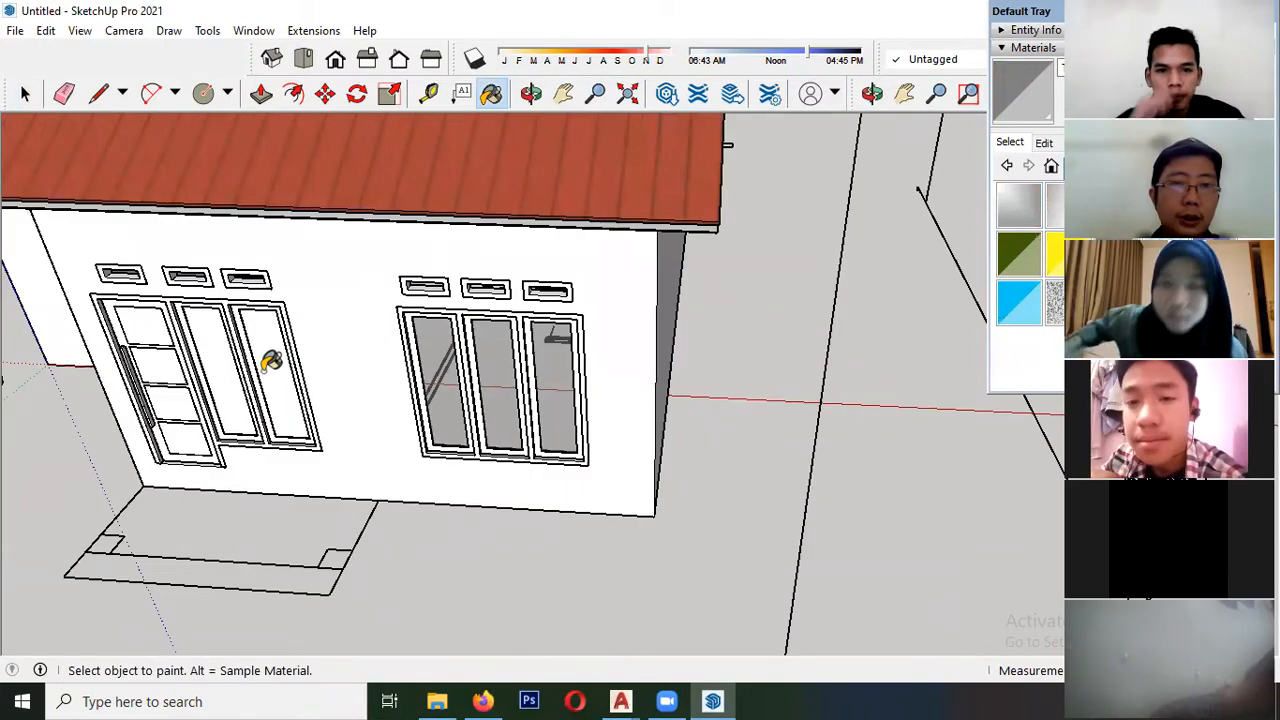
pyautogui.click(270, 362)
pyautogui.click(220, 360)
pyautogui.moveTo(220, 360); pyautogui.dragTo(482, 258, button='middle')
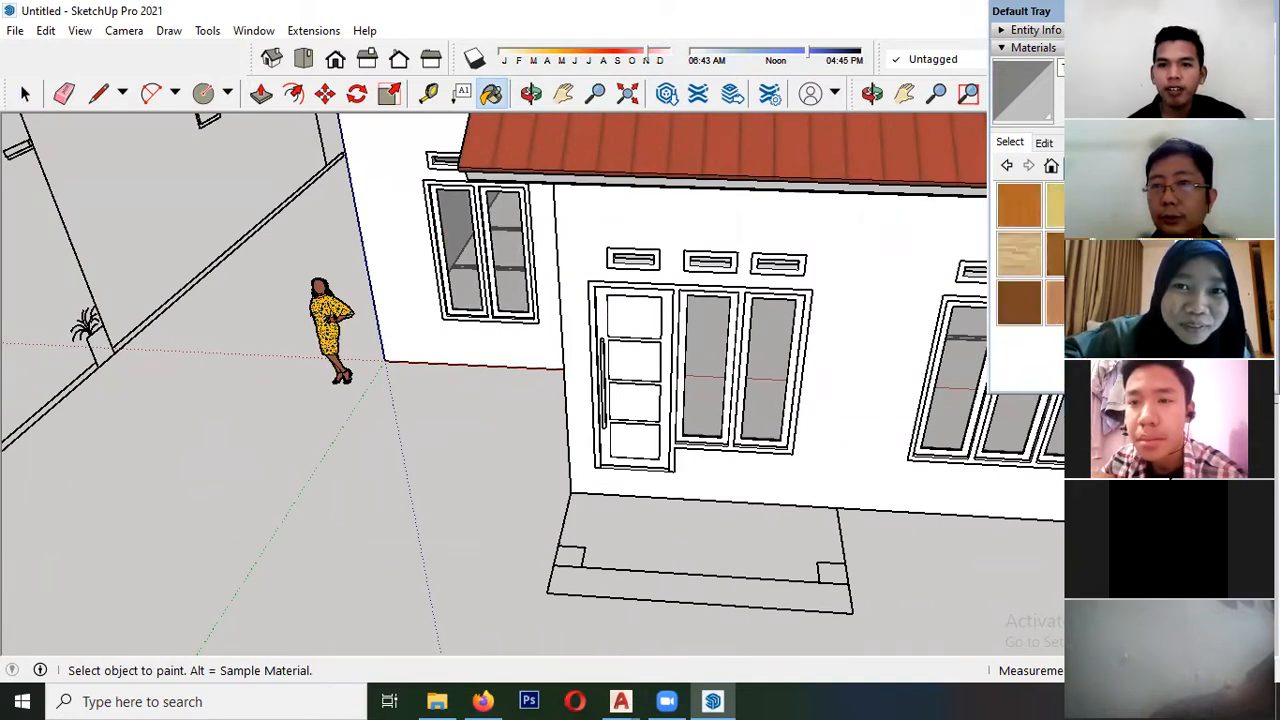
# - Paint the door unit's frame, its outer sash, and the three-pane window's frame and first sash with brown wood
pyautogui.click(1019, 205)
pyautogui.click(746, 302)
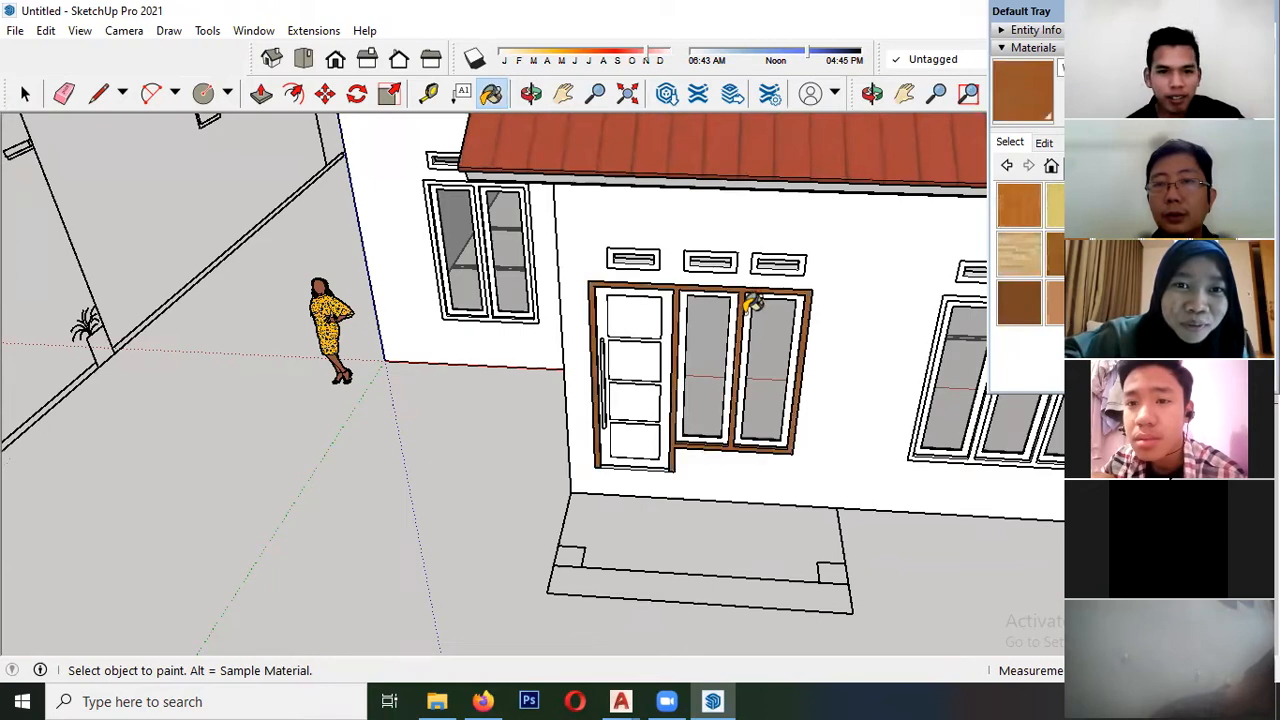
pyautogui.moveTo(776, 312); pyautogui.dragTo(620, 305, button='middle')
pyautogui.scroll(3, 620, 305)
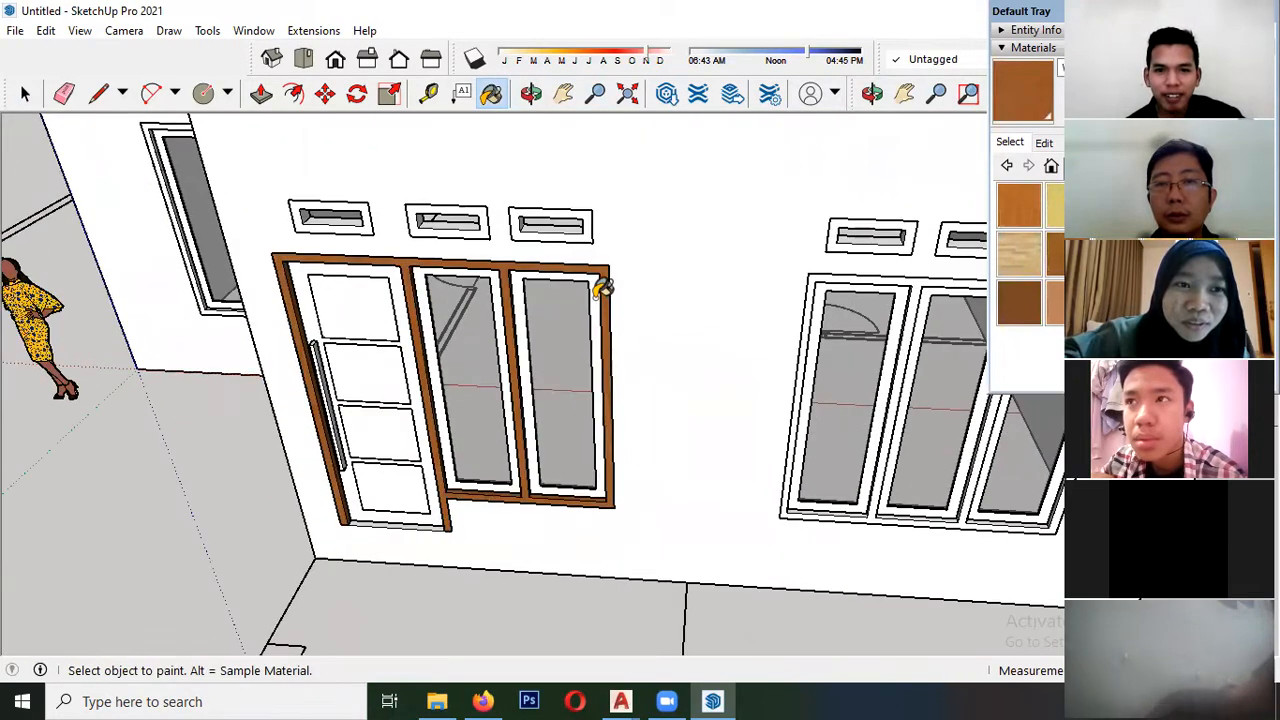
pyautogui.click(602, 290)
pyautogui.click(822, 277)
pyautogui.click(823, 292)
# - Paint the remaining sashes of the three-pane window with the same brown wood
pyautogui.scroll(-3, 768, 304)
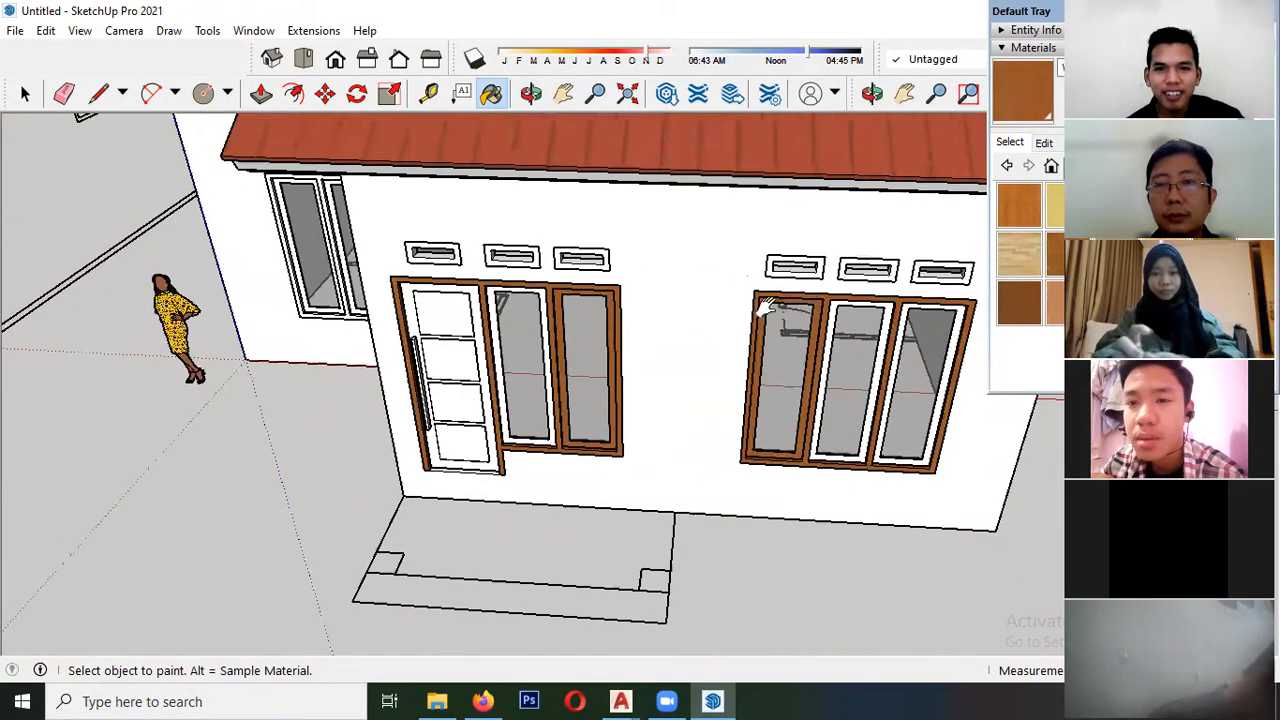
pyautogui.moveTo(766, 304); pyautogui.dragTo(634, 246, button='middle')
pyautogui.scroll(5, 632, 246)
pyautogui.click(580, 263)
pyautogui.click(722, 248)
# - Paint the remaining sash beside the door, the door leaf and the vent frames above with brown wood
pyautogui.scroll(-5, 745, 185)
pyautogui.scroll(3, 240, 192)
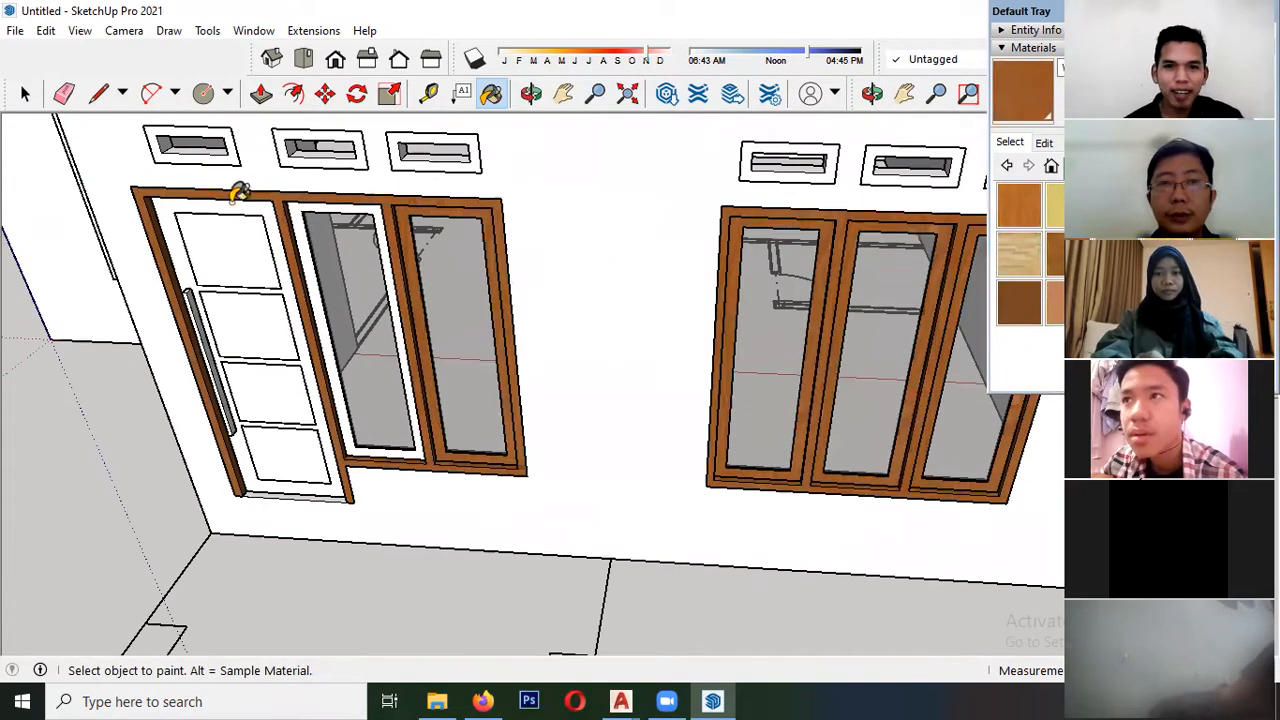
pyautogui.click(295, 211)
pyautogui.keyDown('shift'); pyautogui.moveTo(350, 260); pyautogui.dragTo(308, 288, button='middle'); pyautogui.keyUp('shift')
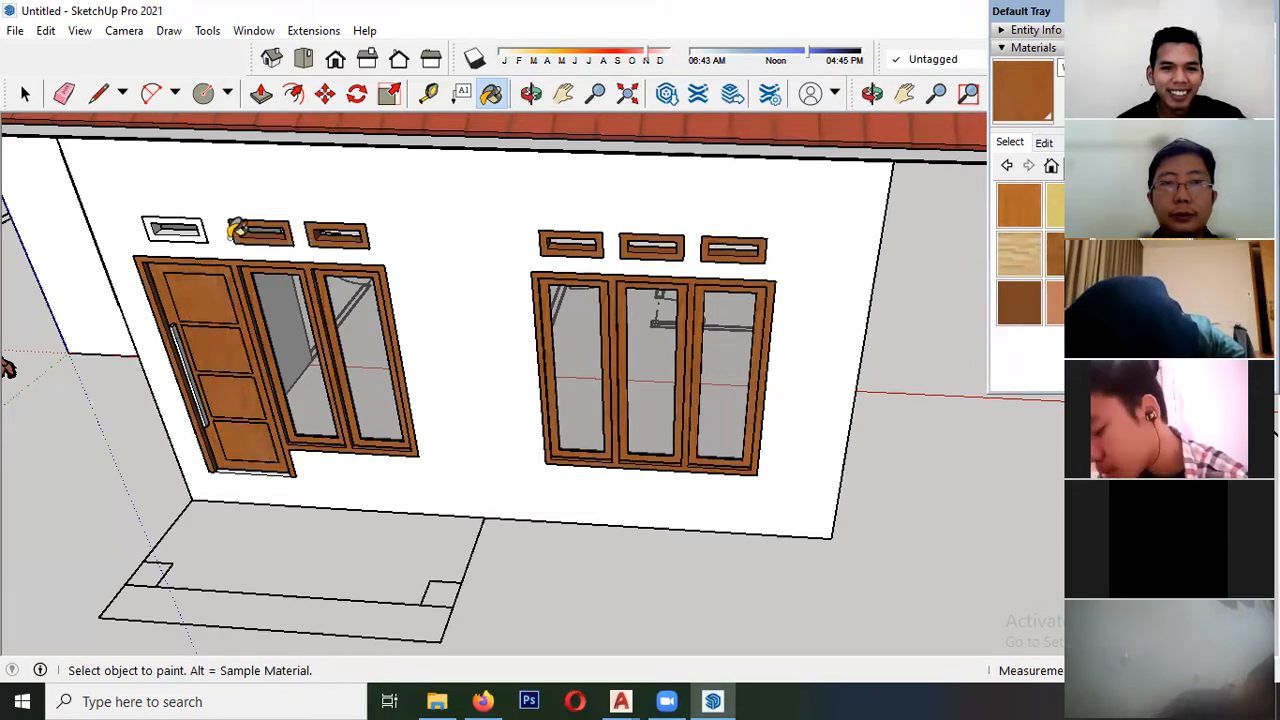
# - Paint the recessed wing's vent frames, double window frame and sashes with the same brown wood
pyautogui.moveTo(176, 268); pyautogui.dragTo(490, 235, button='middle')
pyautogui.scroll(4, 399, 203)
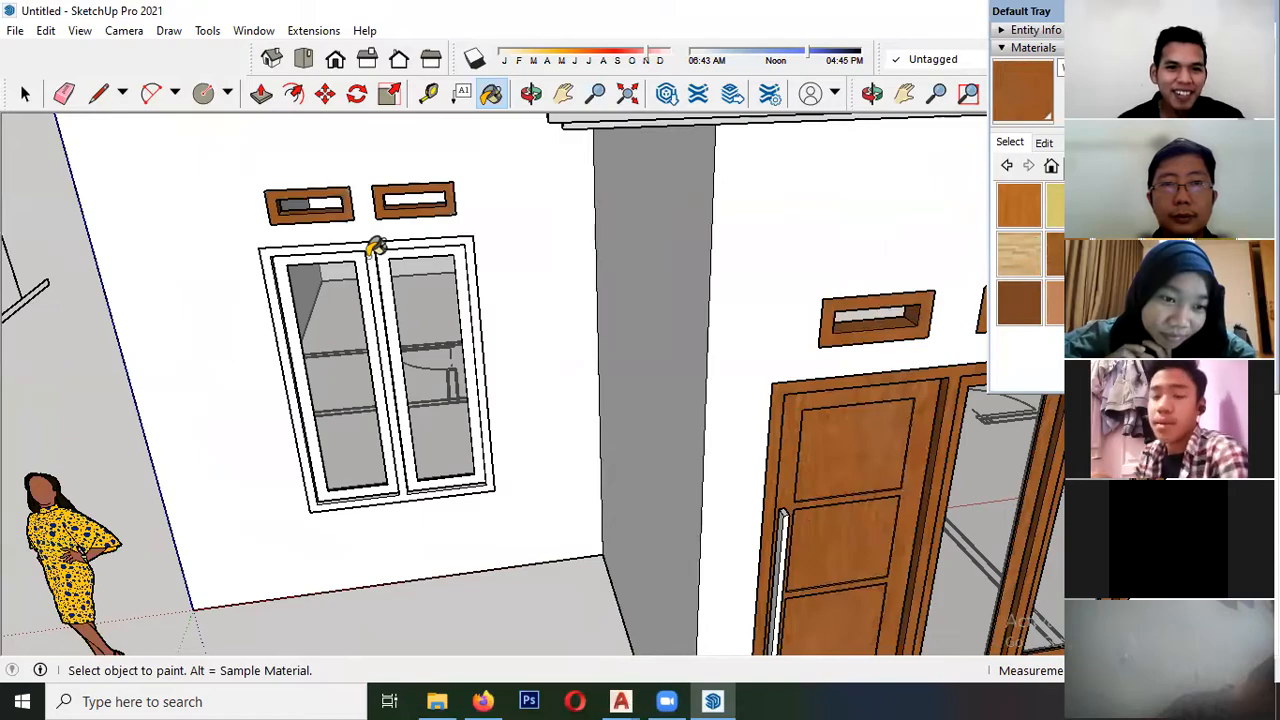
pyautogui.click(375, 247)
pyautogui.click(386, 246)
pyautogui.scroll(-3, 270, 275)
pyautogui.press('space')
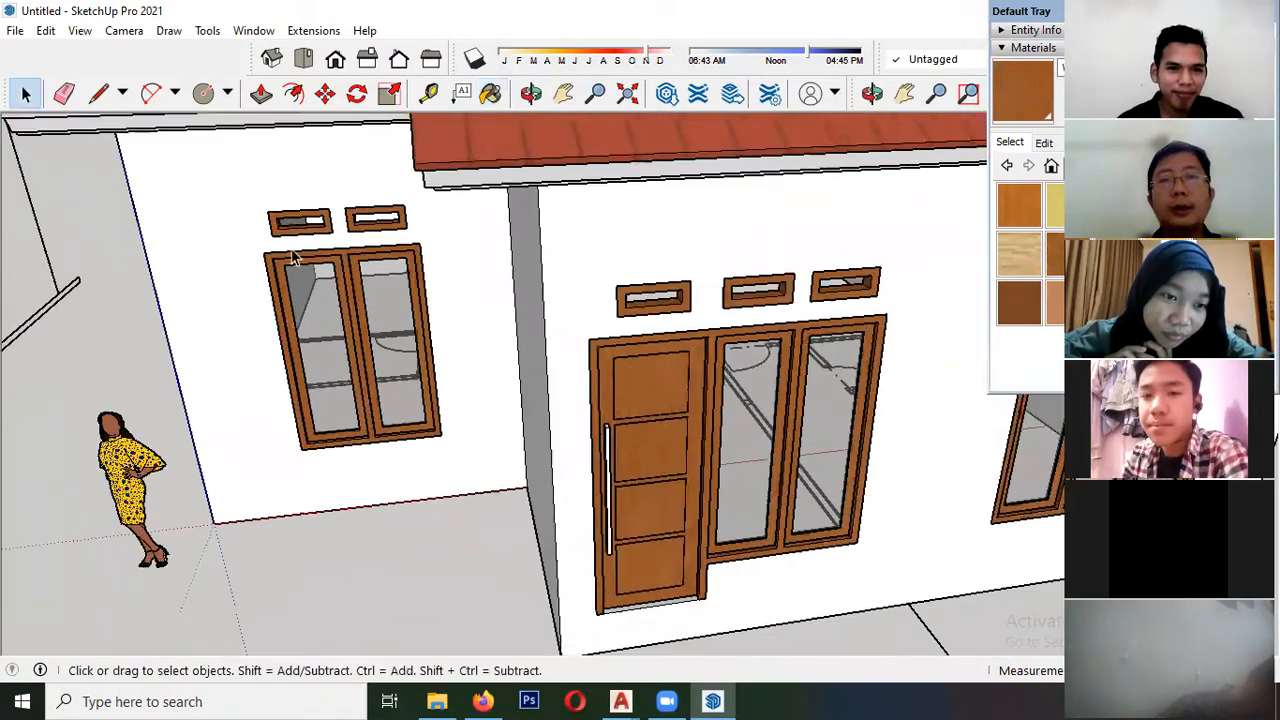
# - Try tracing a rectangle over the front porch outline starting from the house wall corner, and undo it
pyautogui.scroll(-8, 293, 258)
pyautogui.moveTo(295, 255); pyautogui.dragTo(554, 354, button='middle')
pyautogui.scroll(3, 434, 303)
pyautogui.scroll(-3, 506, 334)
pyautogui.moveTo(466, 429); pyautogui.dragTo(110, 425, button='middle')
pyautogui.scroll(3, 514, 310)
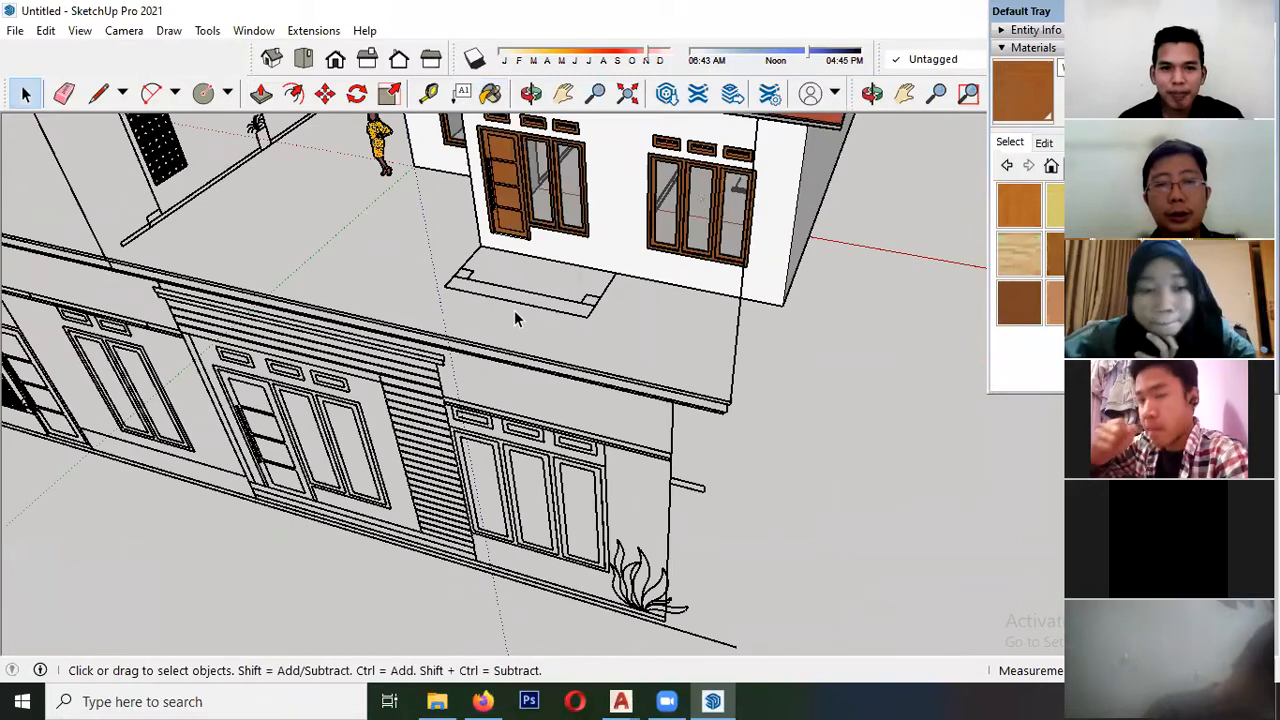
pyautogui.scroll(5, 514, 310)
pyautogui.press('r')
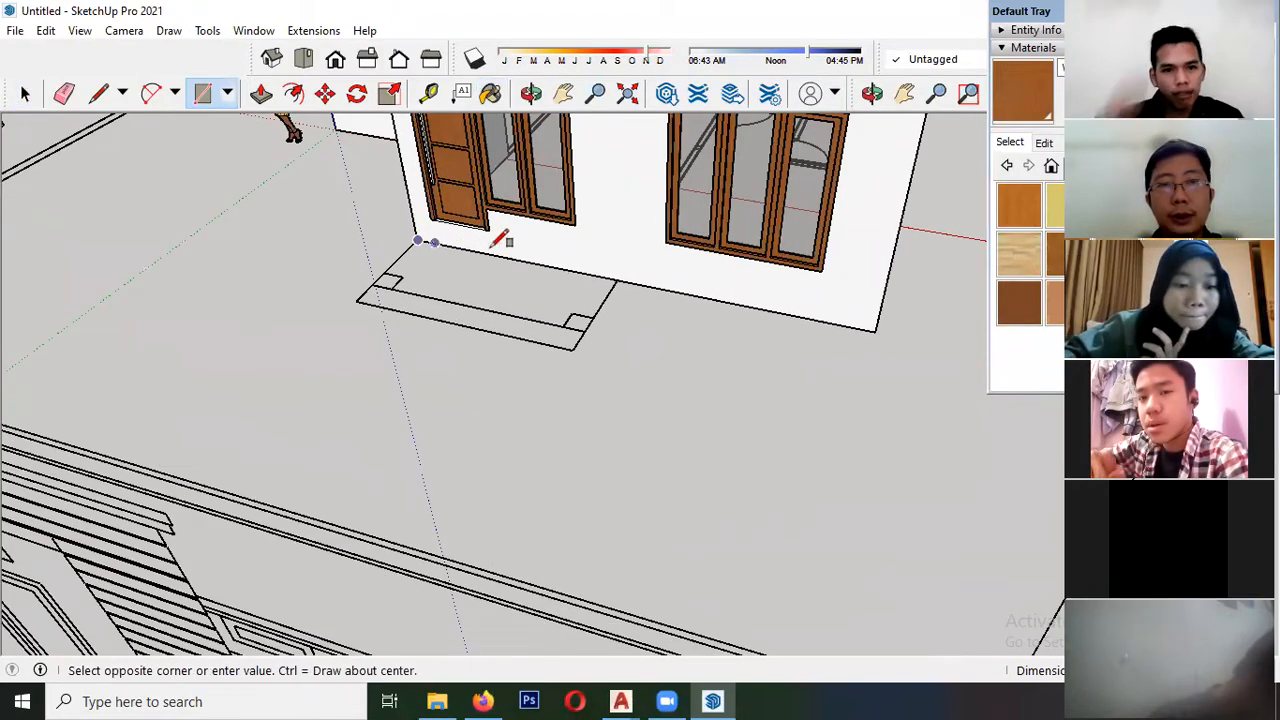
pyautogui.scroll(-4, 588, 290)
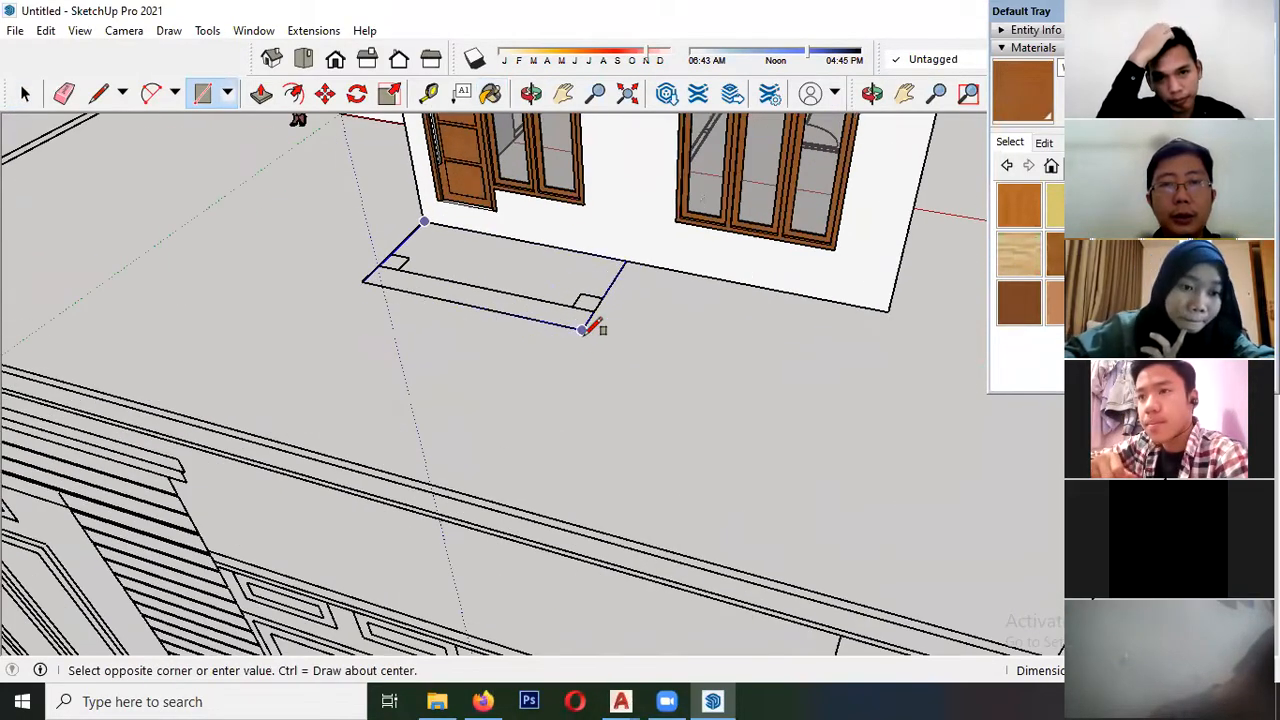
pyautogui.click(594, 322)
pyautogui.press('space')
pyautogui.moveTo(594, 322); pyautogui.dragTo(618, 338, button='middle')
pyautogui.scroll(3, 468, 281)
pyautogui.scroll(2, 436, 236)
pyautogui.scroll(3, 435, 248)
pyautogui.moveTo(436, 258); pyautogui.dragTo(491, 352, button='middle')
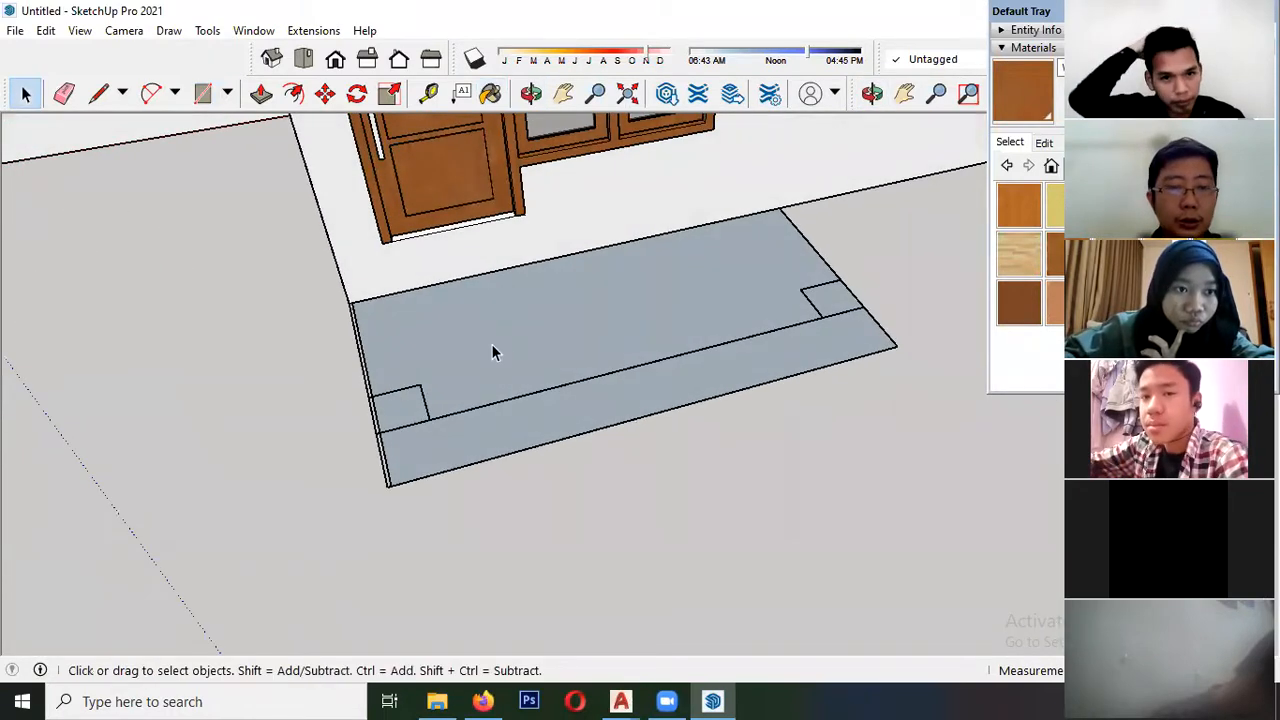
pyautogui.hotkey('ctrl', 't')
# - Trace a rectangle over the front porch outline, from its corner at the front wall to the diagonally opposite outer corner
pyautogui.press('r')
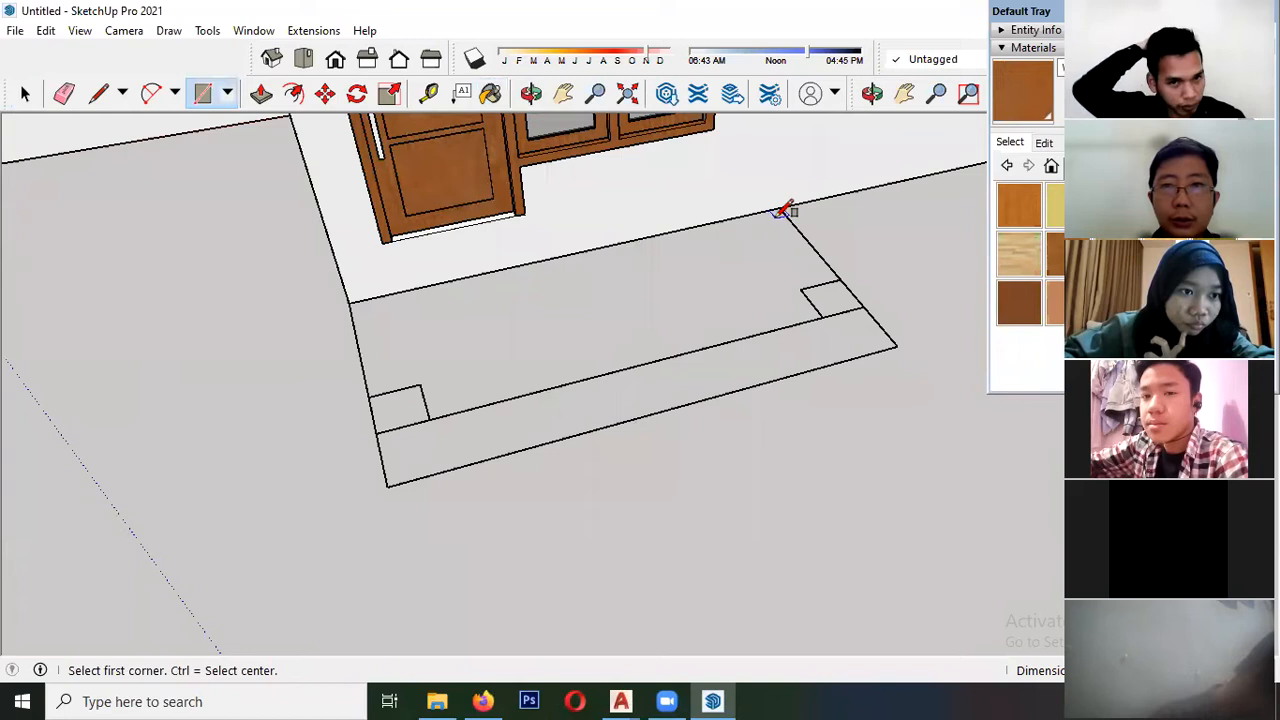
pyautogui.press('space')
pyautogui.press('r')
pyautogui.click(779, 208)
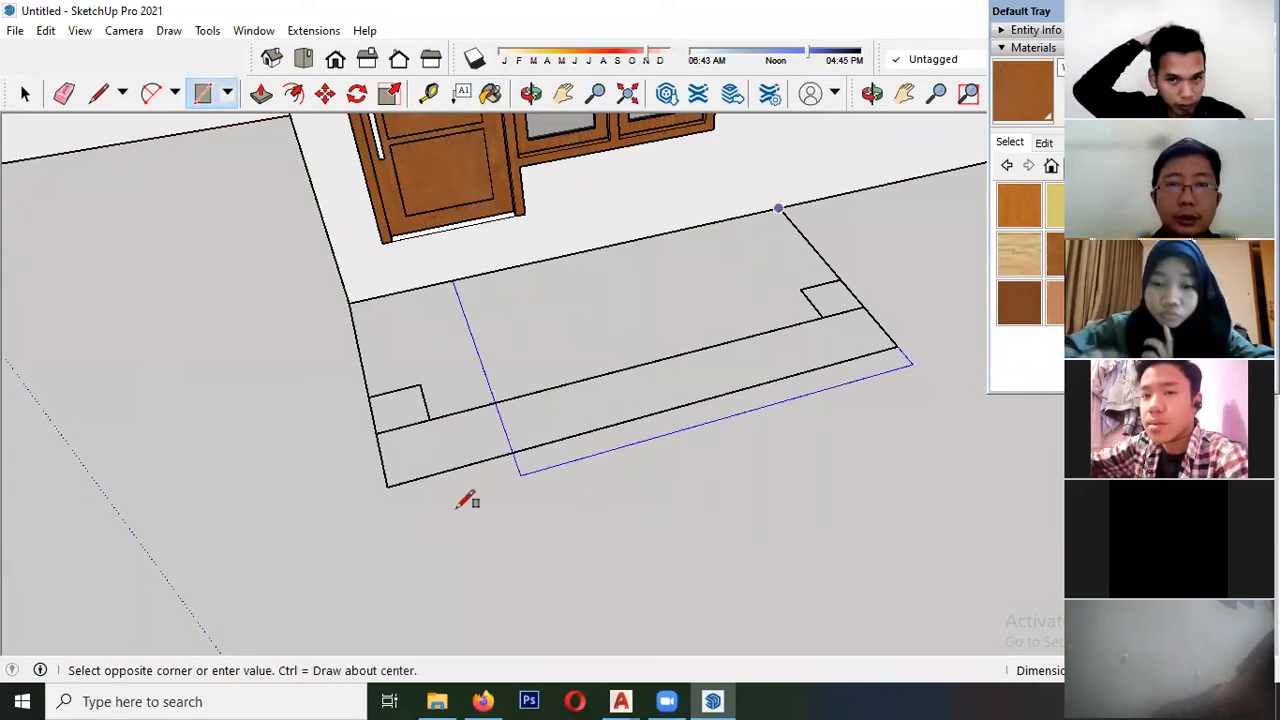
pyautogui.click(387, 485)
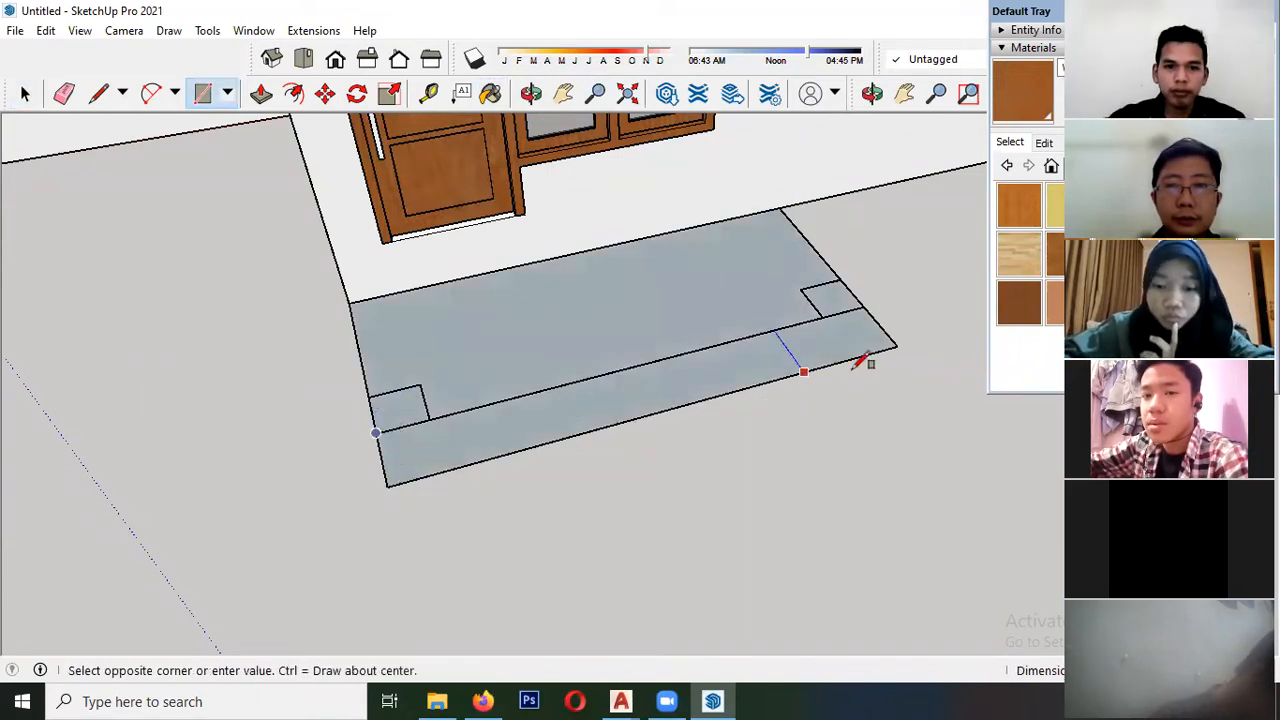
pyautogui.press('space')
# - Turn the porch outline's faces and edges into a component that replaces the selection
pyautogui.tripleClick(541, 408)
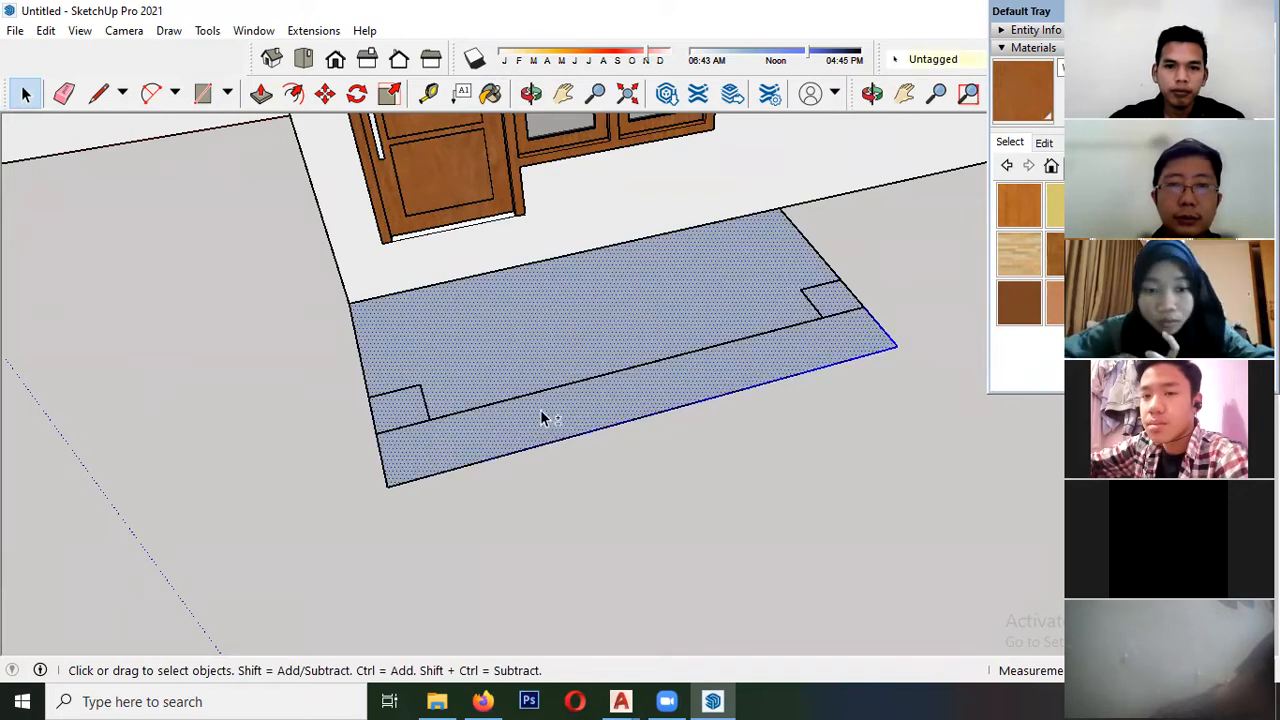
pyautogui.rightClick(540, 409)
pyautogui.click(622, 253)
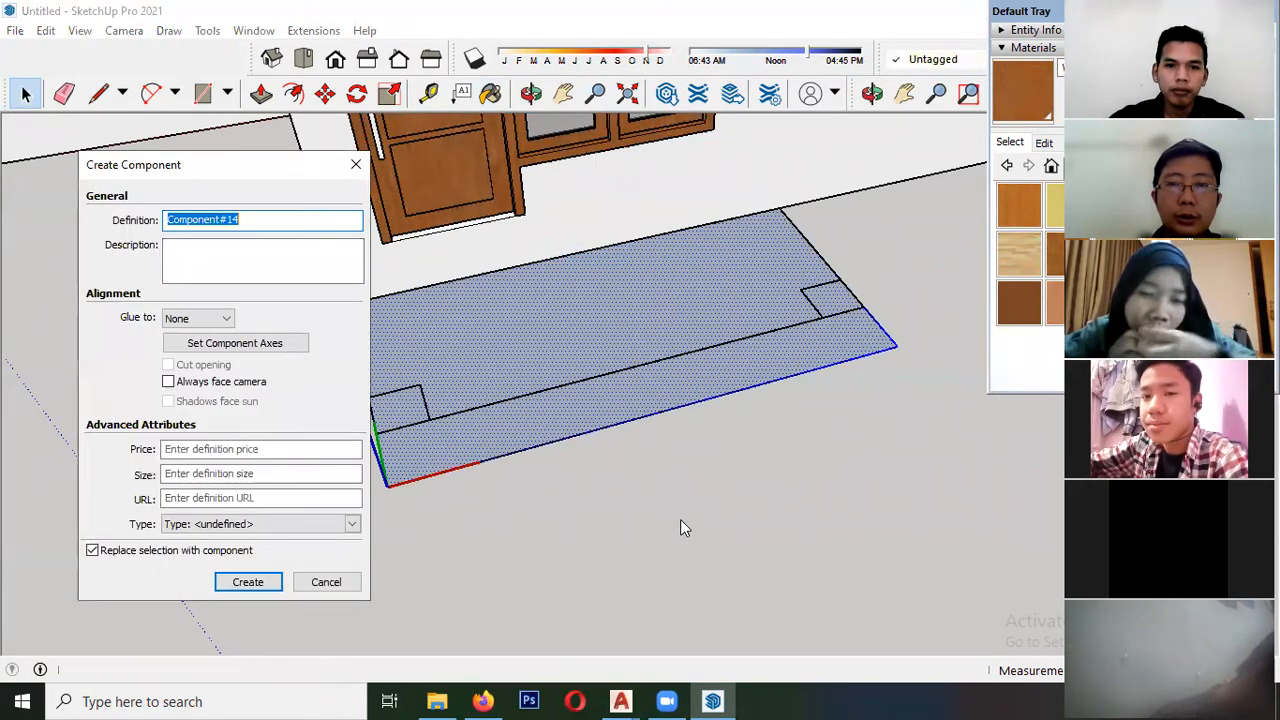
pyautogui.click(248, 581)
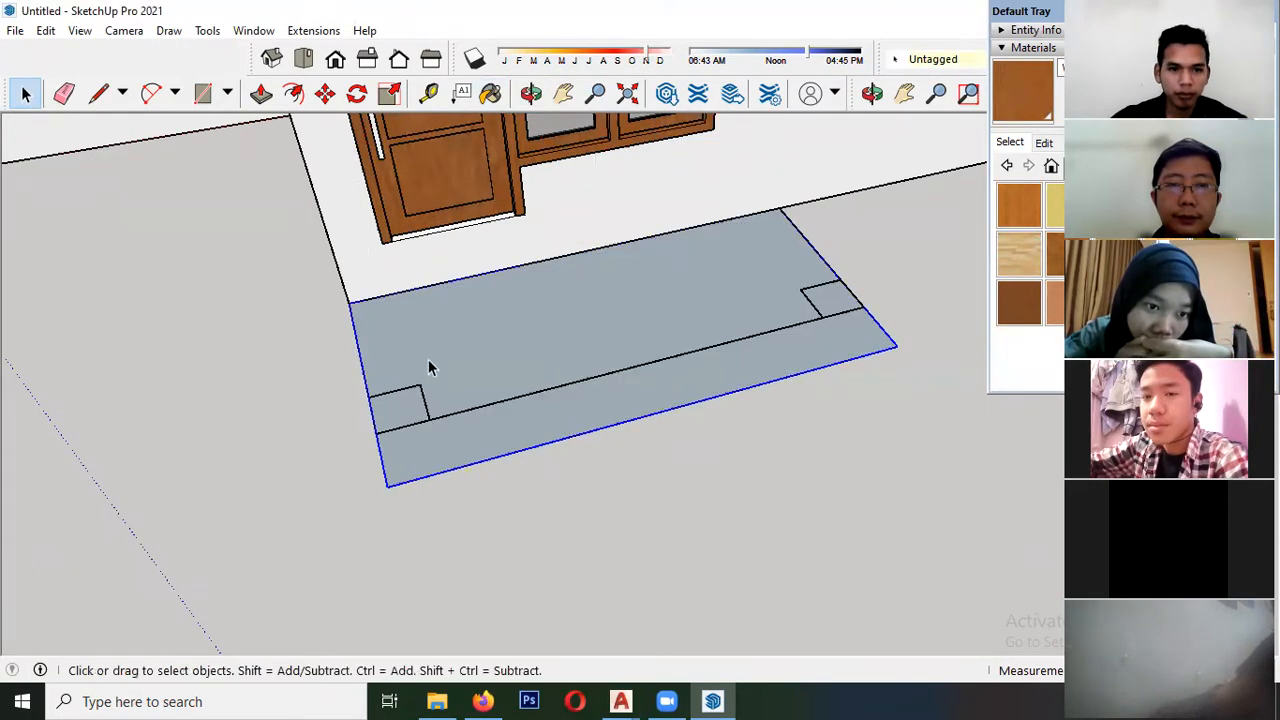
pyautogui.click(260, 95)
pyautogui.click(488, 345)
pyautogui.scroll(-4, 486, 302)
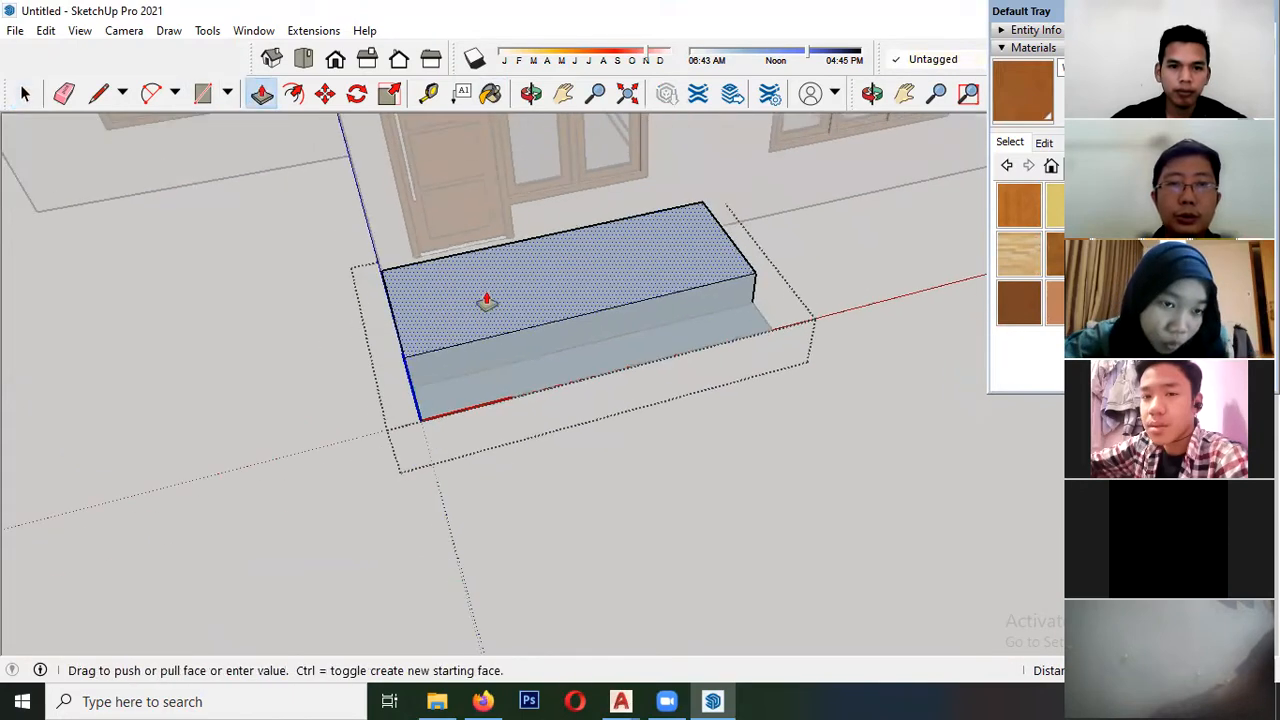
pyautogui.press('space')
# - Reverse the faces of the porch outline inside its component
pyautogui.scroll(2, 485, 332)
pyautogui.click(485, 330)
pyautogui.rightClick(485, 320)
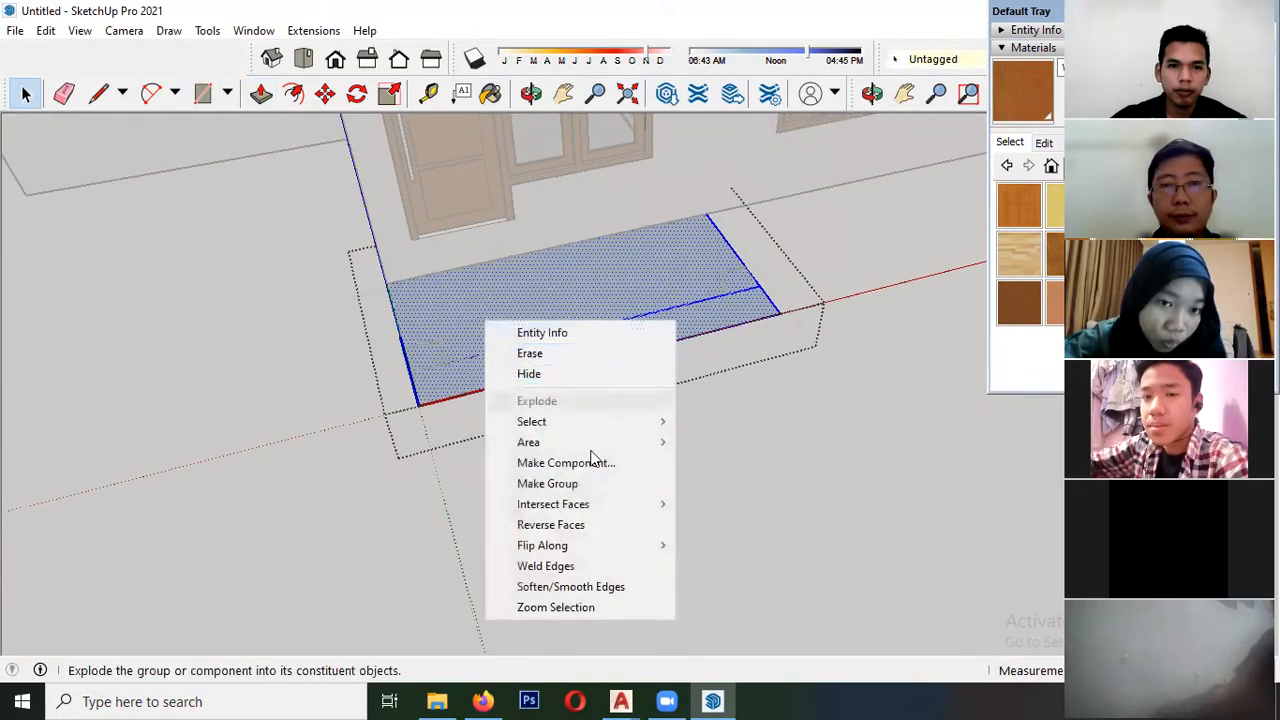
pyautogui.click(551, 525)
# - Push/Pull the porch's large rear floor area to the platform level taken from the front elevation drawing
pyautogui.click(260, 95)
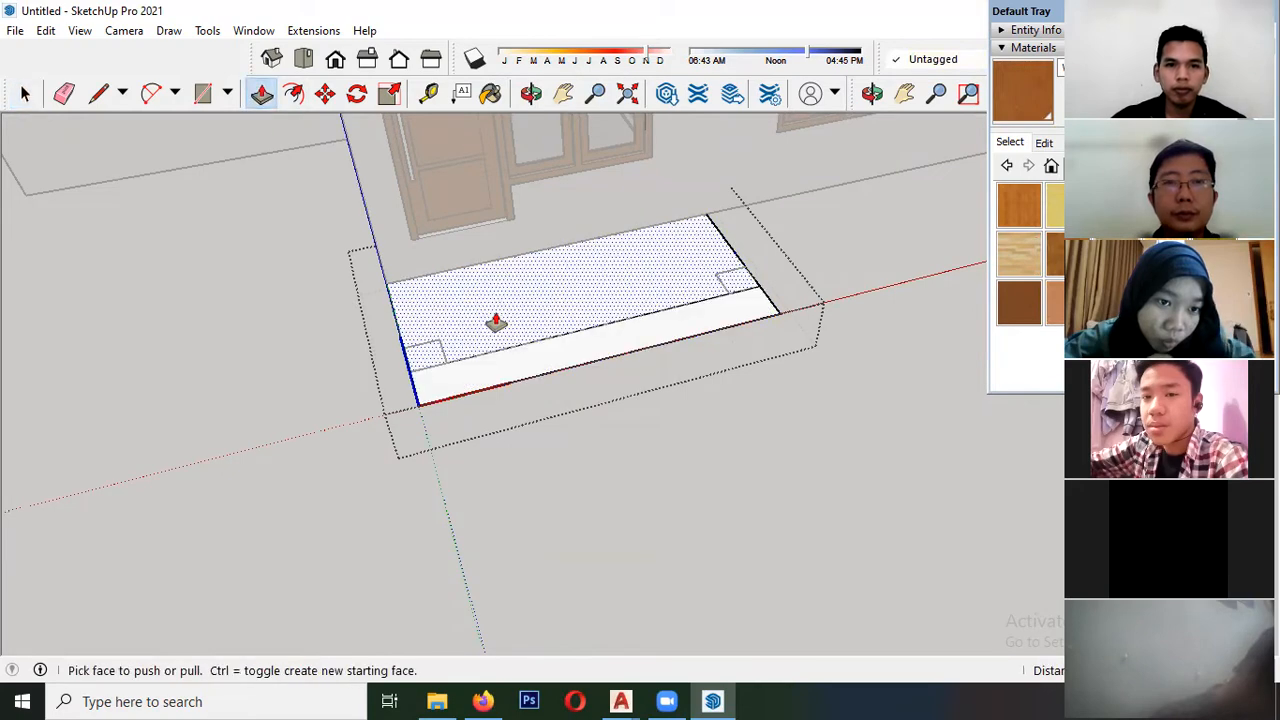
pyautogui.click(497, 320)
pyautogui.scroll(-4, 497, 300)
pyautogui.scroll(-1, 487, 204)
pyautogui.moveTo(487, 204); pyautogui.dragTo(240, 107, button='middle')
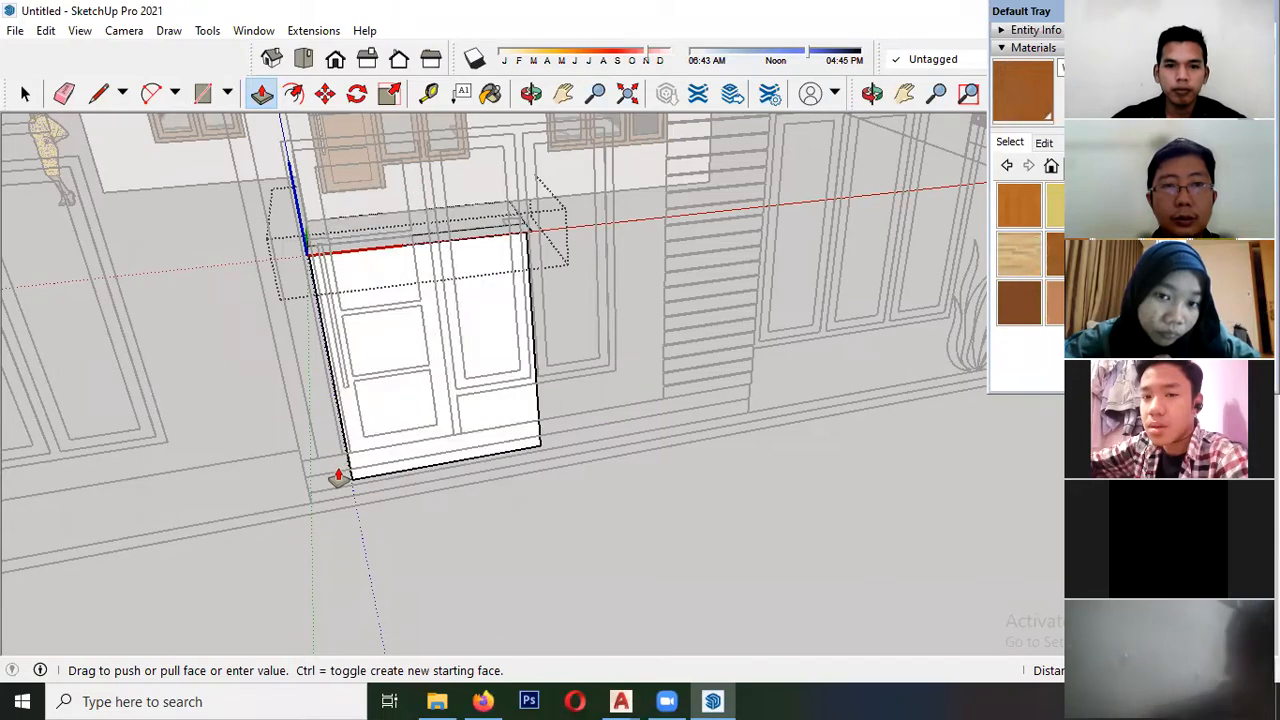
pyautogui.click(328, 479)
# - Push/Pull the porch's narrow front strip to the lower step level taken from the front elevation drawing
pyautogui.moveTo(328, 479); pyautogui.dragTo(243, 70, button='middle')
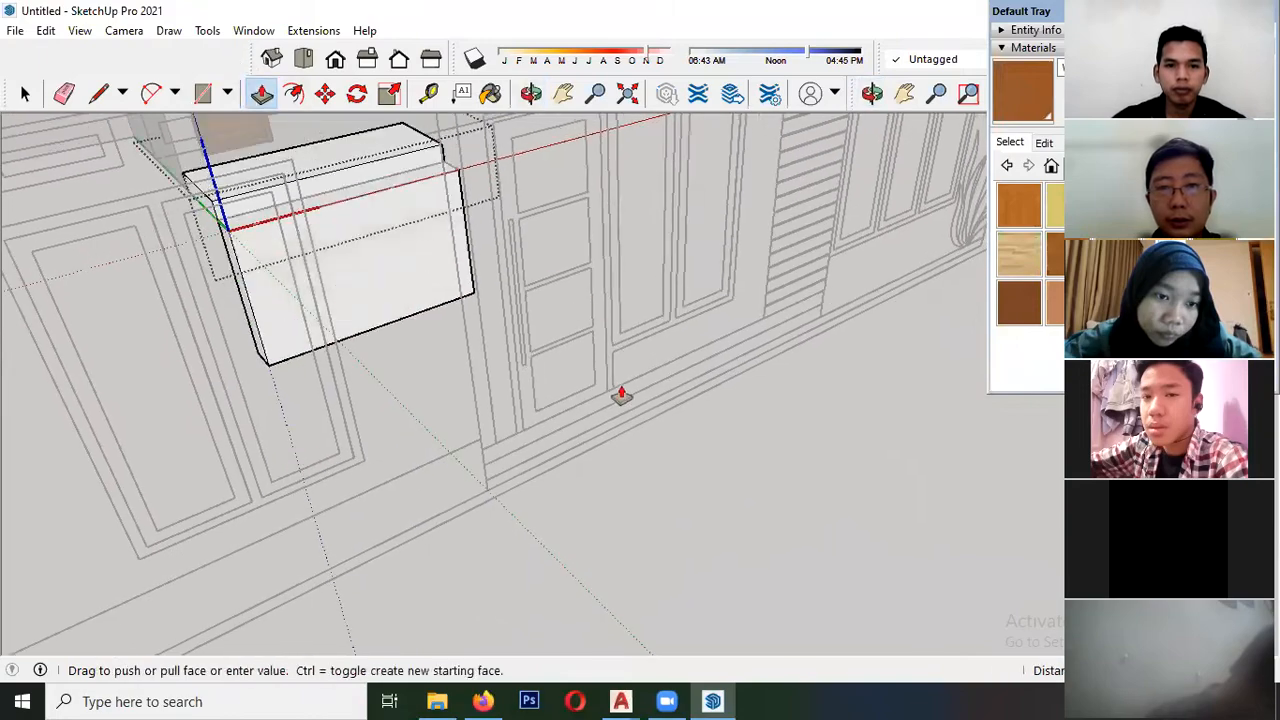
pyautogui.click(486, 489)
pyautogui.press('space')
pyautogui.click(284, 266)
# - Paint all faces of the porch platform and step inside the component with a beige square tile material, and leave the component
pyautogui.scroll(-4, 320, 280)
pyautogui.moveTo(363, 304); pyautogui.dragTo(366, 420, button='middle')
pyautogui.scroll(3, 348, 175)
pyautogui.moveTo(348, 180); pyautogui.dragTo(406, 306, button='middle')
pyautogui.click(364, 304)
pyautogui.scroll(2, 365, 297)
pyautogui.doubleClick(365, 297)
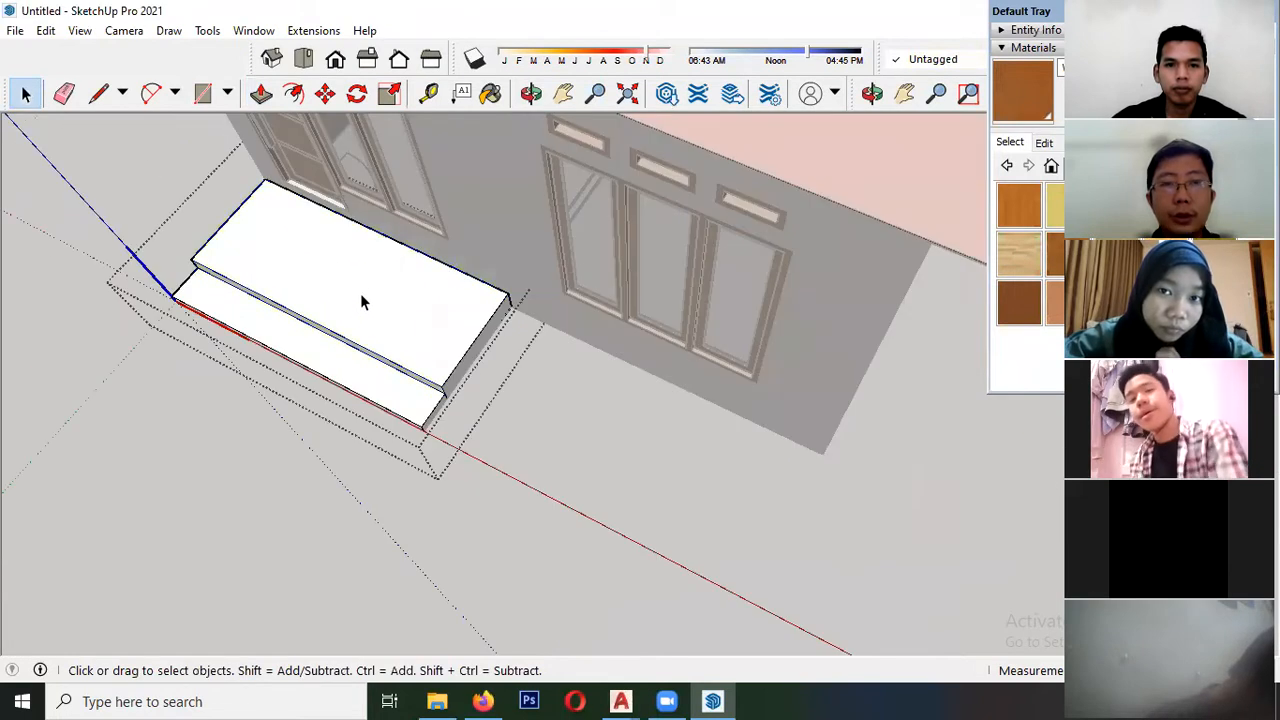
pyautogui.hotkey('ctrl', 'a')
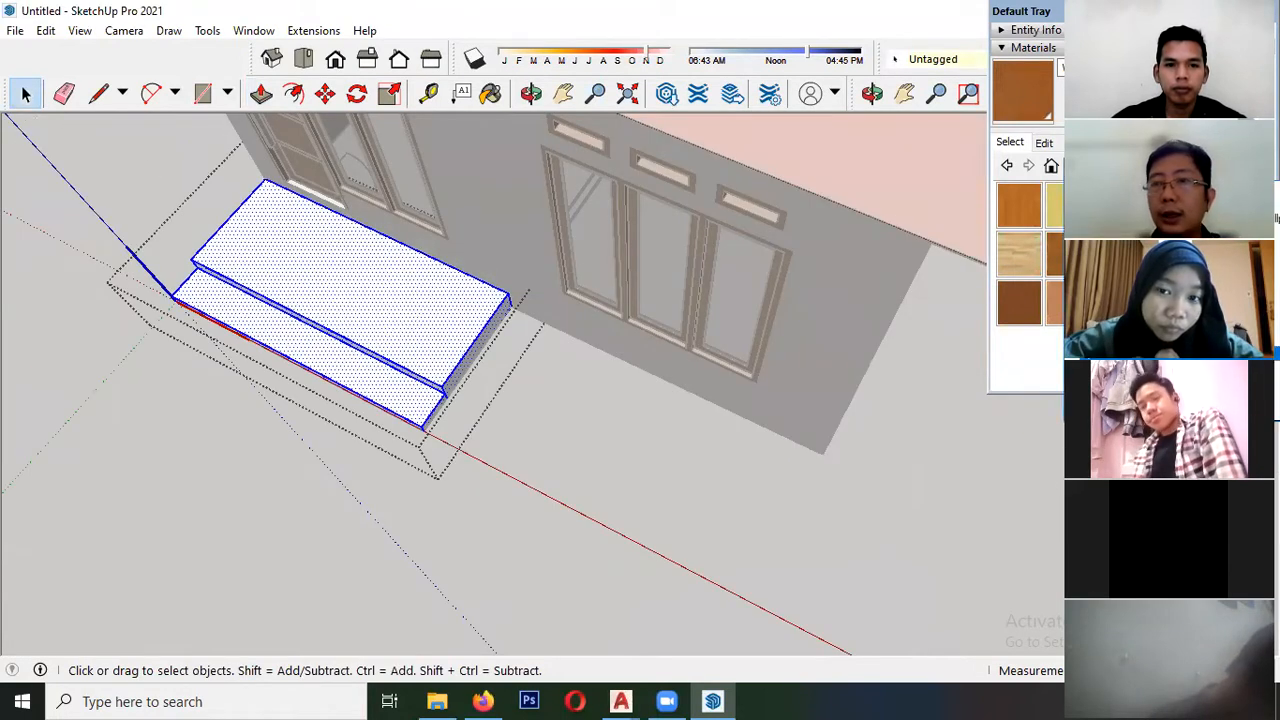
pyautogui.click(1130, 400)
pyautogui.scroll(-2, 1025, 285)
pyautogui.click(1068, 337)
pyautogui.click(406, 293)
pyautogui.press('space')
pyautogui.scroll(-5, 505, 302)
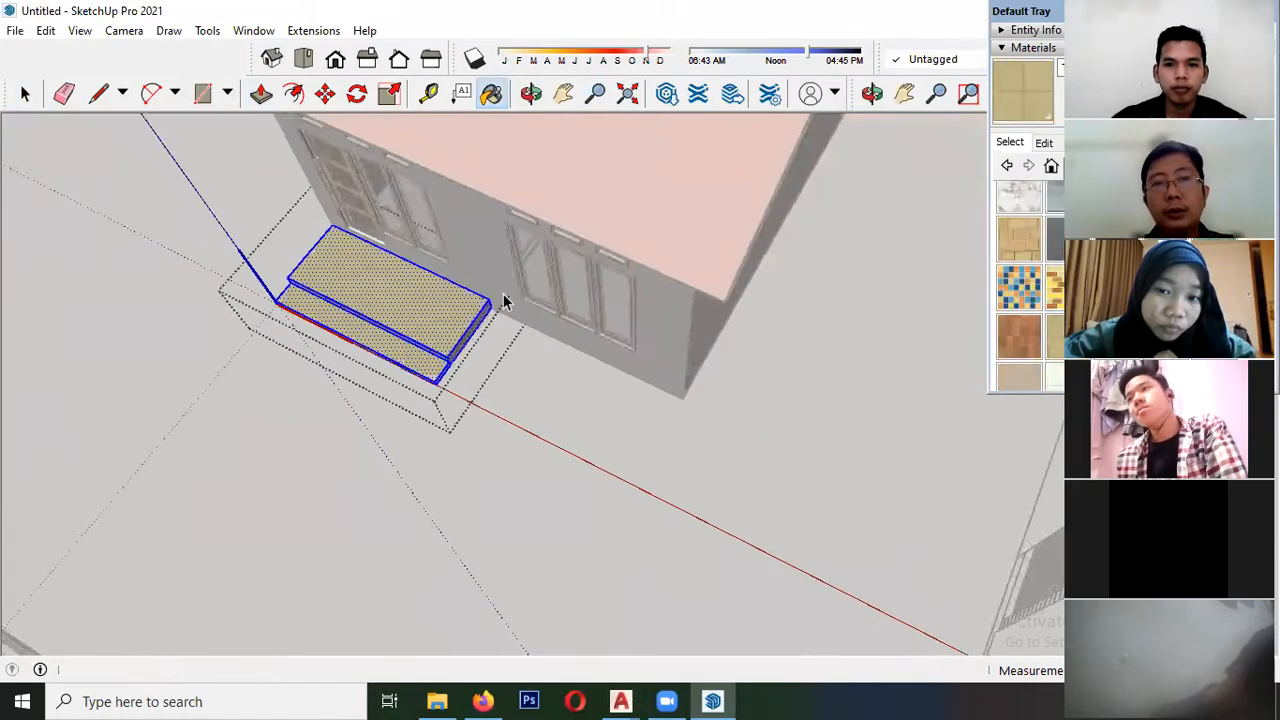
pyautogui.click(547, 352)
# - Open the finished SketchUp house model "3d oke." from the project folder
pyautogui.moveTo(547, 352); pyautogui.dragTo(632, 73, button='middle')
pyautogui.moveTo(410, 410)
pyautogui.mouseDown(button='middle')
pyautogui.moveTo(429, 309)
pyautogui.moveTo(590, 290)
pyautogui.moveTo(641, 306)
pyautogui.mouseUp(button='middle')
pyautogui.scroll(-3, 368, 318)
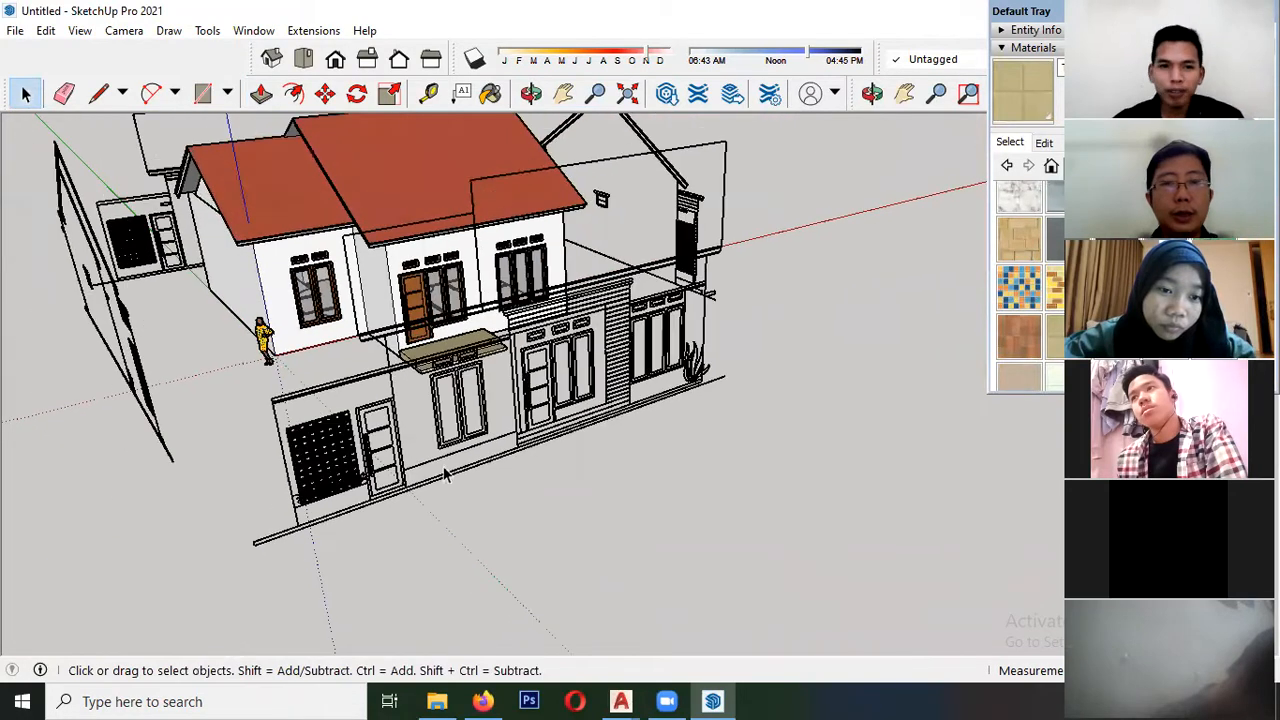
pyautogui.click(437, 700)
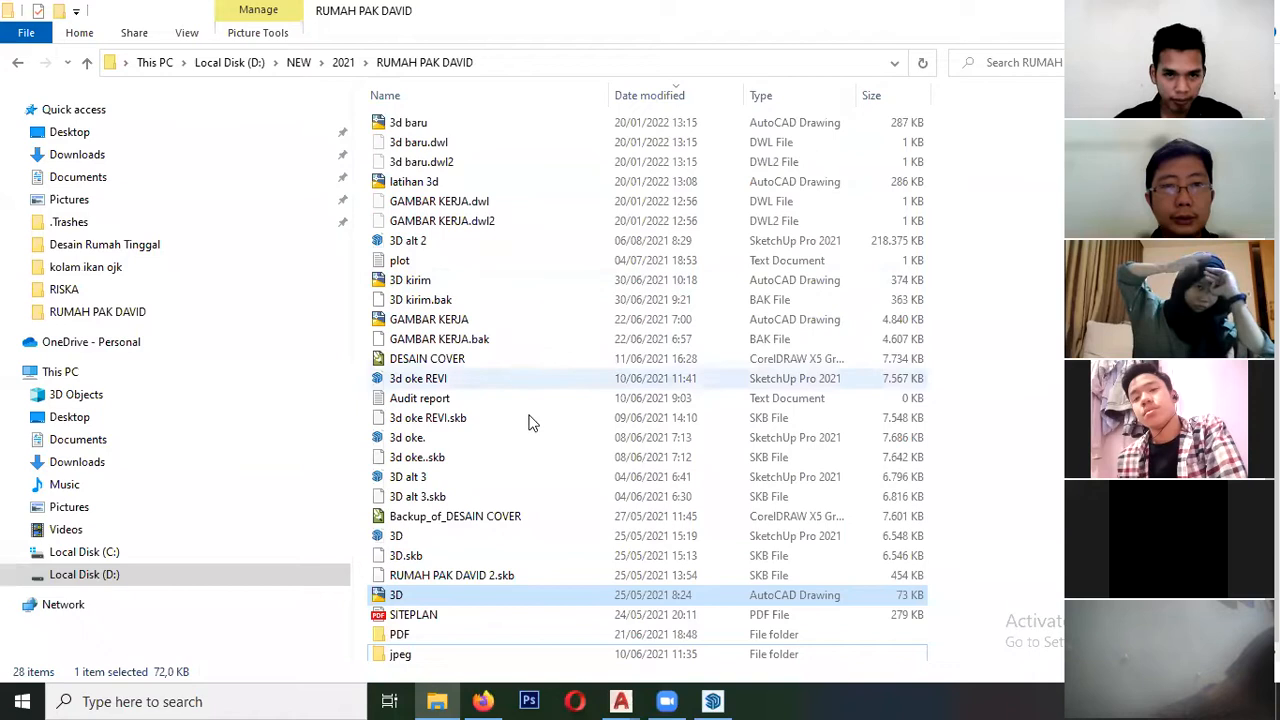
pyautogui.click(407, 440)
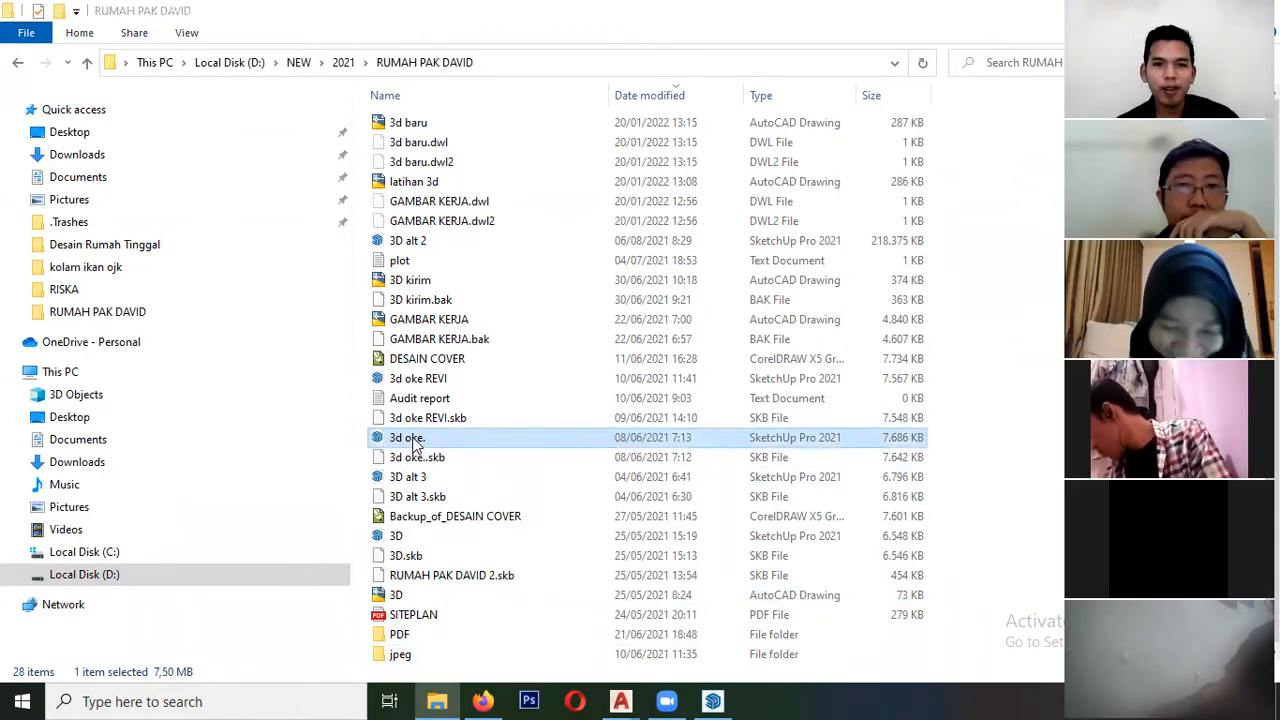
pyautogui.click(713, 700)
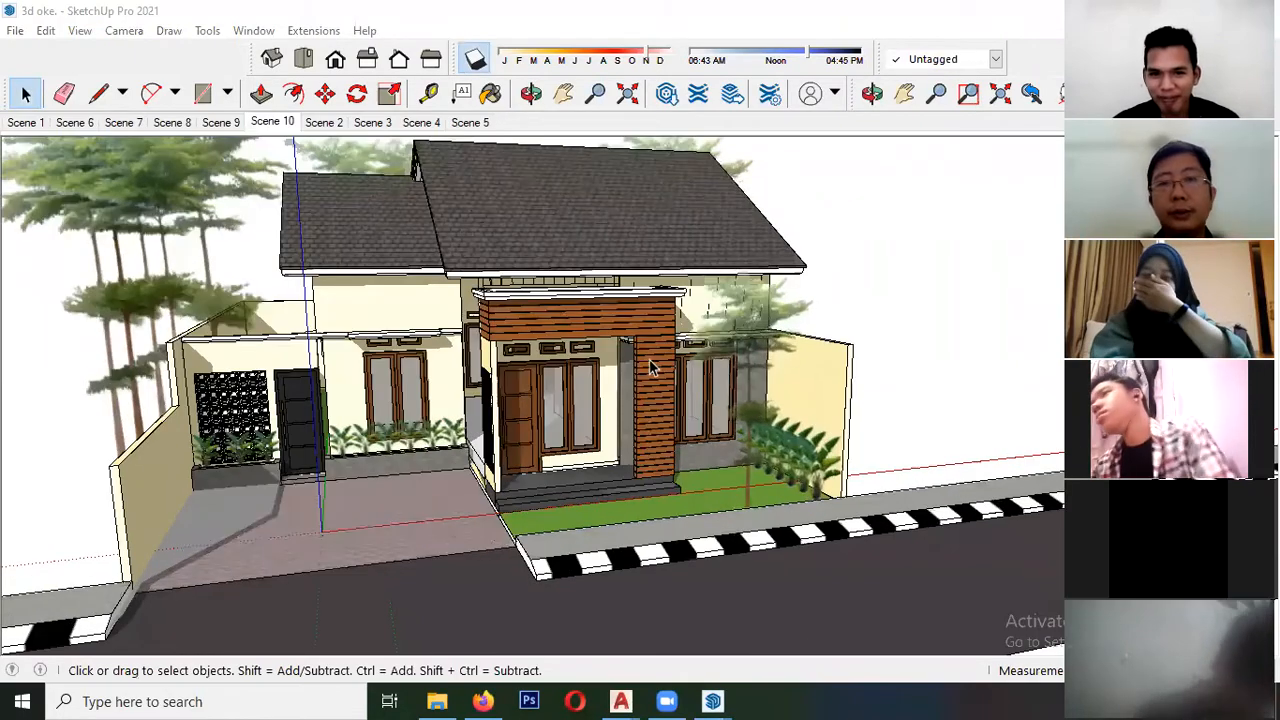
# - View the finished house model's facade, and switch back to the untitled working model to view it from above
pyautogui.moveTo(474, 317); pyautogui.dragTo(381, 355, button='middle')
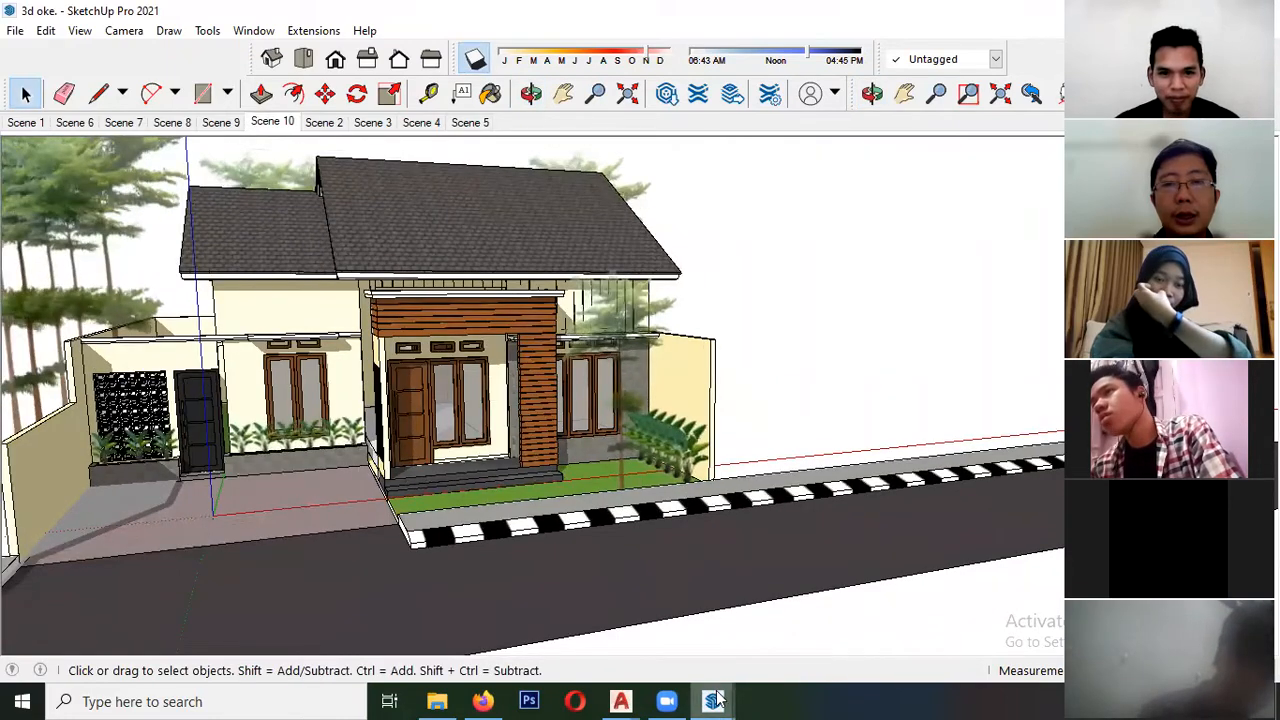
pyautogui.moveTo(716, 700)
pyautogui.click(605, 626)
pyautogui.moveTo(640, 520)
pyautogui.mouseDown(button='middle')
pyautogui.moveTo(685, 479)
pyautogui.moveTo(632, 505)
pyautogui.moveTo(668, 517)
pyautogui.moveTo(349, 423)
pyautogui.moveTo(529, 343)
pyautogui.mouseUp(button='middle')
pyautogui.scroll(-2, 529, 343)
# - Switch to AutoCAD and examine the front elevation in 3d baru.dwg
pyautogui.click(622, 700)
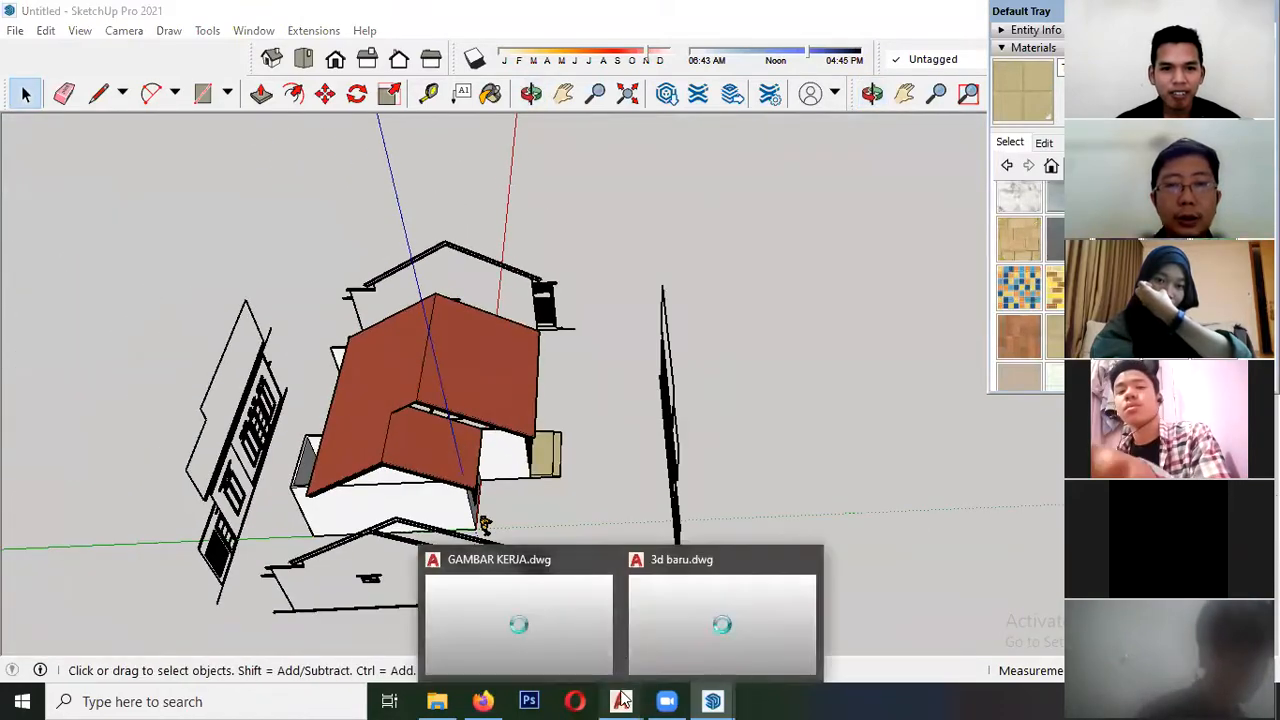
pyautogui.click(705, 628)
pyautogui.scroll(5, 437, 305)
pyautogui.moveTo(426, 451); pyautogui.dragTo(409, 361, button='middle')
pyautogui.moveTo(503, 384); pyautogui.dragTo(552, 402, button='middle')
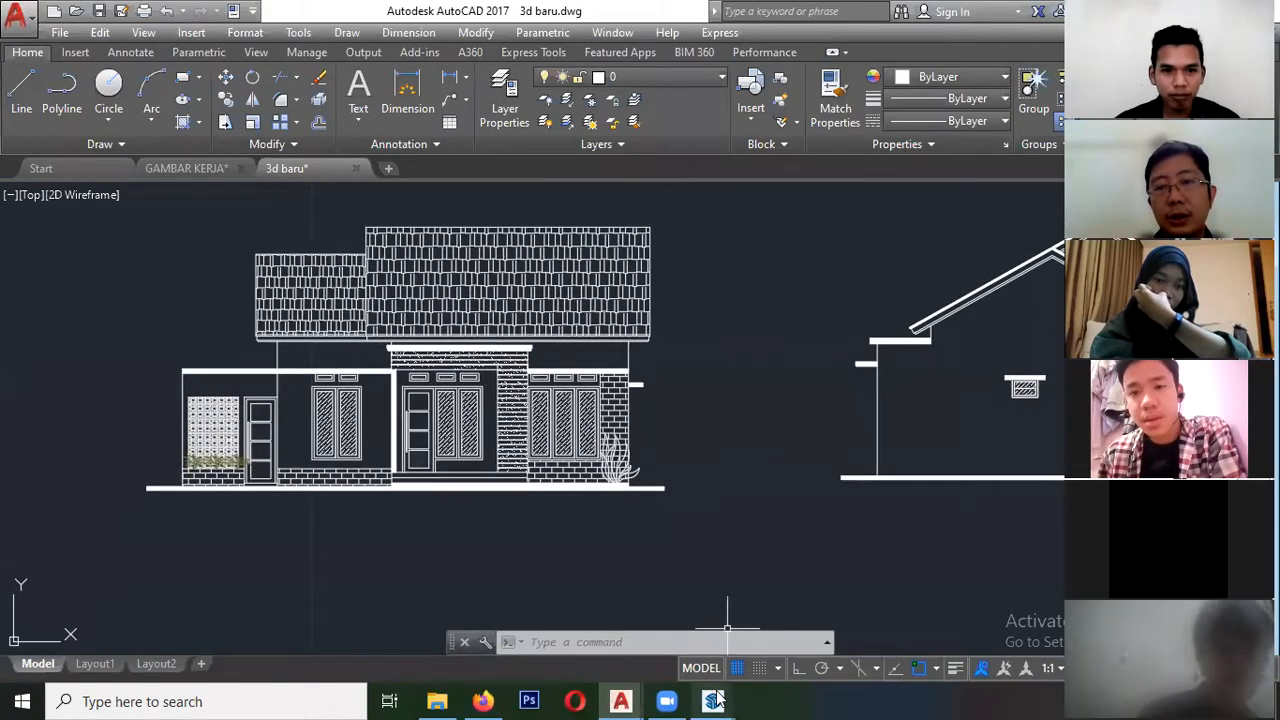
# - Compare the facade of the finished "3d oke." model in SketchUp with the front elevation in AutoCAD's 3d baru.dwg
pyautogui.moveTo(716, 700)
pyautogui.click(788, 625)
pyautogui.moveTo(522, 378)
pyautogui.mouseDown(button='middle')
pyautogui.moveTo(487, 370)
pyautogui.moveTo(509, 367)
pyautogui.mouseUp(button='middle')
pyautogui.moveTo(627, 700)
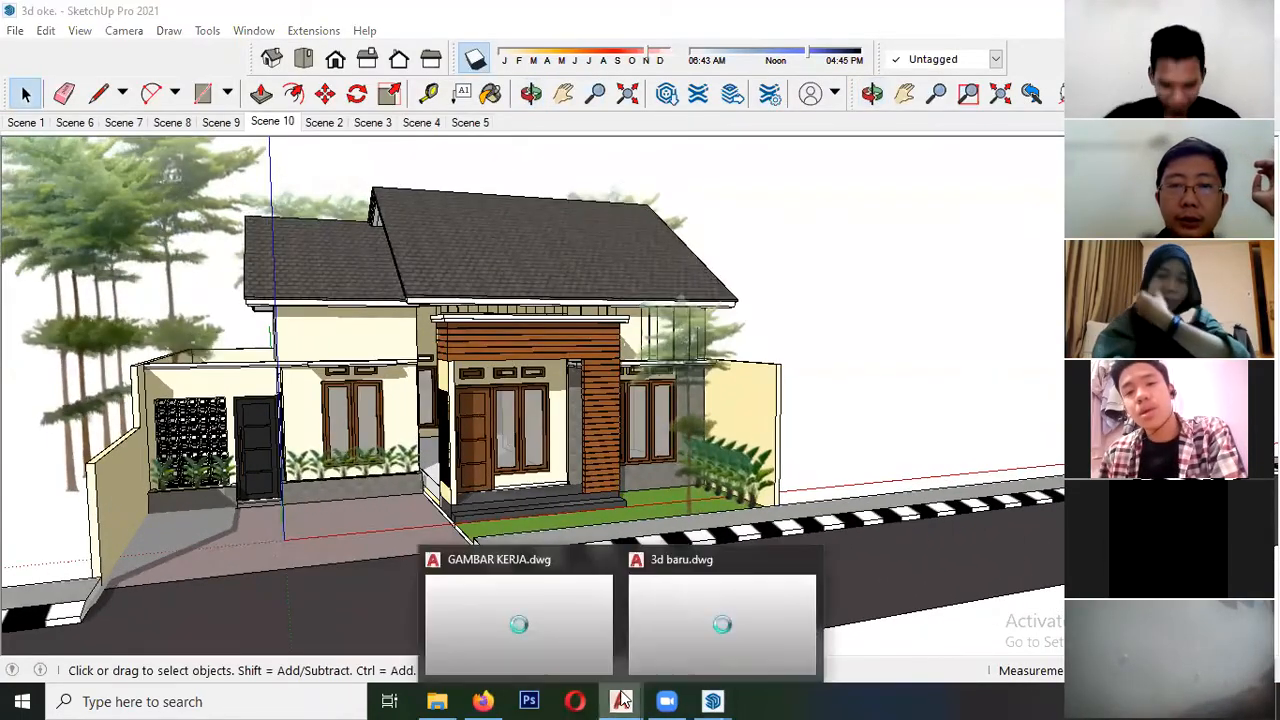
pyautogui.click(720, 615)
pyautogui.scroll(2, 367, 364)
pyautogui.scroll(-2, 371, 377)
pyautogui.moveTo(423, 325); pyautogui.dragTo(440, 337, button='middle')
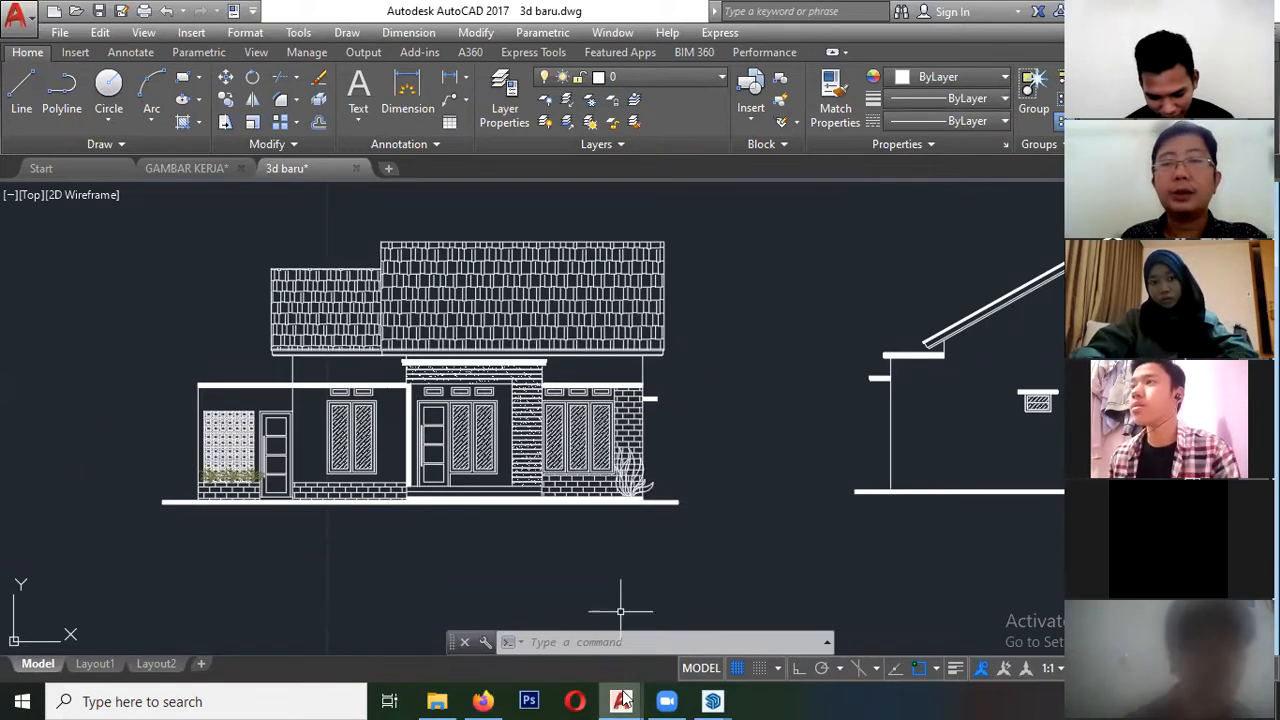
# - Switch to the finished "3d oke." model in SketchUp and examine its porch, cladding, side walls and front garden
pyautogui.moveTo(712, 700)
pyautogui.click(762, 632)
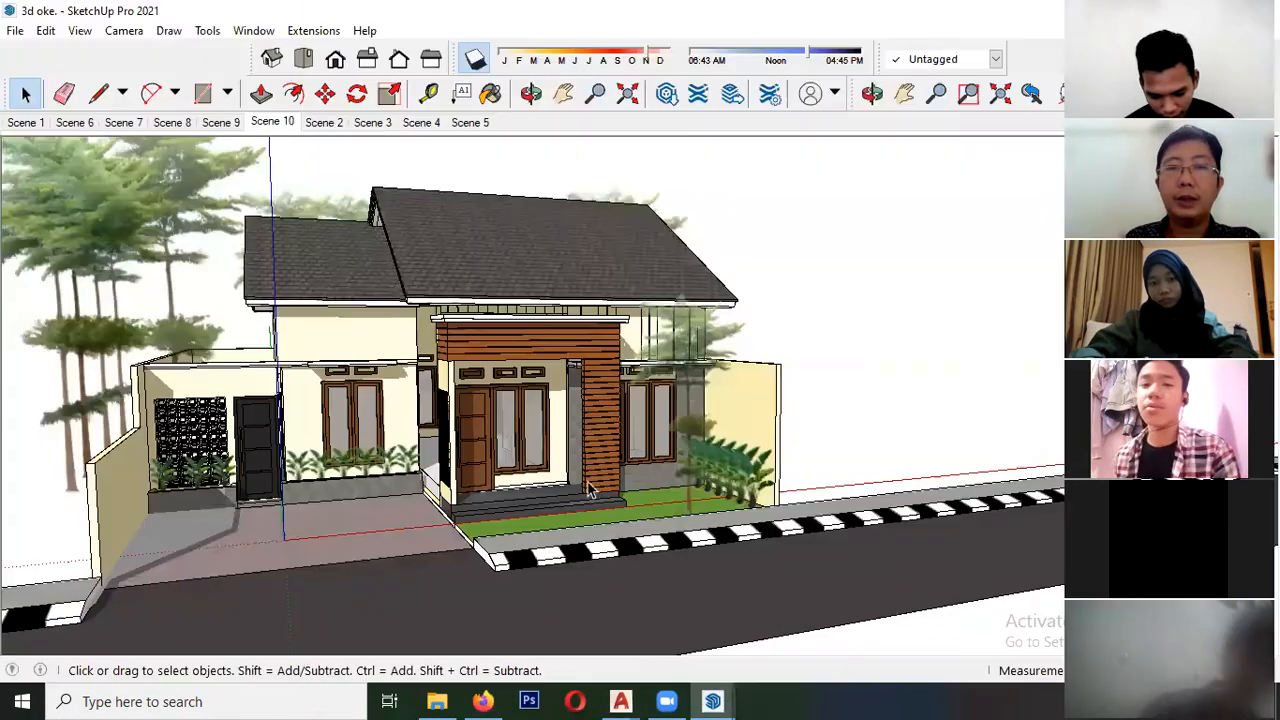
pyautogui.scroll(3, 370, 370)
pyautogui.scroll(-3, 370, 370)
pyautogui.moveTo(371, 370); pyautogui.dragTo(445, 337)
pyautogui.press('space')
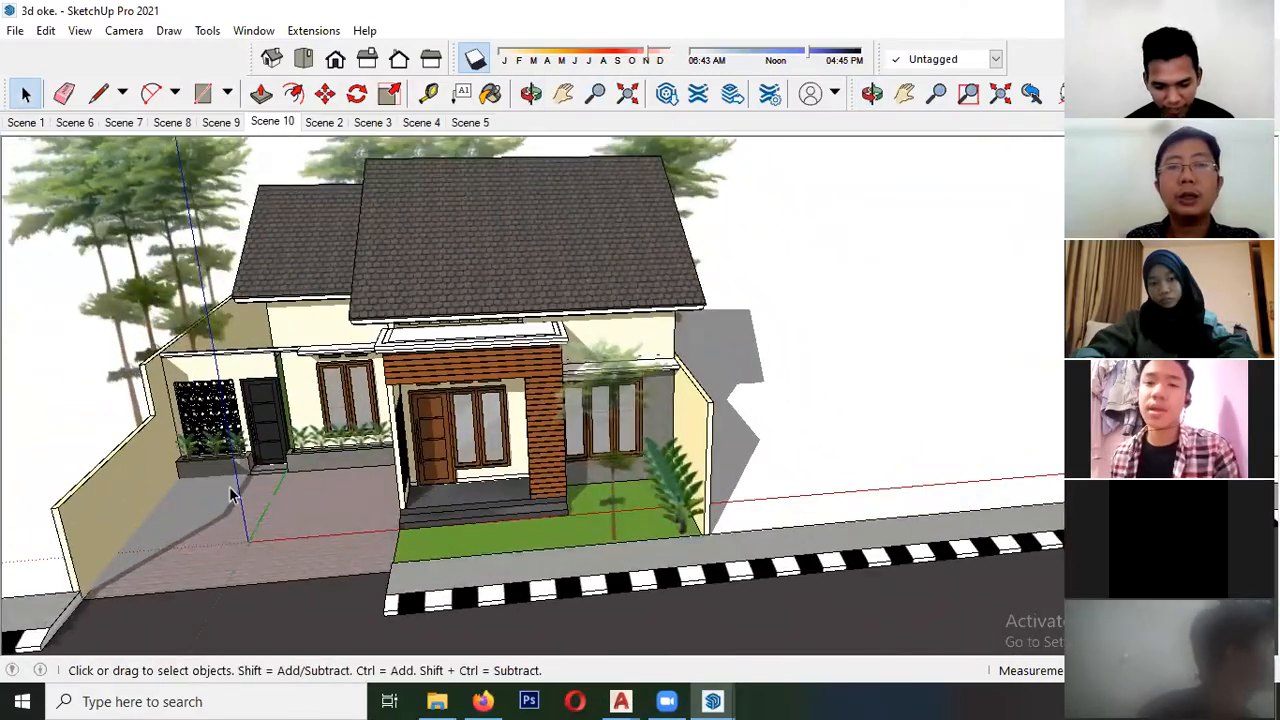
pyautogui.scroll(3, 256, 485)
pyautogui.scroll(-2, 168, 362)
pyautogui.moveTo(492, 432); pyautogui.dragTo(460, 452, button='middle')
pyautogui.scroll(-2, 420, 462)
pyautogui.scroll(3, 607, 408)
pyautogui.scroll(-3, 607, 416)
pyautogui.moveTo(306, 426); pyautogui.dragTo(388, 338, button='middle')
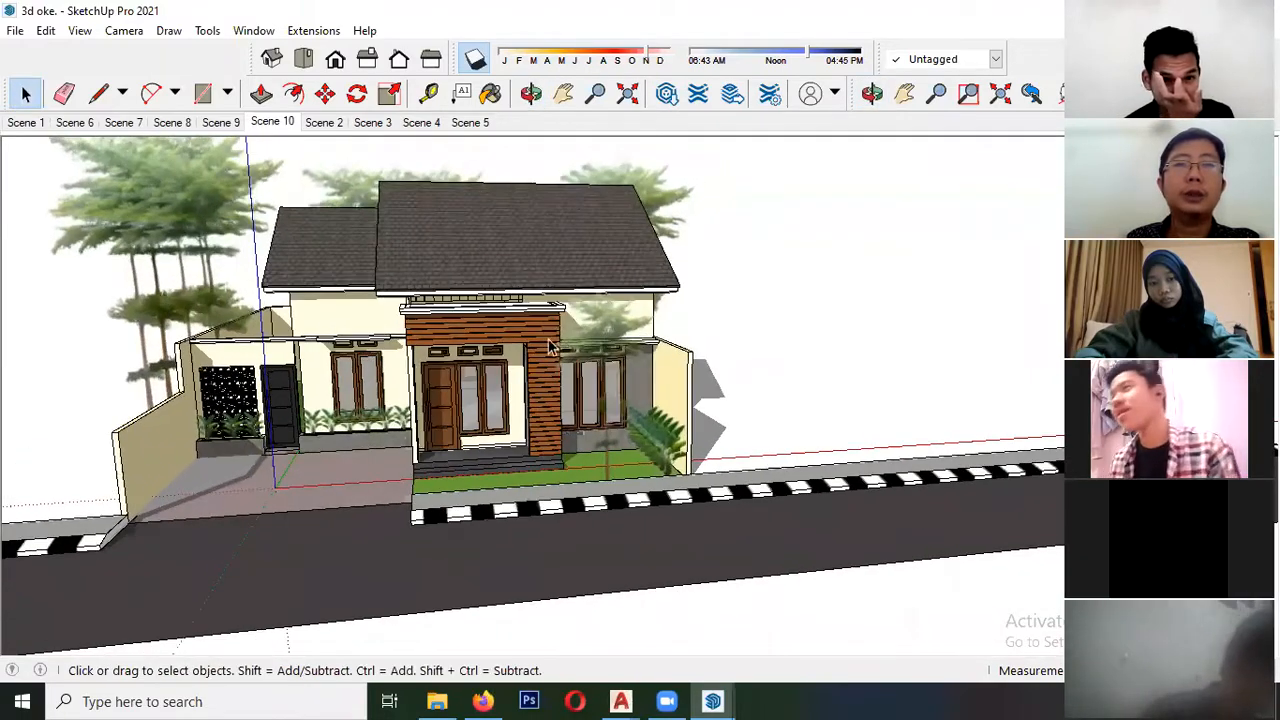
pyautogui.scroll(1, 549, 347)
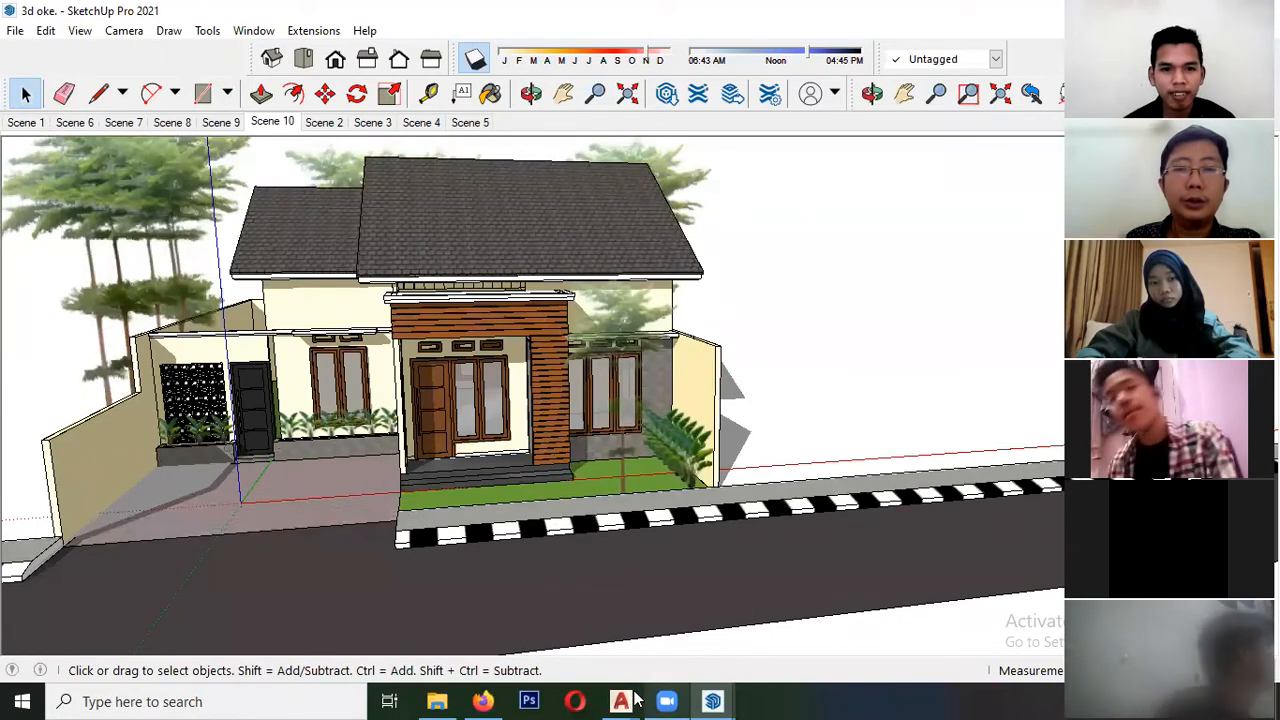
# - Return to the untitled working model and hide the imported elevation drawings around the house
pyautogui.moveTo(712, 700)
pyautogui.click(618, 636)
pyautogui.moveTo(558, 470)
pyautogui.mouseDown(button='middle')
pyautogui.moveTo(563, 373)
pyautogui.moveTo(645, 240)
pyautogui.mouseUp(button='middle')
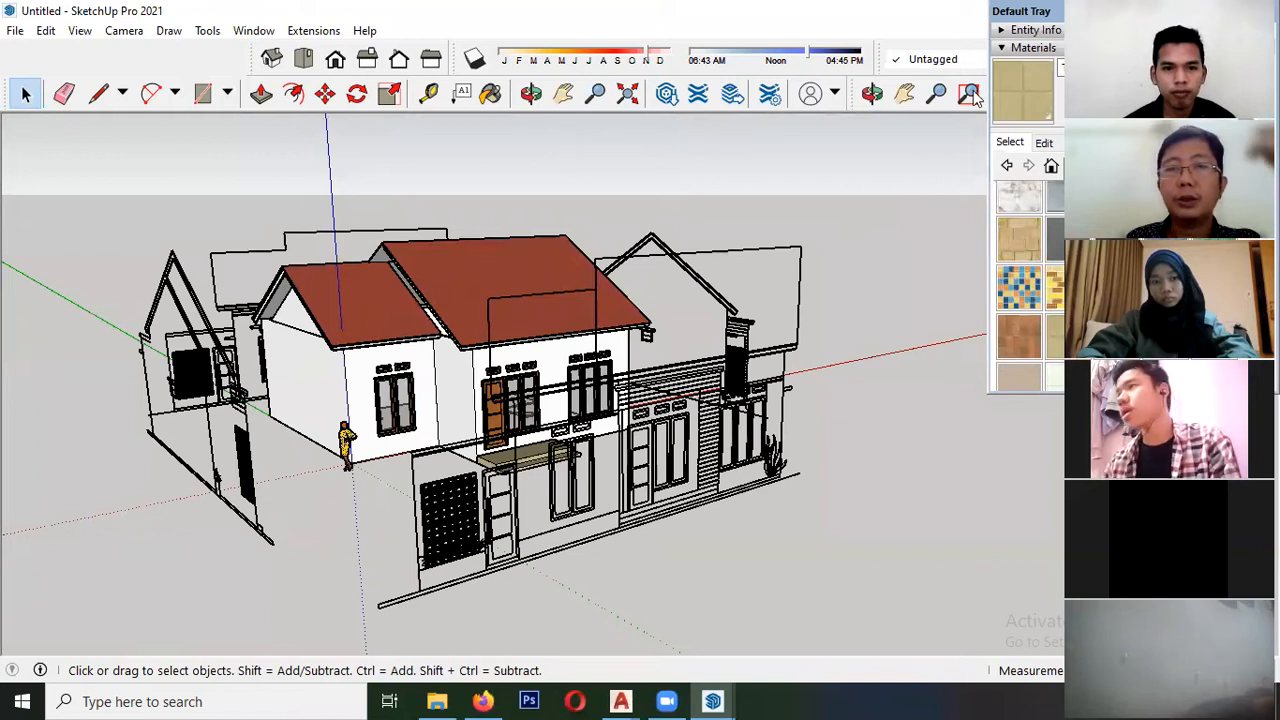
pyautogui.rightClick(630, 468)
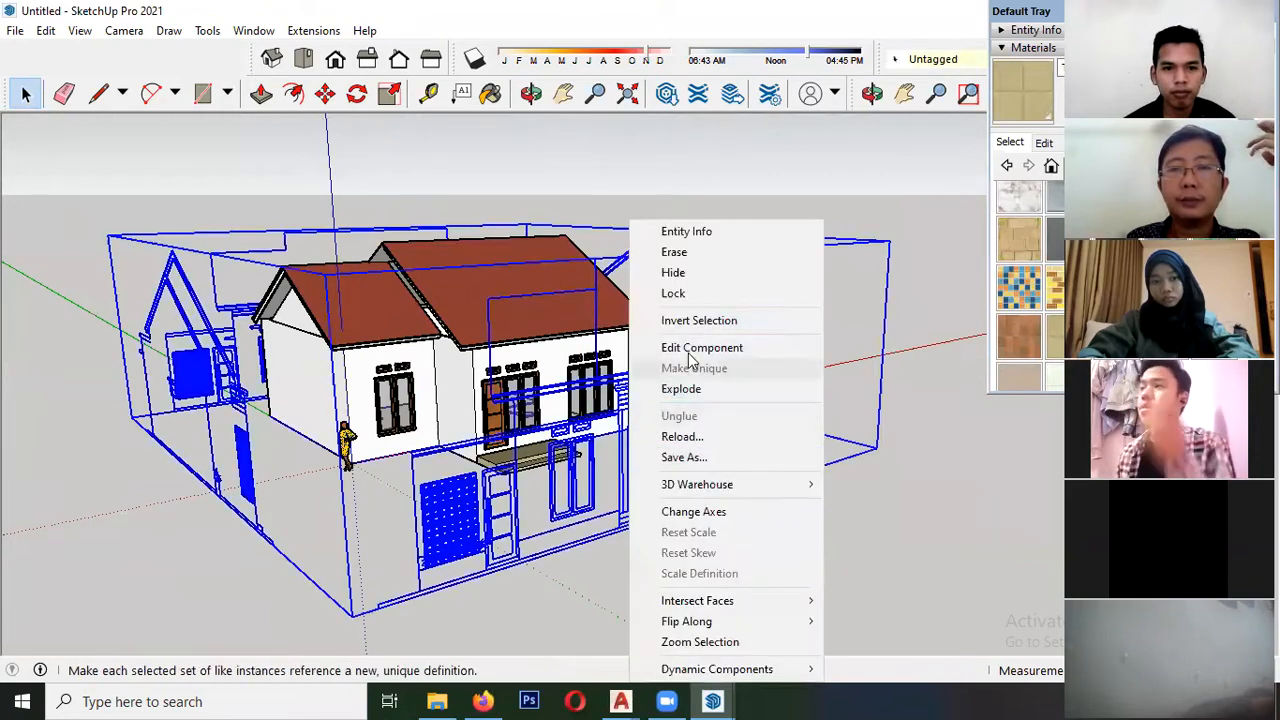
pyautogui.click(686, 277)
pyautogui.moveTo(623, 380); pyautogui.dragTo(547, 370, button='middle')
pyautogui.scroll(4, 547, 370)
pyautogui.scroll(-4, 540, 365)
pyautogui.moveTo(490, 318); pyautogui.dragTo(471, 297, button='middle')
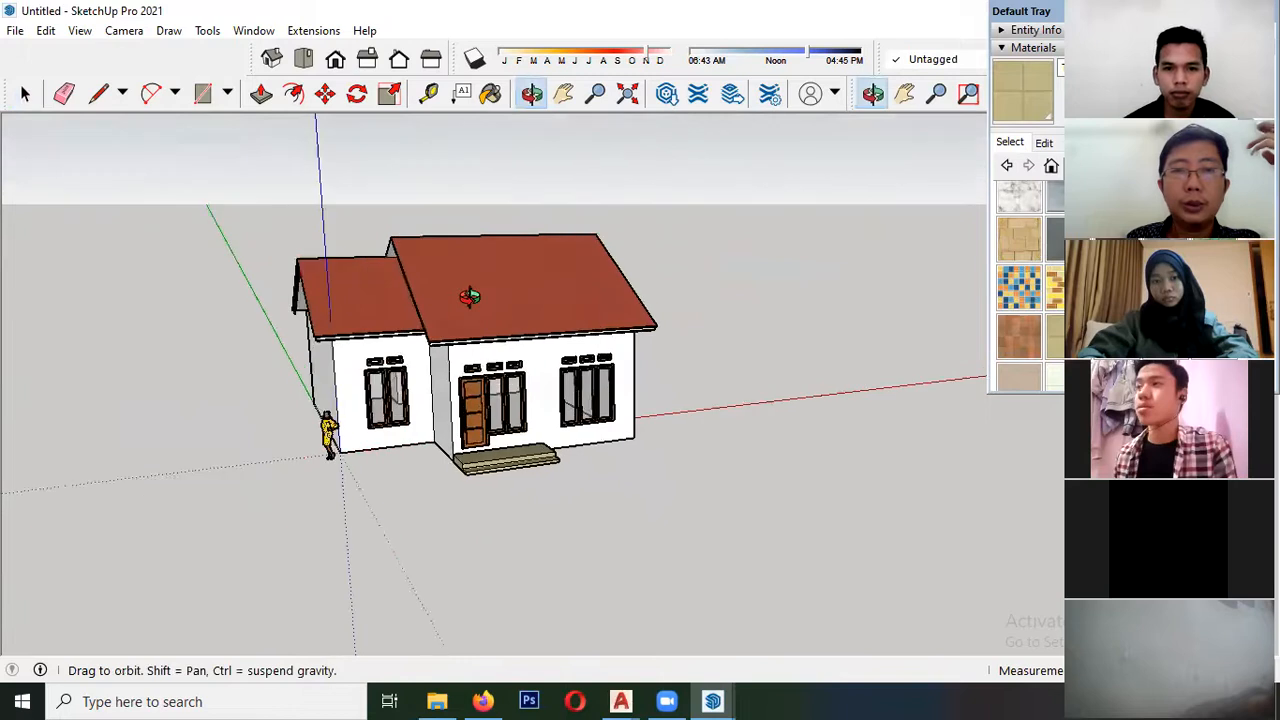
pyautogui.scroll(4, 492, 320)
pyautogui.moveTo(552, 391); pyautogui.dragTo(548, 372, button='middle')
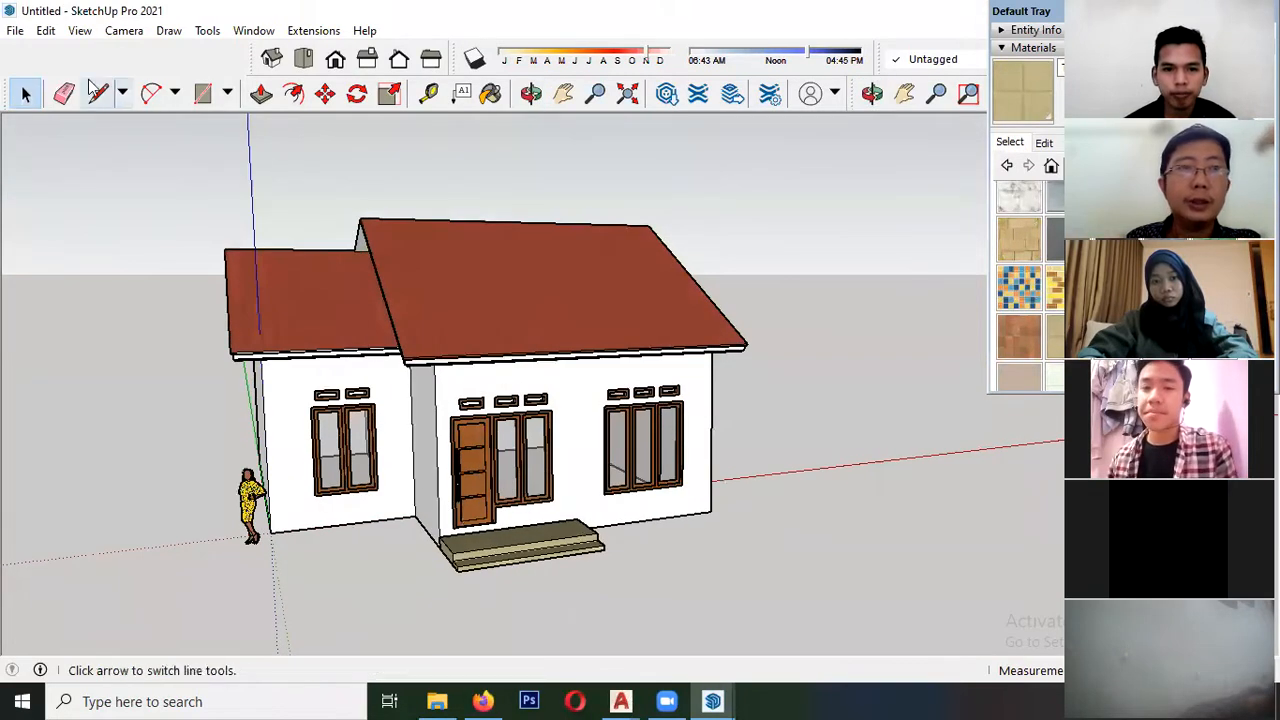
# - Try exporting the house view as a 2D graphic of type JPEG Image with the file name a, and cancel the export
pyautogui.click(15, 31)
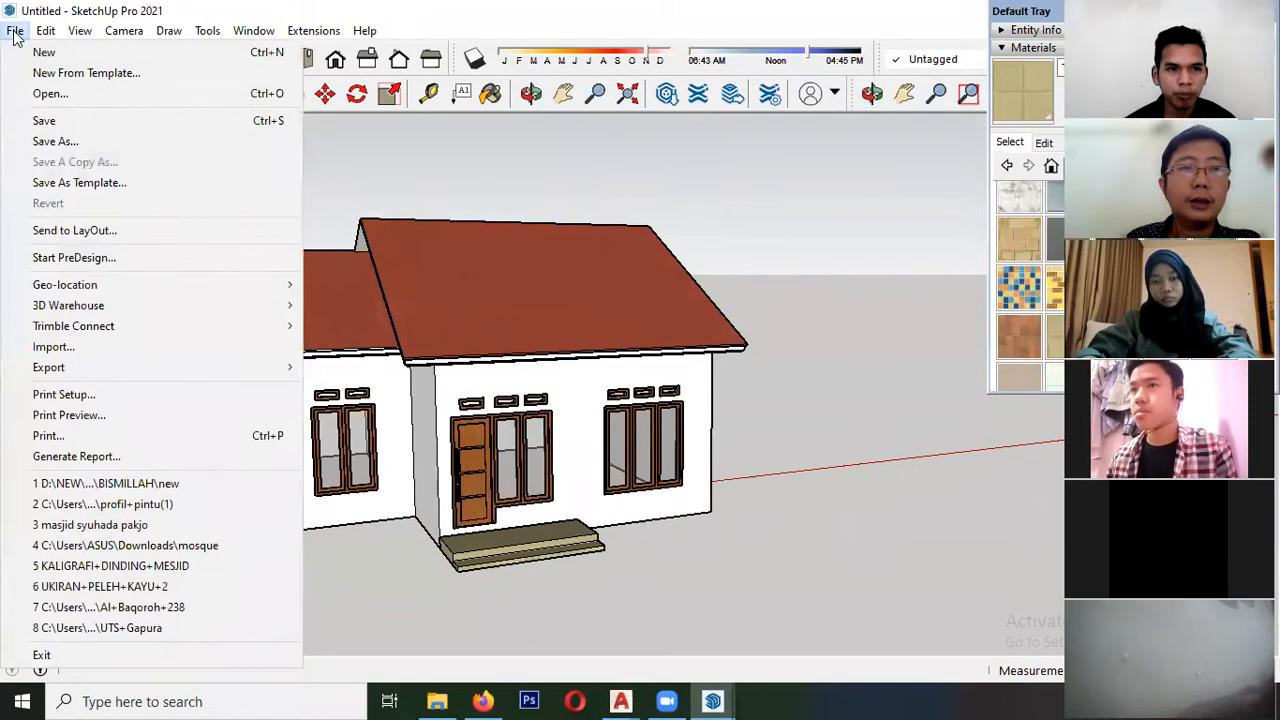
pyautogui.moveTo(207, 373)
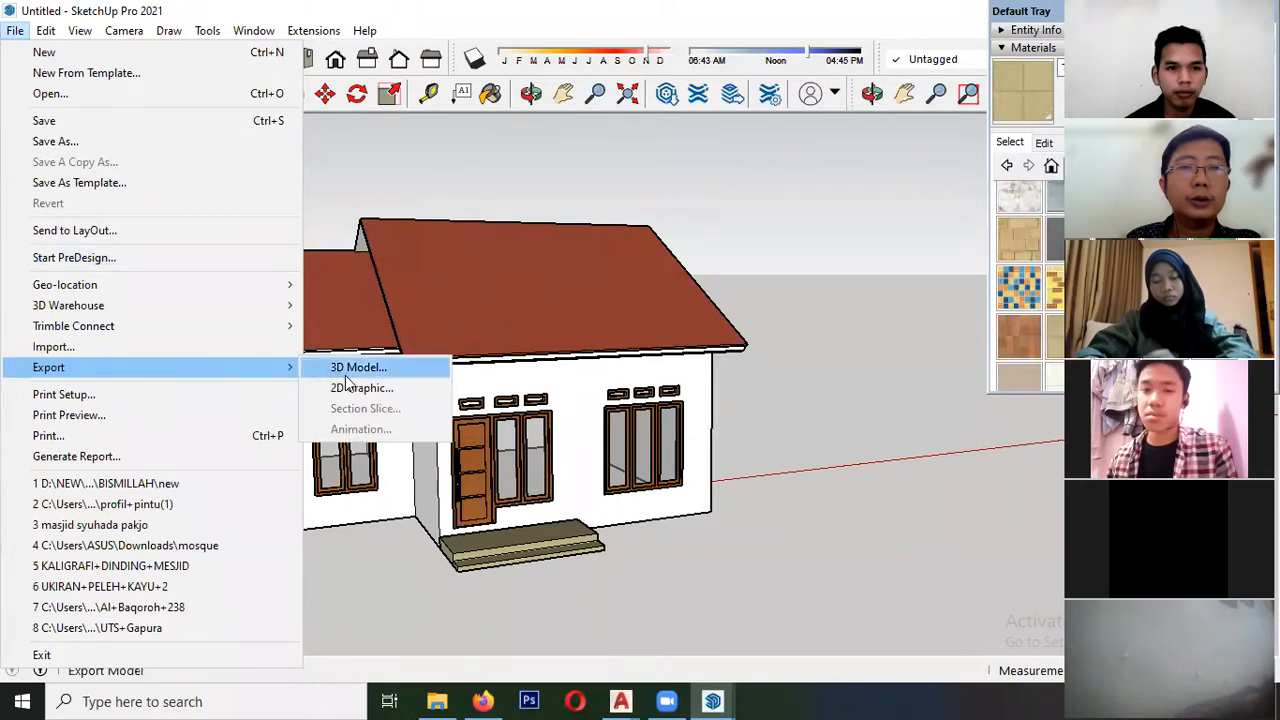
pyautogui.click(345, 385)
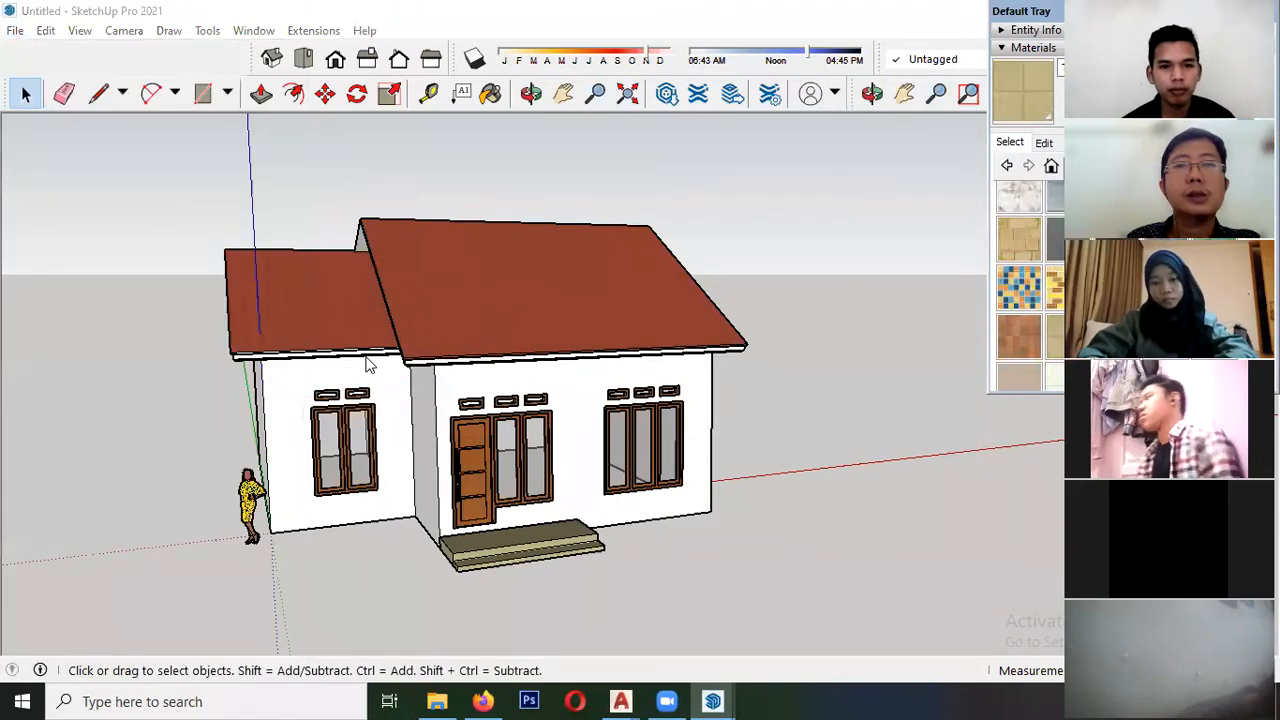
pyautogui.click(340, 463)
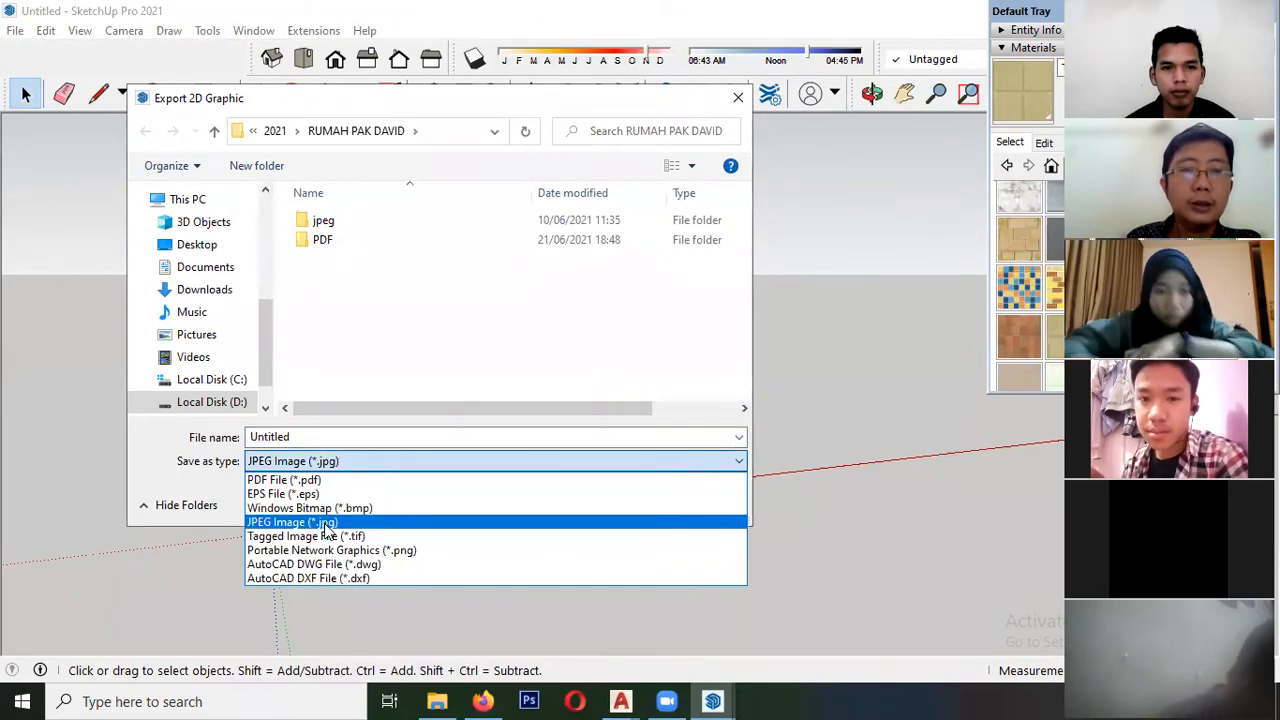
pyautogui.click(327, 524)
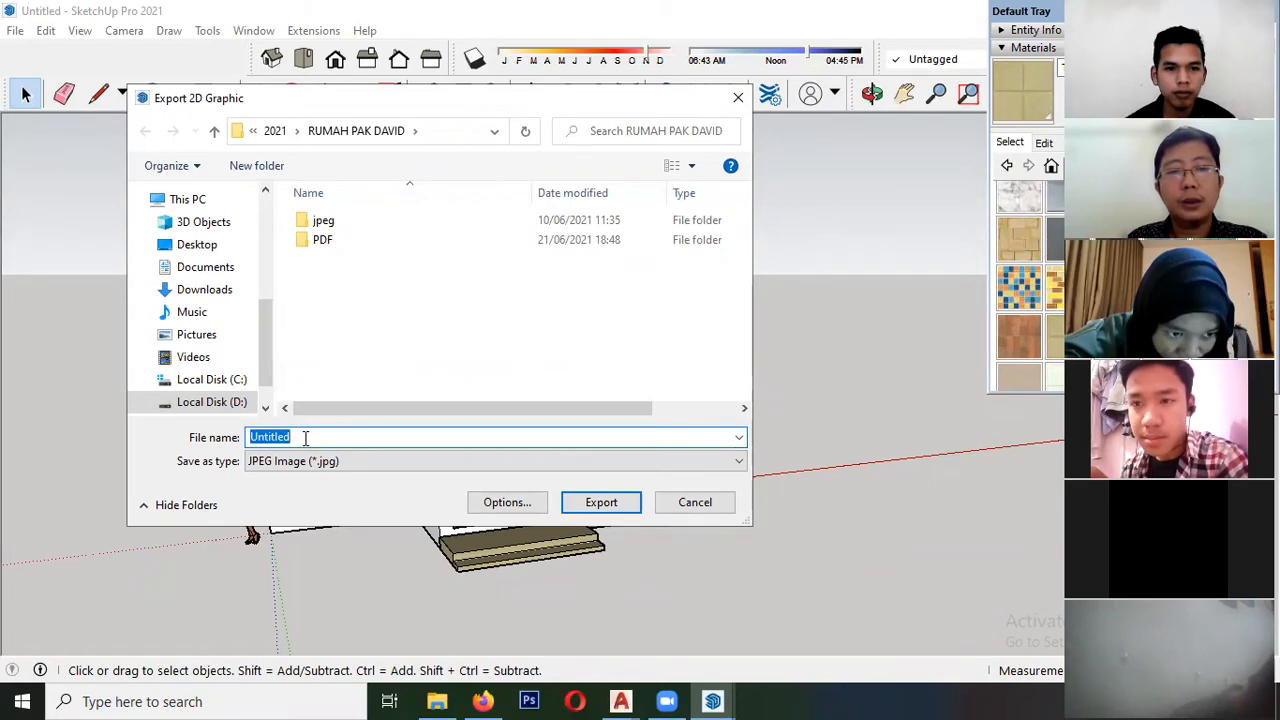
pyautogui.write('a')
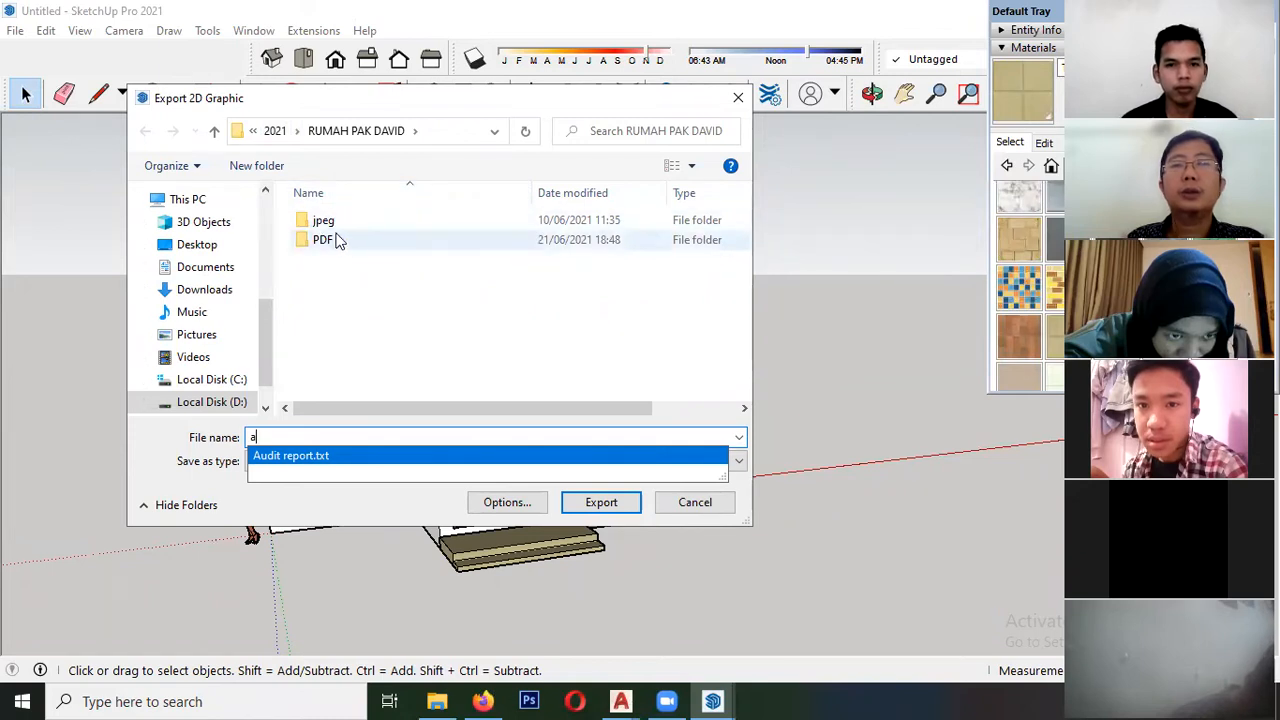
pyautogui.click(715, 505)
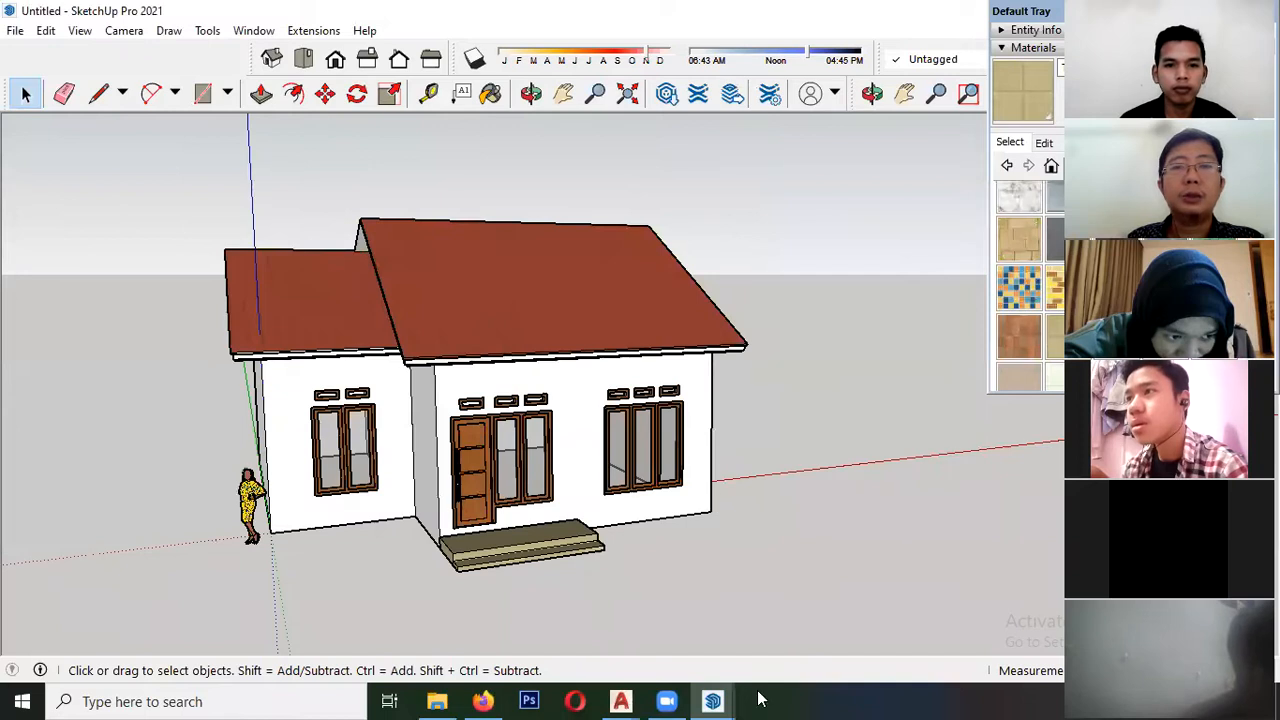
# - Switch to the finished "3d oke." model to view its saved scenes, and return to the untitled house model
pyautogui.moveTo(720, 700)
pyautogui.click(714, 570)
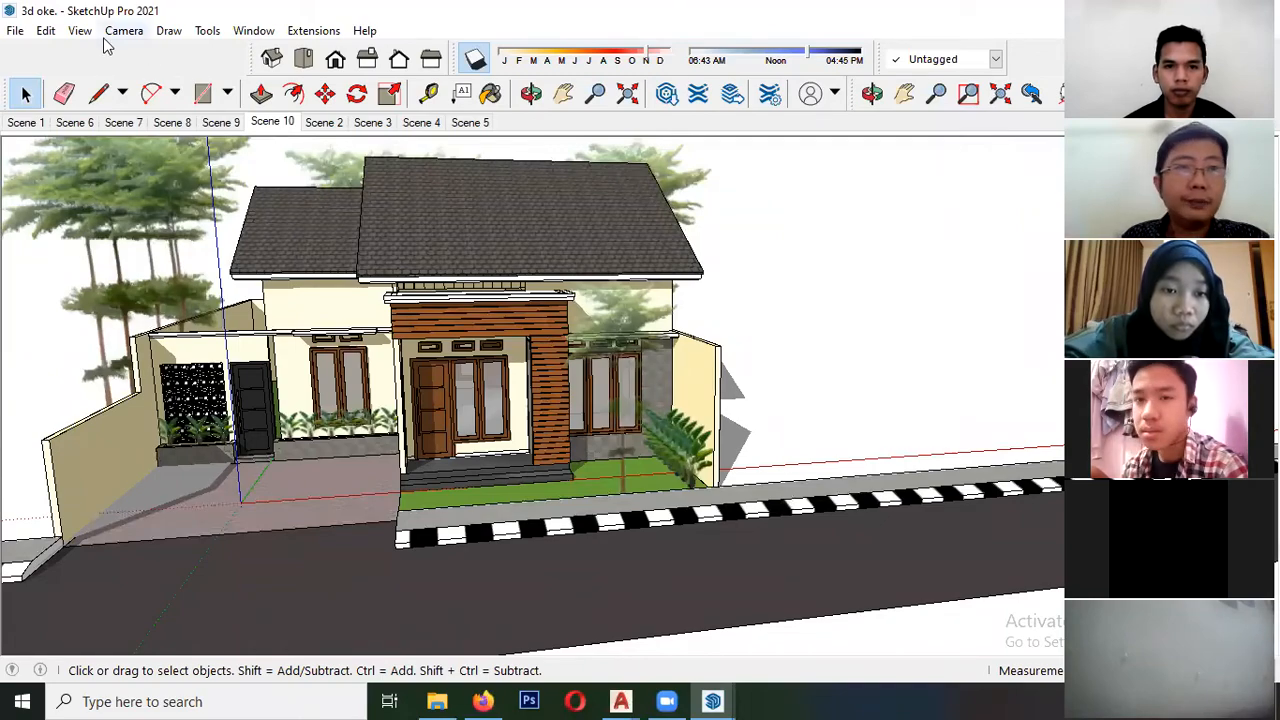
pyautogui.moveTo(494, 412)
pyautogui.mouseDown(button='middle')
pyautogui.moveTo(515, 345)
pyautogui.moveTo(545, 352)
pyautogui.mouseUp(button='middle')
pyautogui.moveTo(712, 701)
pyautogui.click(575, 567)
# - Add an animation scene showing the front facade of the house with the door, windows and porch steps
pyautogui.moveTo(423, 354)
pyautogui.mouseDown(button='middle')
pyautogui.moveTo(517, 397)
pyautogui.moveTo(520, 377)
pyautogui.moveTo(691, 350)
pyautogui.moveTo(452, 372)
pyautogui.mouseUp(button='middle')
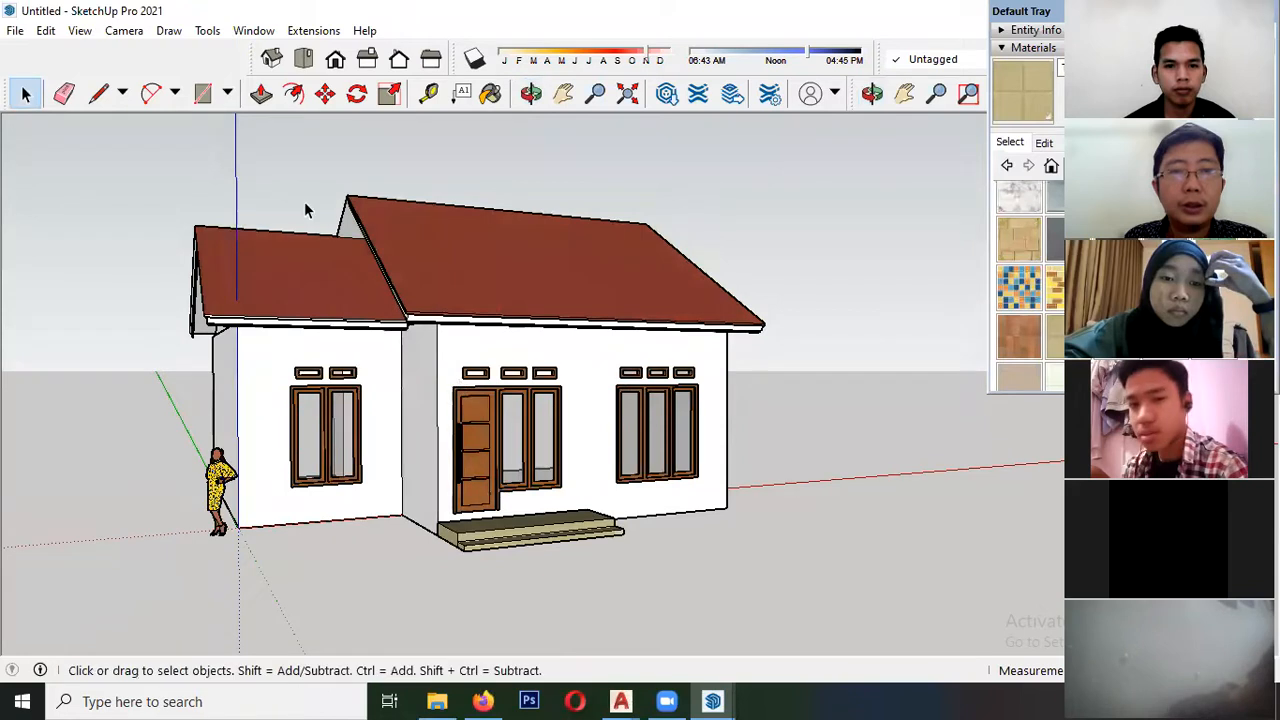
pyautogui.click(79, 31)
pyautogui.moveTo(190, 370)
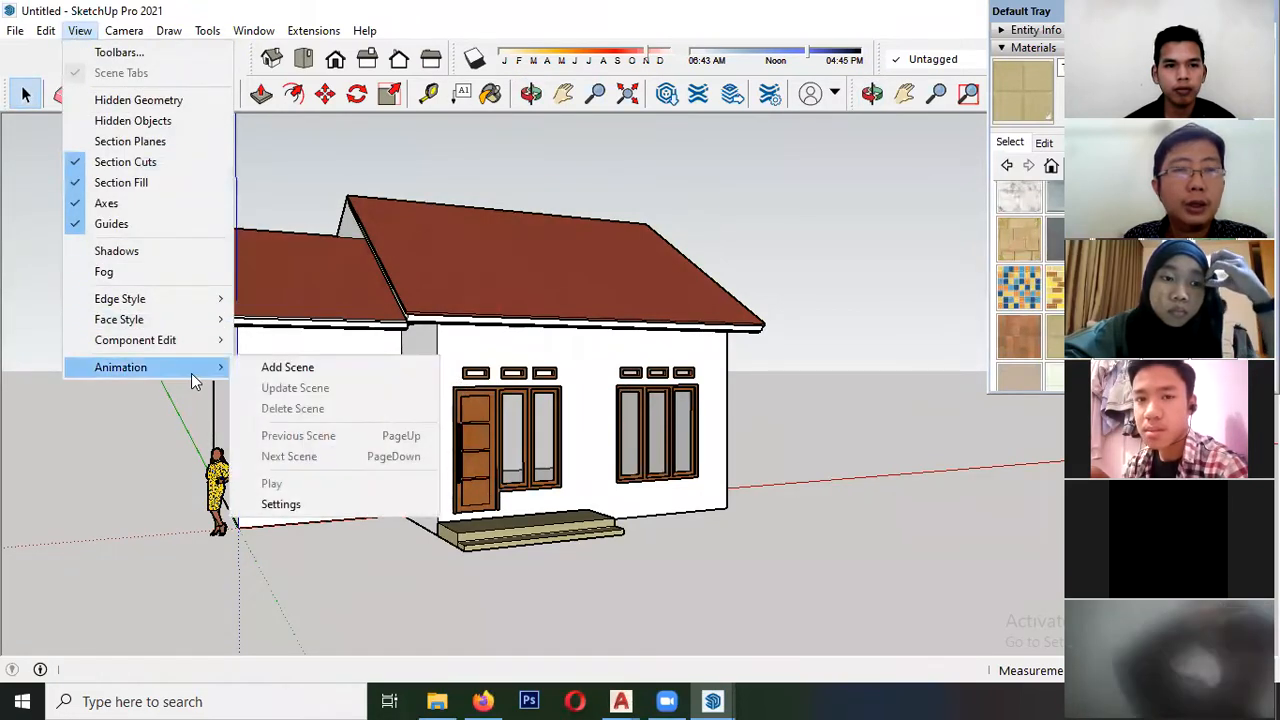
pyautogui.click(306, 373)
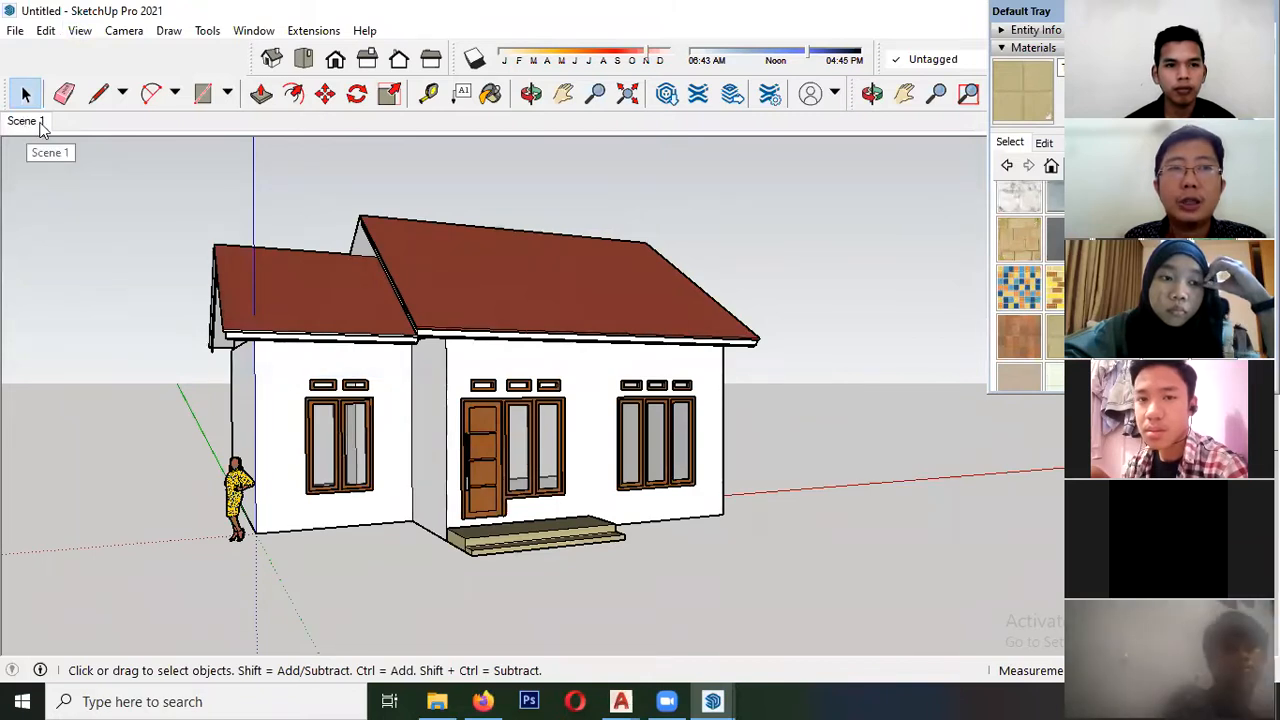
# - Add a second scene viewing the house from its front-right corner, with the right side wall in view
pyautogui.moveTo(558, 335); pyautogui.dragTo(438, 342, button='middle')
pyautogui.moveTo(628, 370); pyautogui.dragTo(405, 383, button='middle')
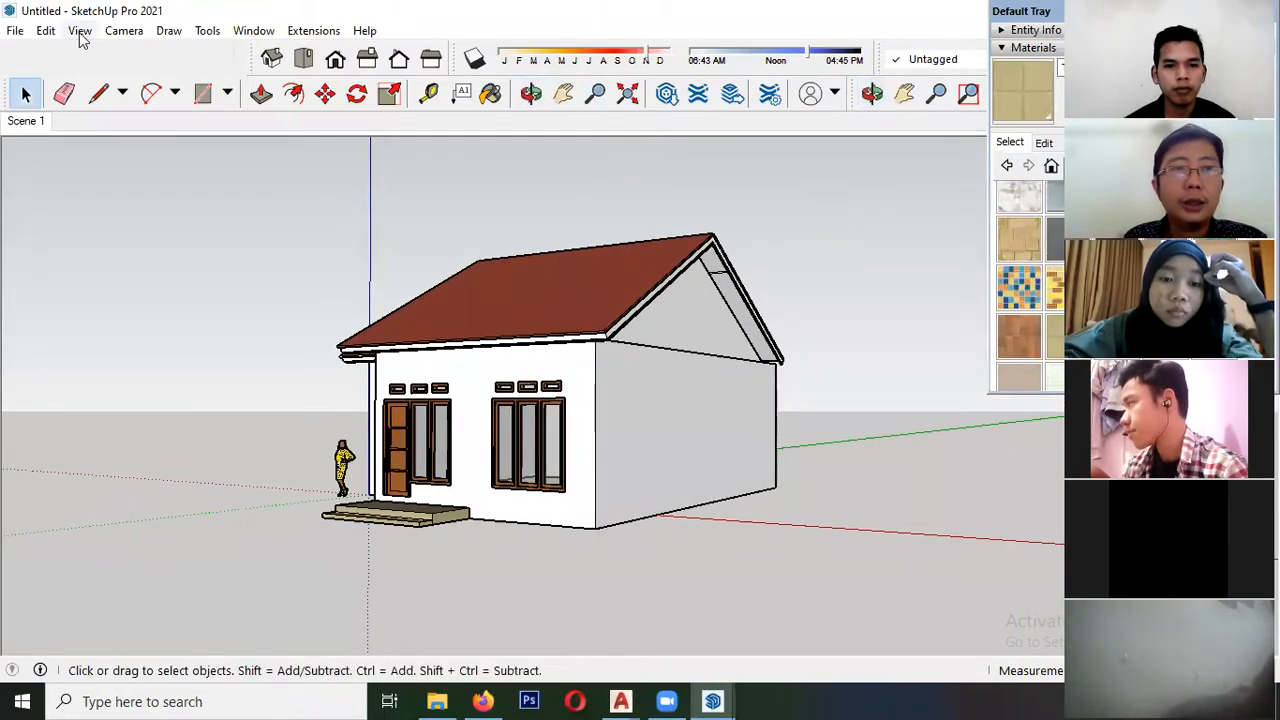
pyautogui.click(80, 34)
pyautogui.moveTo(180, 369)
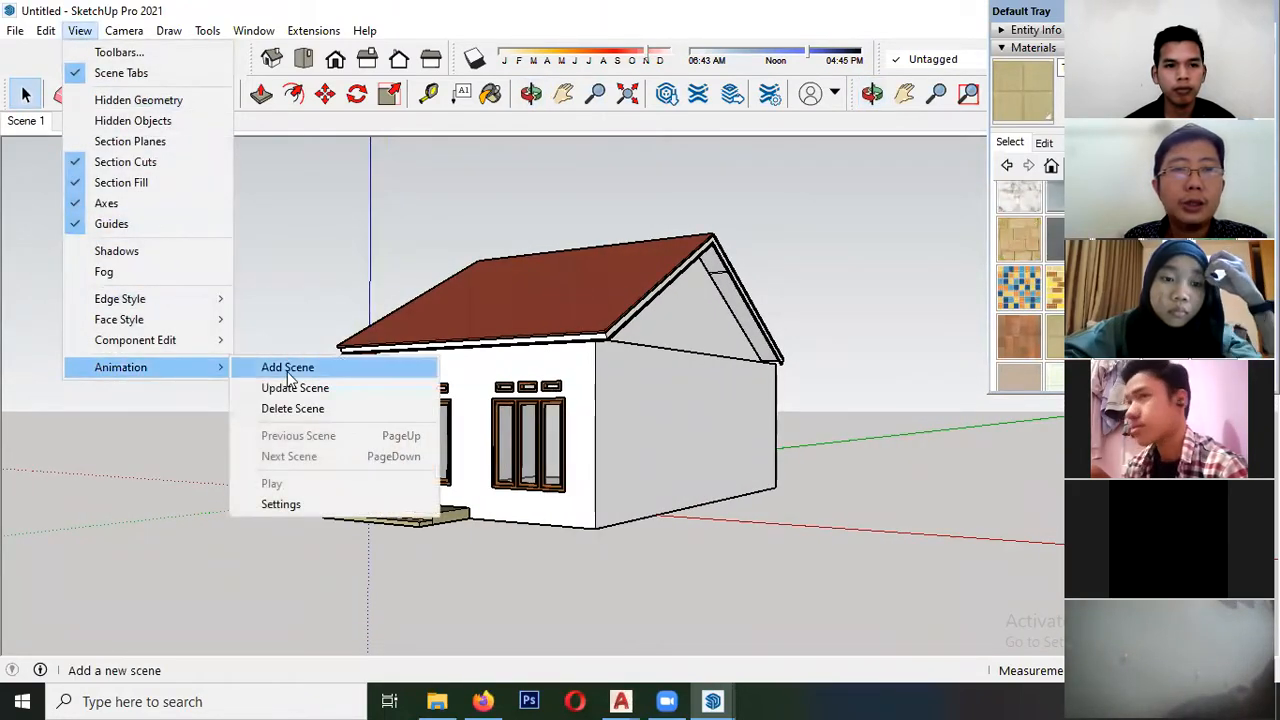
pyautogui.click(270, 370)
# - Add a third scene viewing the rear of the house and its roof from above
pyautogui.moveTo(512, 375); pyautogui.dragTo(277, 420, button='middle')
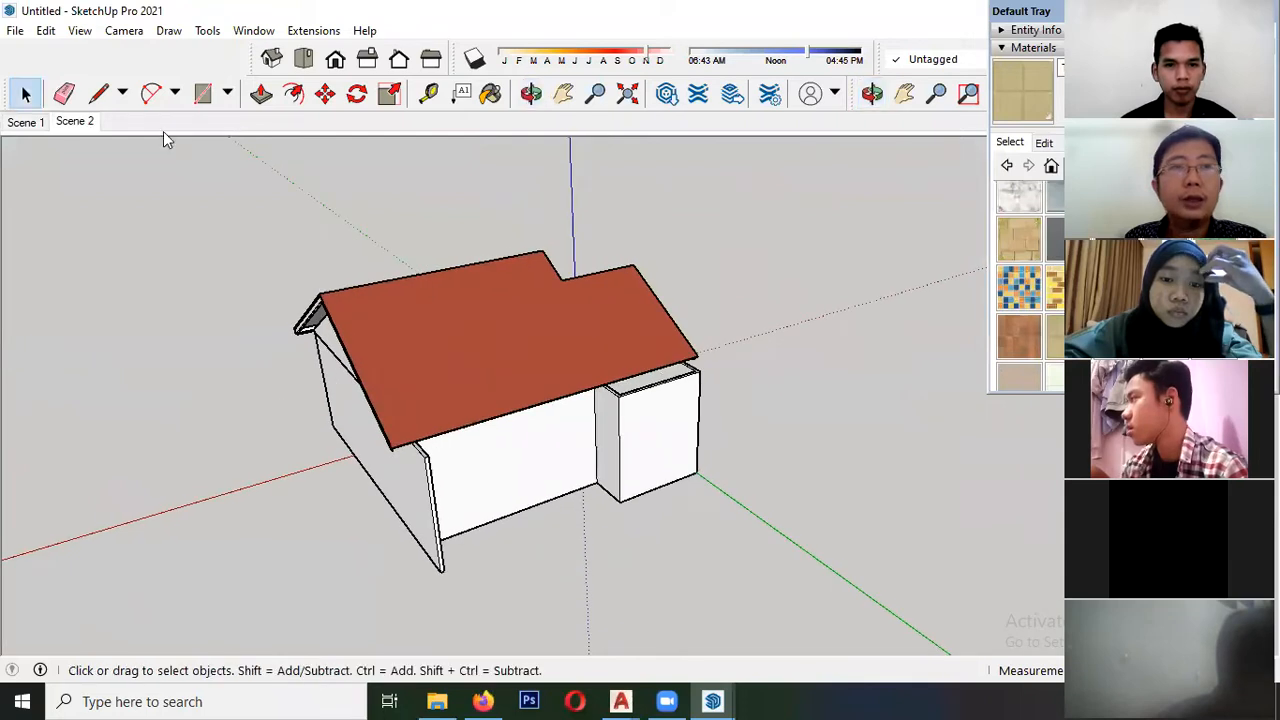
pyautogui.click(79, 30)
pyautogui.moveTo(171, 368)
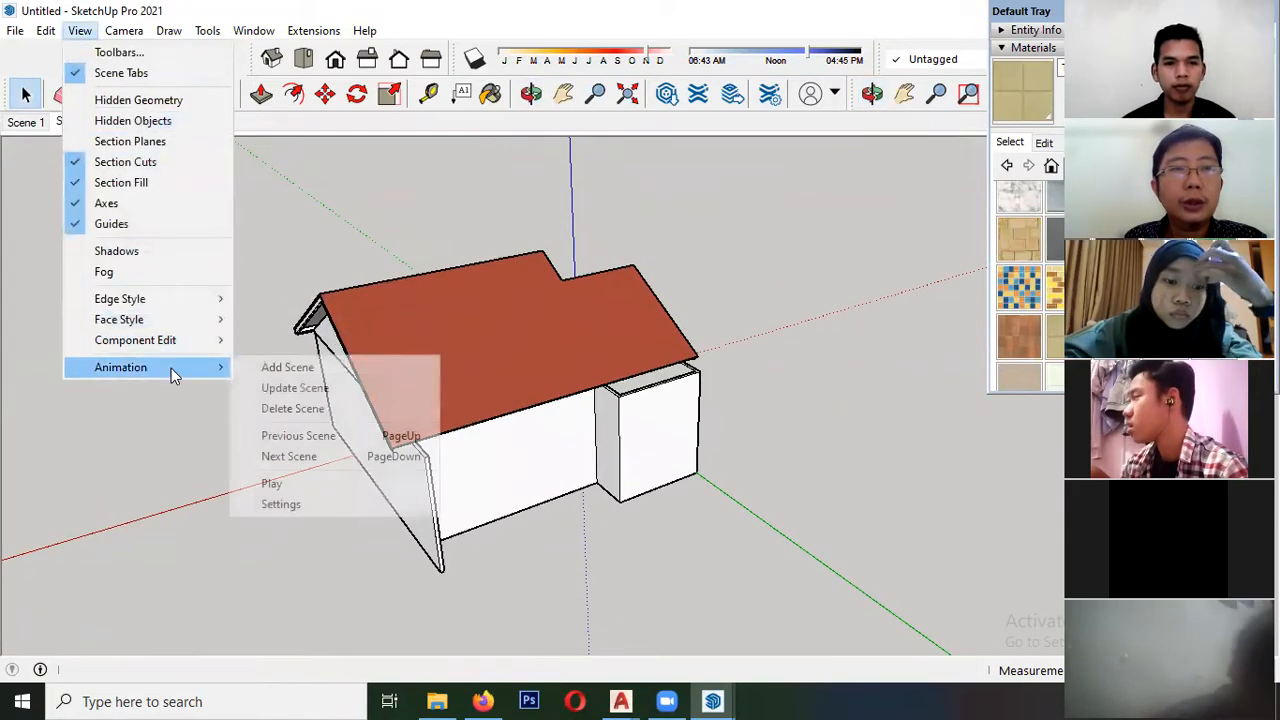
pyautogui.click(262, 368)
# - Add a fourth scene viewing the house from above its rear corner, on the side of the lower roof
pyautogui.moveTo(791, 377); pyautogui.dragTo(380, 200, button='middle')
pyautogui.click(88, 37)
pyautogui.moveTo(154, 368)
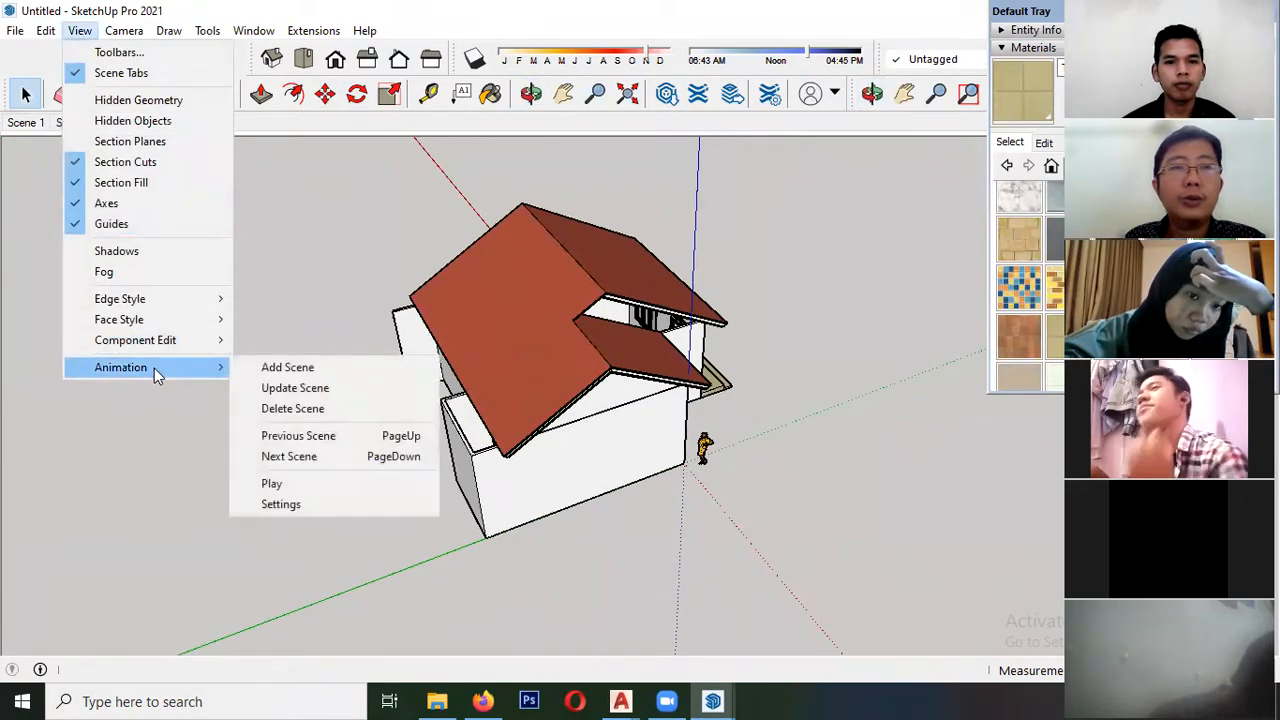
pyautogui.click(267, 365)
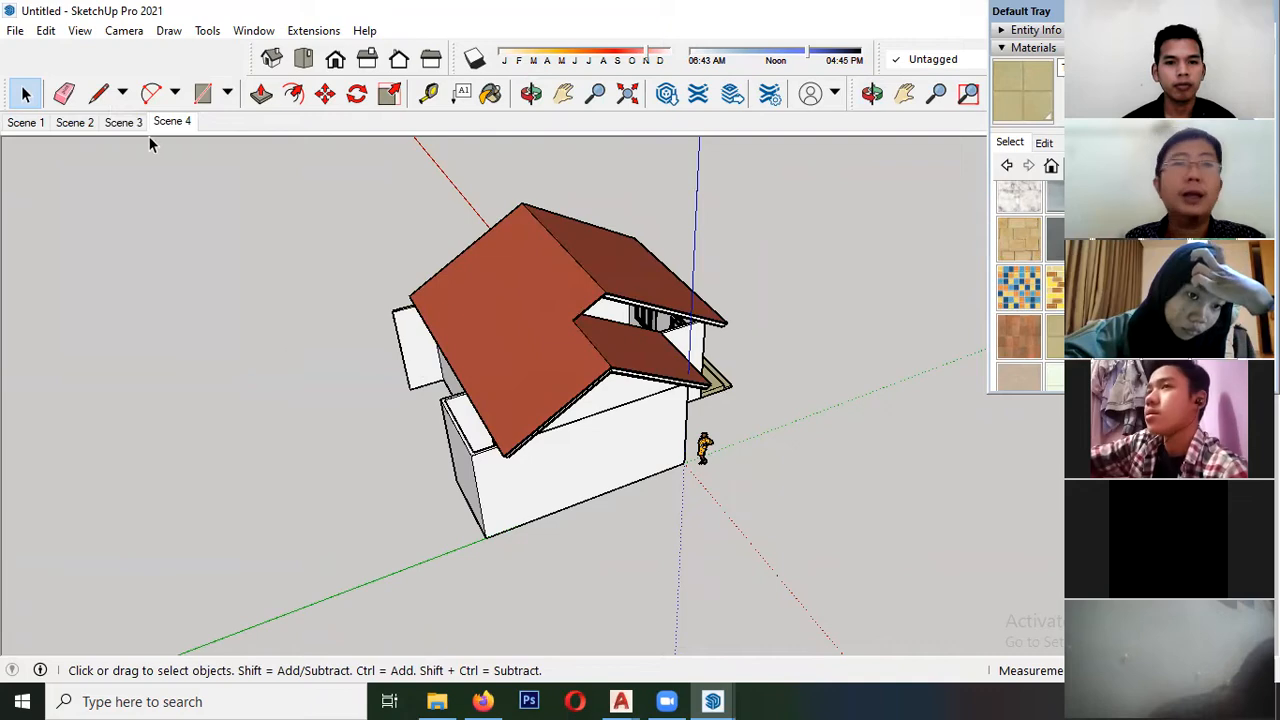
# - Play the scene animation starting from Scene 1 and stop the playback
pyautogui.click(26, 128)
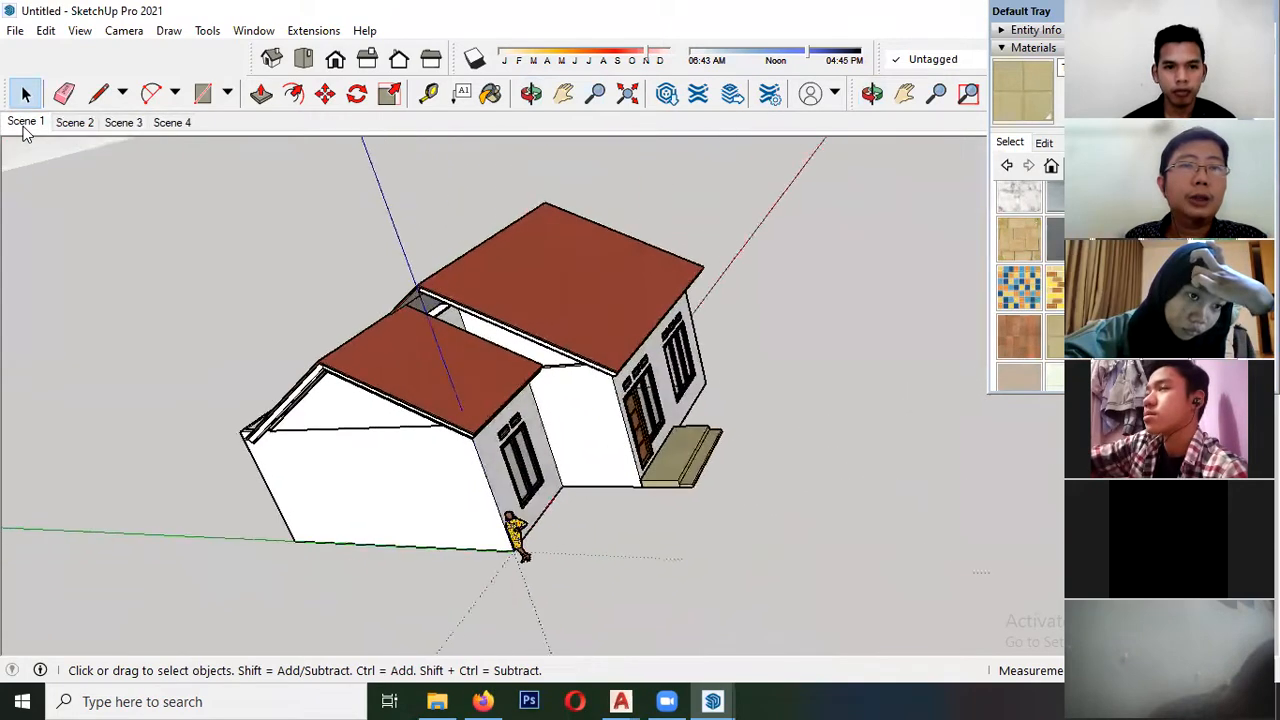
pyautogui.rightClick(25, 128)
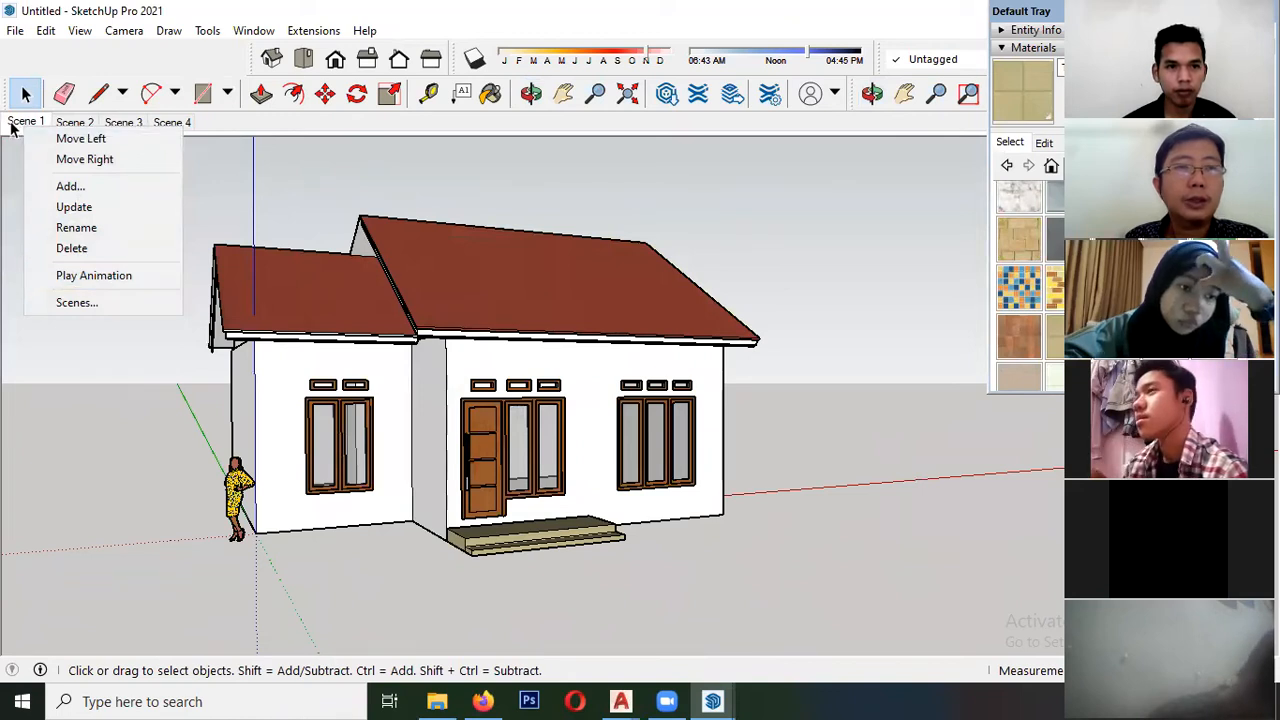
pyautogui.click(94, 276)
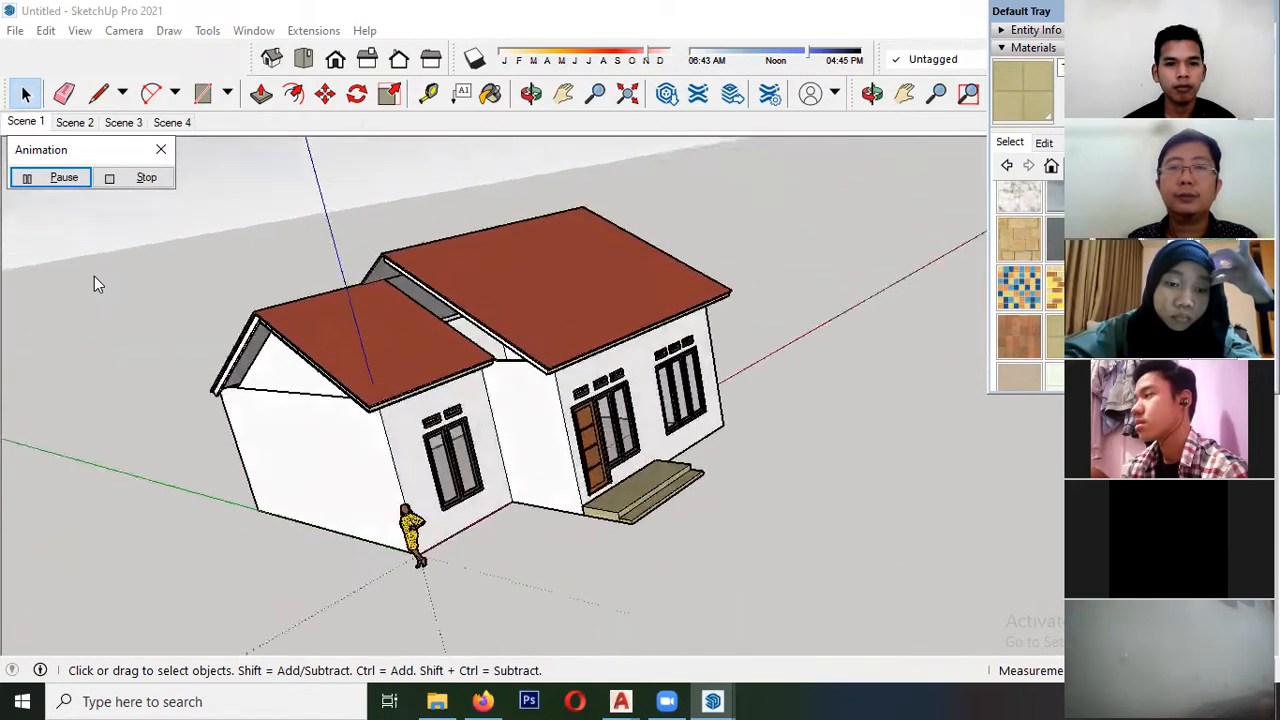
pyautogui.click(138, 180)
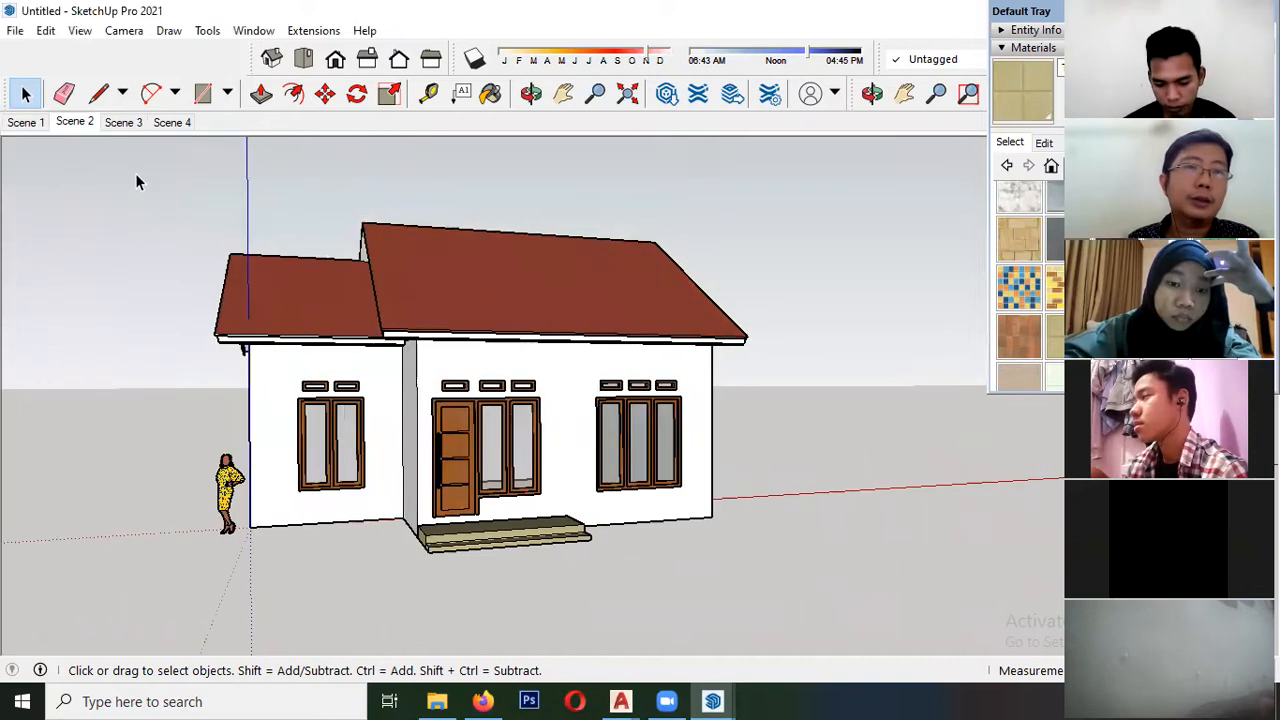
pyautogui.click(16, 31)
pyautogui.moveTo(80, 31)
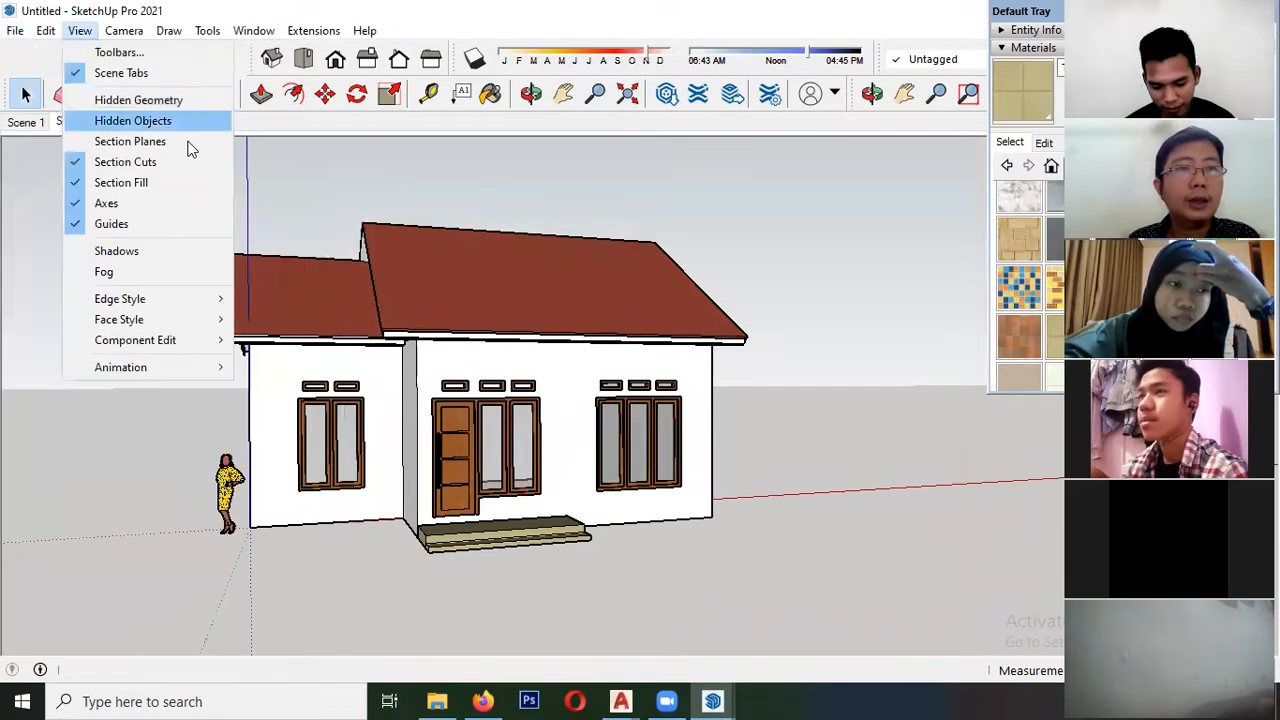
pyautogui.moveTo(16, 31)
pyautogui.moveTo(52, 372)
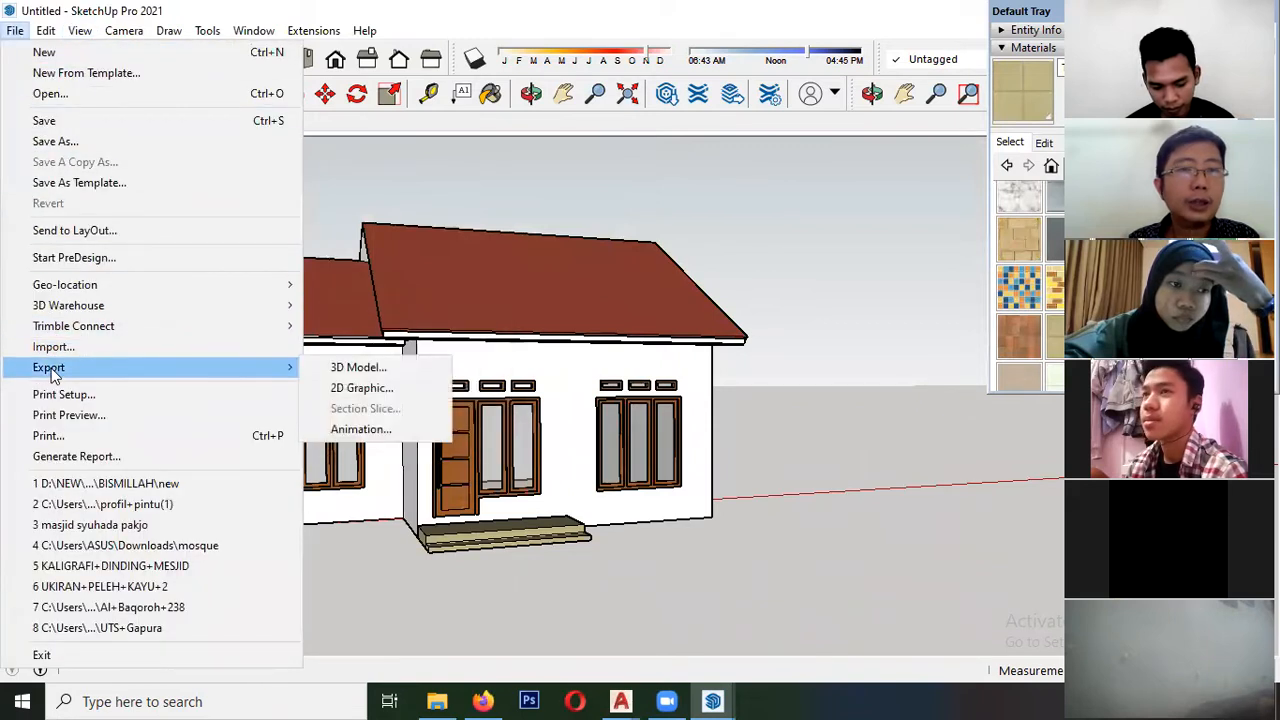
pyautogui.click(369, 165)
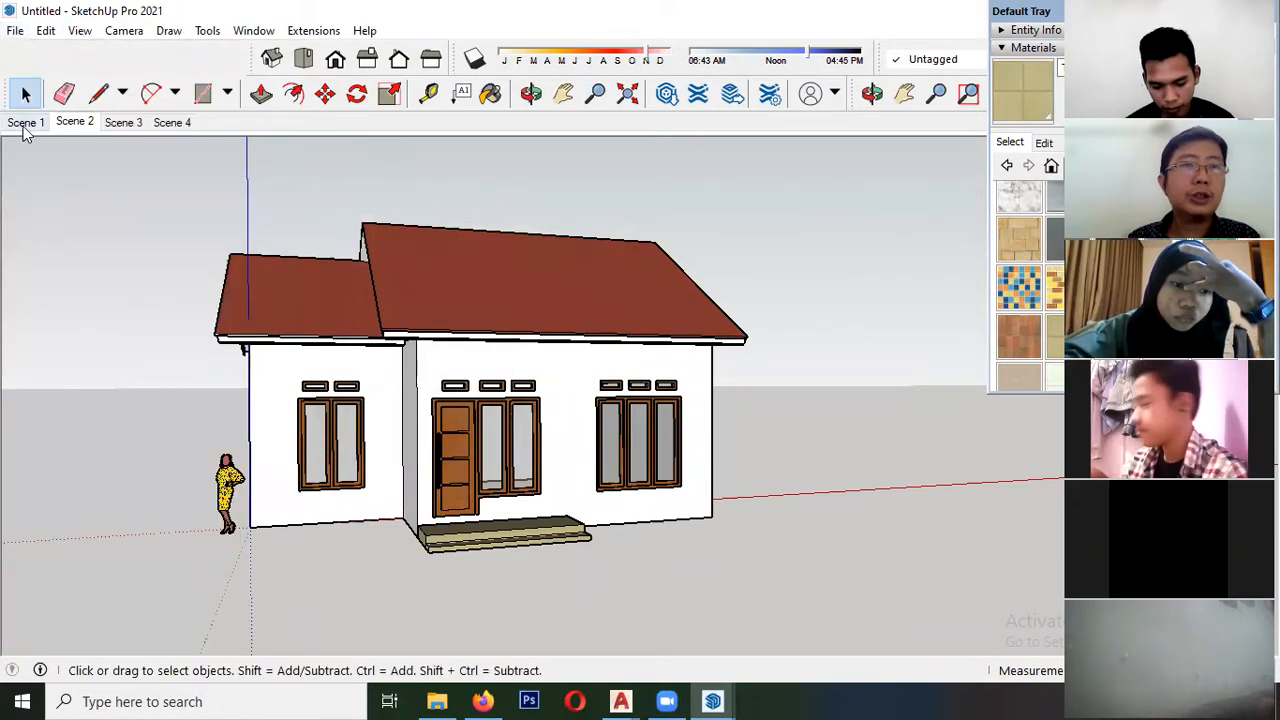
# - Export the scene animation as an MP4 H.264 video file named "animasi rmh"
pyautogui.click(15, 31)
pyautogui.moveTo(200, 368)
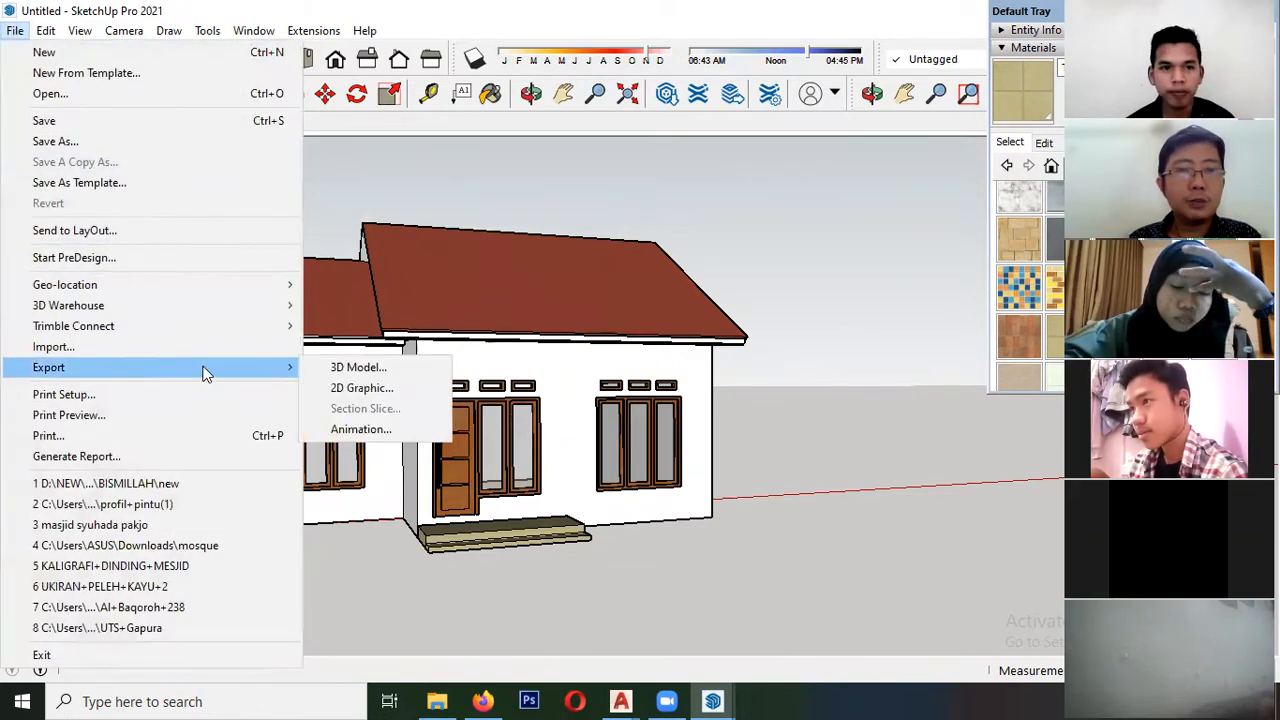
pyautogui.click(358, 429)
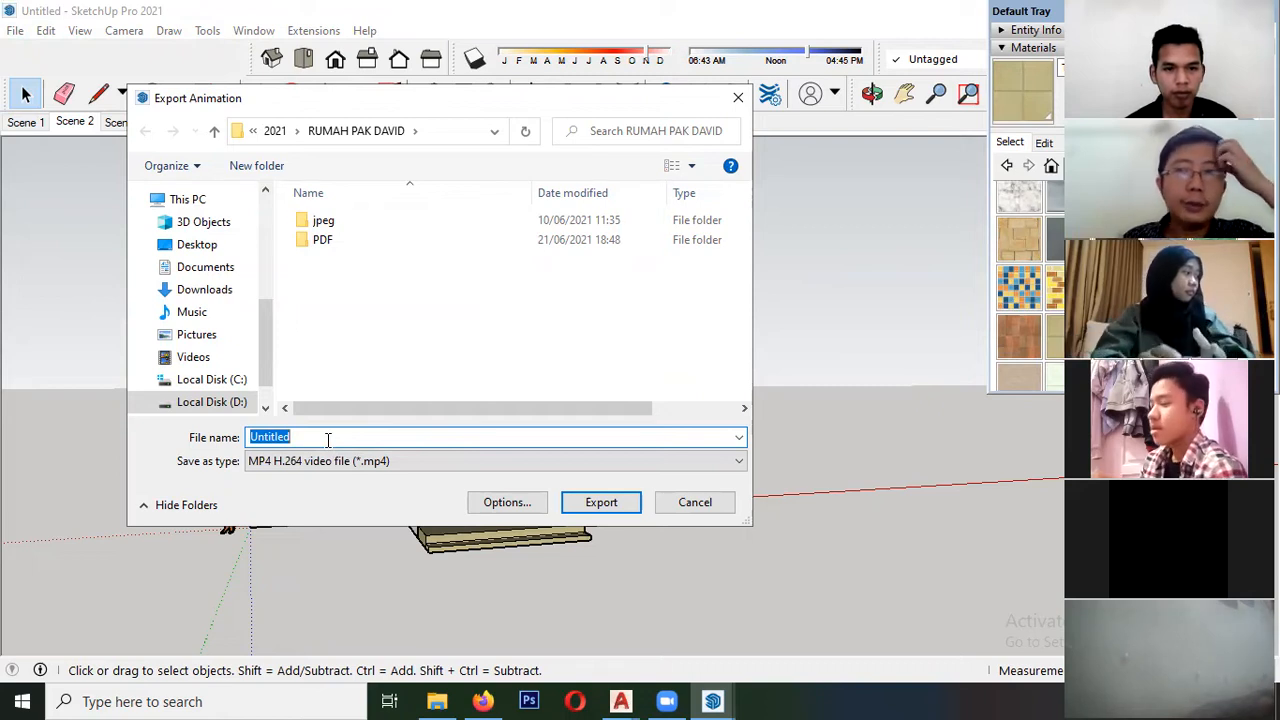
pyautogui.write('anim')
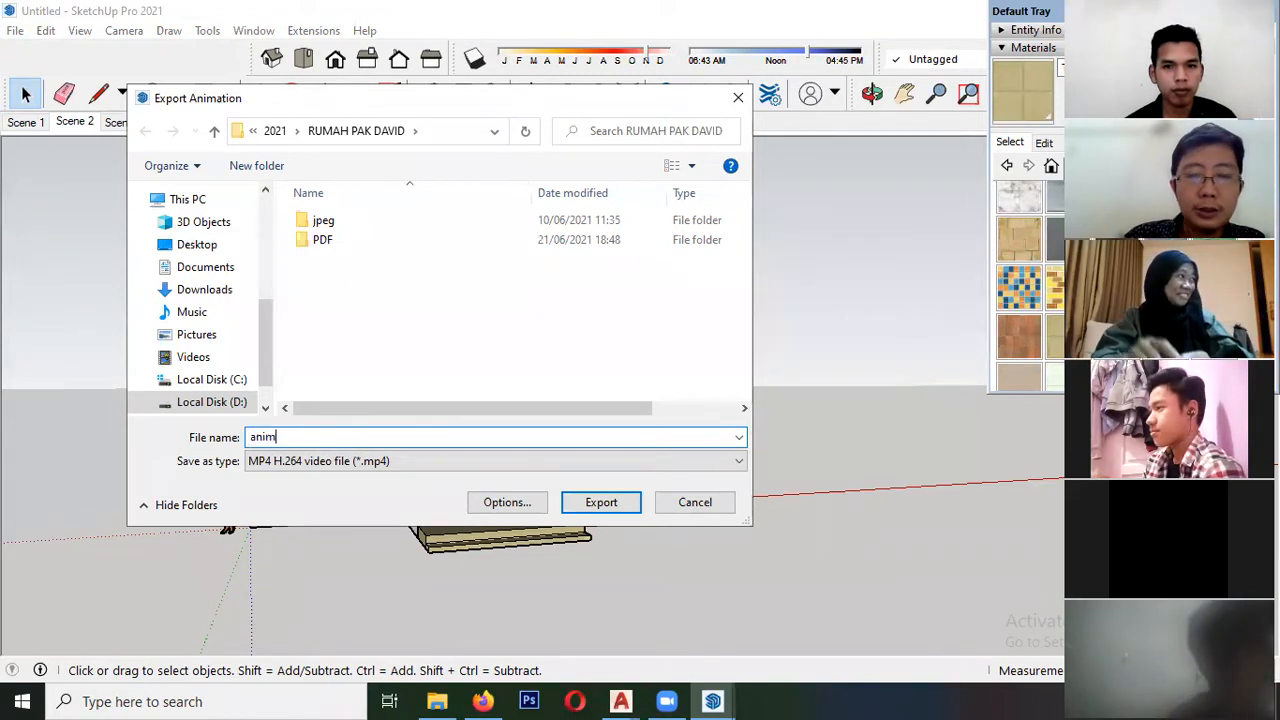
pyautogui.write('asi rmh')
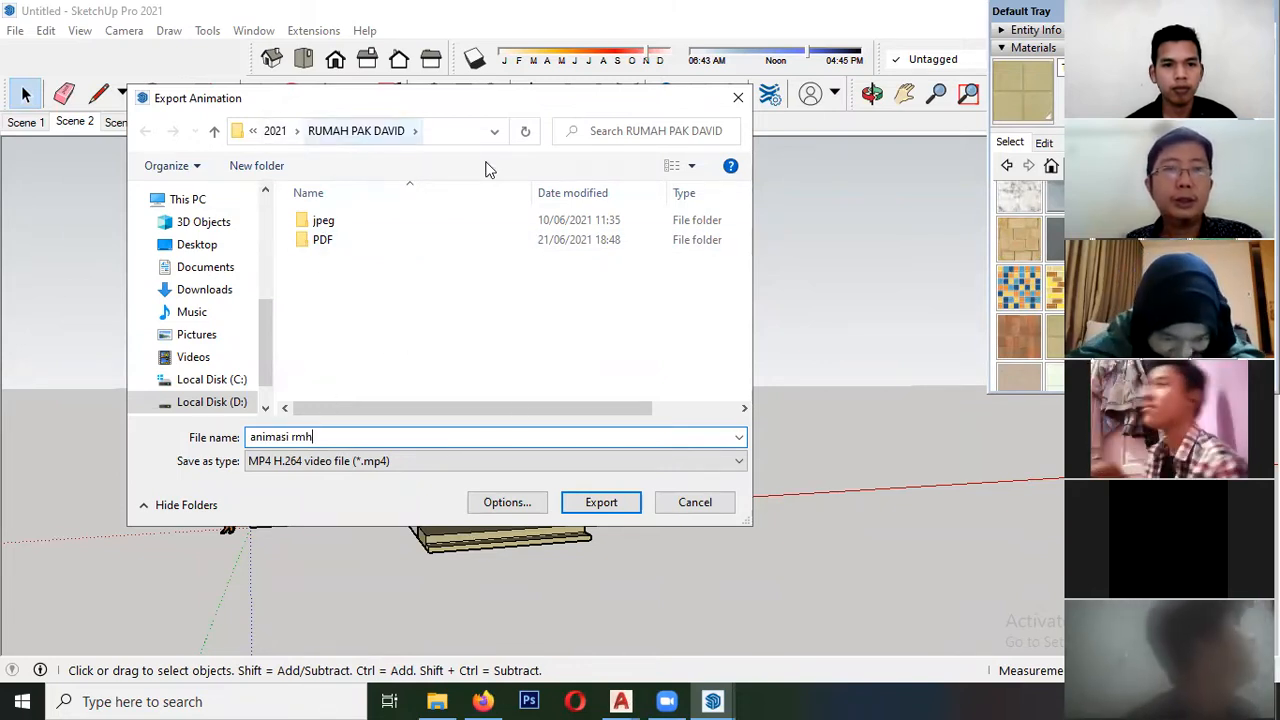
pyautogui.click(600, 503)
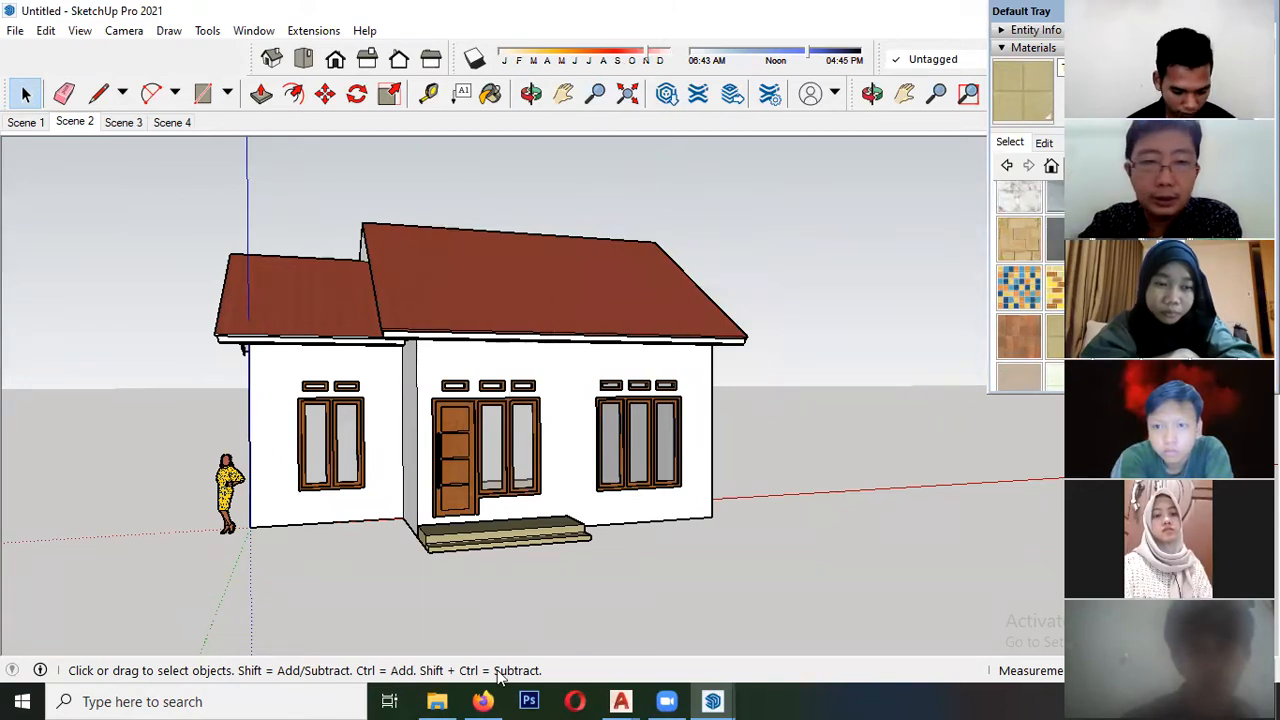
# - Open the exported "animasi rmh" video from its folder, watch it, and close the player
pyautogui.click(436, 701)
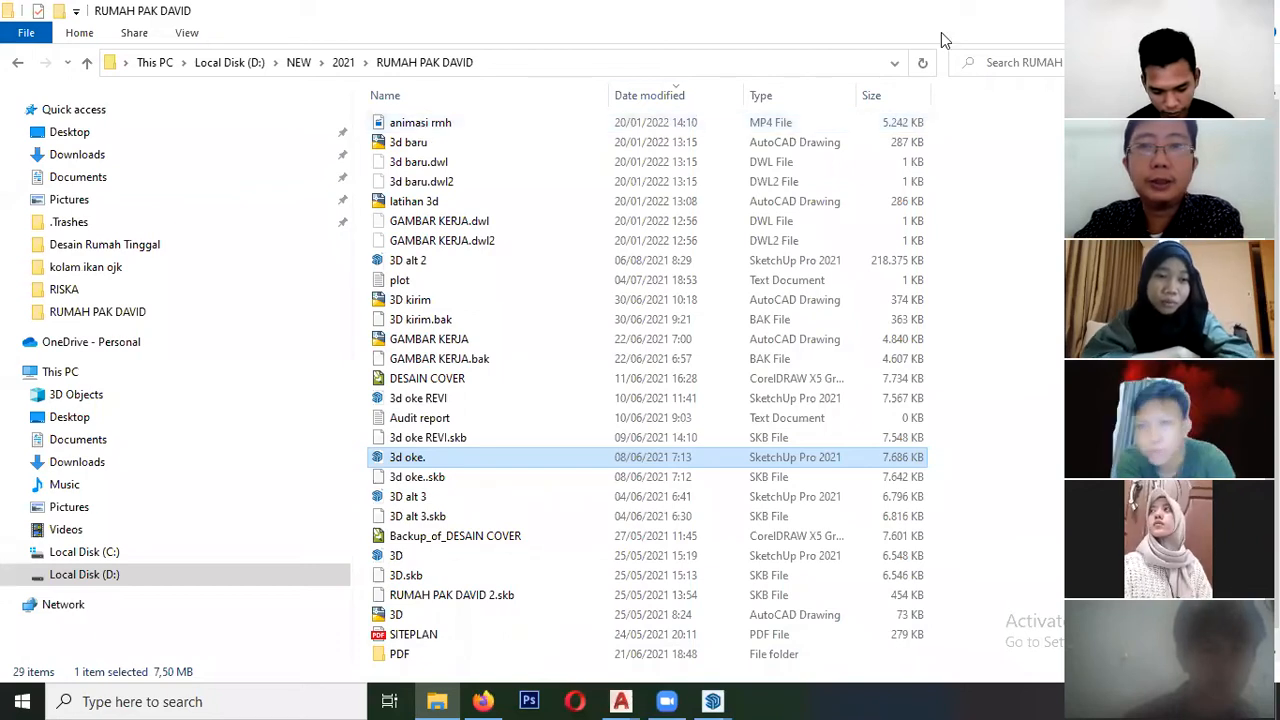
pyautogui.click(594, 122)
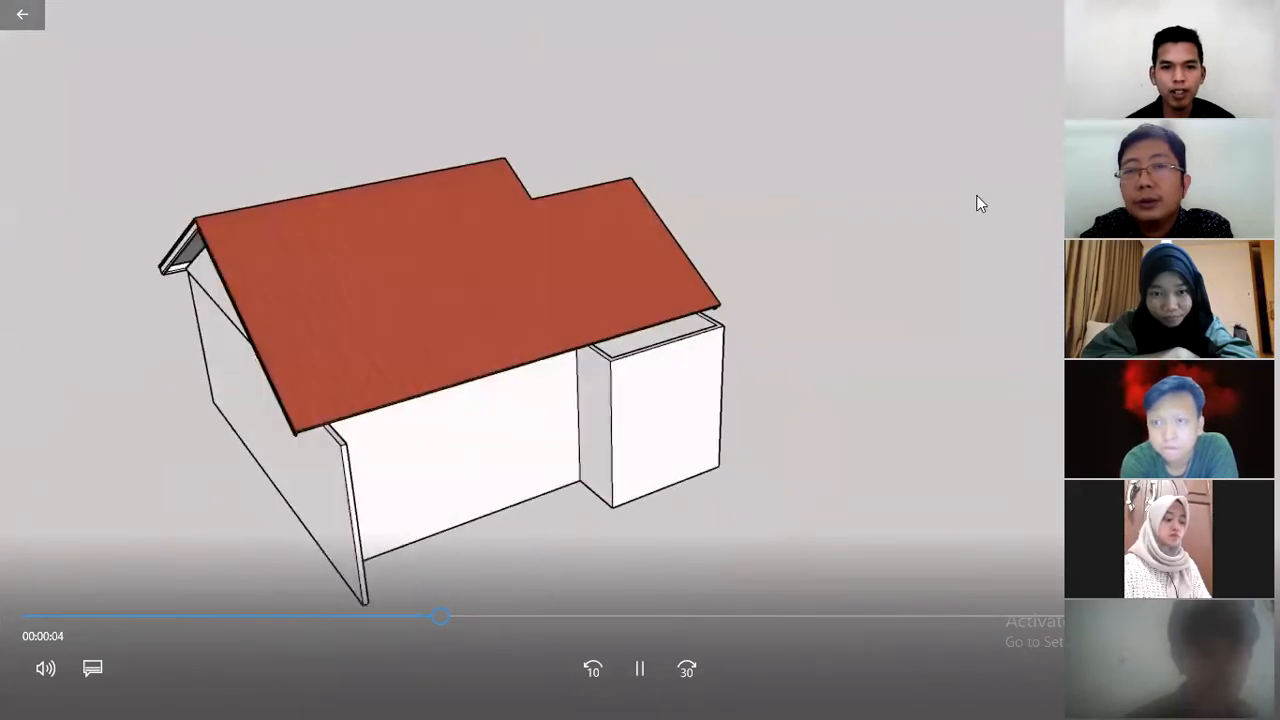
pyautogui.press('Escape')
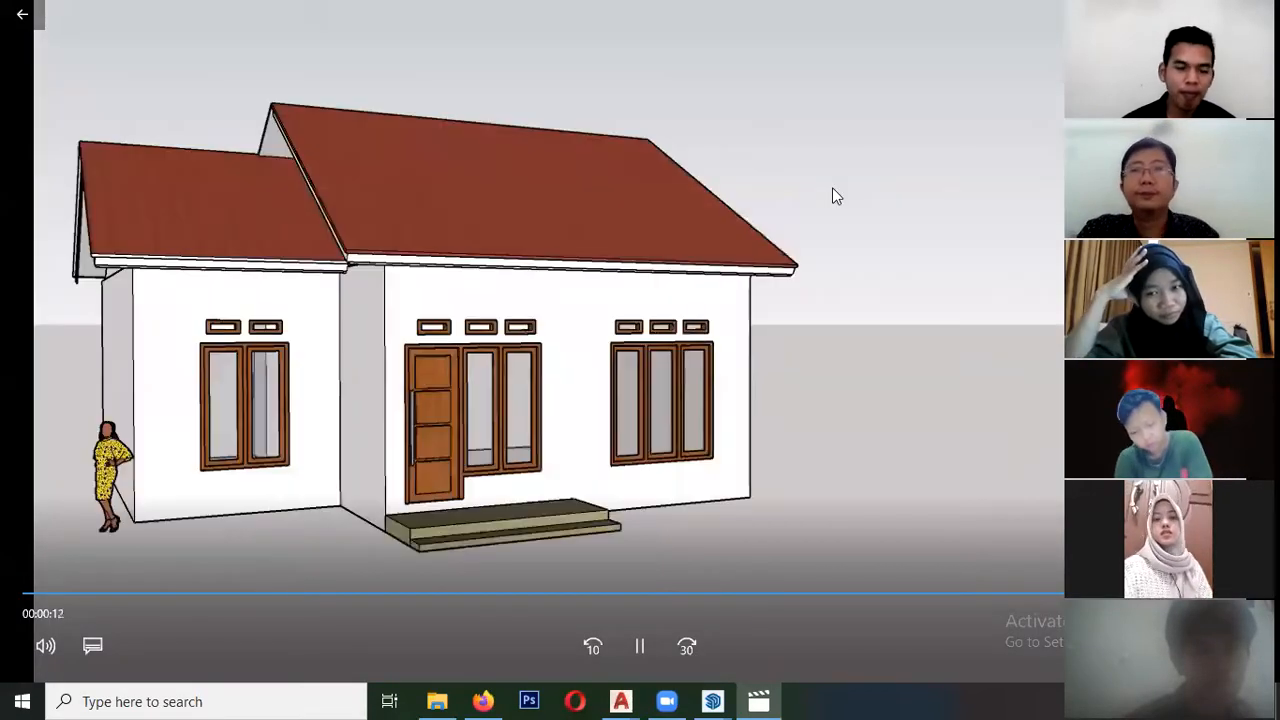
pyautogui.press('space')
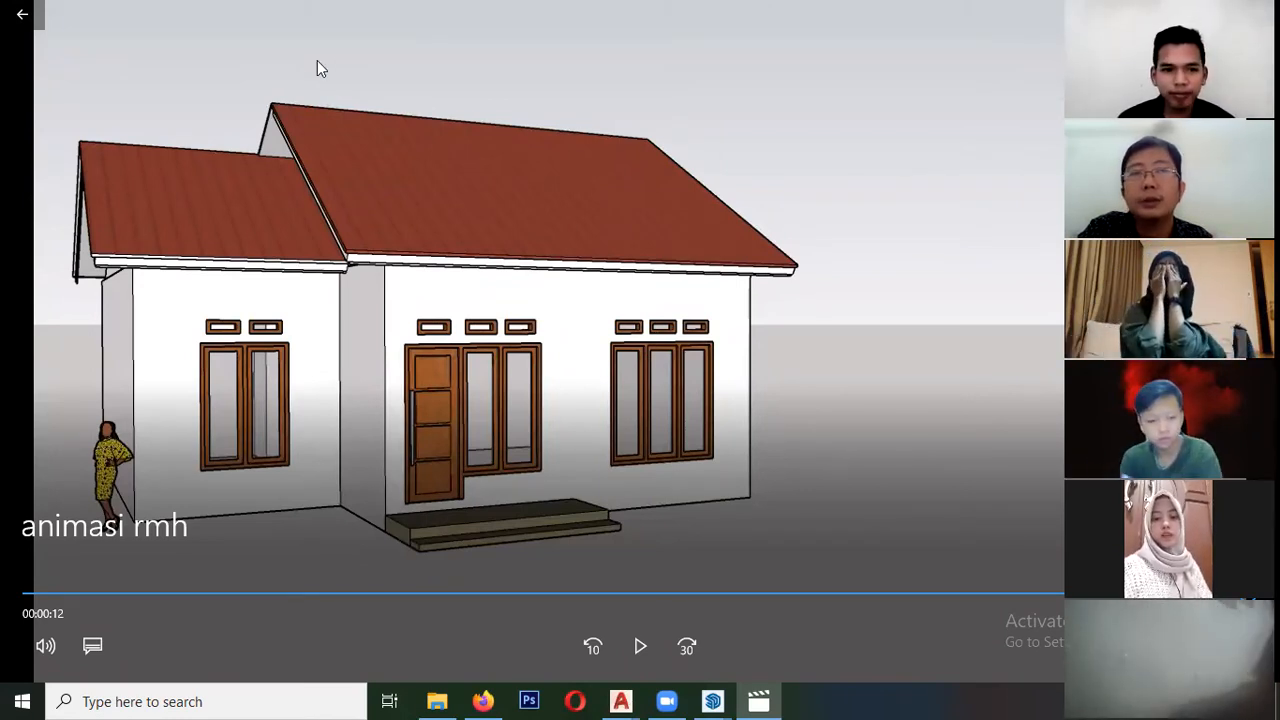
pyautogui.click(1262, 13)
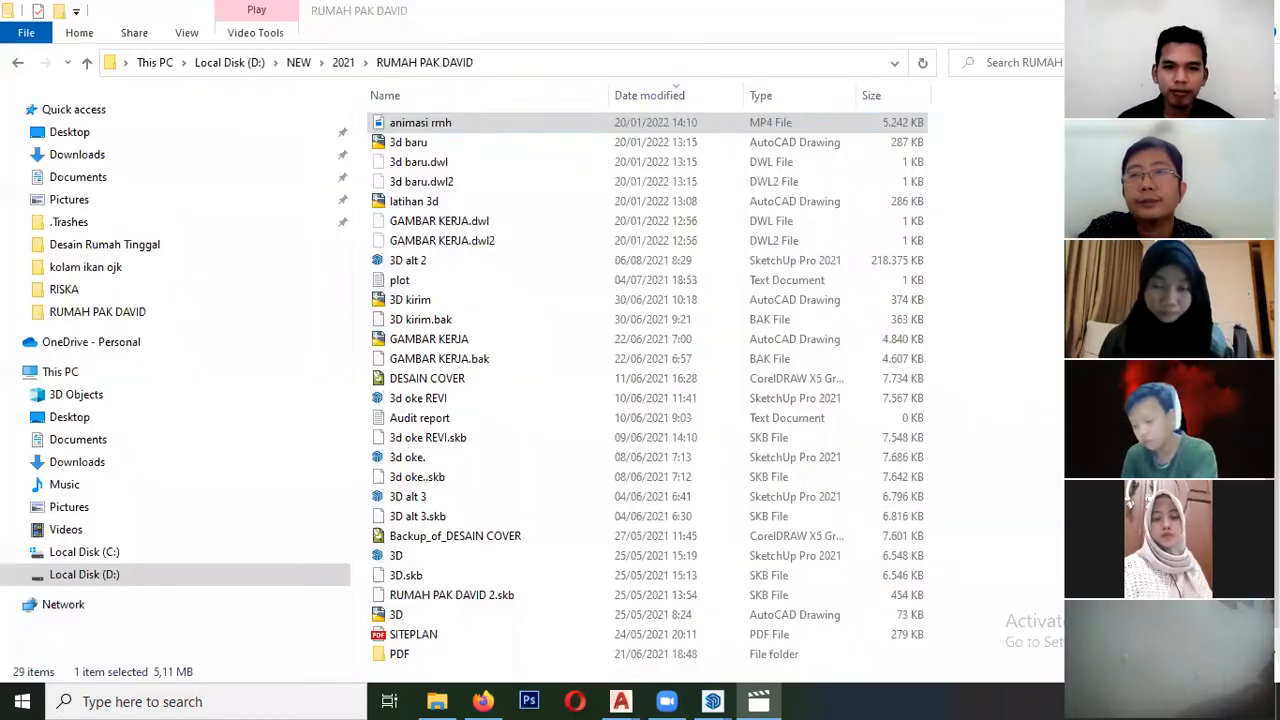